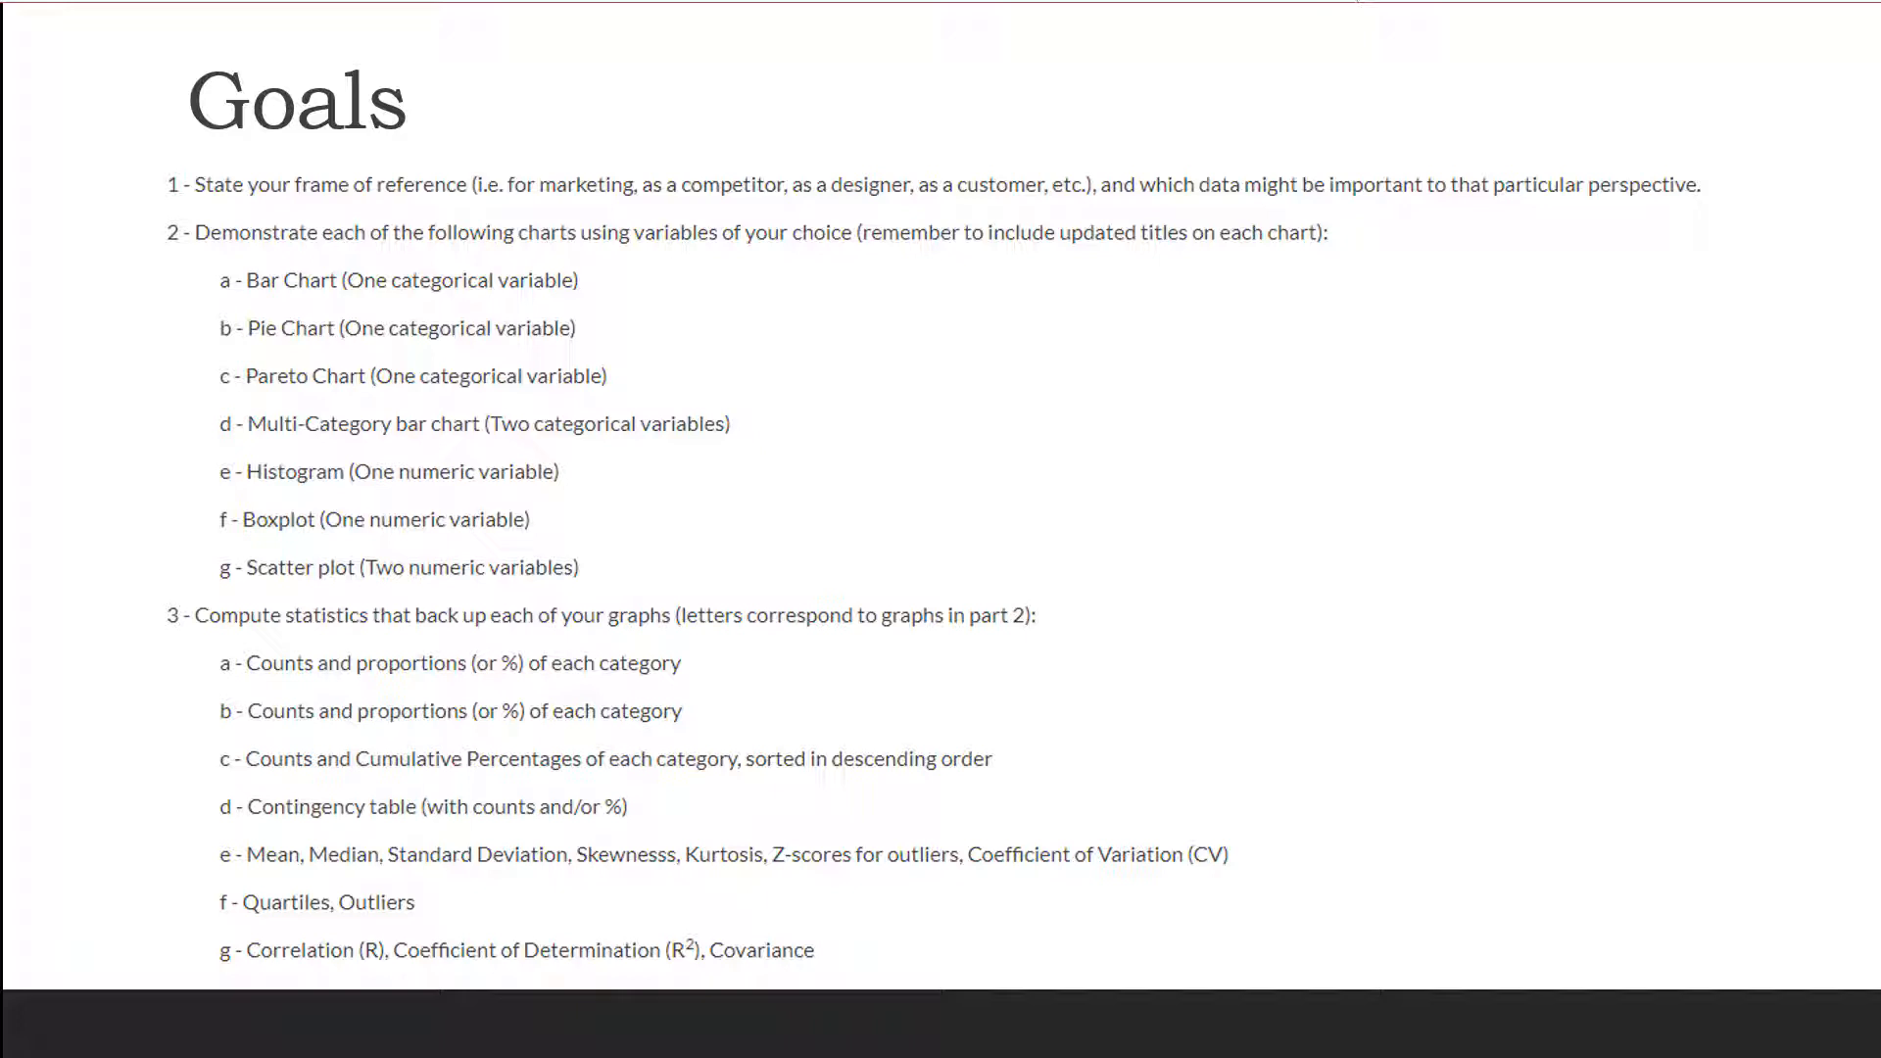
- Switch to the Retirement Funds workbook in Excel and shade the Market Cap, Risk, 3YrReturn%, 5YrReturn% and Star Rating columns grey
key(alt+Tab)
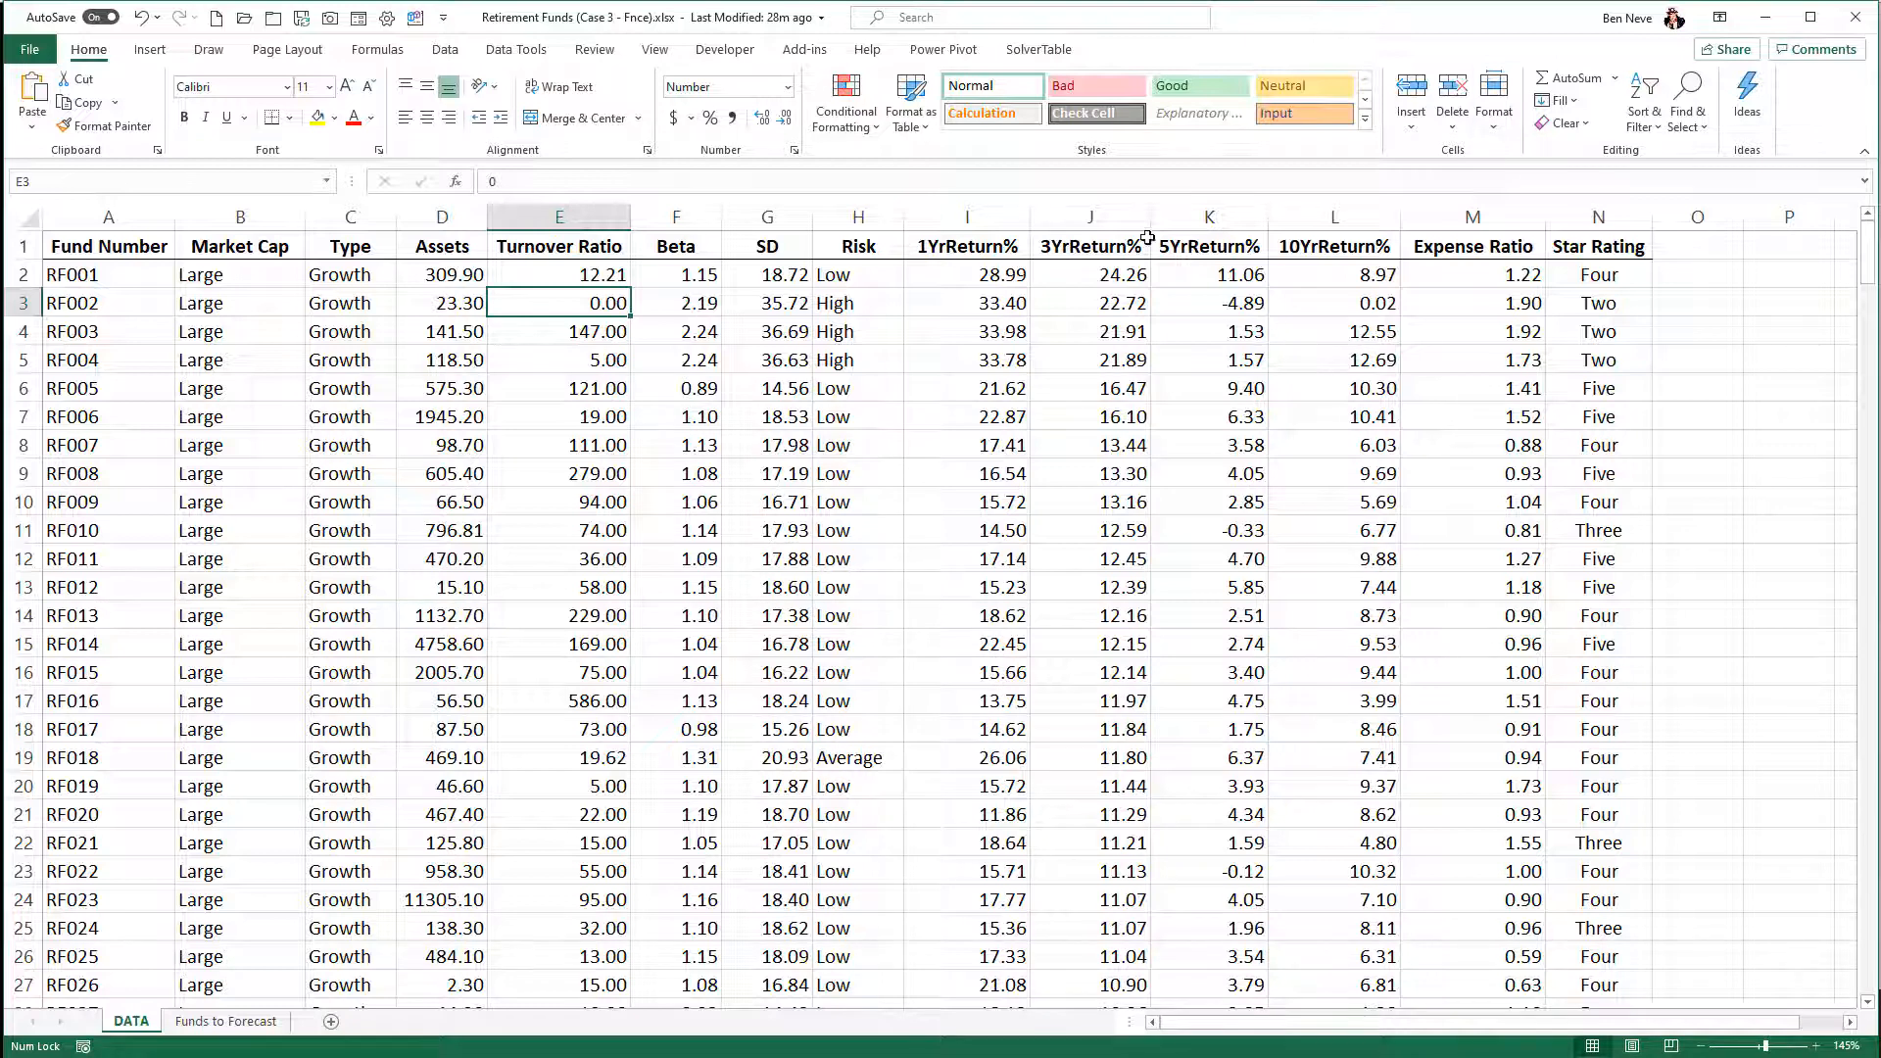
click(1104, 228)
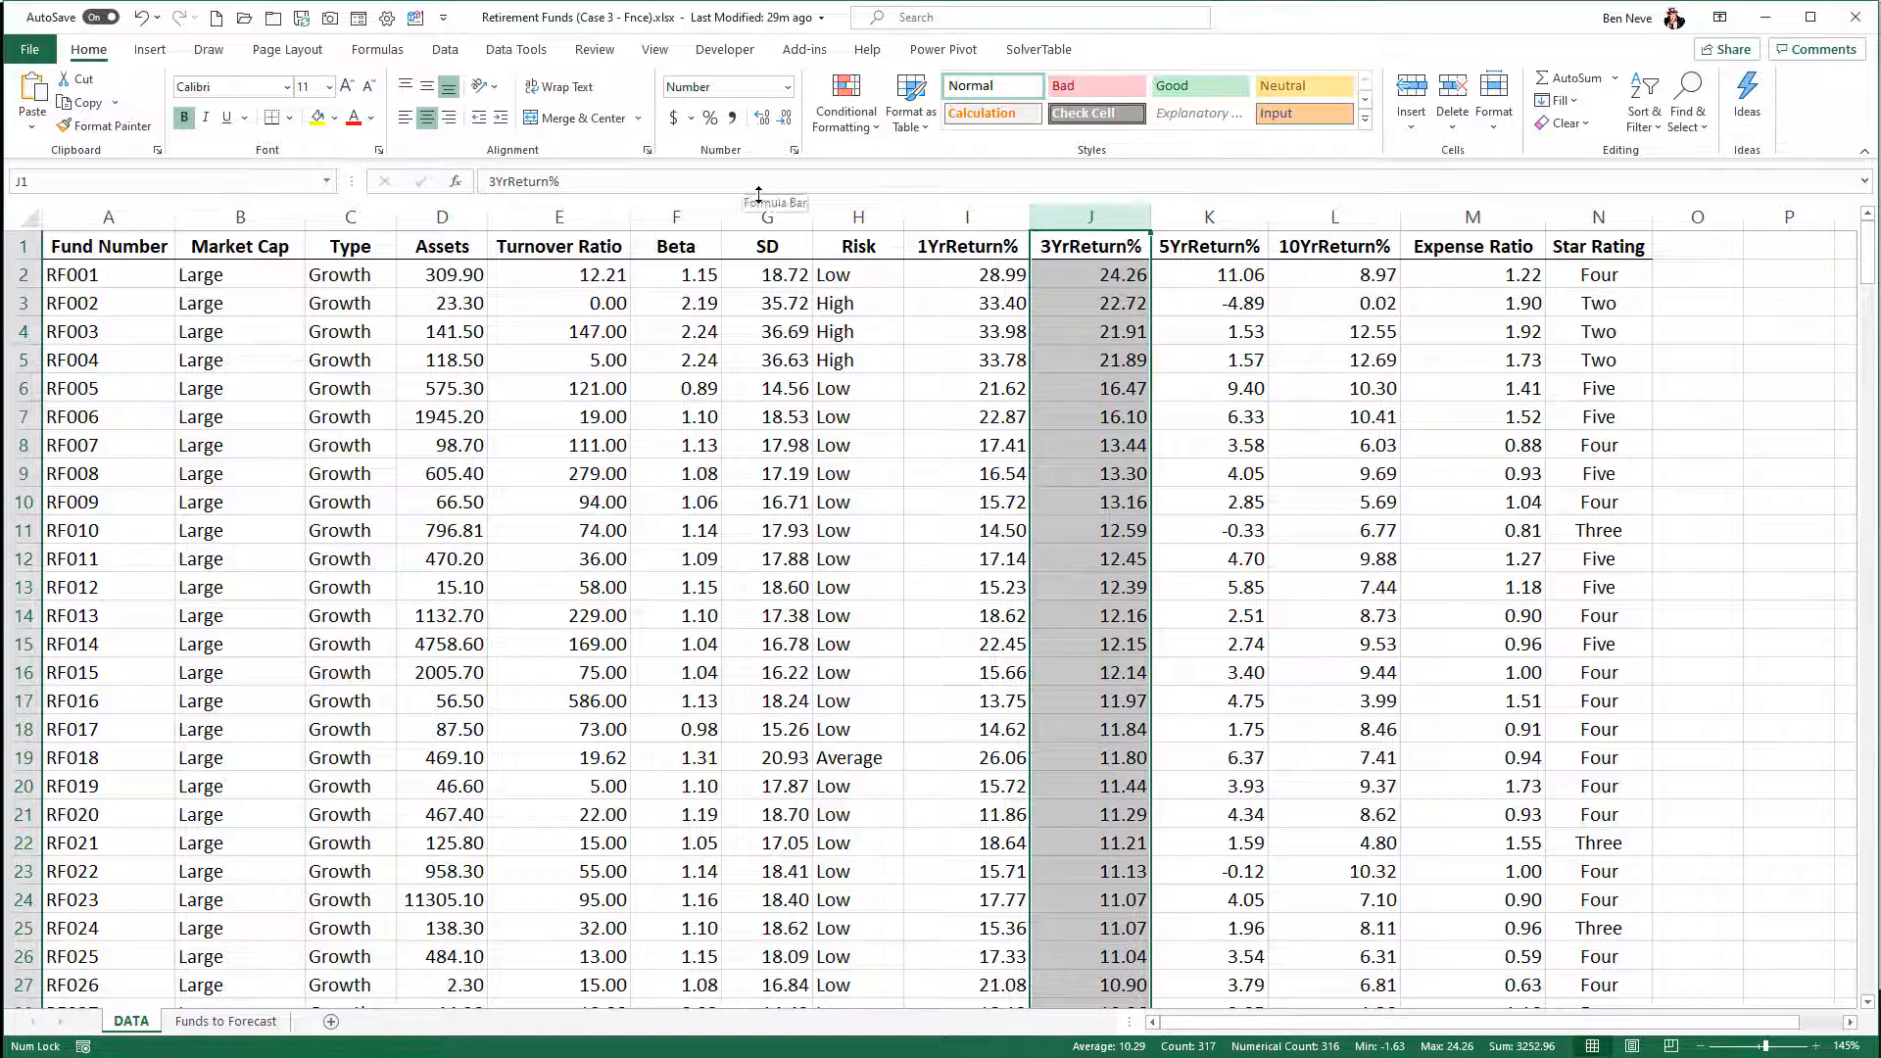
ctrl+click(1207, 214)
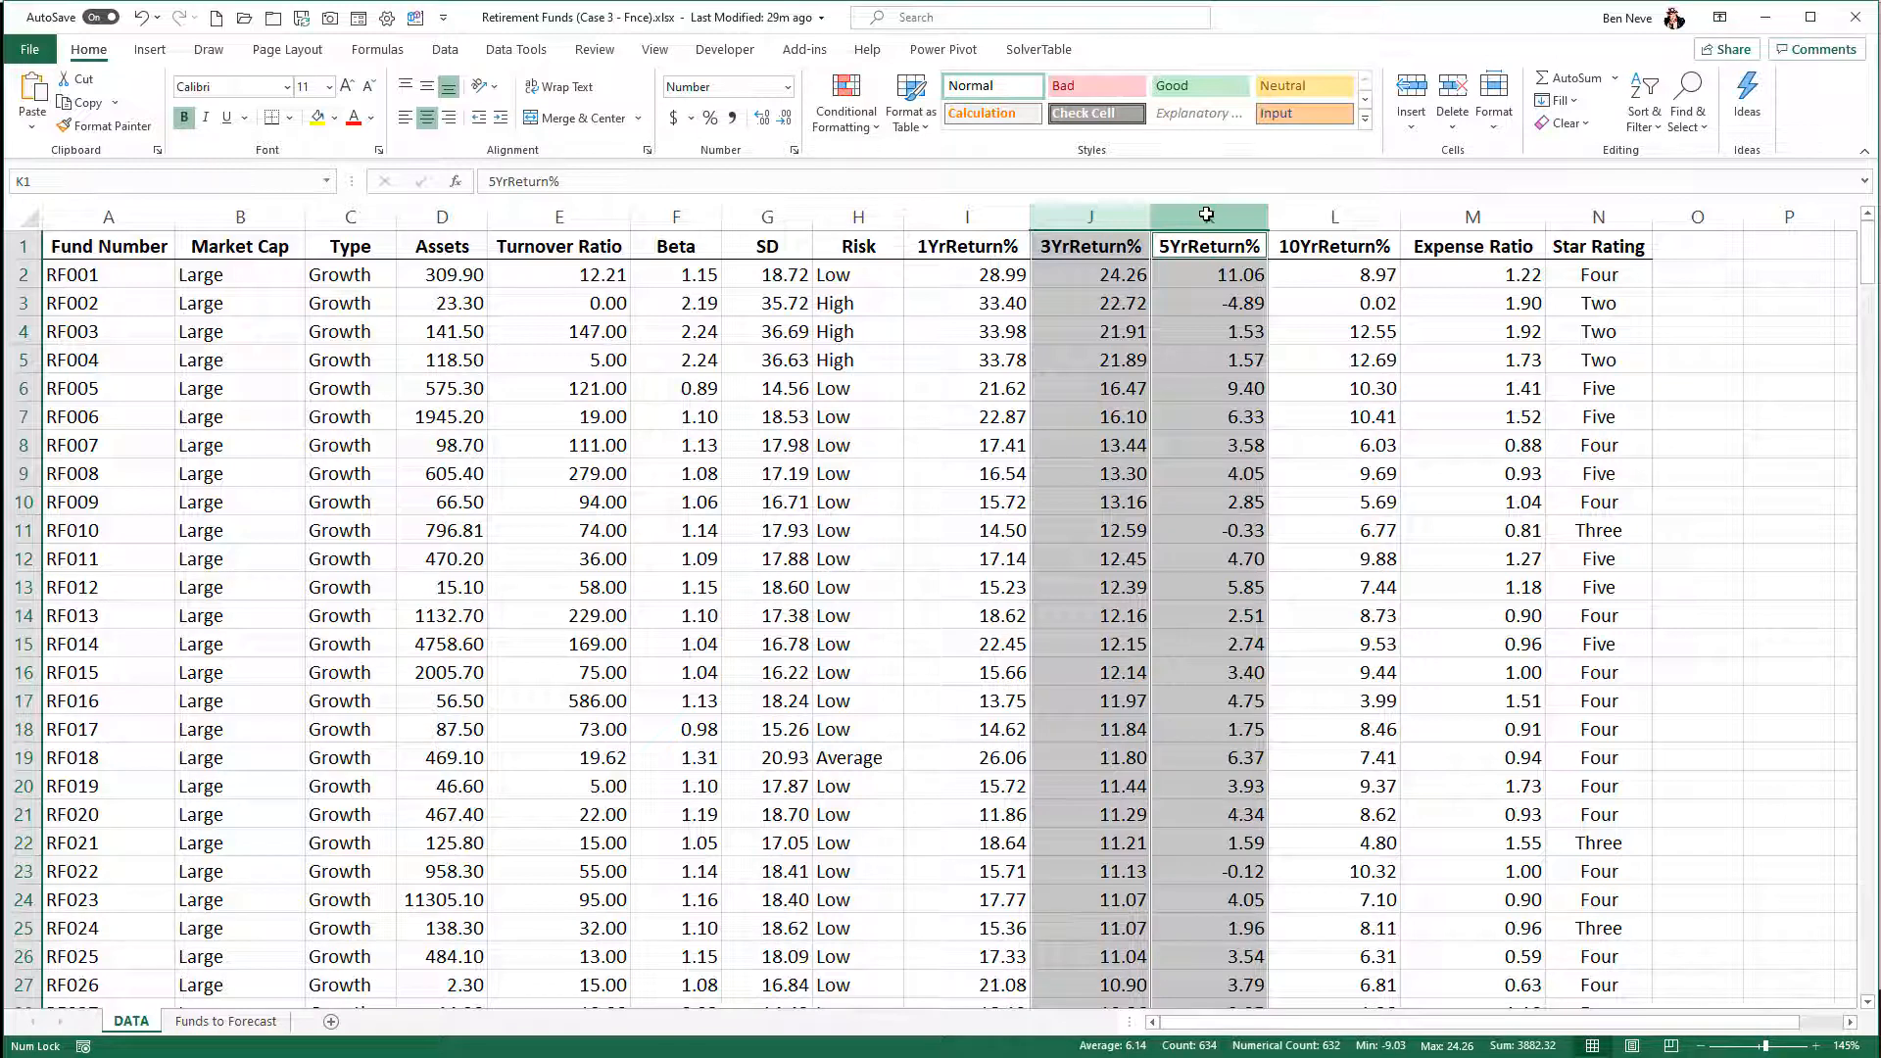
ctrl+click(881, 216)
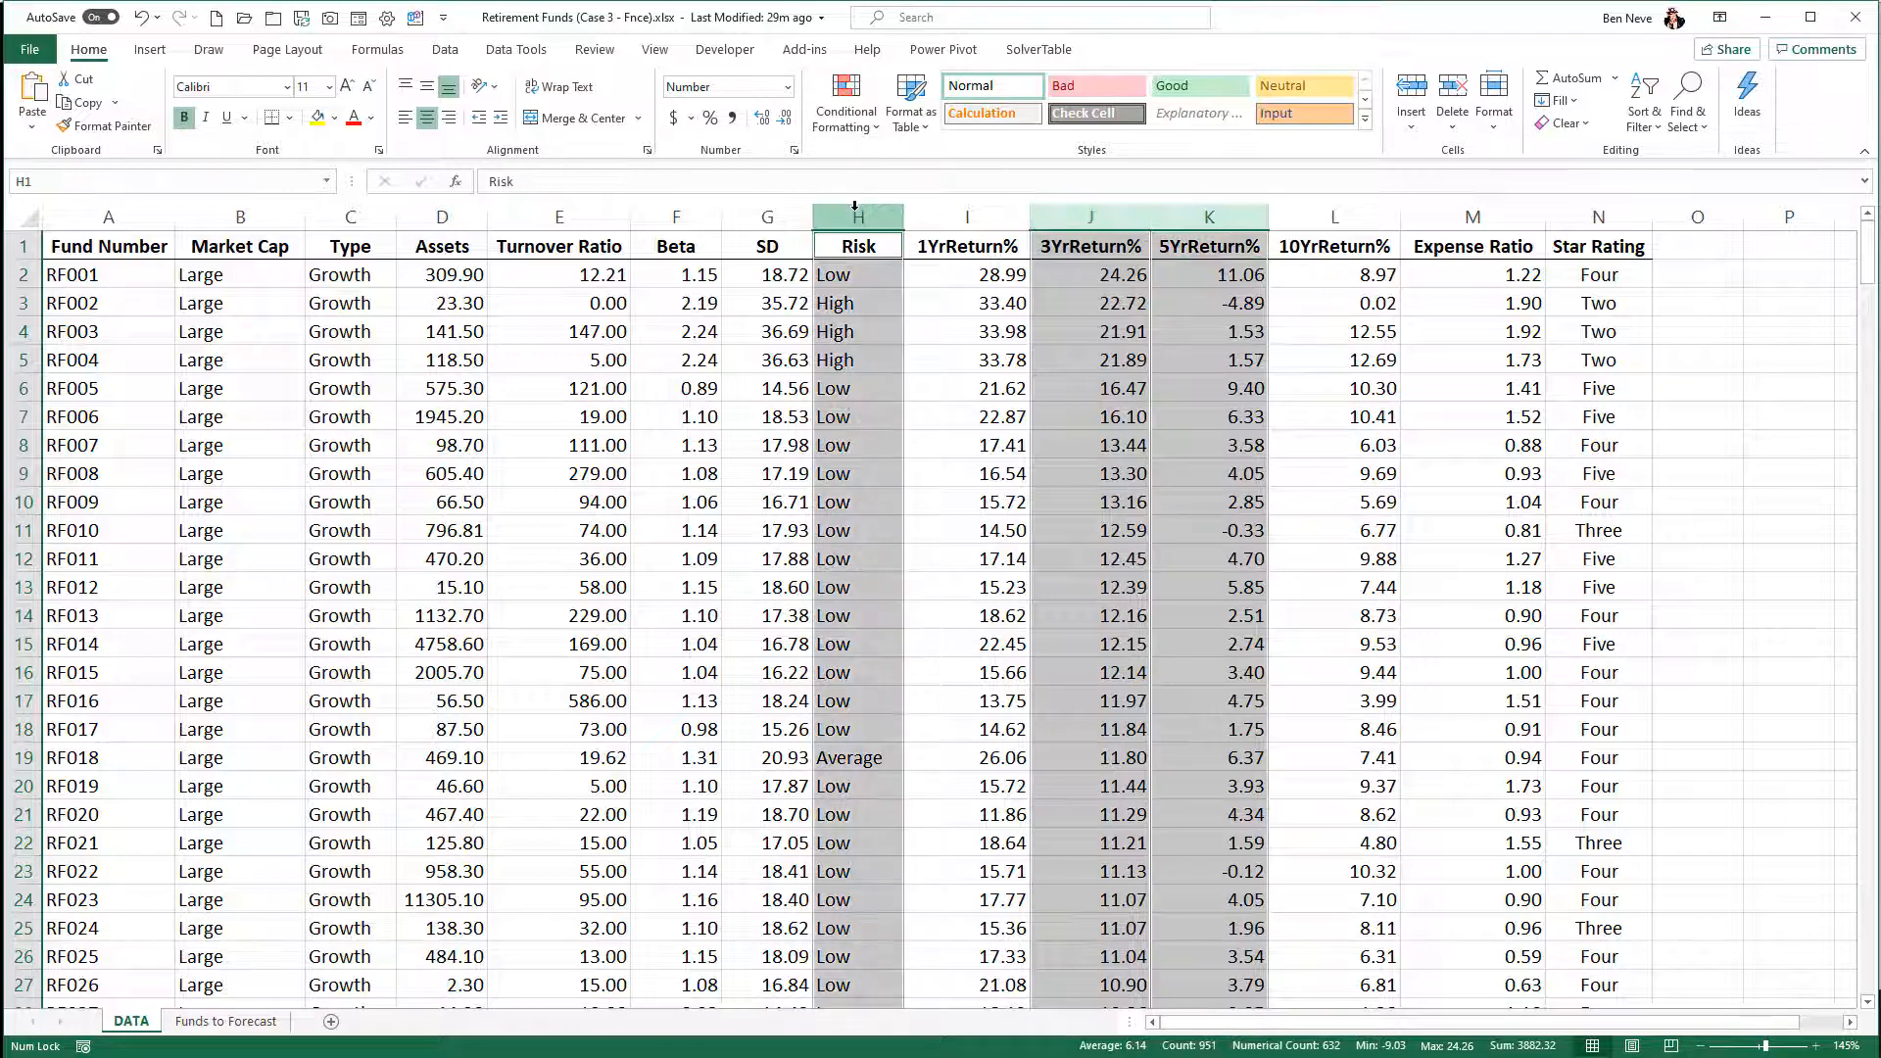
ctrl+click(268, 228)
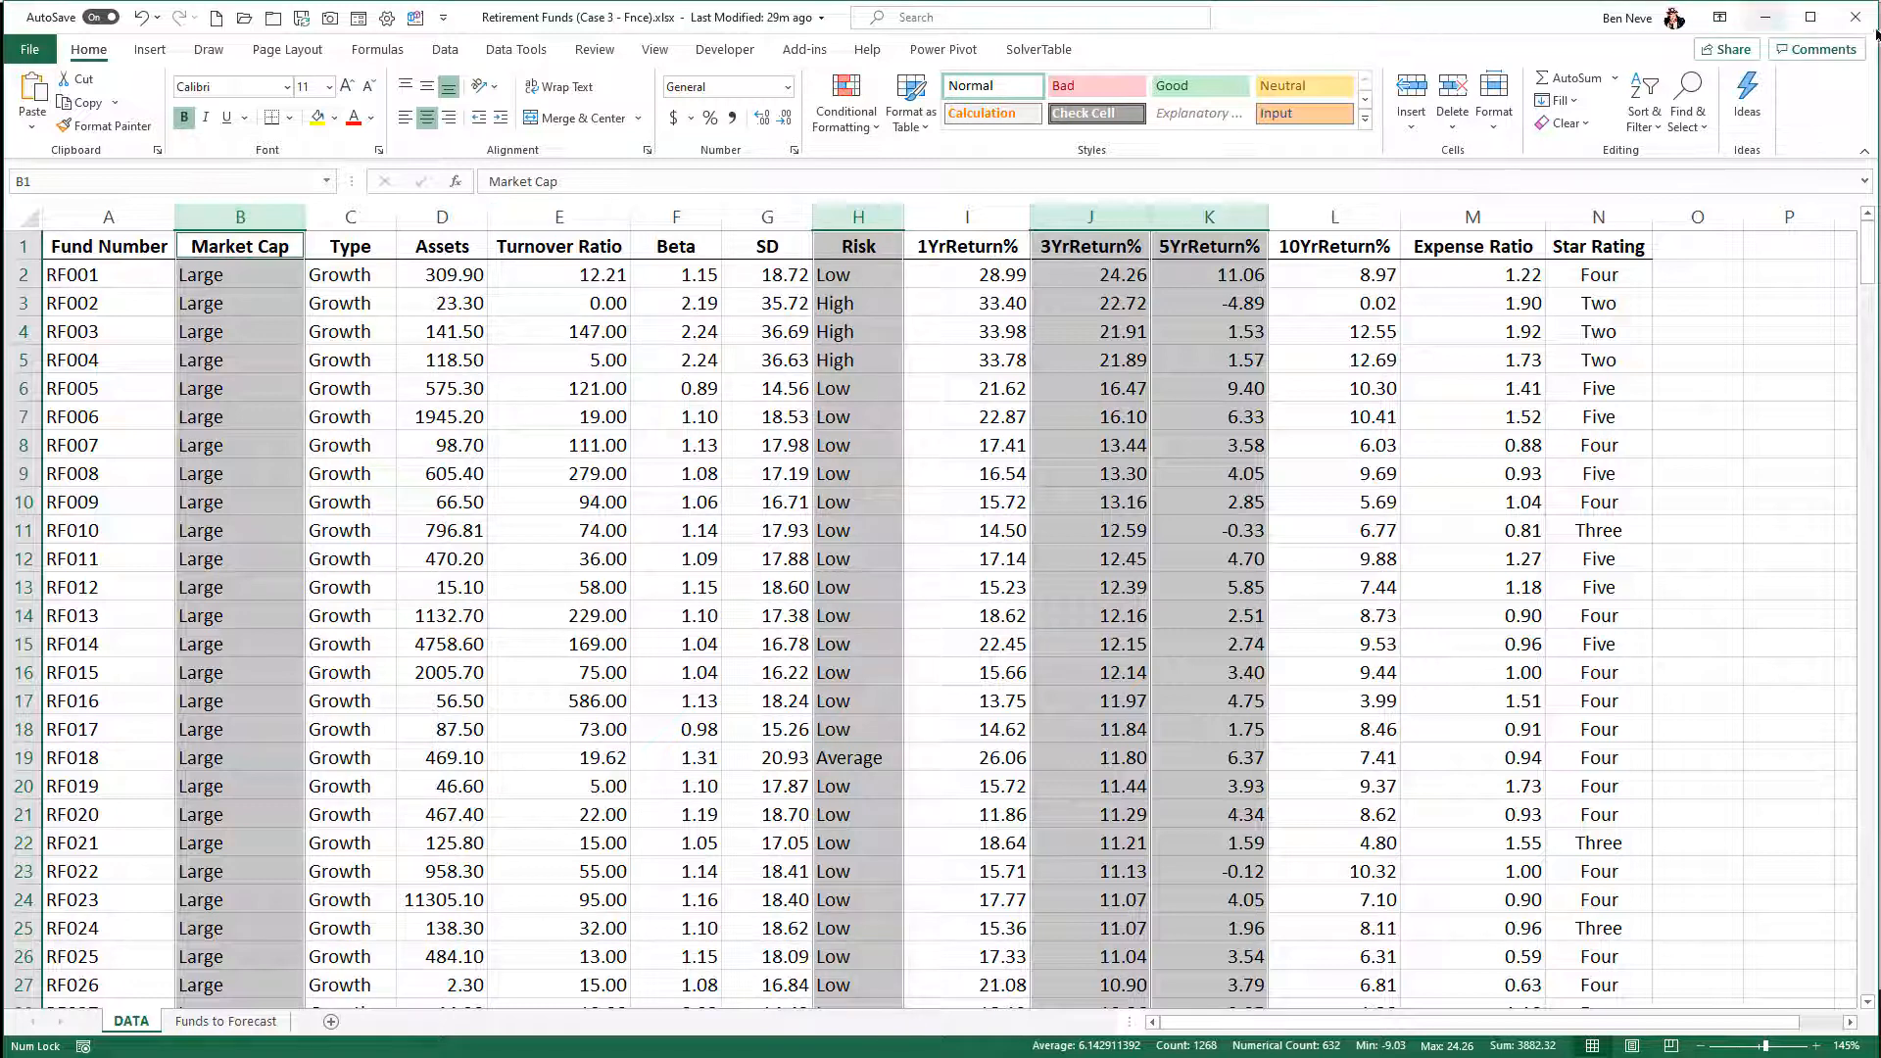
ctrl+click(1589, 224)
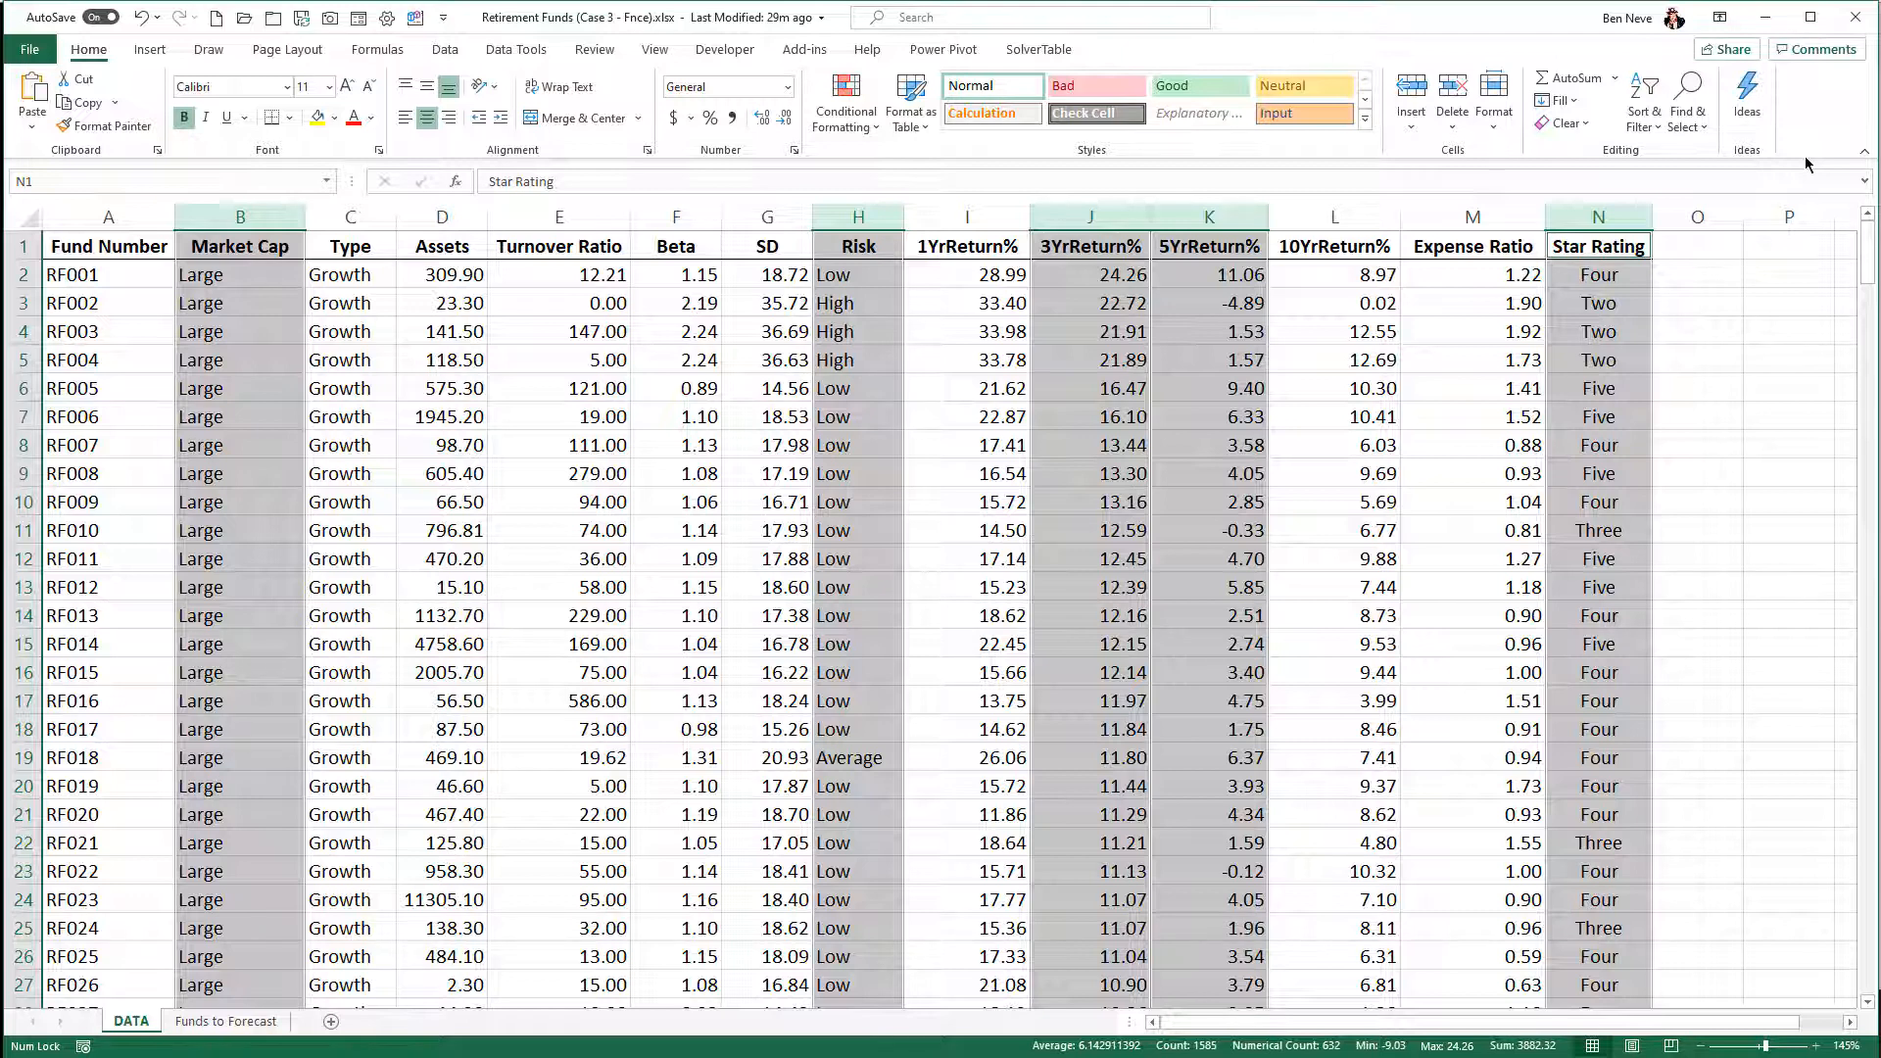
click(334, 118)
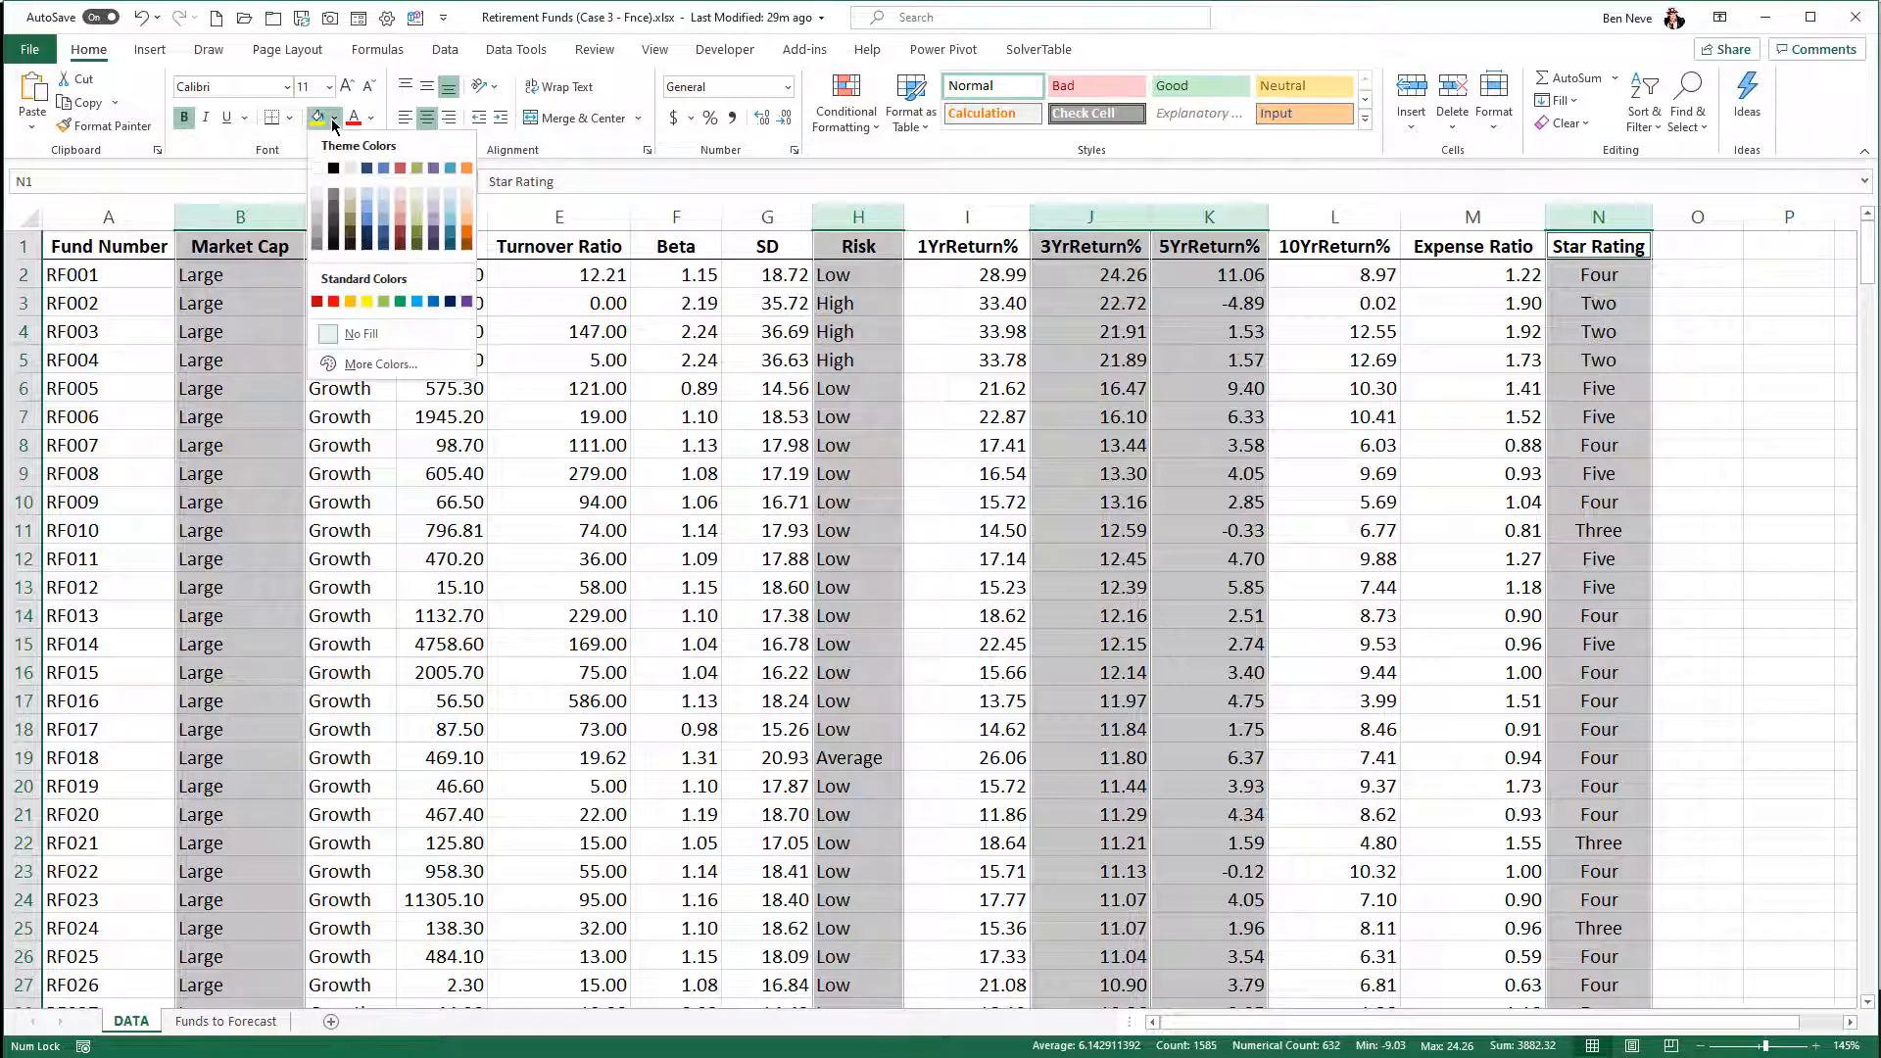
click(317, 215)
click(558, 359)
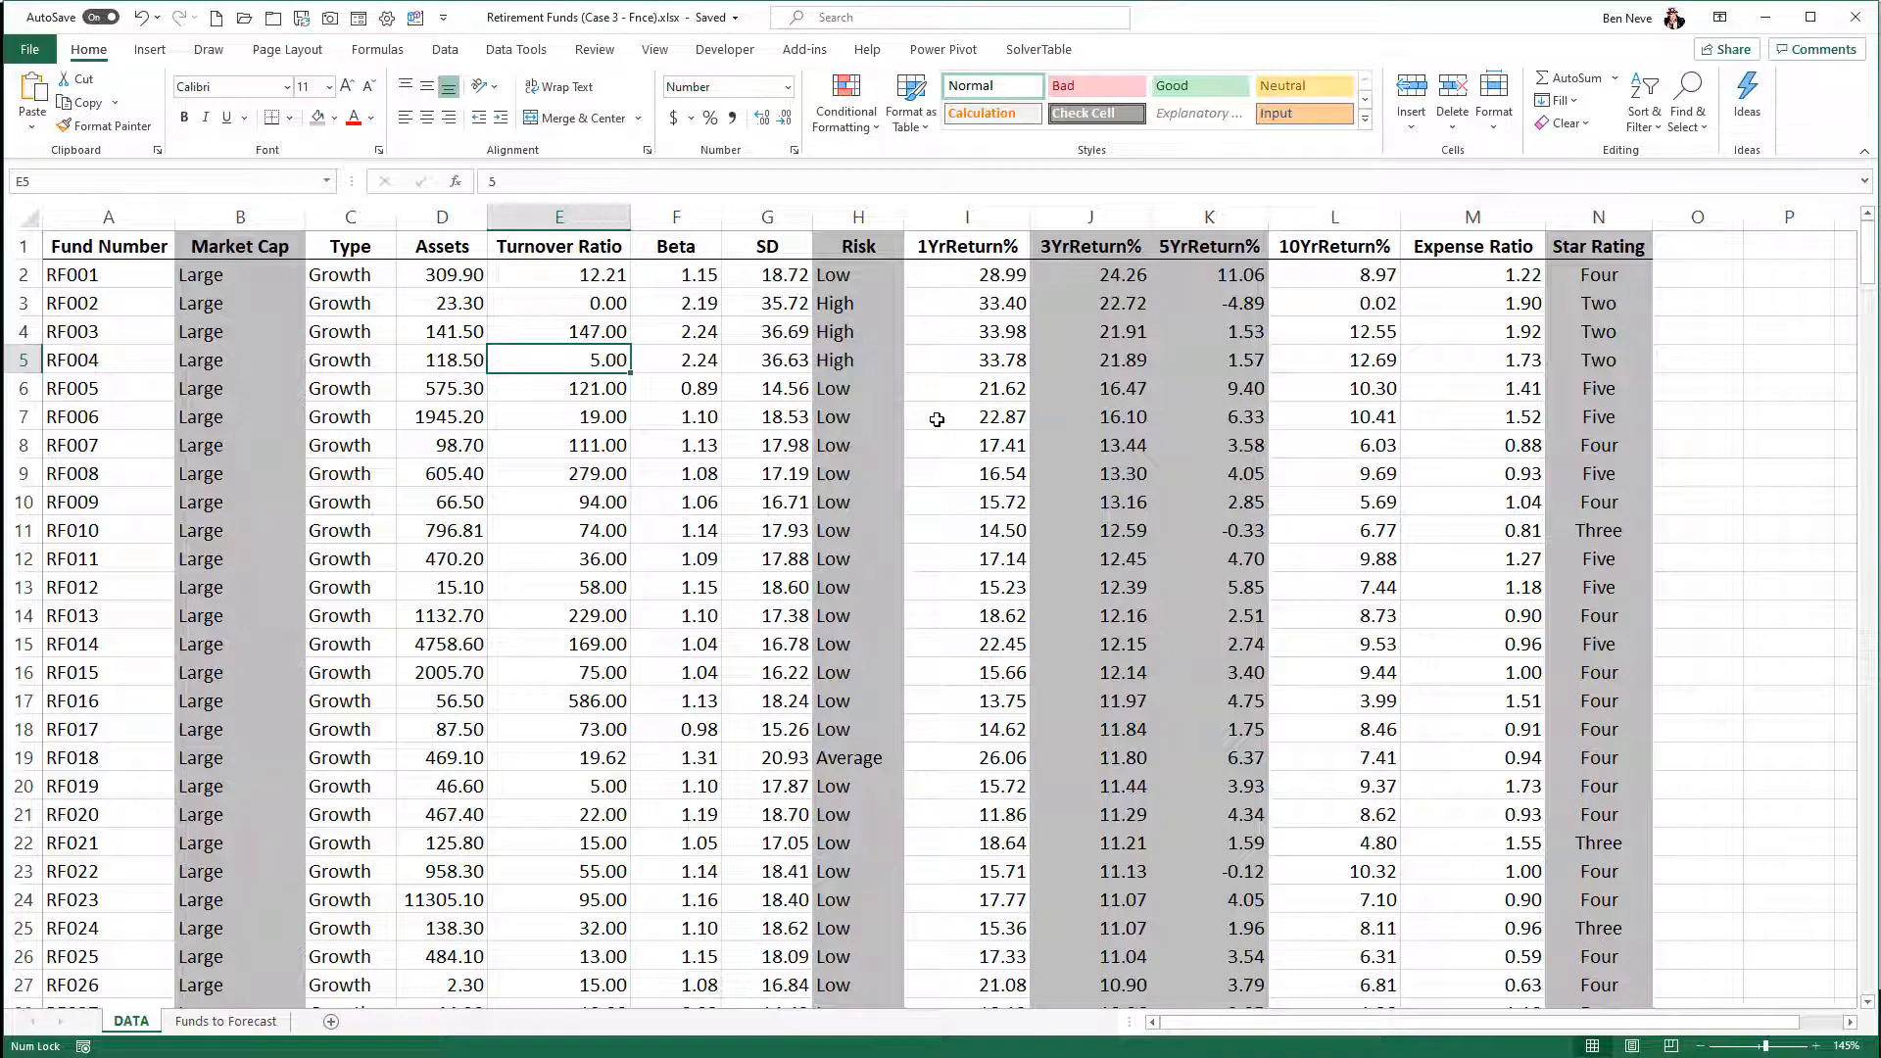
- Shade the 1YrReturn% column with the same grey fill
click(983, 220)
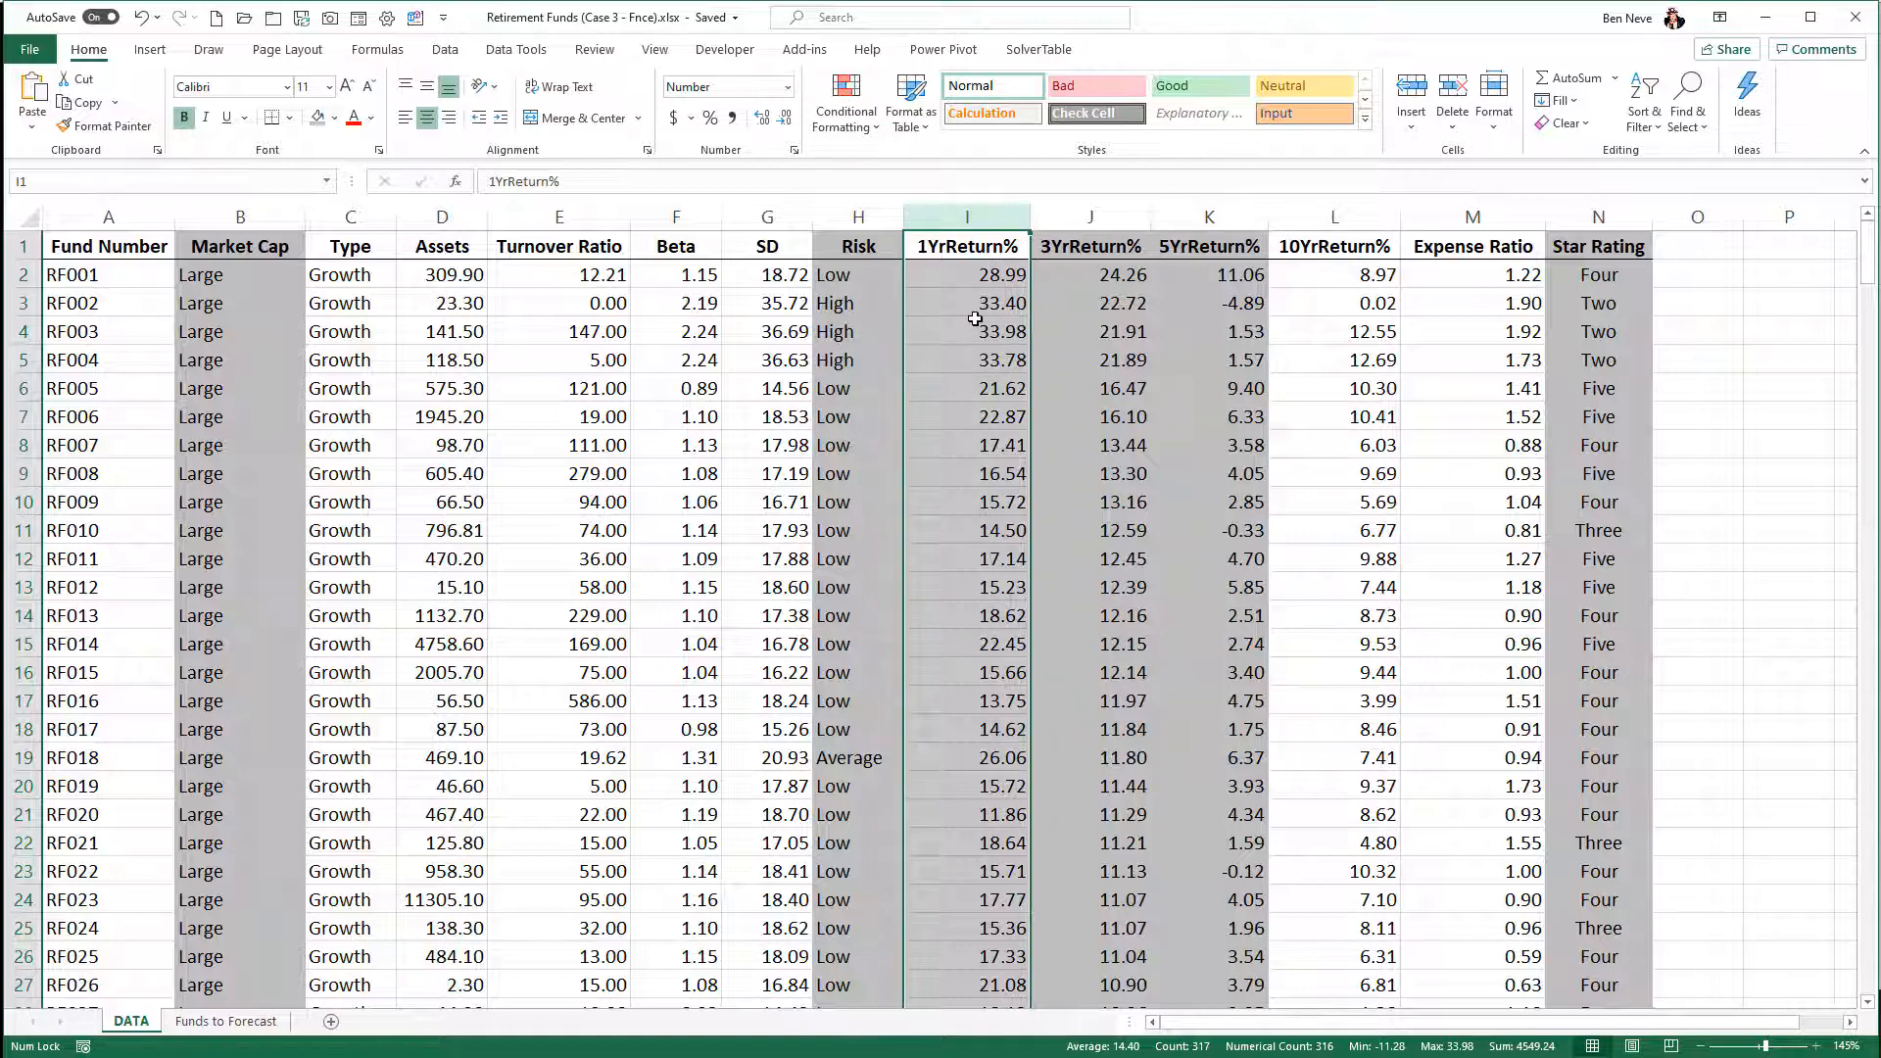
right_click(965, 216)
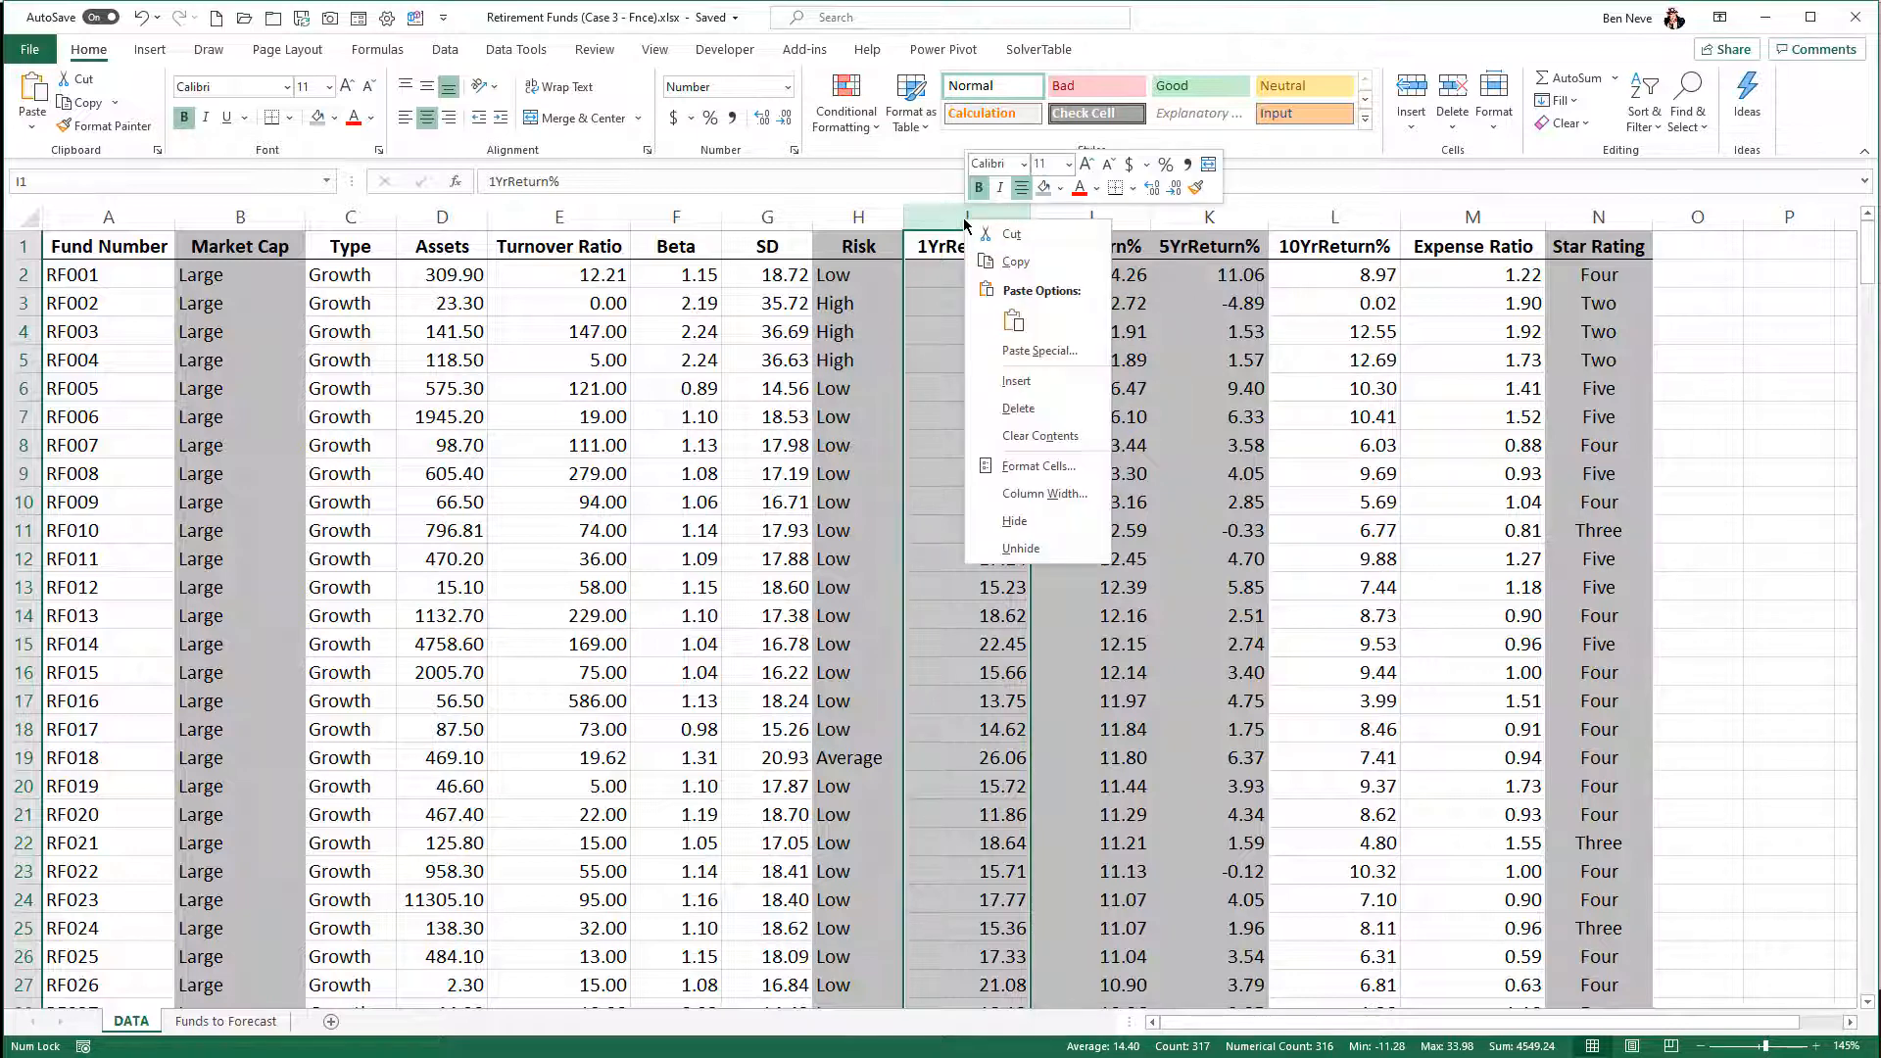
click(1043, 188)
click(1091, 448)
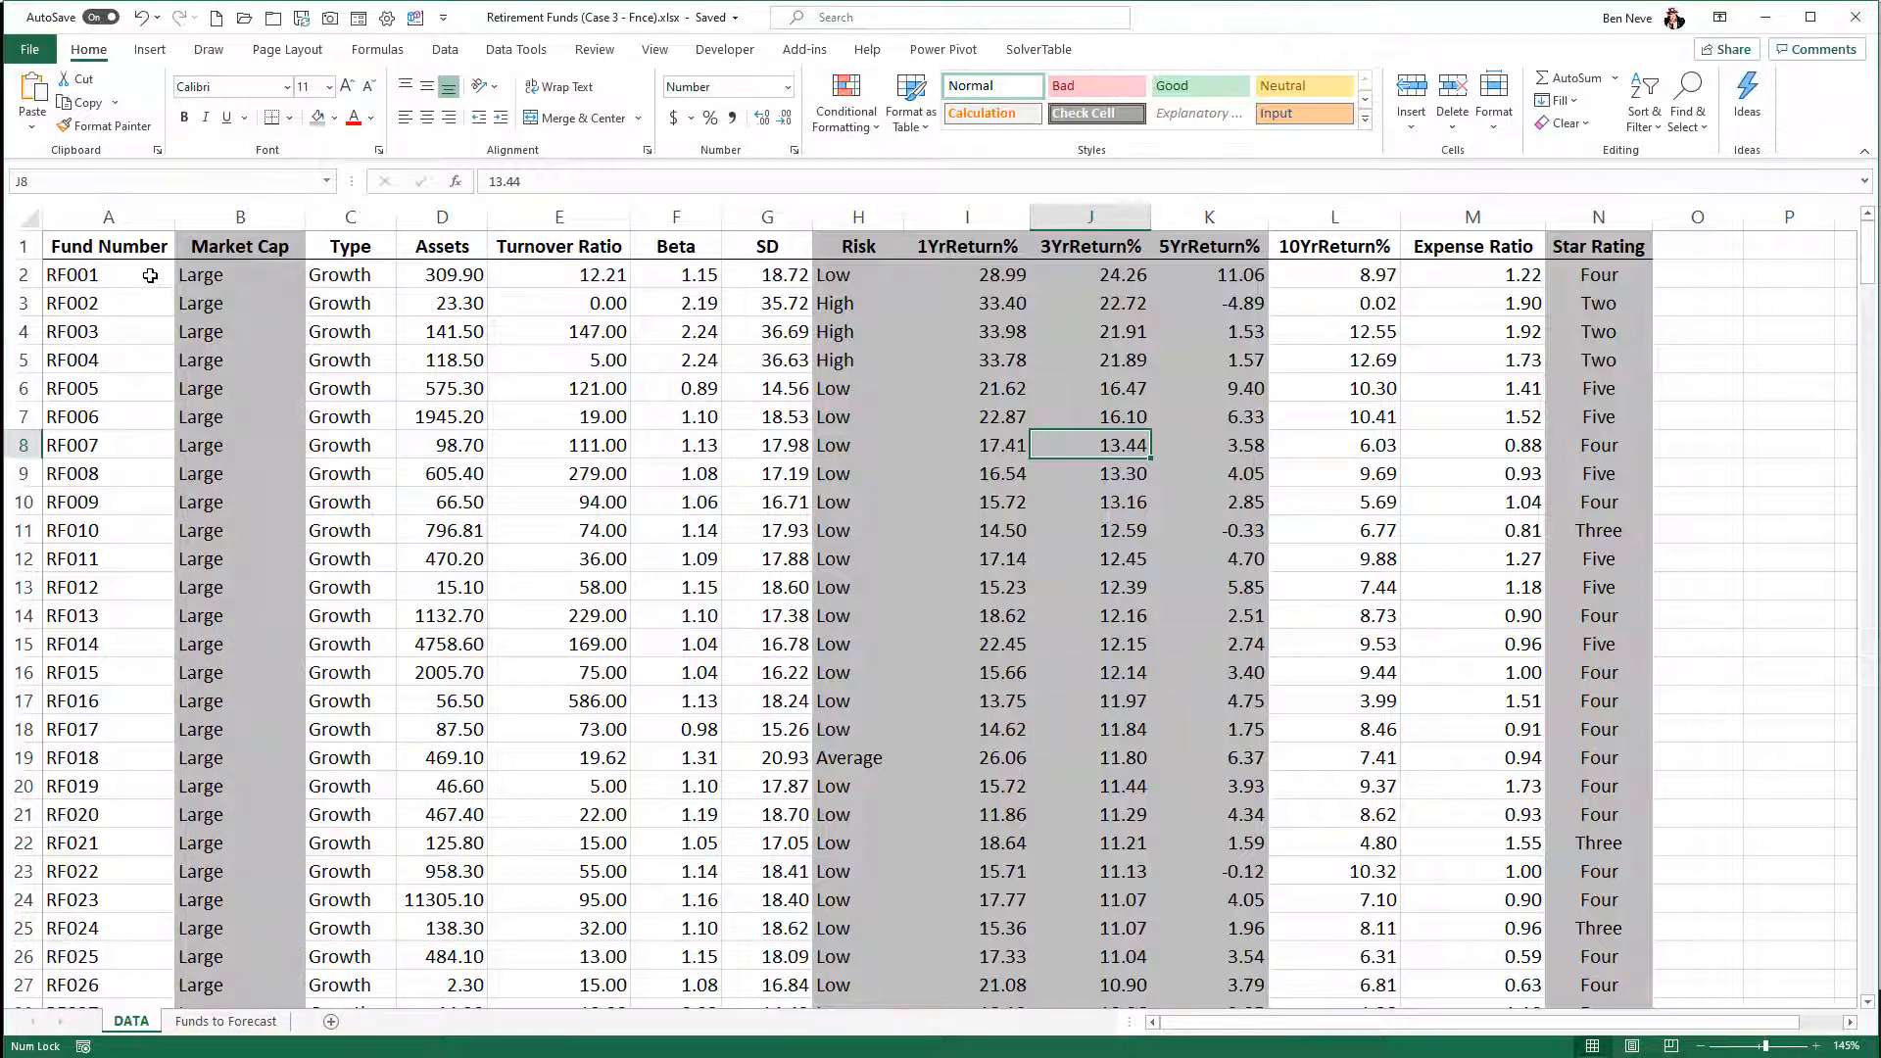
click(264, 217)
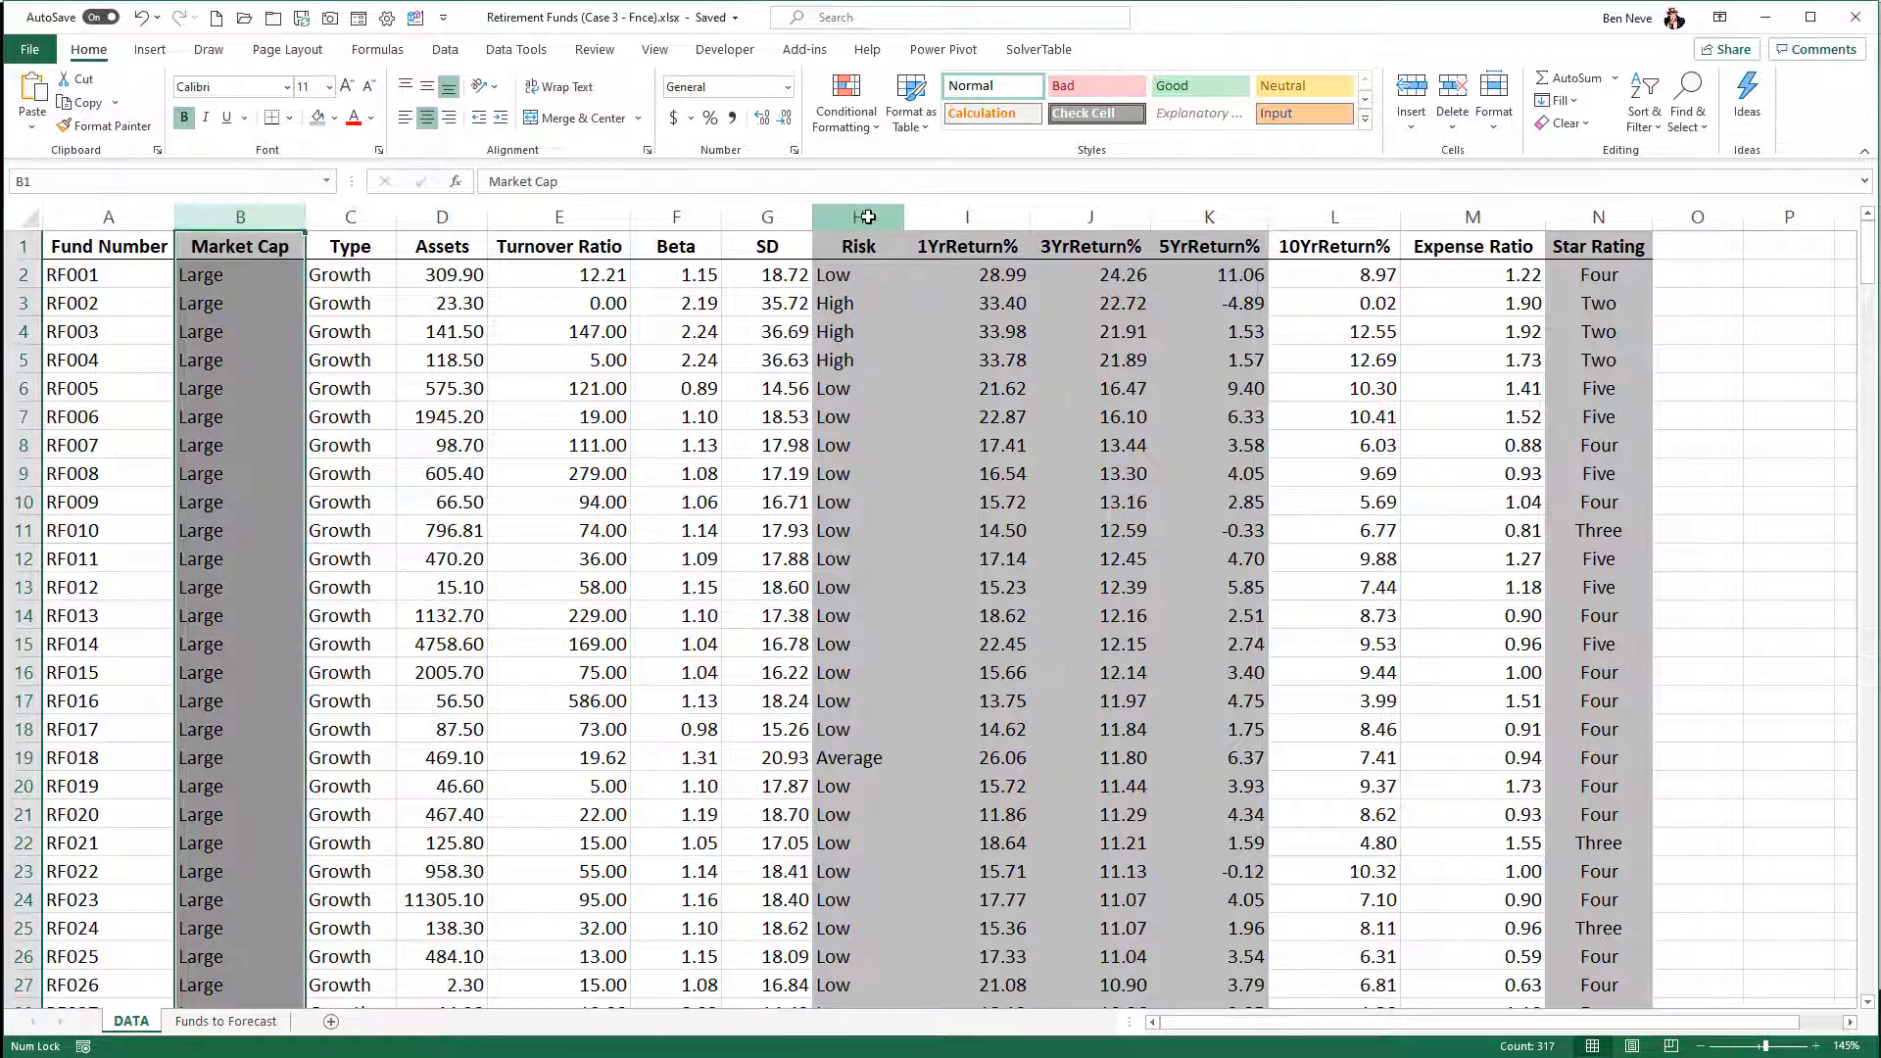
ctrl+click(862, 211)
ctrl+click(1616, 213)
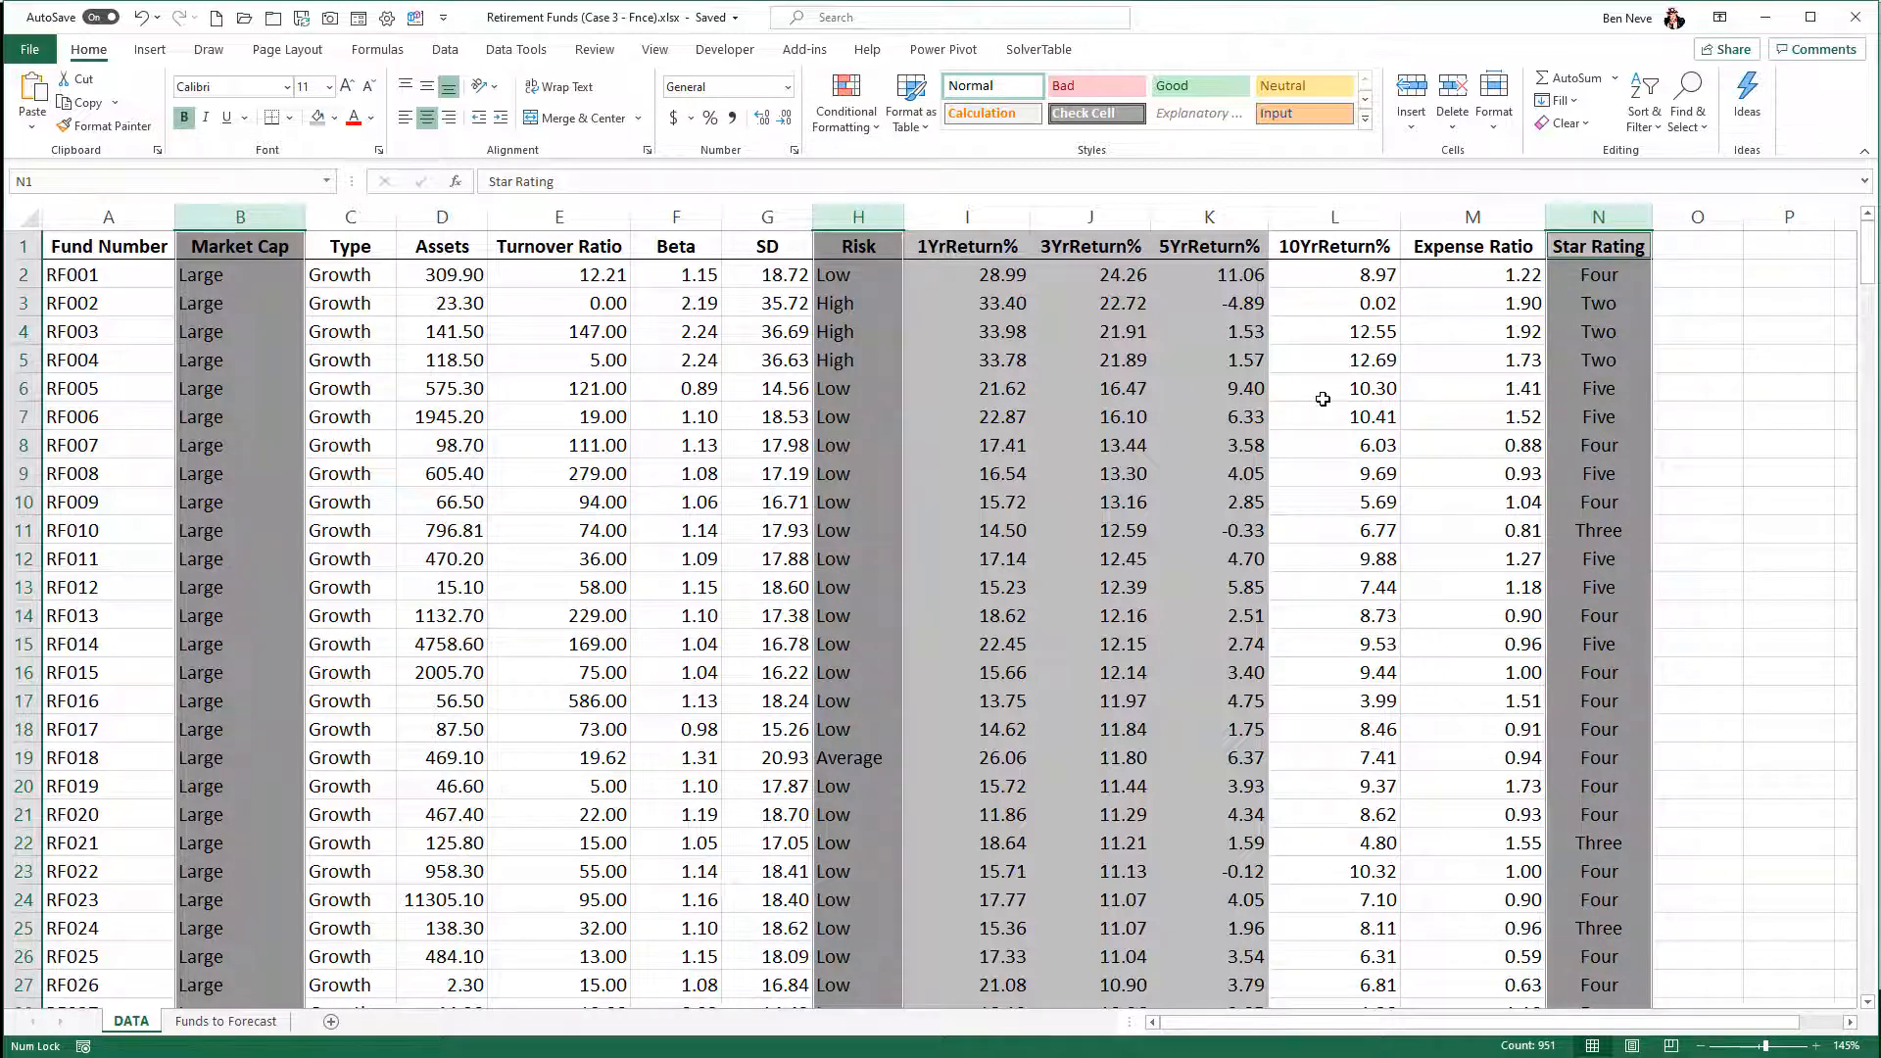
- Create a PivotTable from the DATA range A1:N317 on a new worksheet, with Market Cap as rows and its count as values
click(1232, 364)
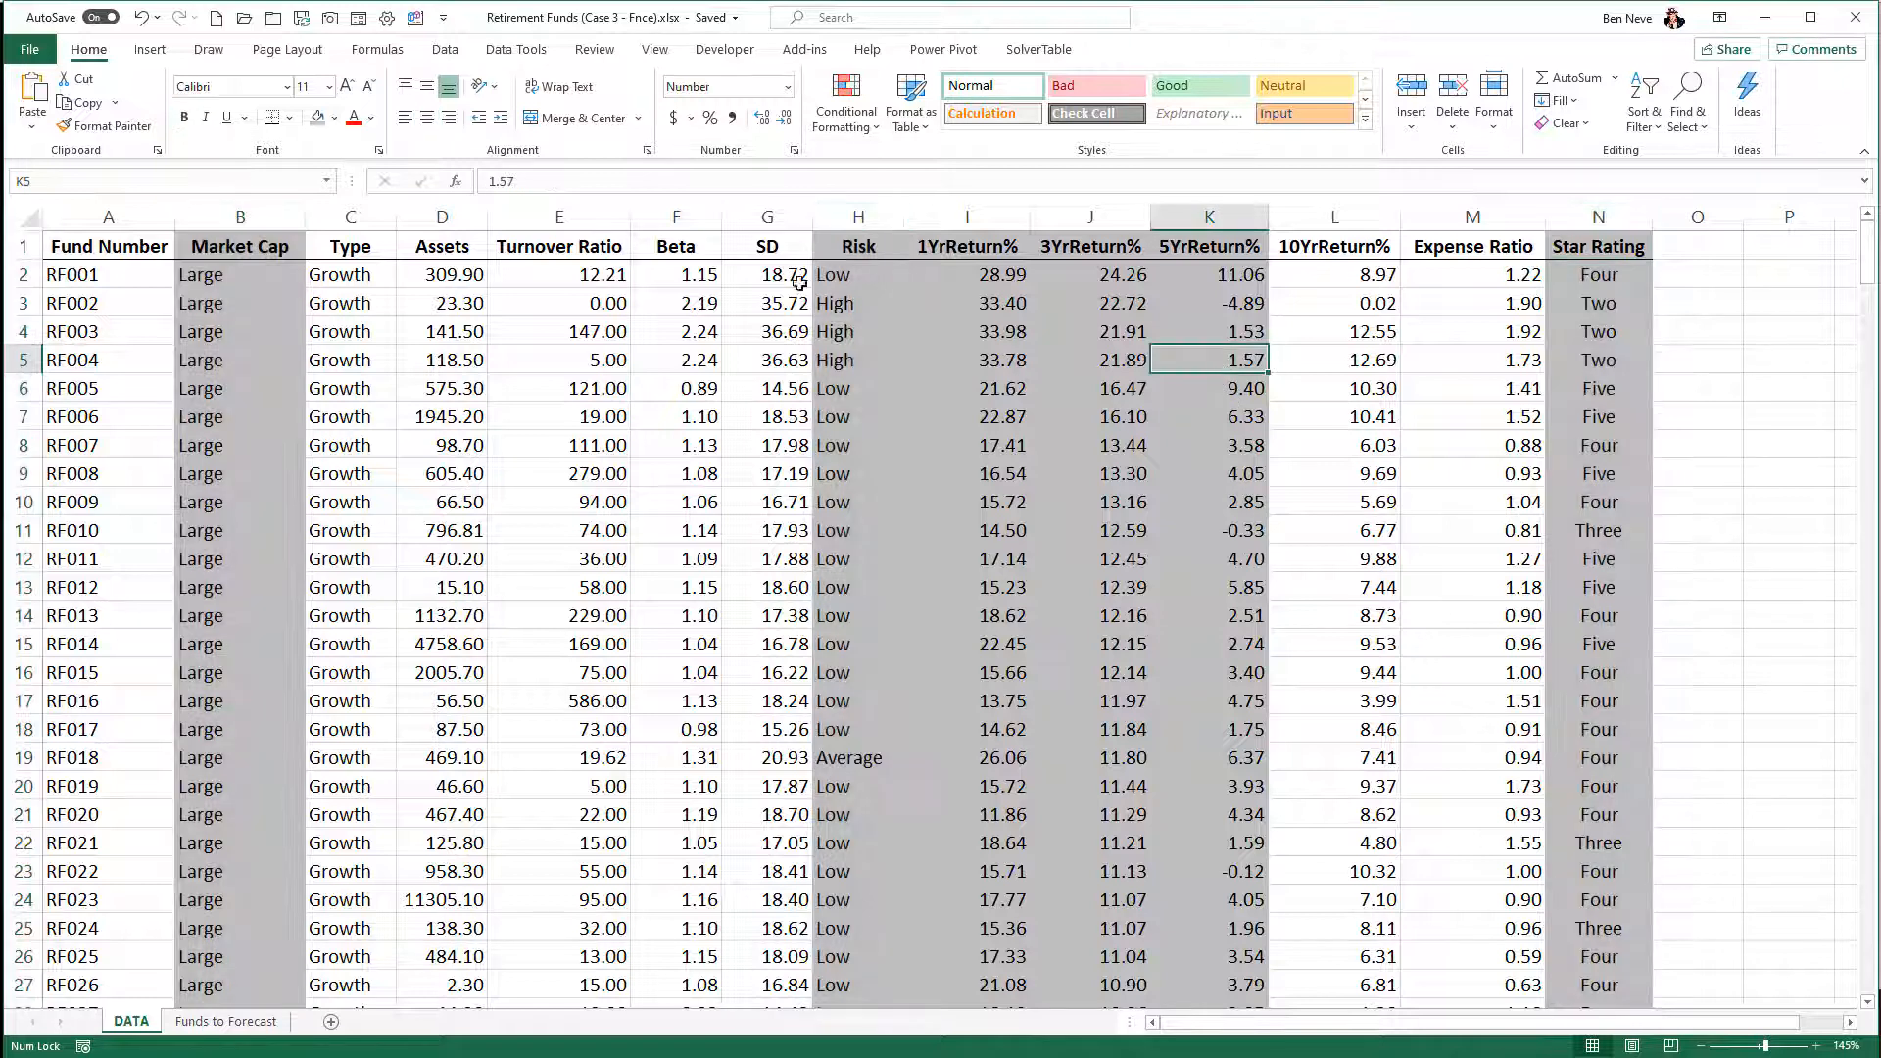
click(150, 49)
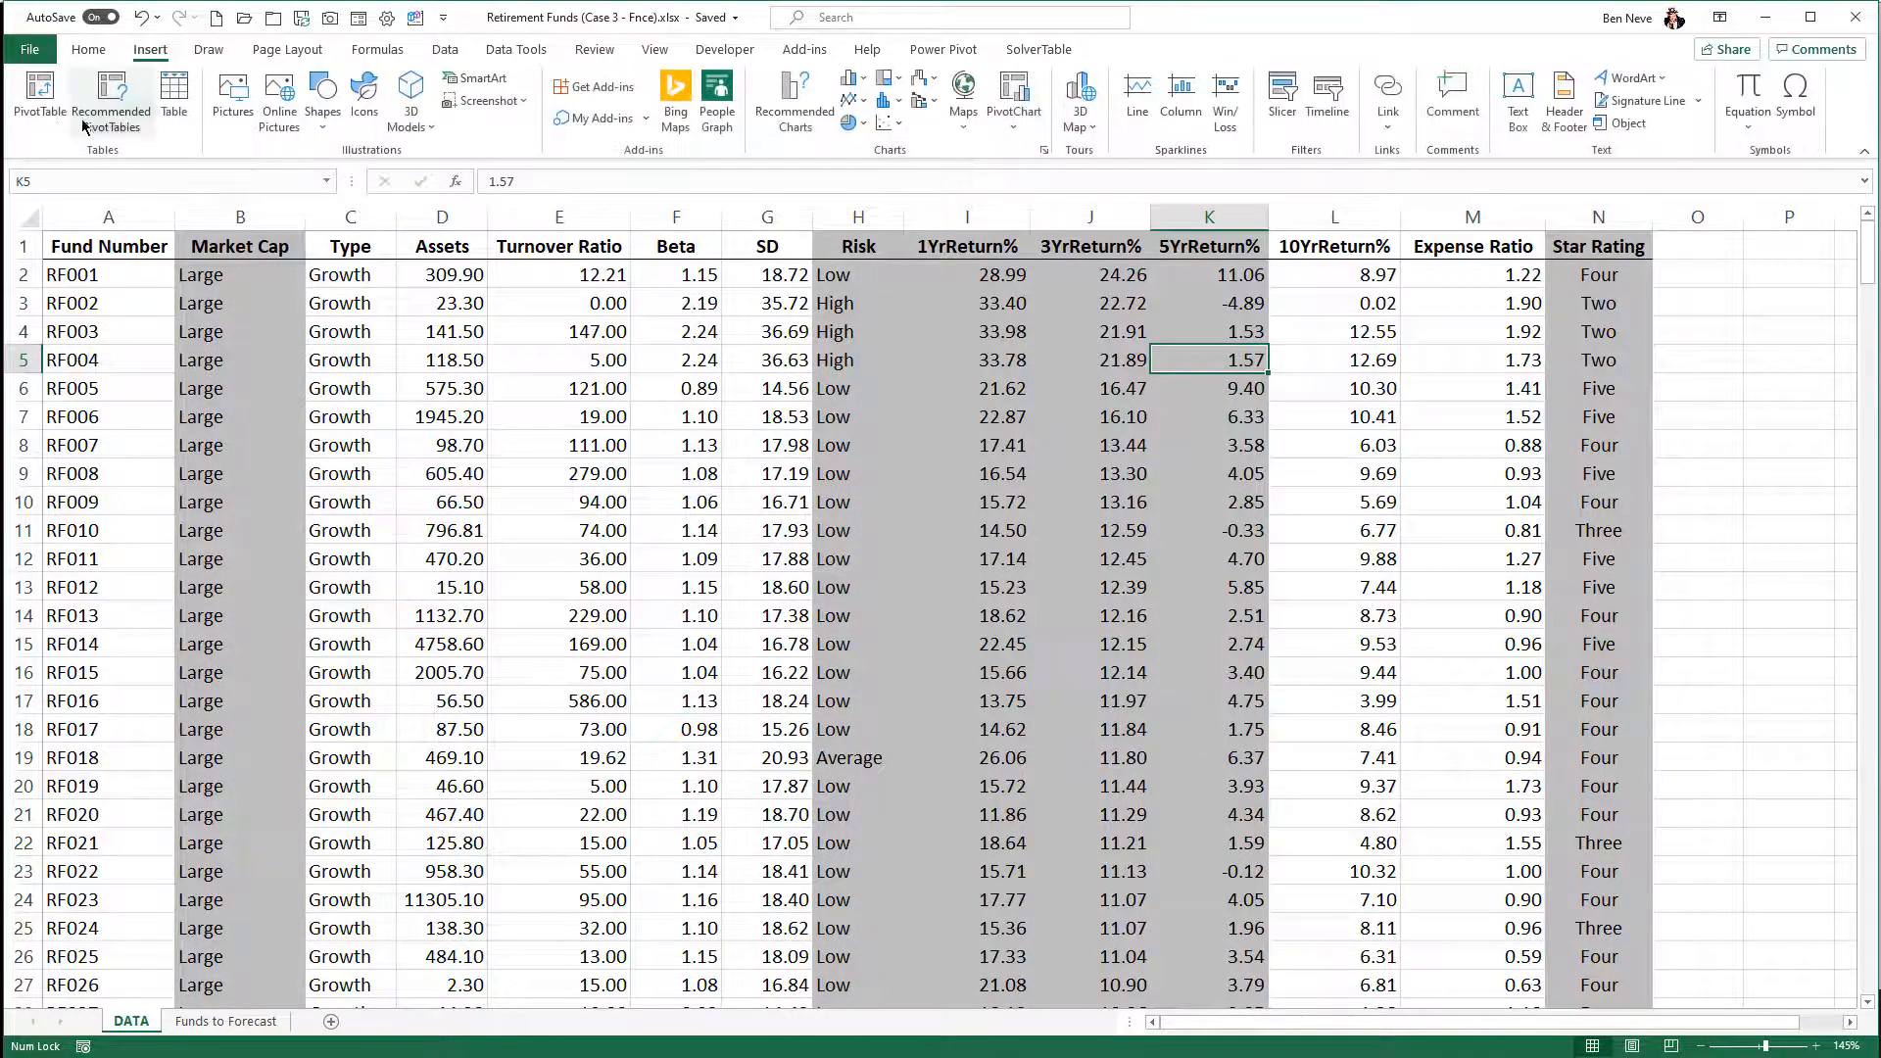
click(41, 98)
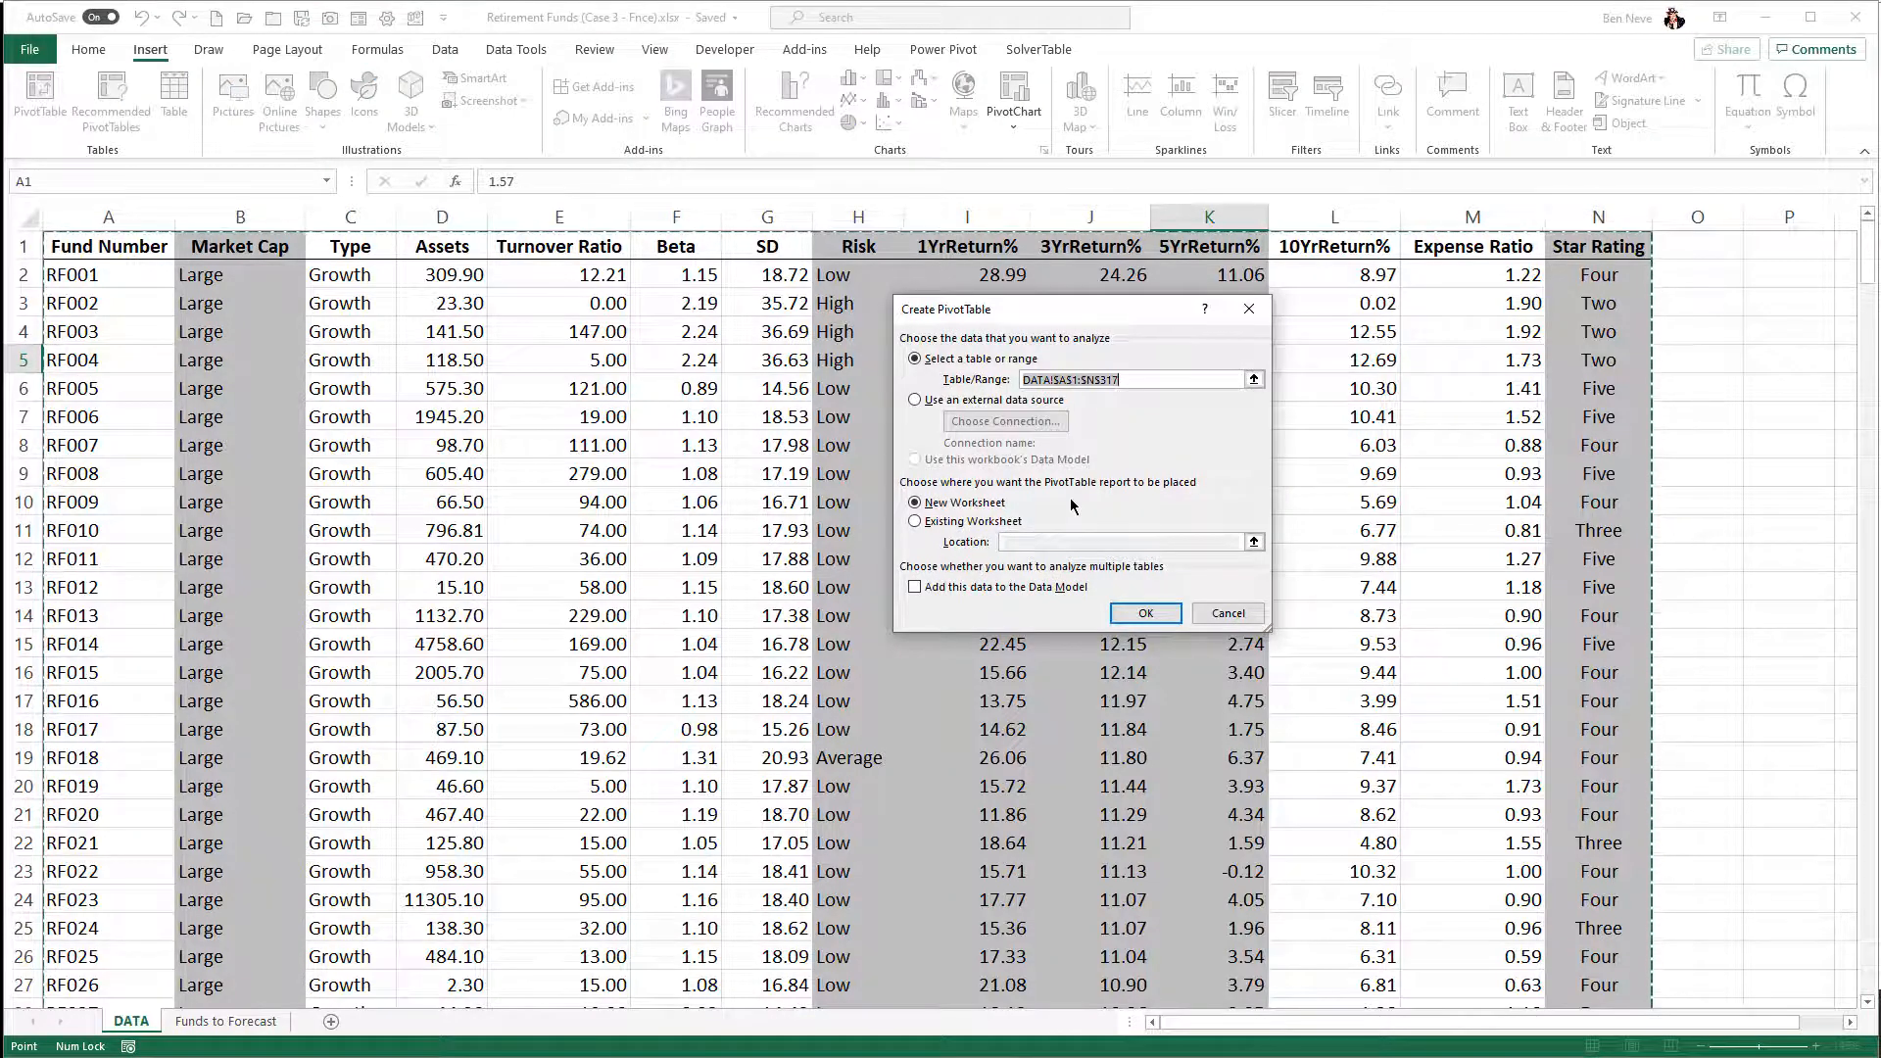
click(1146, 614)
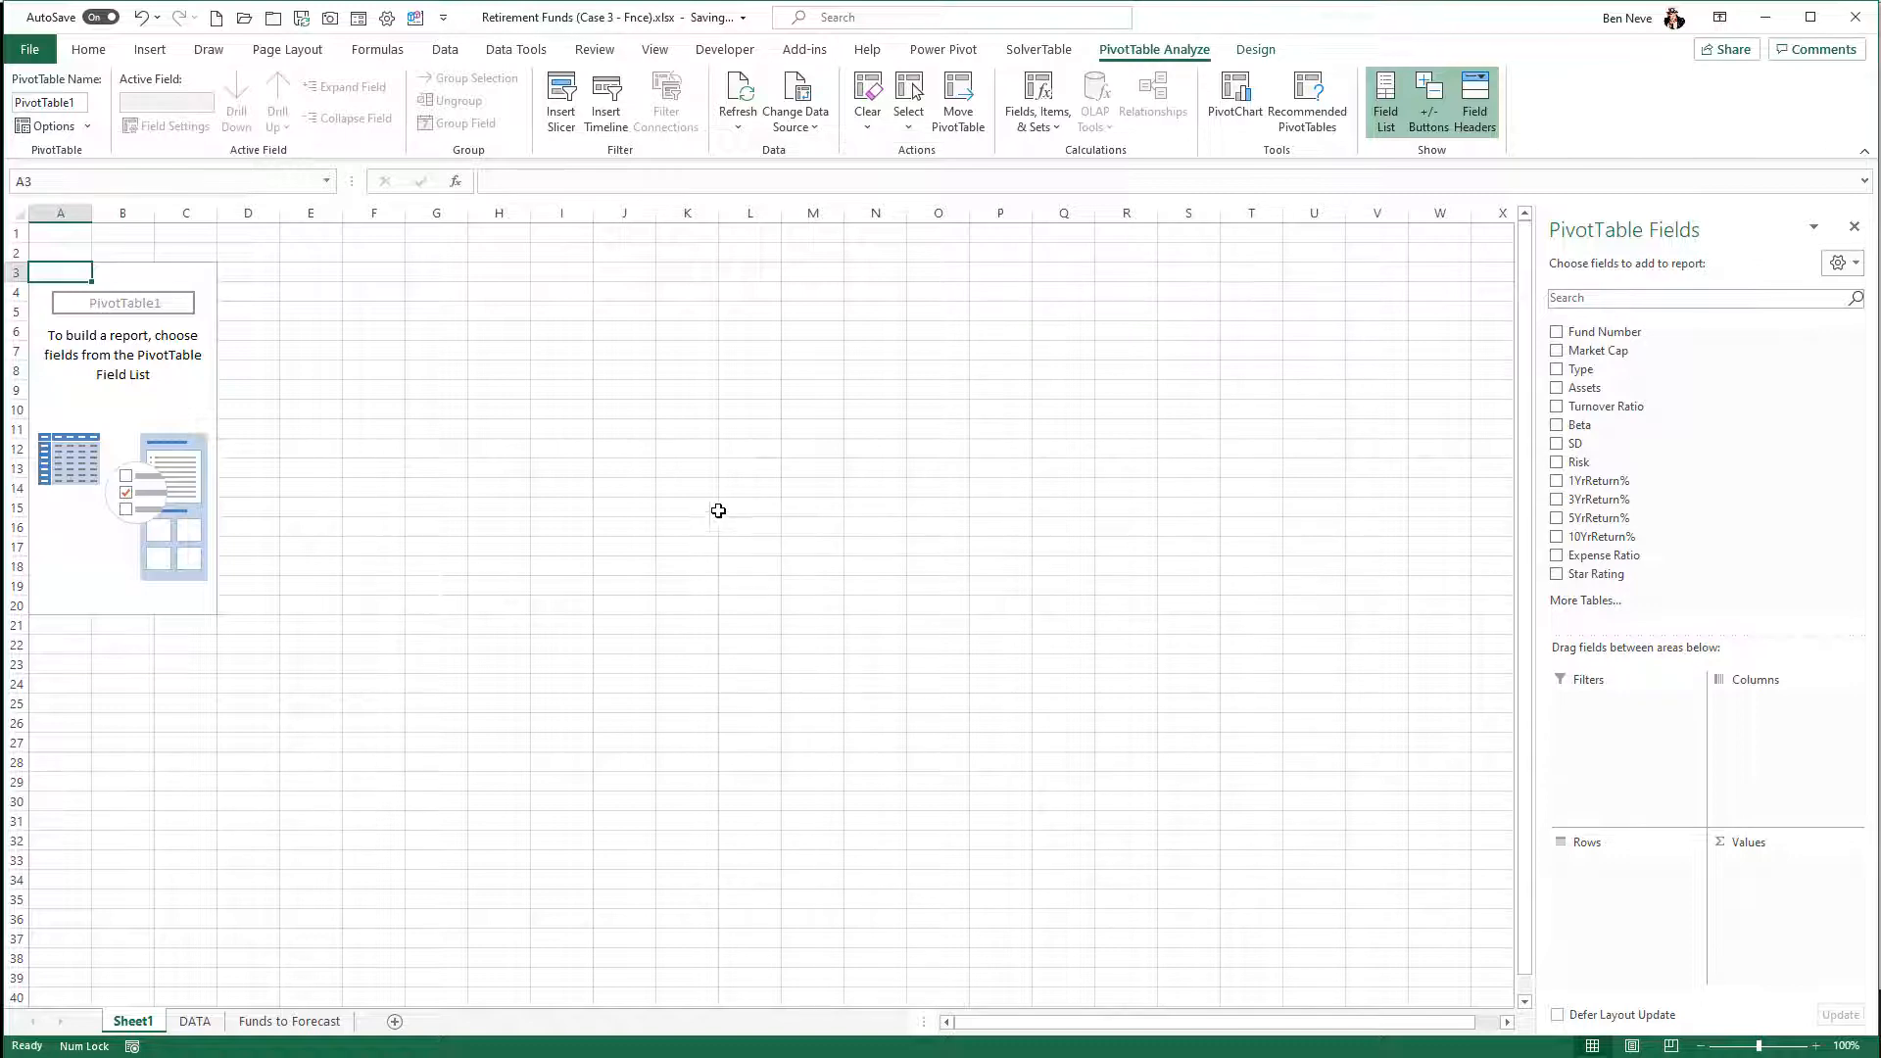
scroll(308, 500, up, 3)
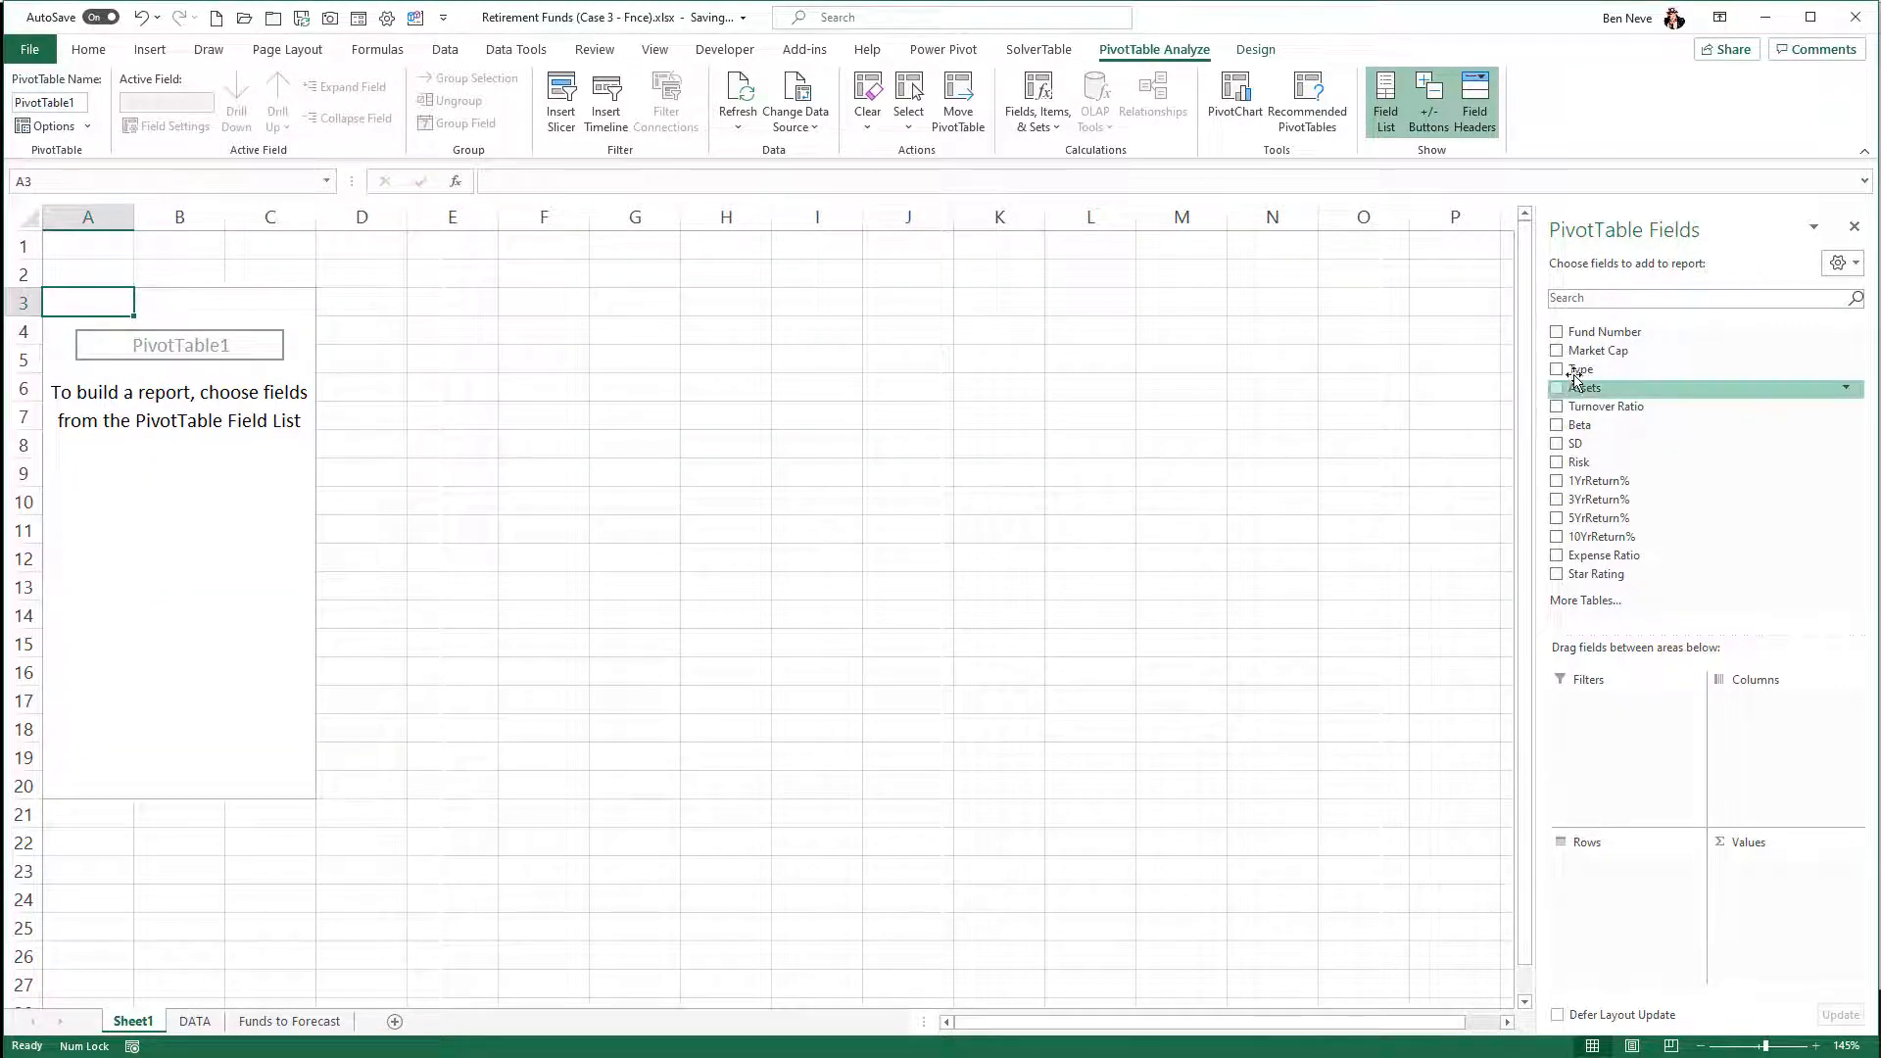
drag(1590, 354, 1643, 903)
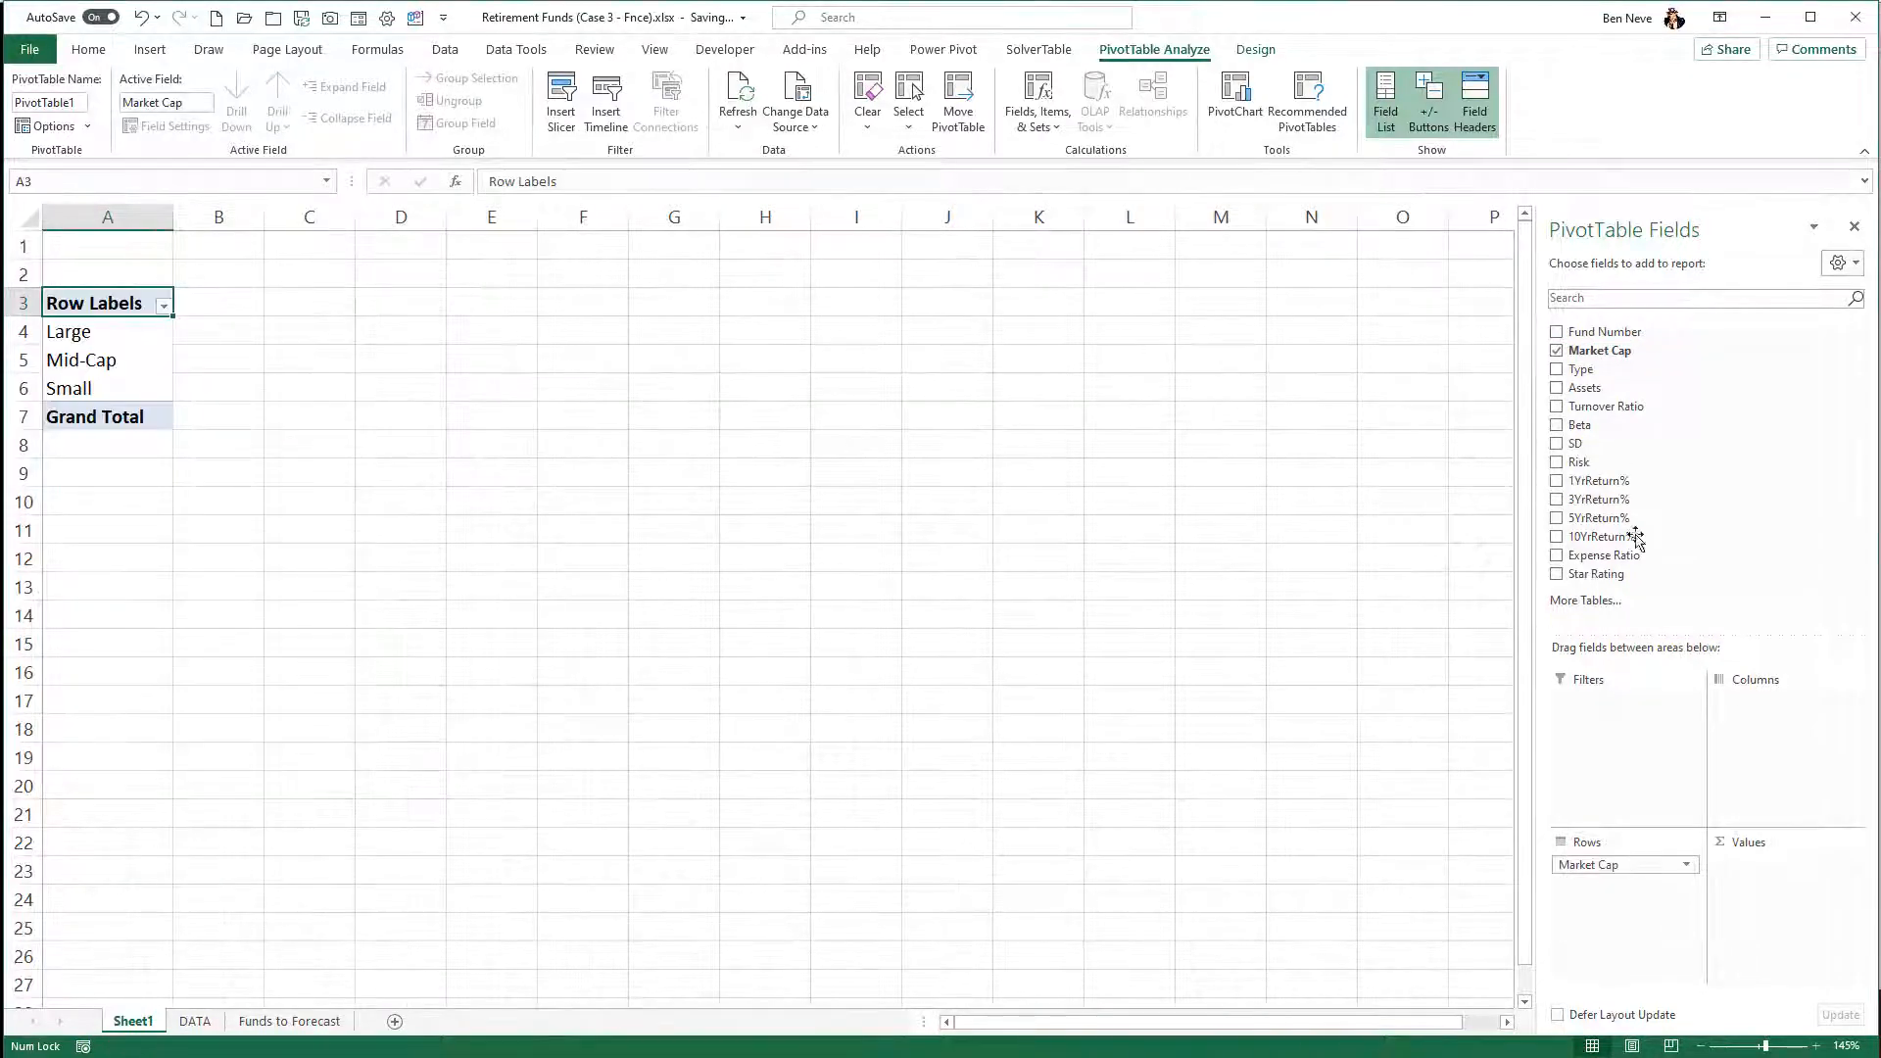
drag(1606, 352, 1813, 887)
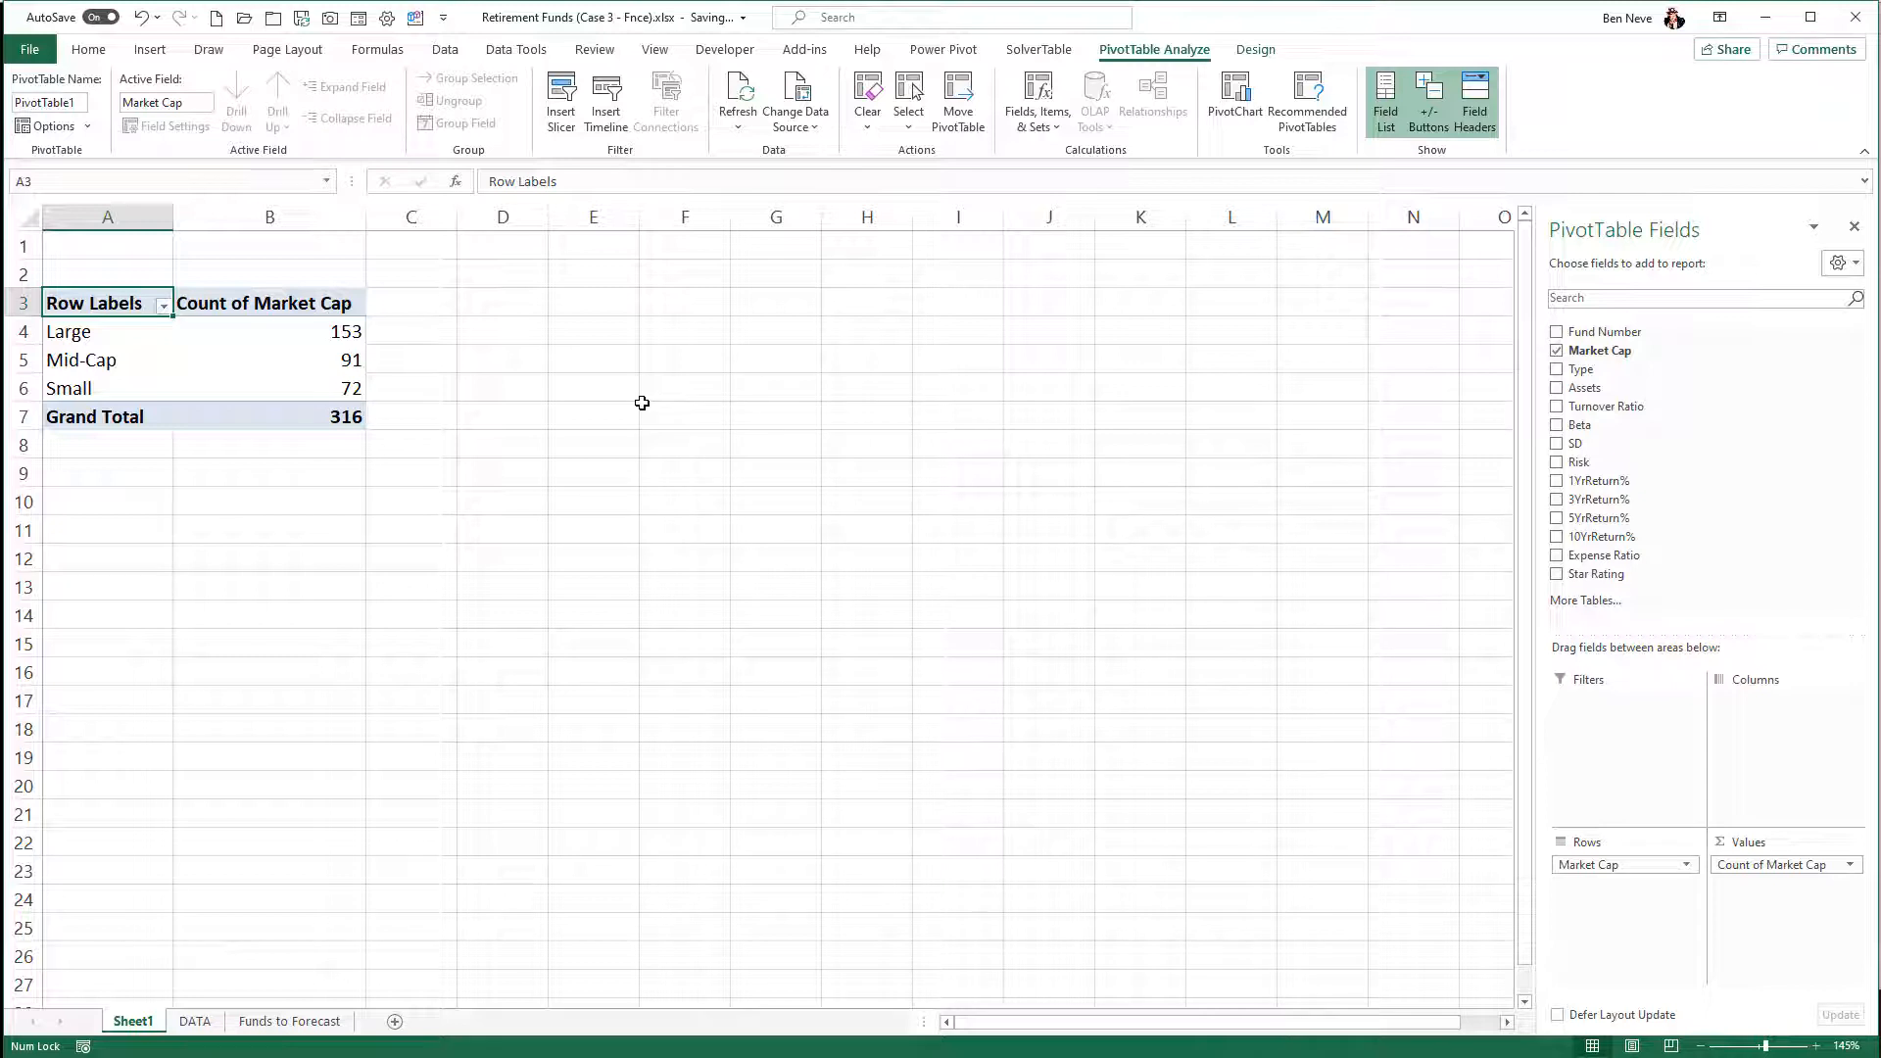
- Insert a Clustered Column PivotChart of the Market Cap counts and place it to the right of the PivotTable
click(295, 353)
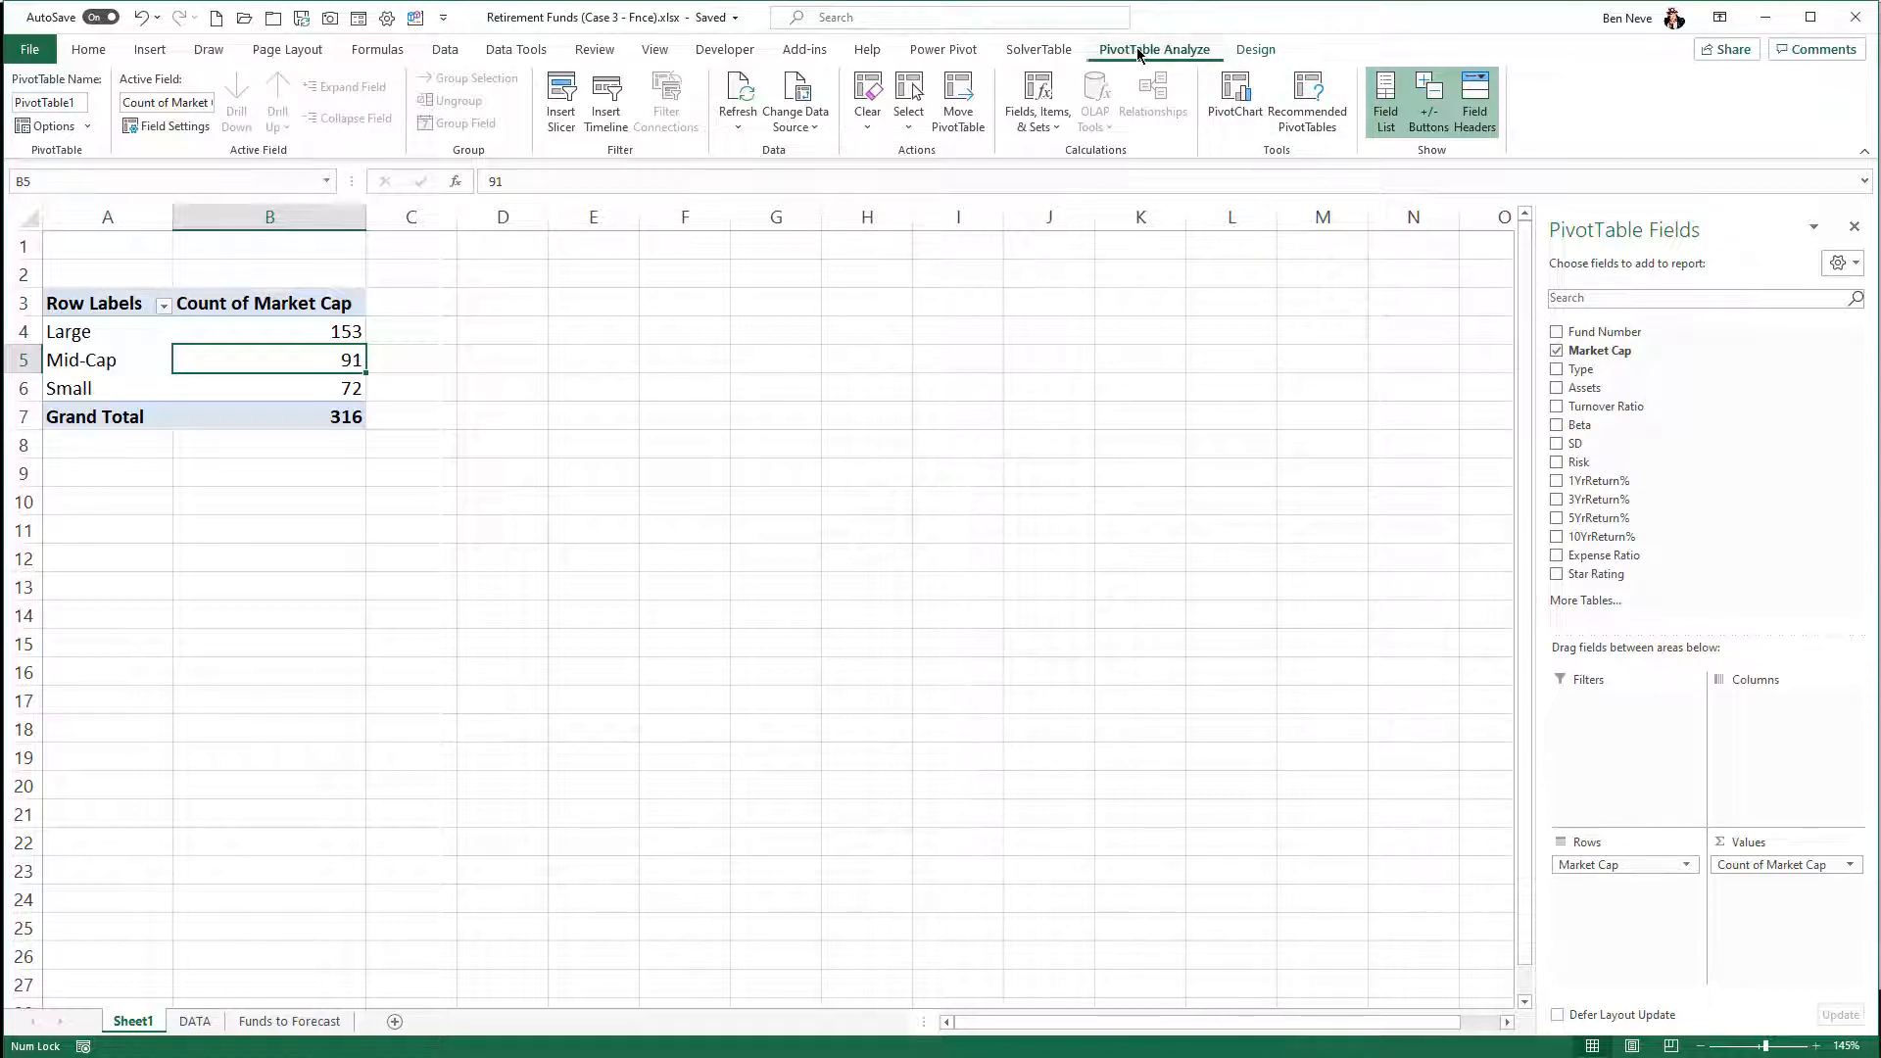
click(1229, 113)
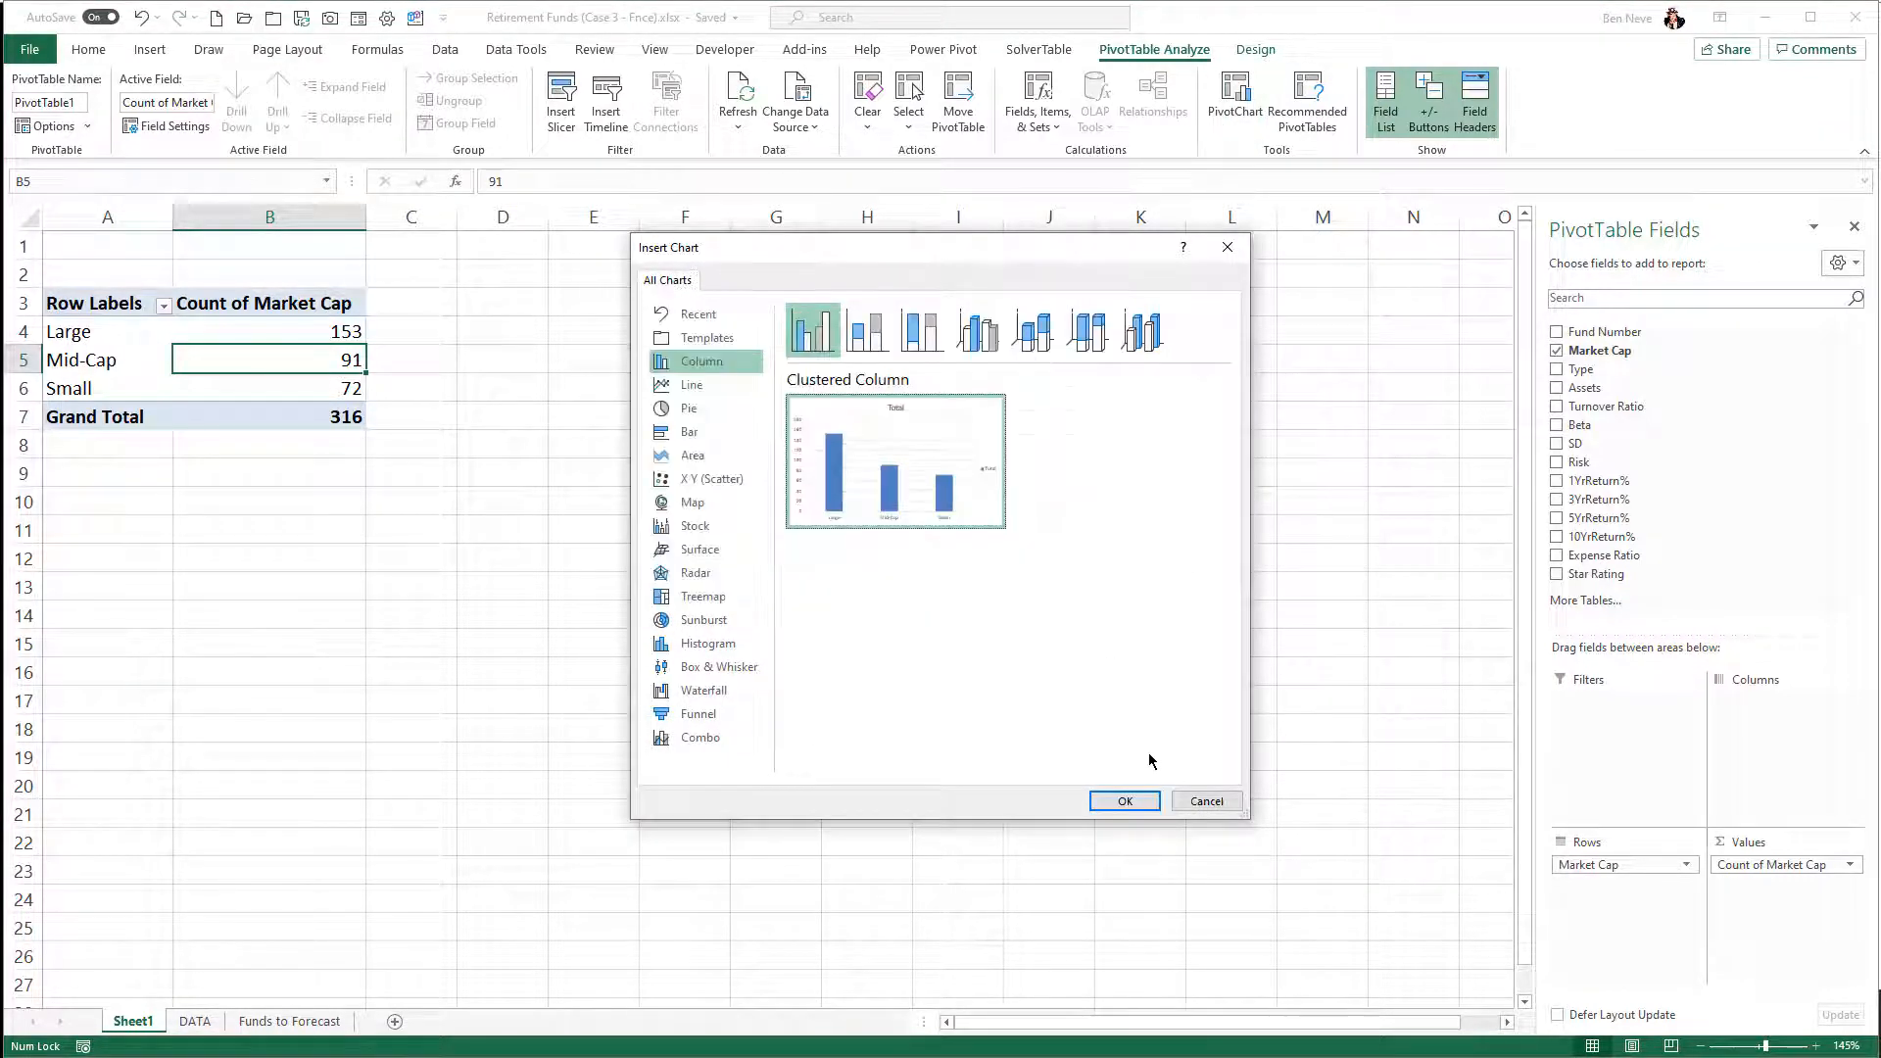
click(1129, 800)
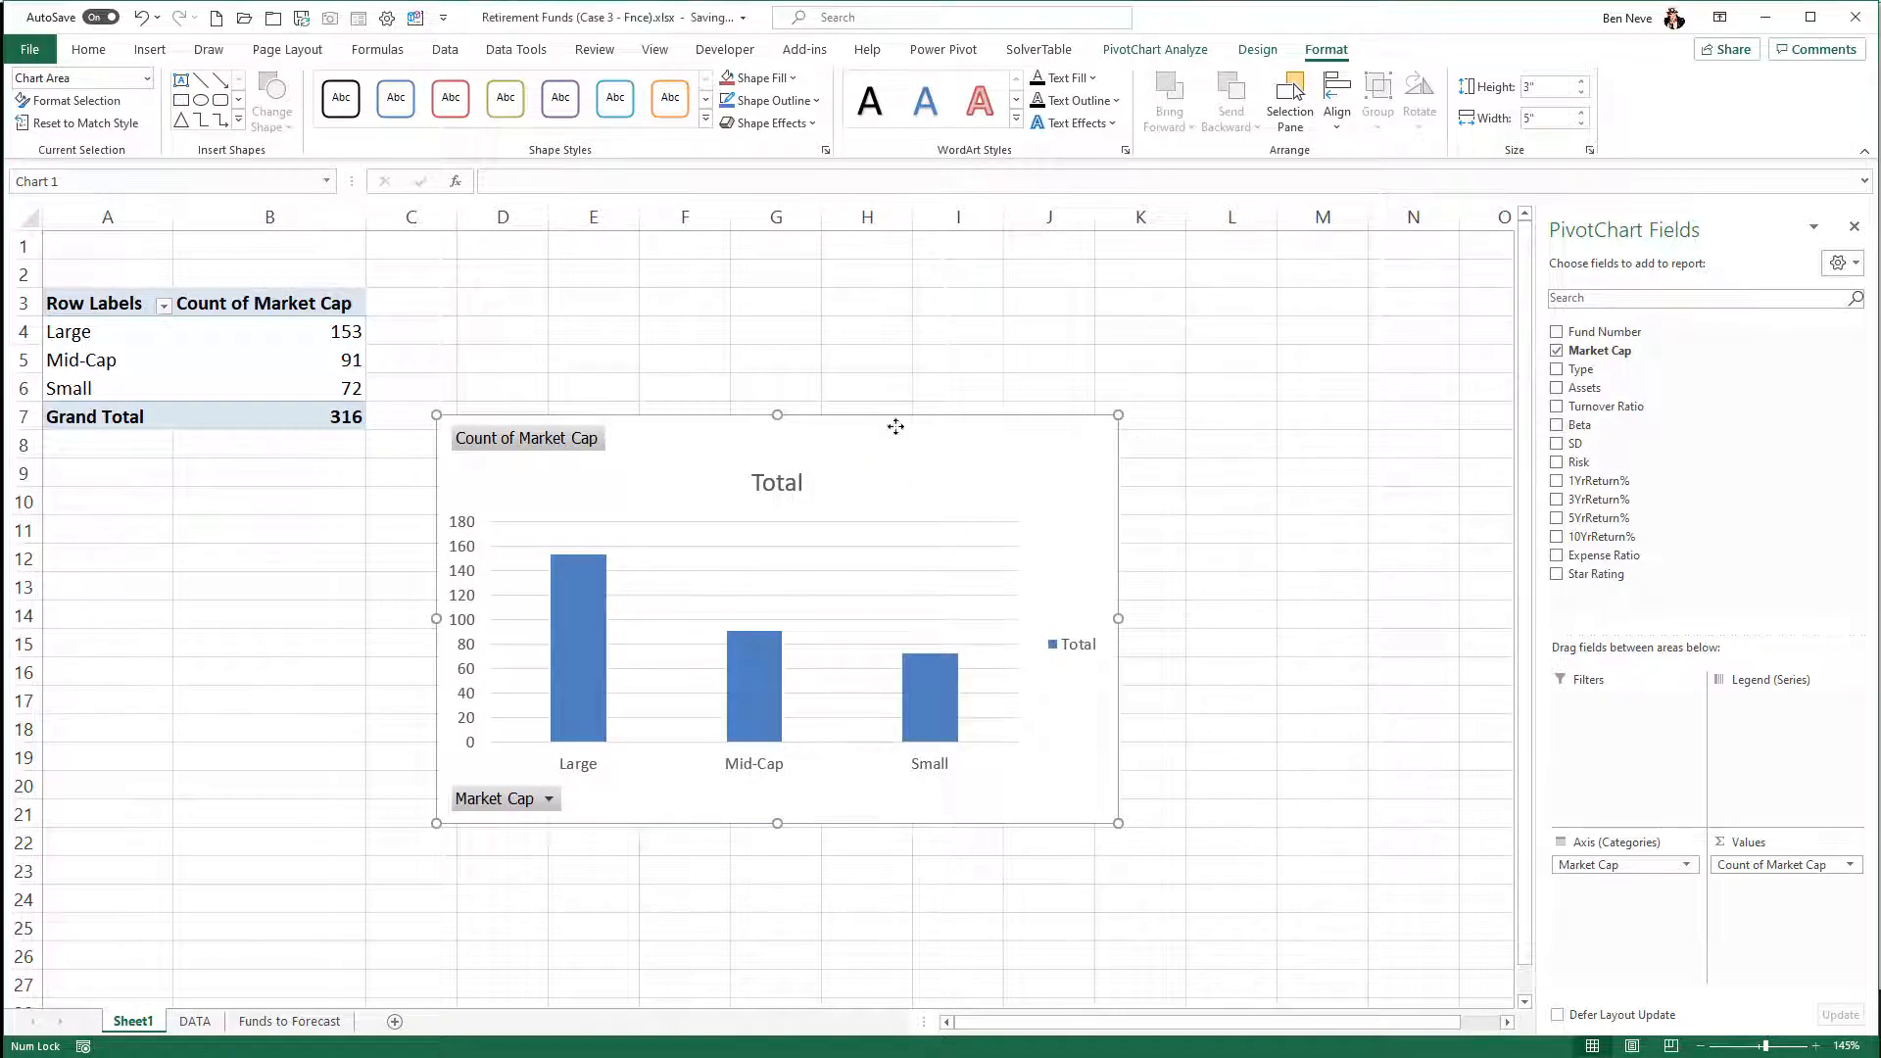
drag(895, 426, 885, 266)
- Retitle the chart "Count of Funds by Market Cap" and shift the chart slightly up and to the right
click(792, 324)
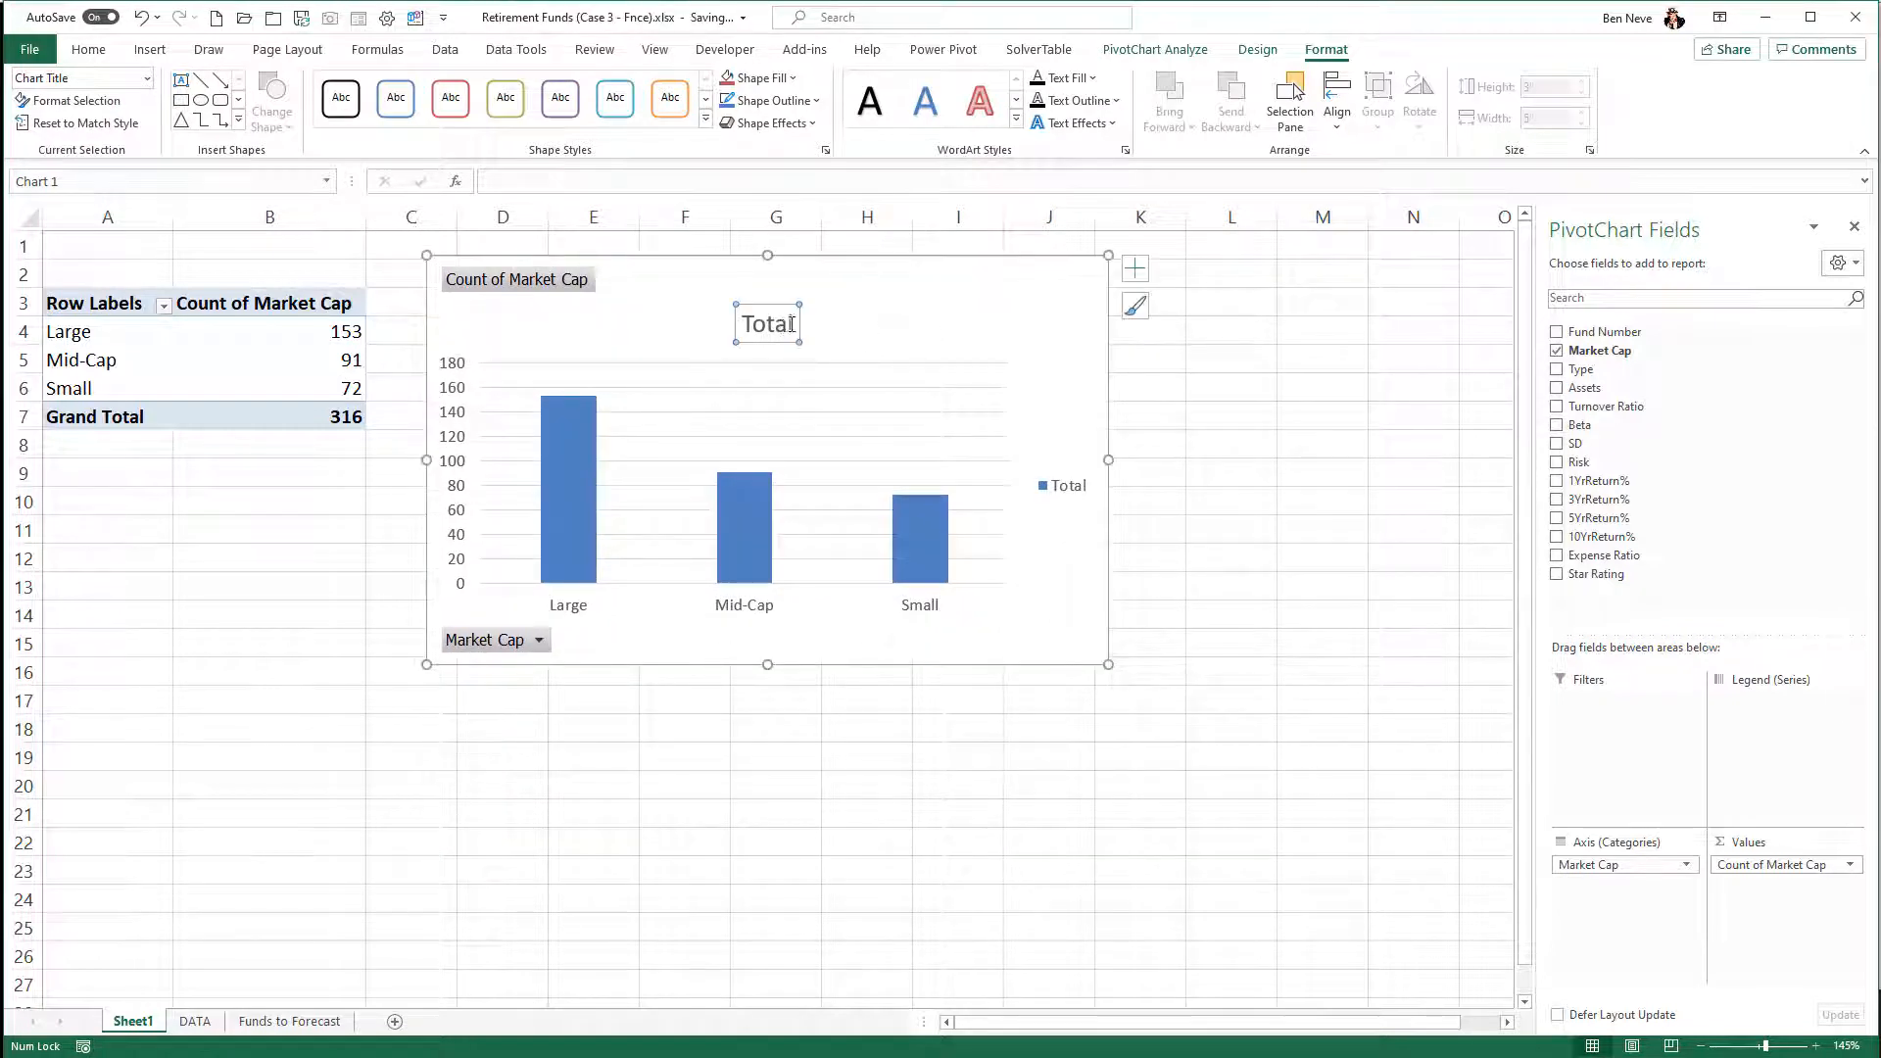
drag(791, 324, 784, 318)
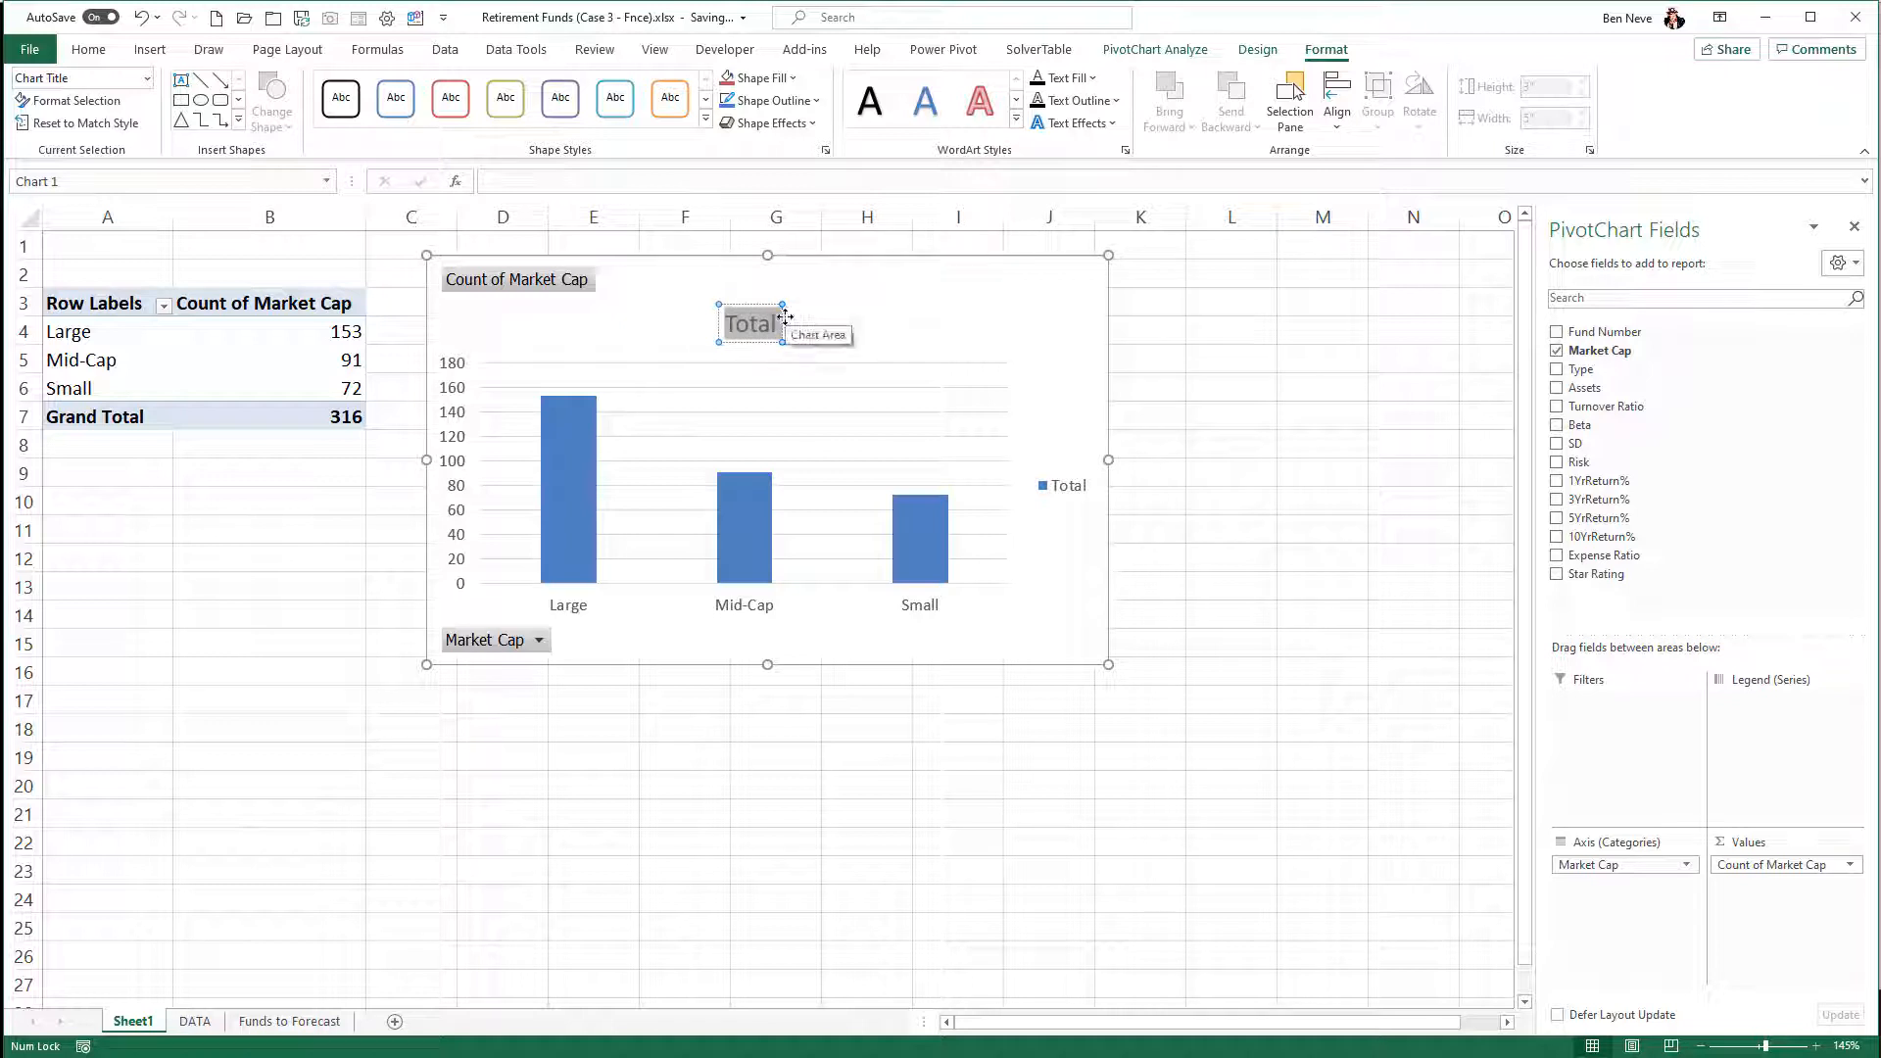
text(Count of F)
text(unds)
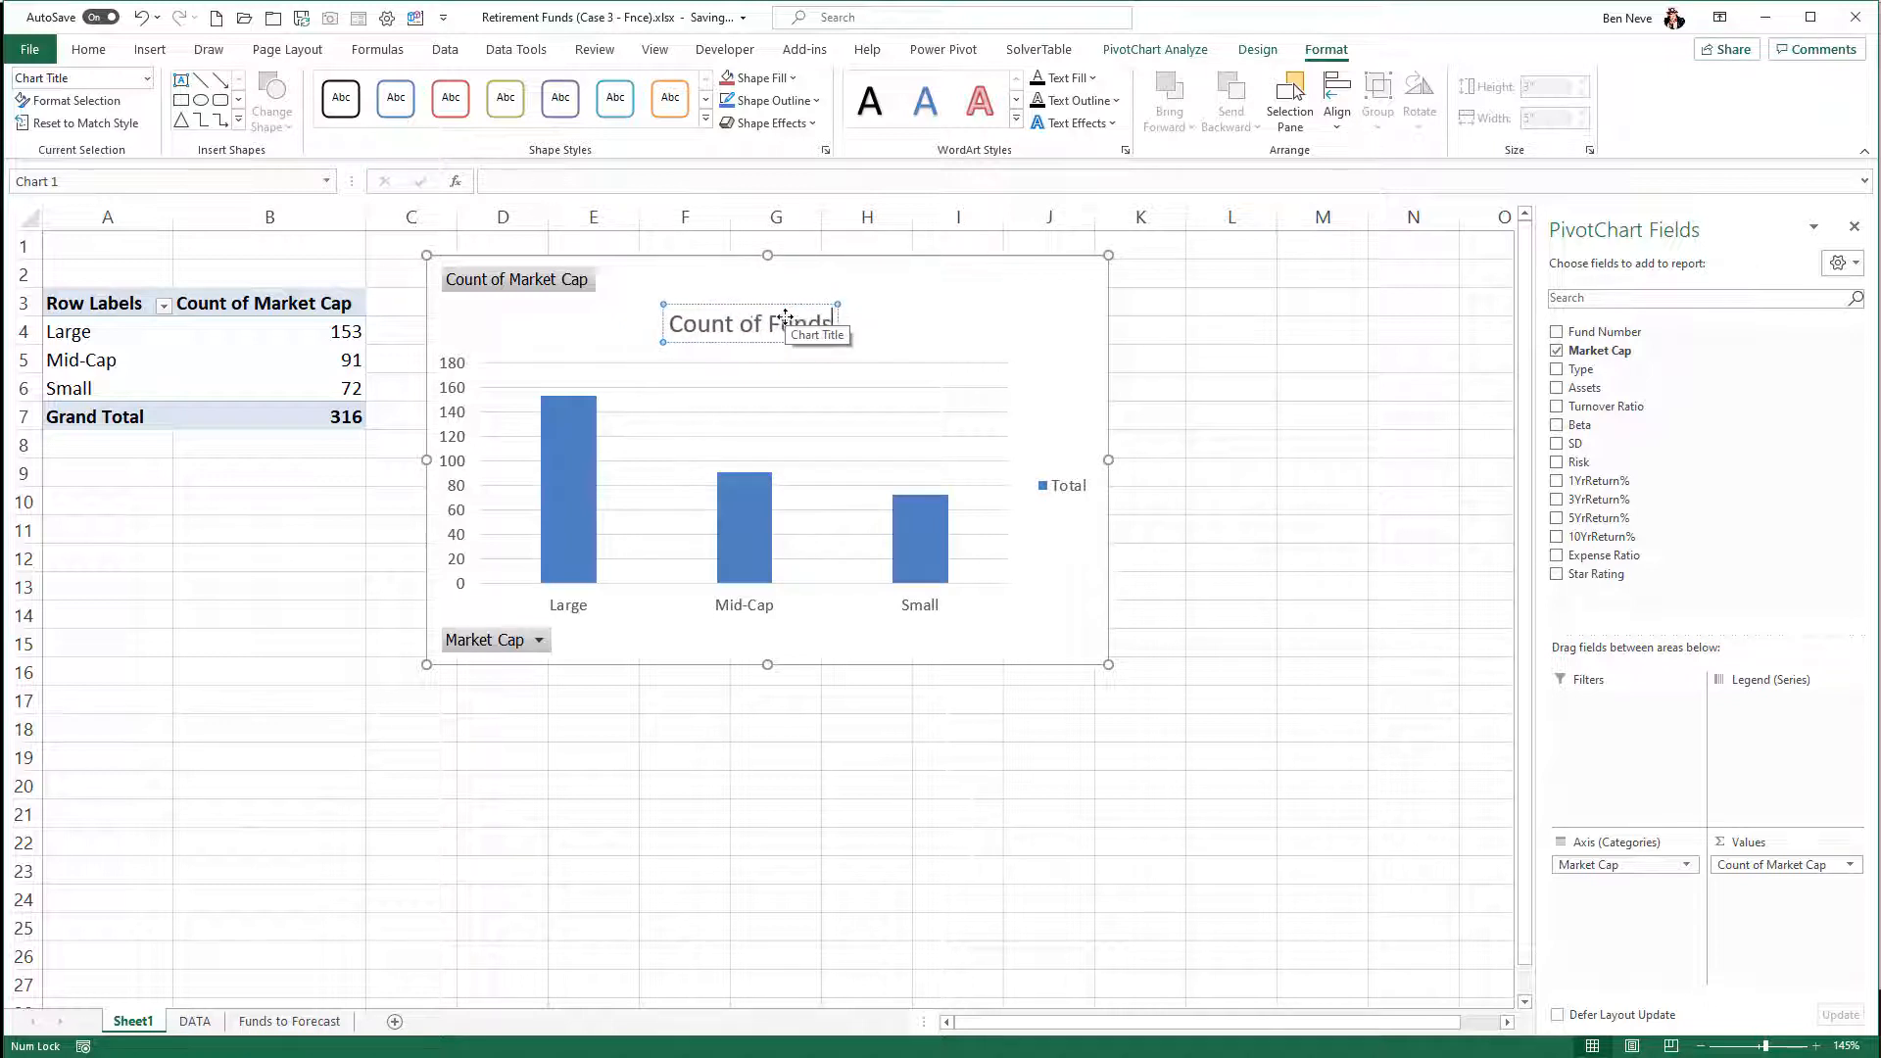
text( by Market Cap)
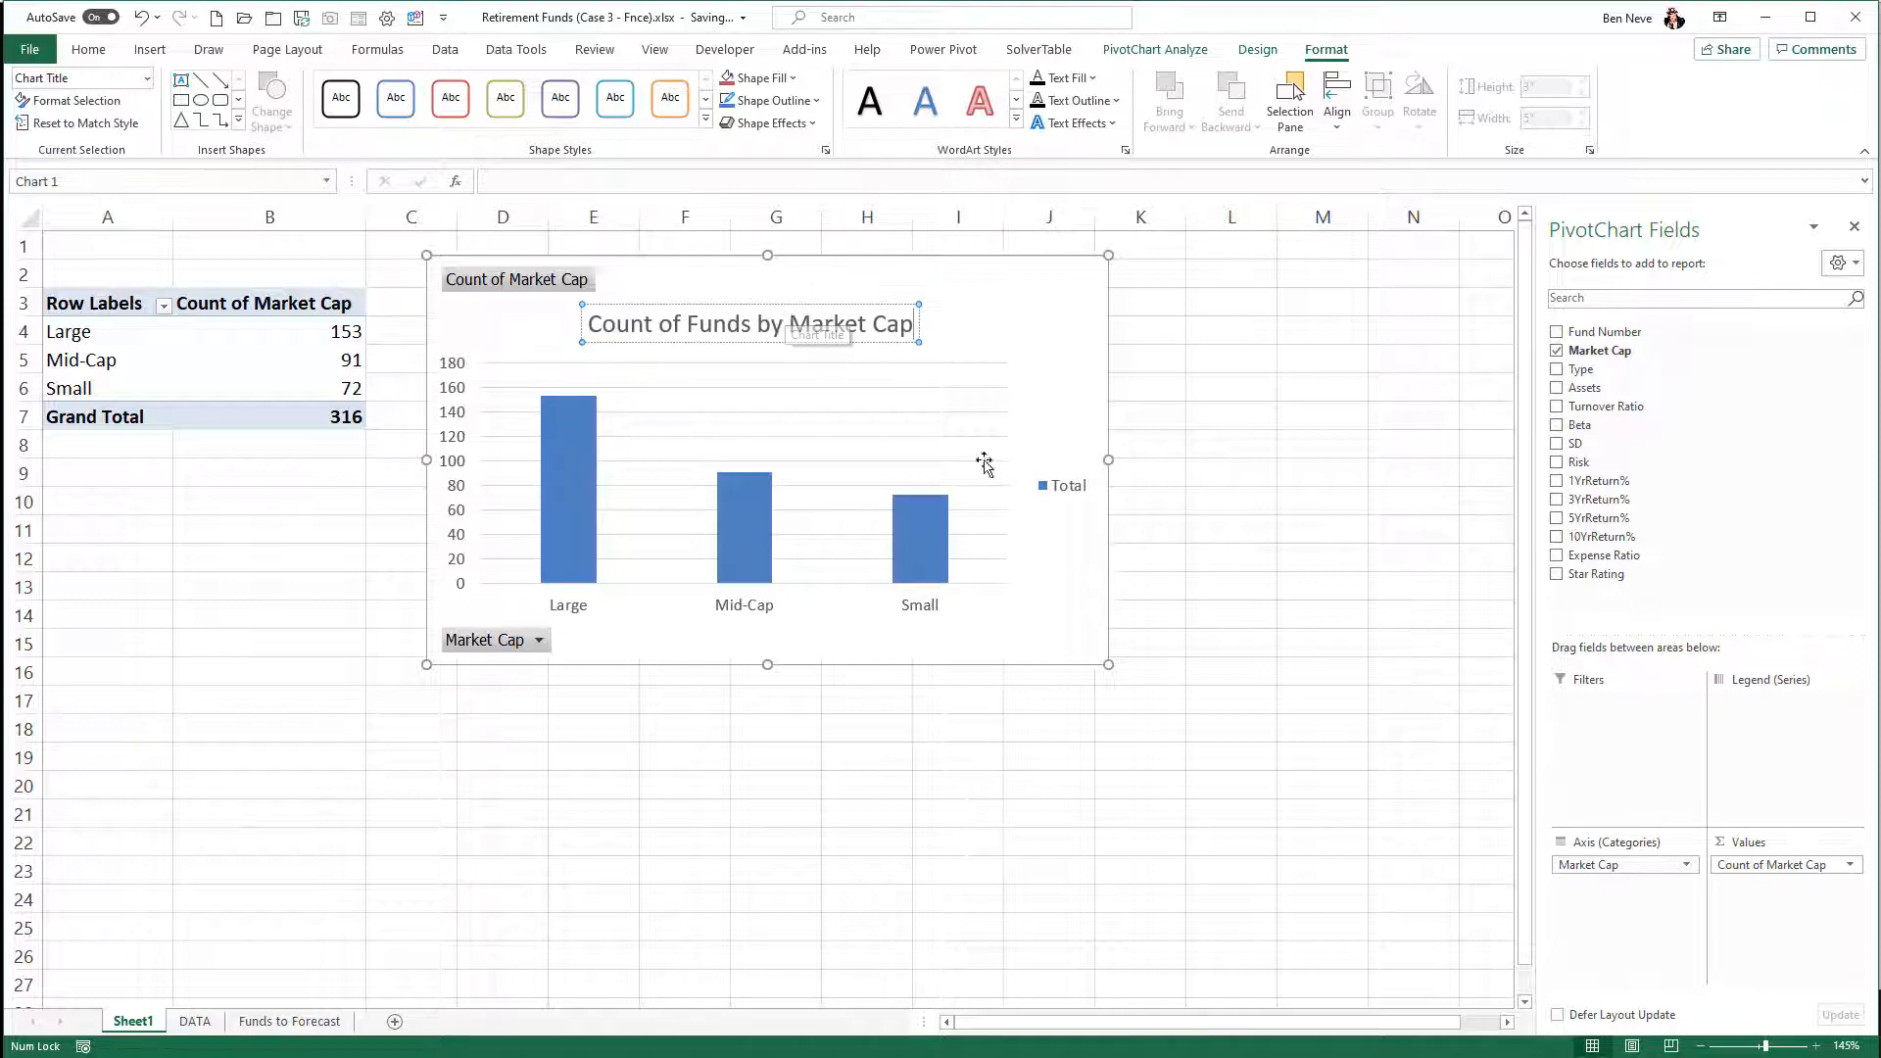
click(1161, 476)
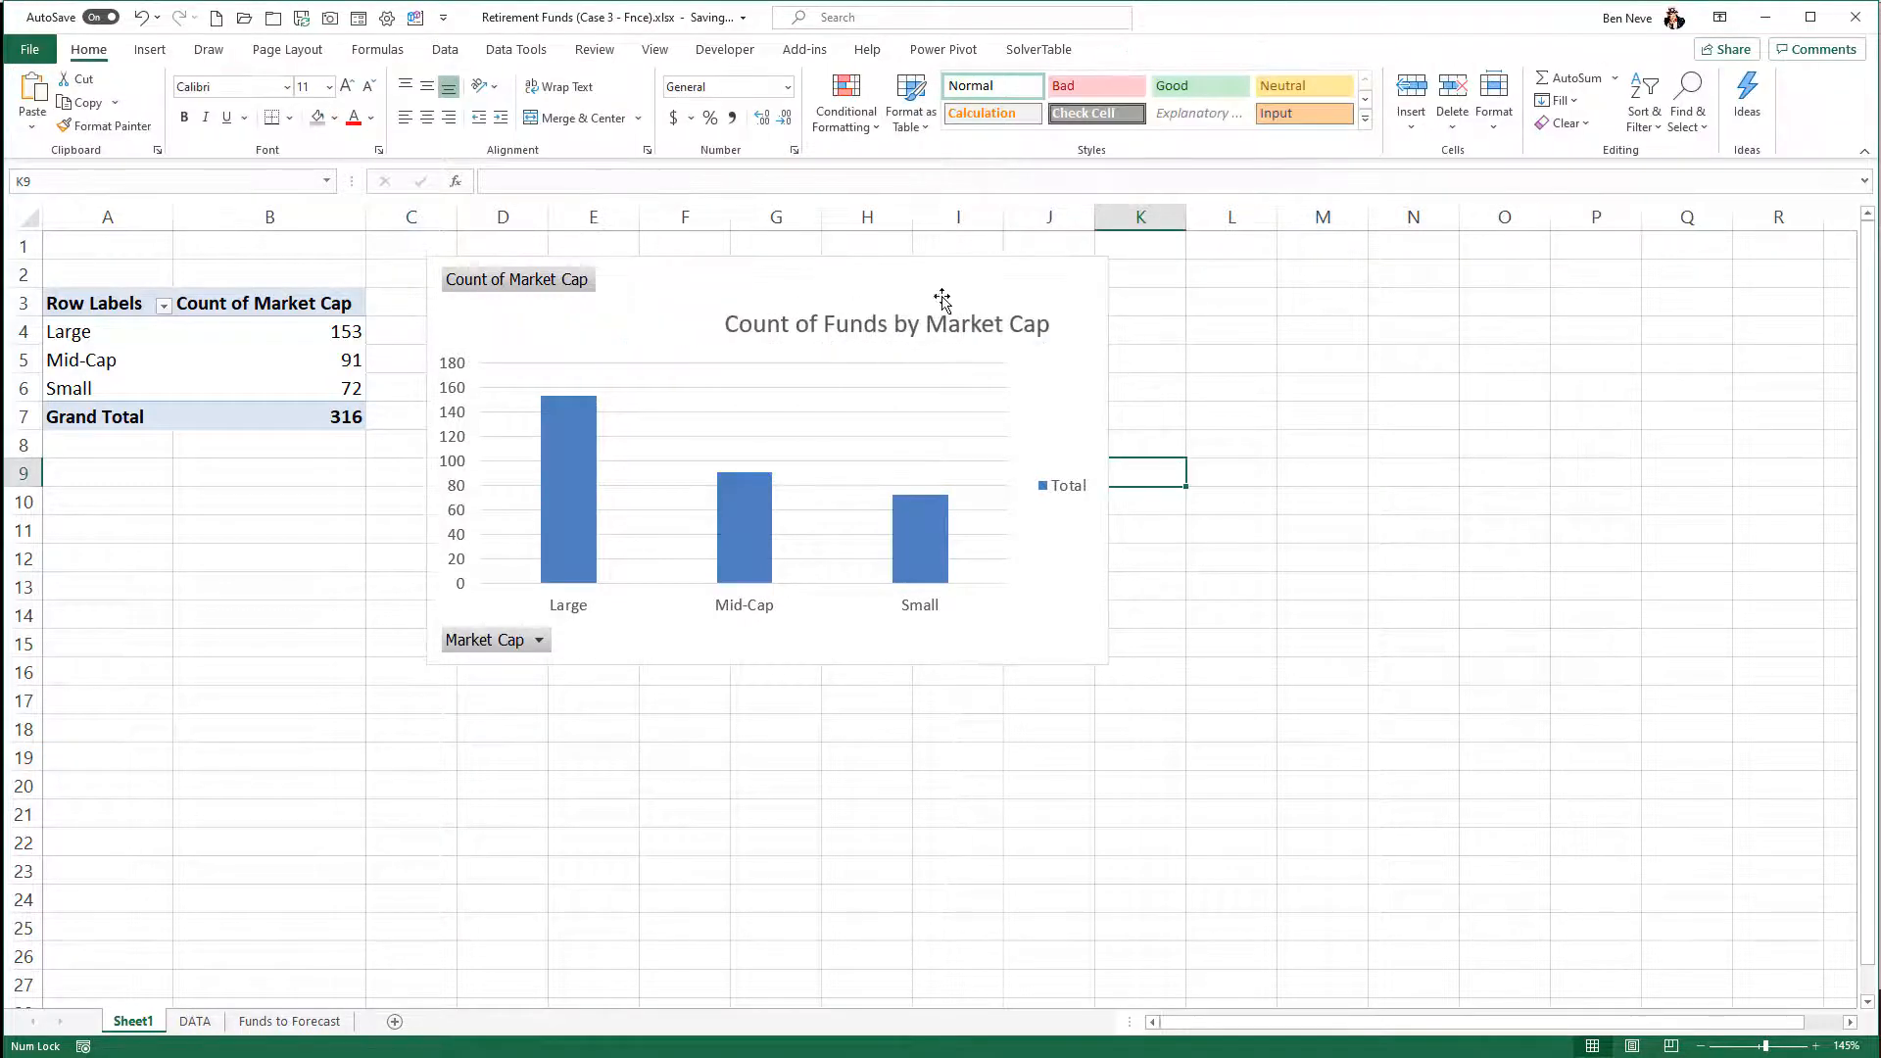
drag(791, 277, 831, 260)
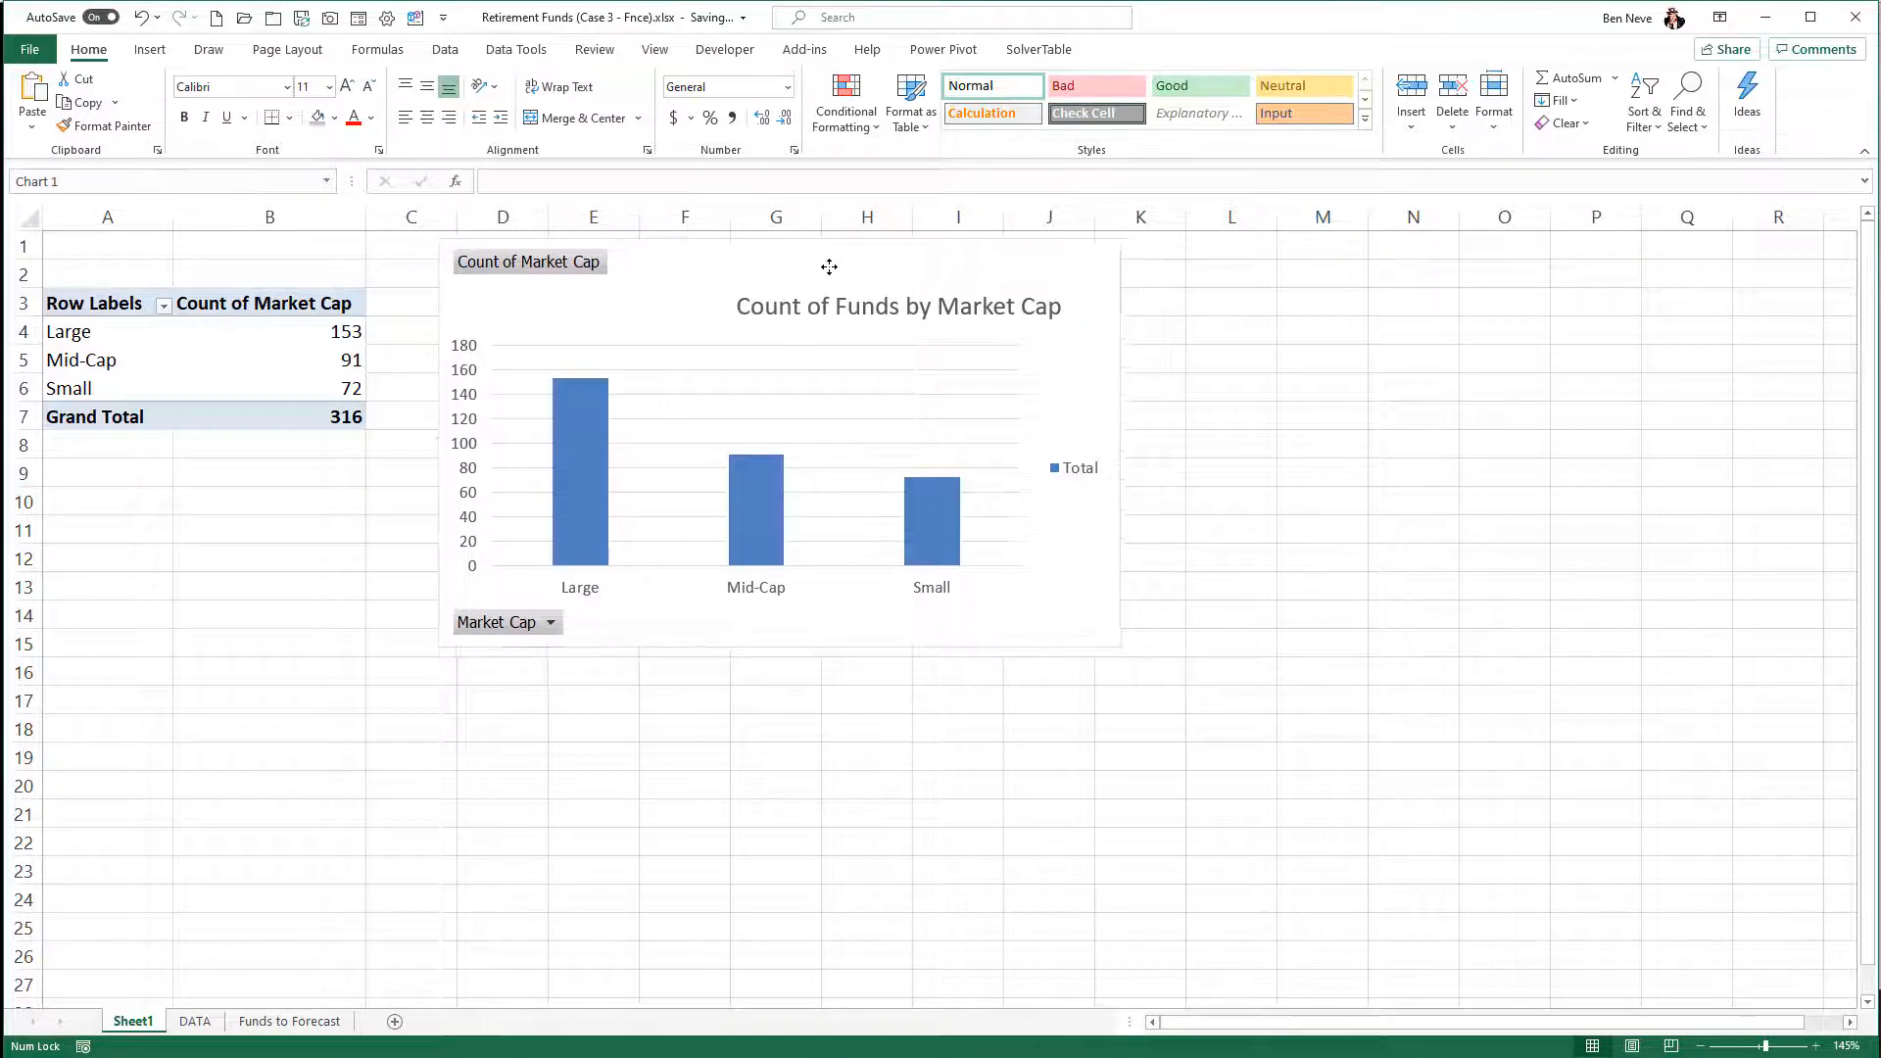
click(1221, 410)
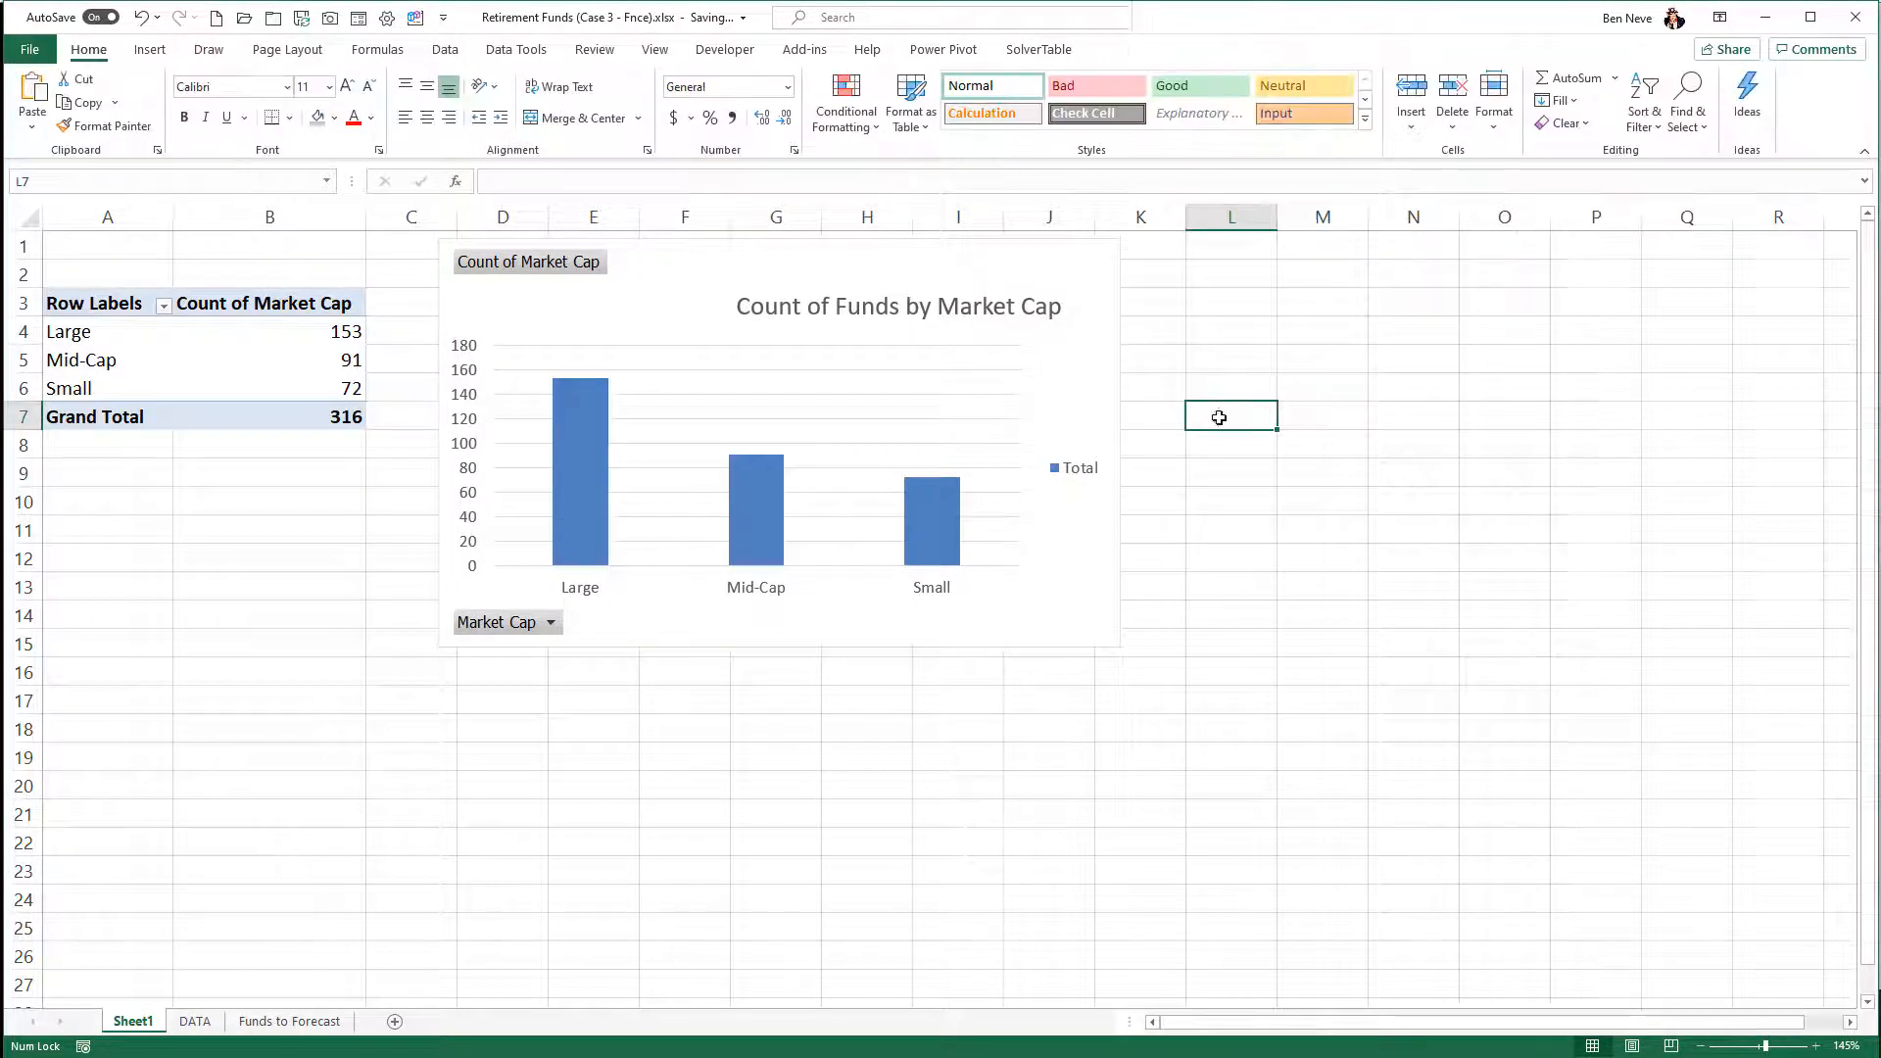
- Duplicate the Market Cap PivotTable from A3:B7 at cell A18 and select a count value in the copy
drag(89, 299, 294, 413)
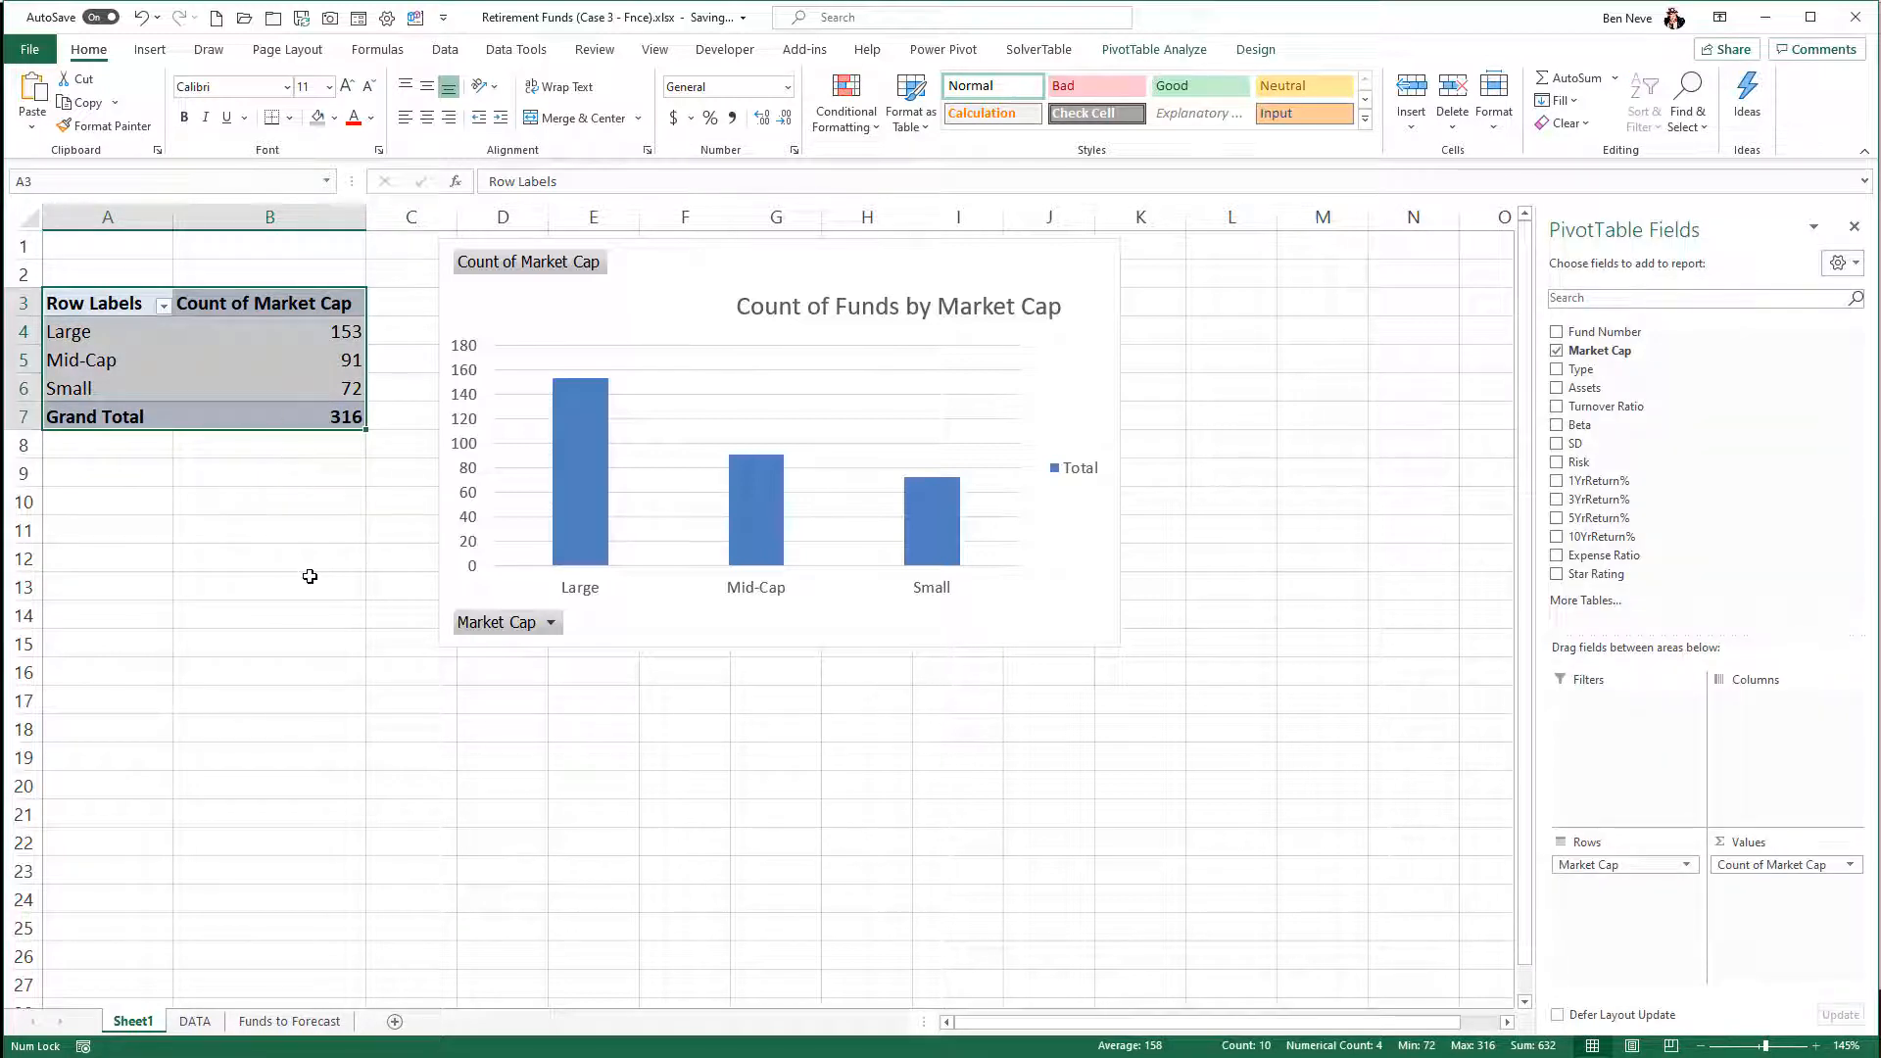
key(ctrl+c)
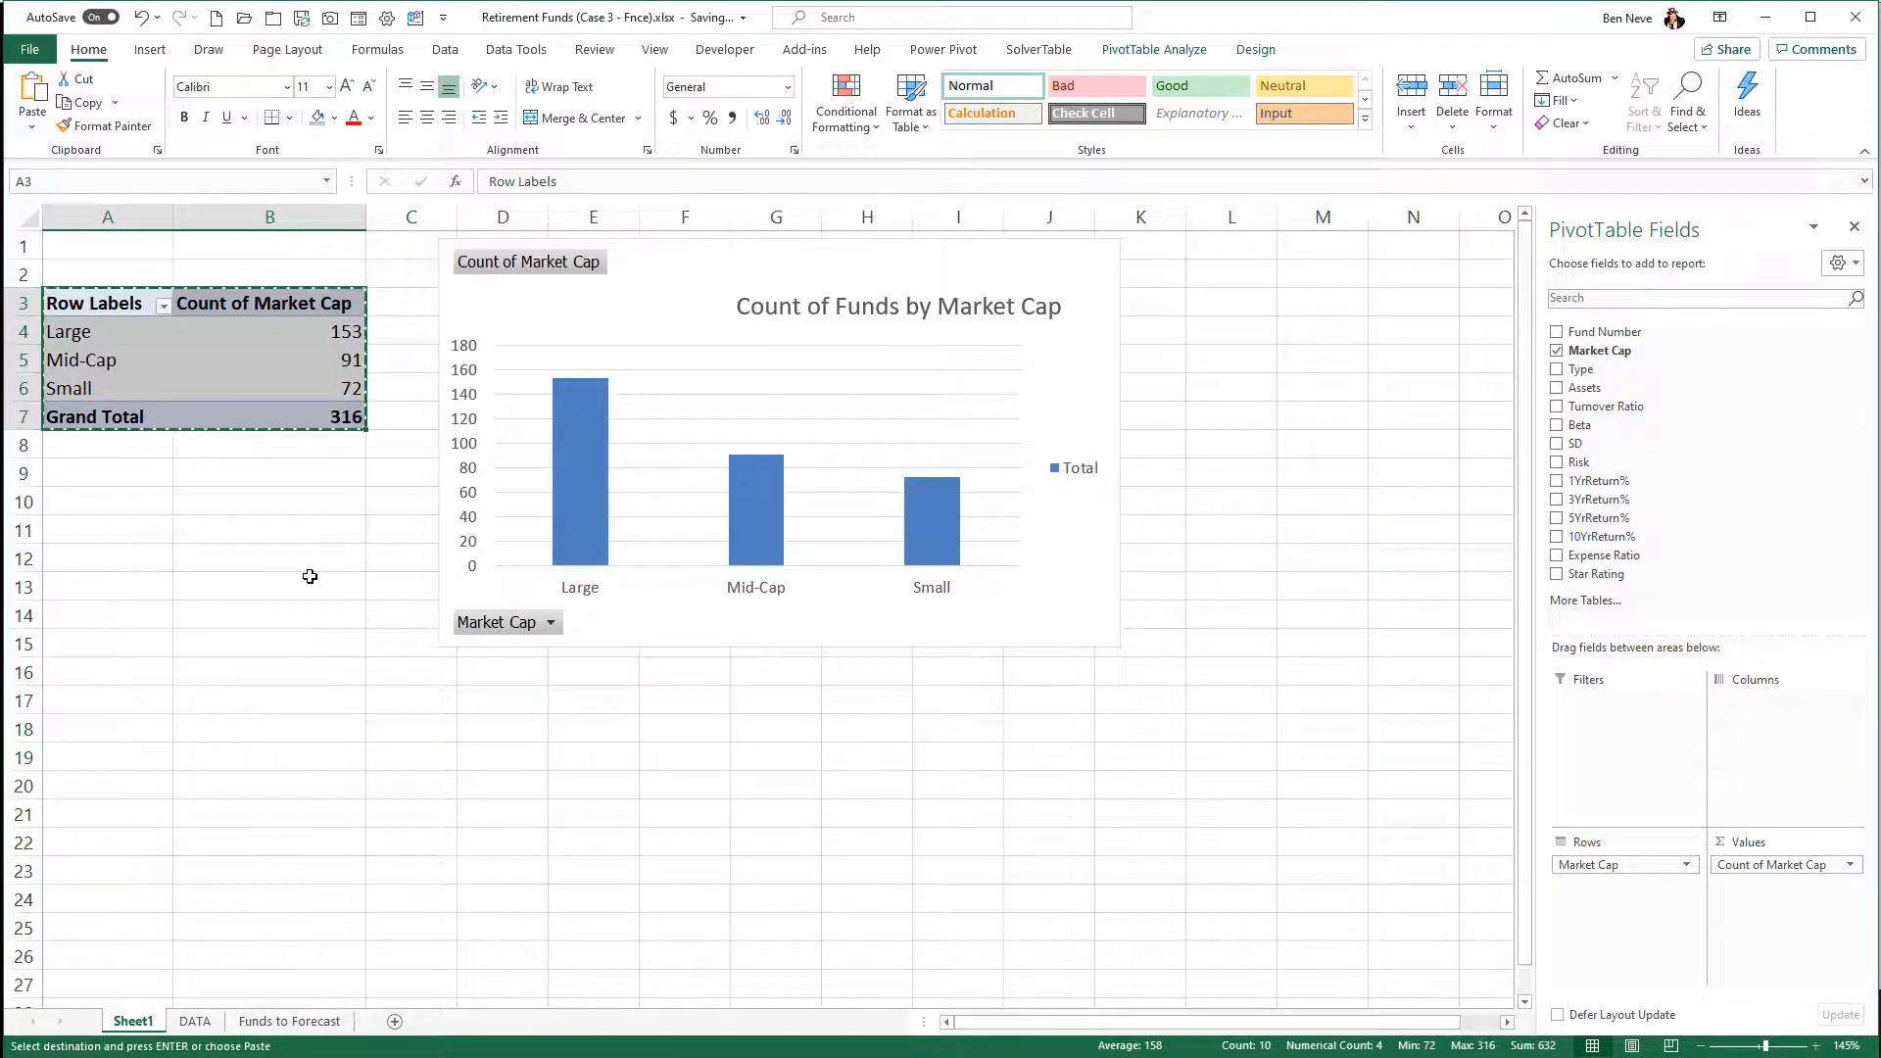
click(112, 729)
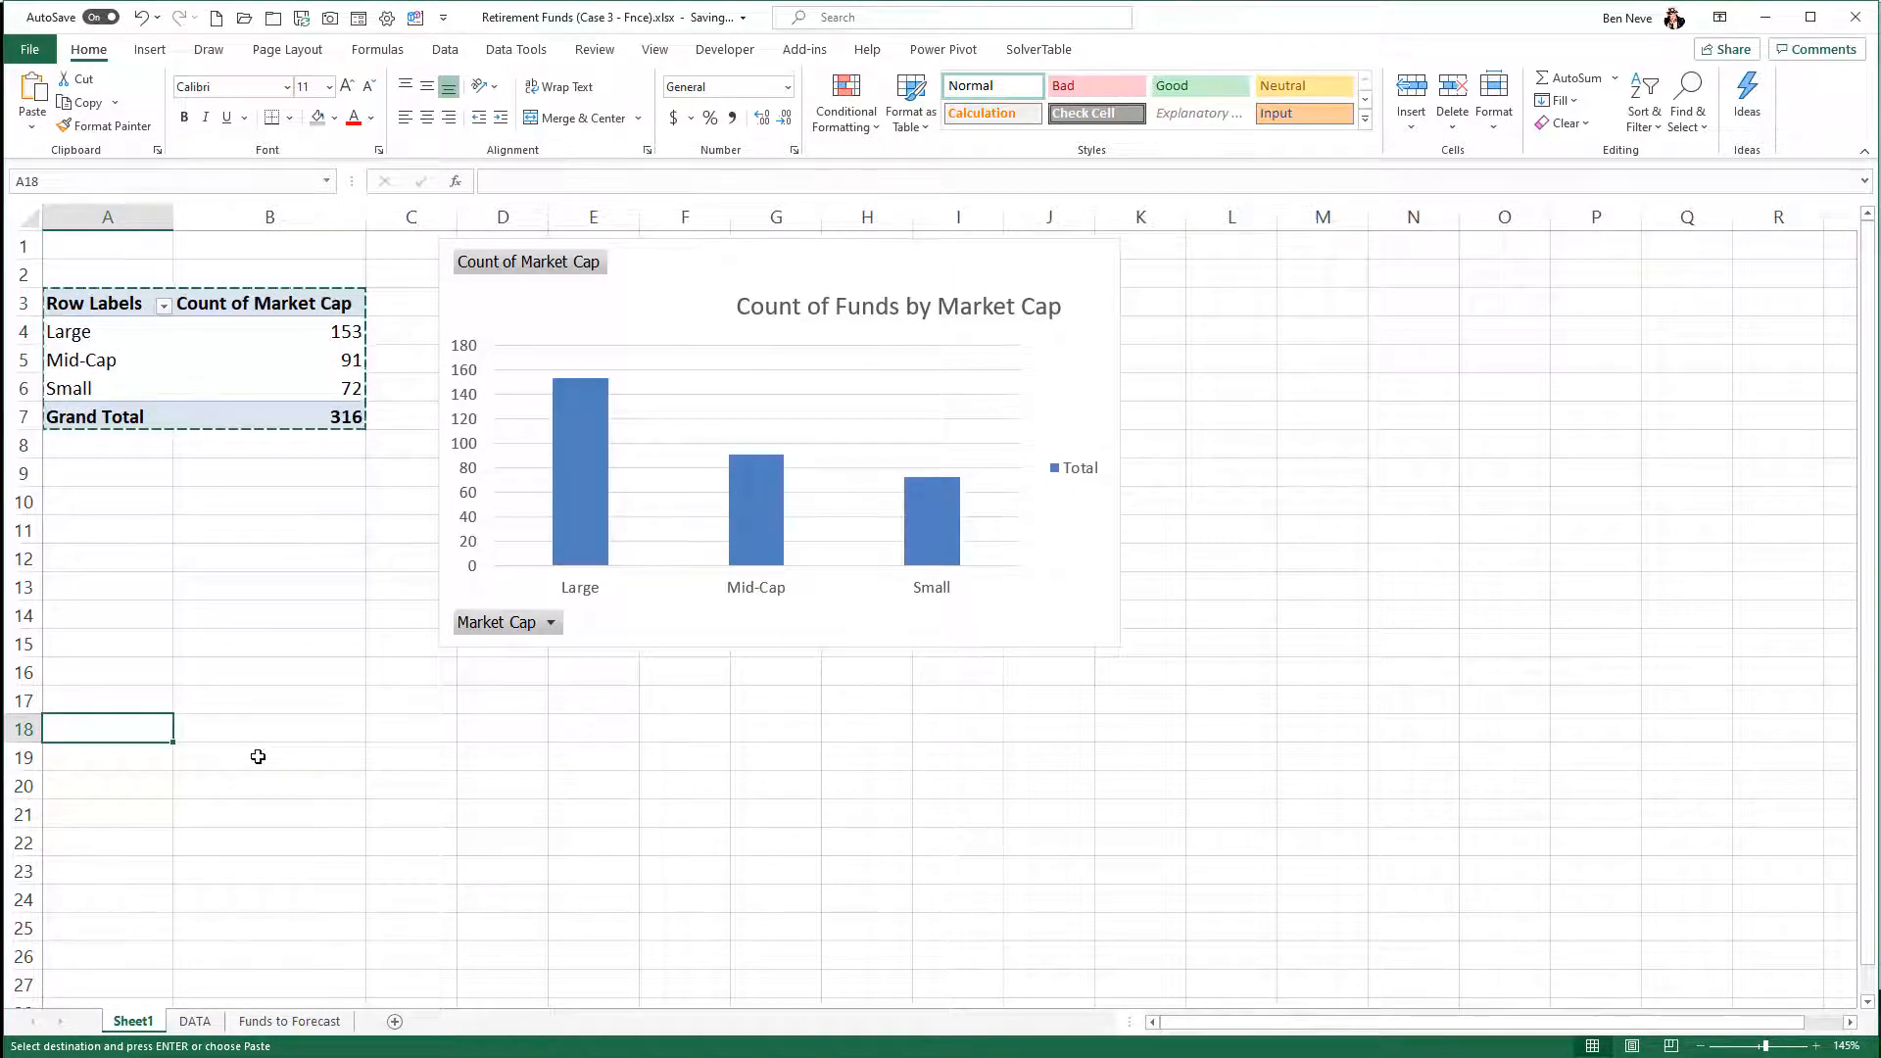
key(ctrl+v)
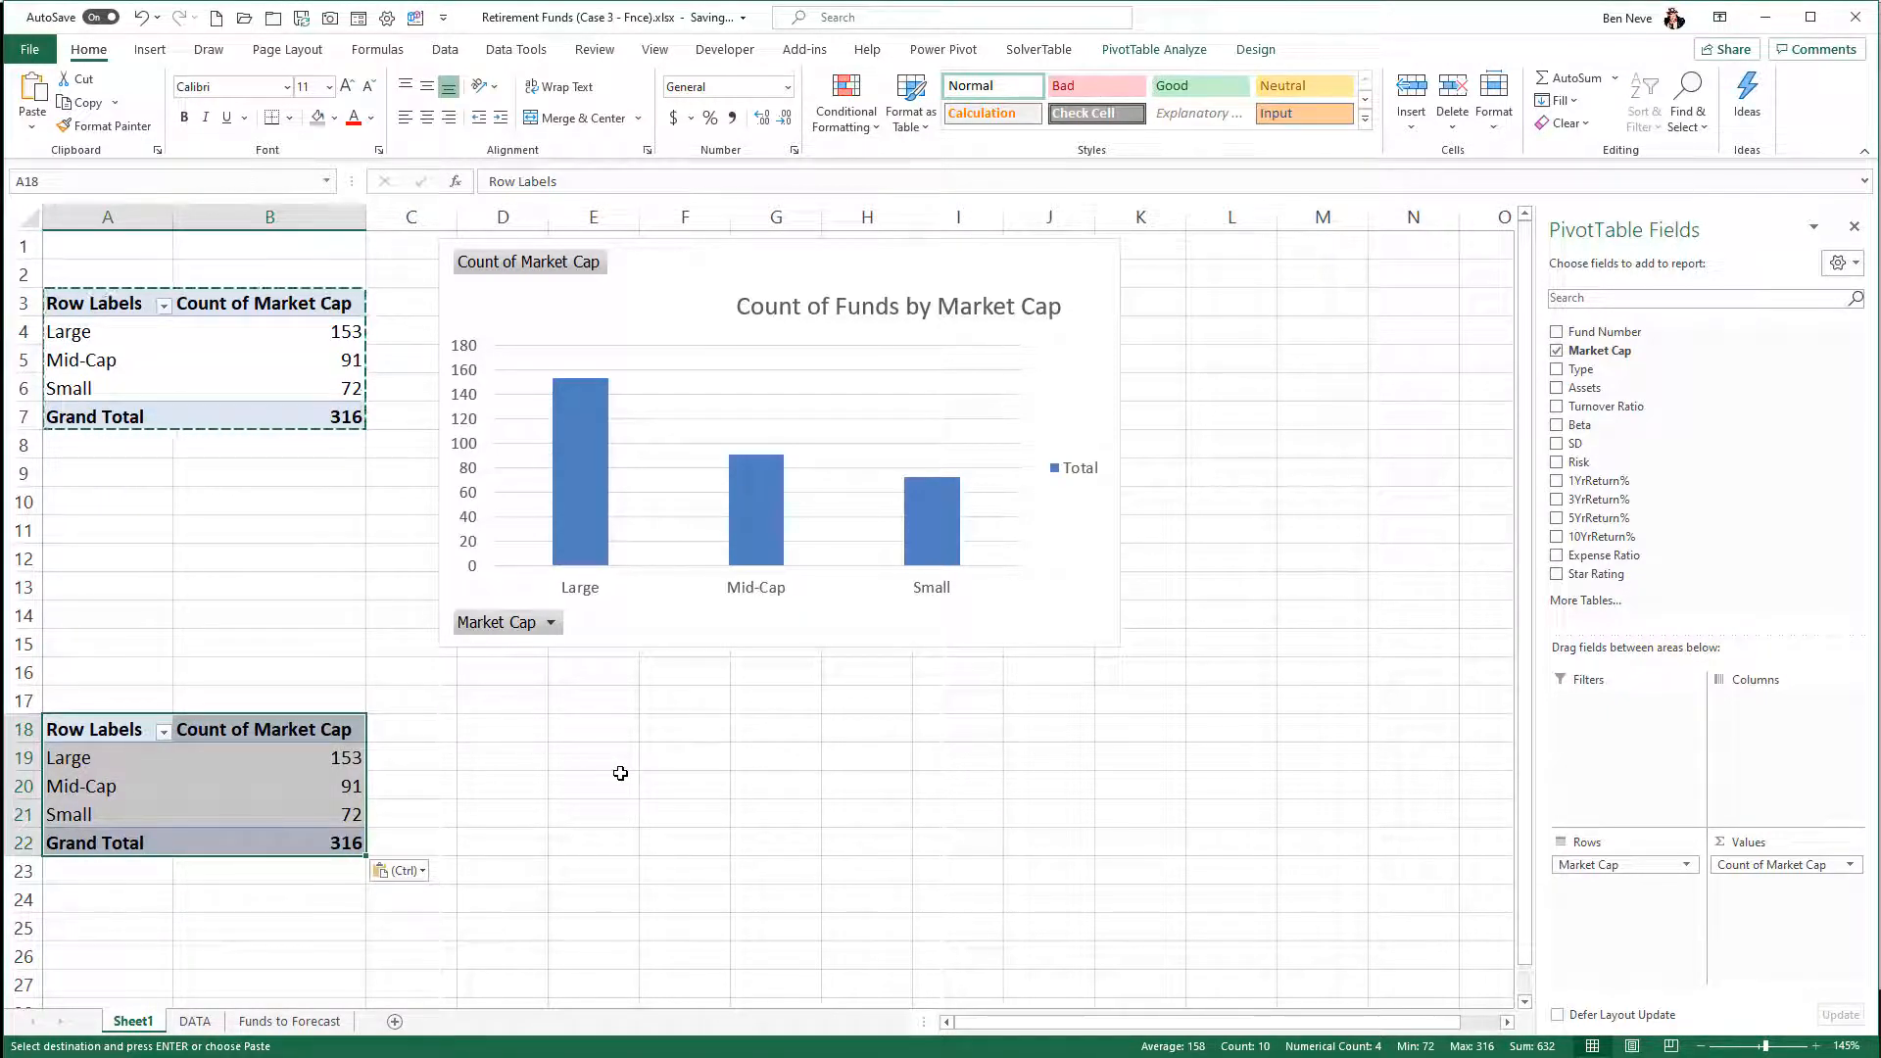
click(273, 784)
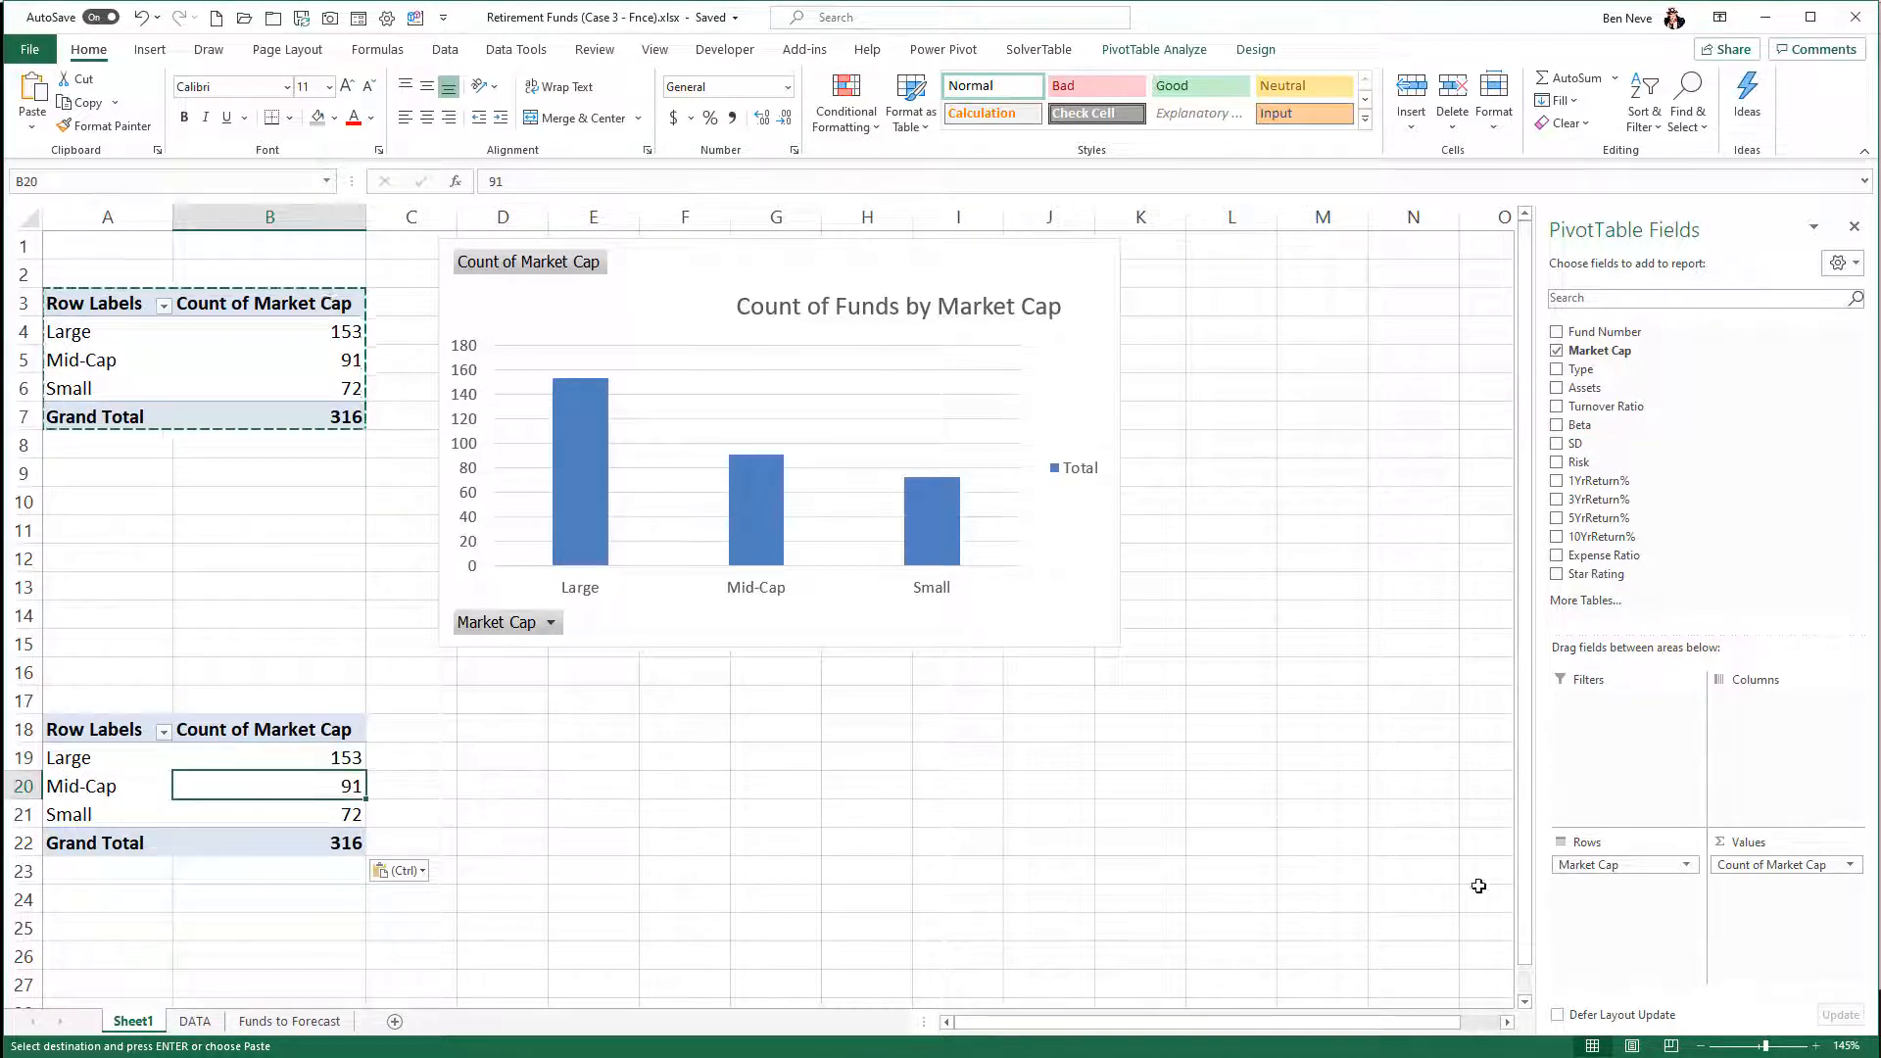
- Replace Market Cap with Risk in the copied PivotTable, using Risk as rows and its count as values
drag(1681, 870, 1647, 566)
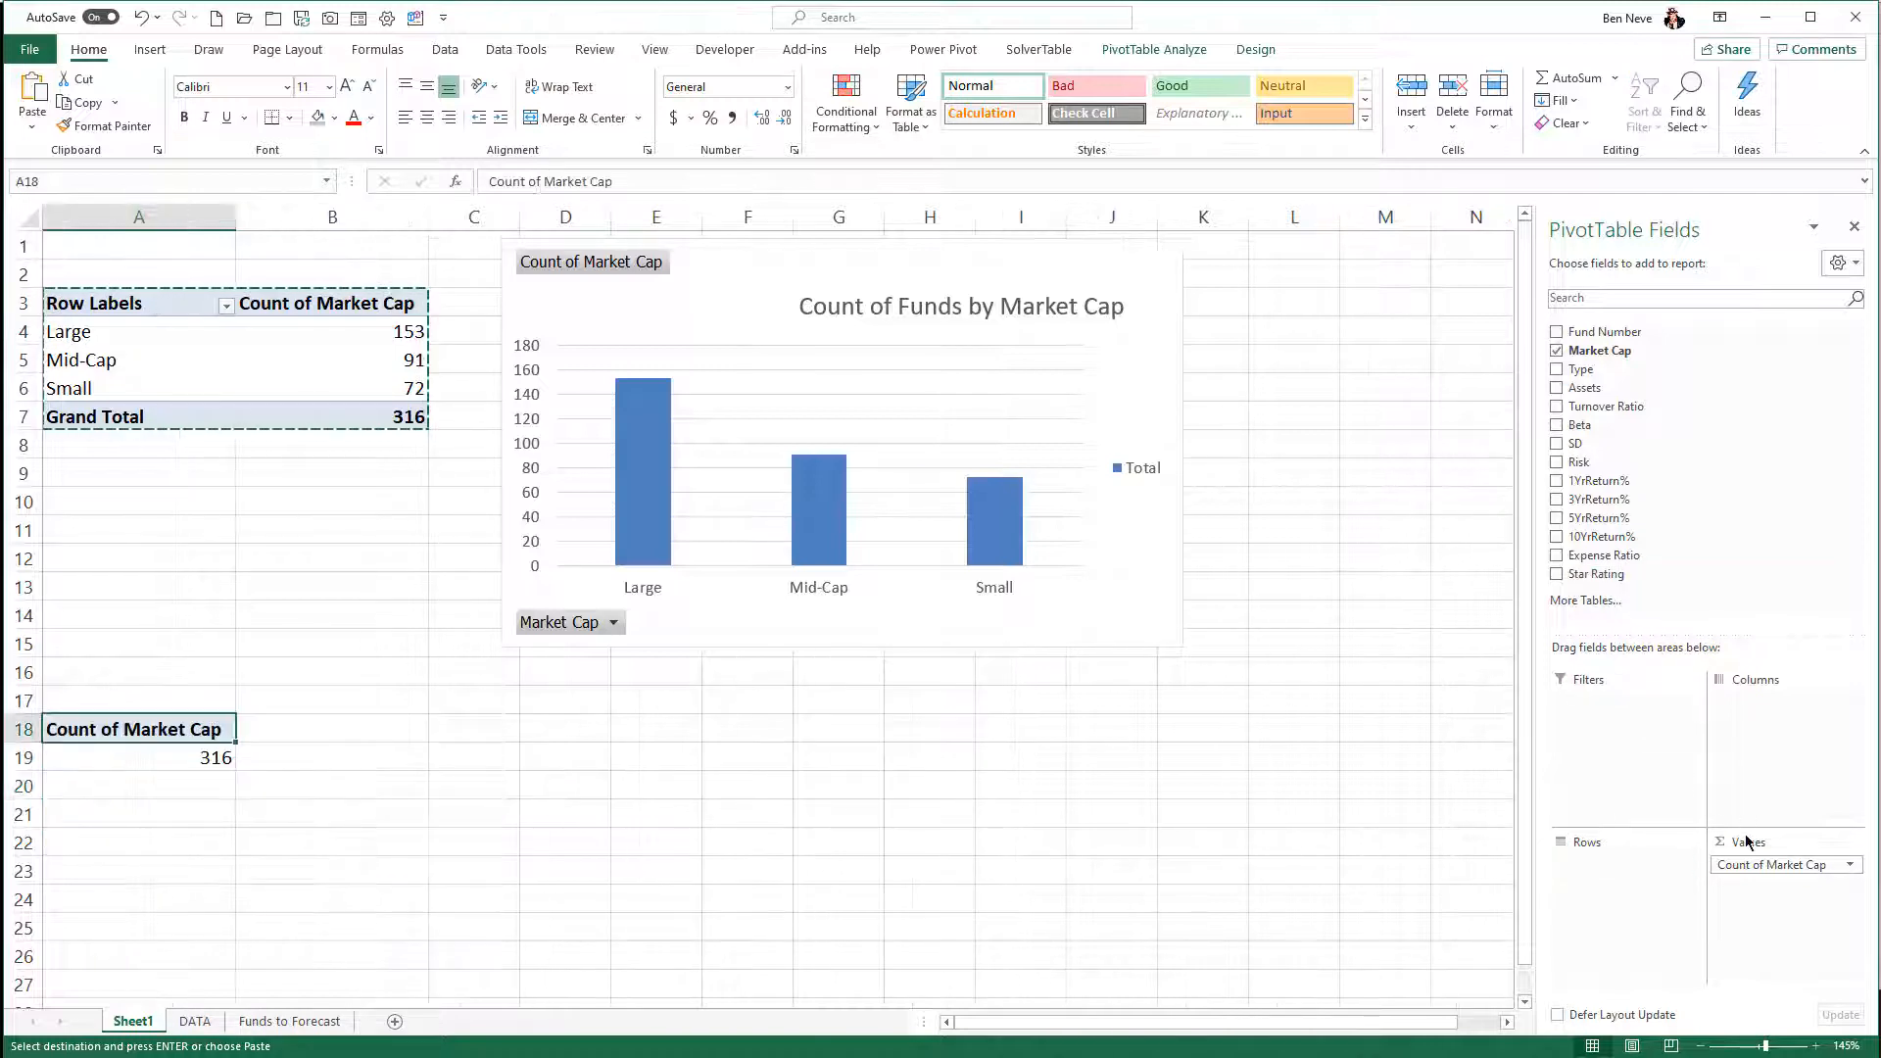
drag(1759, 867, 1709, 492)
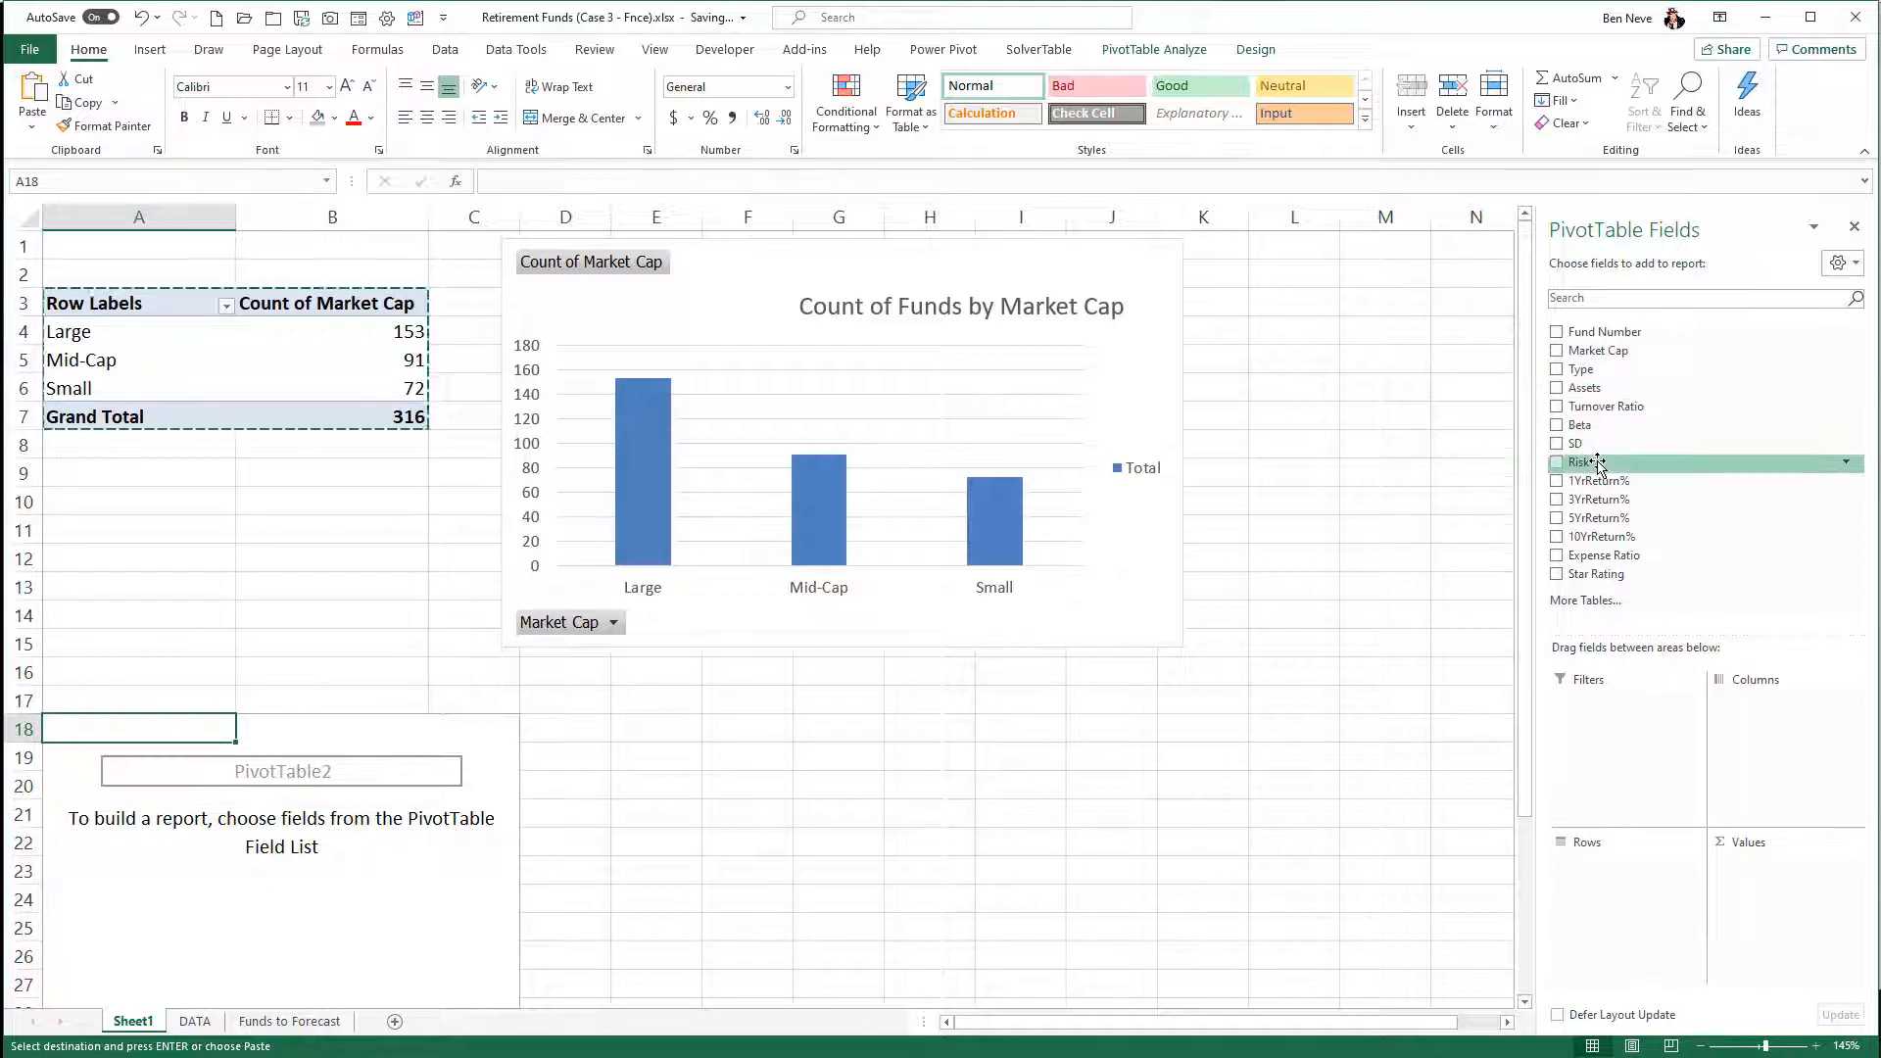
drag(1596, 467, 1591, 864)
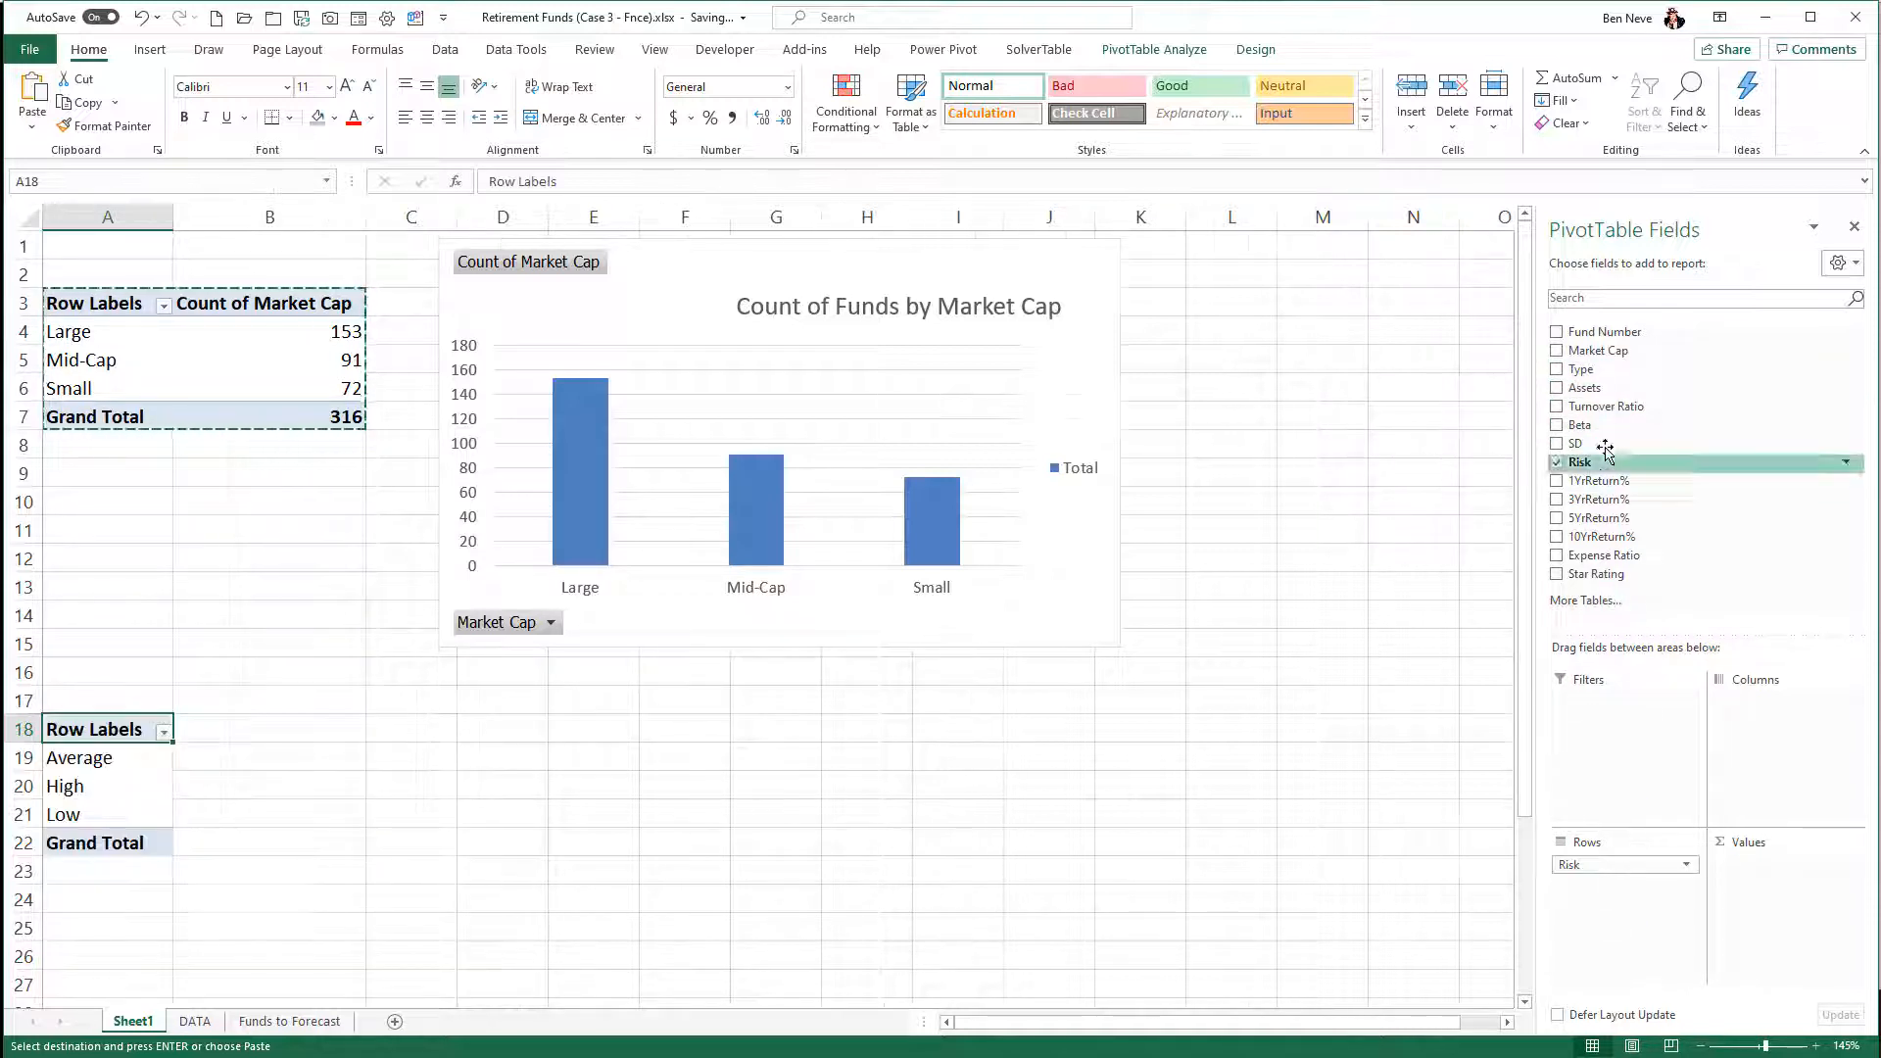
drag(1581, 462, 1763, 881)
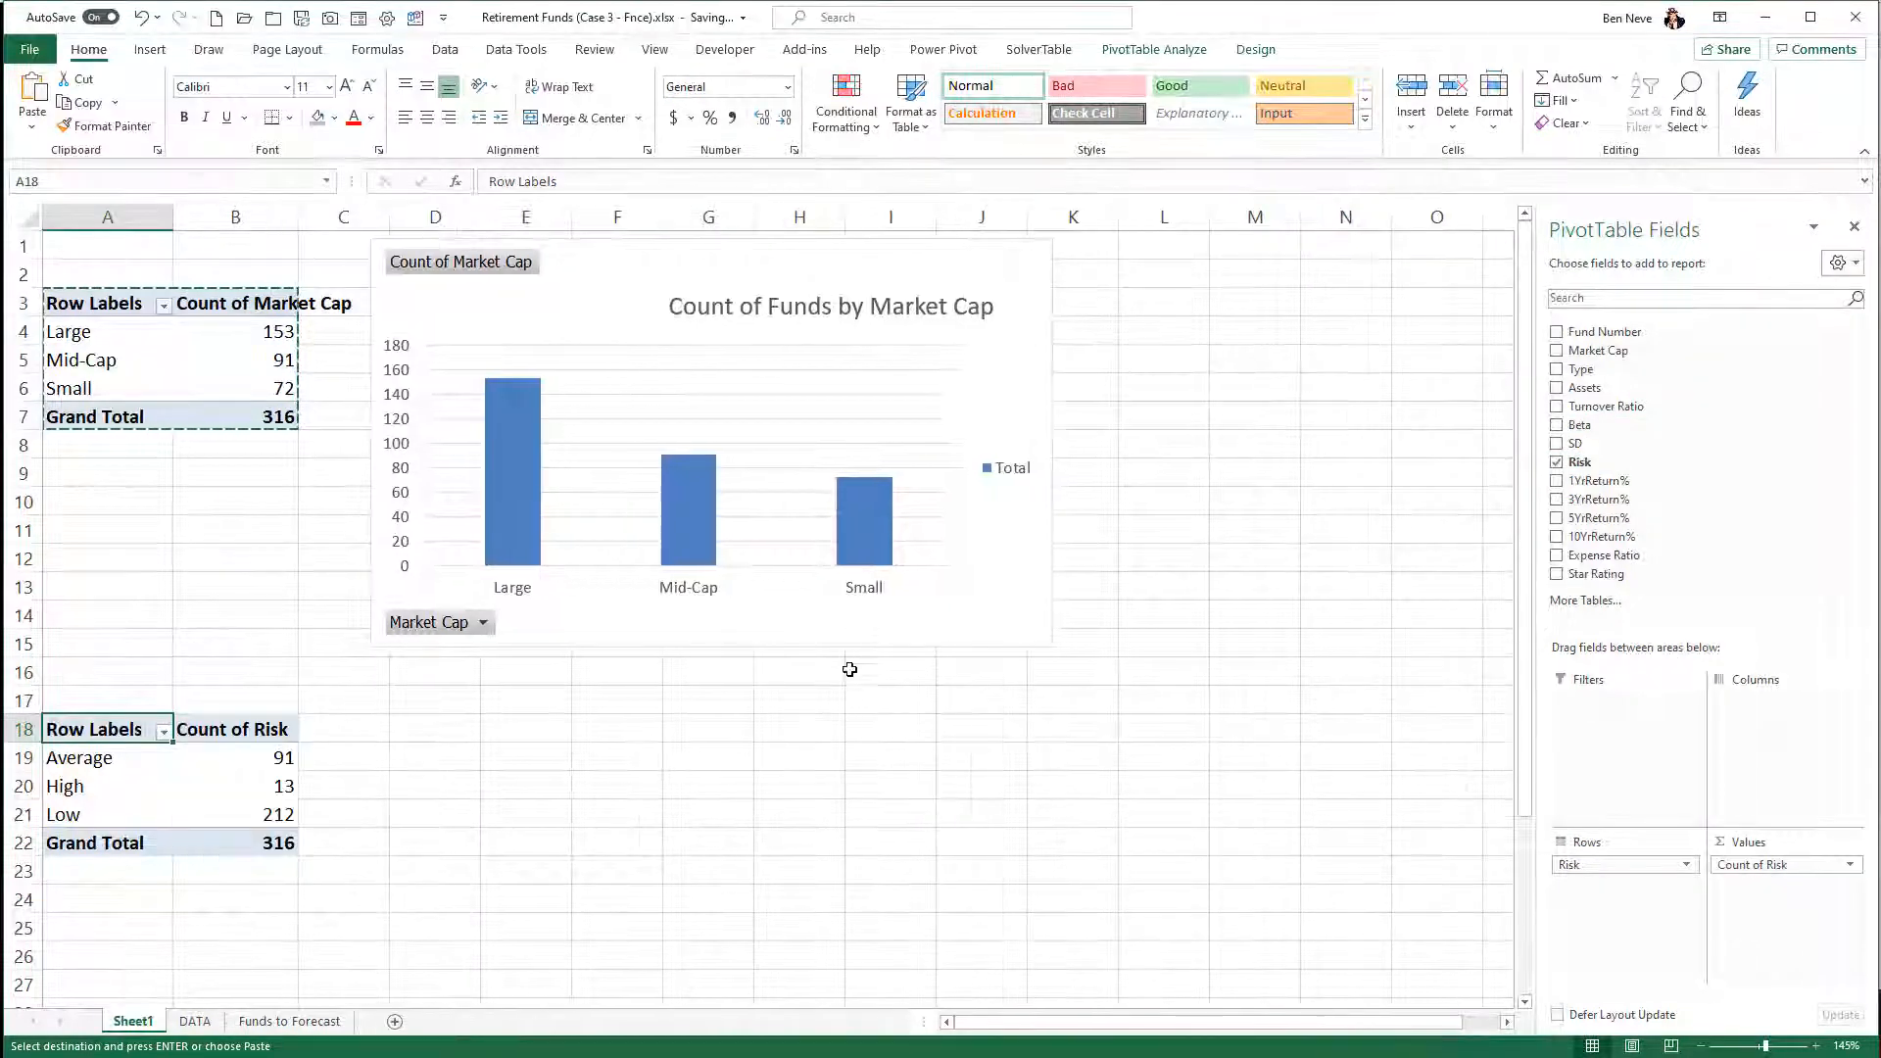
- Show the Count of Risk values as % of Grand Total
right_click(279, 804)
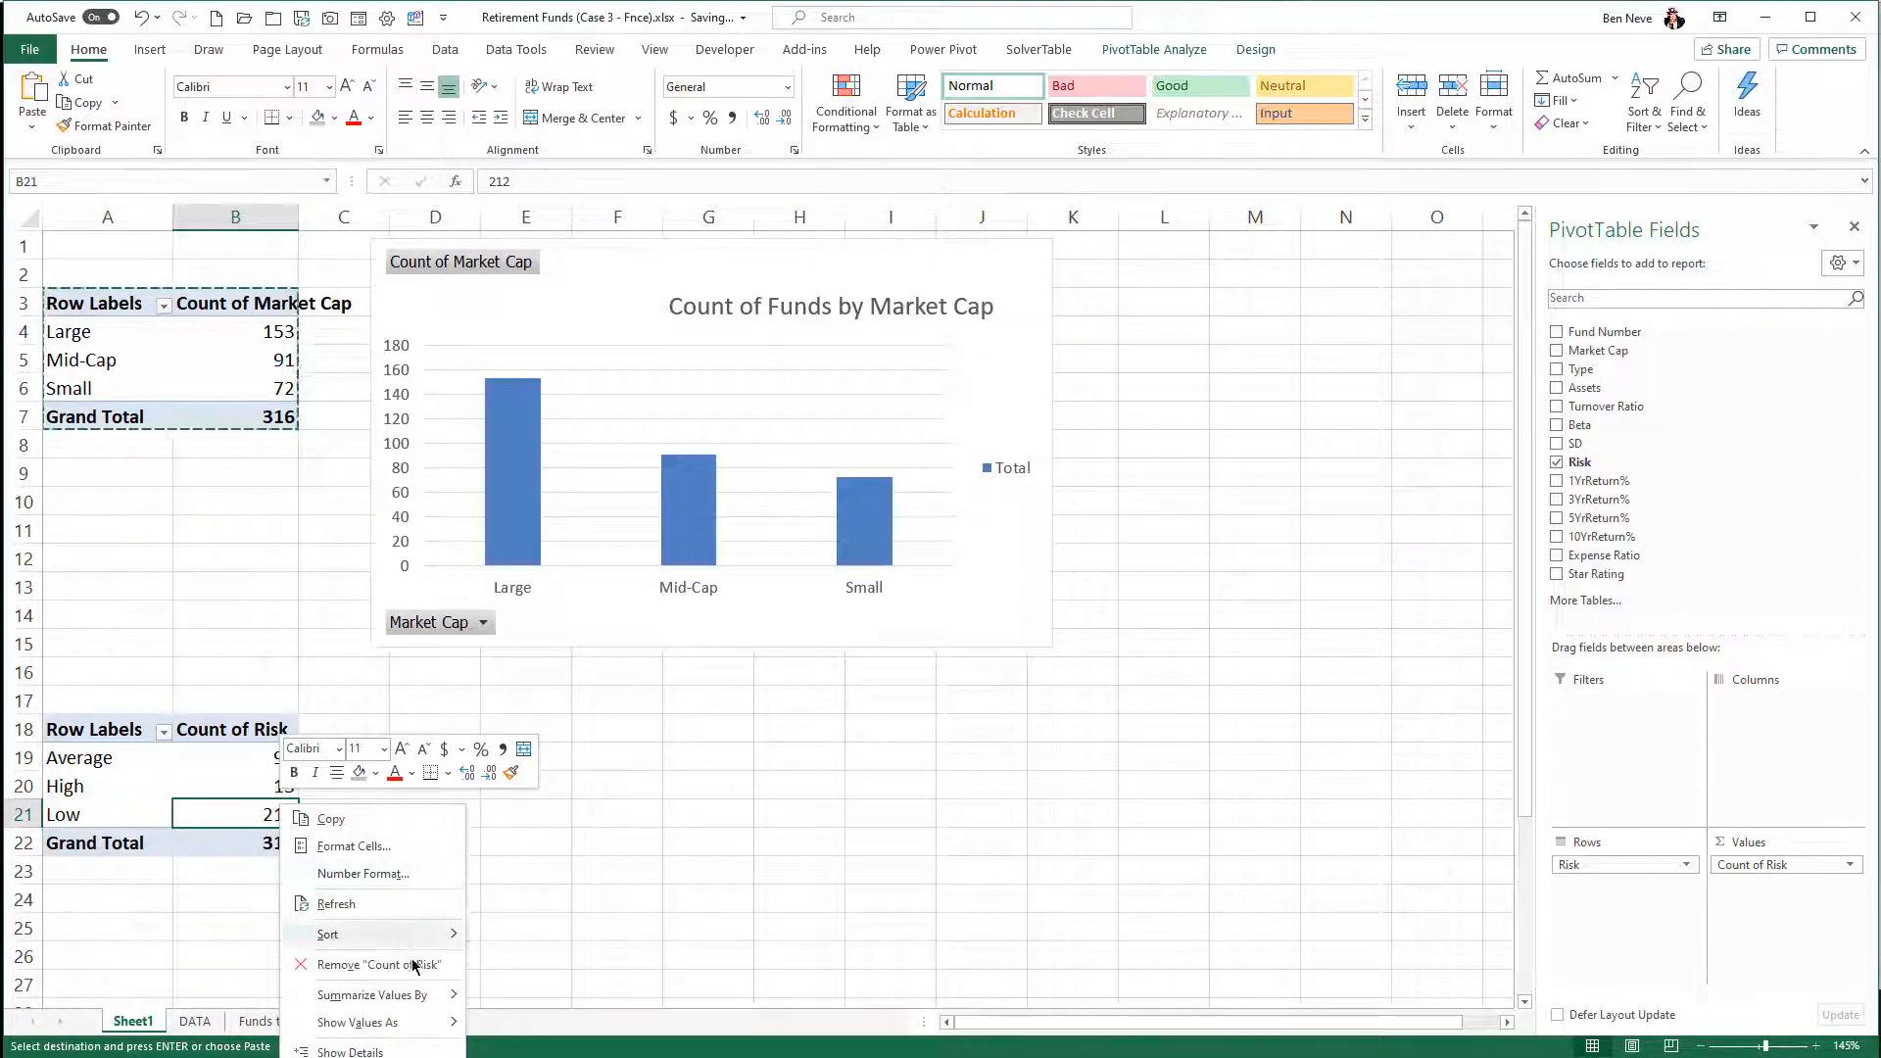
mouse_move(426, 1009)
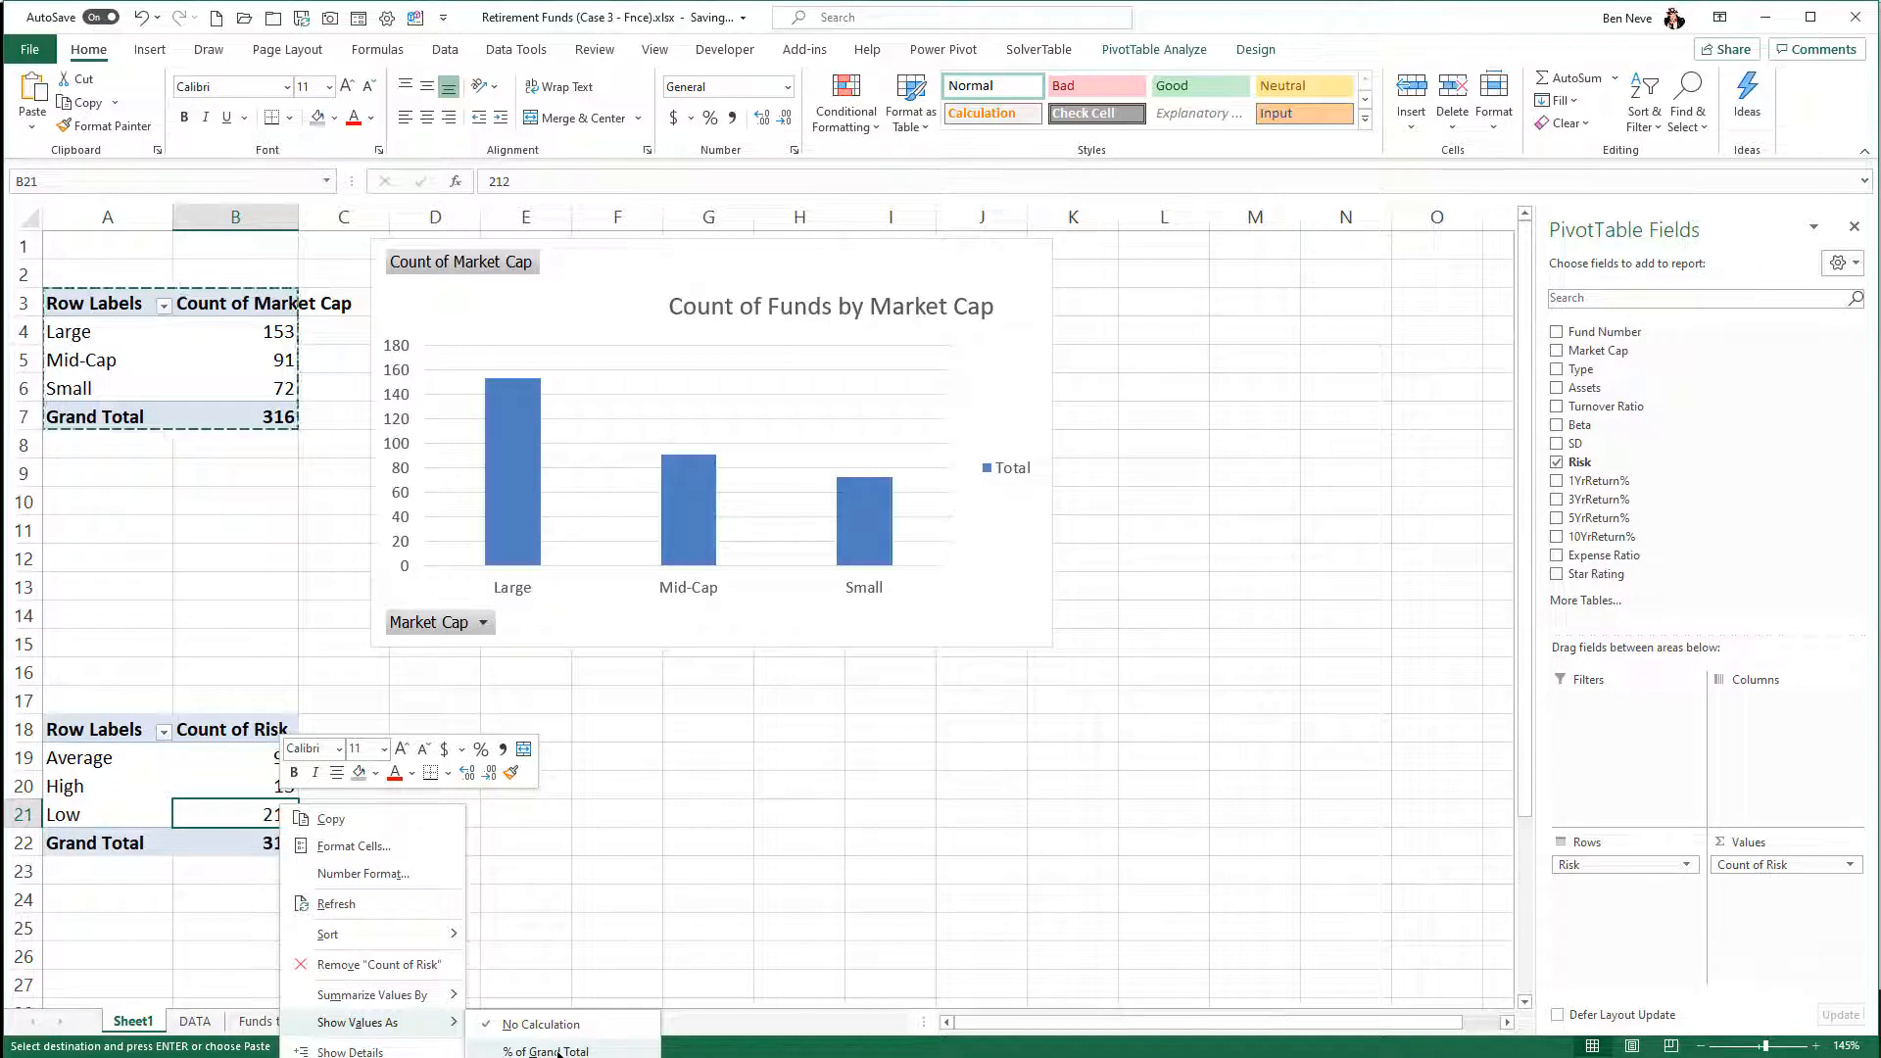
click(559, 1051)
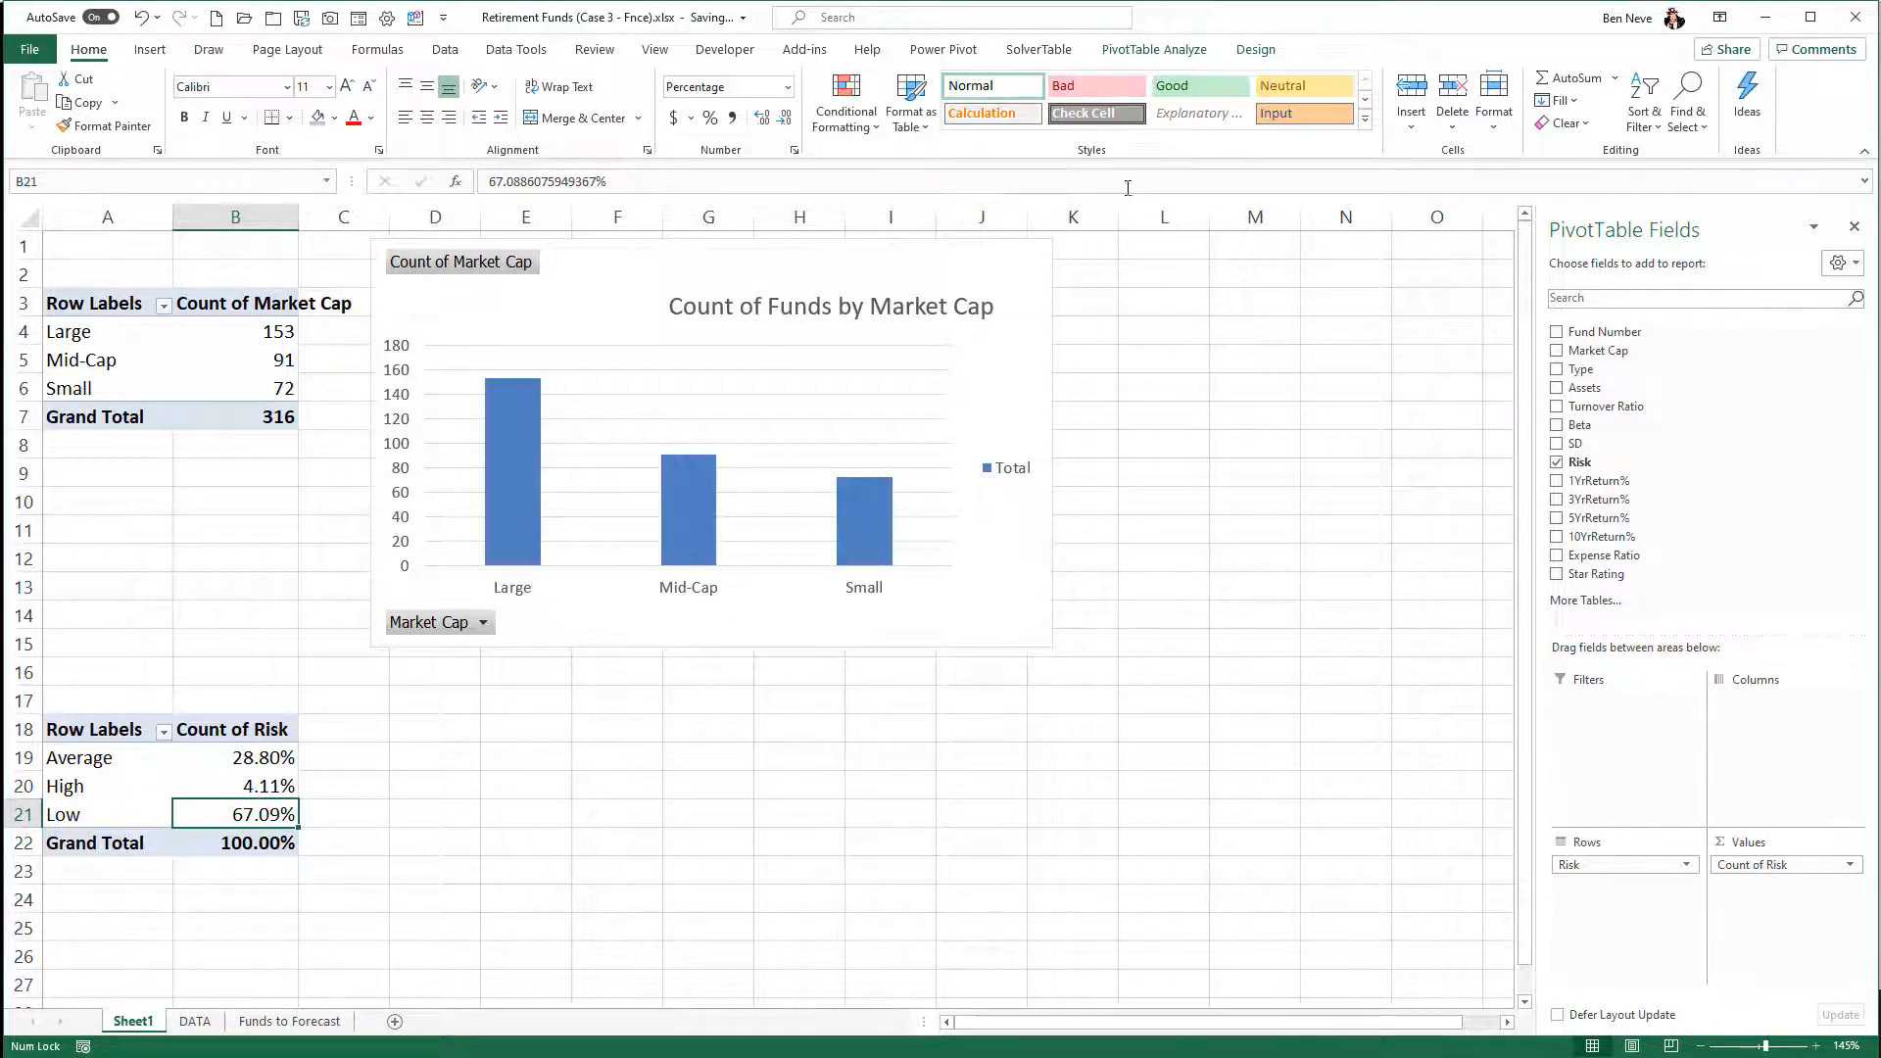
- Insert a Pie PivotChart of the Risk percentages and place it directly below the Market Cap column chart
click(1154, 49)
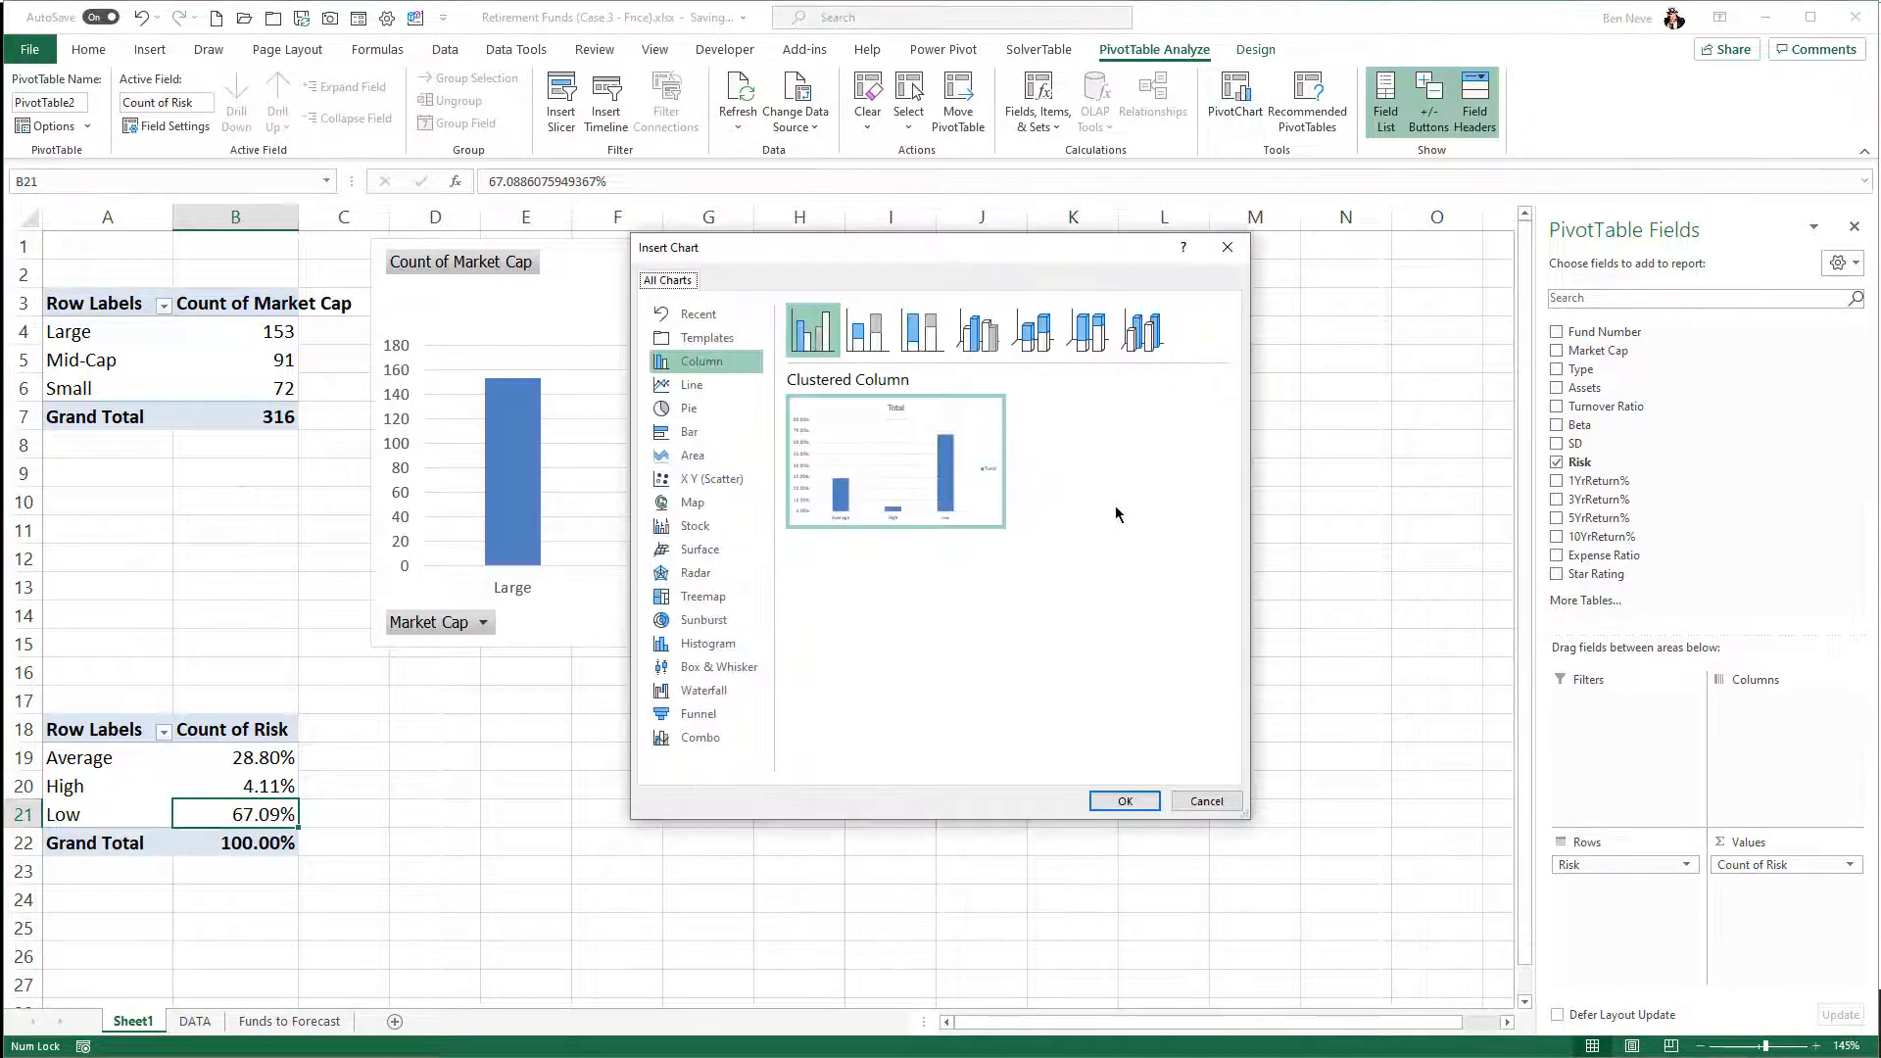
click(702, 415)
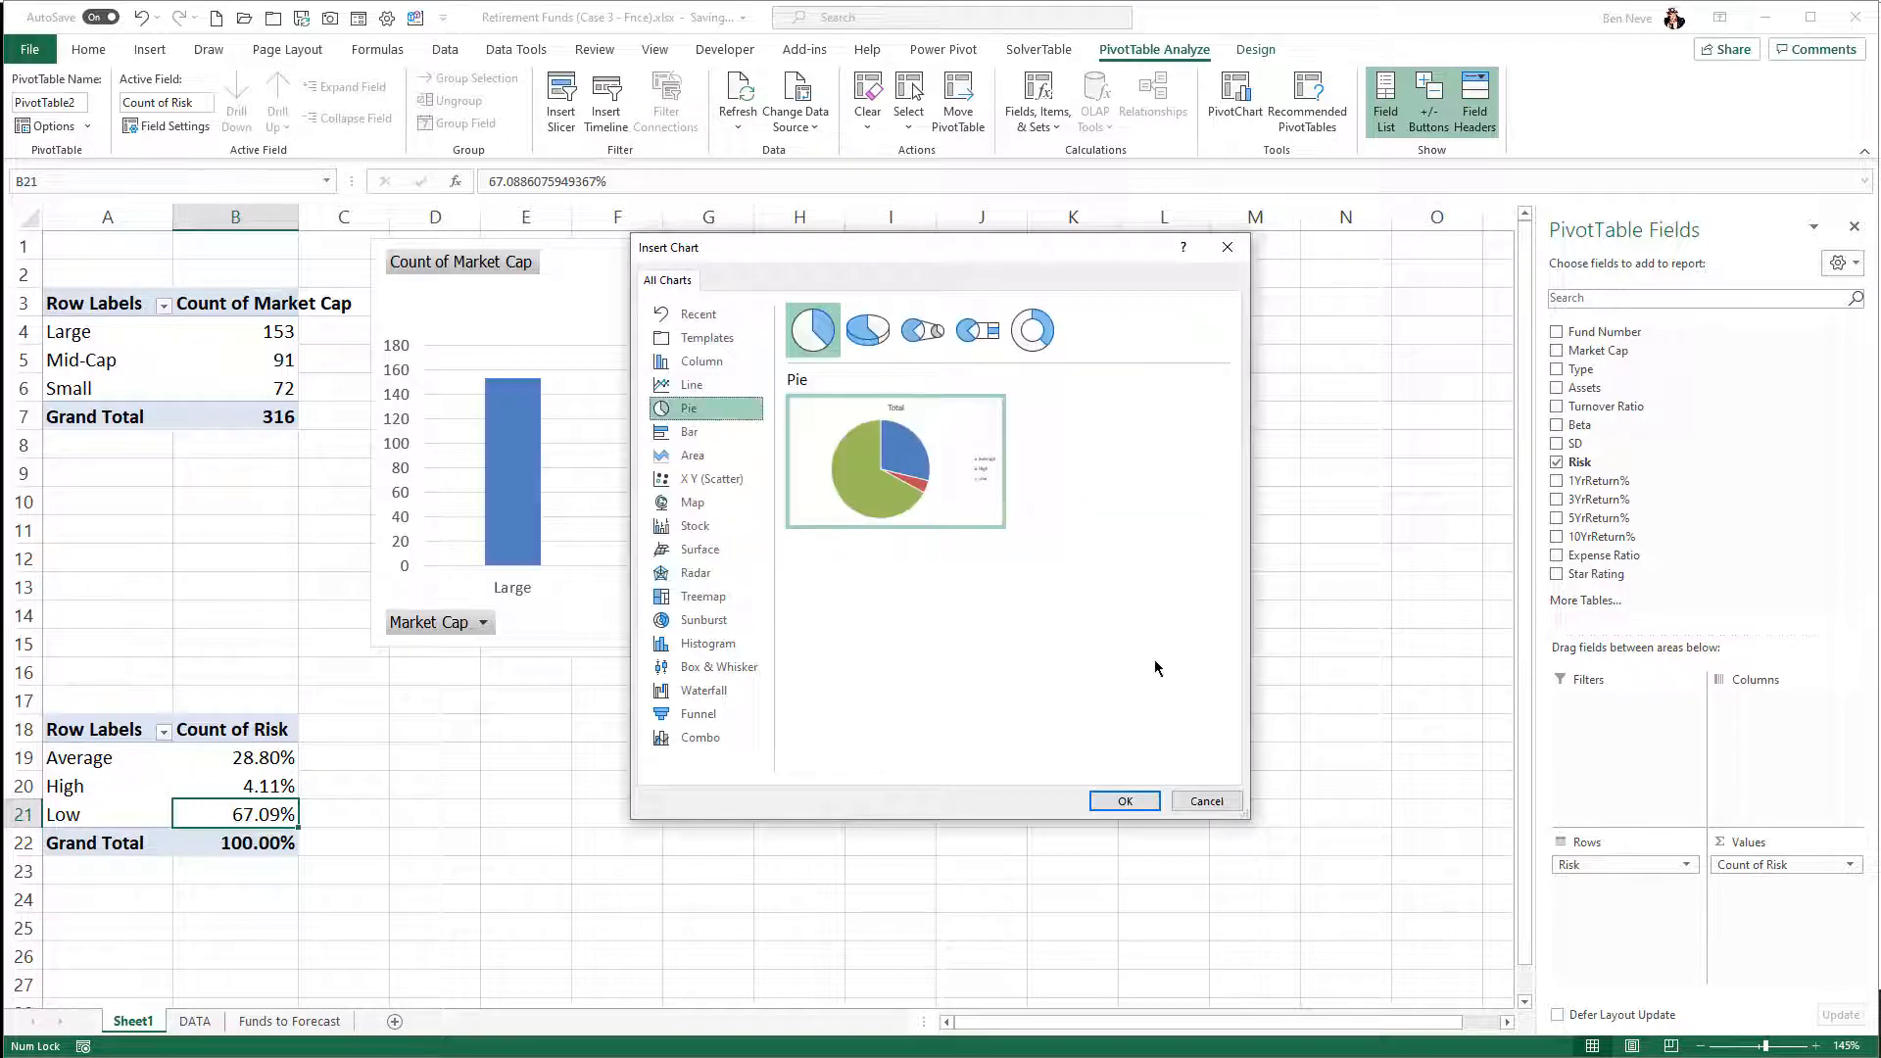
click(1127, 800)
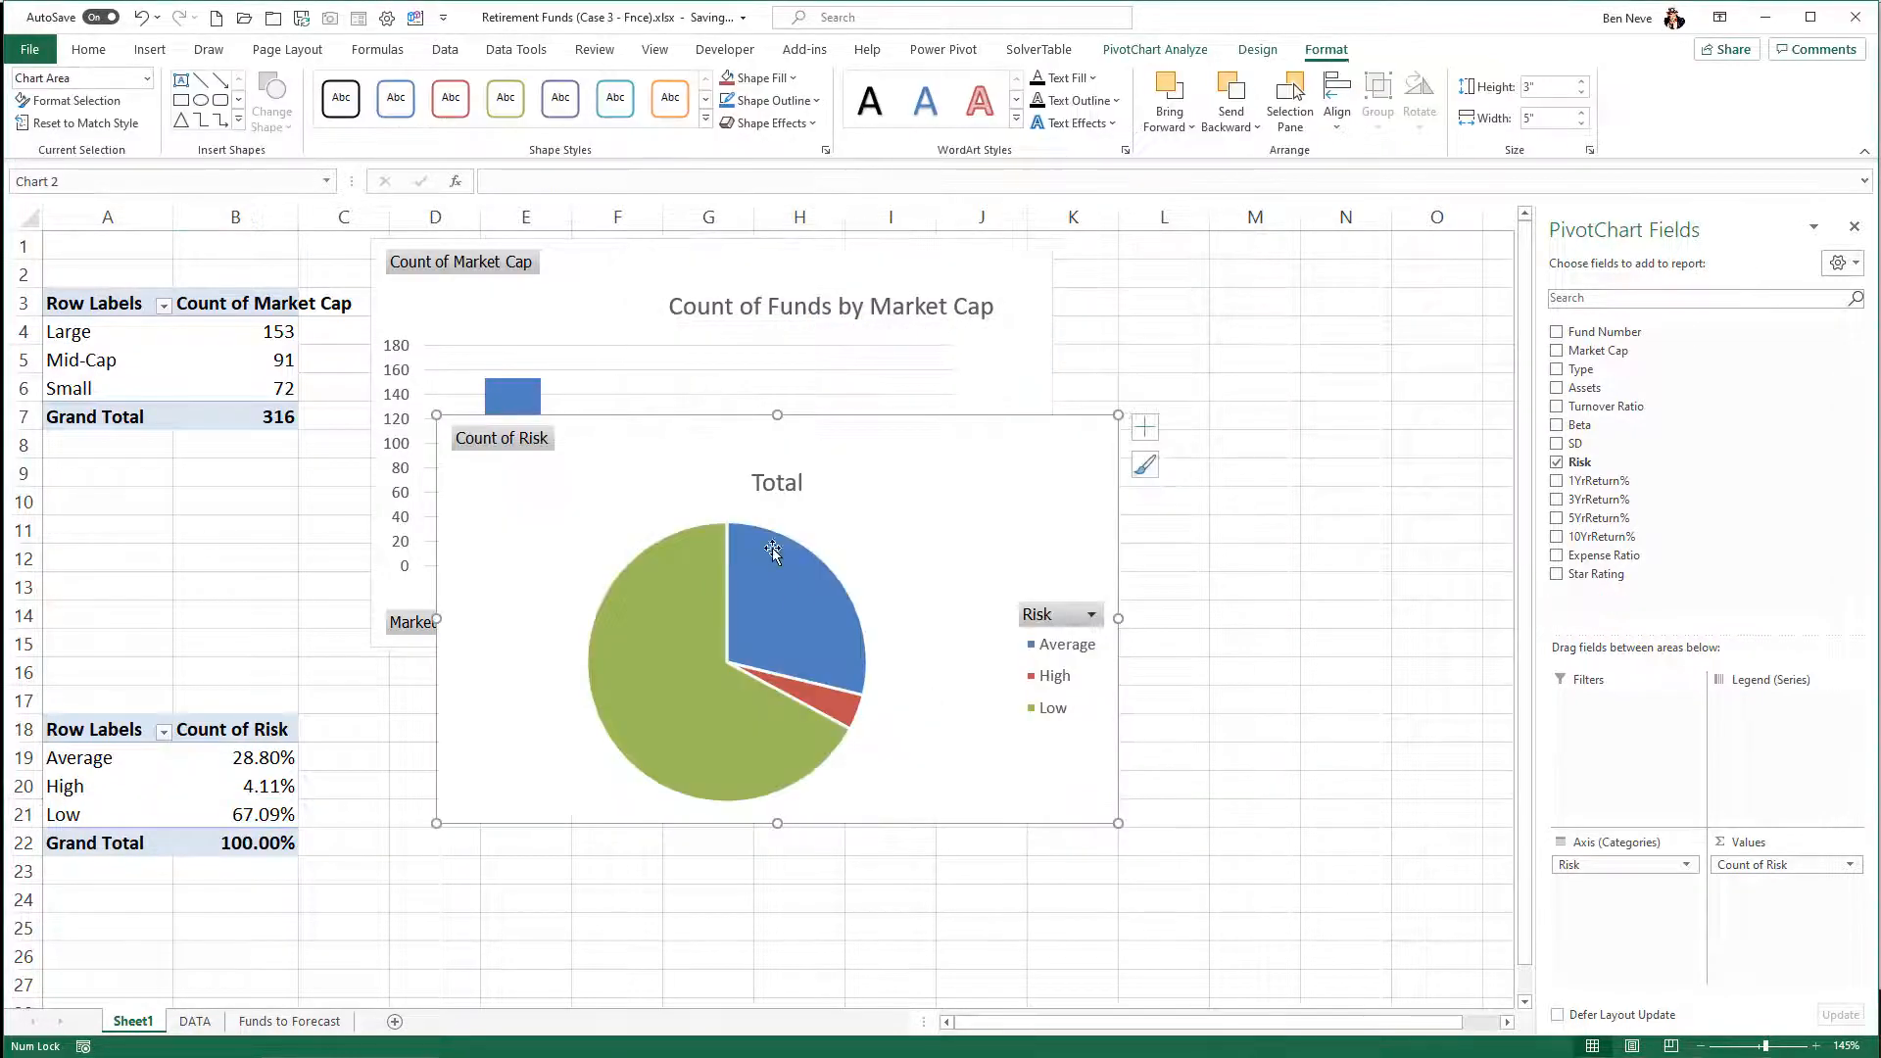
drag(900, 462, 852, 705)
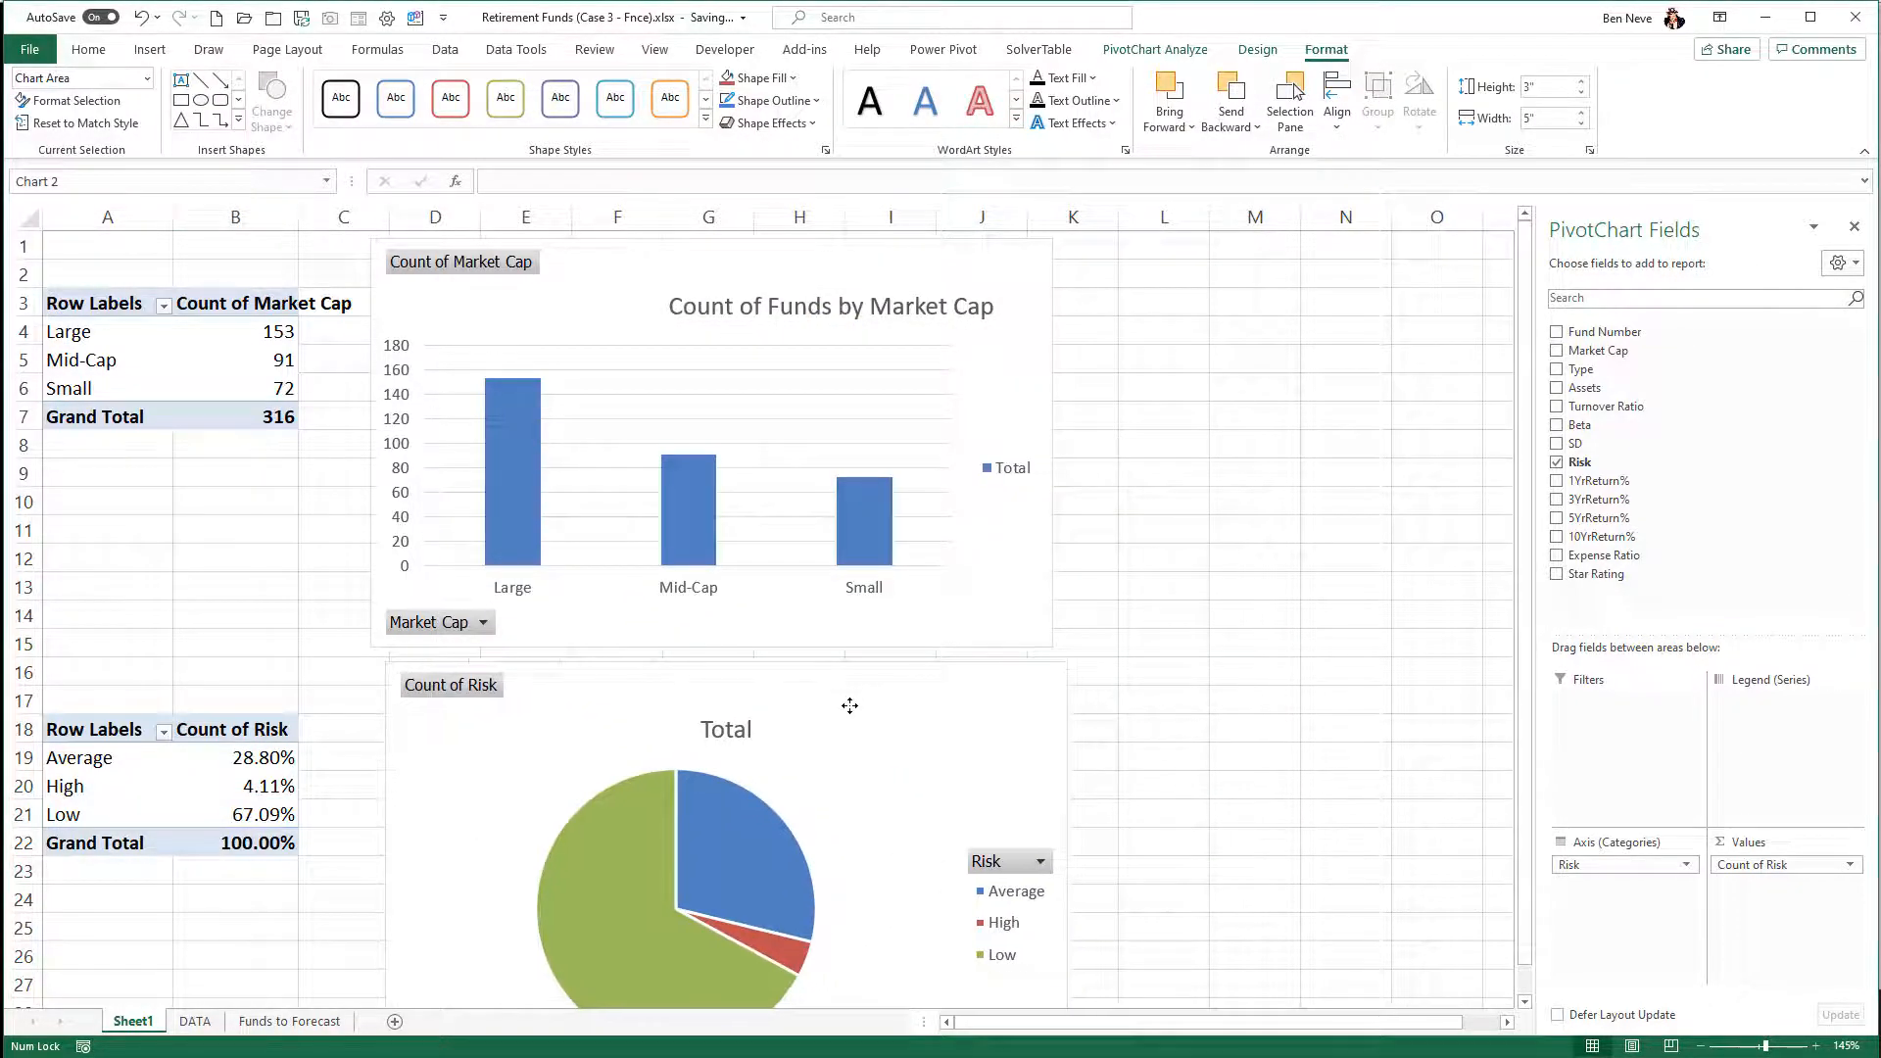
- Retitle the pie chart "Pie Chart for Funds by Risk Rating"
scroll(875, 676, down, 3)
click(750, 477)
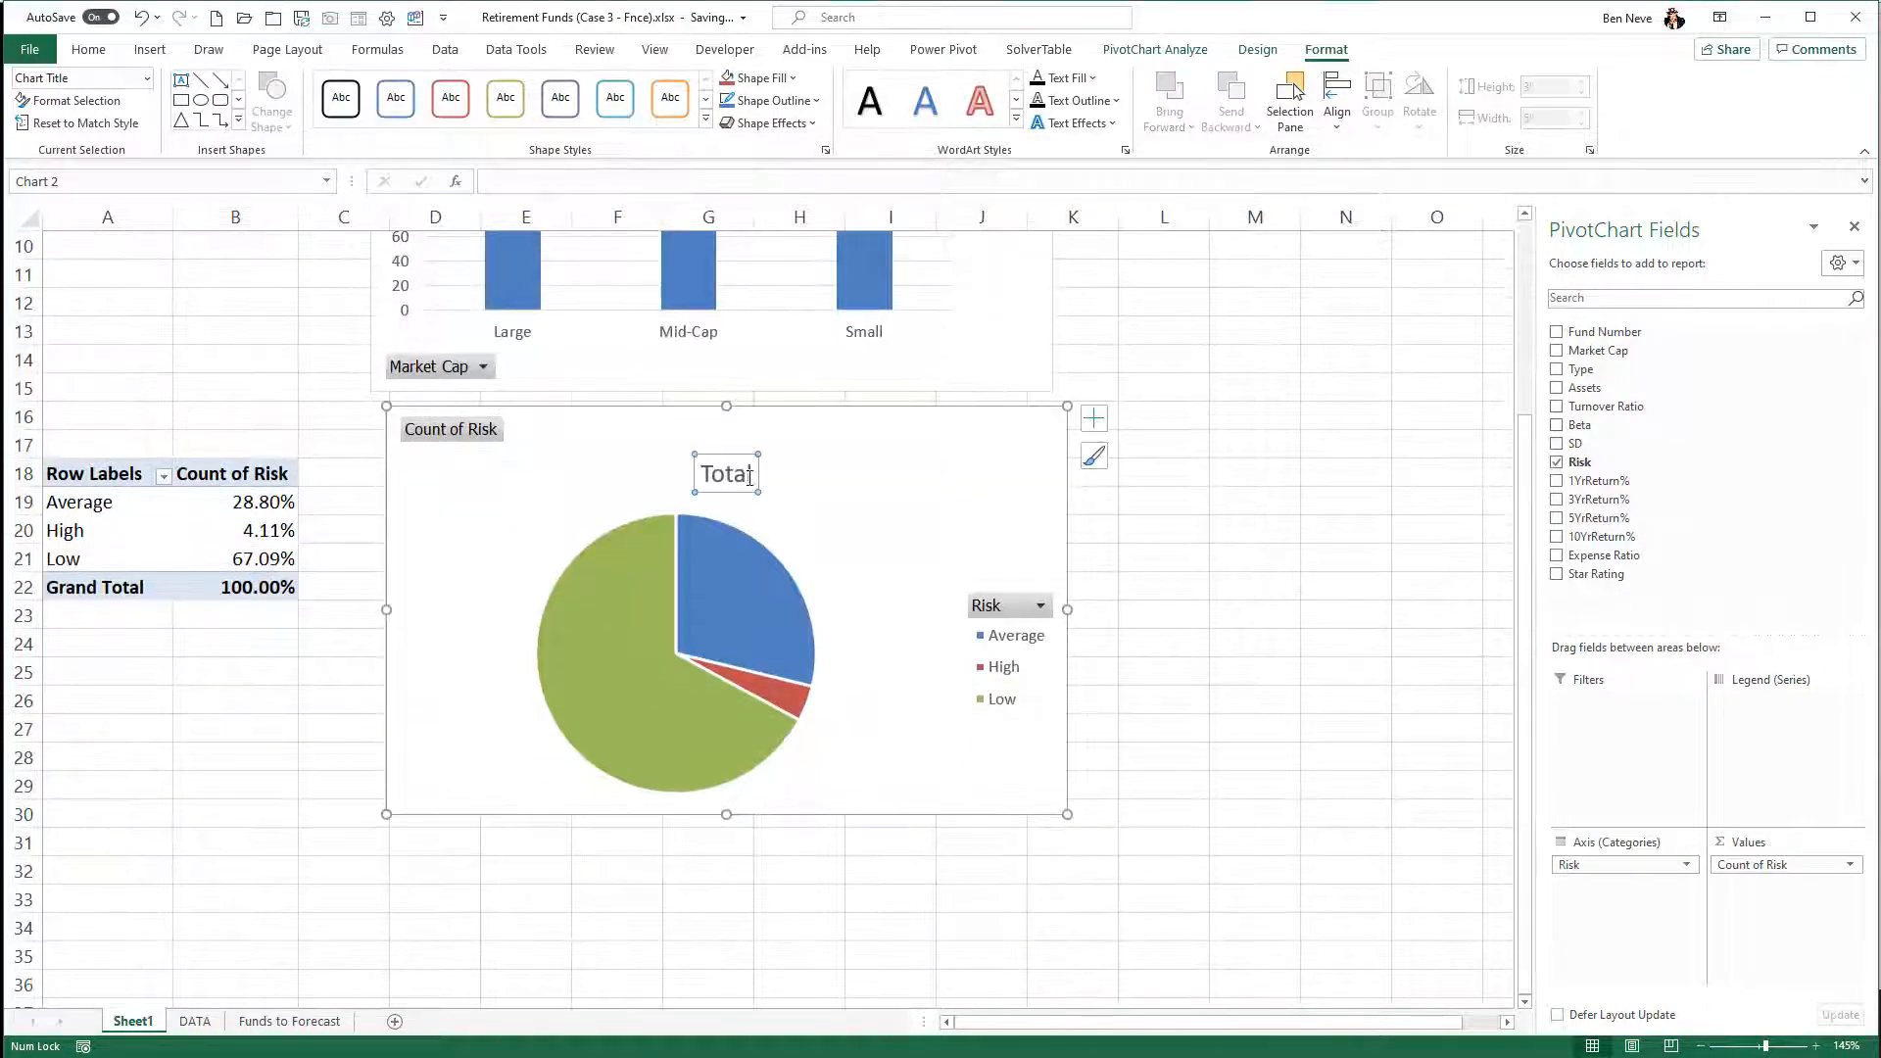
drag(749, 474, 678, 477)
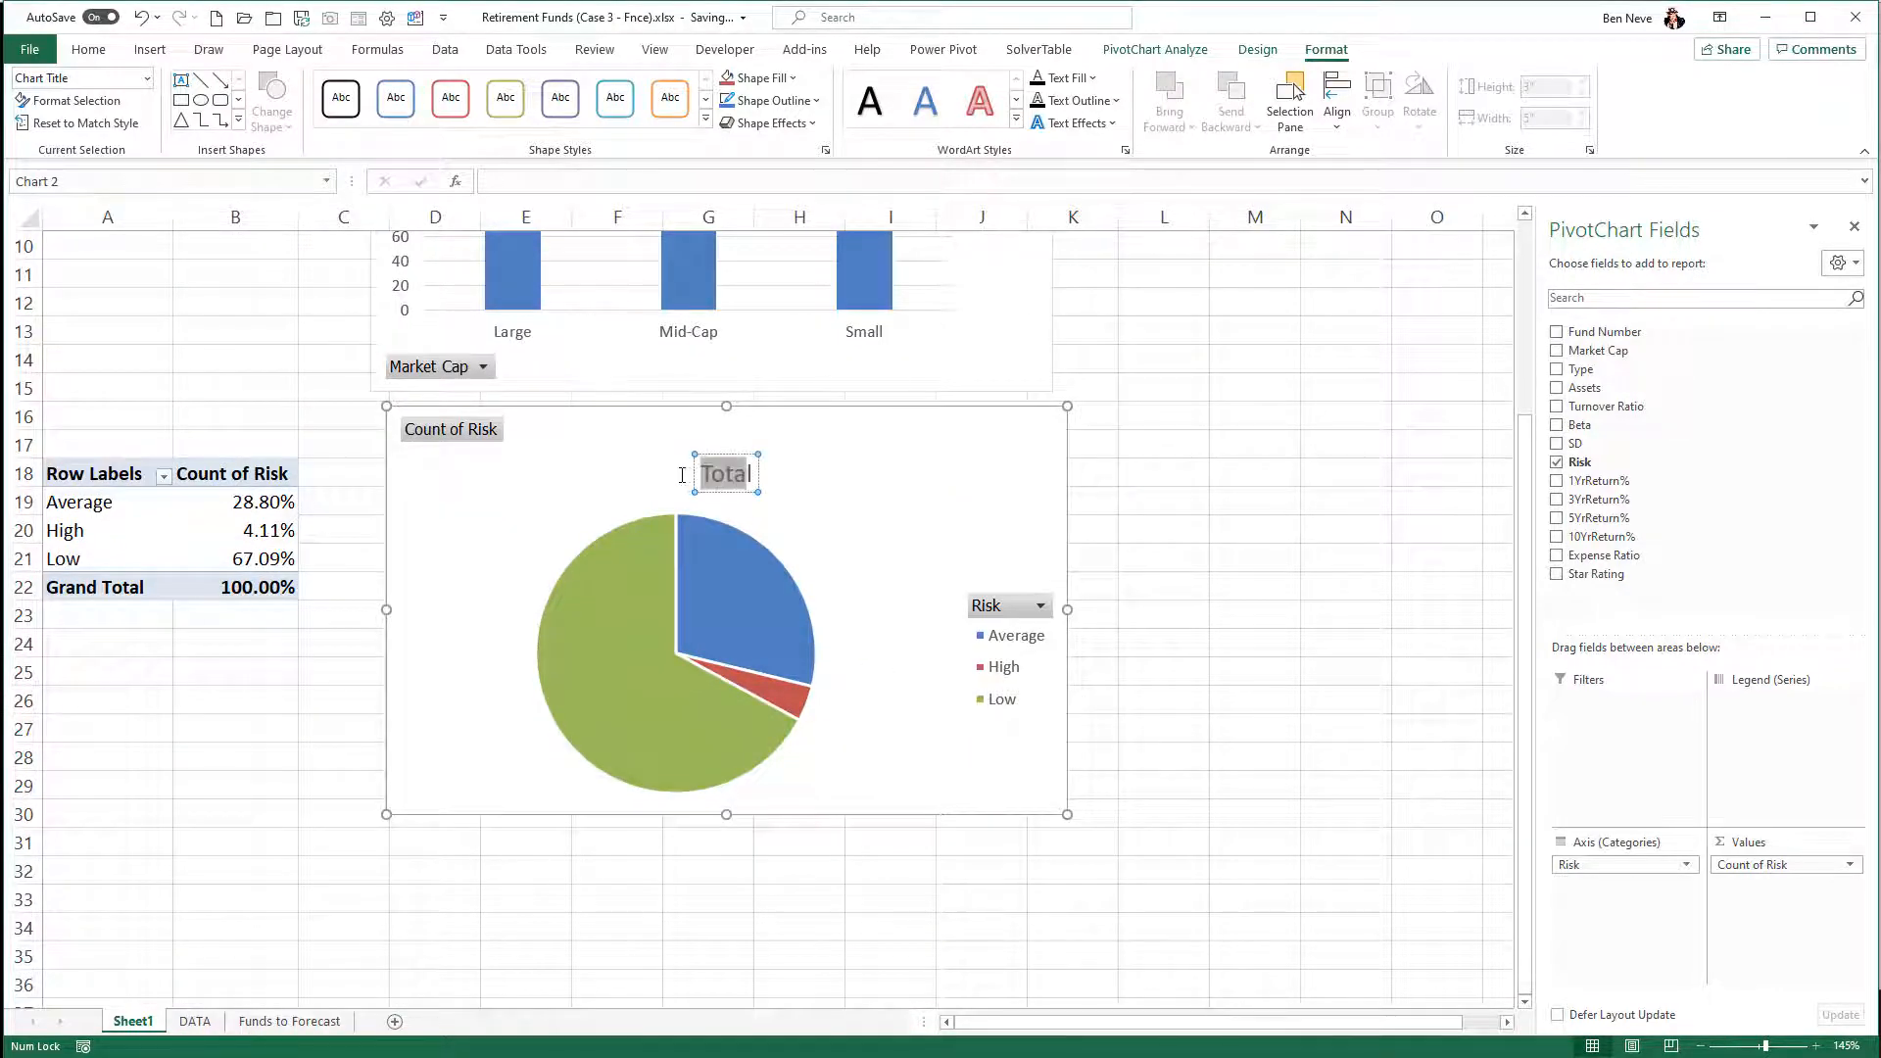
text(P)
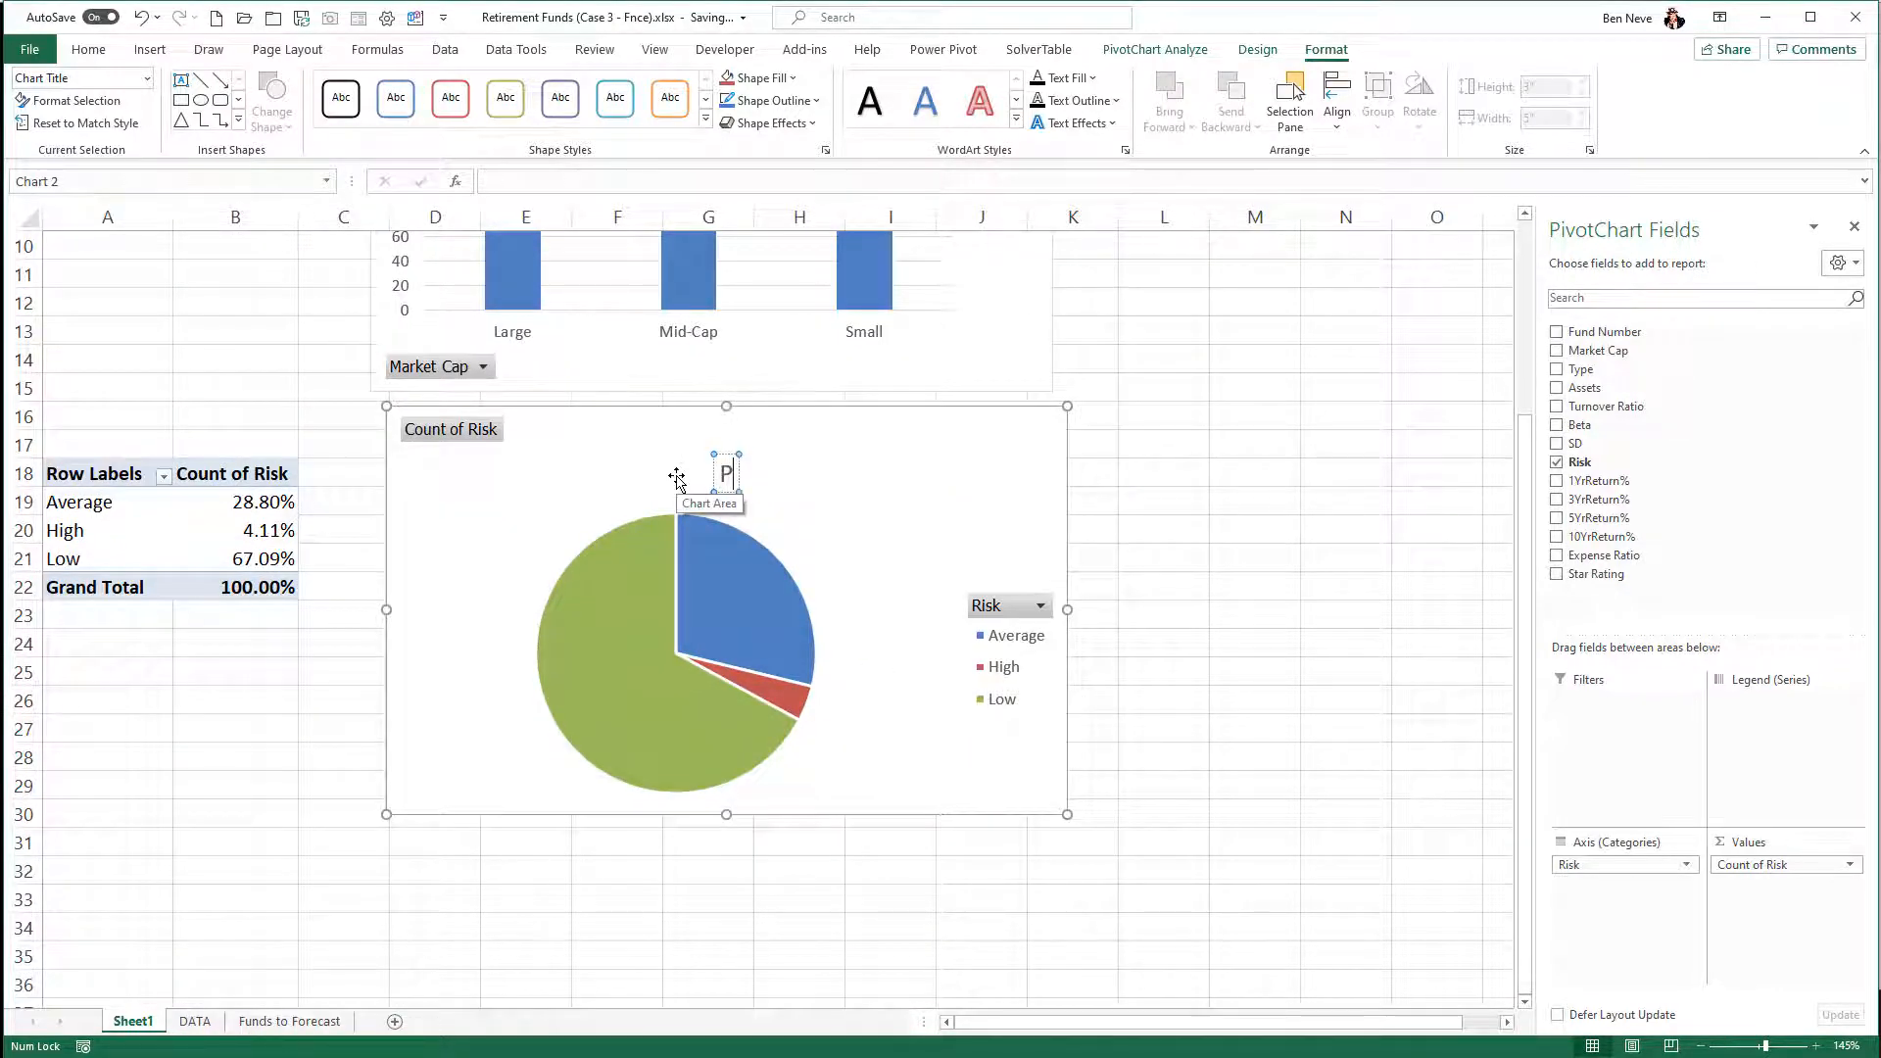
text(ie Chart for)
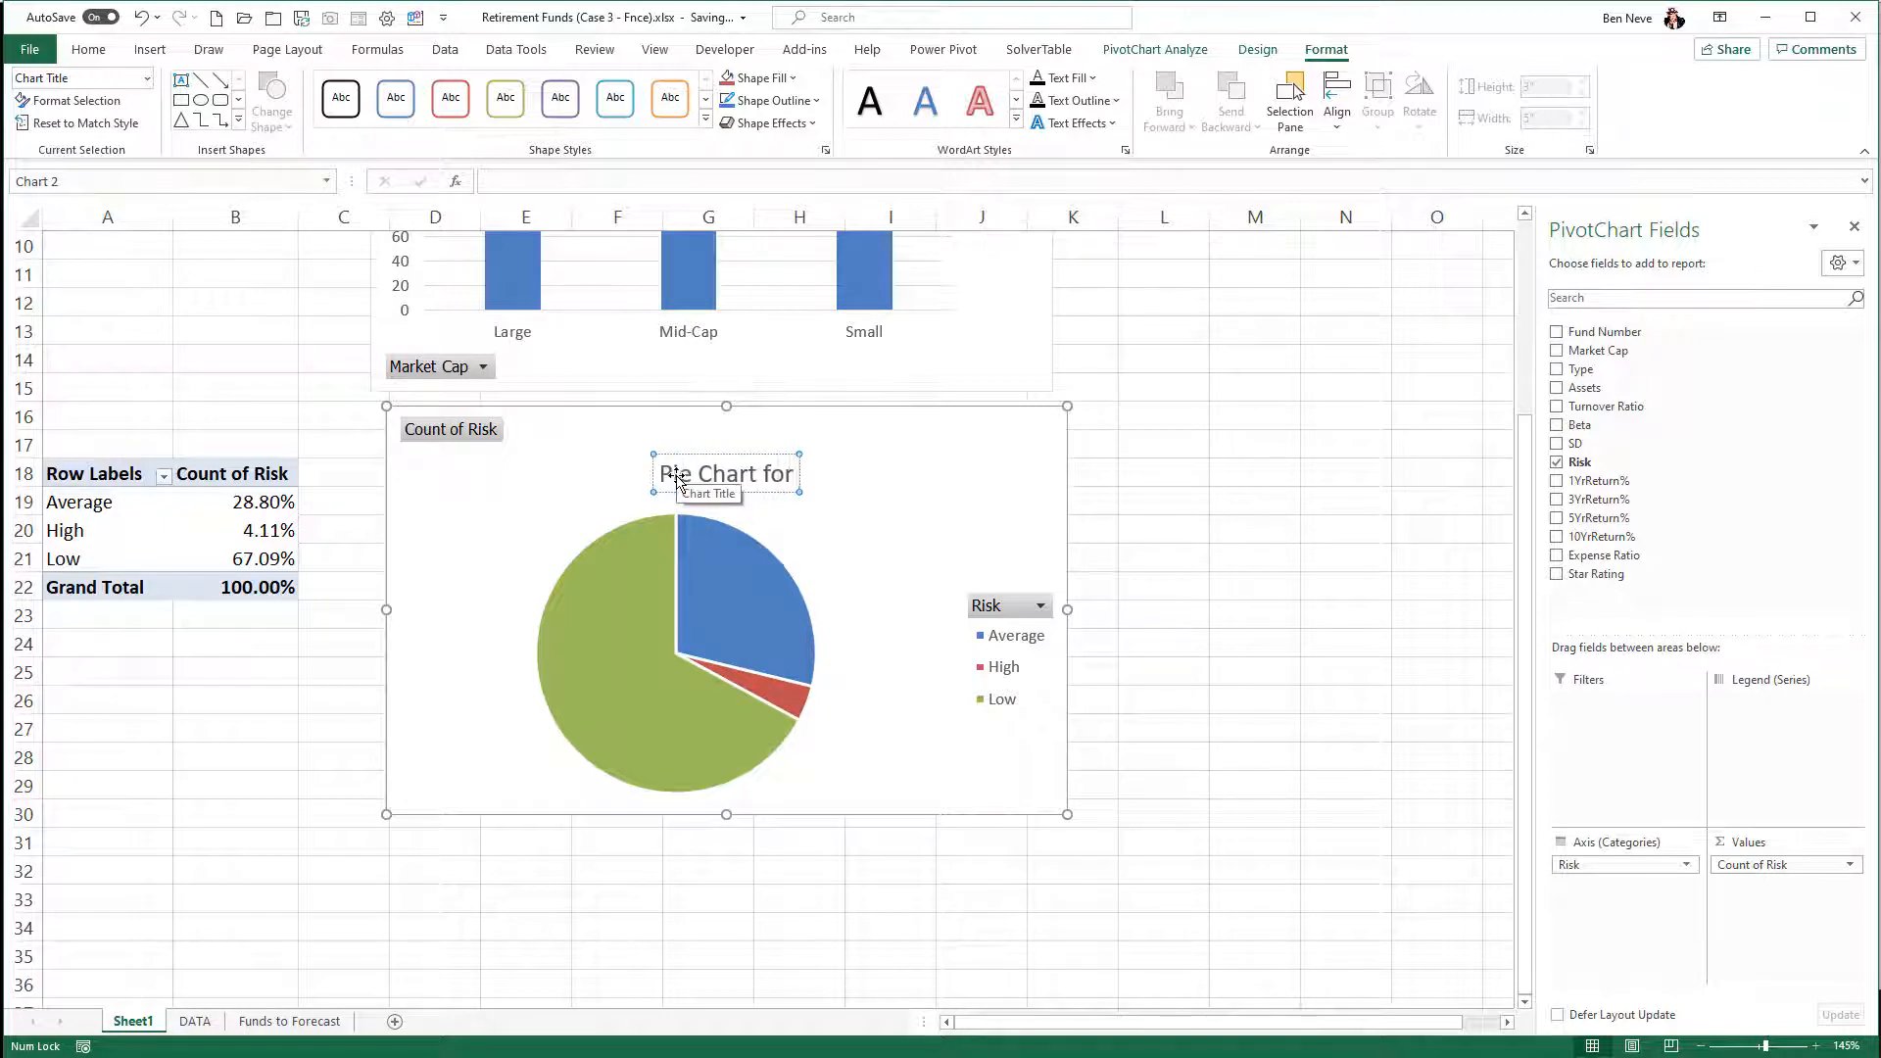
text( FUnds b)
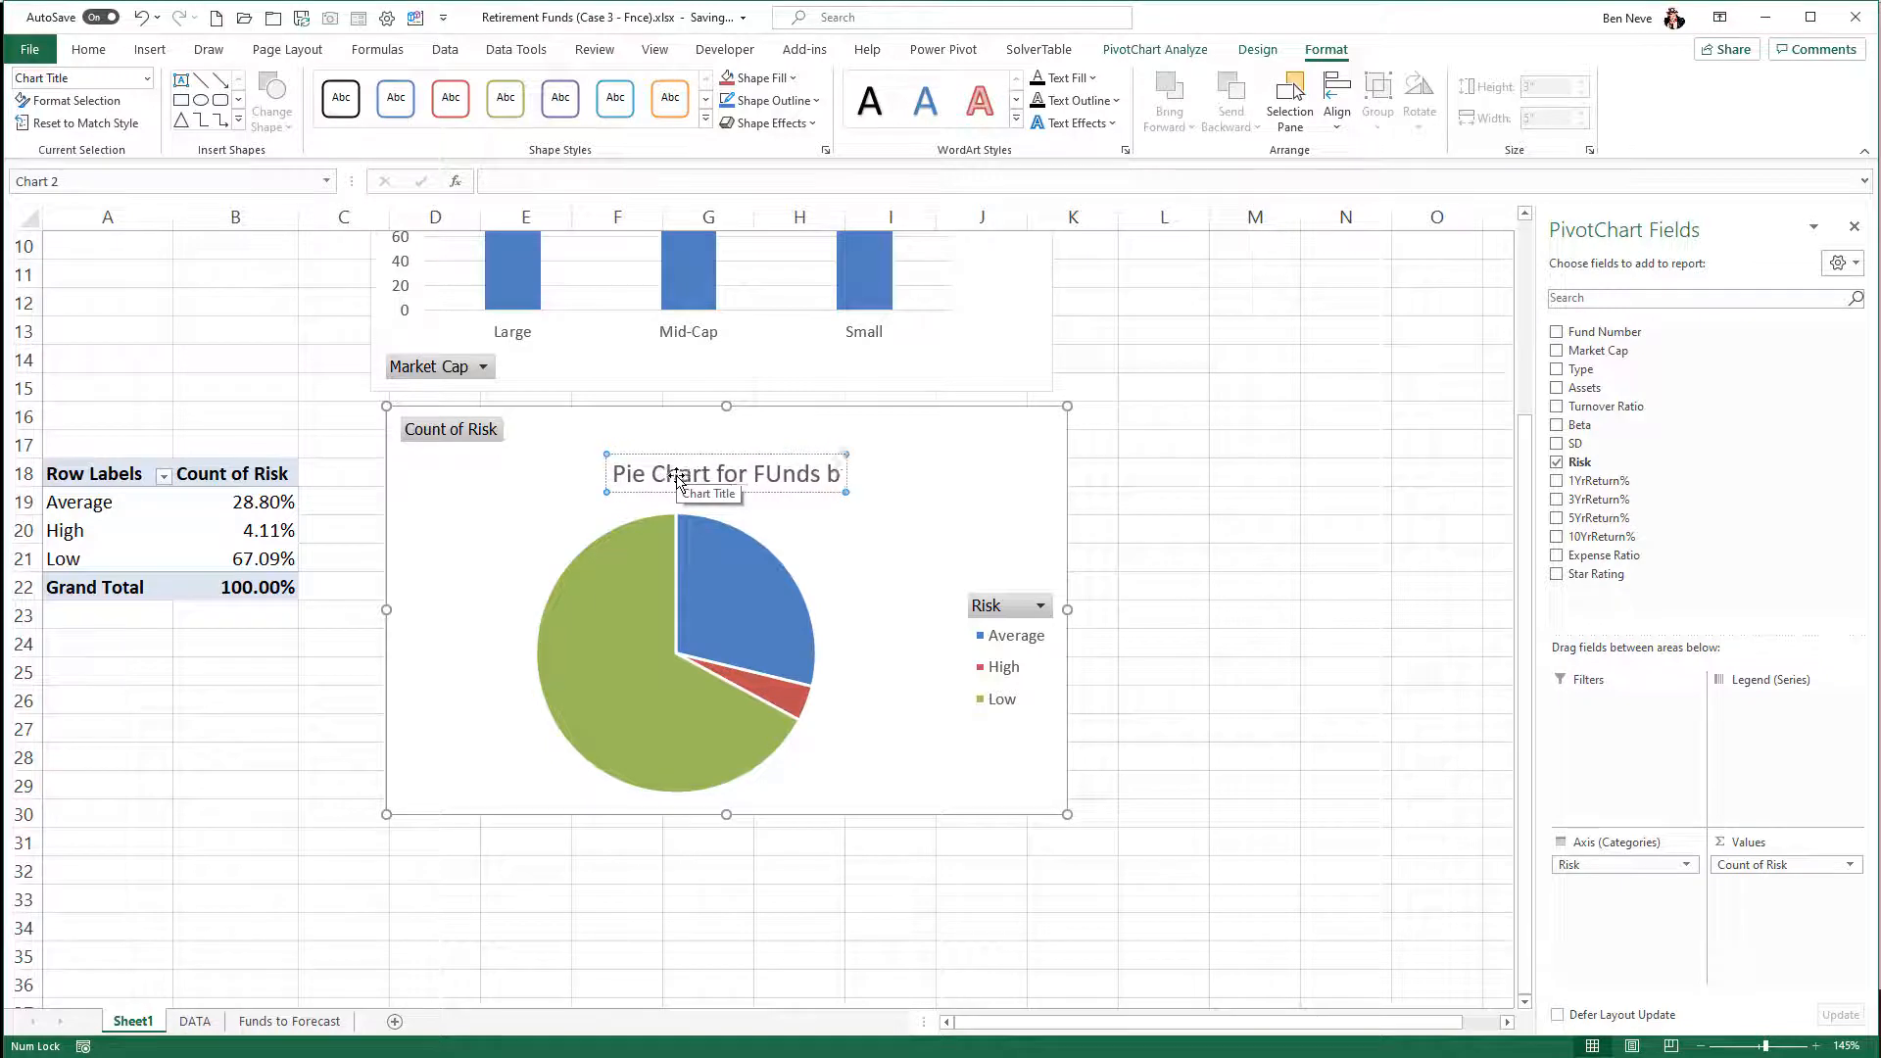
text(y Risk Rating)
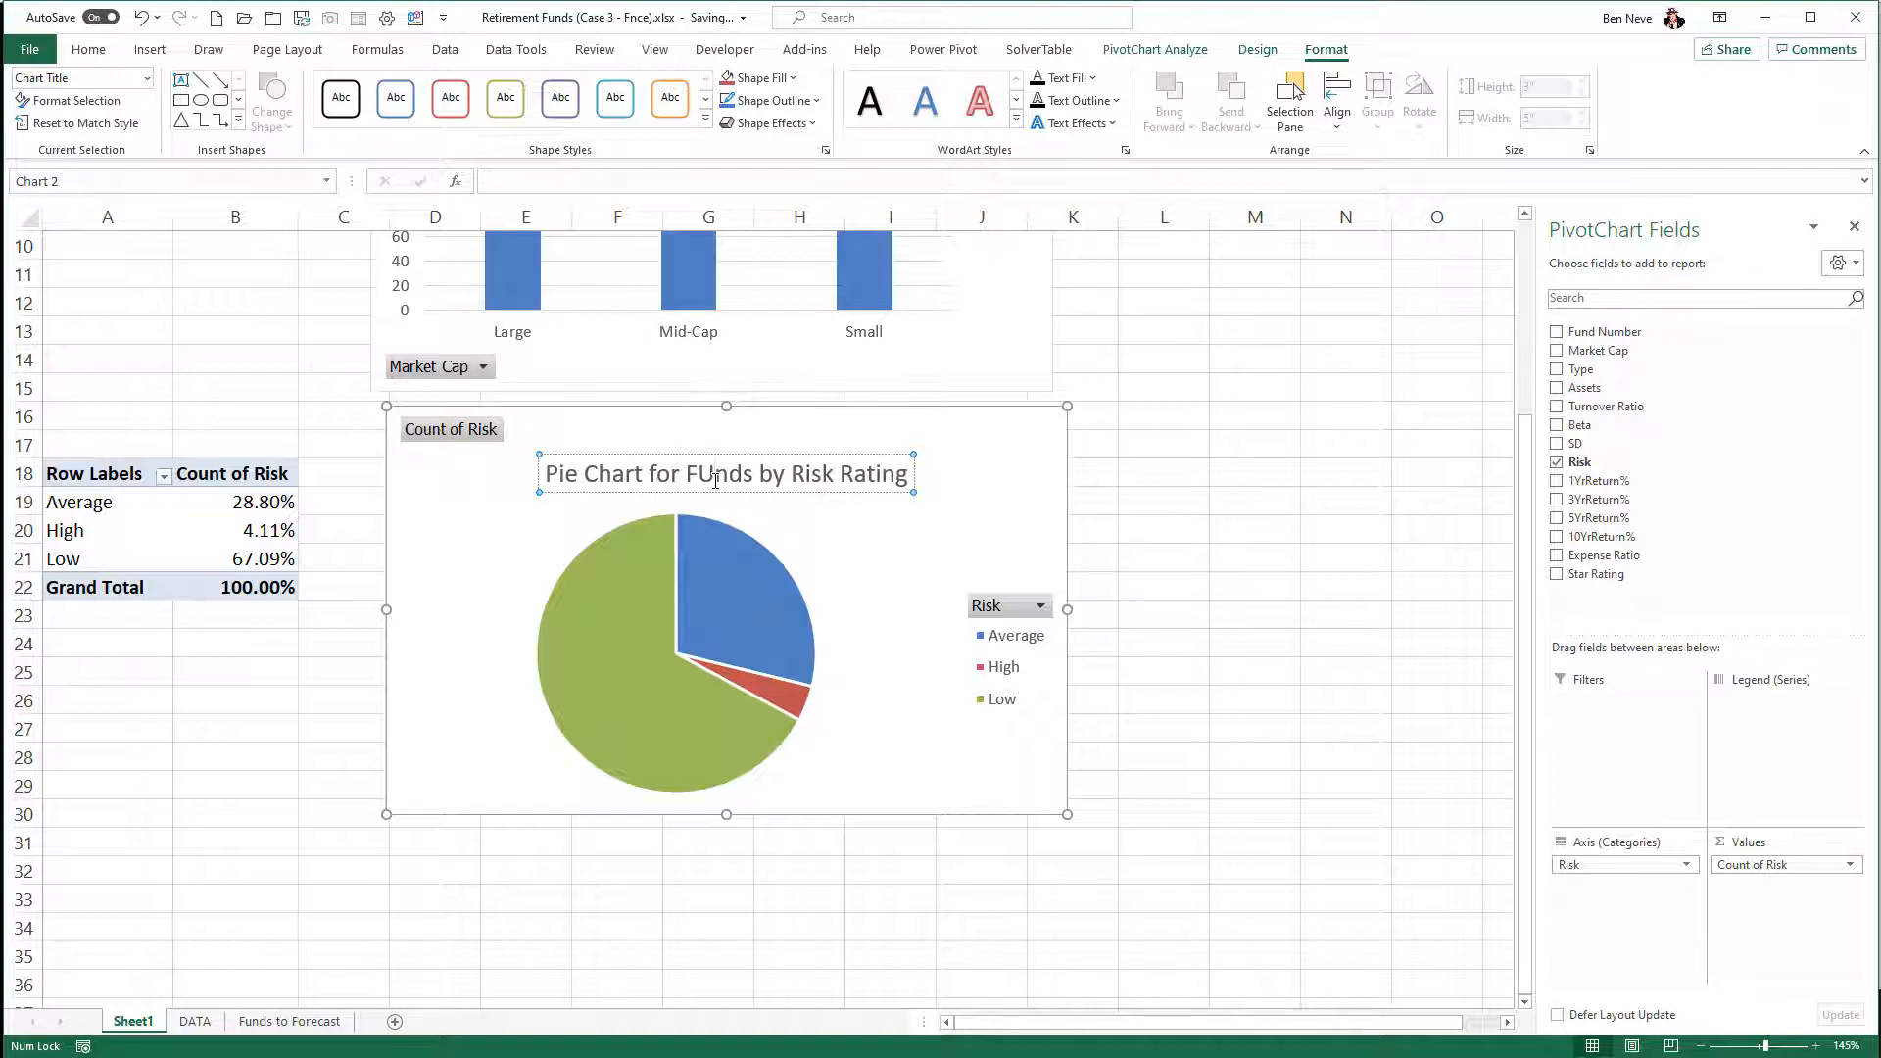
click(715, 480)
key(BackSpace)
text(u)
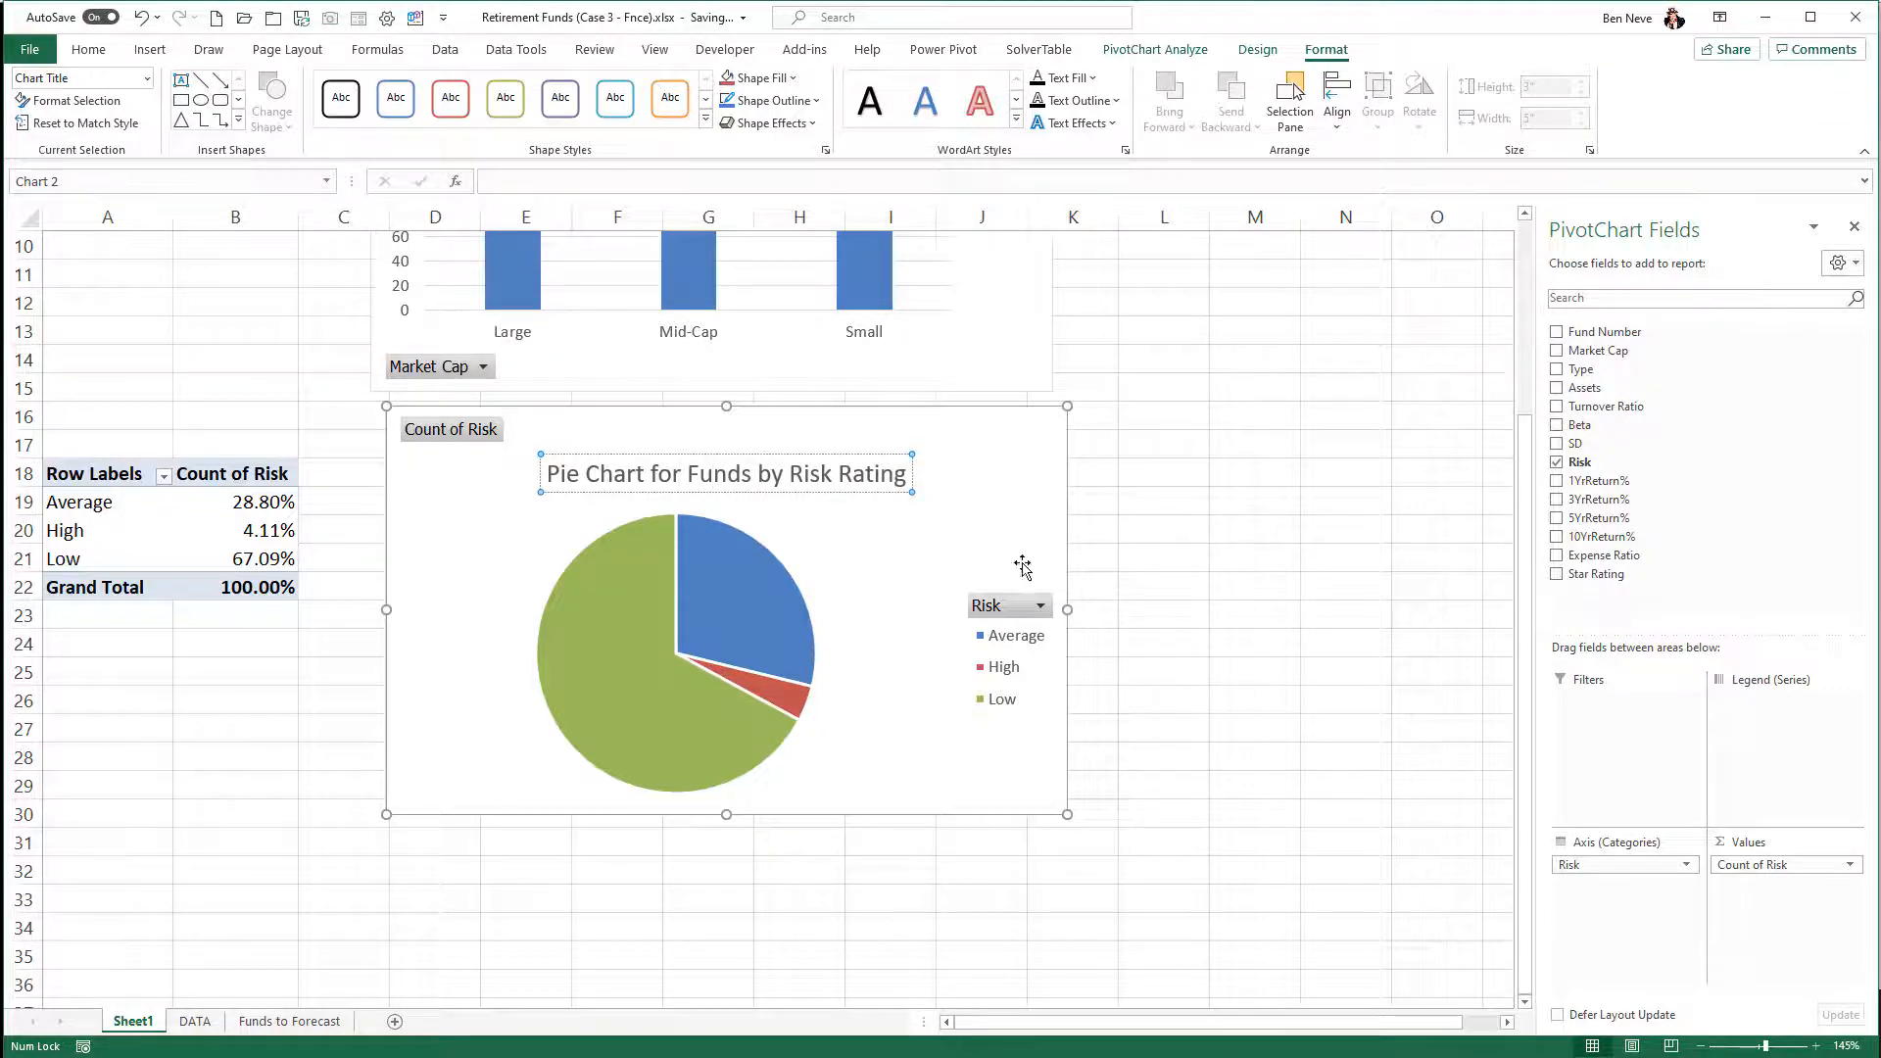
click(1120, 555)
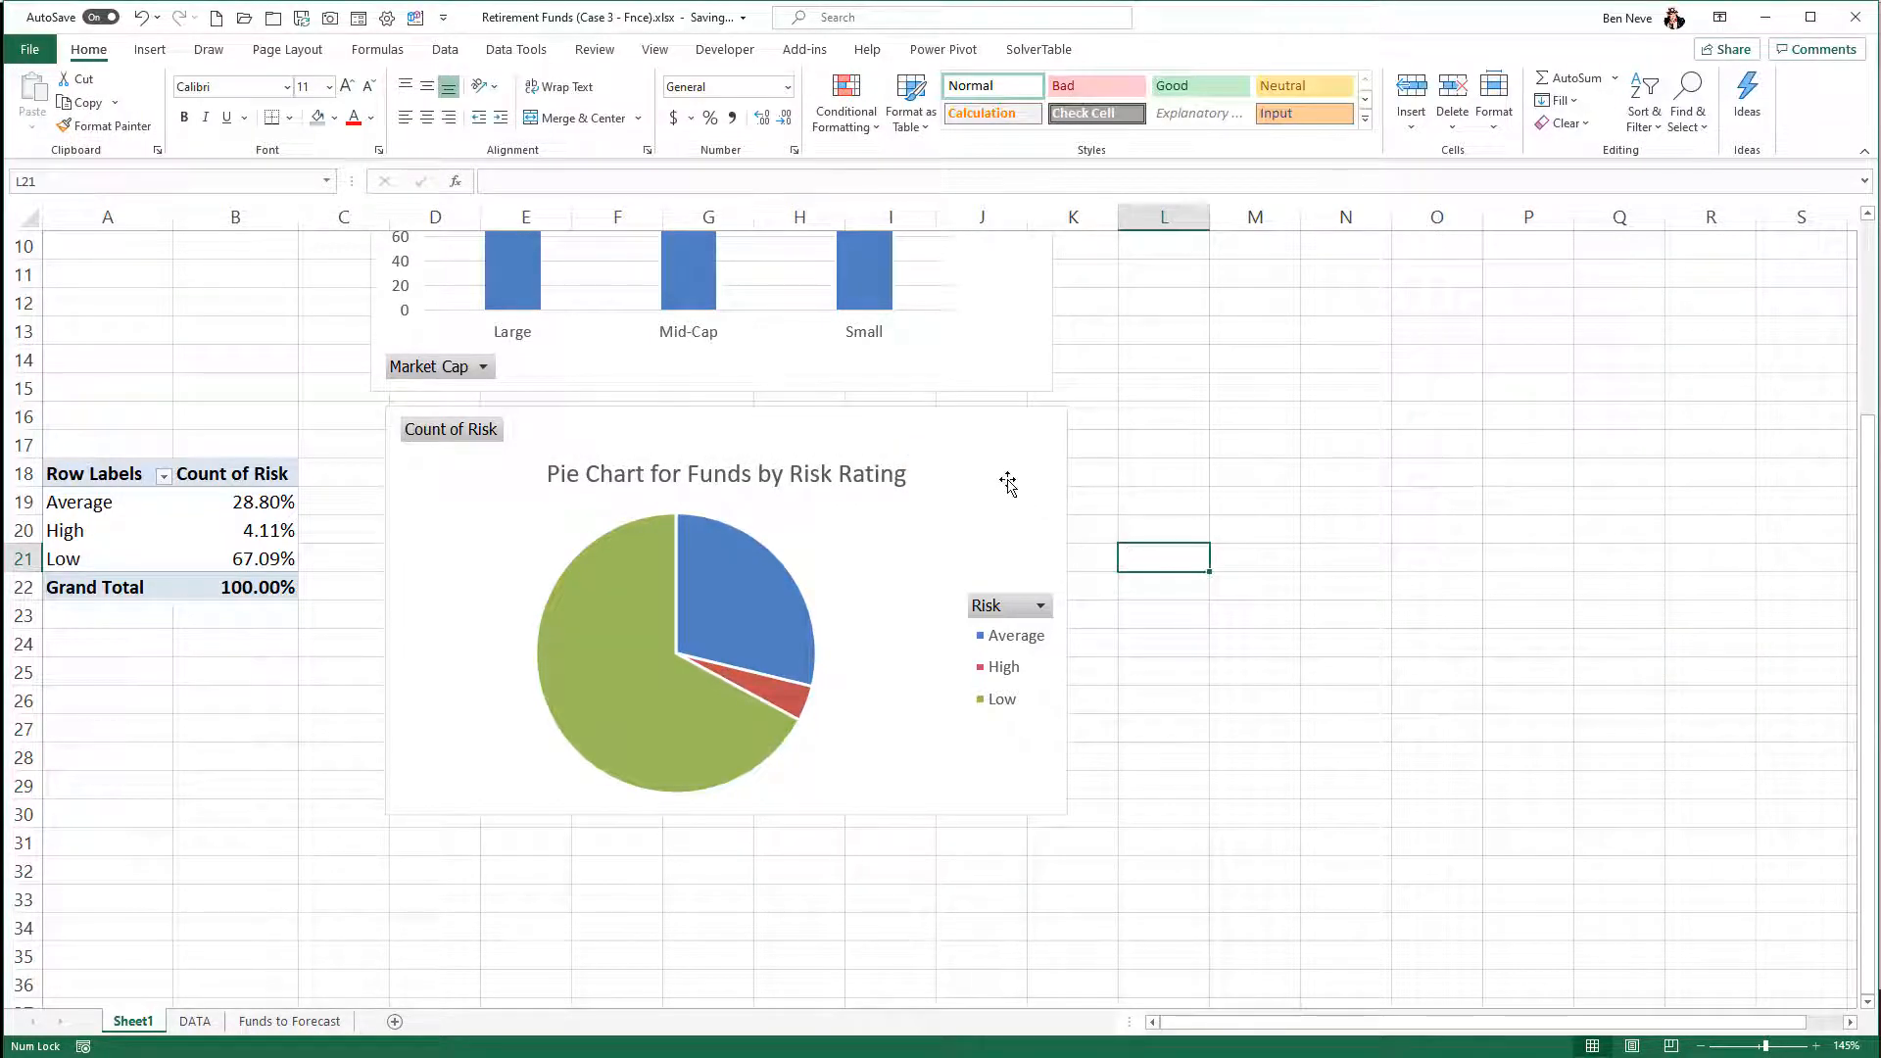
- Shift the pie chart slightly so its left edge lines up with the column chart above it
drag(1007, 483, 990, 474)
scroll(1205, 490, up, 3)
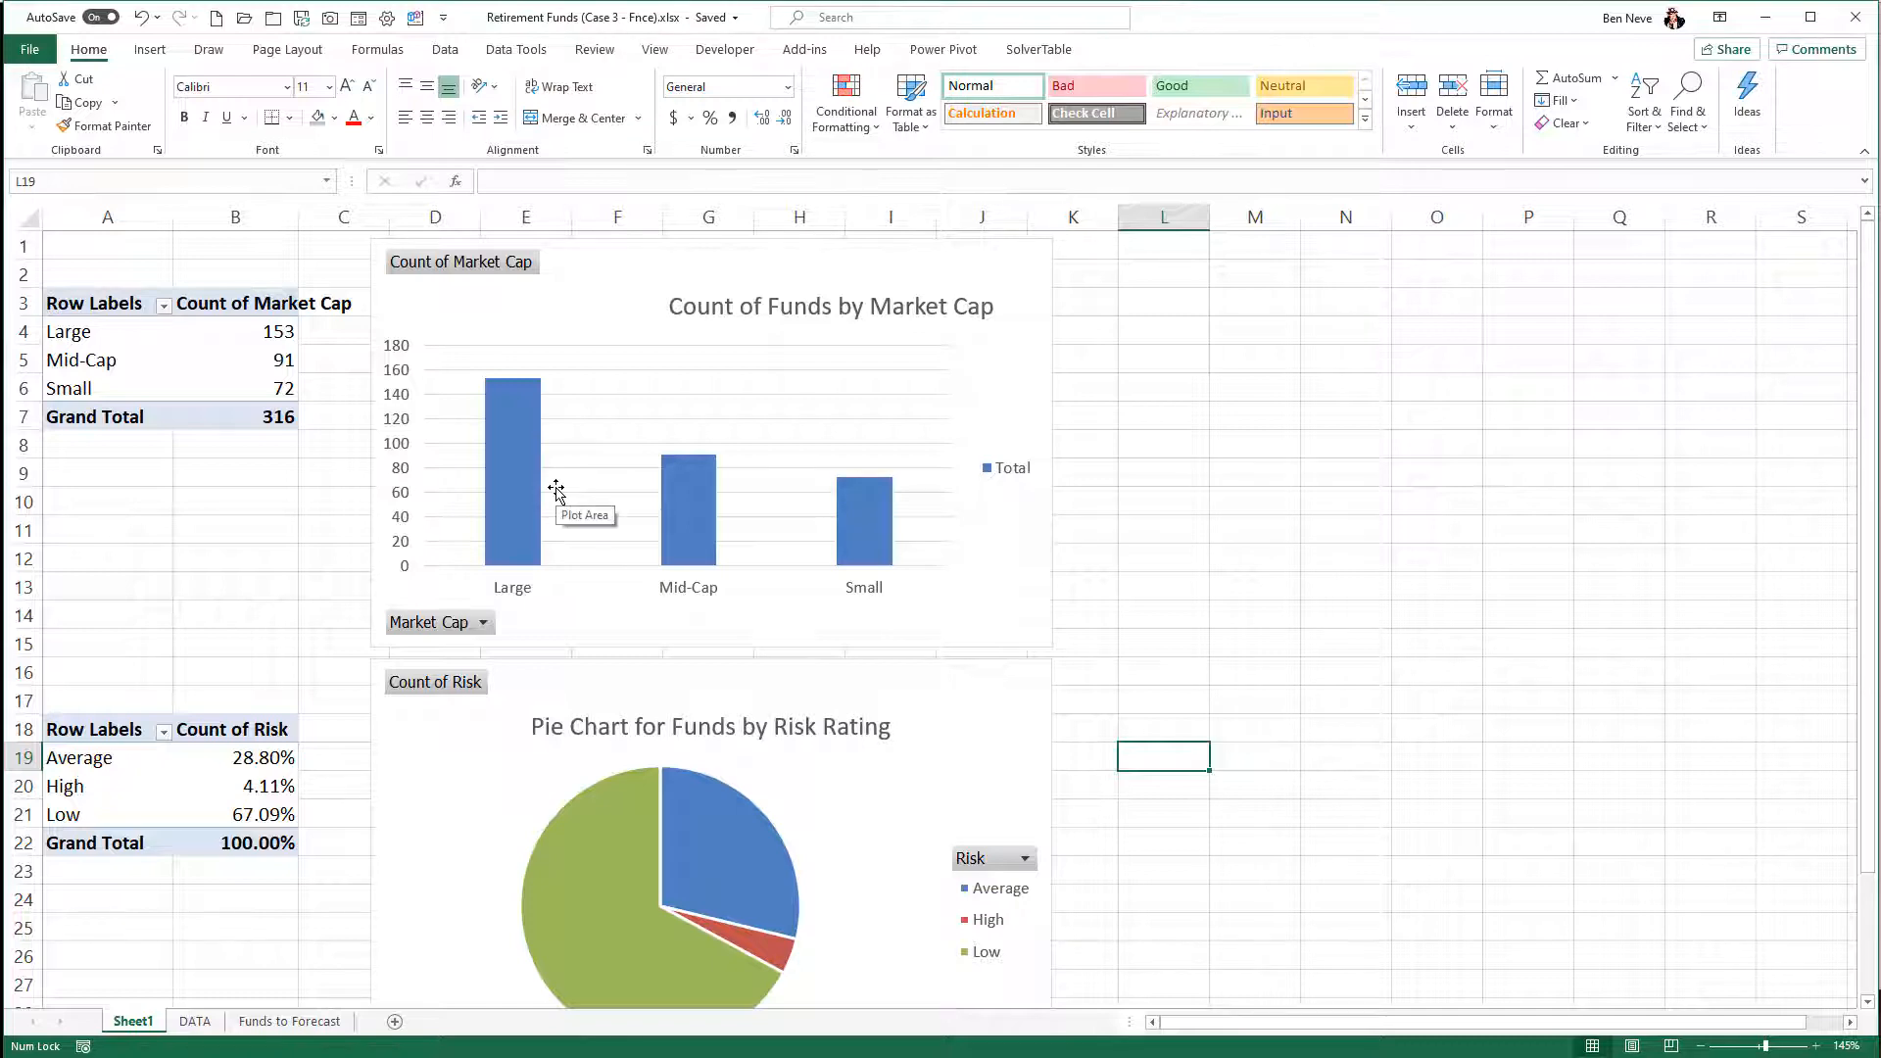
scroll(555, 490, down, 3)
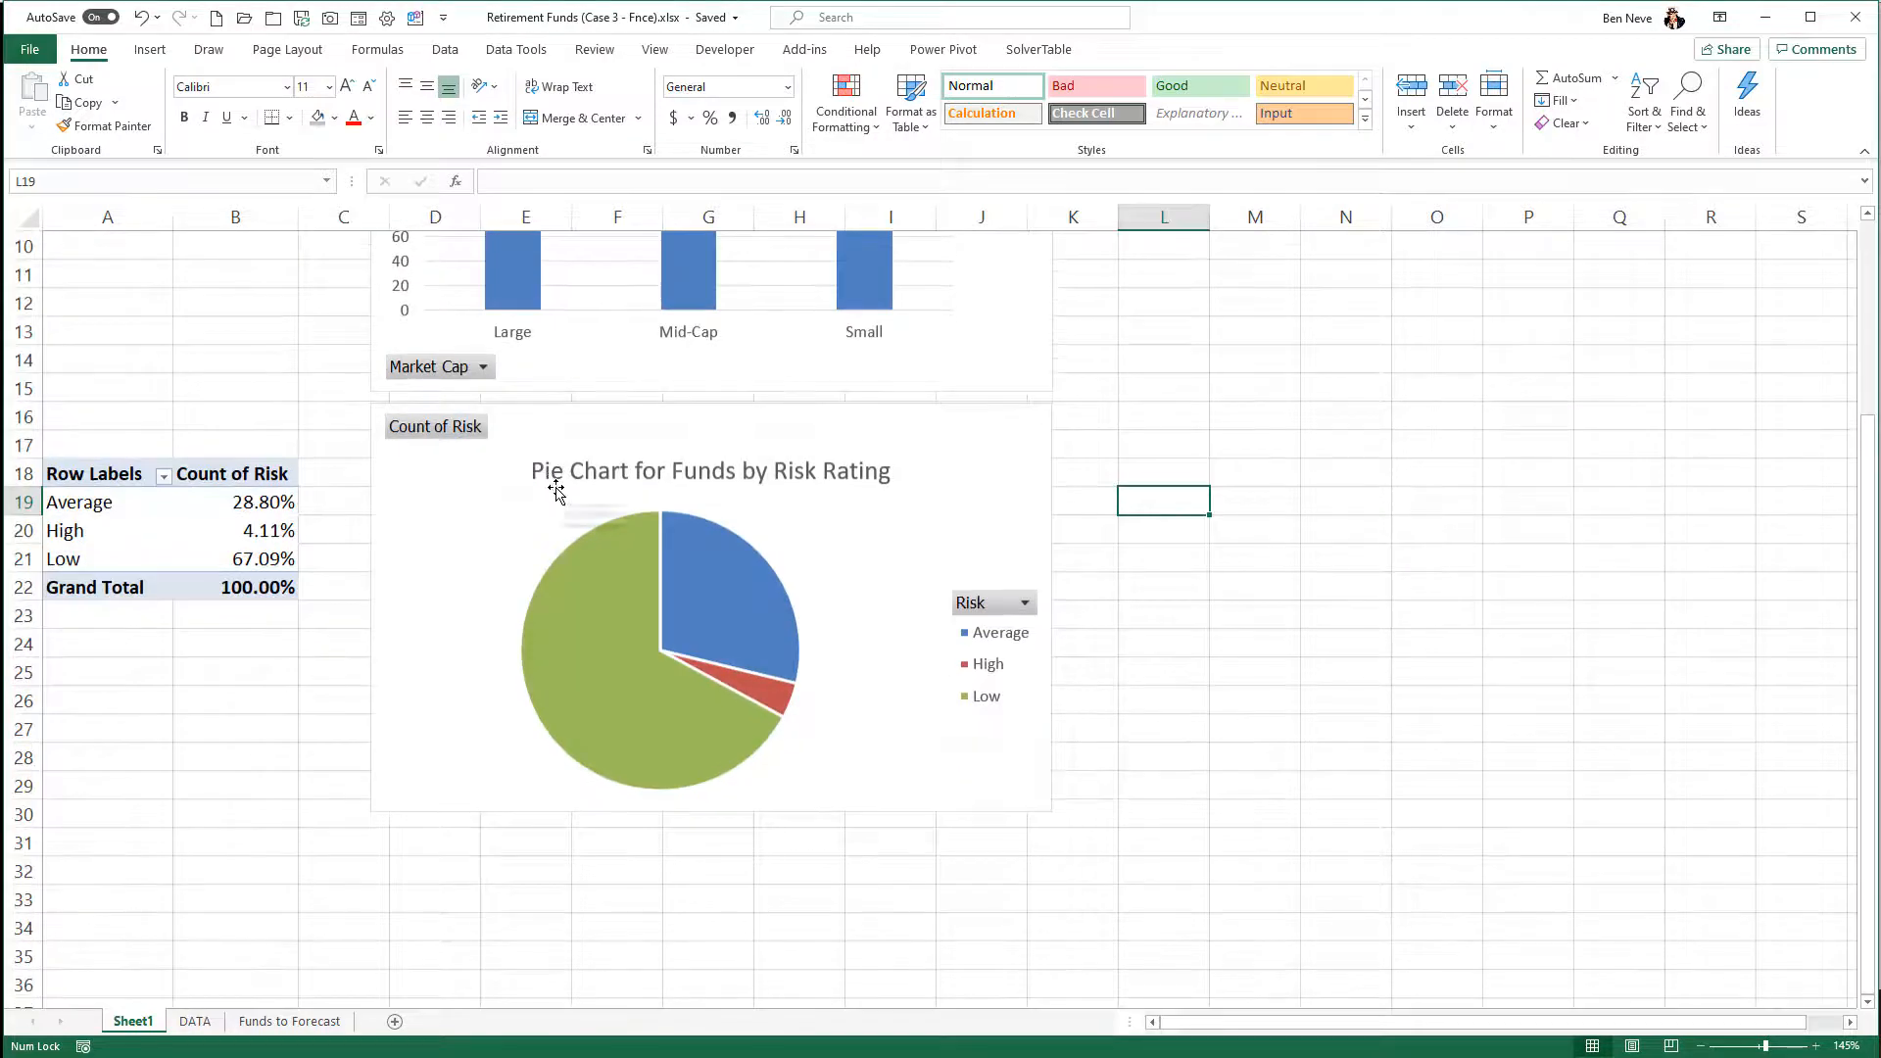
scroll(556, 490, up, 3)
scroll(555, 489, down, 7)
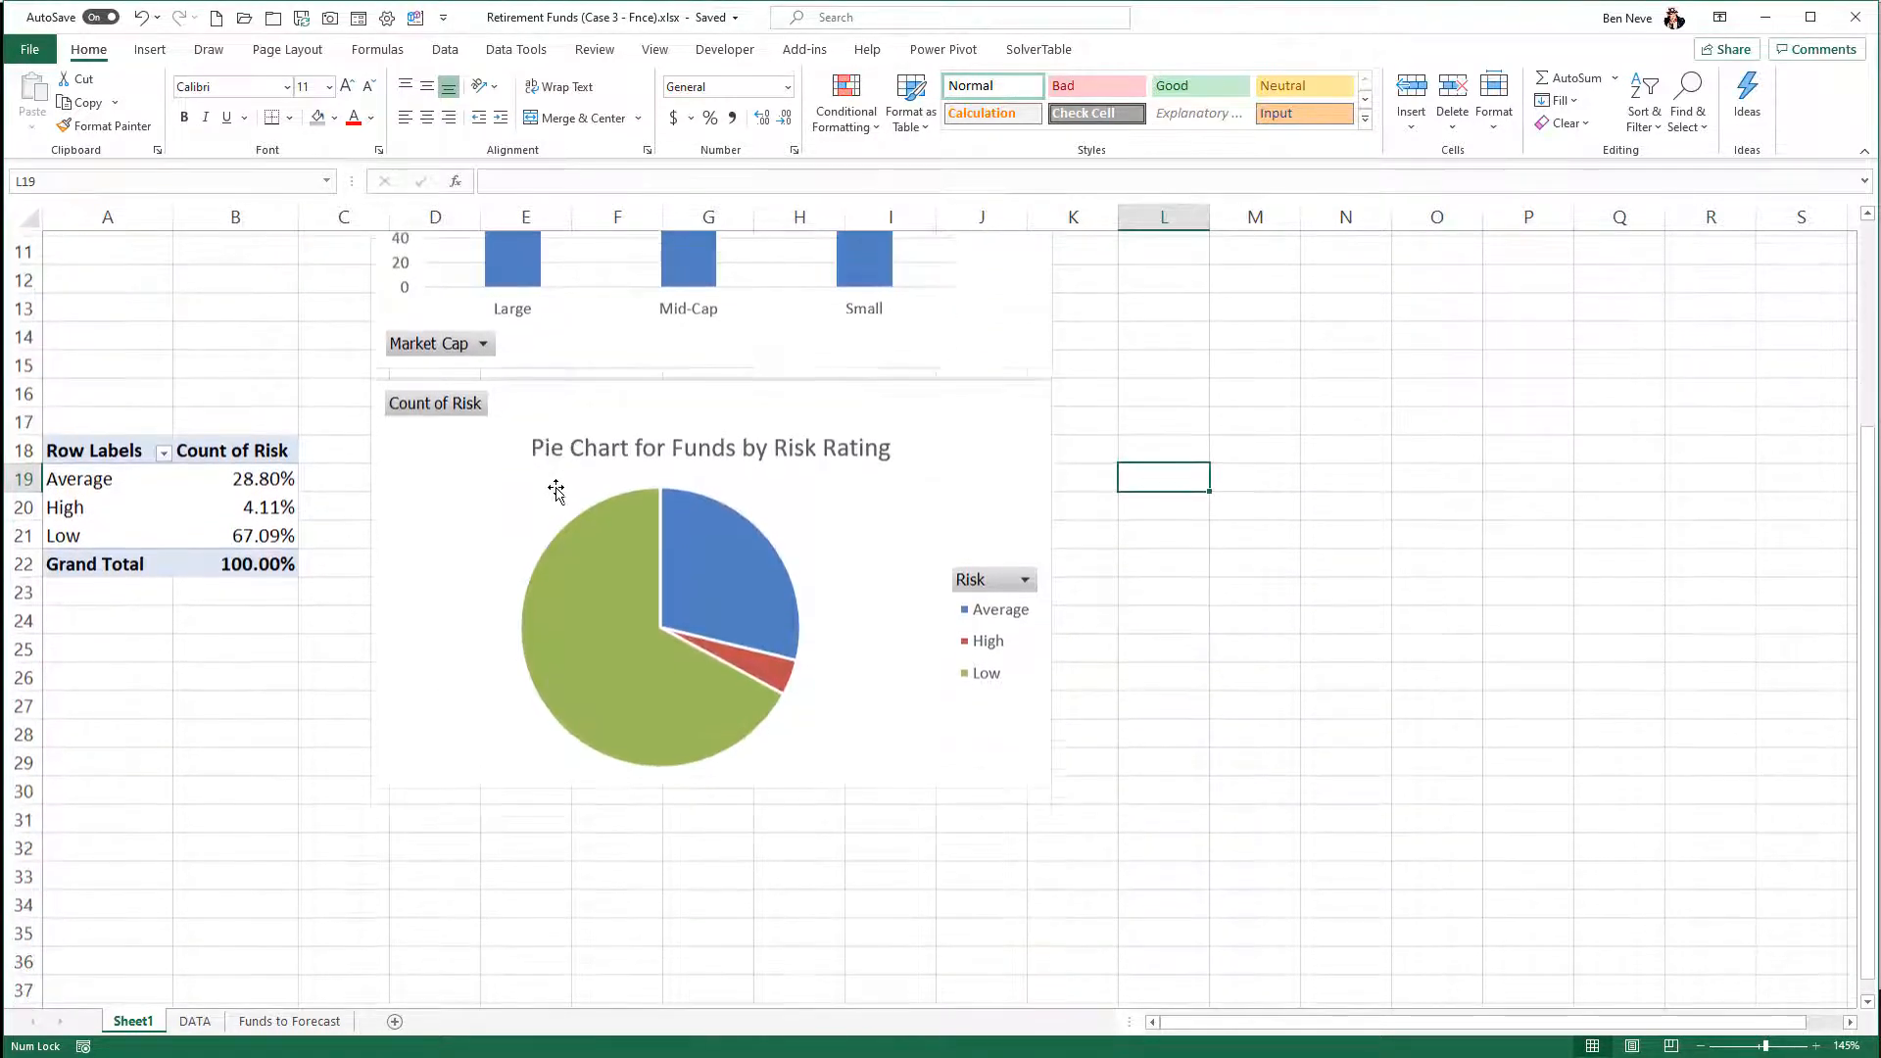
- Duplicate the Risk PivotTable from A18:B22 at cell A32 and select a percentage value in the copy
scroll(555, 490, up, 1)
scroll(555, 490, up, 1)
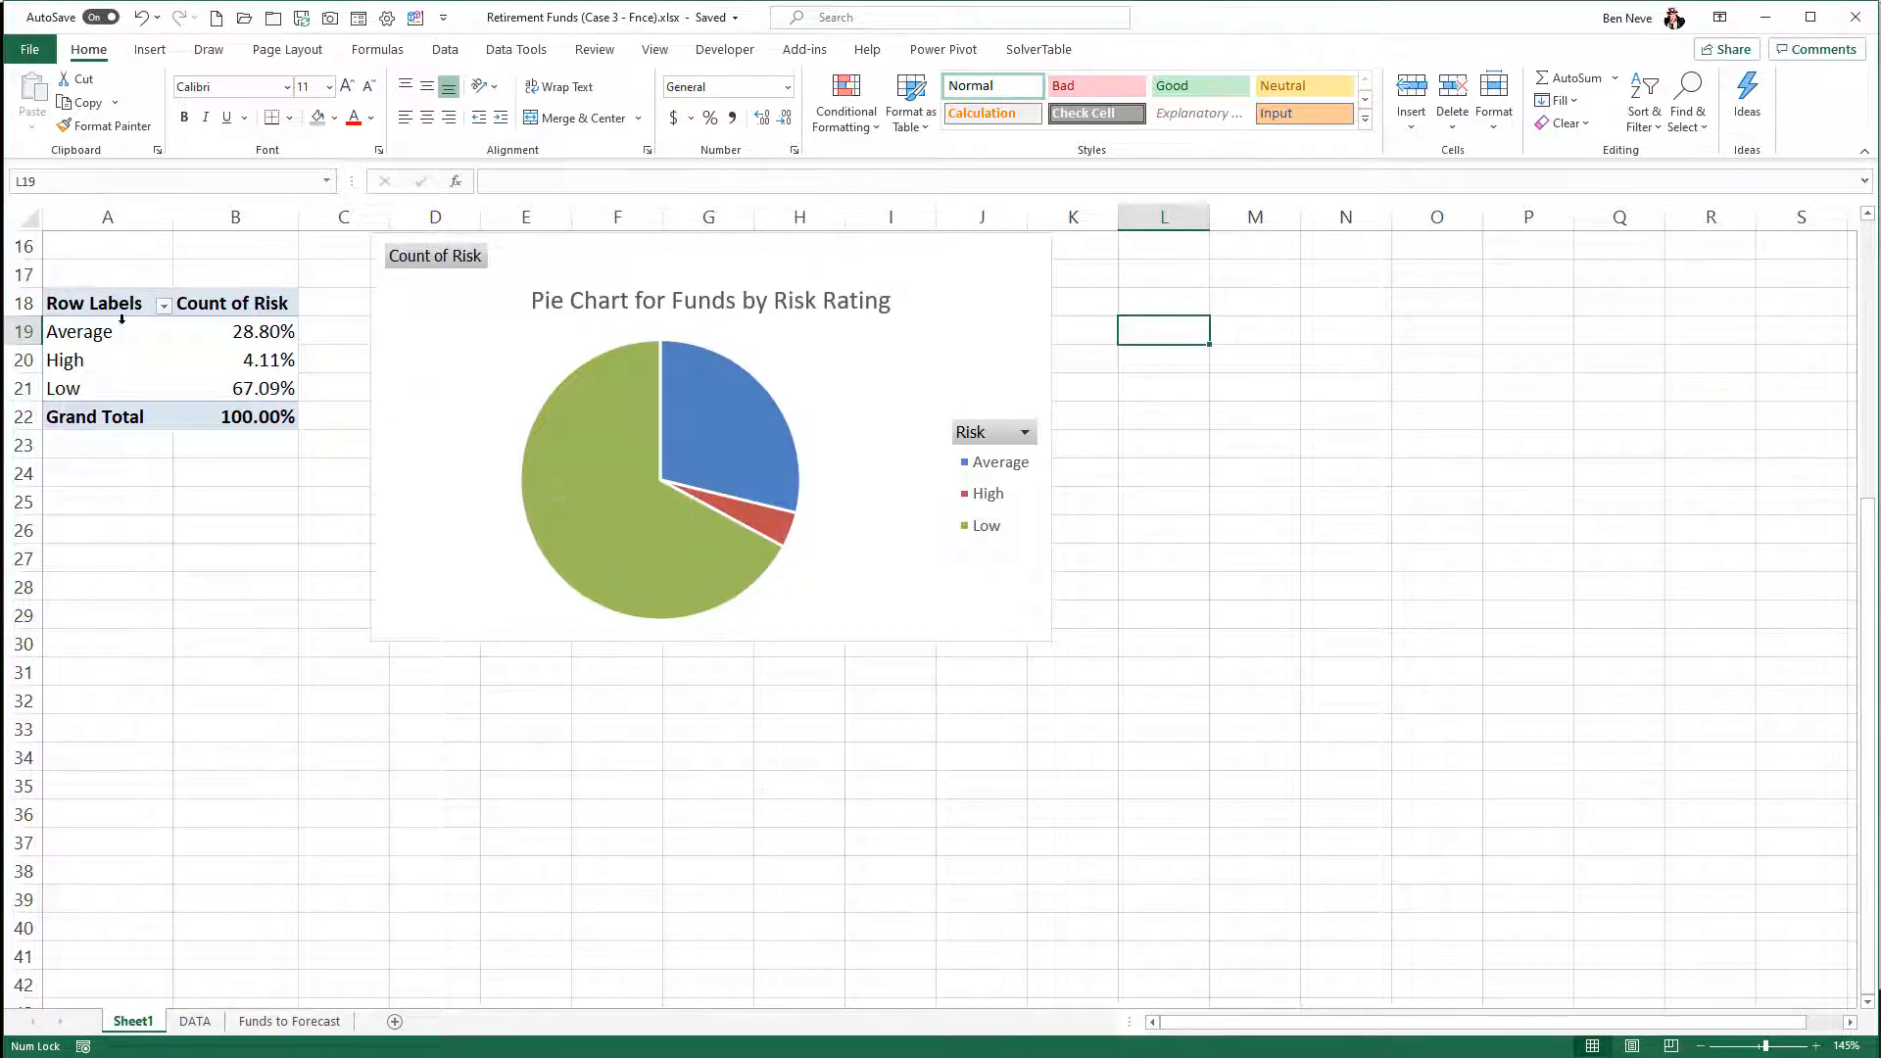
drag(108, 309, 249, 411)
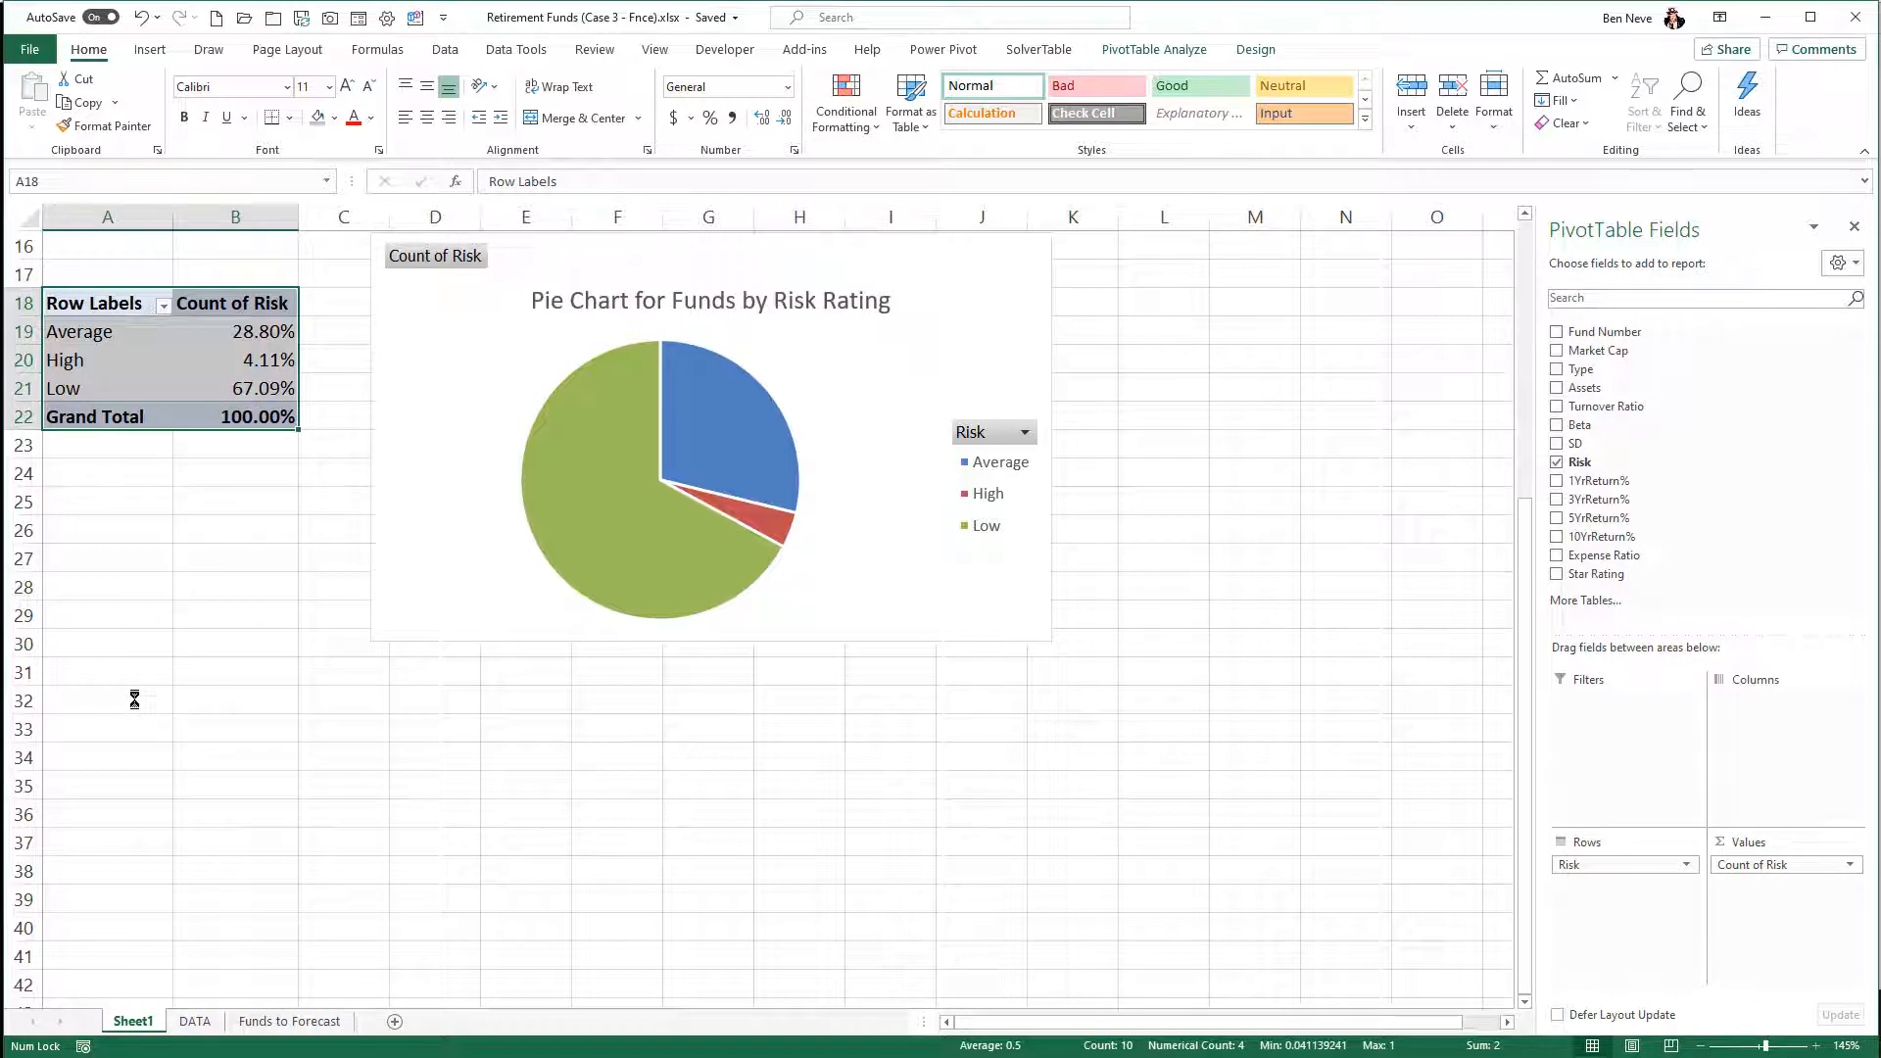
key(ctrl+c)
click(126, 703)
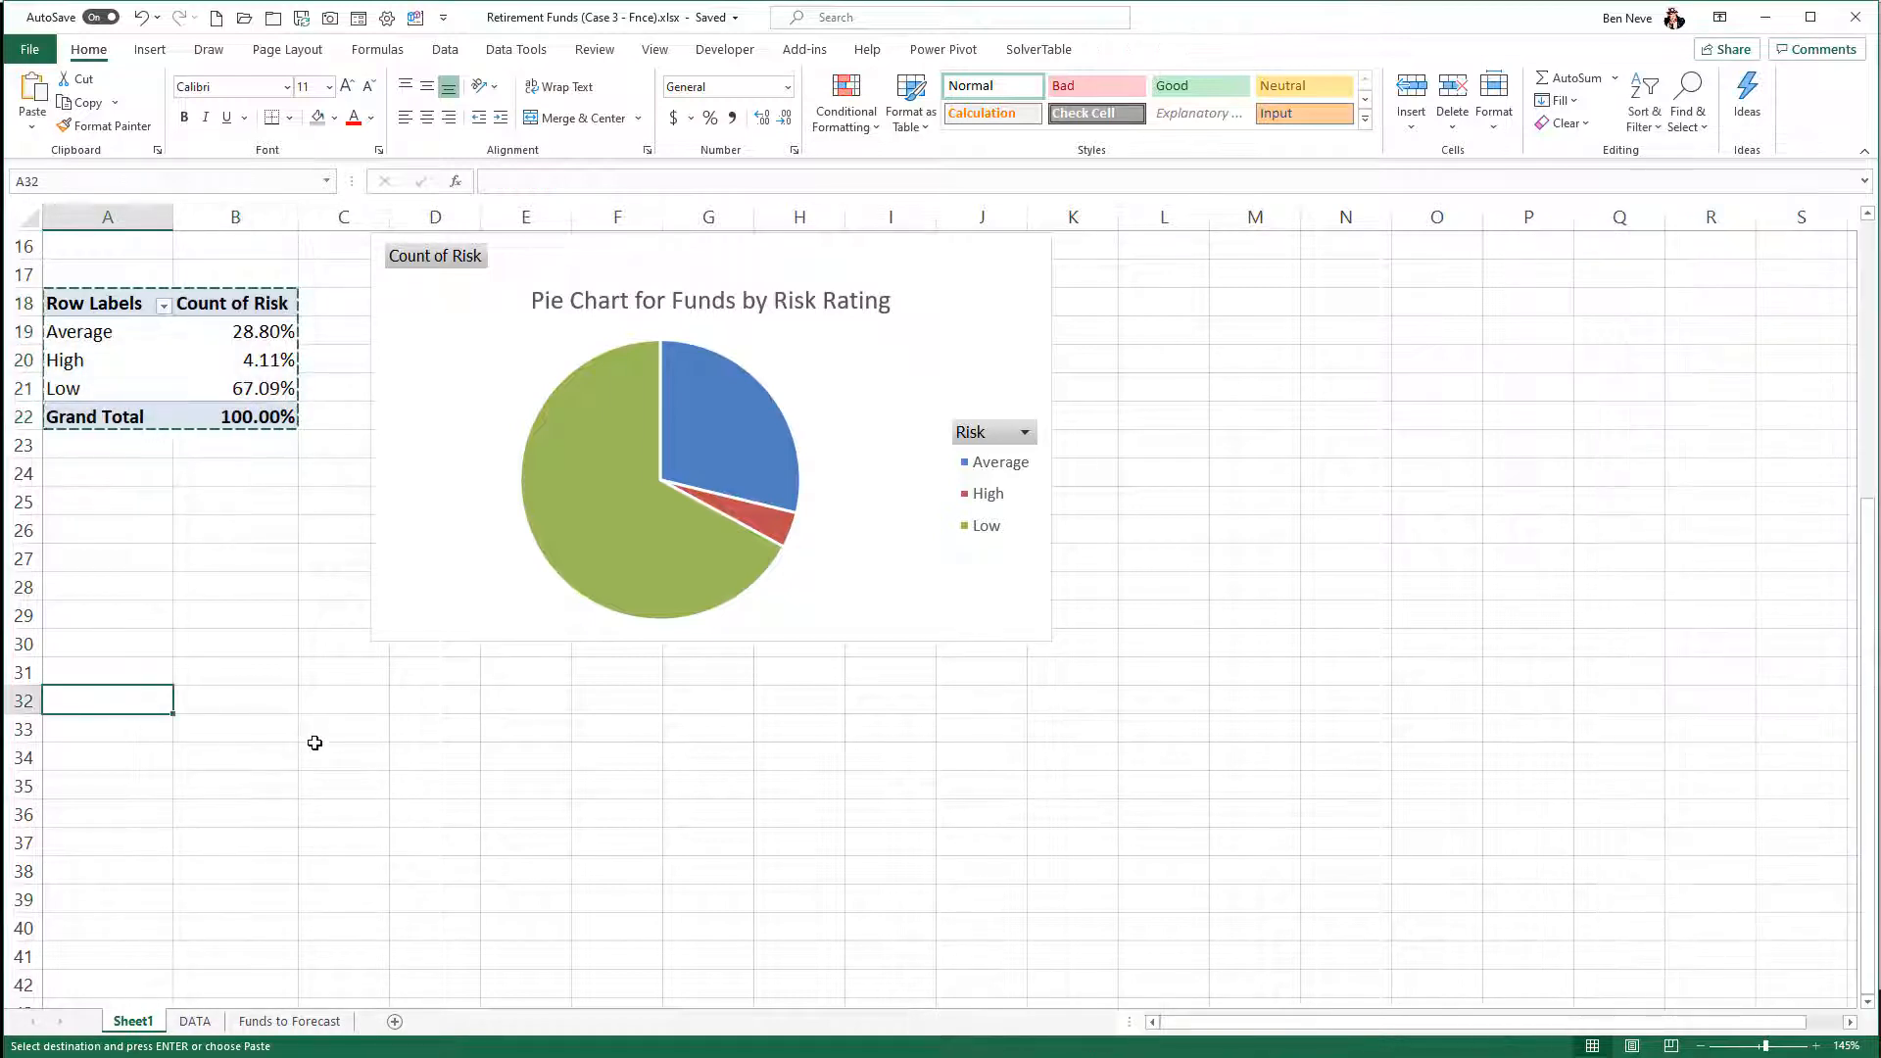
key(ctrl+v)
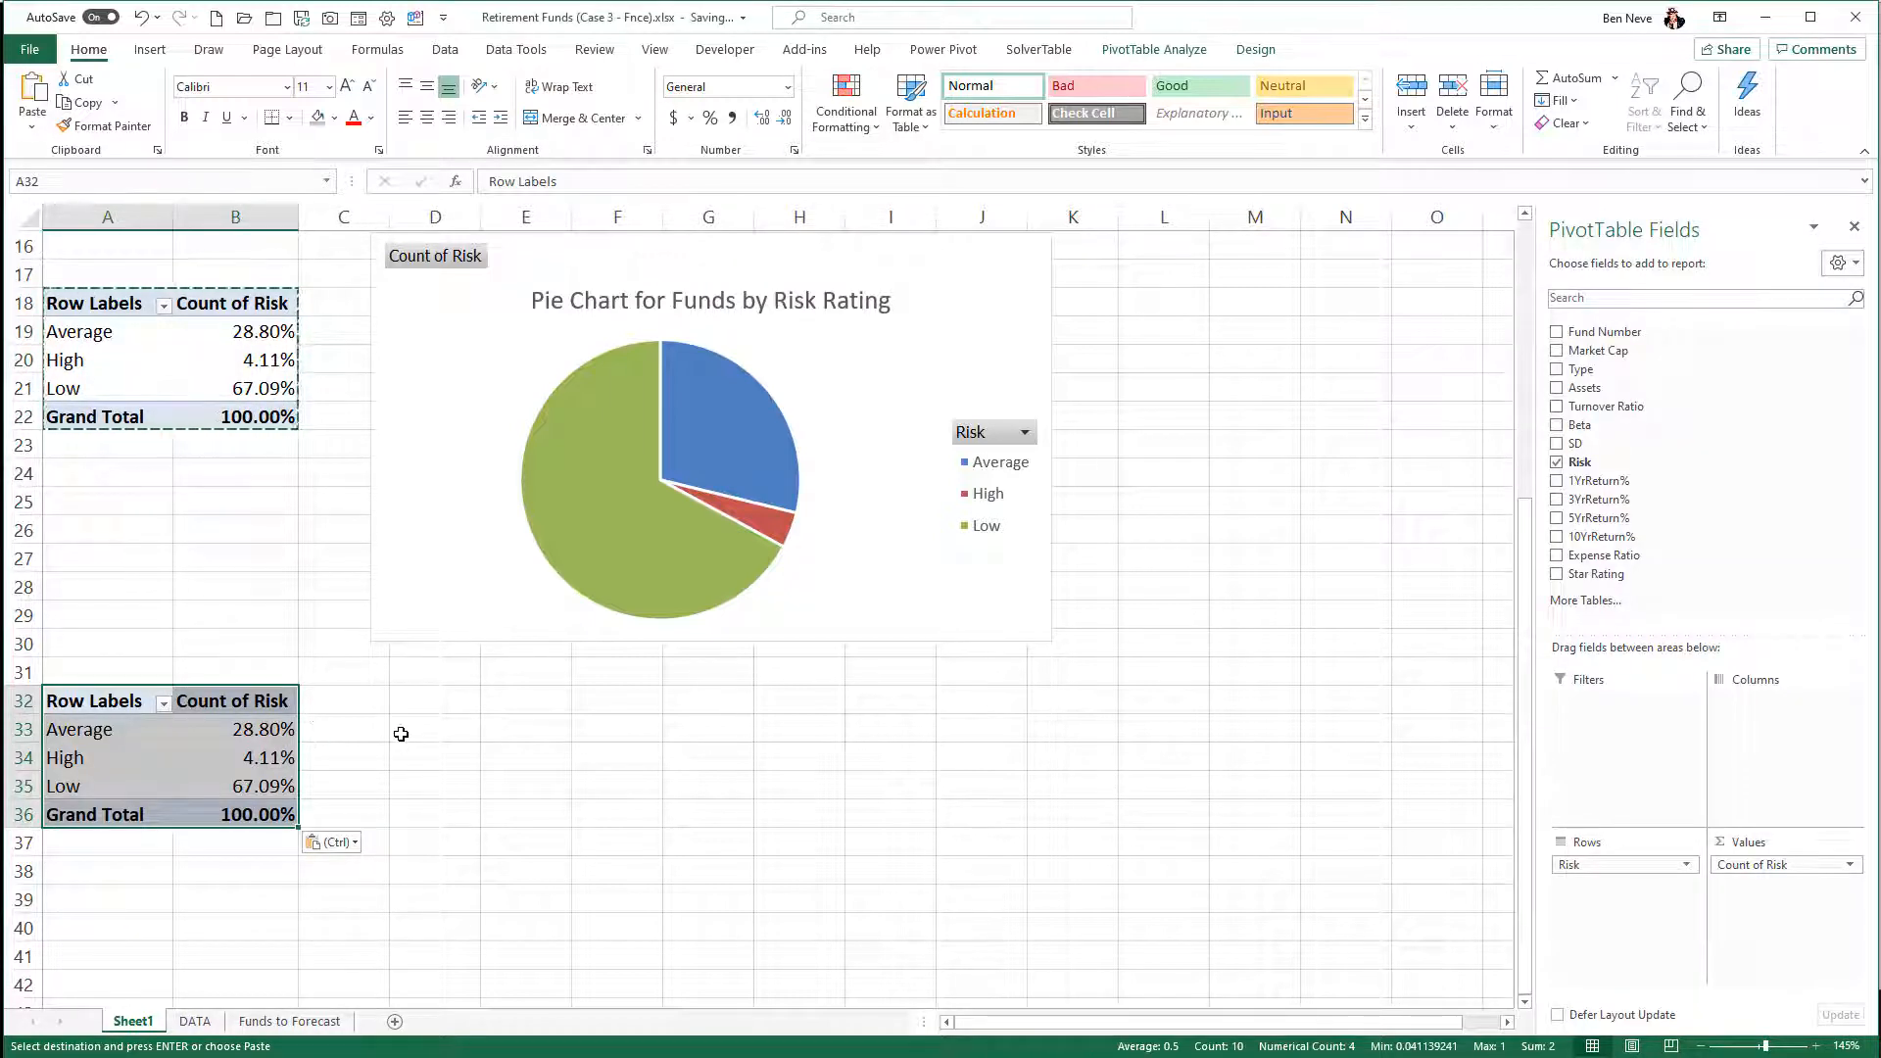
click(399, 737)
click(269, 729)
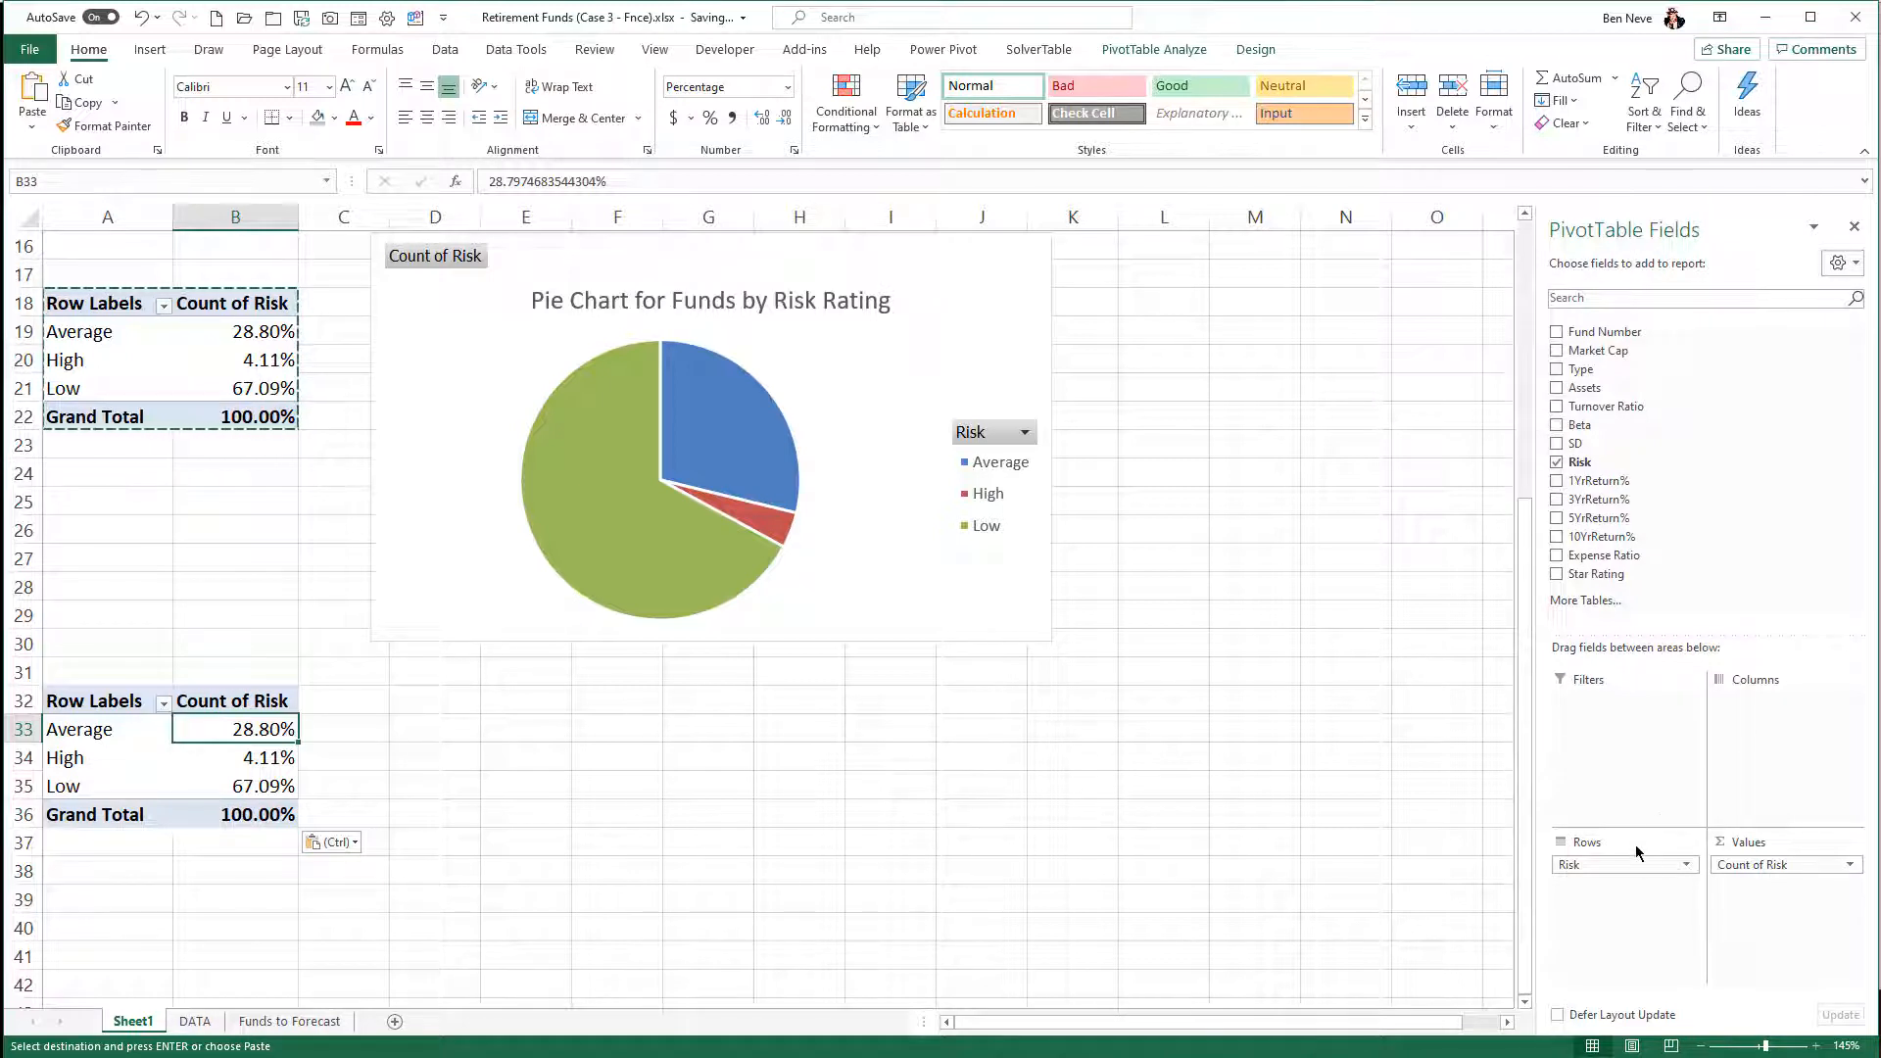
- Replace Risk with Star Rating in the PivotTable at A32, as rows and as two count value columns
drag(1616, 865, 1639, 600)
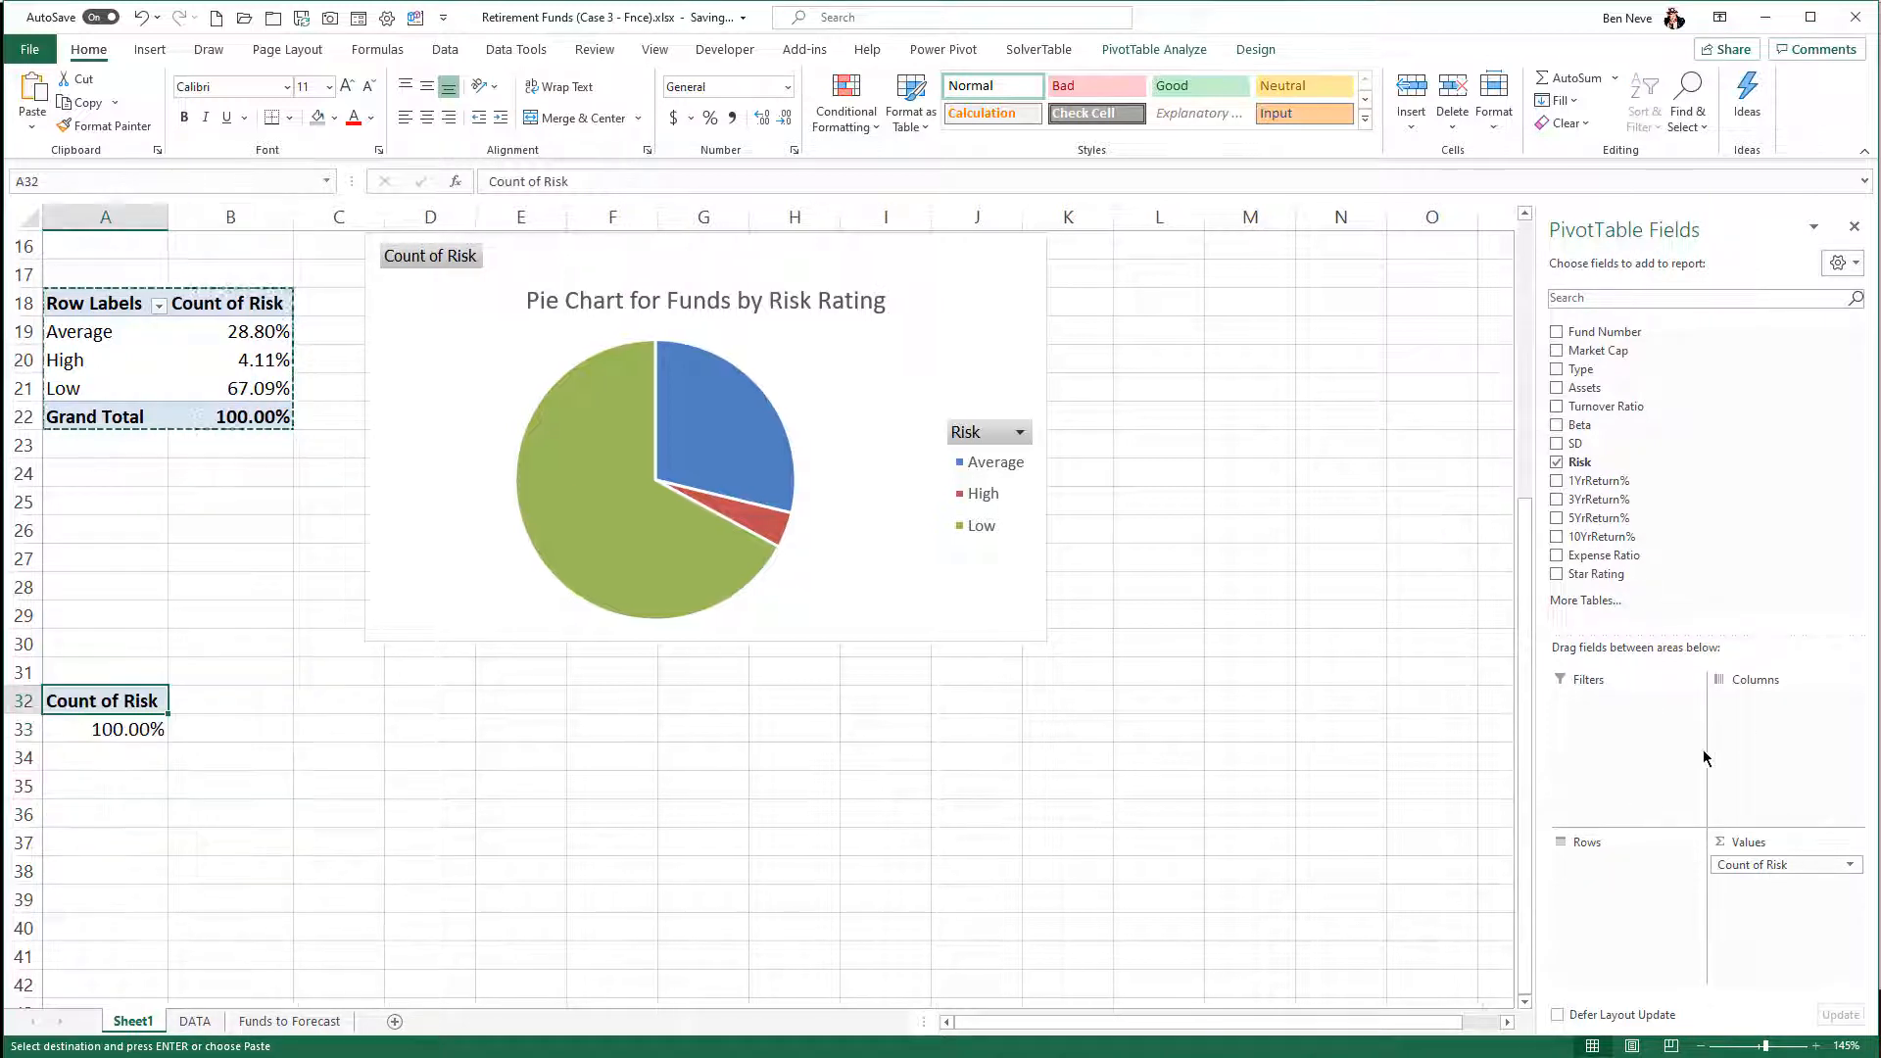
drag(1758, 864, 1739, 575)
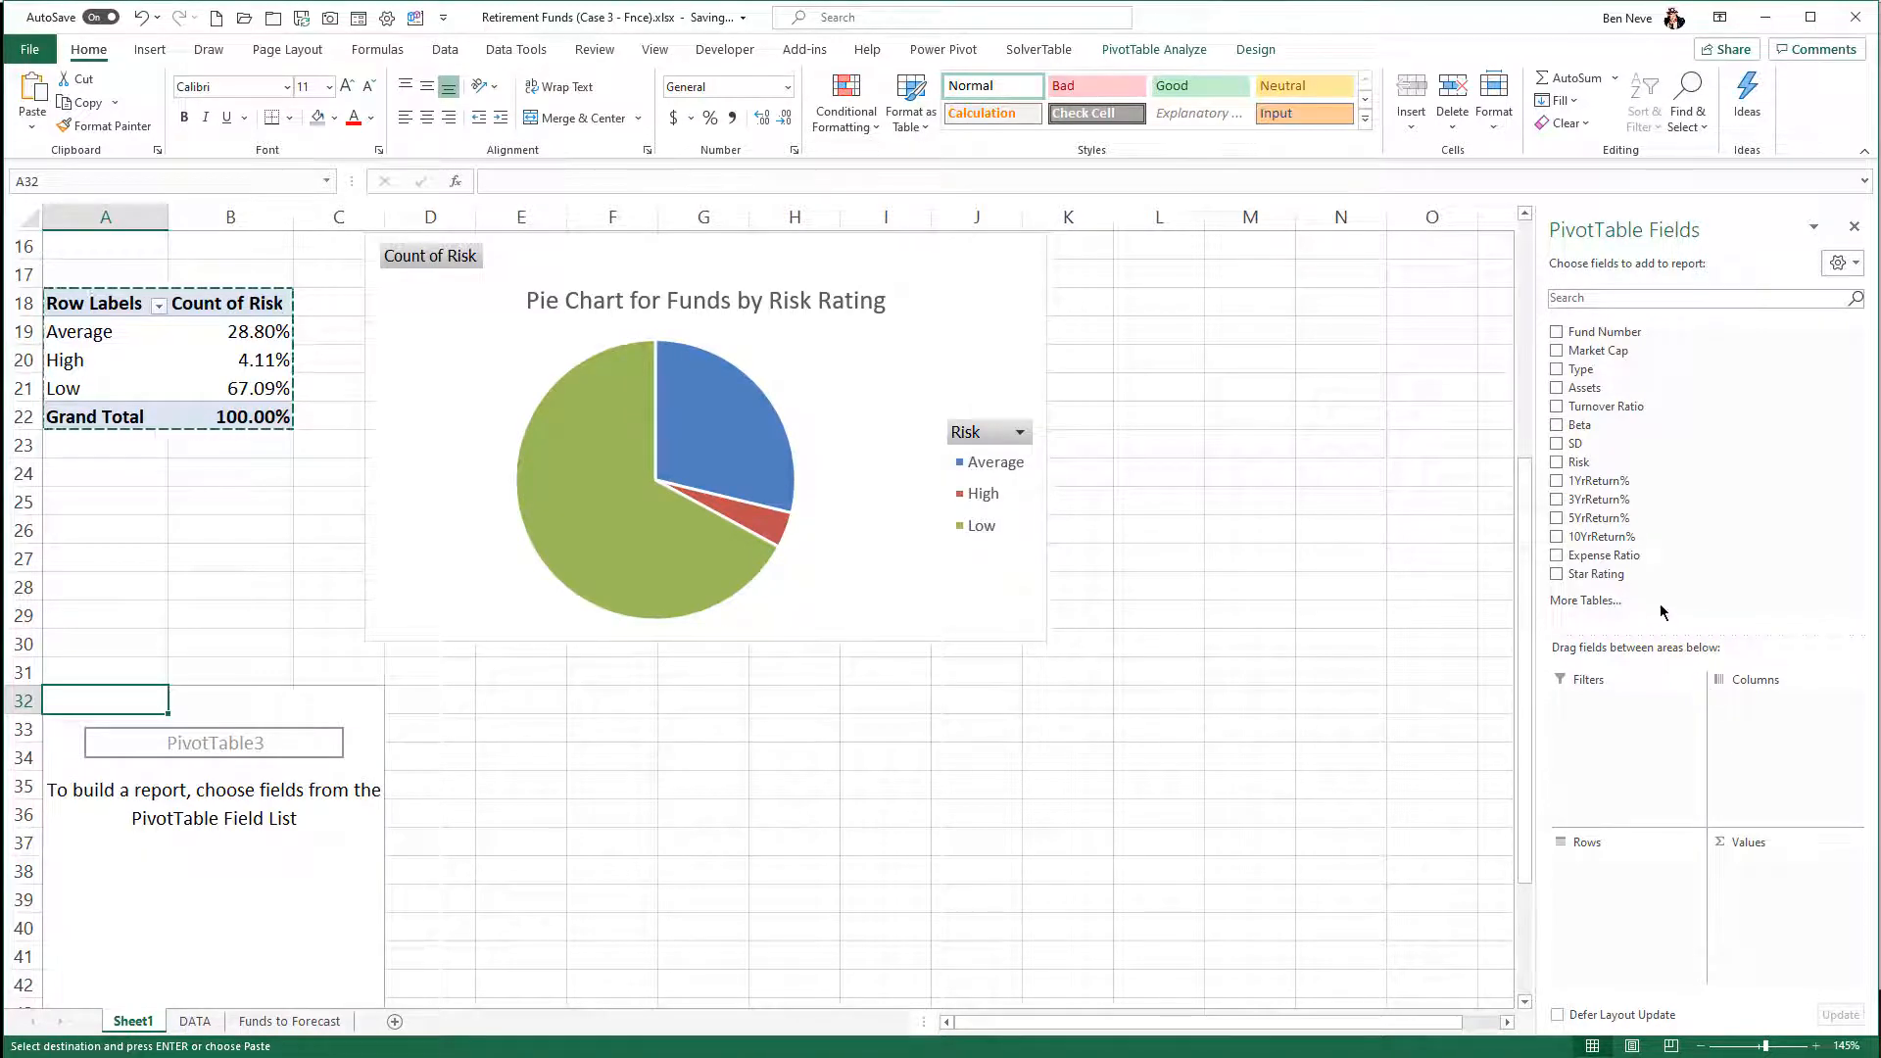
drag(1614, 576, 1643, 873)
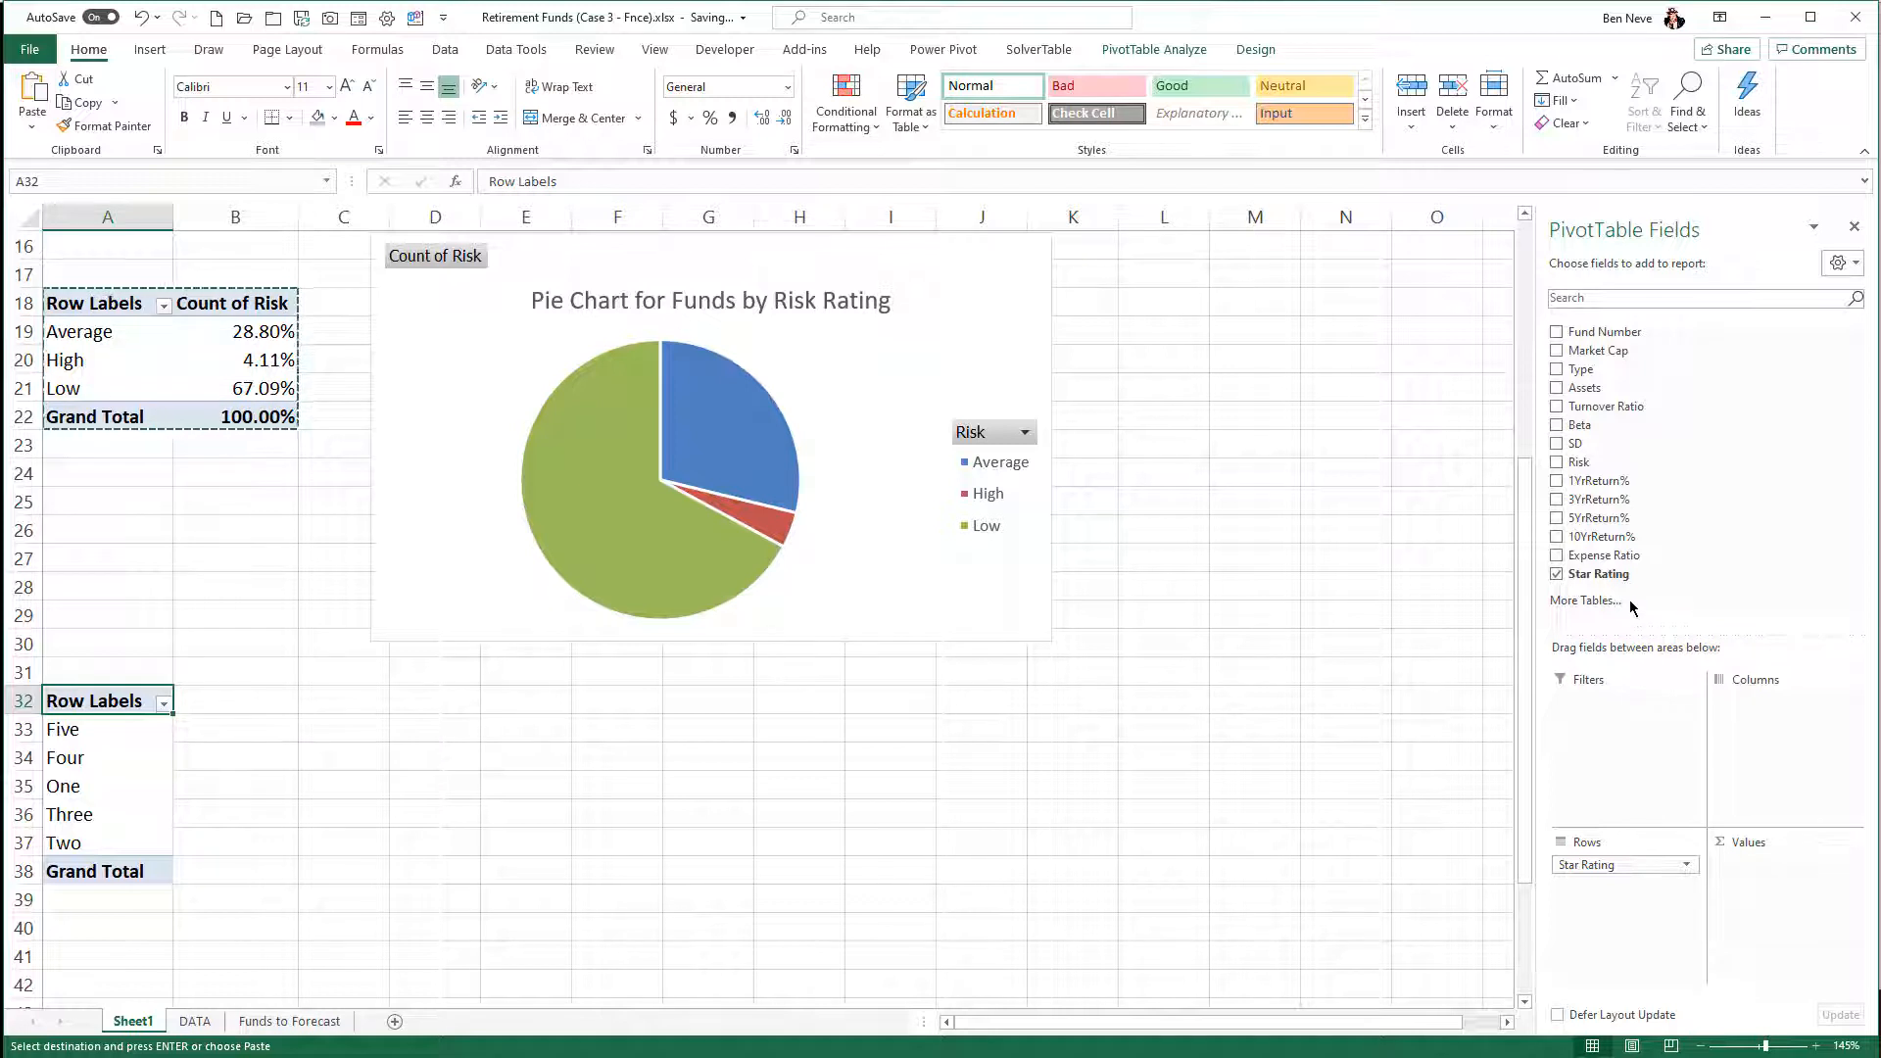
drag(1626, 578, 1796, 906)
drag(1646, 585, 1795, 919)
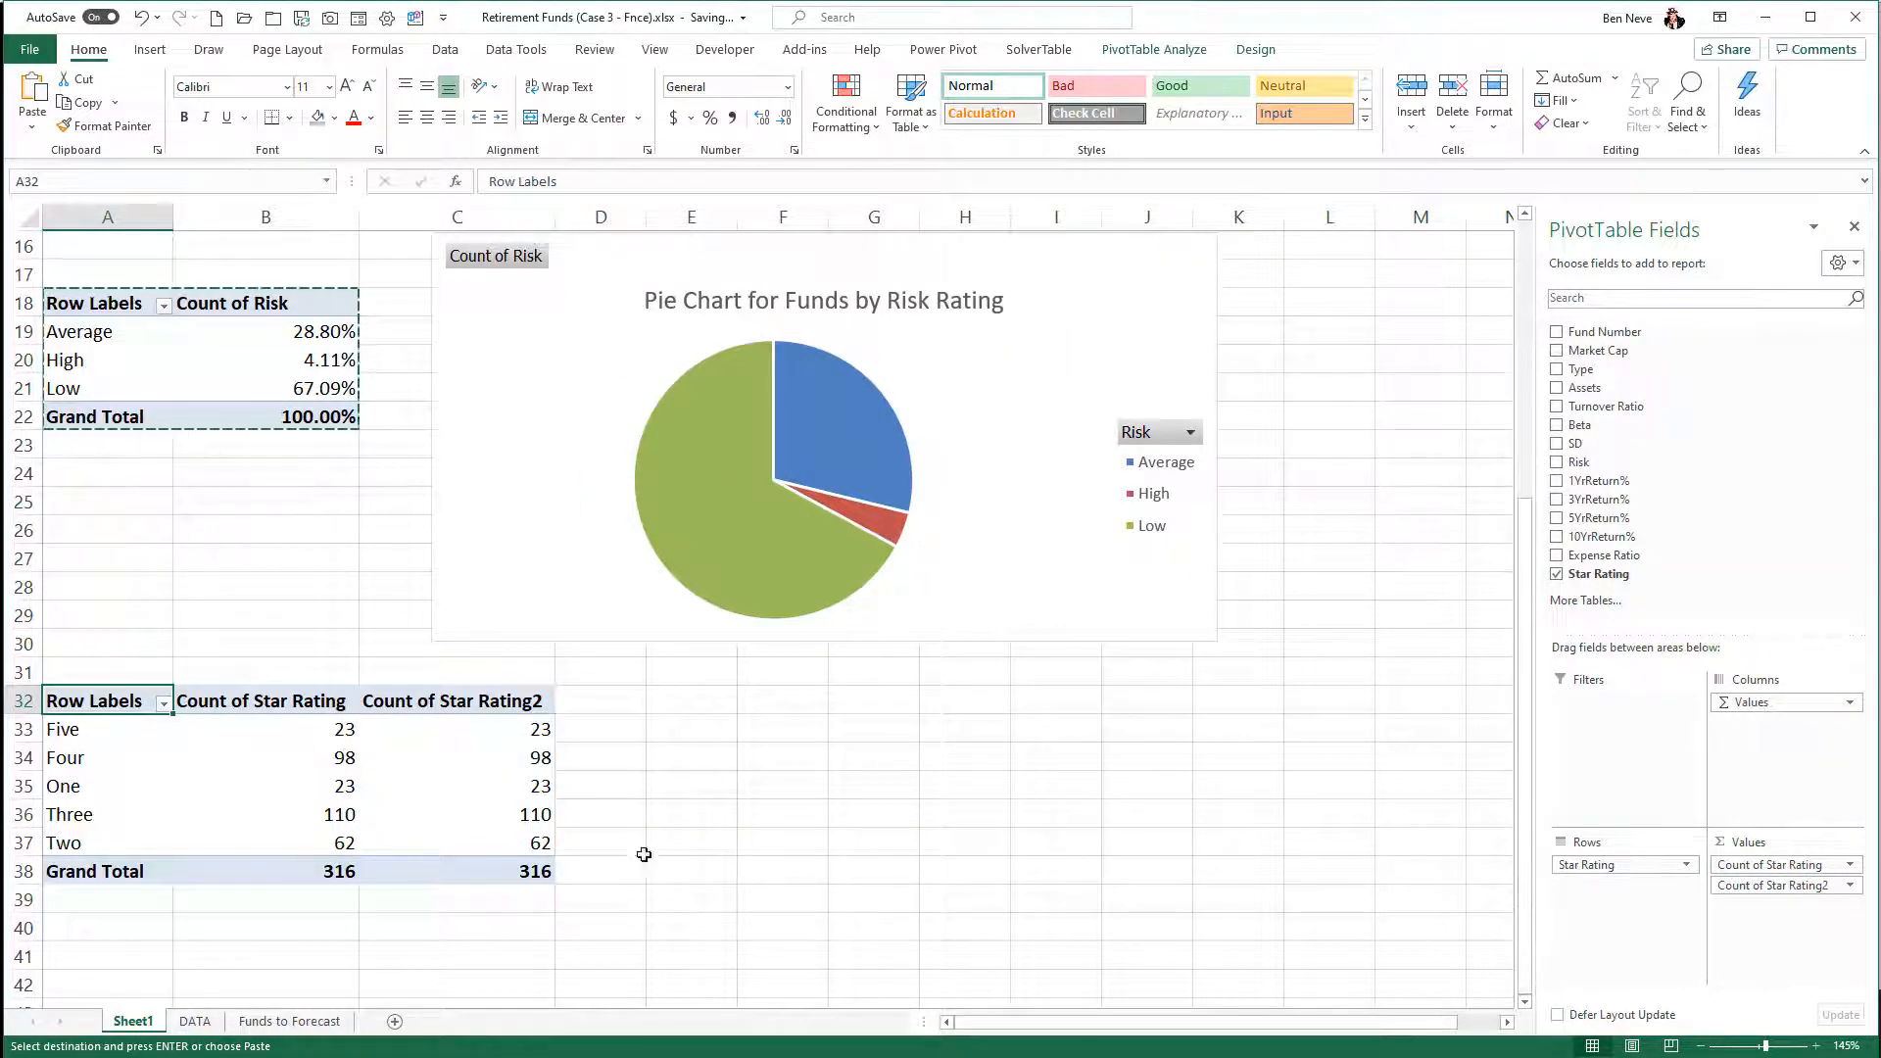
- Show the Count of Star Rating2 values as % Running Total In with Star Rating as the base field
right_click(511, 767)
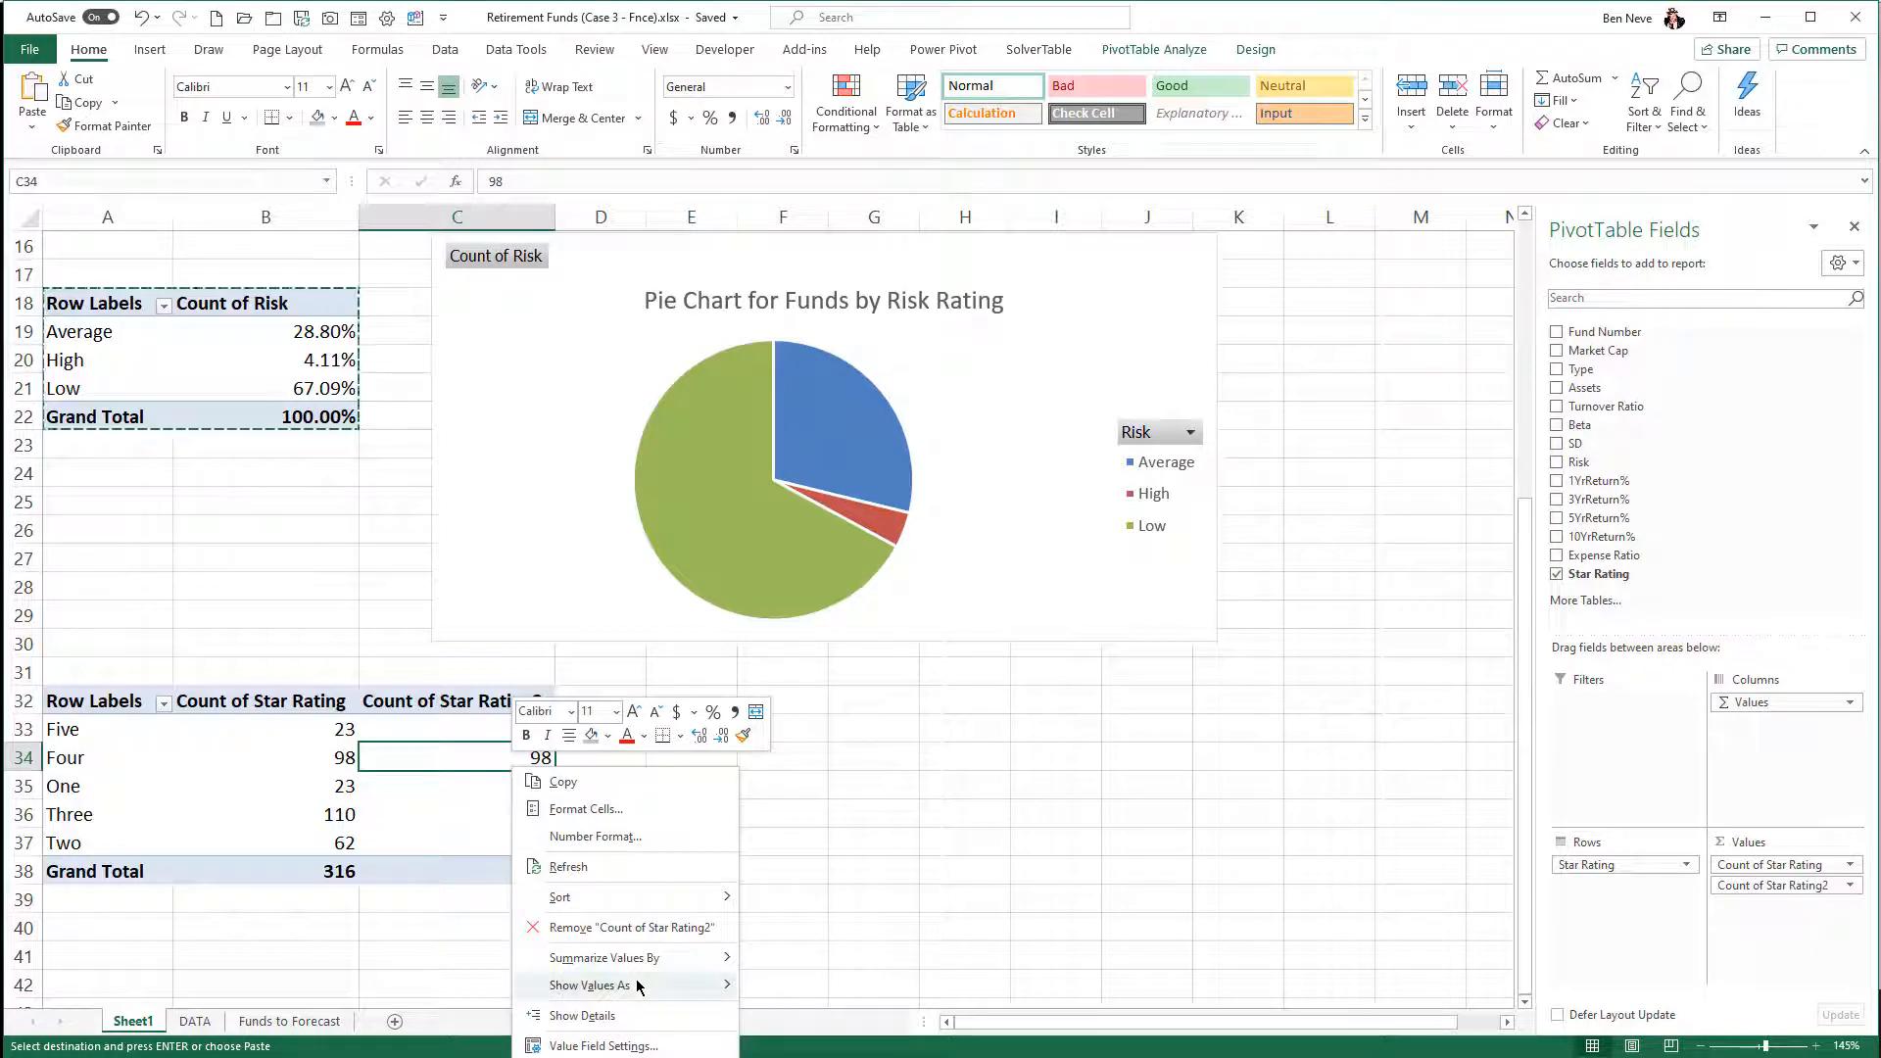
mouse_move(637, 987)
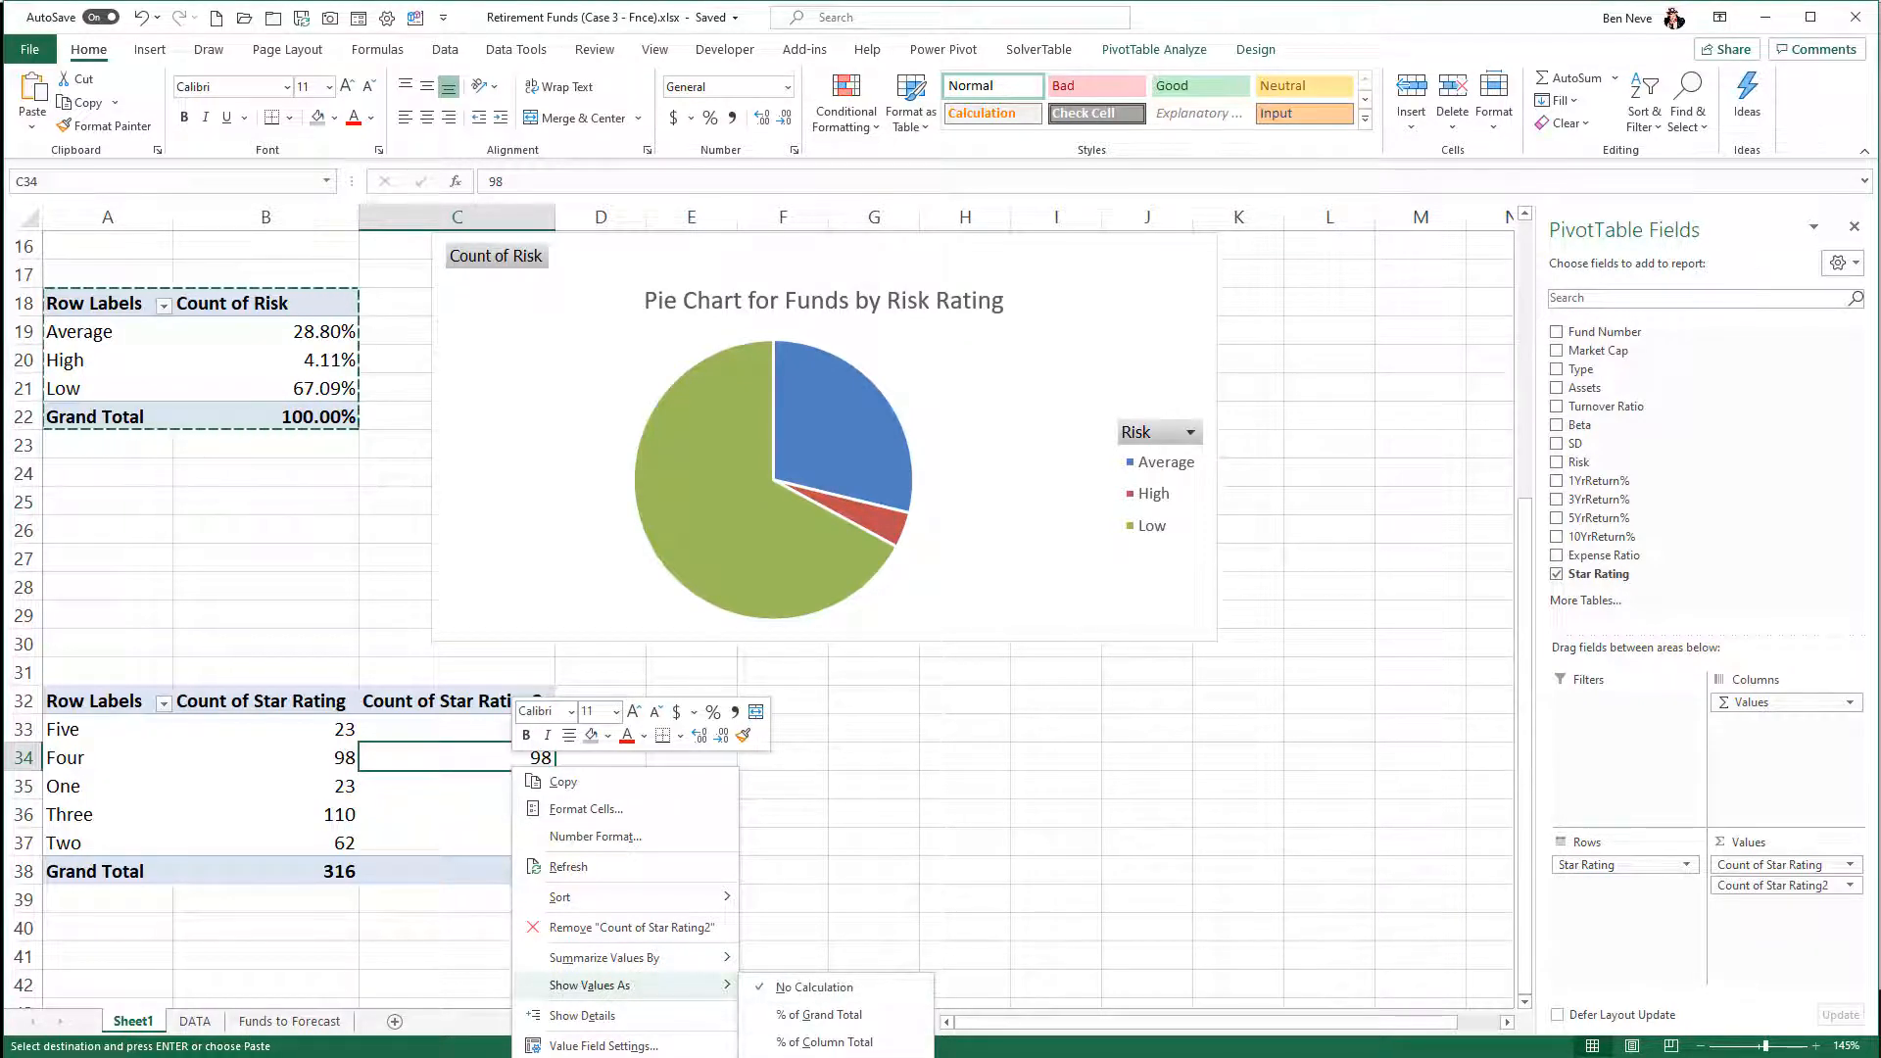
click(828, 1057)
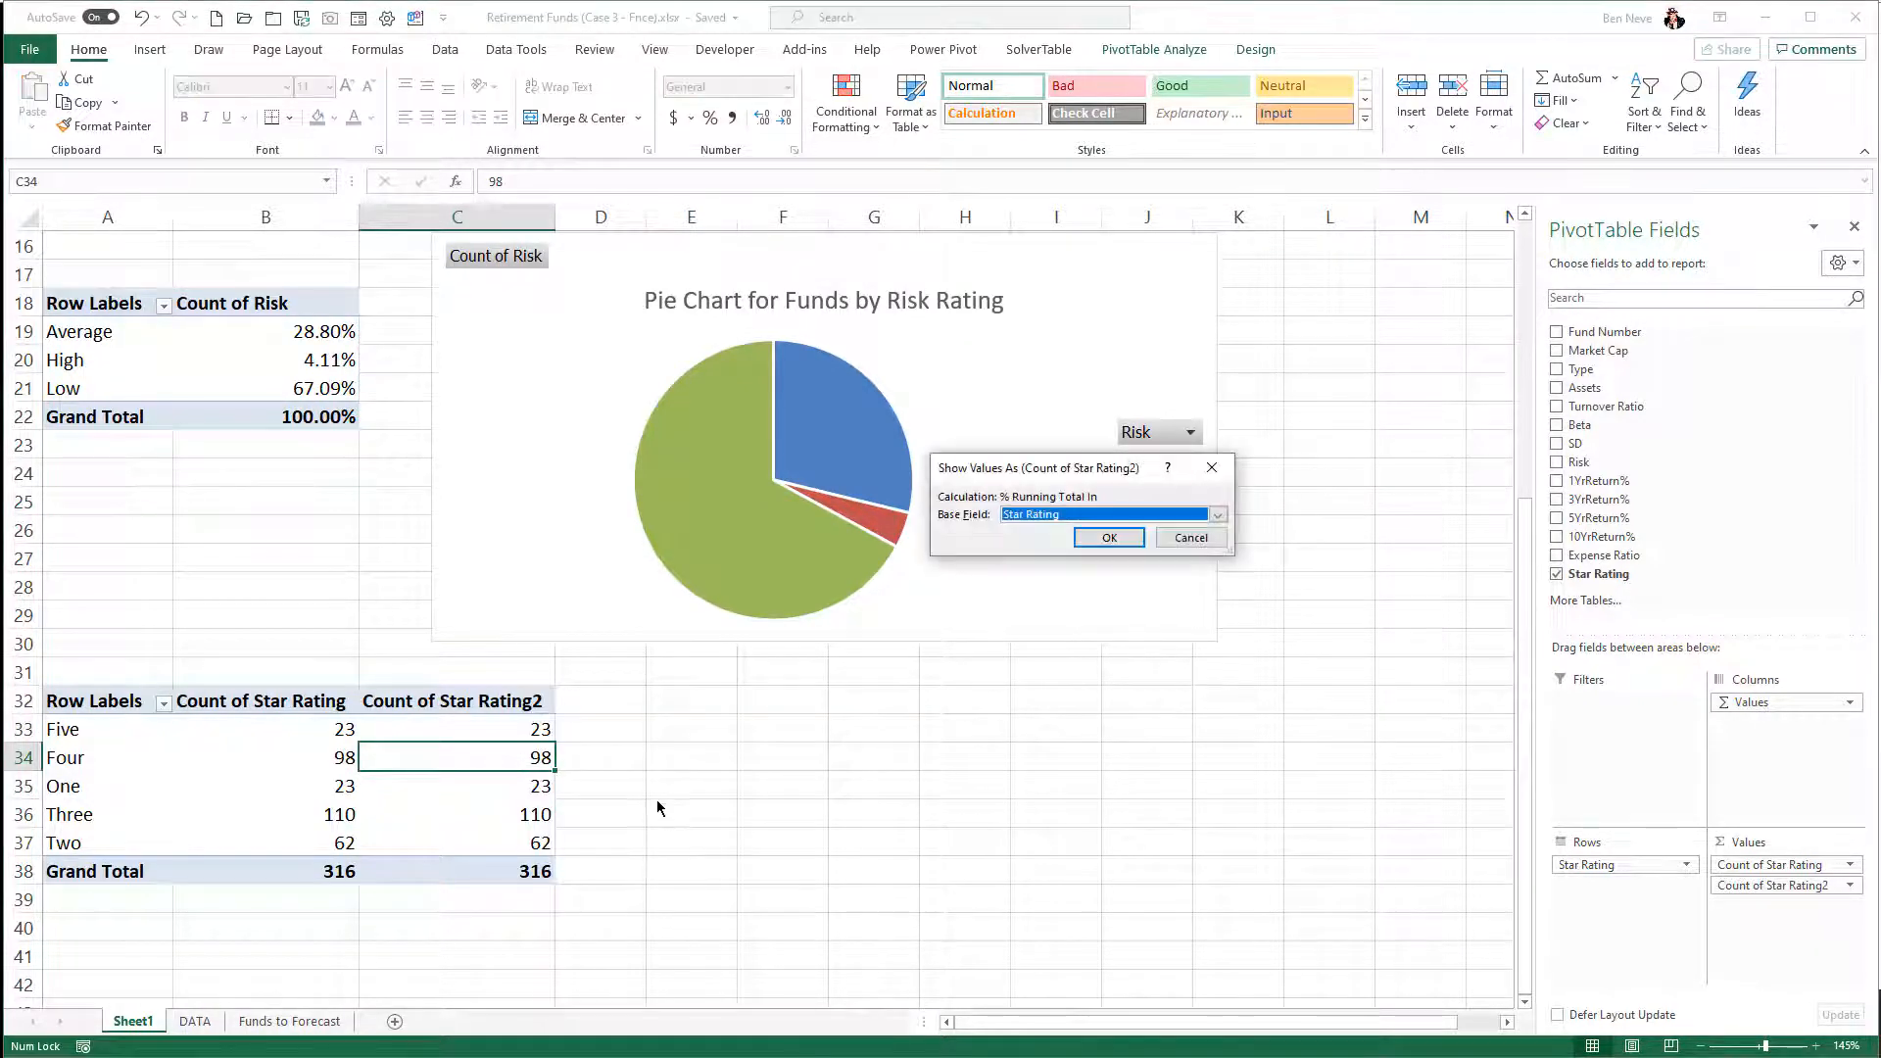
click(1109, 537)
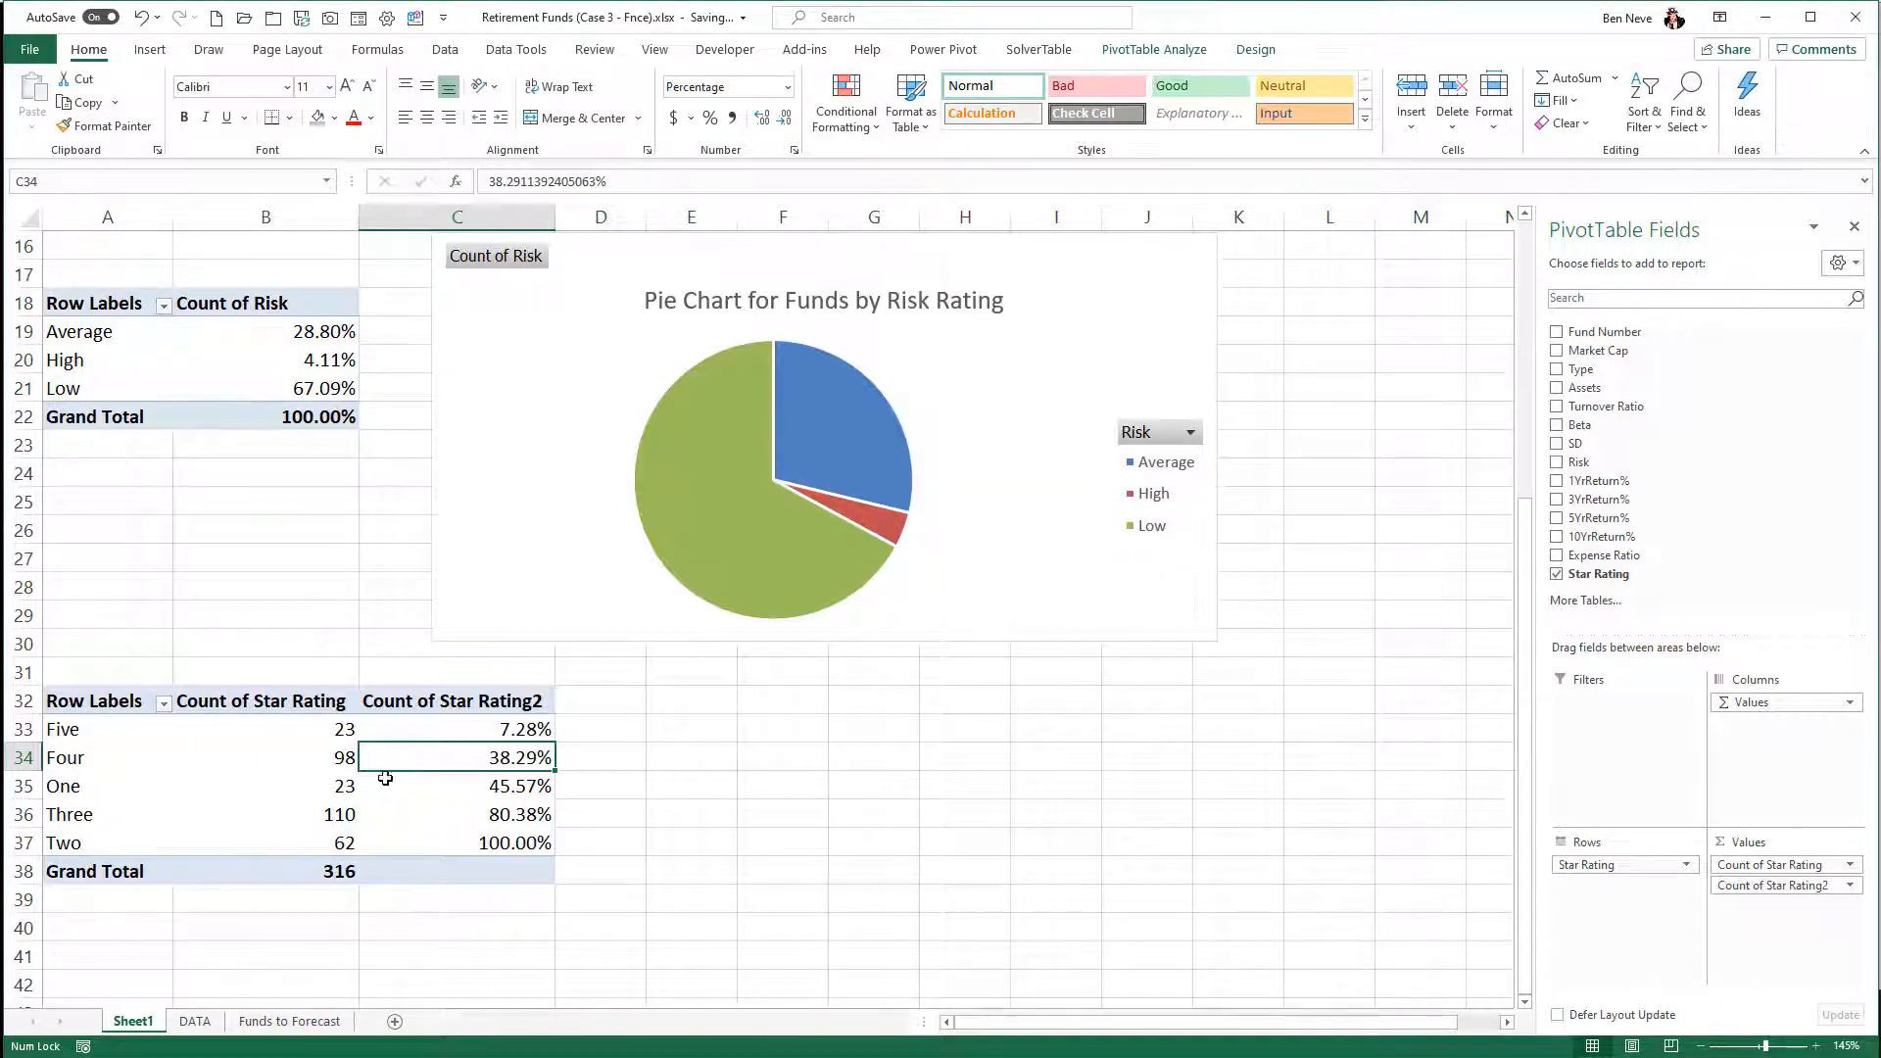
- Insert a combo PivotChart for Star Rating with Count of Star Rating as clustered columns and Count of Star Rating2 as a line on the secondary axis
click(1136, 53)
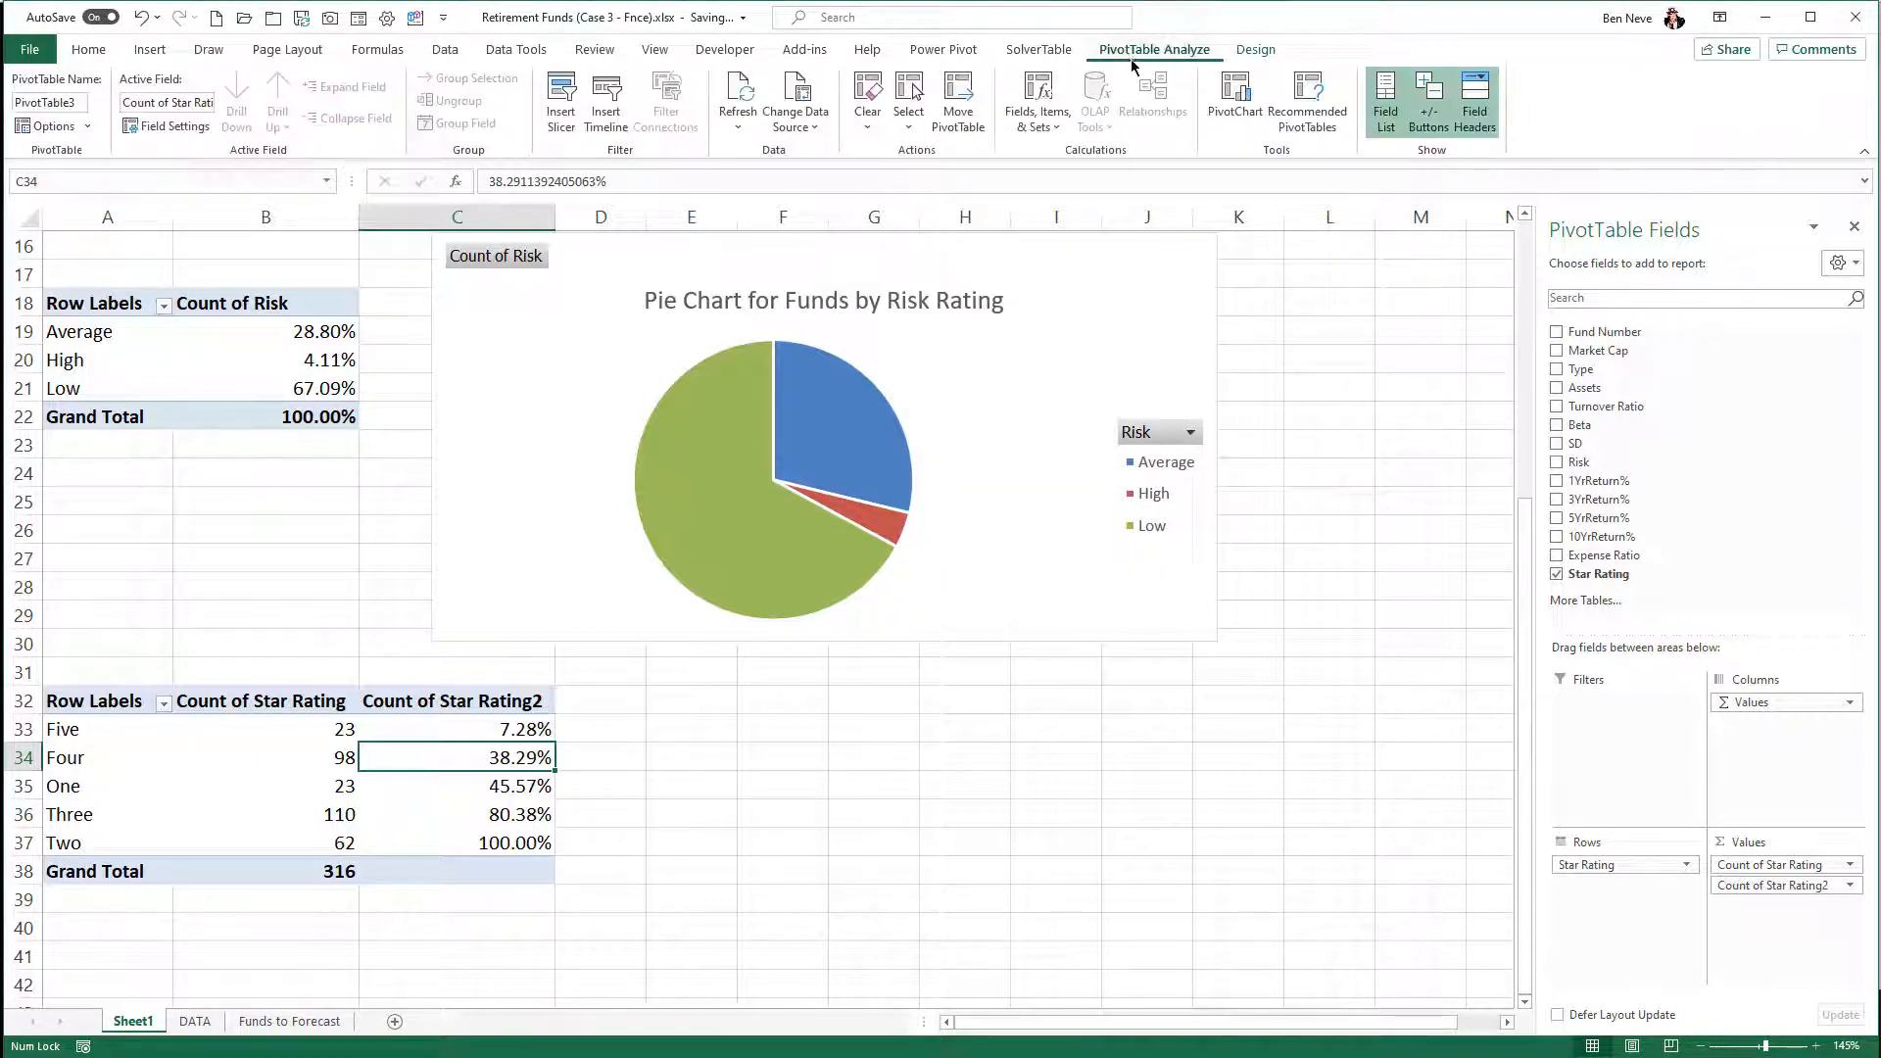
click(1237, 98)
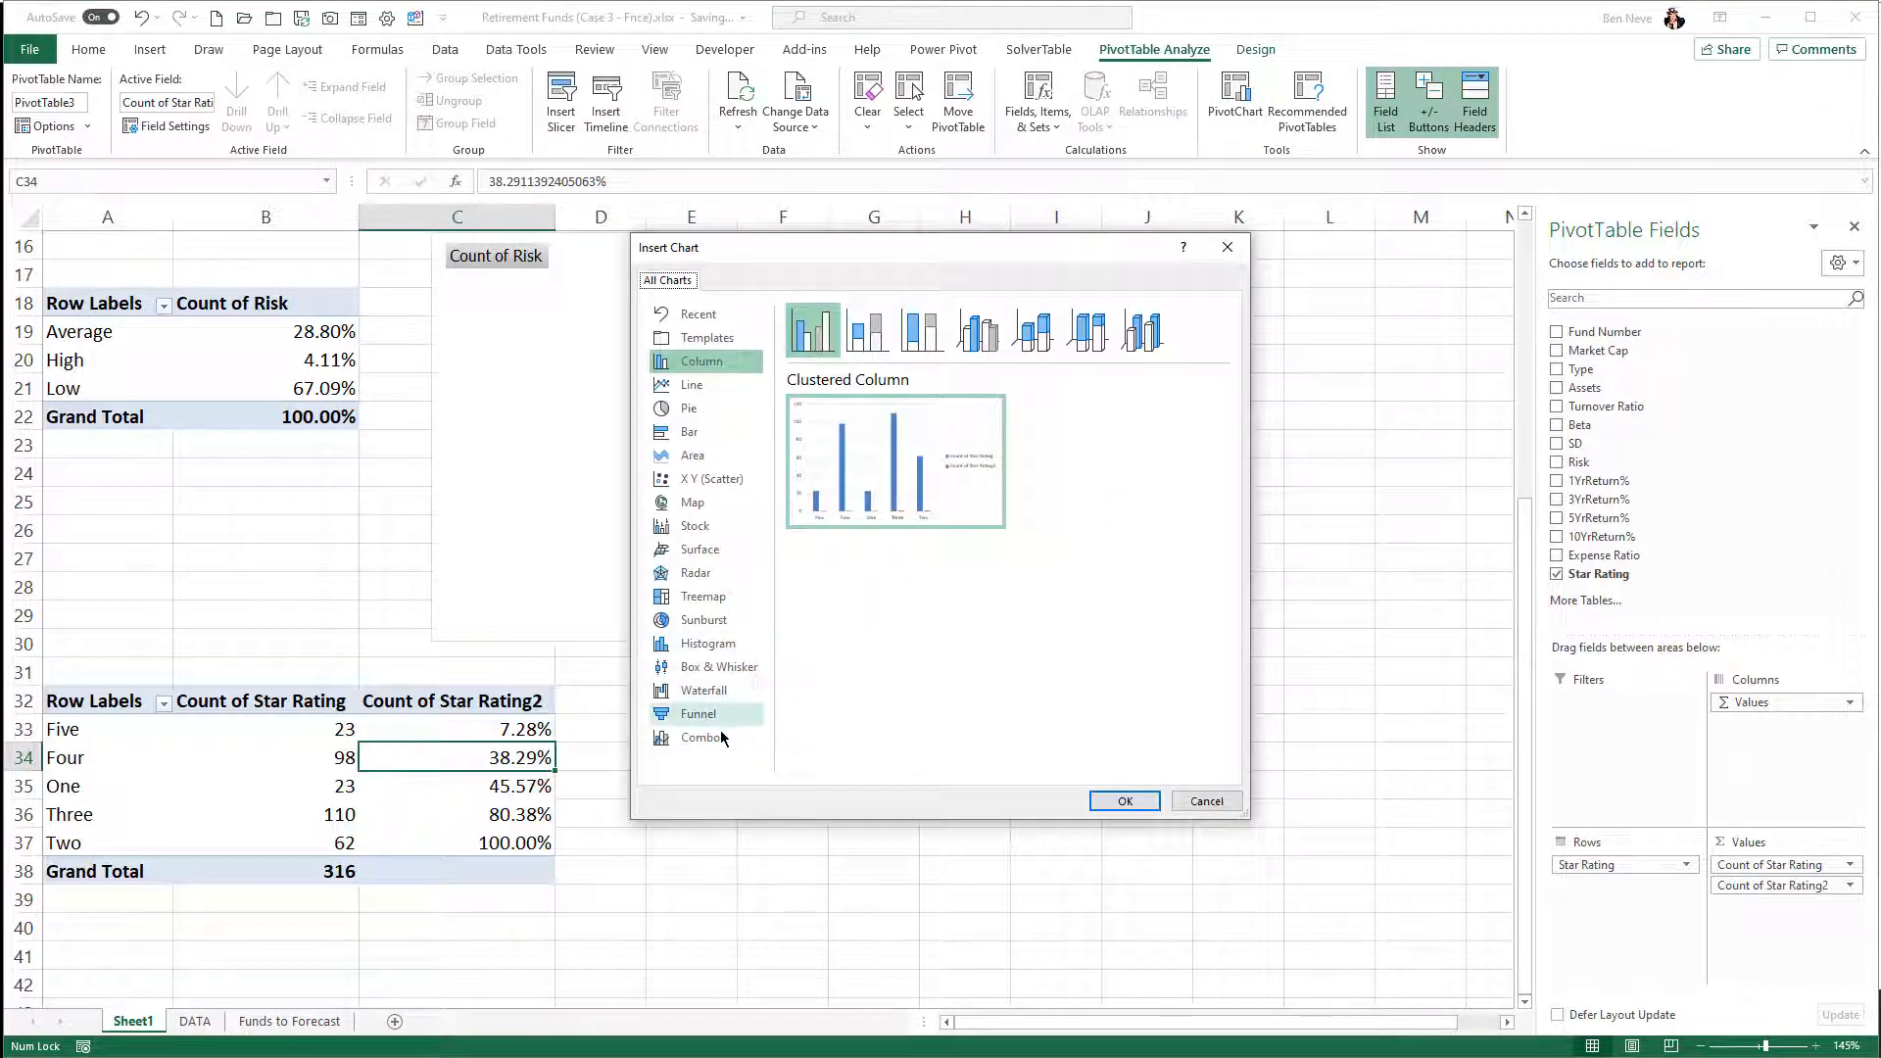
click(720, 741)
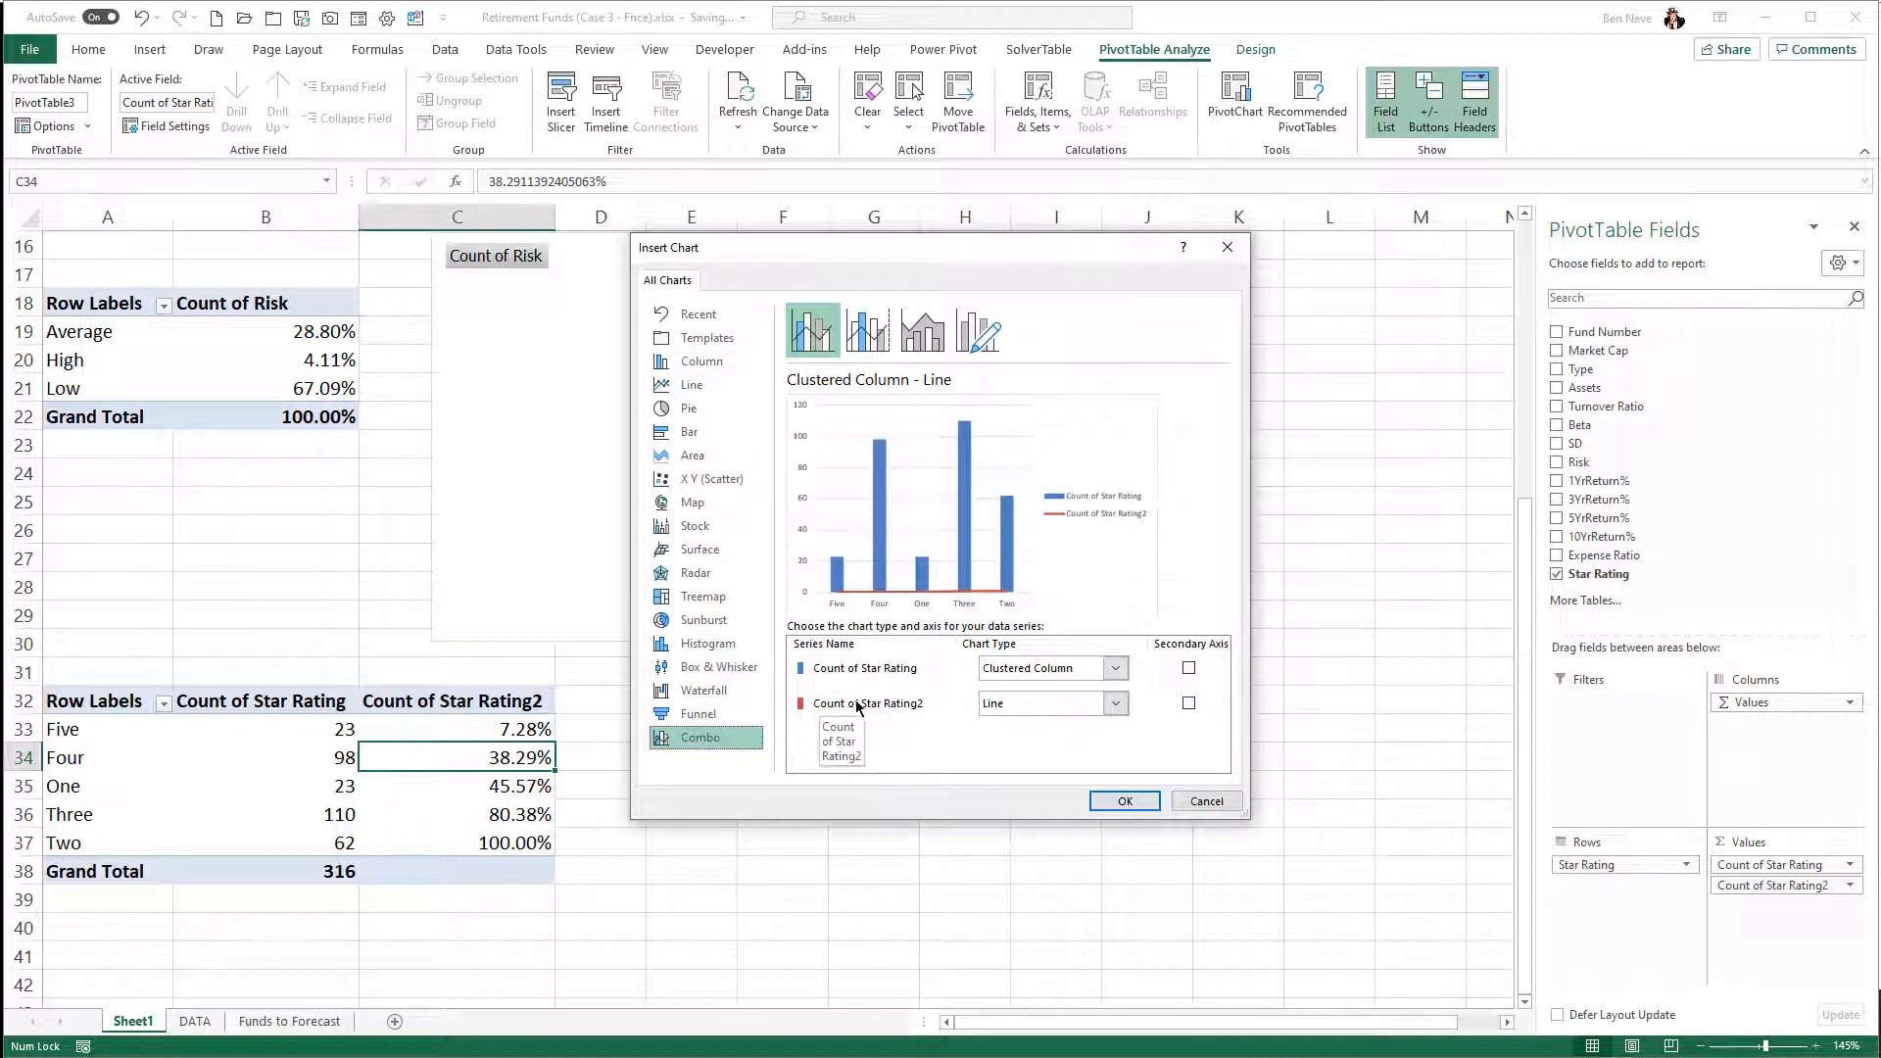
click(1188, 704)
click(1124, 801)
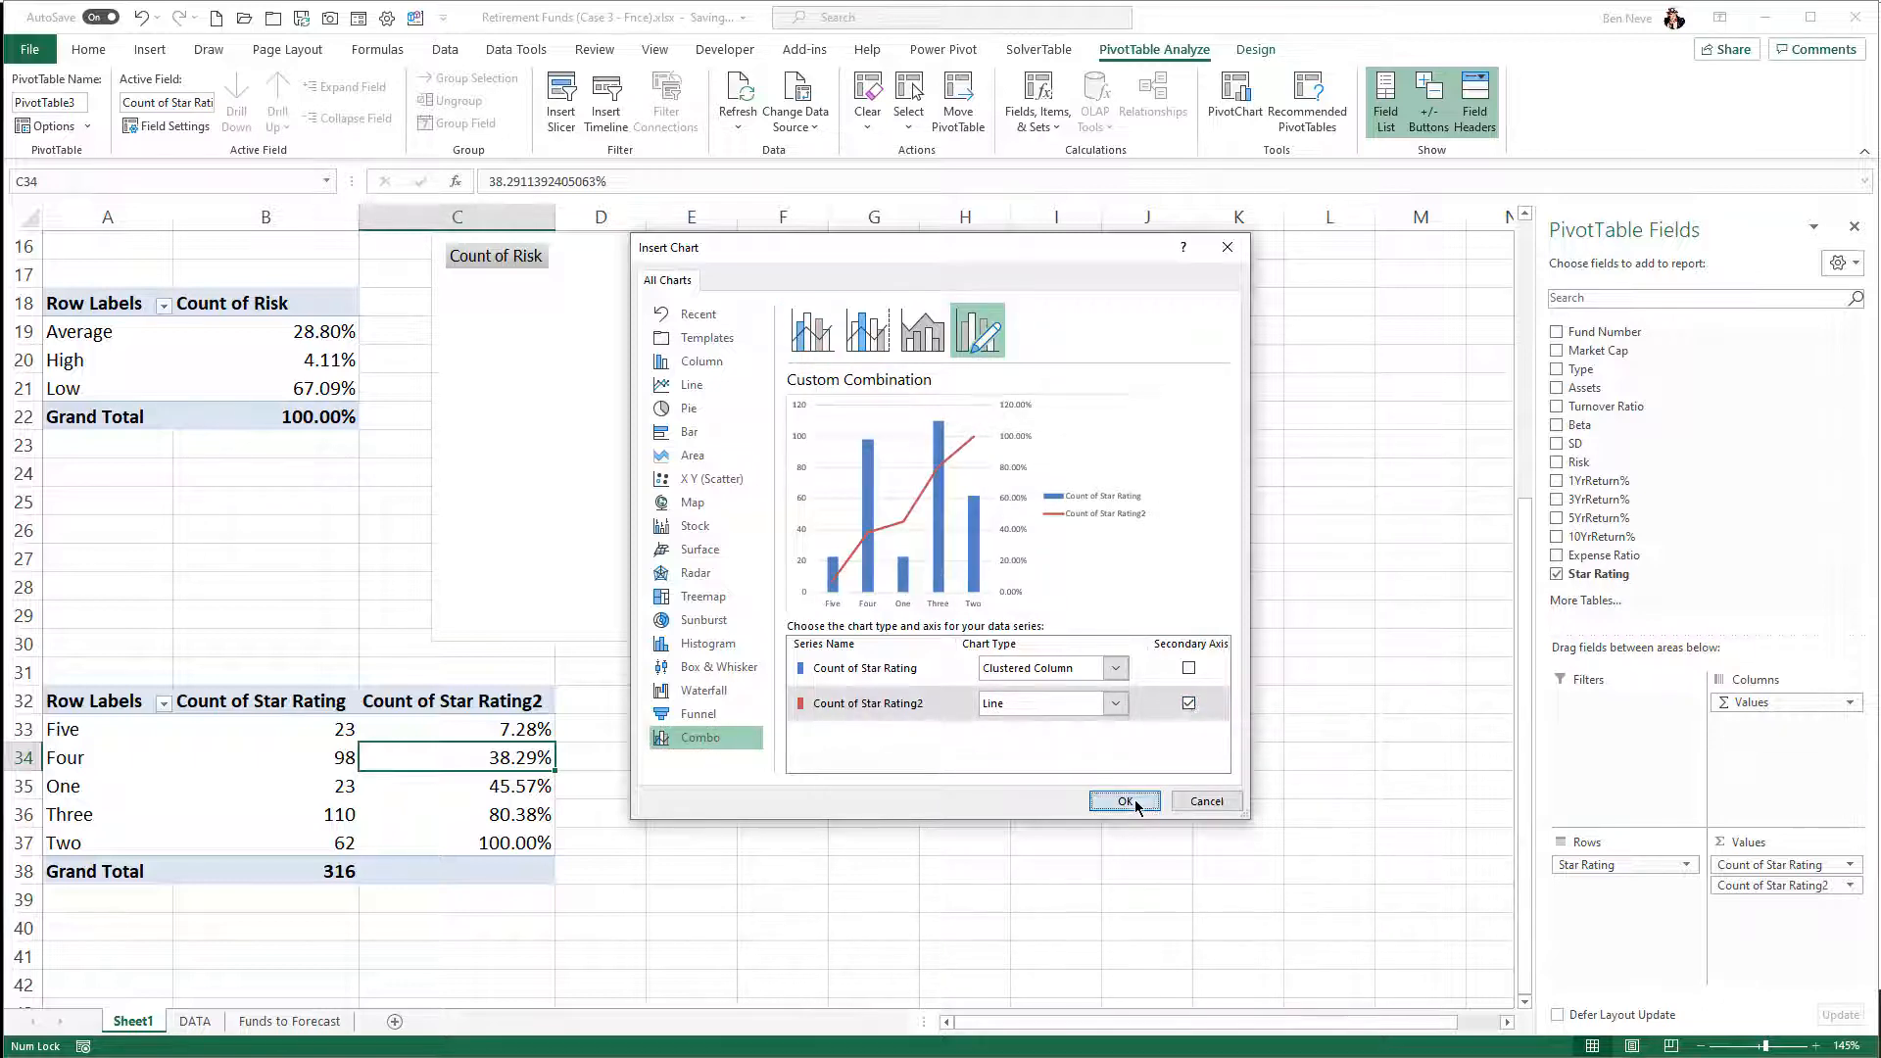
- Place the combo chart beside the Star Rating PivotTable at A32, with its upper edge near row 32
drag(950, 462, 1126, 720)
scroll(1125, 720, down, 1)
scroll(1125, 720, down, 1)
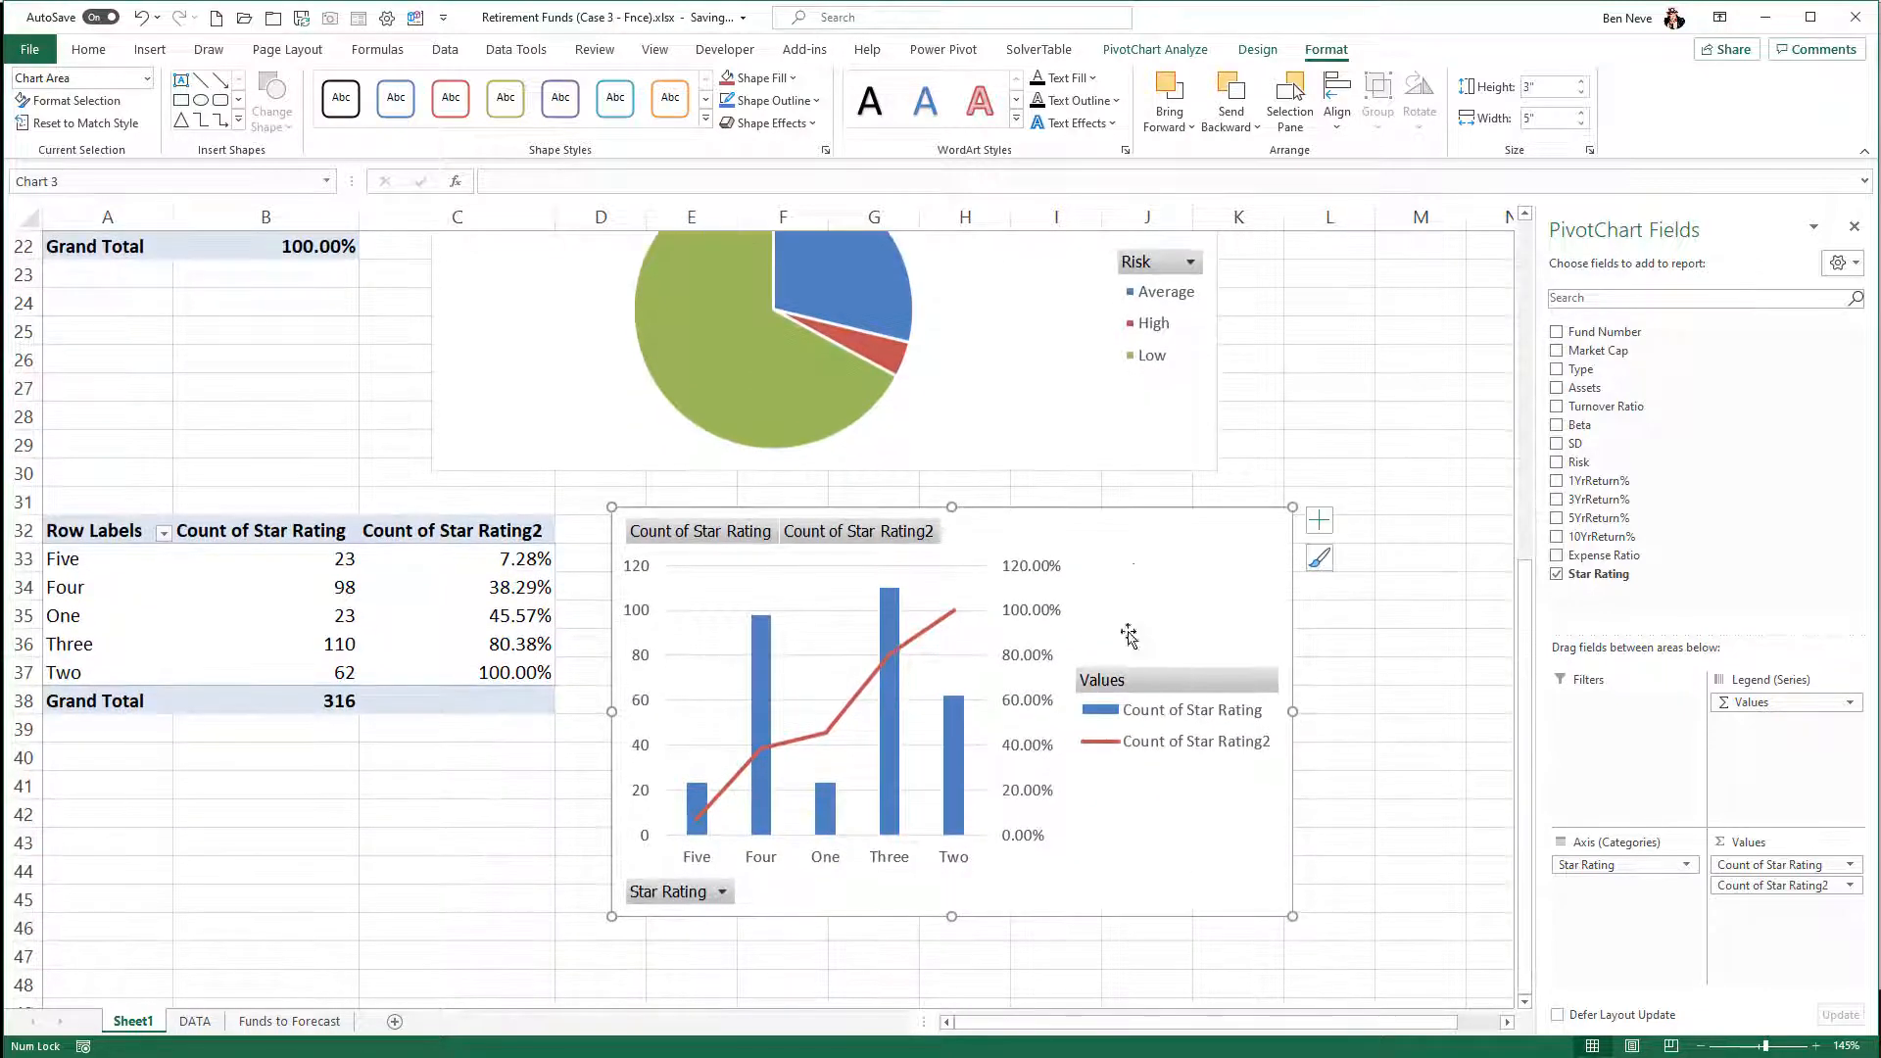
drag(1133, 558, 1118, 572)
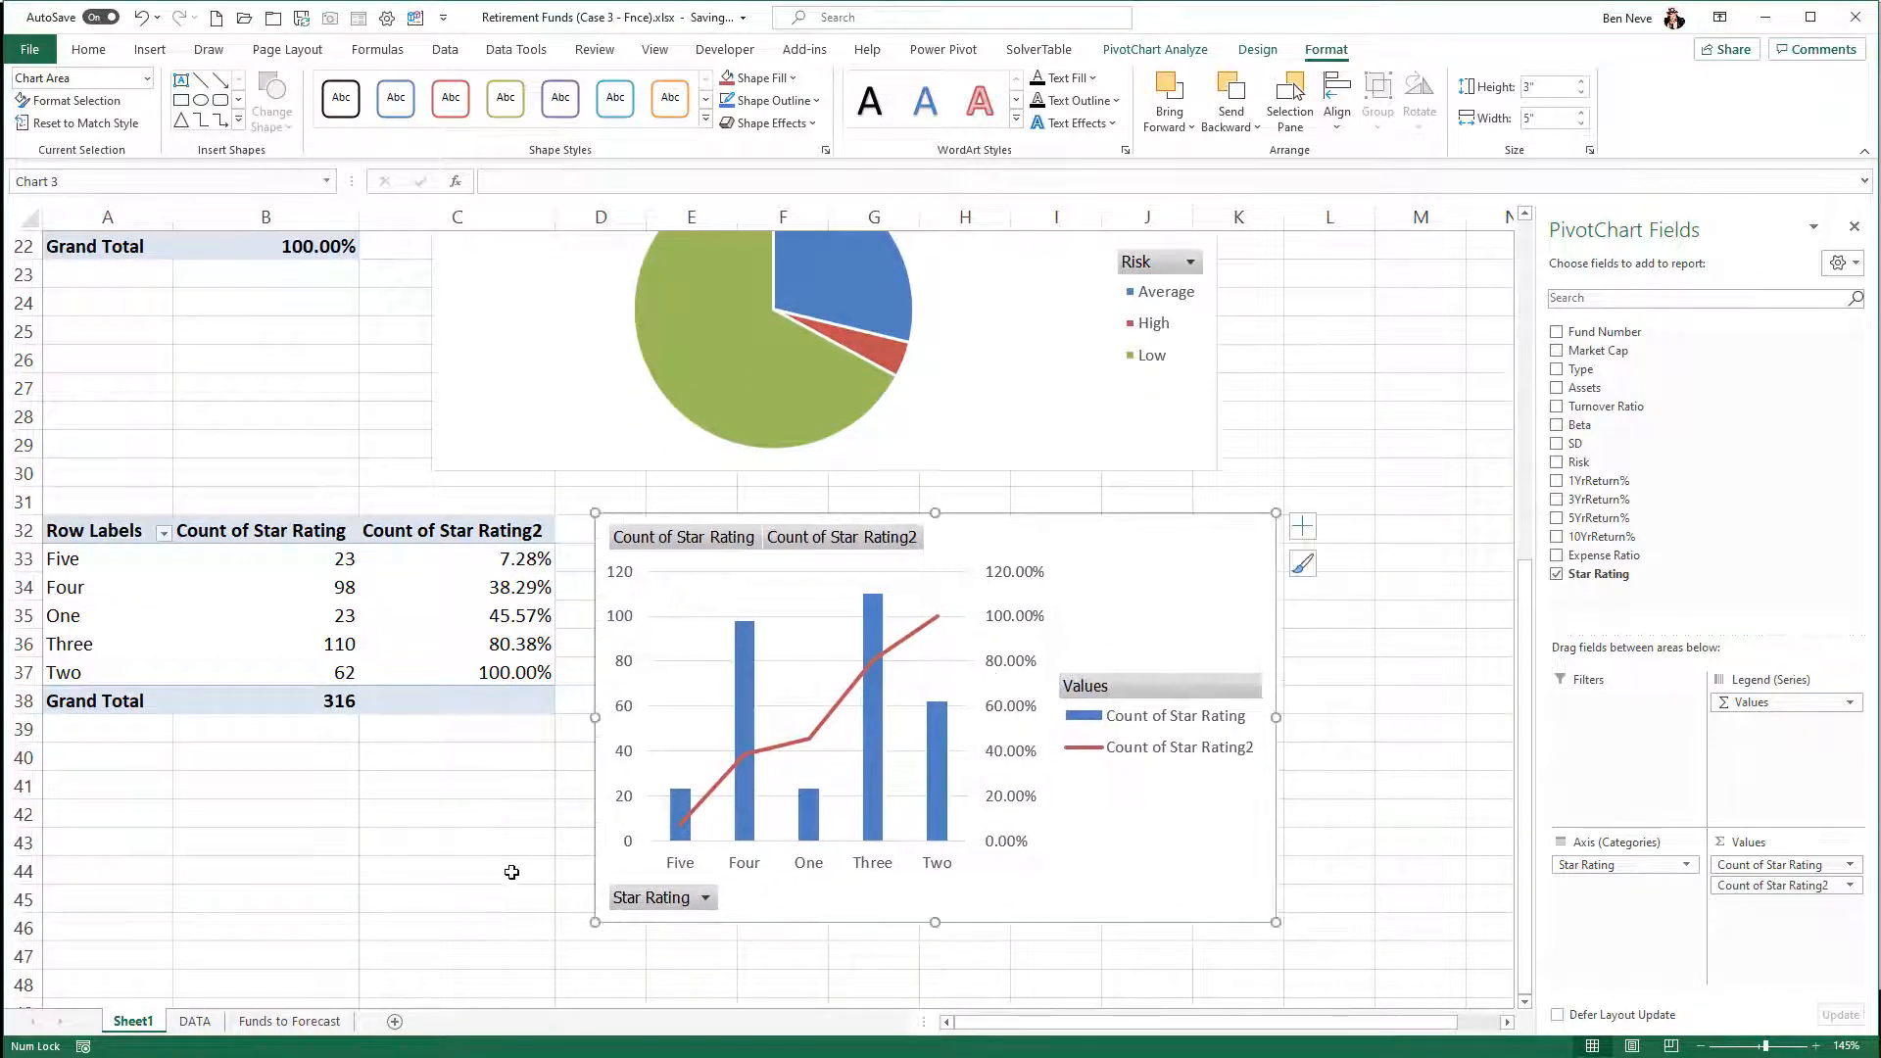
- Sort the Star Rating PivotTable by Count of Star Rating from largest to smallest and nudge the combo chart closer to the table
right_click(320, 618)
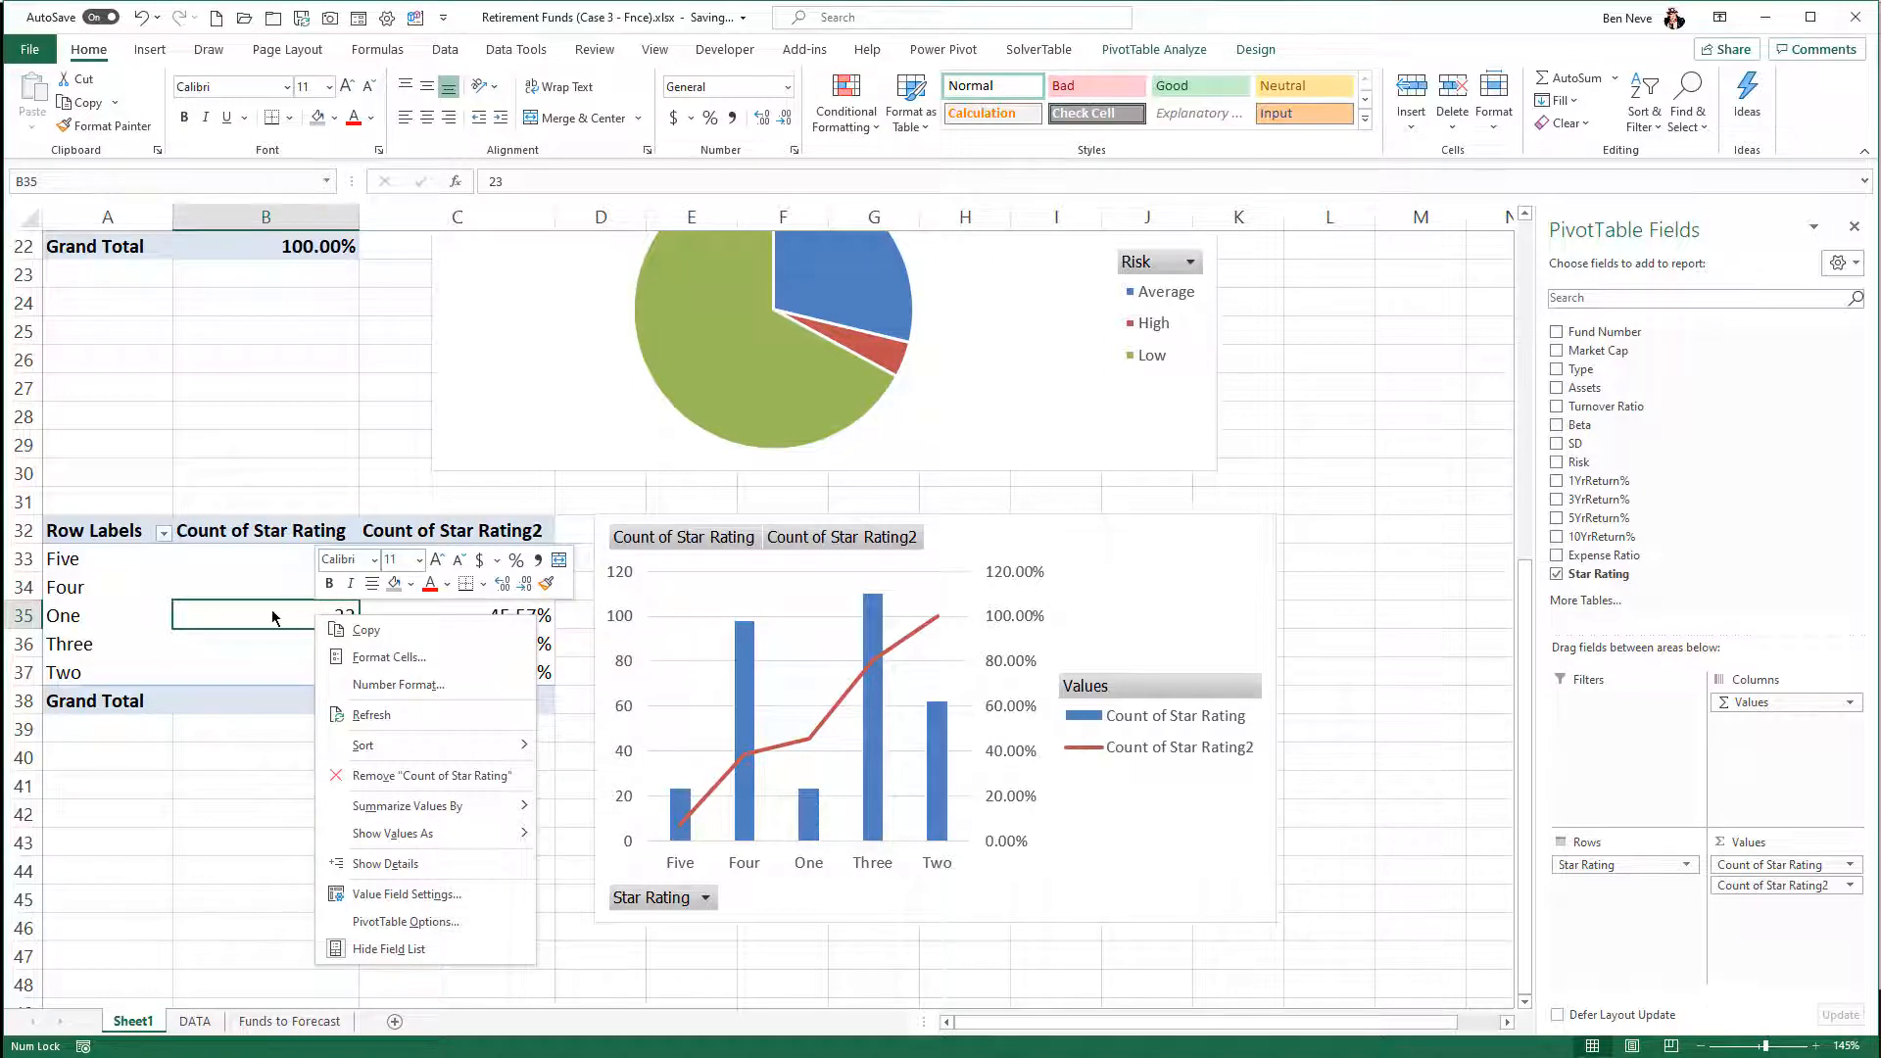
mouse_move(484, 752)
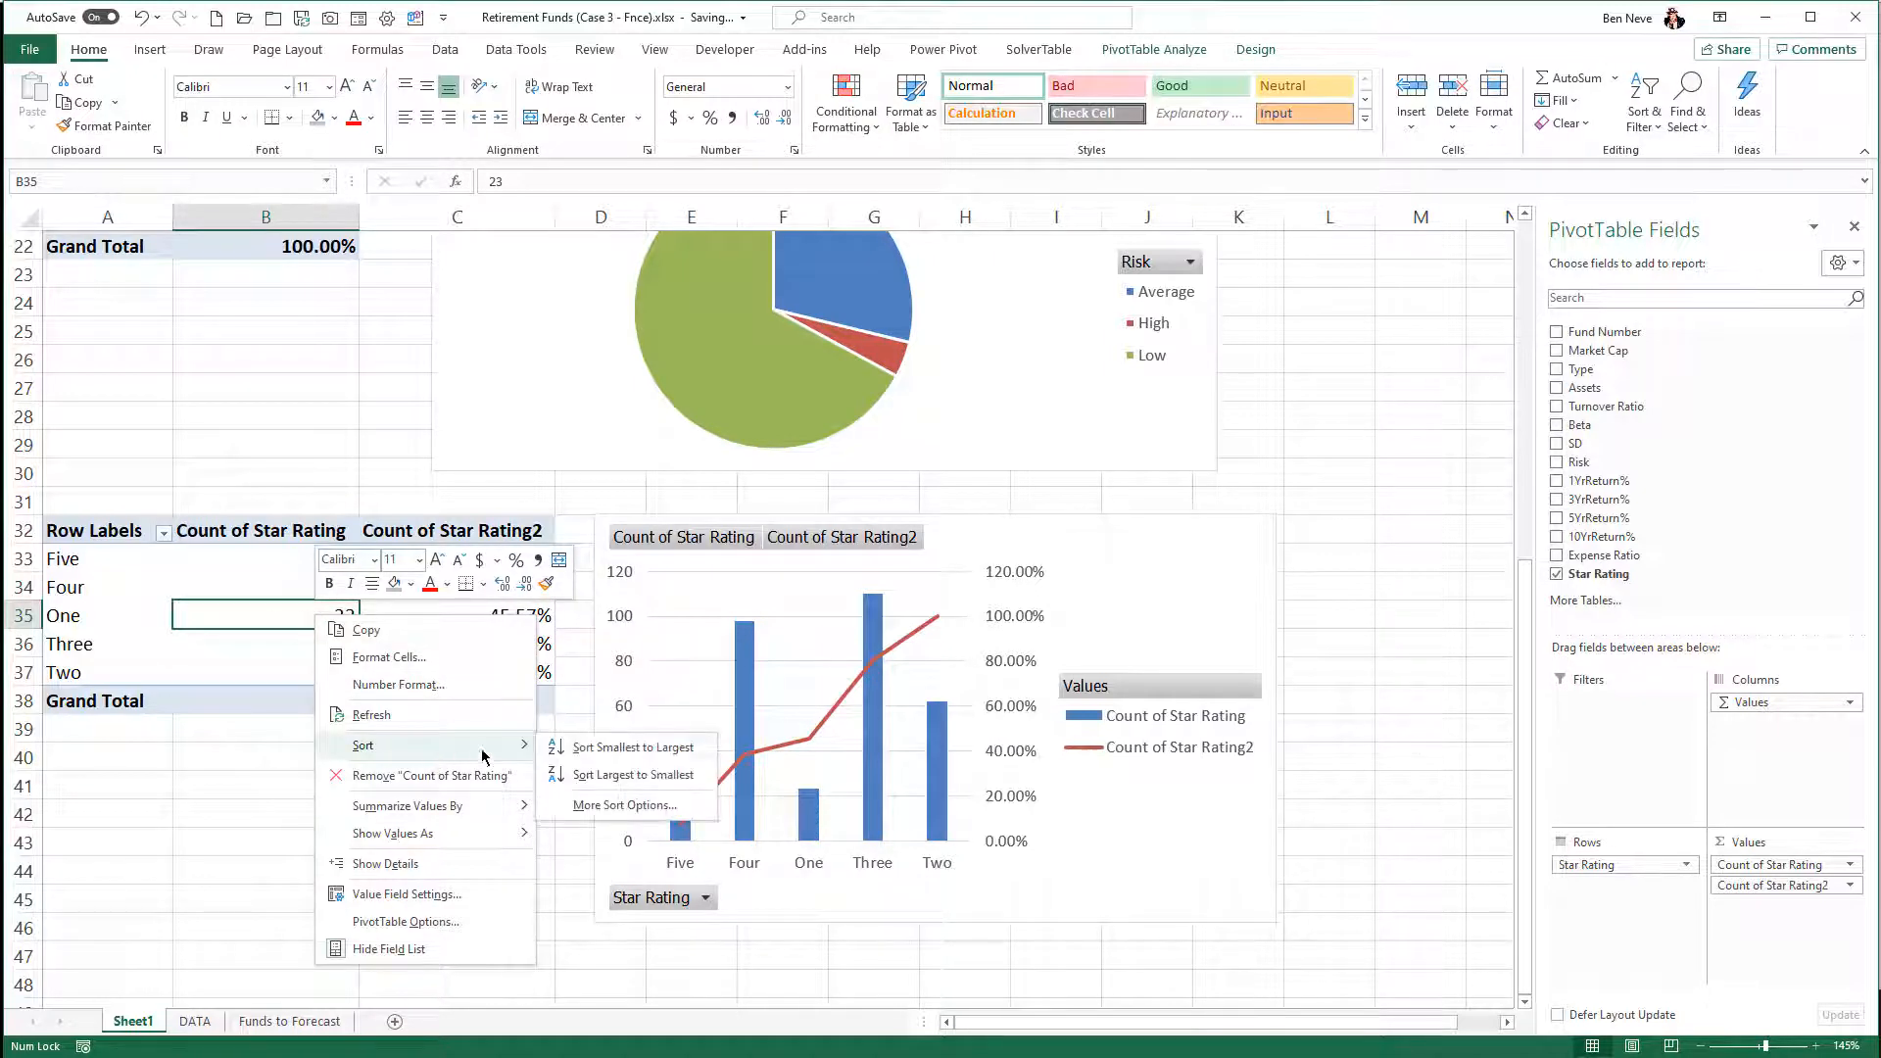
click(632, 774)
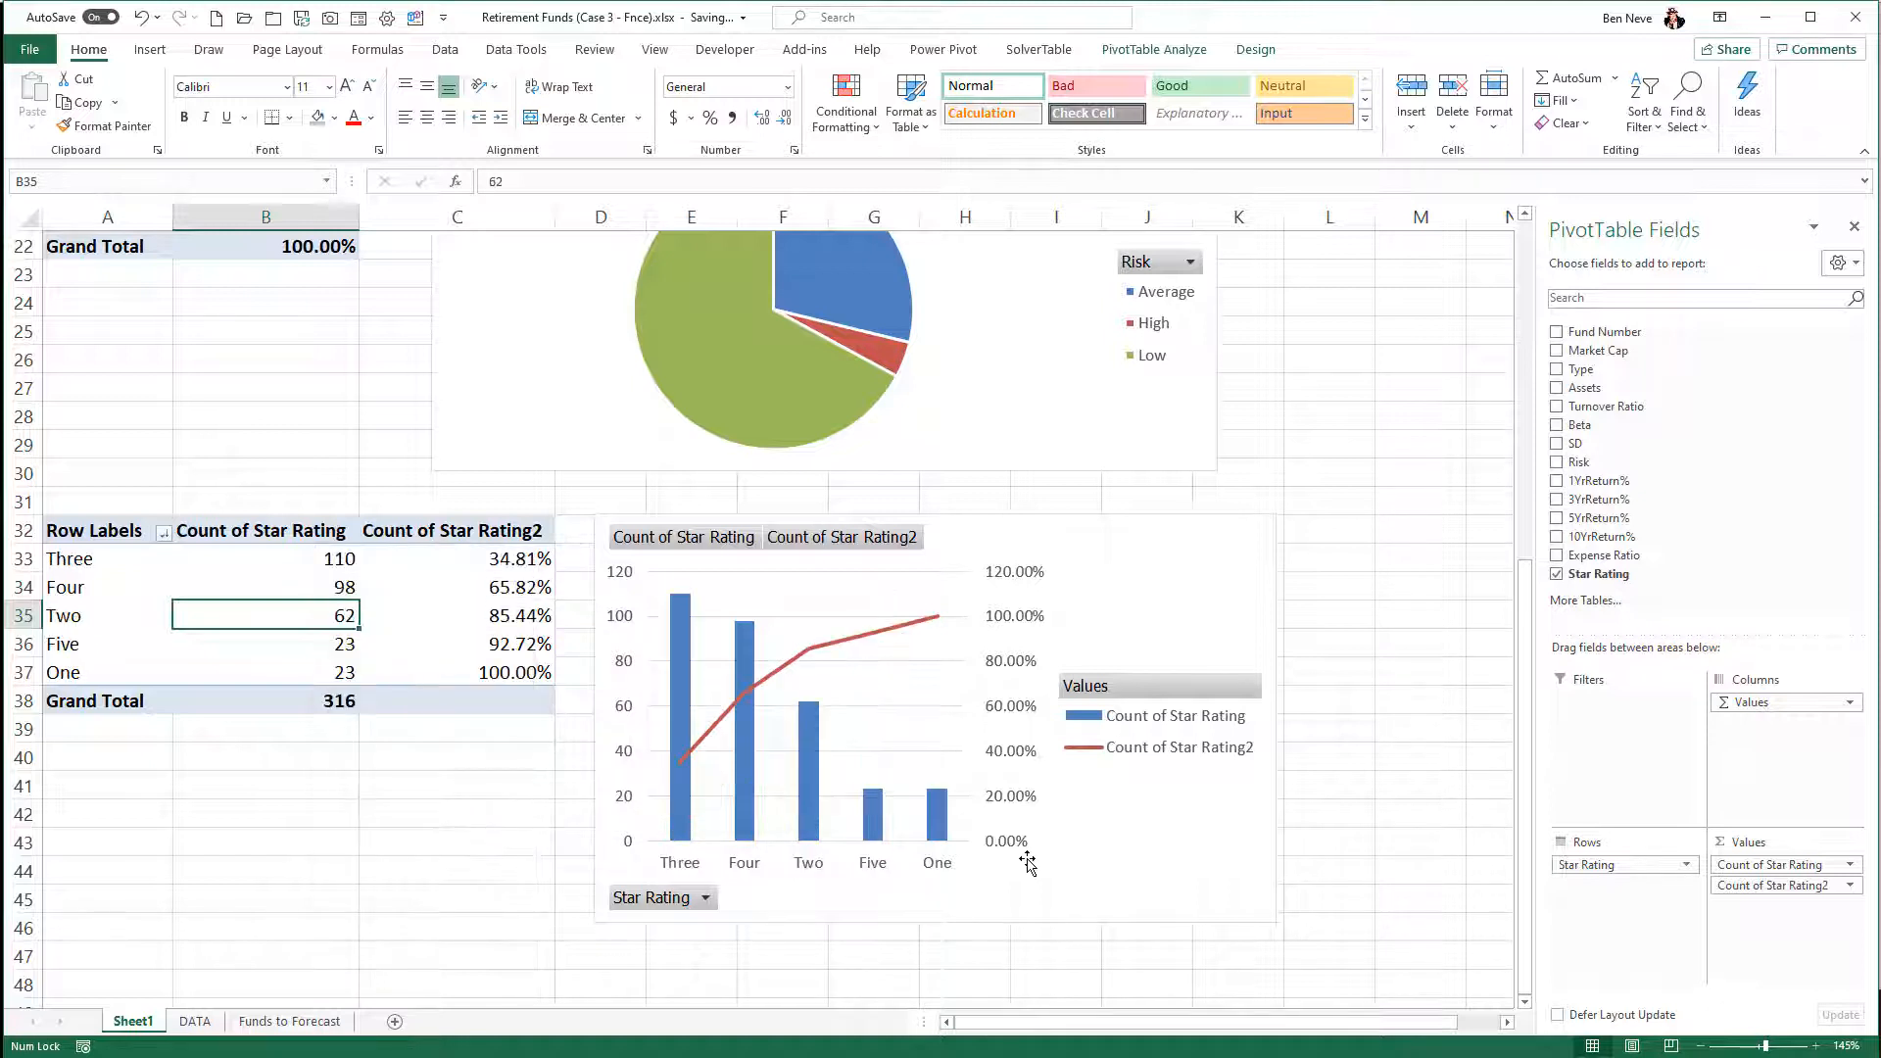
drag(1125, 575, 1117, 558)
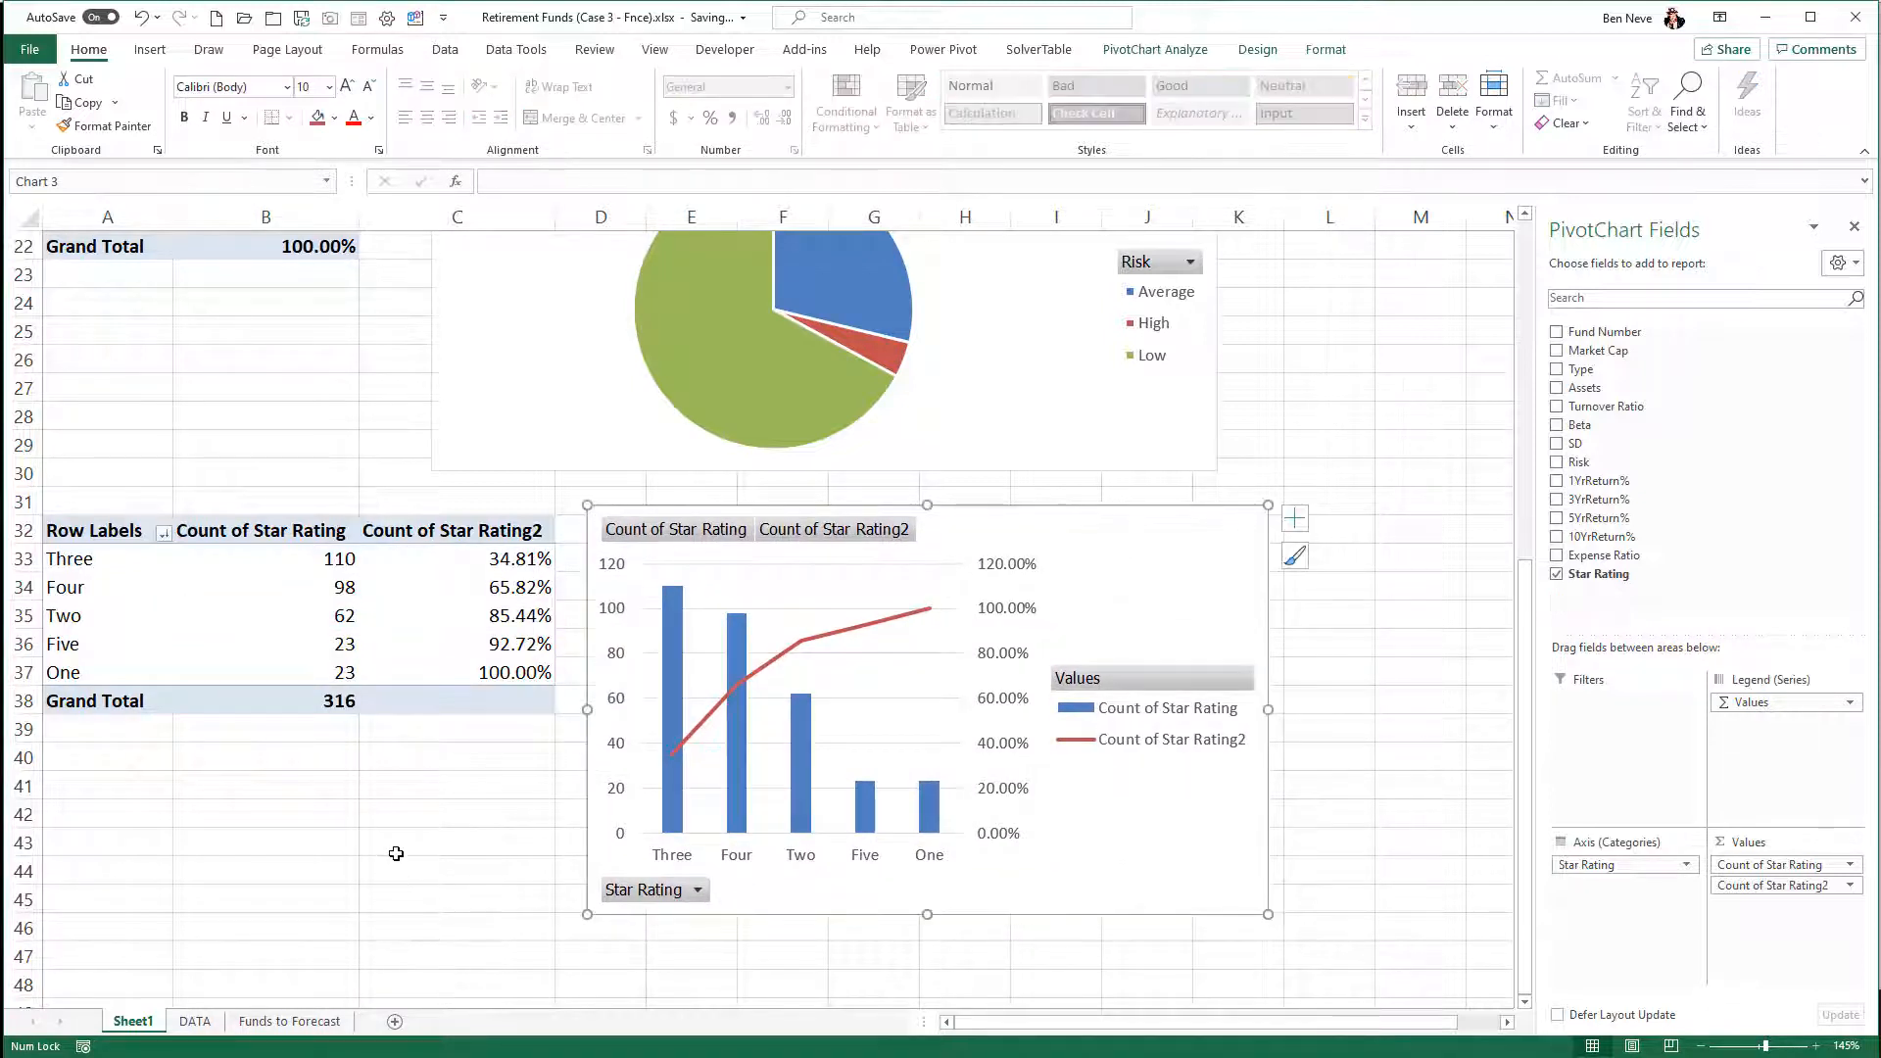
click(395, 853)
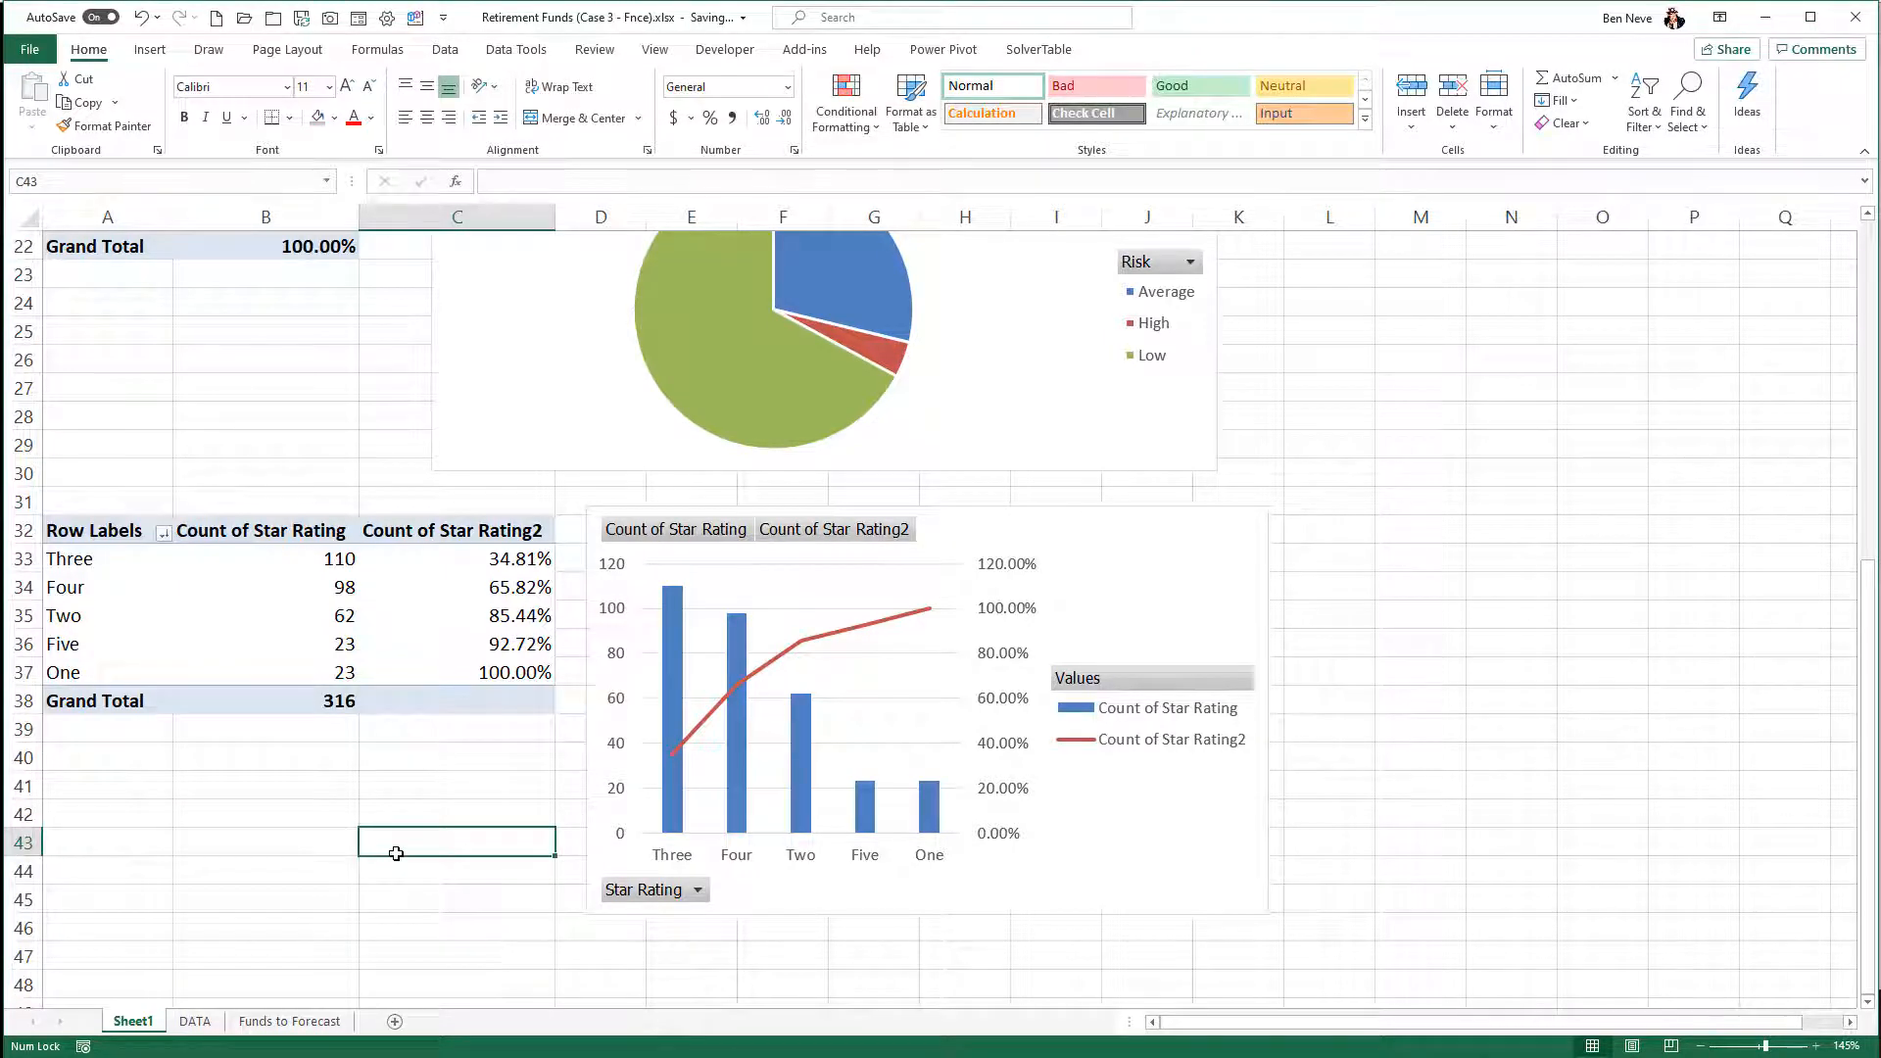
- Duplicate the Star Rating PivotTable from A32:C38 at cell A49
scroll(396, 853, up, 7)
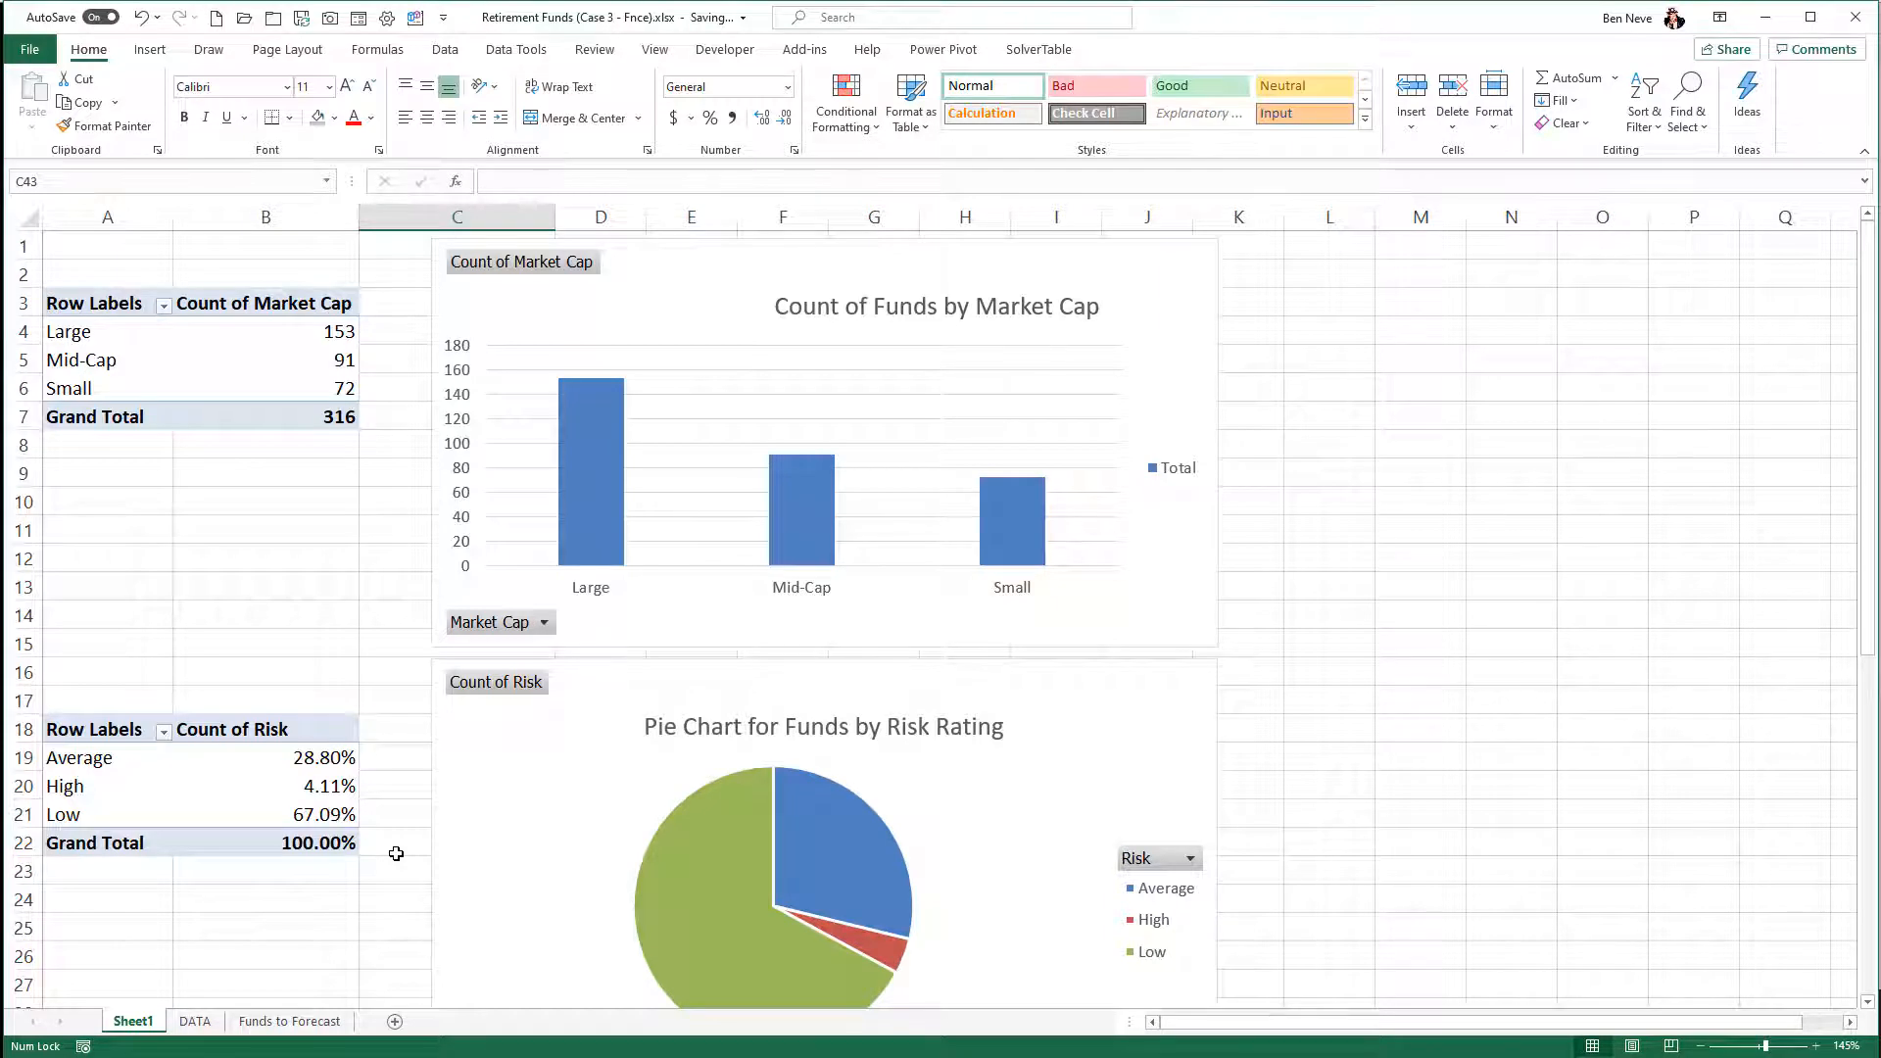
scroll(395, 853, down, 10)
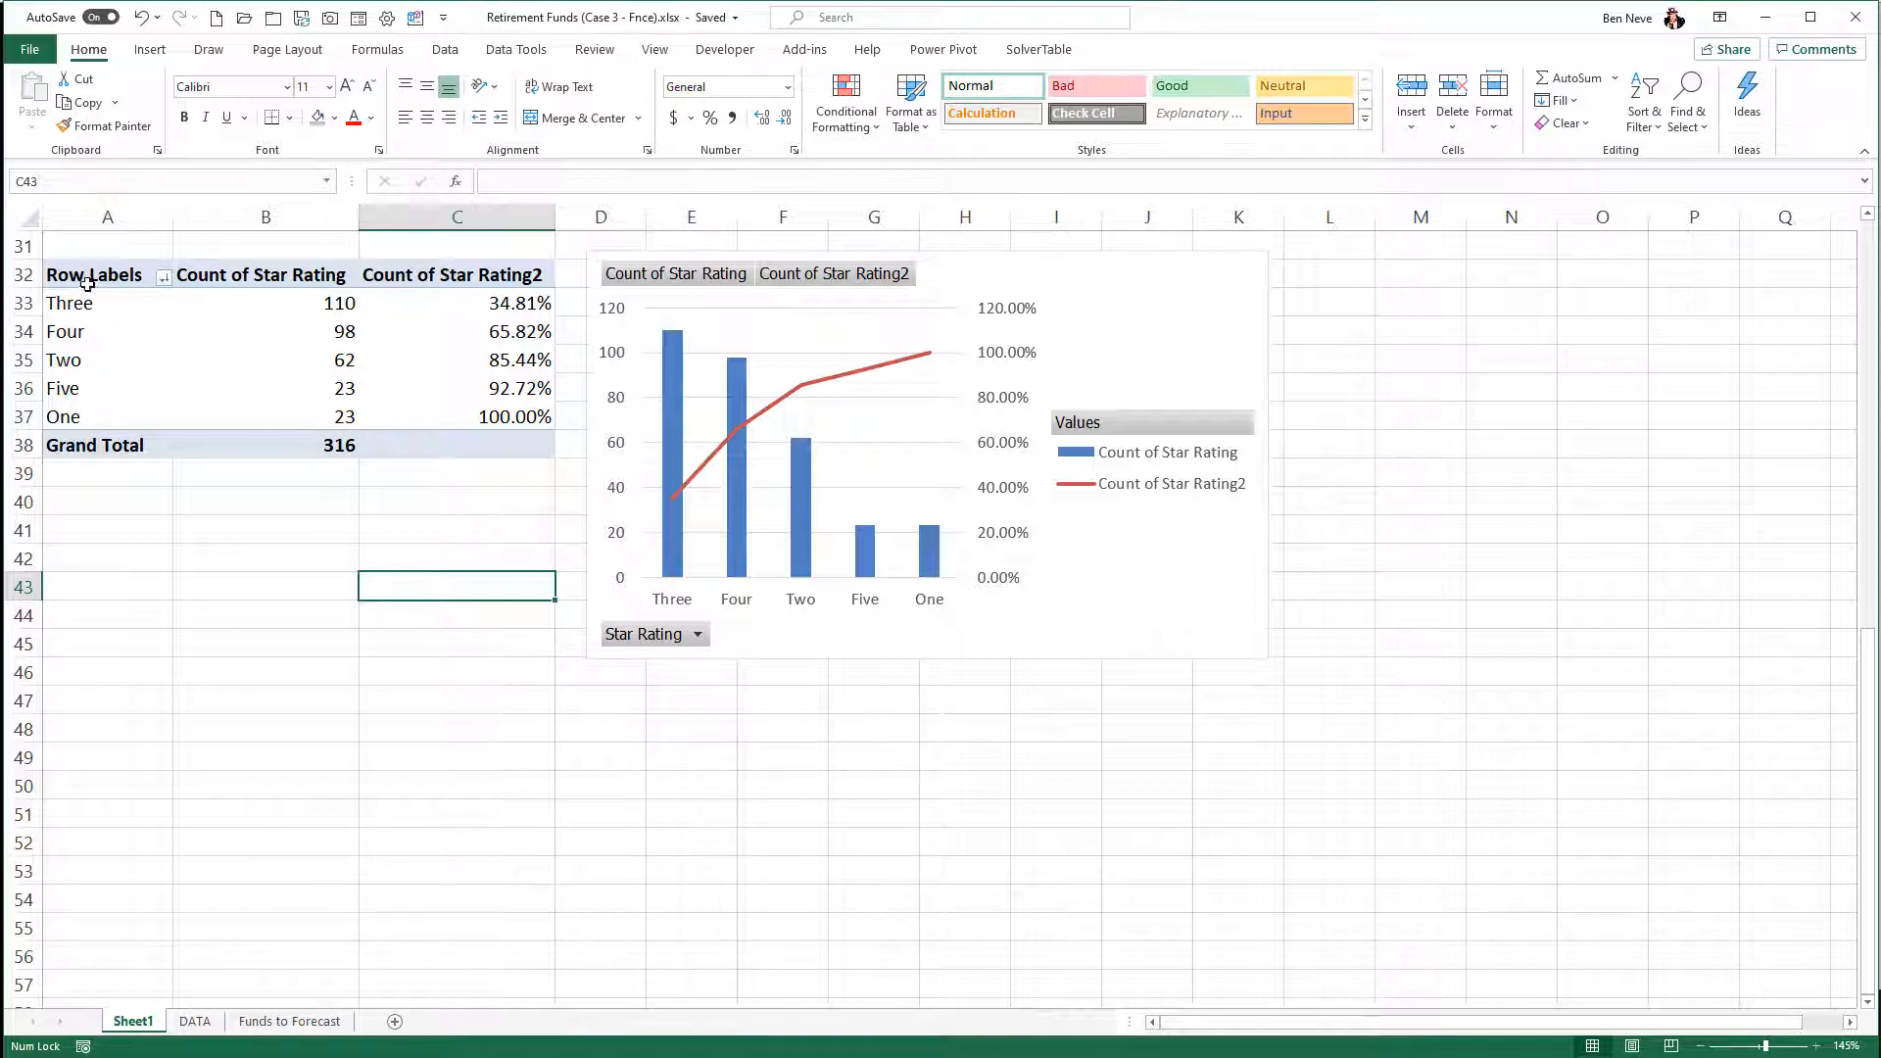
drag(76, 272, 470, 433)
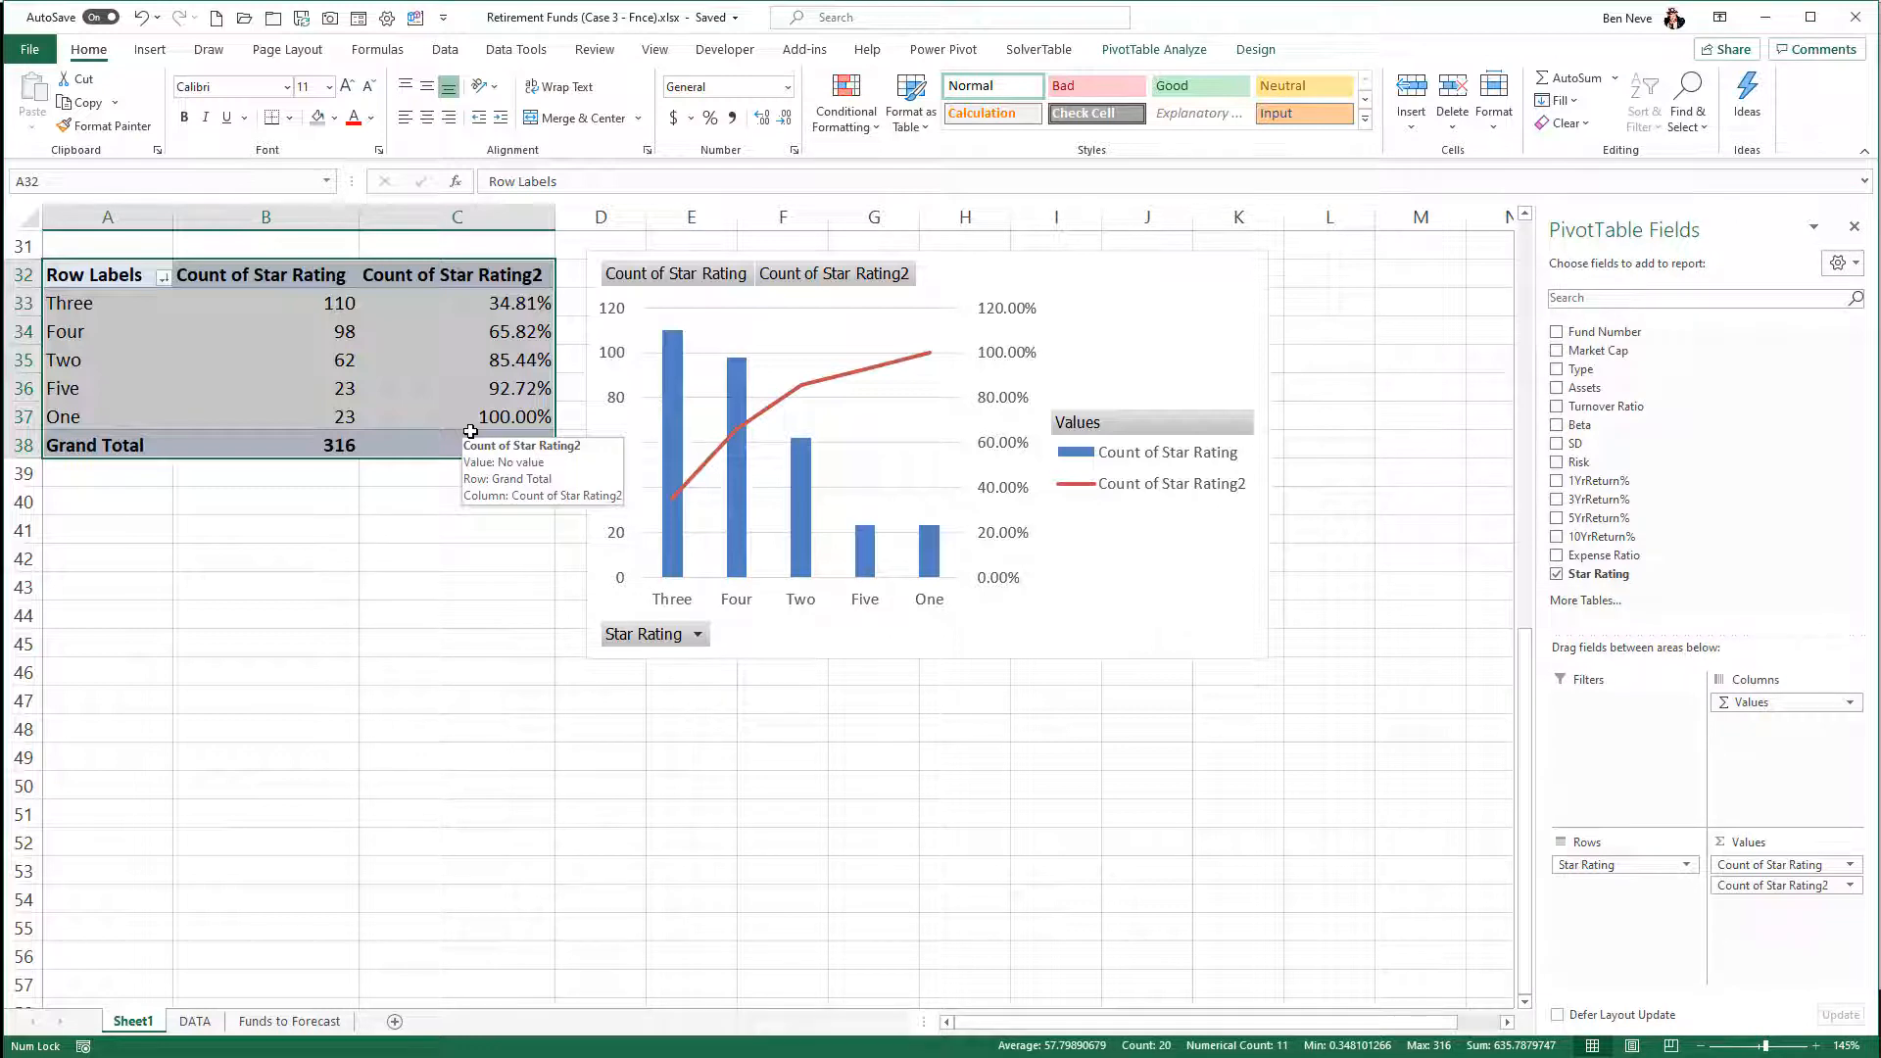
key(ctrl+c)
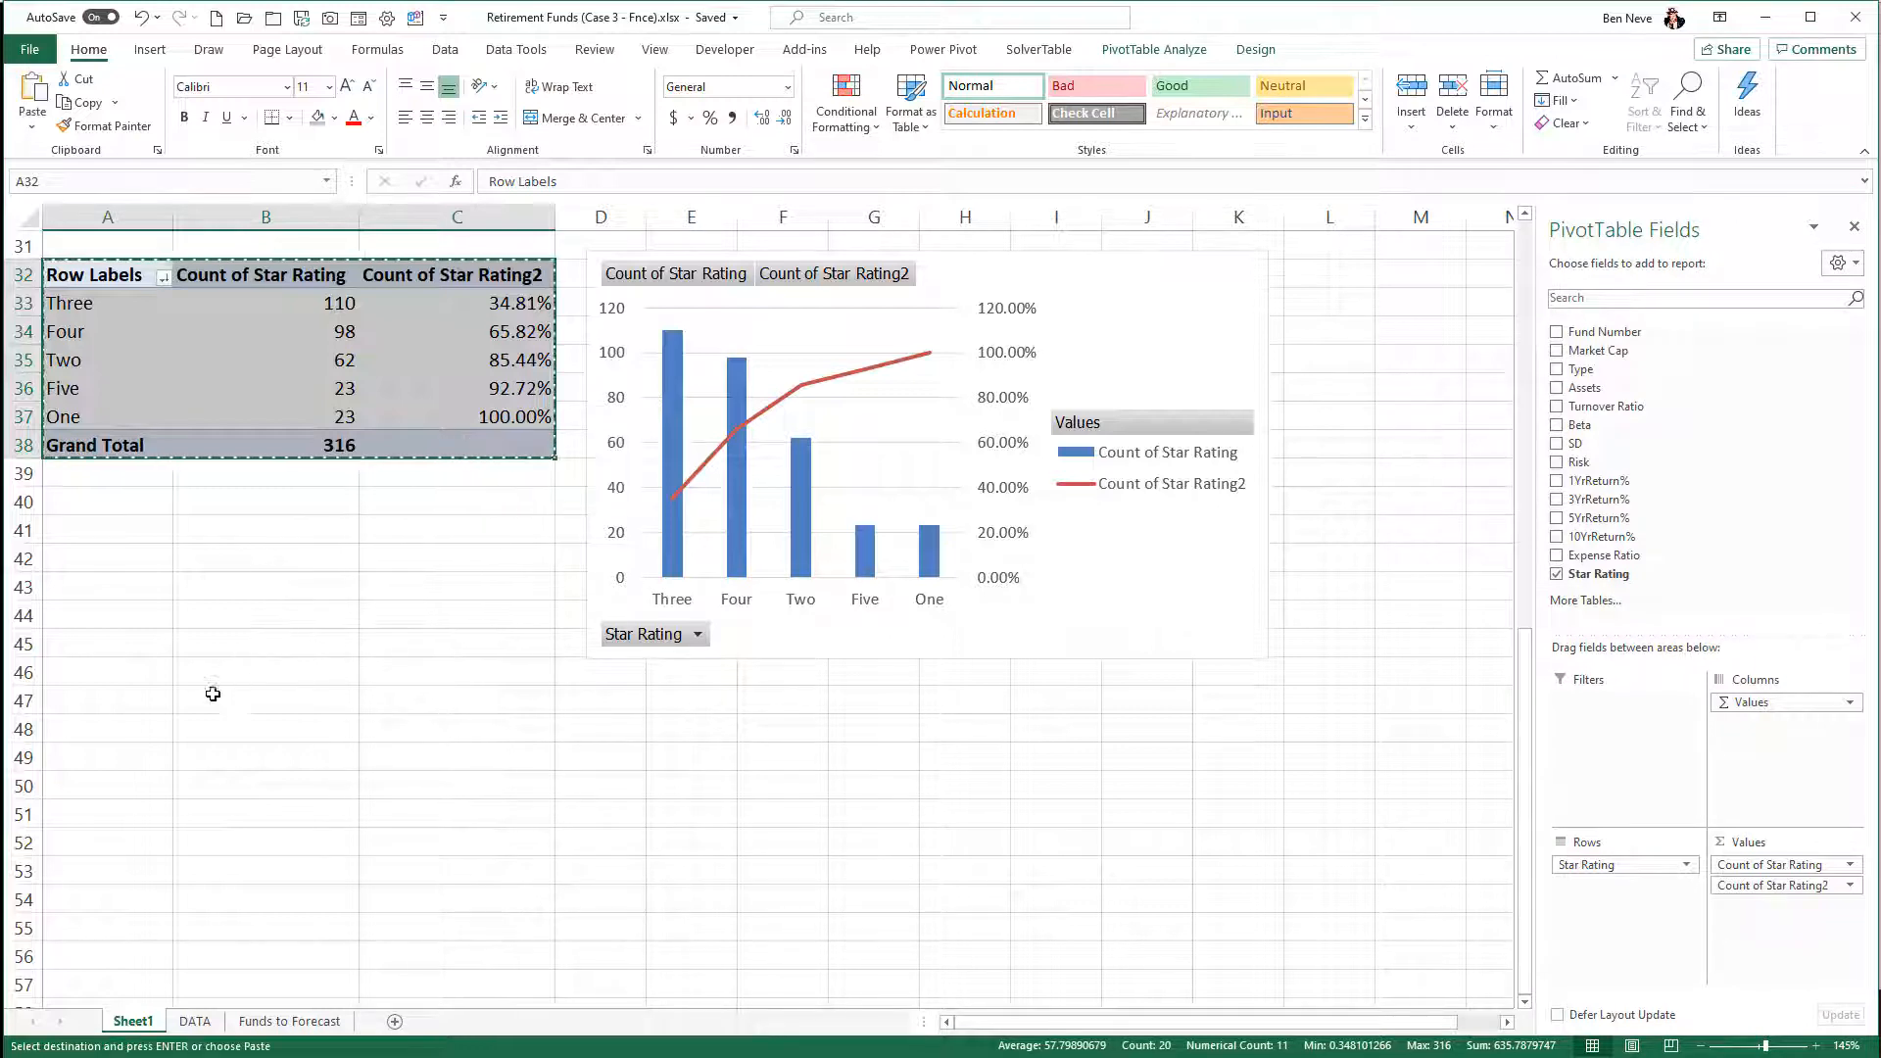
click(106, 758)
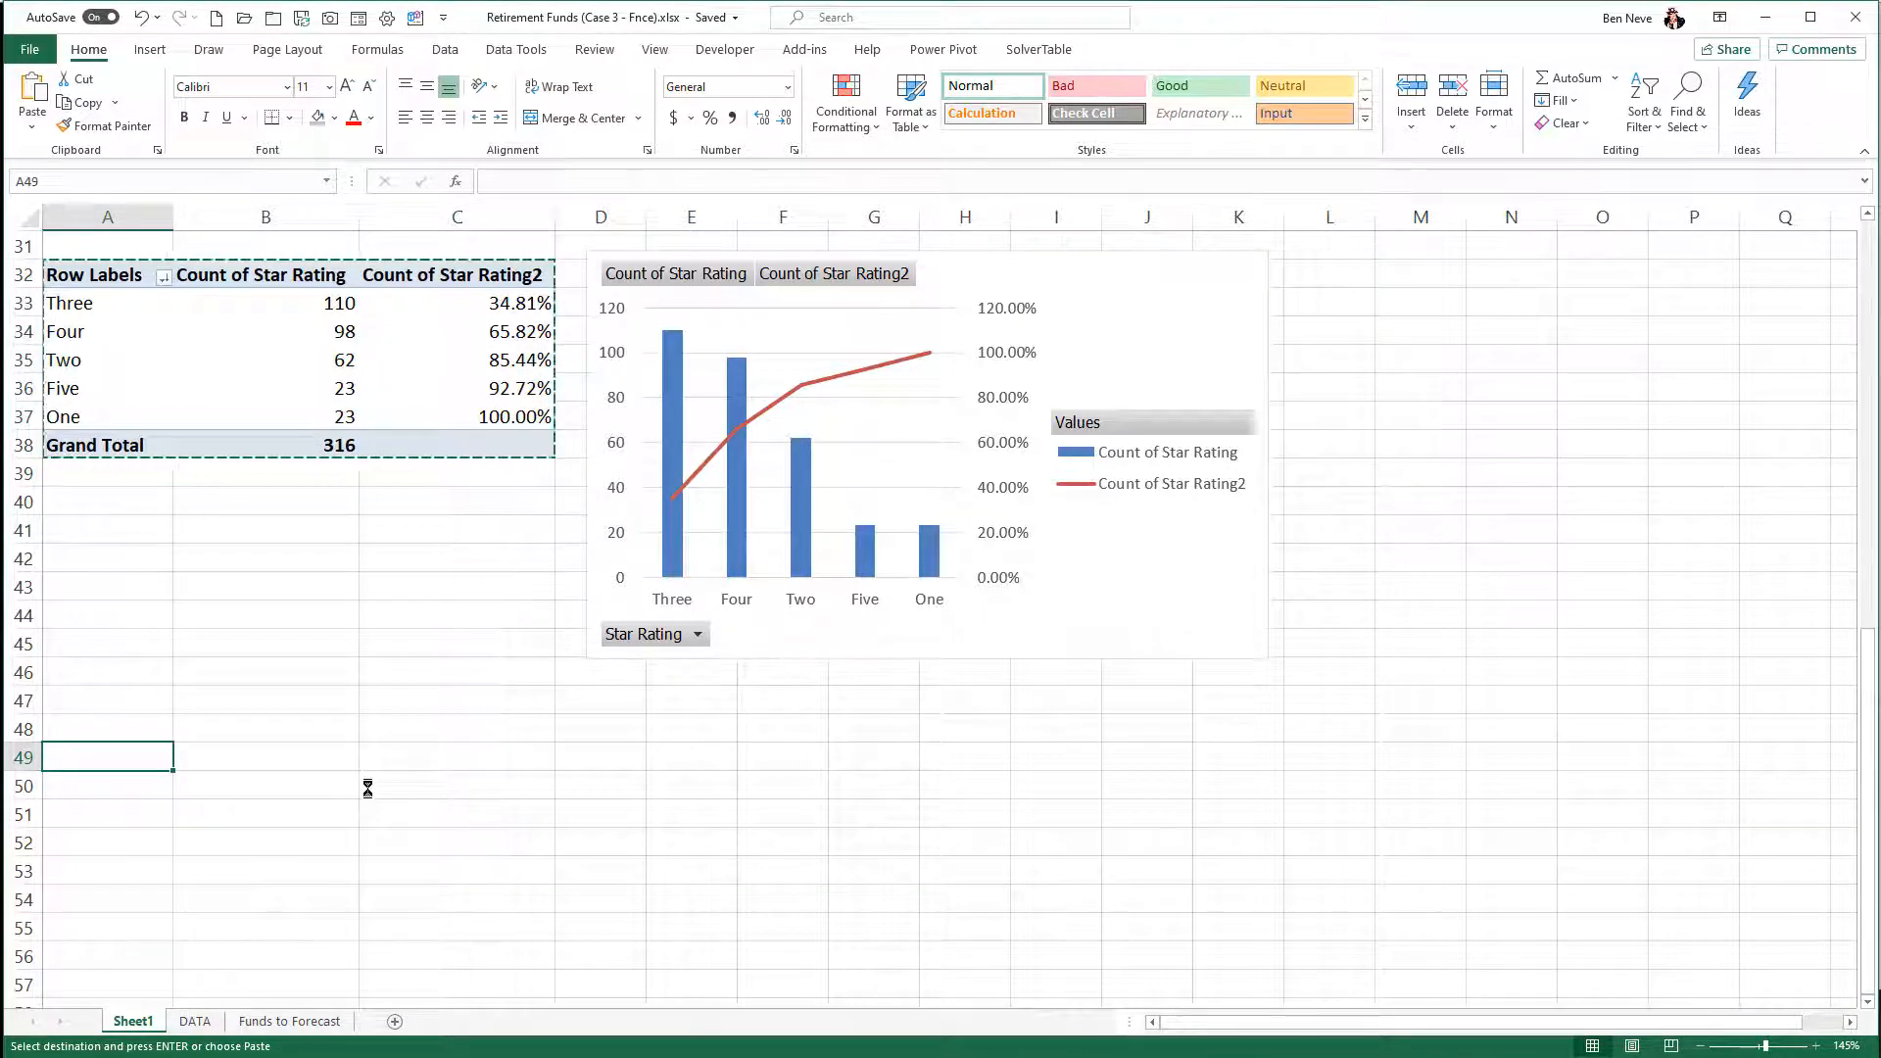
key(ctrl+v)
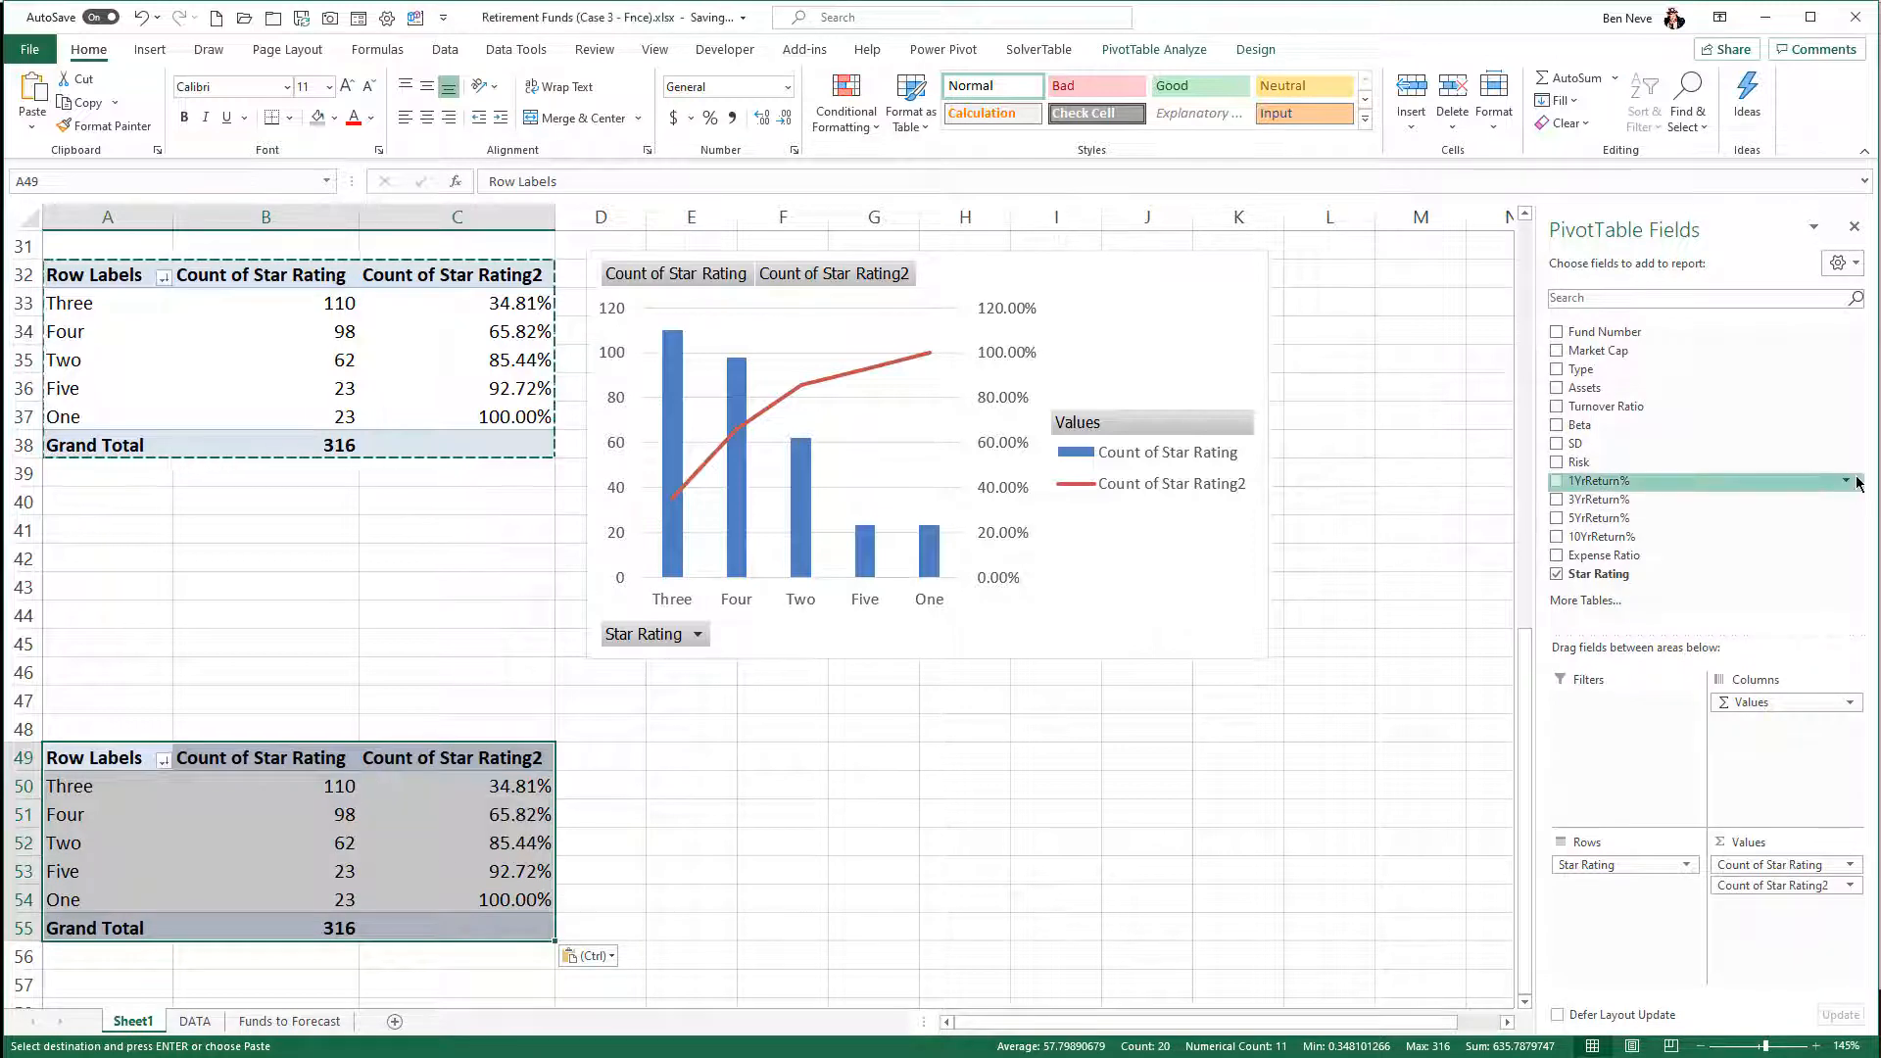
- Remove both Star Rating counts from the PivotTable at A49 and add Risk as columns and as the count value
drag(1742, 866, 1742, 523)
drag(1762, 866, 1684, 505)
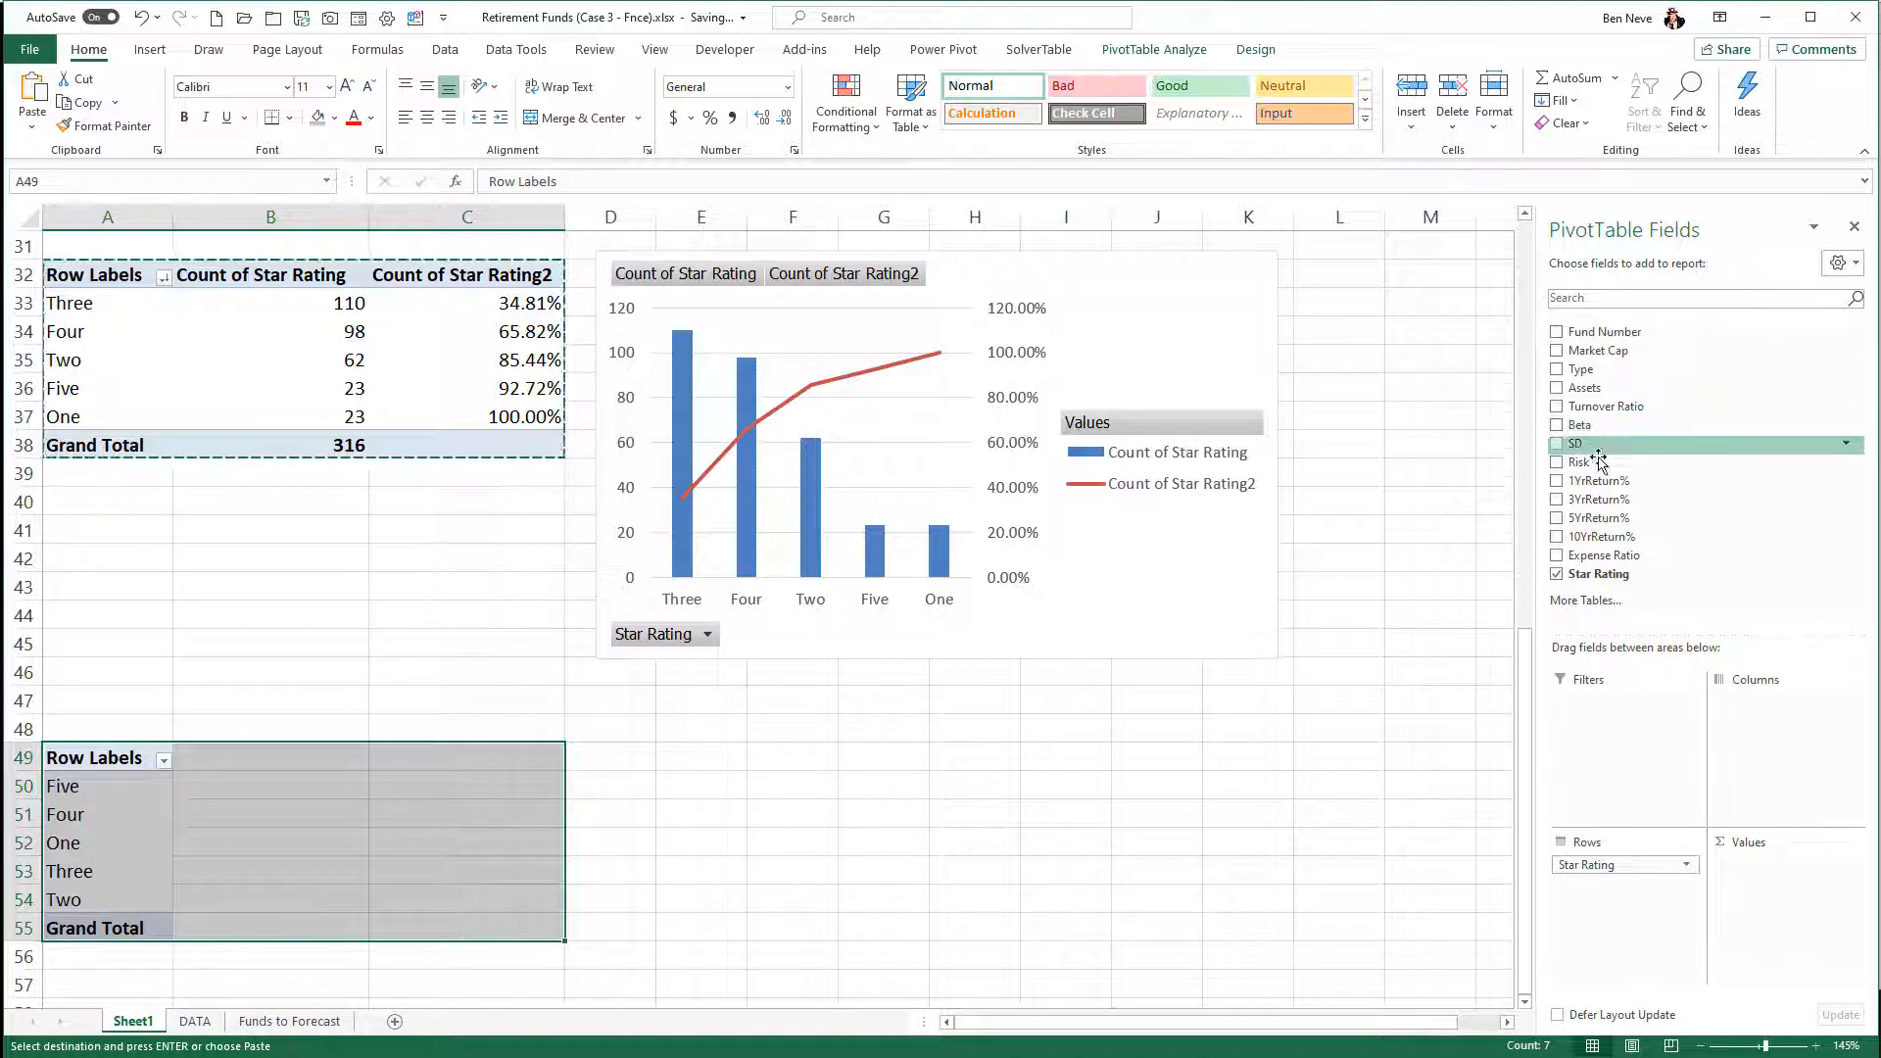
drag(1579, 462, 1785, 730)
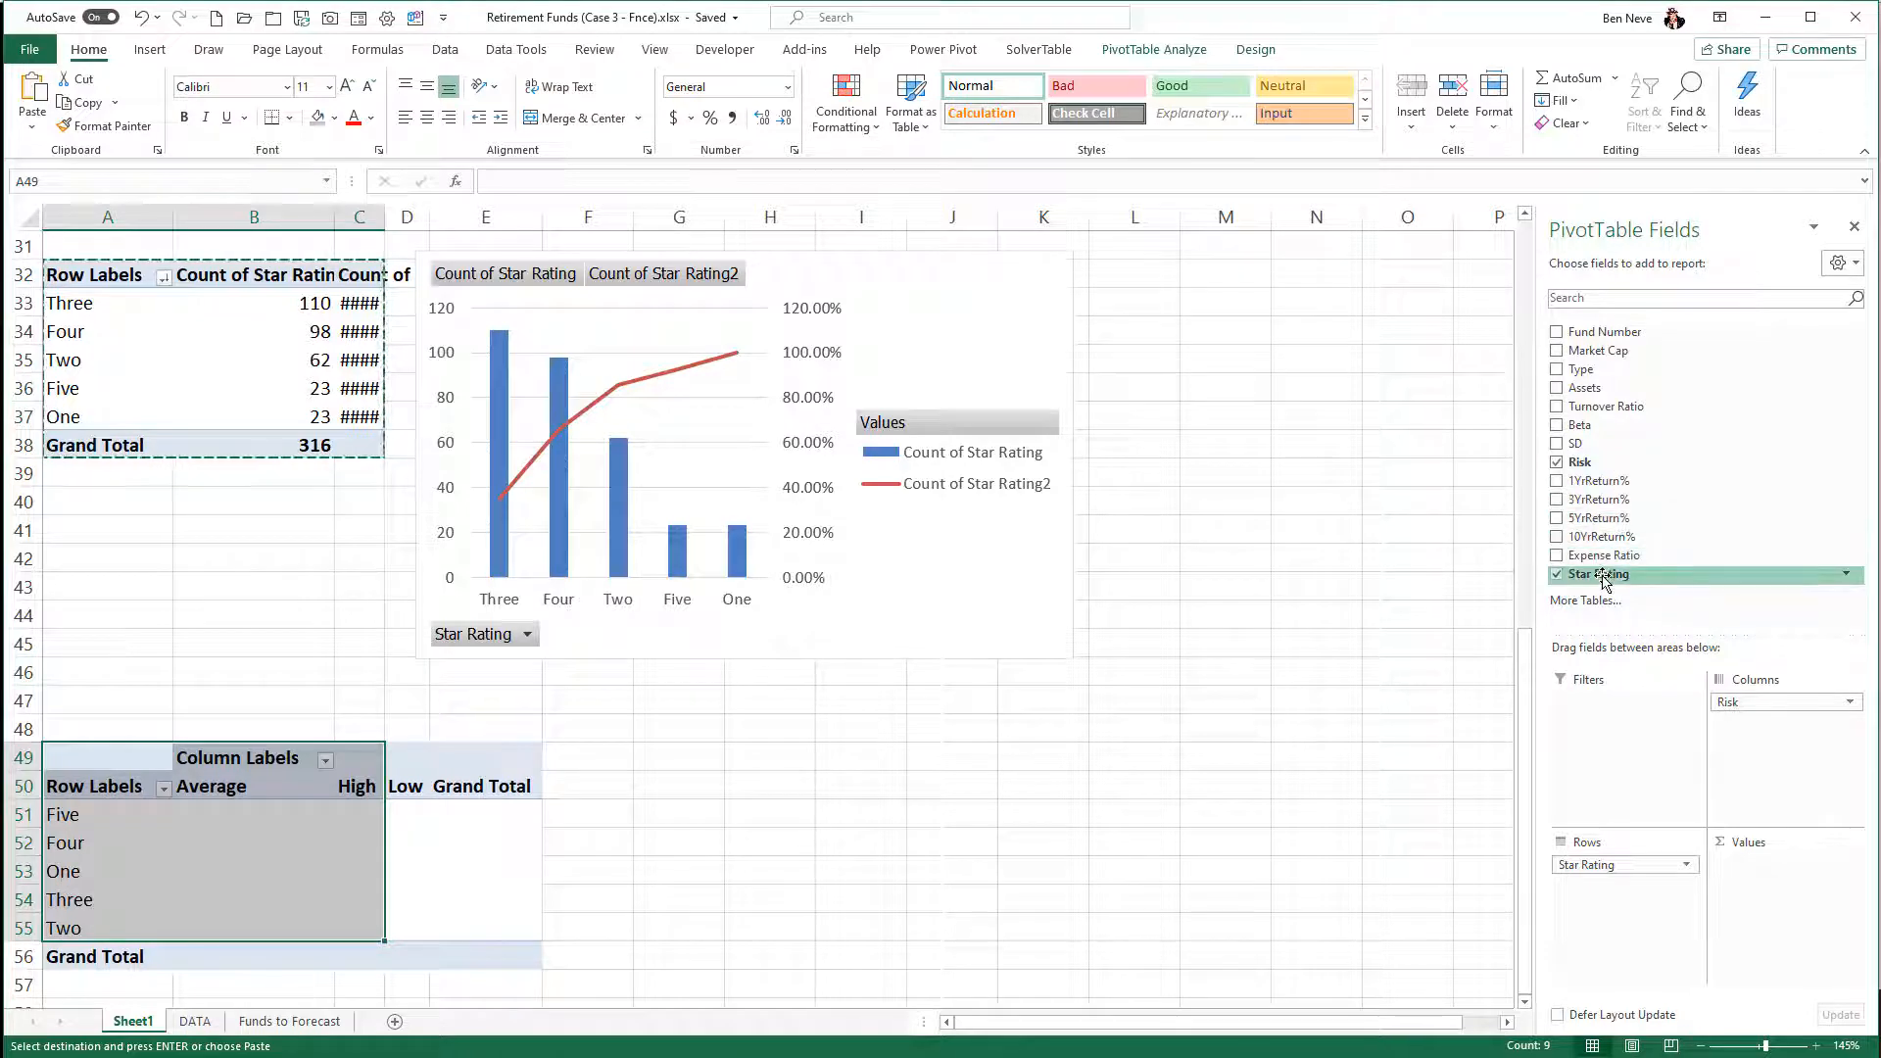
drag(1607, 466, 1758, 882)
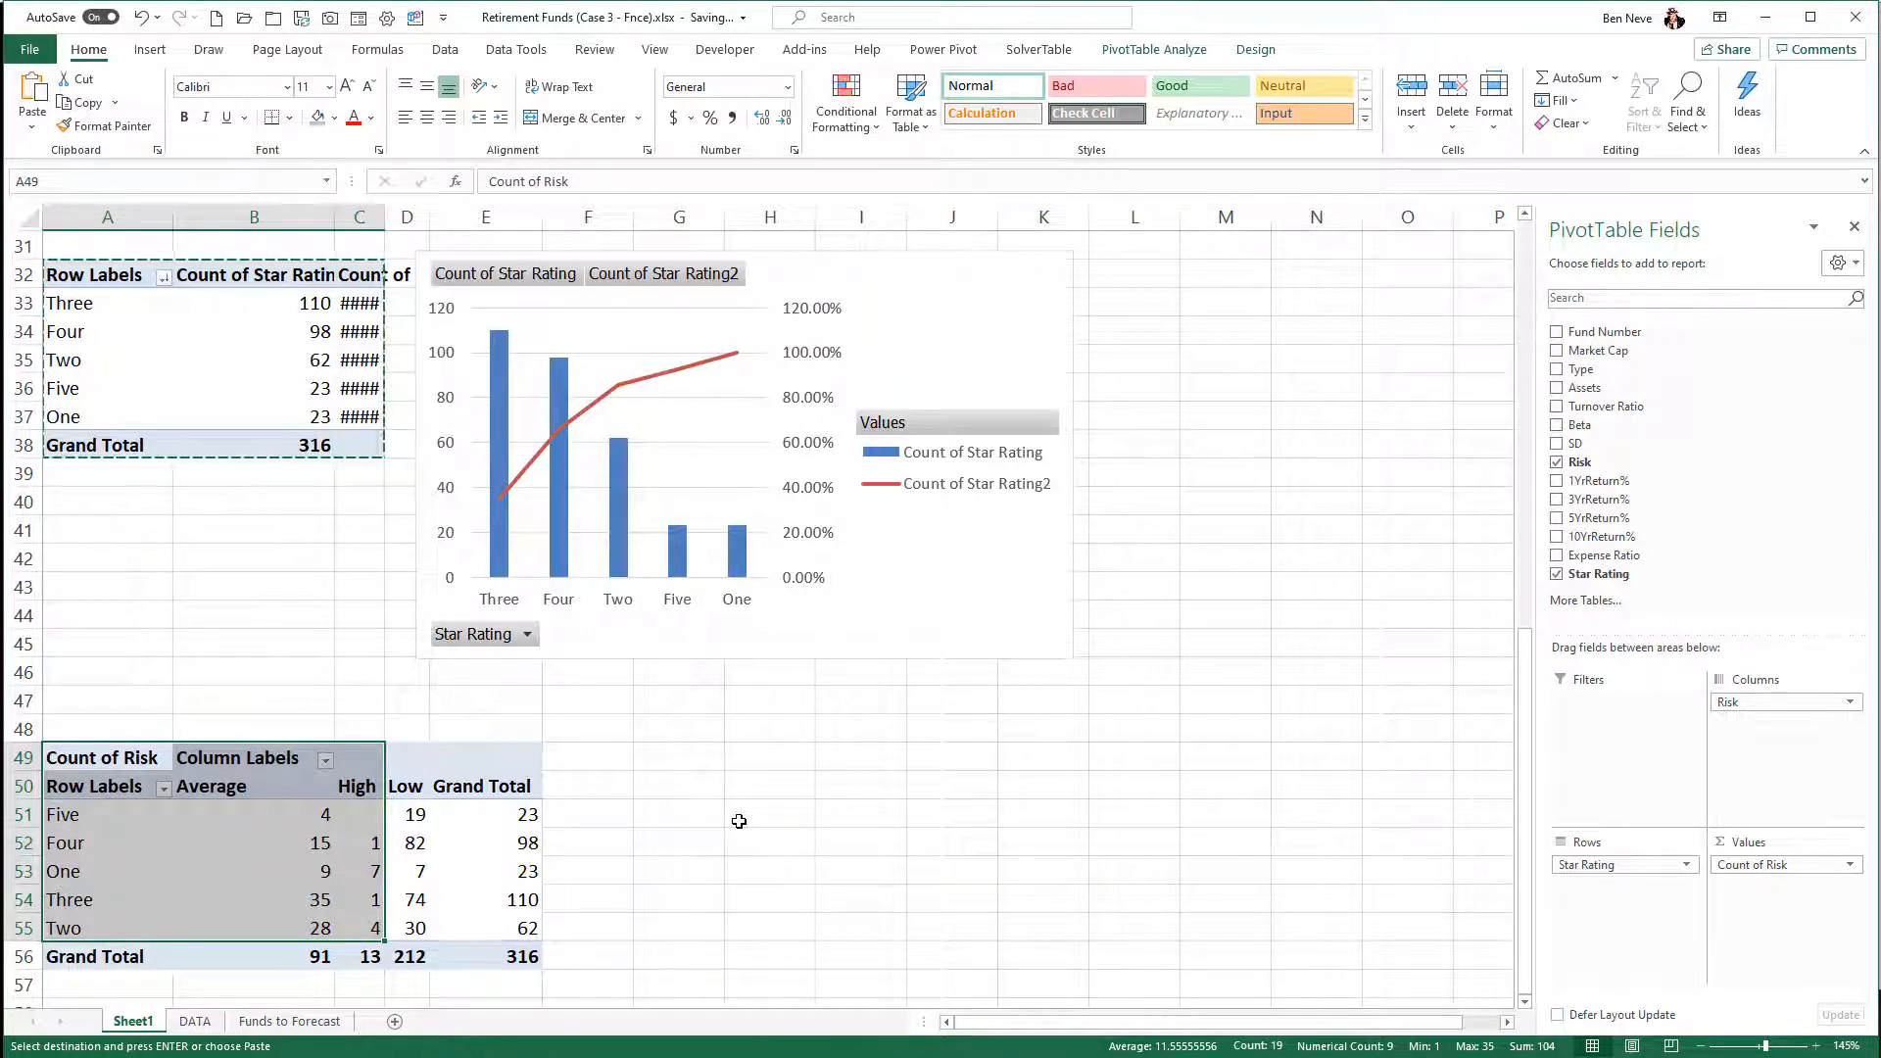
- Show the Count of Risk values as percentages of the column total and check the One-star row's High and Grand Total cells
right_click(410, 843)
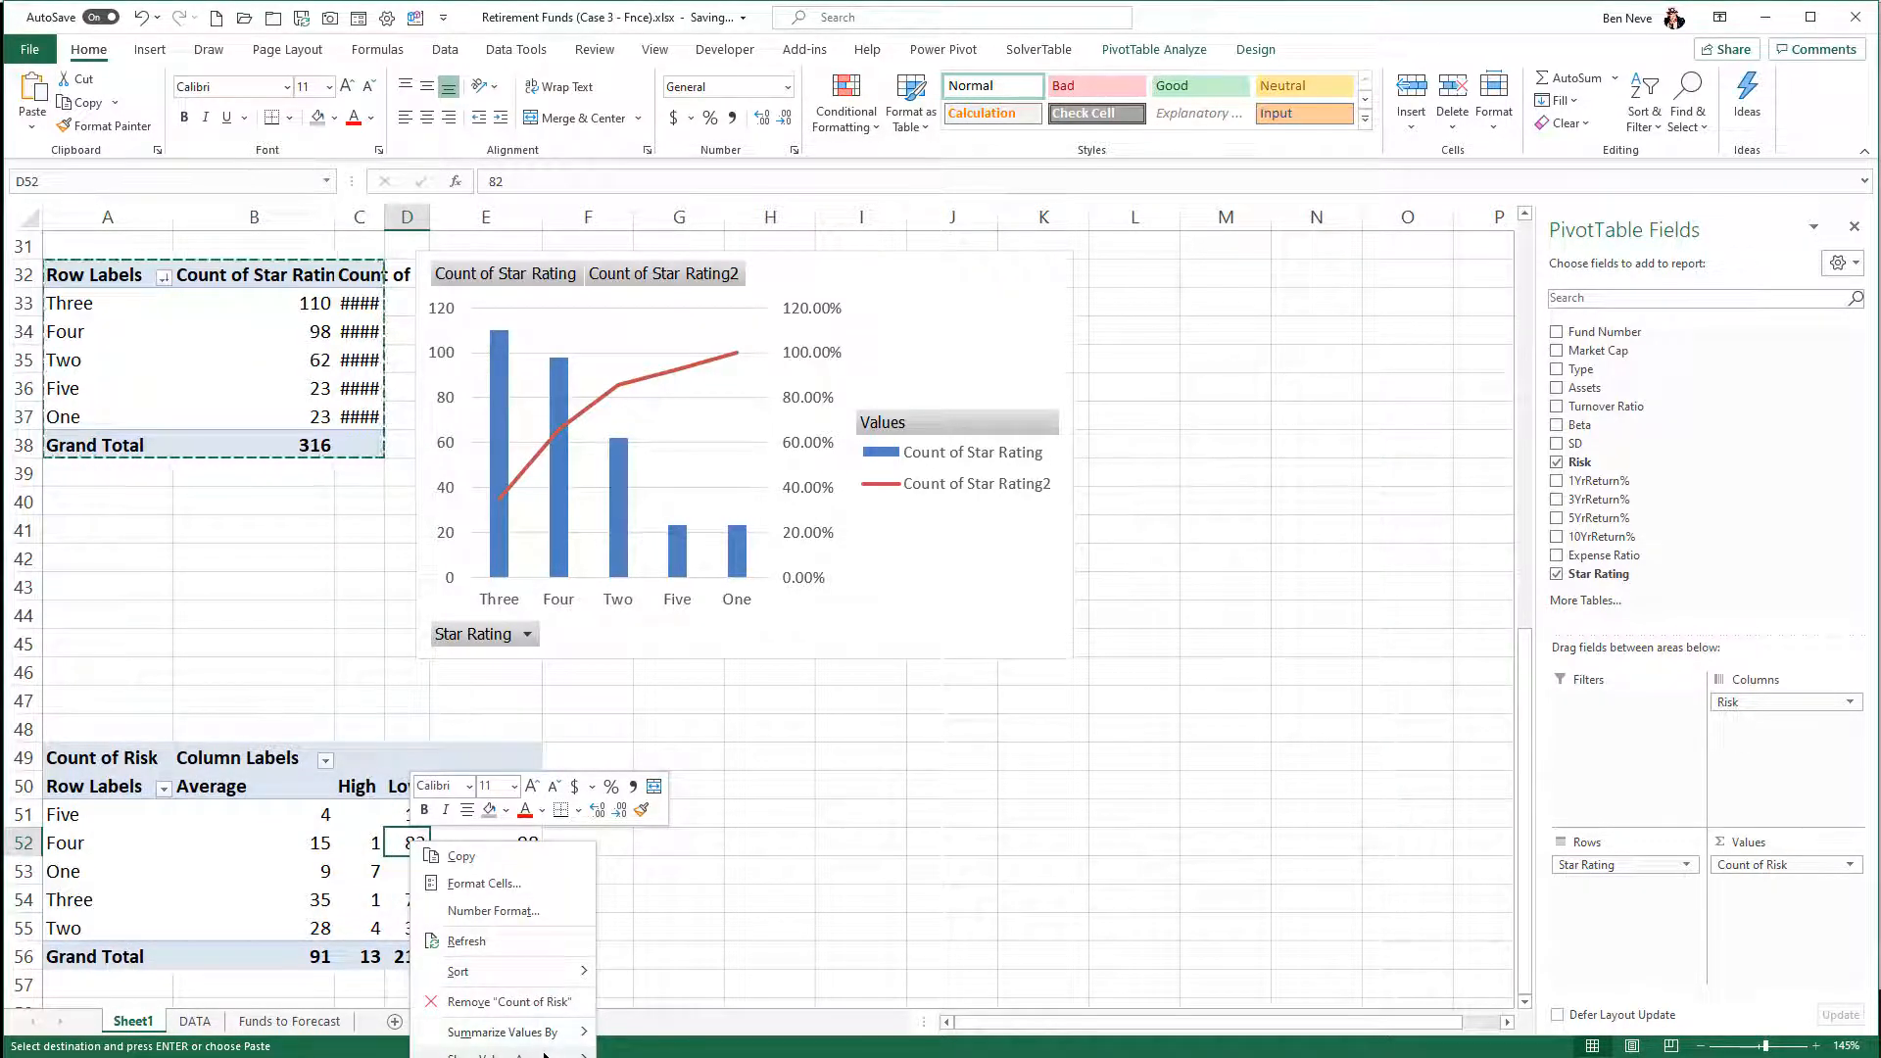
mouse_move(552, 1055)
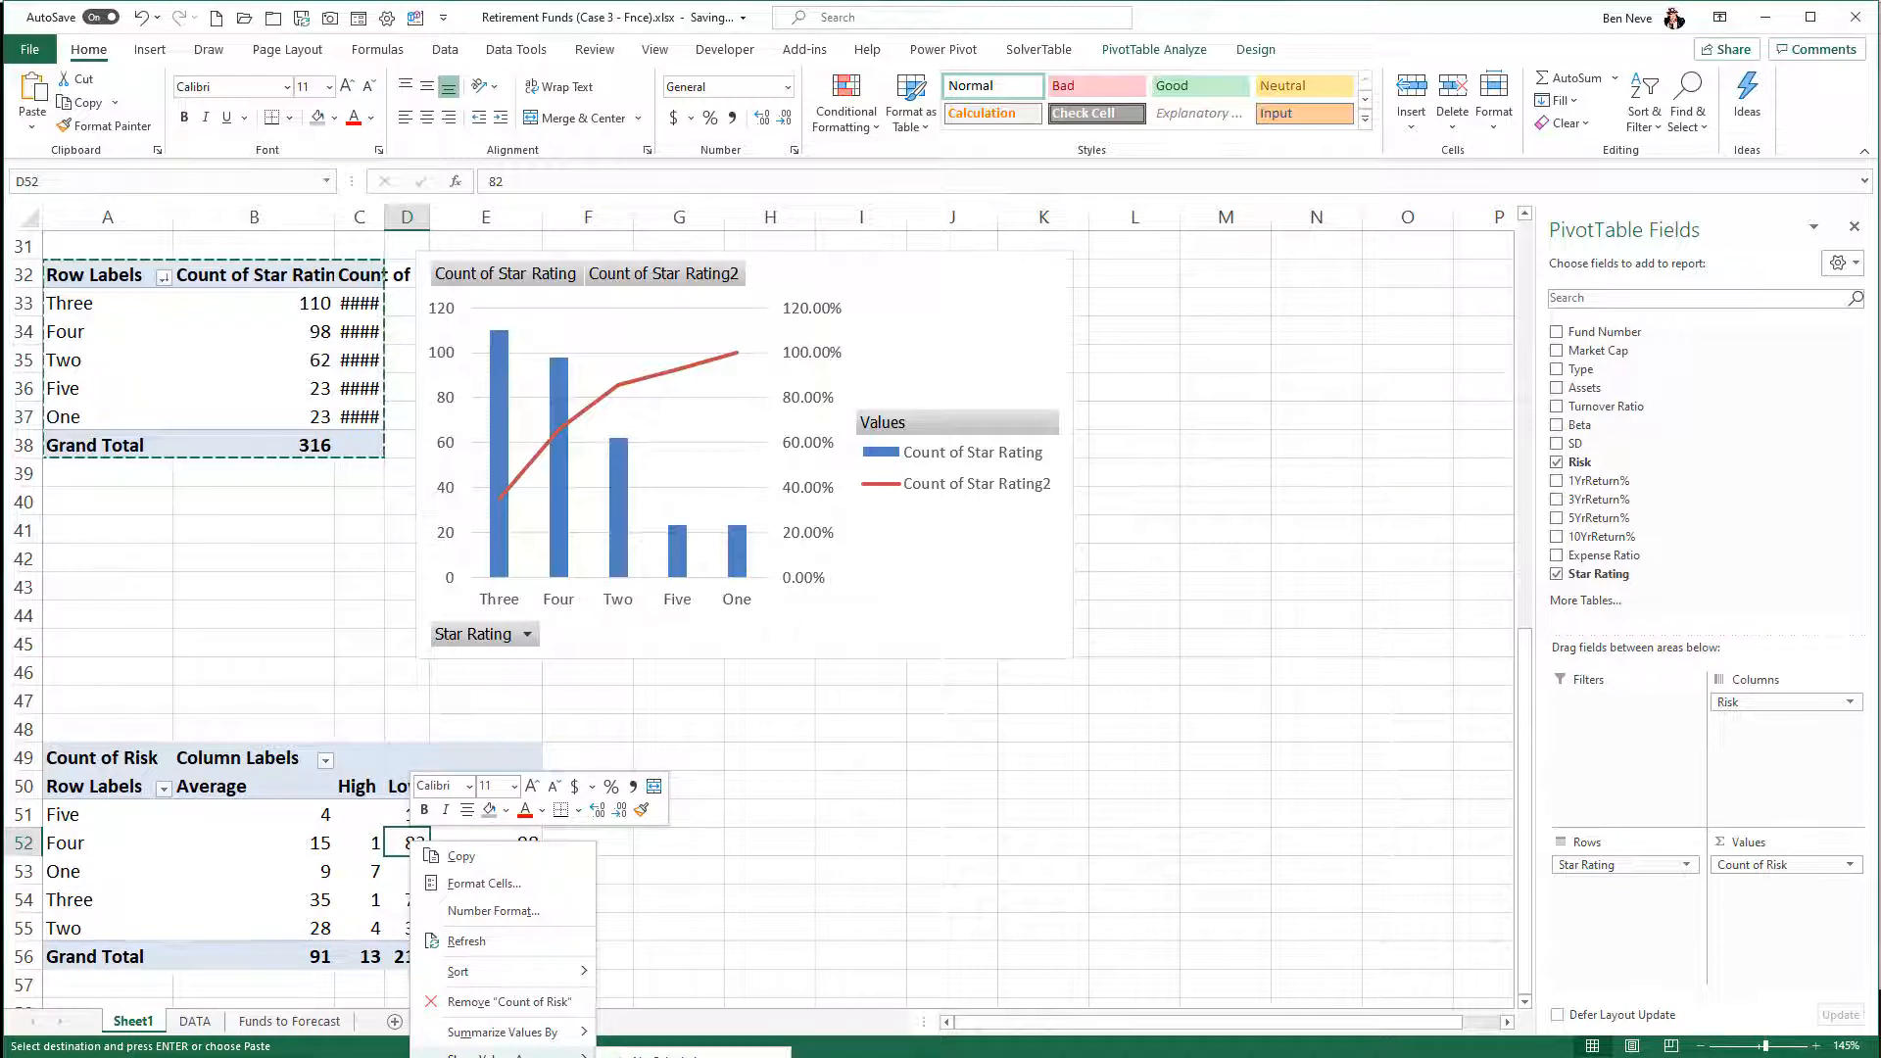
click(667, 1054)
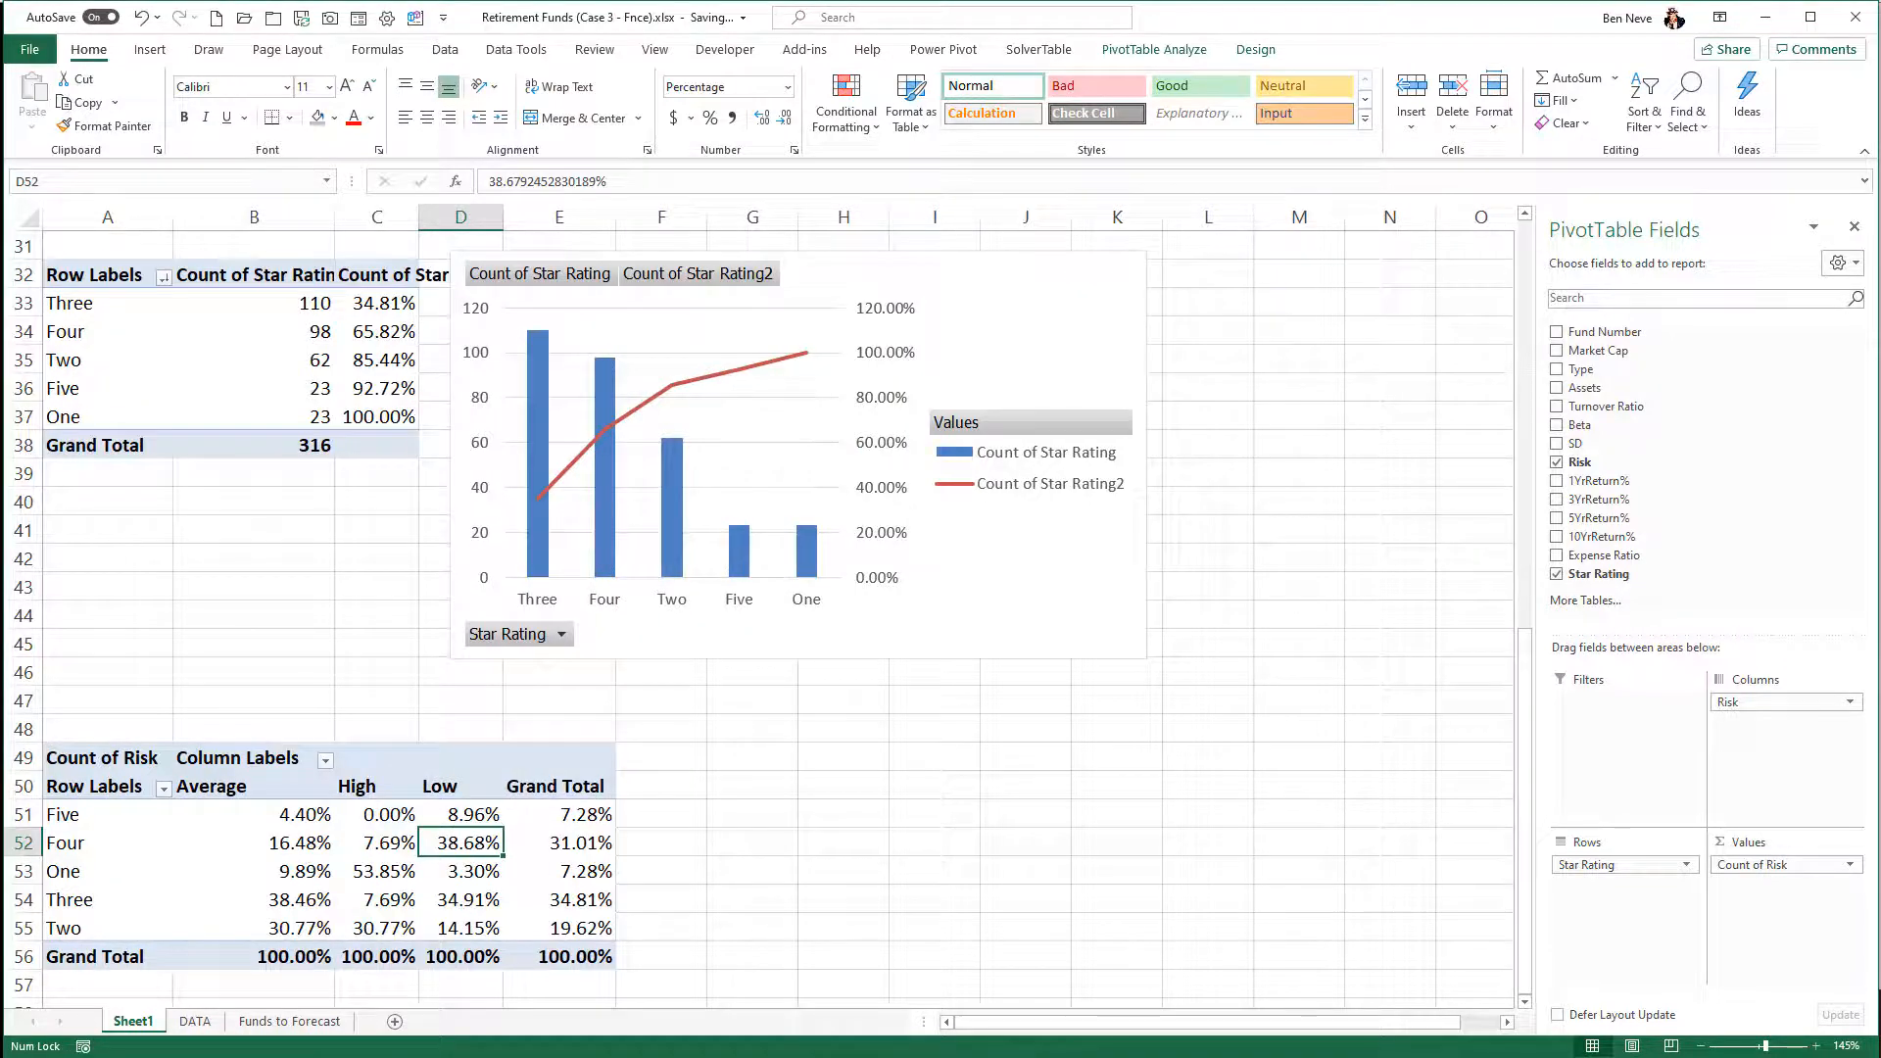
click(389, 872)
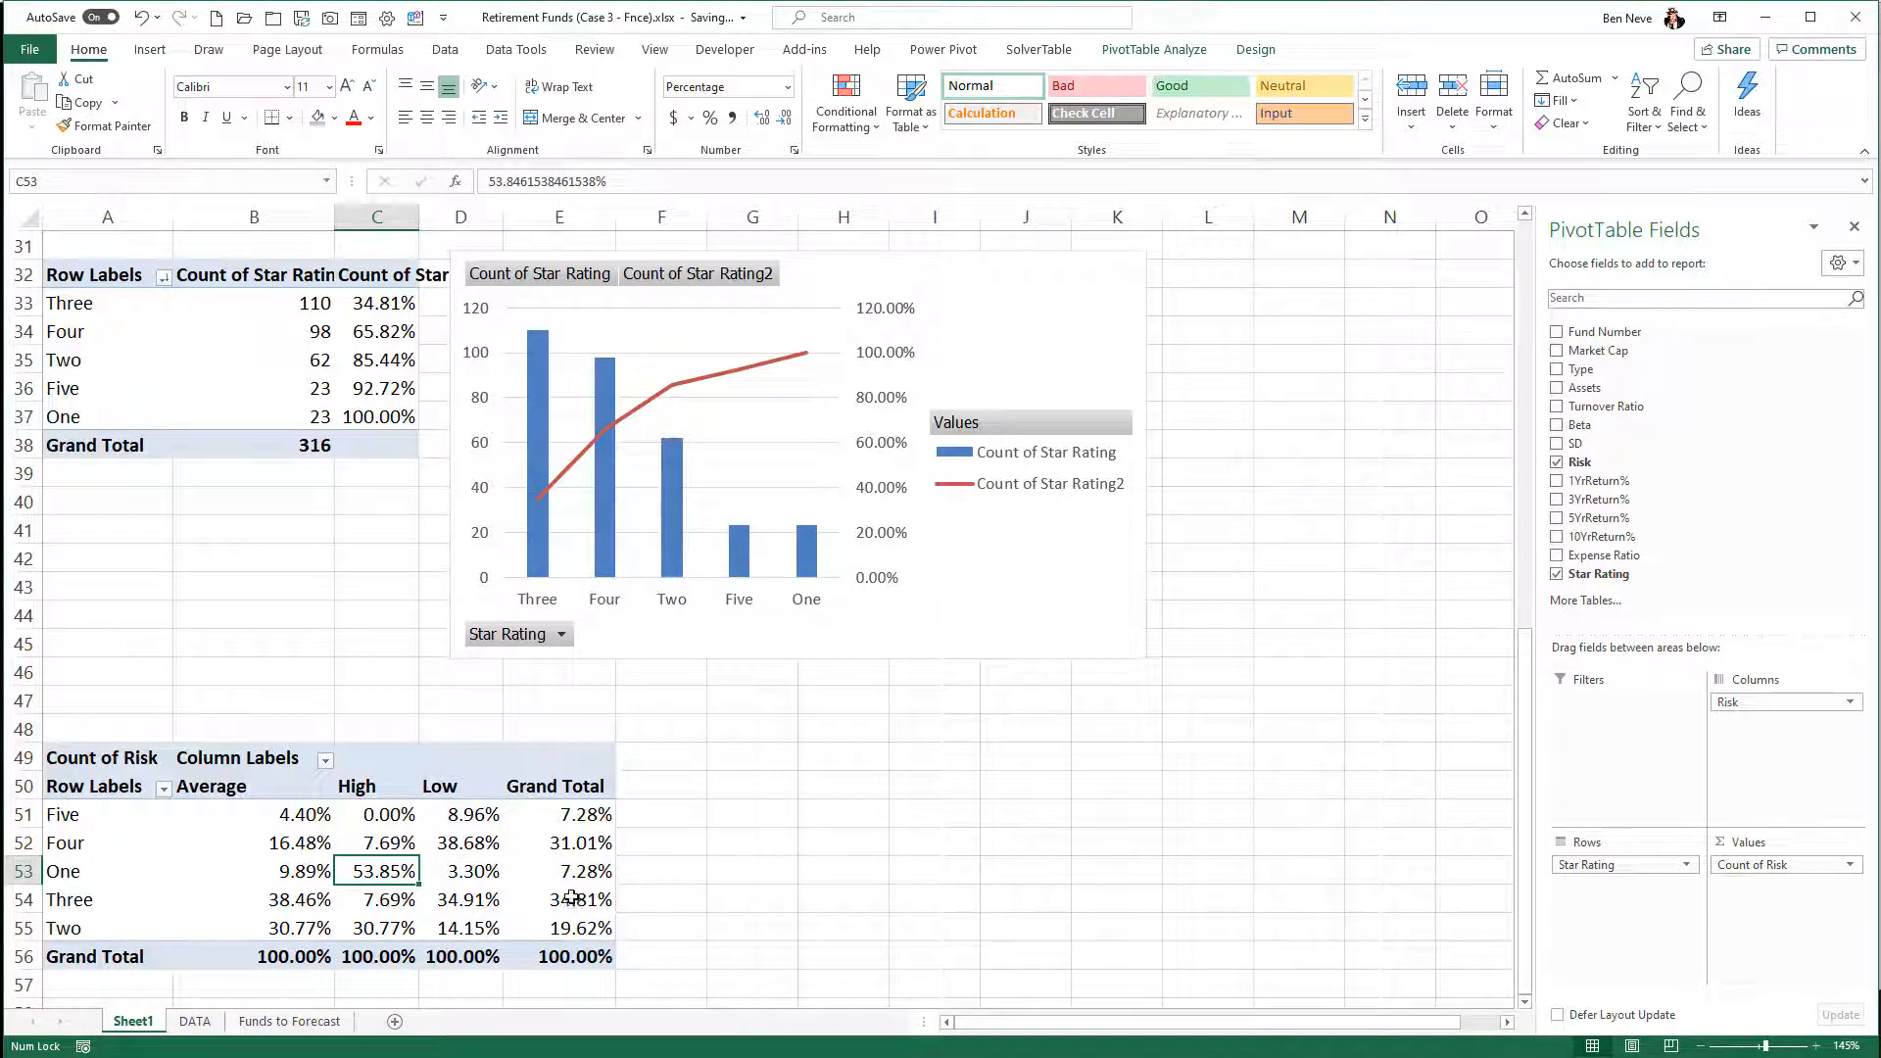
mouse_move(559, 885)
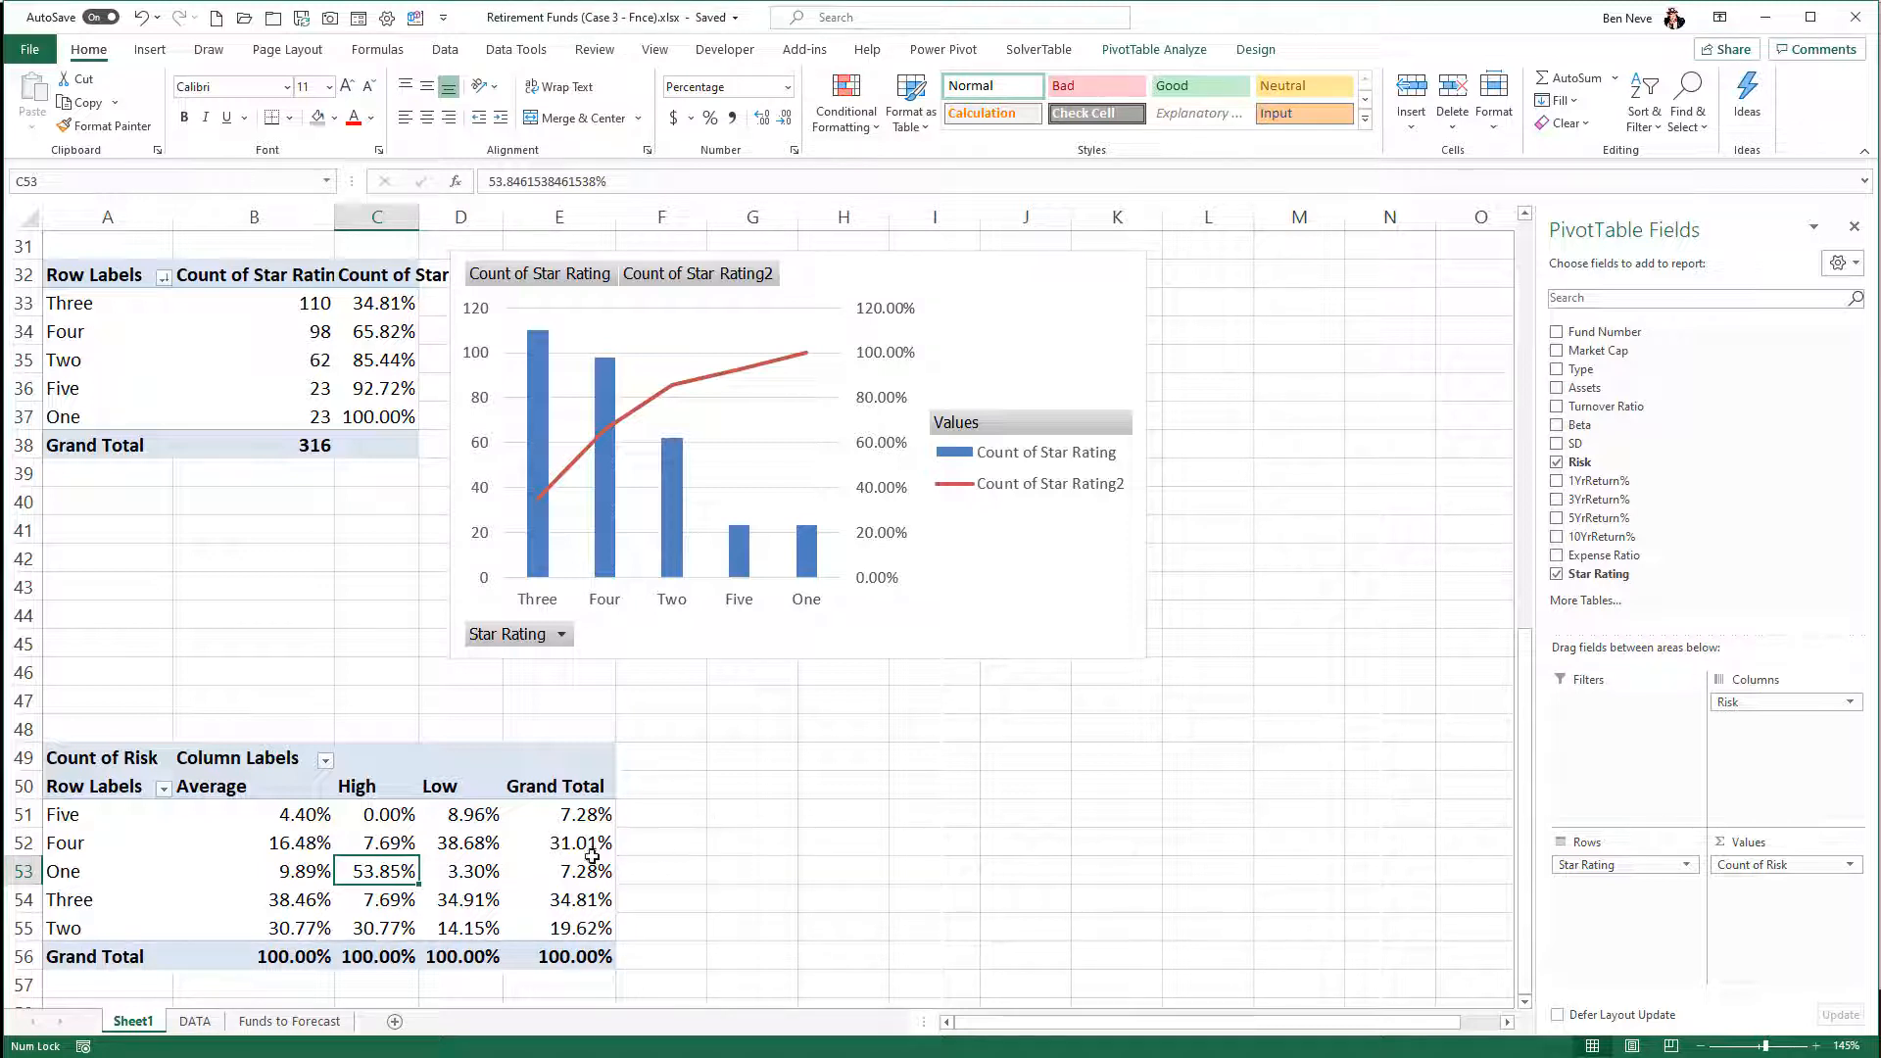
click(555, 867)
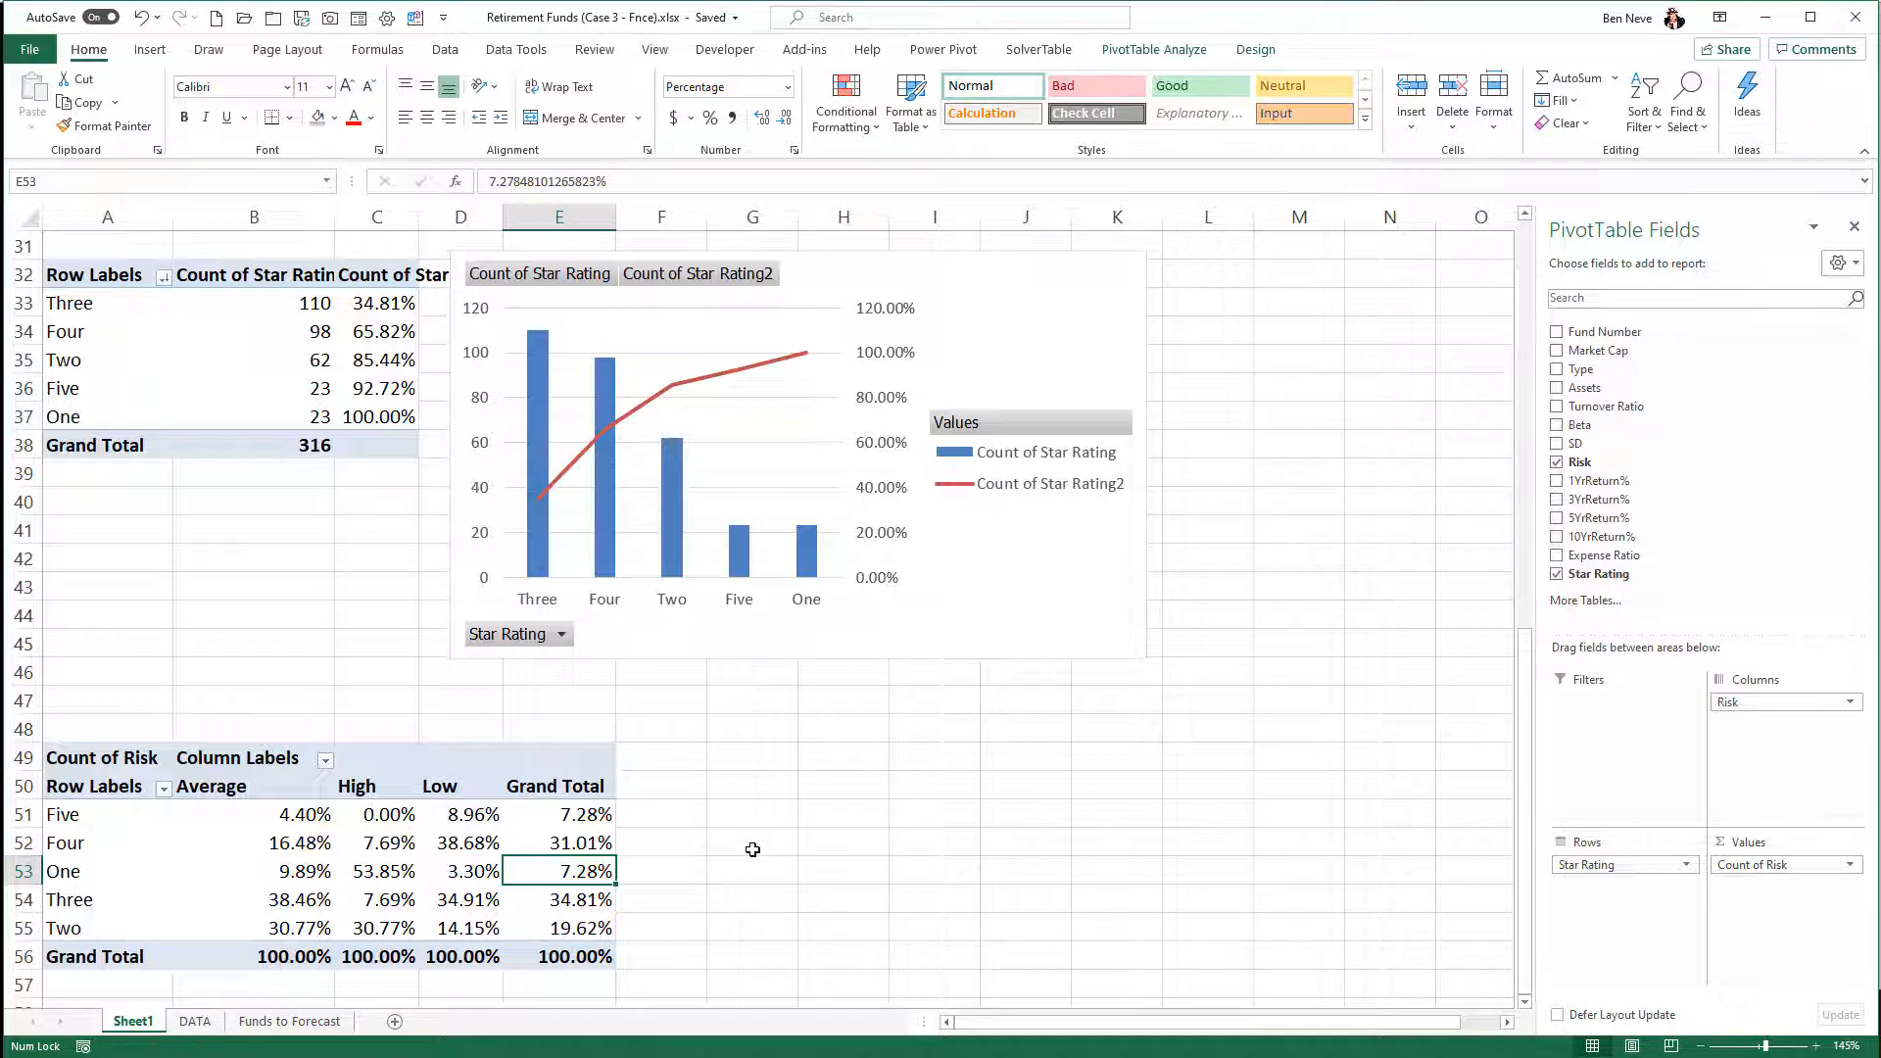
- Insert a Clustered Bar PivotChart from the Star Rating by Risk PivotTable at A49
click(459, 867)
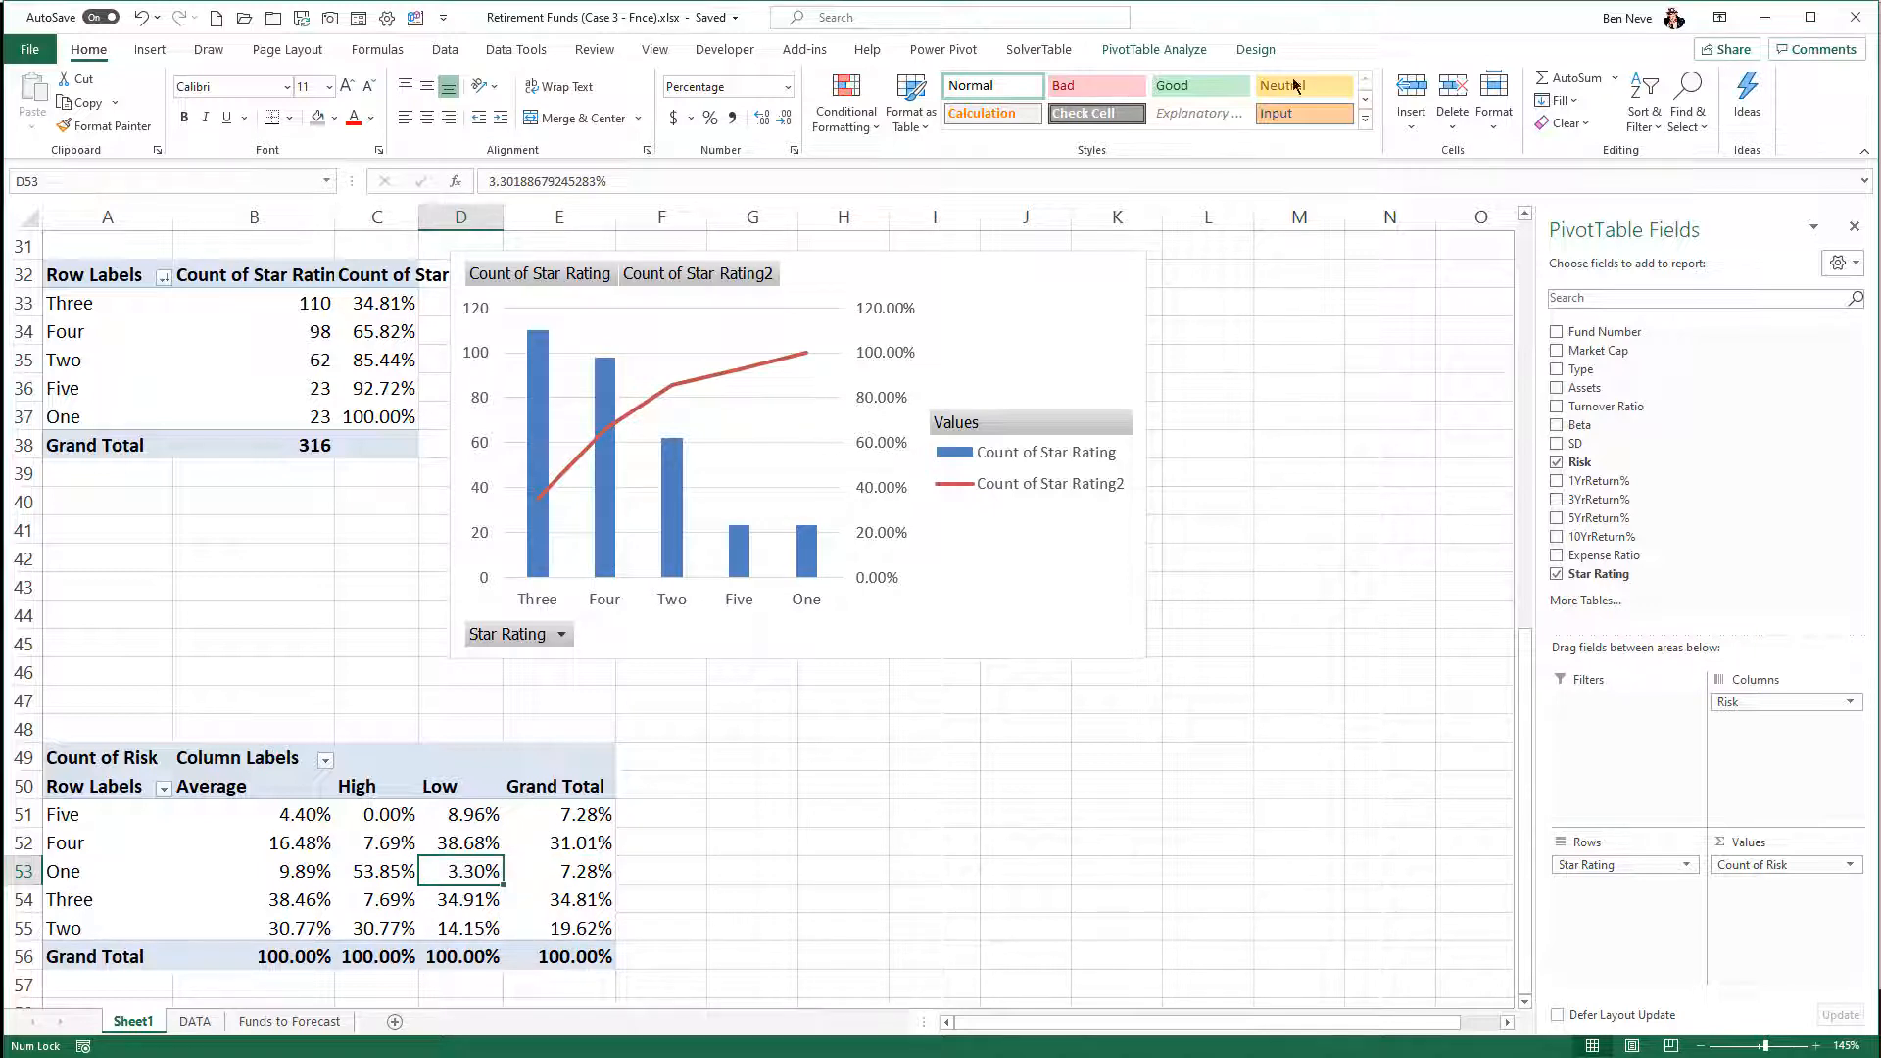
click(1154, 50)
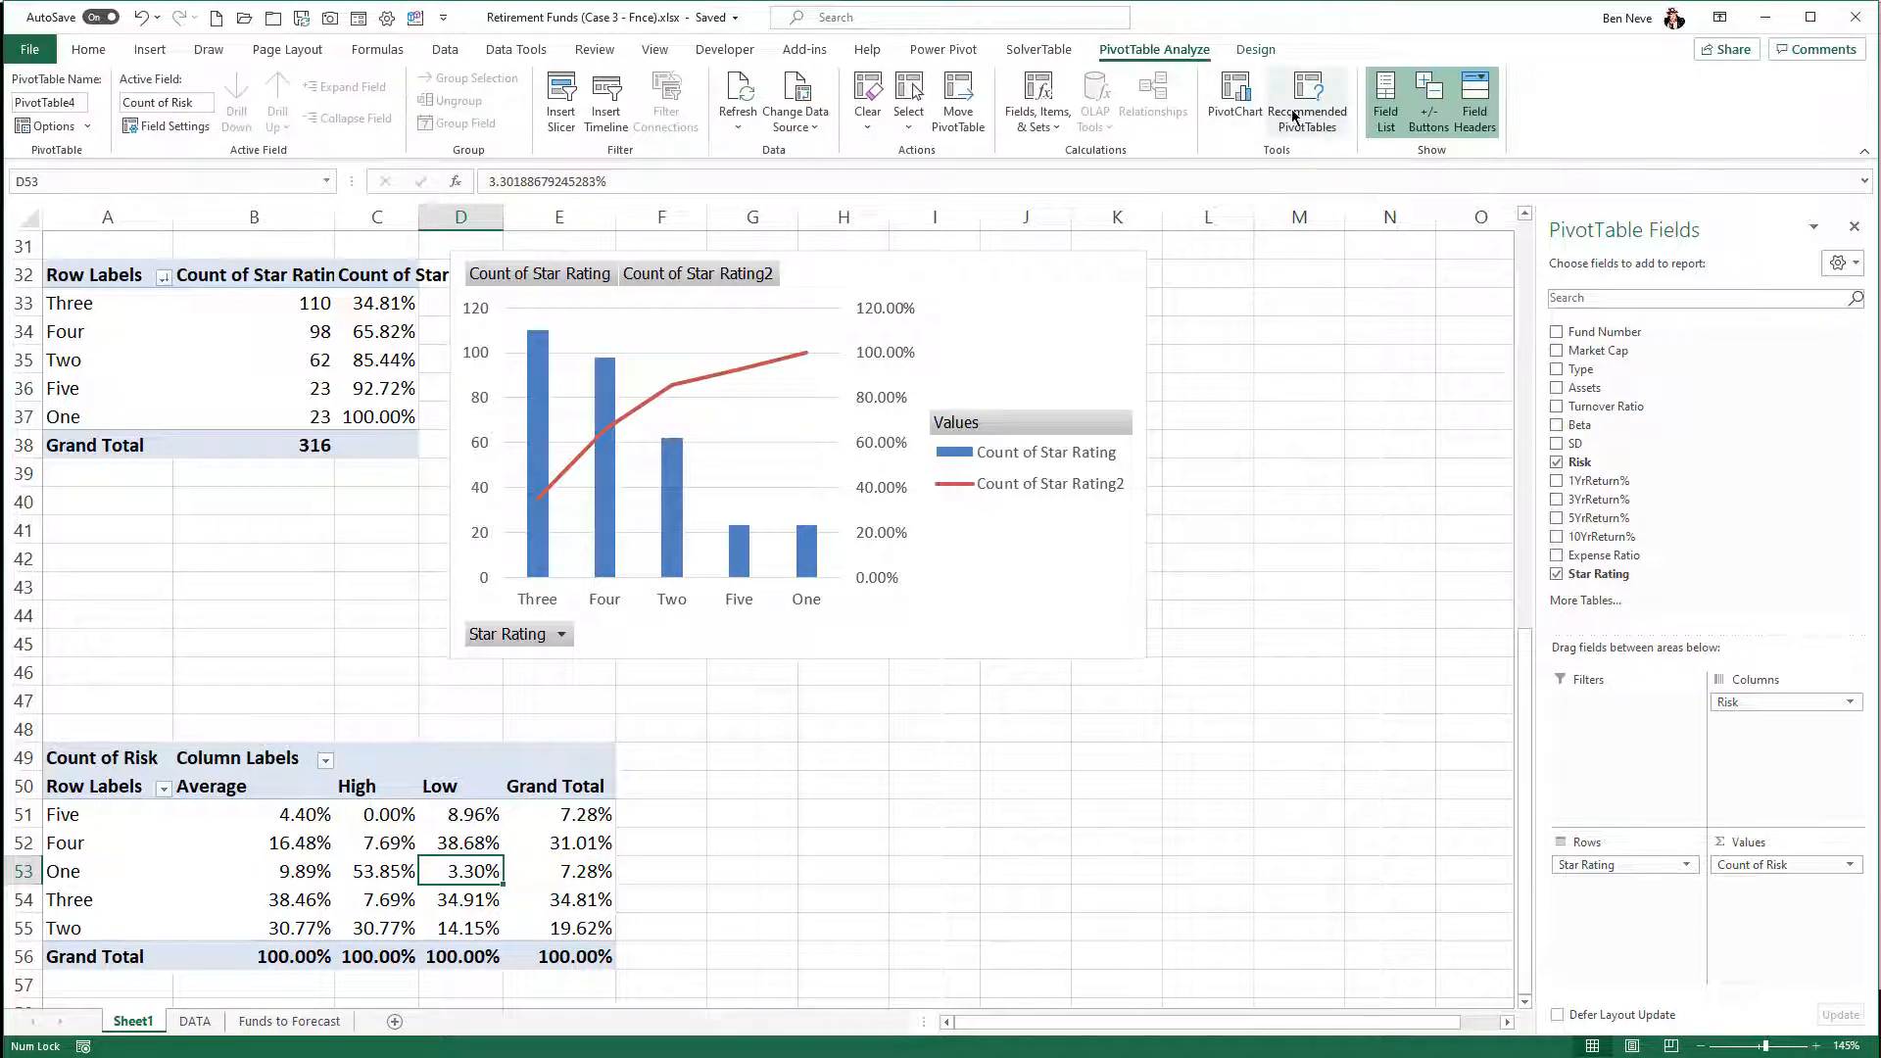
click(1237, 106)
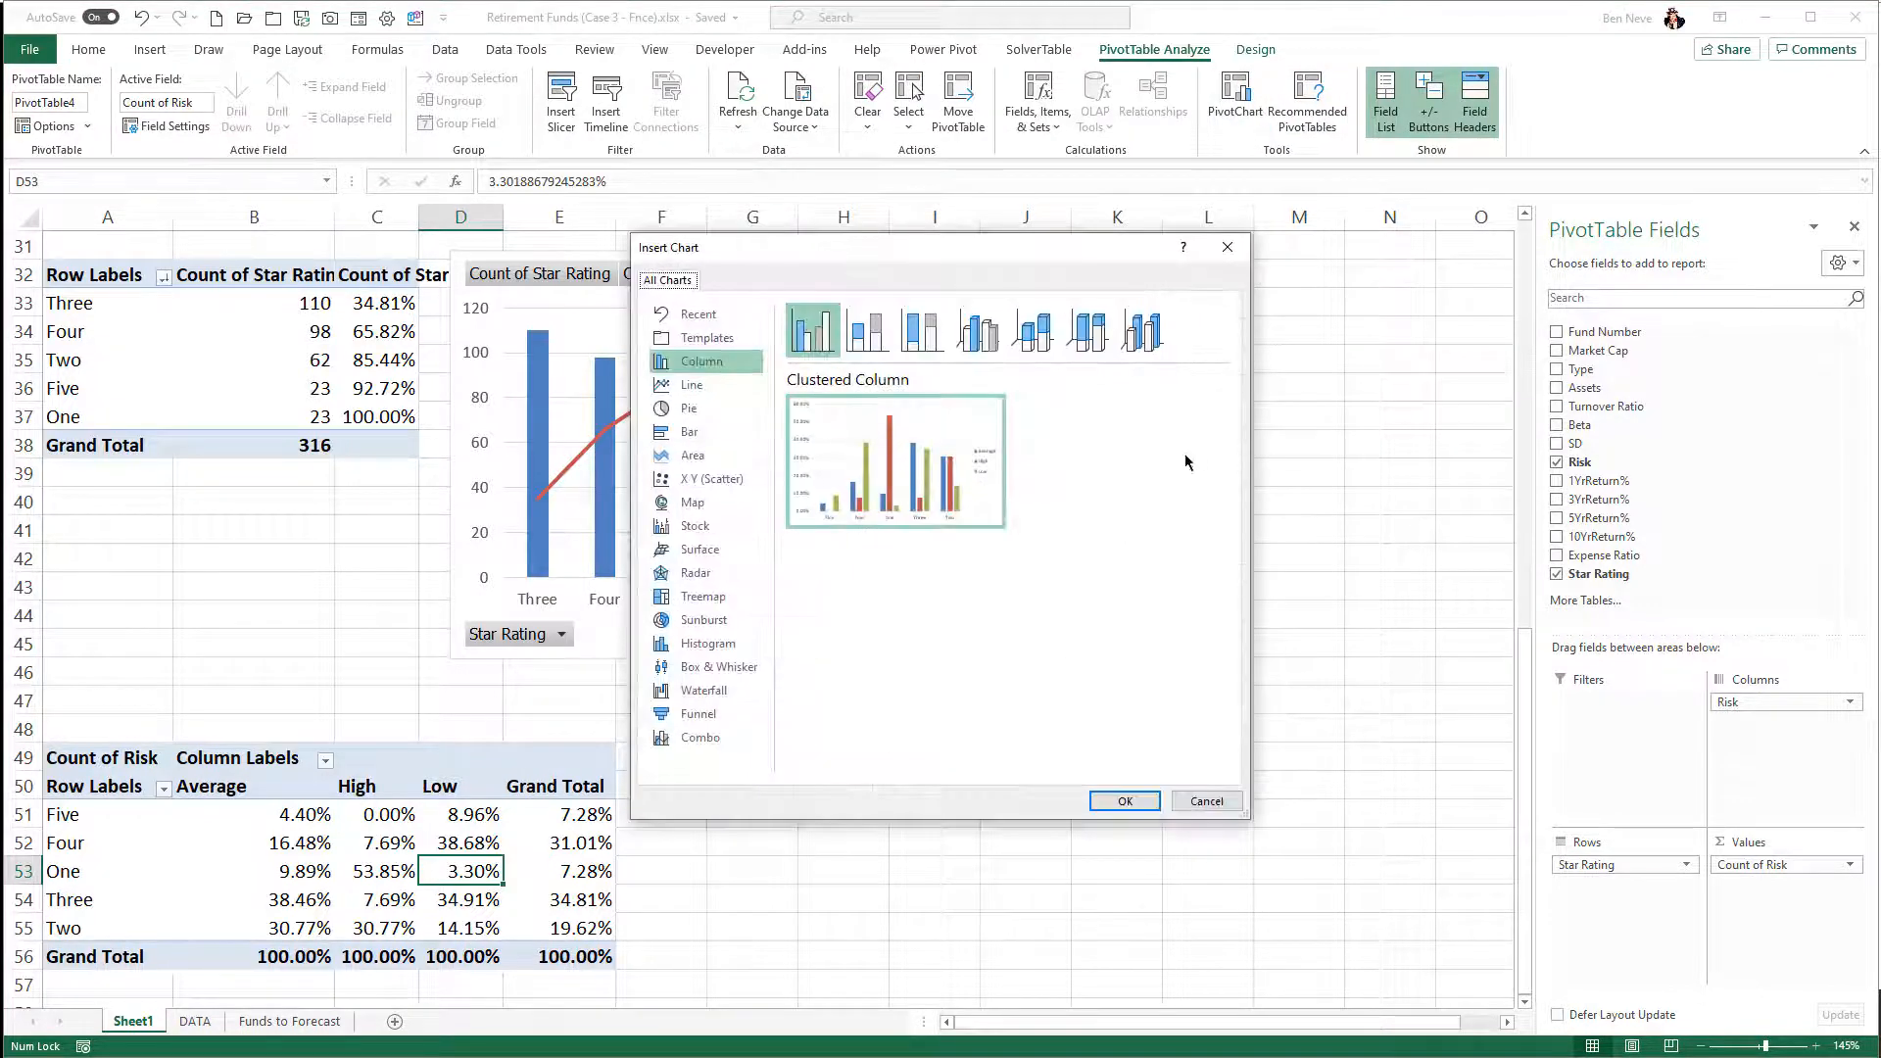
mouse_move(925, 508)
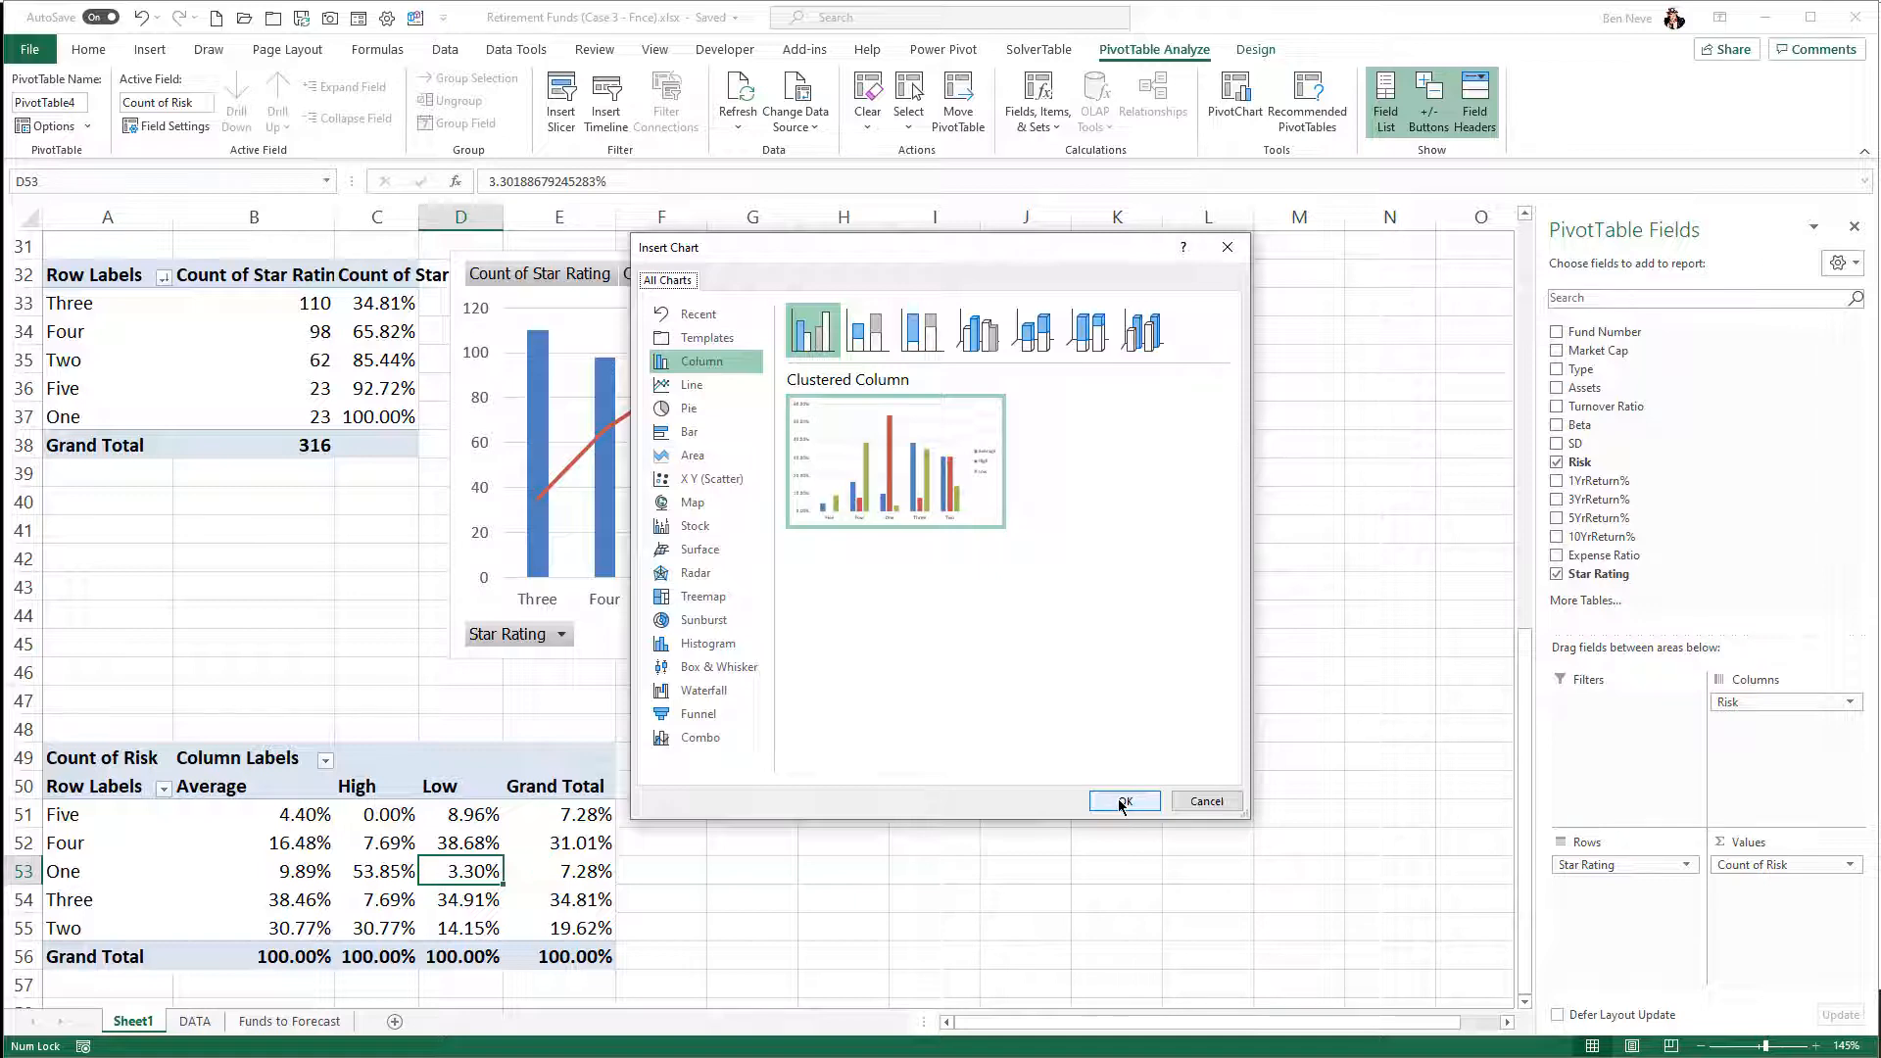
click(696, 432)
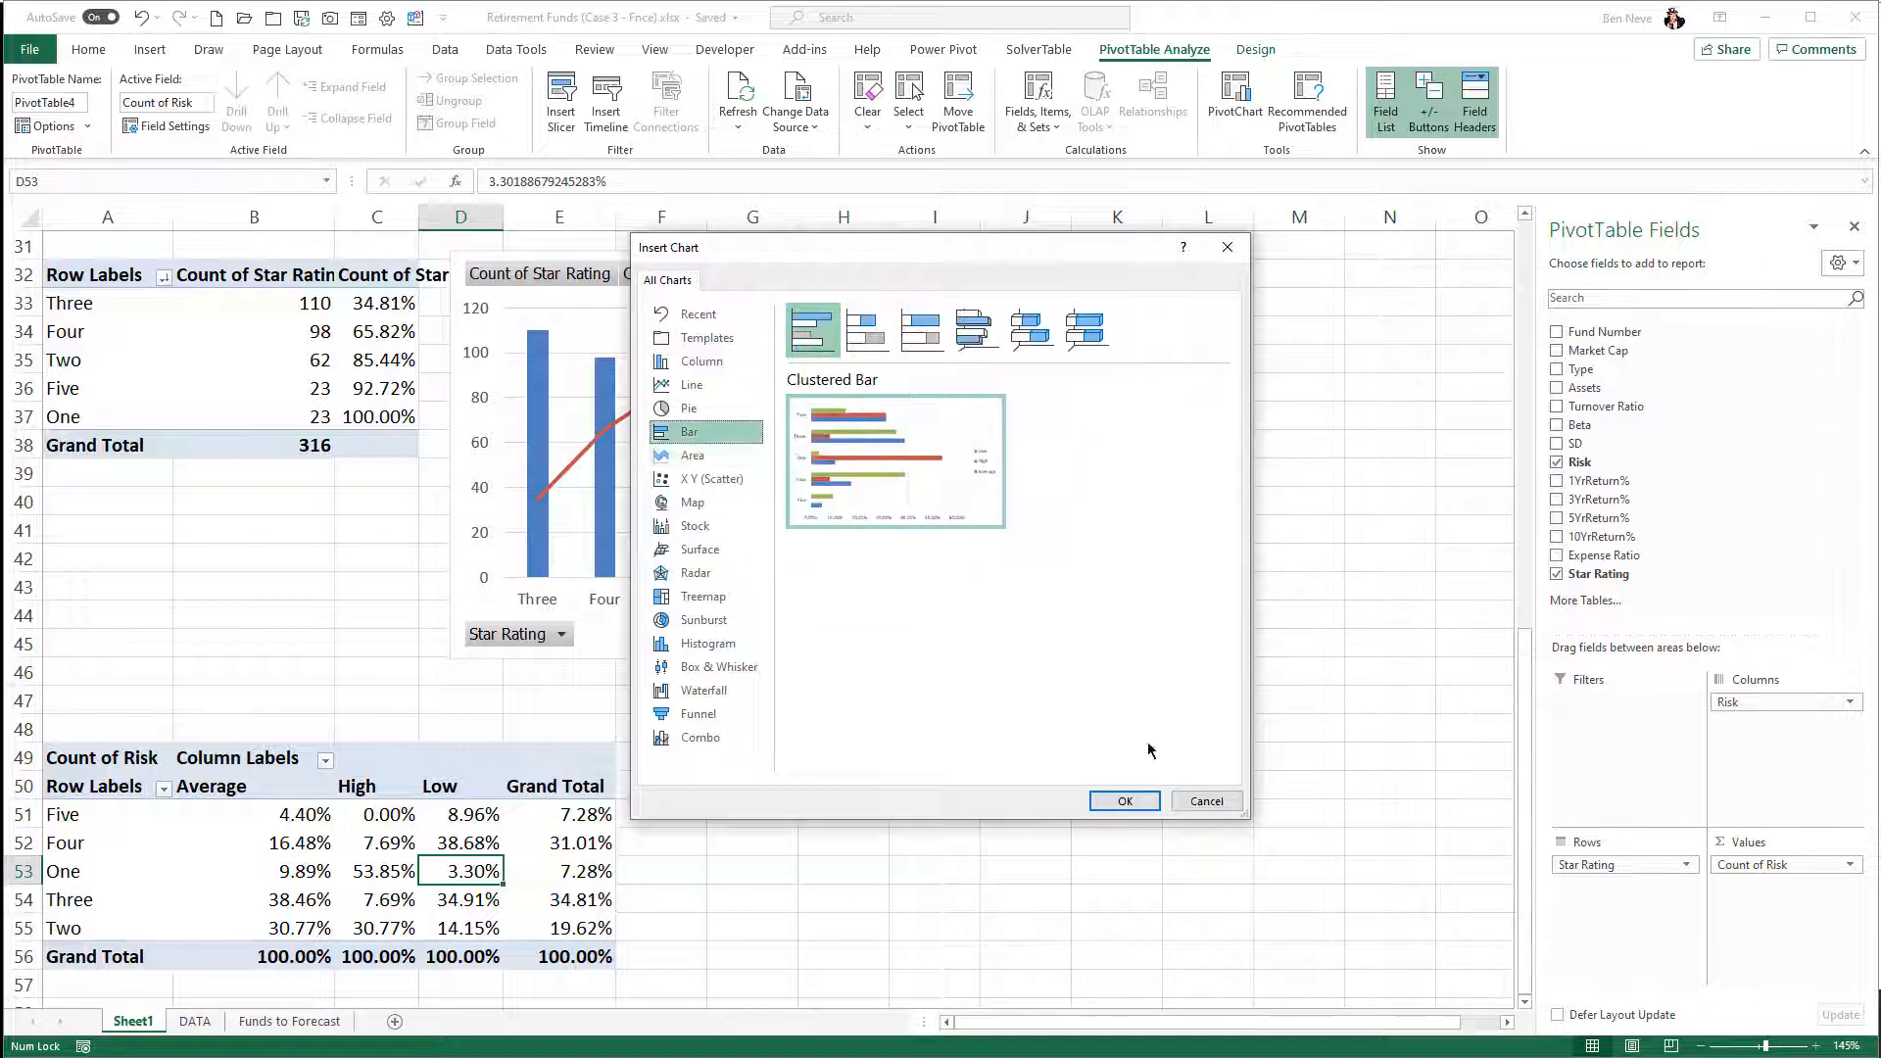
click(1137, 806)
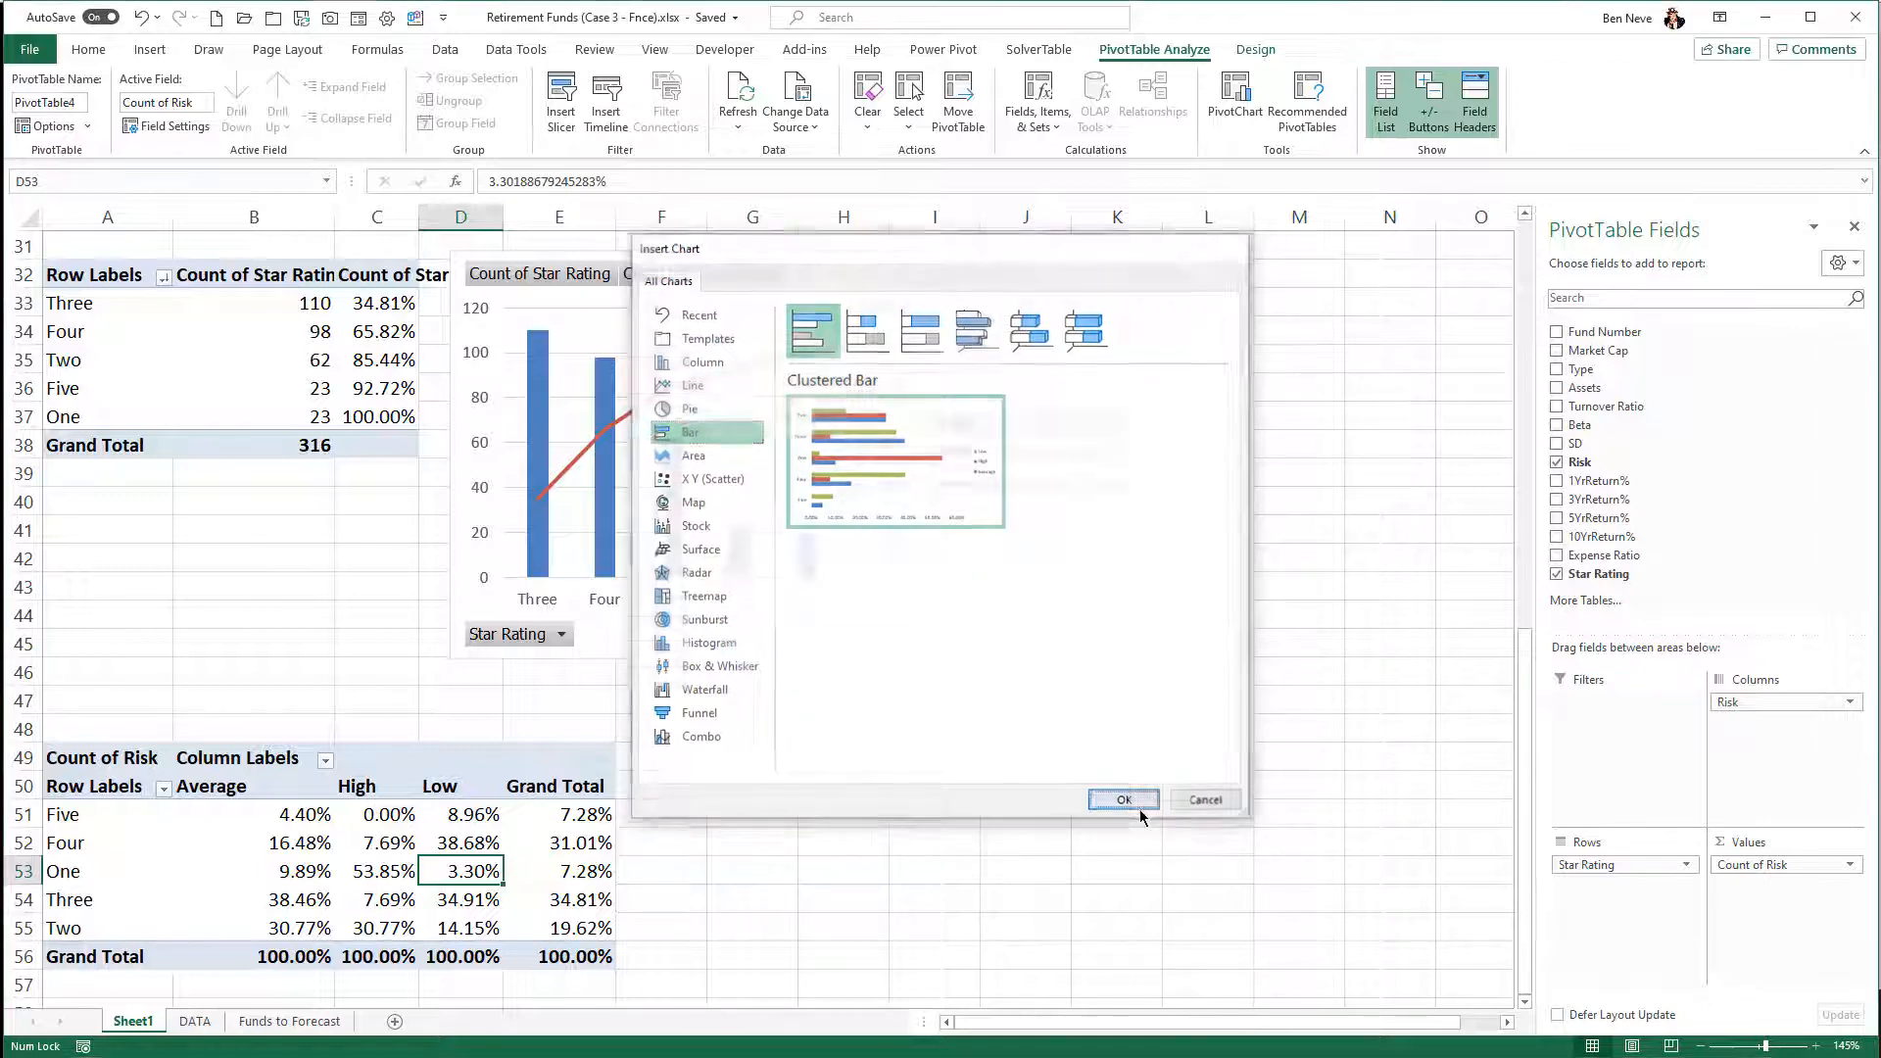
- Move the clustered bar chart beside the PivotTable at A49, below the combo chart, and select the One row label in A53
drag(899, 438, 1112, 706)
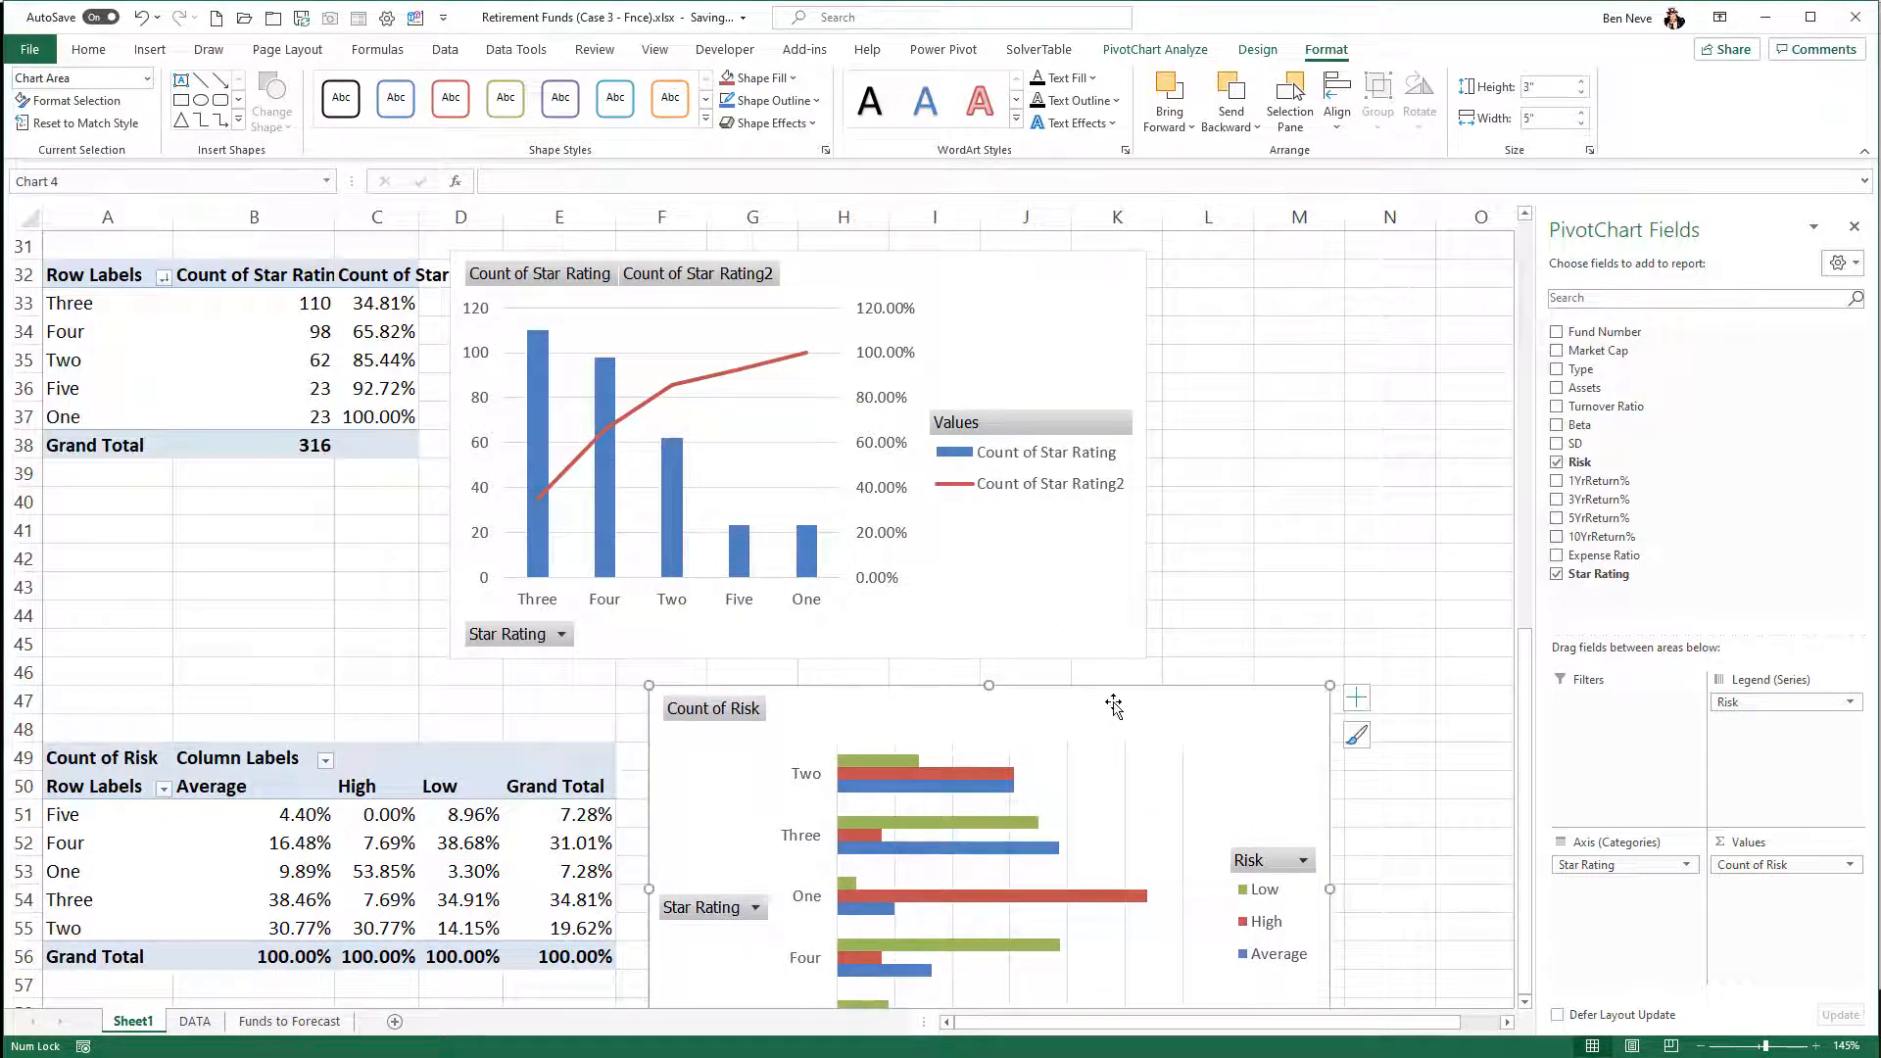
scroll(1164, 703, down, 2)
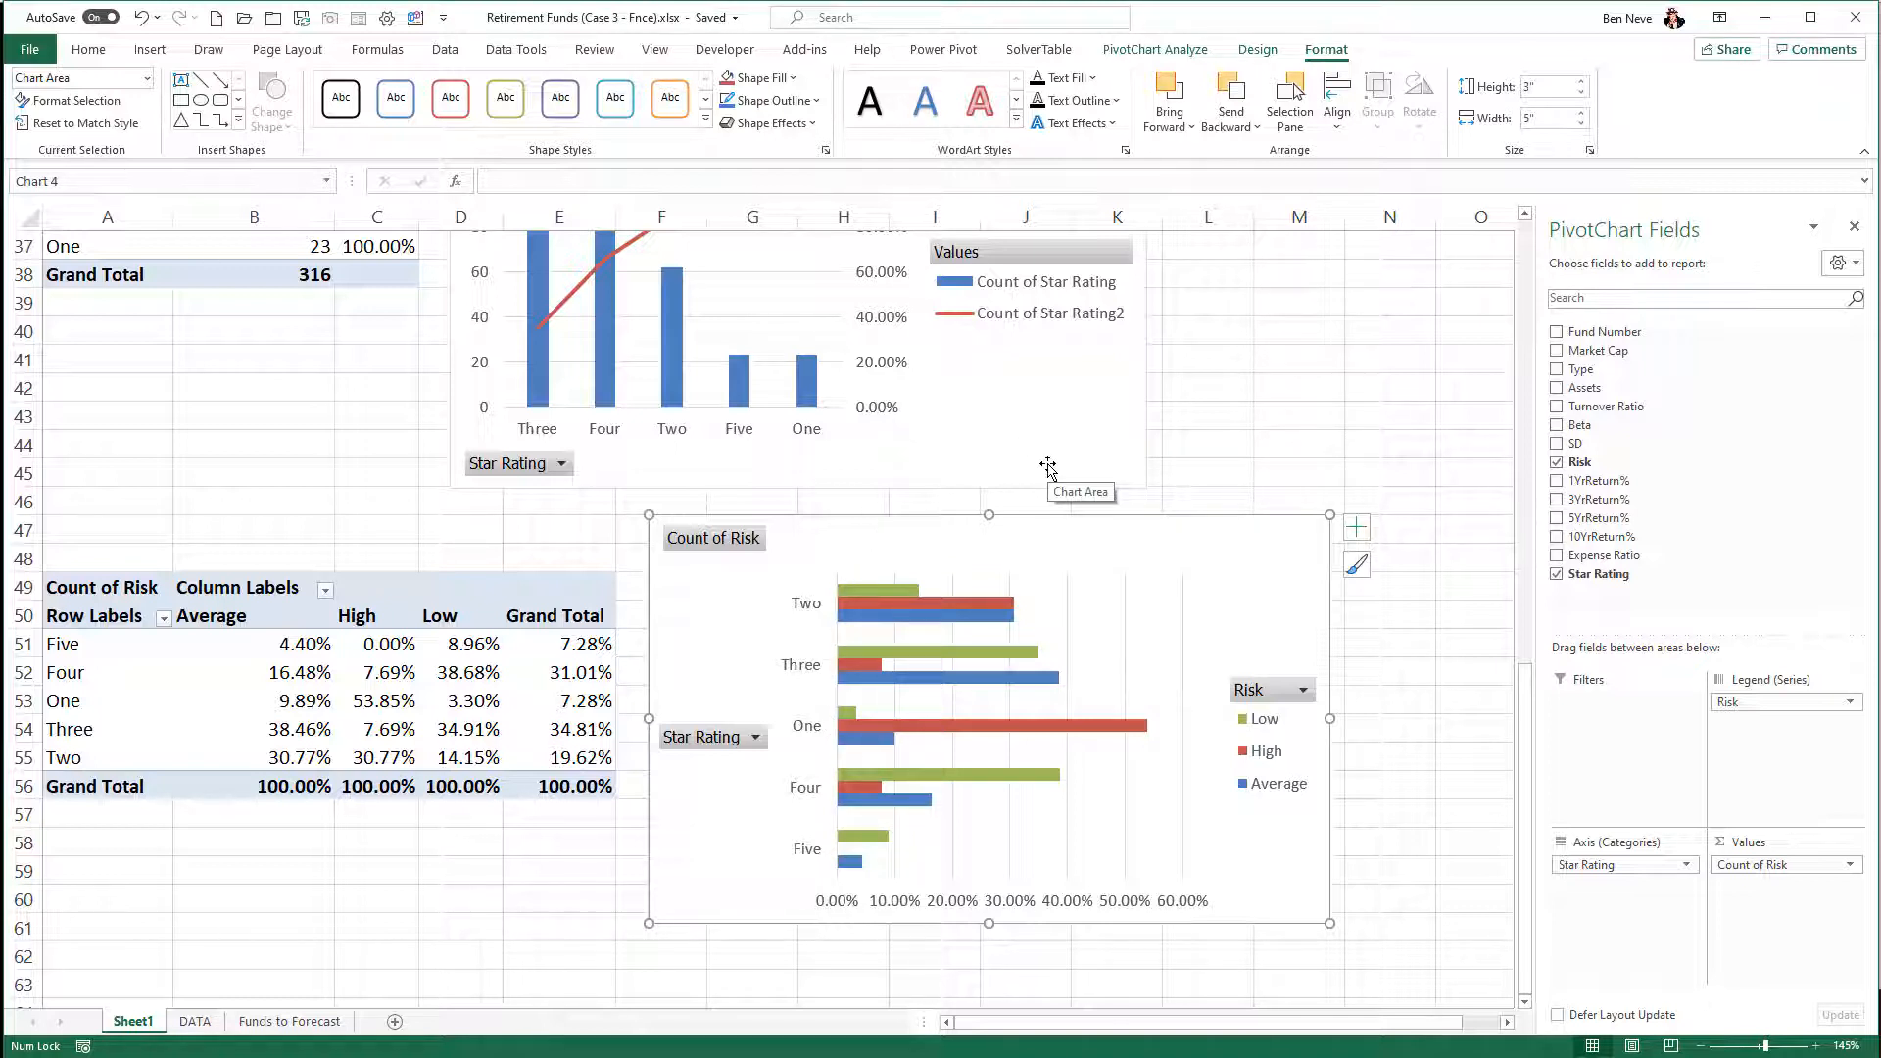
click(81, 712)
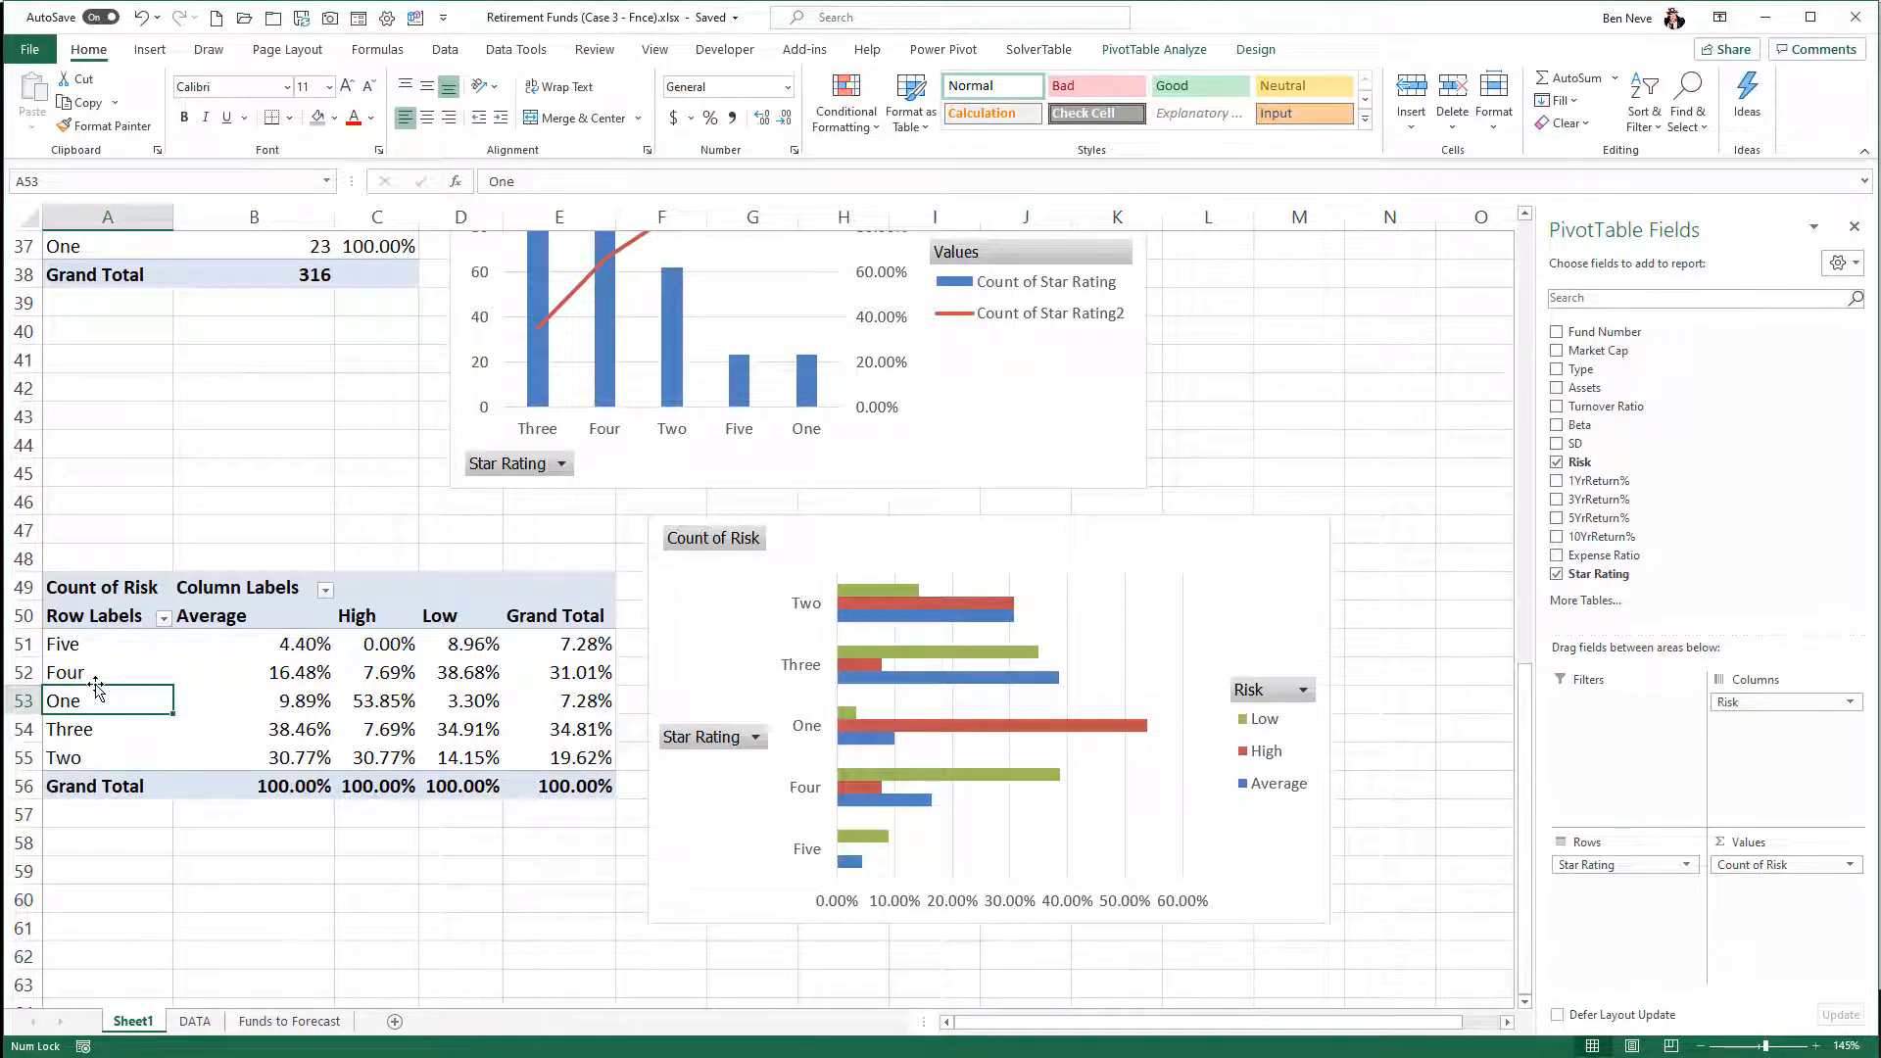
- Reorder the Star Rating rows in the PivotTable at A49 to One, Two, Three, Four, Five and select its bar chart
drag(95, 683, 99, 644)
click(86, 748)
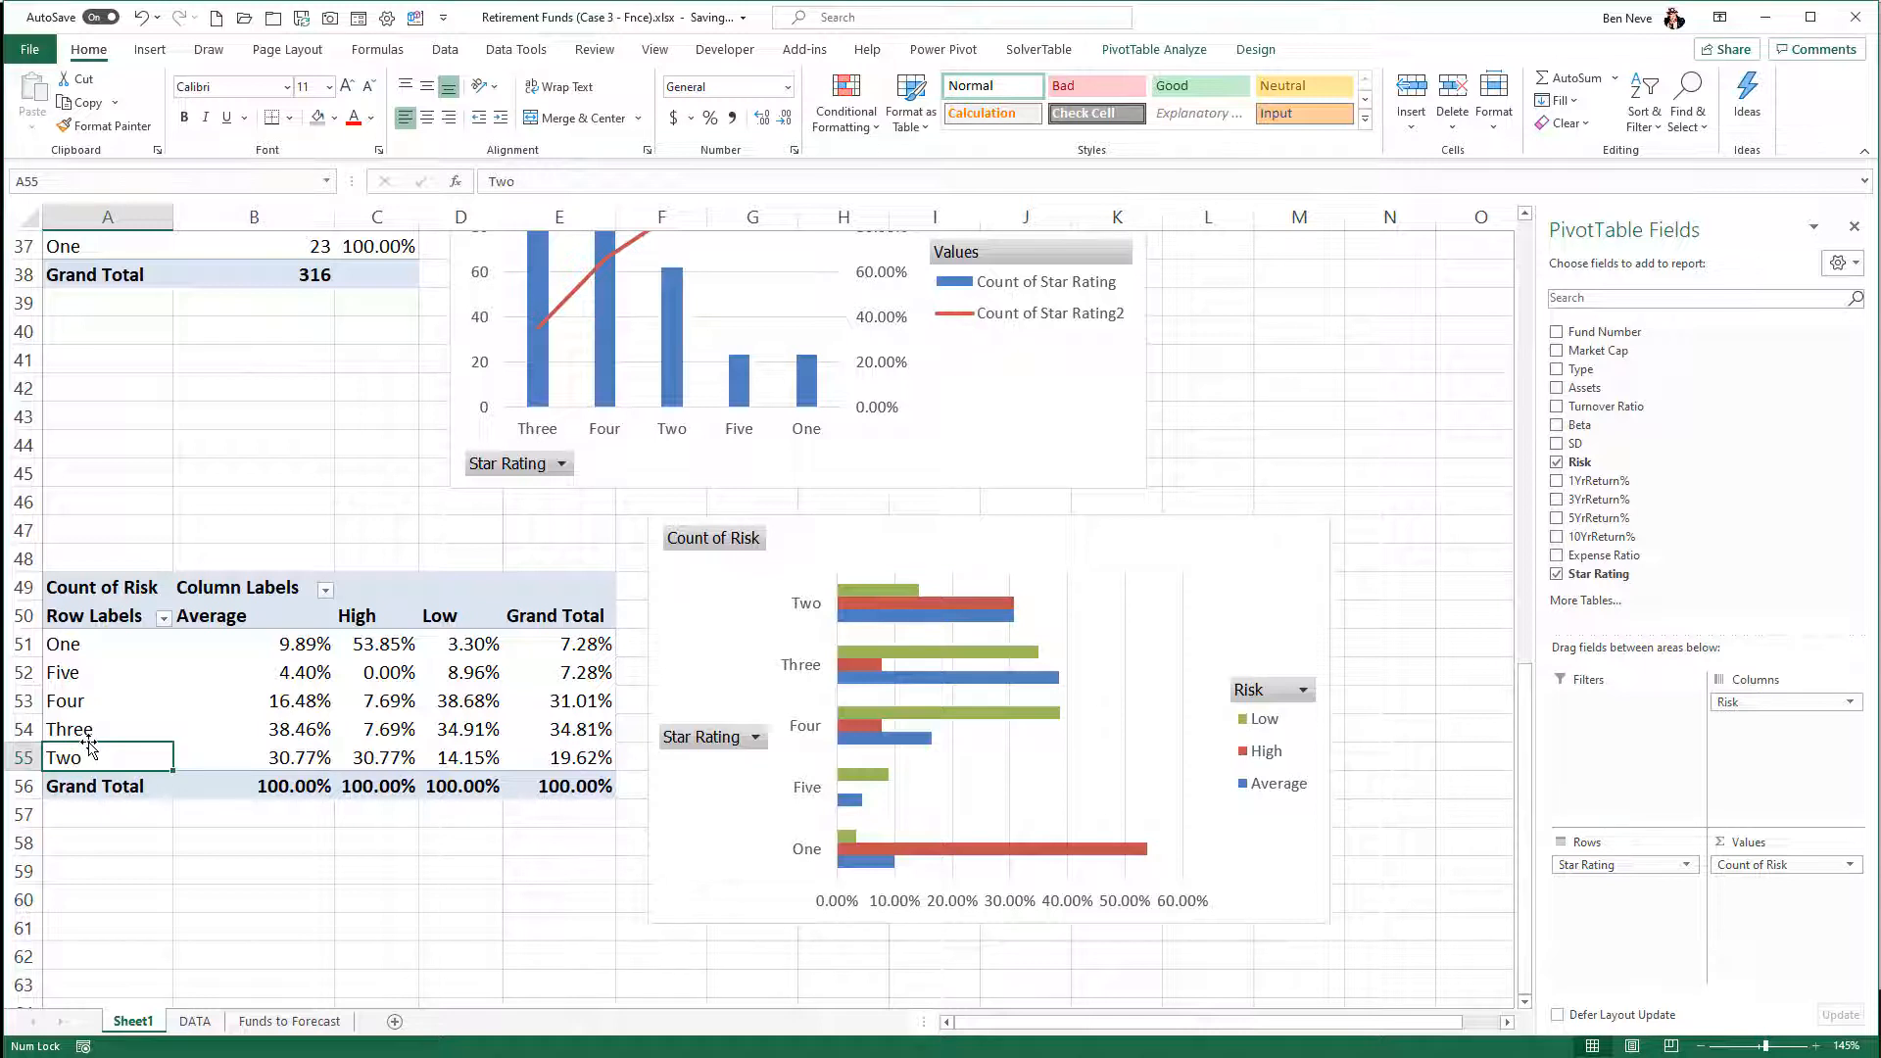
drag(88, 748, 101, 672)
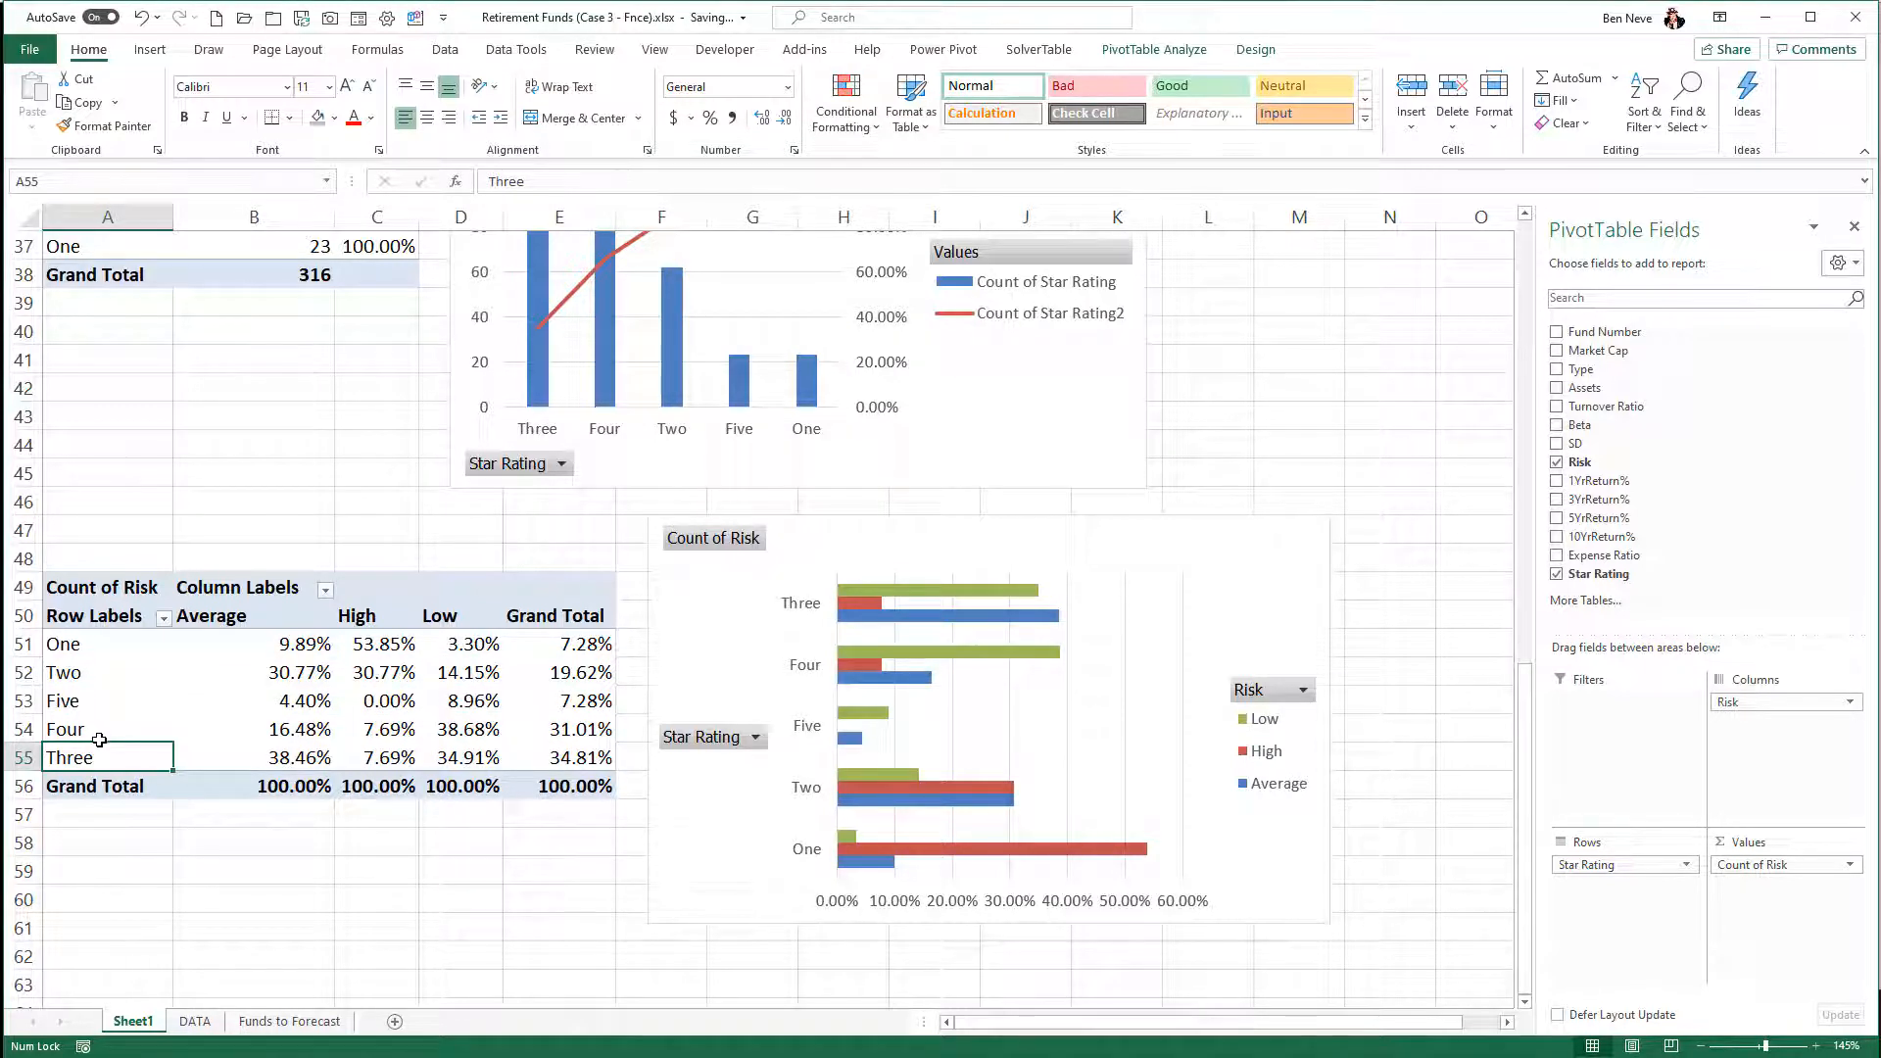
drag(99, 739, 102, 693)
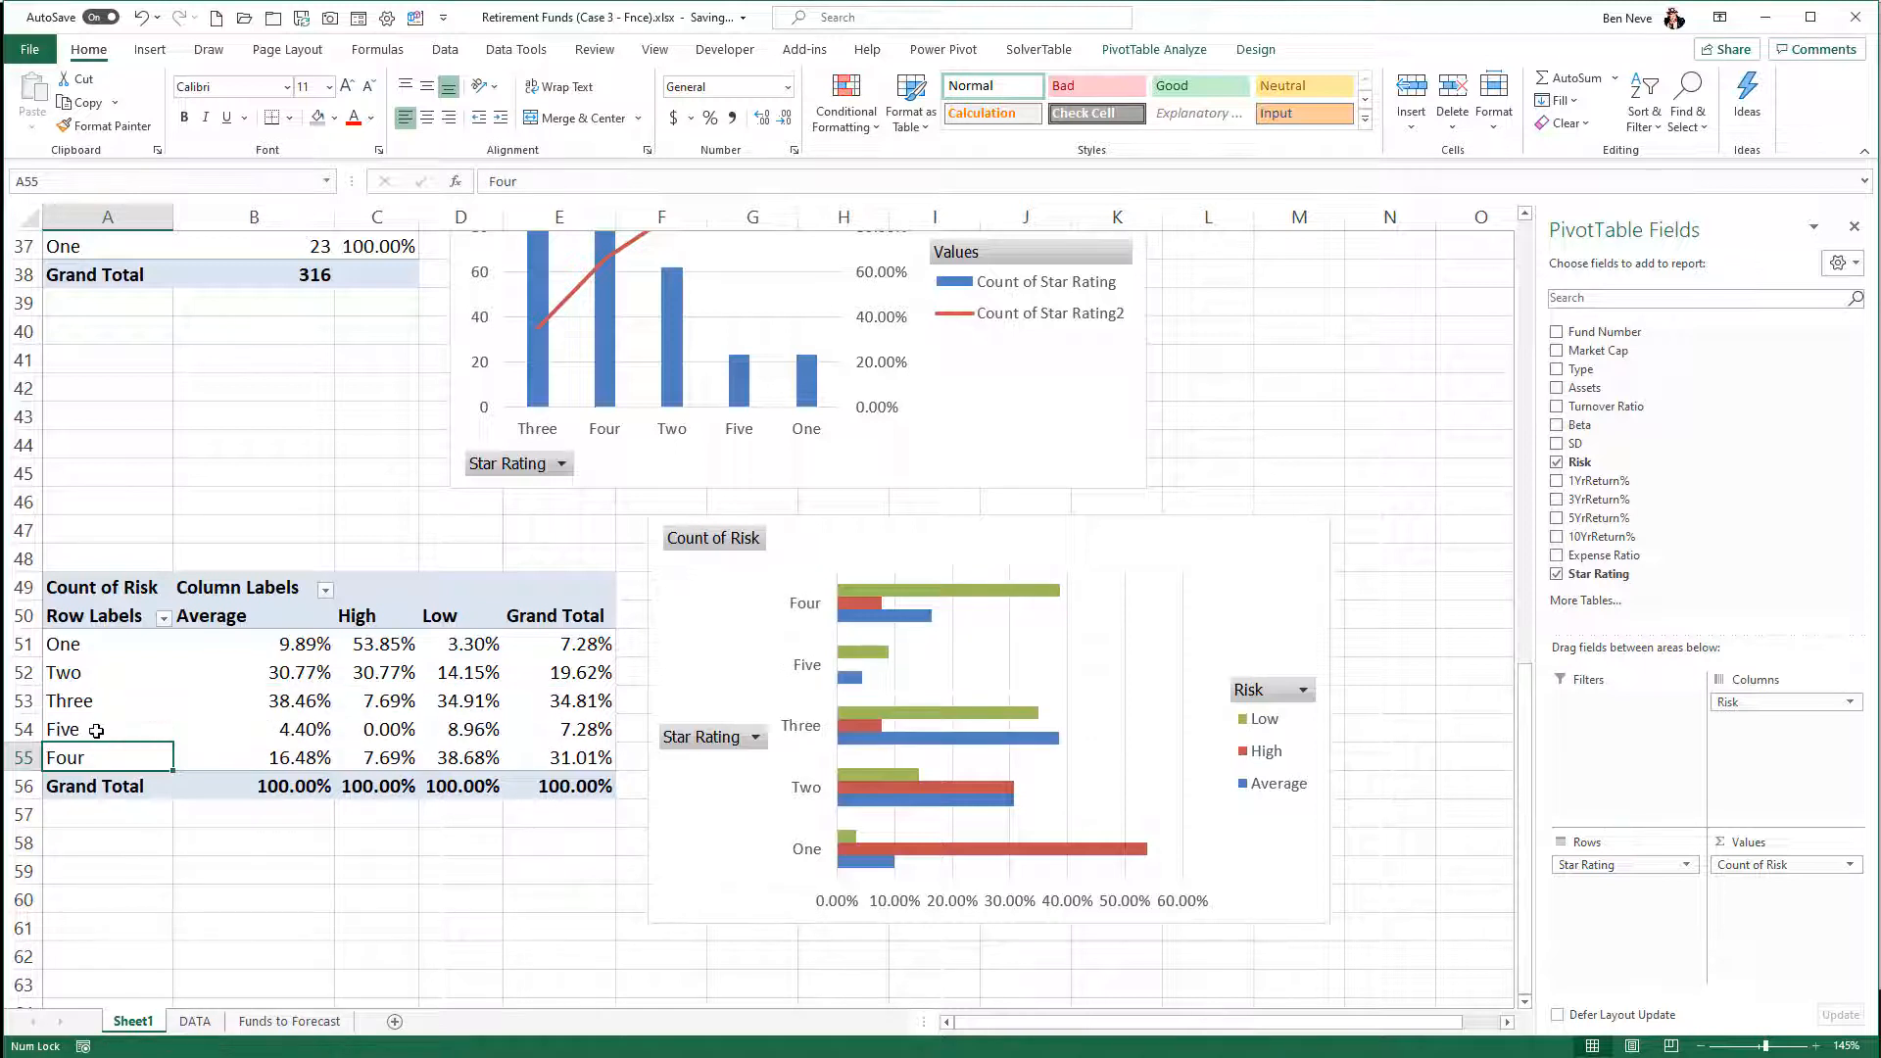
click(98, 730)
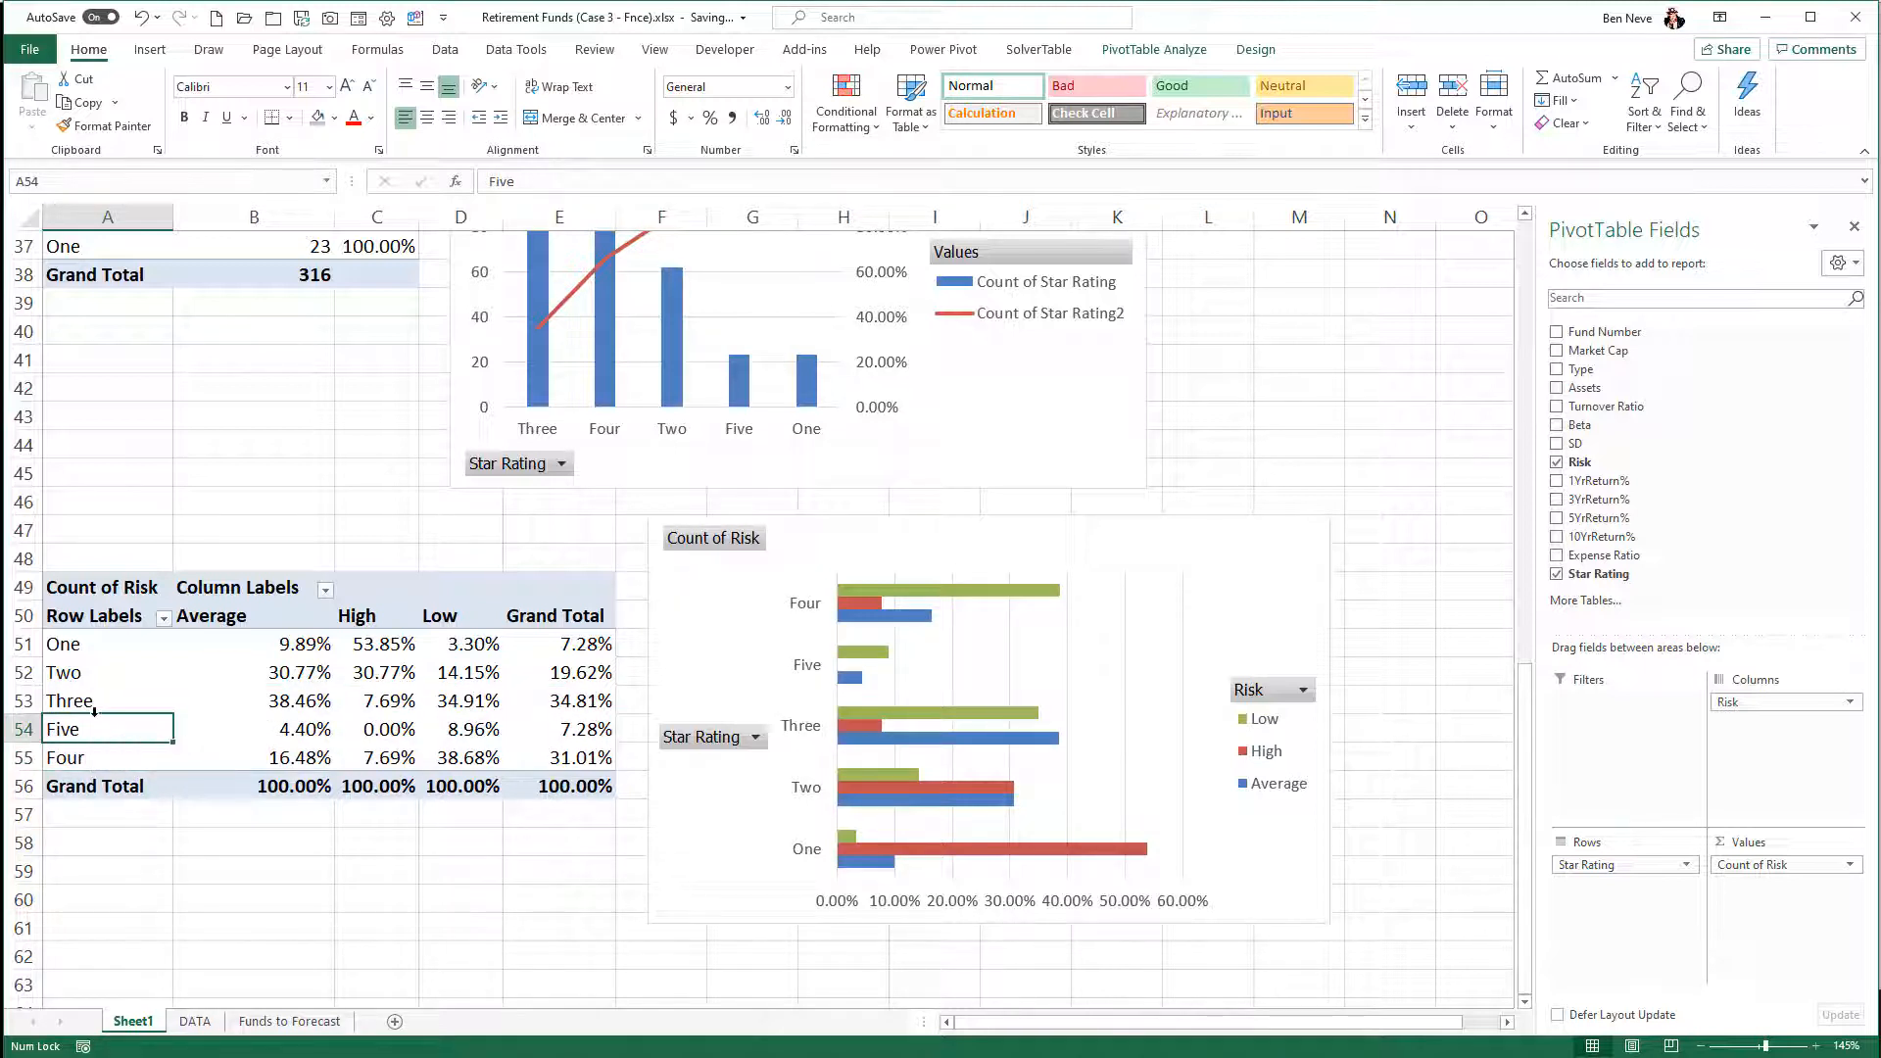
drag(94, 705, 108, 769)
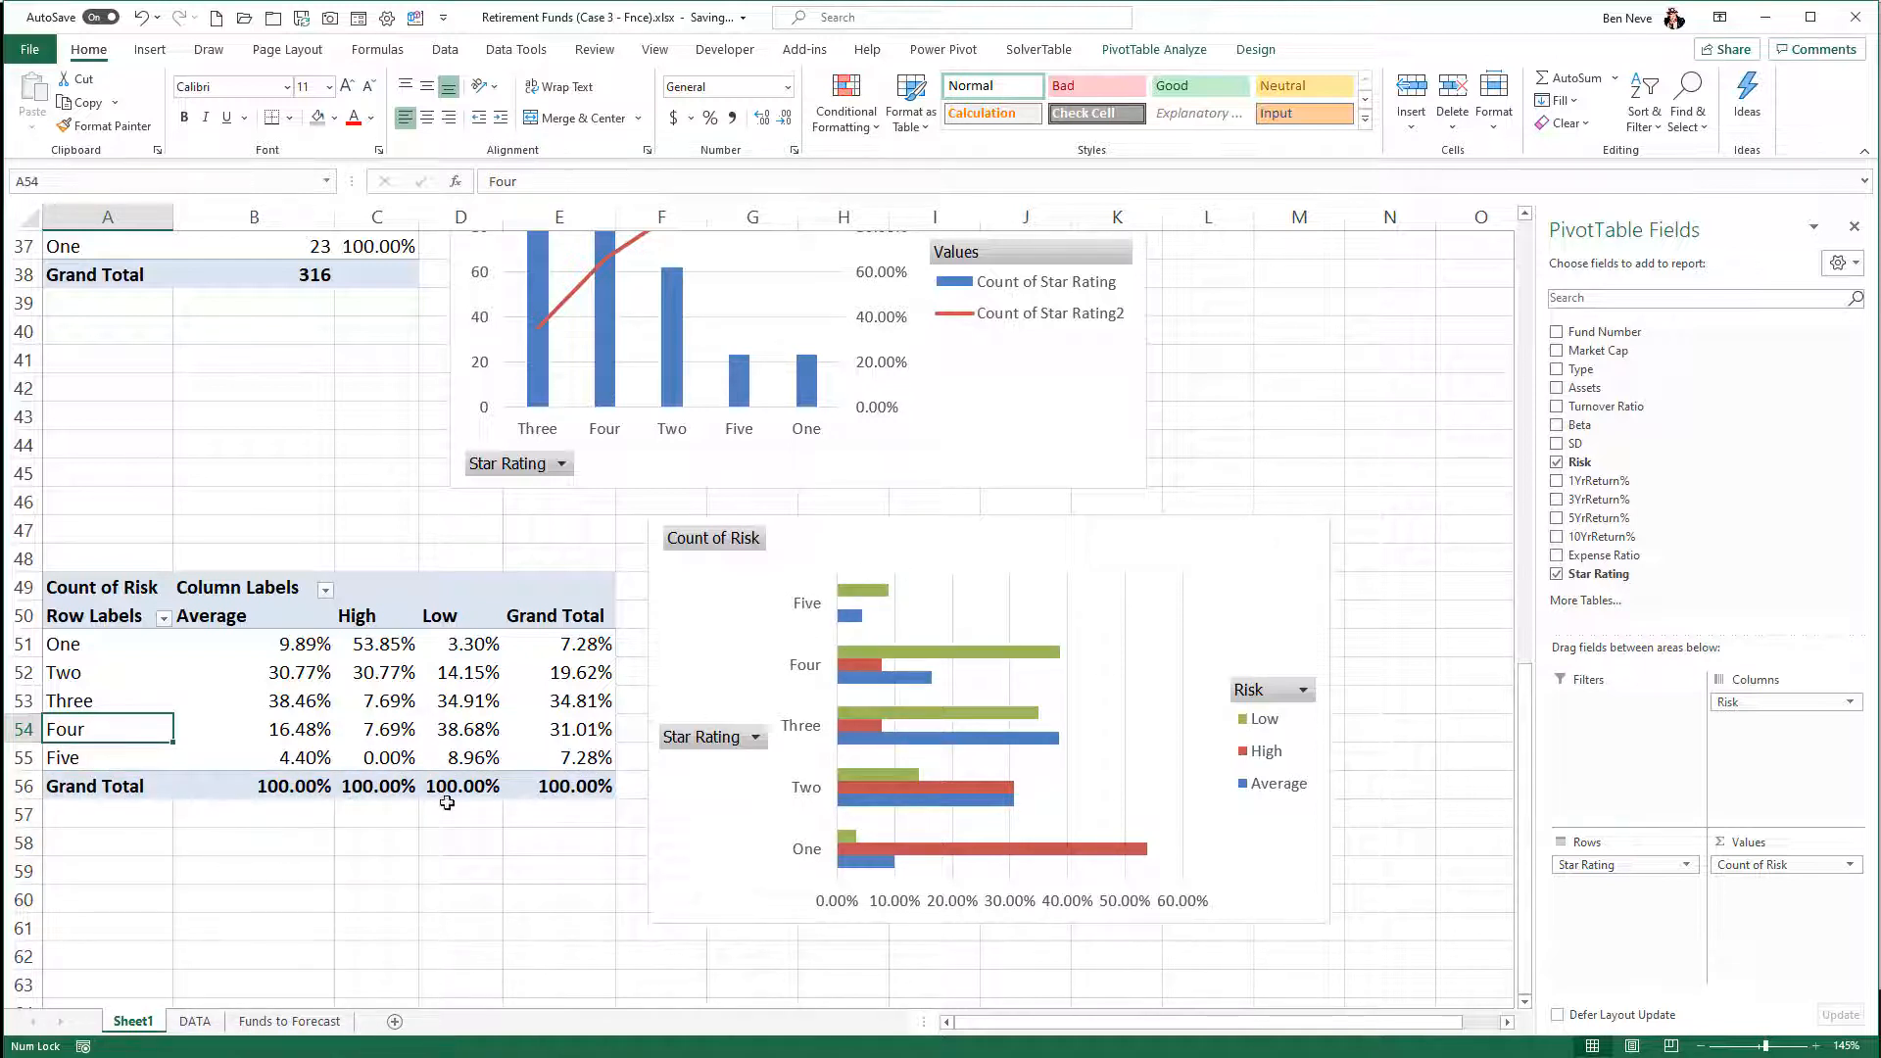
click(424, 667)
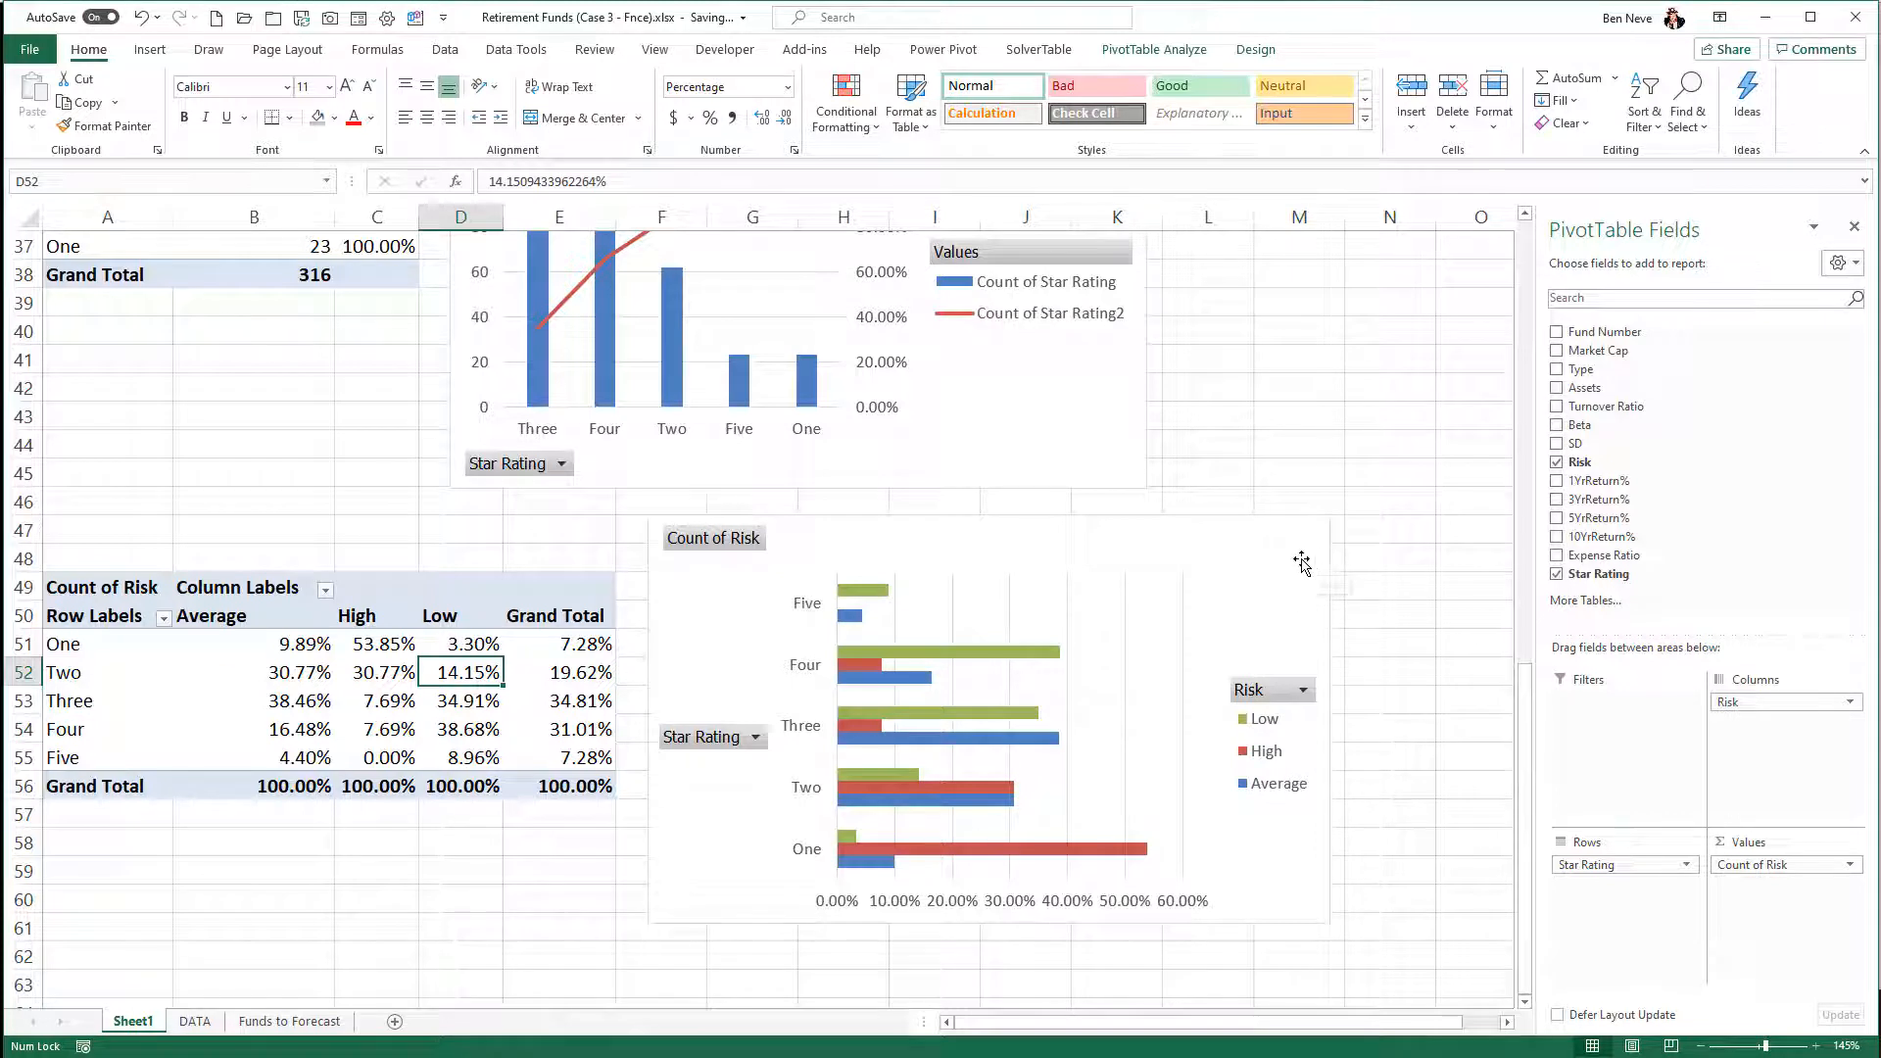
click(1281, 556)
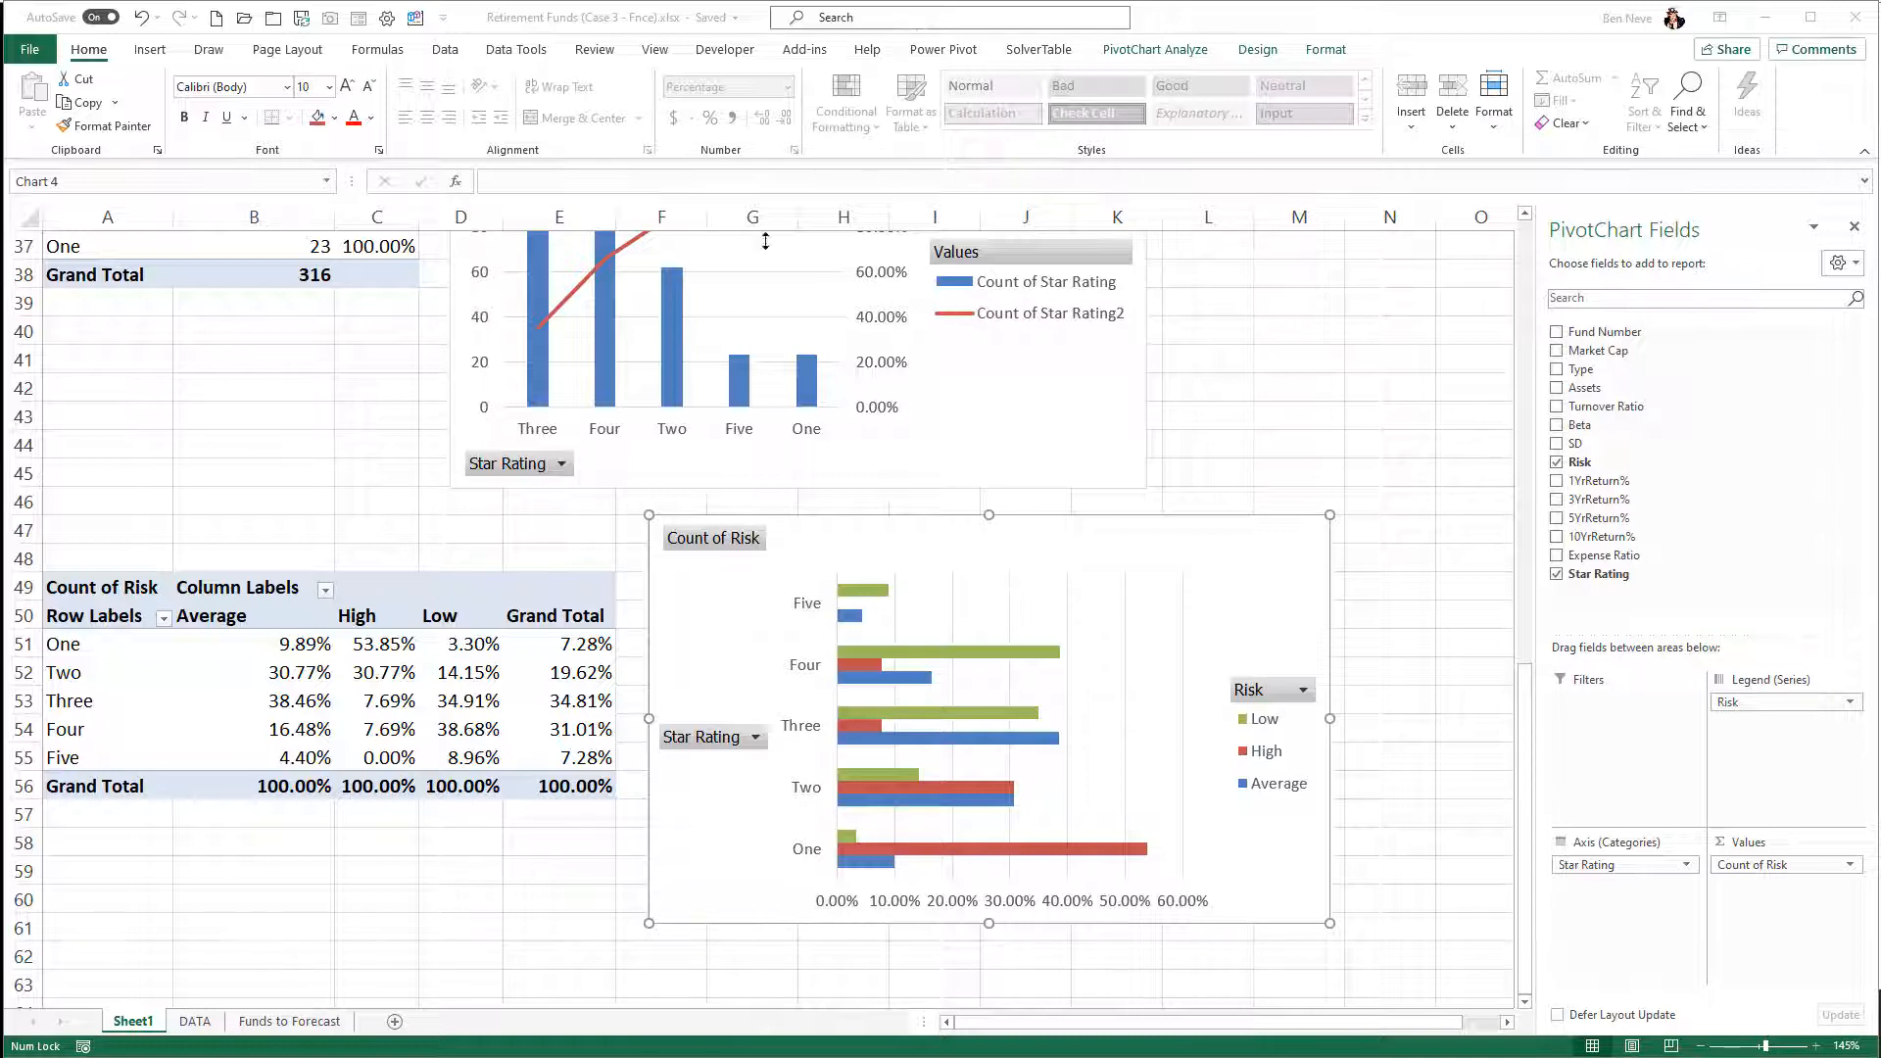
- Copy the Market Cap, Risk, 1YrReturn%, 3YrReturn%, 5YrReturn% and Star Rating columns from the DATA sheet
click(192, 1022)
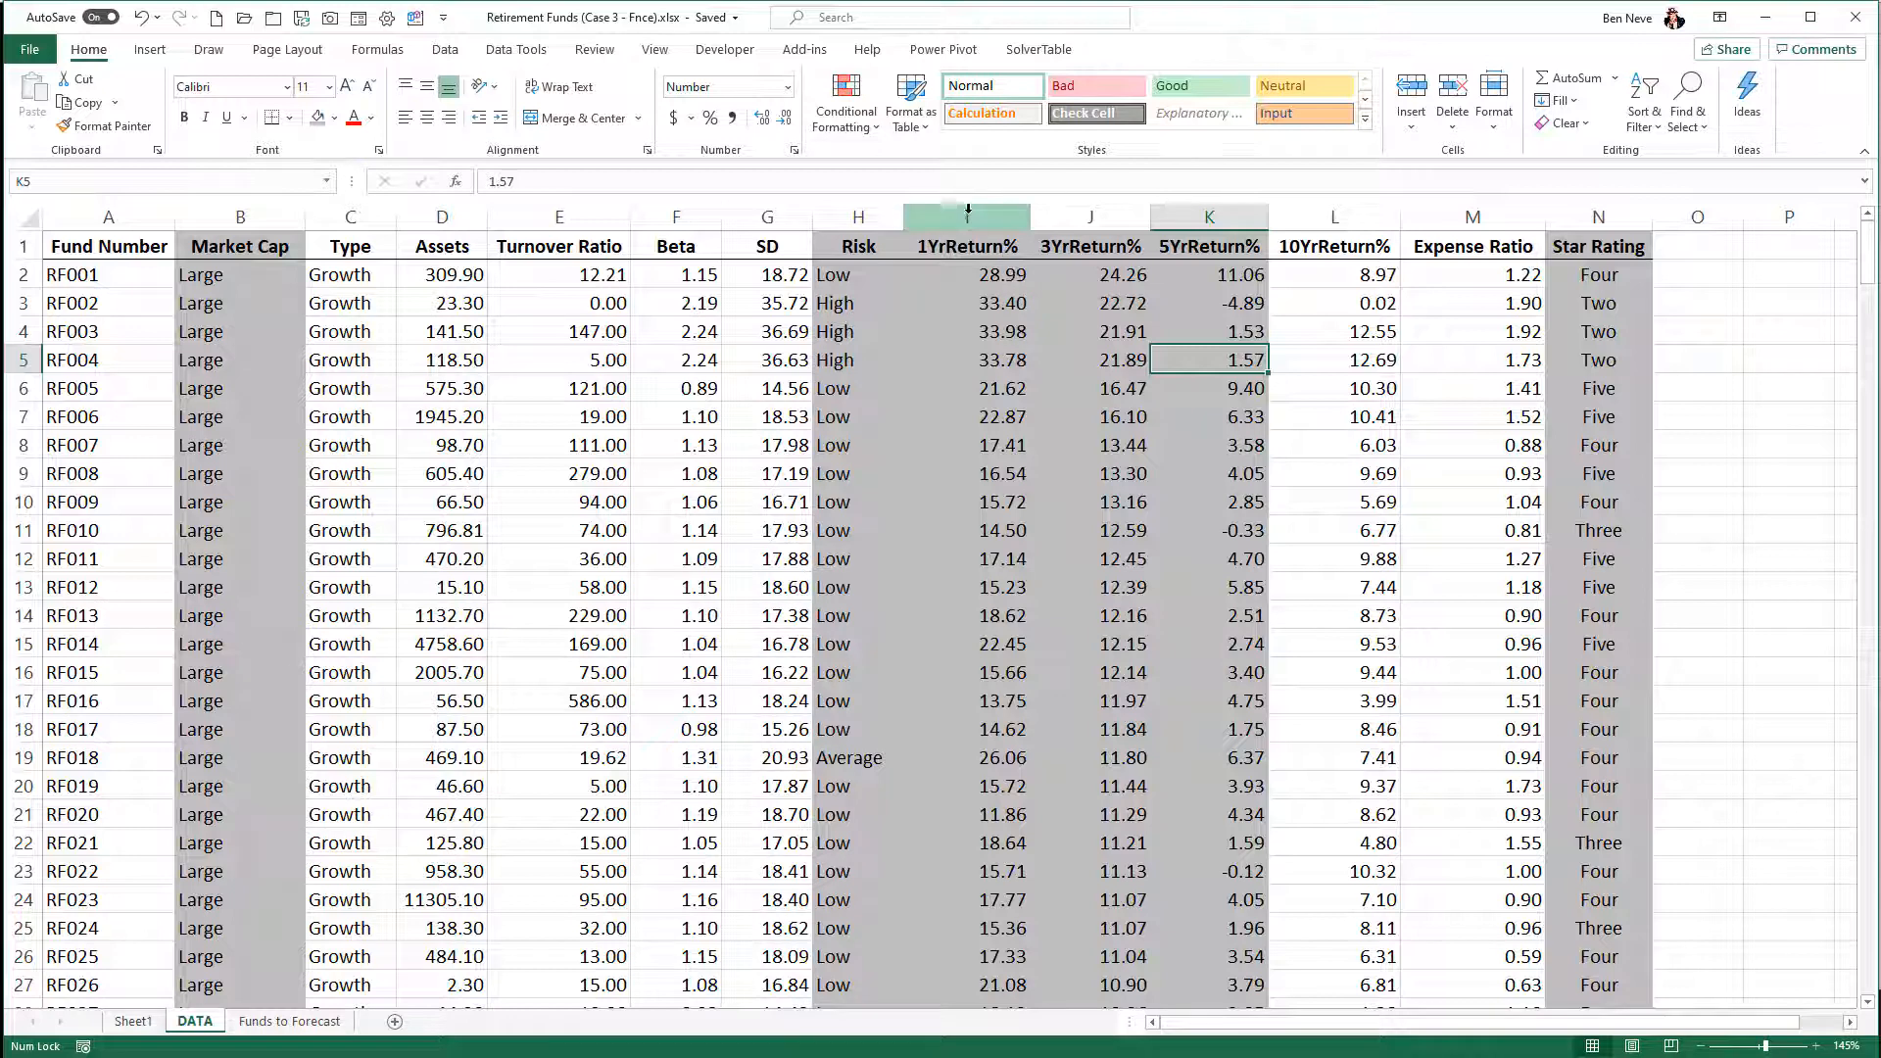
drag(966, 209, 1168, 217)
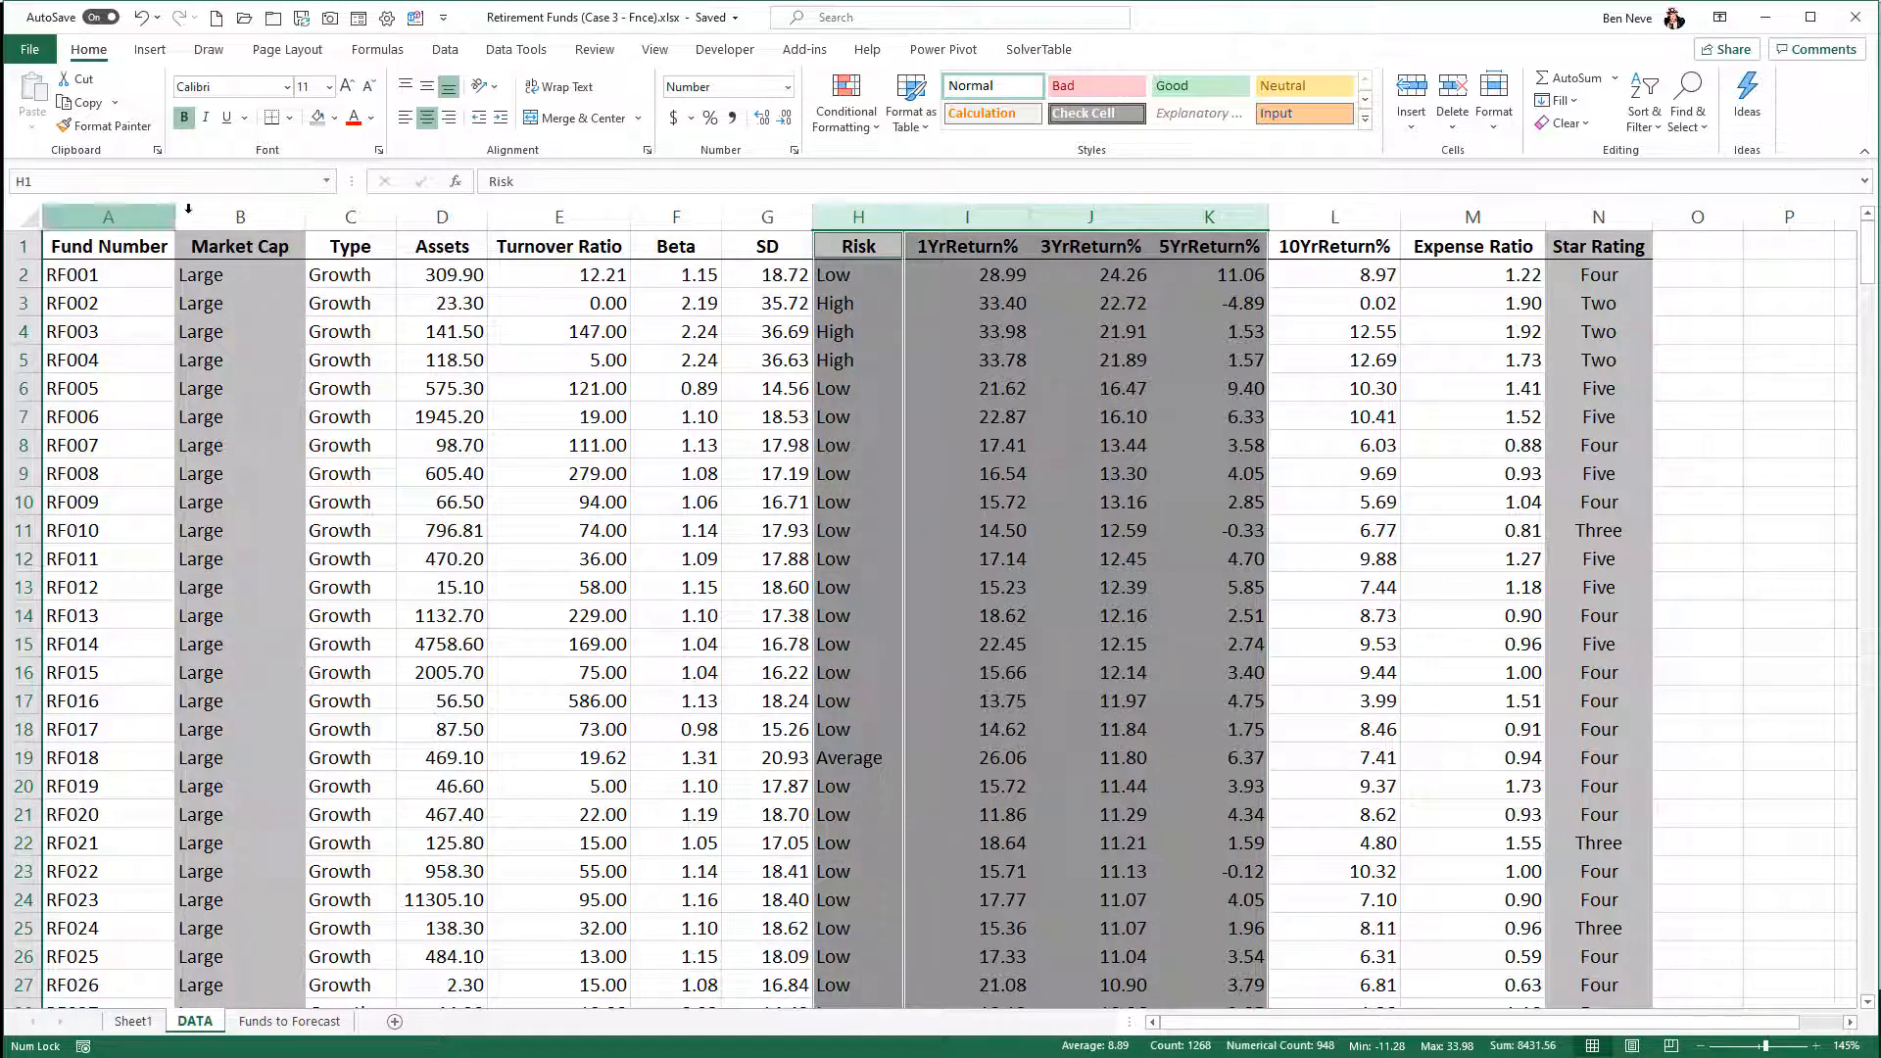
ctrl+click(240, 216)
ctrl+click(1563, 216)
ctrl+click(1563, 216)
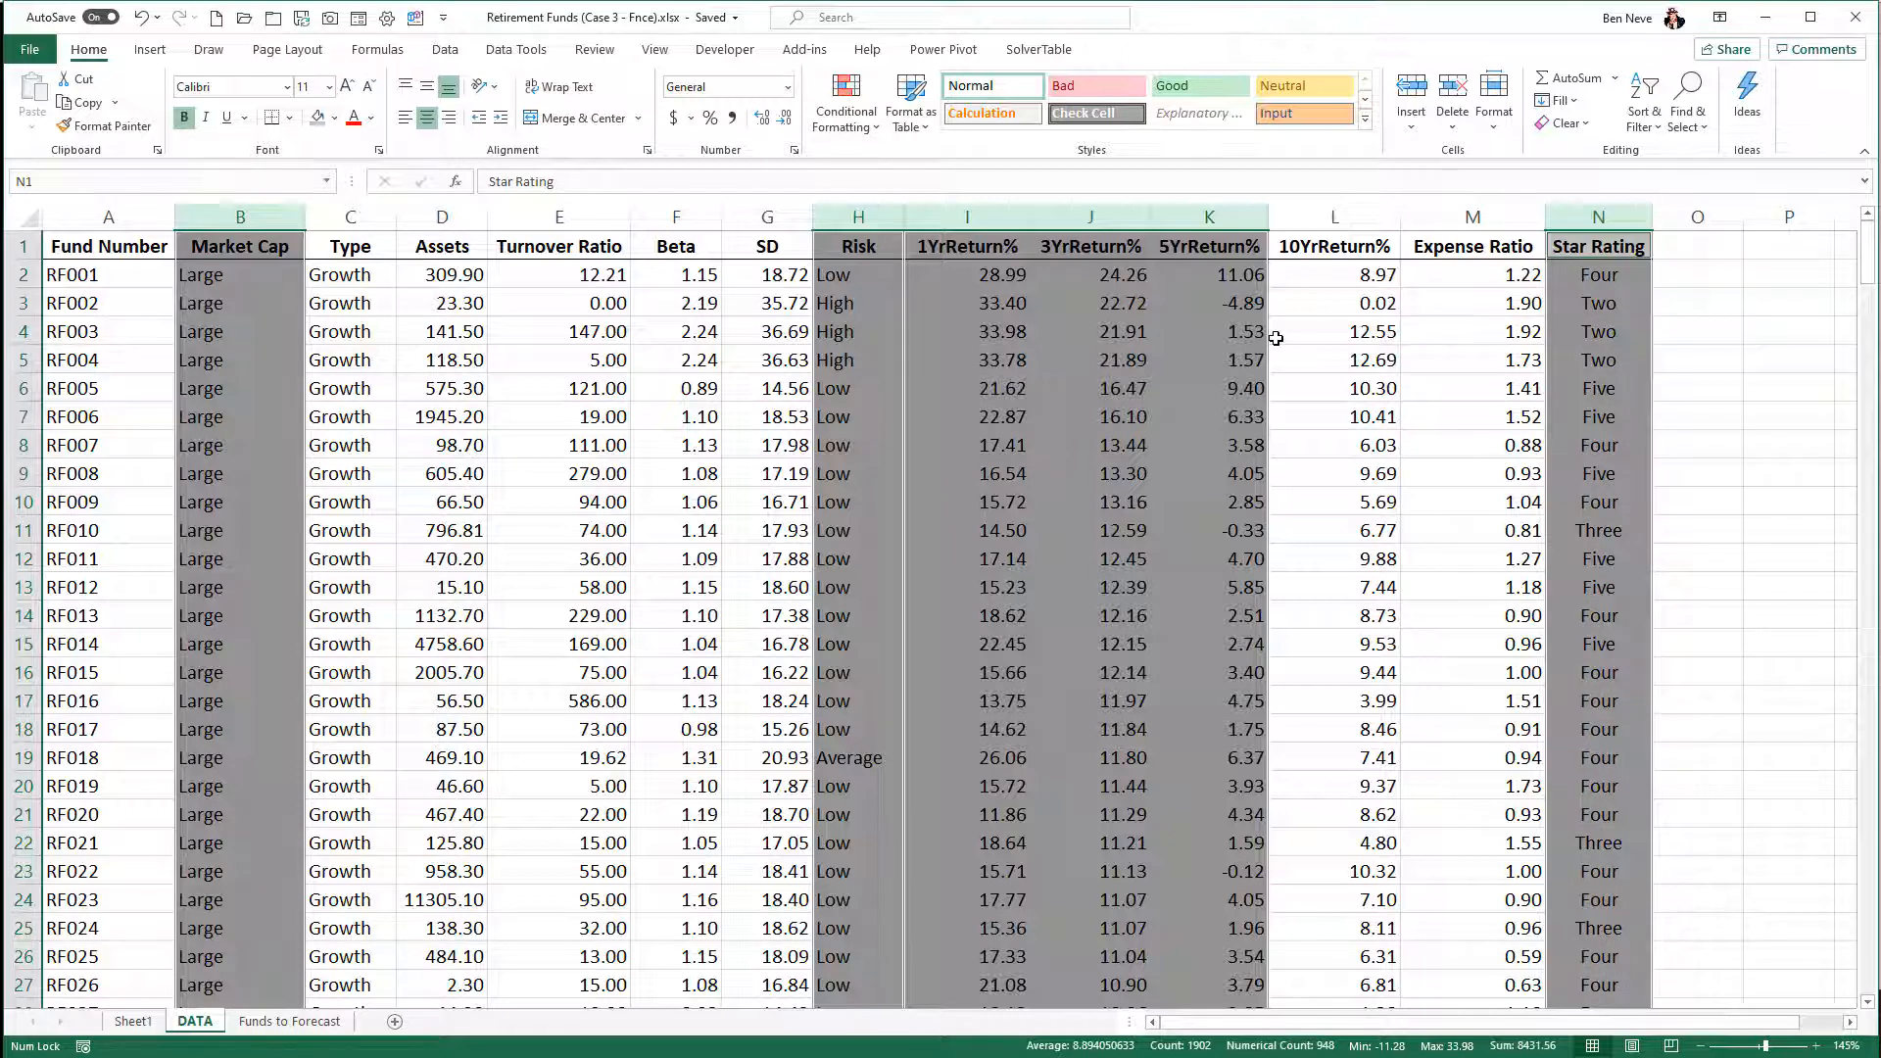
key(ctrl+c)
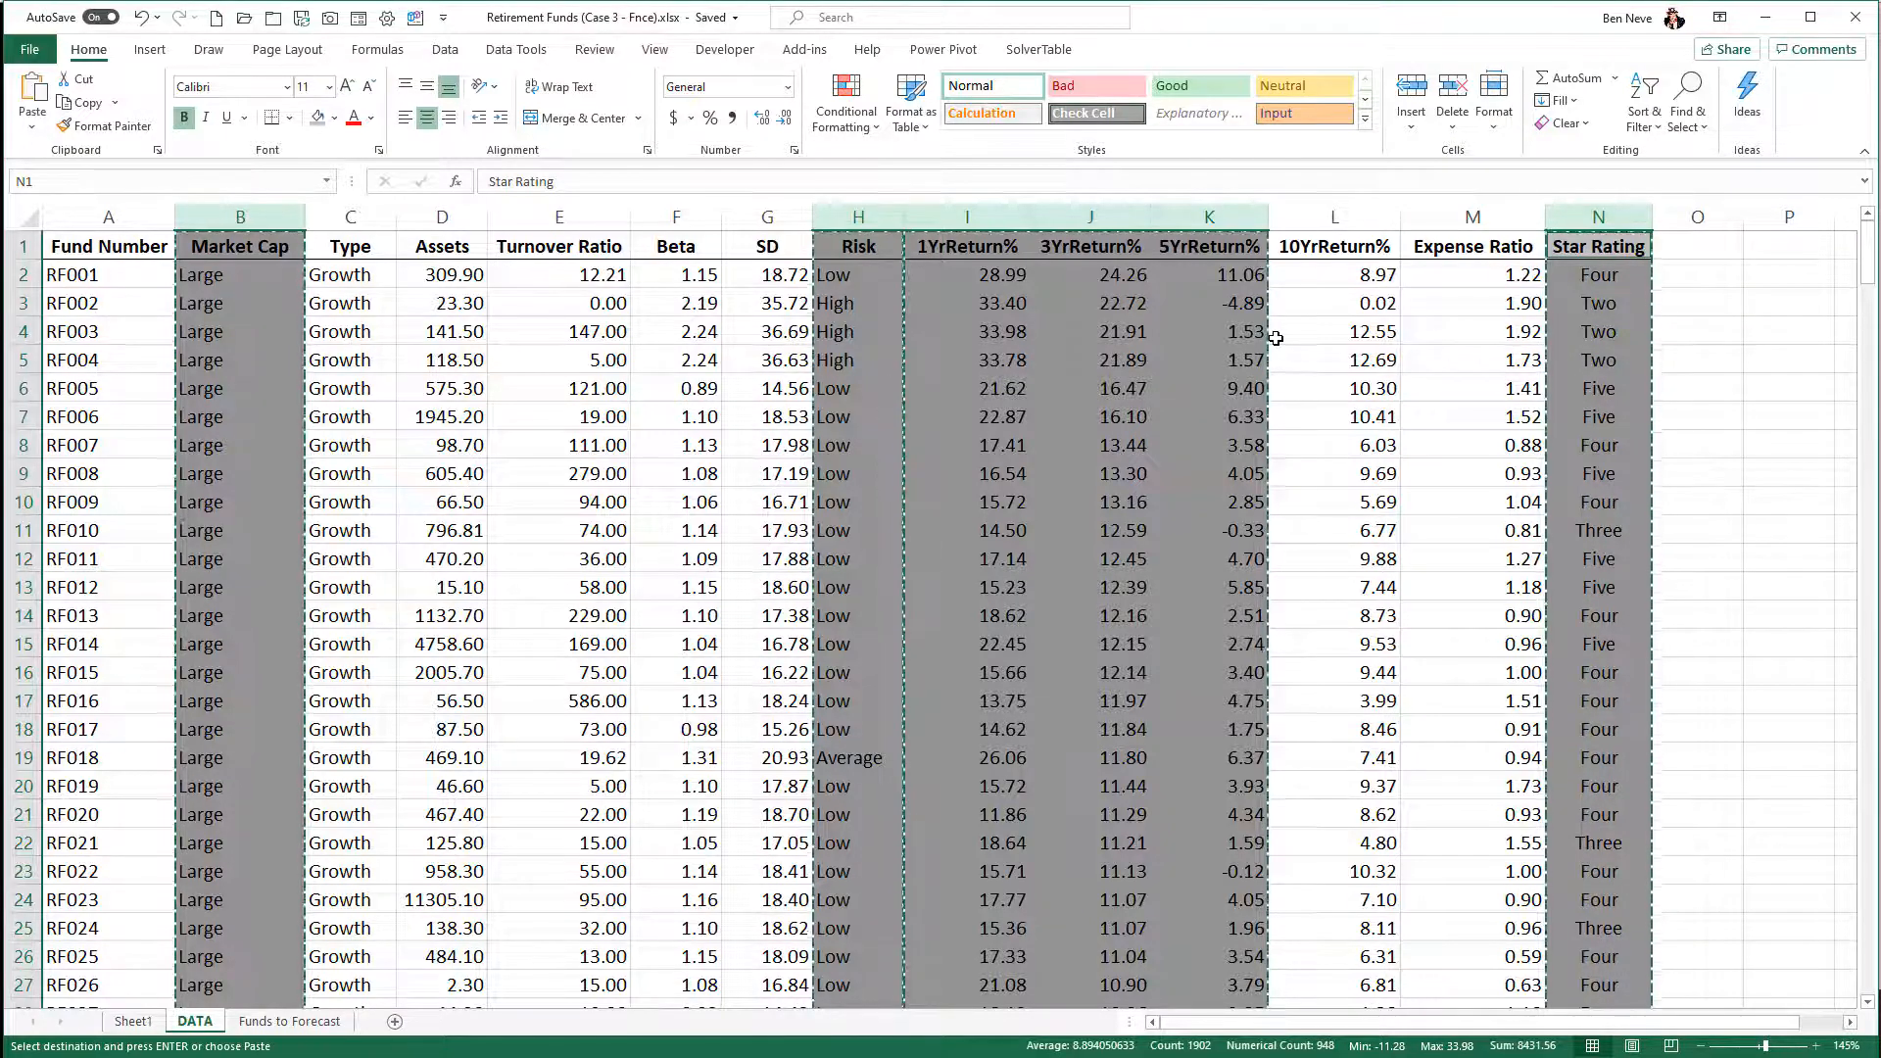
- Add a new worksheet after DATA and paste the copied columns starting at A1
click(392, 1021)
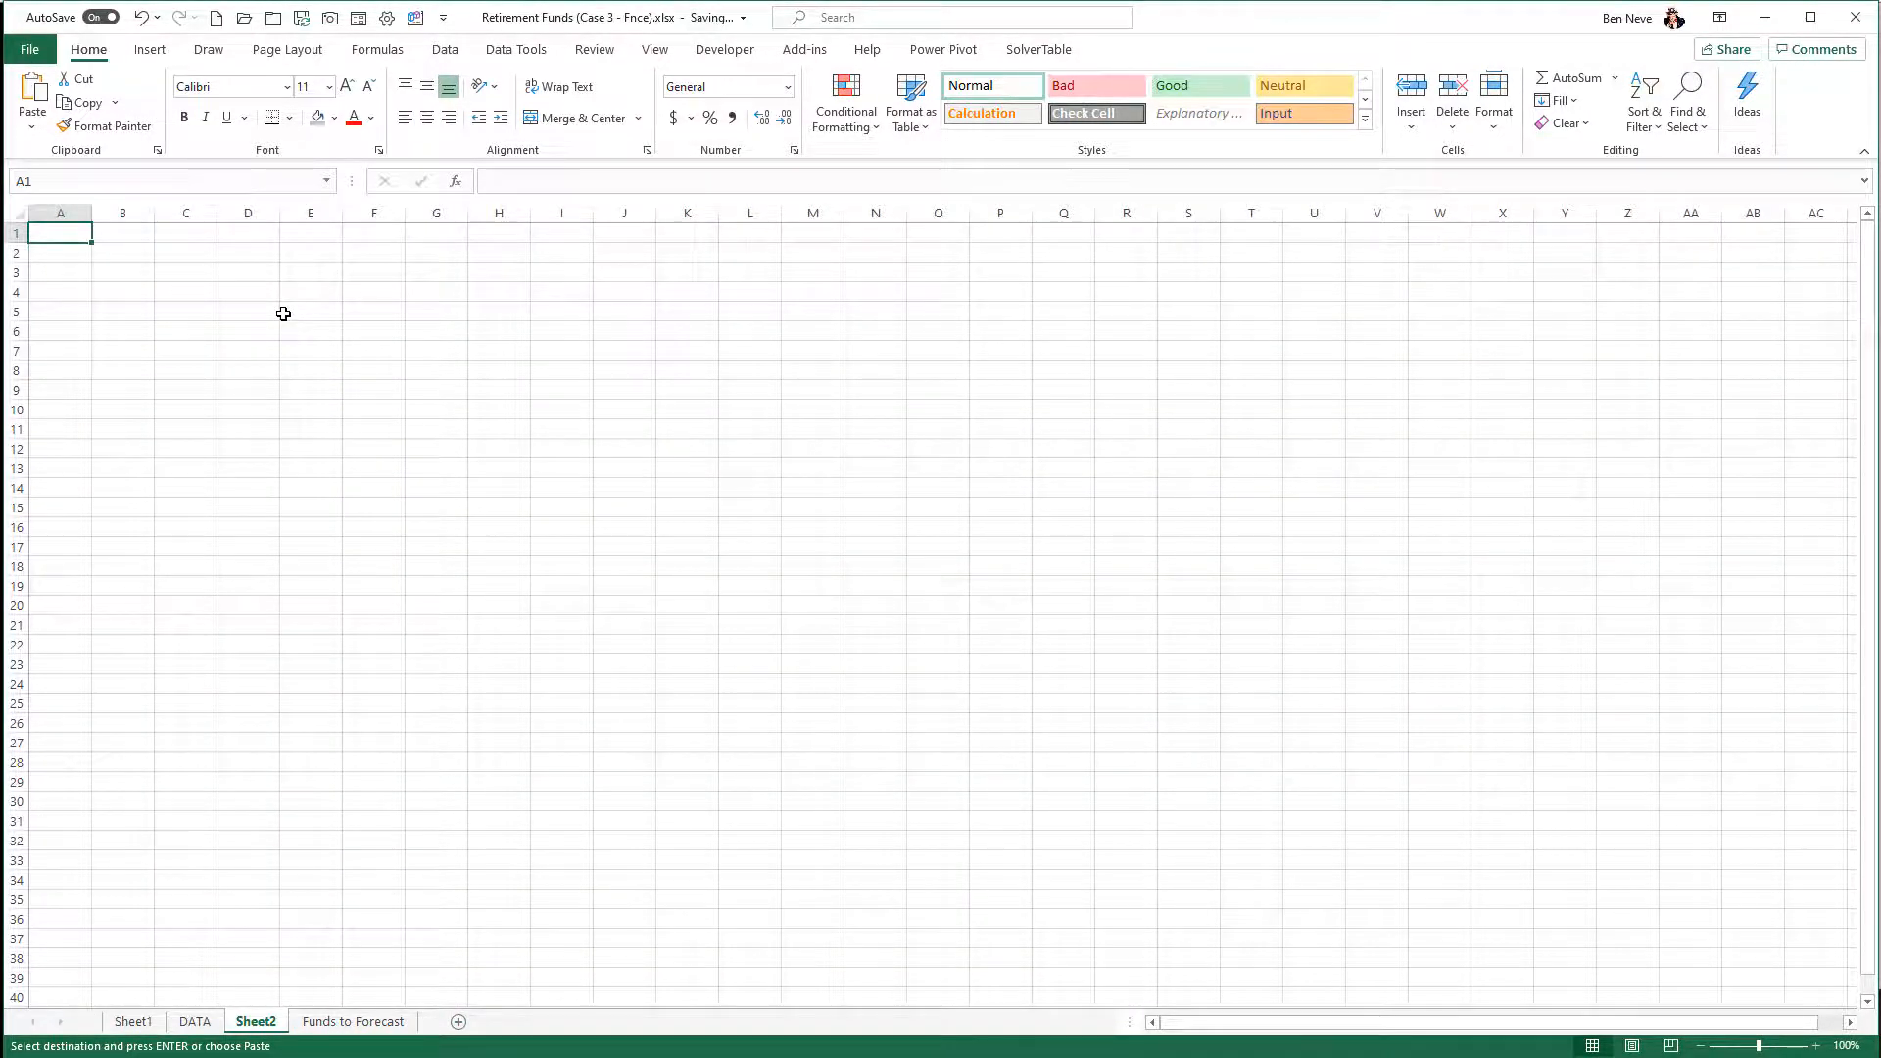
key(ctrl+v)
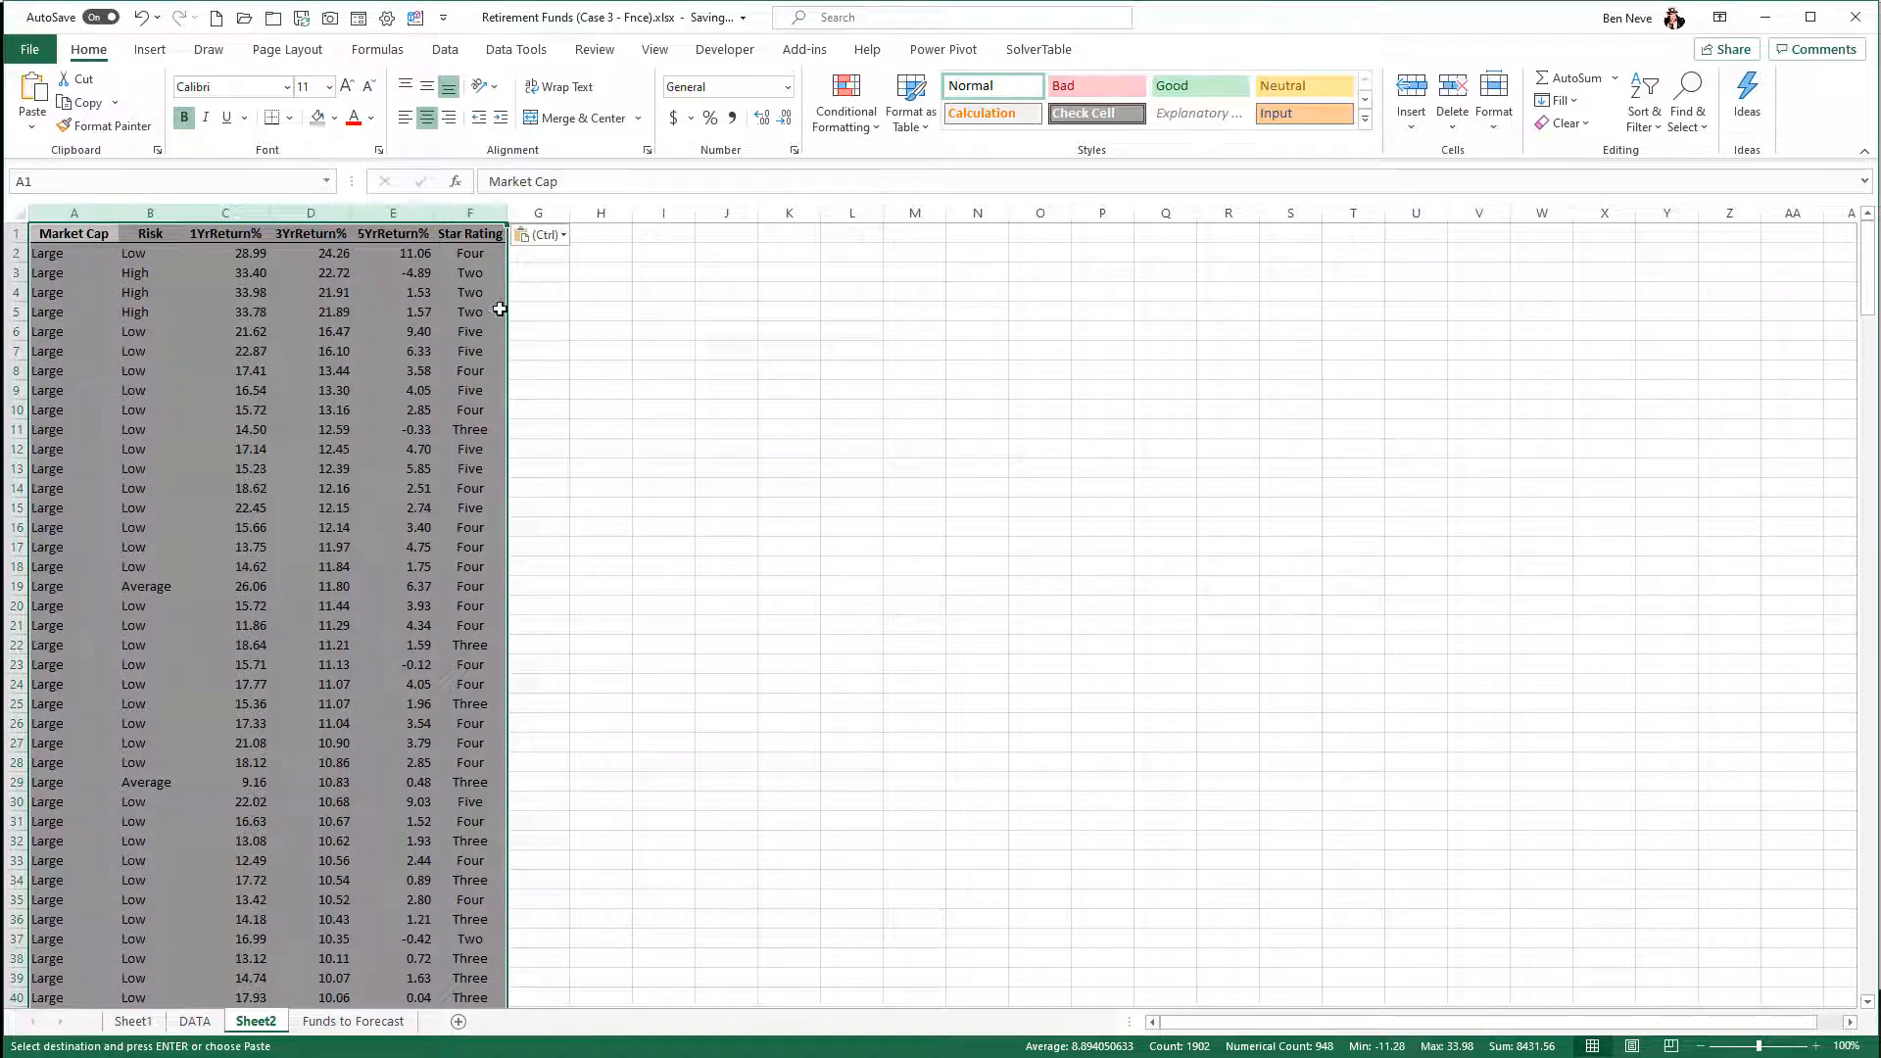
click(521, 331)
ctrl+scroll(386, 409, up, 5)
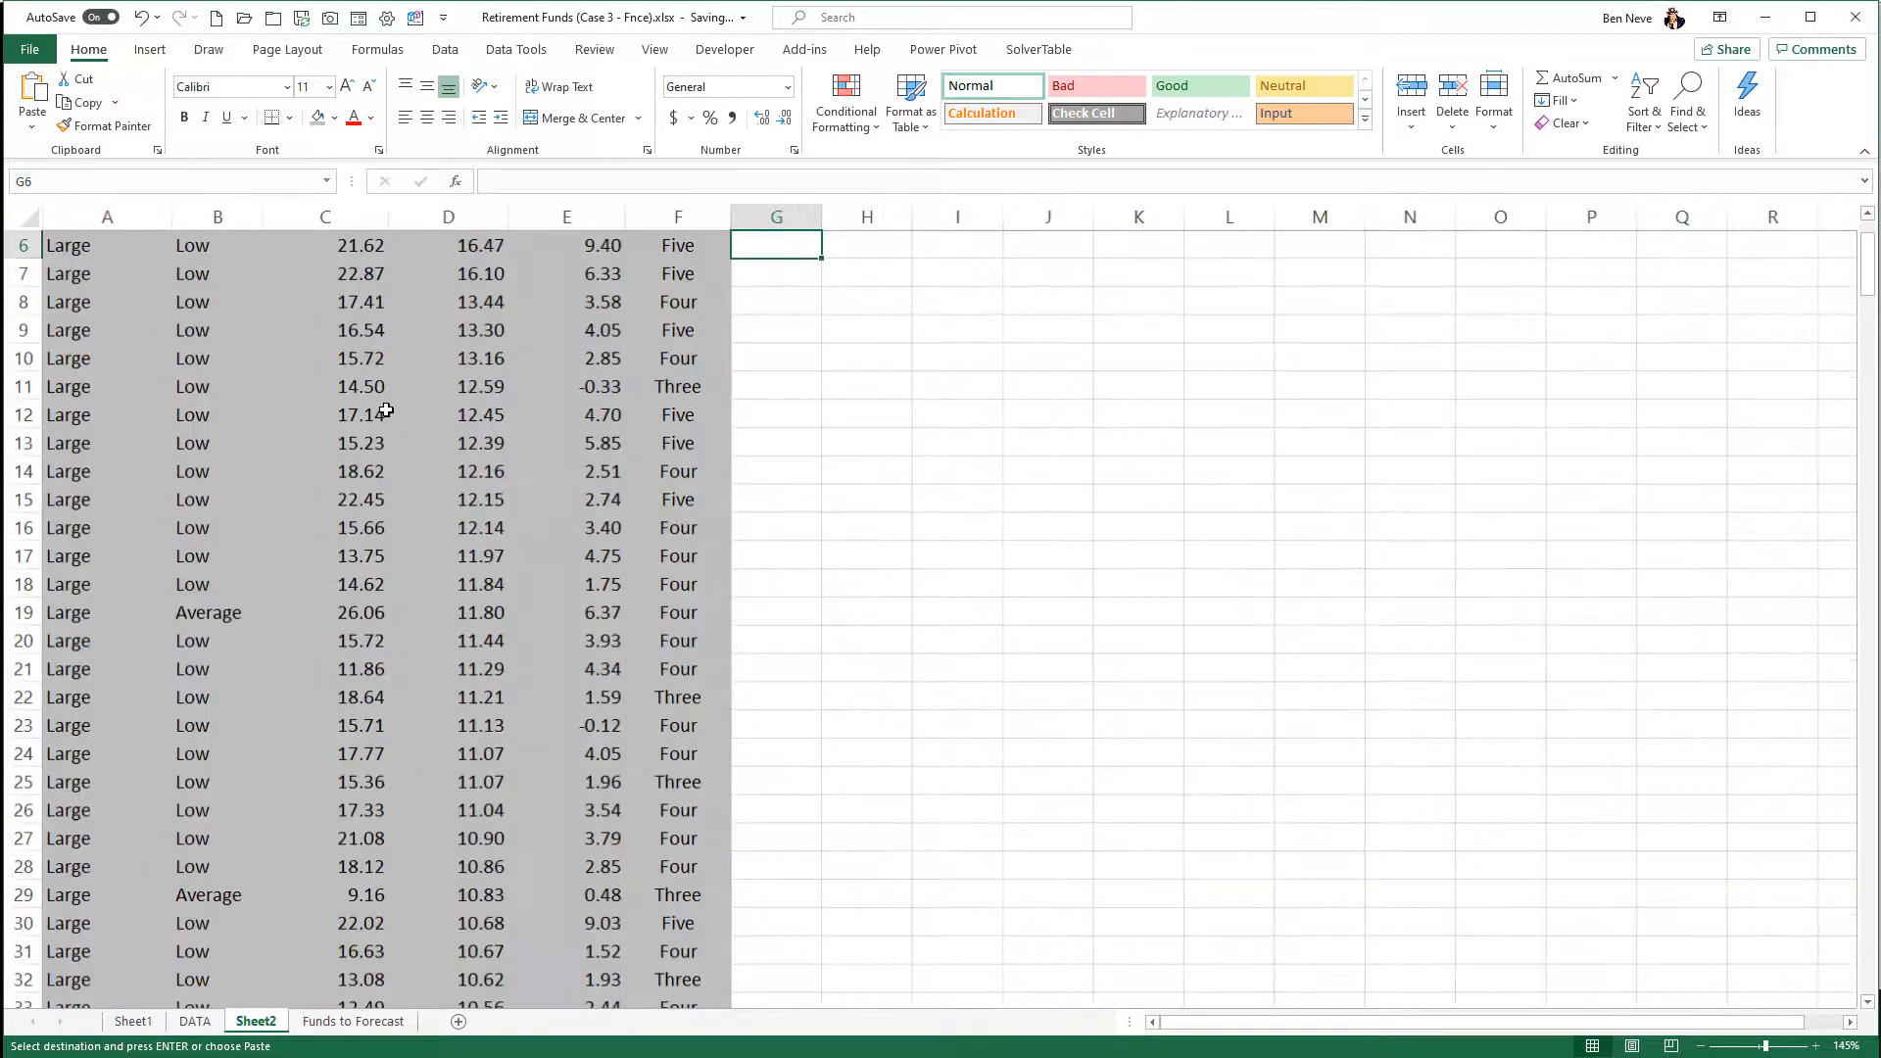
ctrl+scroll(946, 460, down, 1)
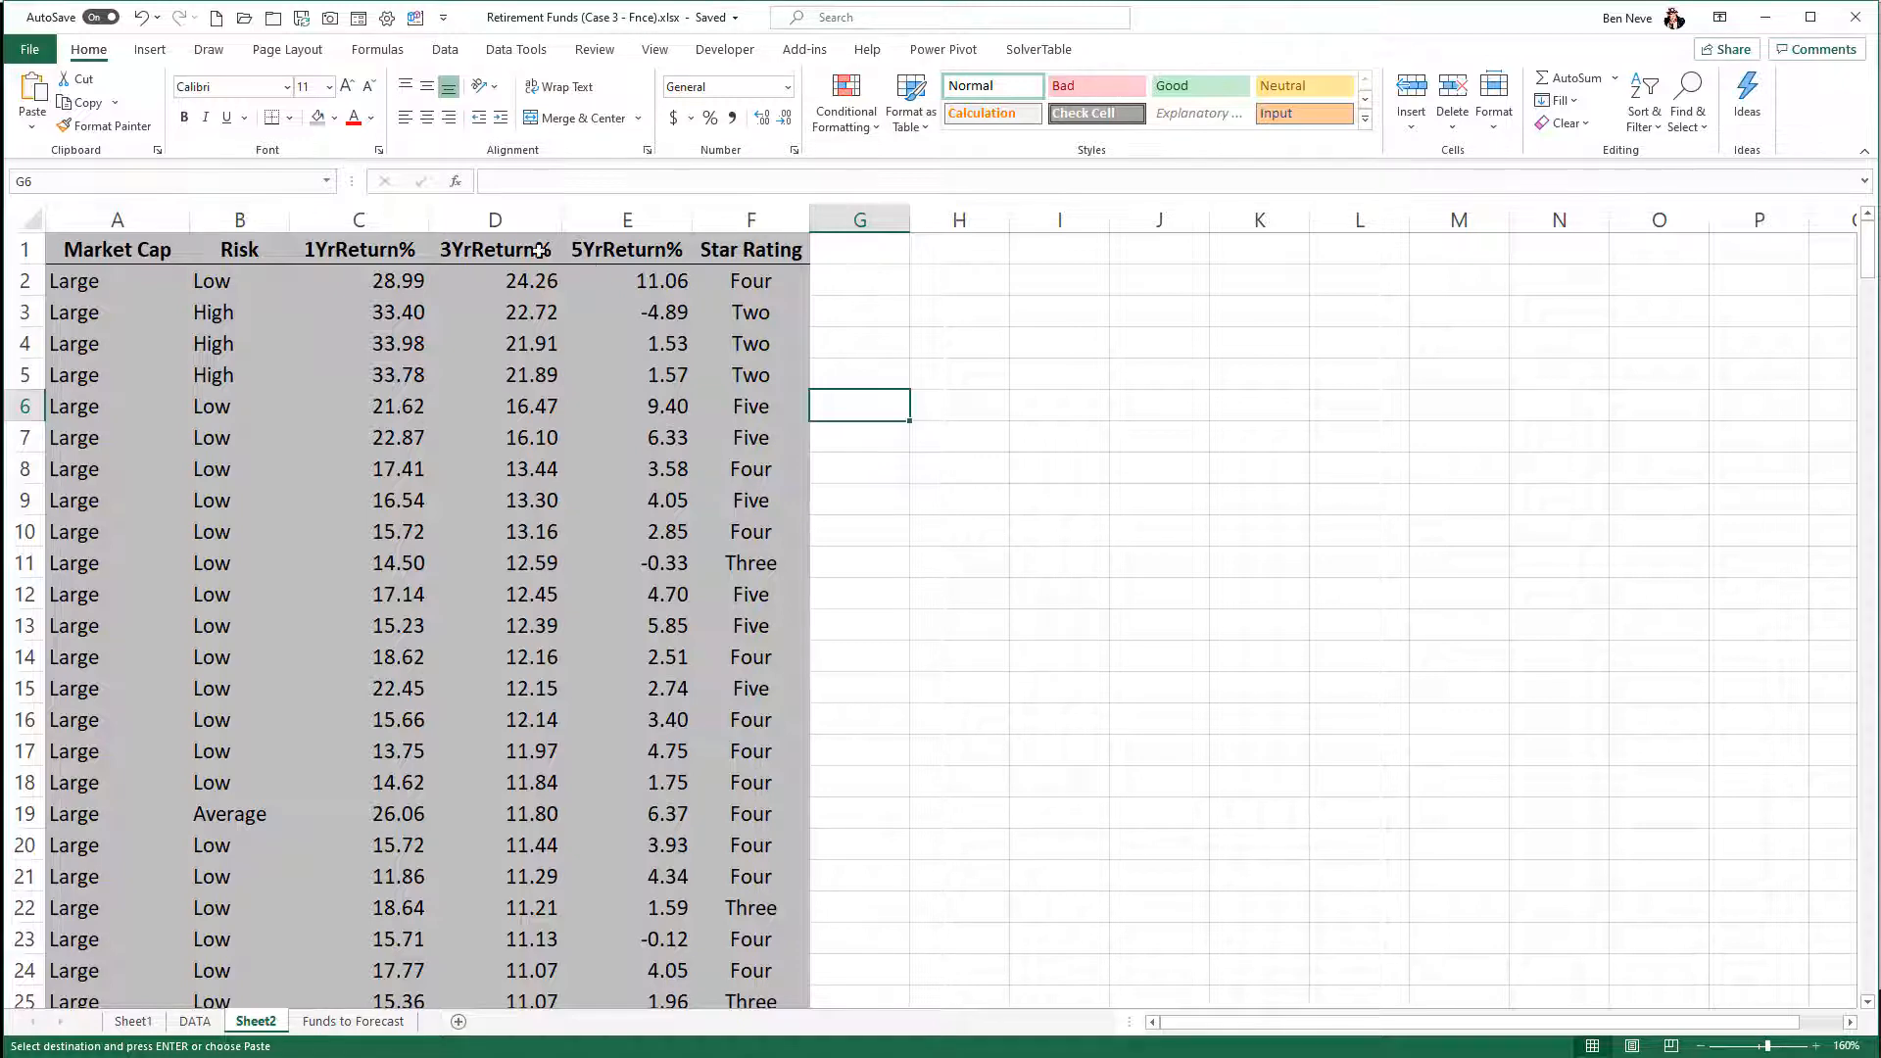
- Insert a Histogram chart of the 3YrReturn% column and place it beside the data, starting near column G
click(498, 219)
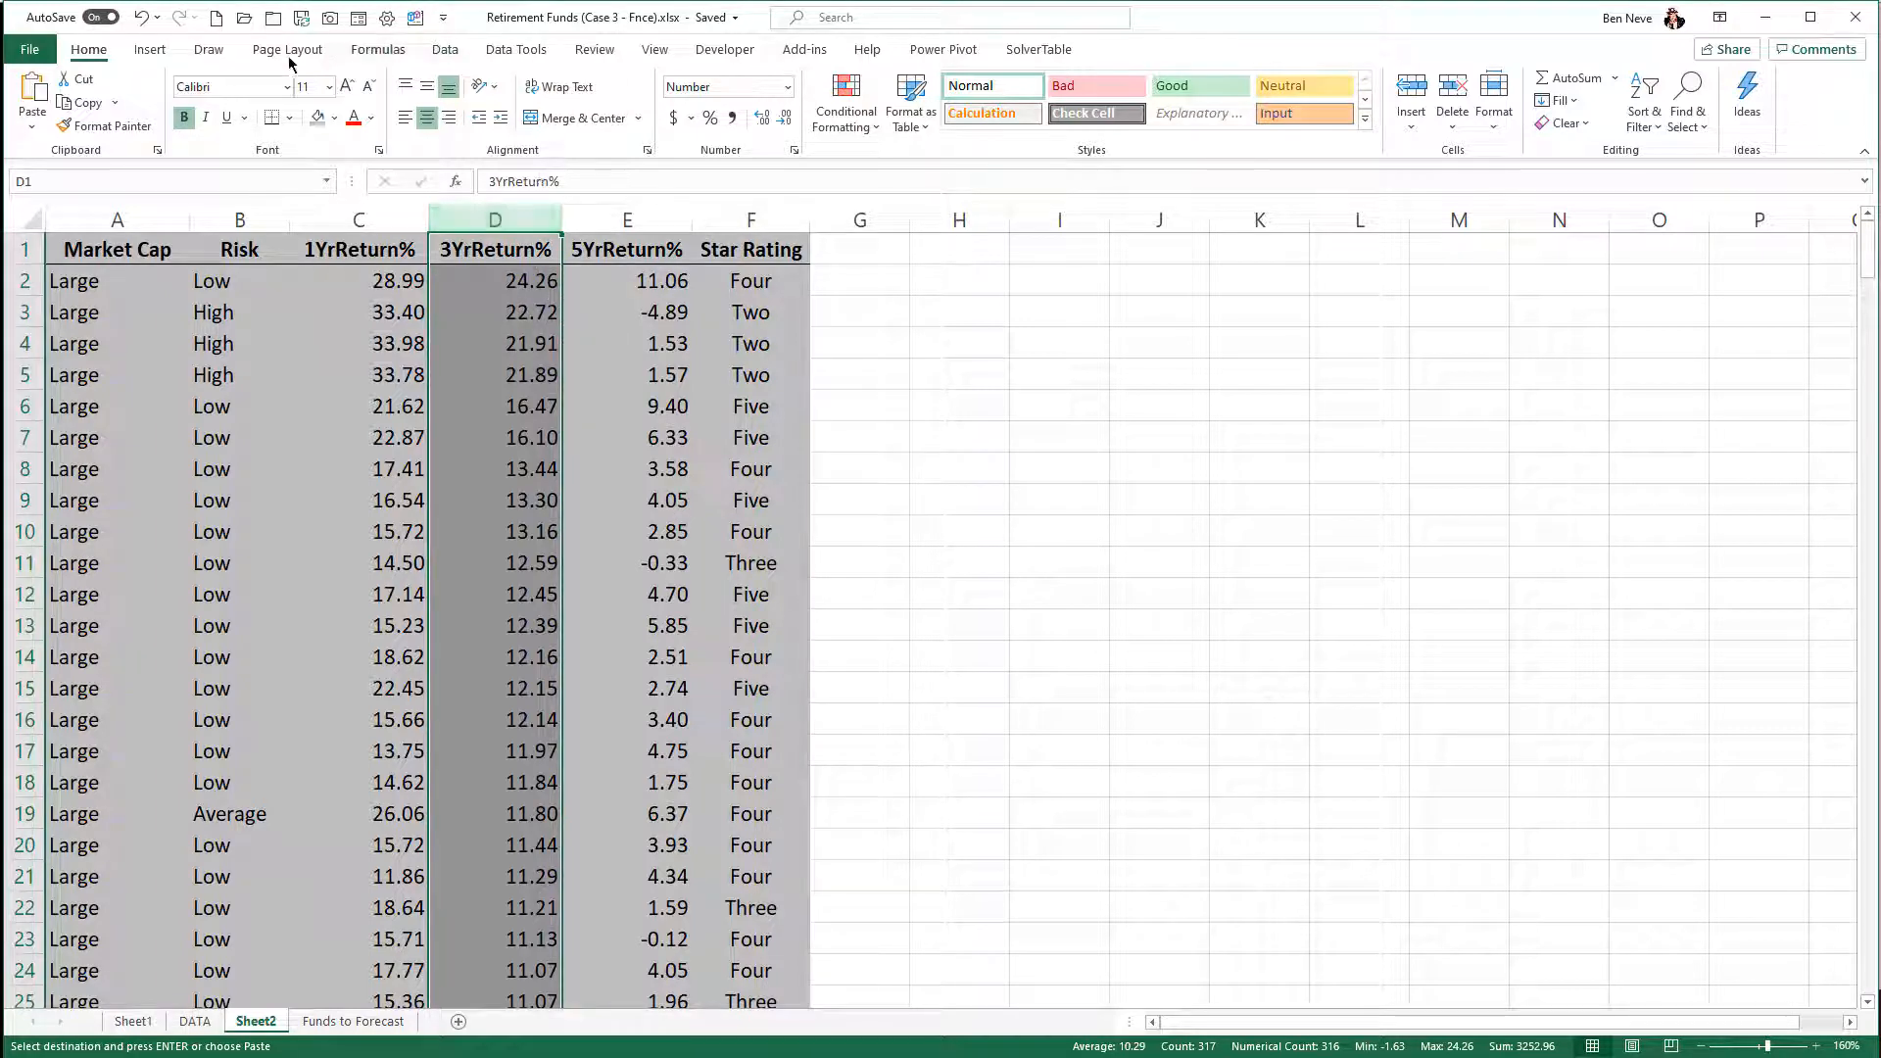
click(152, 51)
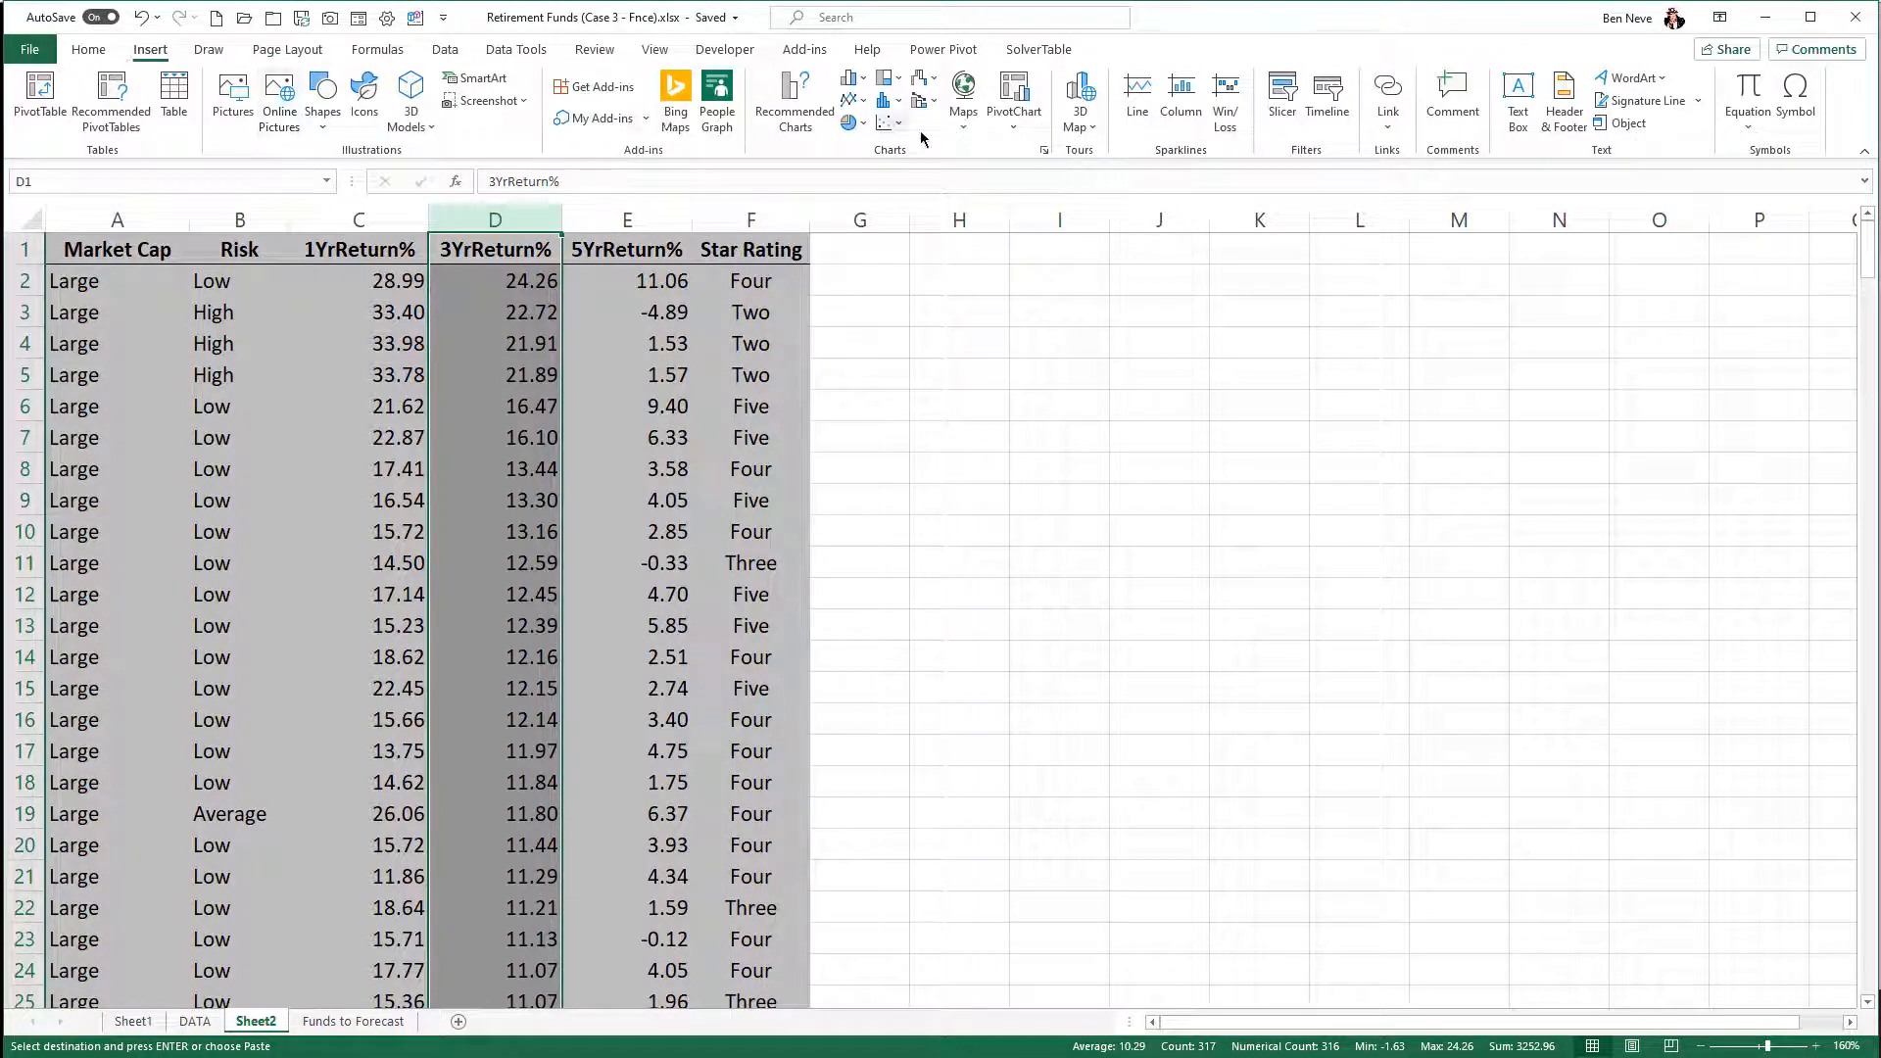
click(887, 100)
click(901, 172)
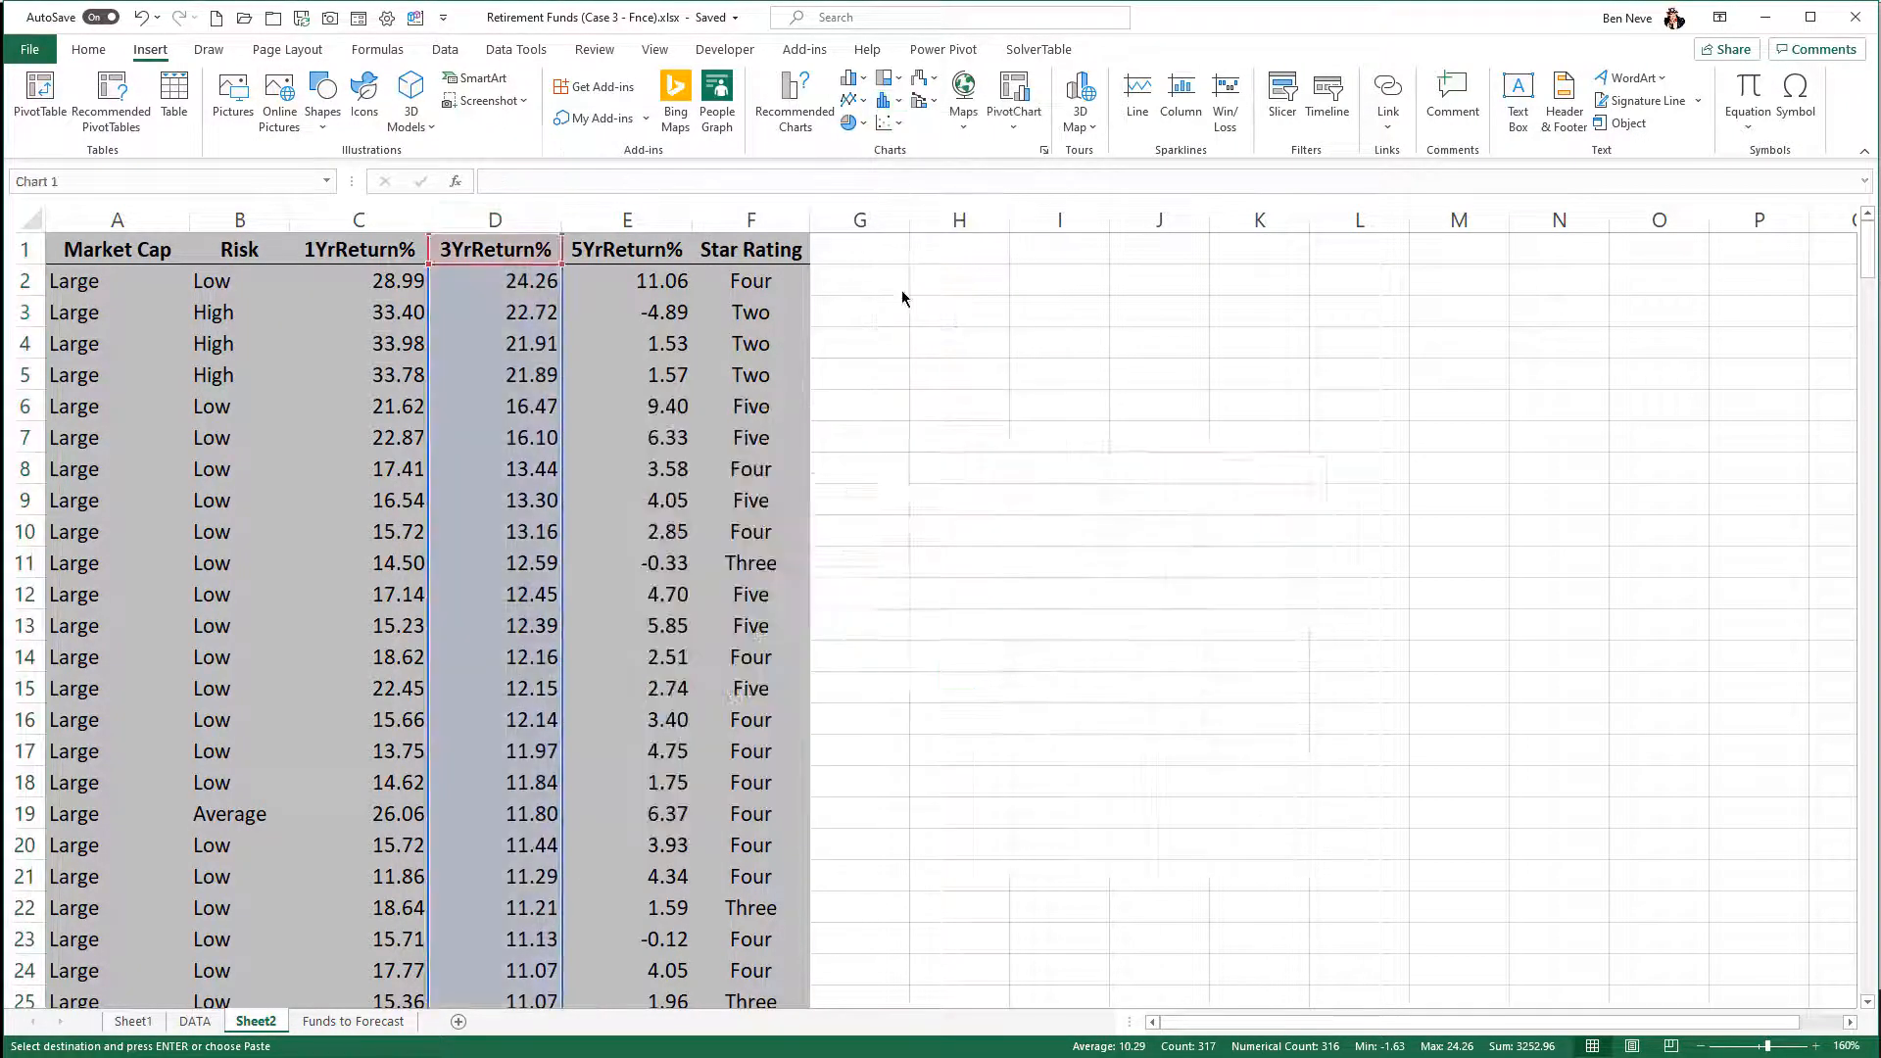
drag(832, 421, 1277, 275)
- Set the histogram's chart title to "3yr return rates Histogram"
click(1178, 283)
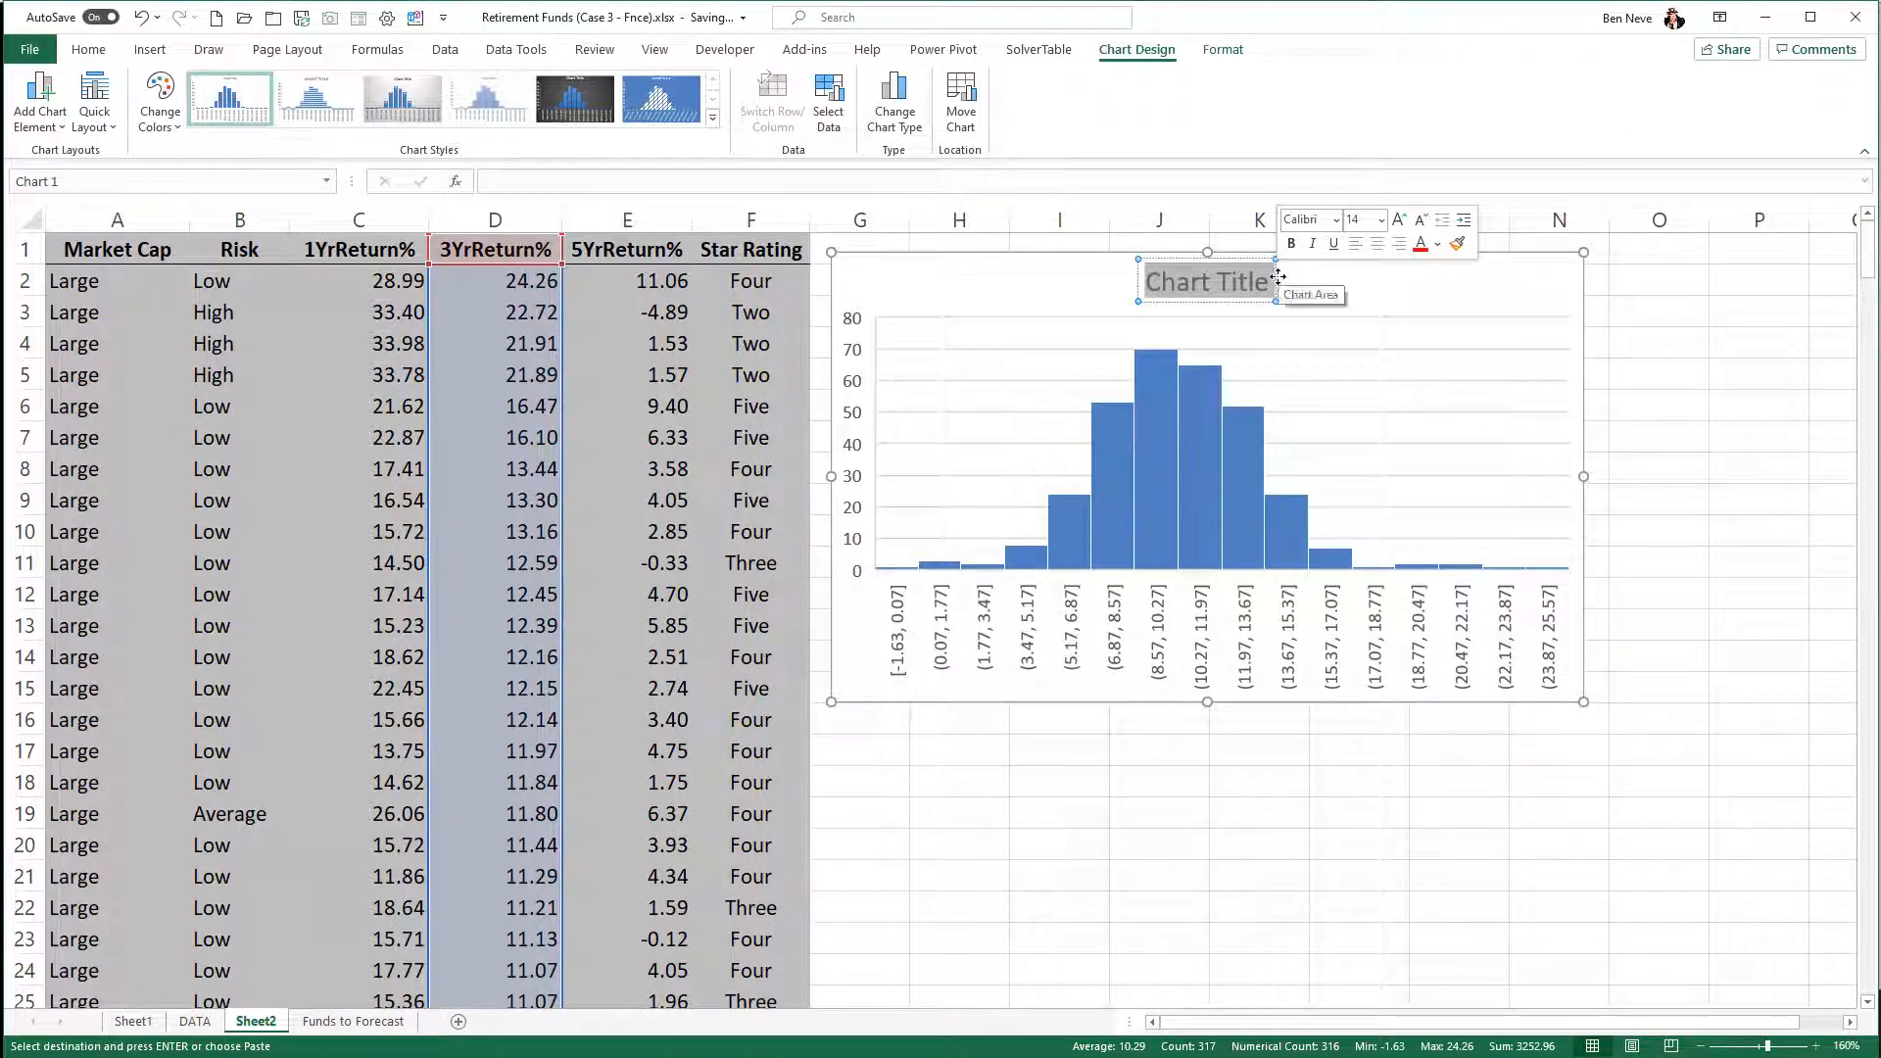
text(3y)
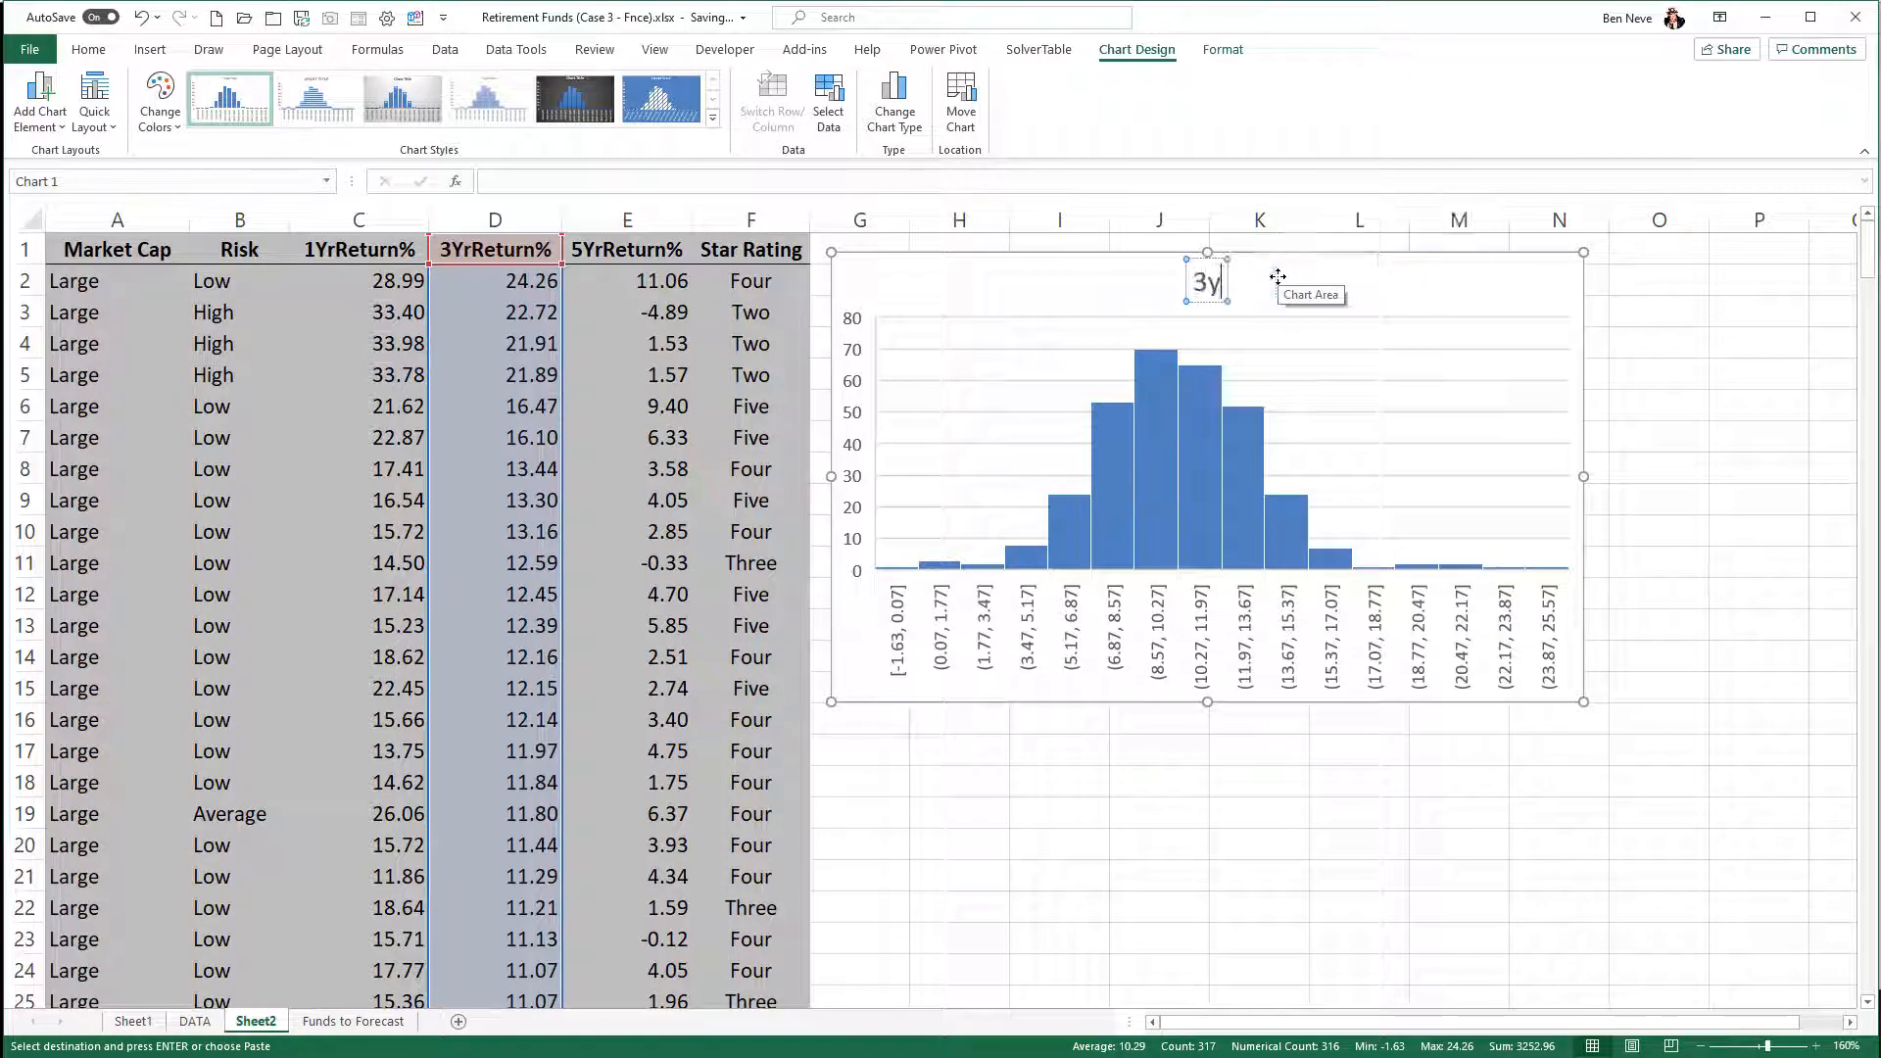
text(r return rates)
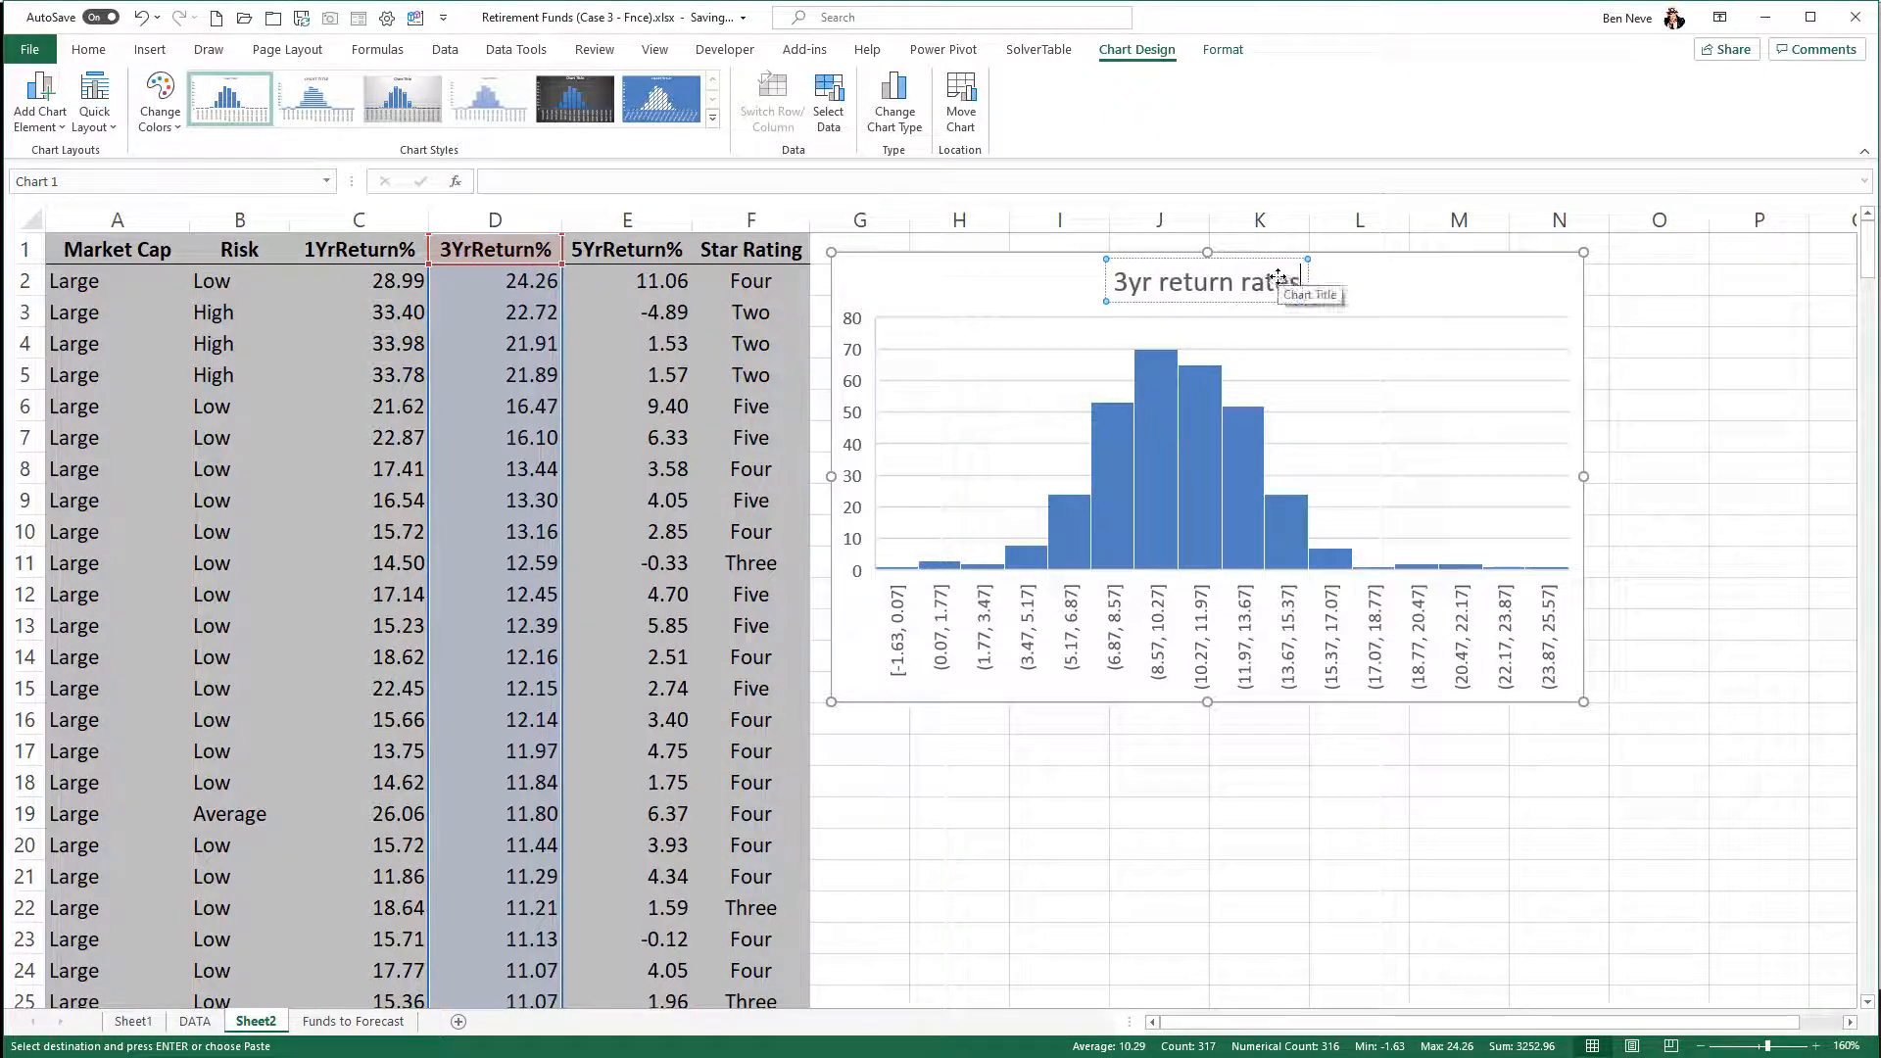
click(1454, 275)
click(1293, 286)
click(1303, 286)
text(Historgram)
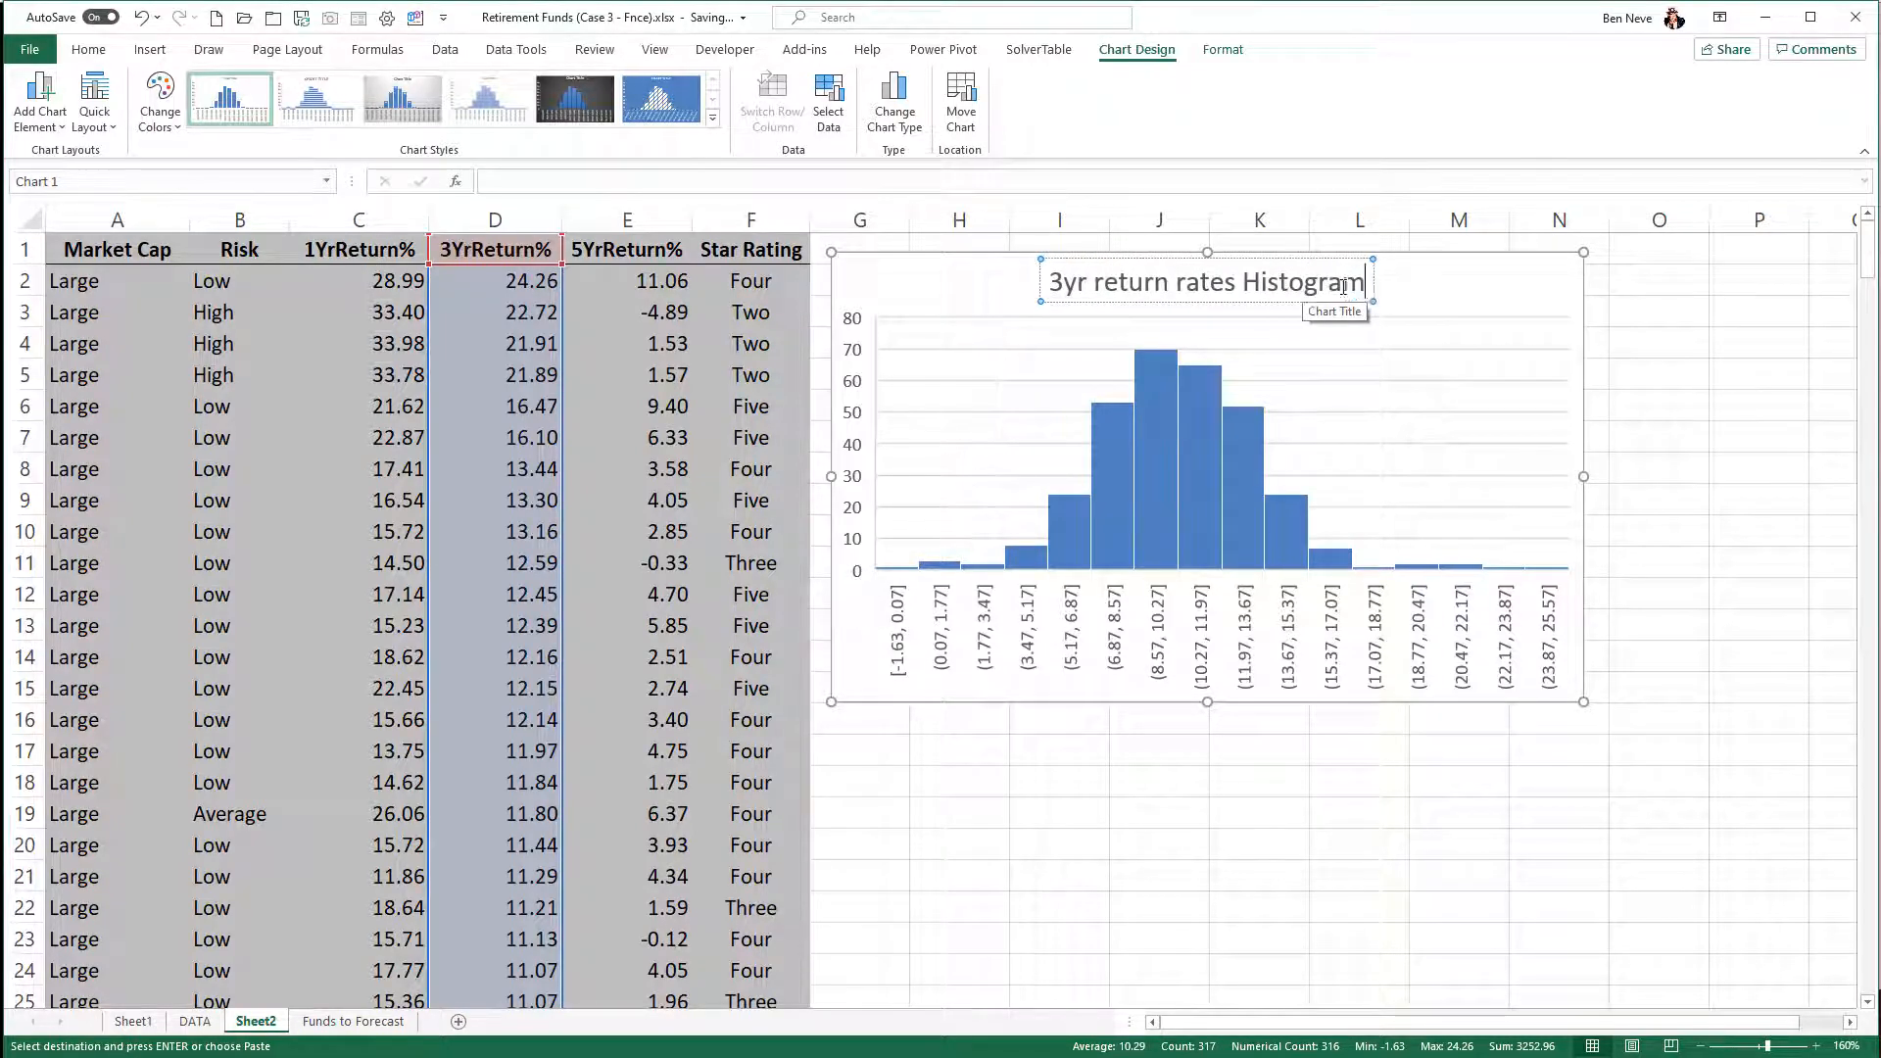
click(1681, 293)
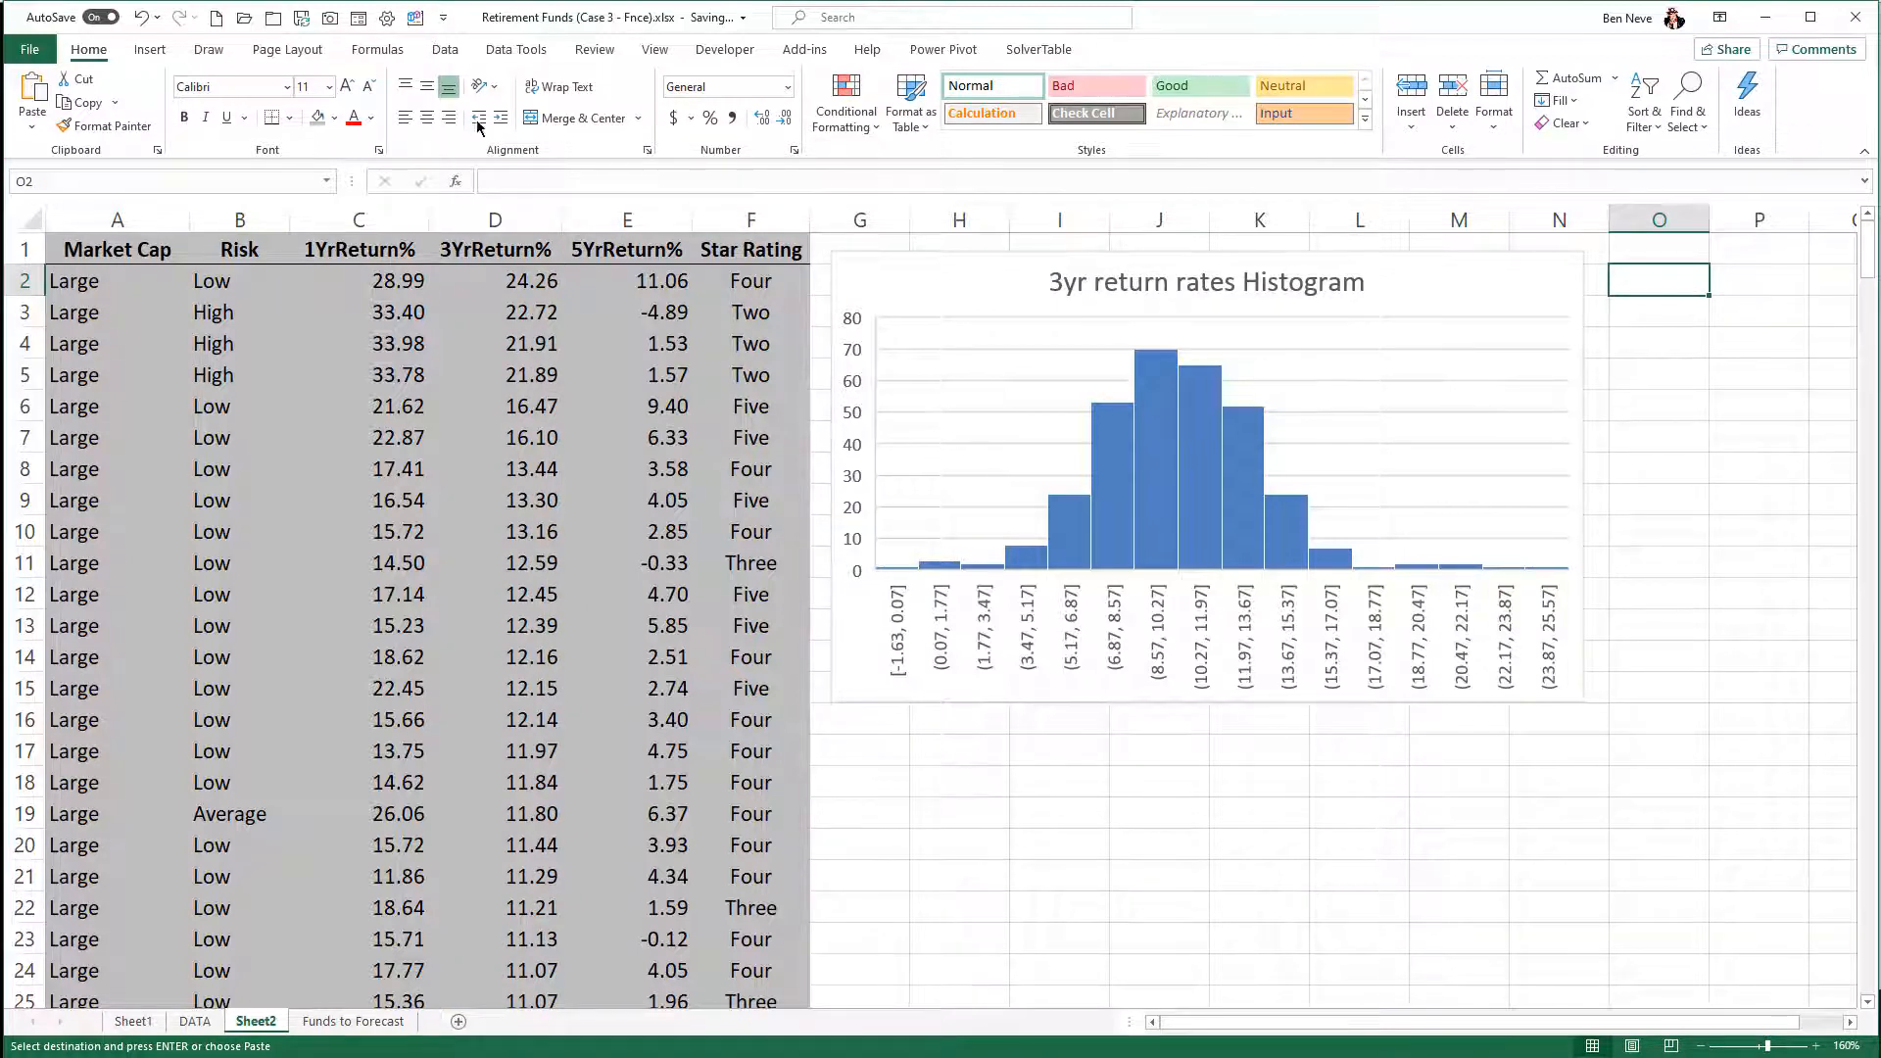
- Nudge the 3yr return rates histogram slightly upward toward row 1 and deselect it by selecting cell K17
click(445, 51)
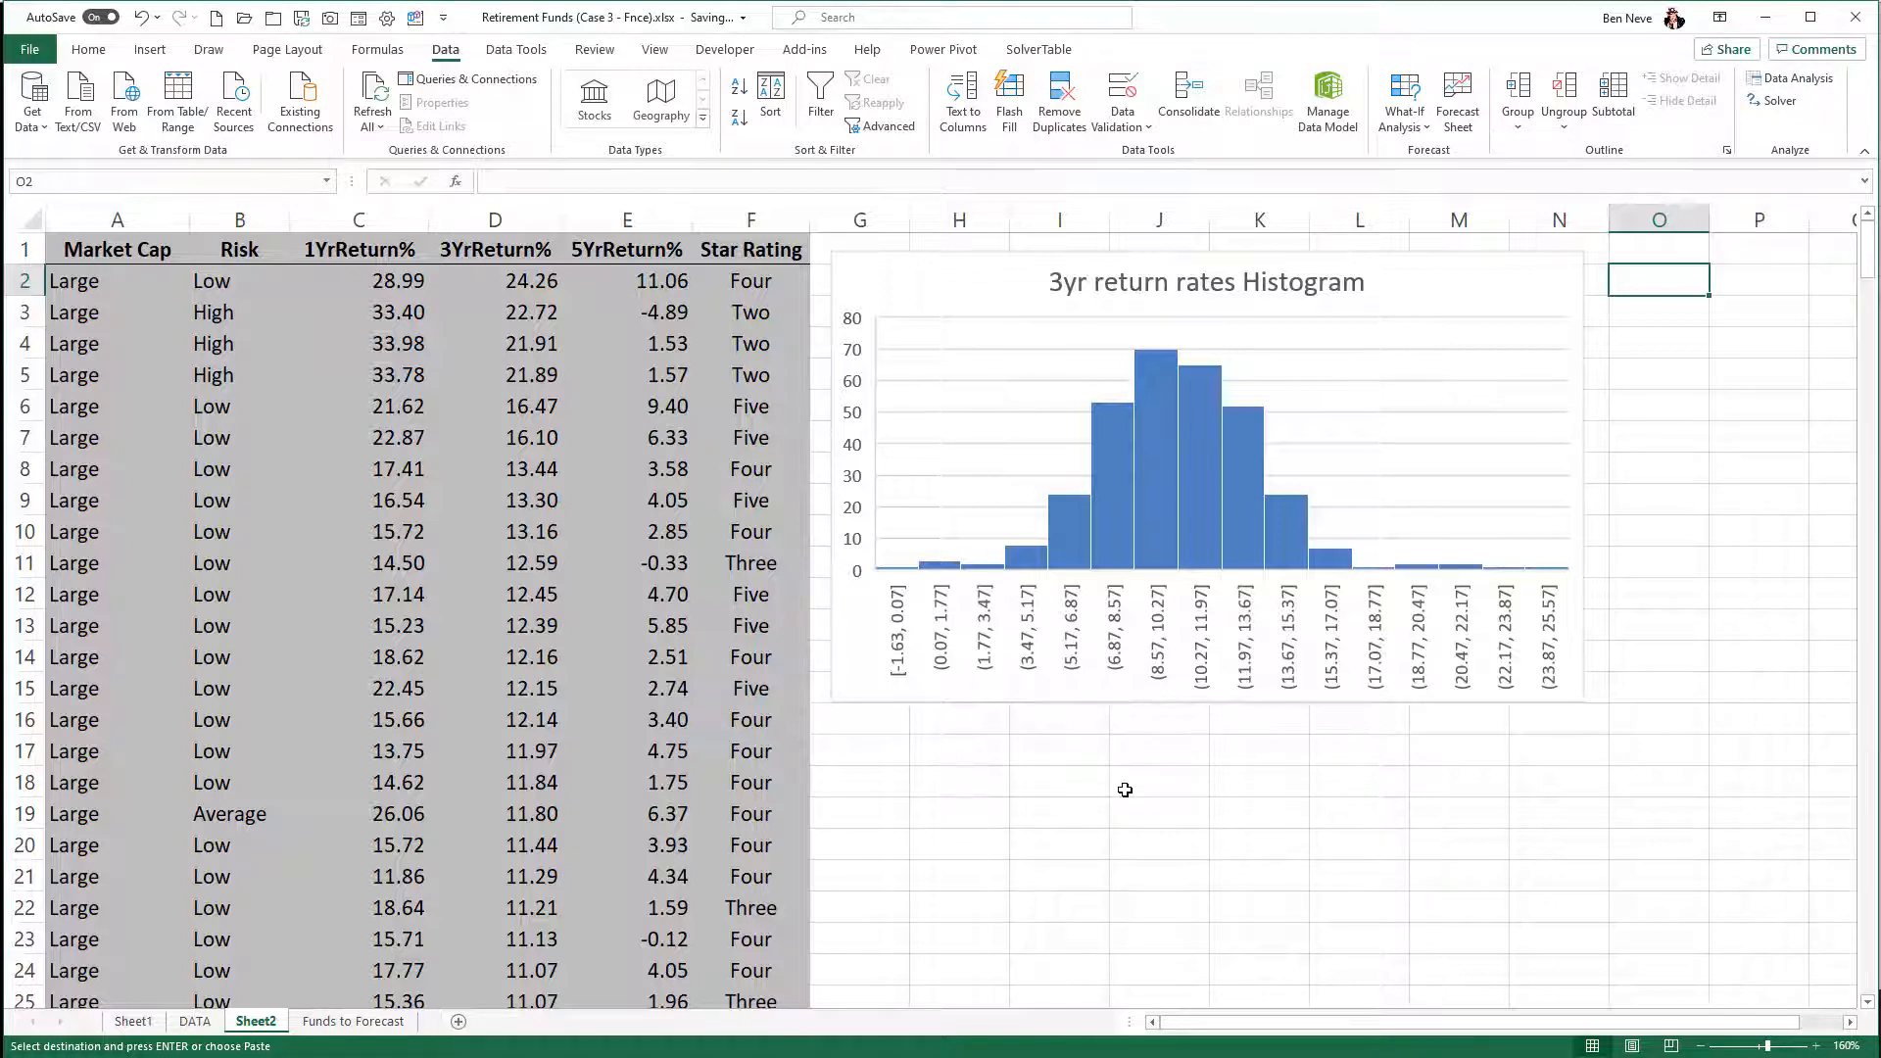
click(955, 644)
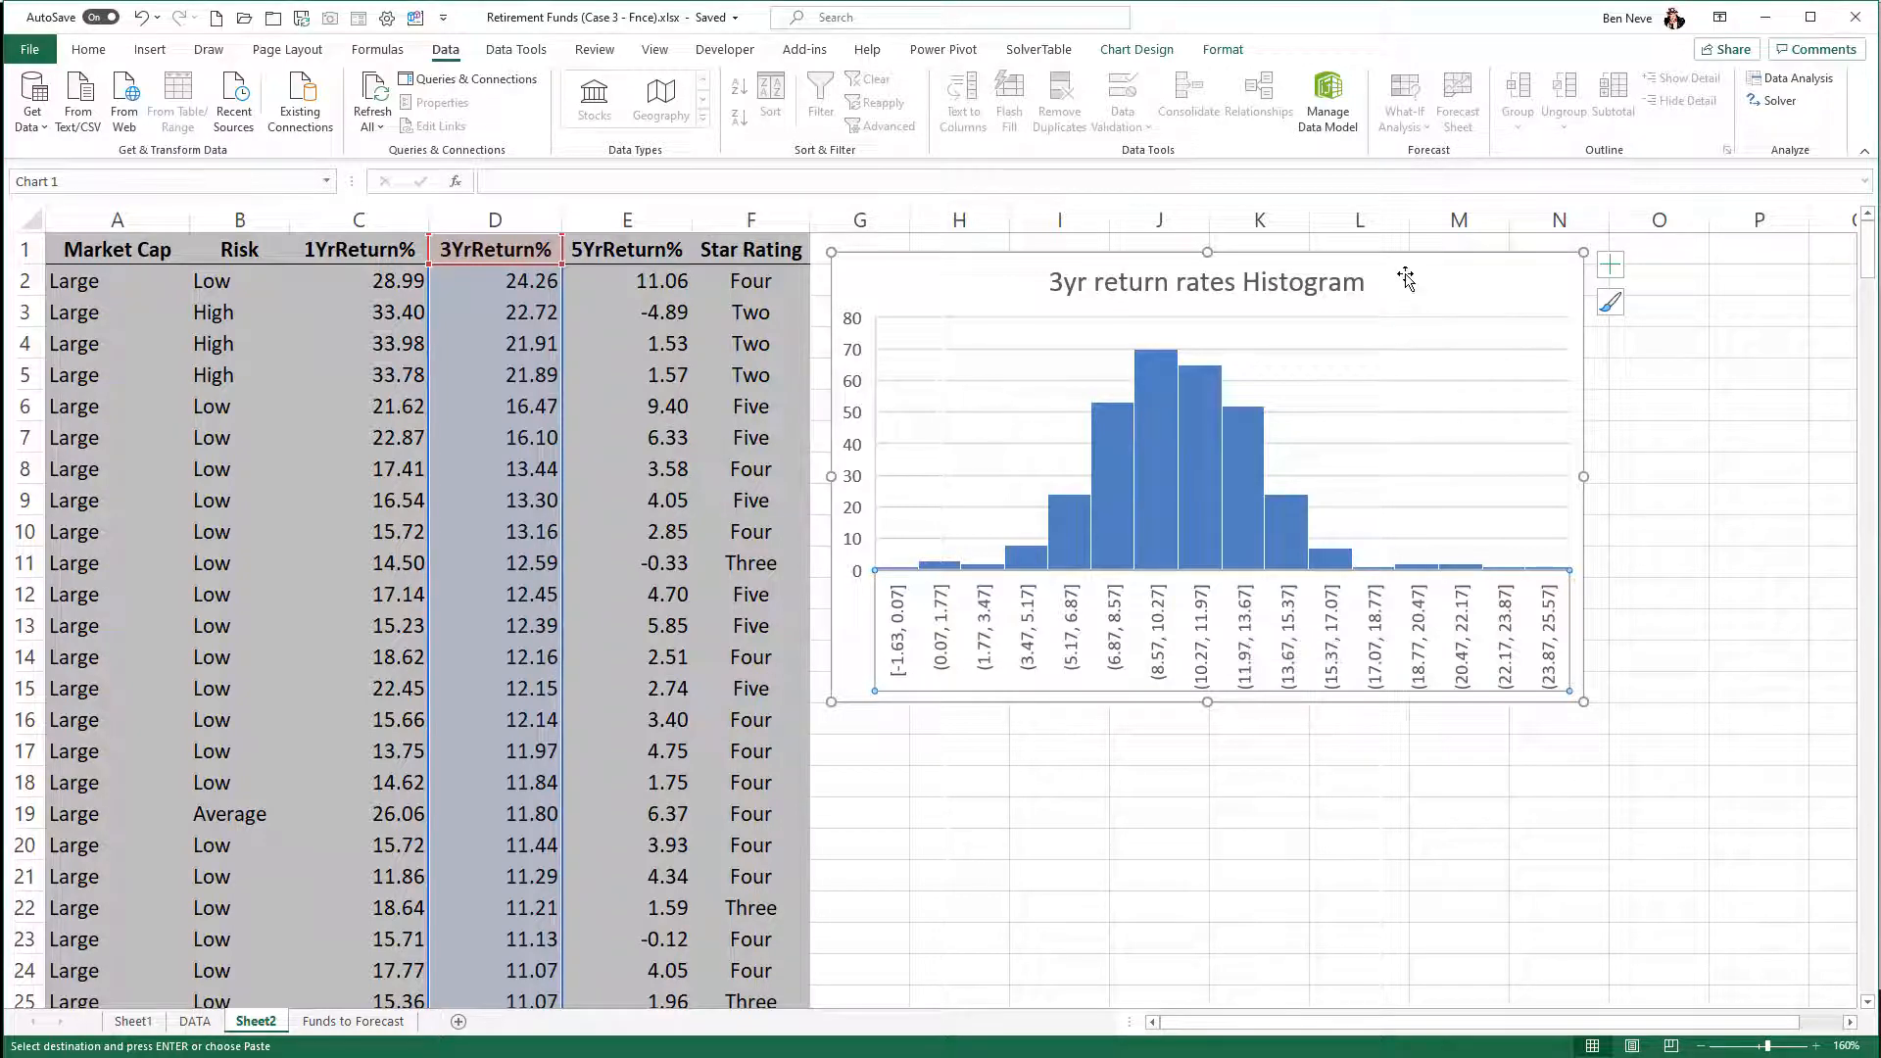
drag(1403, 275, 1410, 267)
click(1290, 761)
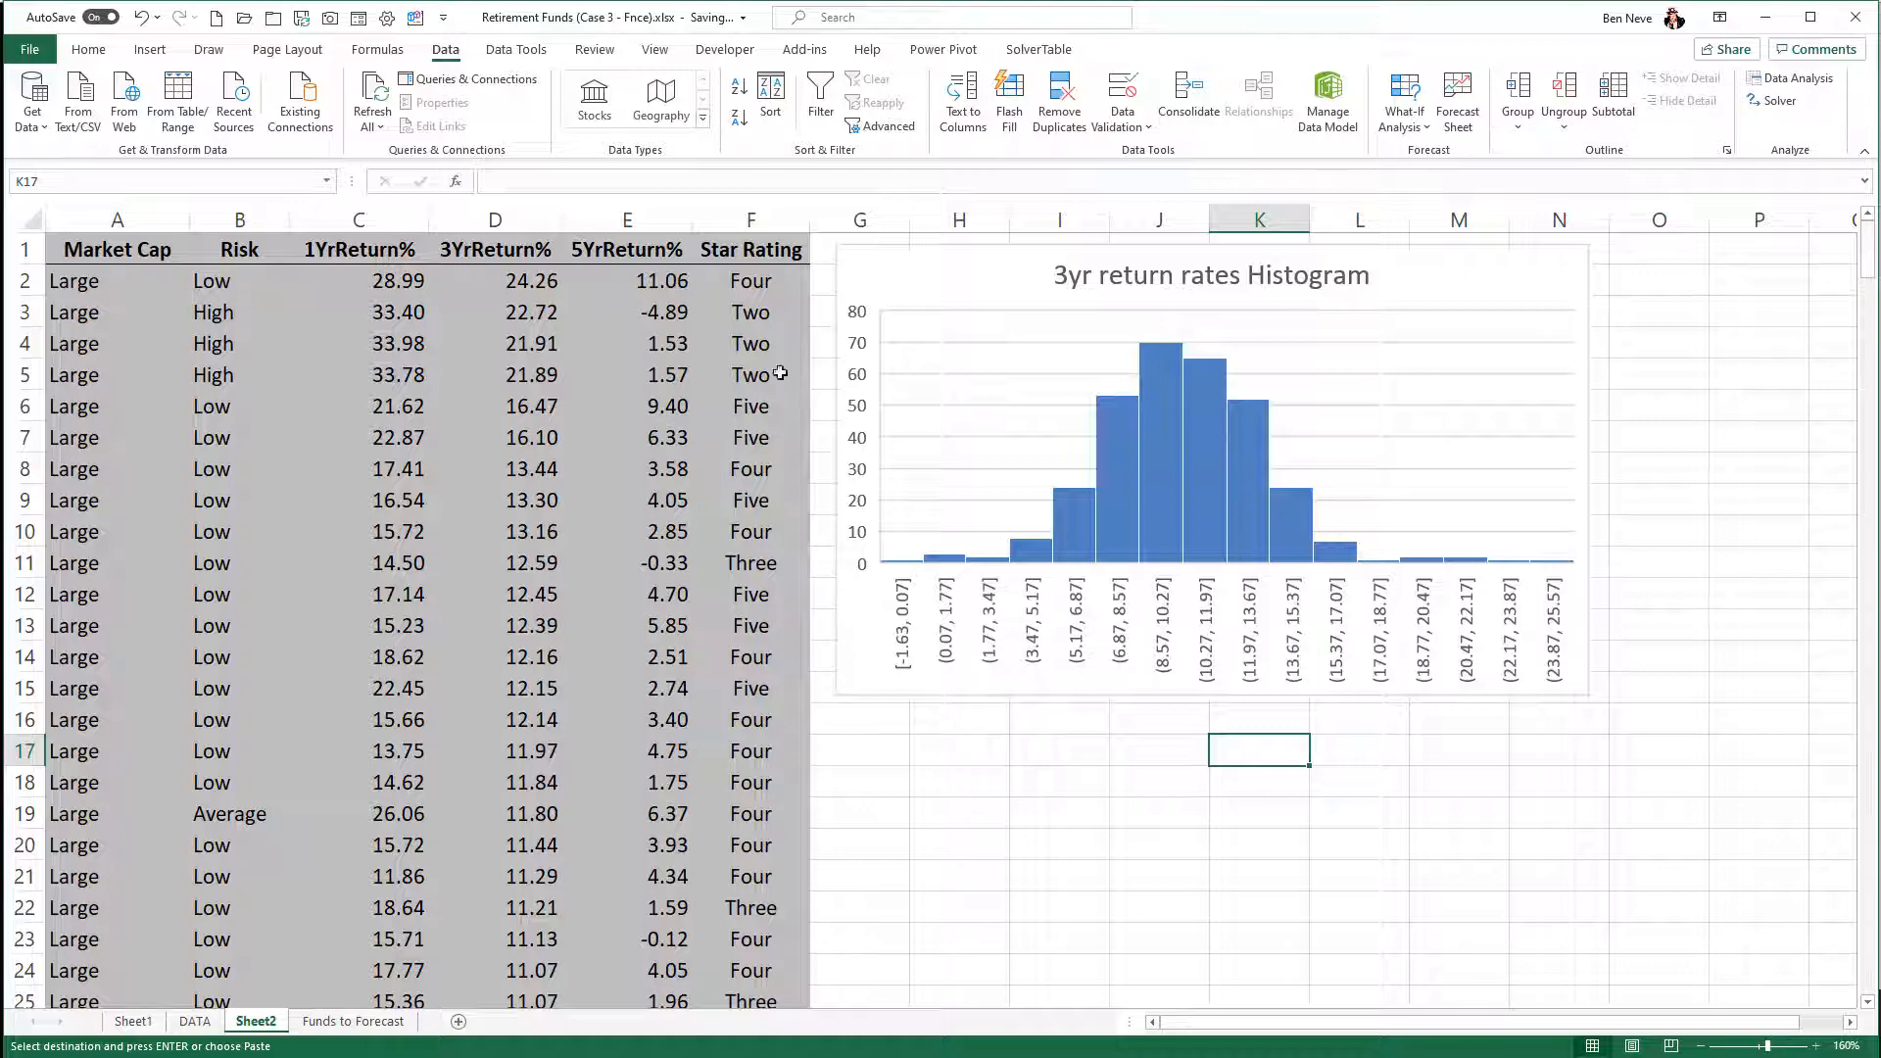
- Insert a Box and Whisker chart of the 5YrReturn% column and place it directly below the histogram
click(655, 221)
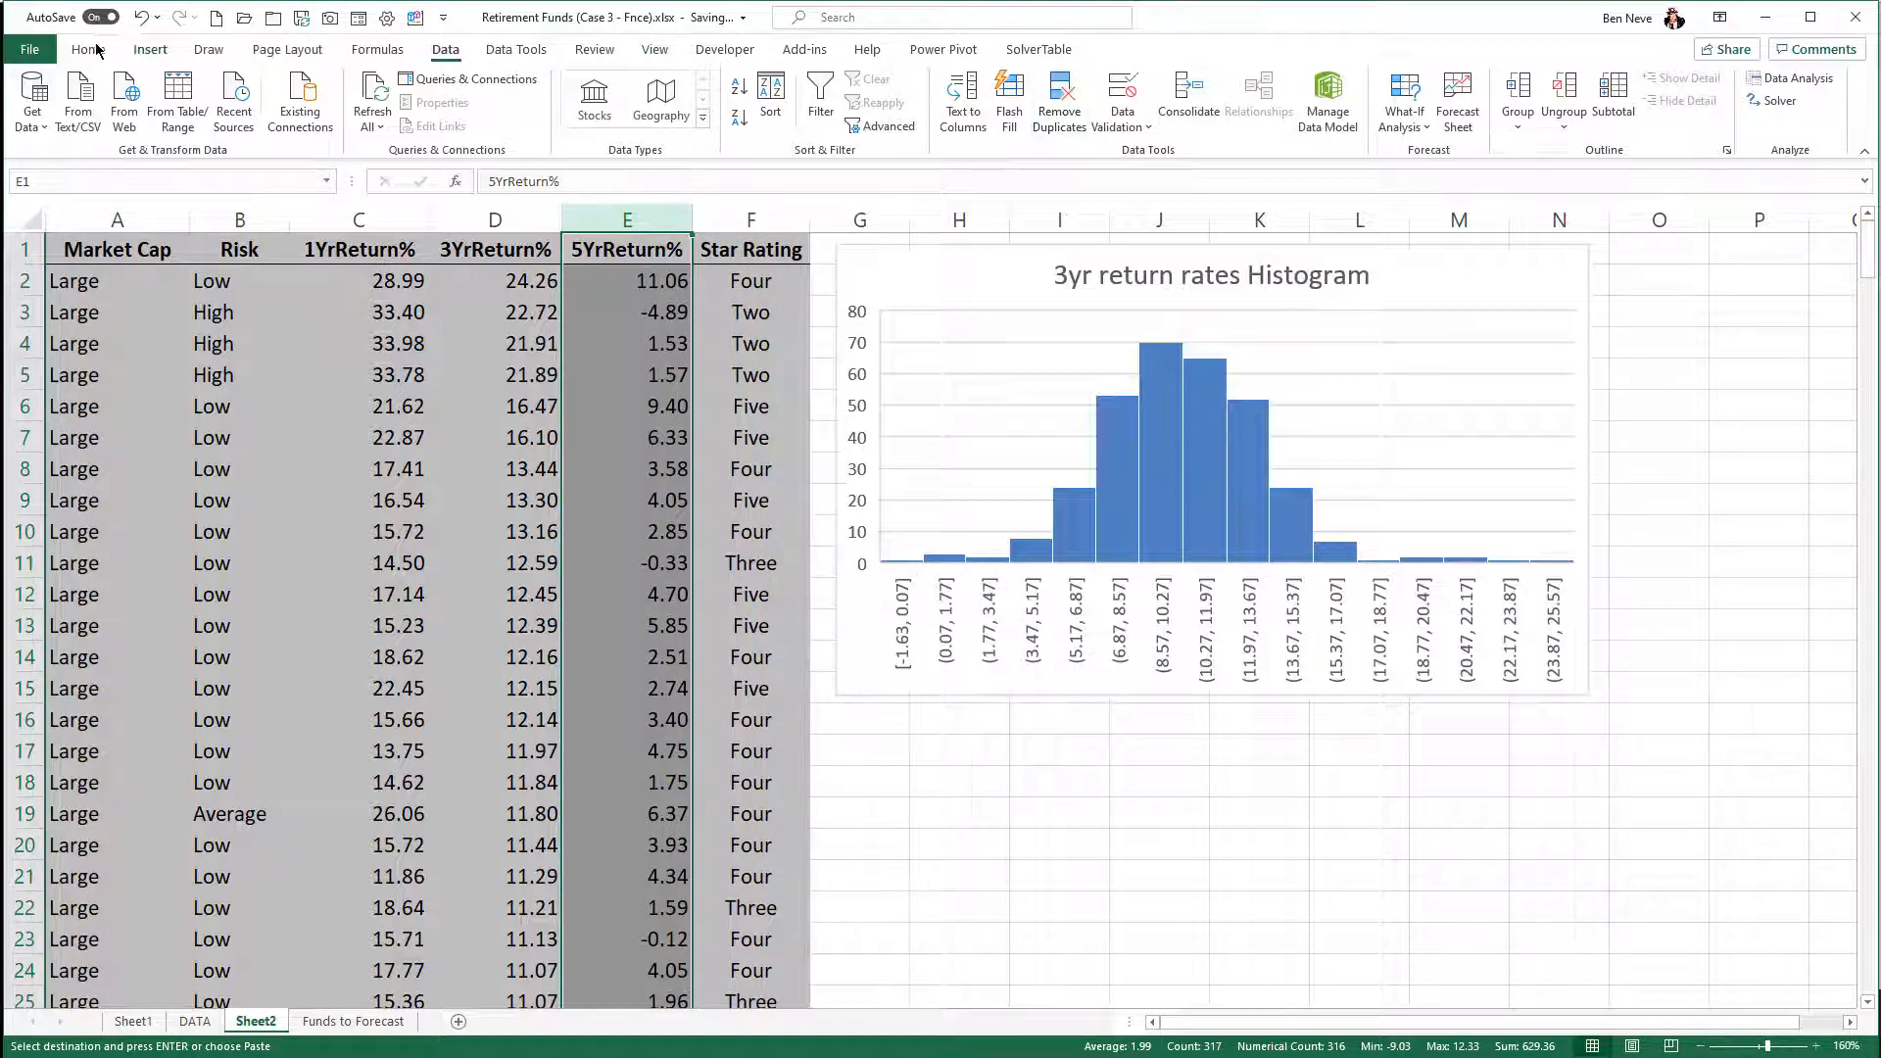
click(147, 51)
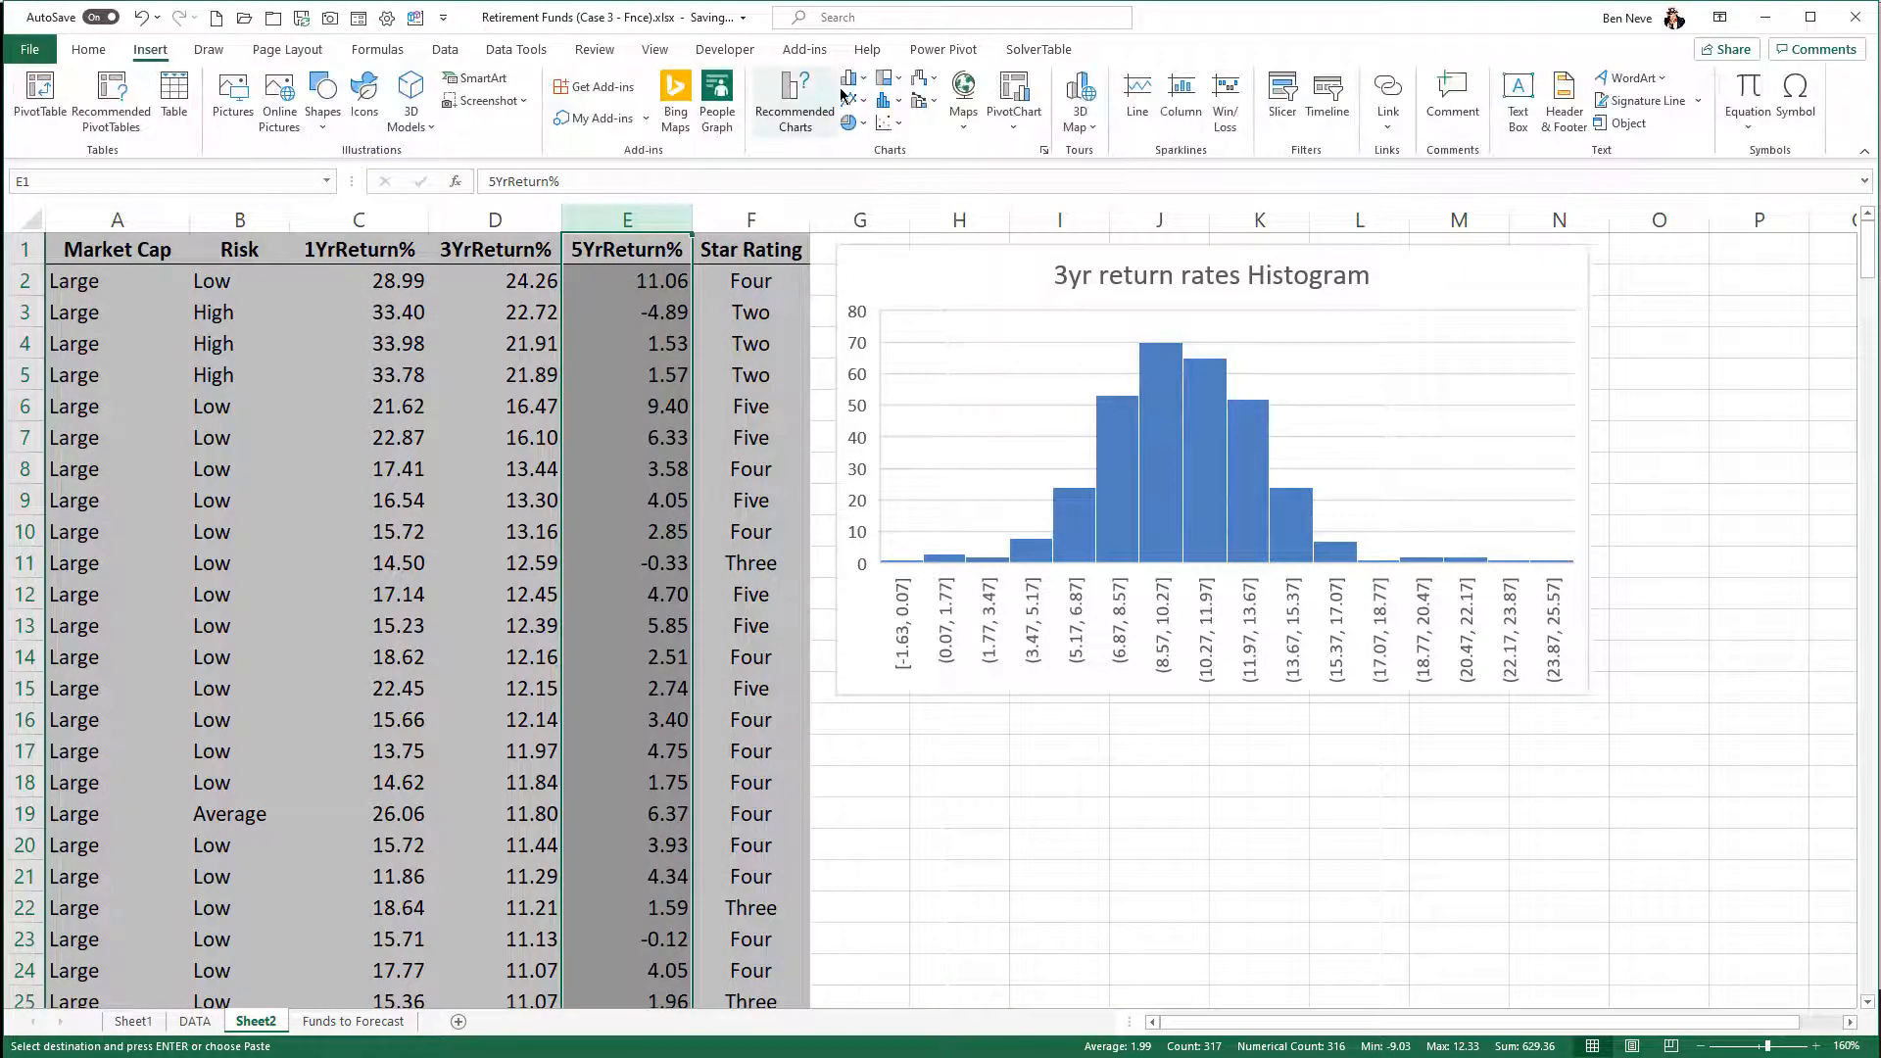
click(895, 108)
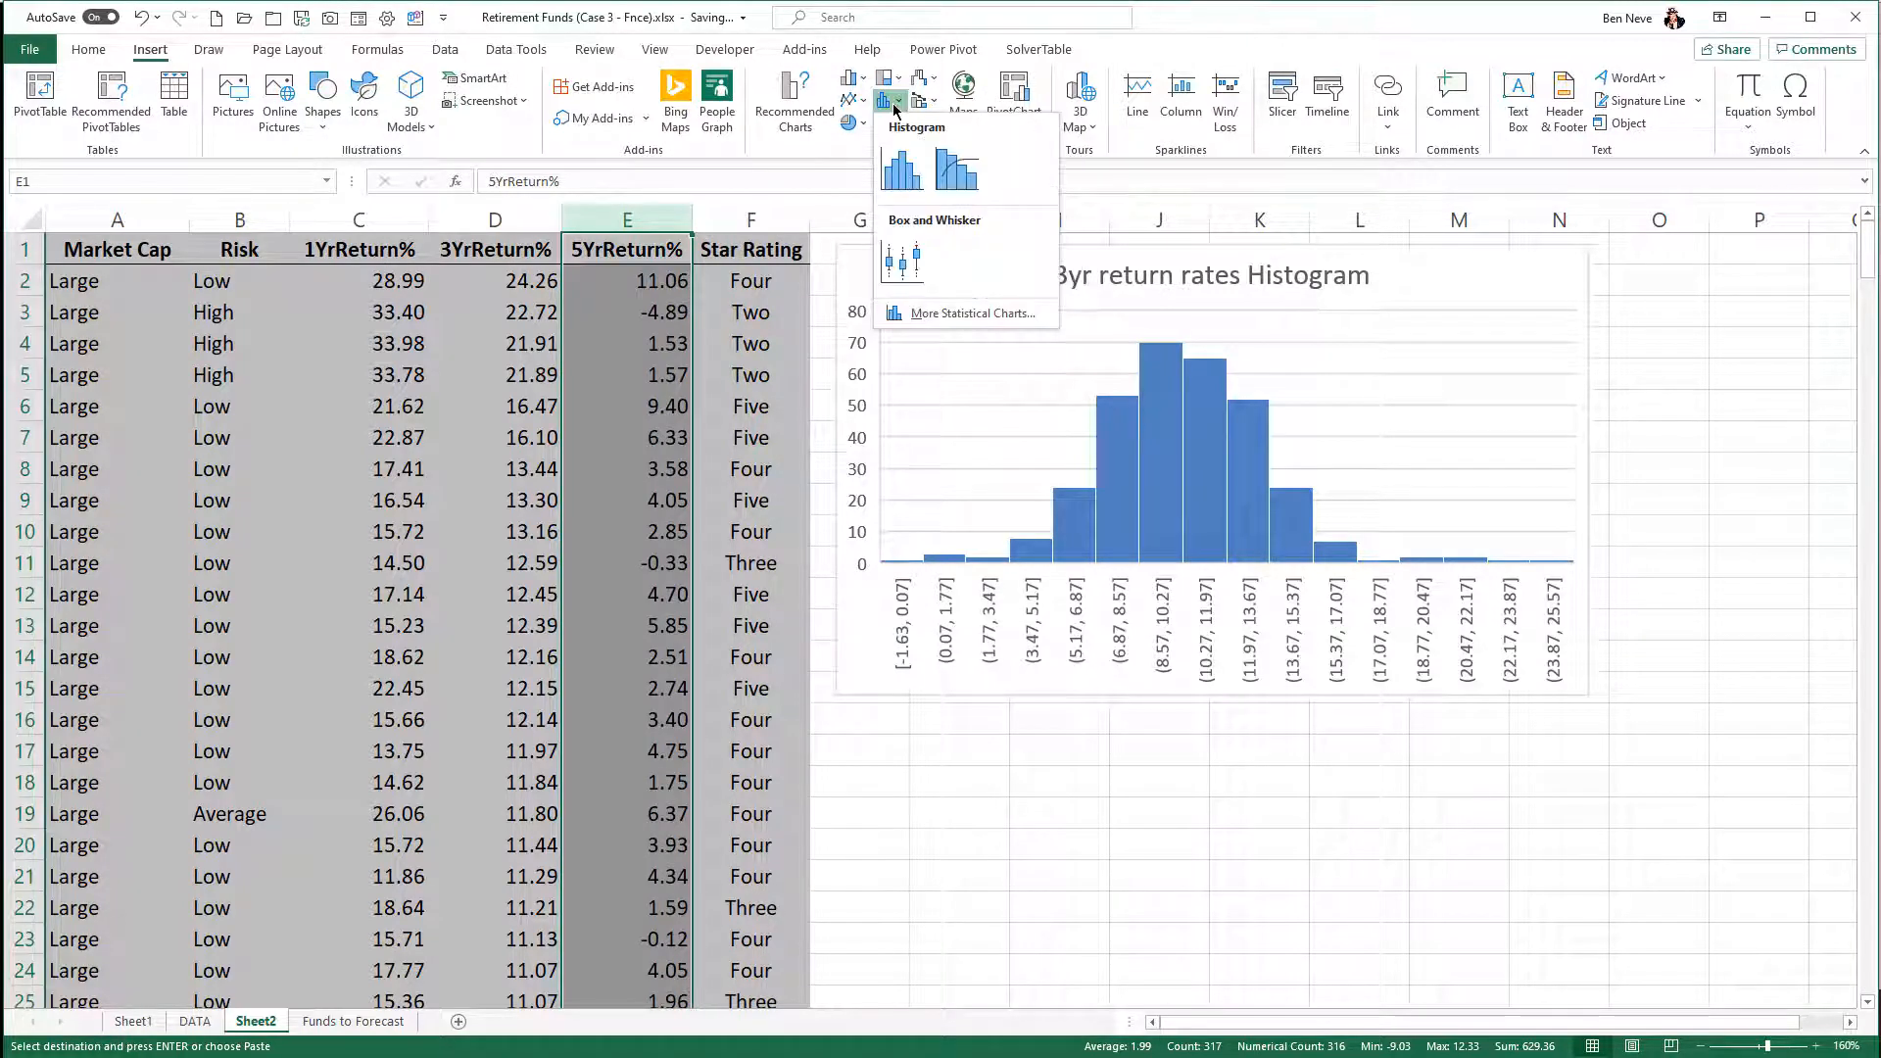
click(906, 264)
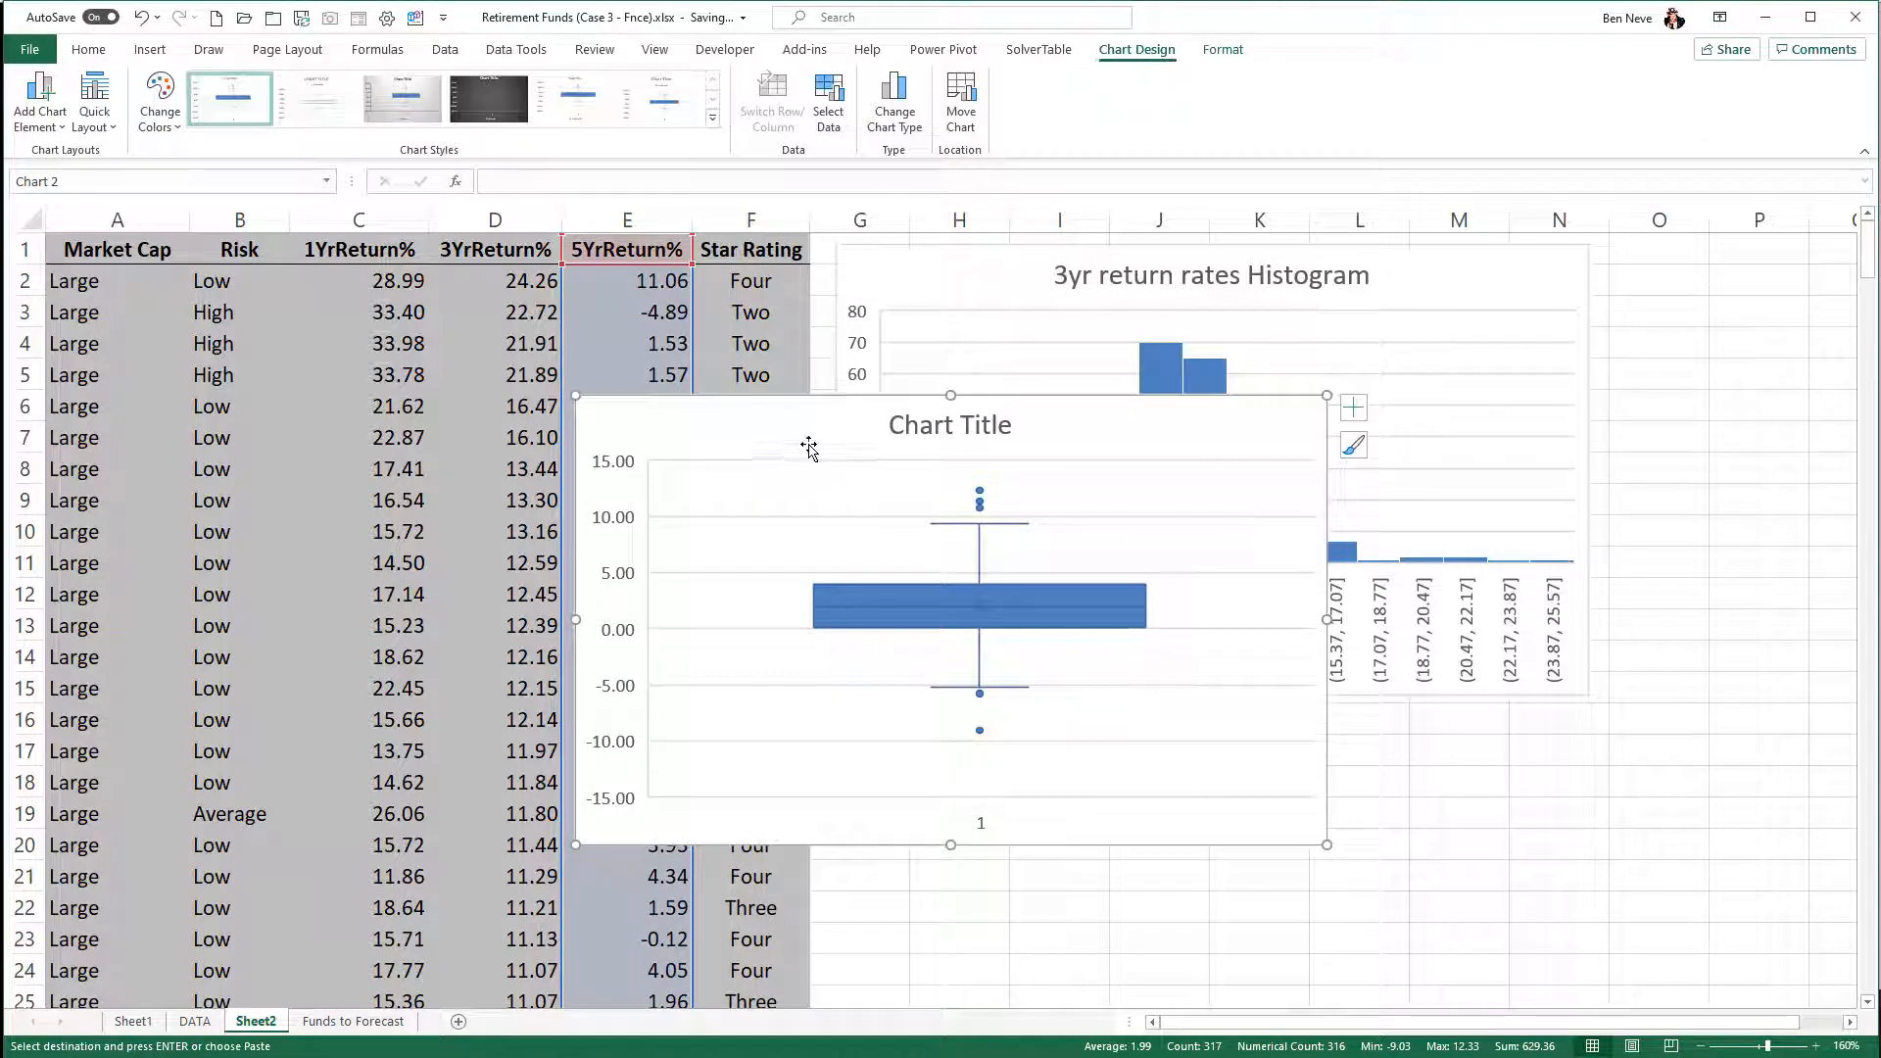
drag(806, 441, 1148, 874)
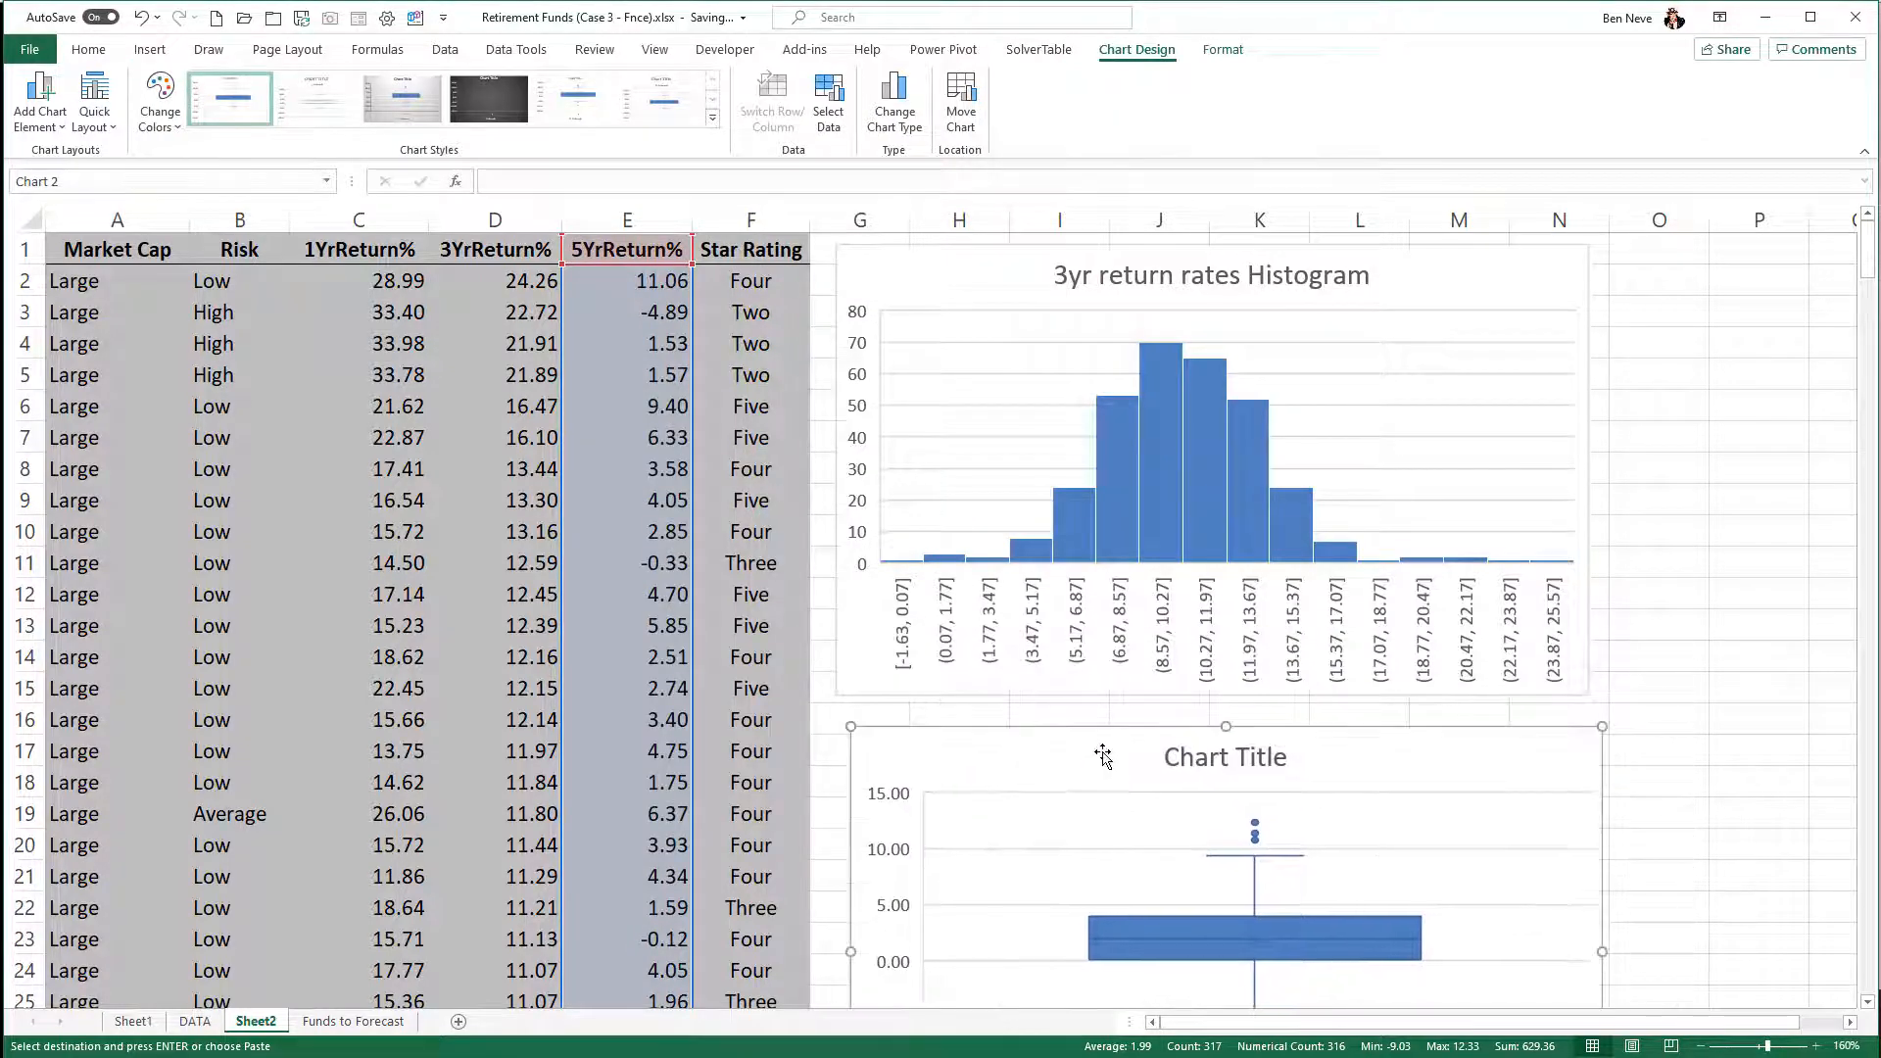
- Set the 5YrReturn% box plot's chart title to "5yr Return Rate Boxplot"
scroll(1173, 698, down, 2)
scroll(1172, 697, down, 1)
click(1252, 477)
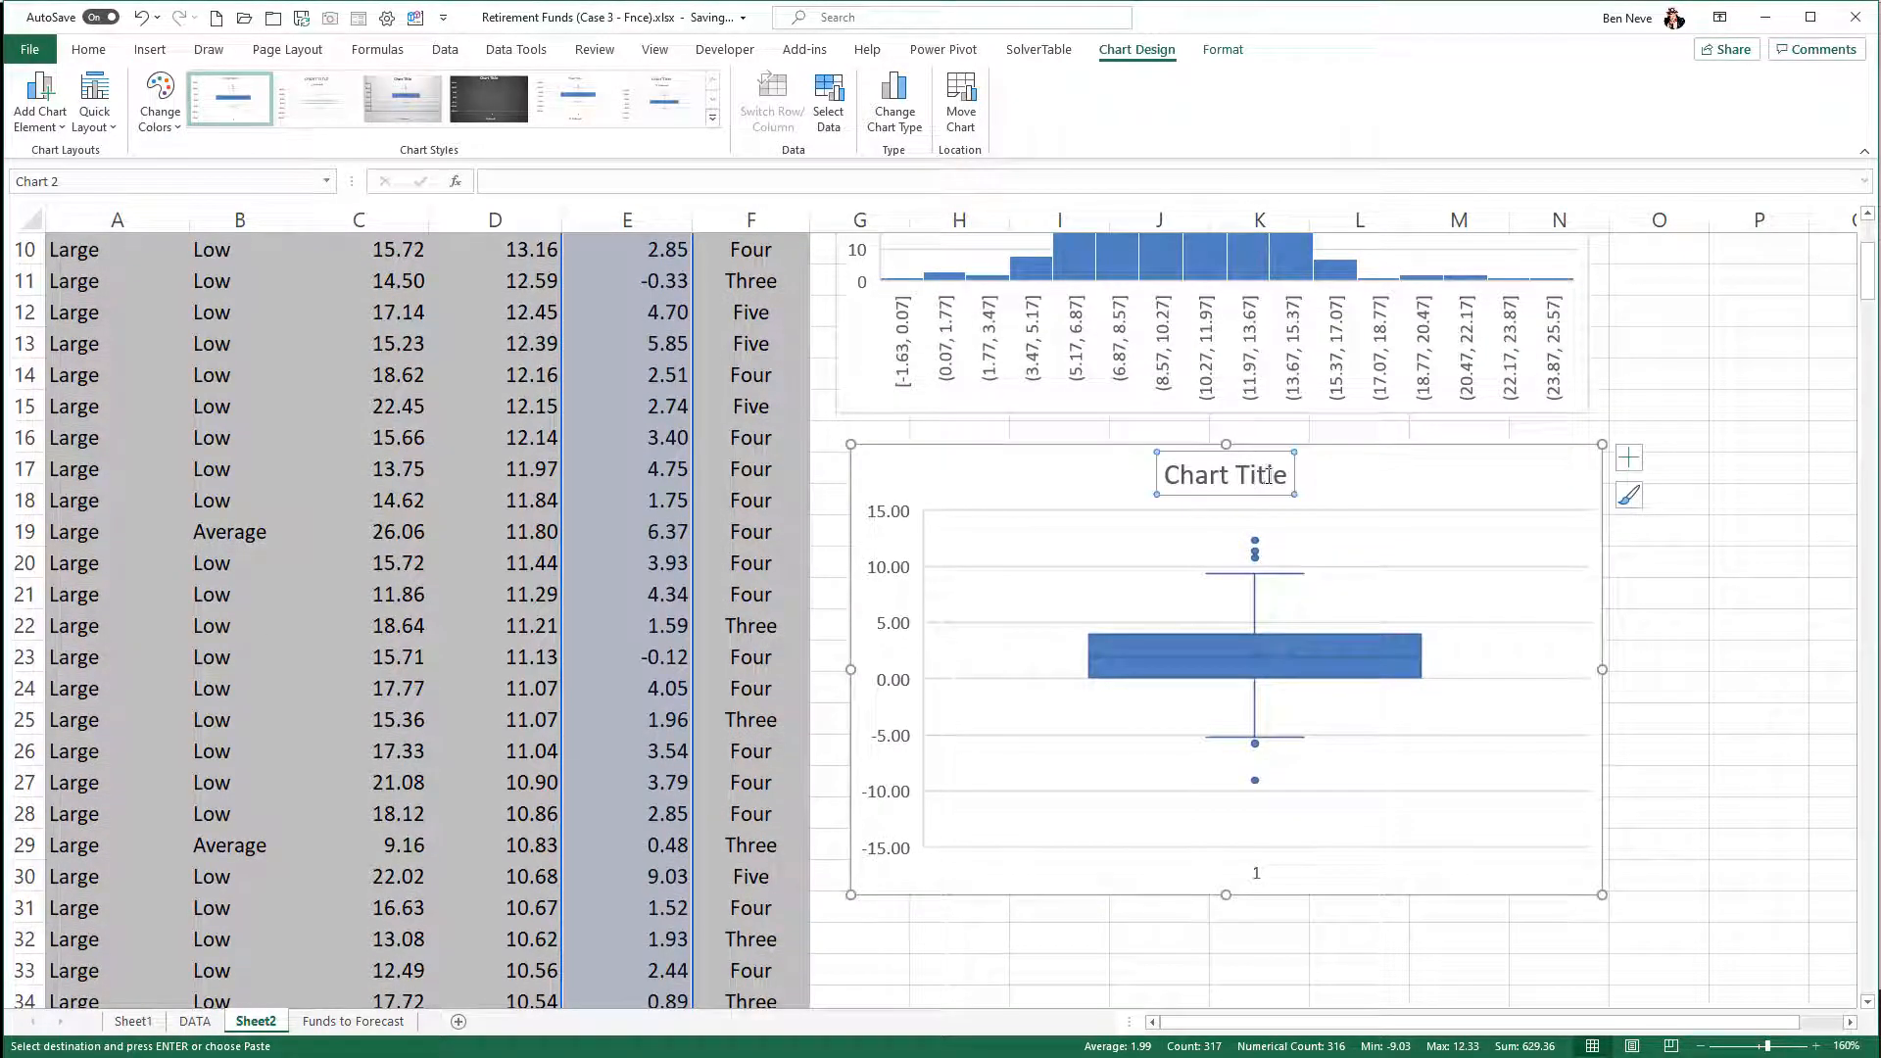
triple_click(1281, 477)
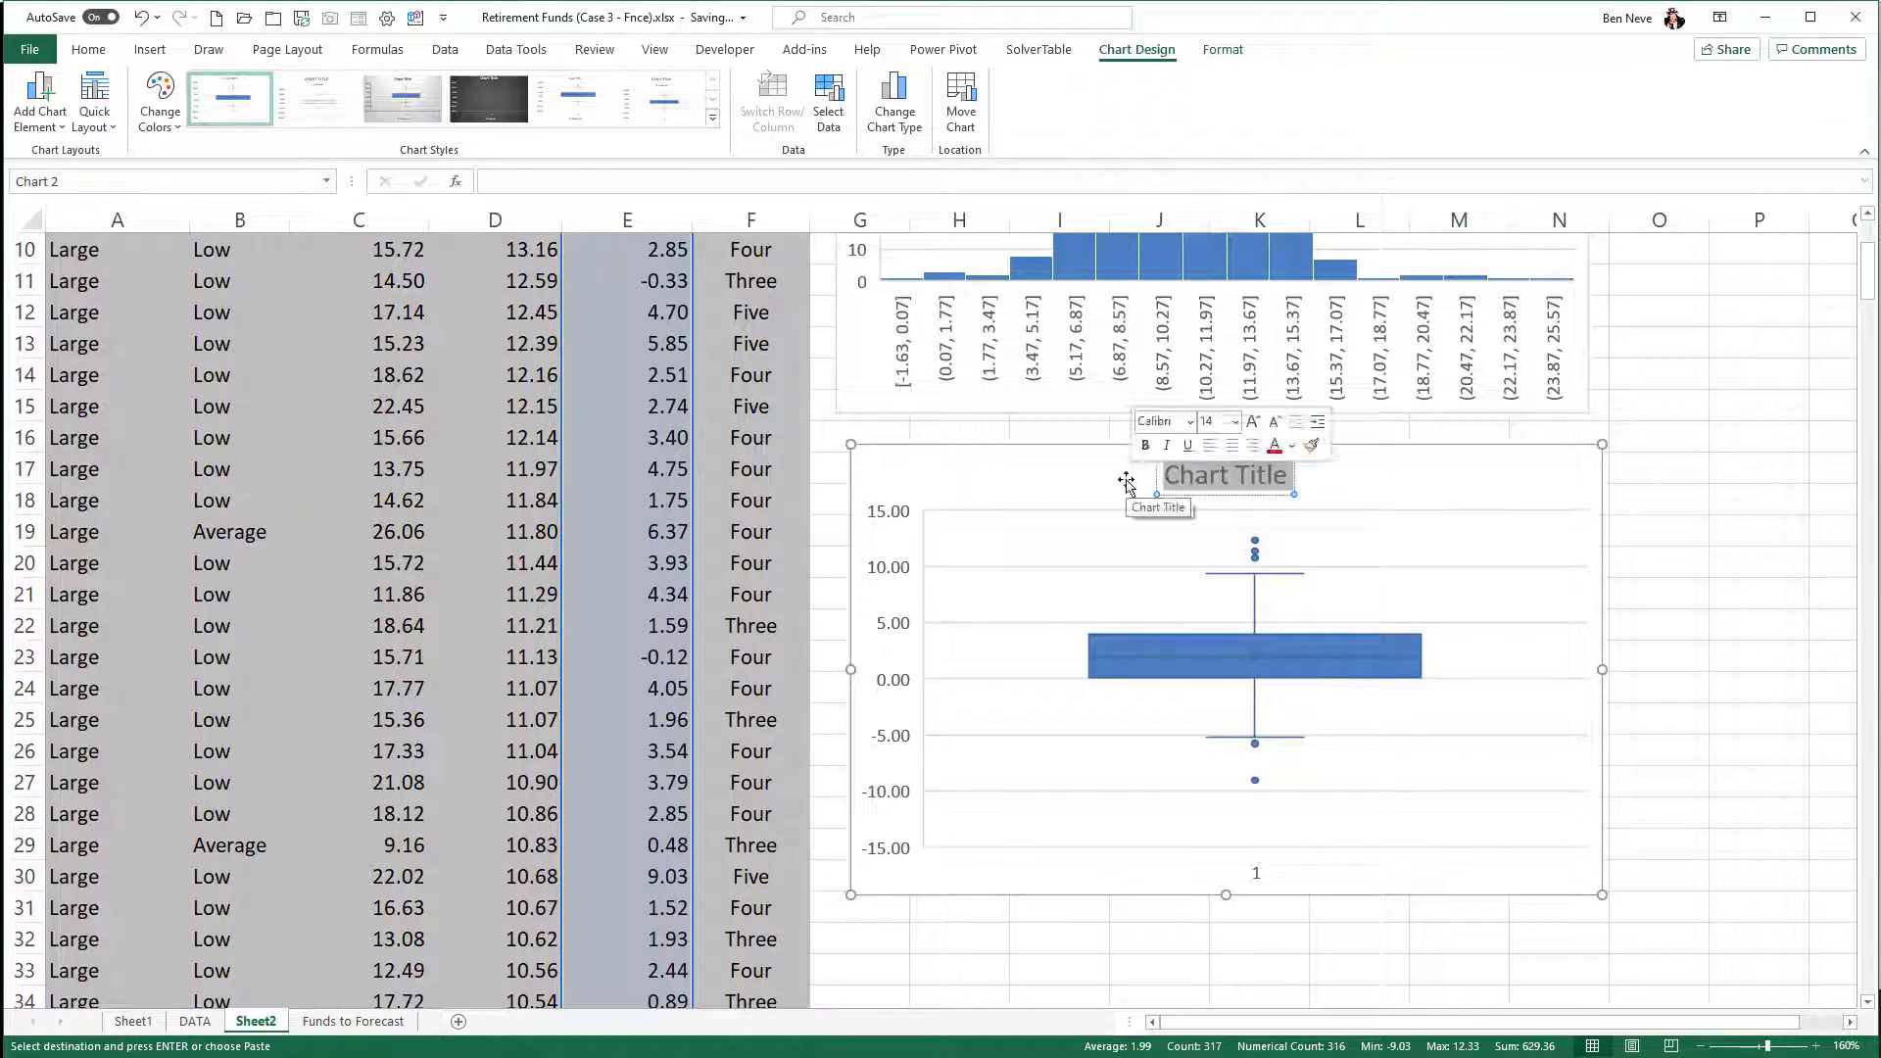
text(5yr Ret)
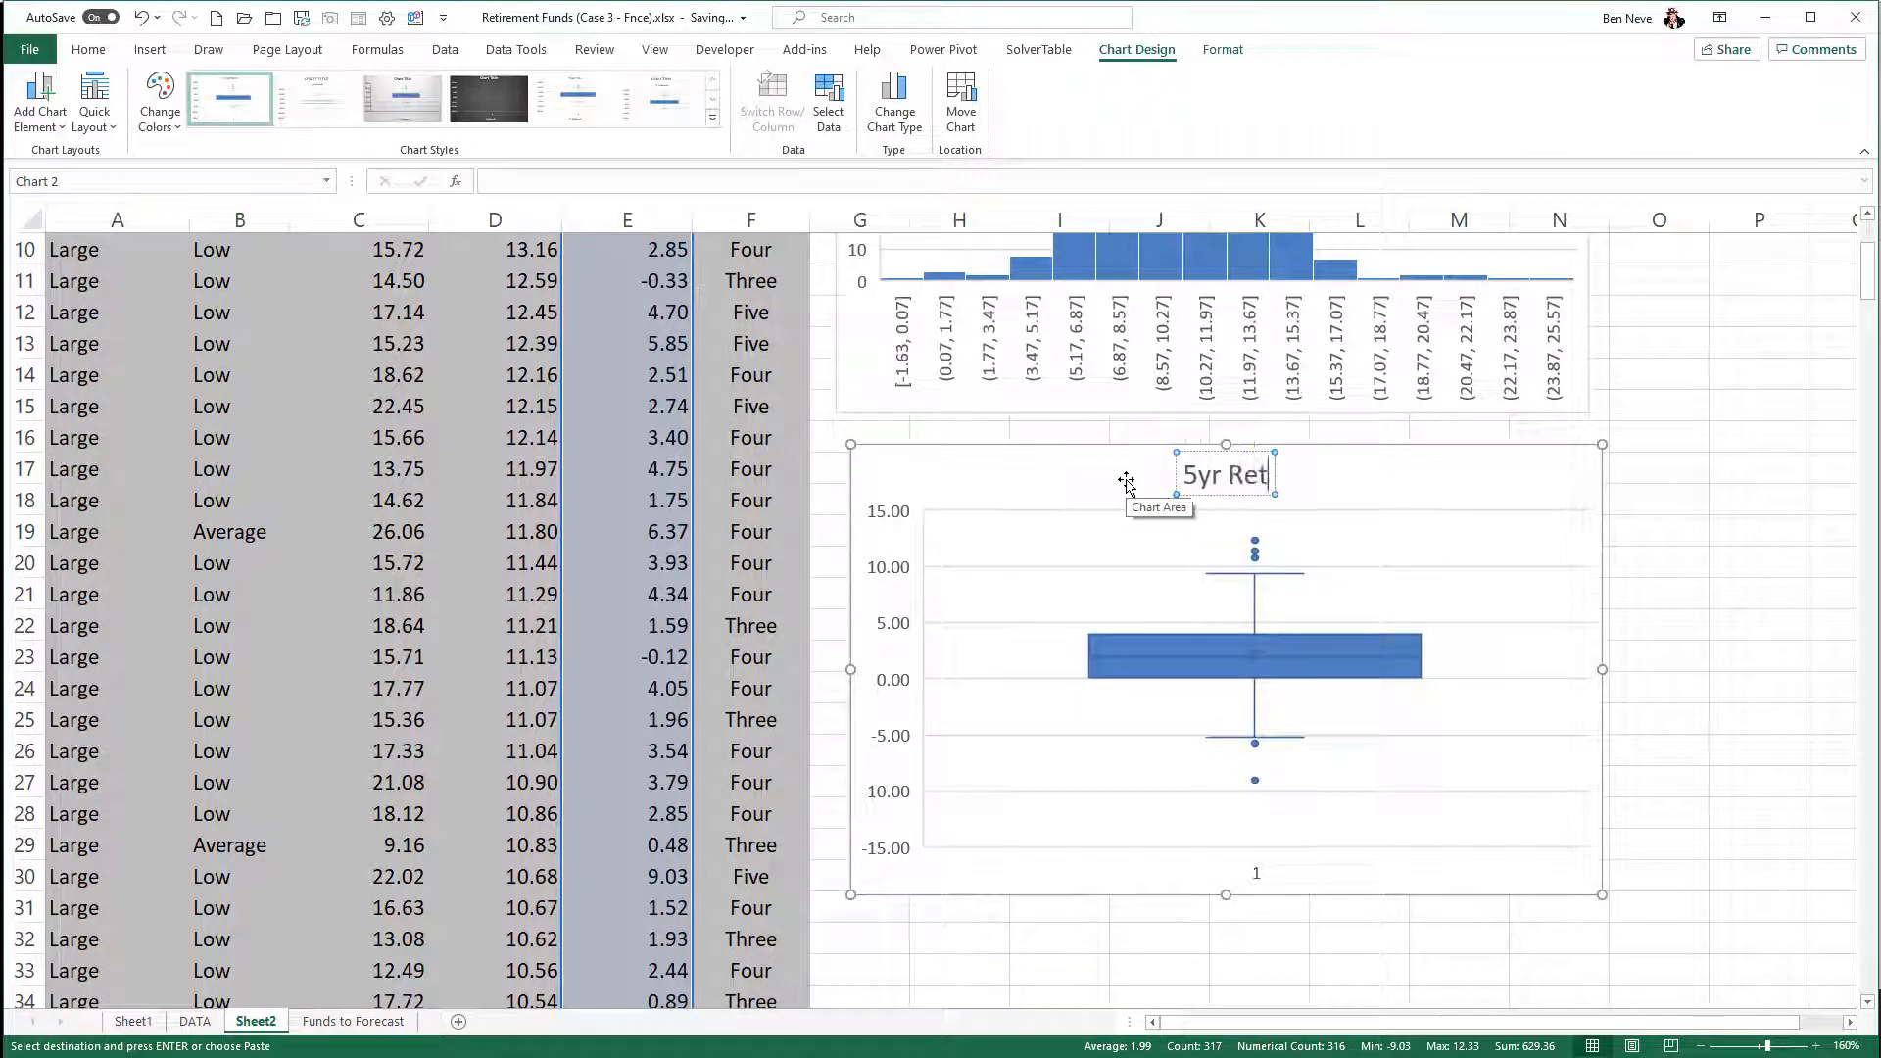
text(urn Rate)
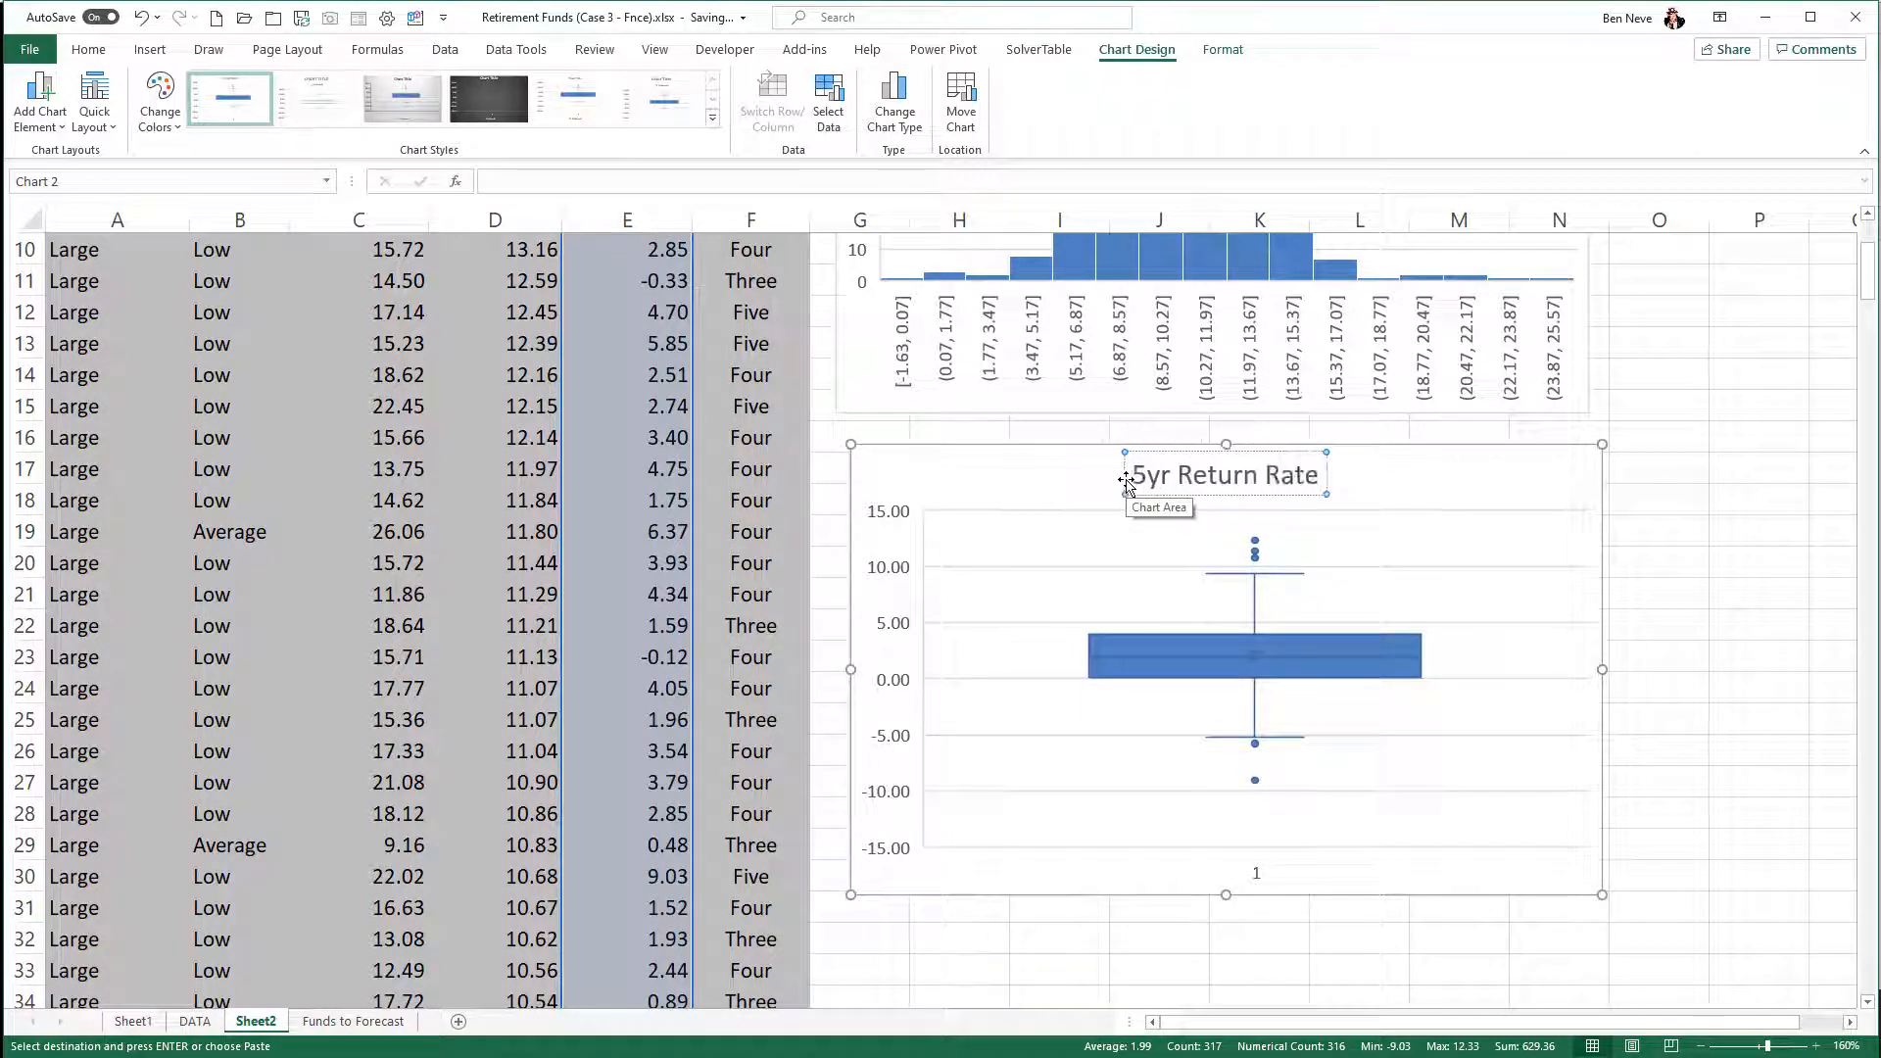
text( Boxplot)
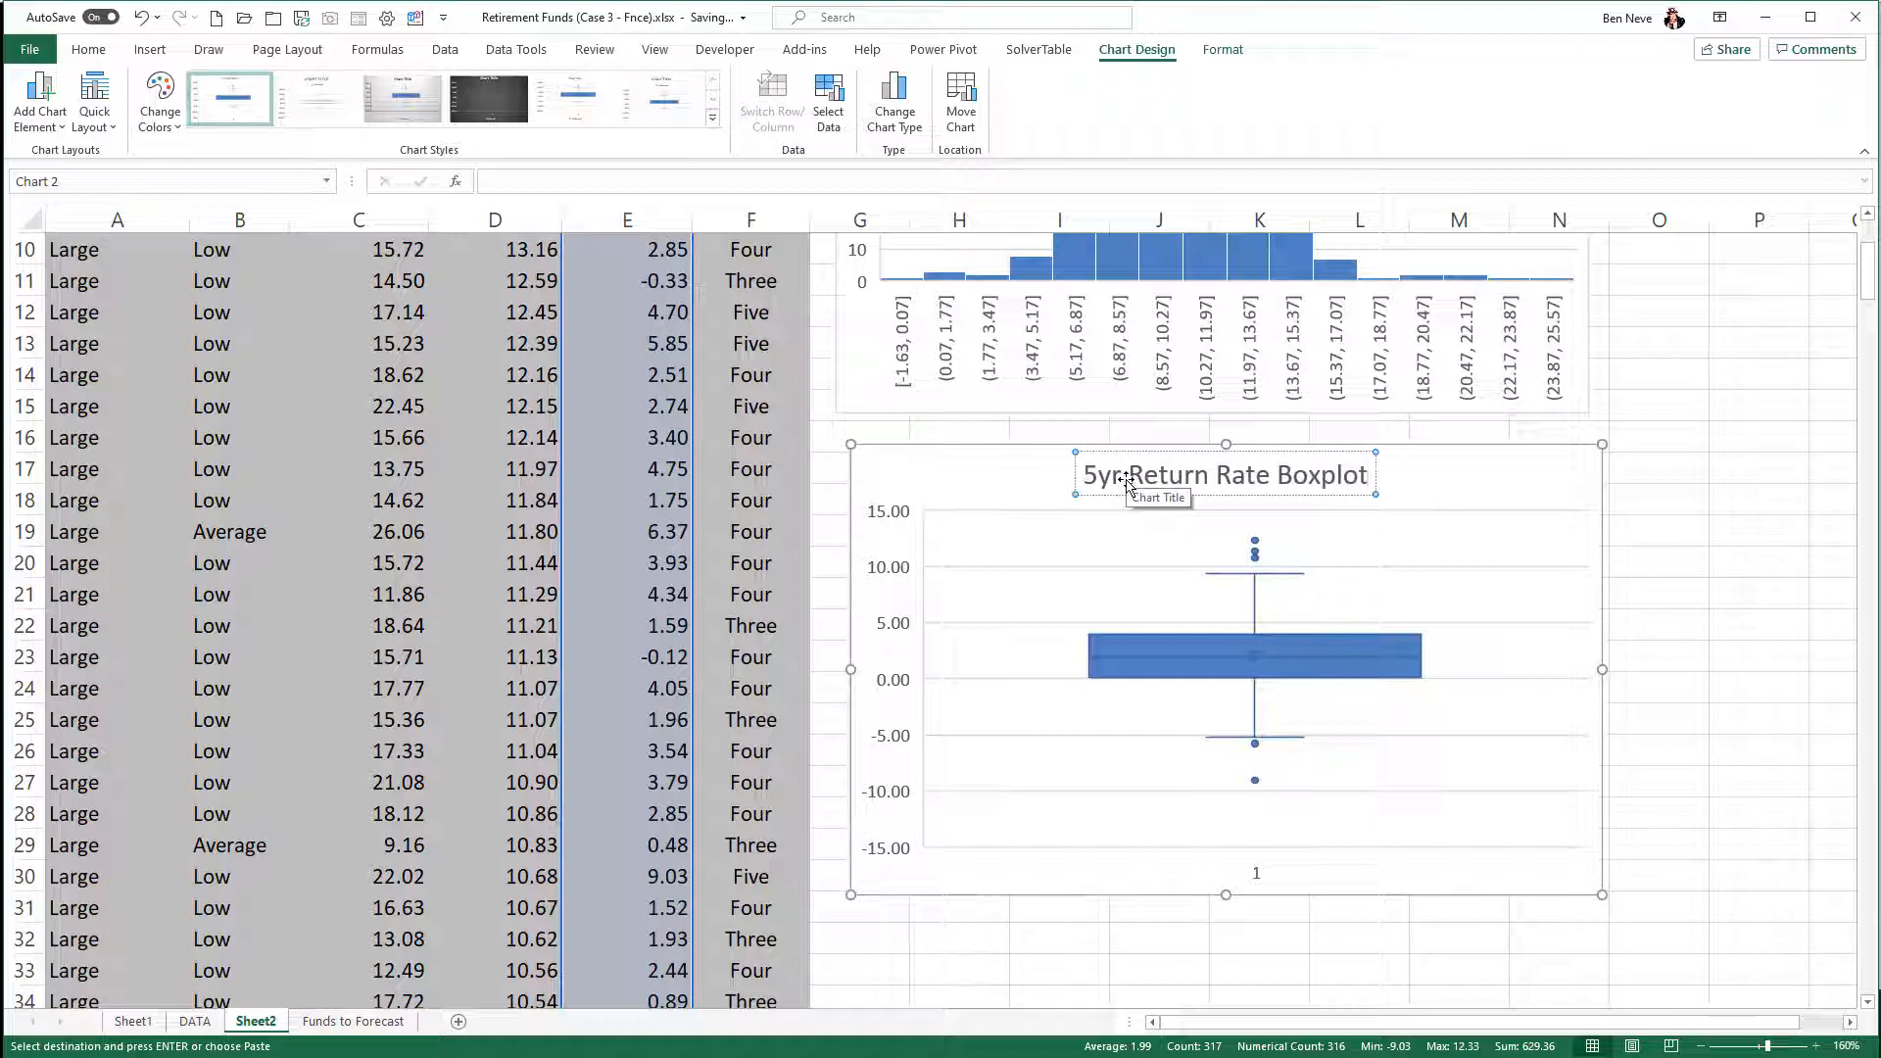
- Narrow the 5yr Return Rate Boxplot to about half its width, ending near the start of column K, and deselect it
click(1484, 483)
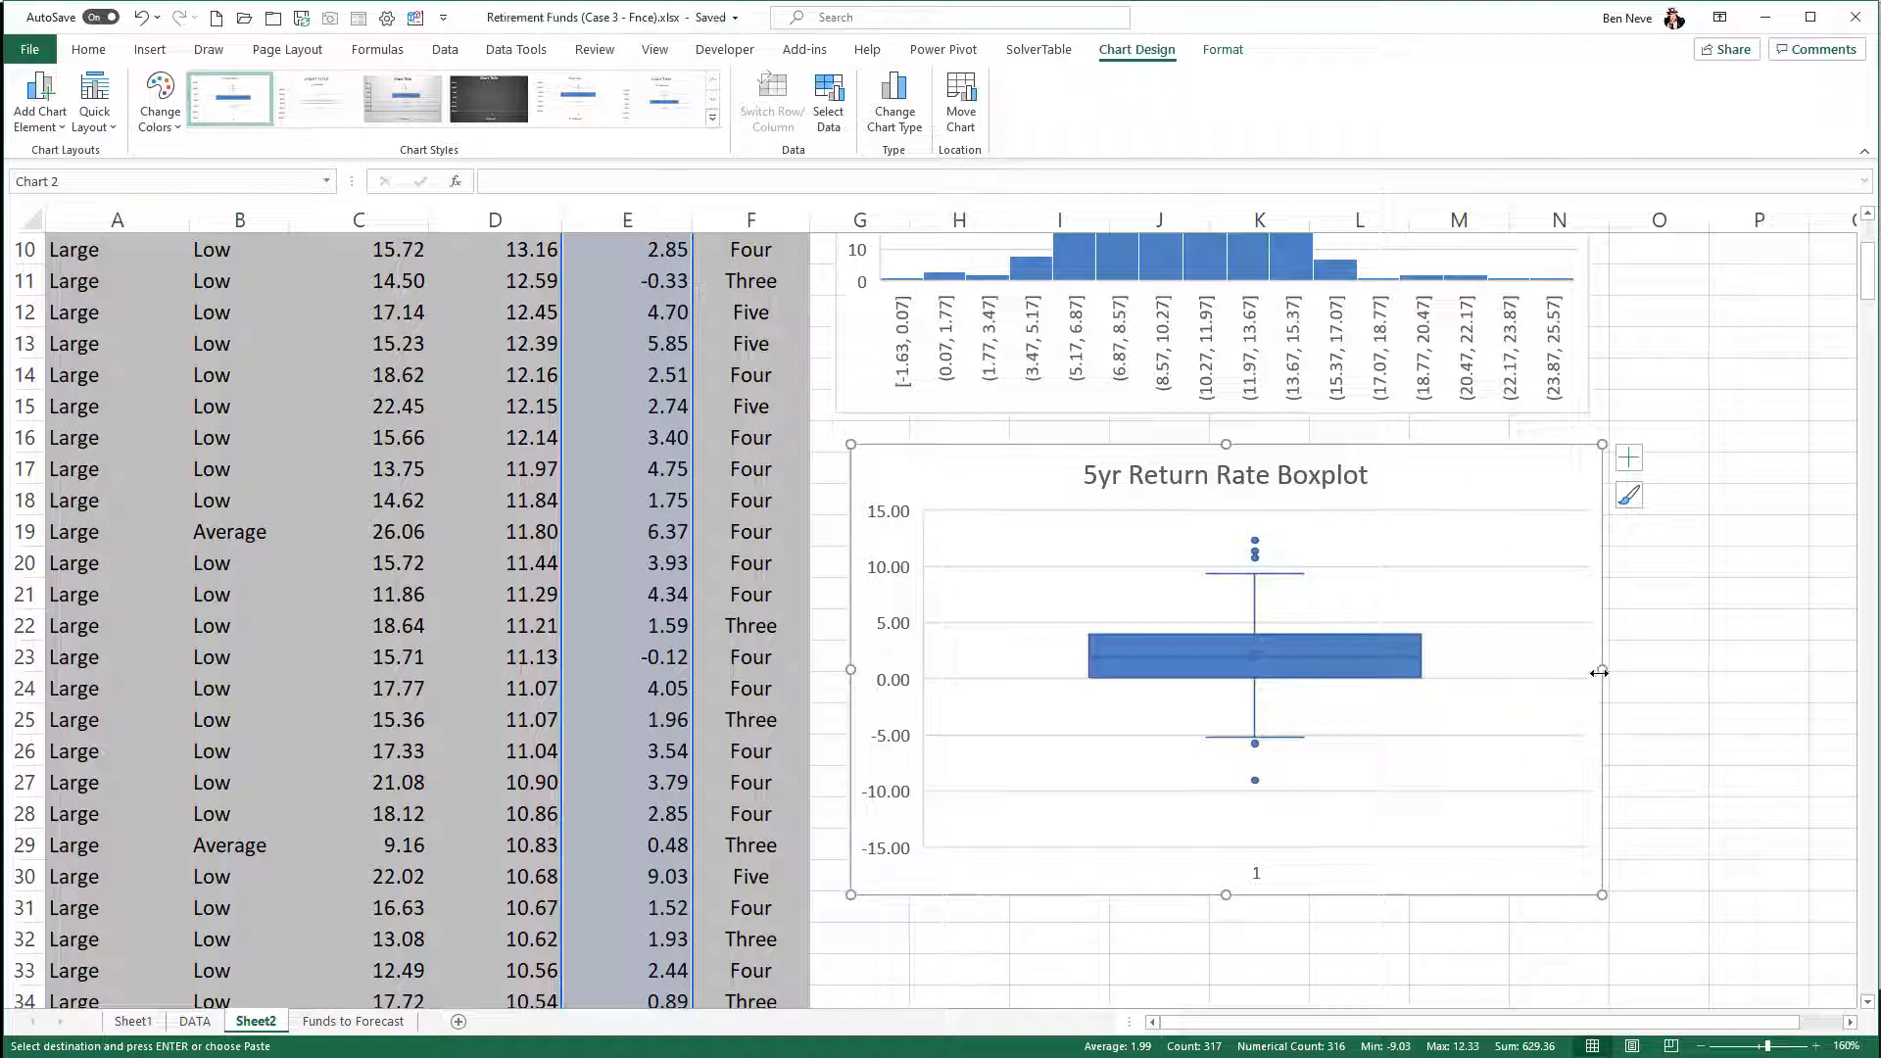
drag(1602, 671, 1235, 686)
click(1312, 686)
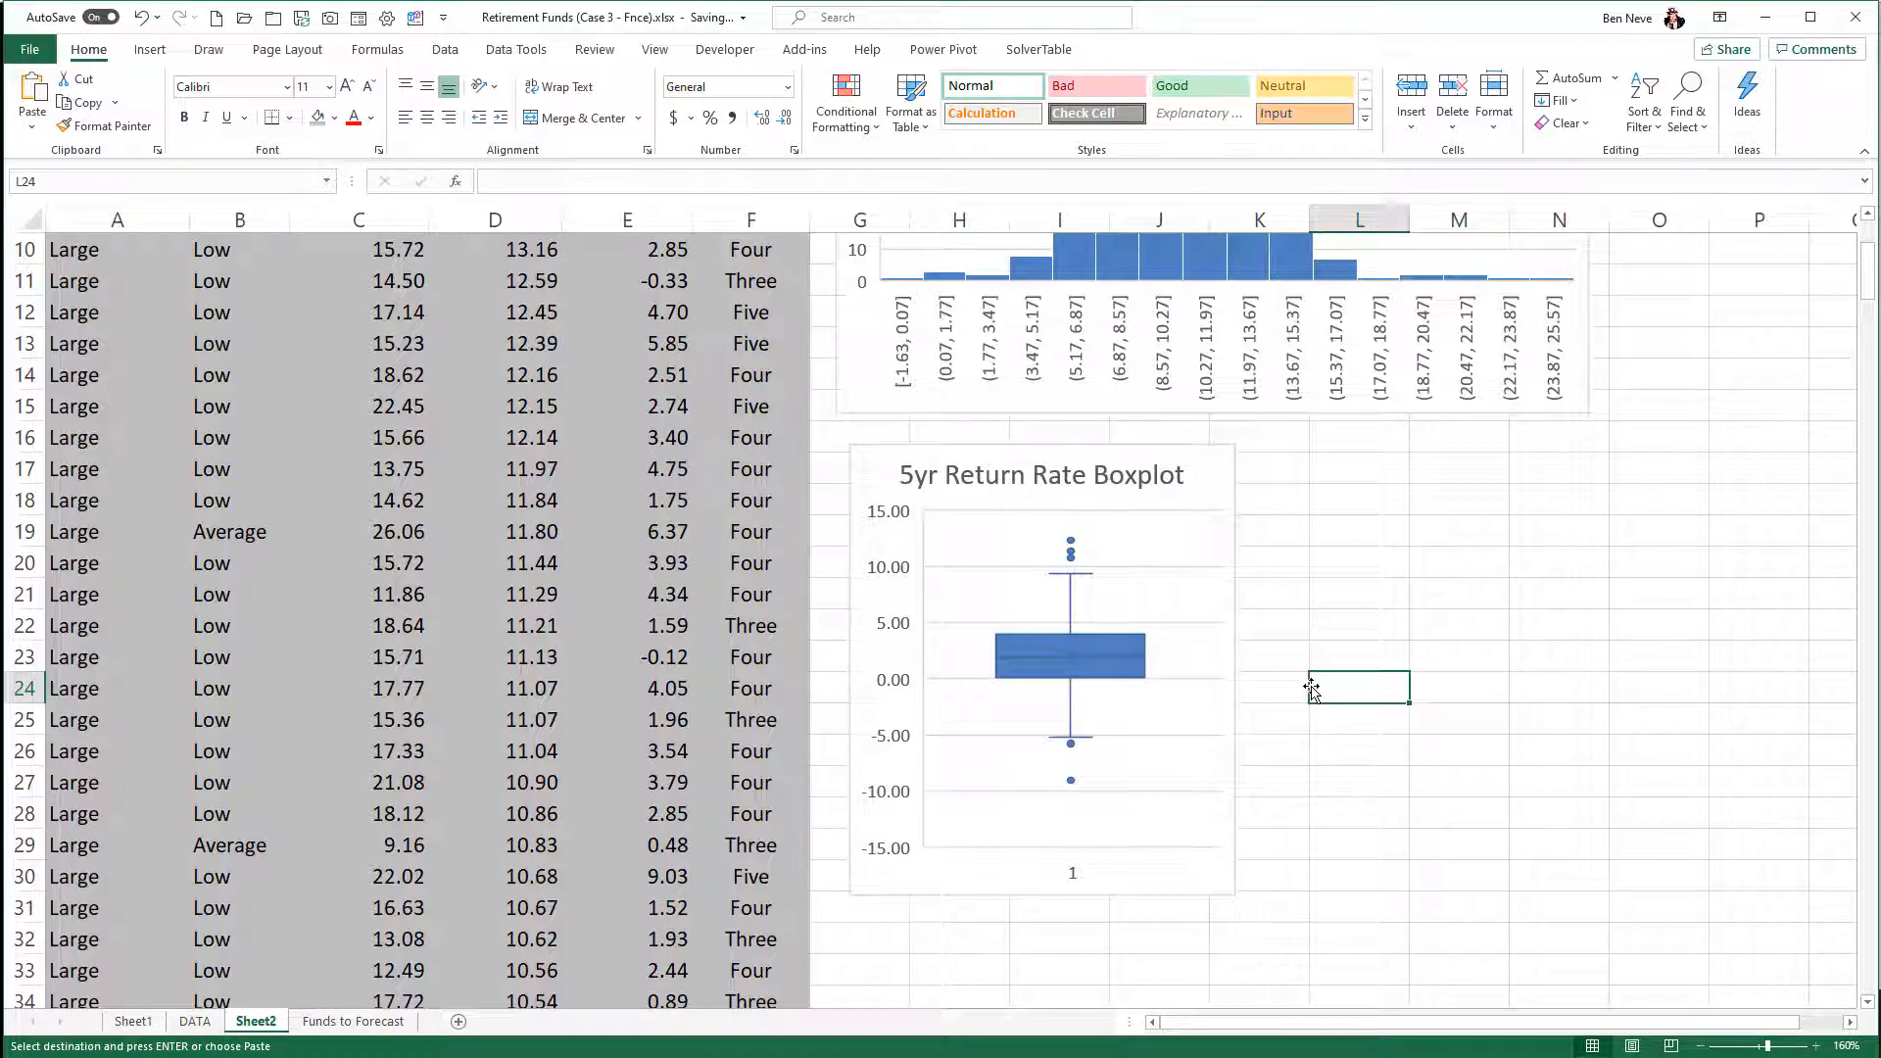
scroll(630, 693, up, 3)
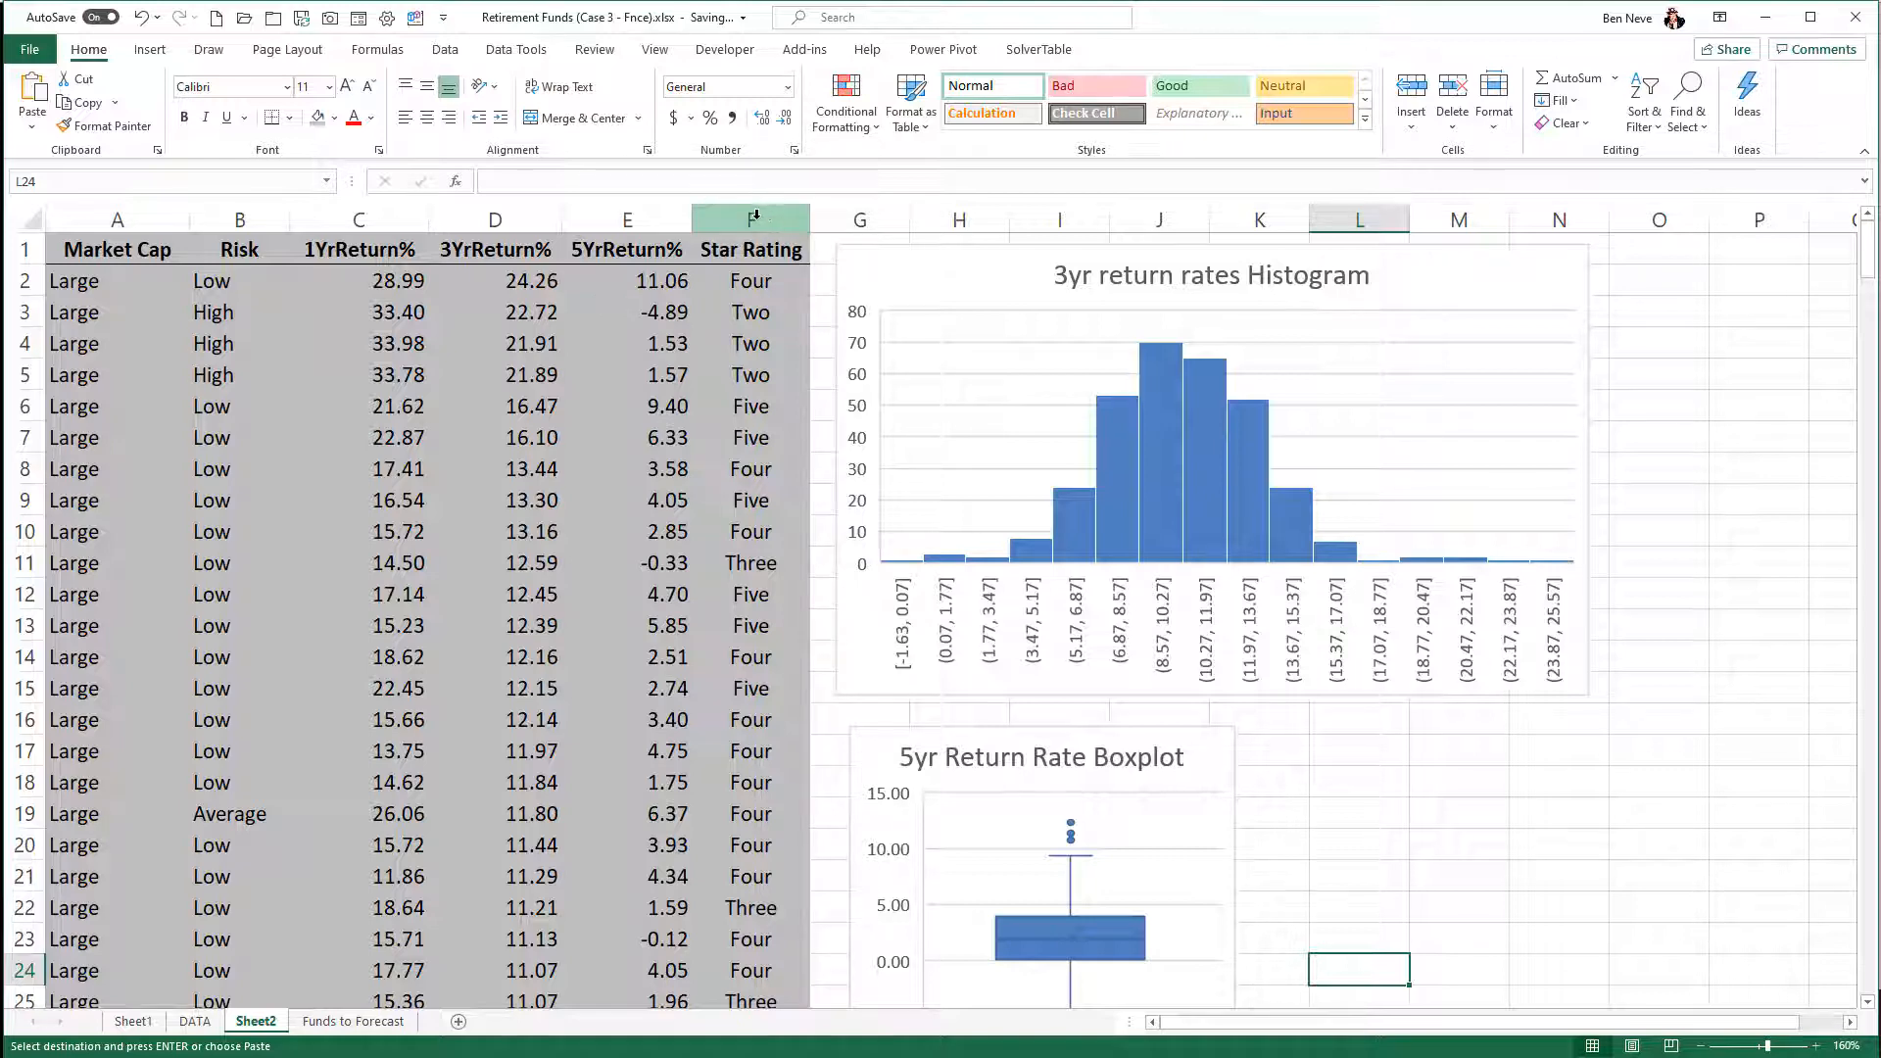
drag(756, 214, 627, 216)
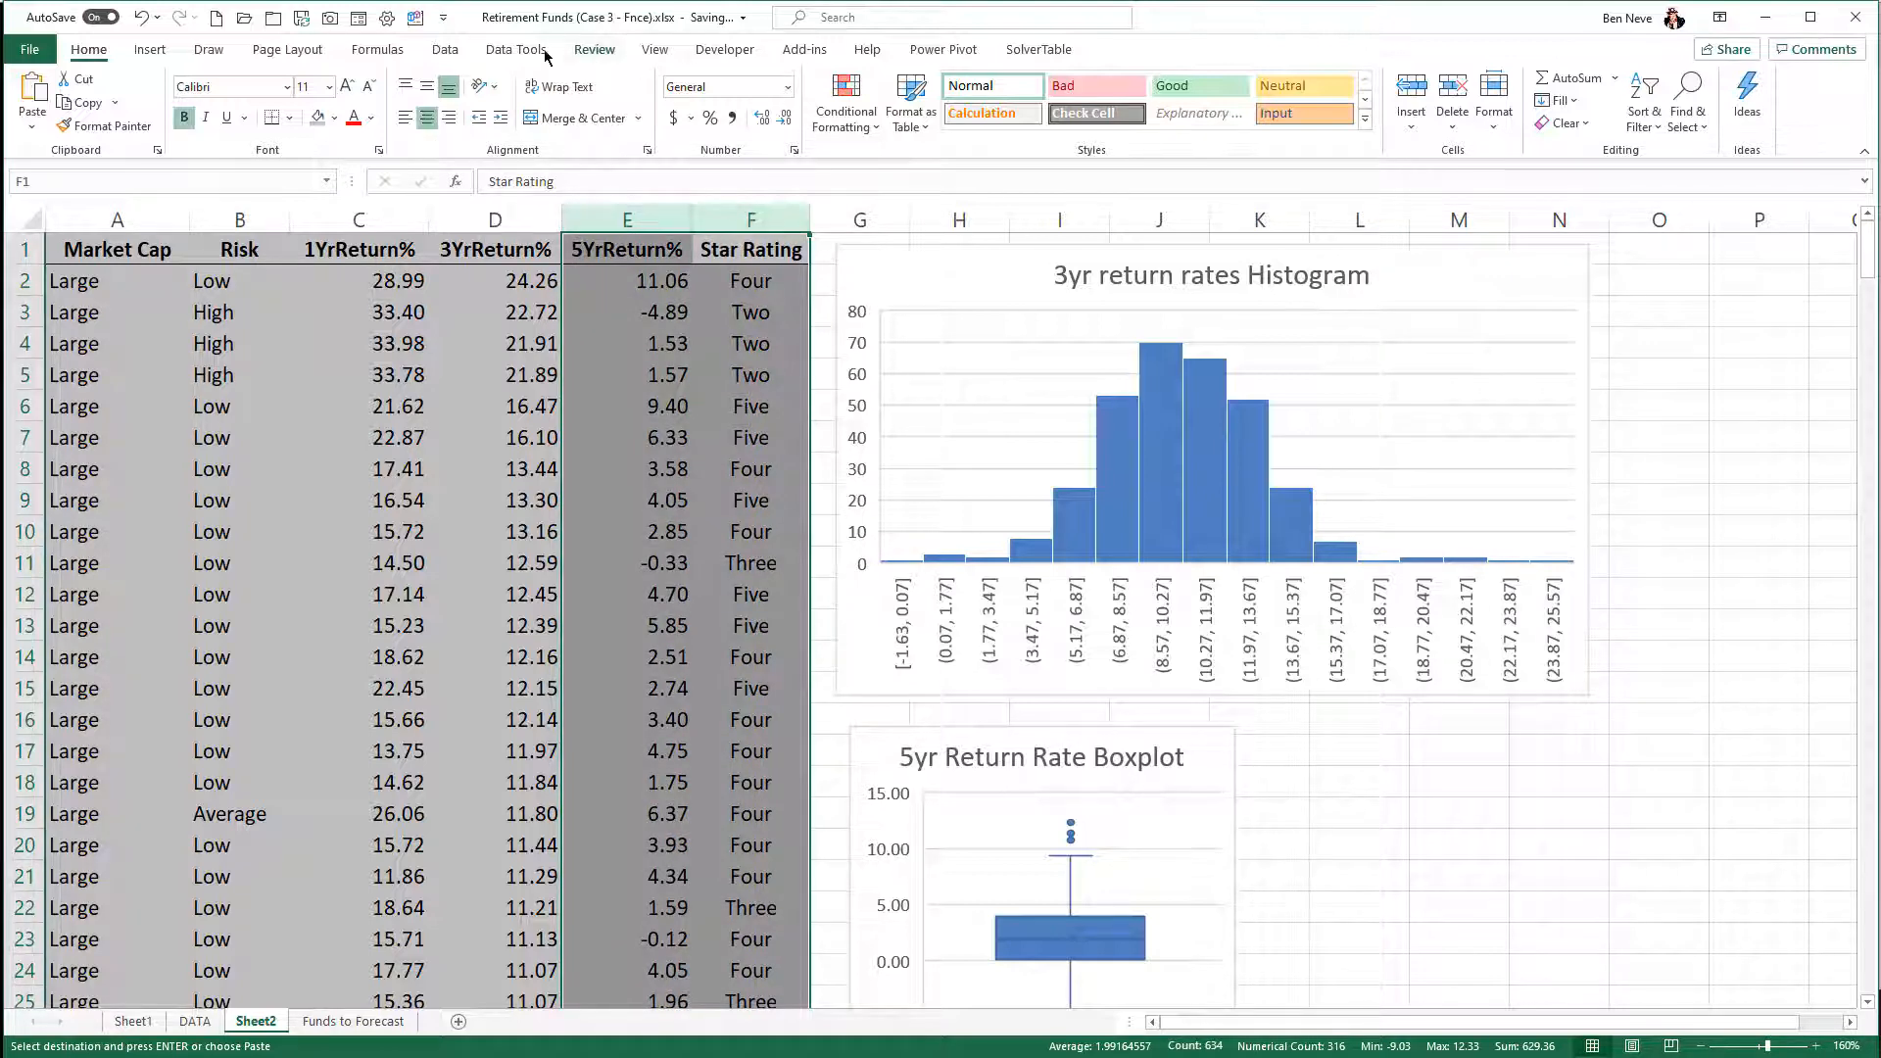
click(150, 51)
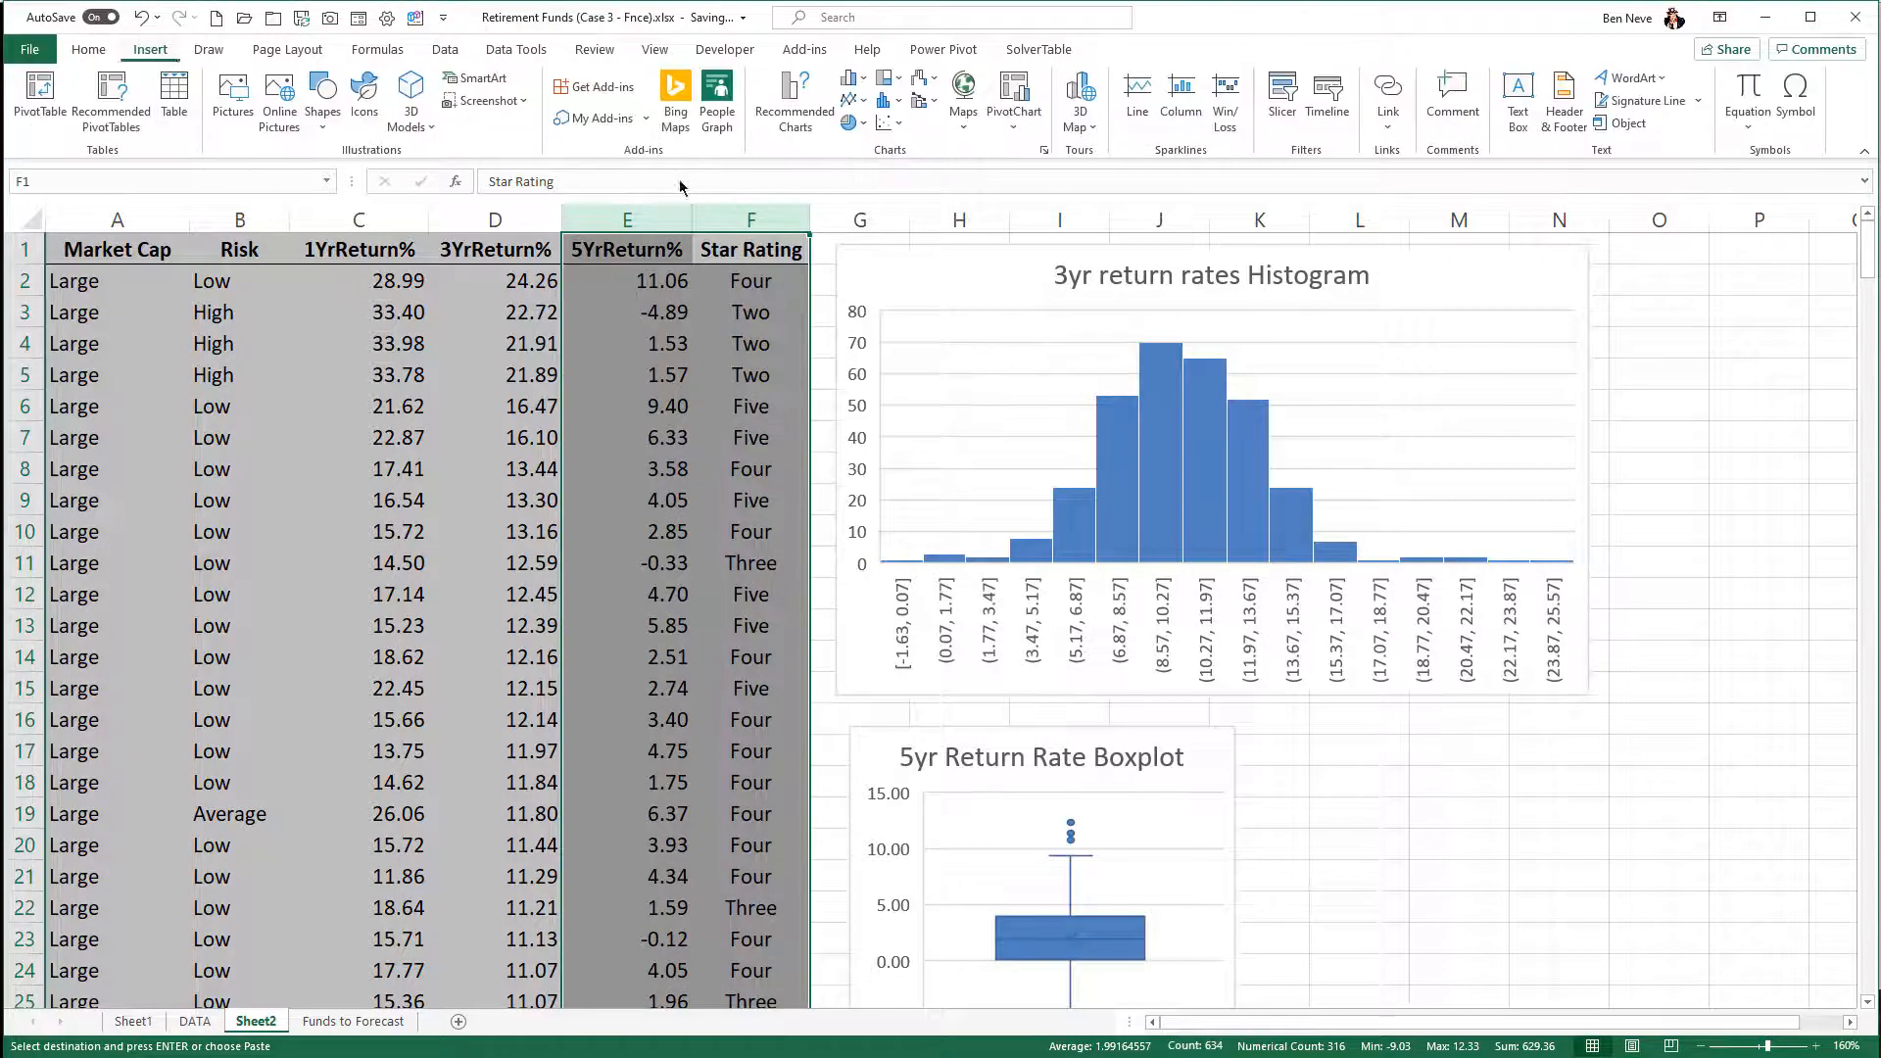
click(886, 101)
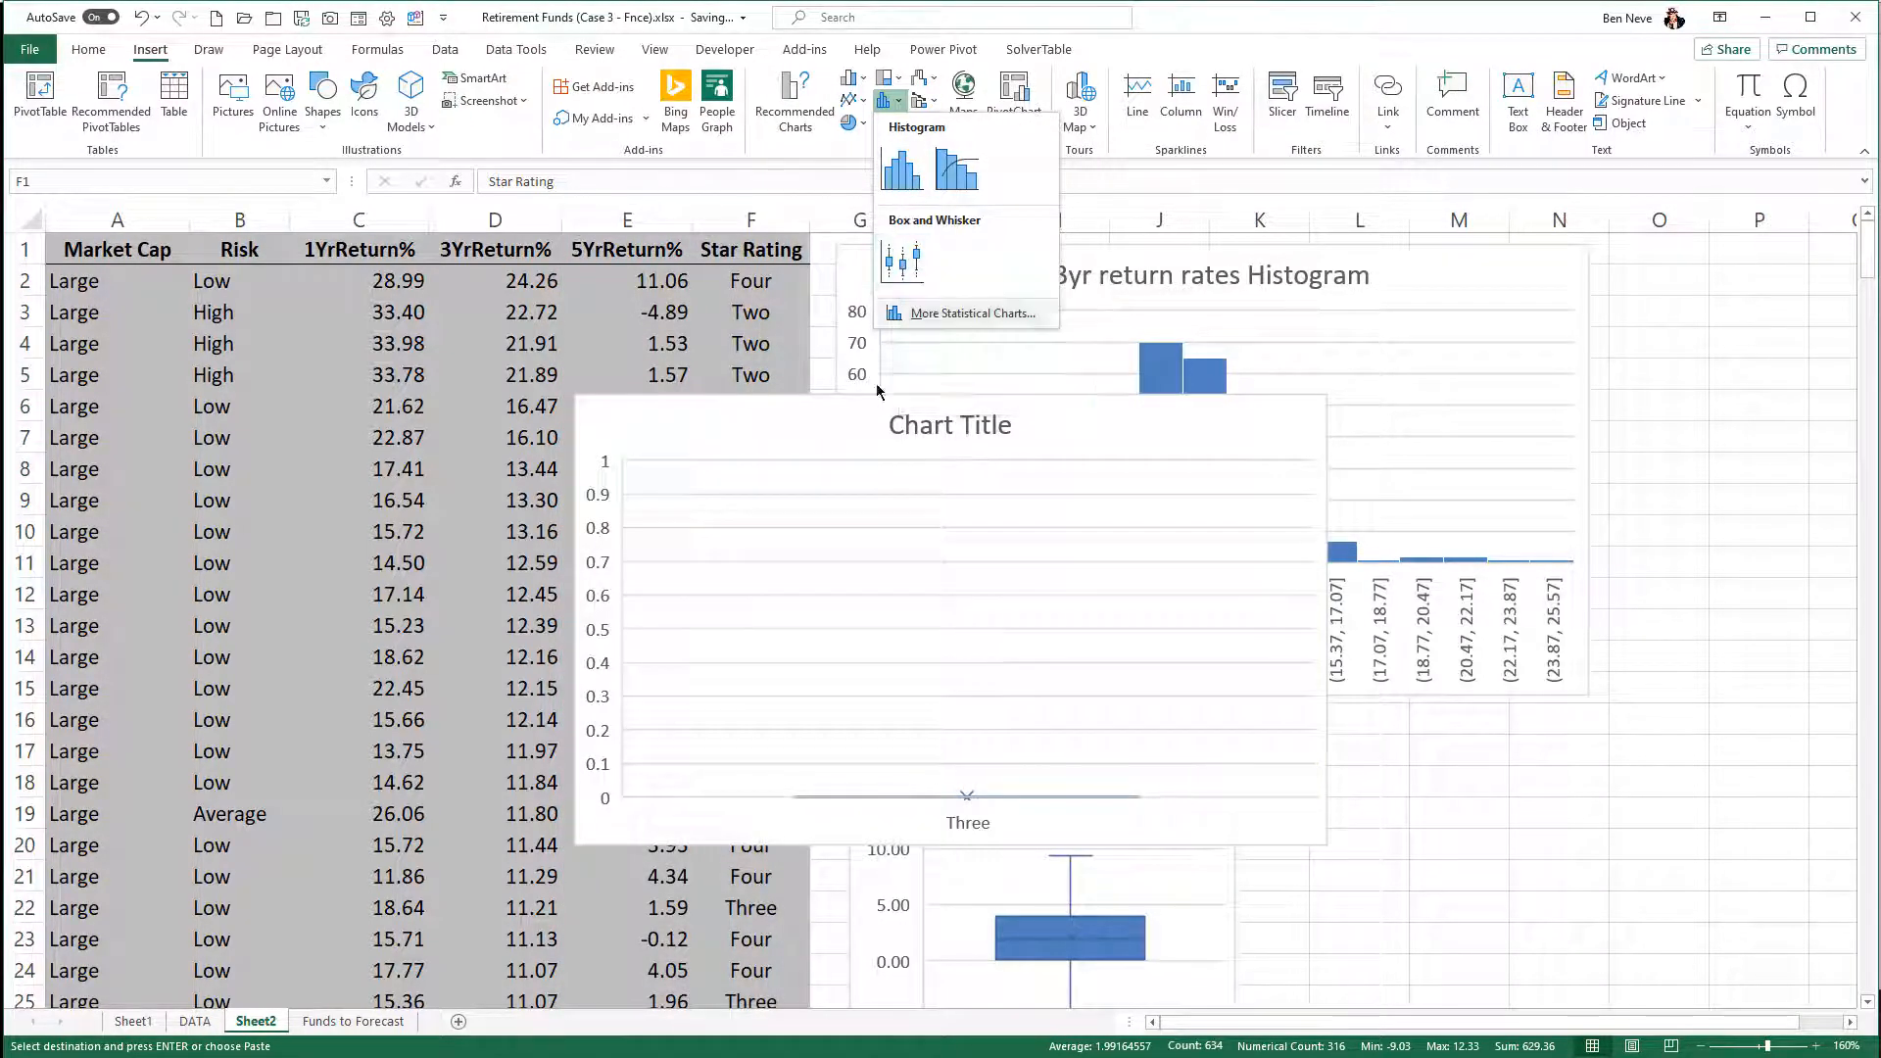
key(Escape)
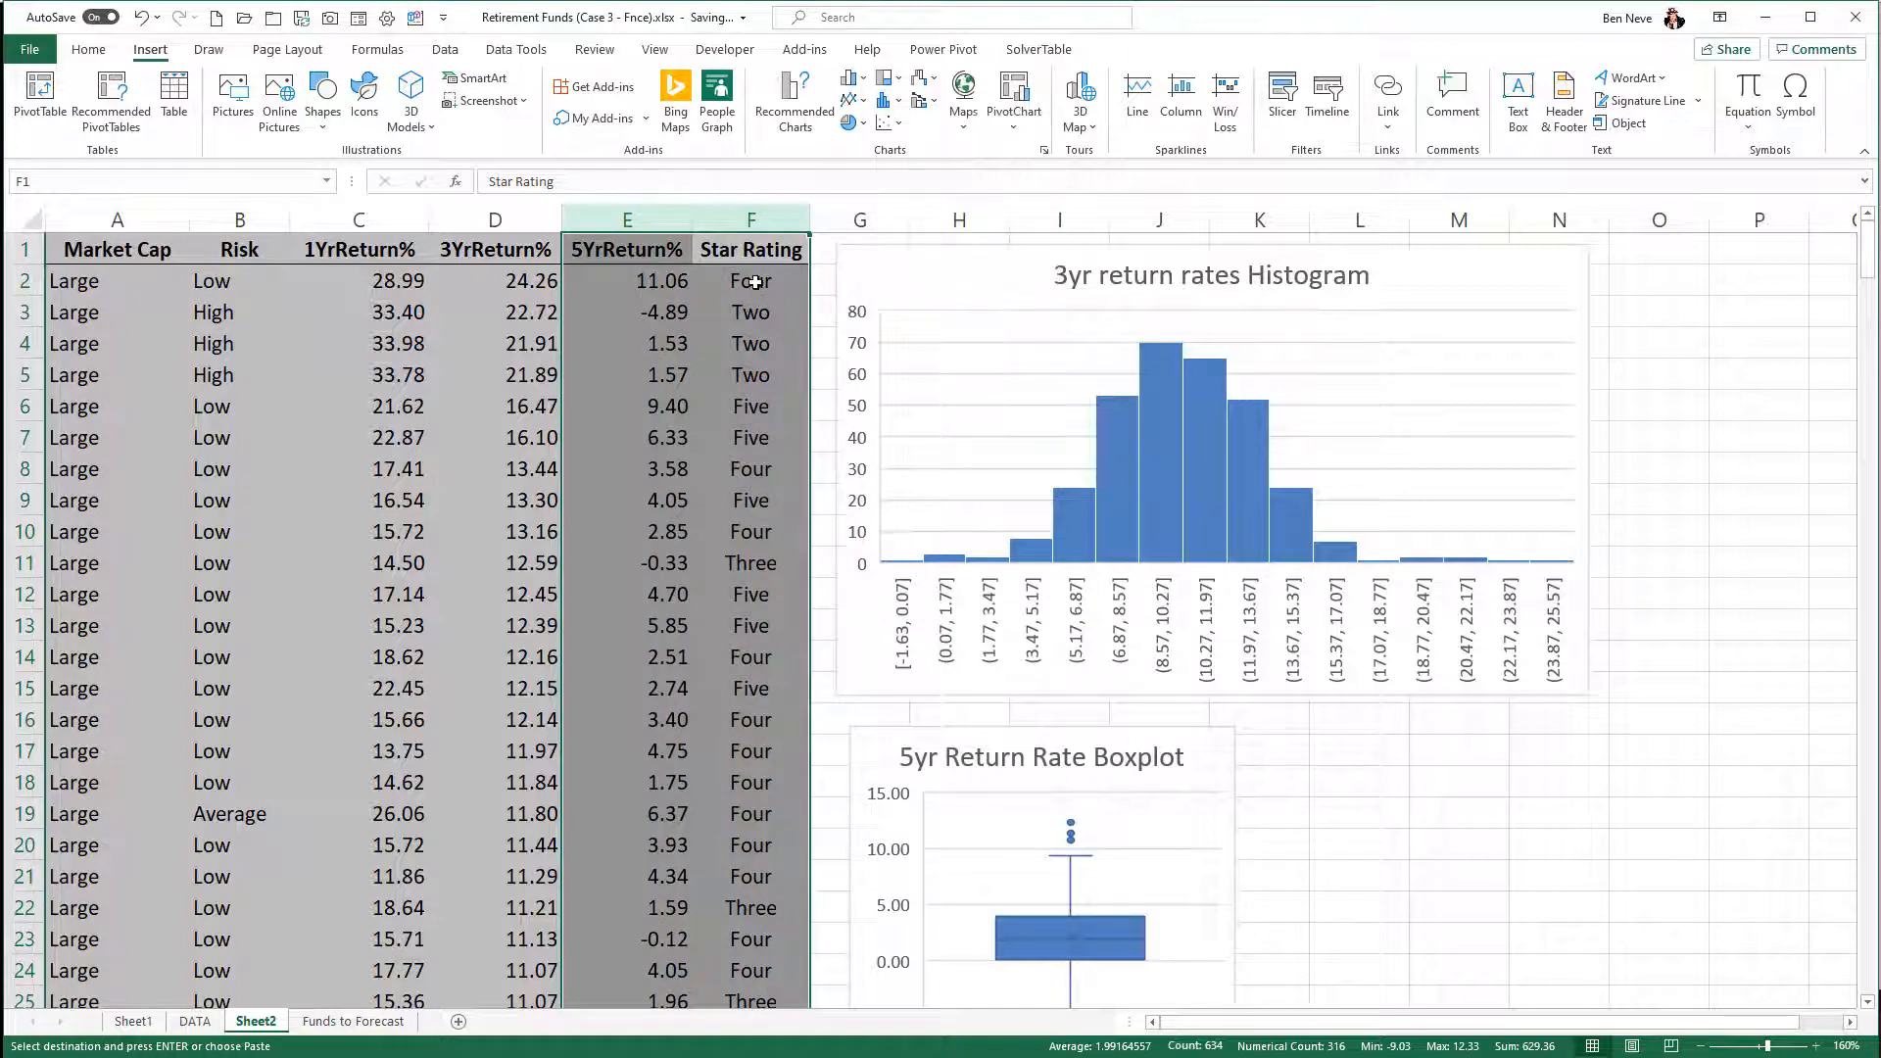
- Move the Star Rating column ahead of 5YrReturn%, so Star Rating occupies column E and 5YrReturn% column F
click(755, 225)
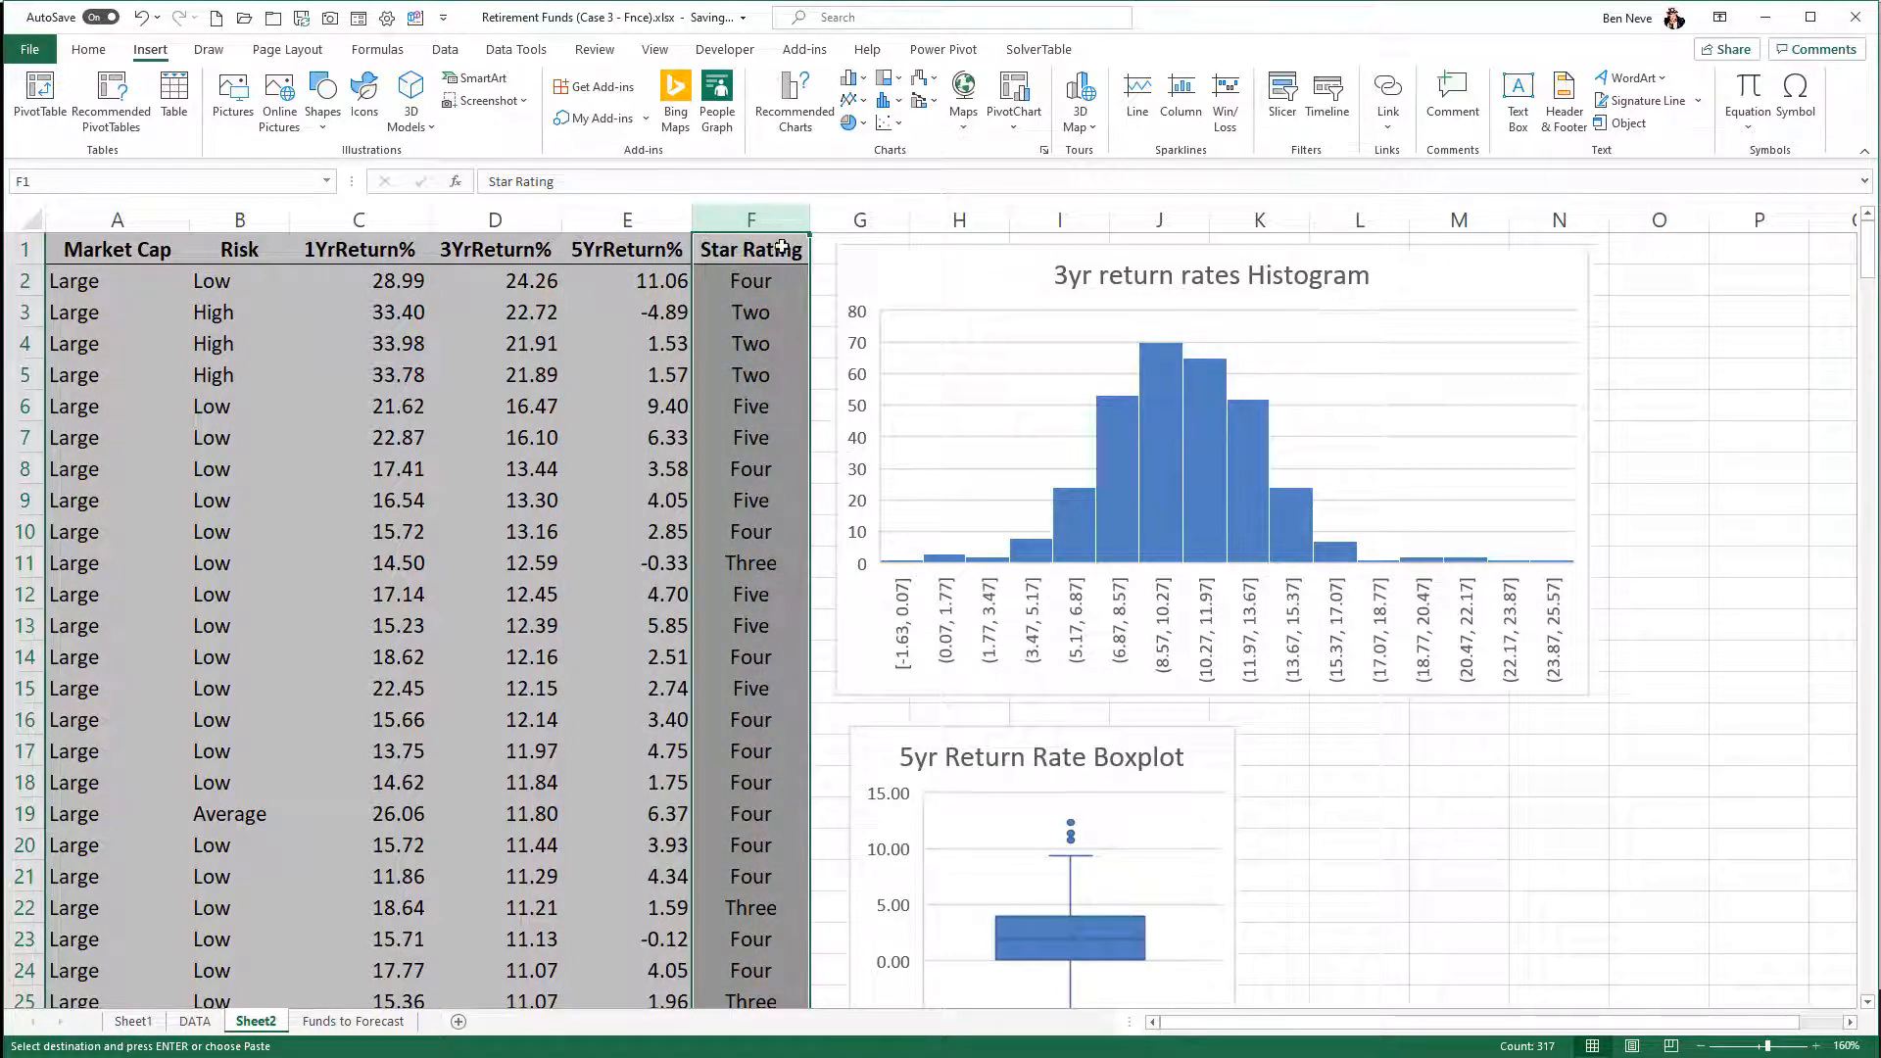
right_click(778, 214)
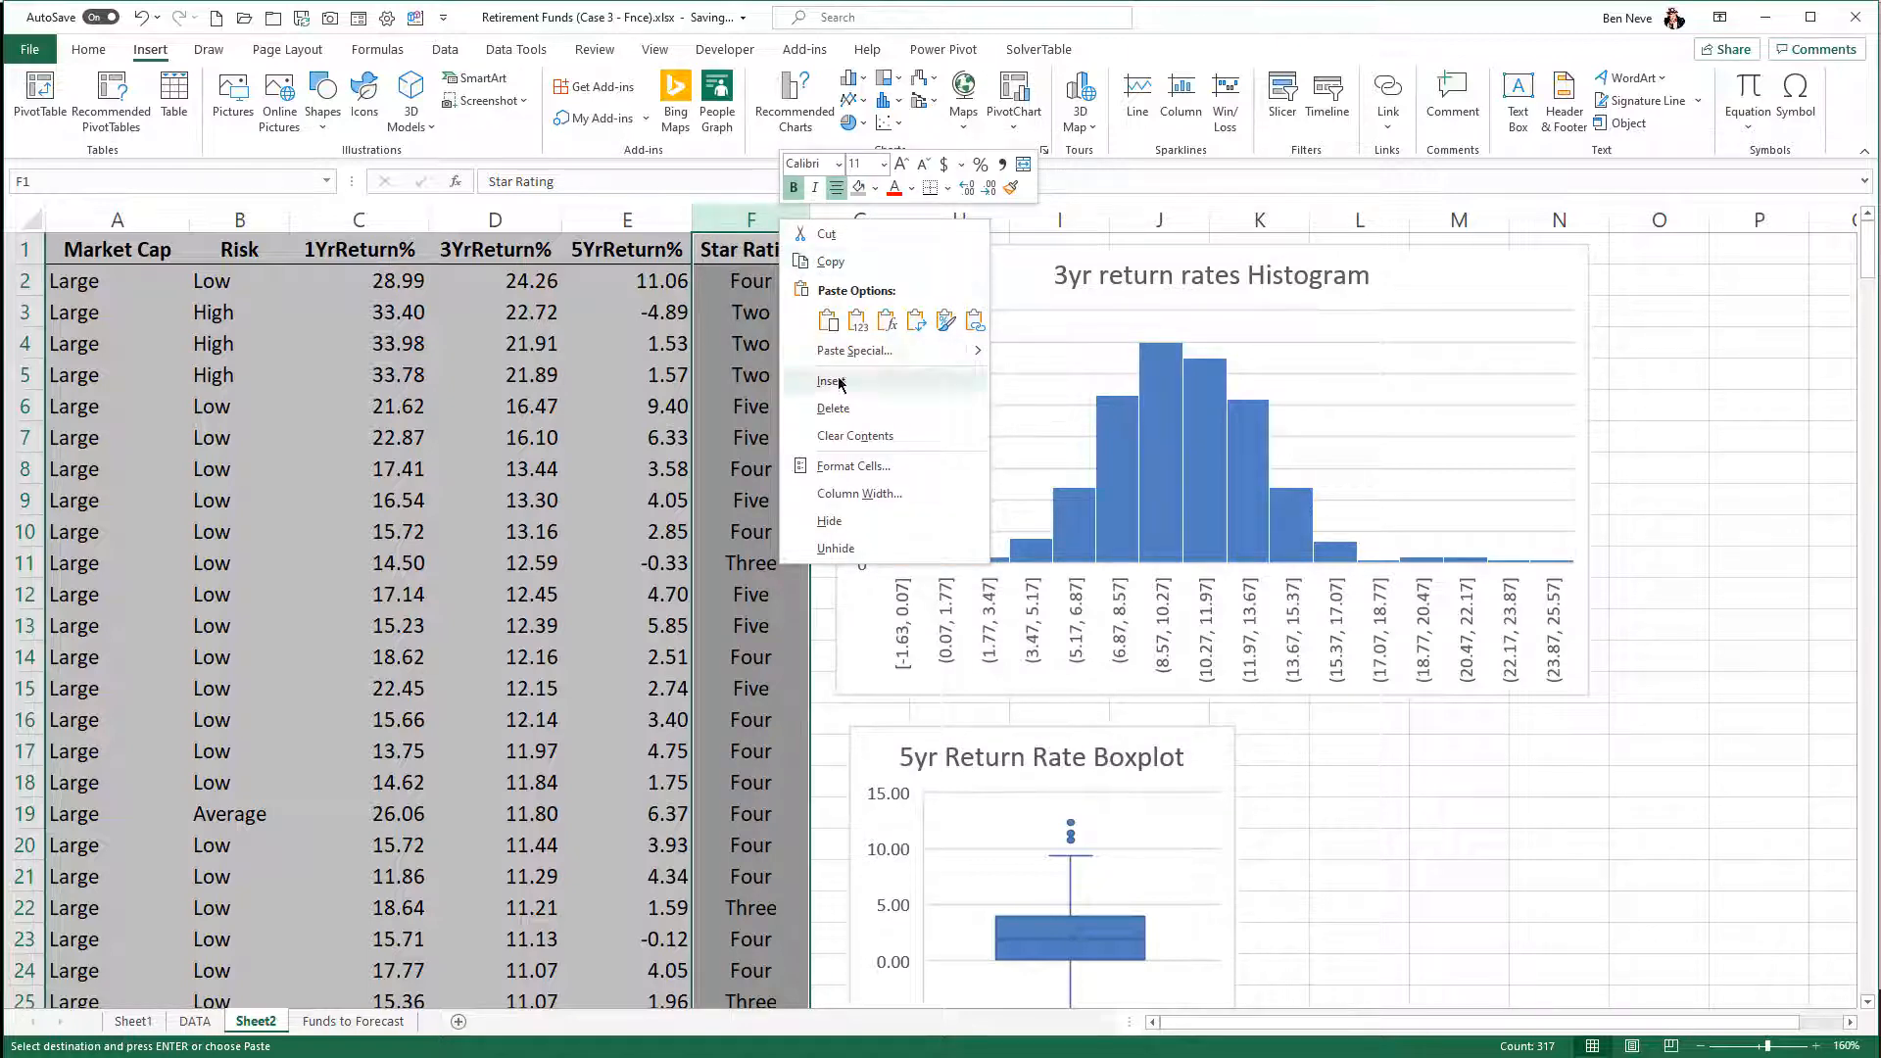
key(Escape)
right_click(644, 217)
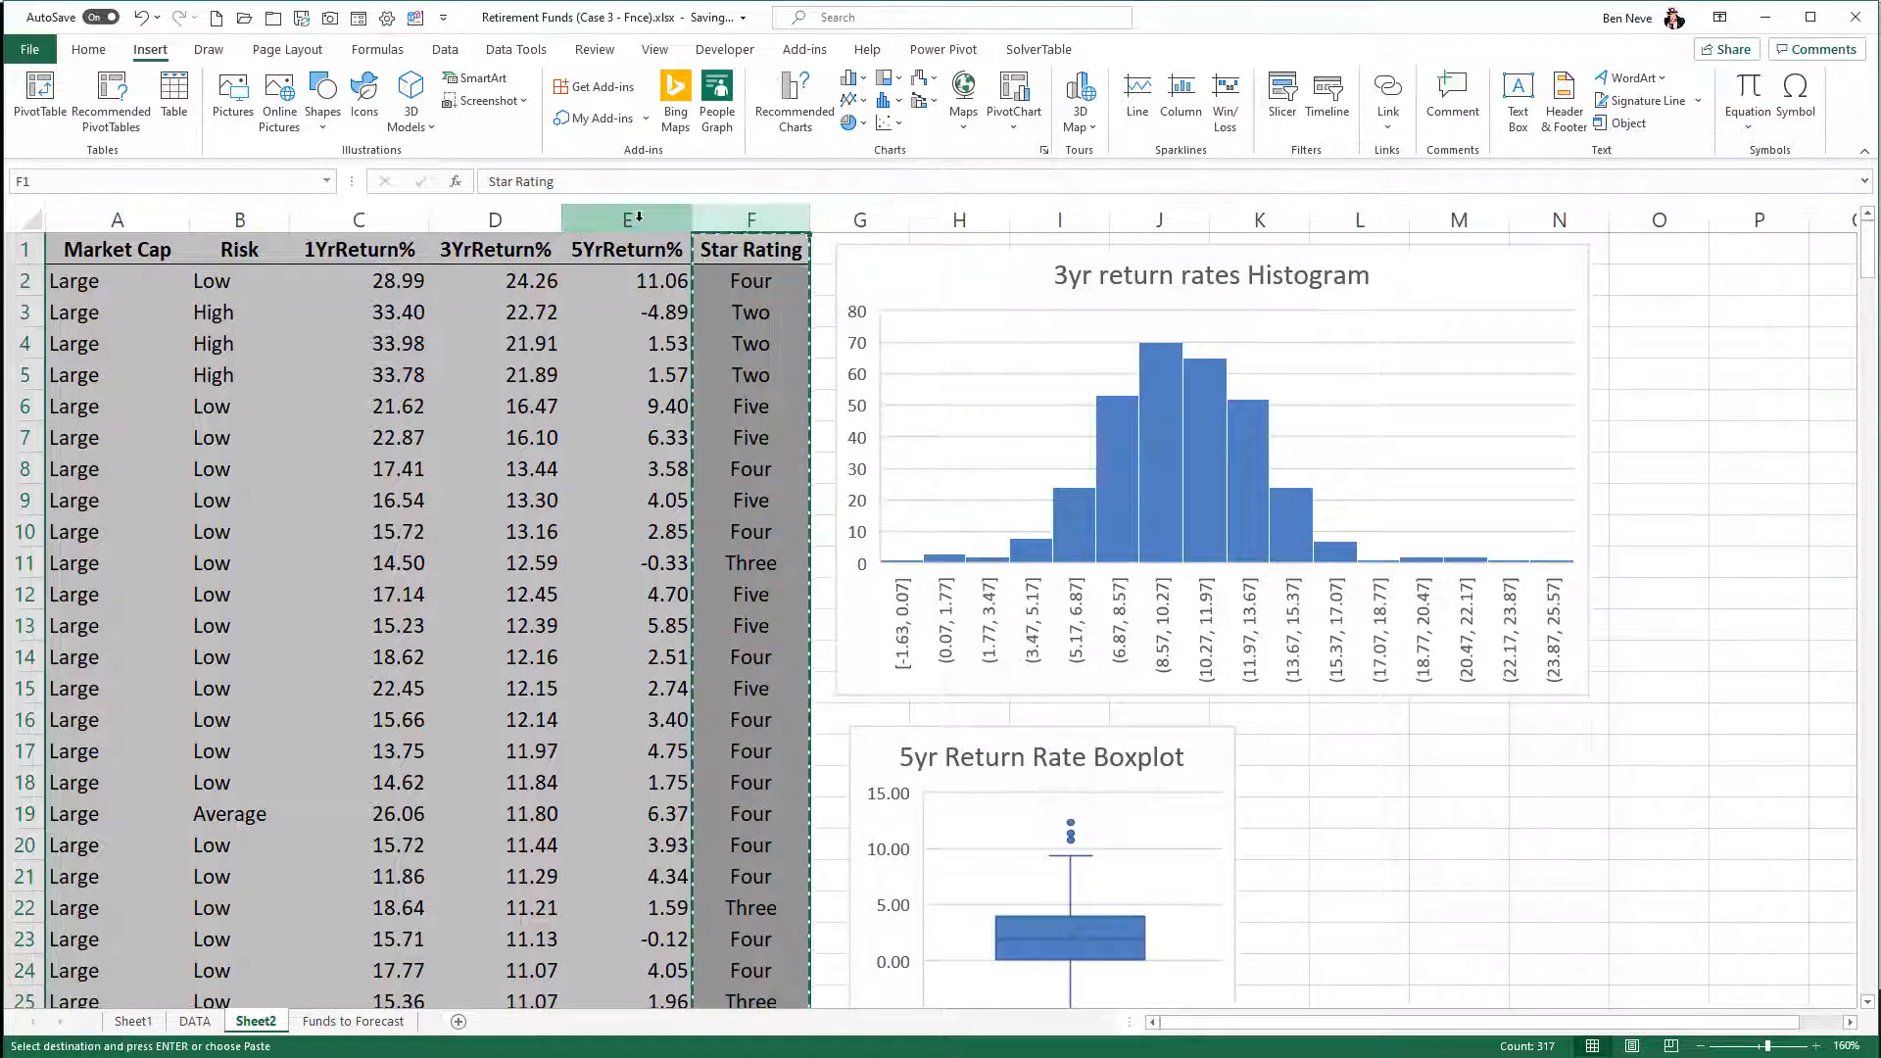
click(718, 384)
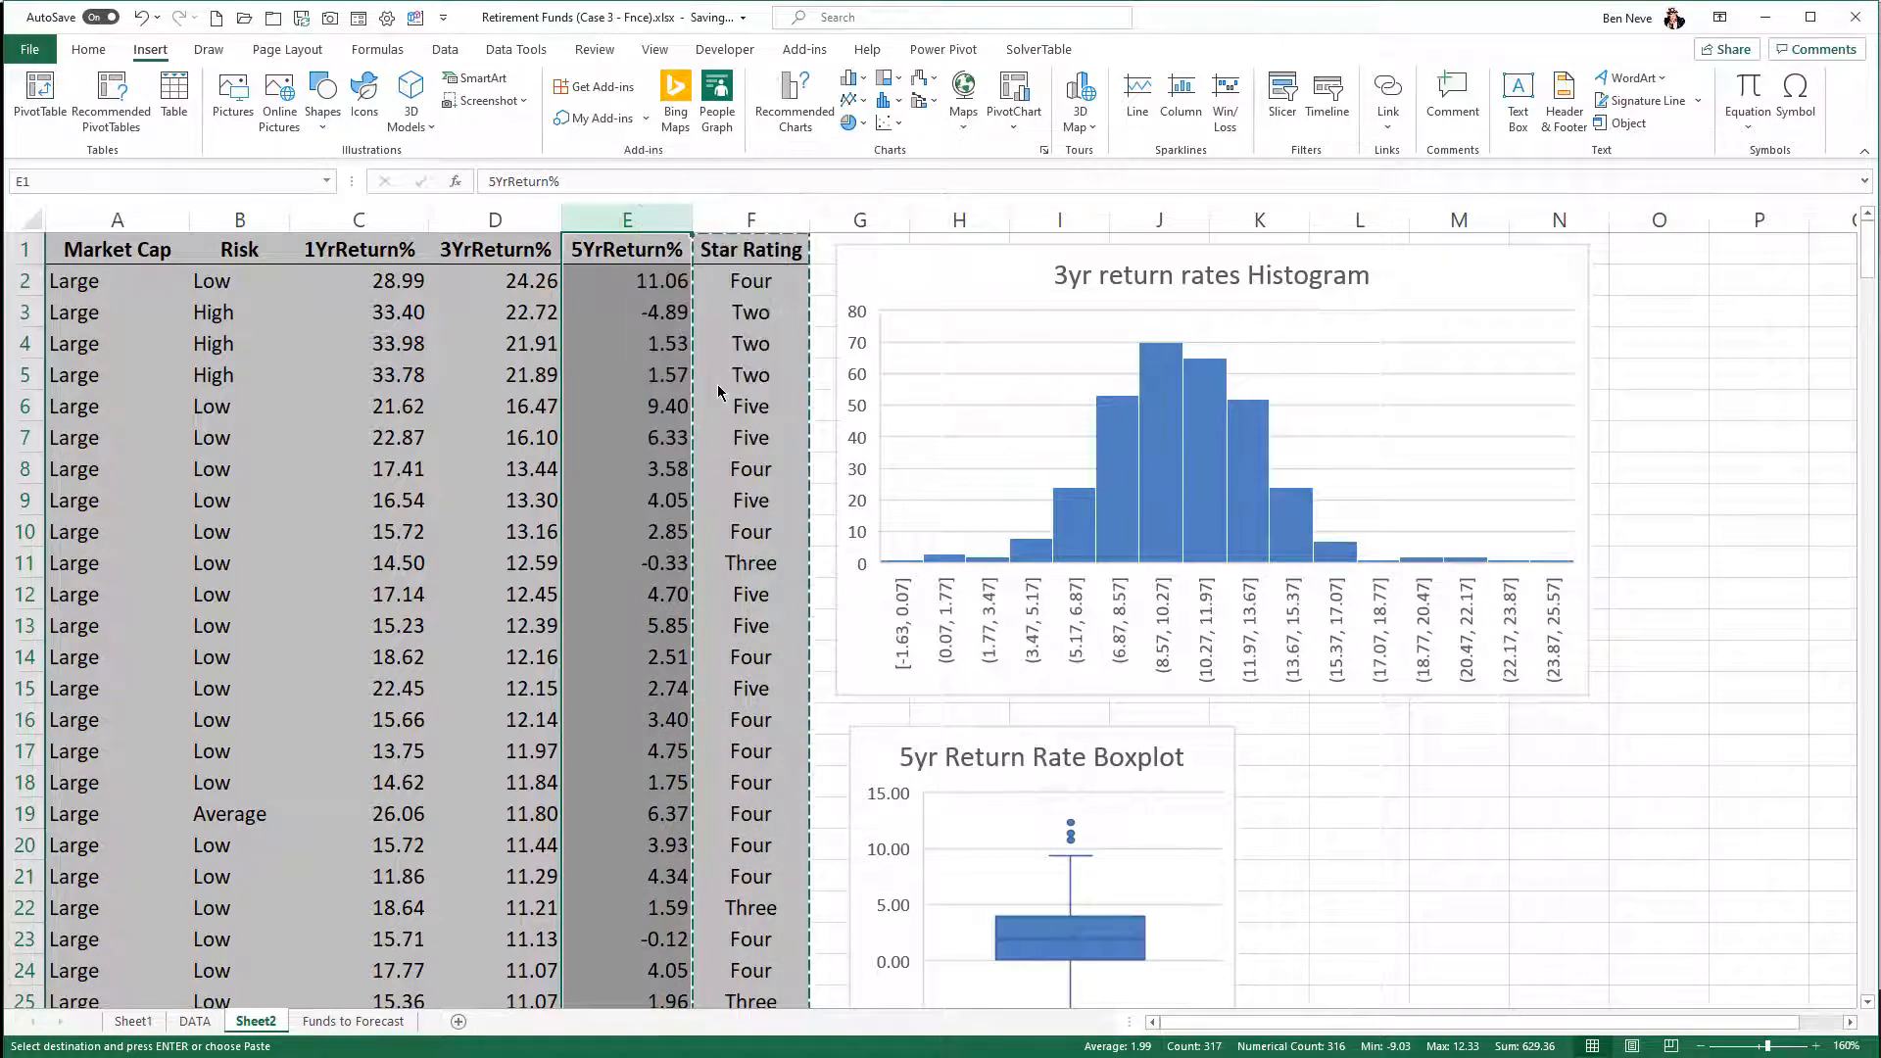
click(703, 323)
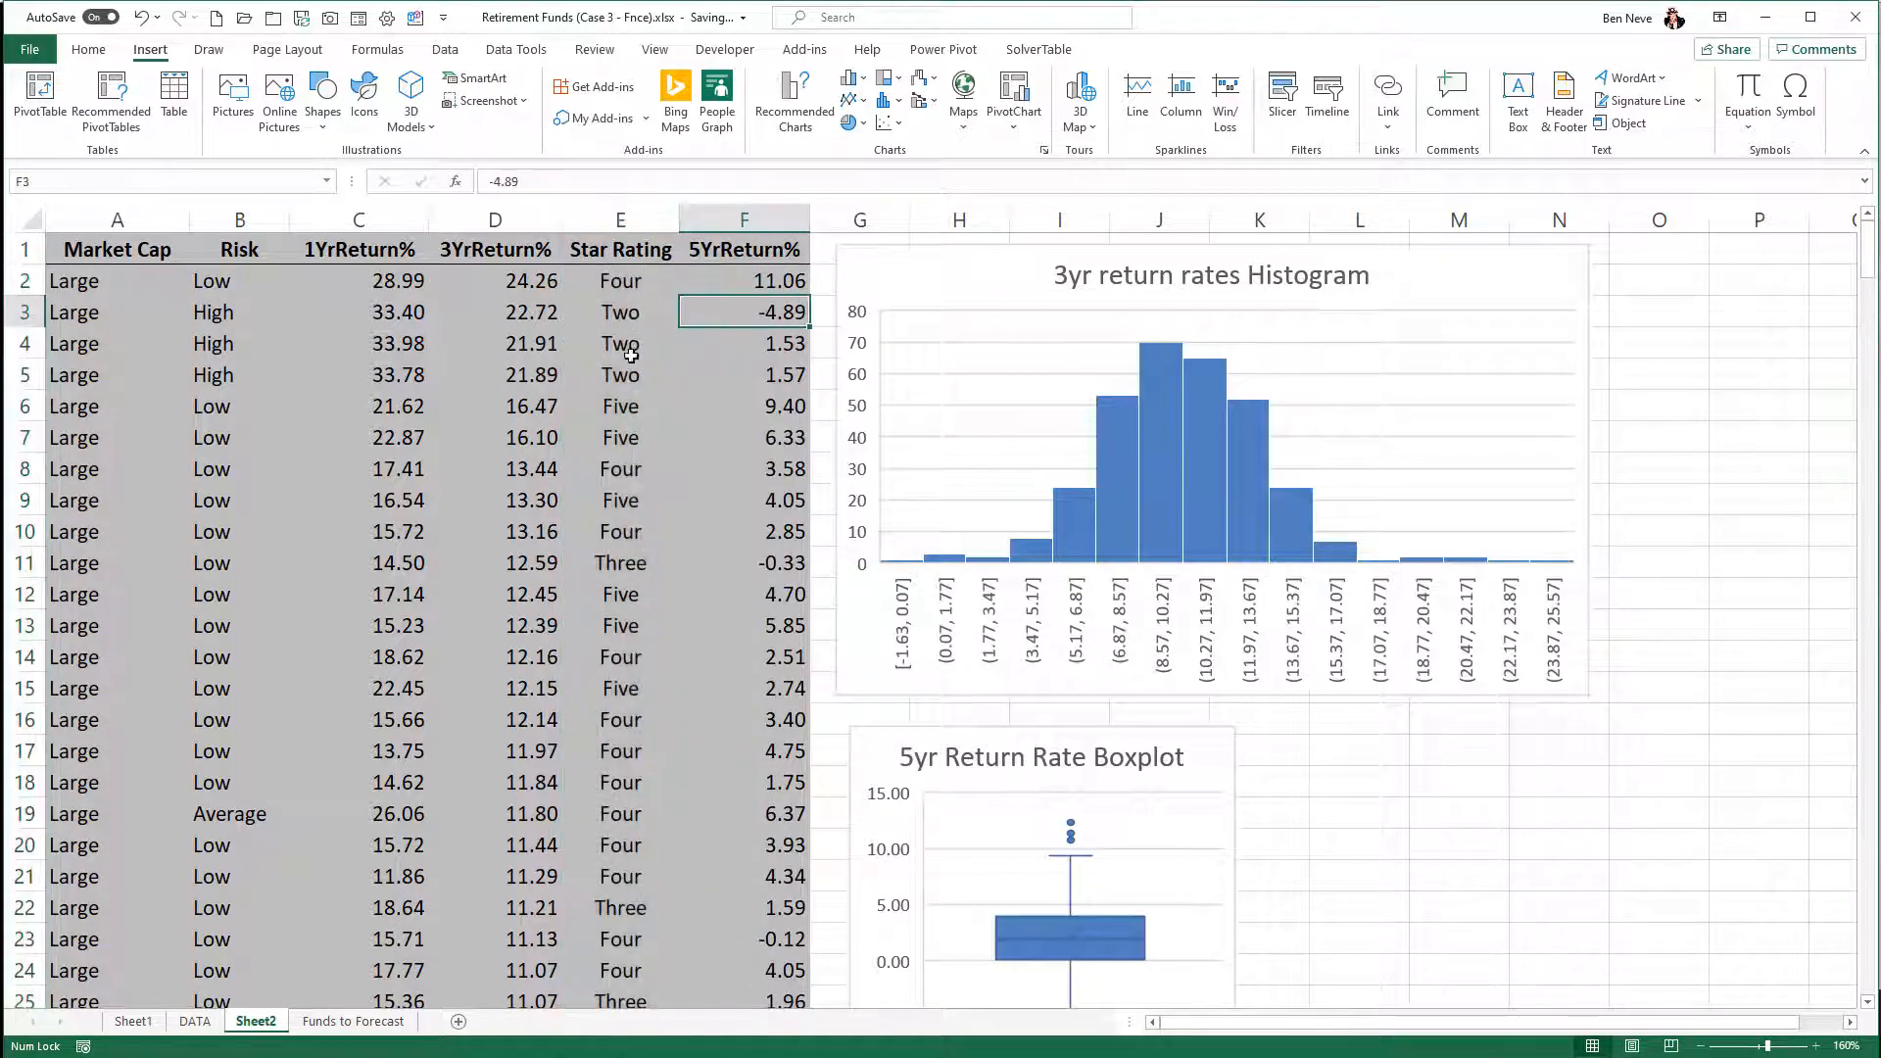
- Insert a Box and Whisker chart of Star Rating and 5YrReturn% from E2:F317 and place it beside the 5yr Return Rate Boxplot
click(632, 252)
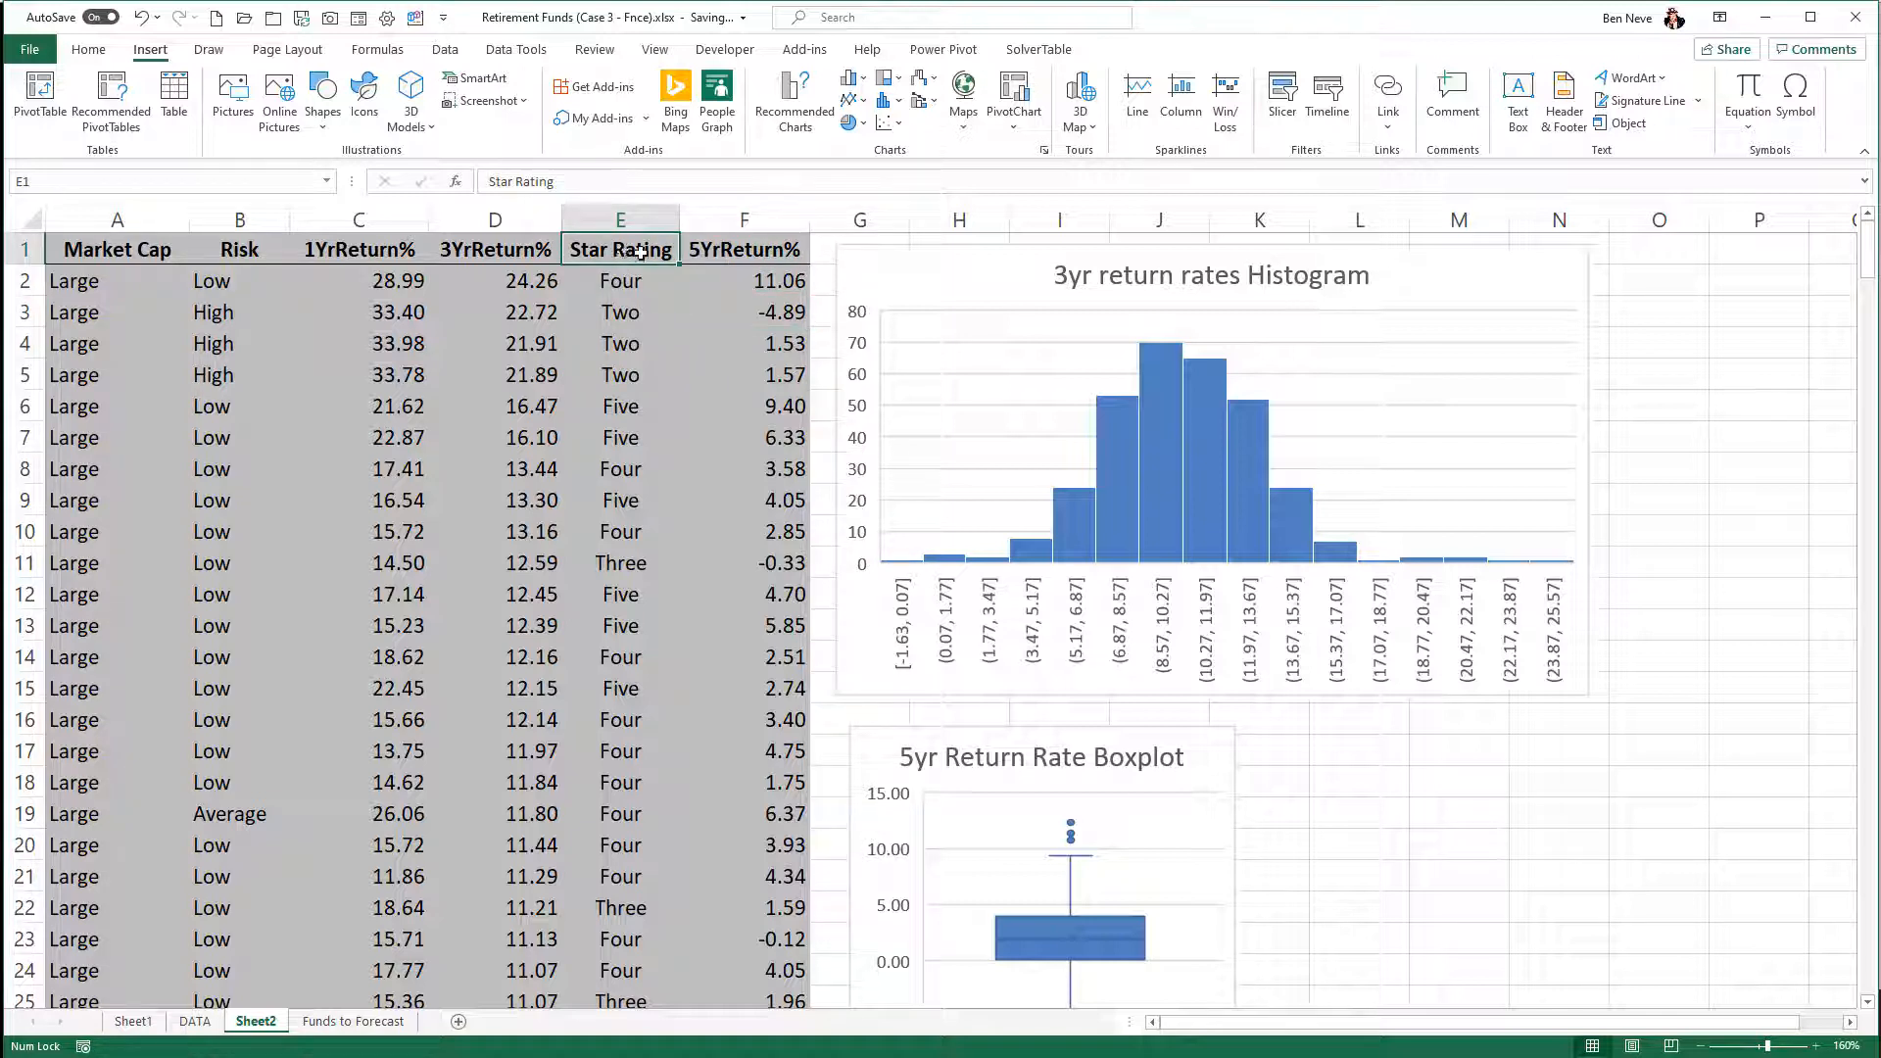
click(636, 283)
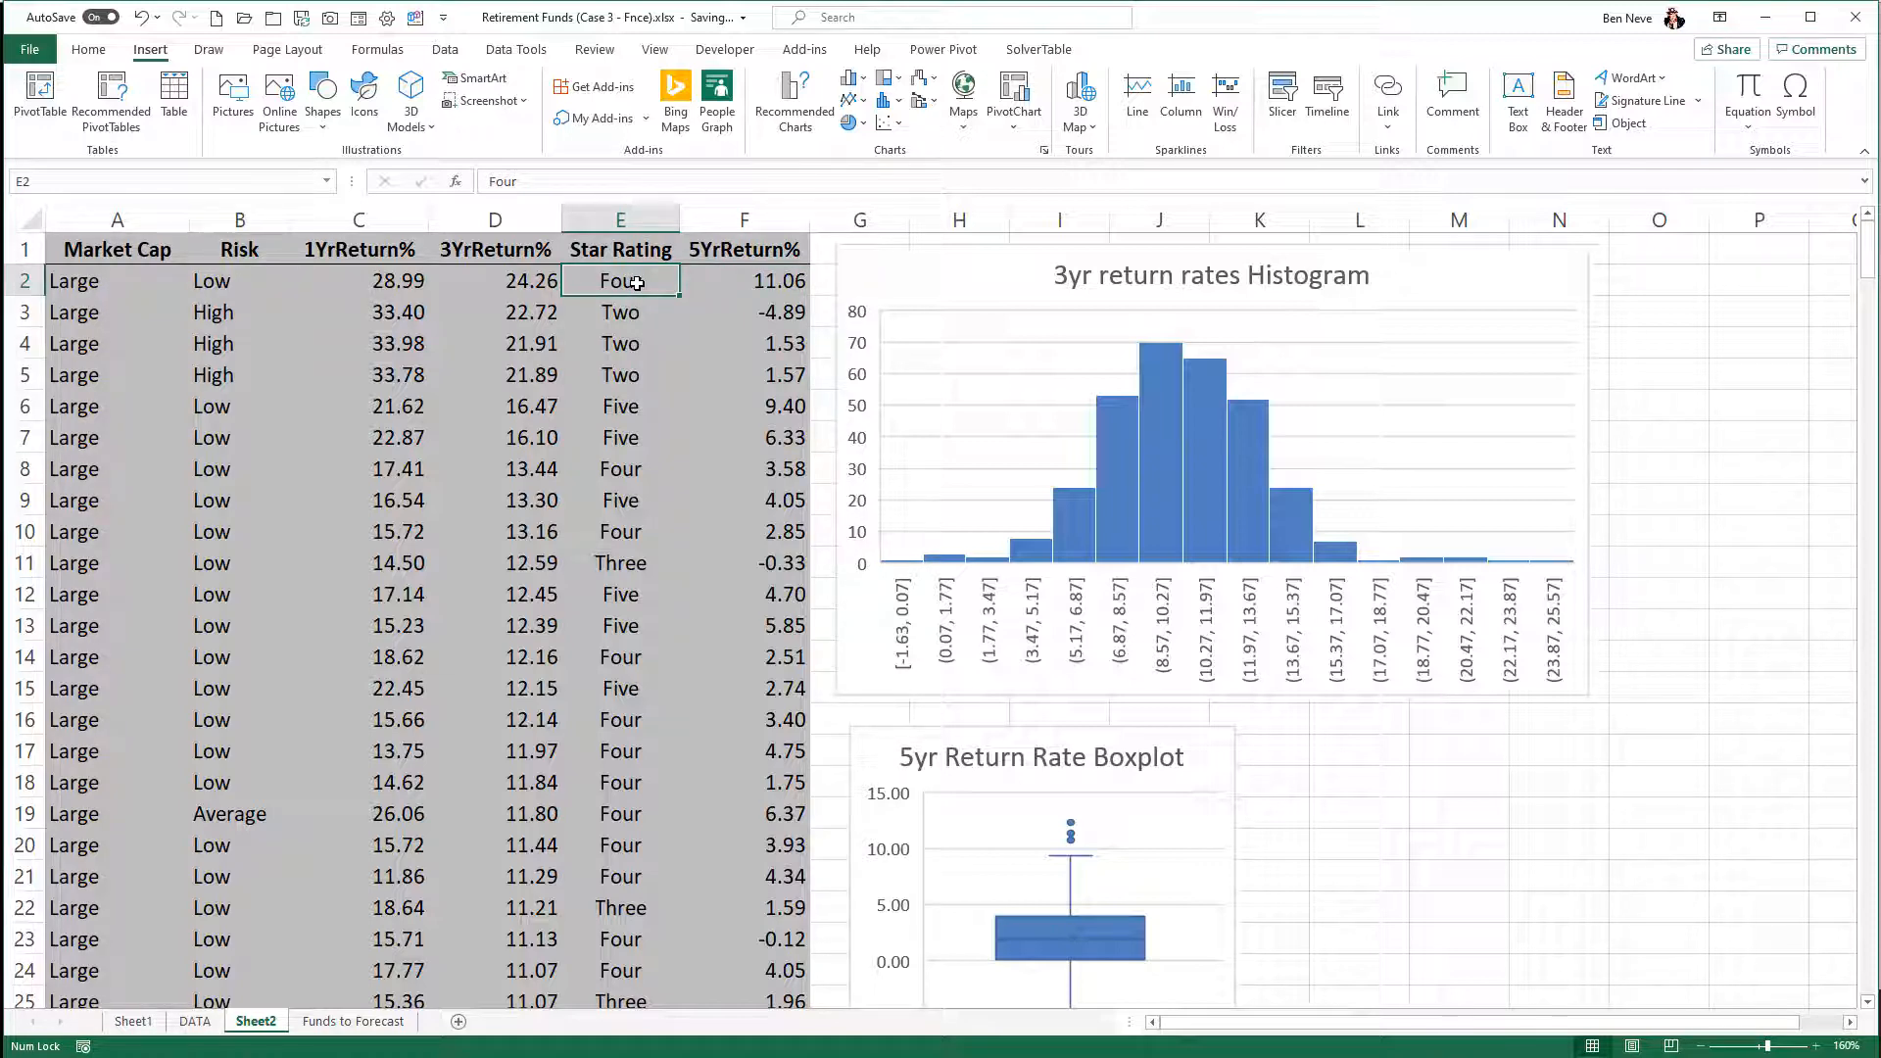
key(ctrl+Down)
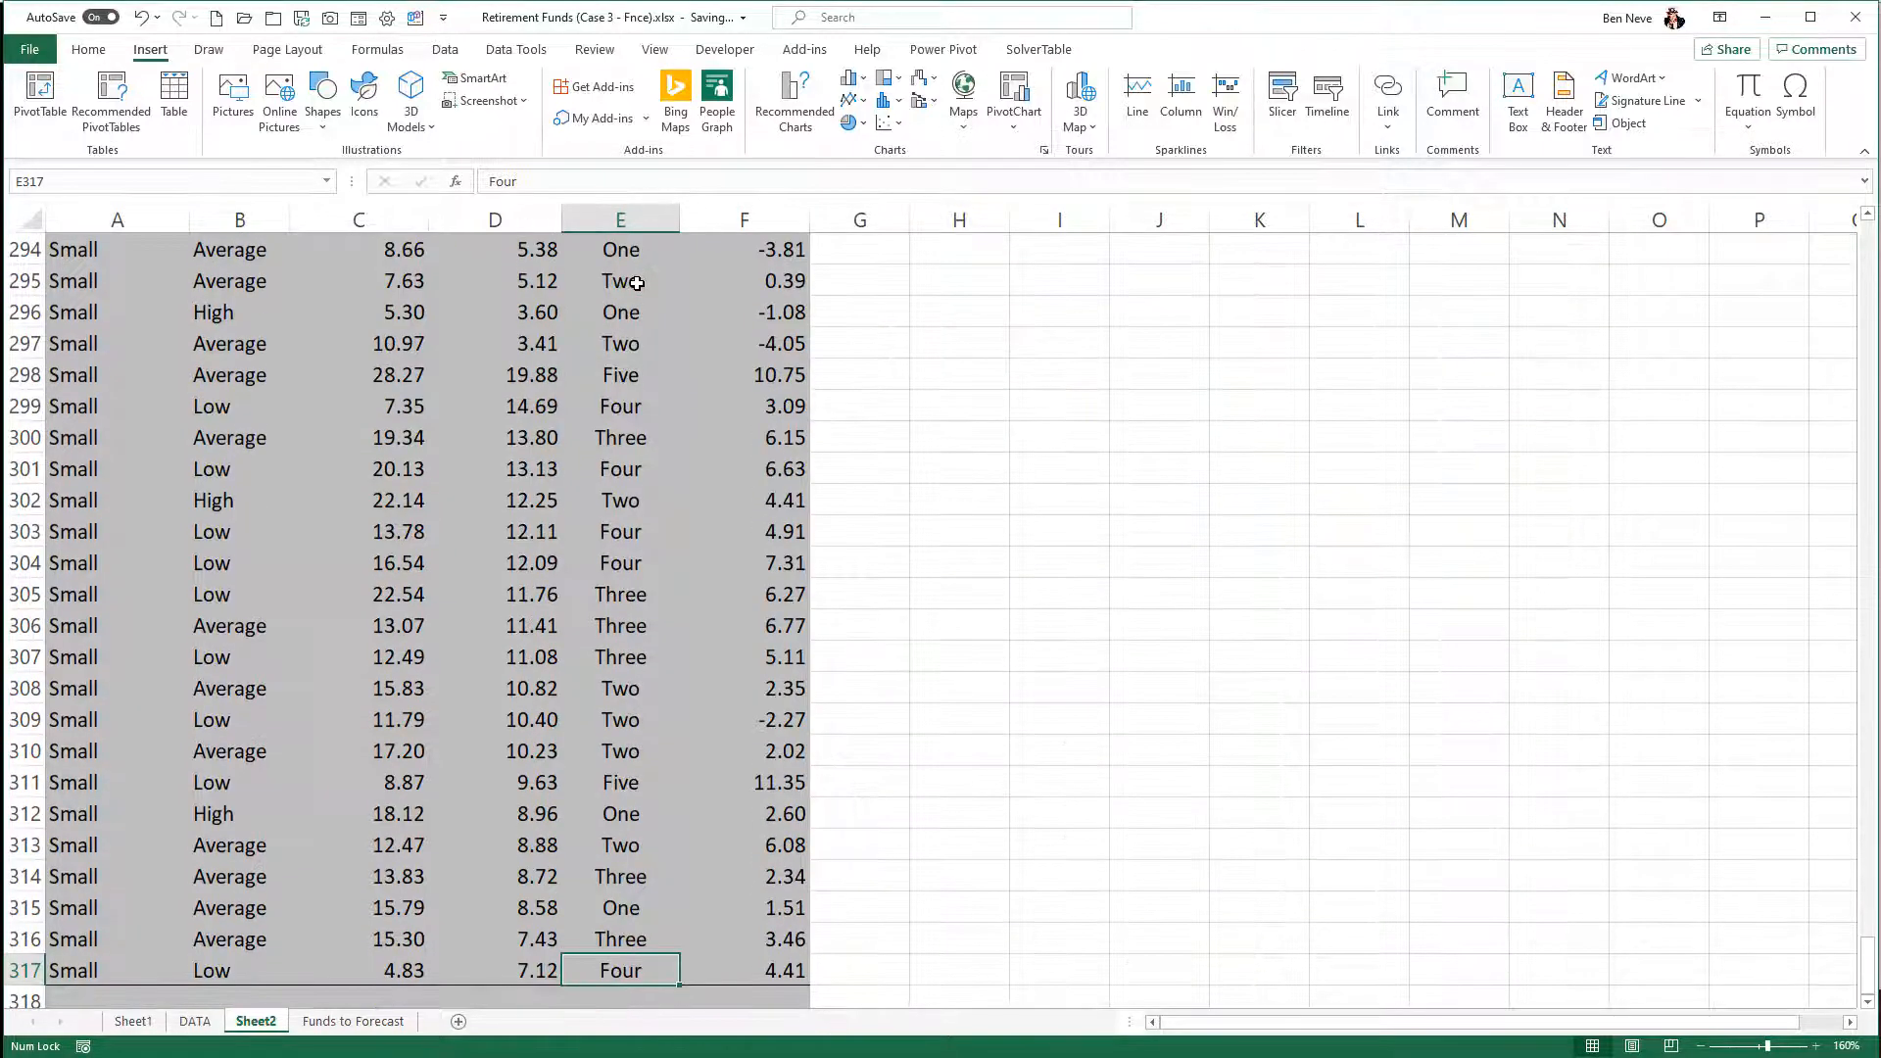
key(shift+Right)
key(ctrl+shift+Up)
key(shift+Down)
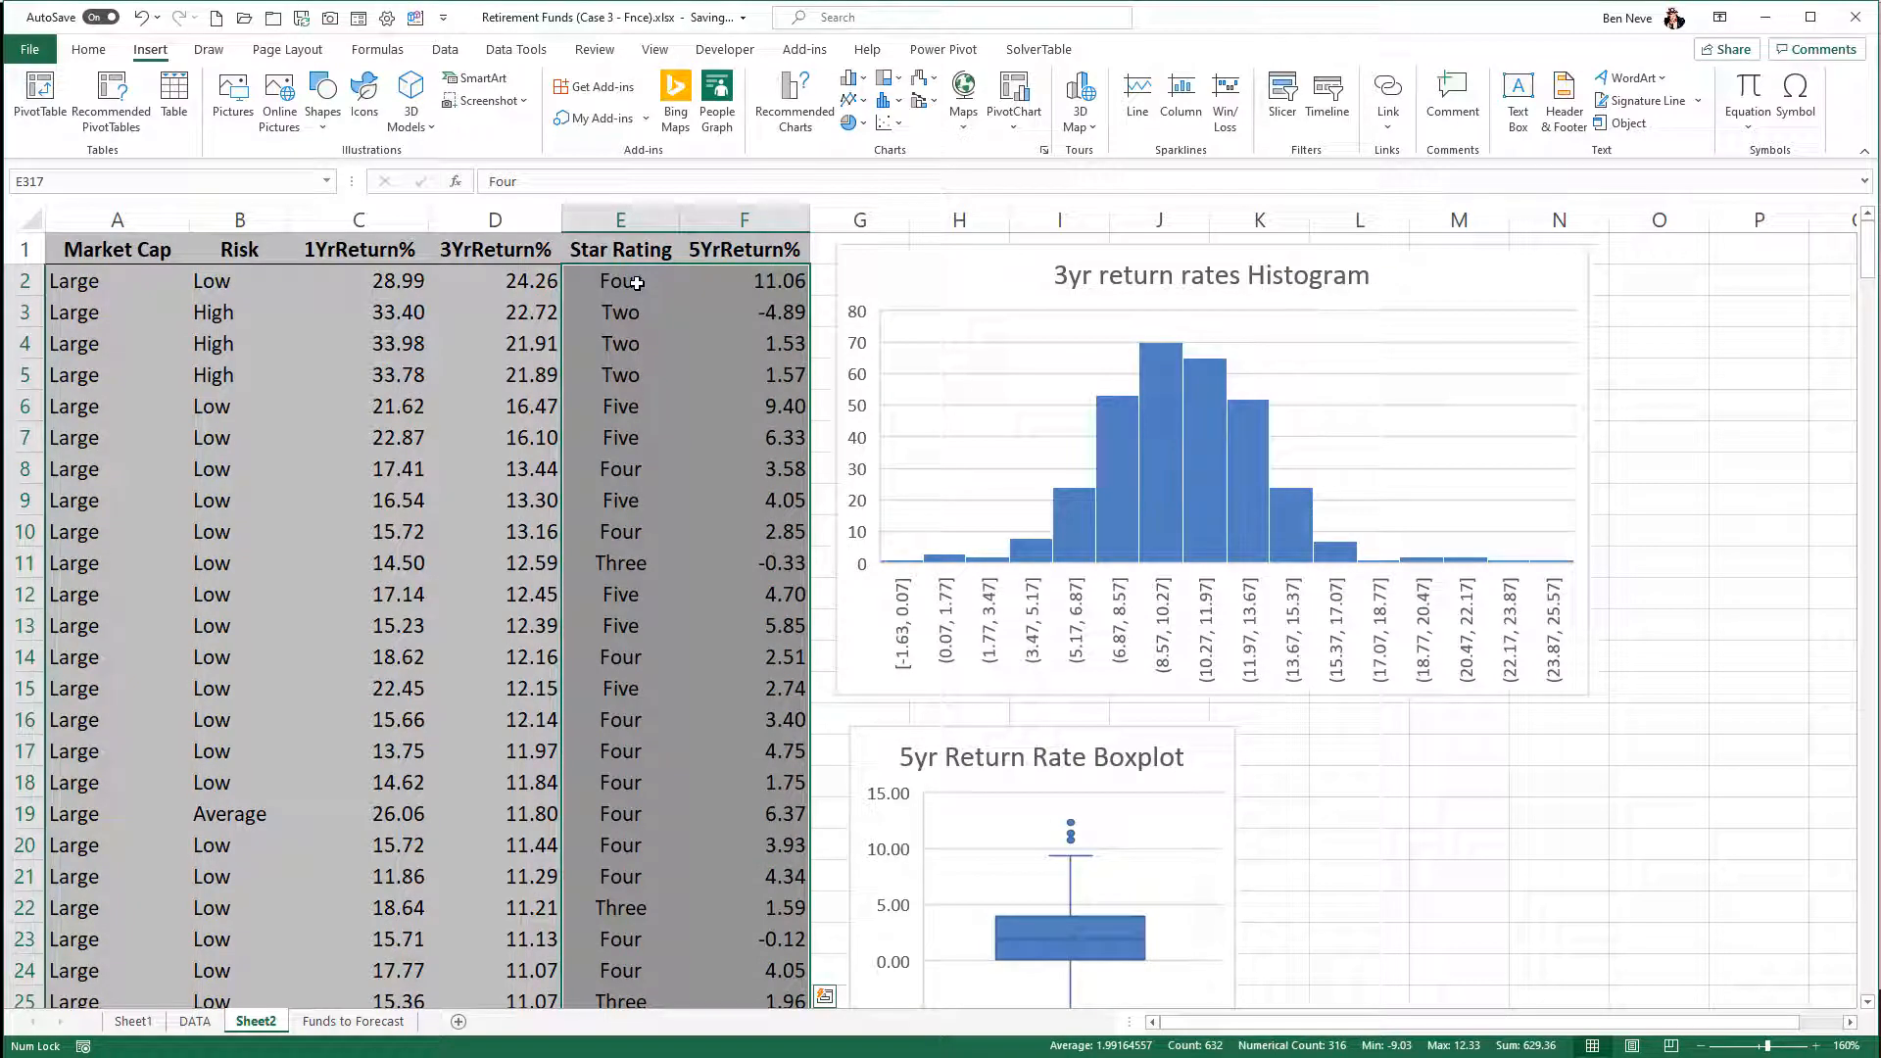
click(890, 101)
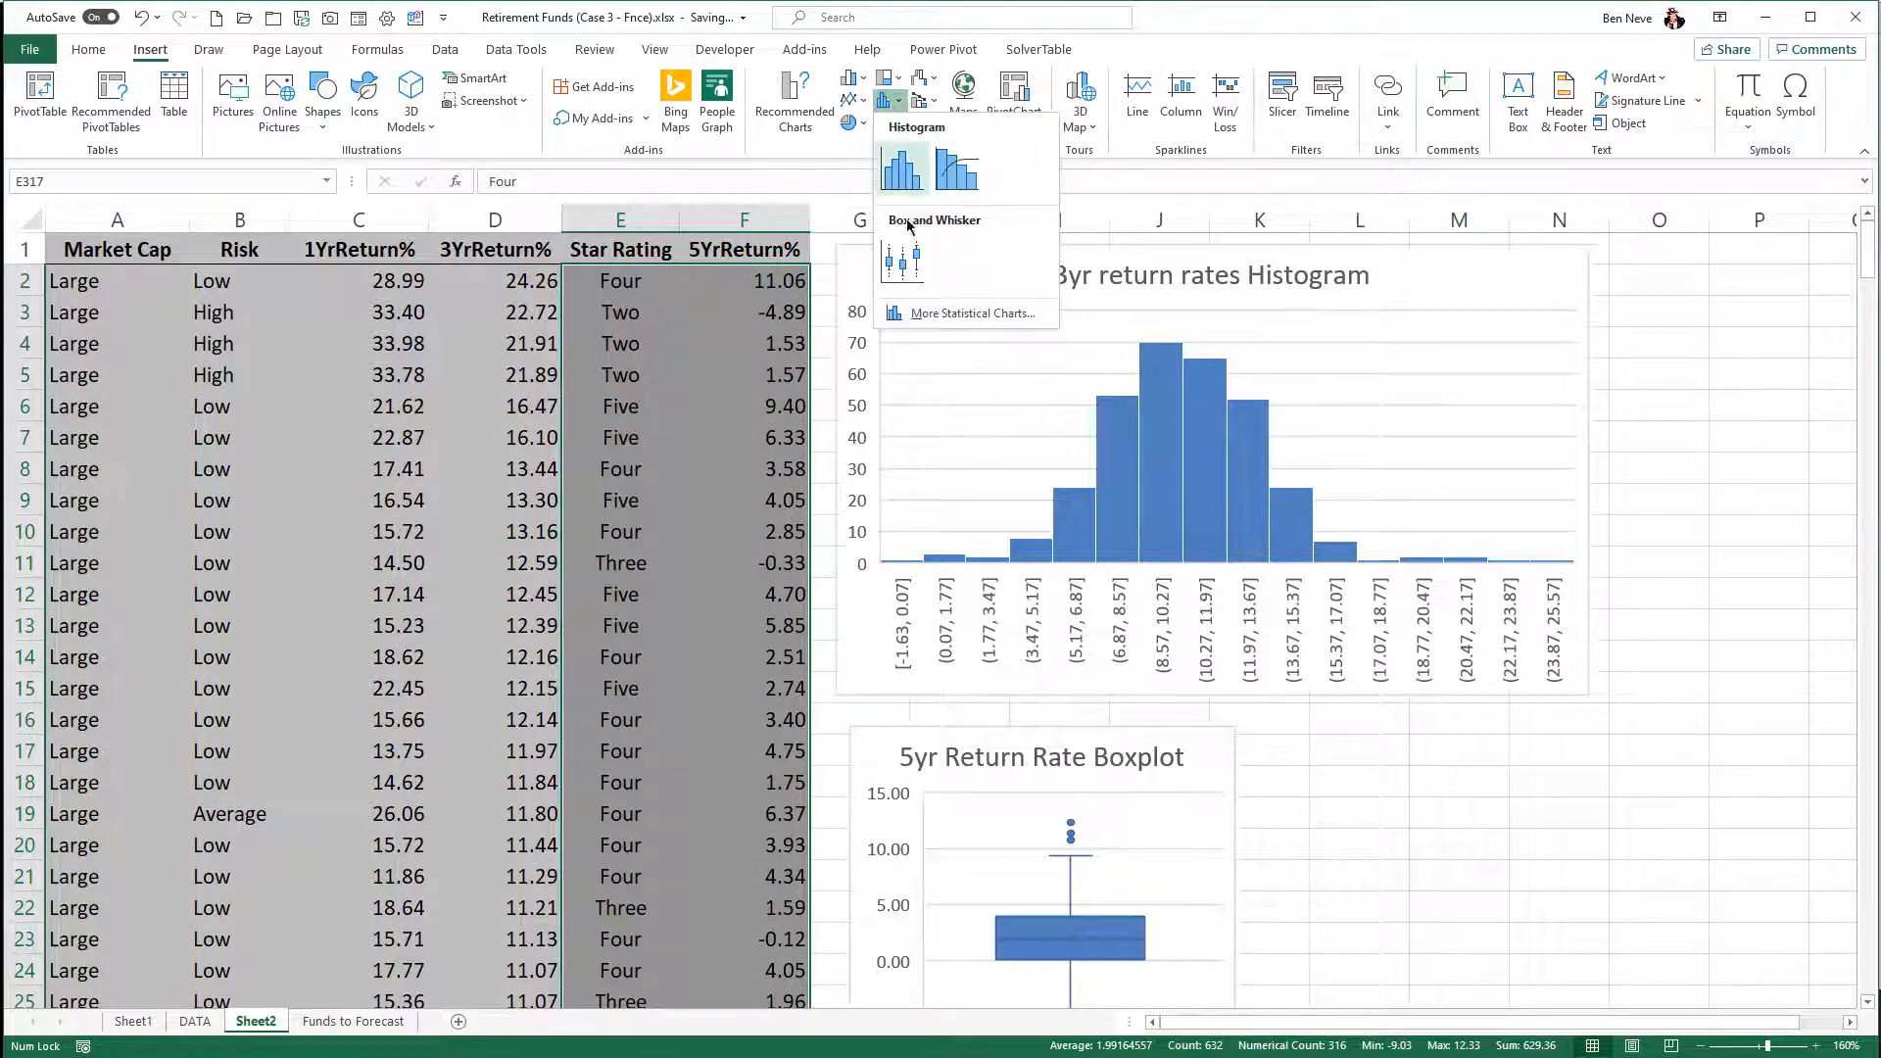
click(903, 257)
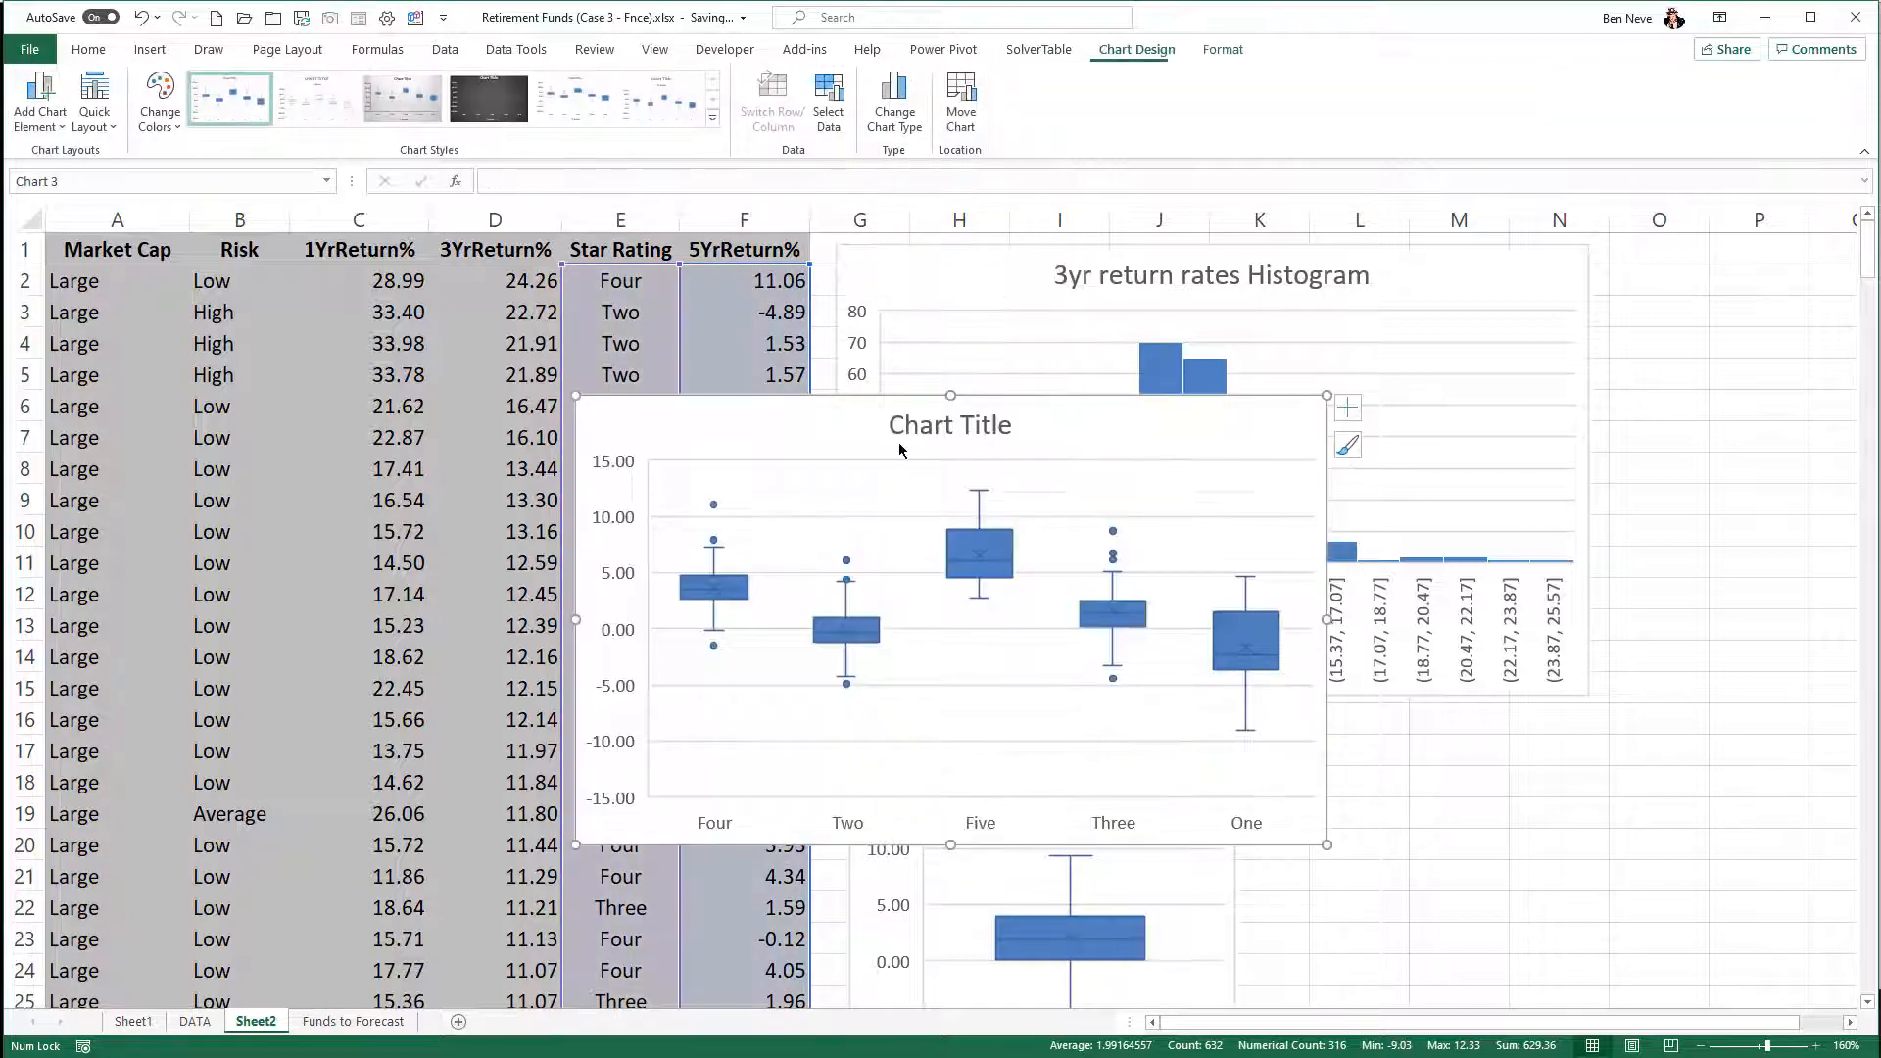
drag(929, 458, 1458, 764)
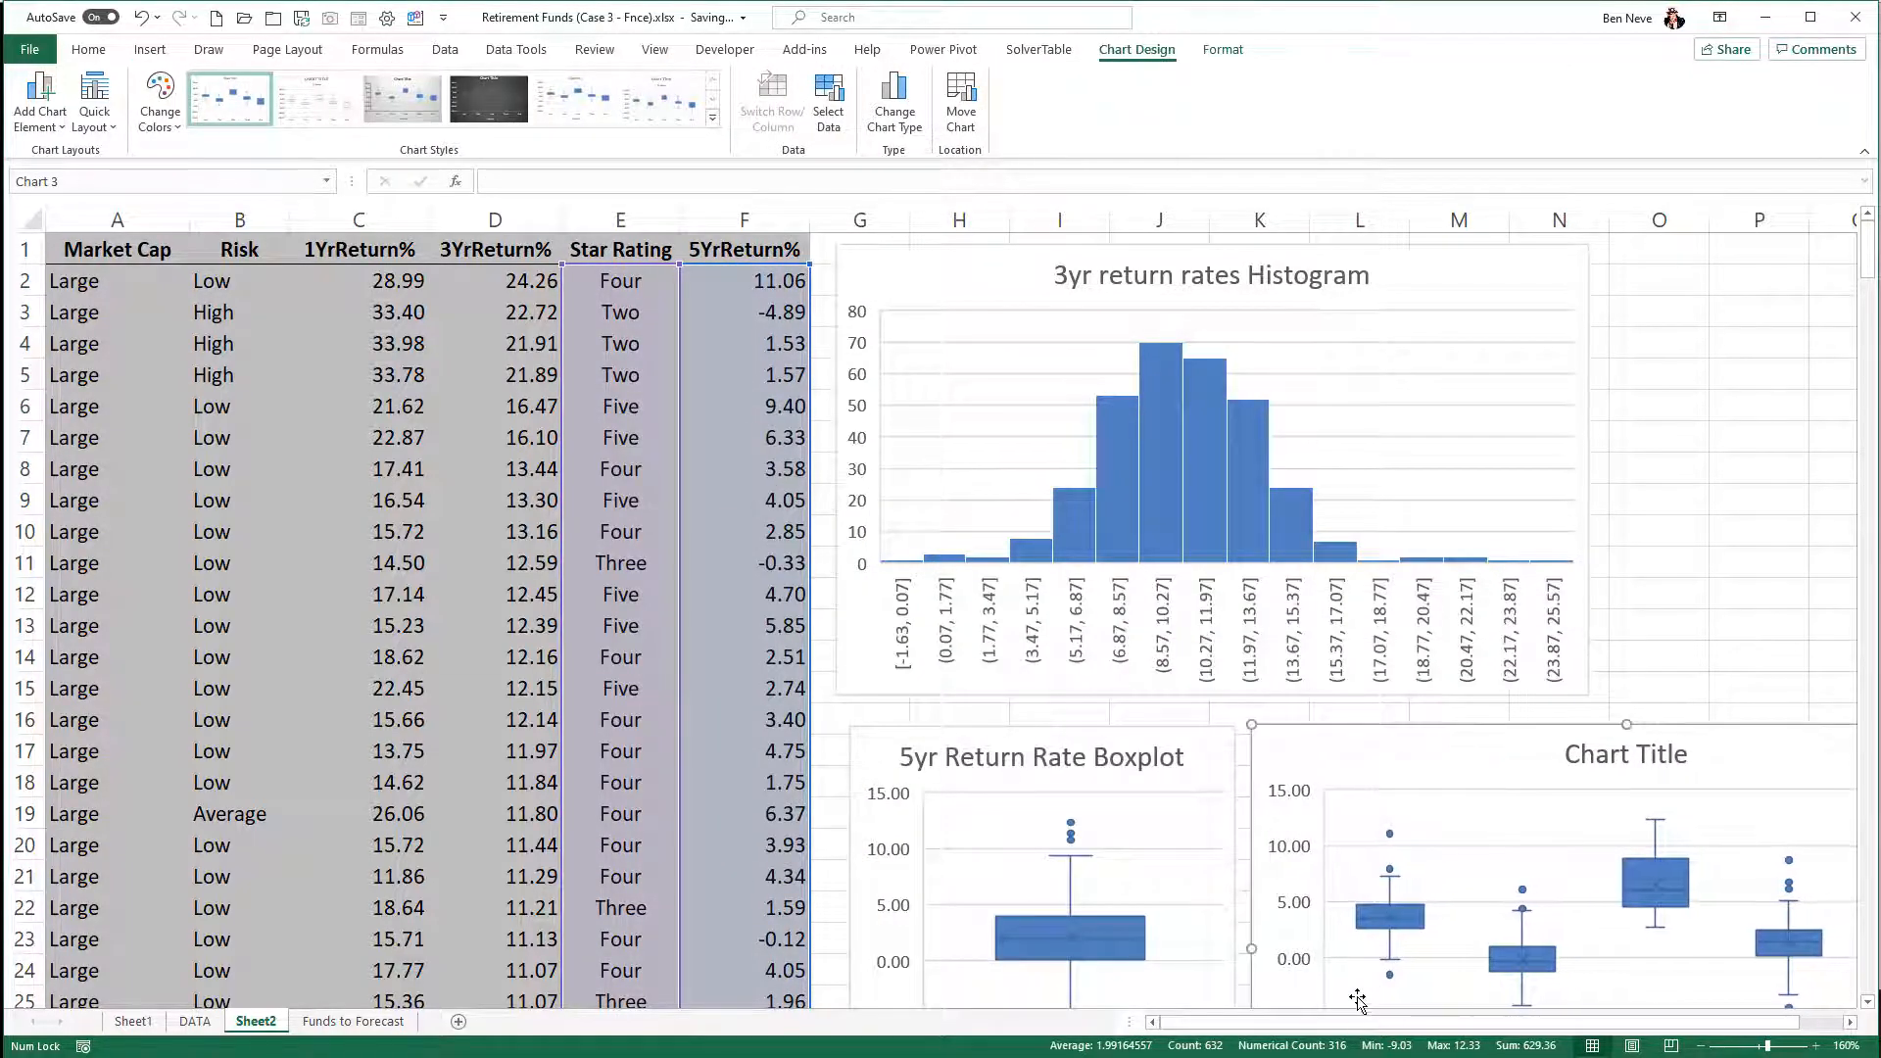
- Set the new box plot's chart title to "5 yr return by star rating" and deselect the chart
drag(1390, 1025, 1420, 1029)
scroll(1532, 886, down, 4)
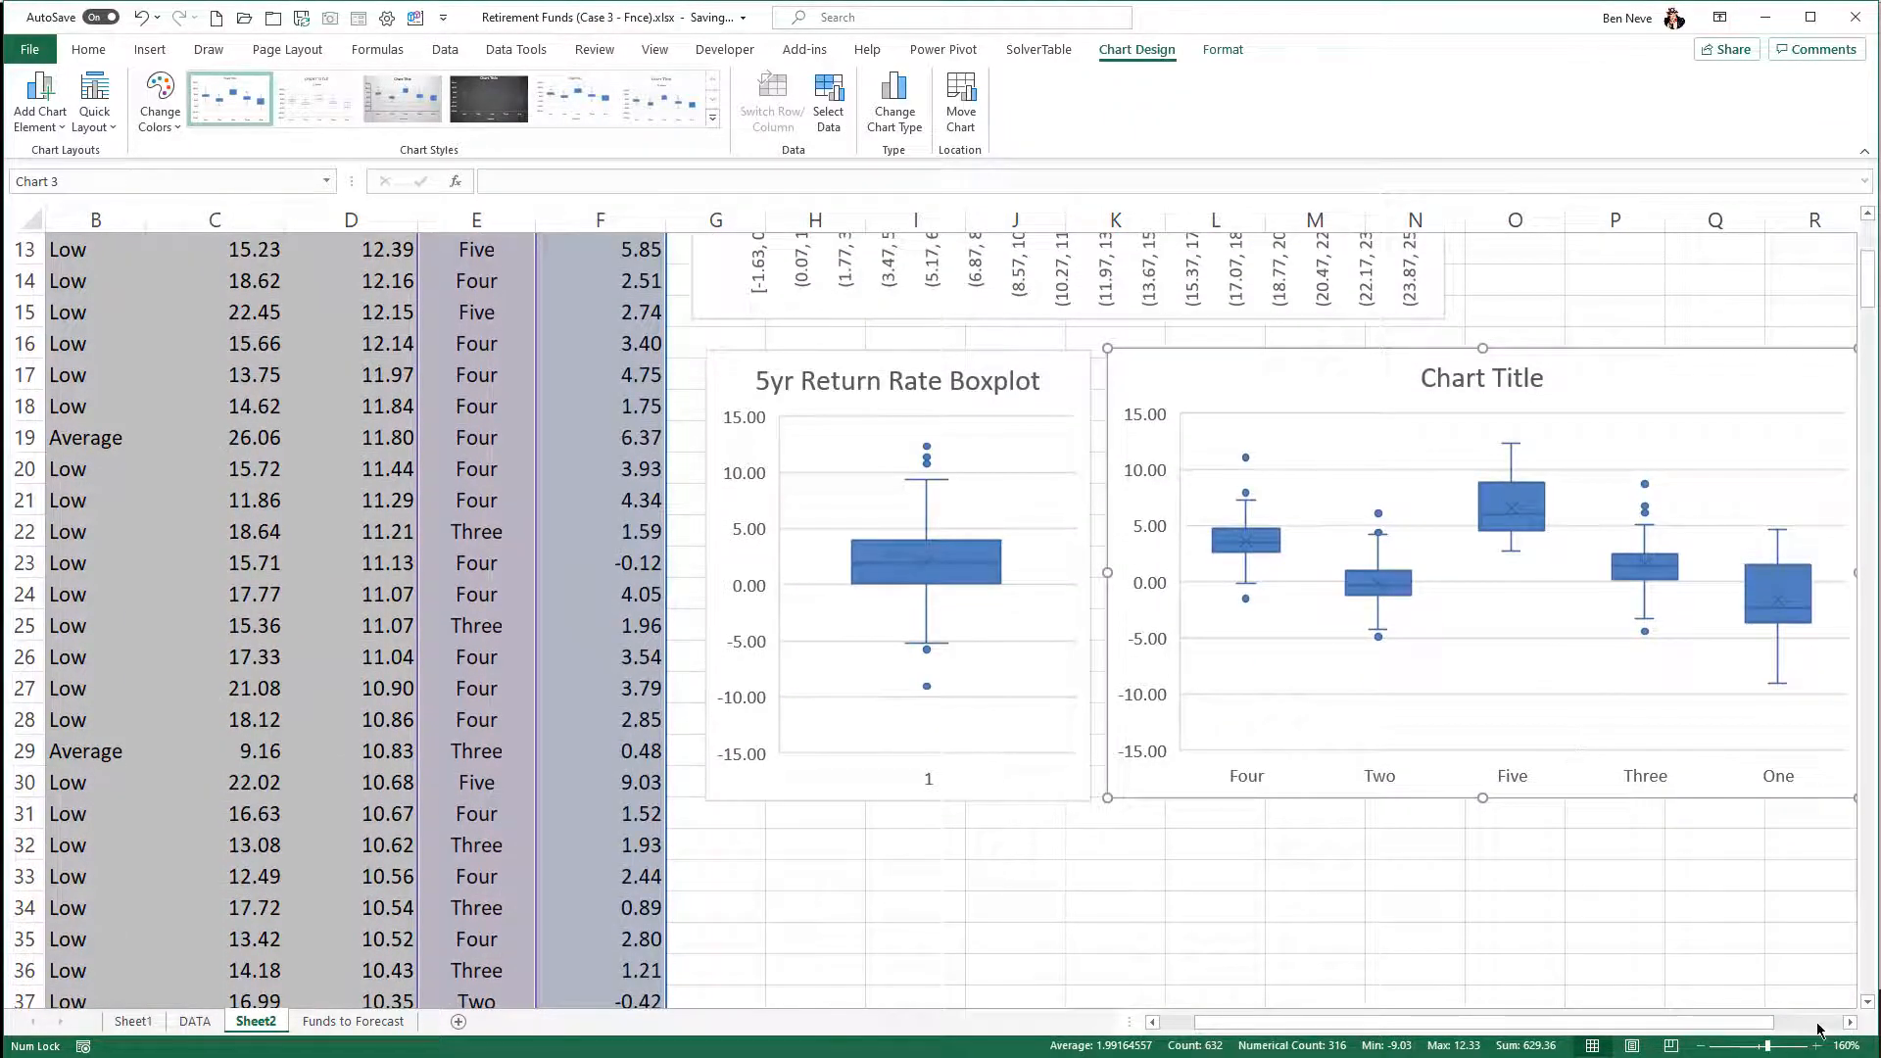
click(1850, 1022)
click(1849, 1022)
click(1850, 1022)
scroll(1449, 587, up, 1)
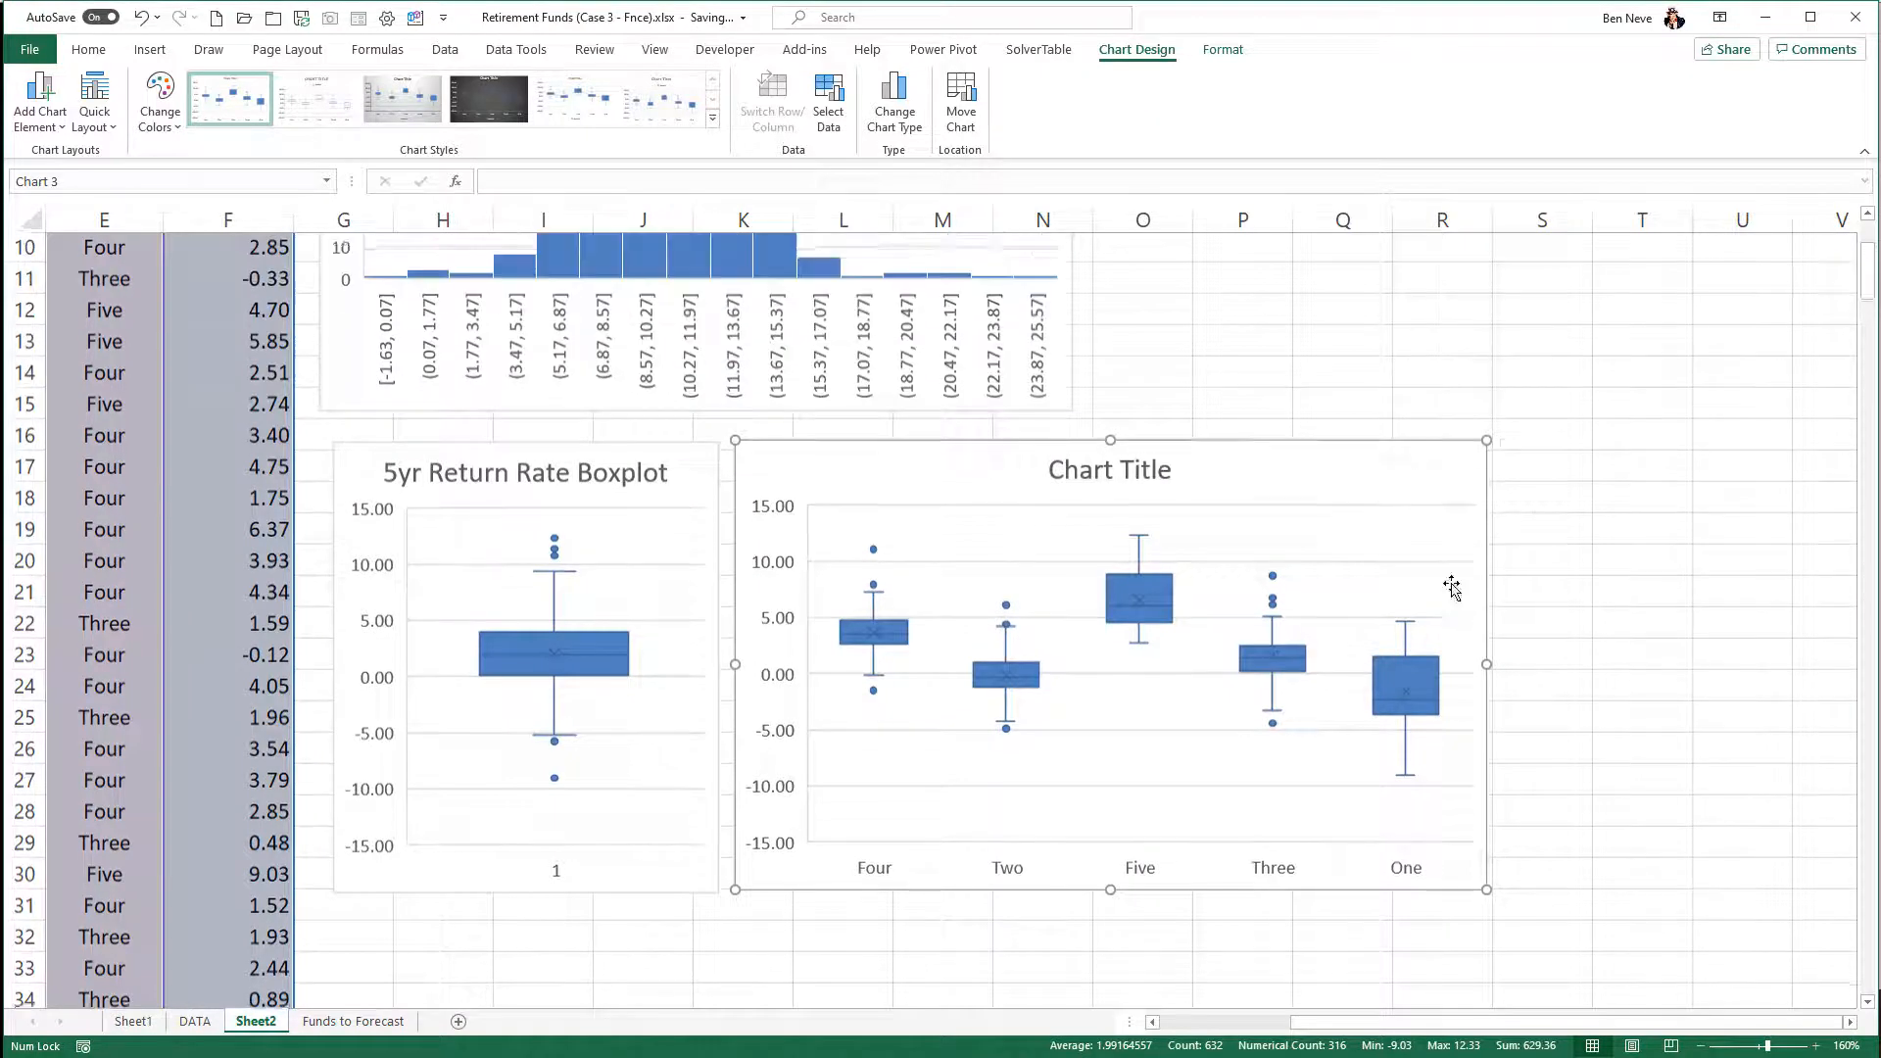
click(1172, 478)
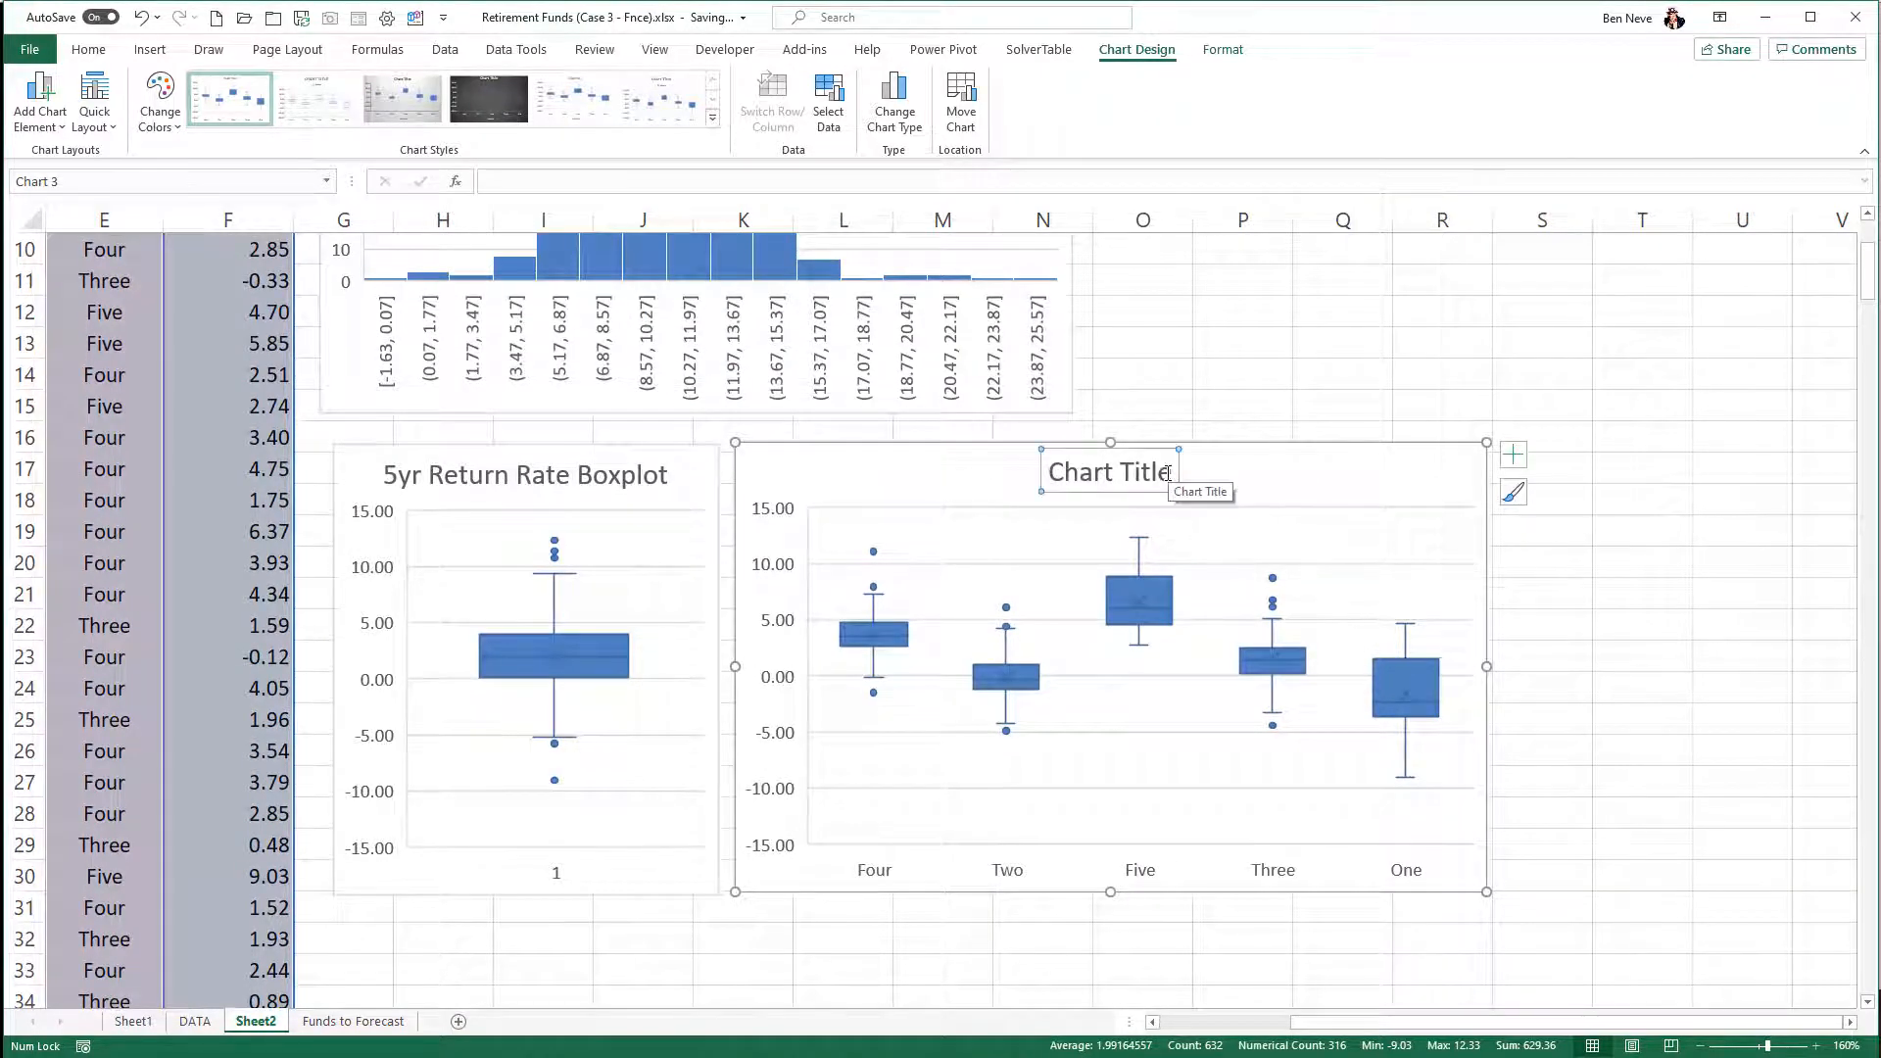
drag(1175, 474, 1018, 470)
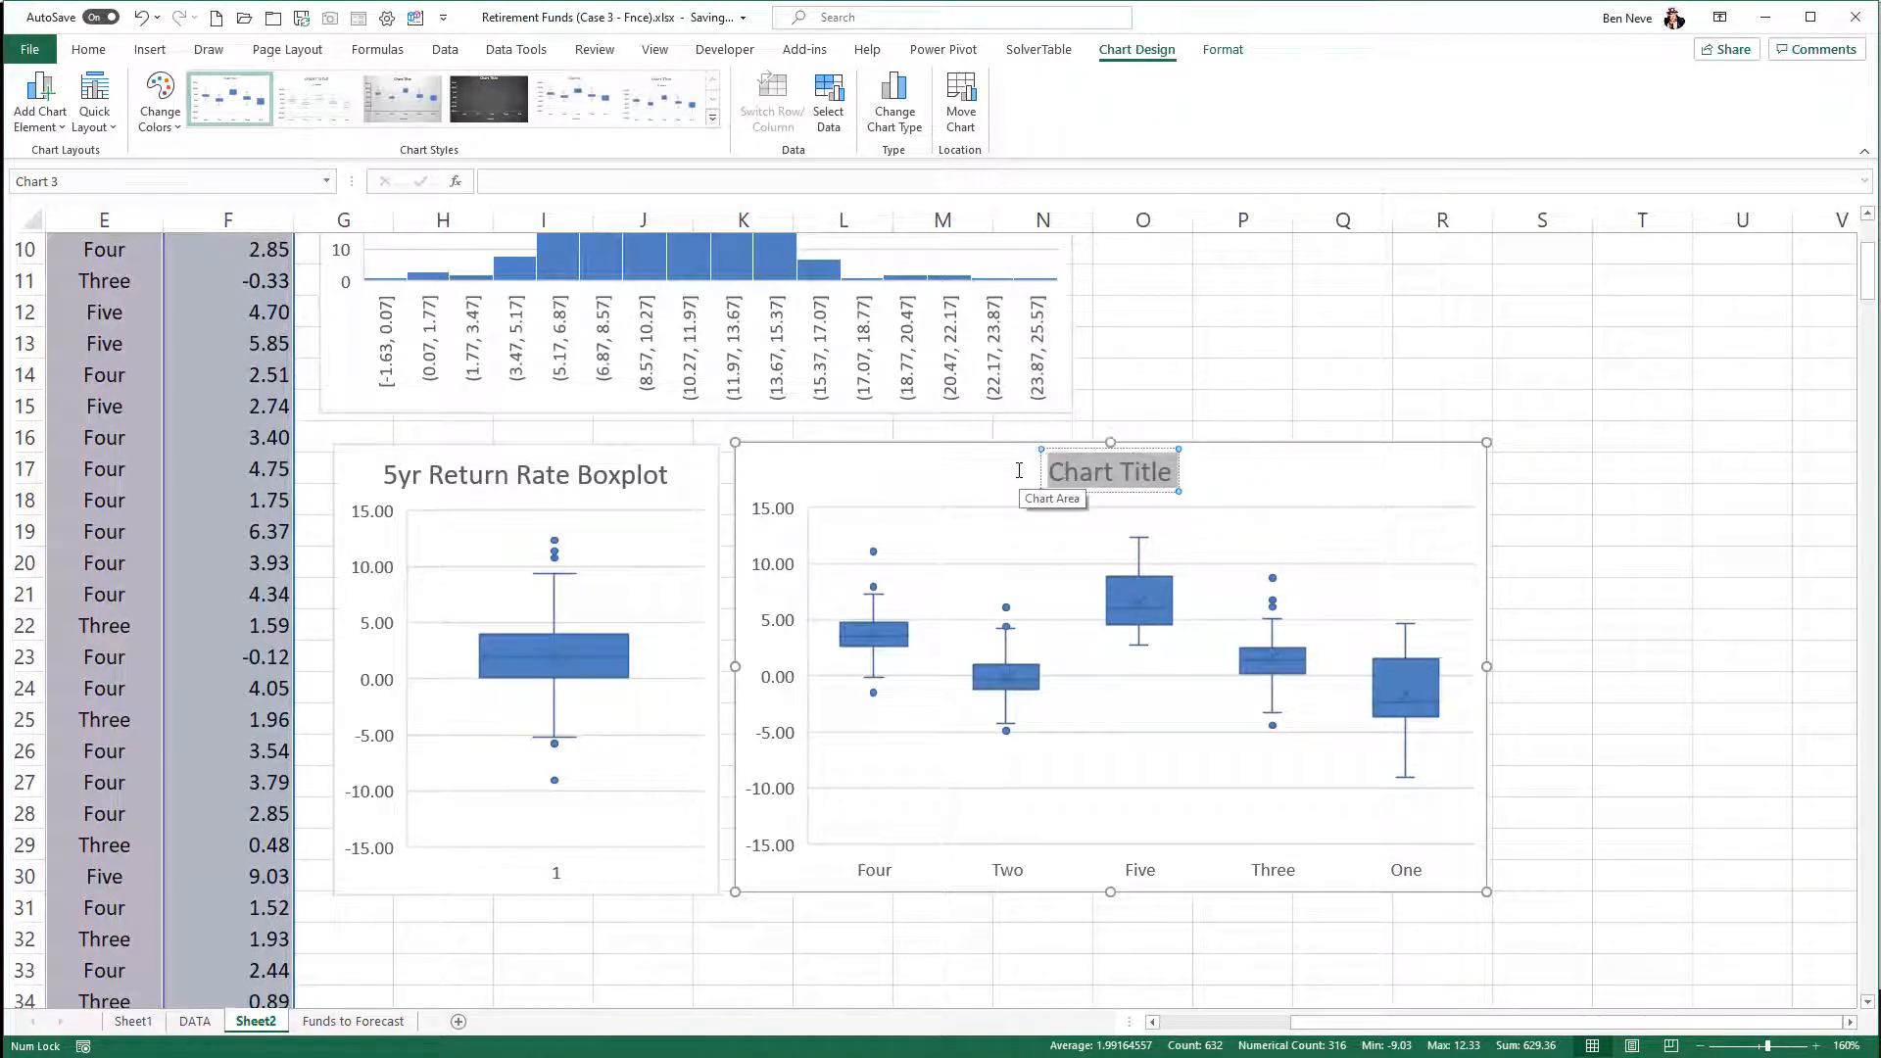
text(5 yr re)
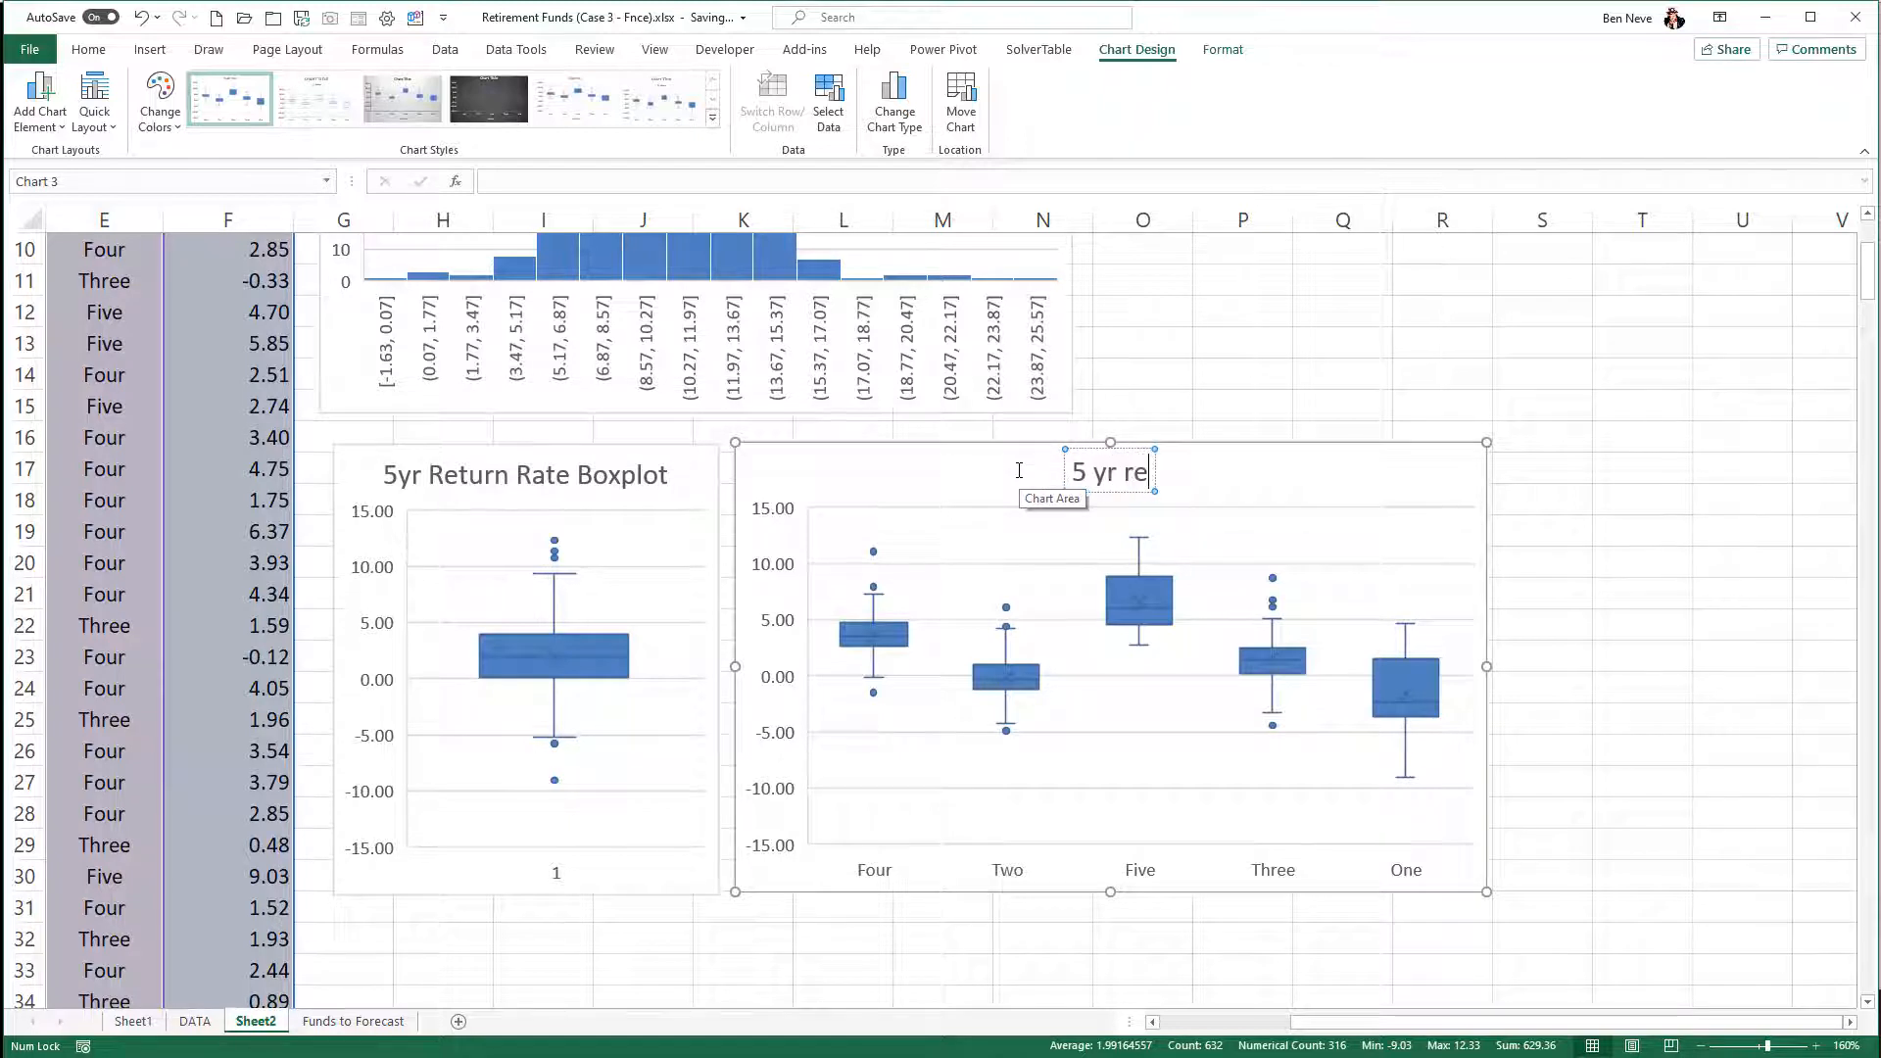
text(turn by star rating)
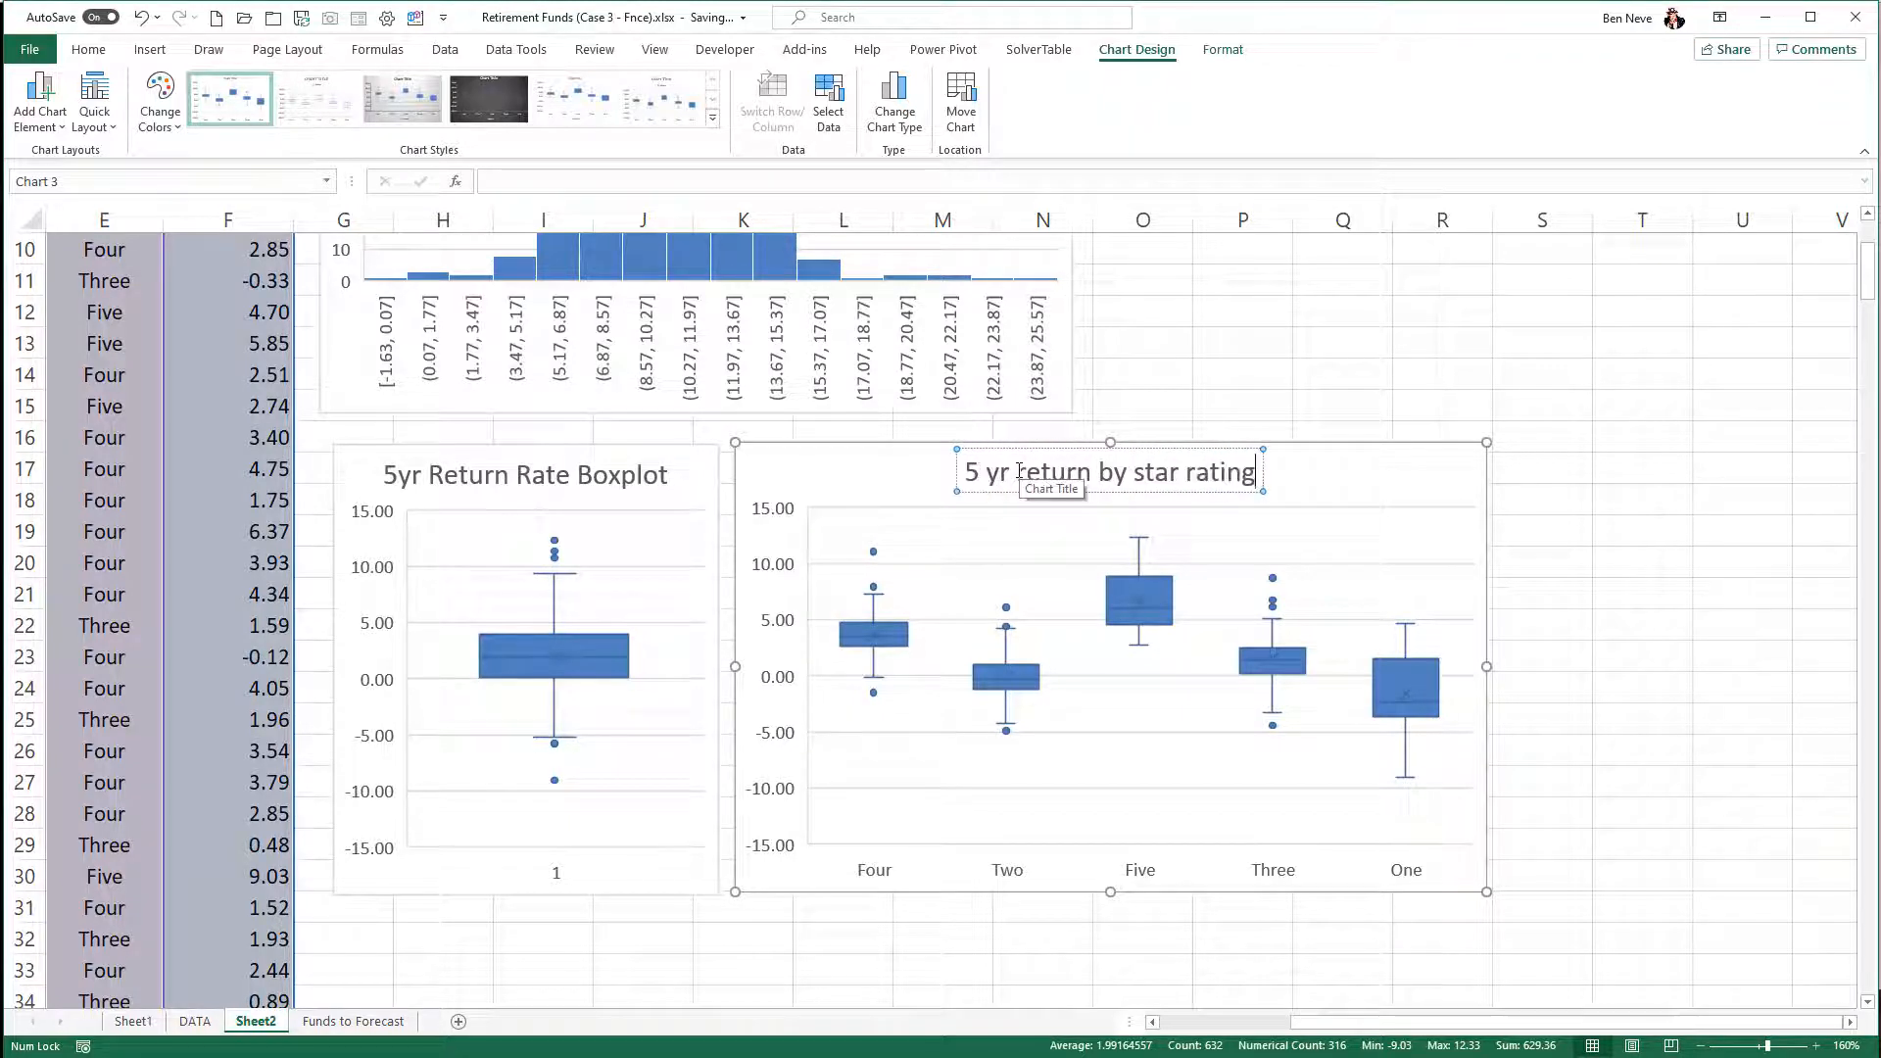
click(1290, 479)
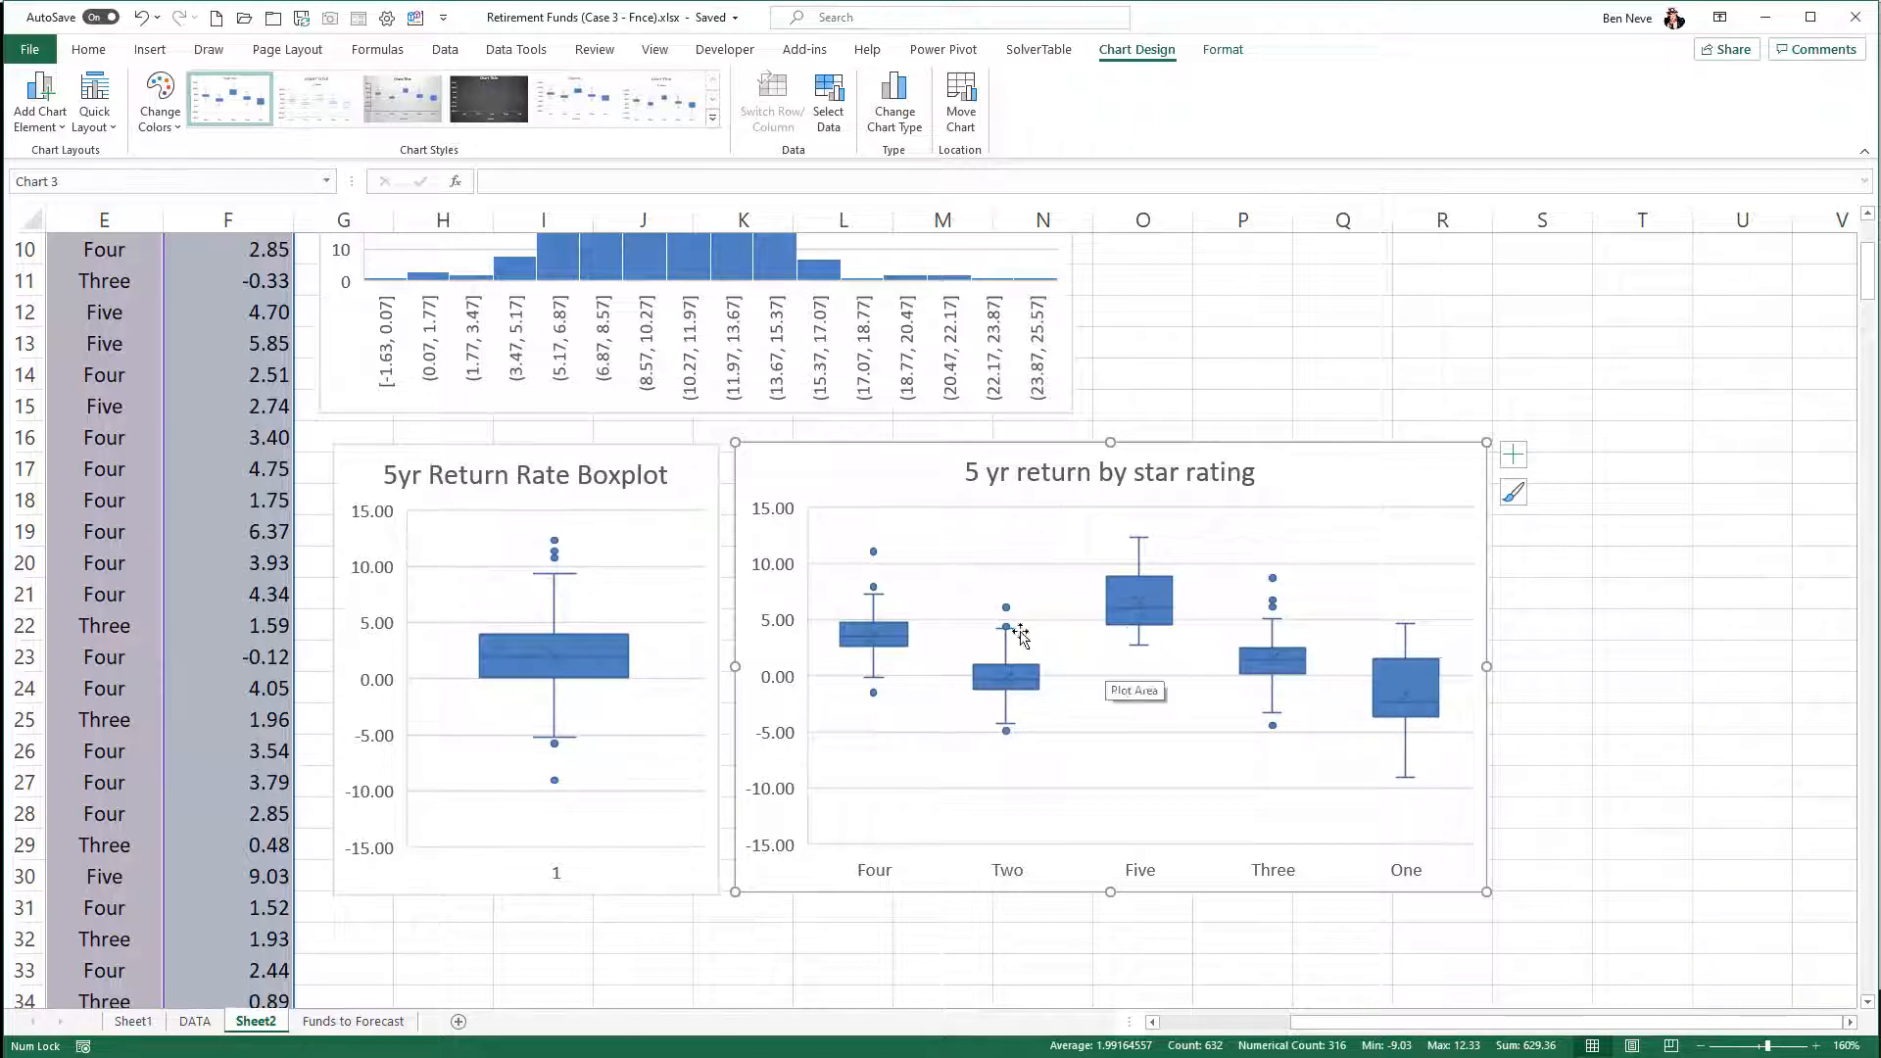
mouse_move(1128, 618)
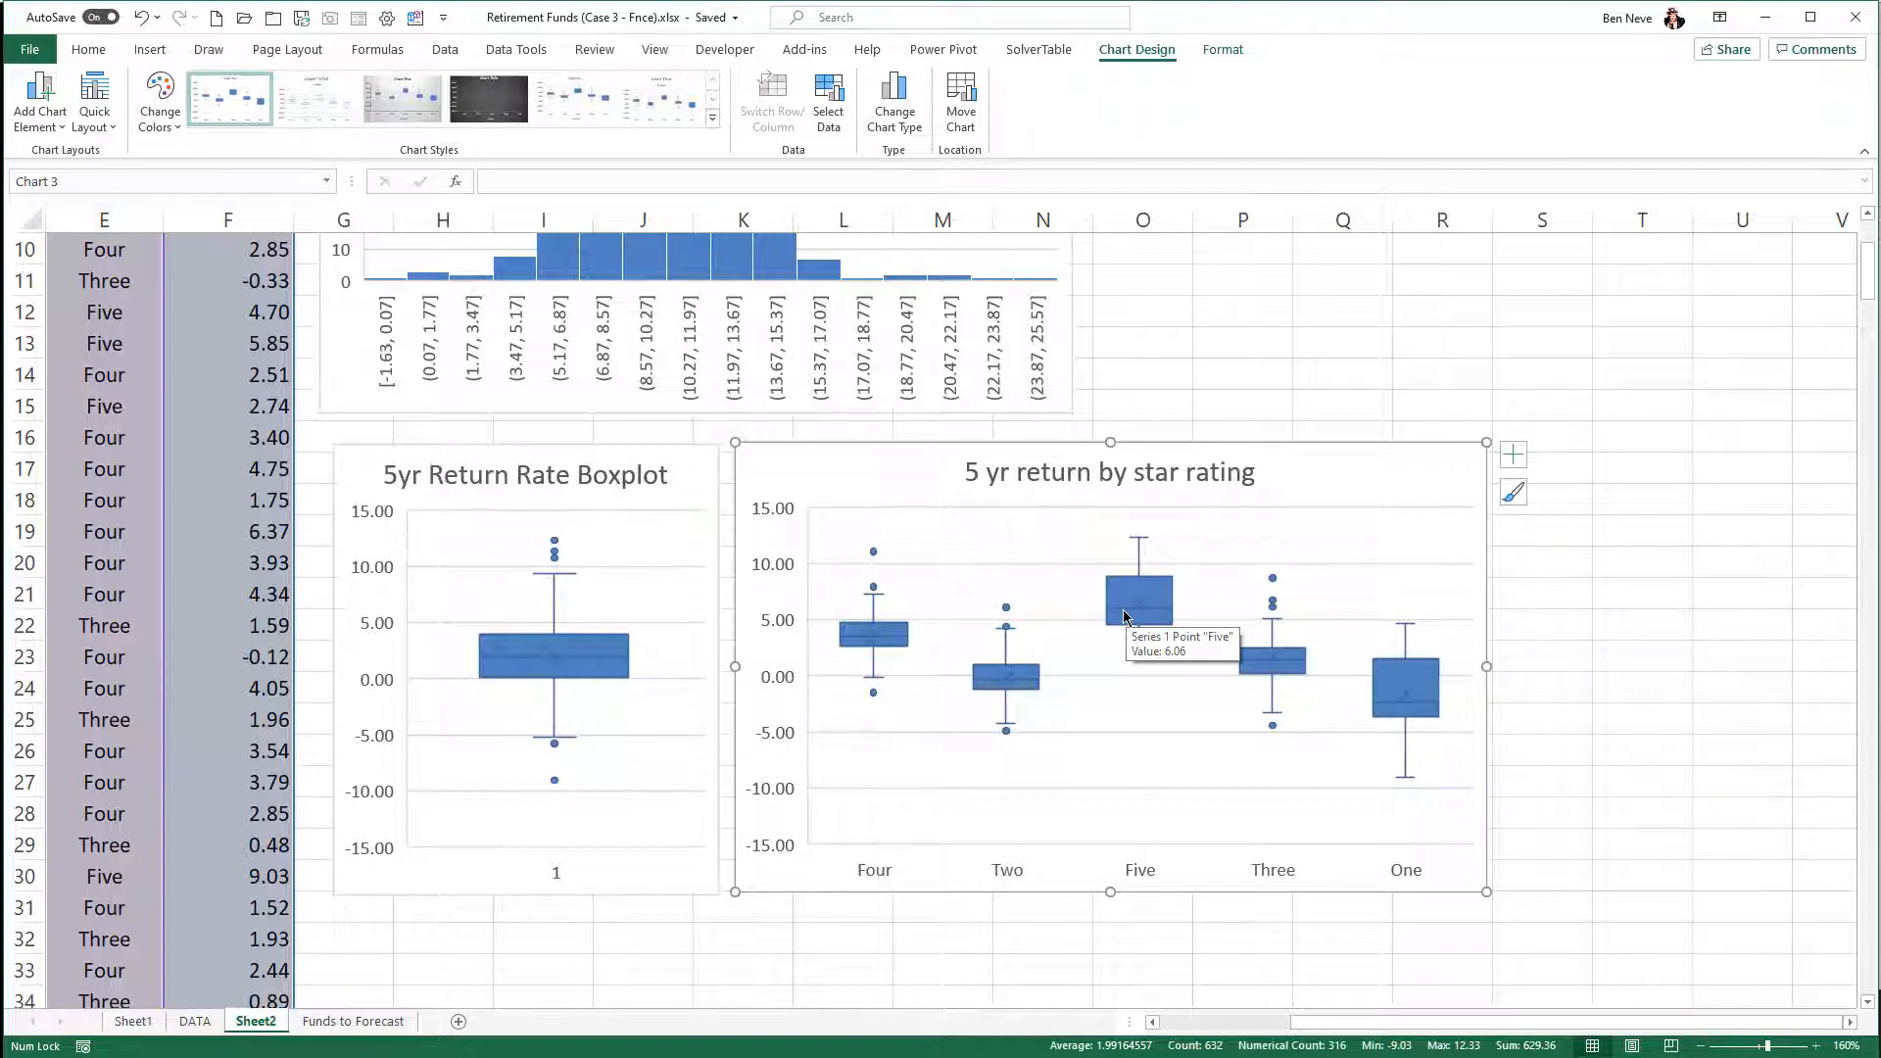
click(1159, 402)
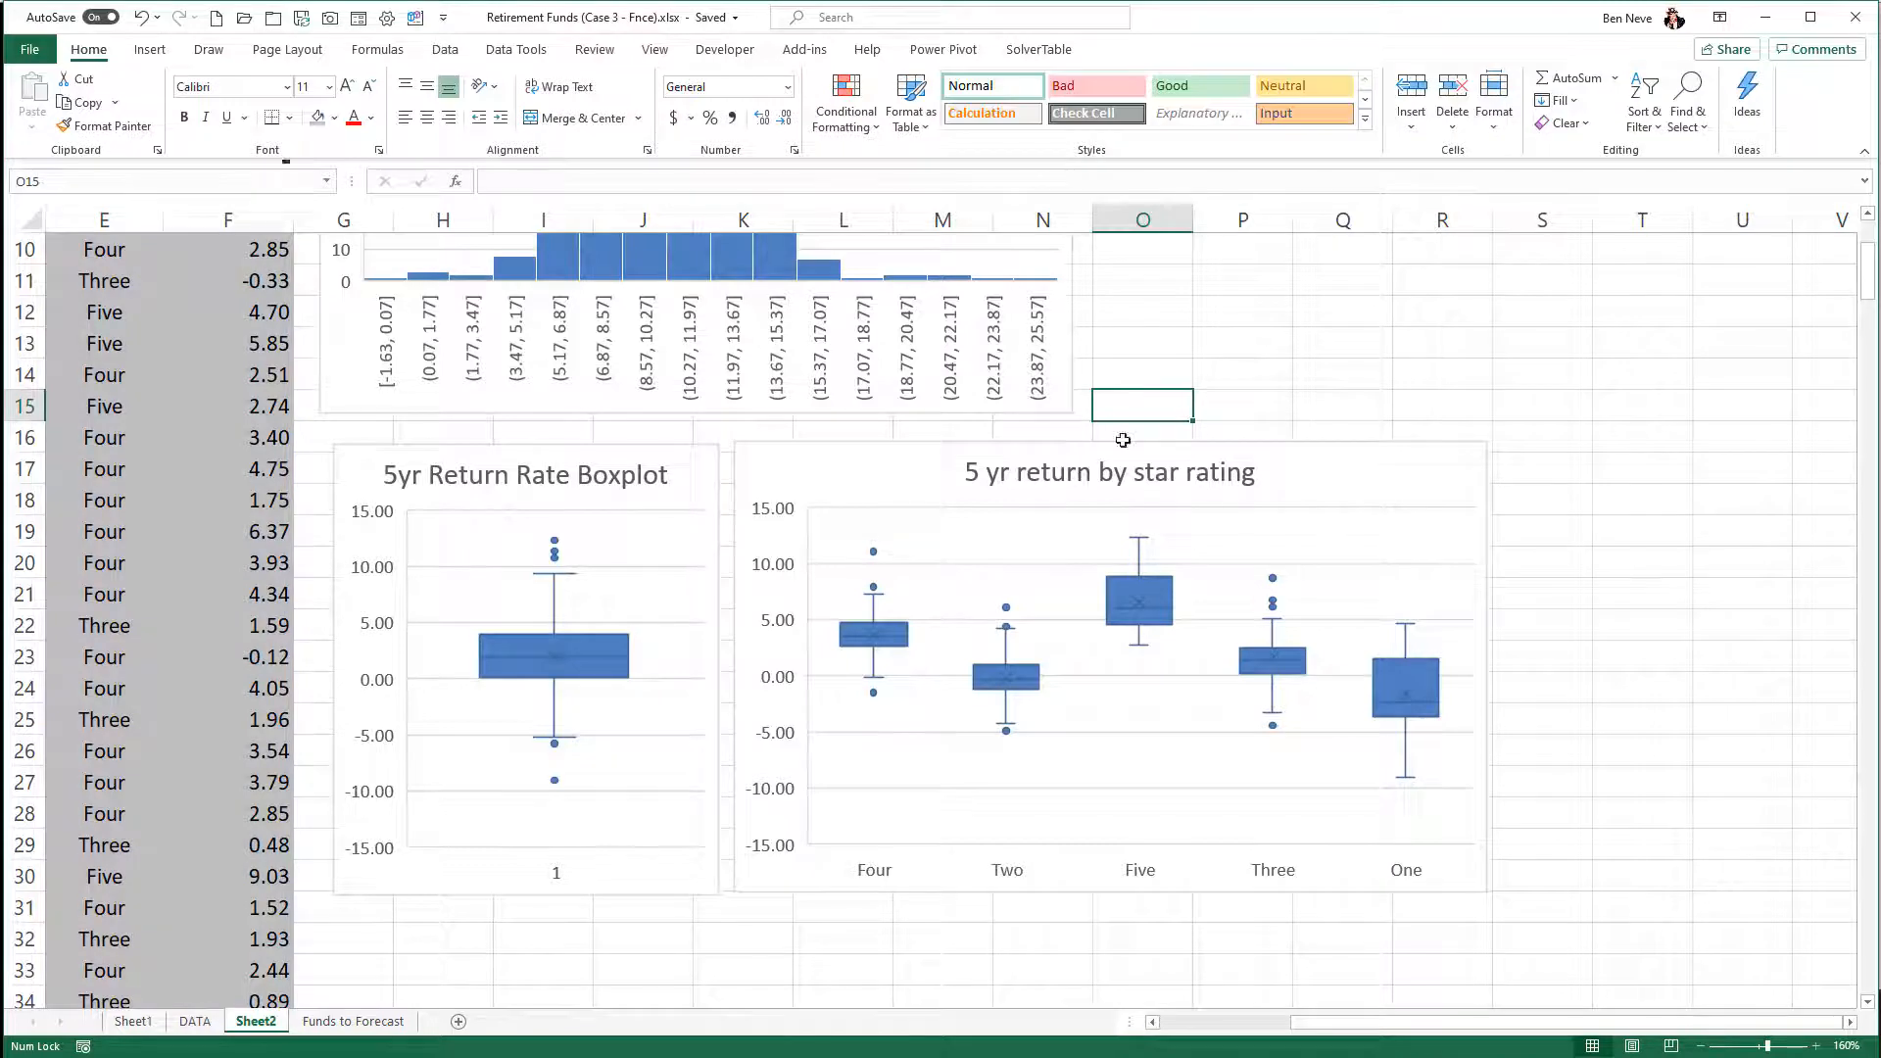
scroll(1078, 588, up, 3)
scroll(1075, 591, down, 4)
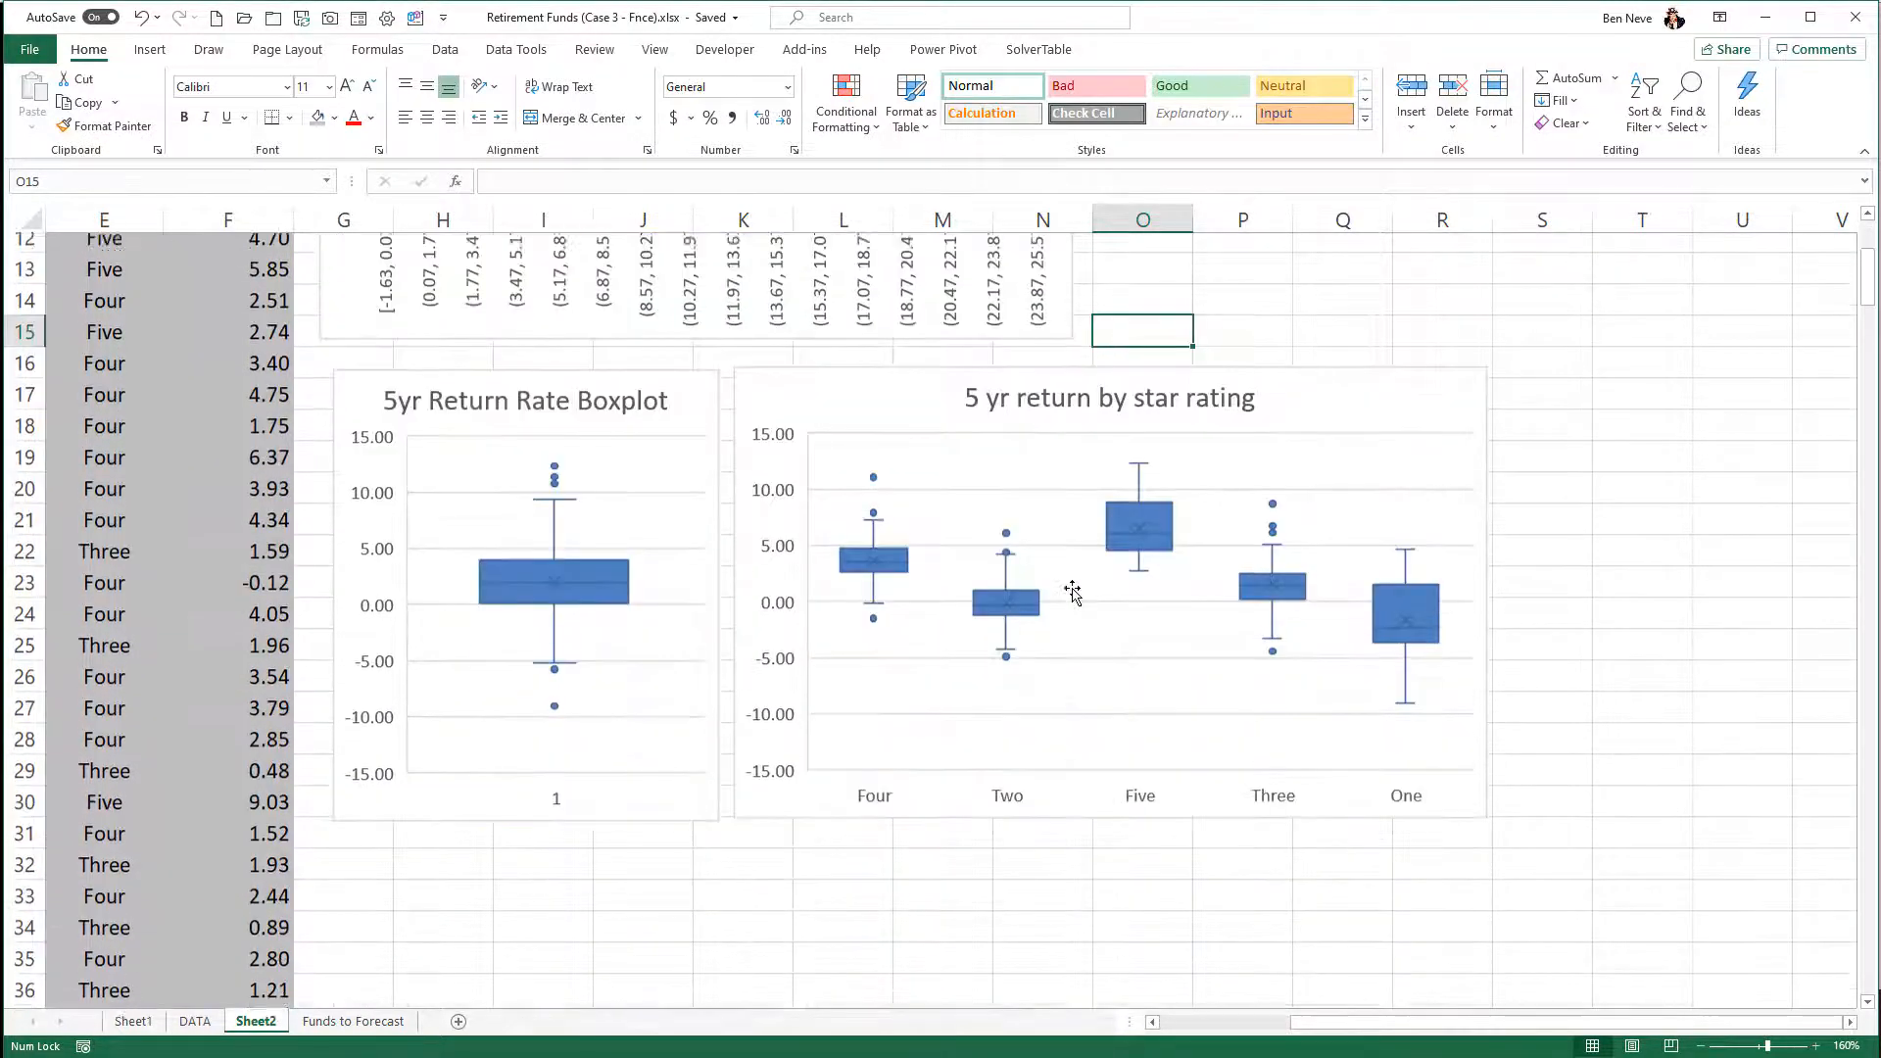
scroll(1073, 592, up, 4)
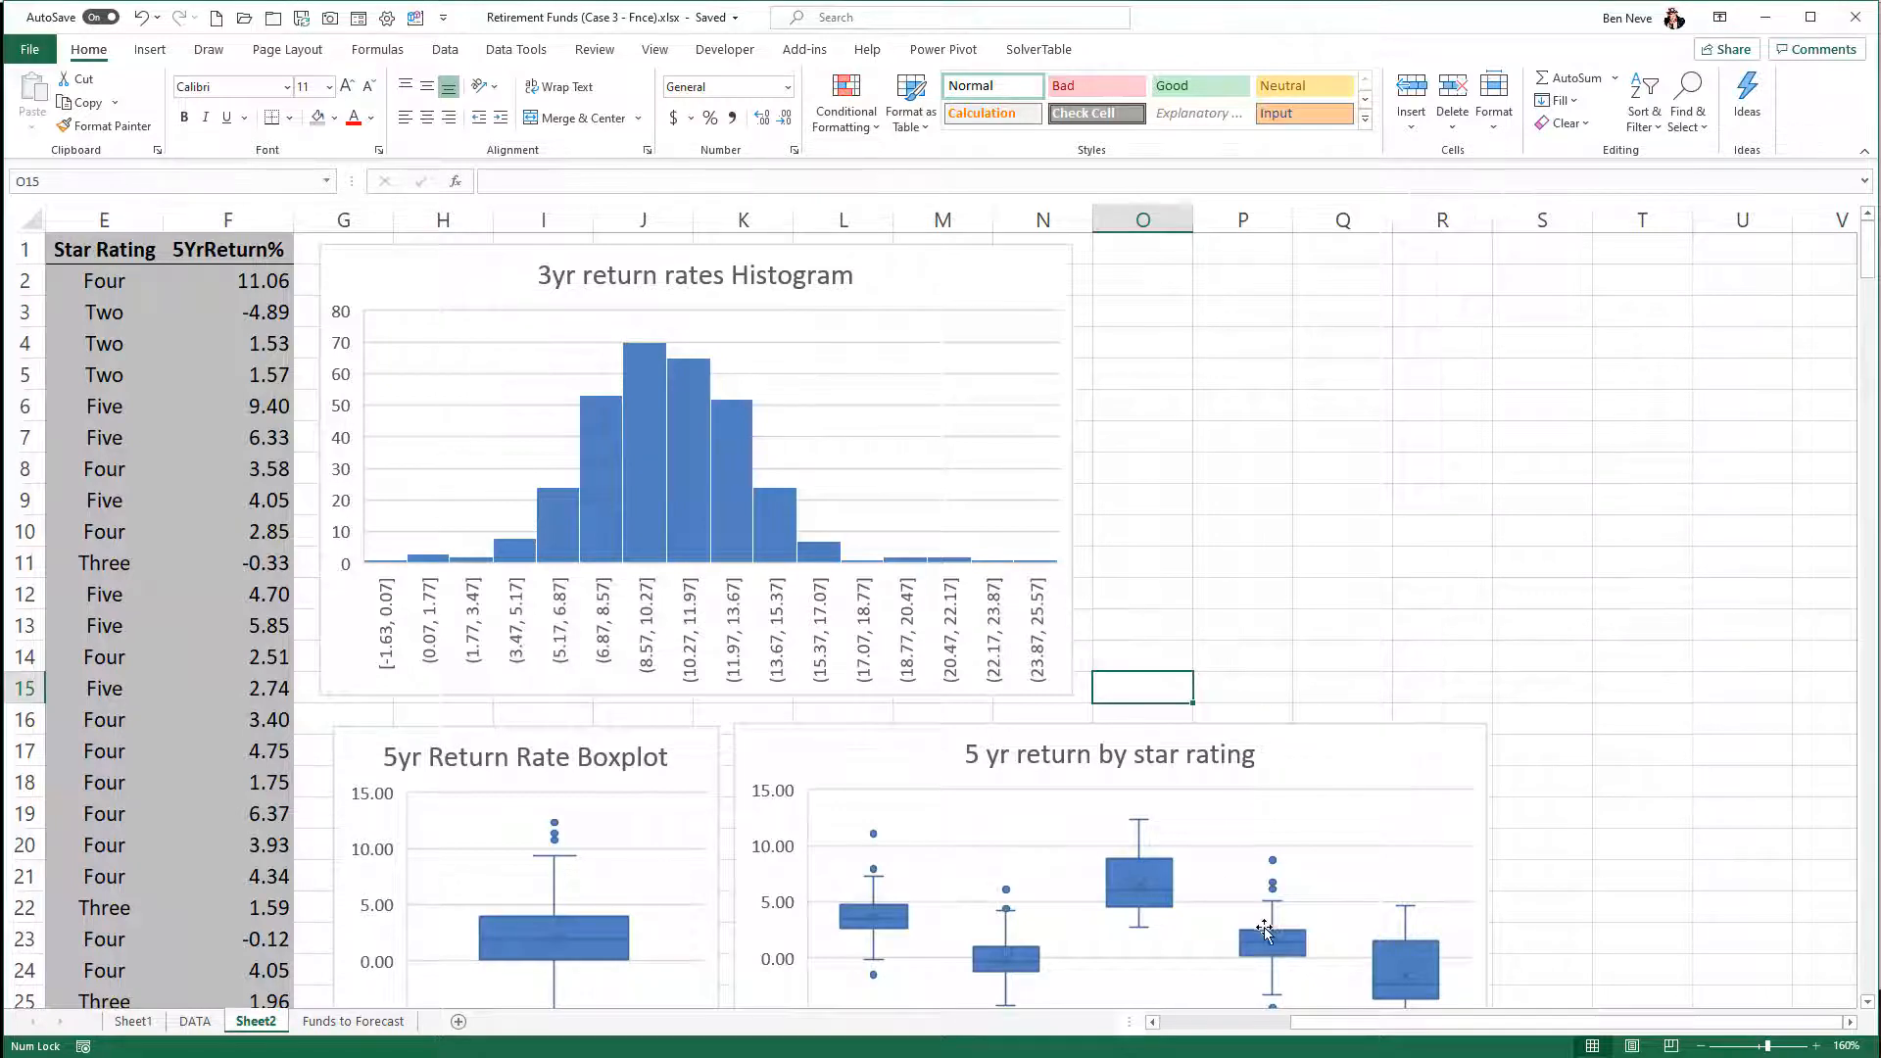
- Insert a blank row above the header row of the data on Sheet2
drag(1337, 1028, 1180, 1031)
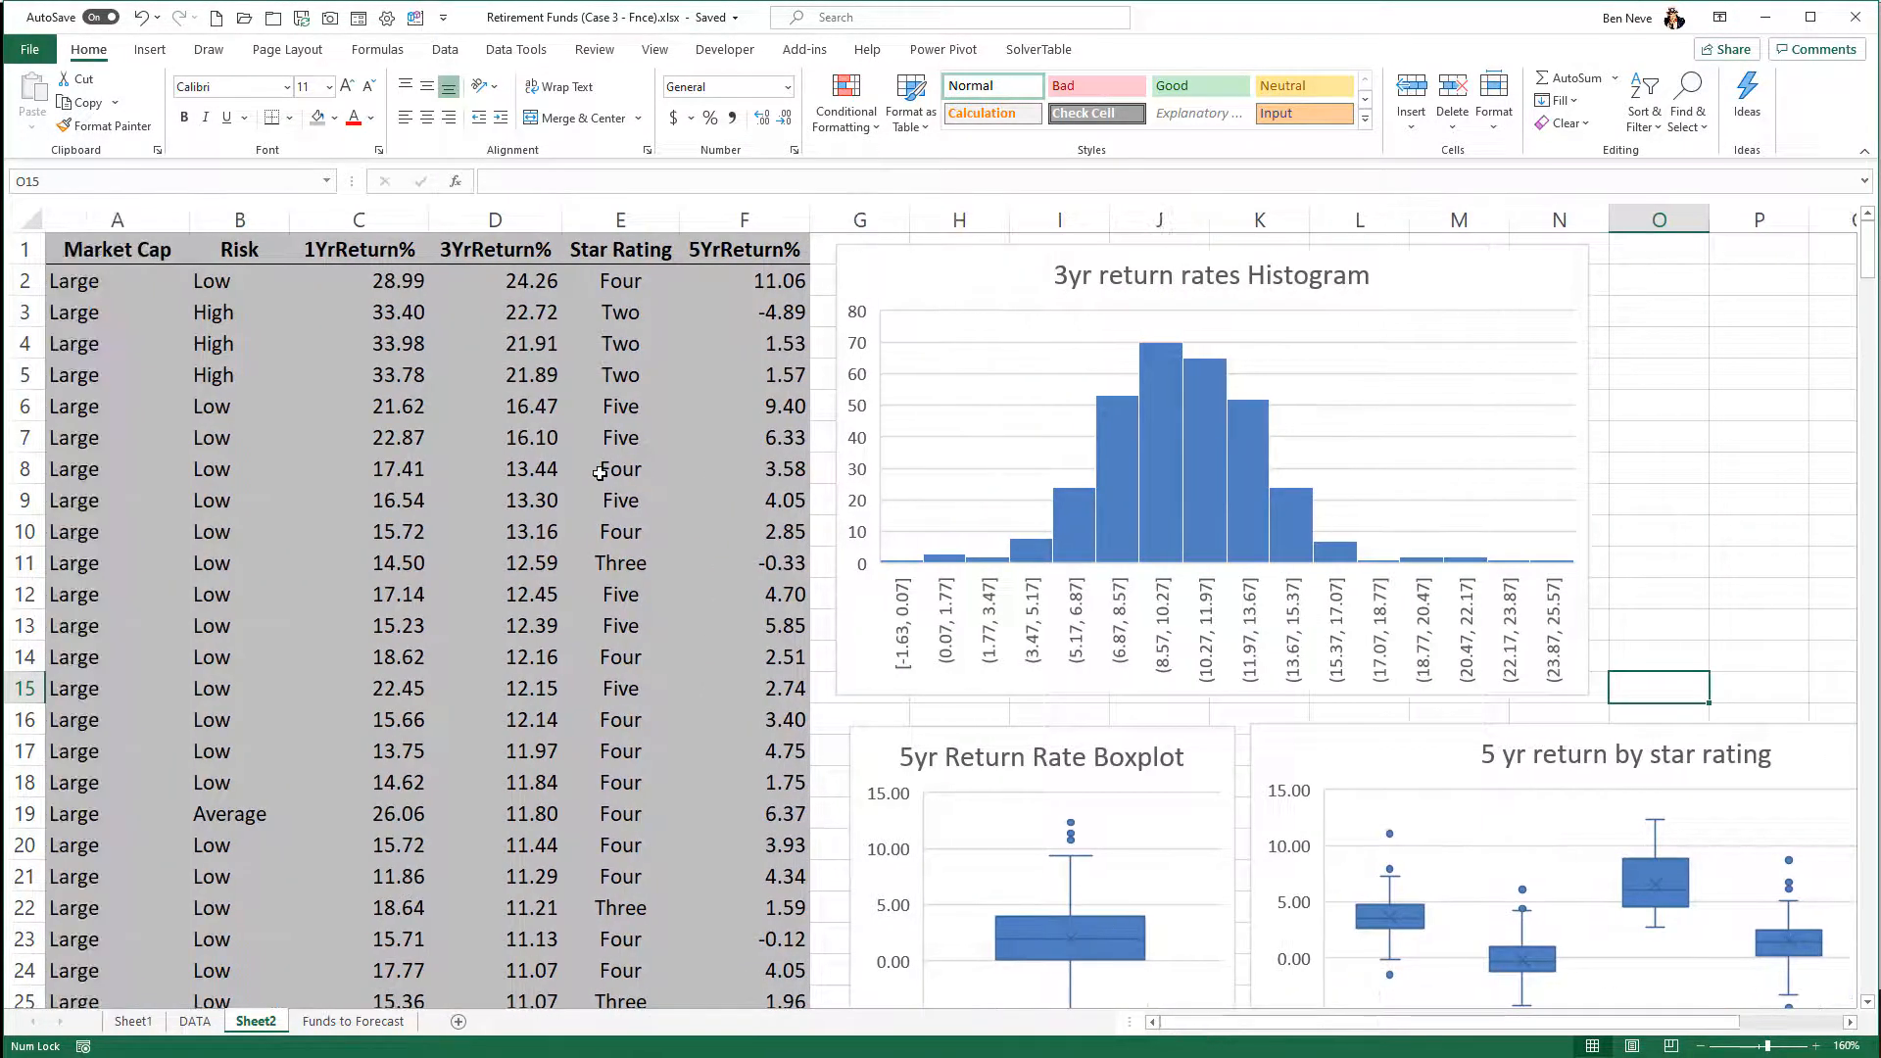
click(393, 253)
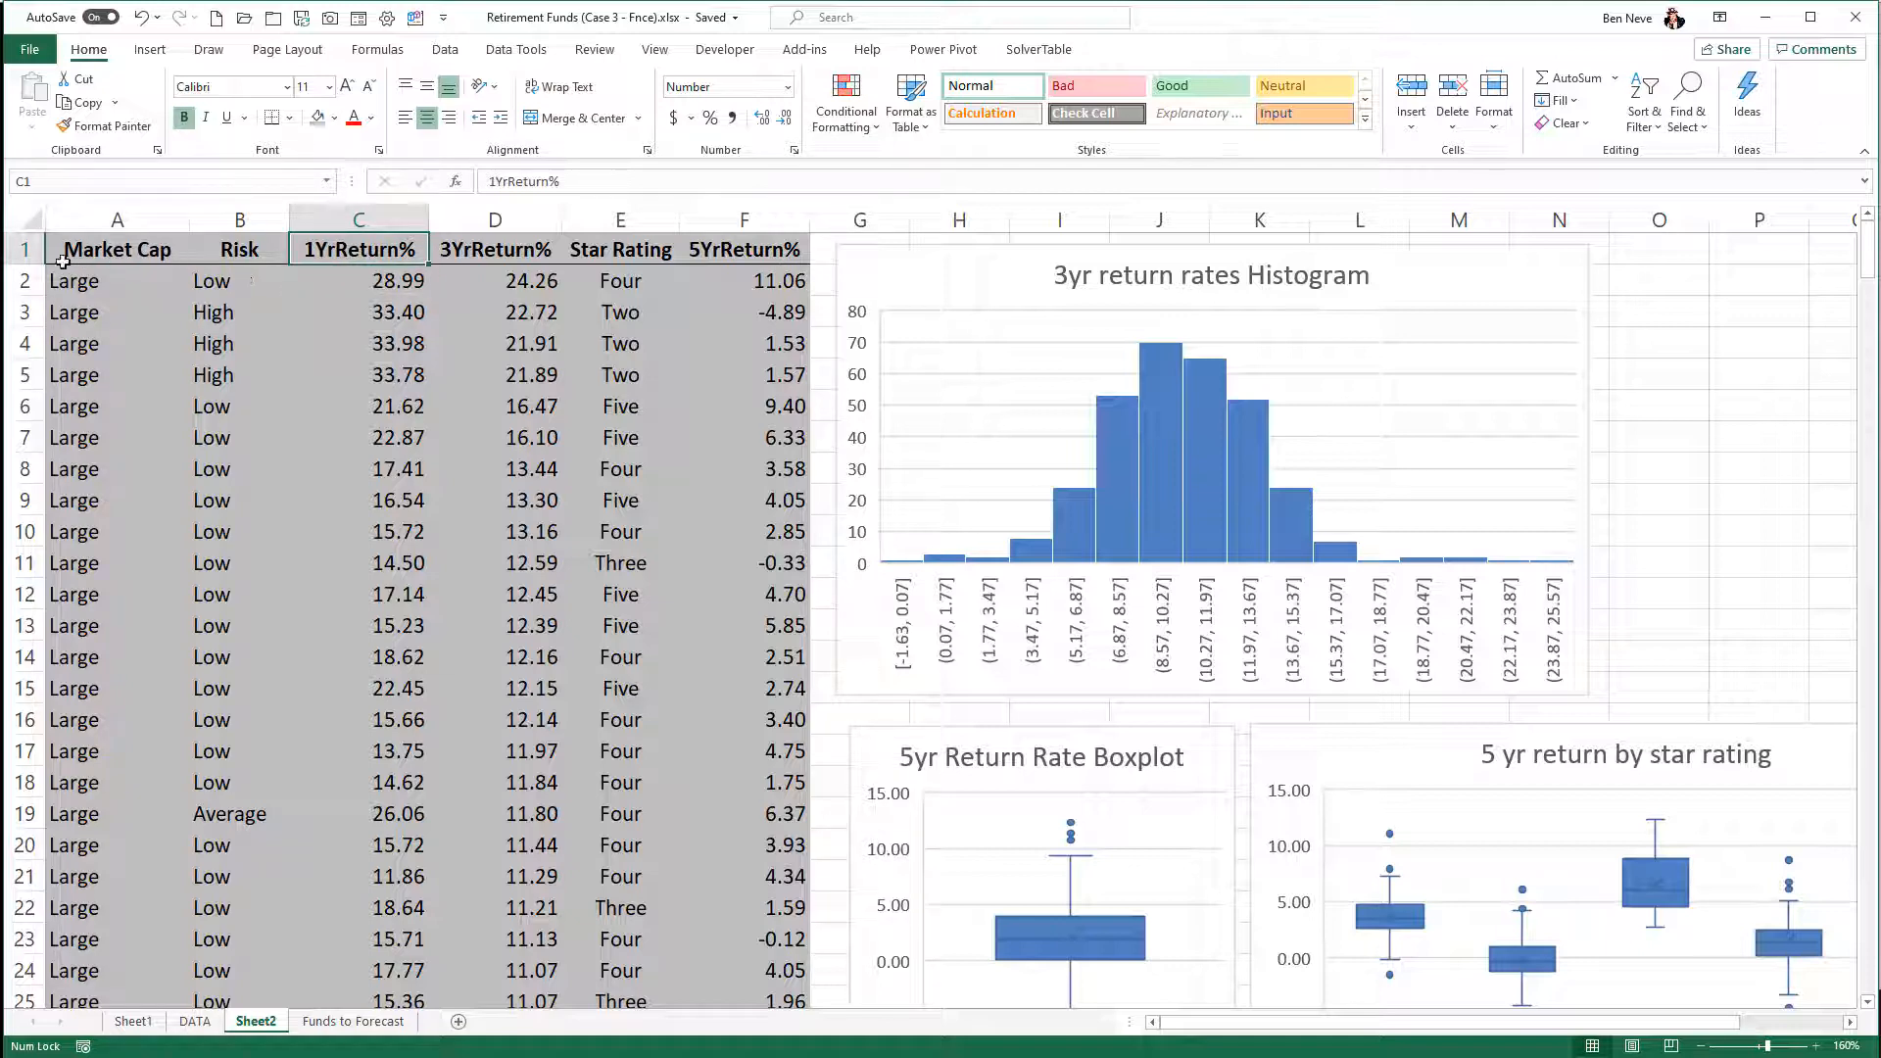
click(14, 251)
right_click(12, 252)
click(67, 411)
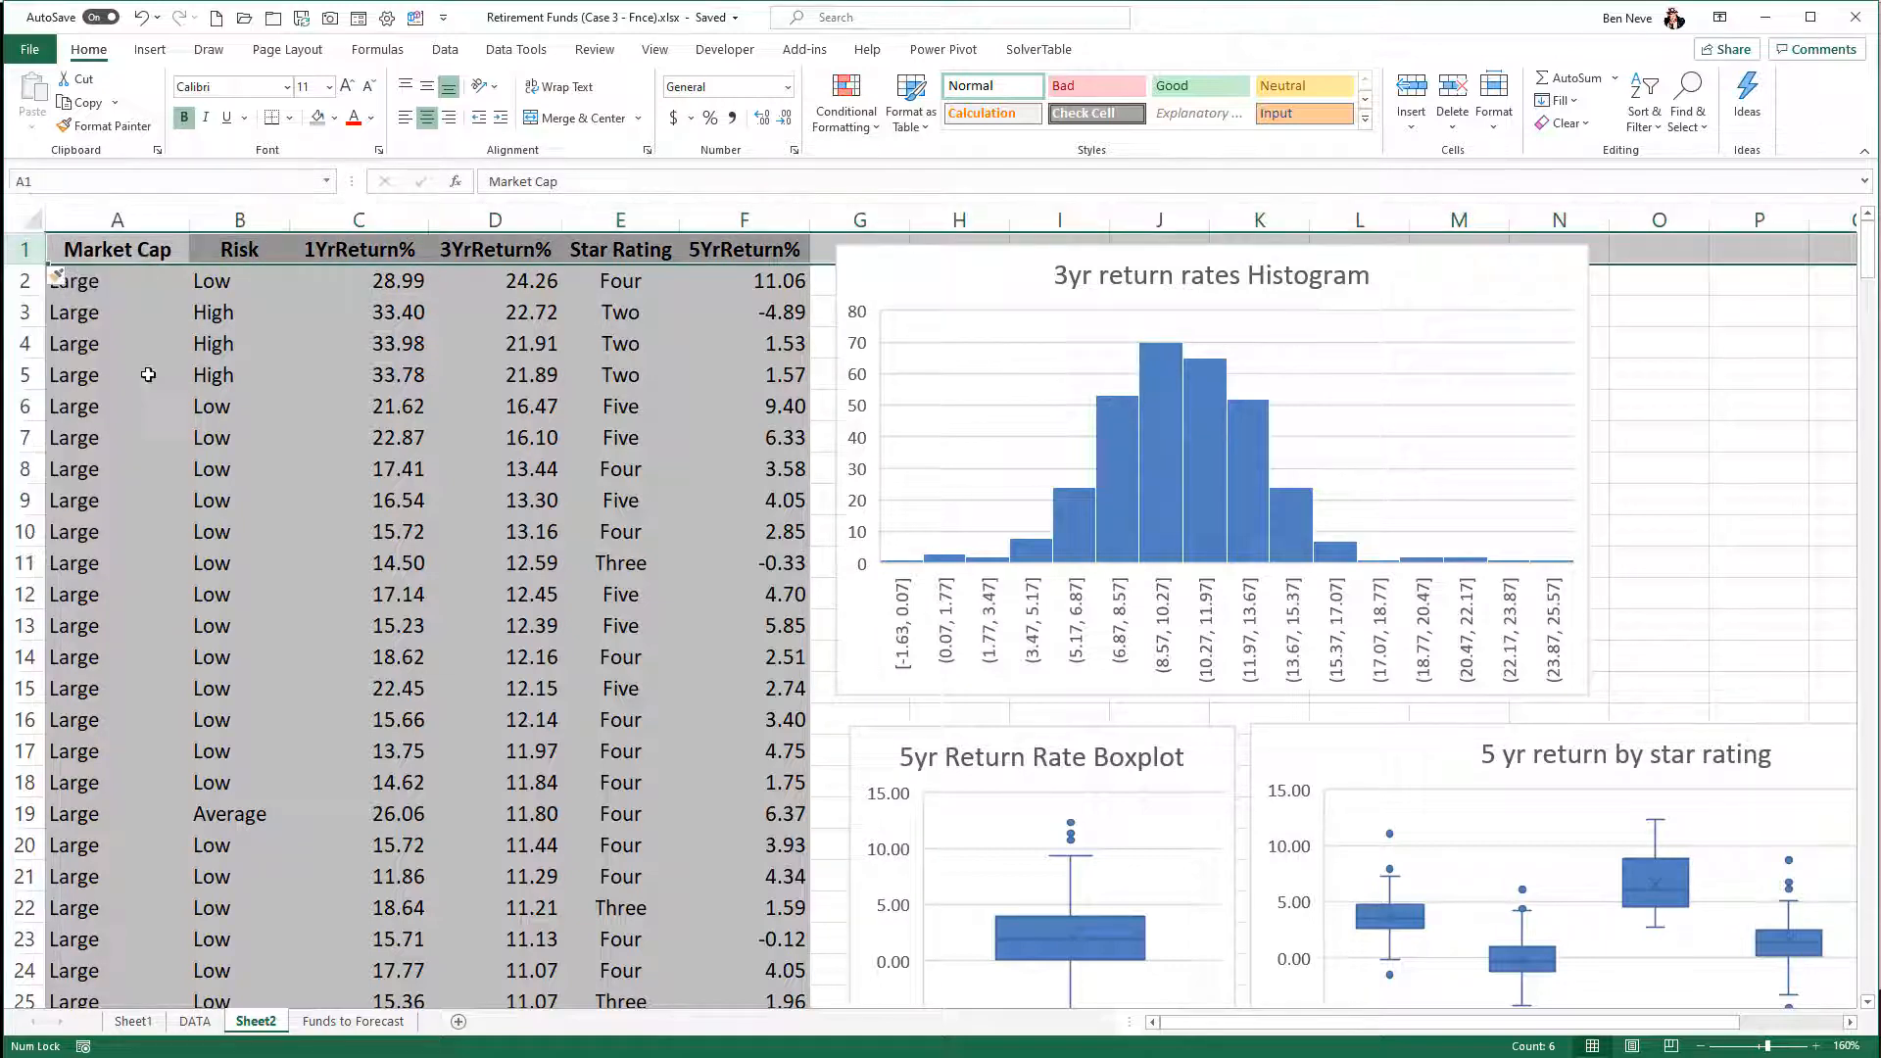
- Label the 1YrReturn% column "X" in C1 and the 3YrReturn% column "Y" in D1
click(380, 254)
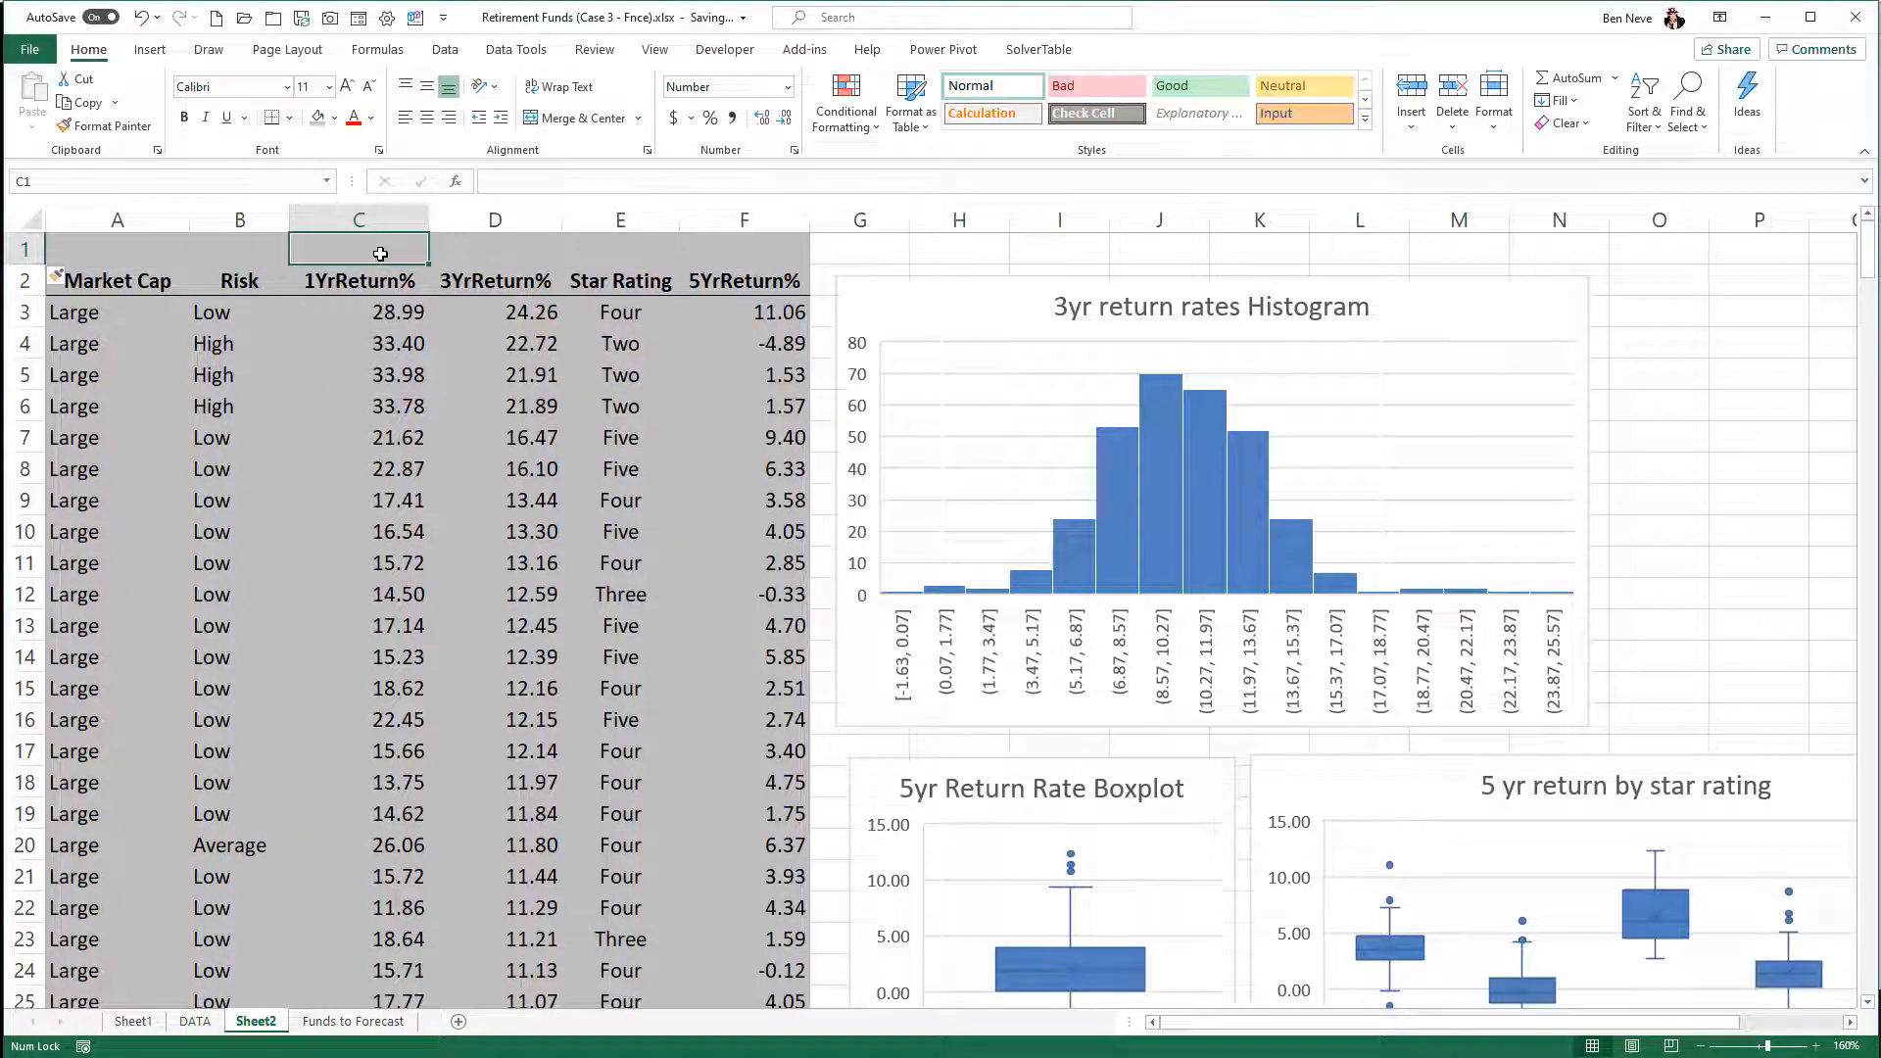
text(X)
key(Tab)
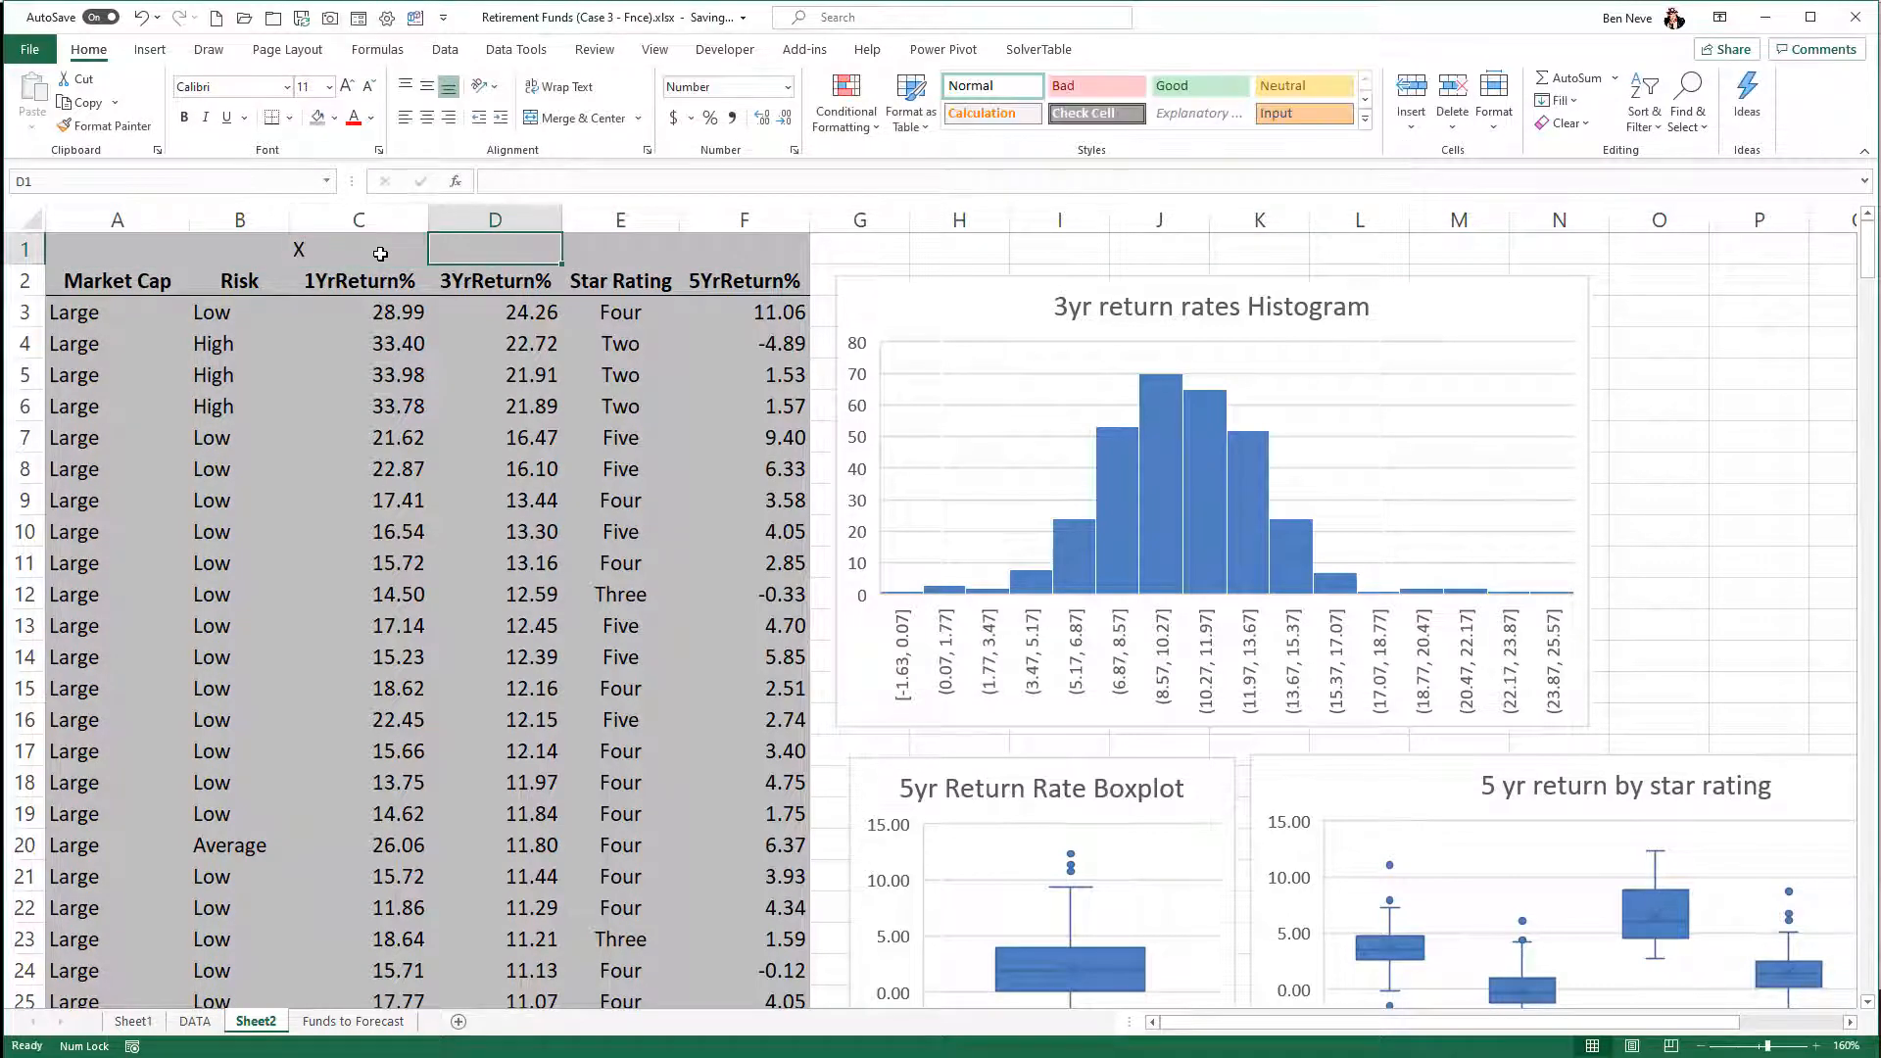
text(Y)
key(Return)
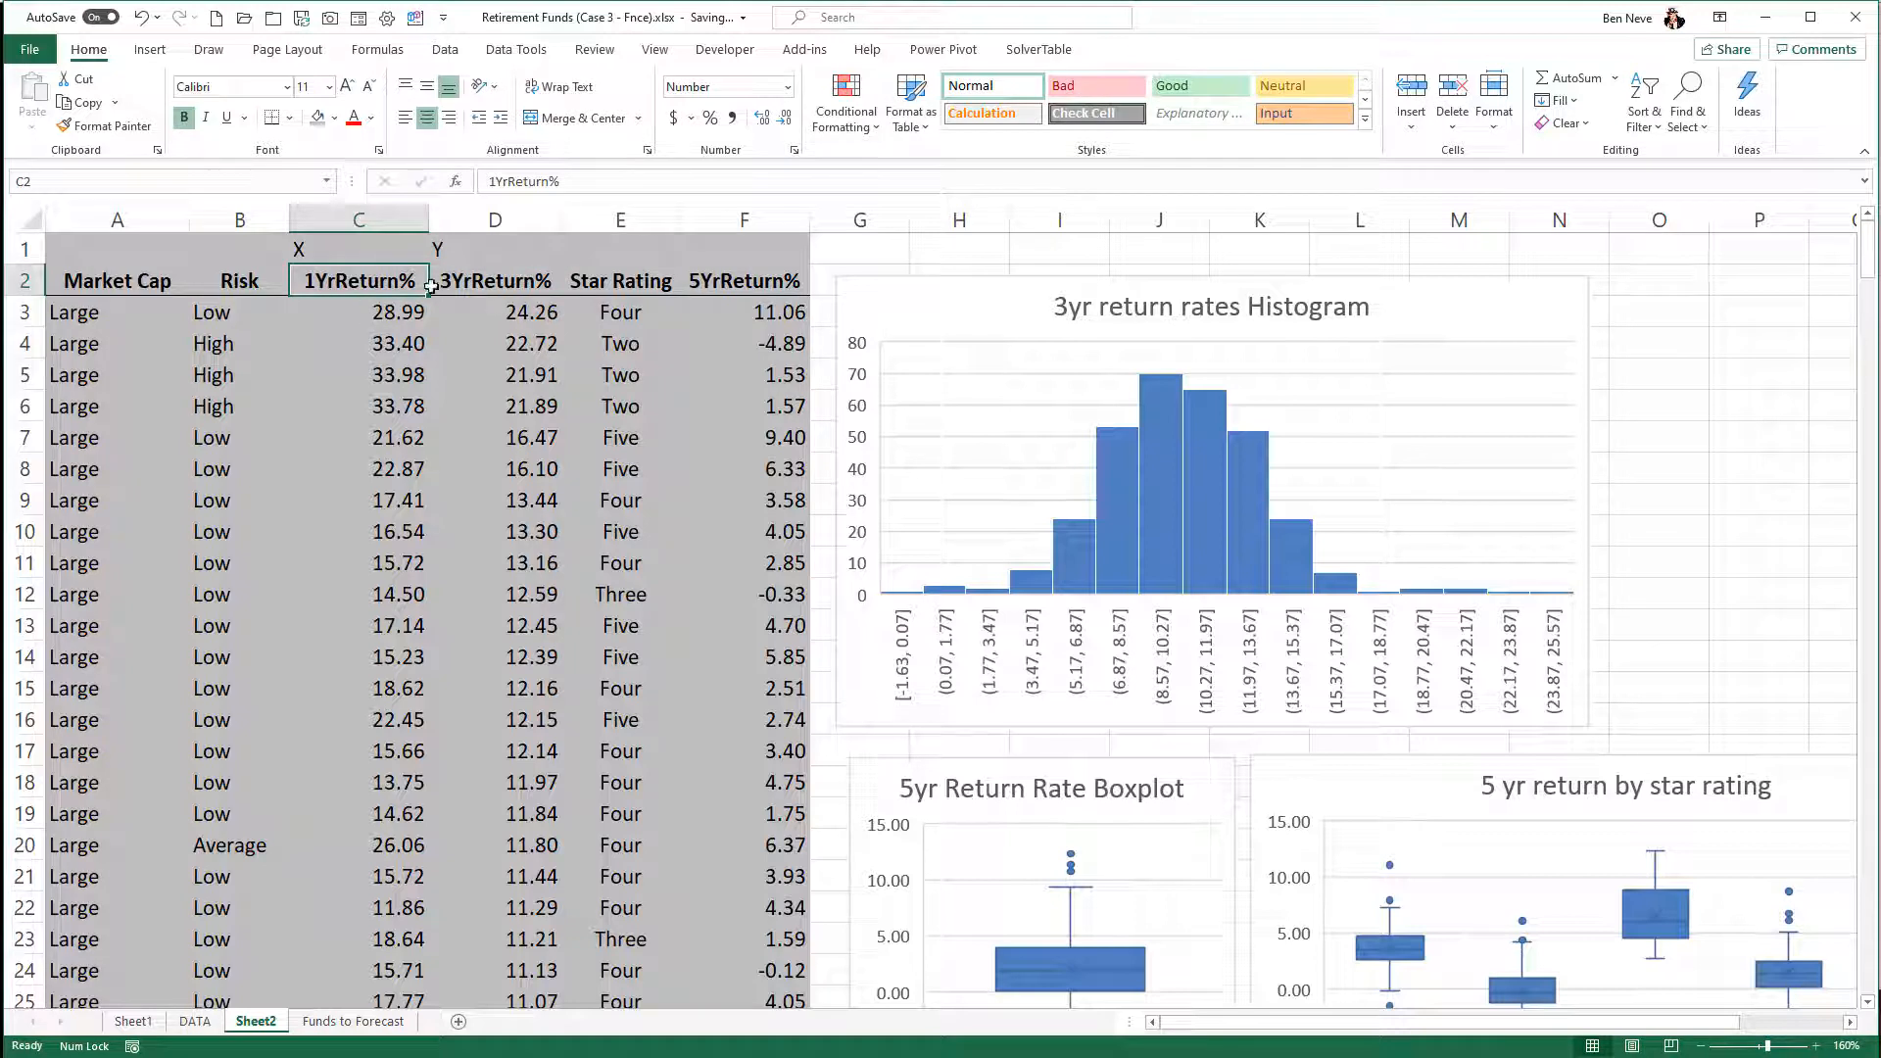
- Insert a markers-only Scatter chart of 1YrReturn% and 3YrReturn% from C2:D318 and move it clear of the data columns
key(shift+Right)
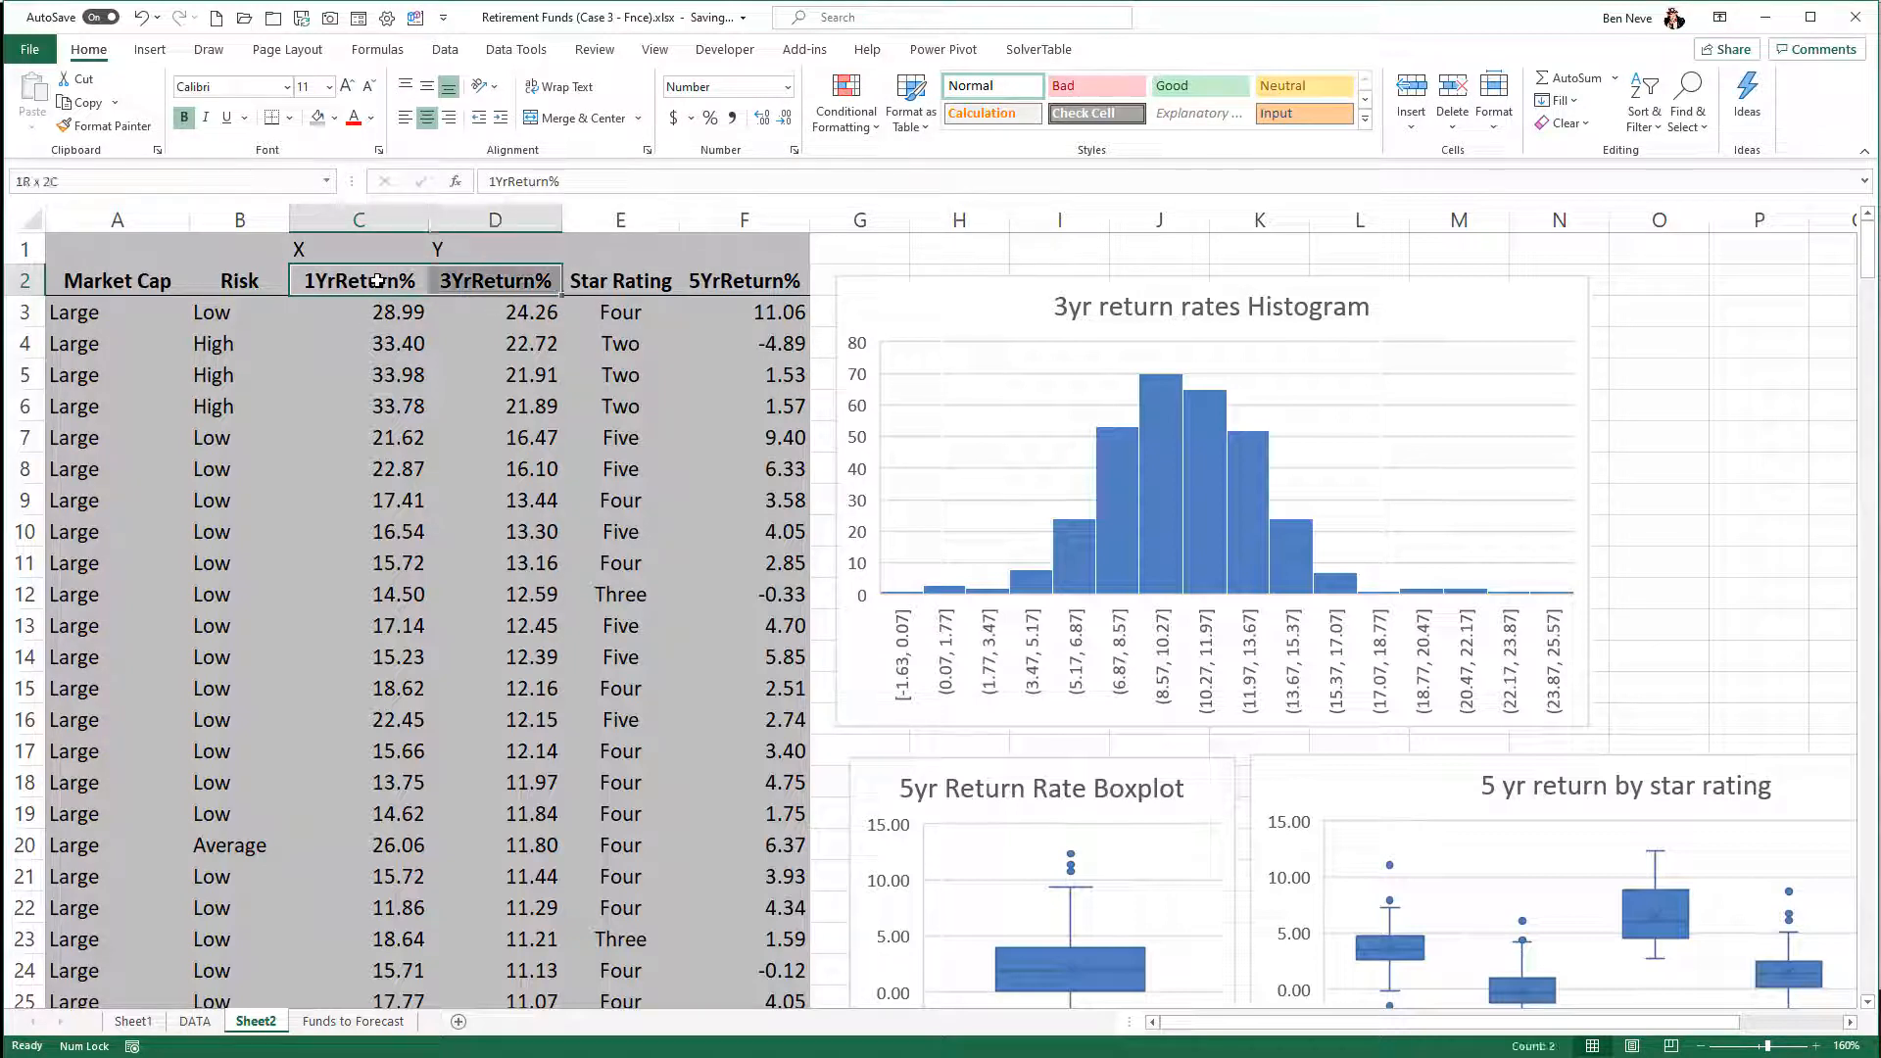
key(ctrl+shift+Down)
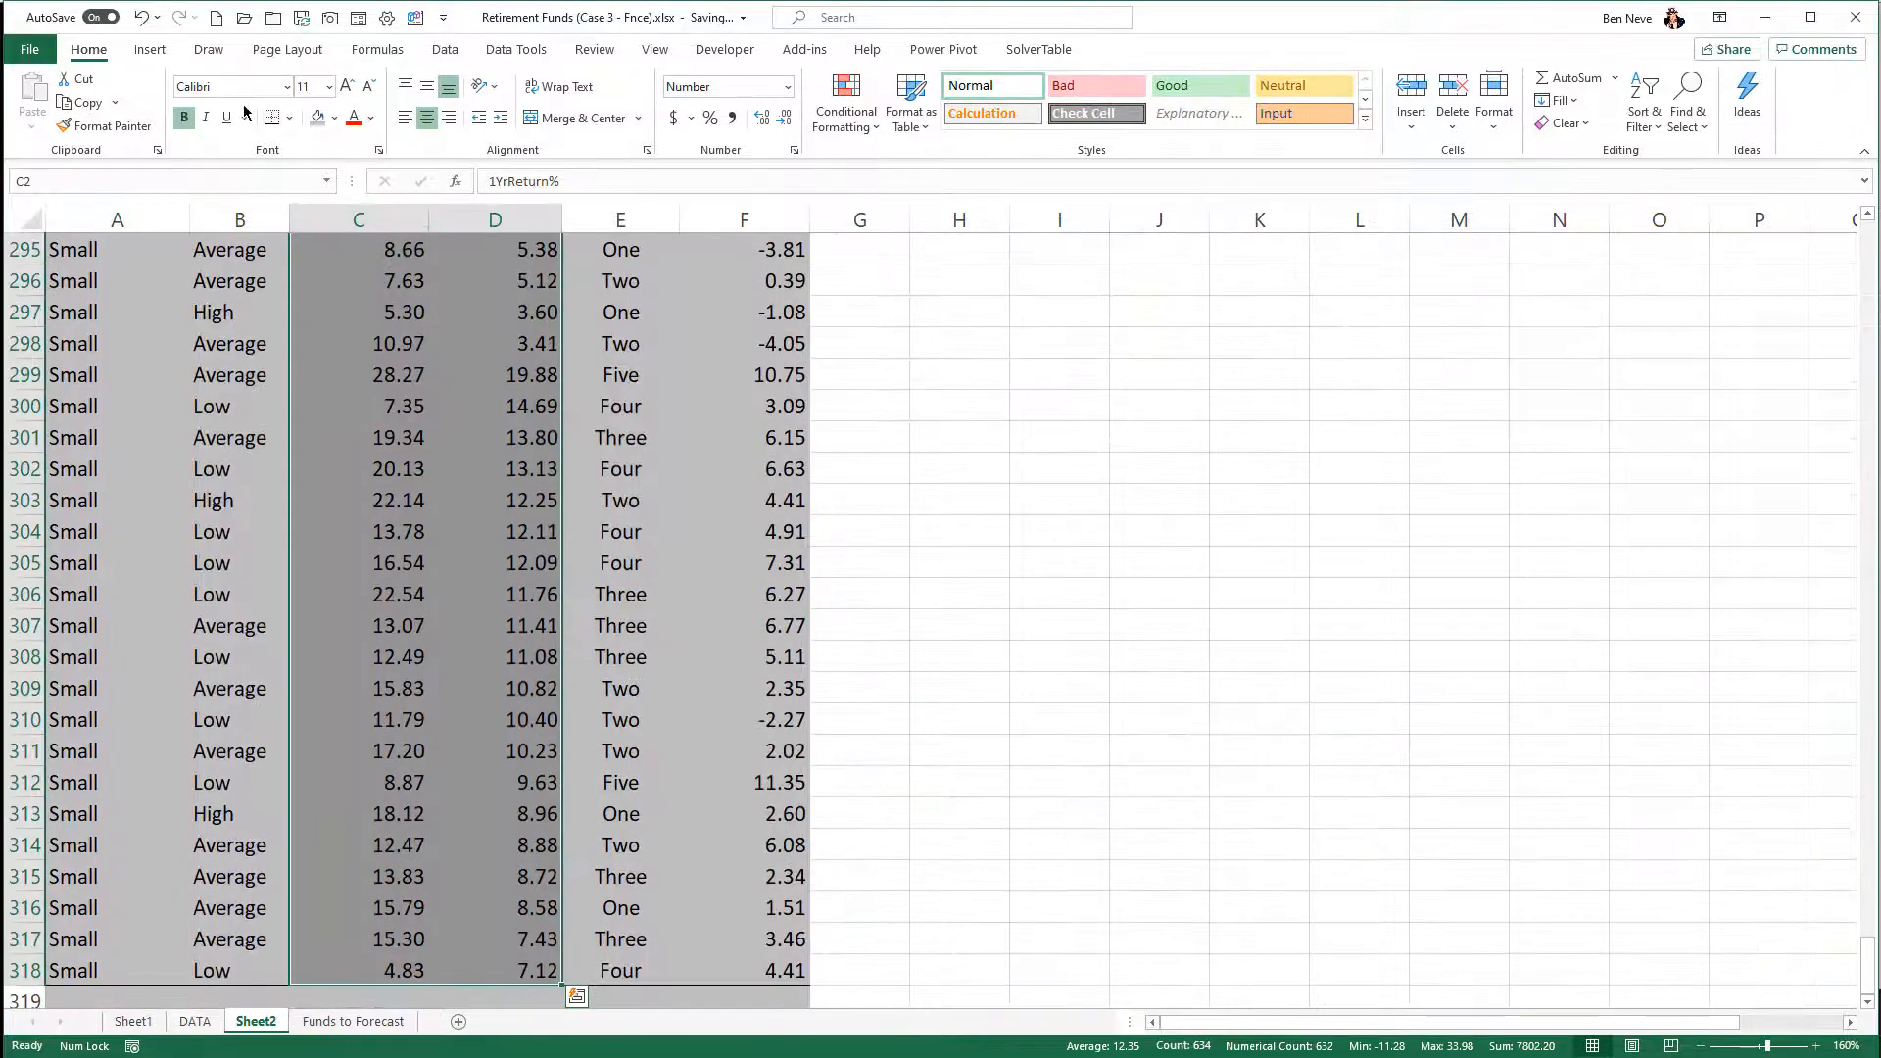
click(149, 49)
click(887, 124)
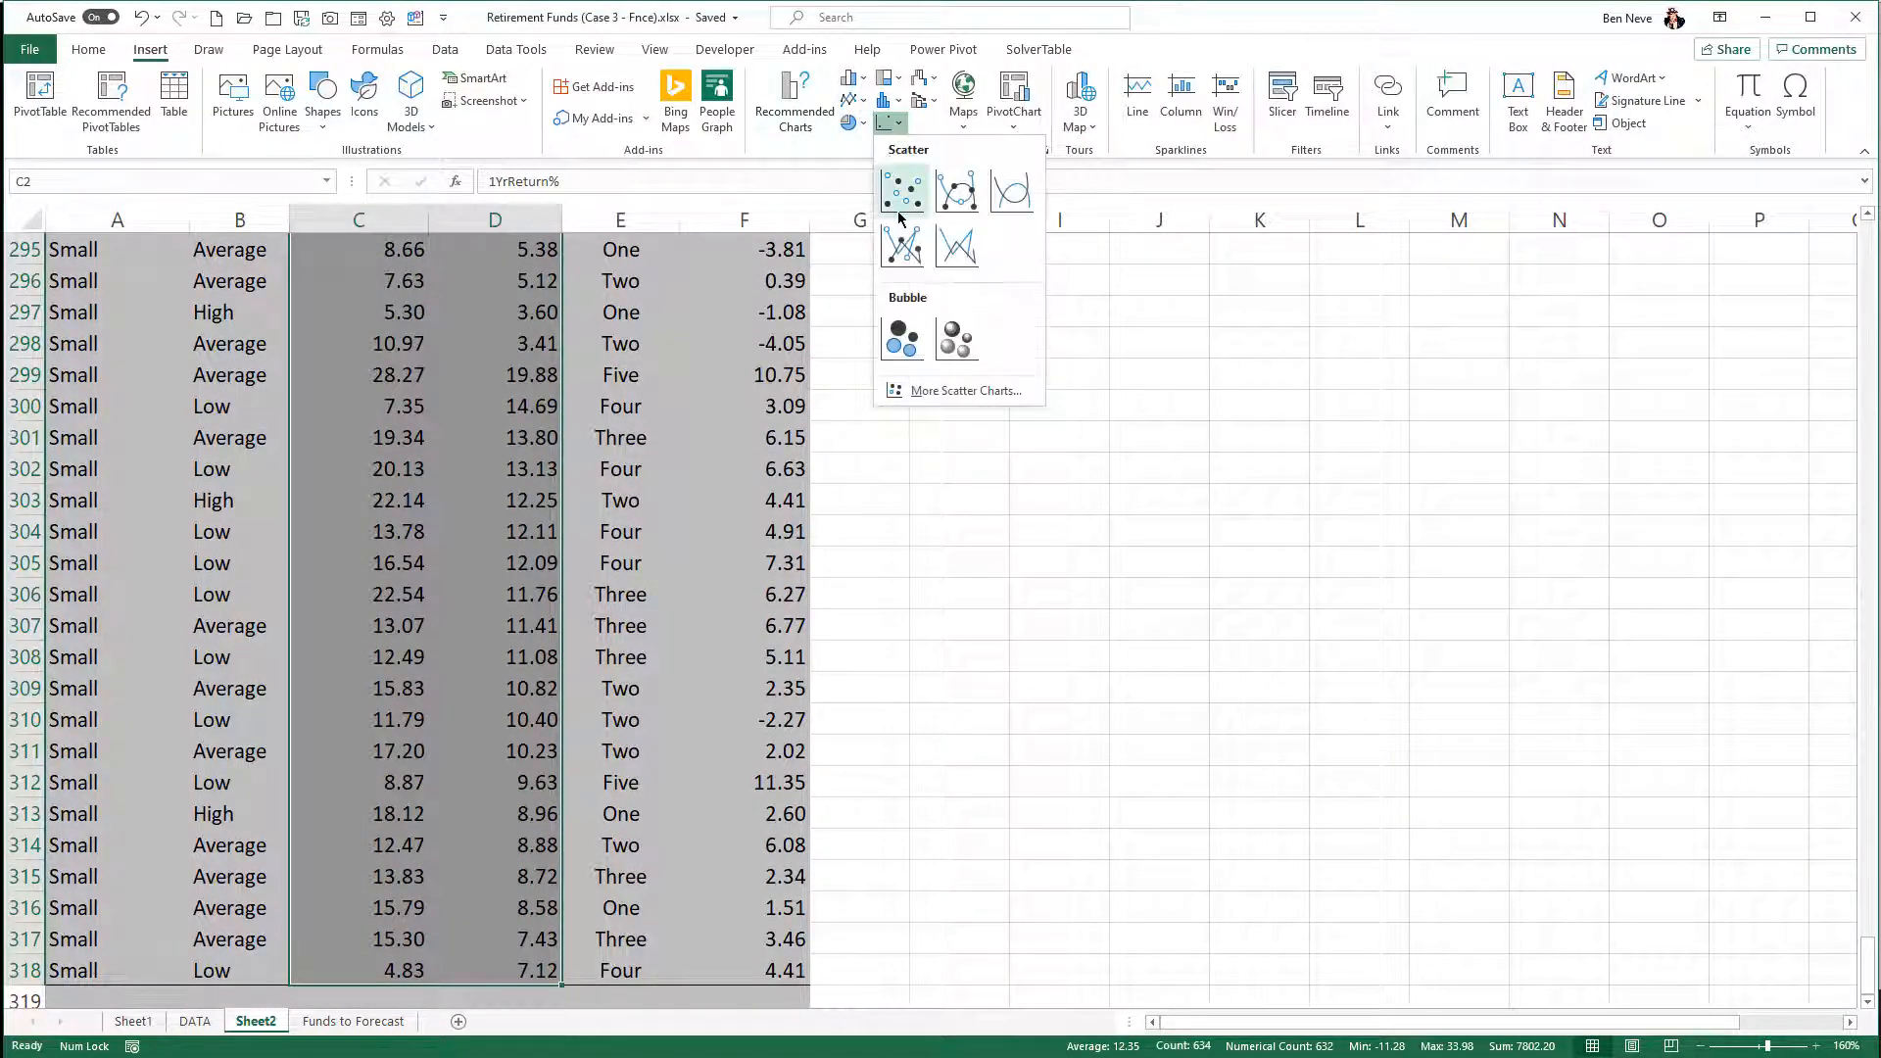
click(899, 201)
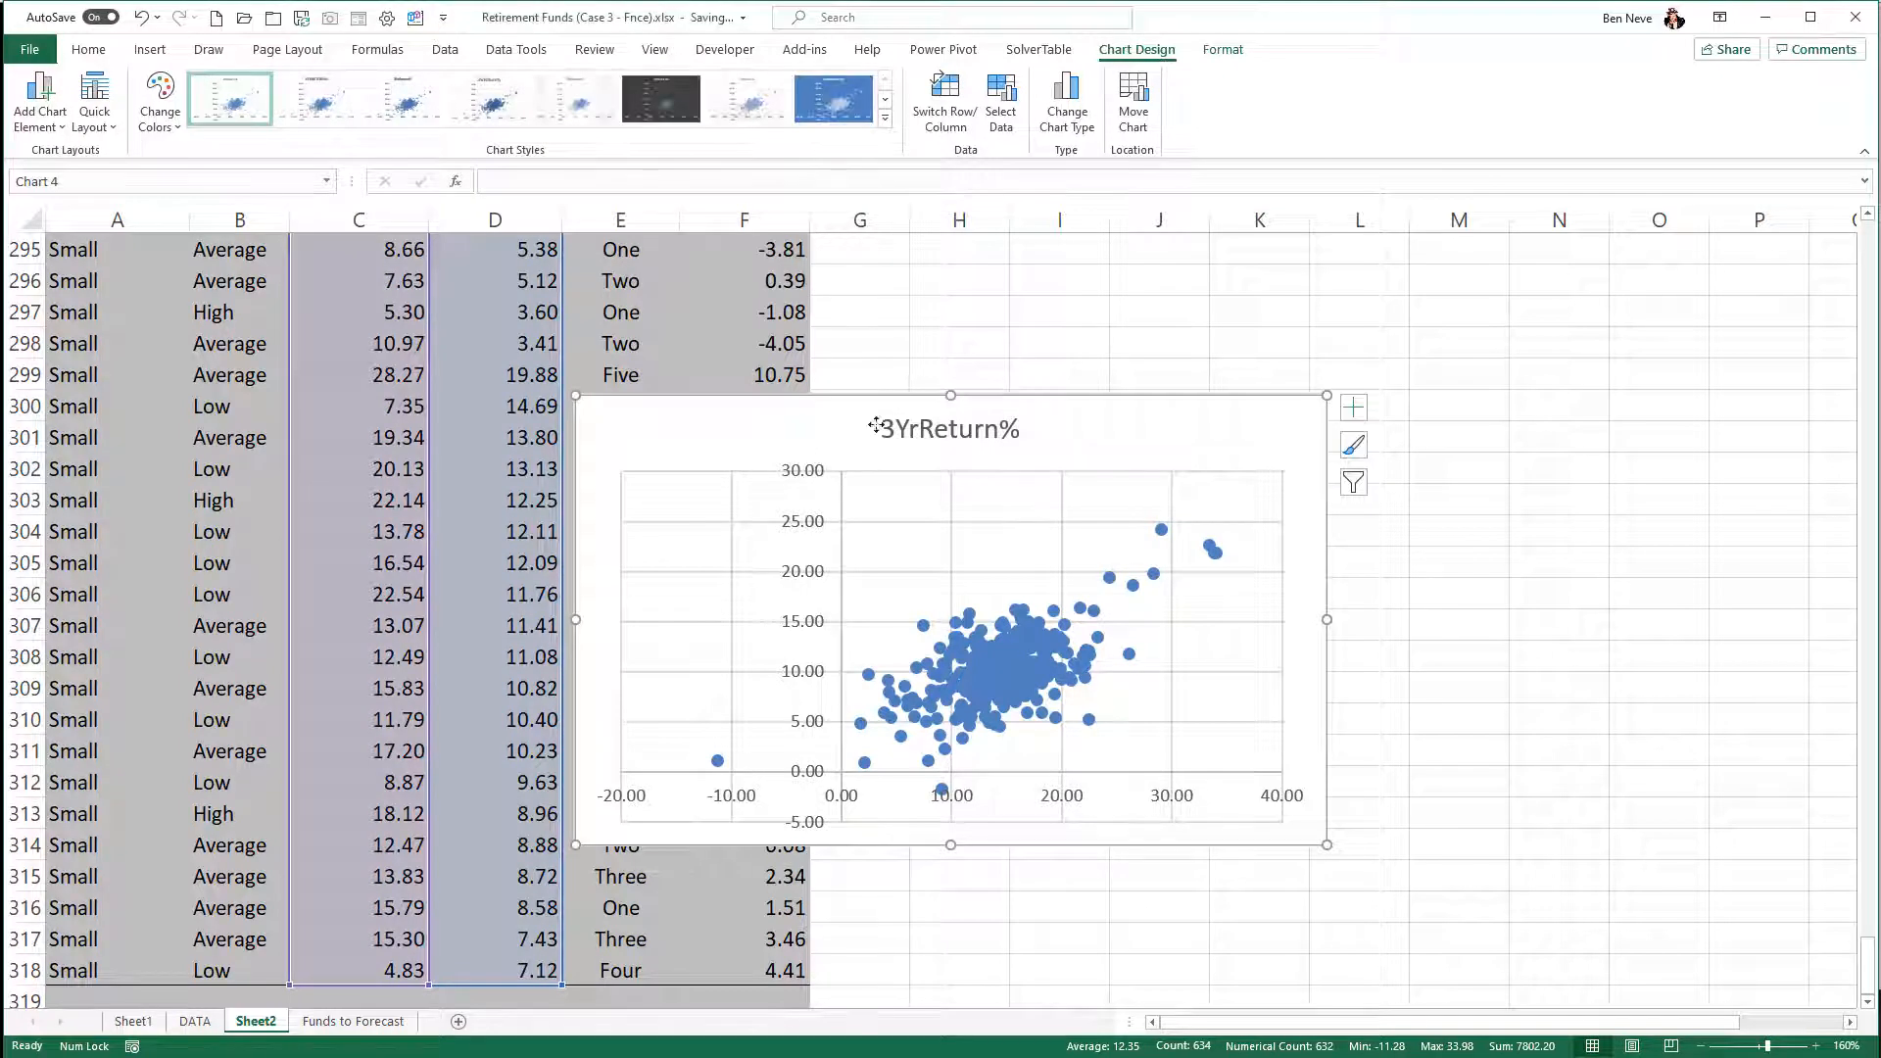
drag(869, 424, 1191, 341)
- Set the scatter chart's title to "3YrReturn% (y) vs. 1YrReturn% (x)"
click(1214, 353)
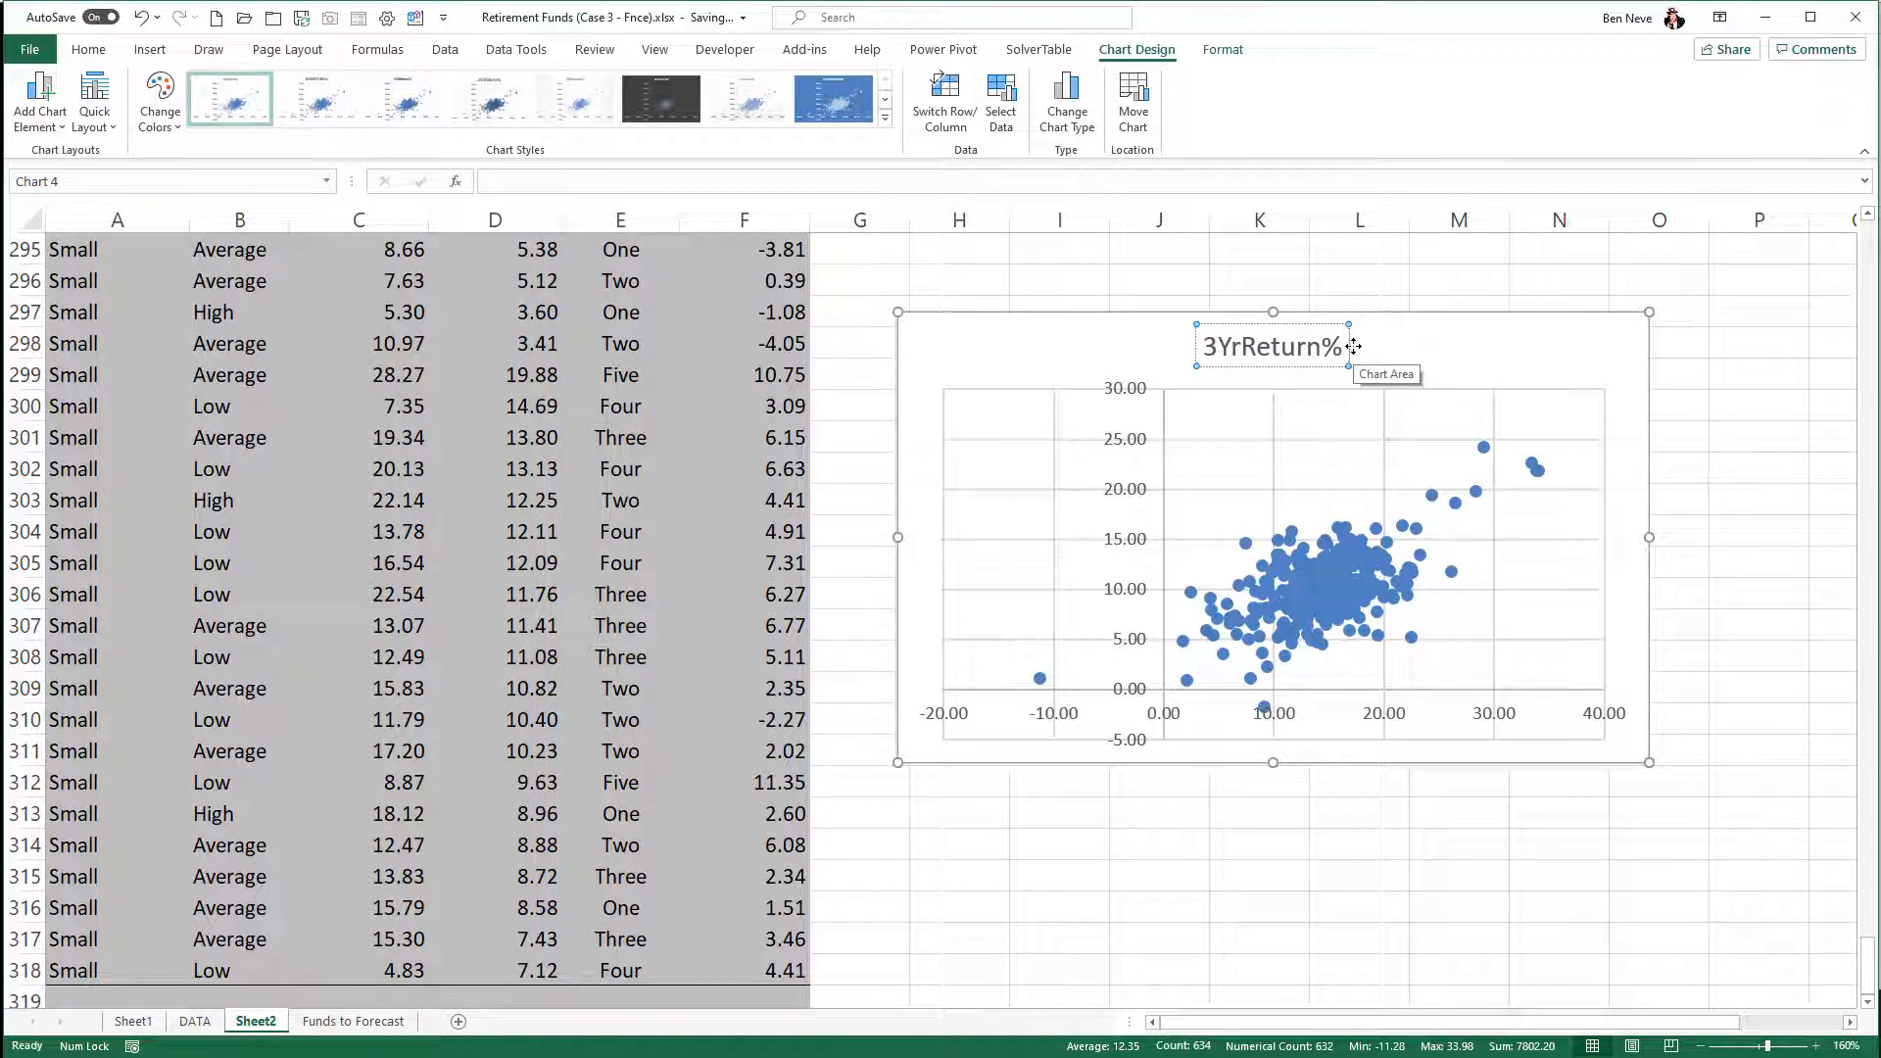
text(vs)
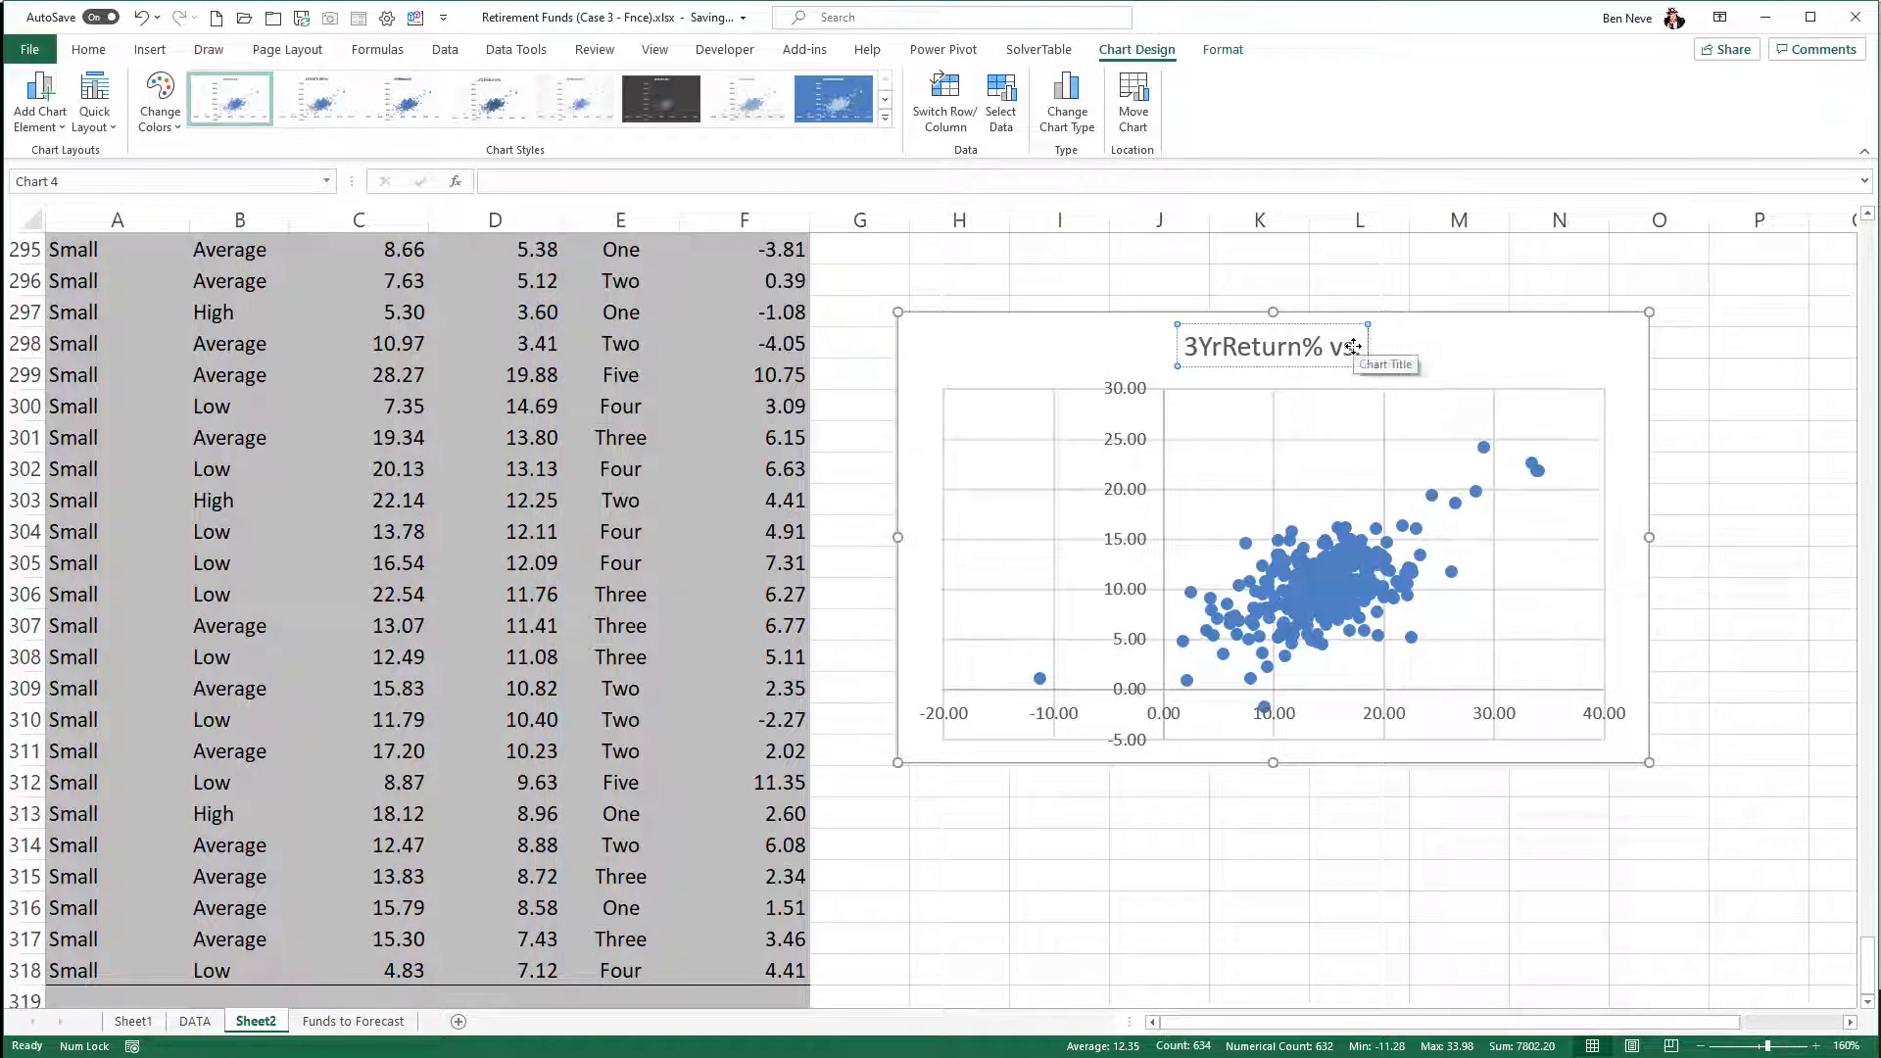
key(Left)
key(Left)
key(Left)
key(Left)
key(Right)
text(()
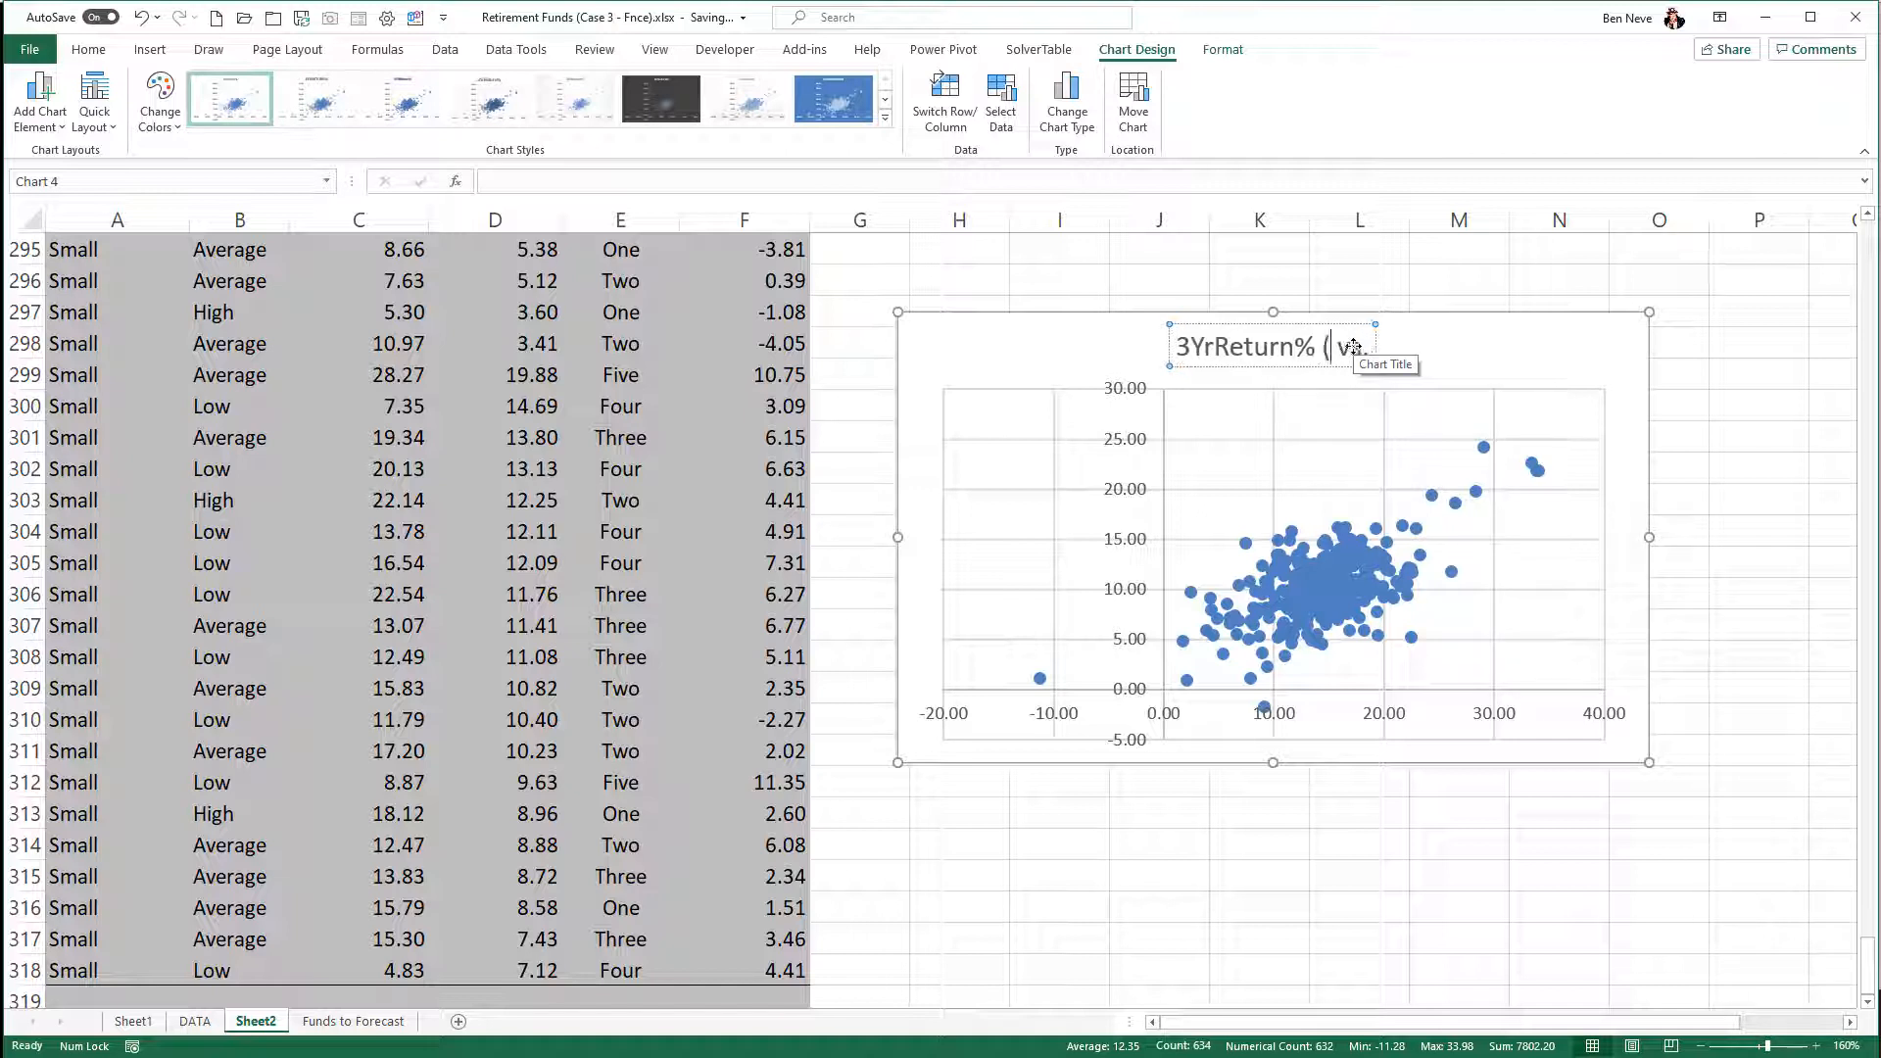
text(y))
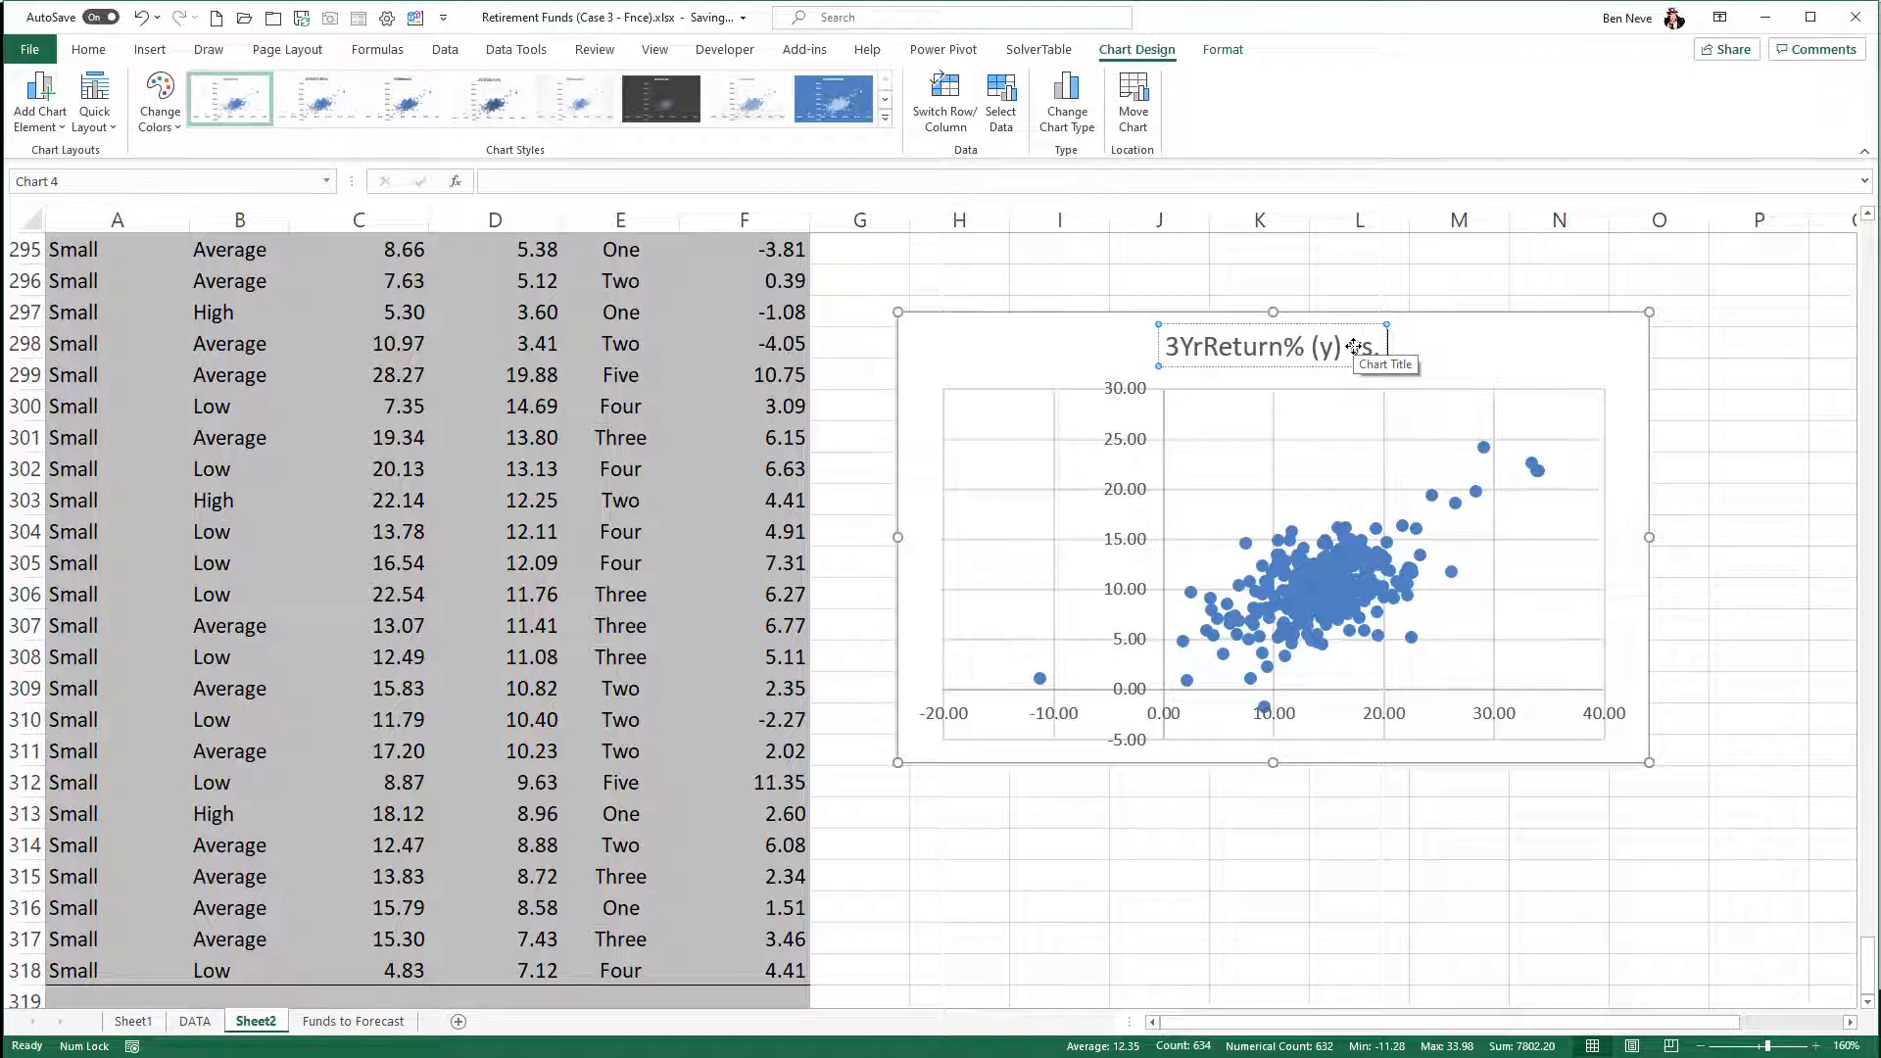
text( vs. 1YrReturn)
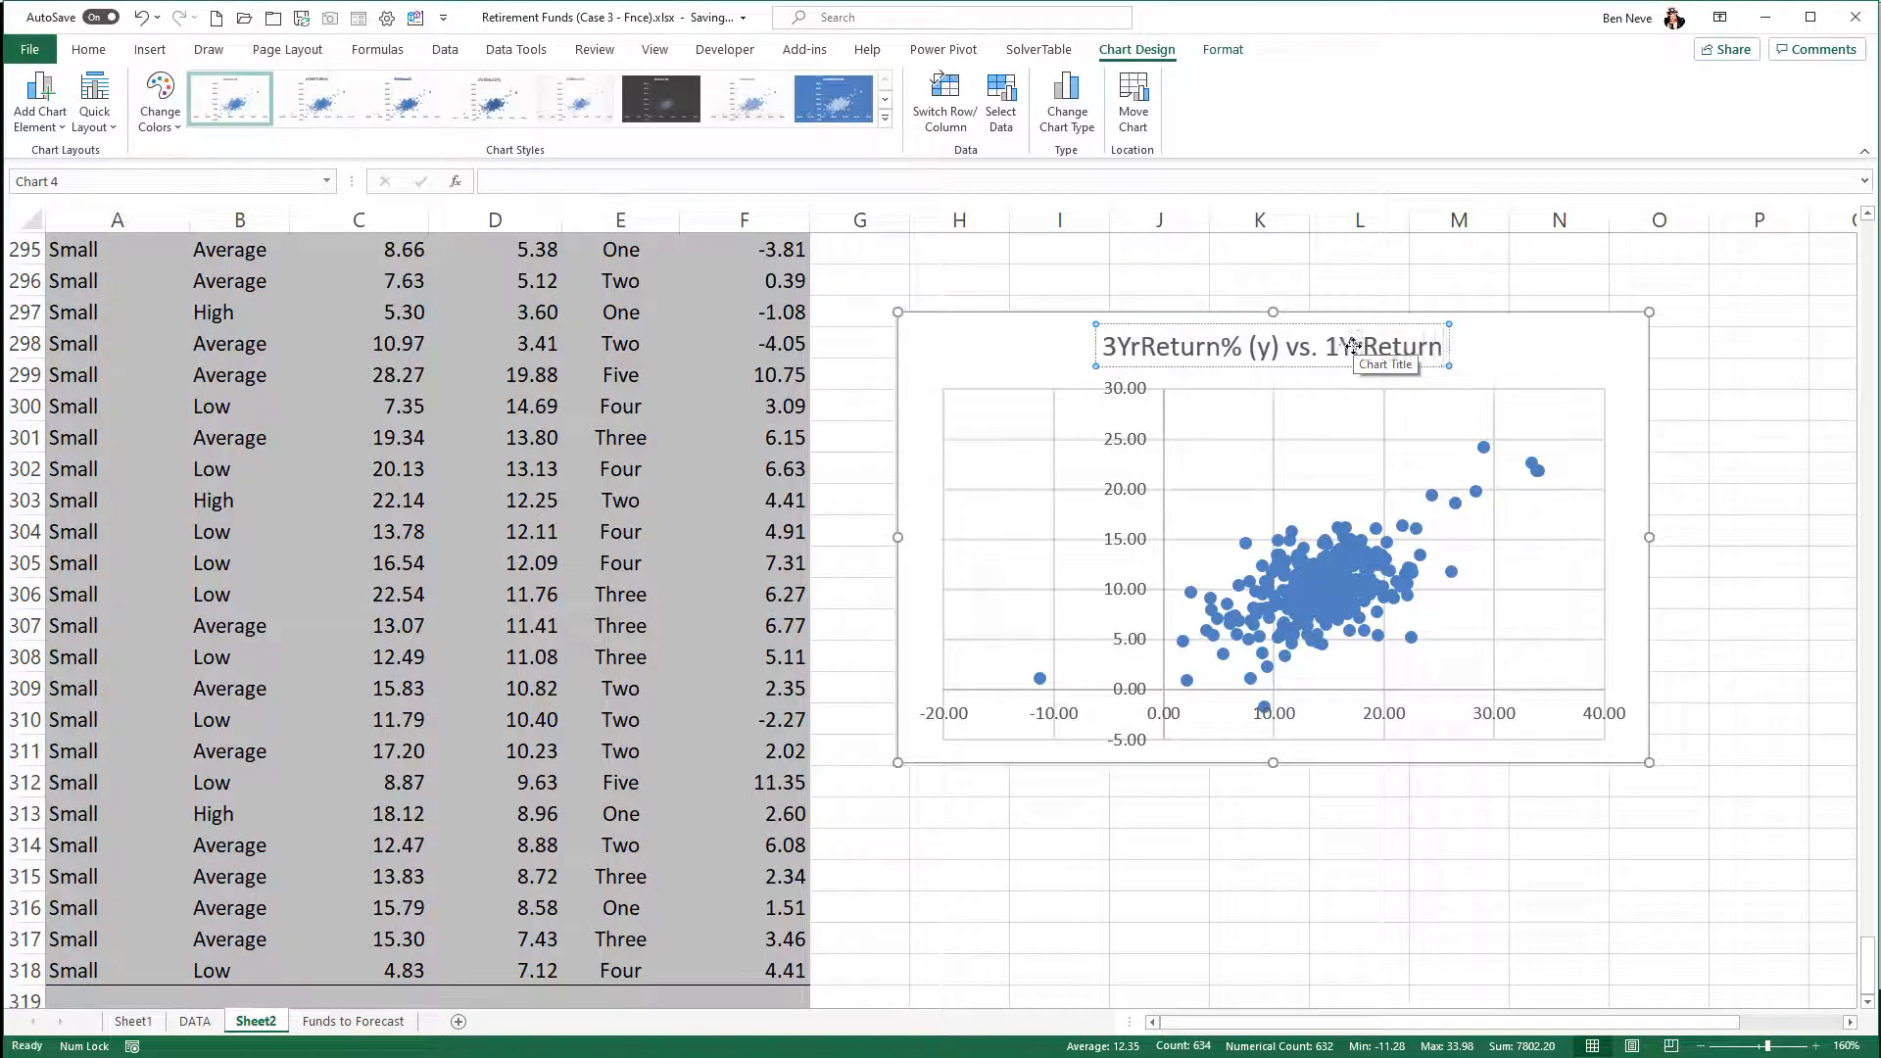
text(% (x))
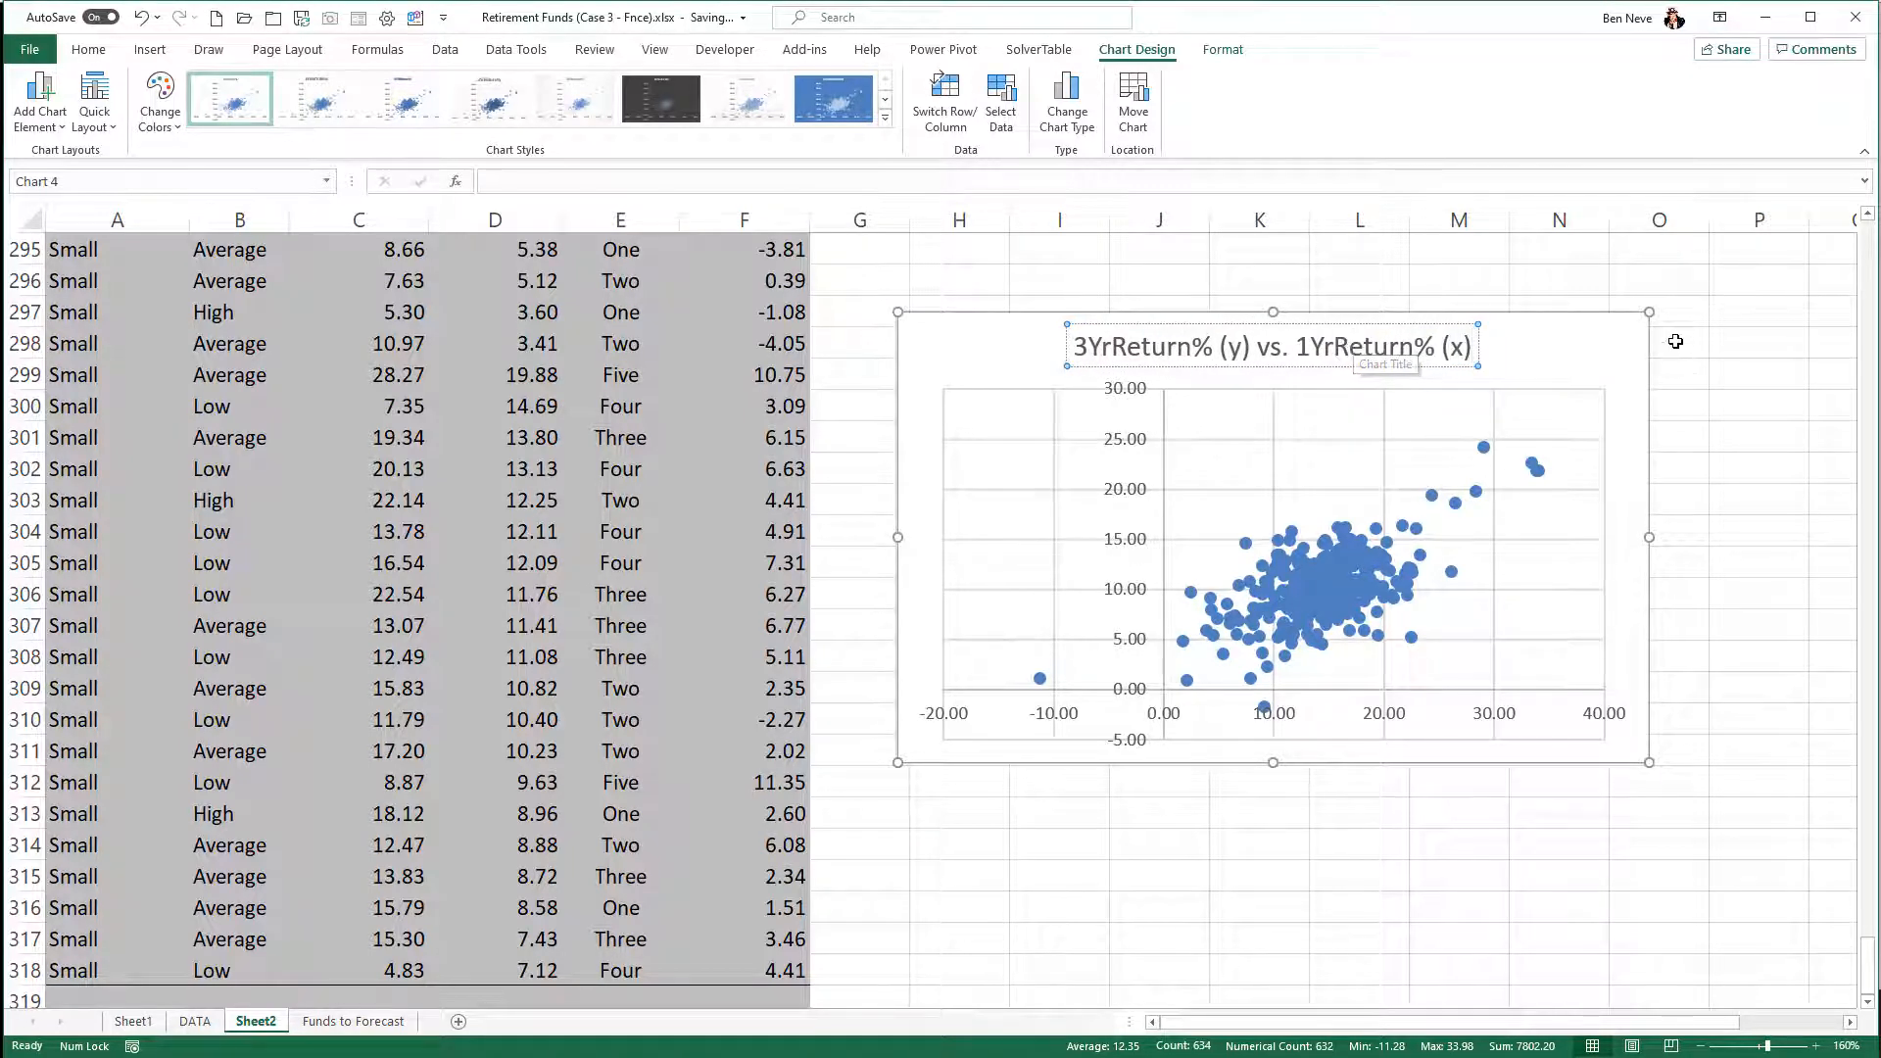
- Cut the scatter chart and paste it at cell H33, below the box plots, and deselect it
click(1595, 342)
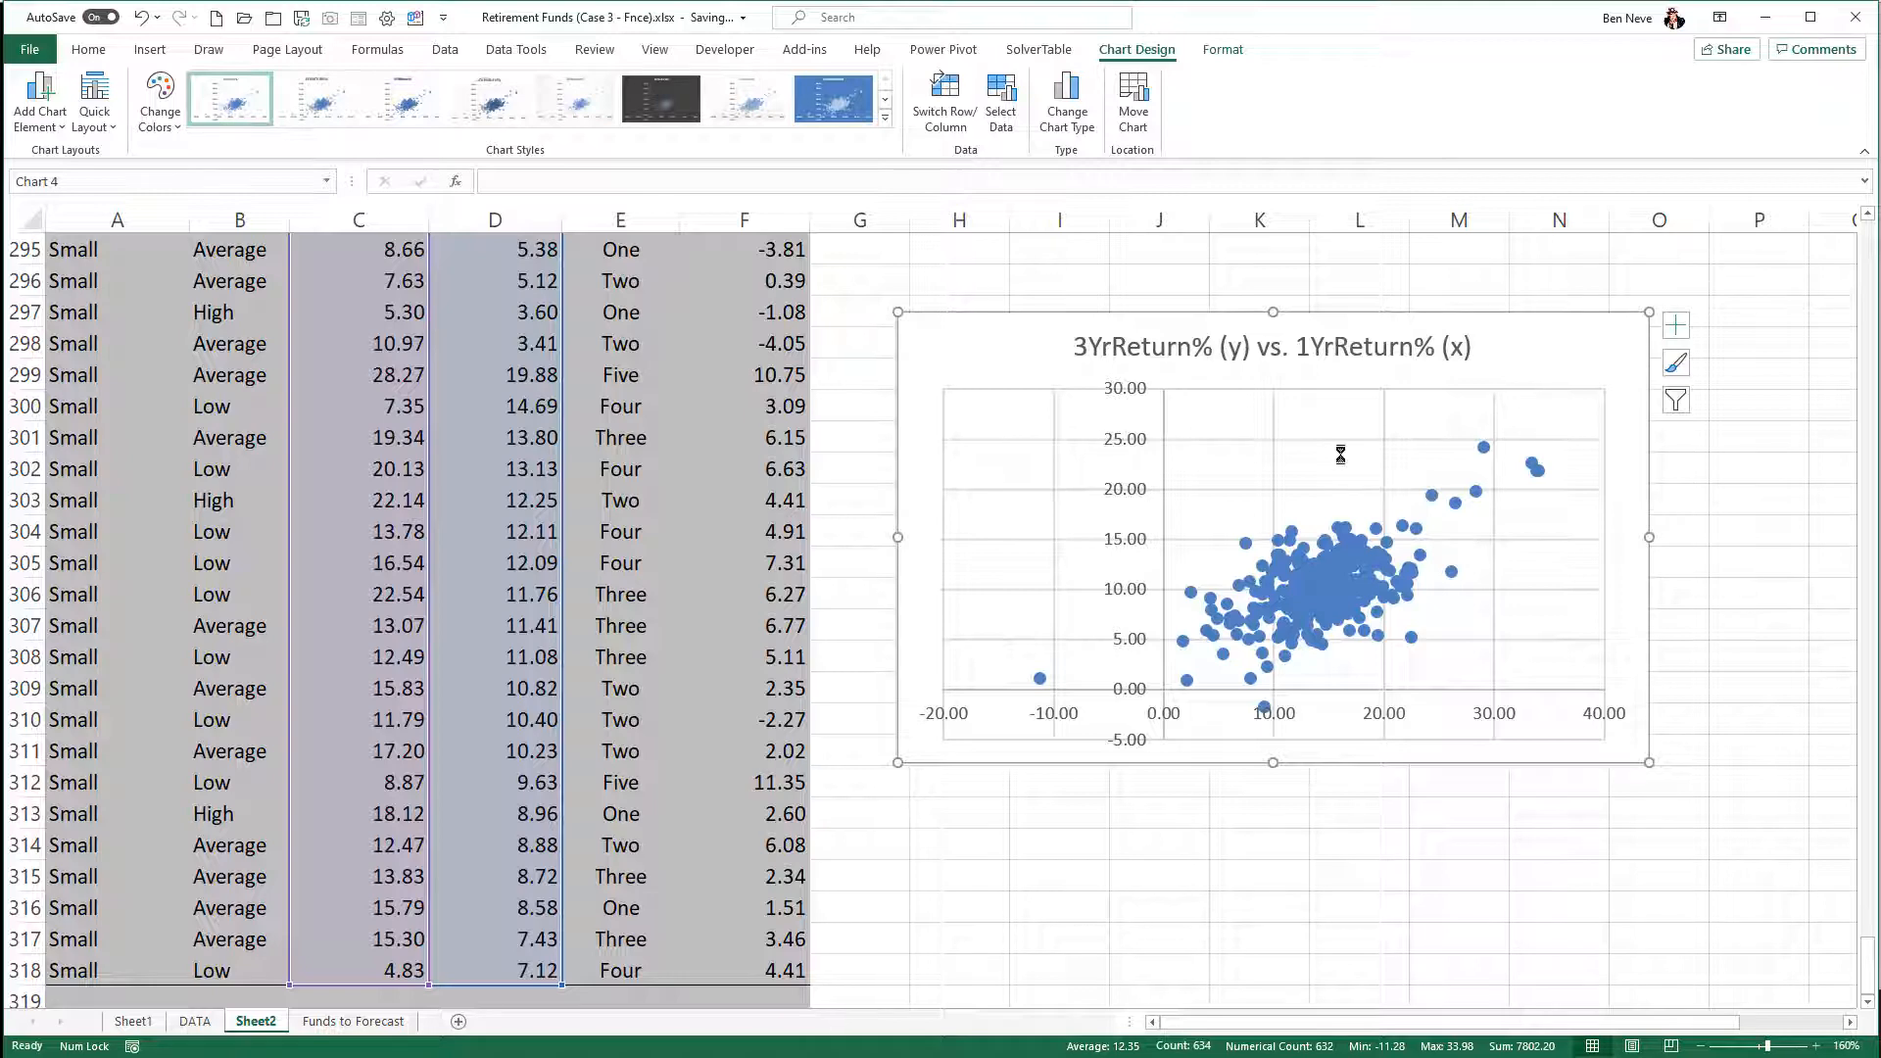
key(Delete)
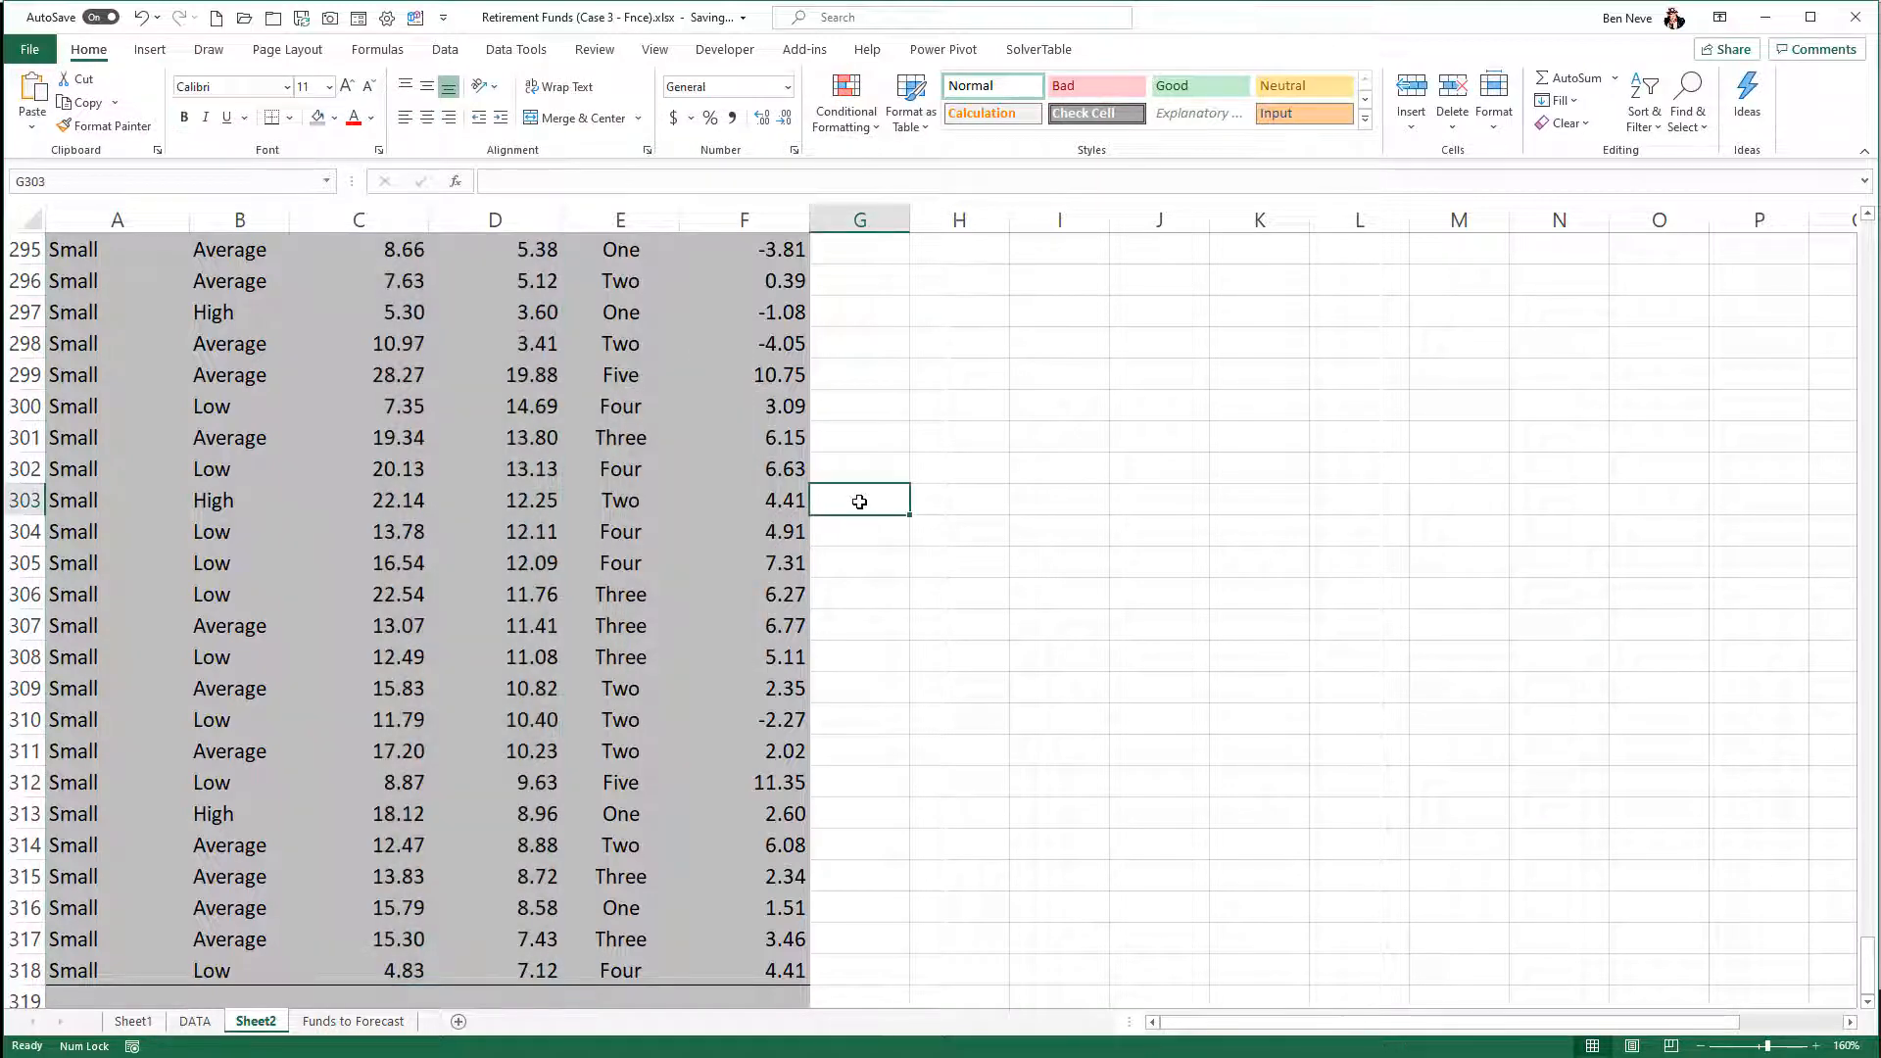
key(ctrl+Up)
scroll(901, 549, down, 7)
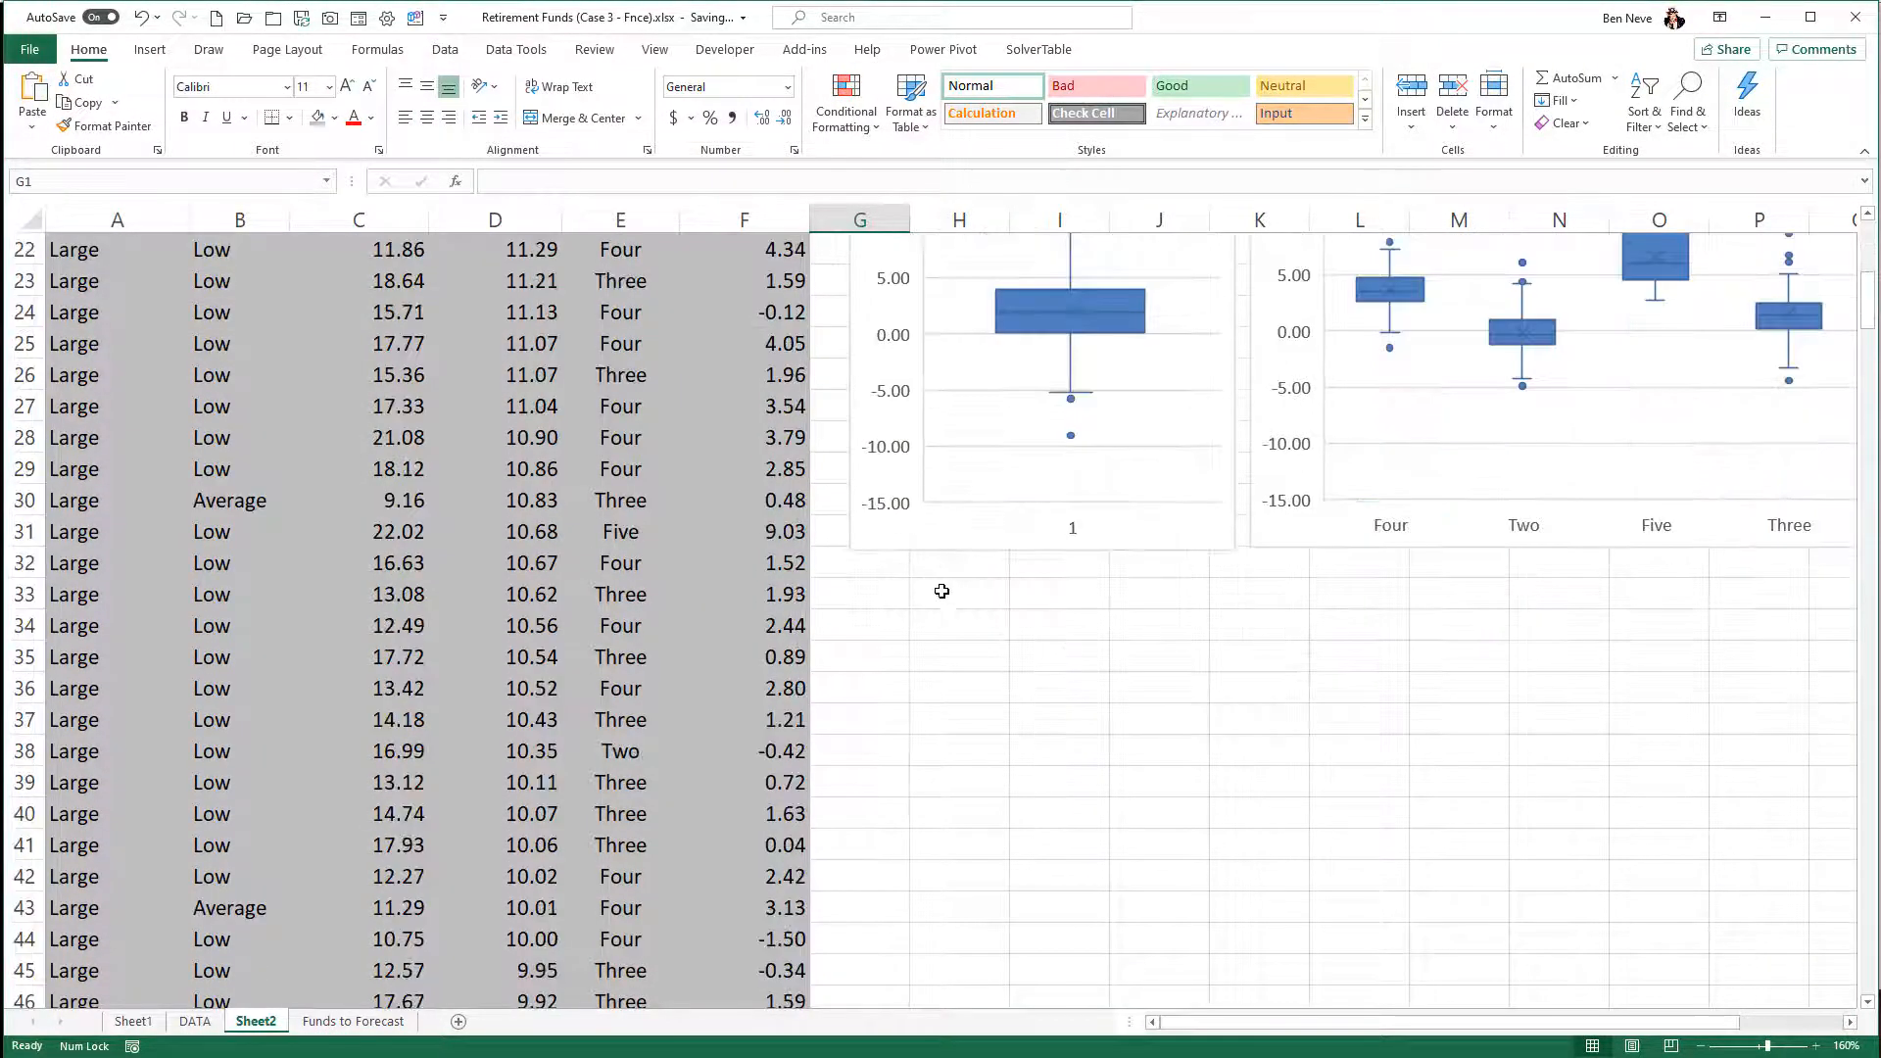
click(927, 598)
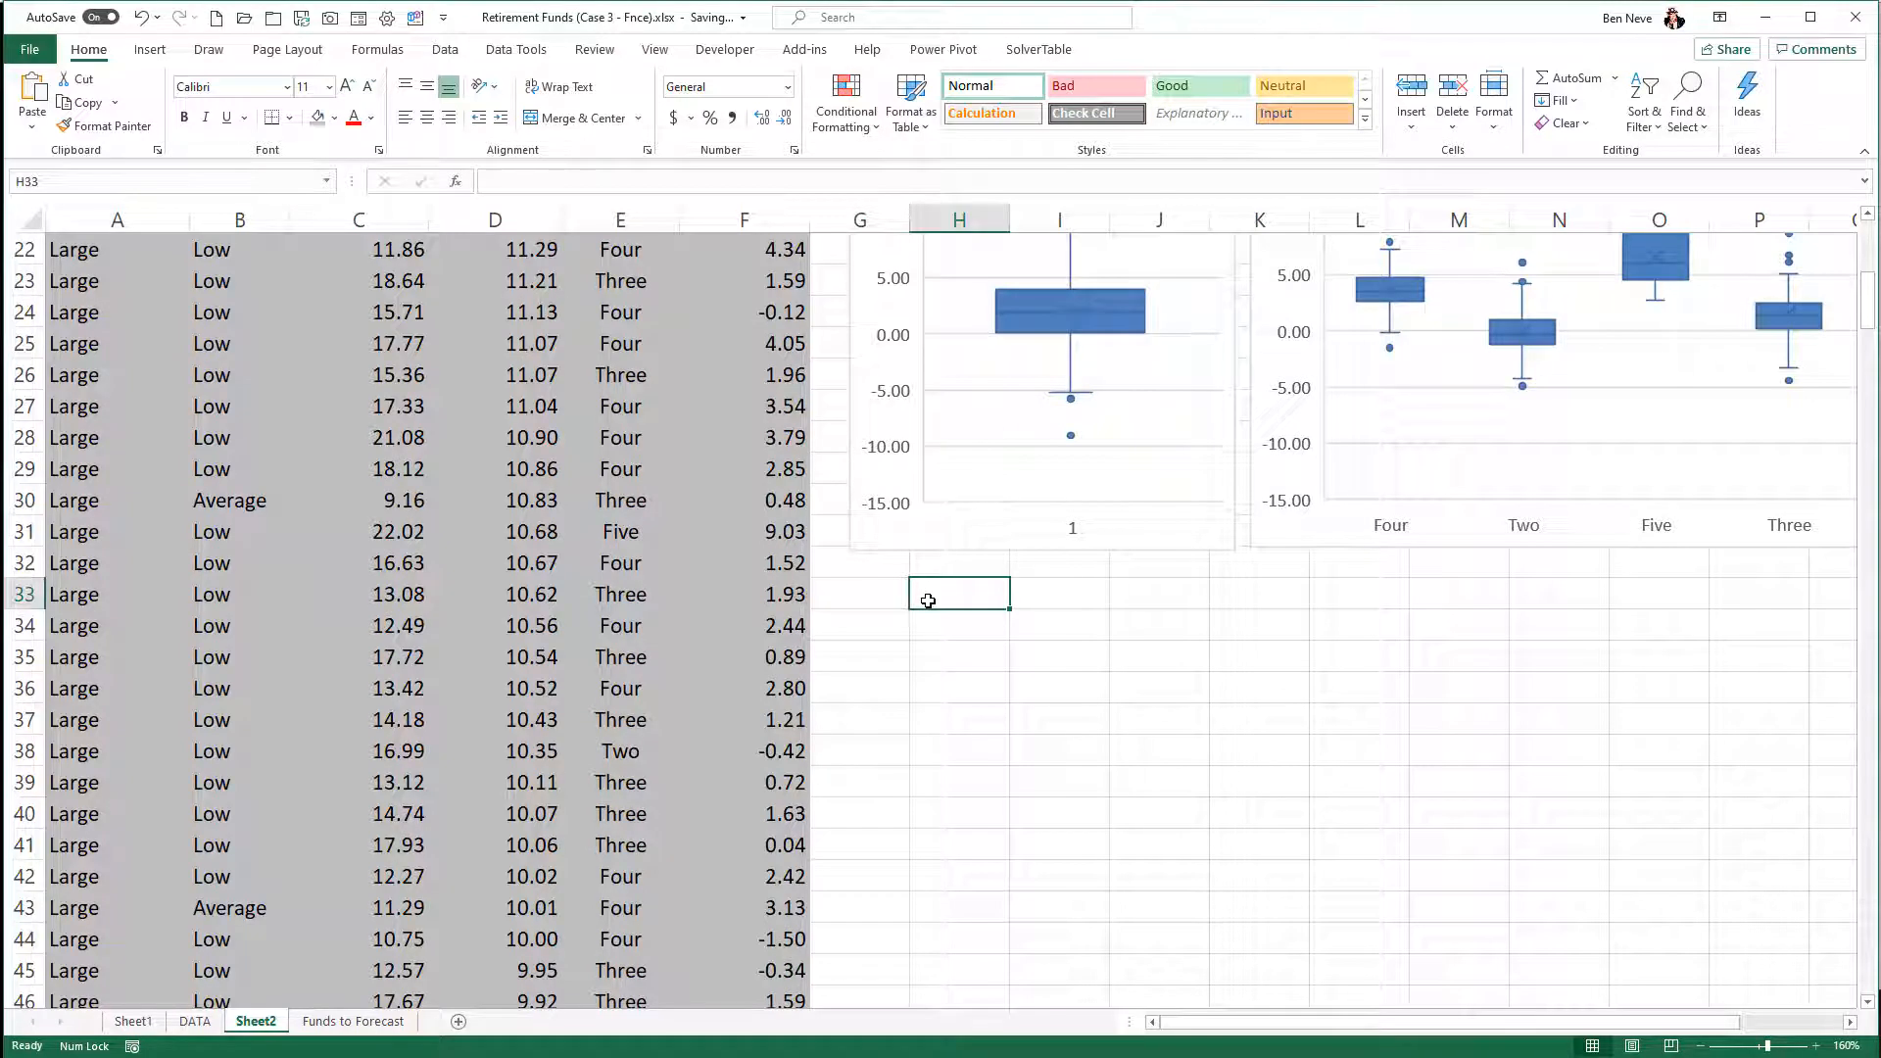
key(ctrl+v)
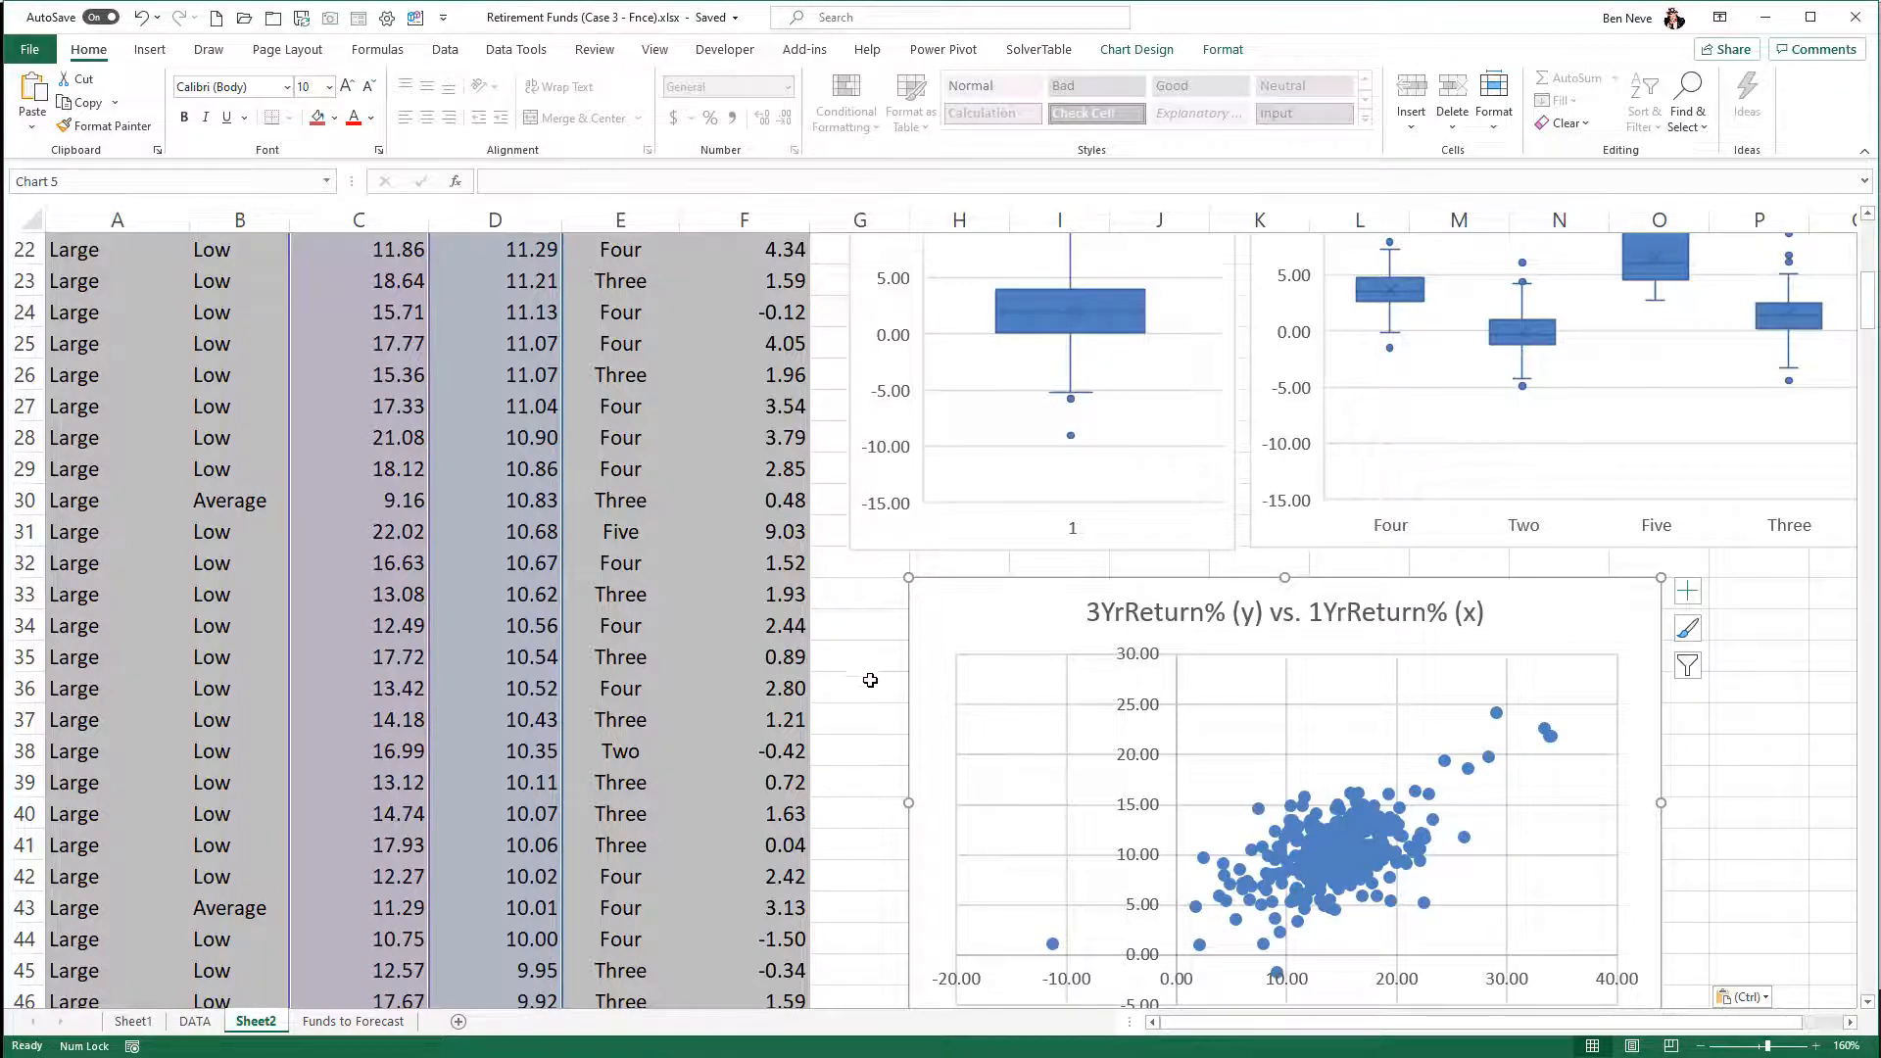
scroll(866, 676, up, 7)
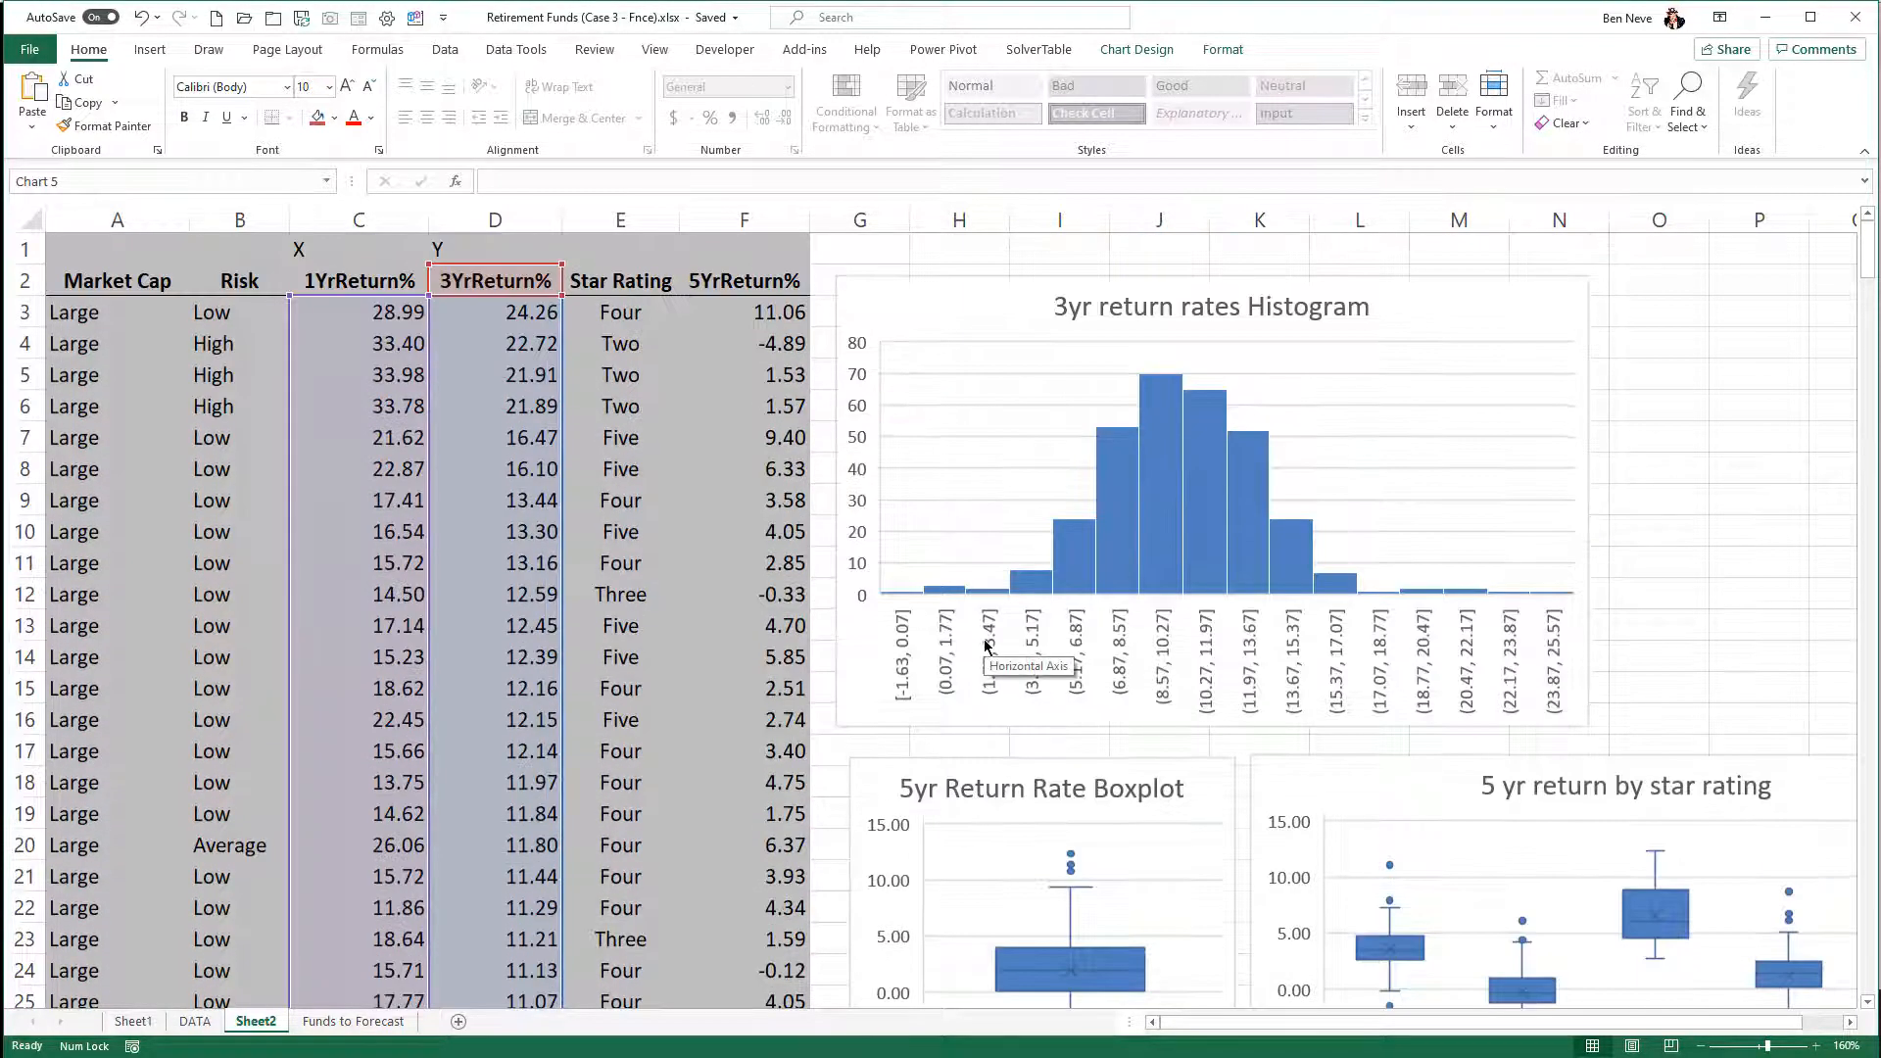
click(1665, 455)
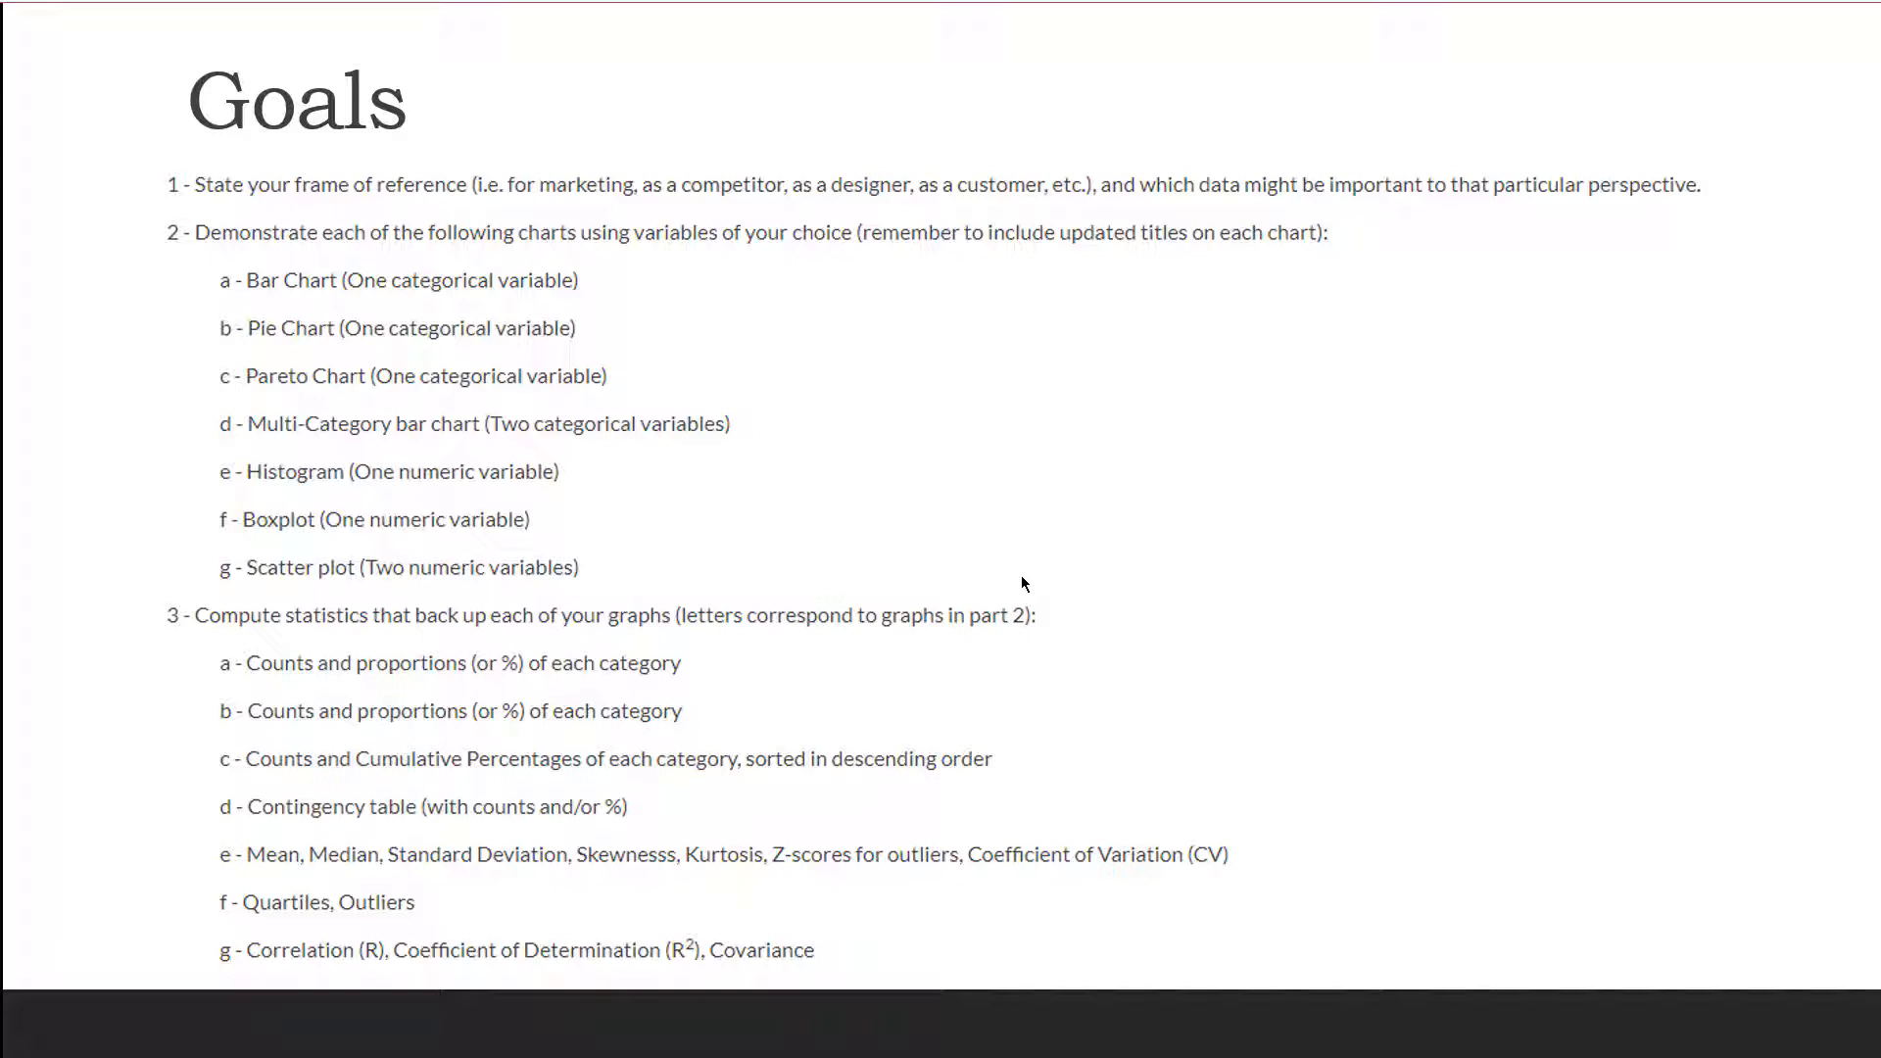
- Switch from the Goals slide to the Excel workbook and review the Market Cap, Risk, Star Rating and two-way PivotTables on Sheet1
key(alt+Tab)
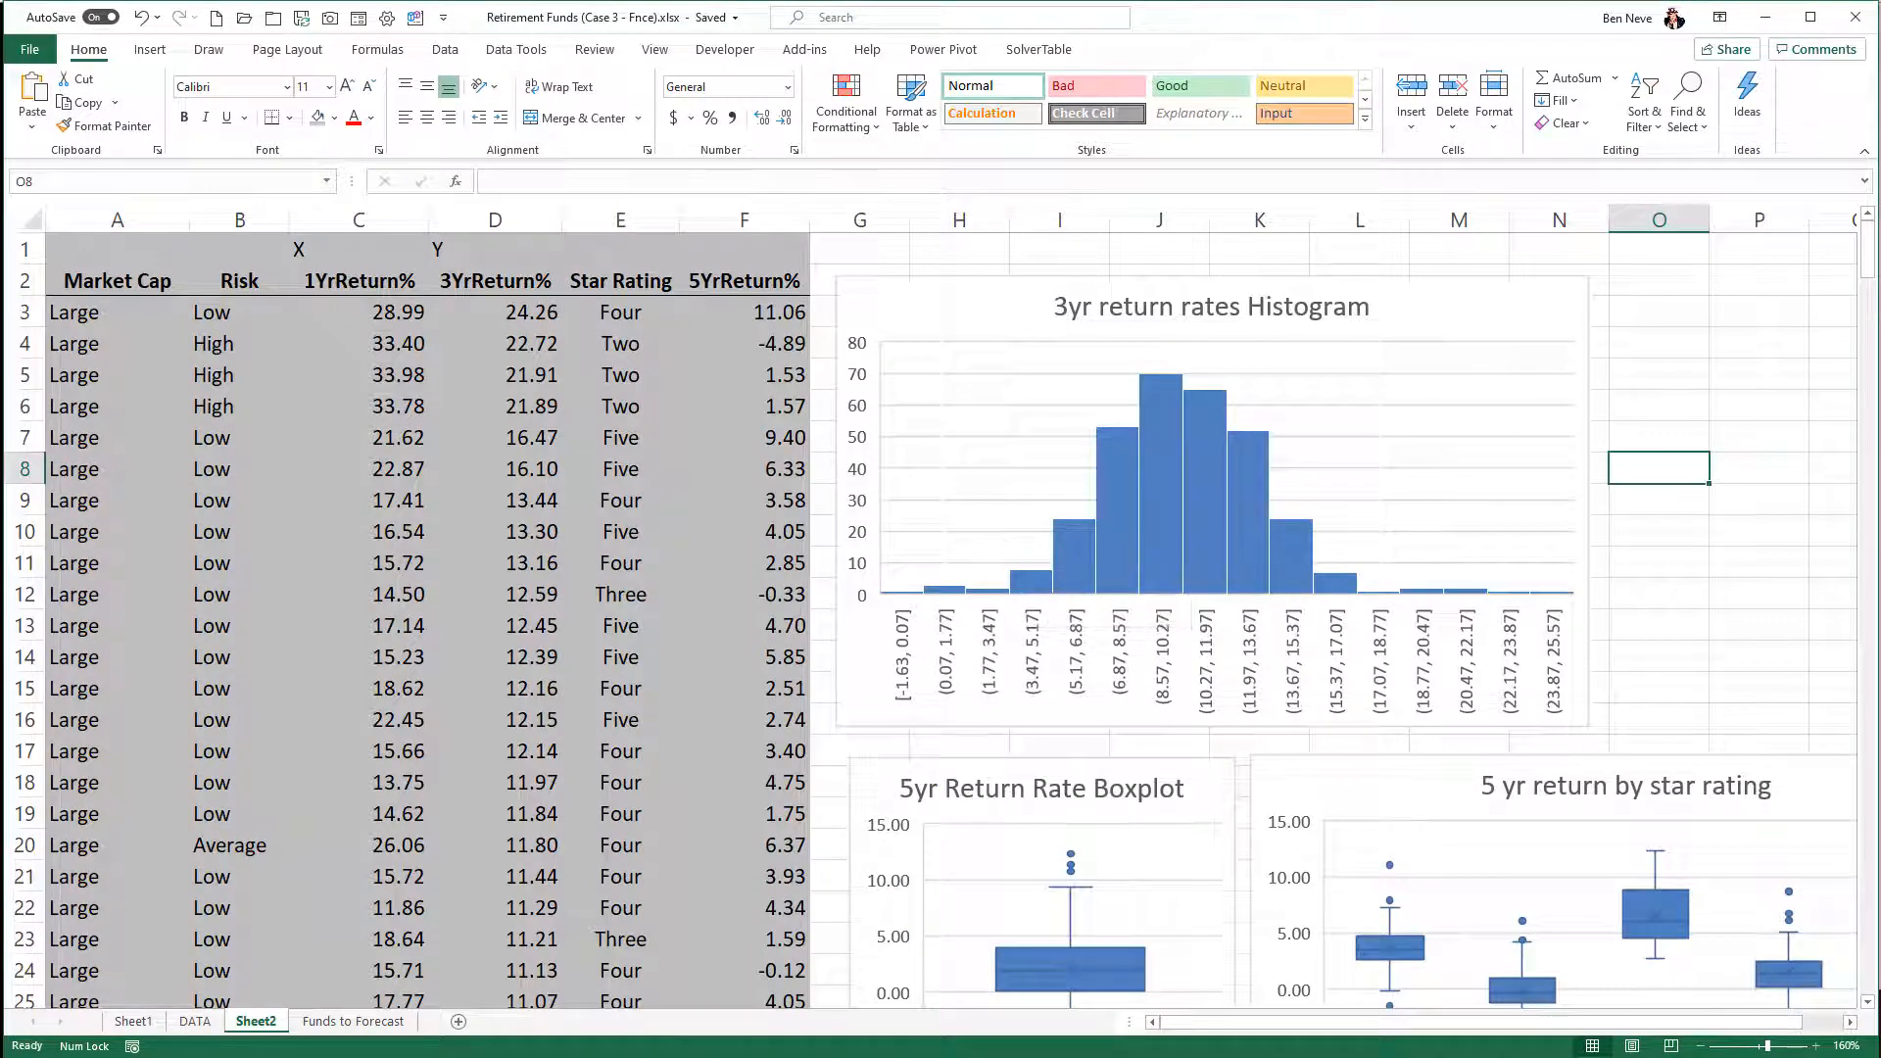
click(134, 1021)
click(1414, 716)
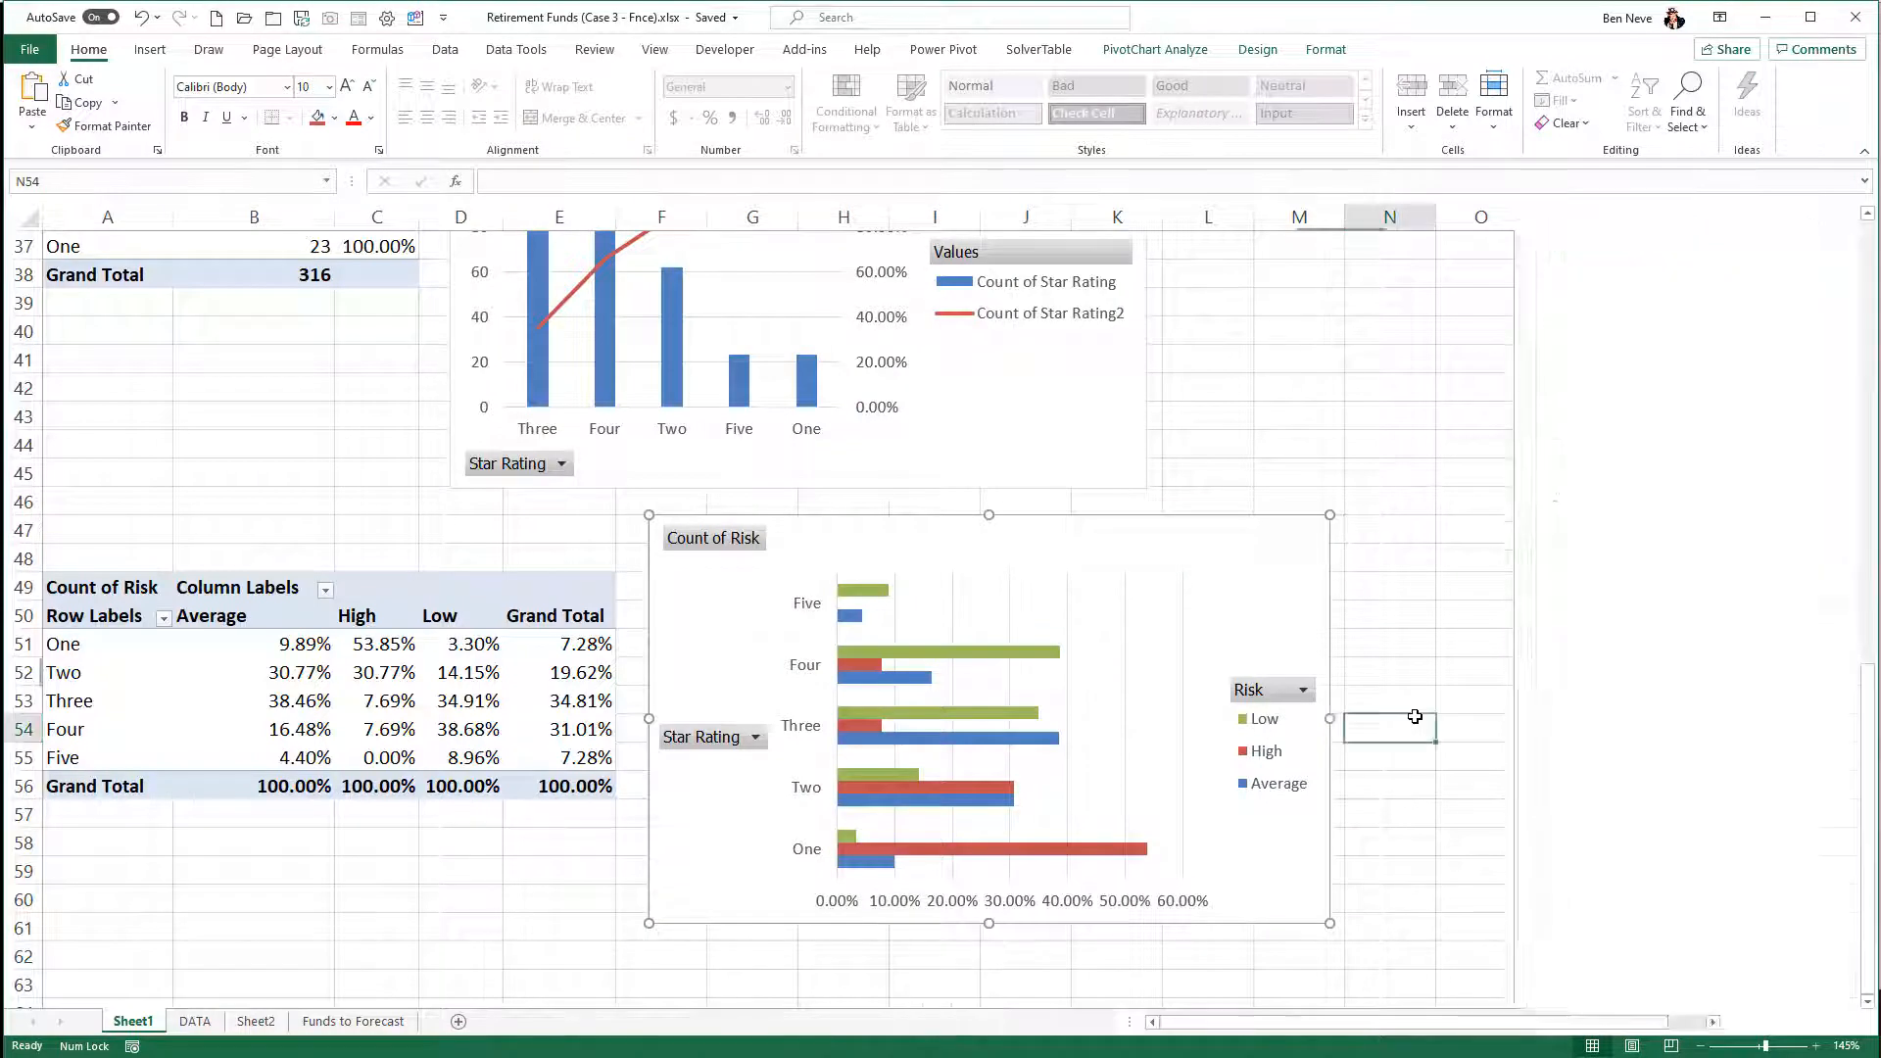
scroll(1414, 716, up, 4)
scroll(1414, 716, up, 8)
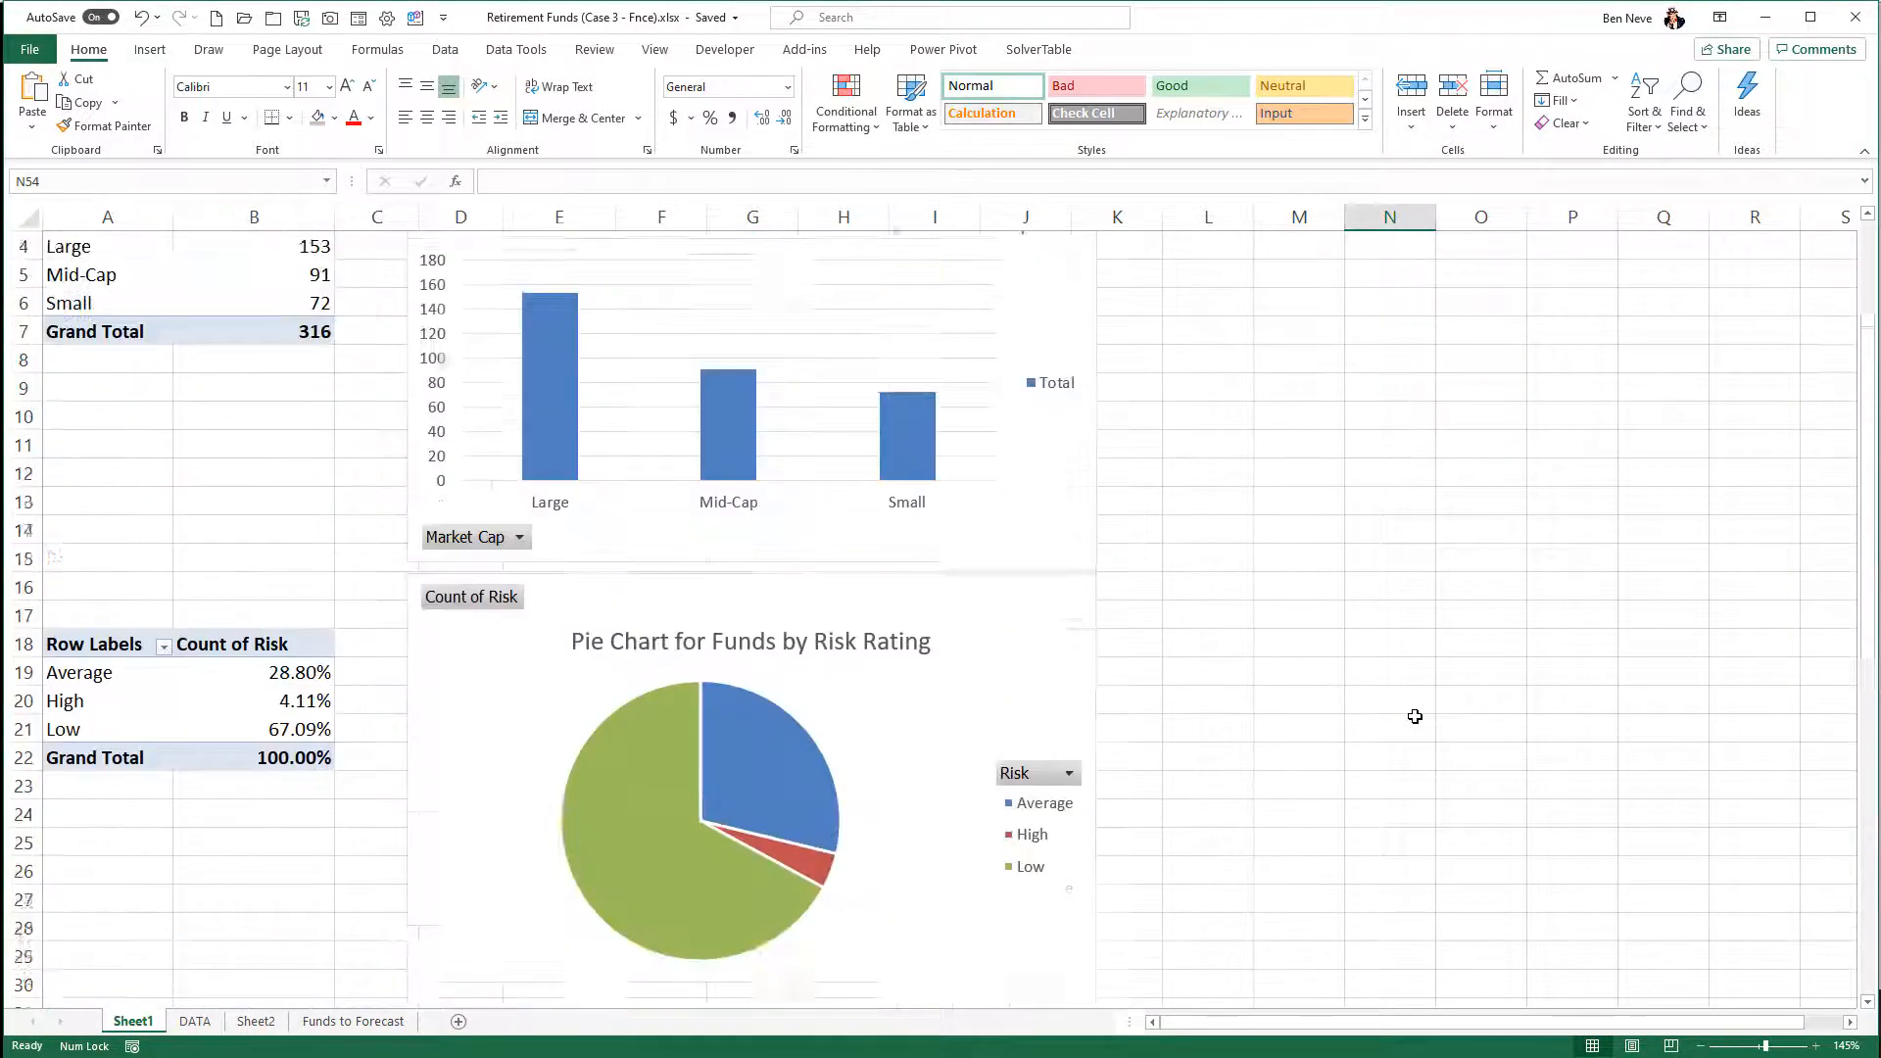
click(301, 345)
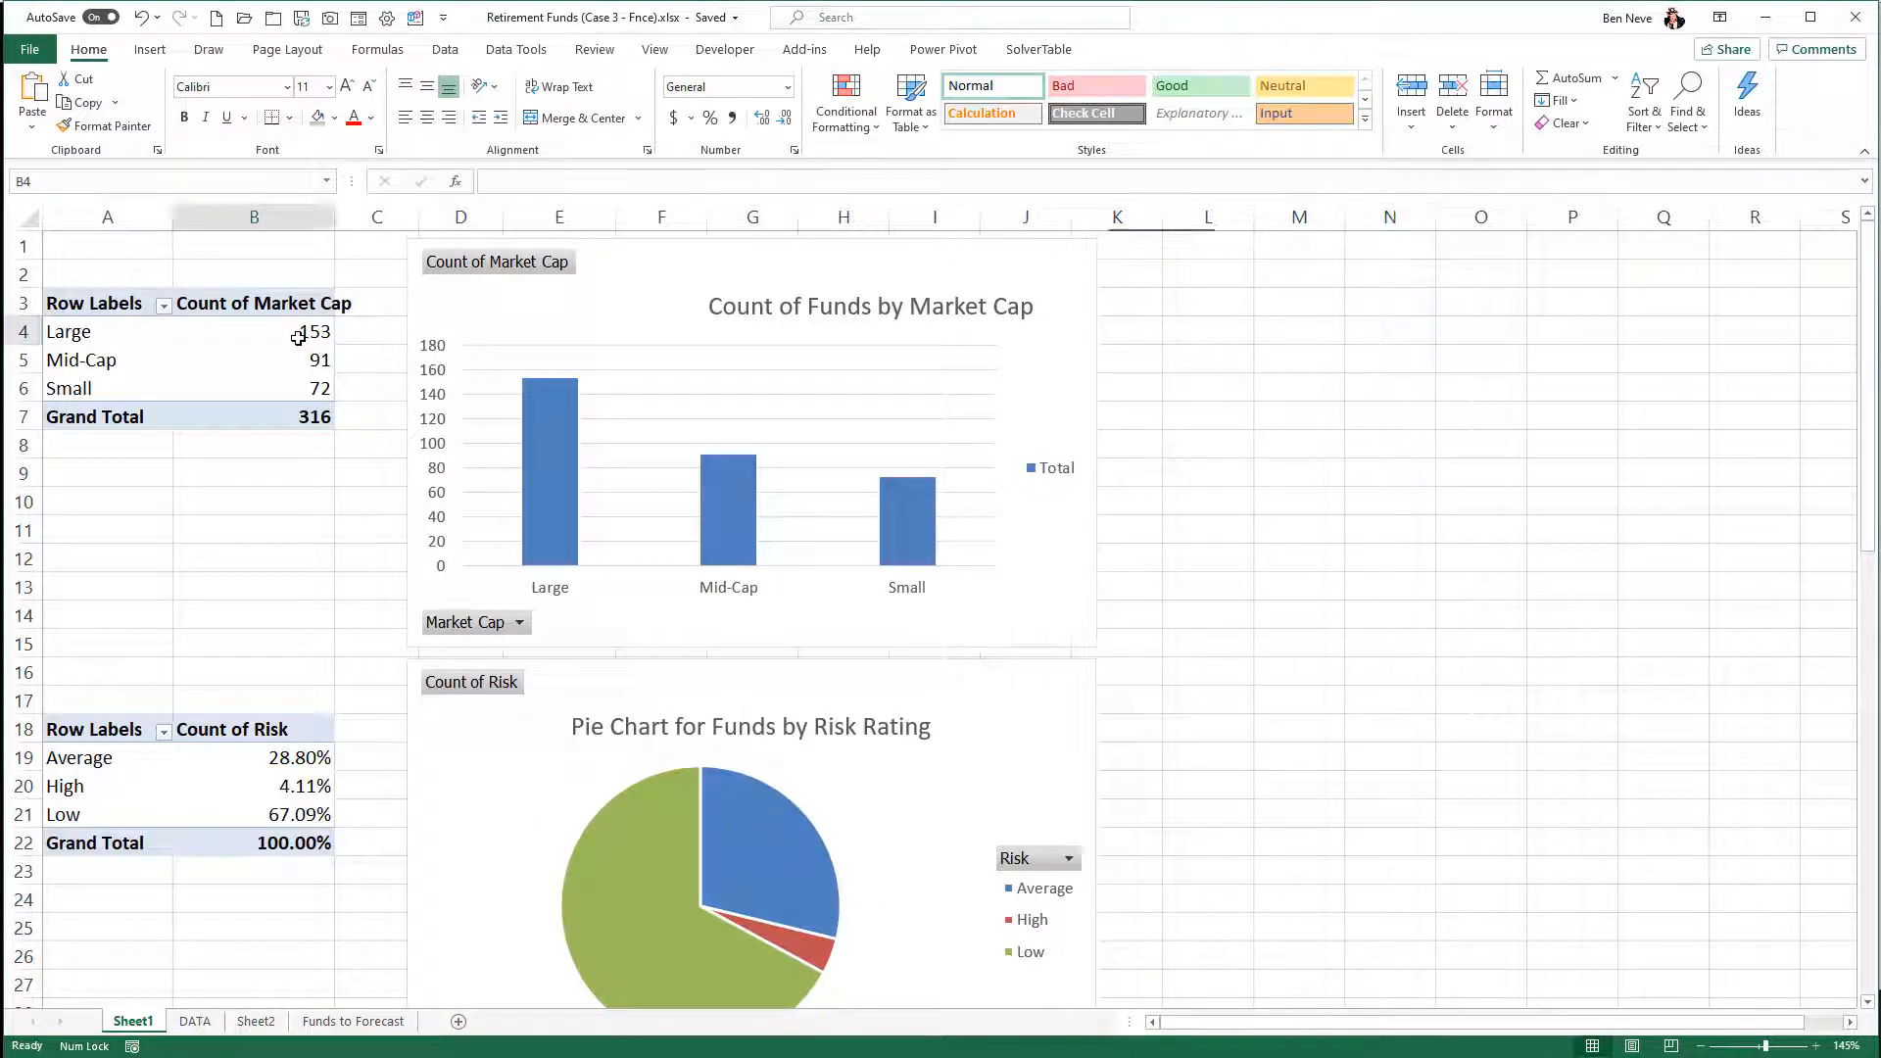
click(265, 752)
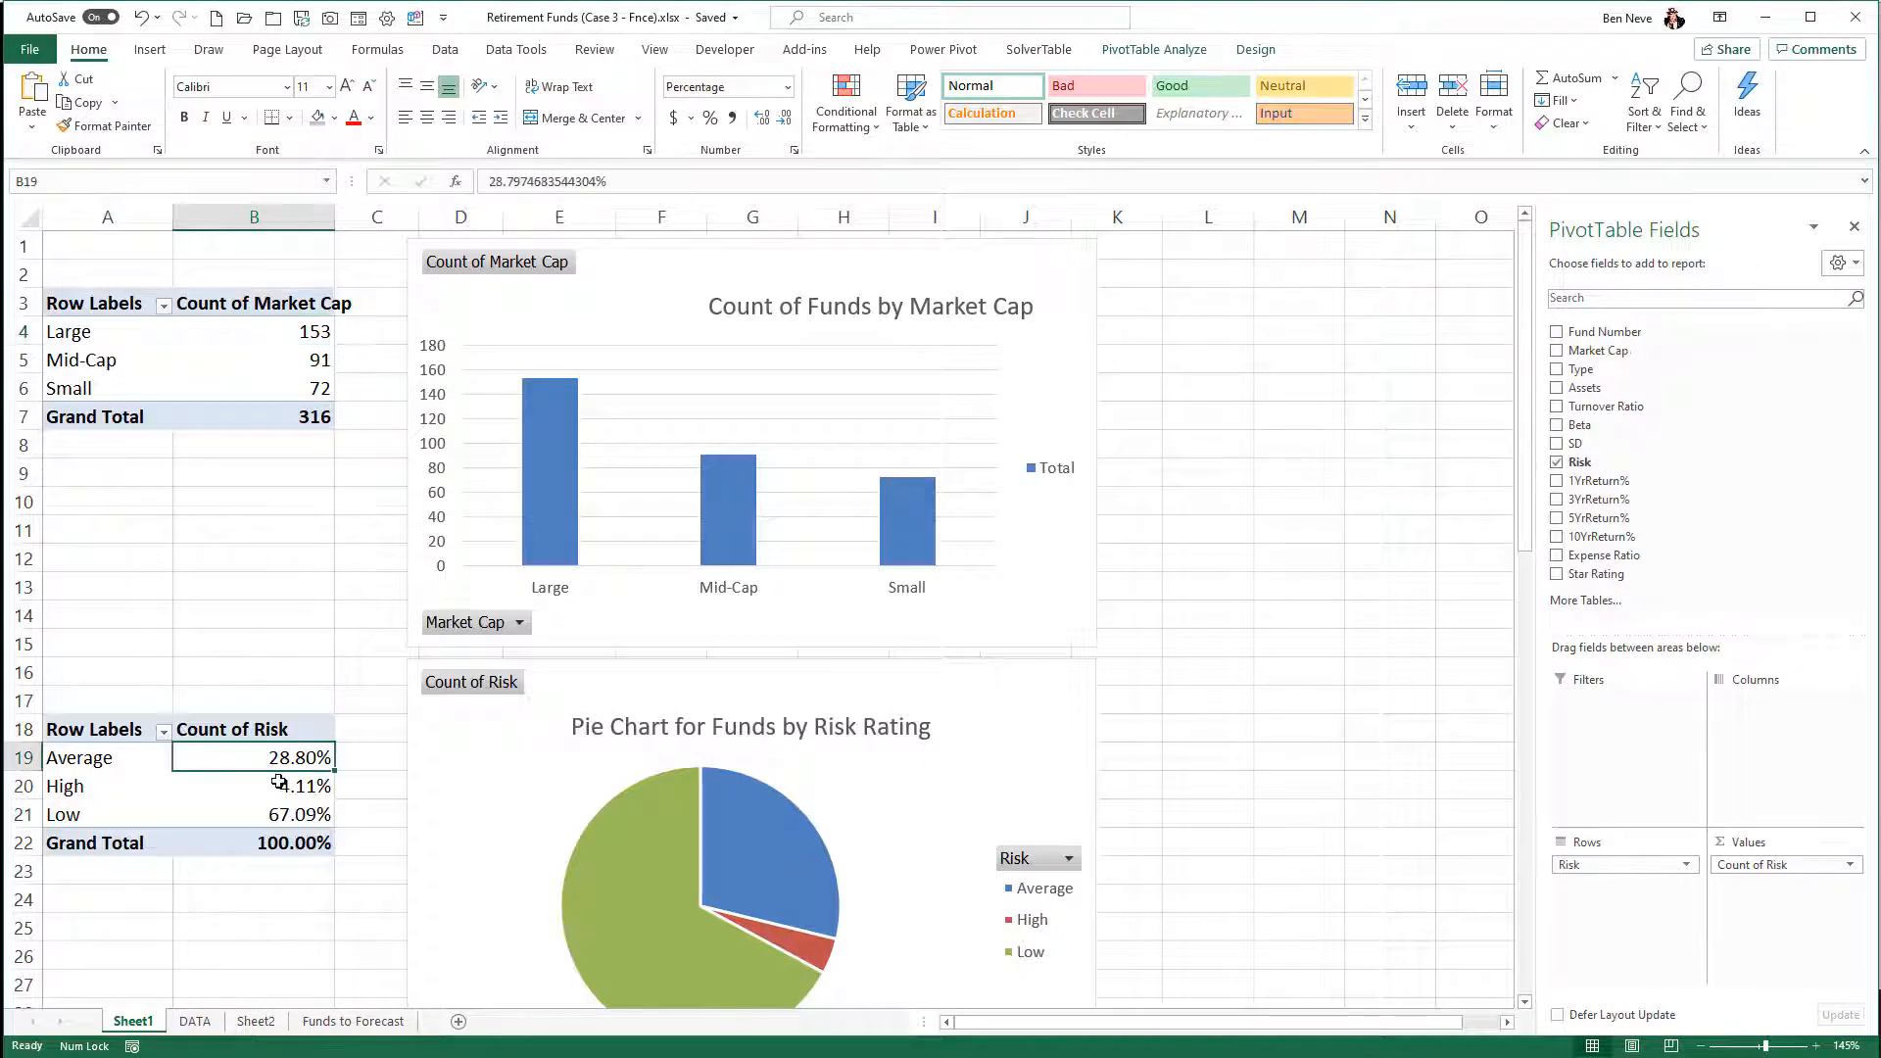
scroll(279, 781, down, 6)
scroll(279, 780, down, 1)
click(377, 647)
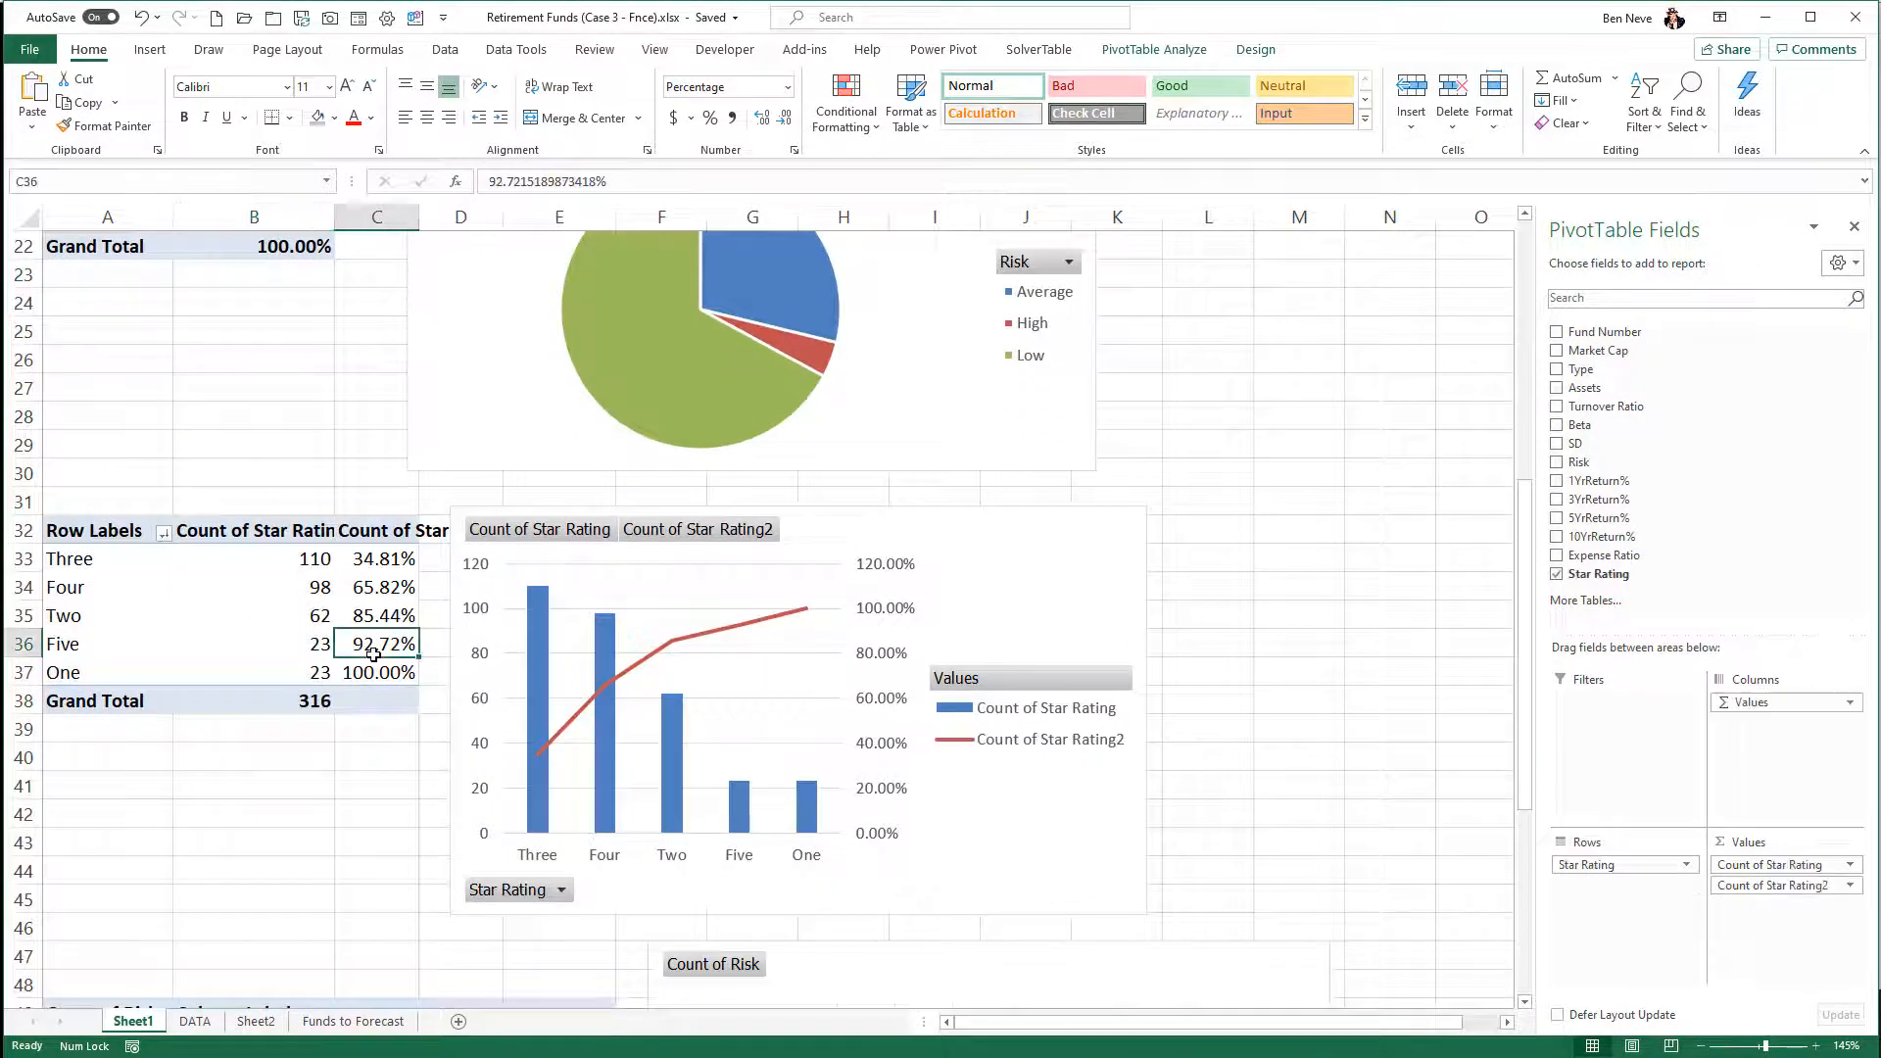
scroll(376, 660, down, 4)
click(457, 842)
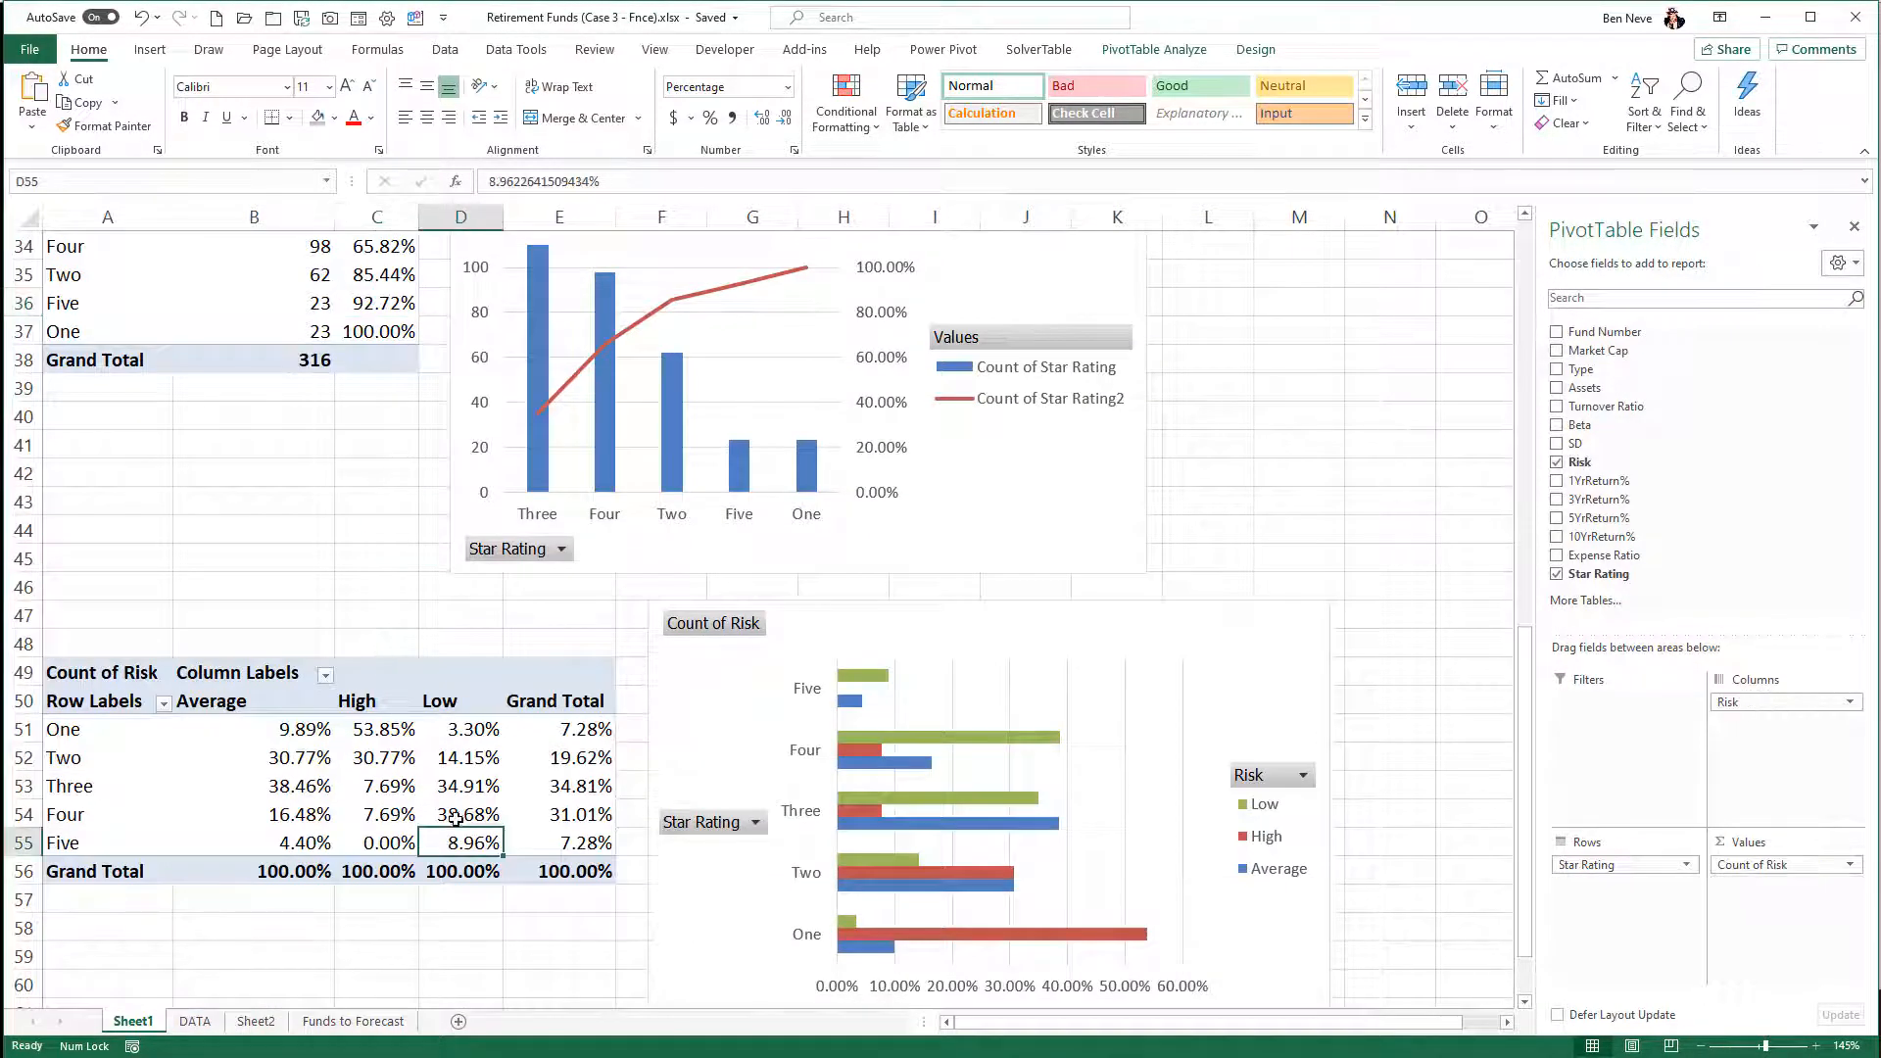
scroll(457, 821, up, 3)
scroll(456, 821, up, 2)
scroll(457, 821, down, 5)
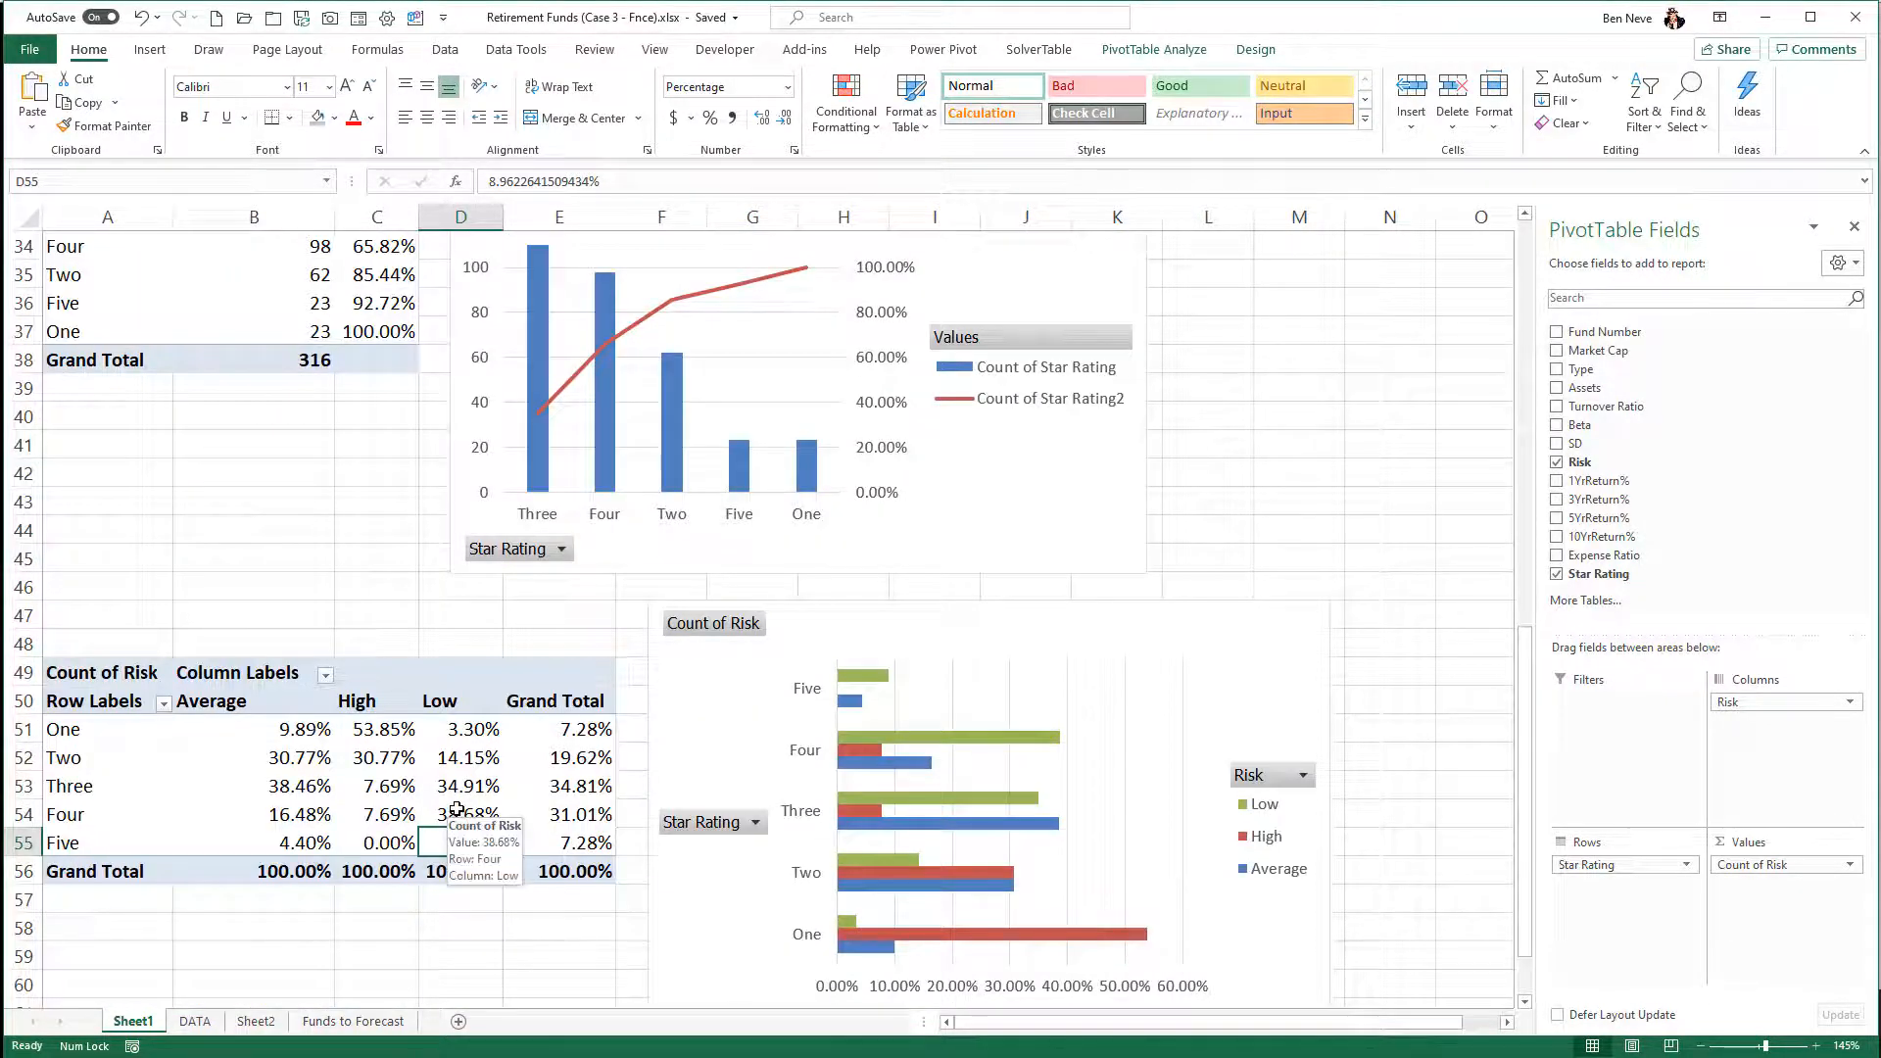
scroll(456, 809, up, 11)
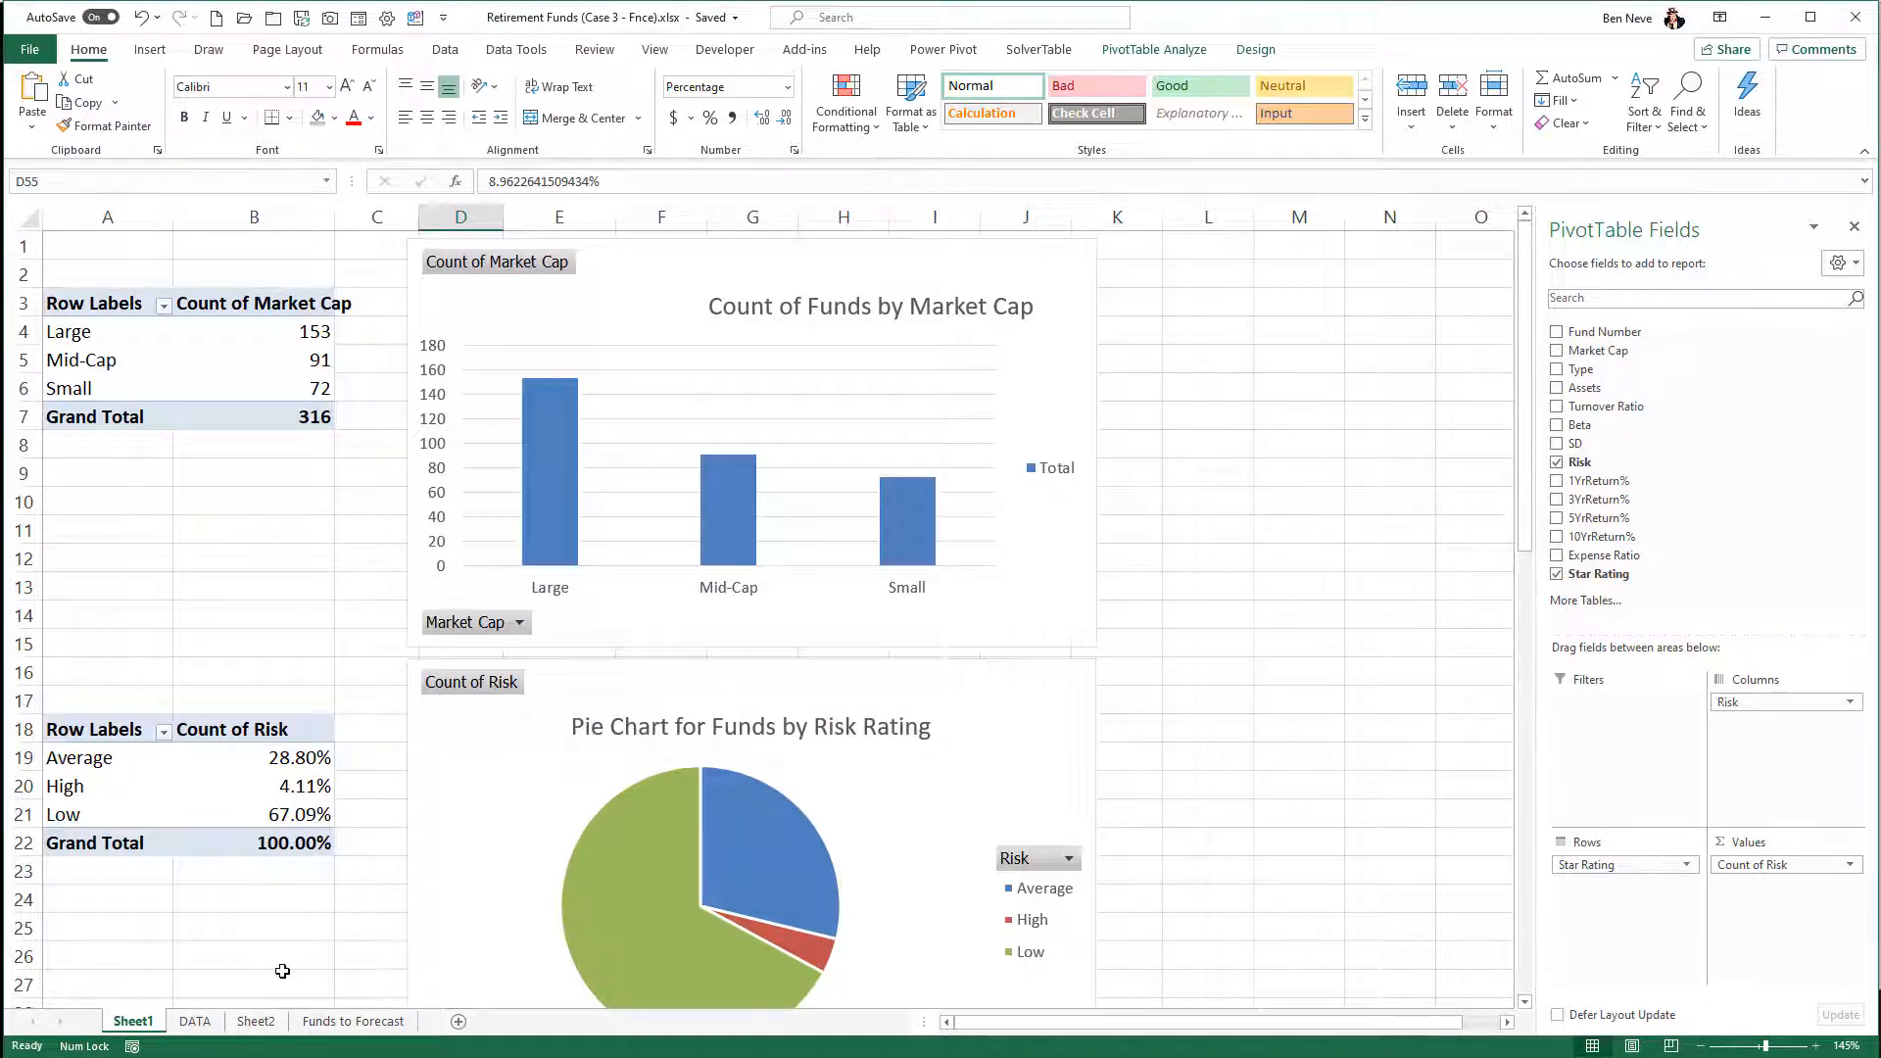
- On Sheet2, start the Descriptive Statistics analysis with D2:D318 (3YrReturn%) as the input range and labels in the first row
click(256, 1021)
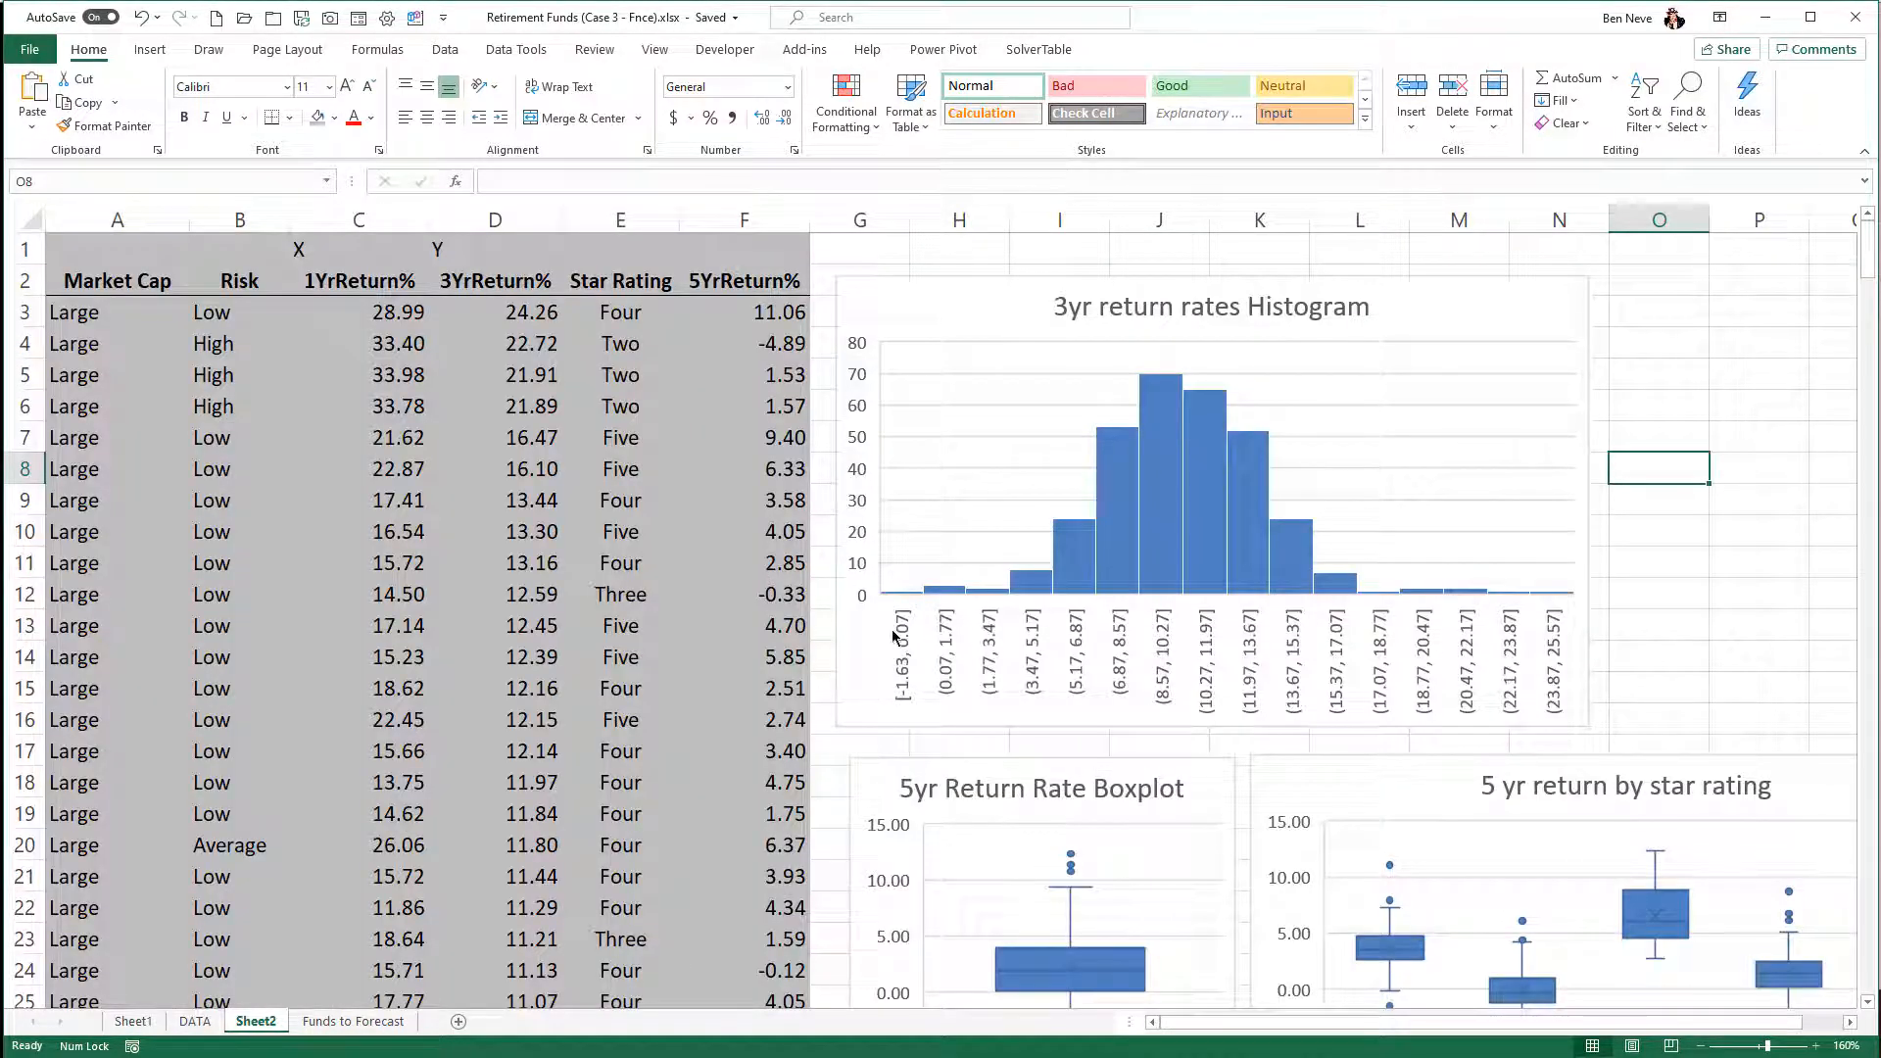
click(1827, 676)
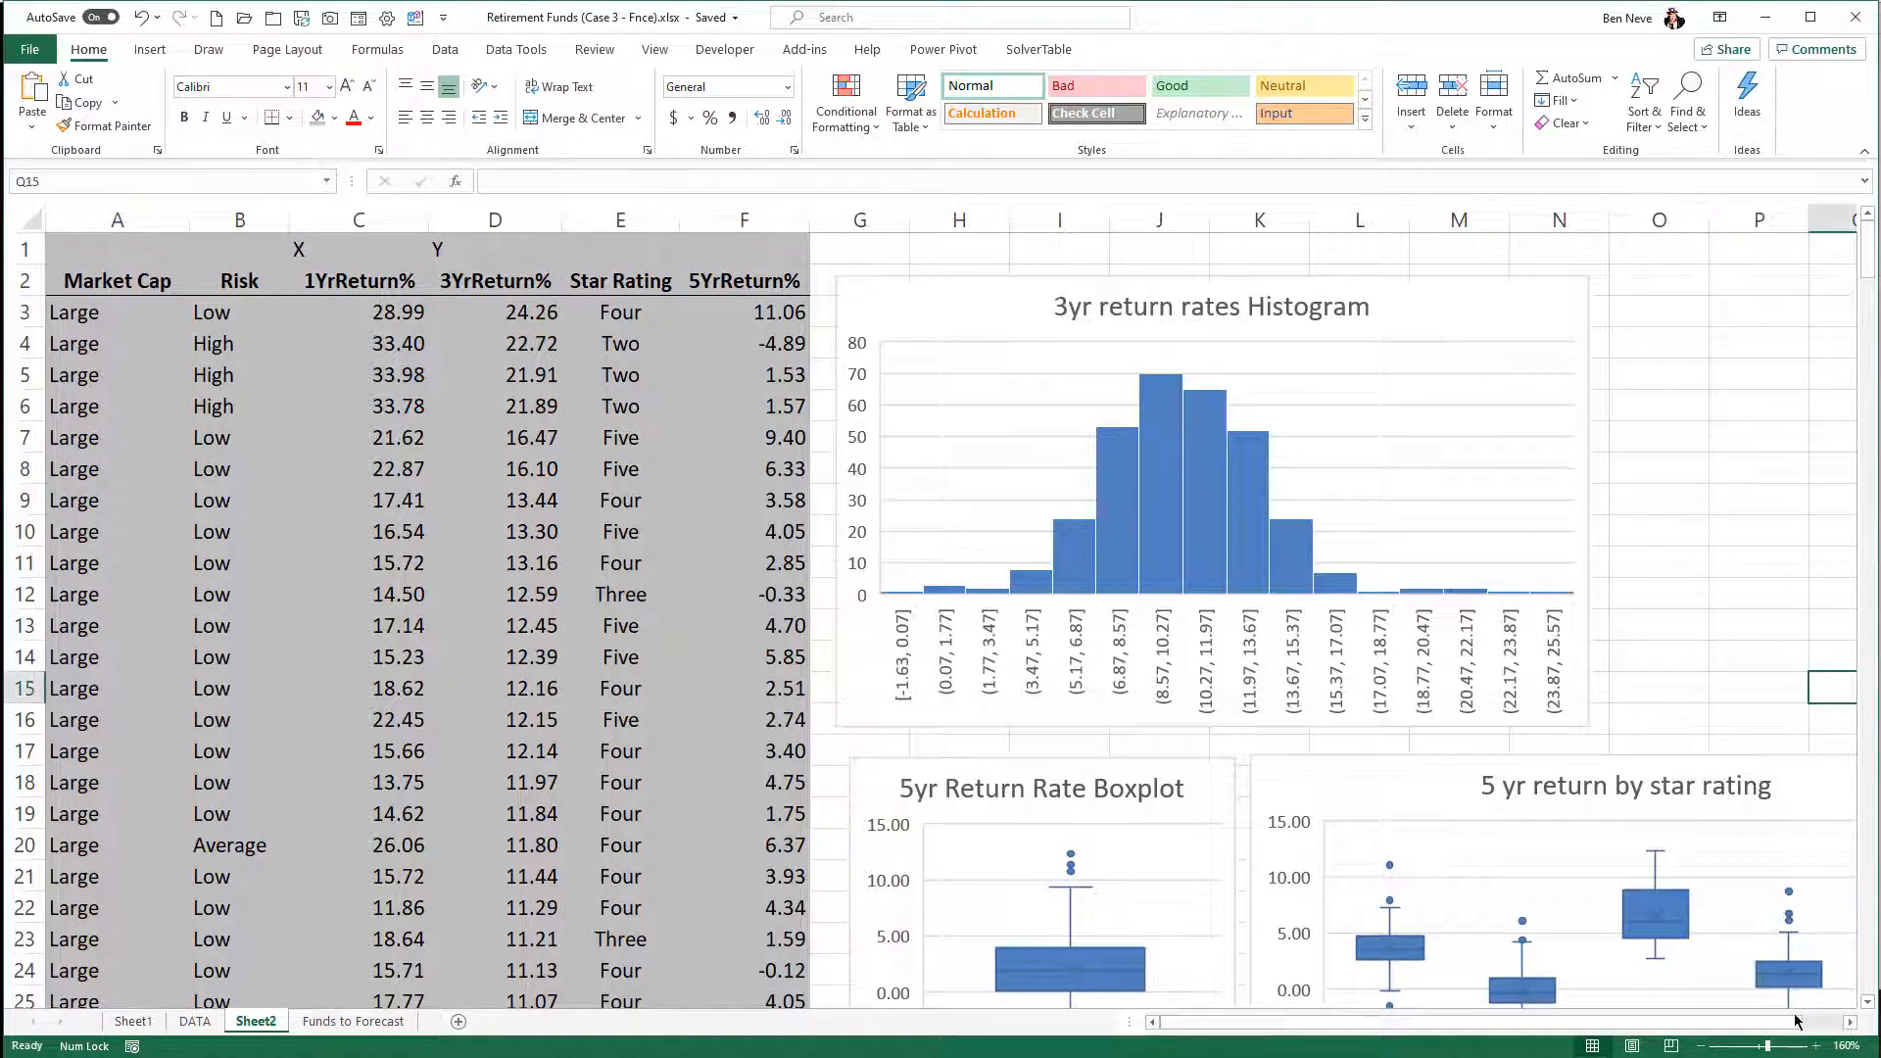
click(1850, 1023)
click(1850, 1023)
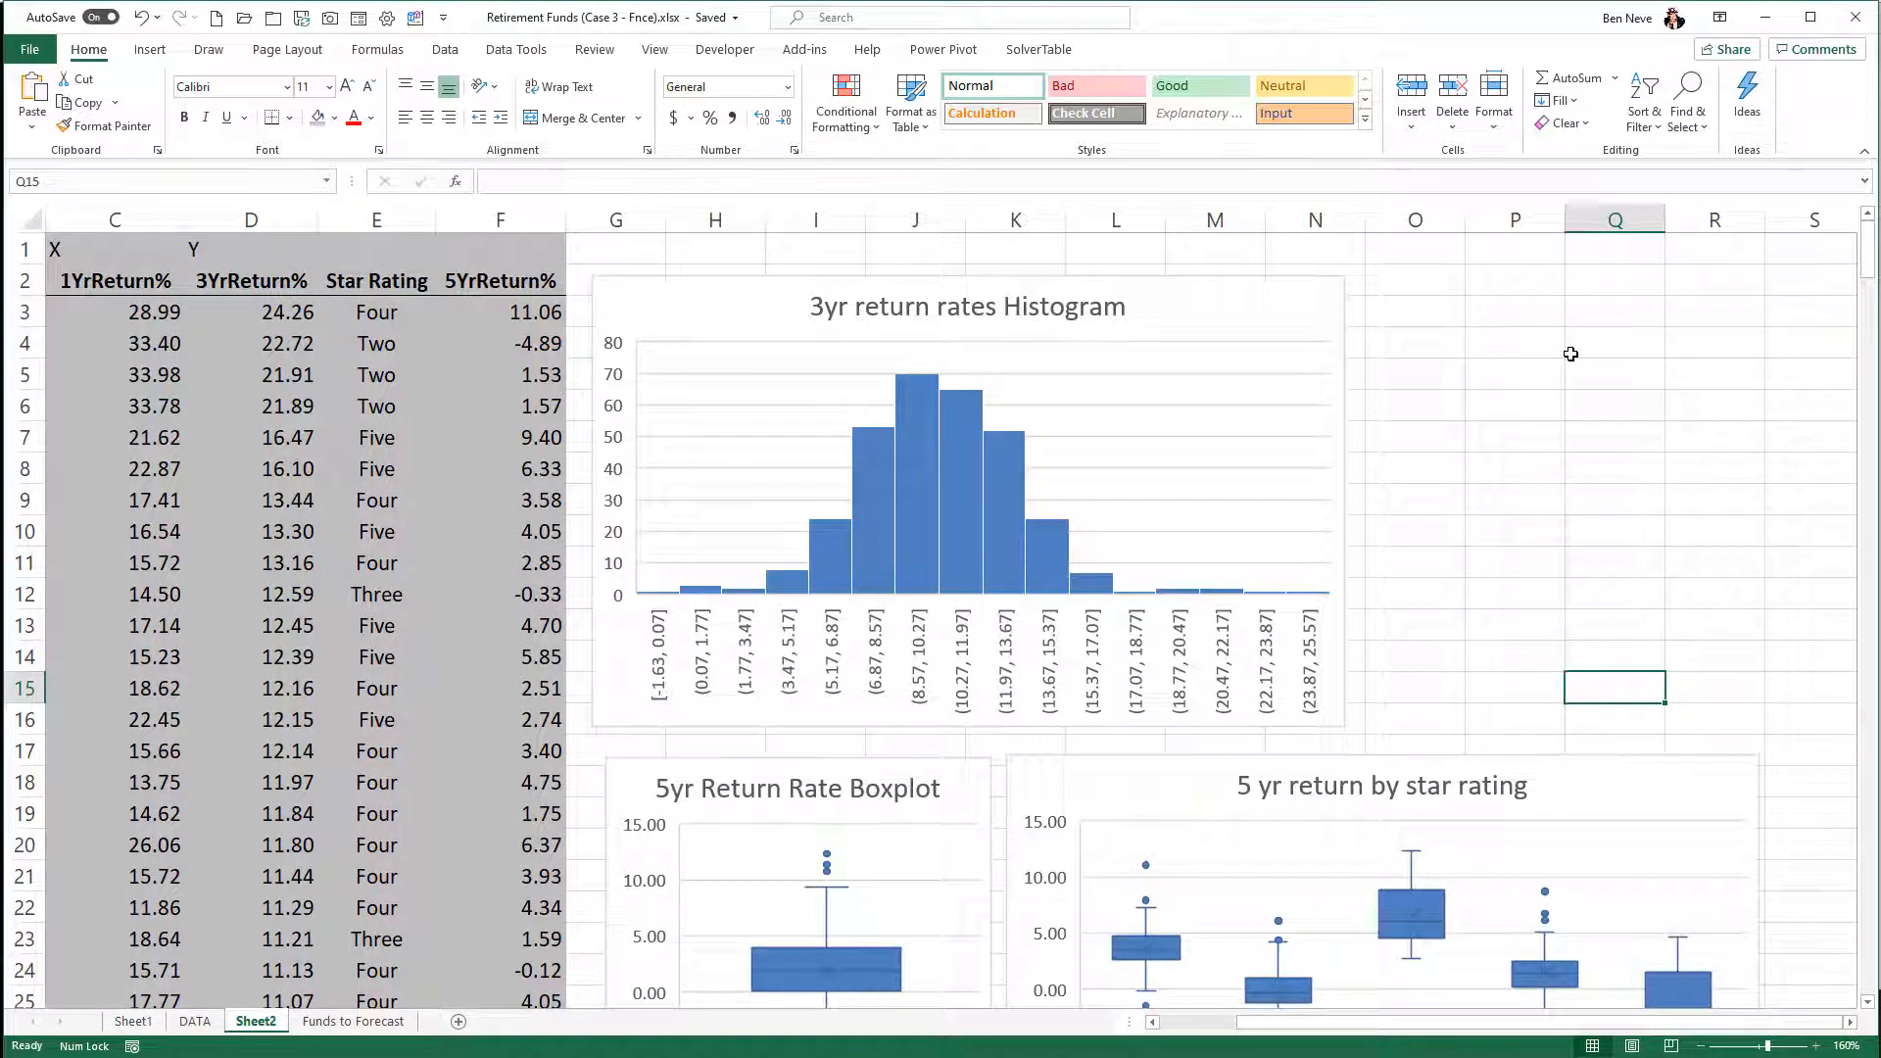
click(462, 49)
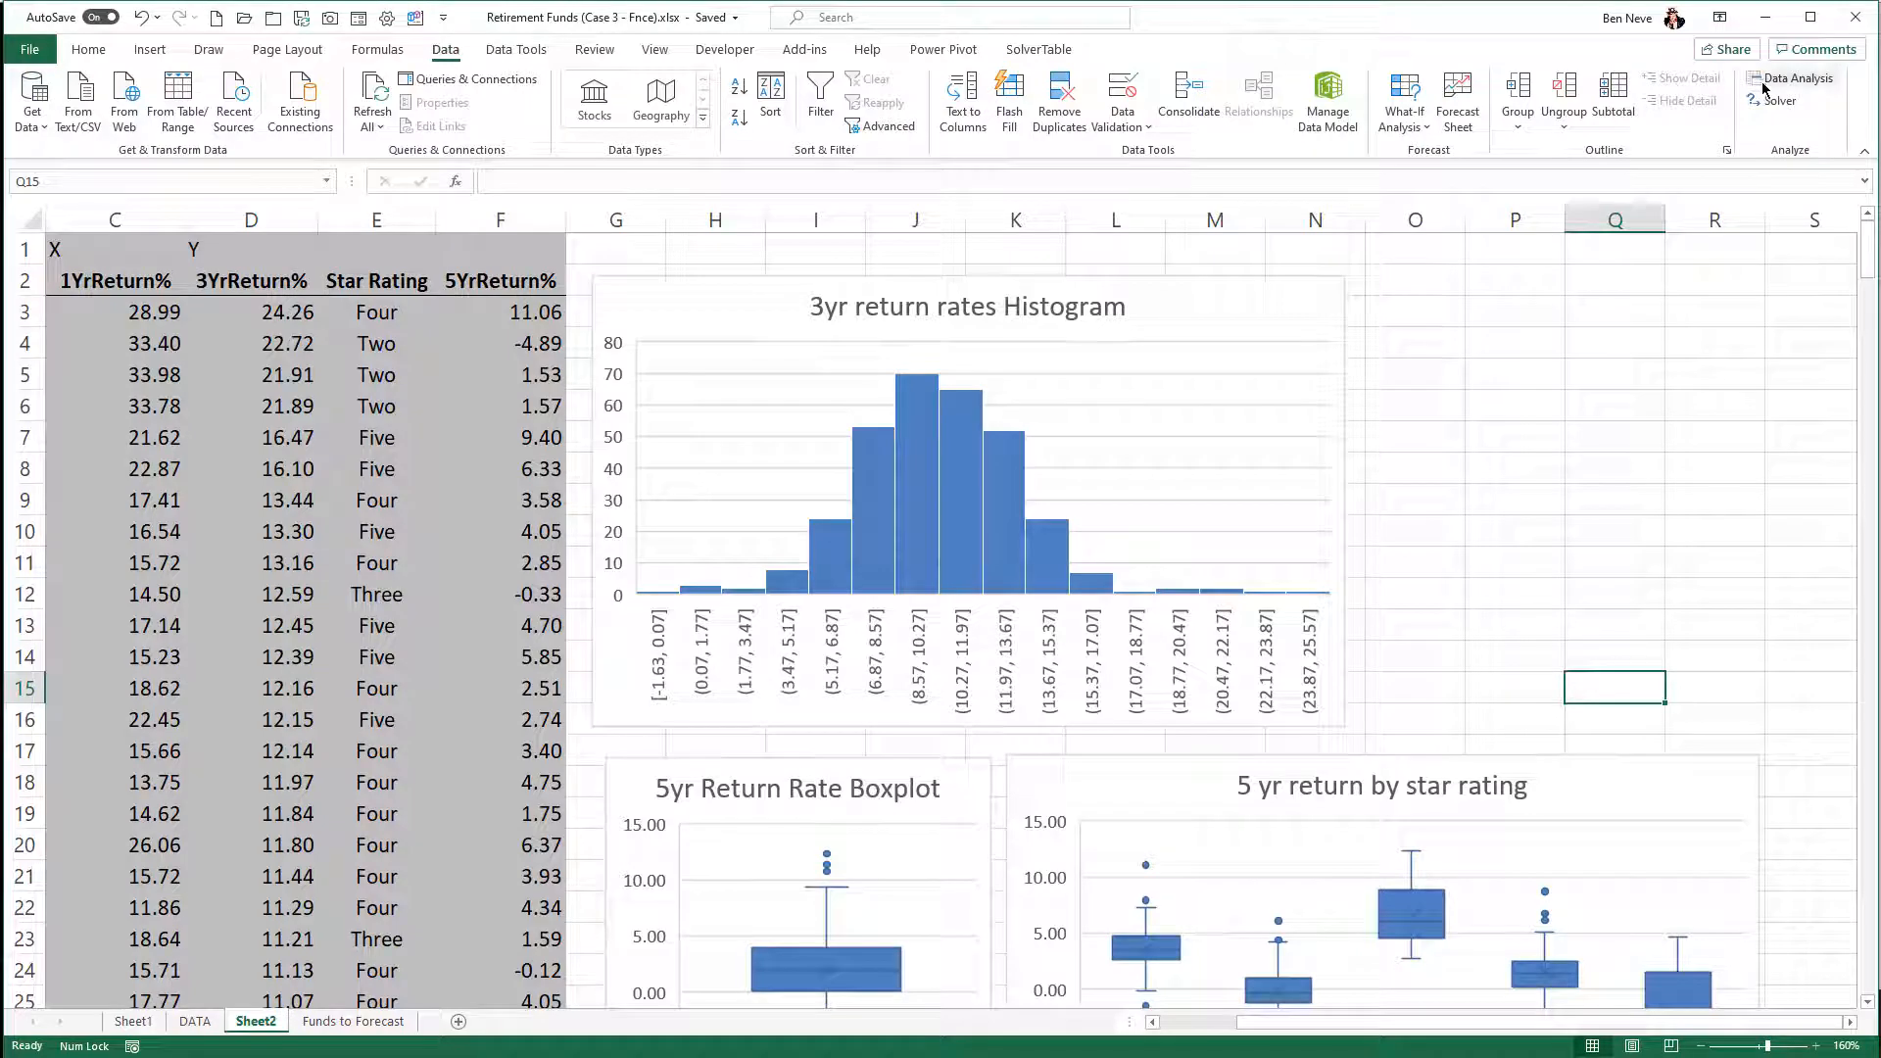
click(1781, 81)
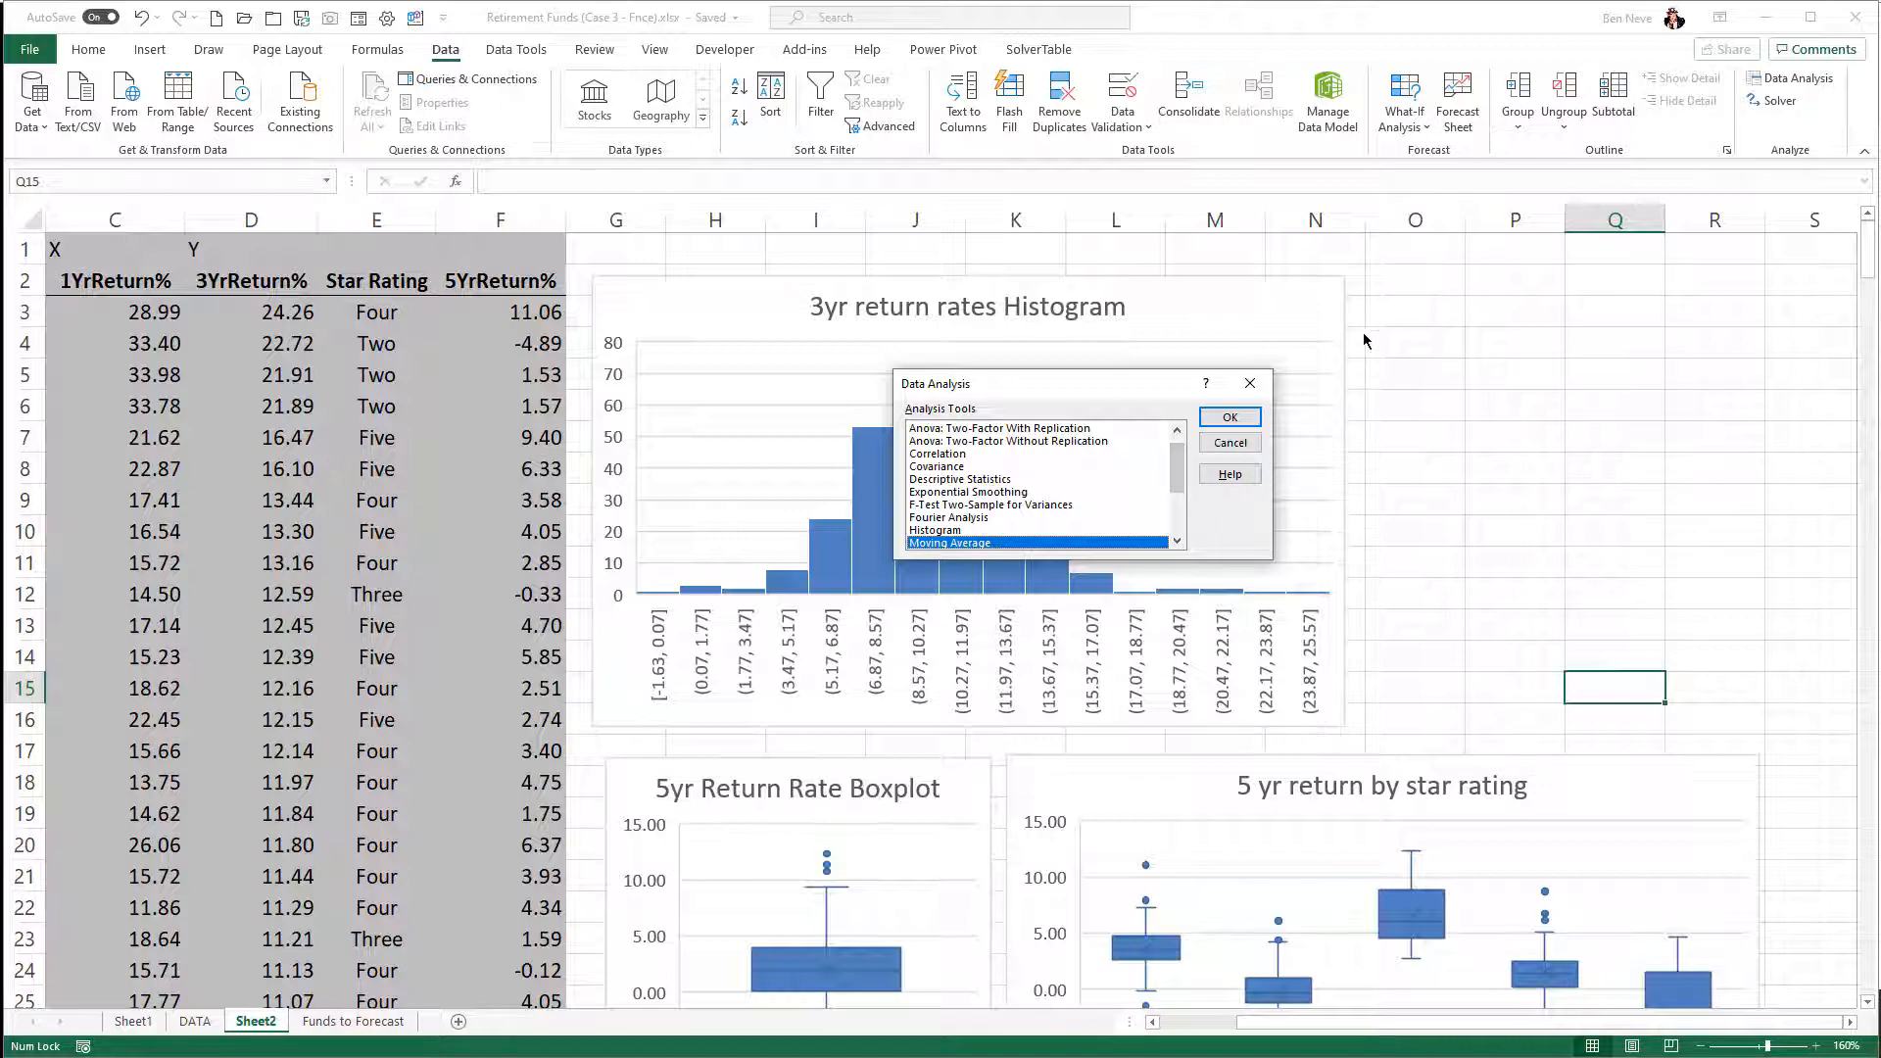
click(976, 480)
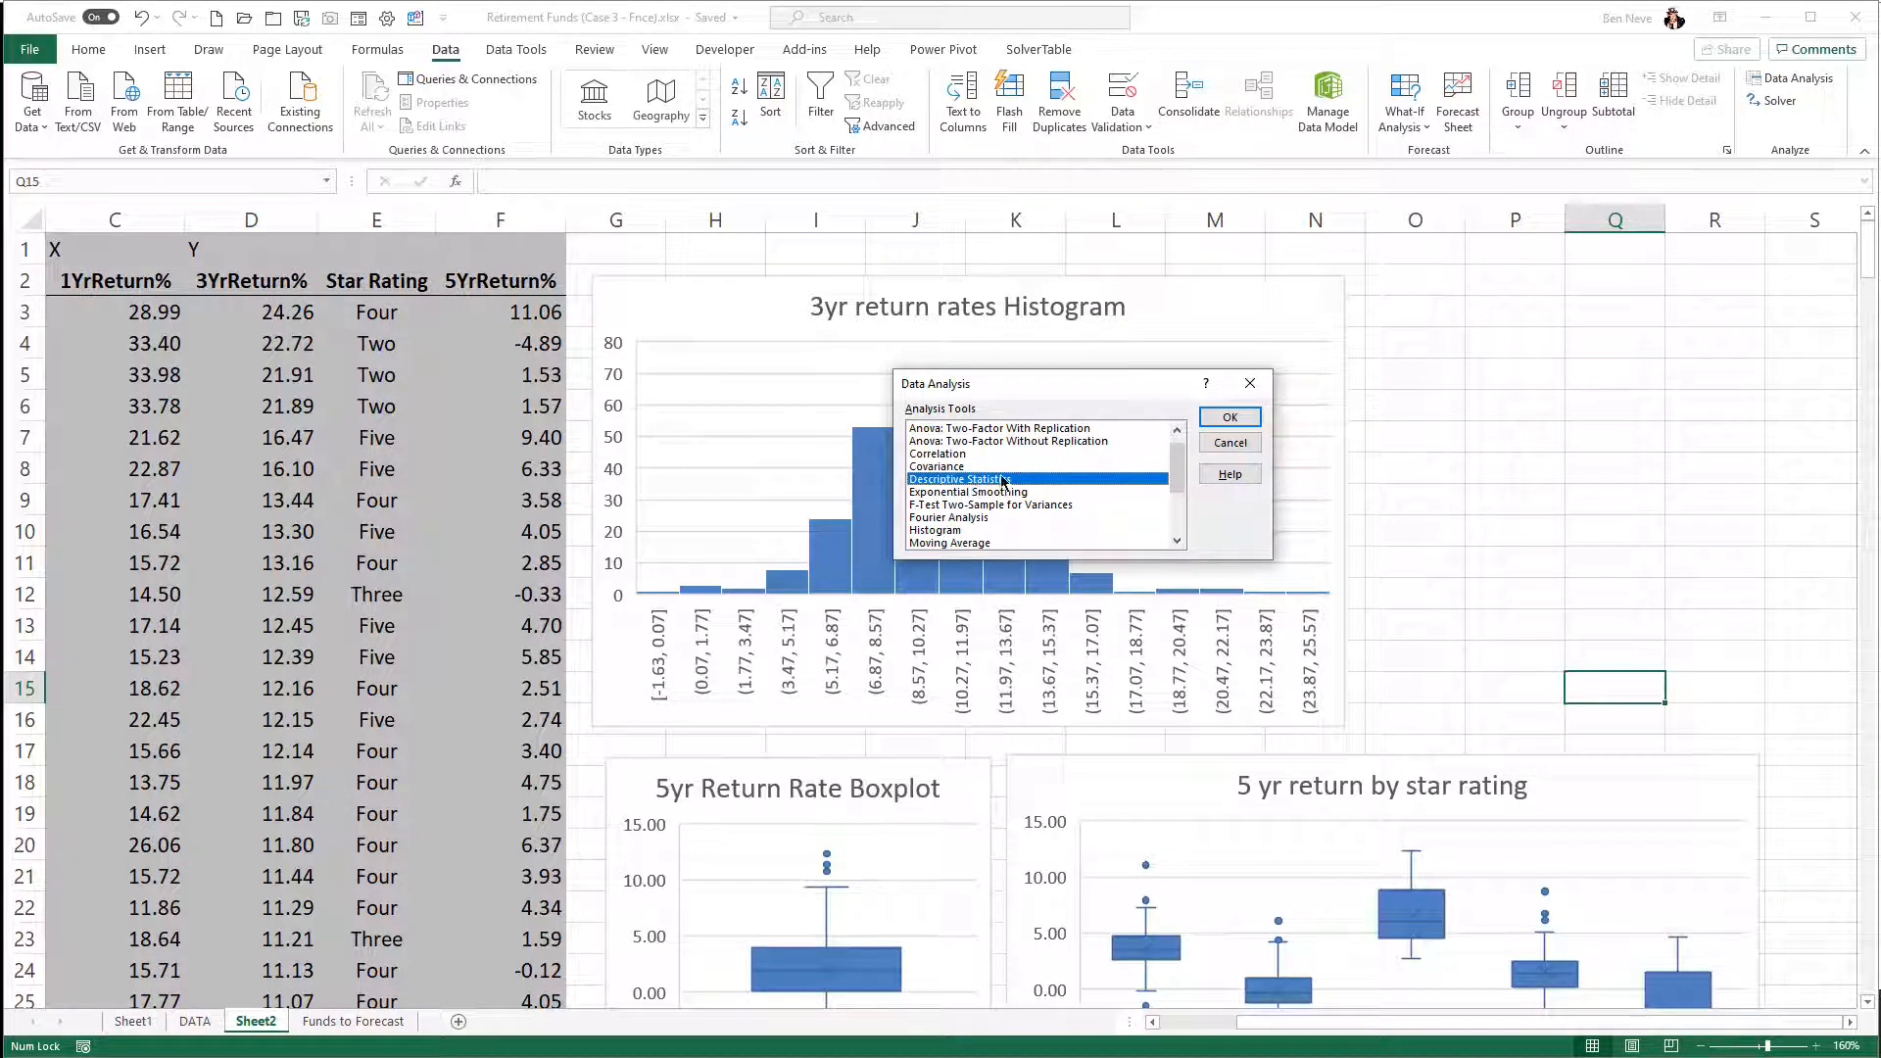
click(1227, 421)
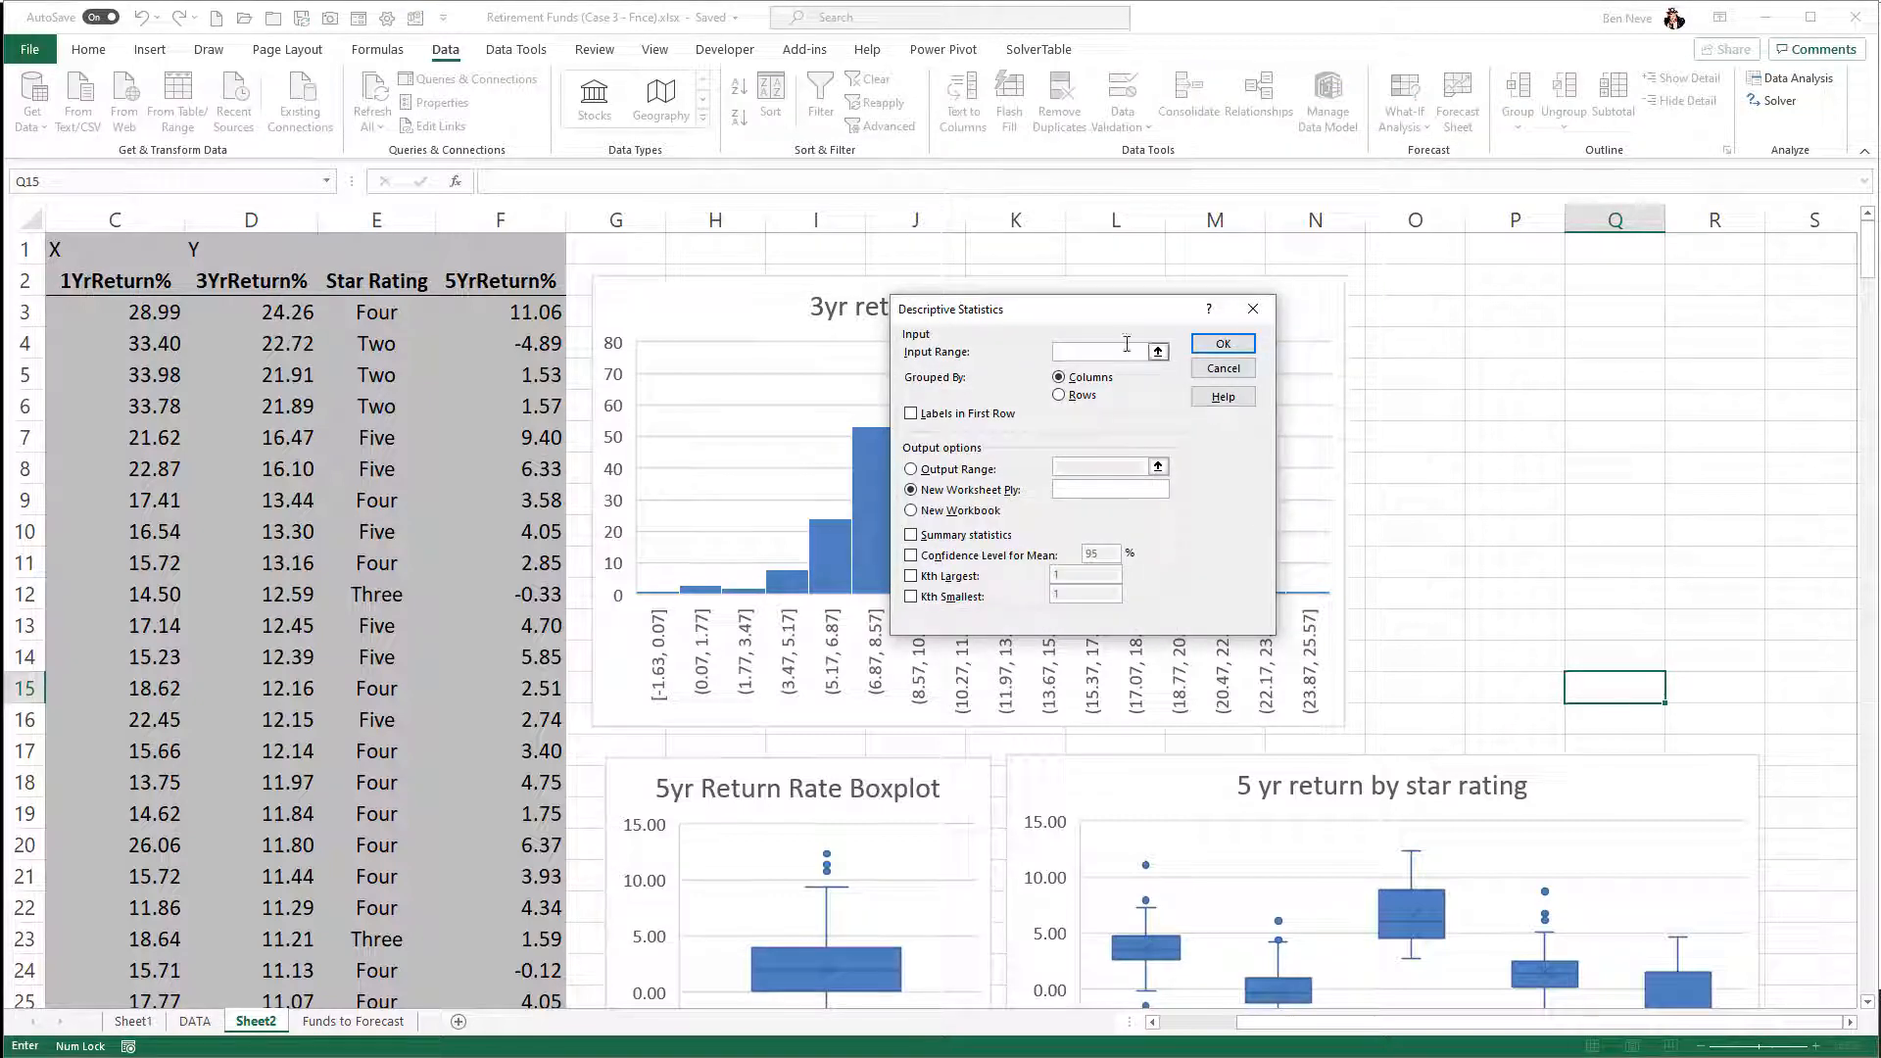
drag(1107, 317, 977, 345)
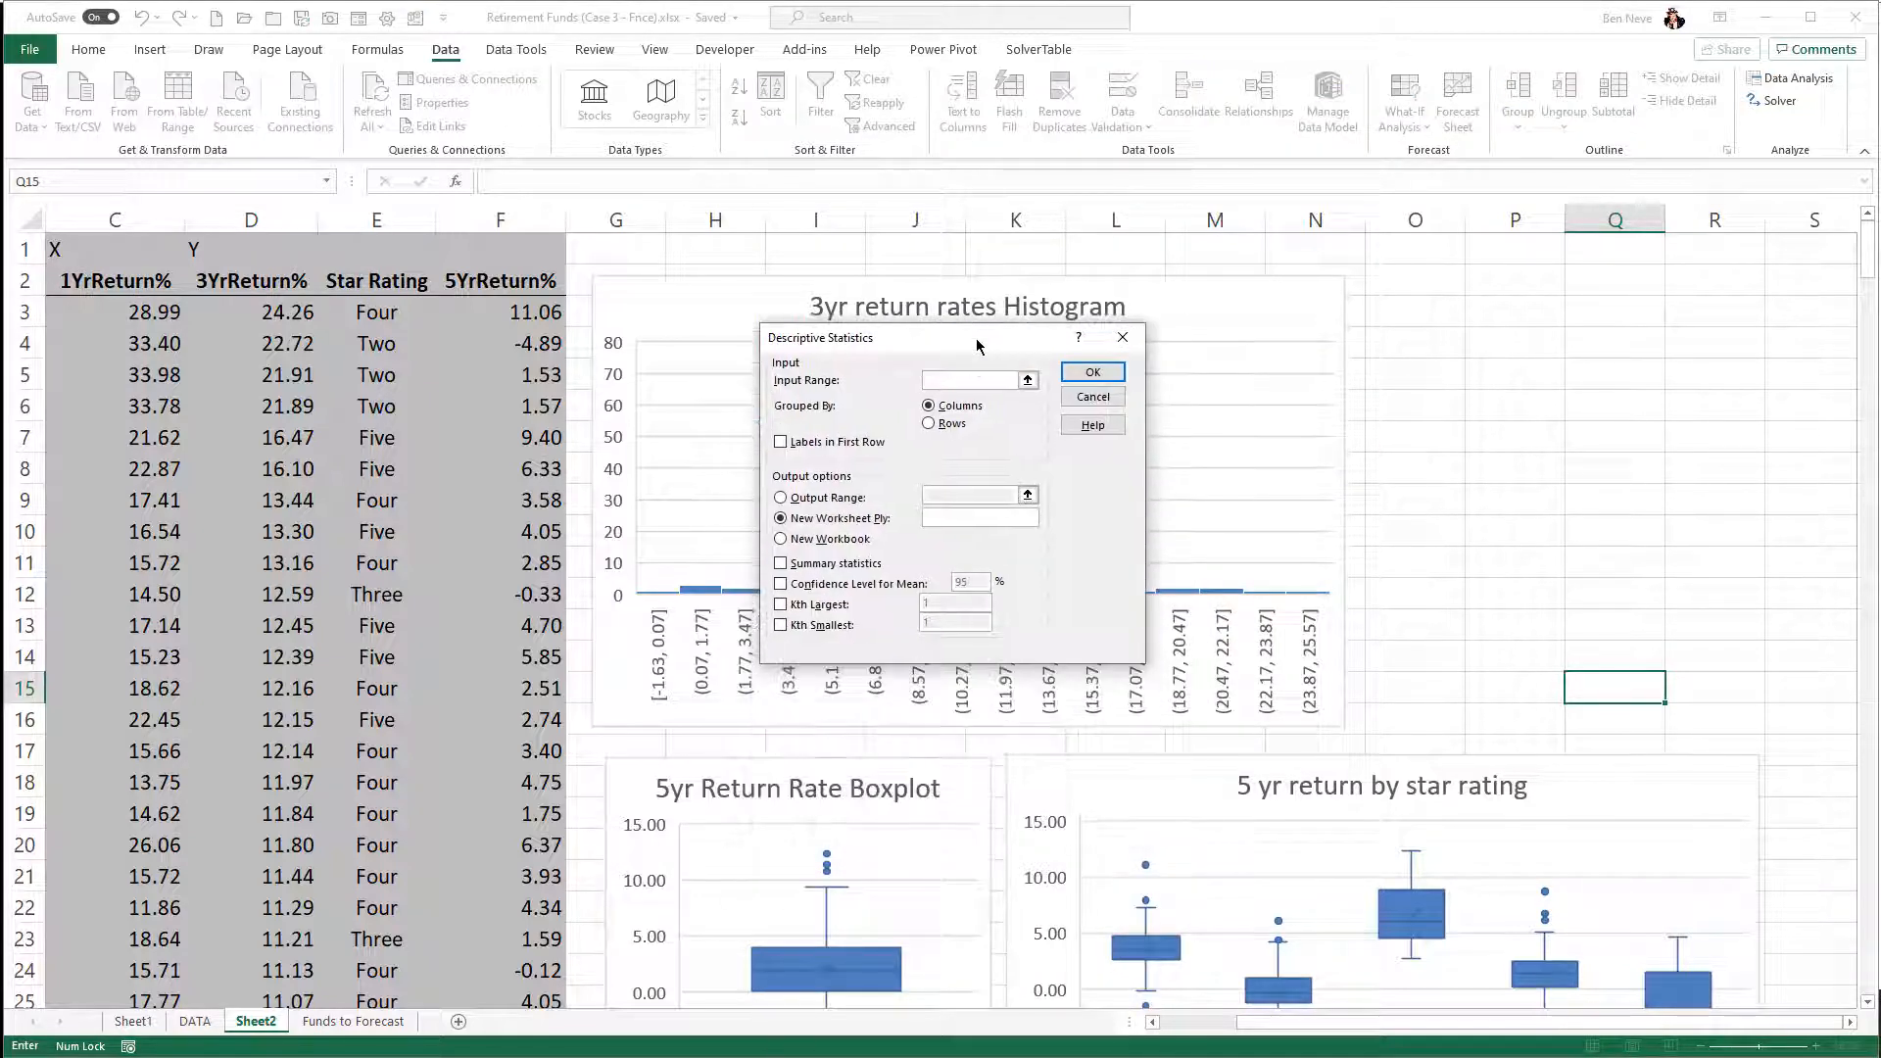
click(220, 283)
key(ctrl+shift+Down)
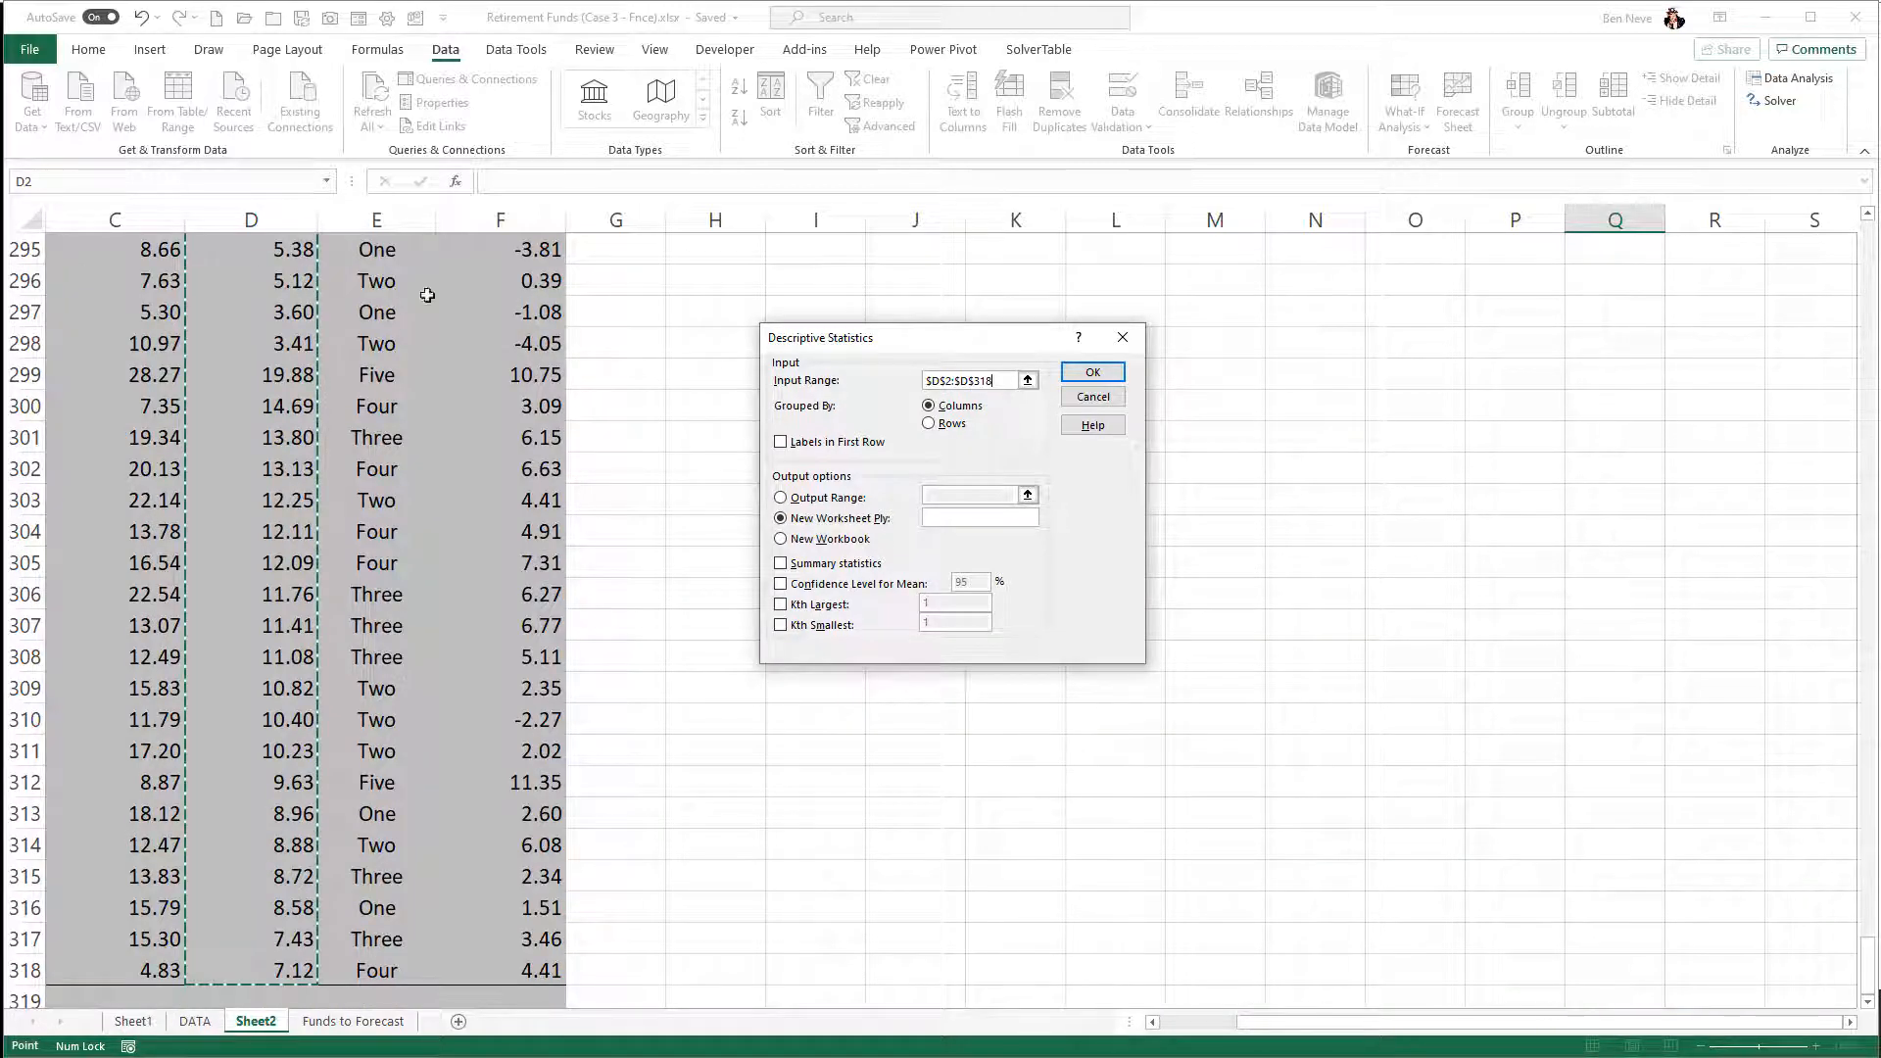
click(781, 443)
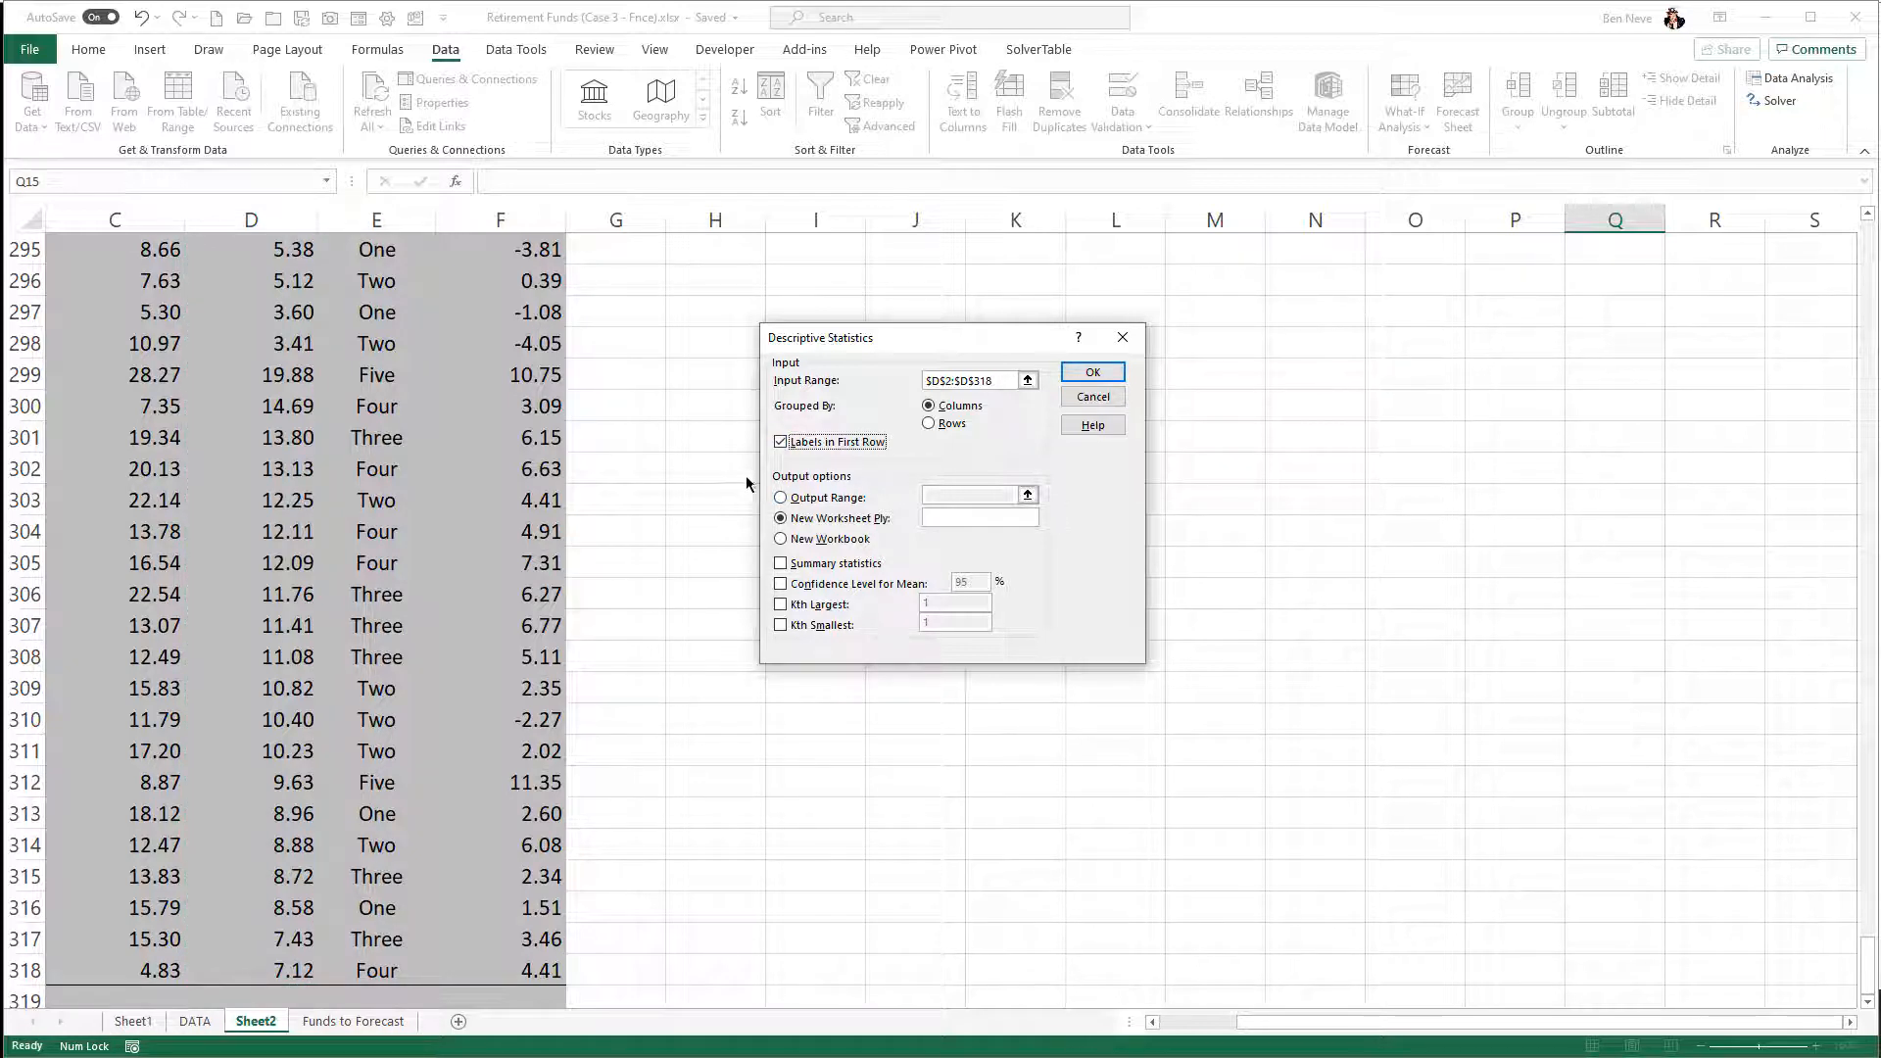
- Output the analysis at cell O3 with summary statistics and a 95% confidence level for the mean, and run it
click(781, 498)
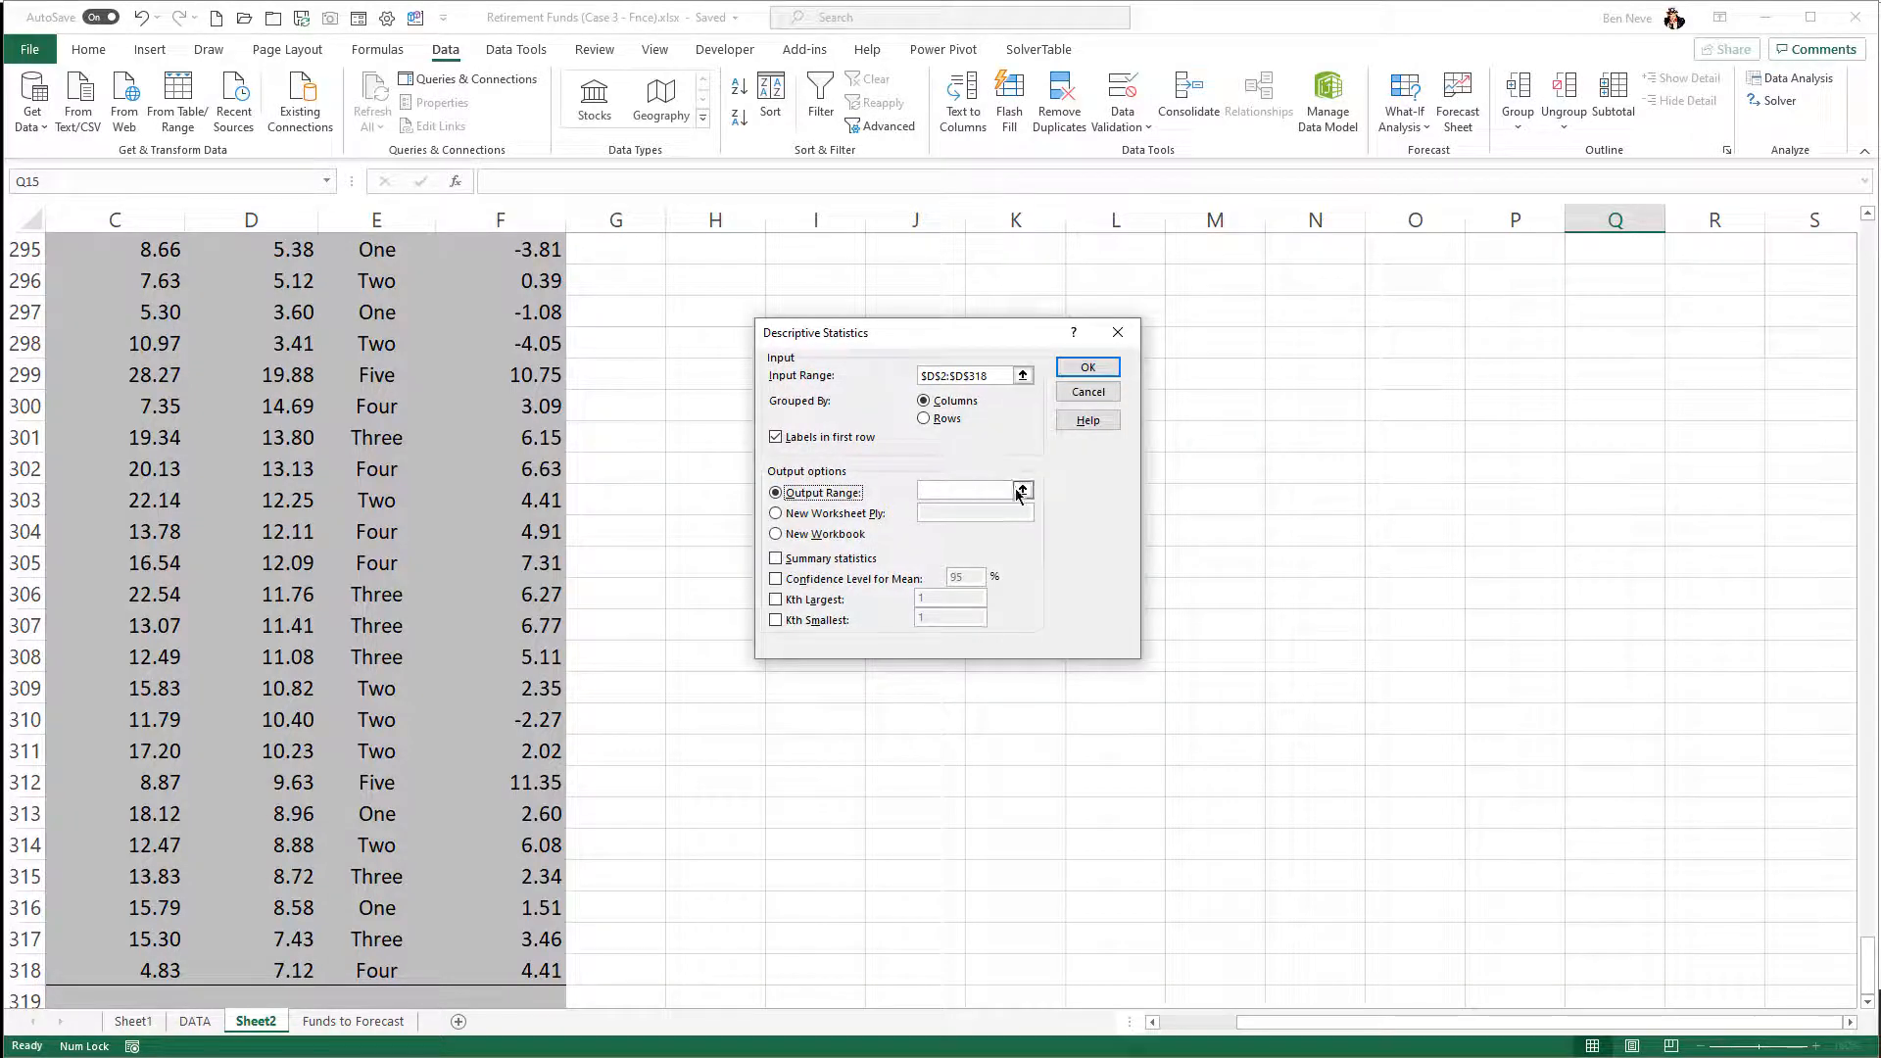
click(1021, 489)
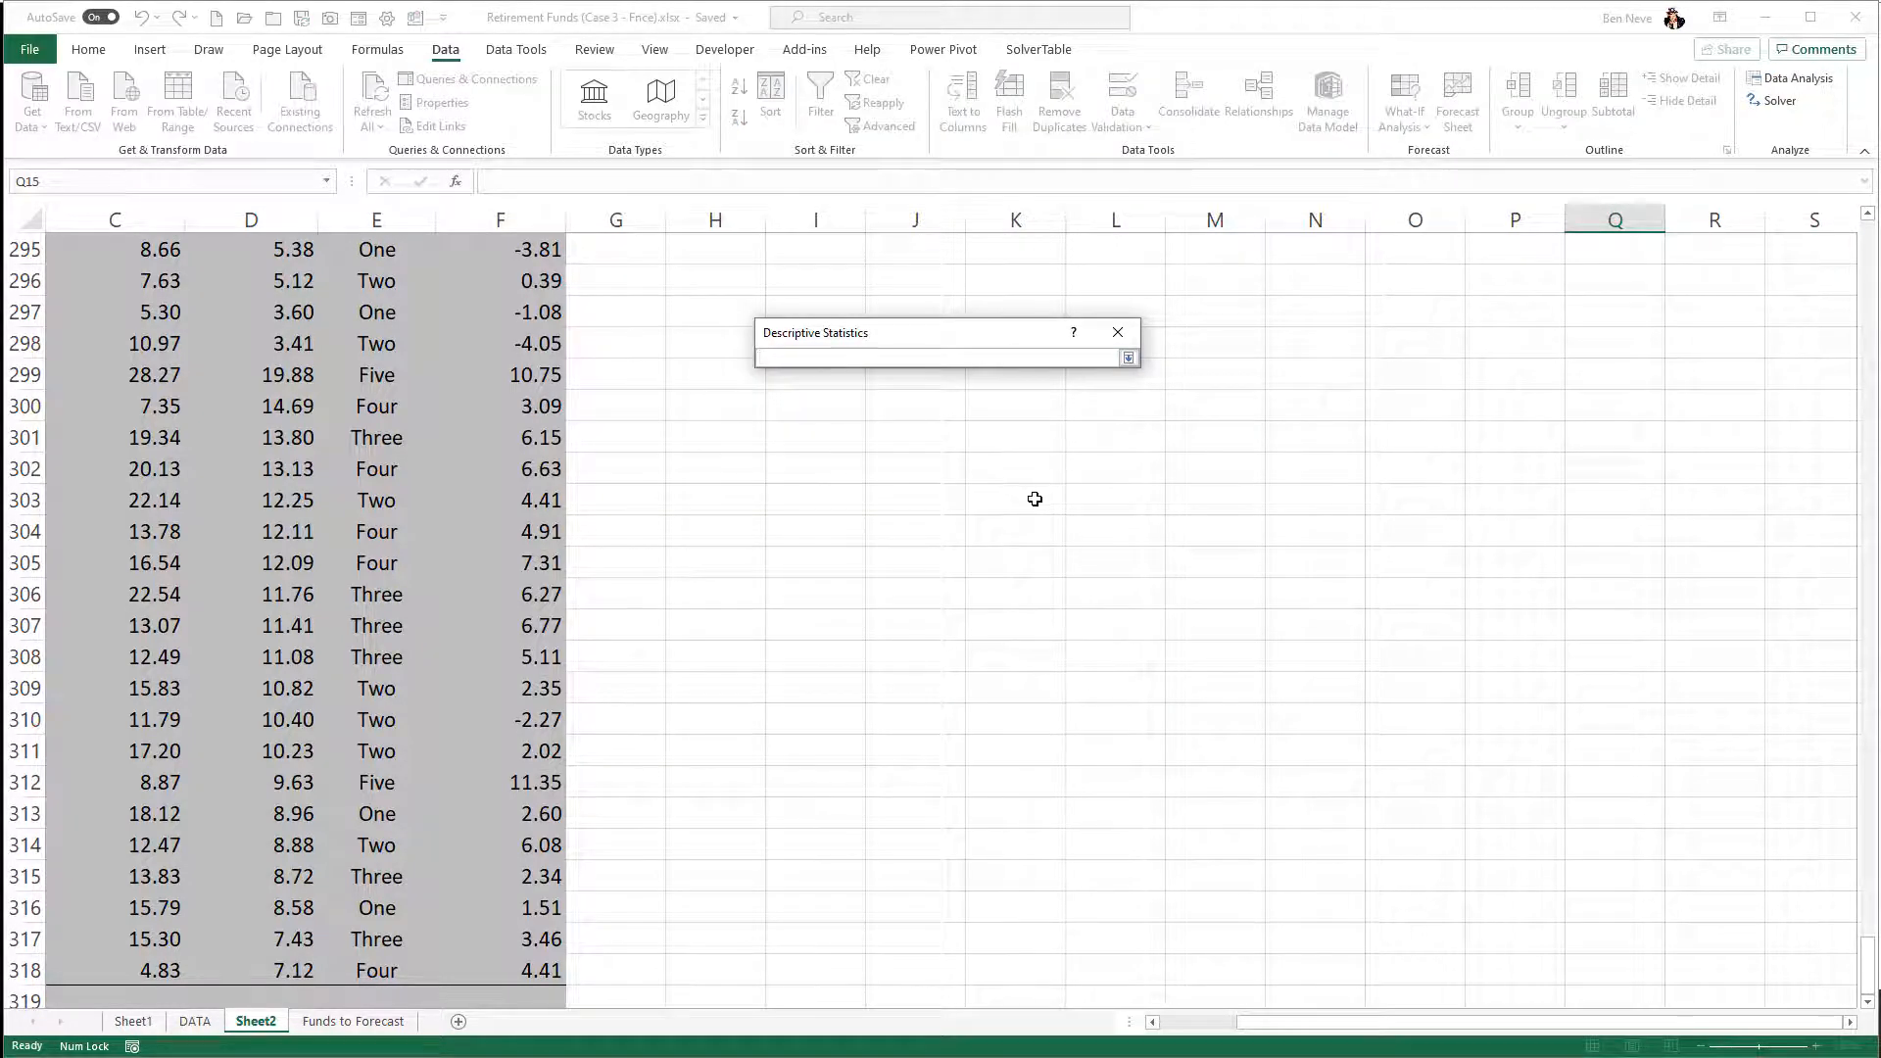
key(ctrl+Up)
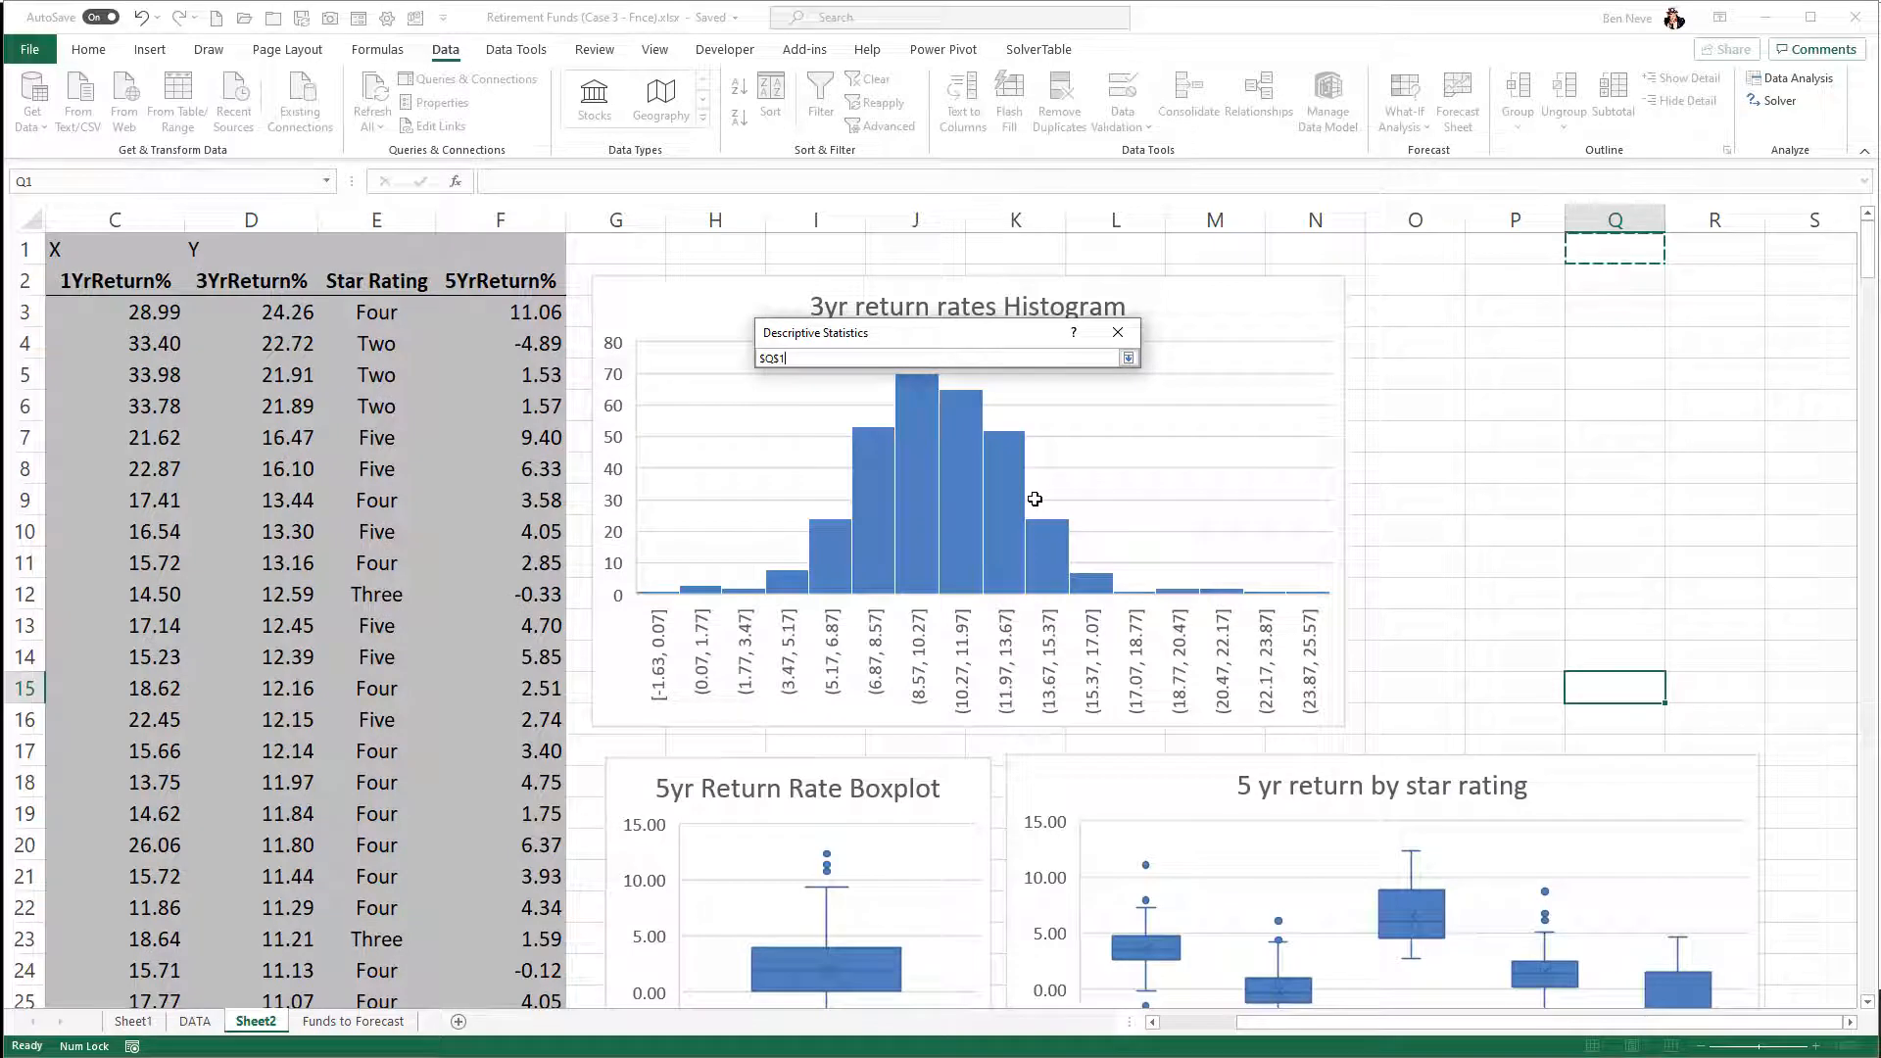
click(1479, 309)
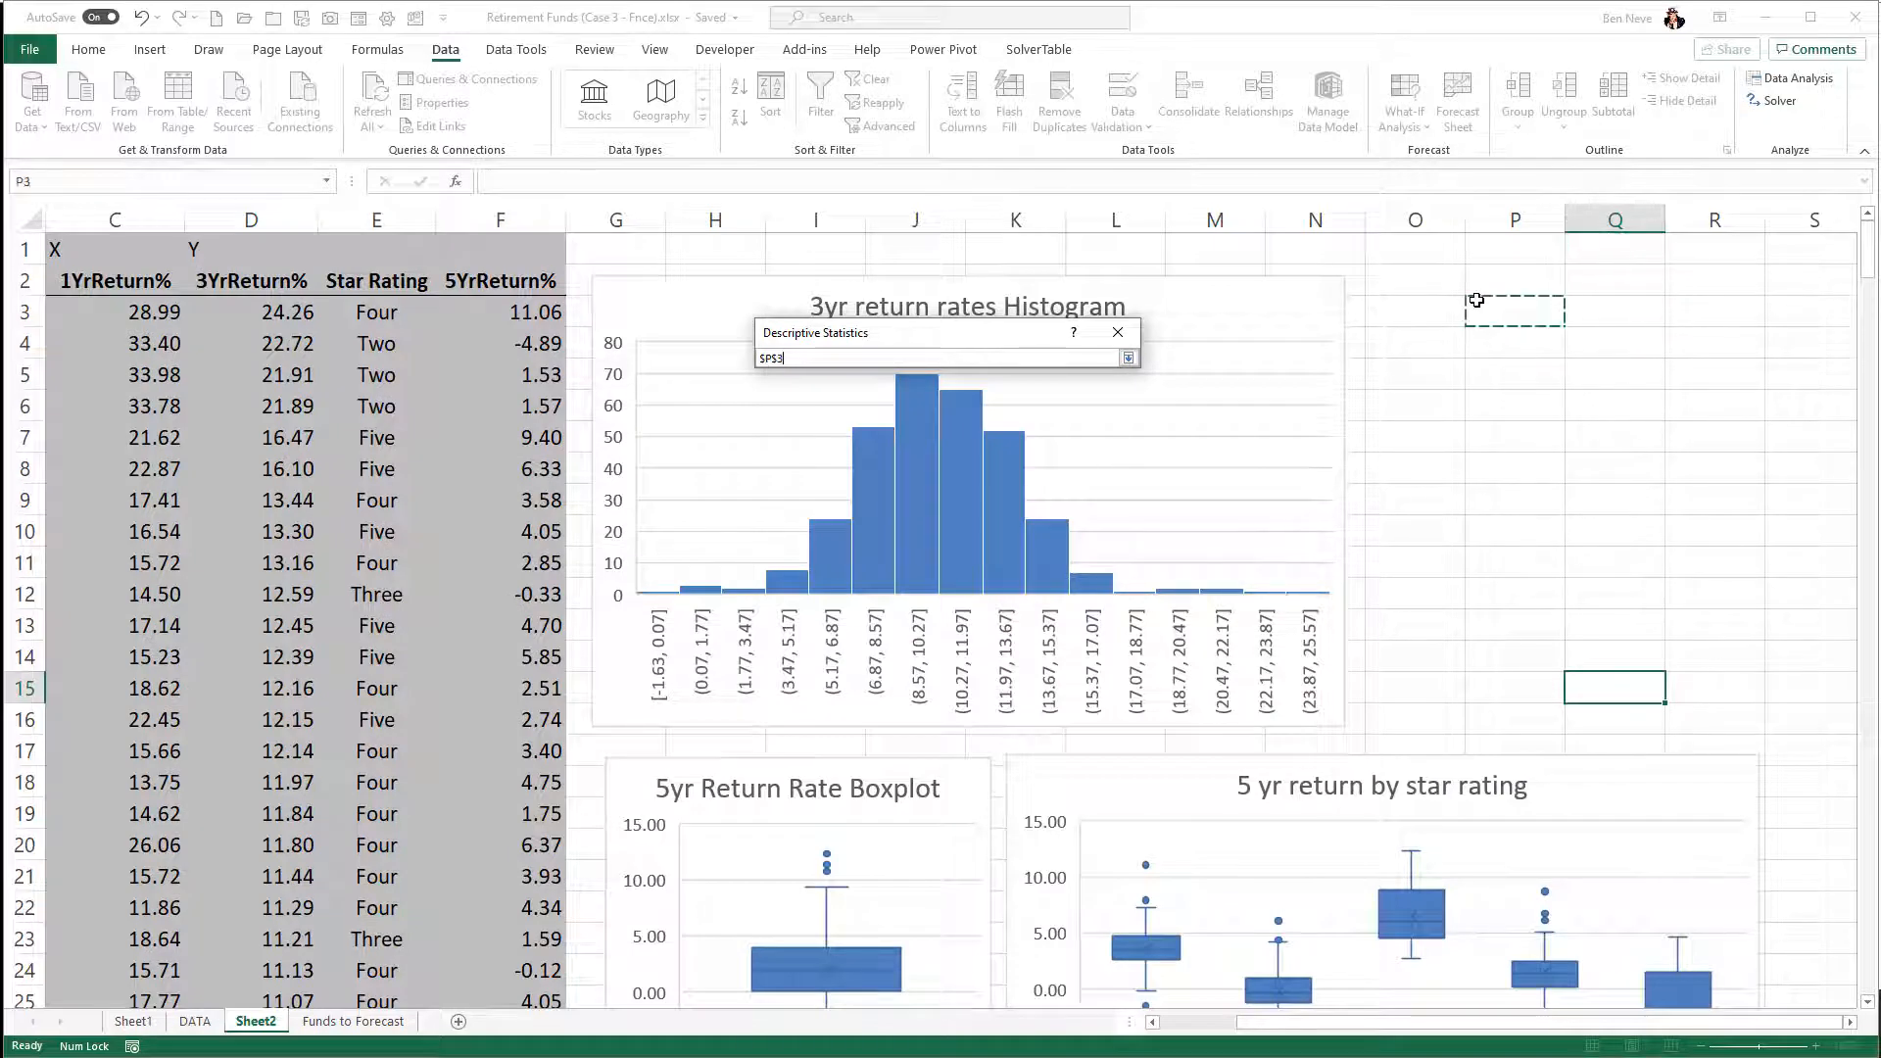
click(1445, 318)
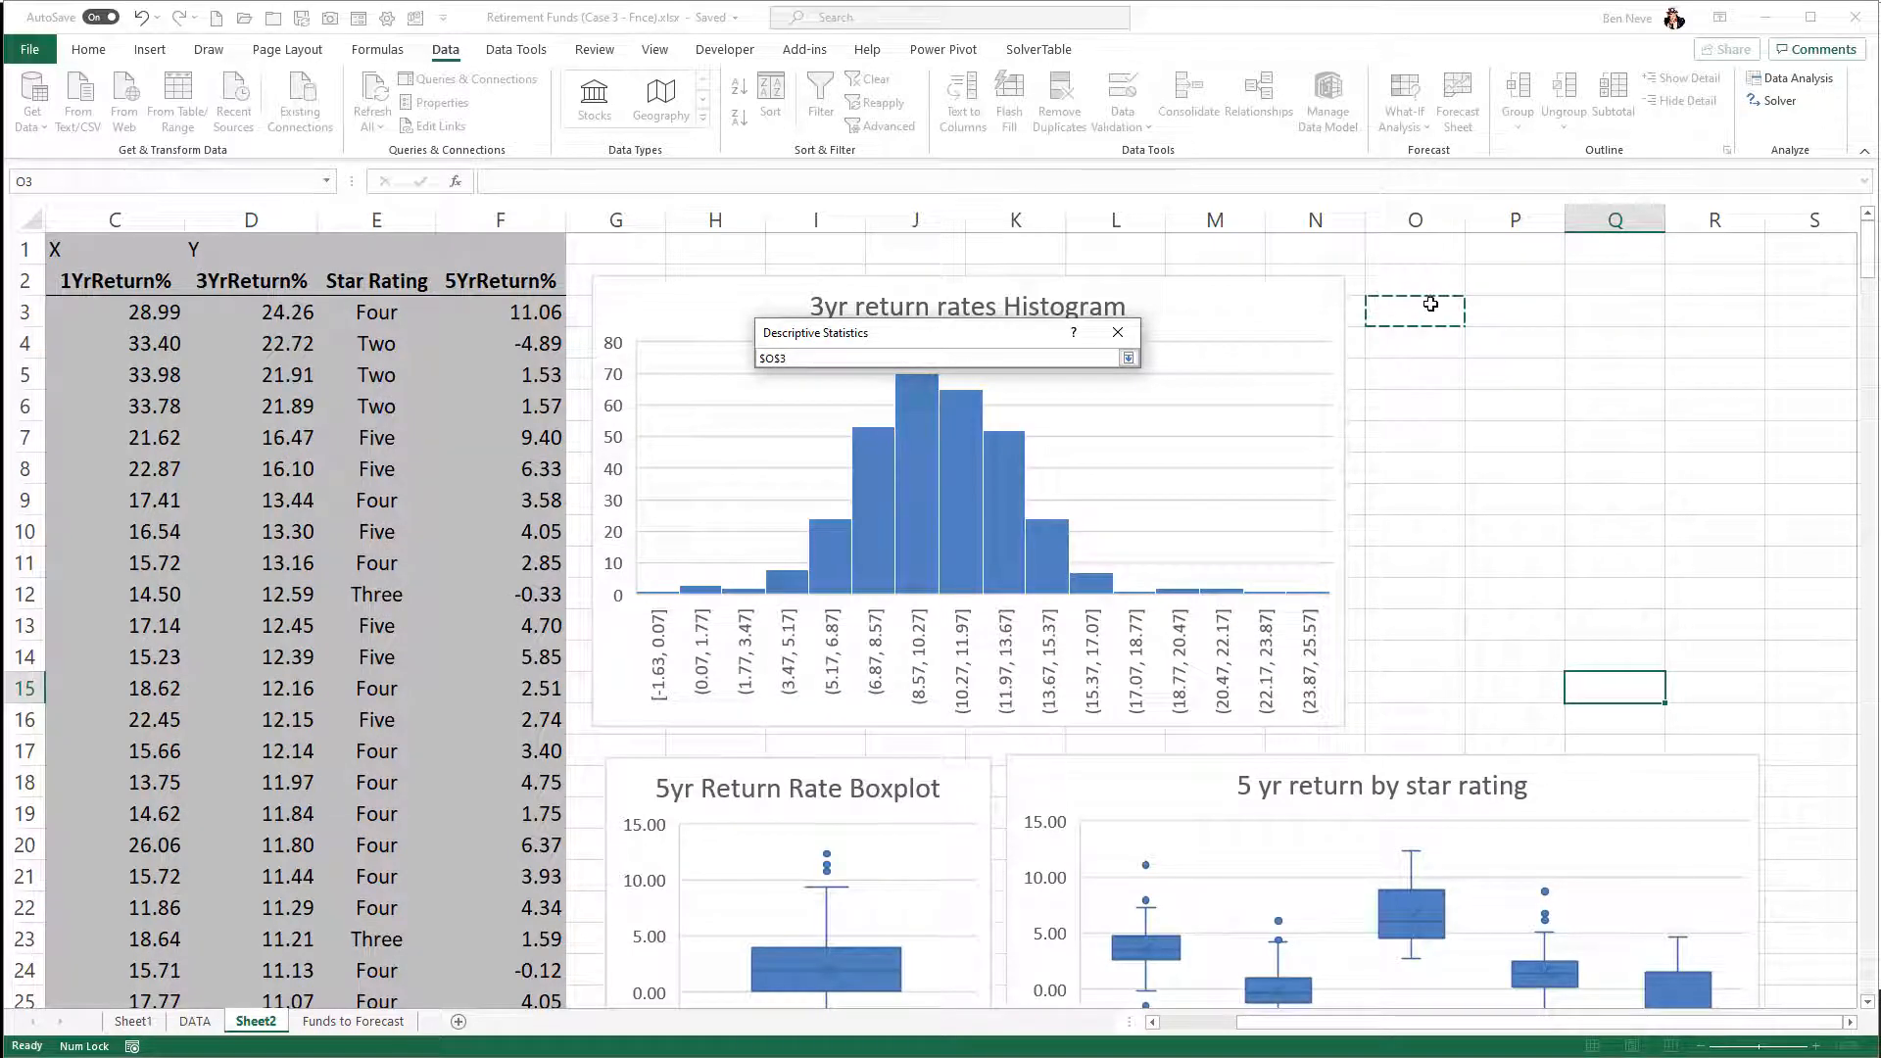
click(1129, 358)
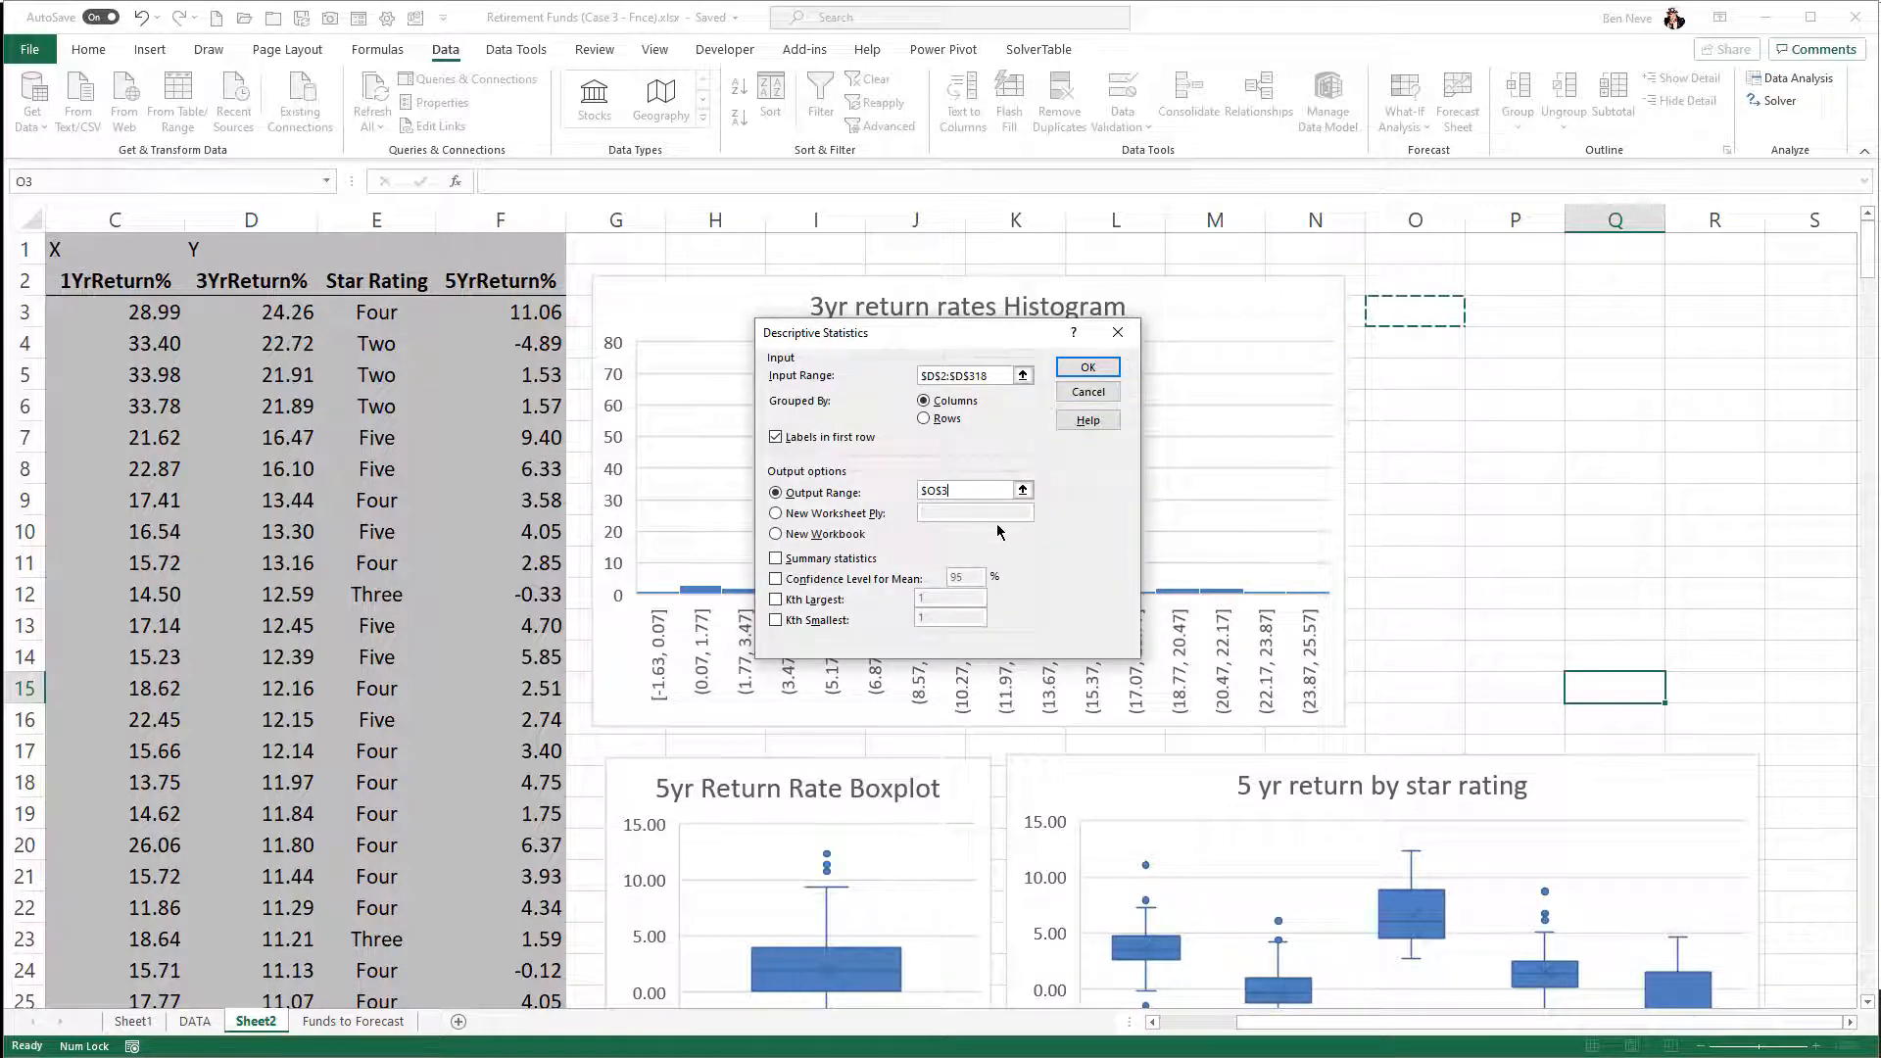
click(777, 559)
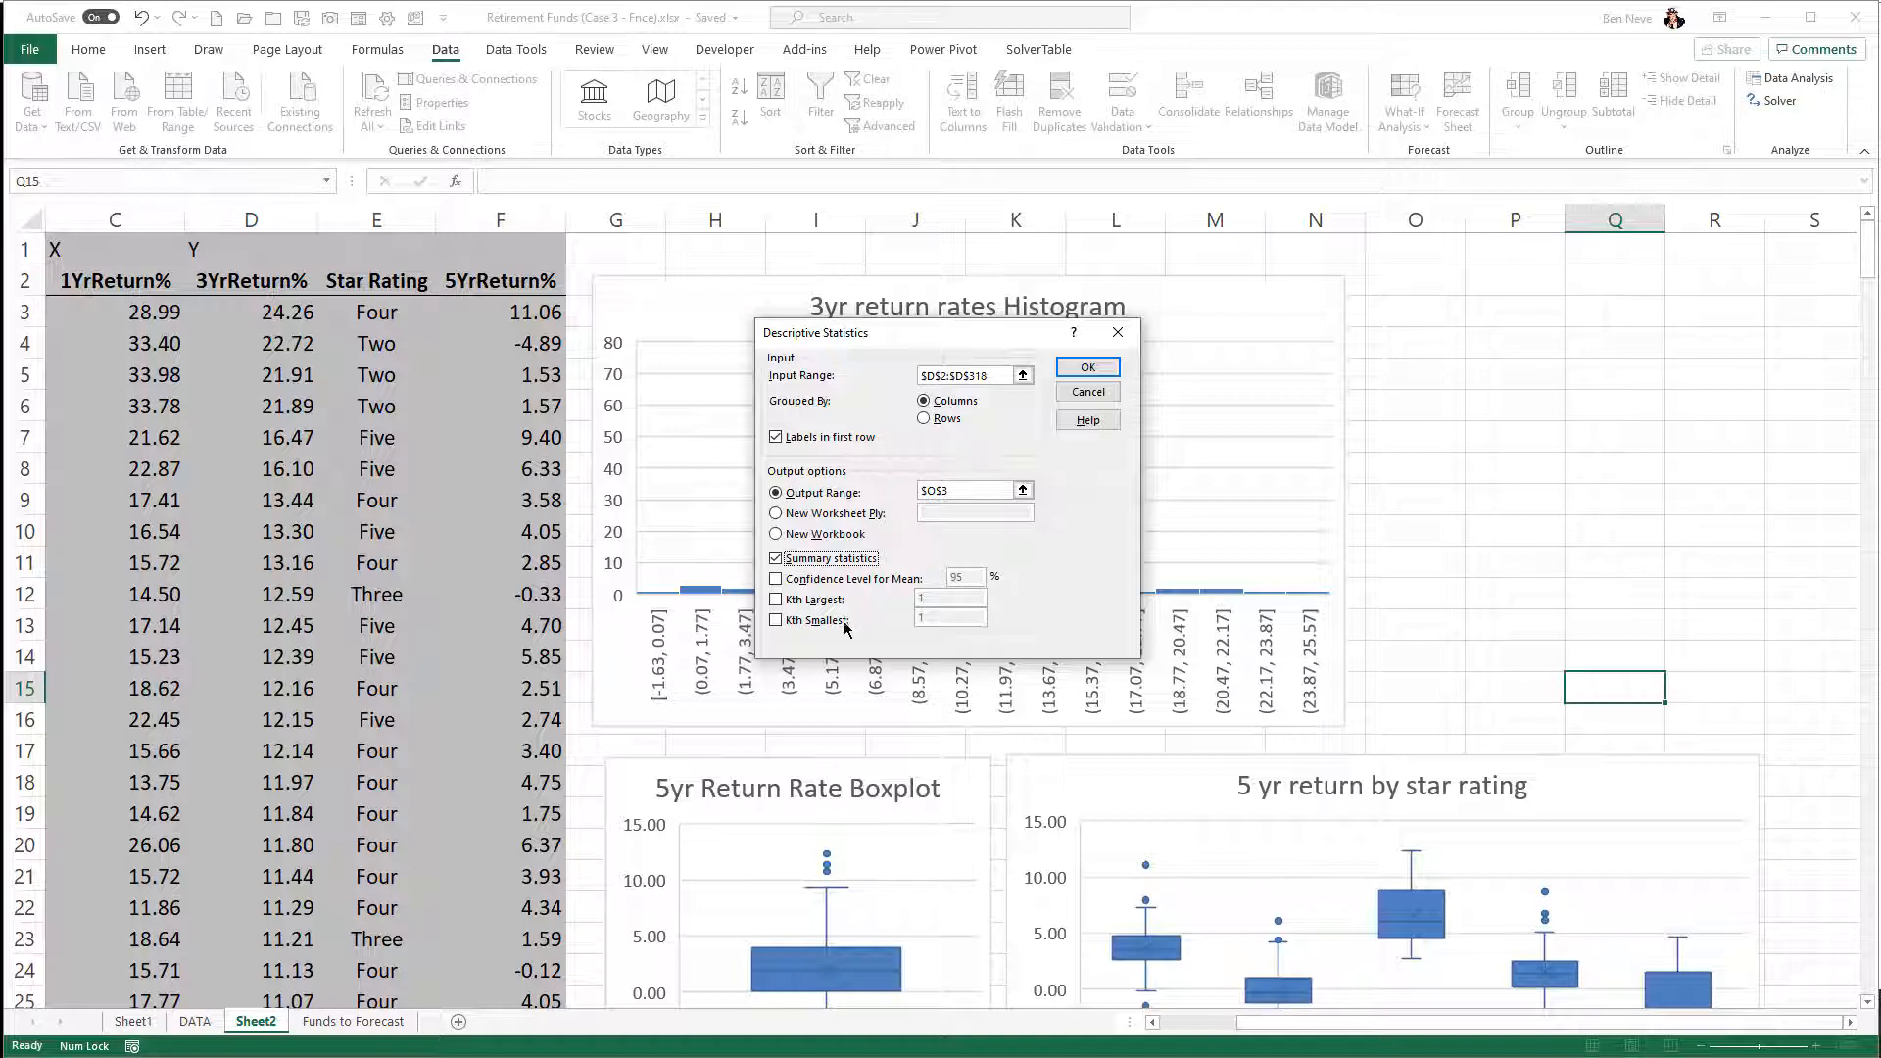
click(775, 579)
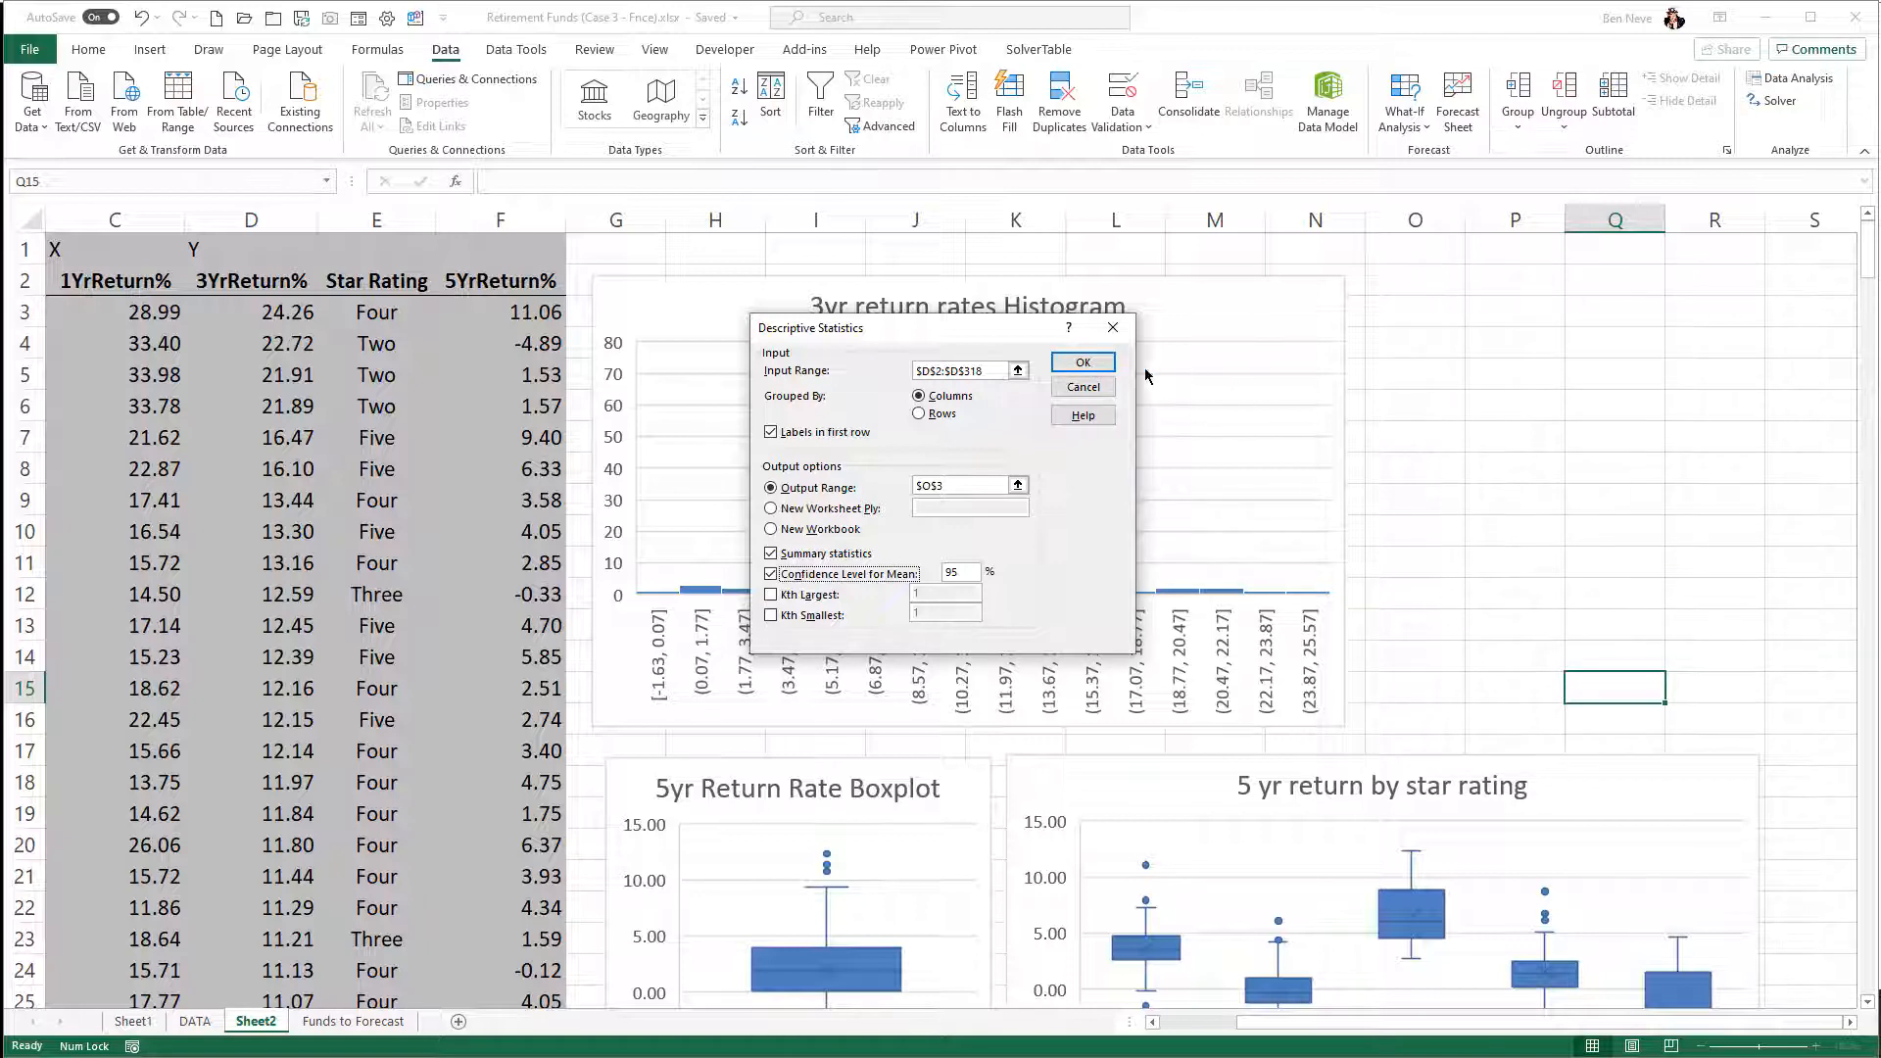
click(1082, 363)
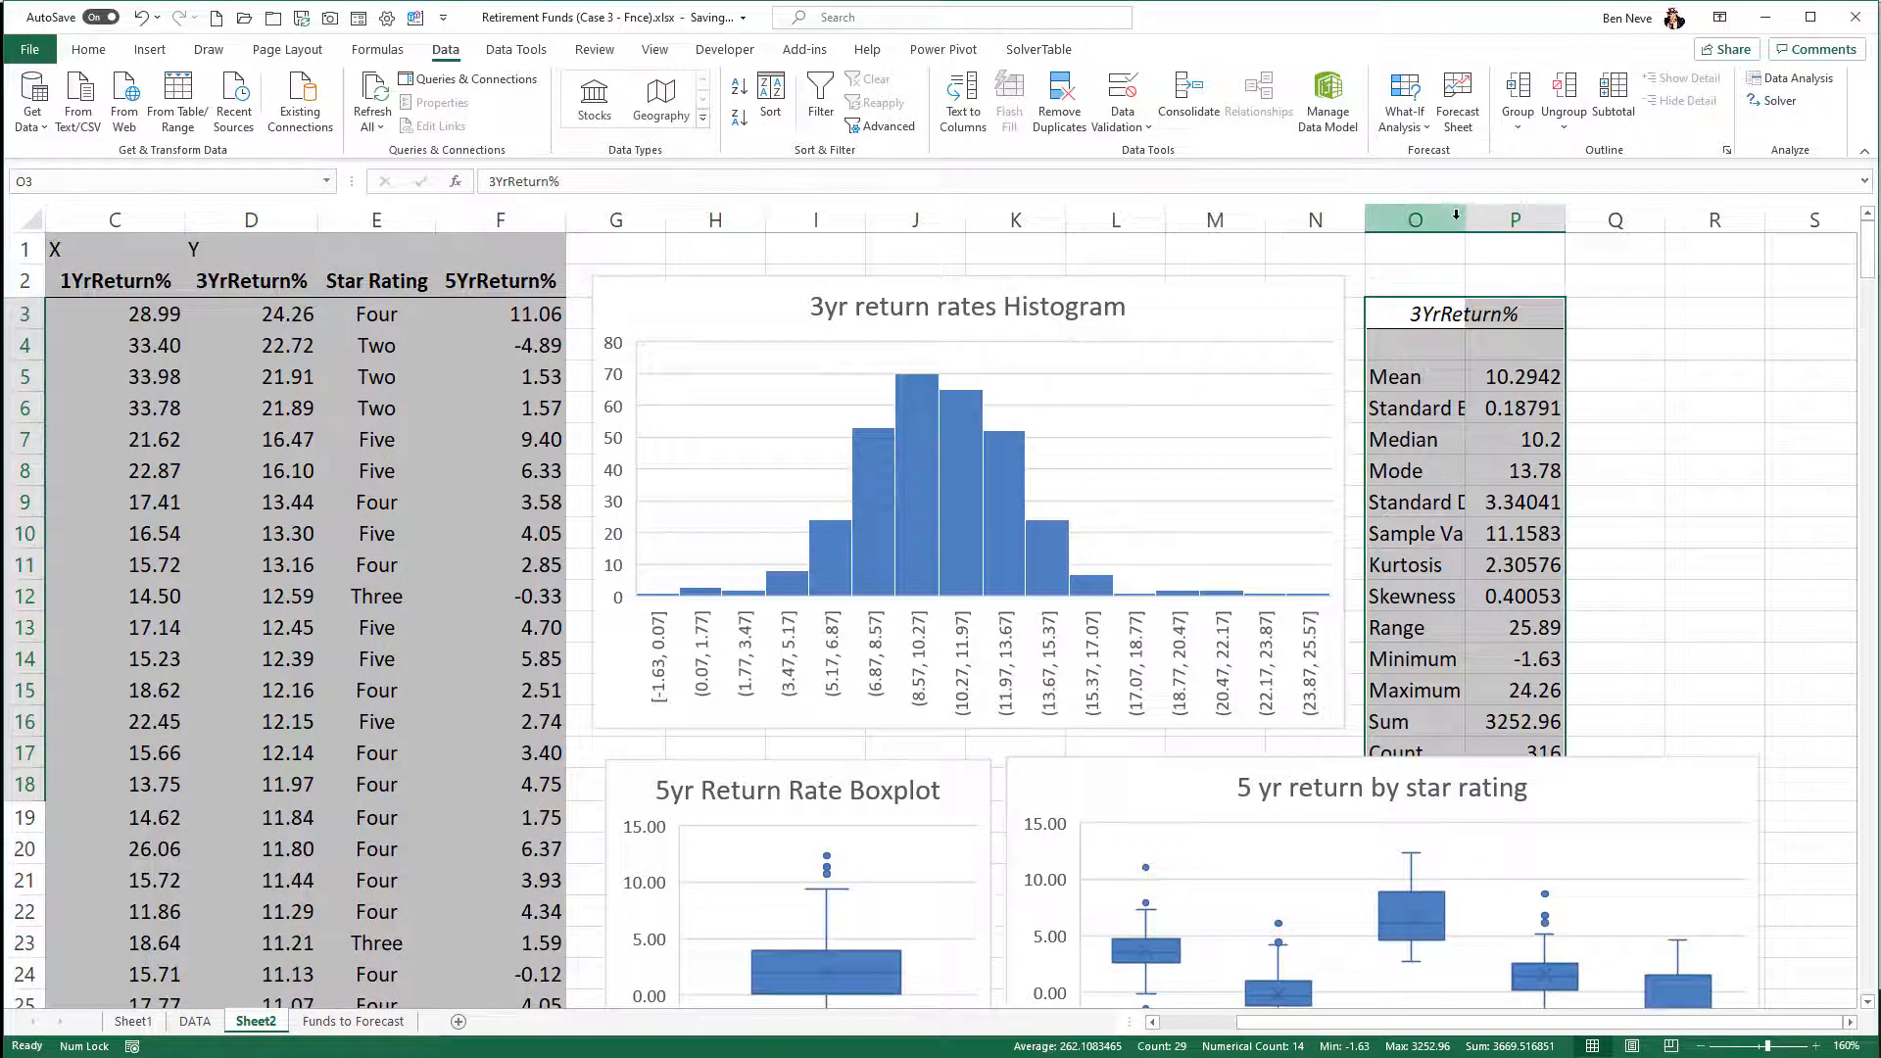
- Widen column O and autofit column P around the 3YrReturn% statistics table, then deselect the table
drag(1459, 213, 1515, 213)
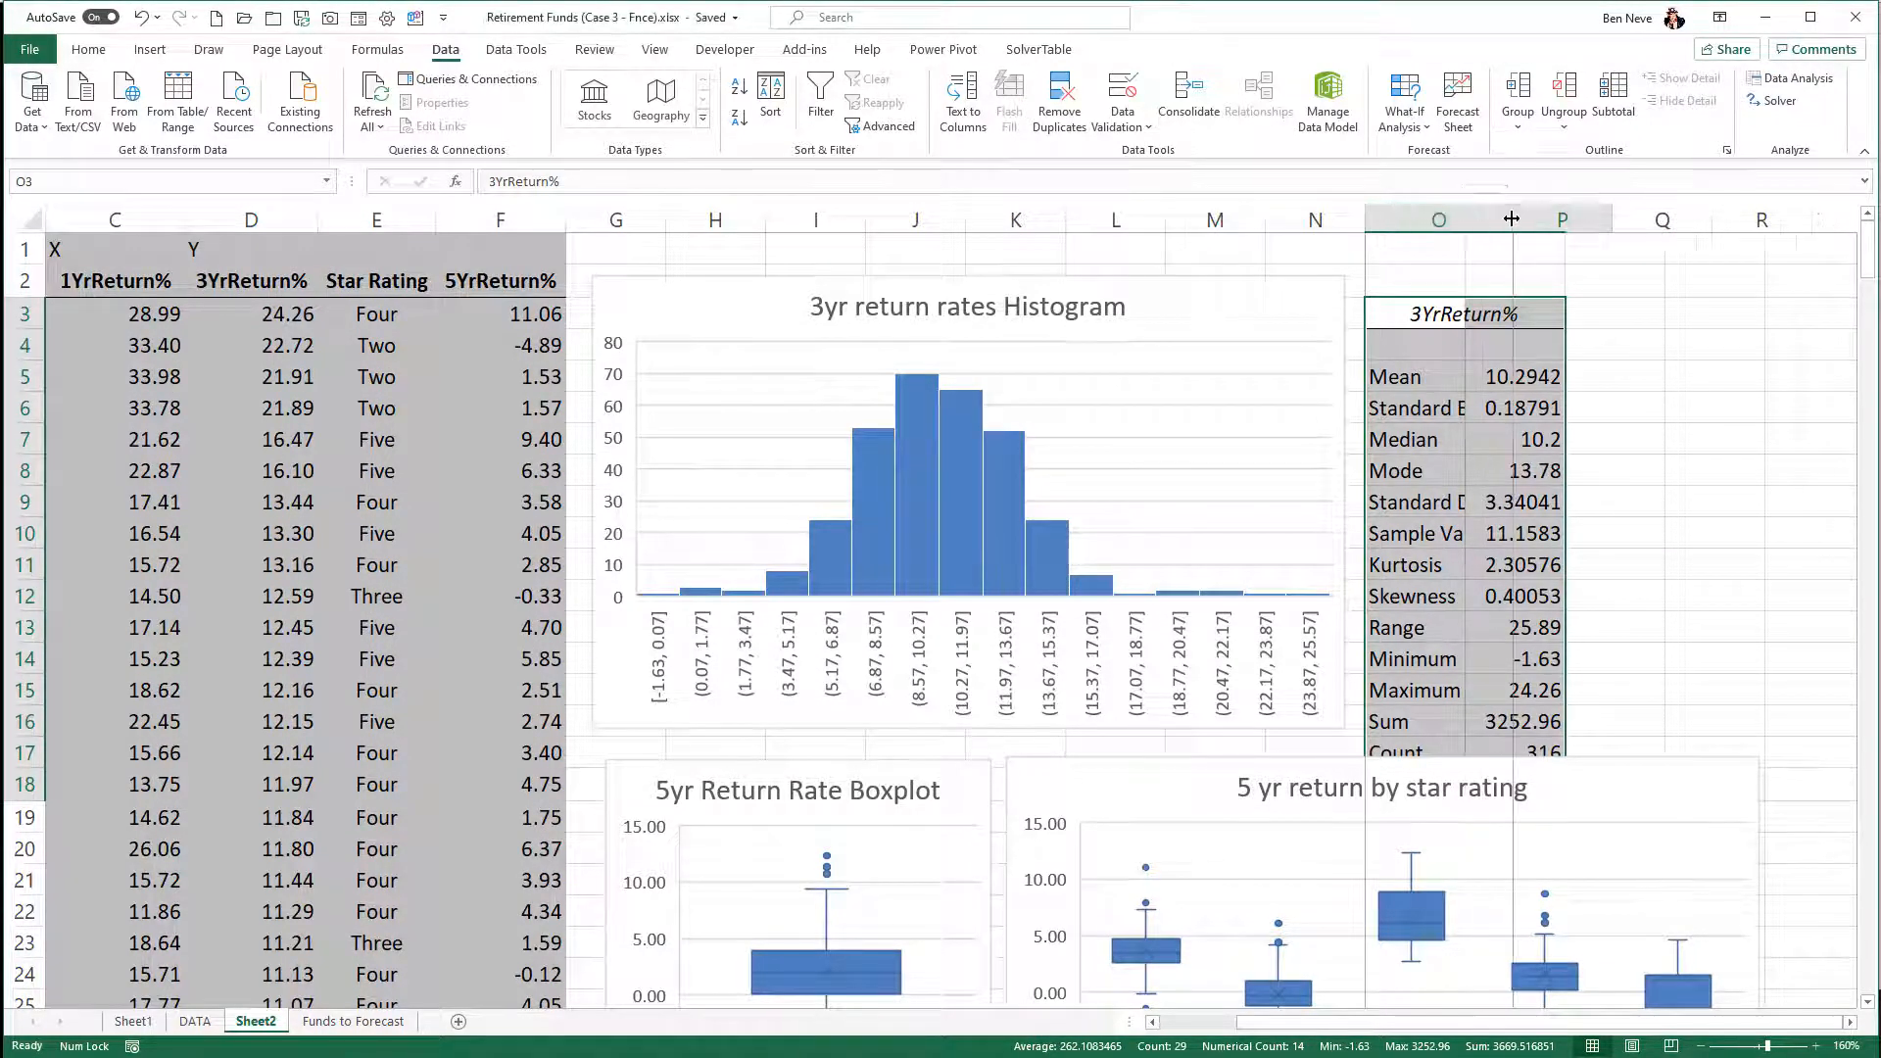
double_click(1614, 218)
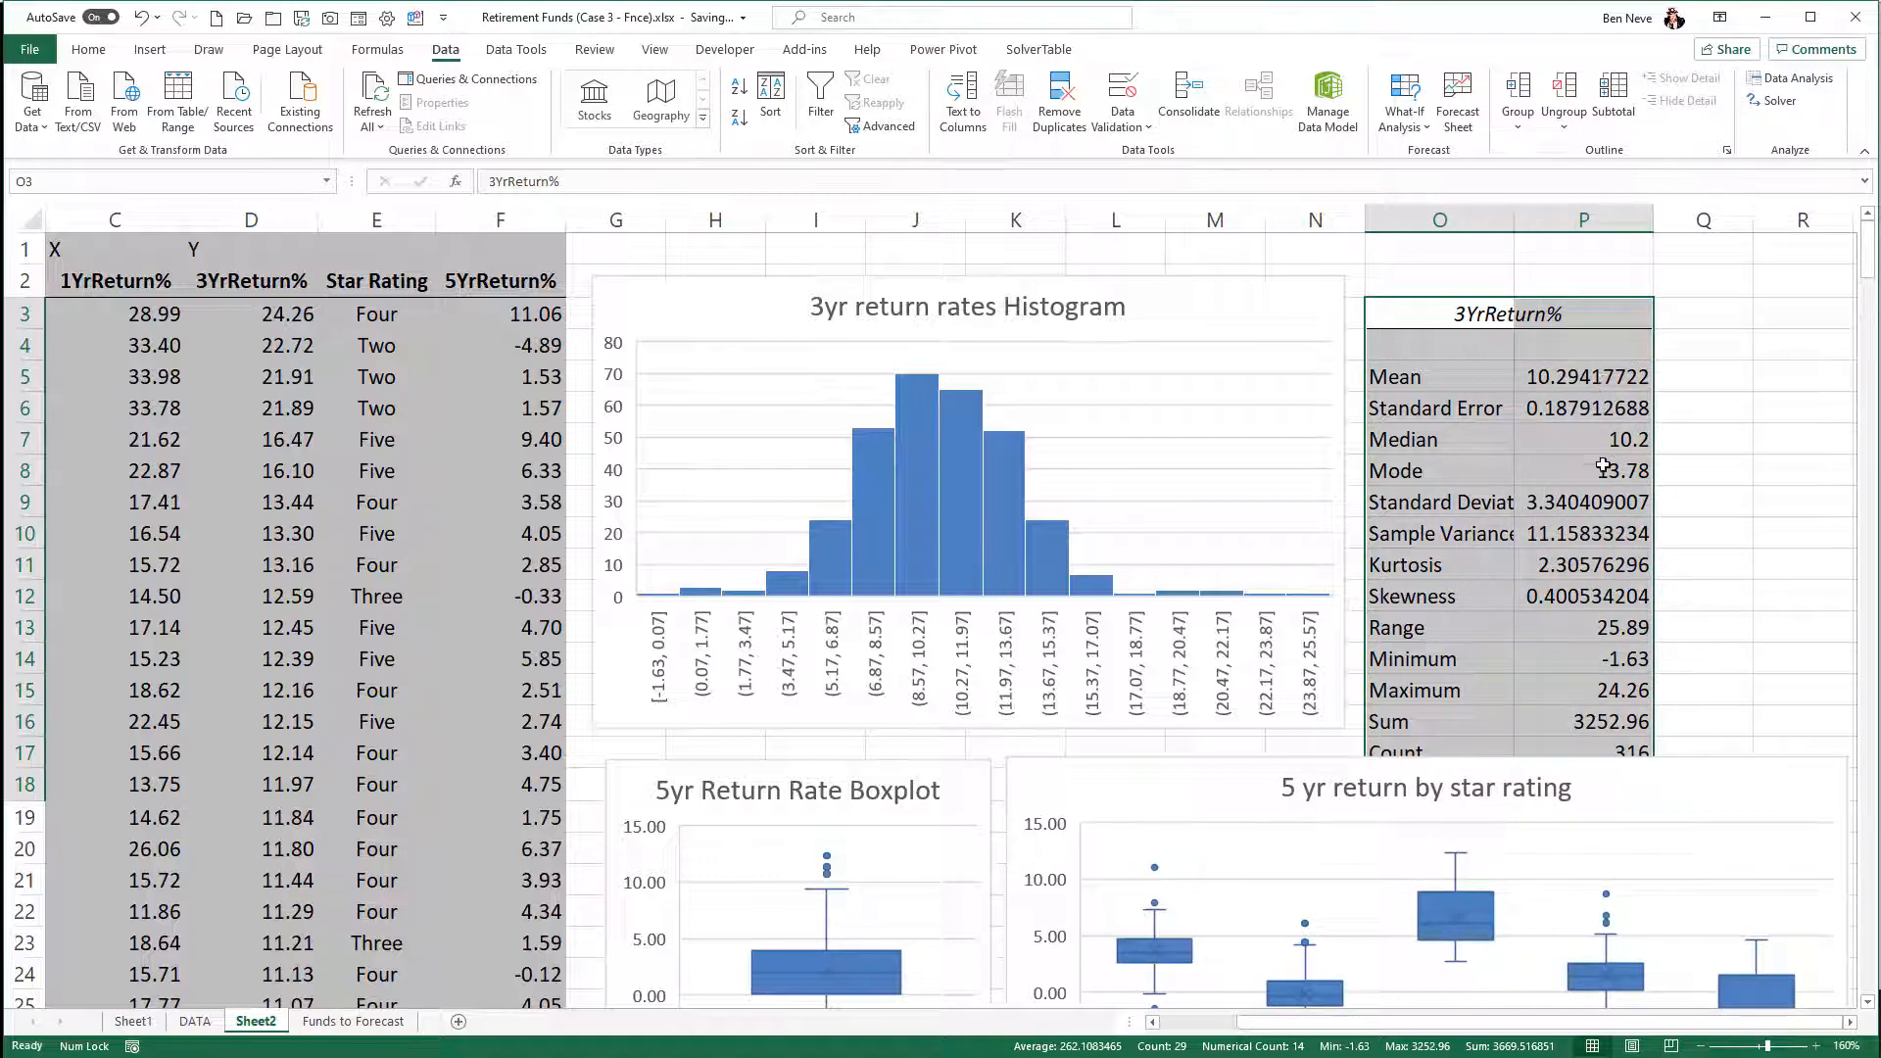
click(1638, 470)
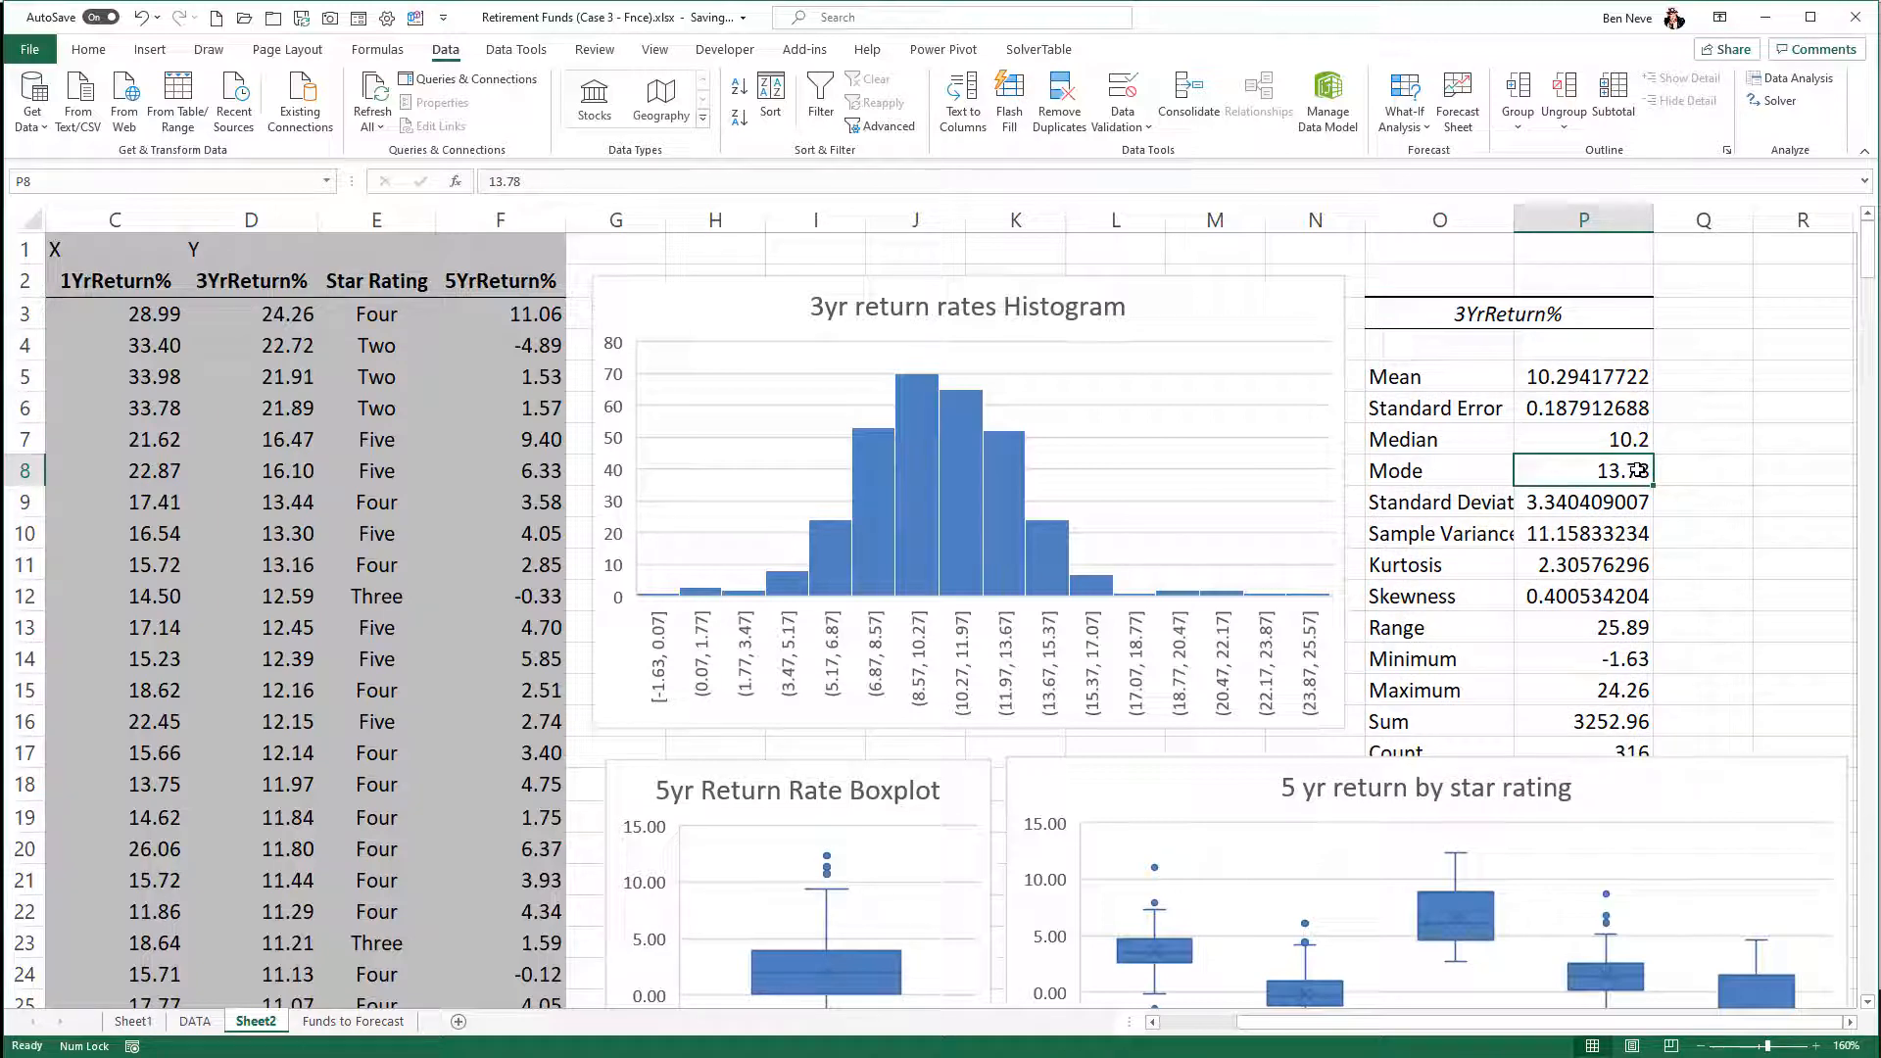
- Move the 3YrReturn% vs. 1YrReturn% scatter chart down to about row 35, starting near column G
scroll(1638, 470, down, 5)
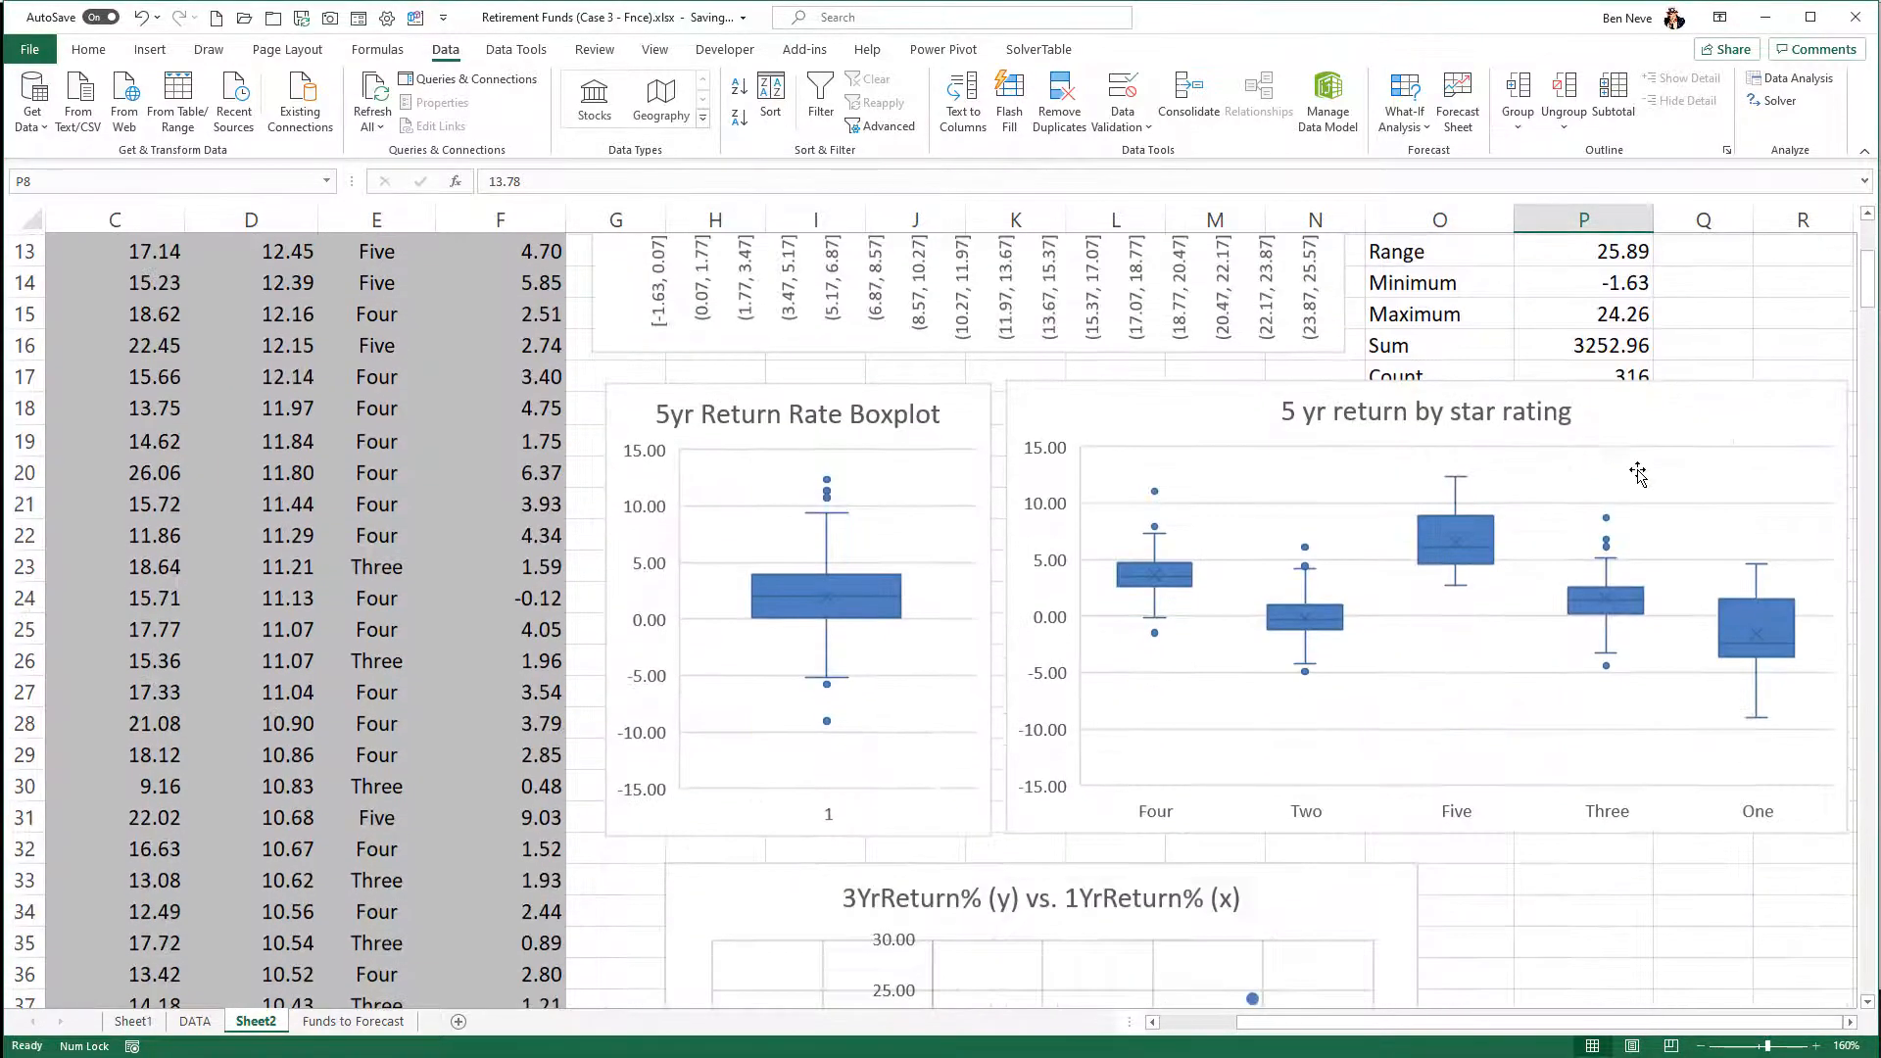
scroll(1638, 472, up, 1)
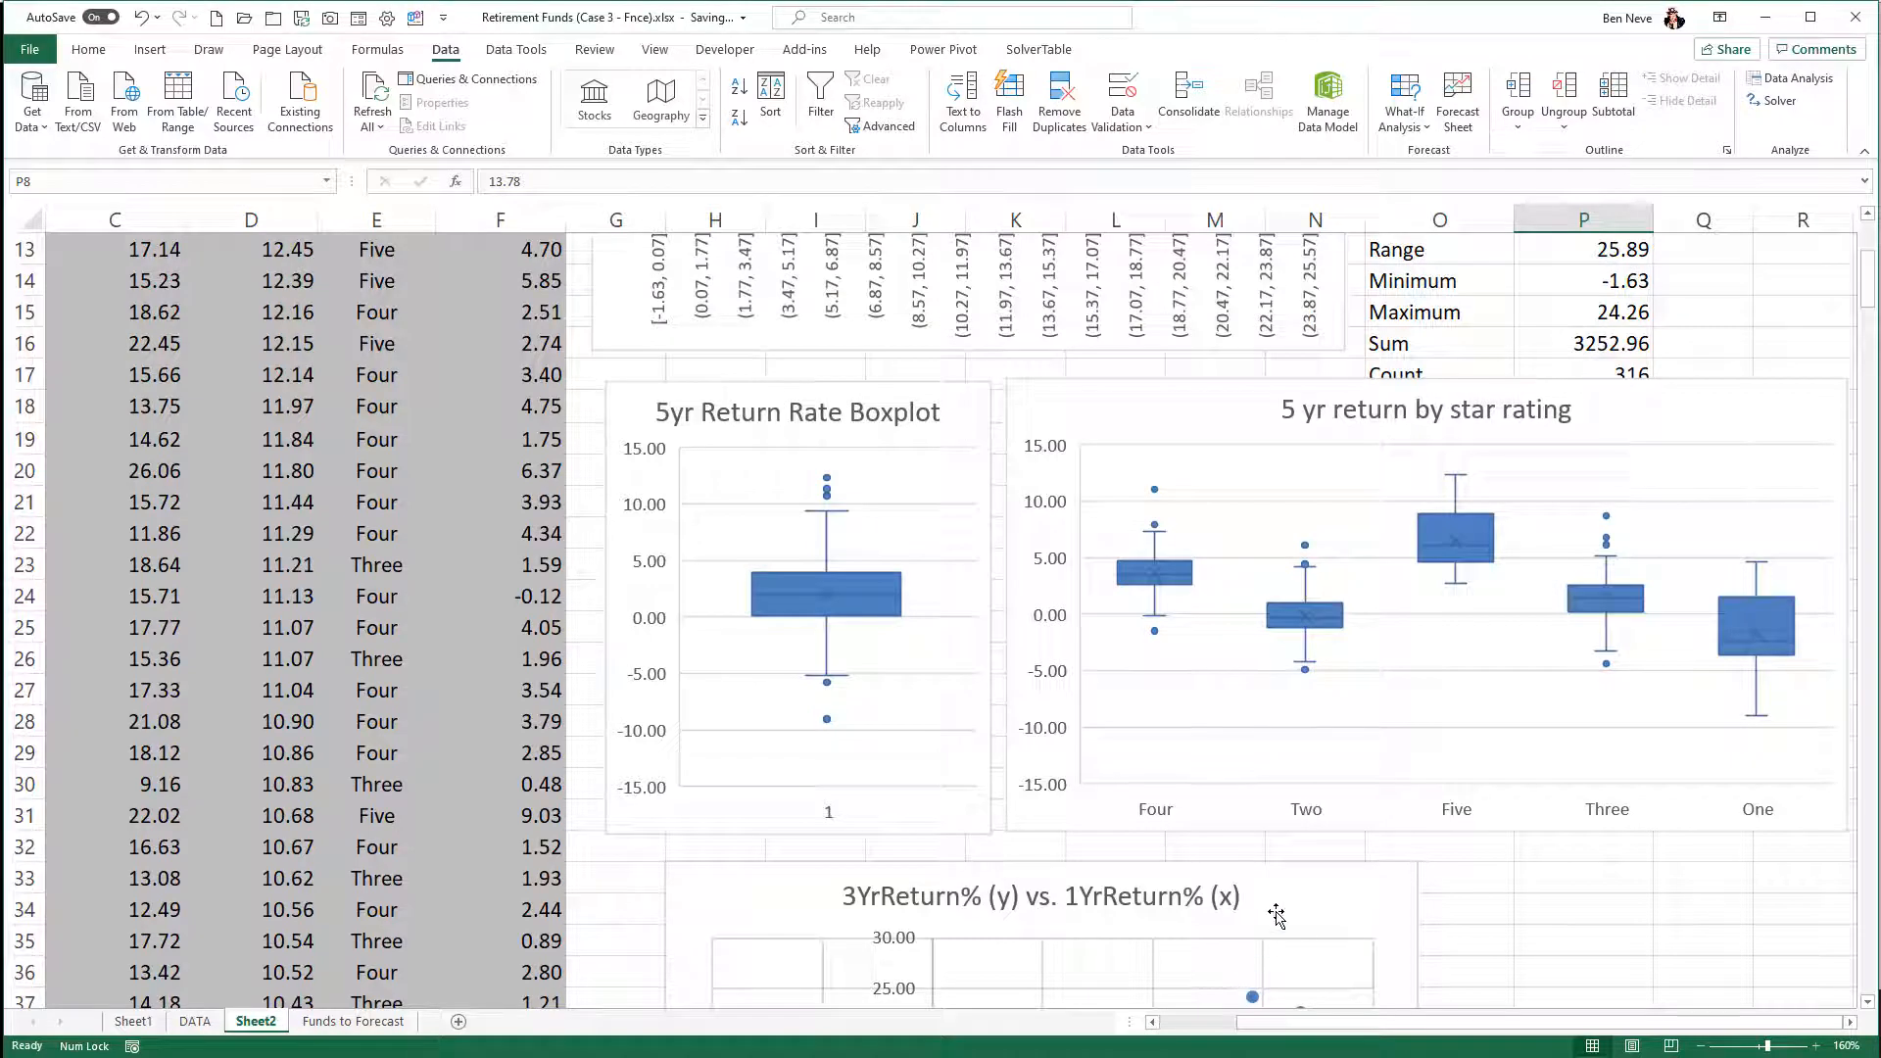
drag(1274, 907, 1217, 981)
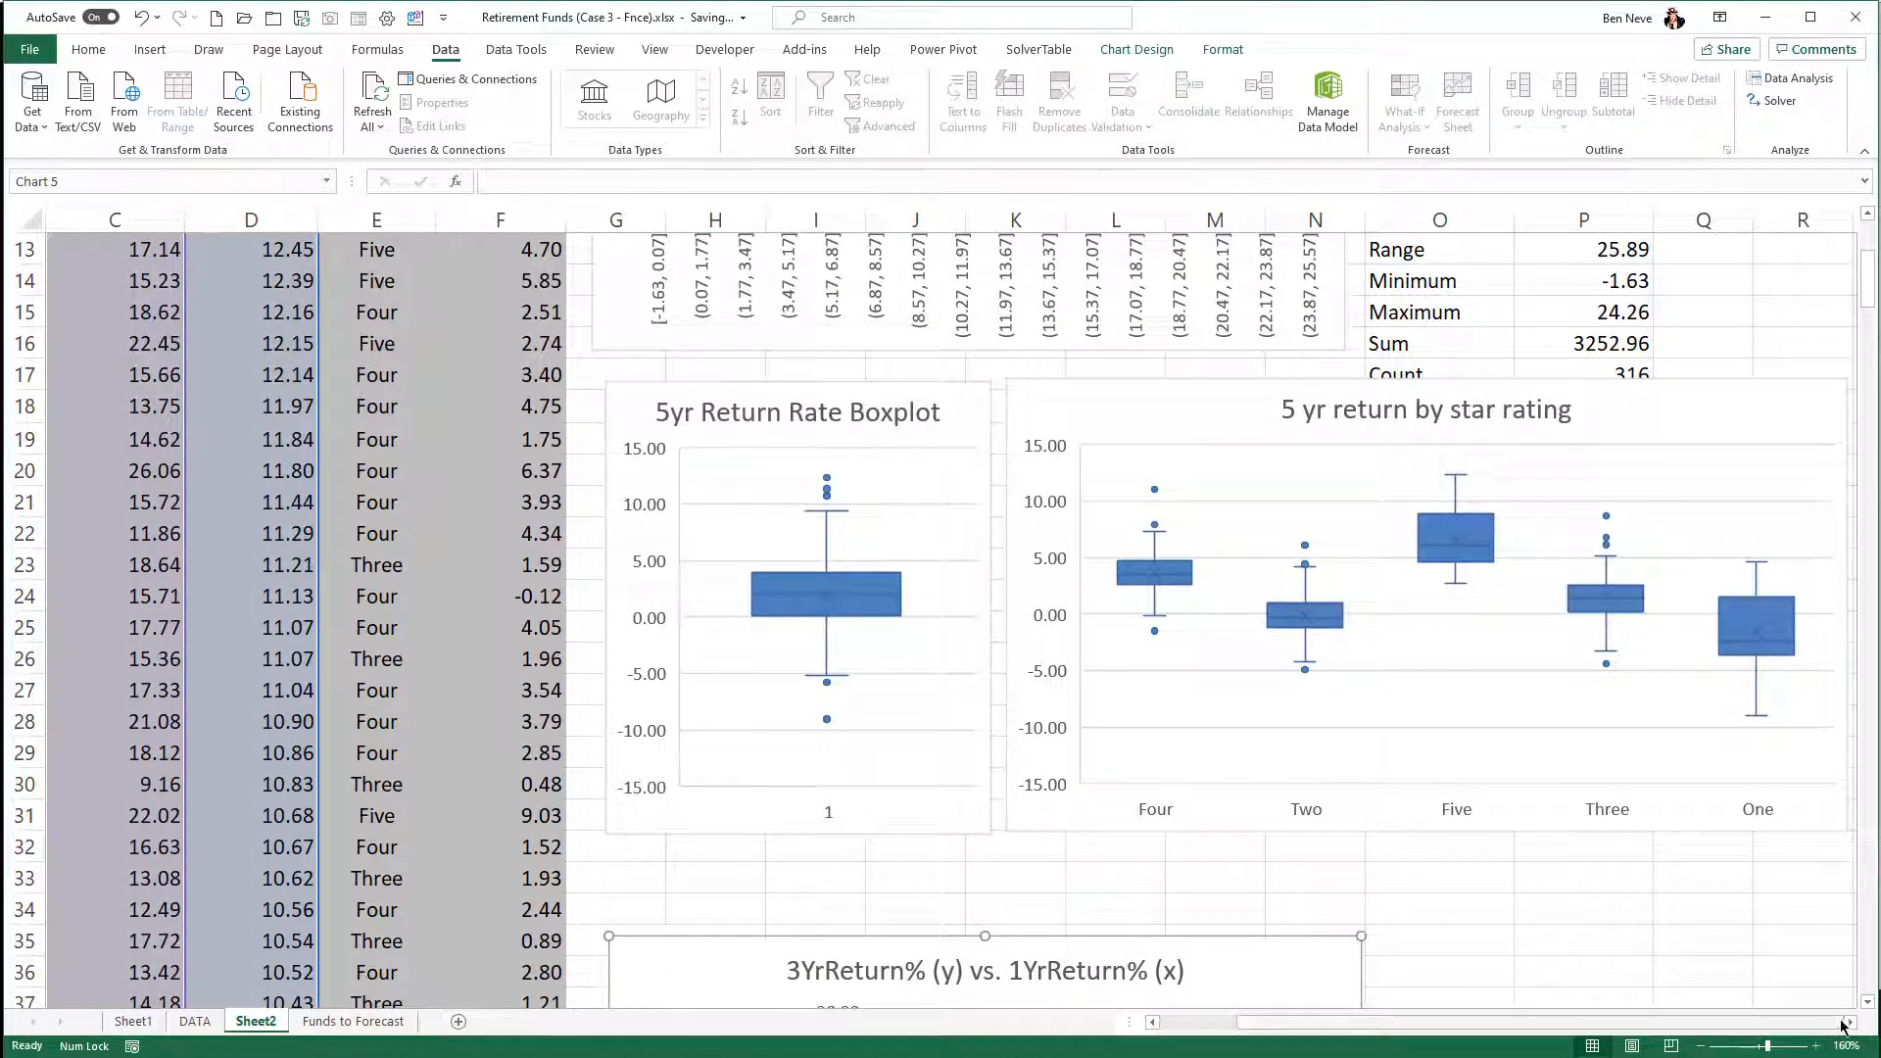
- Add filters to the Sheet2 fund data and sort it by Star Rating from A to Z
scroll(511, 750, up, 4)
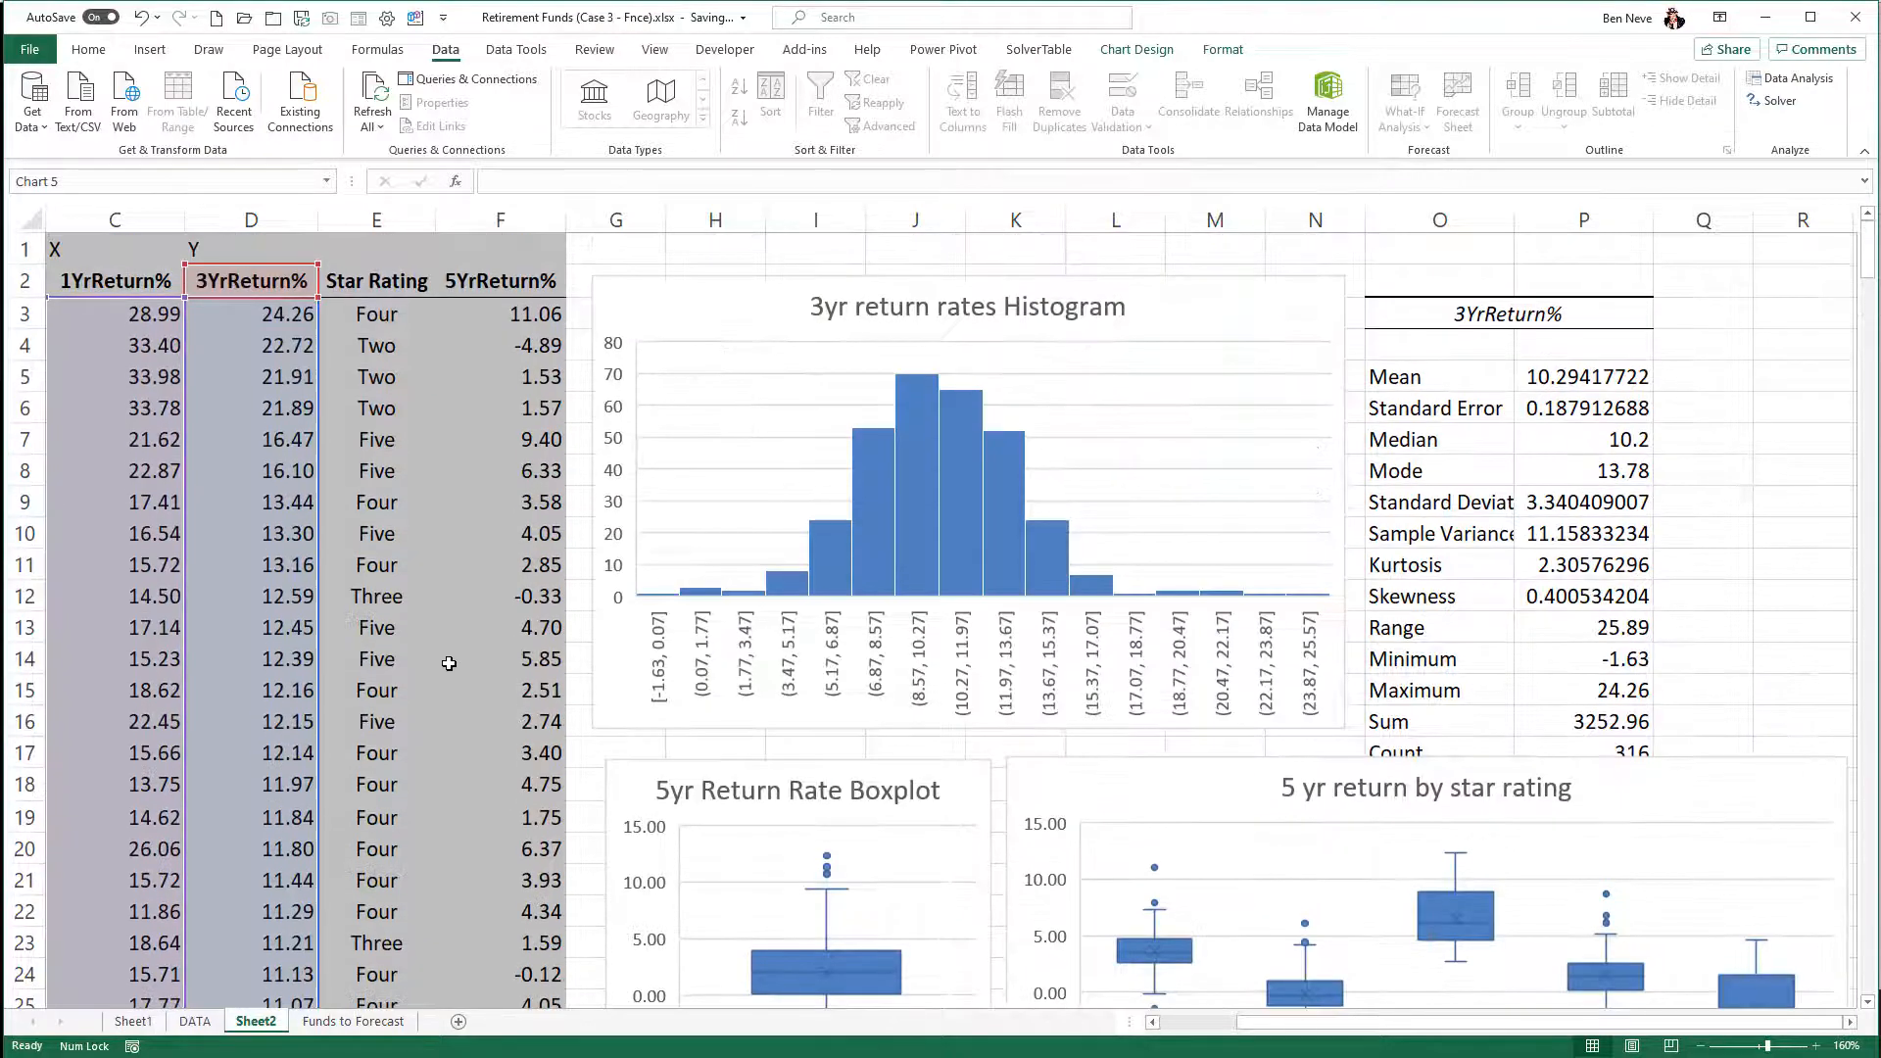
click(487, 294)
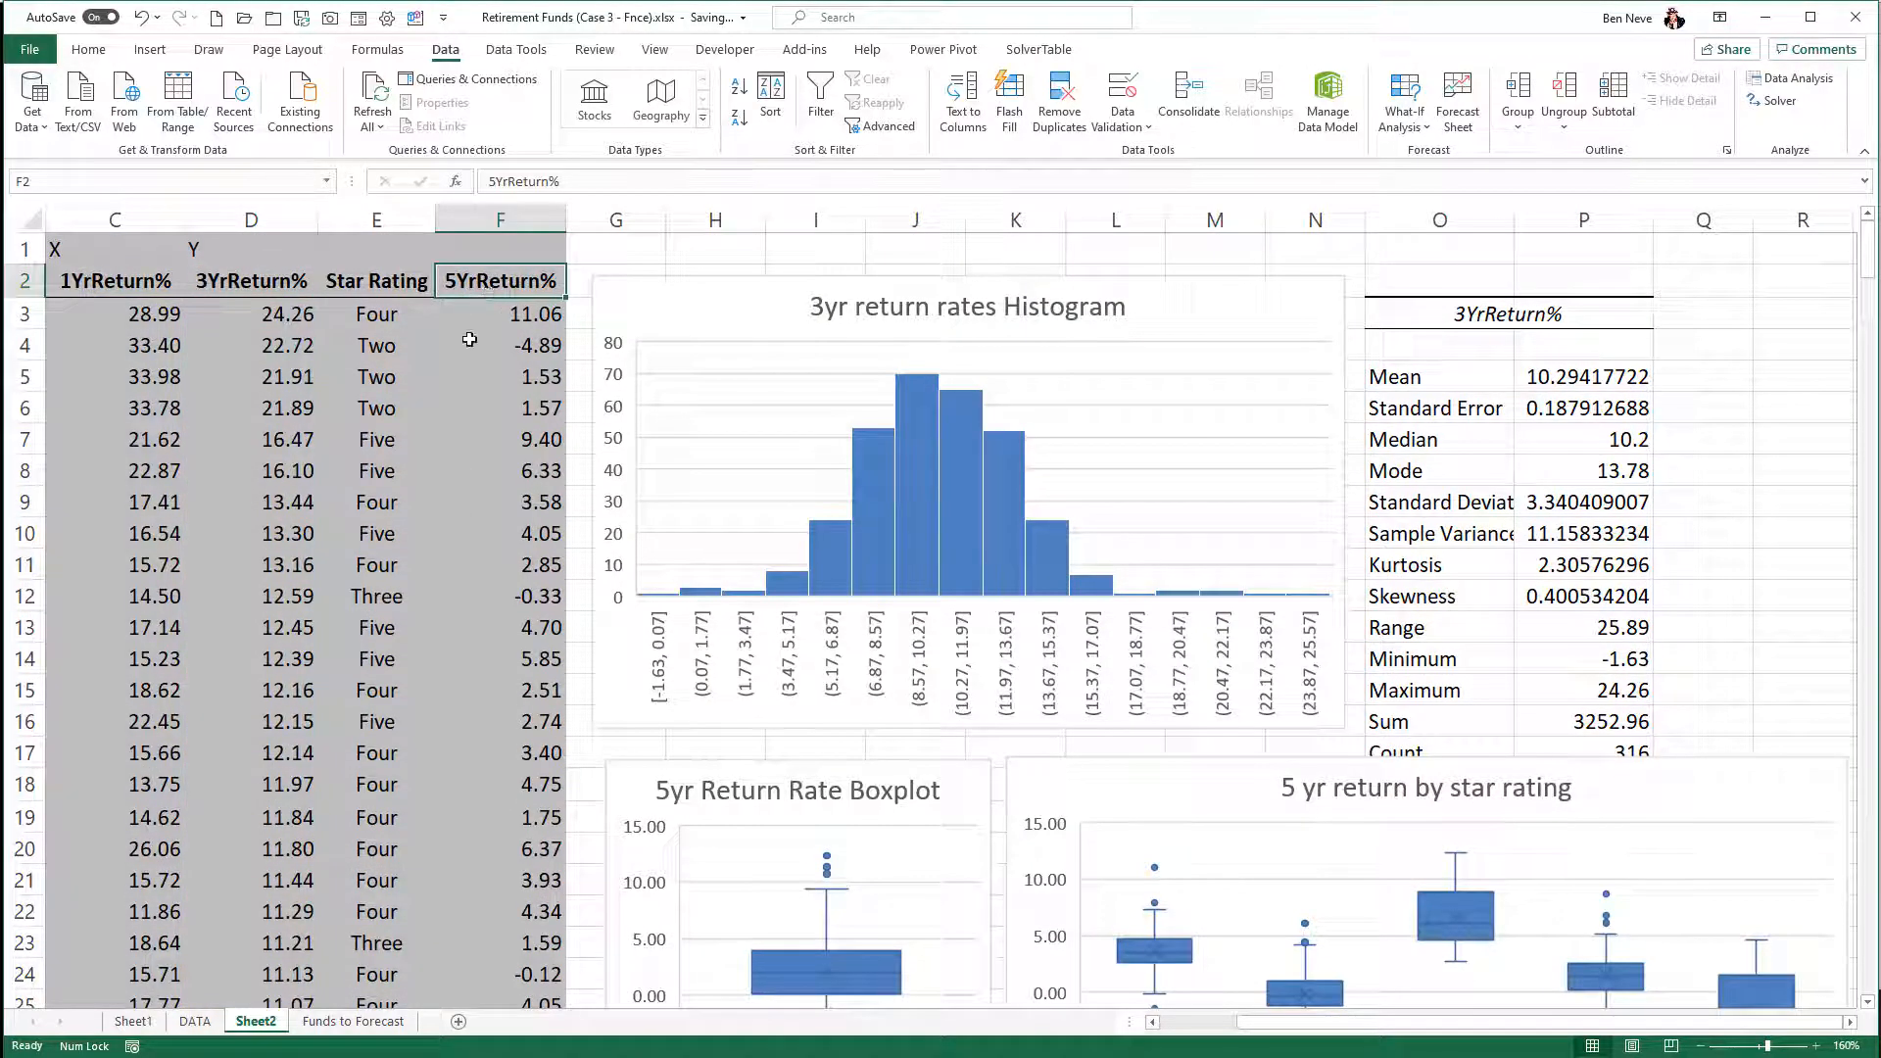
click(388, 372)
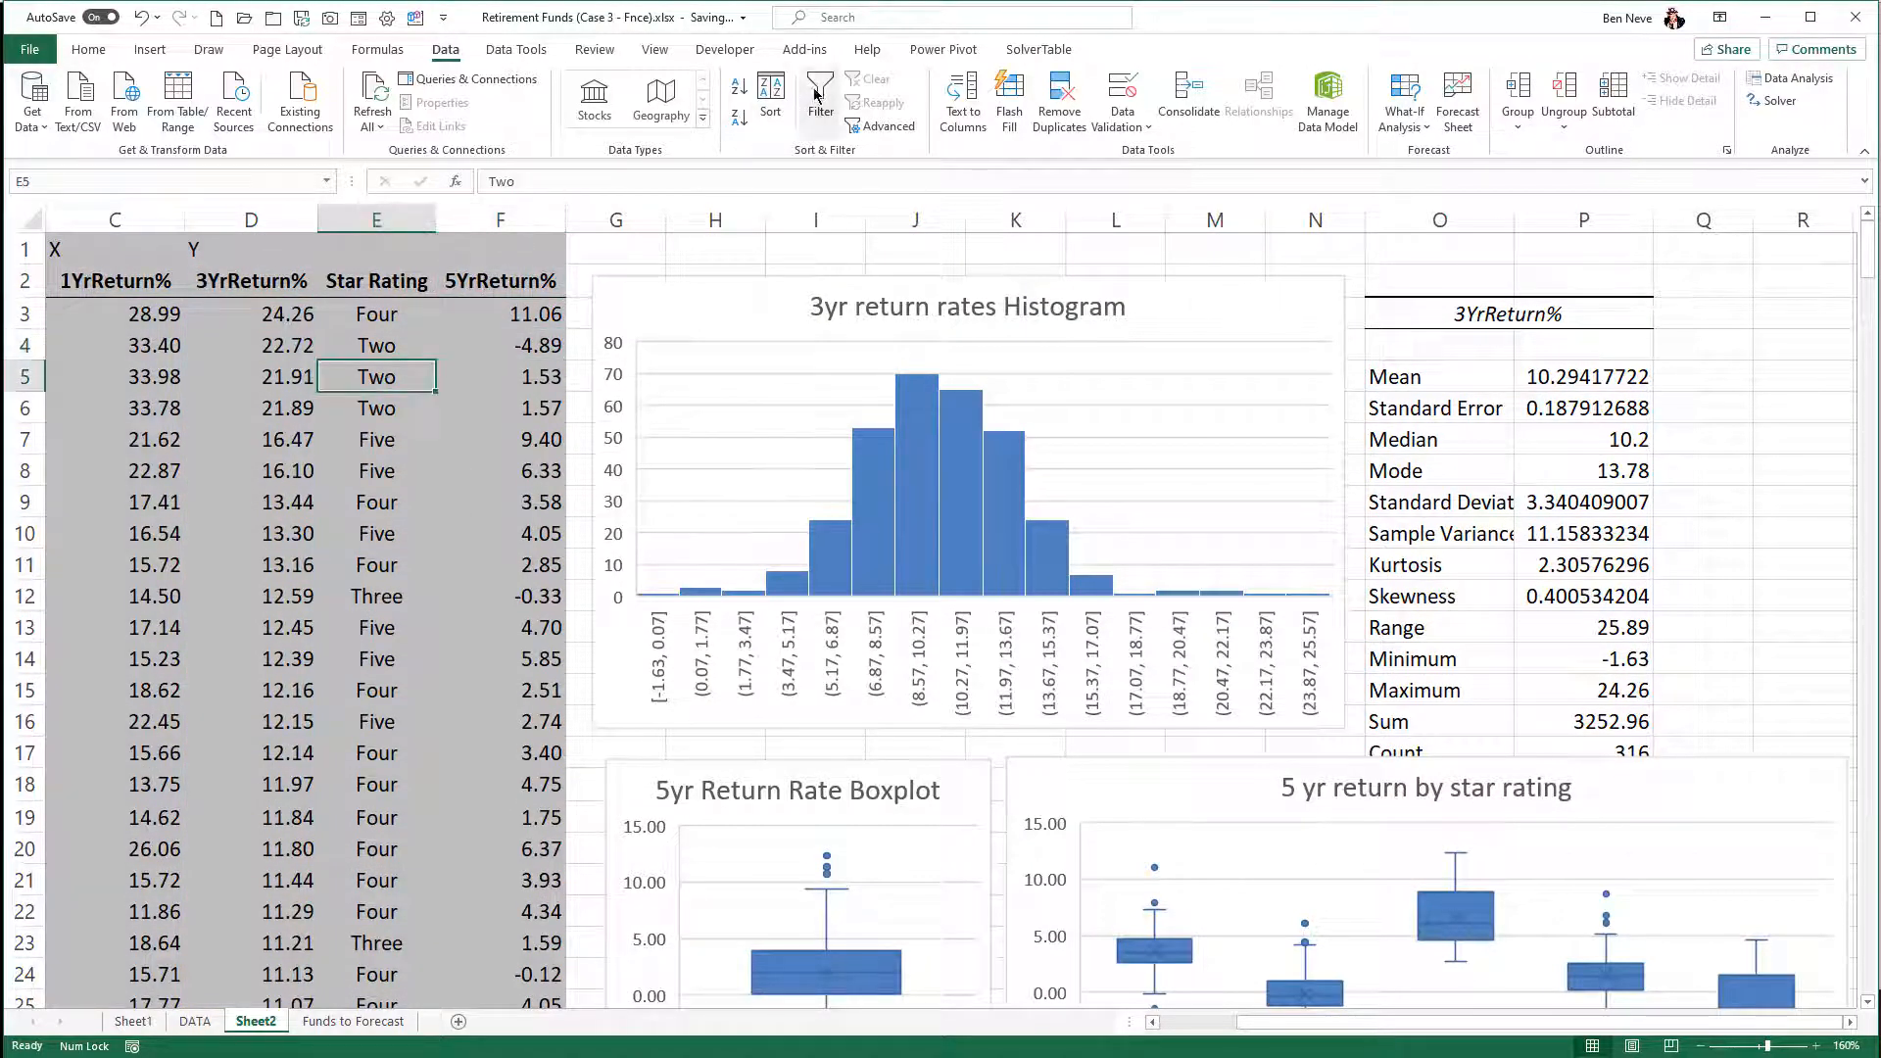
click(818, 93)
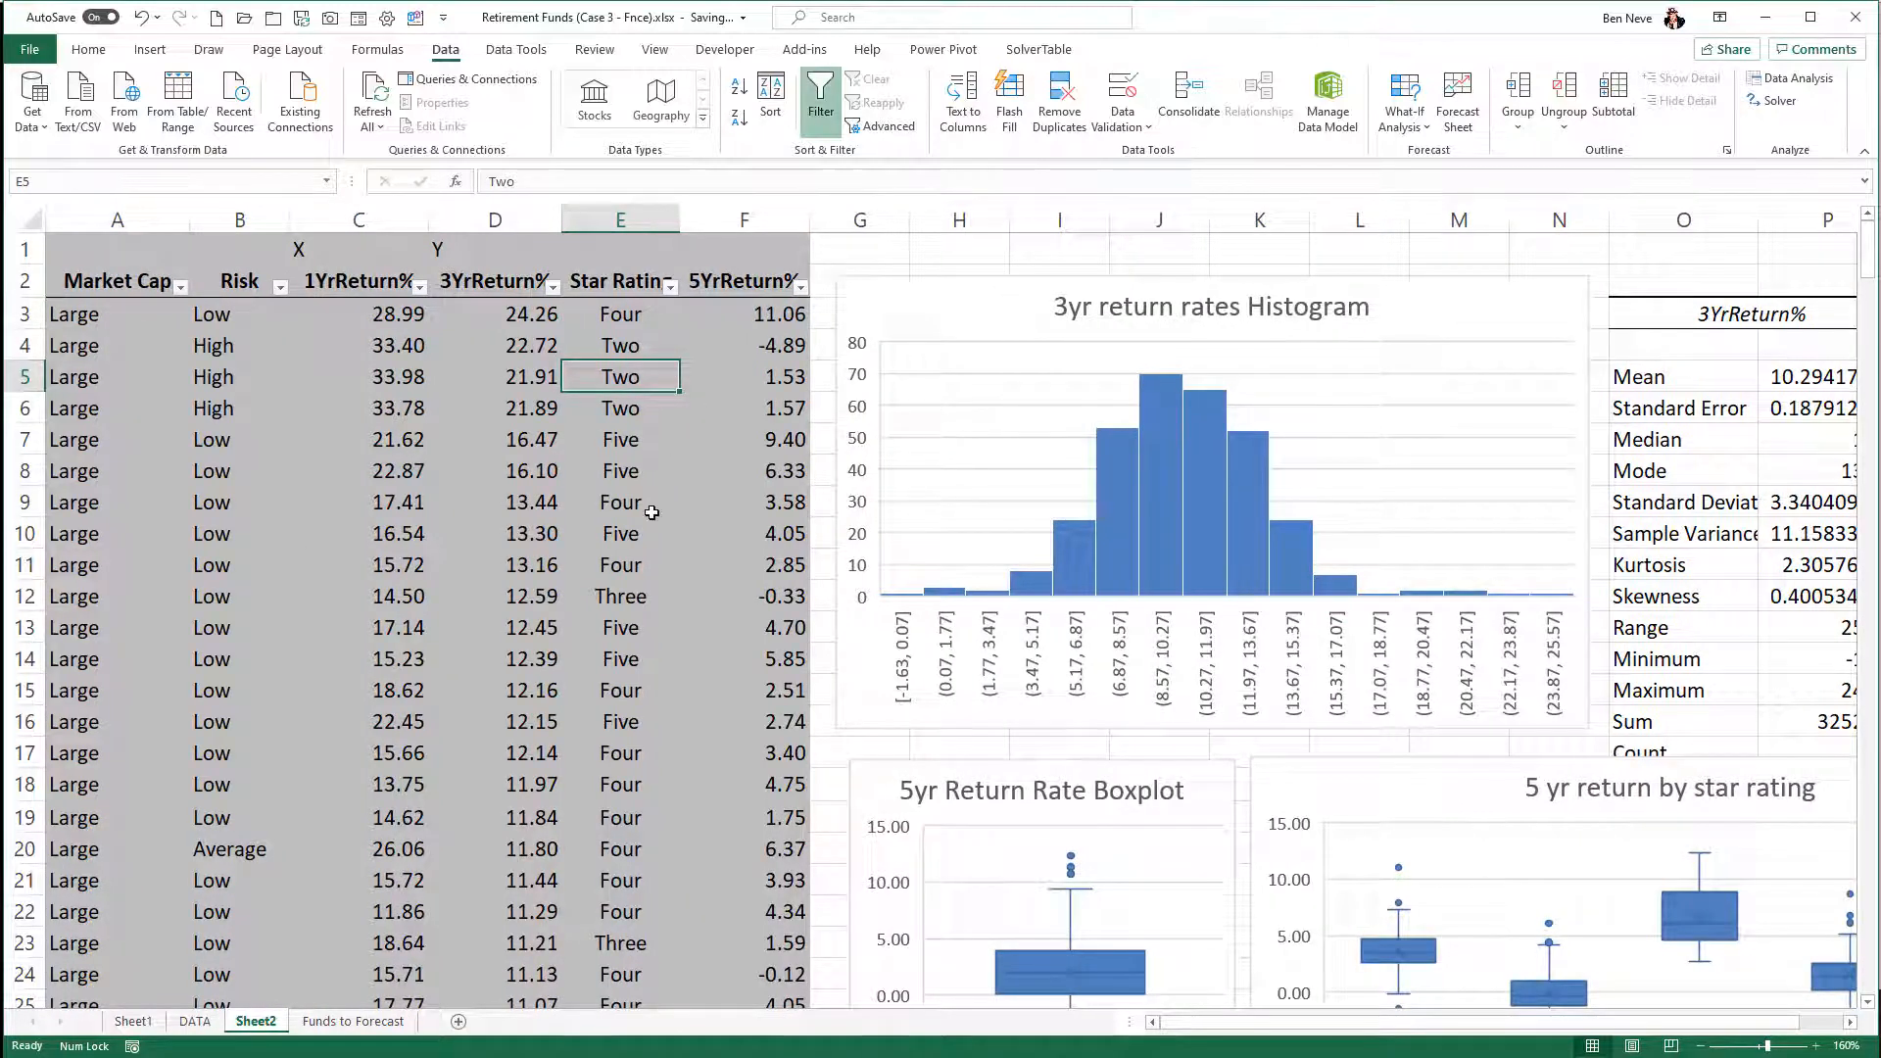
click(670, 286)
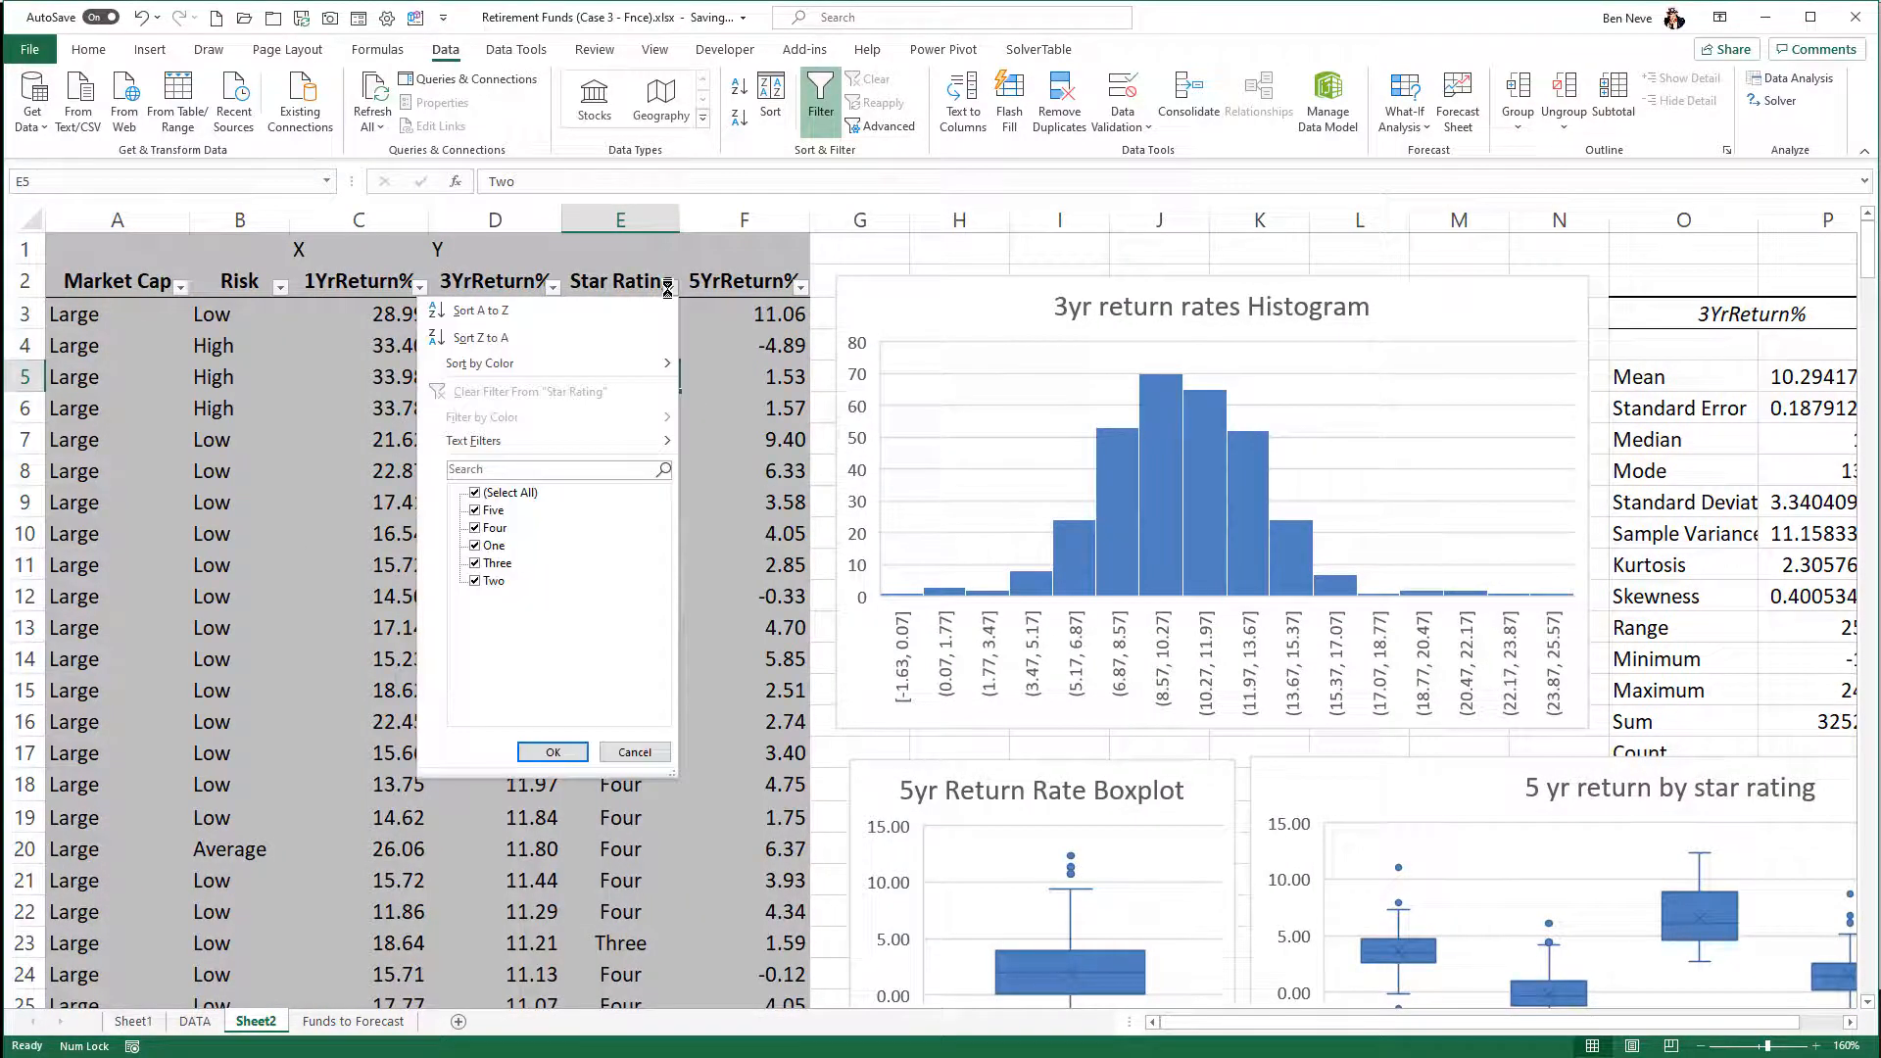
click(527, 315)
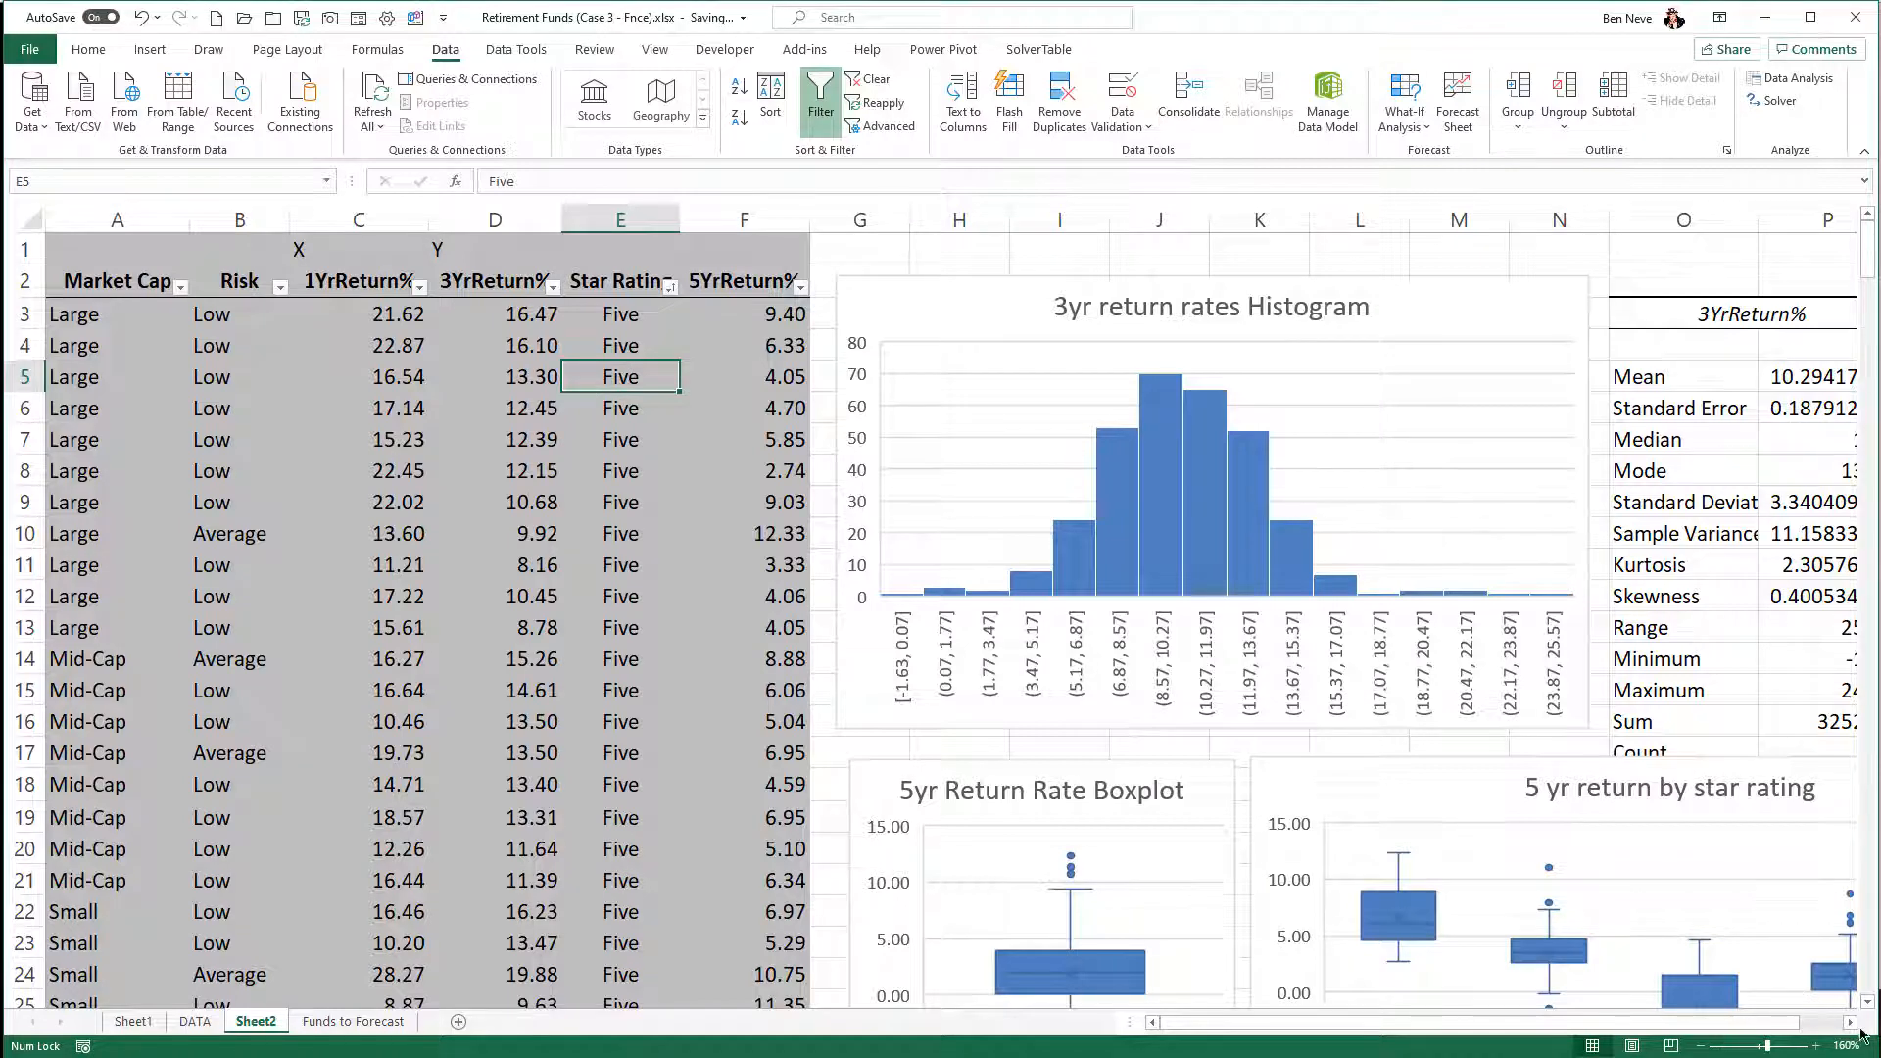
- Examine the star rating order in the "5 yr return by star rating" box plots and the space around the charts
scroll(1855, 1031, right, 3)
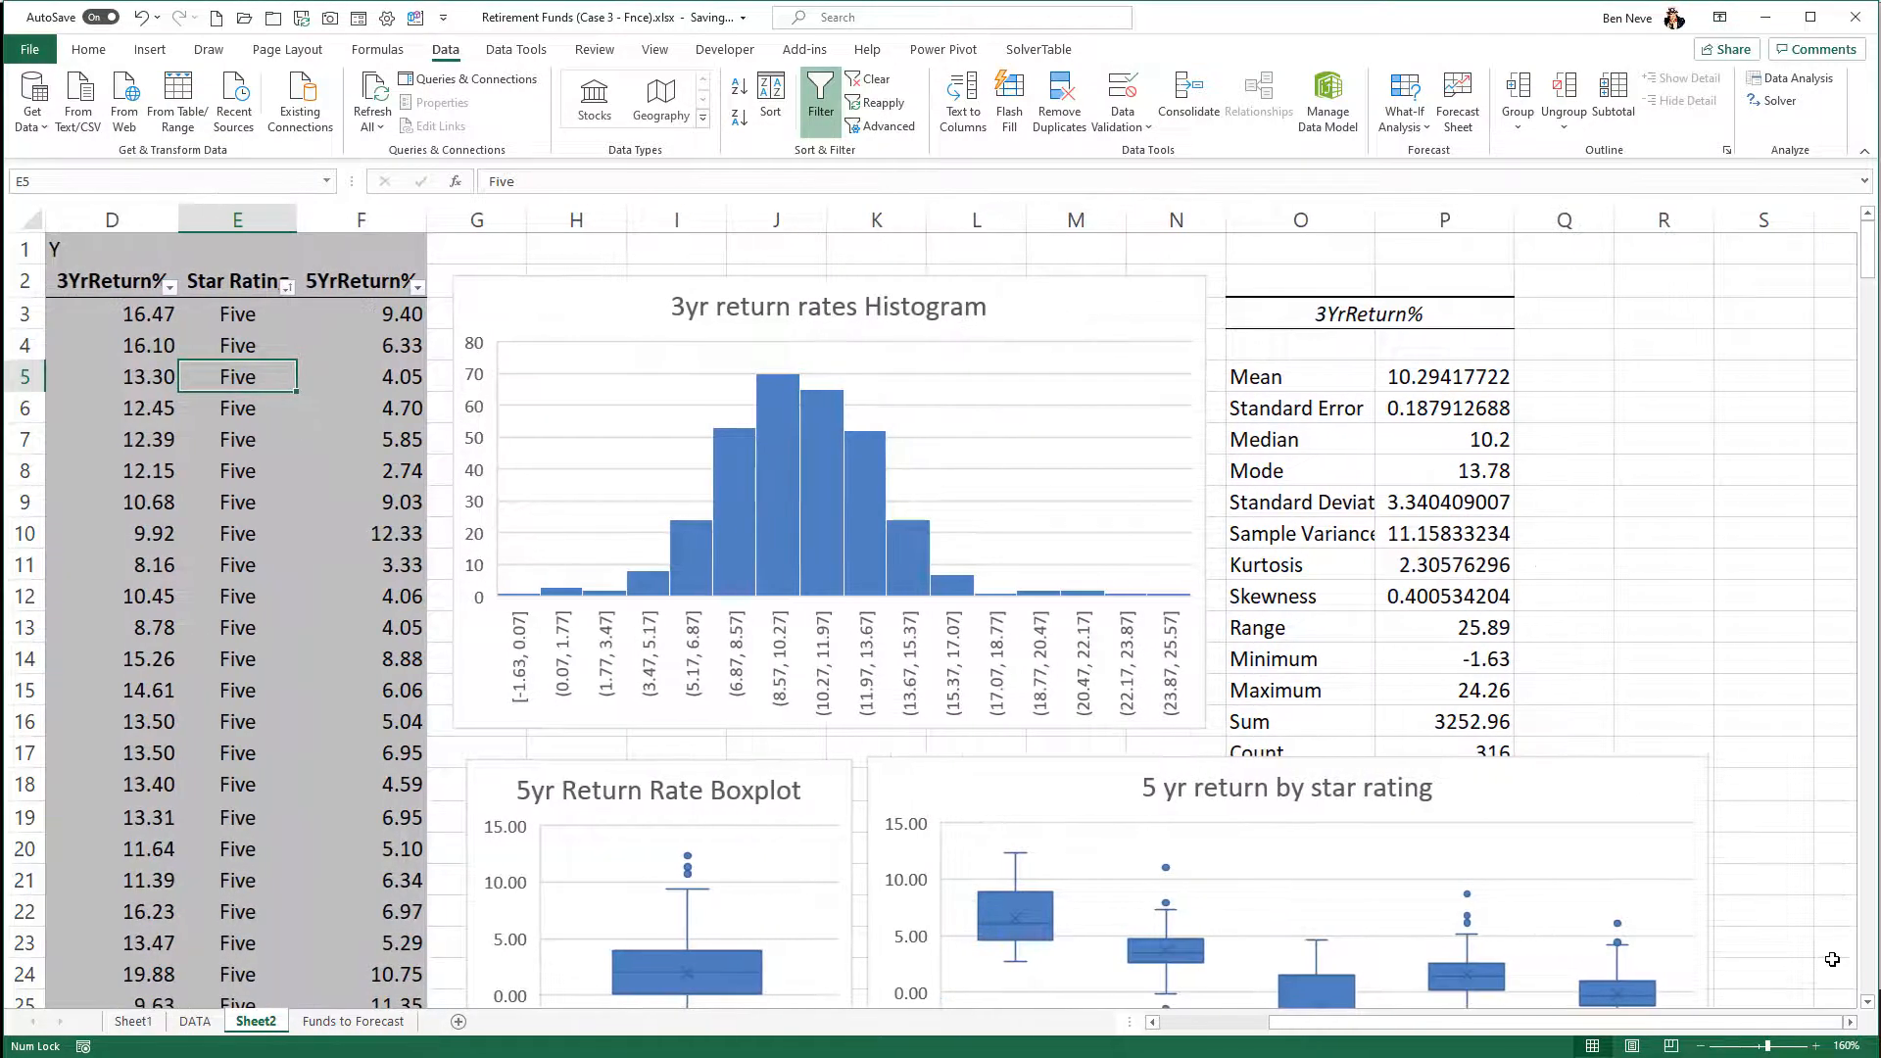
scroll(1832, 960, down, 4)
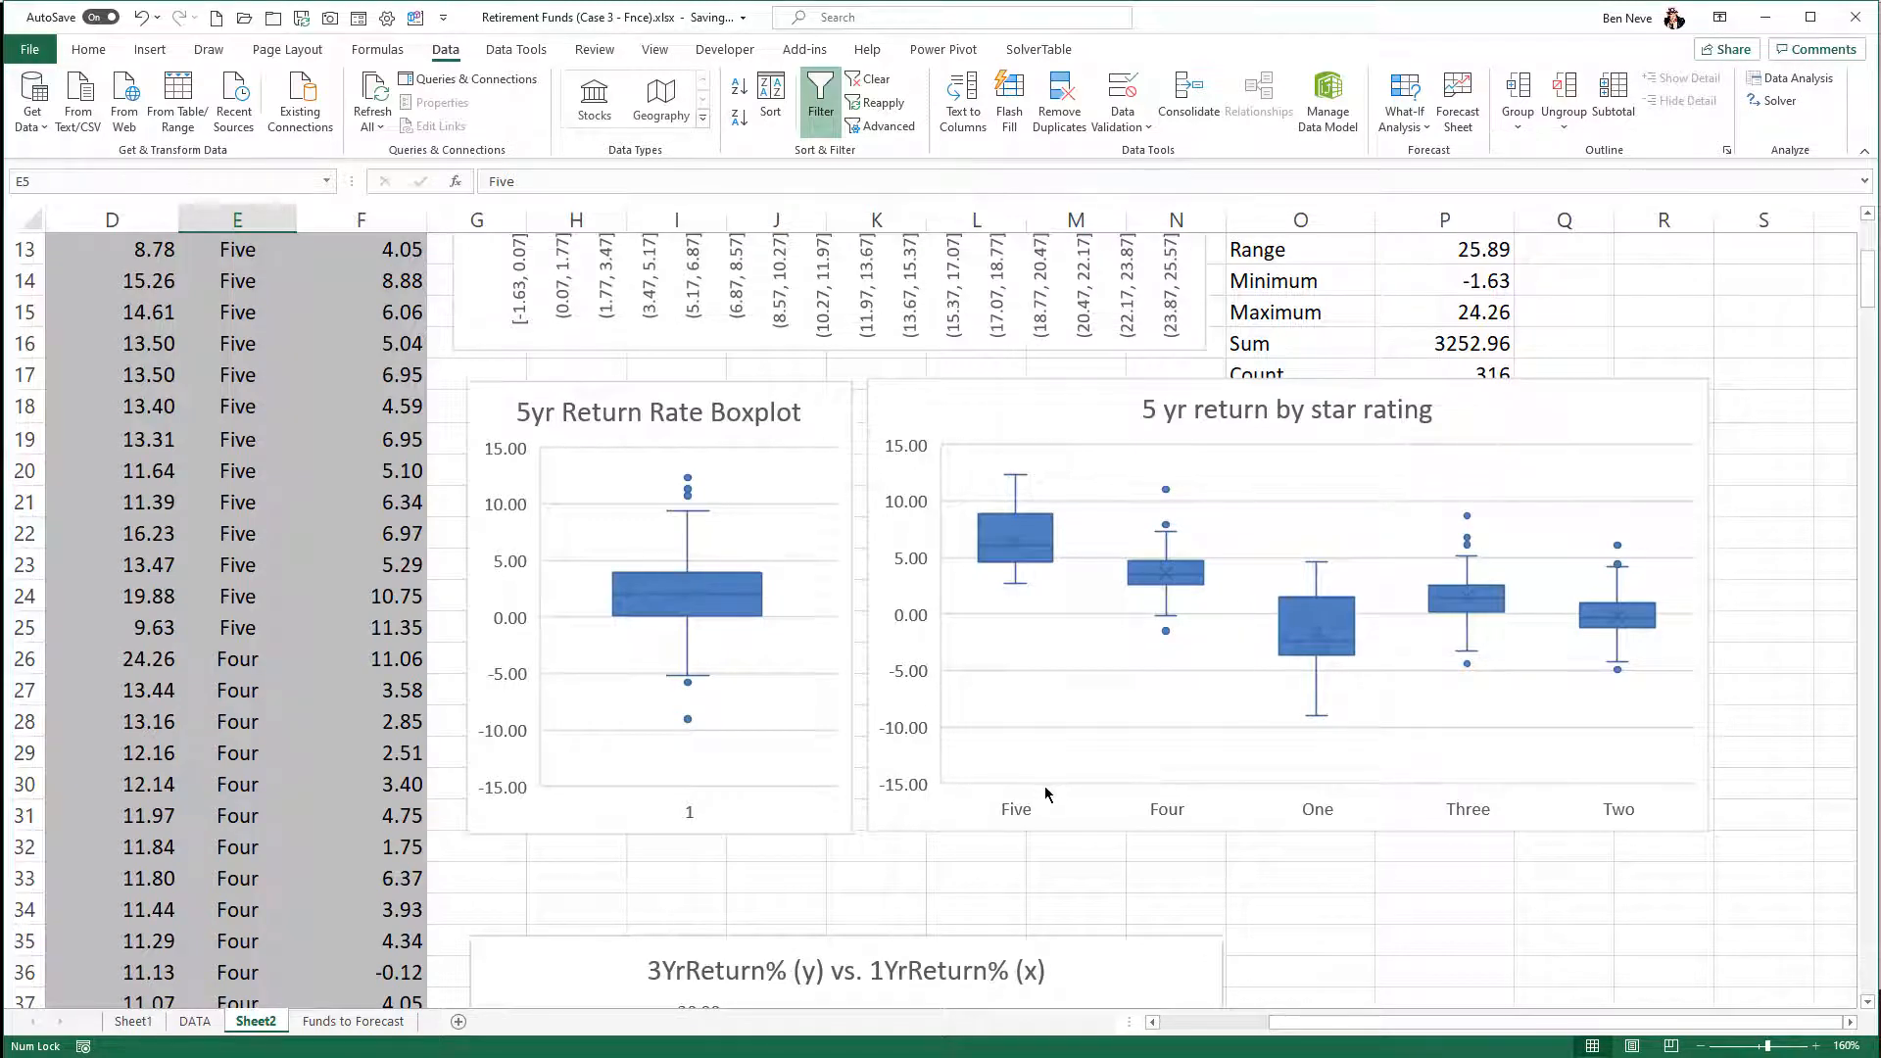
scroll(1044, 790, up, 4)
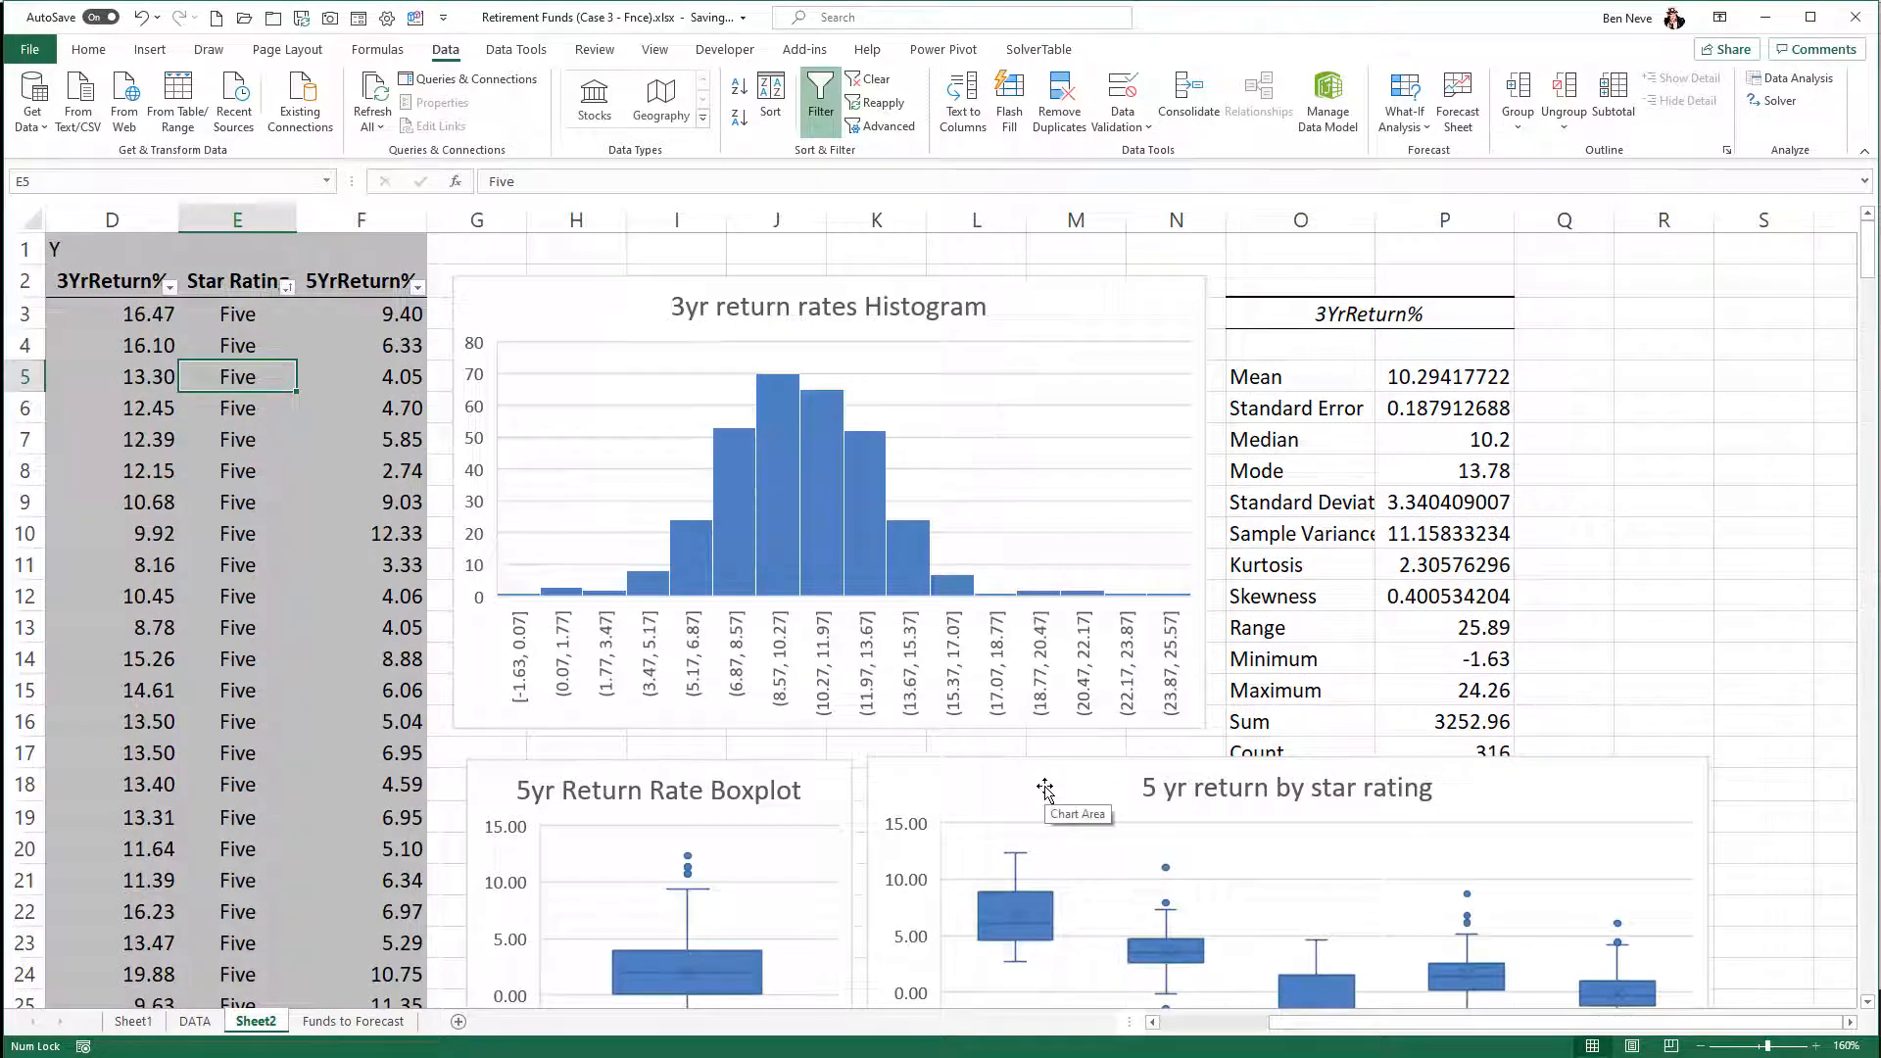
scroll(1044, 790, down, 3)
scroll(1044, 790, up, 3)
scroll(1033, 781, down, 6)
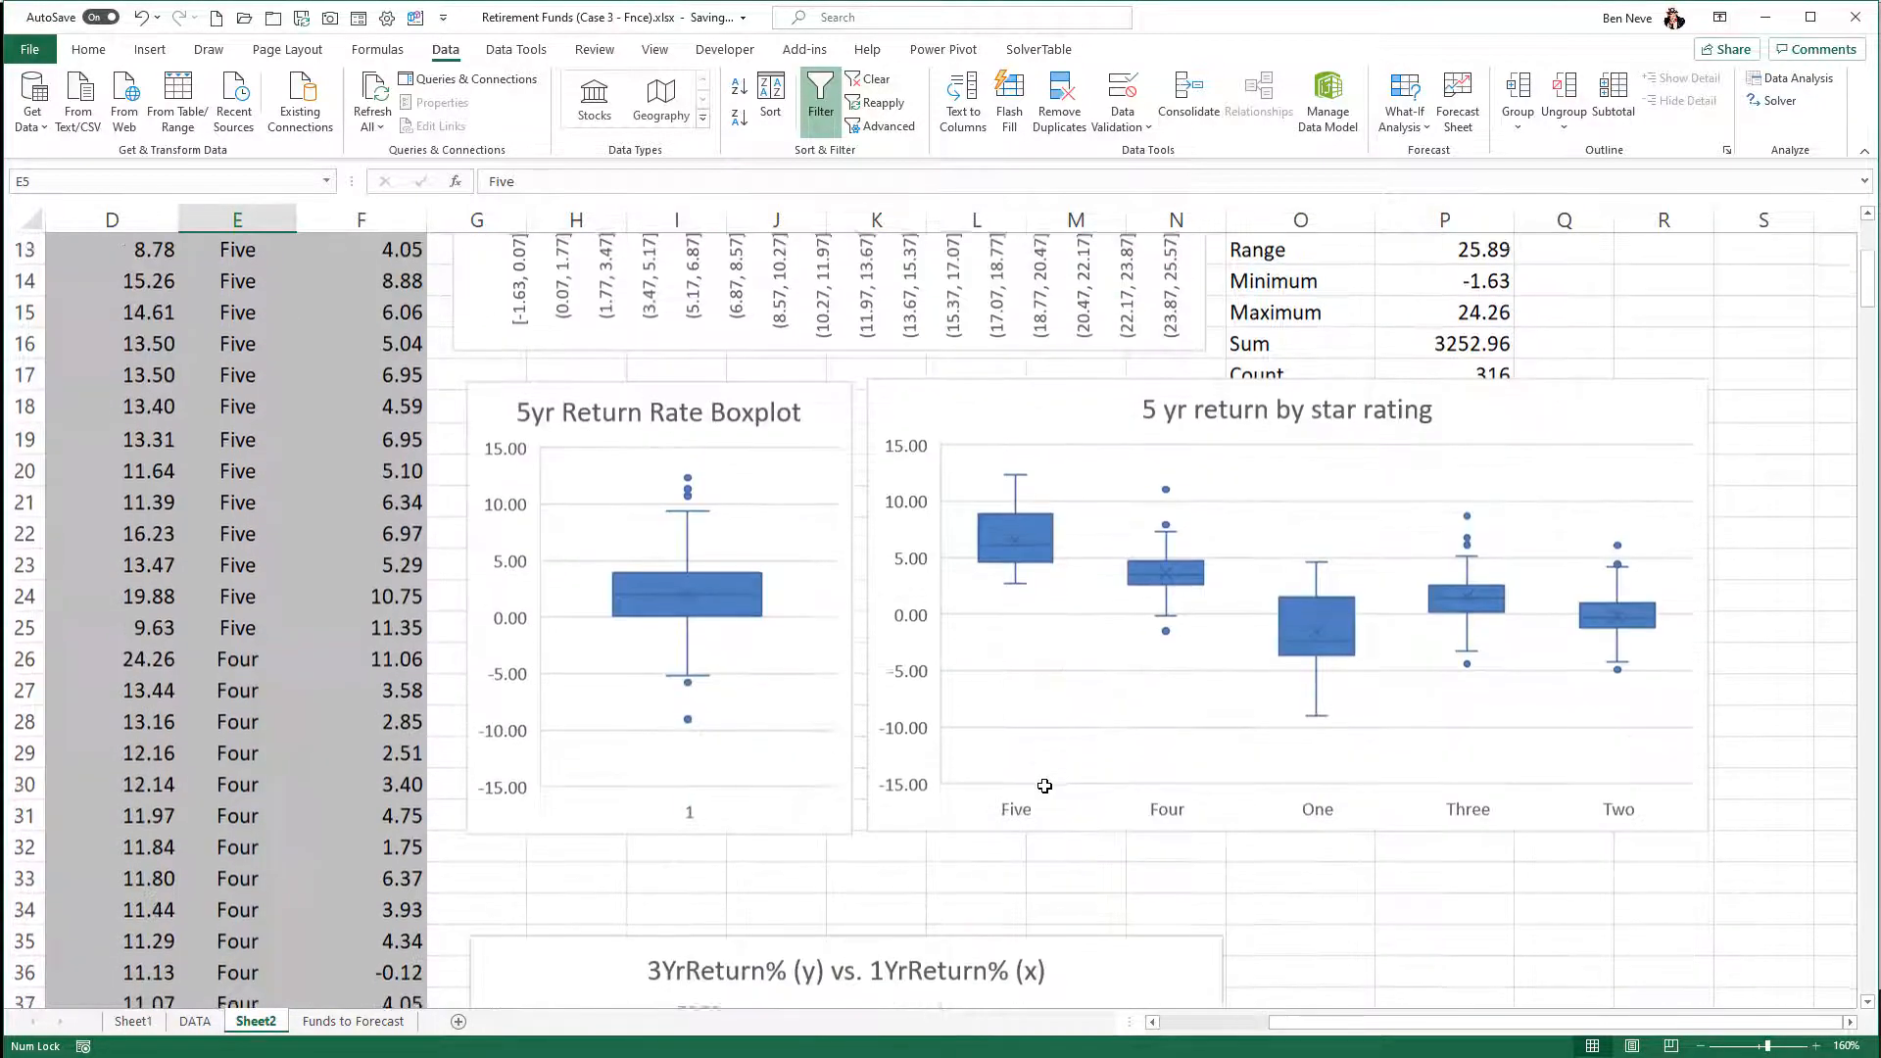
click(1317, 692)
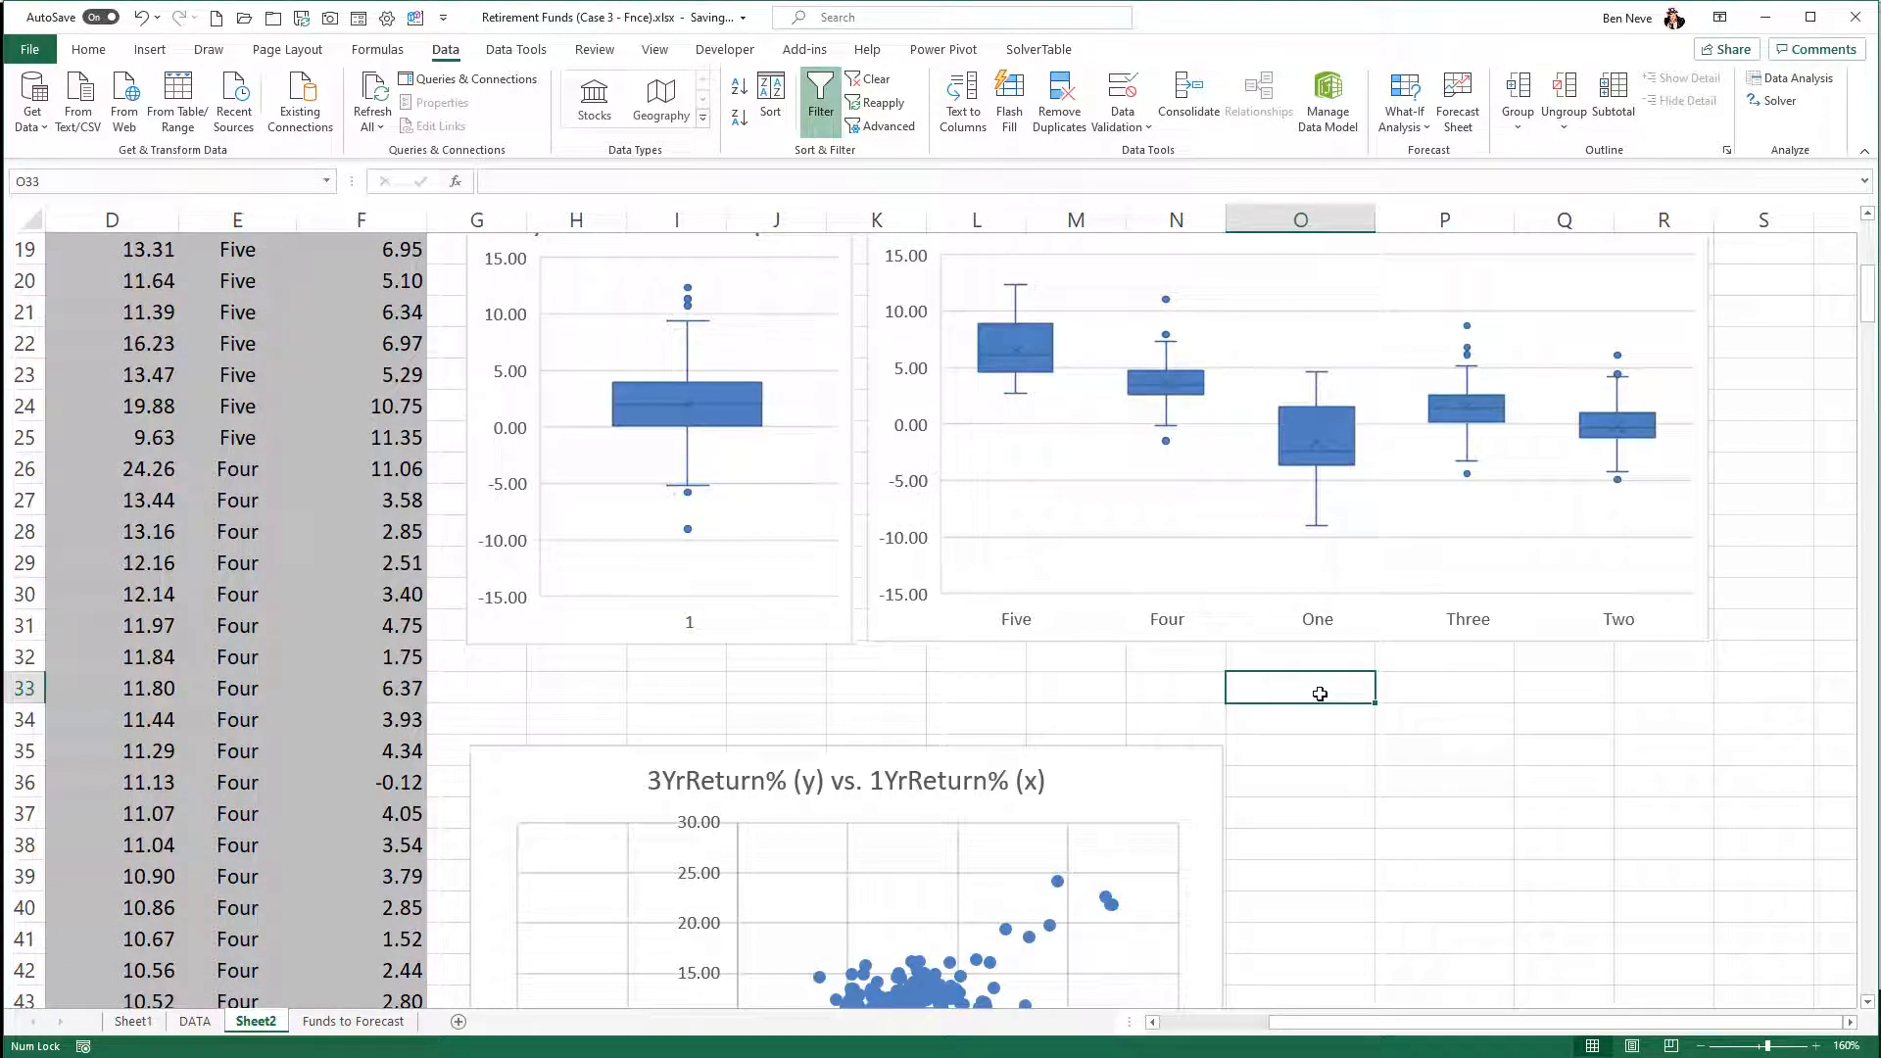
- Enter the heading Quartile in O33 and list the values 0 to 4 below it in O34:O38
text(Quartile)
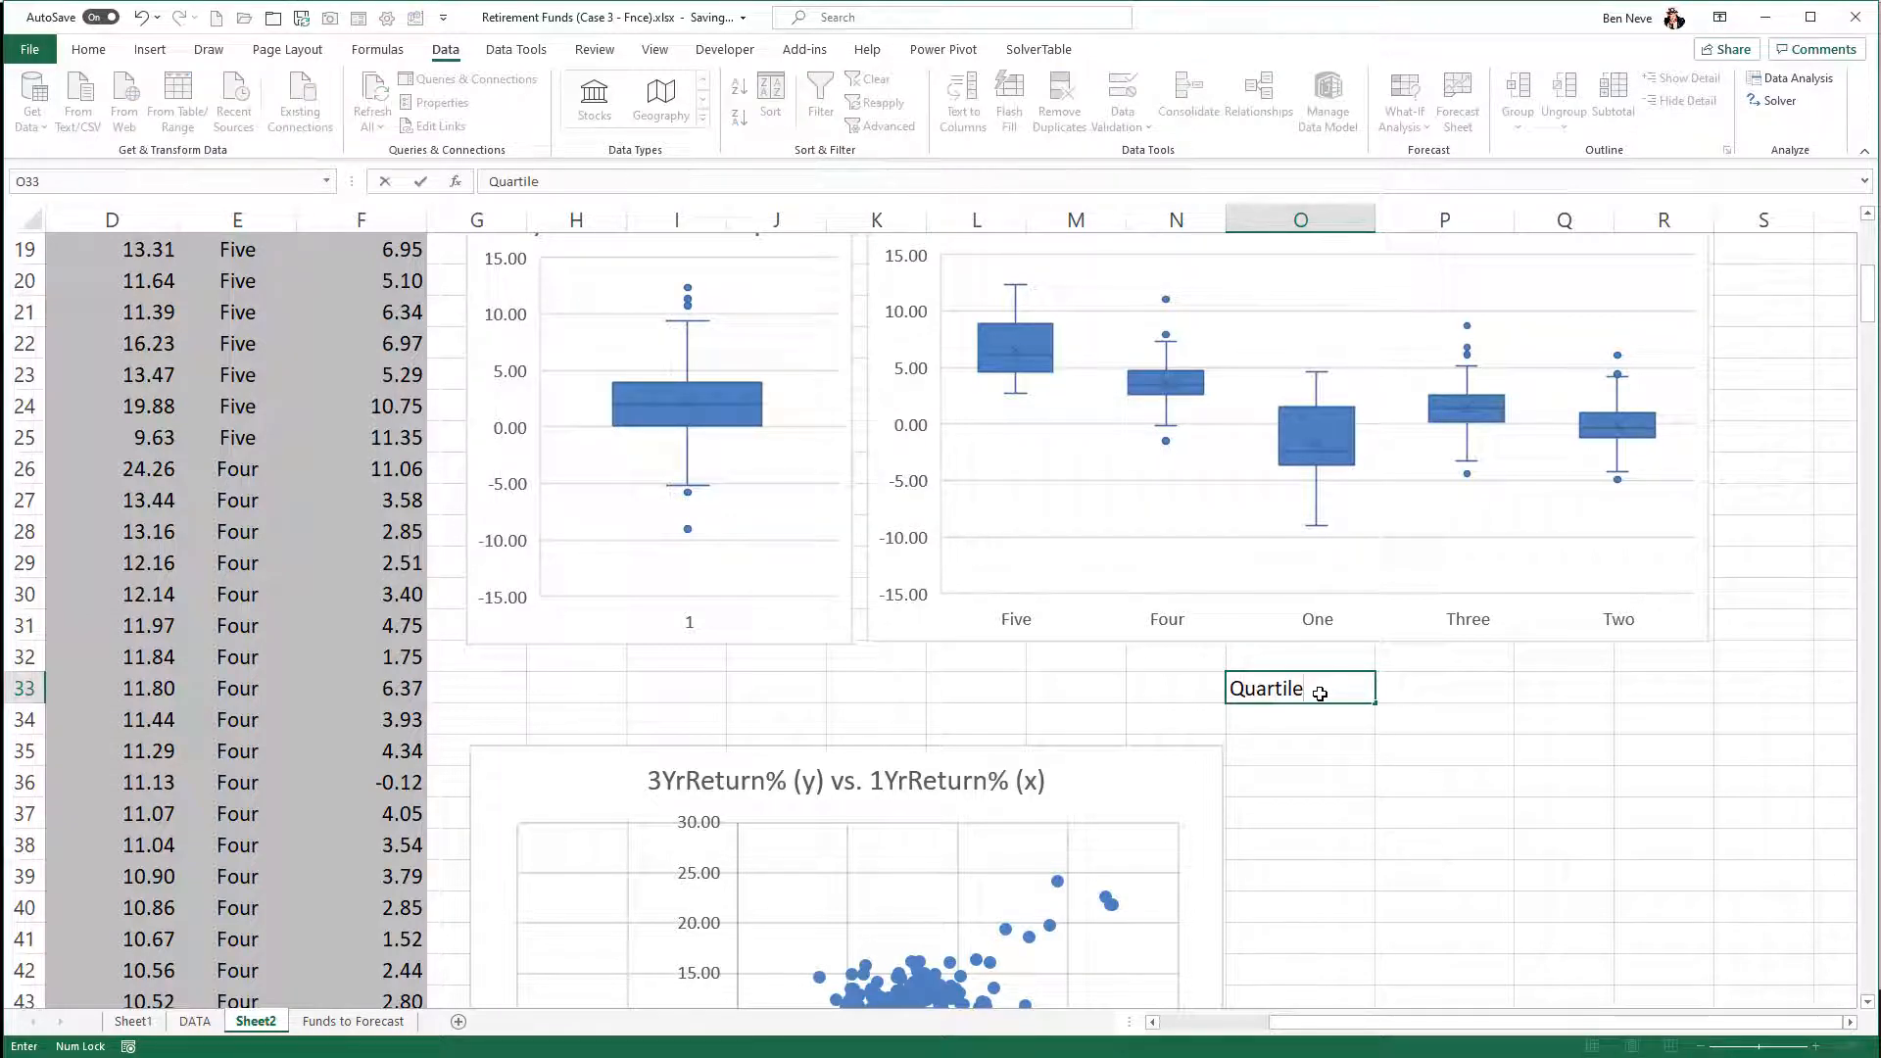
key(Return)
text(0)
key(Return)
text(1)
key(Return)
text(2)
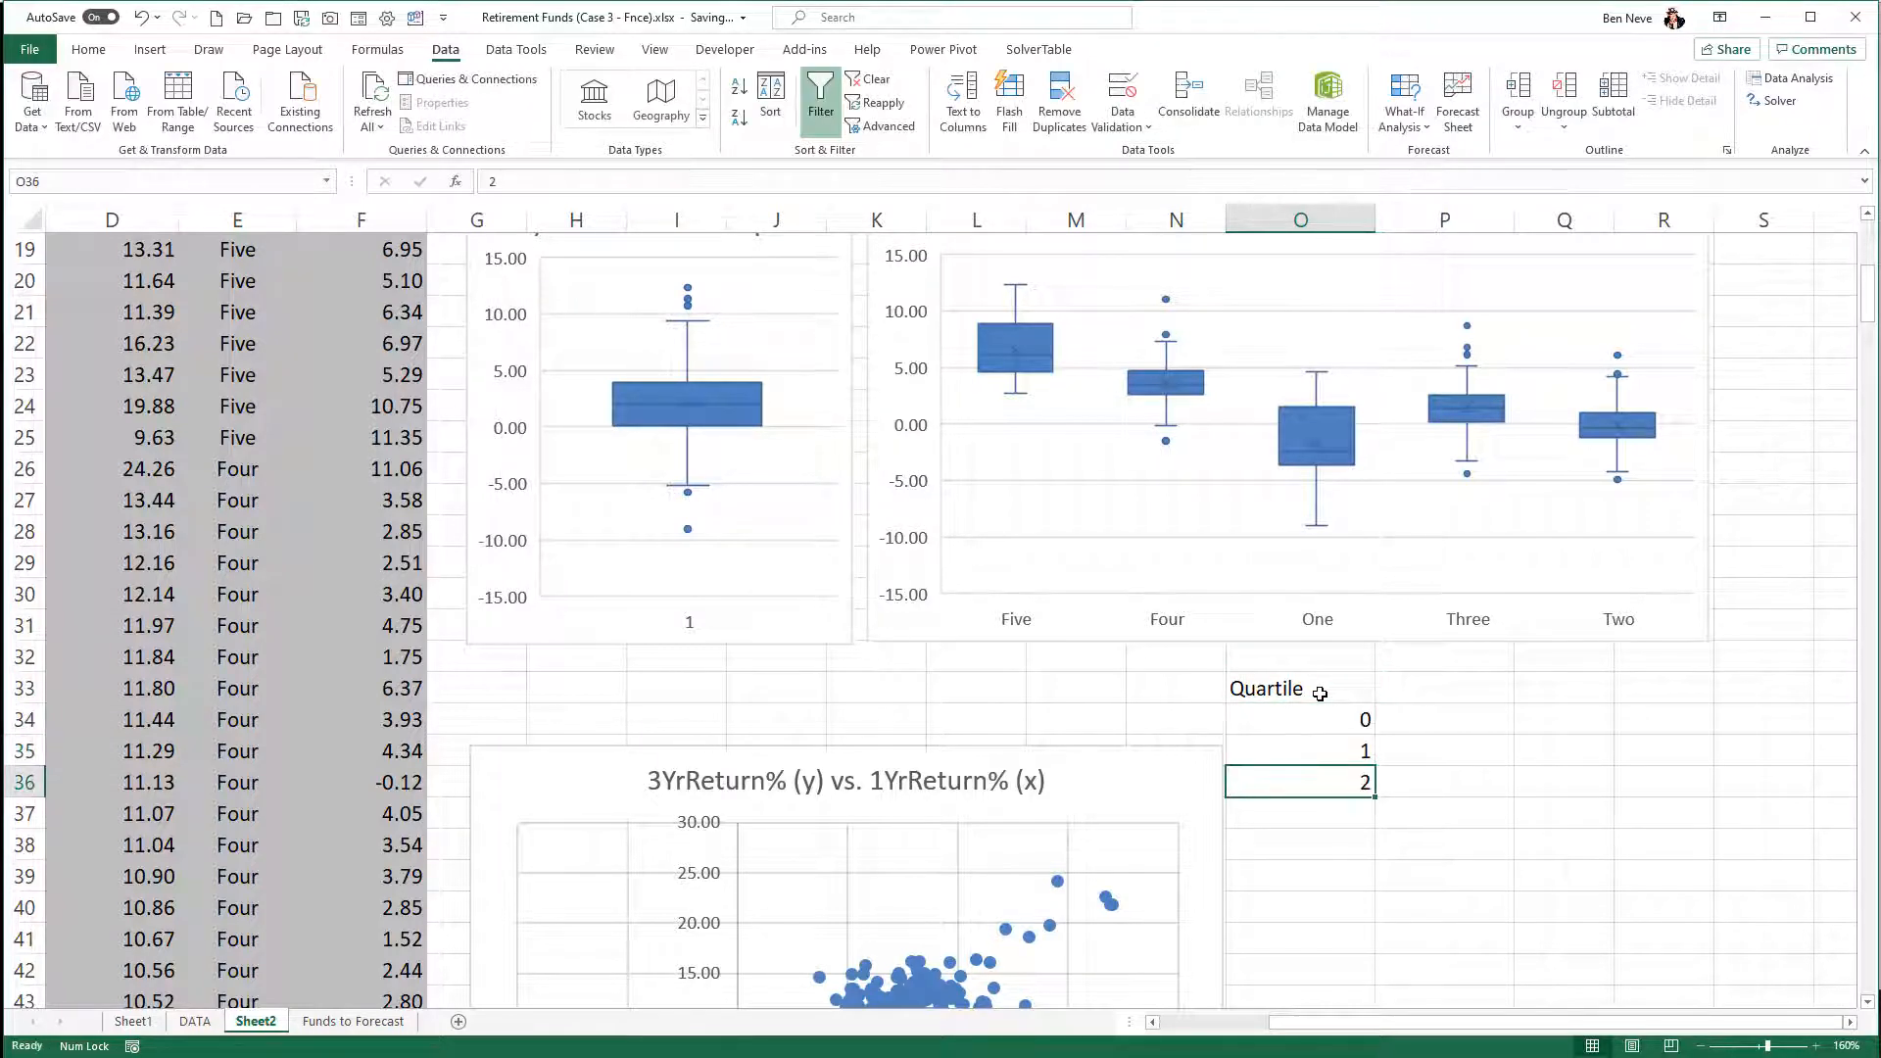
key(Return)
text(3)
key(Return)
text(4)
key(Return)
- Enter the label Star Rating in P32, above and beside the Quartile heading
key(Up)
key(Up)
key(Up)
key(Up)
key(Up)
key(Up)
key(Up)
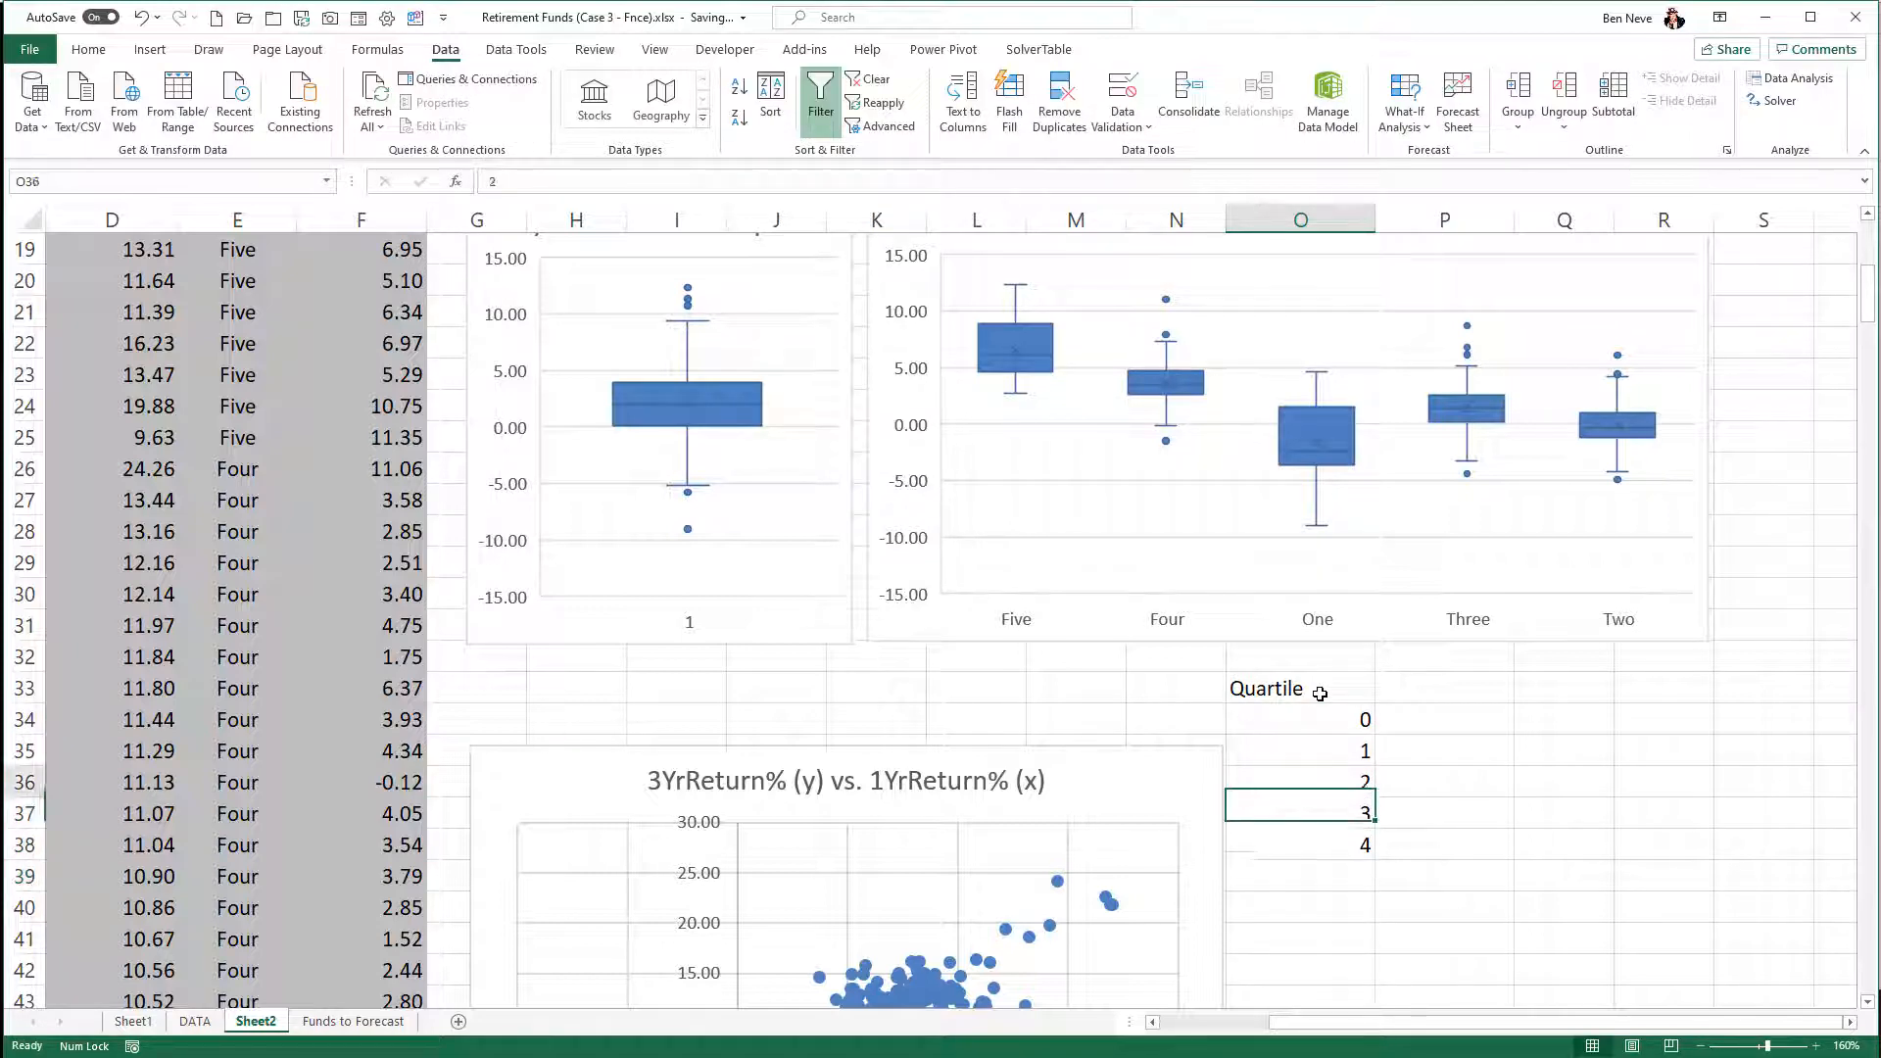
key(Right)
text(Star Ratin)
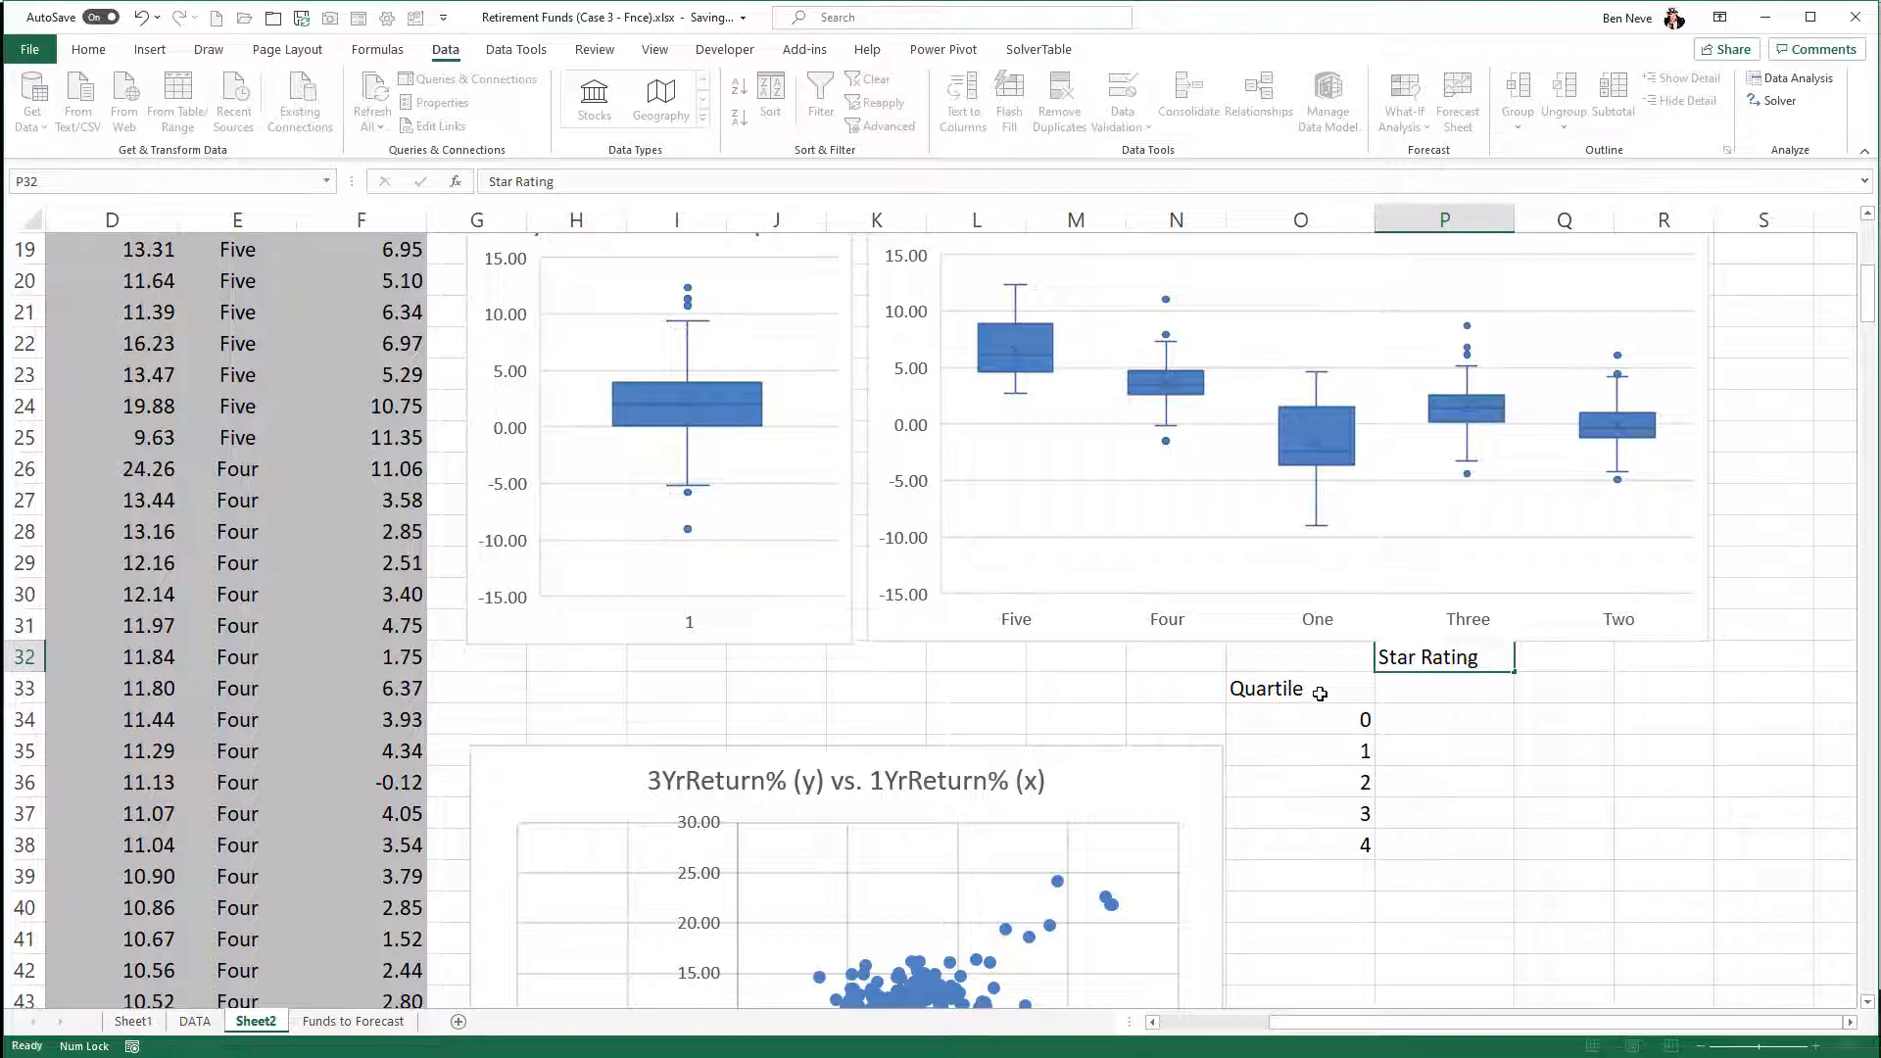
key(Return)
- Enter the column headings Five, Four, One, Three and Two across P33:T33
text(Five)
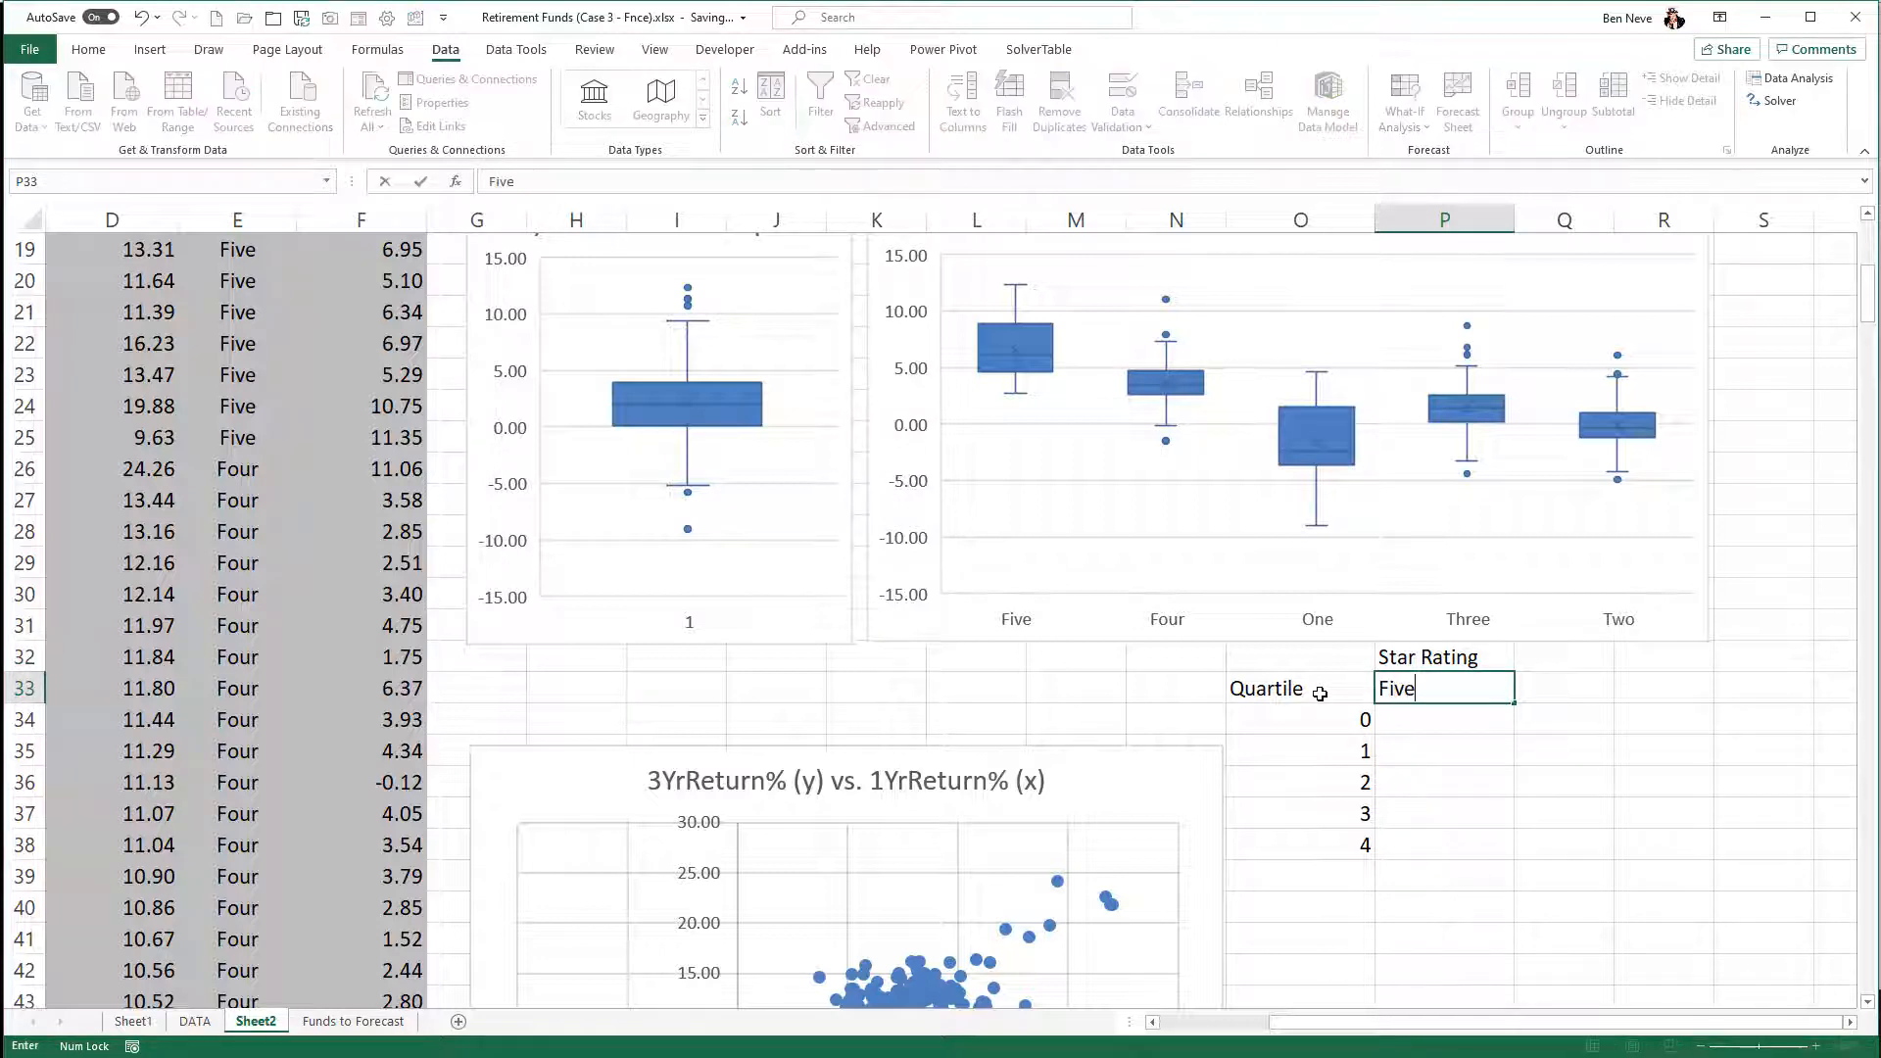
key(Tab)
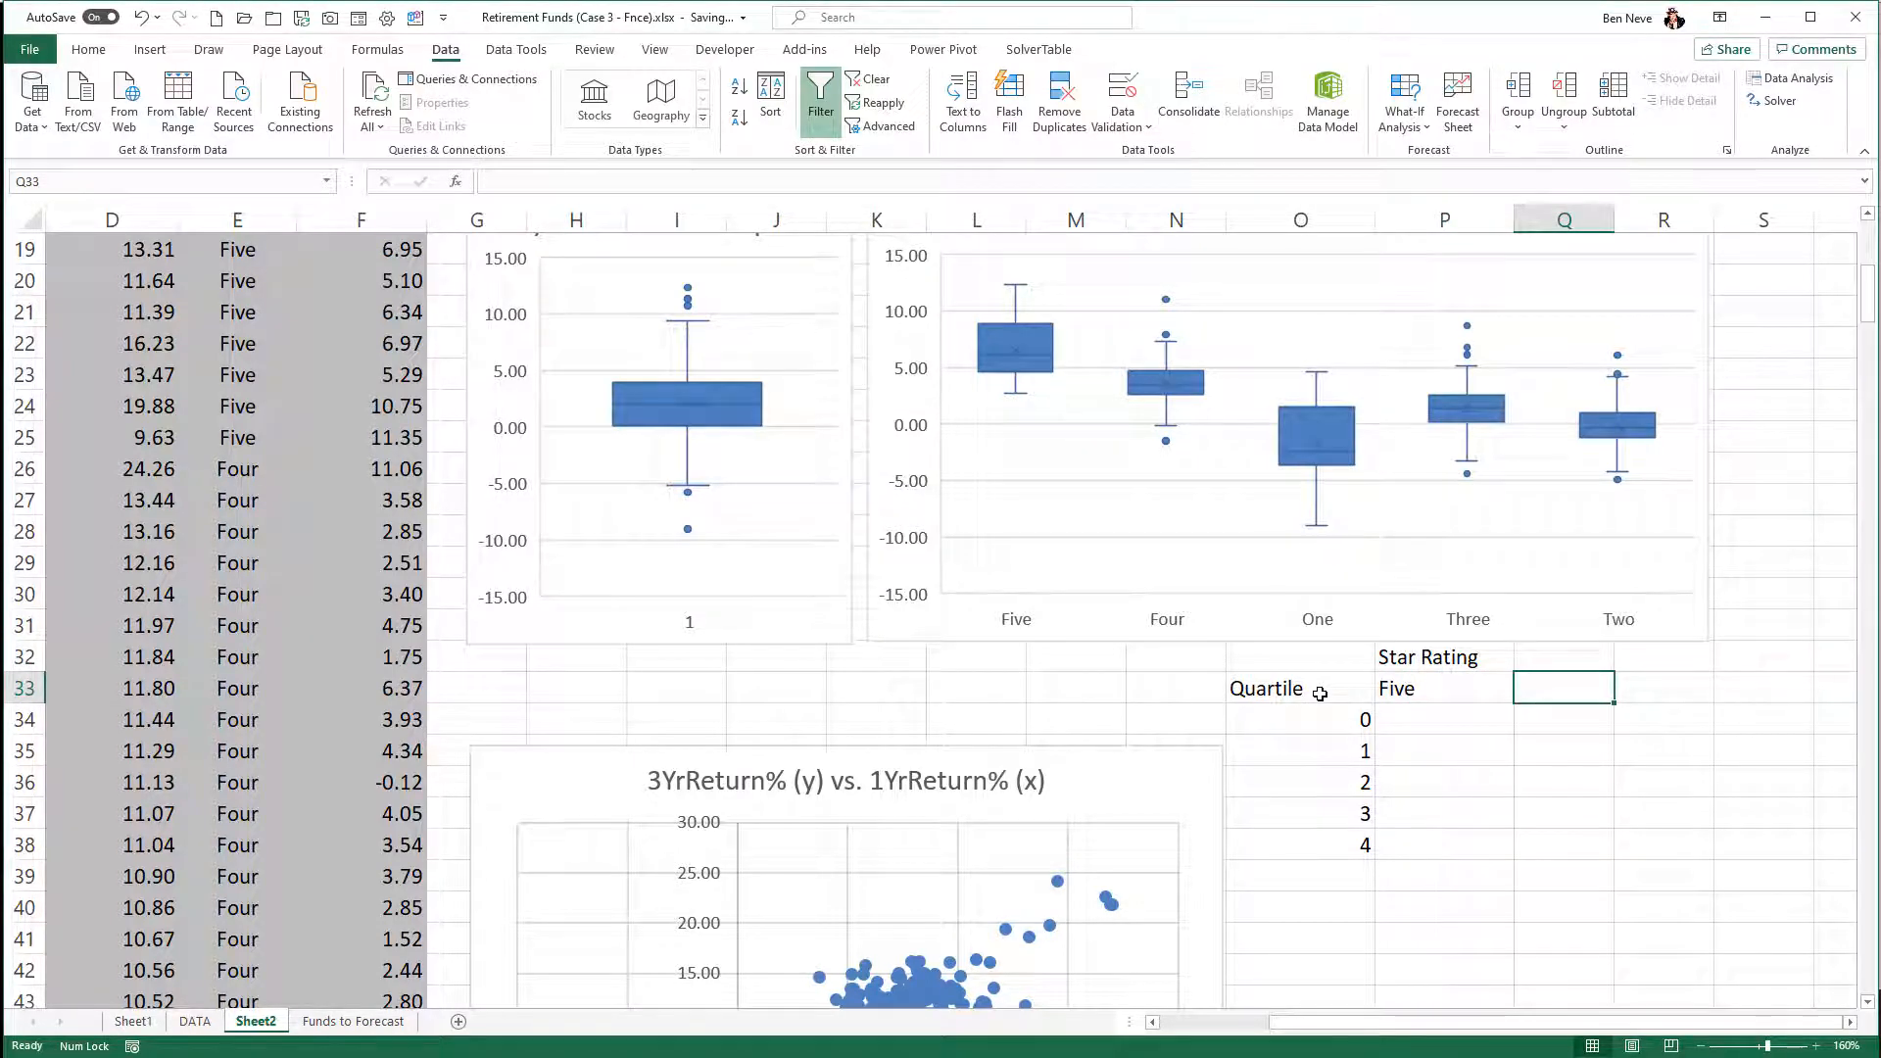
text(Four)
key(Tab)
text(On)
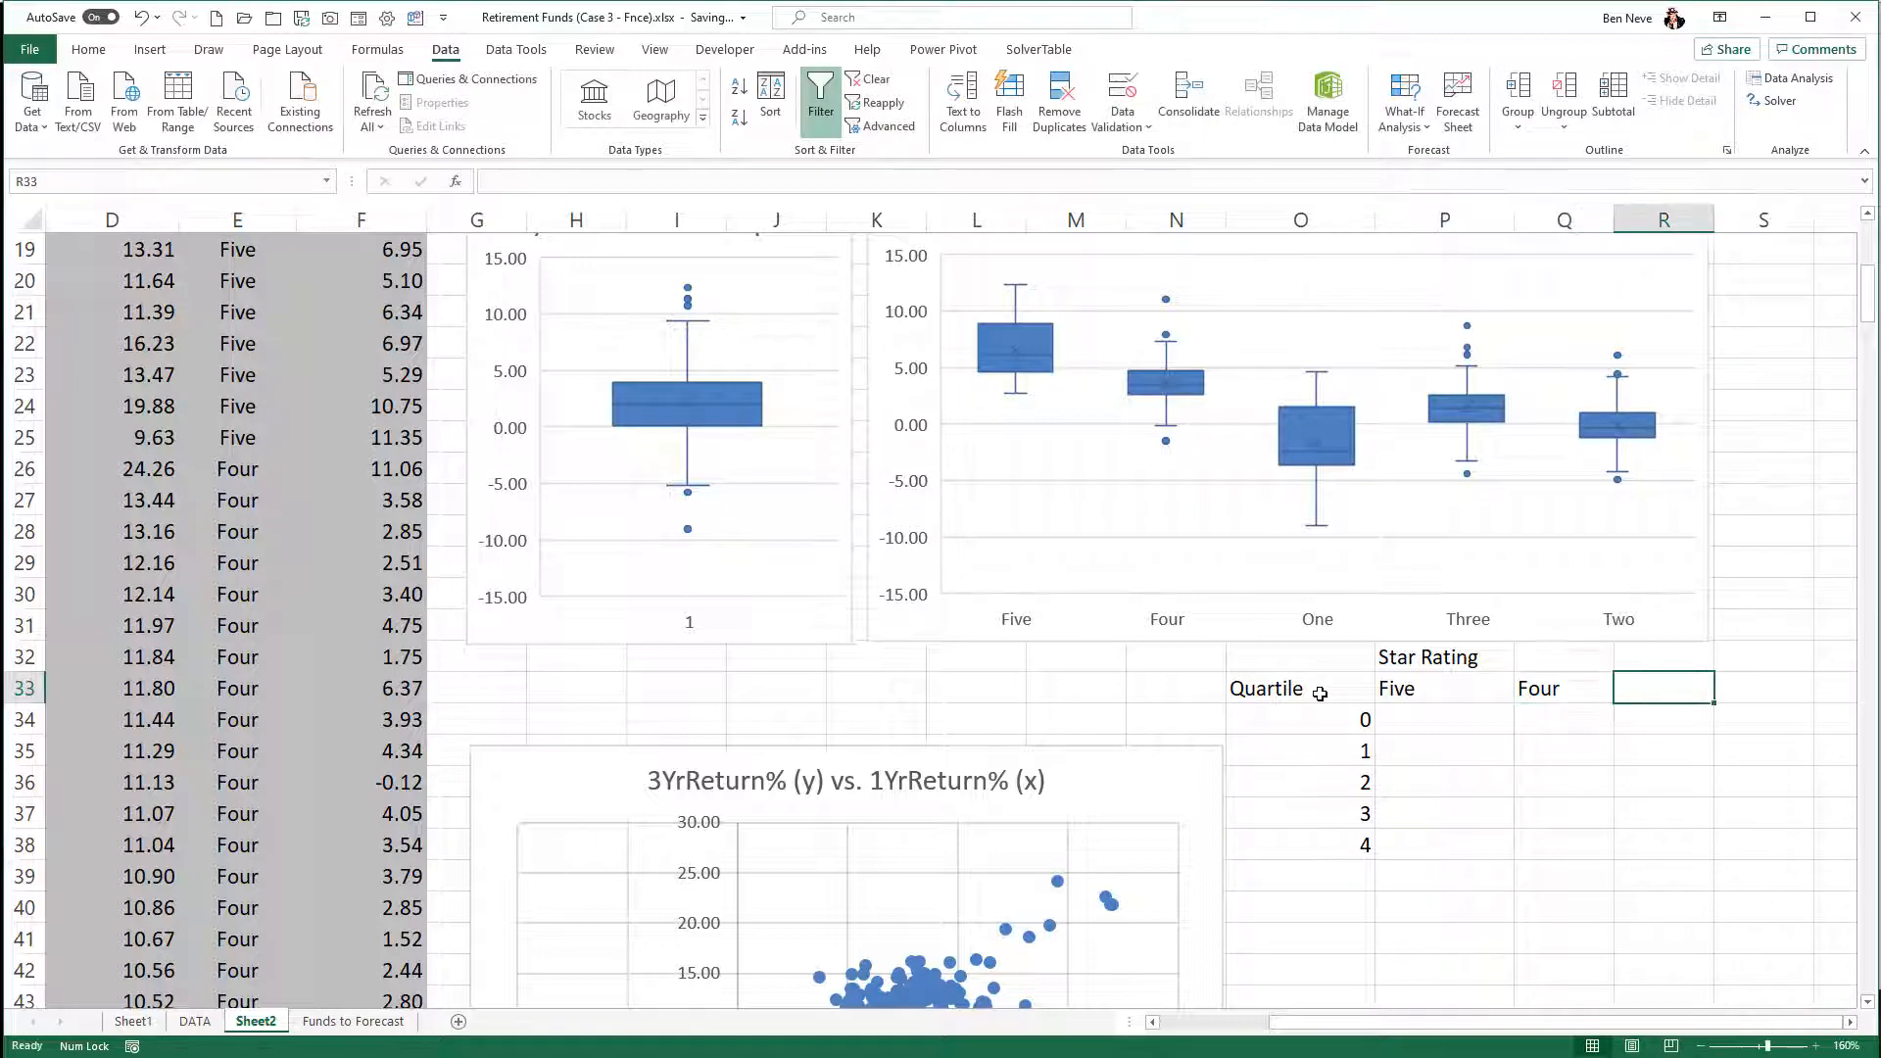
text(e)
key(Tab)
text(Three)
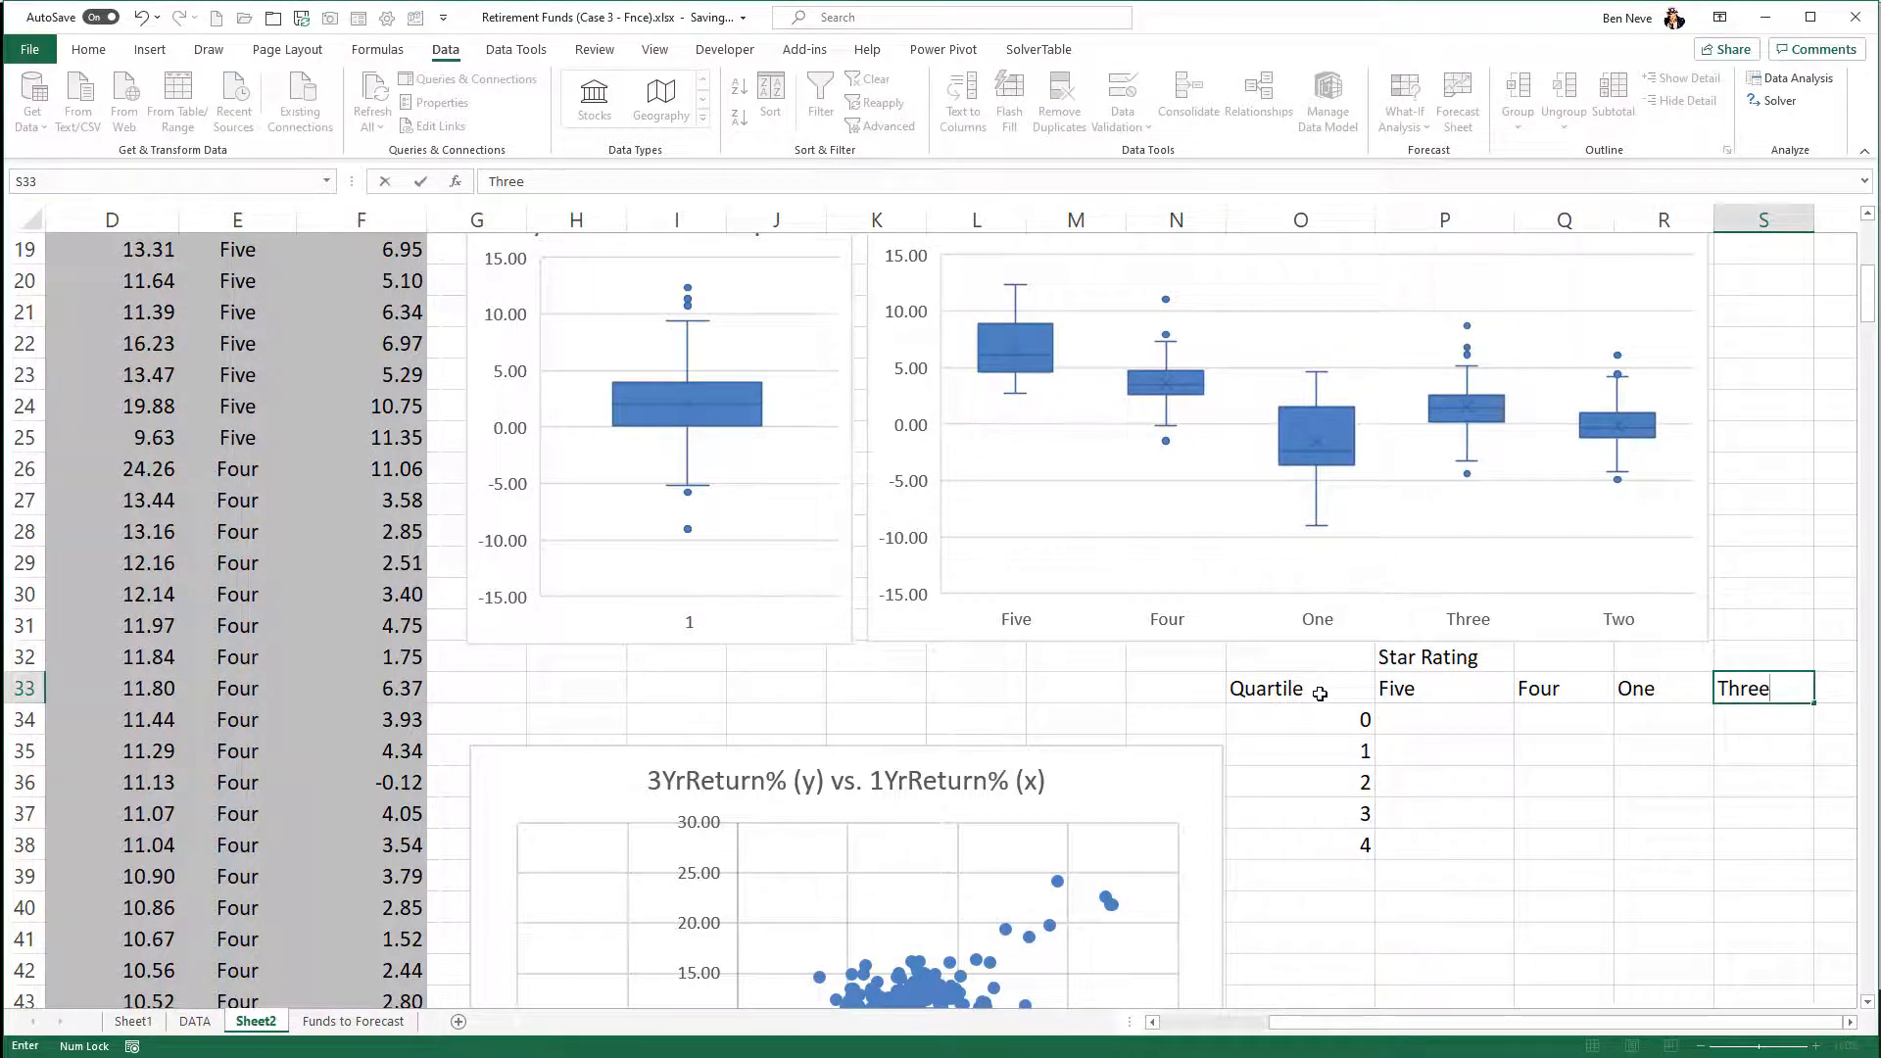
key(Tab)
text(Two)
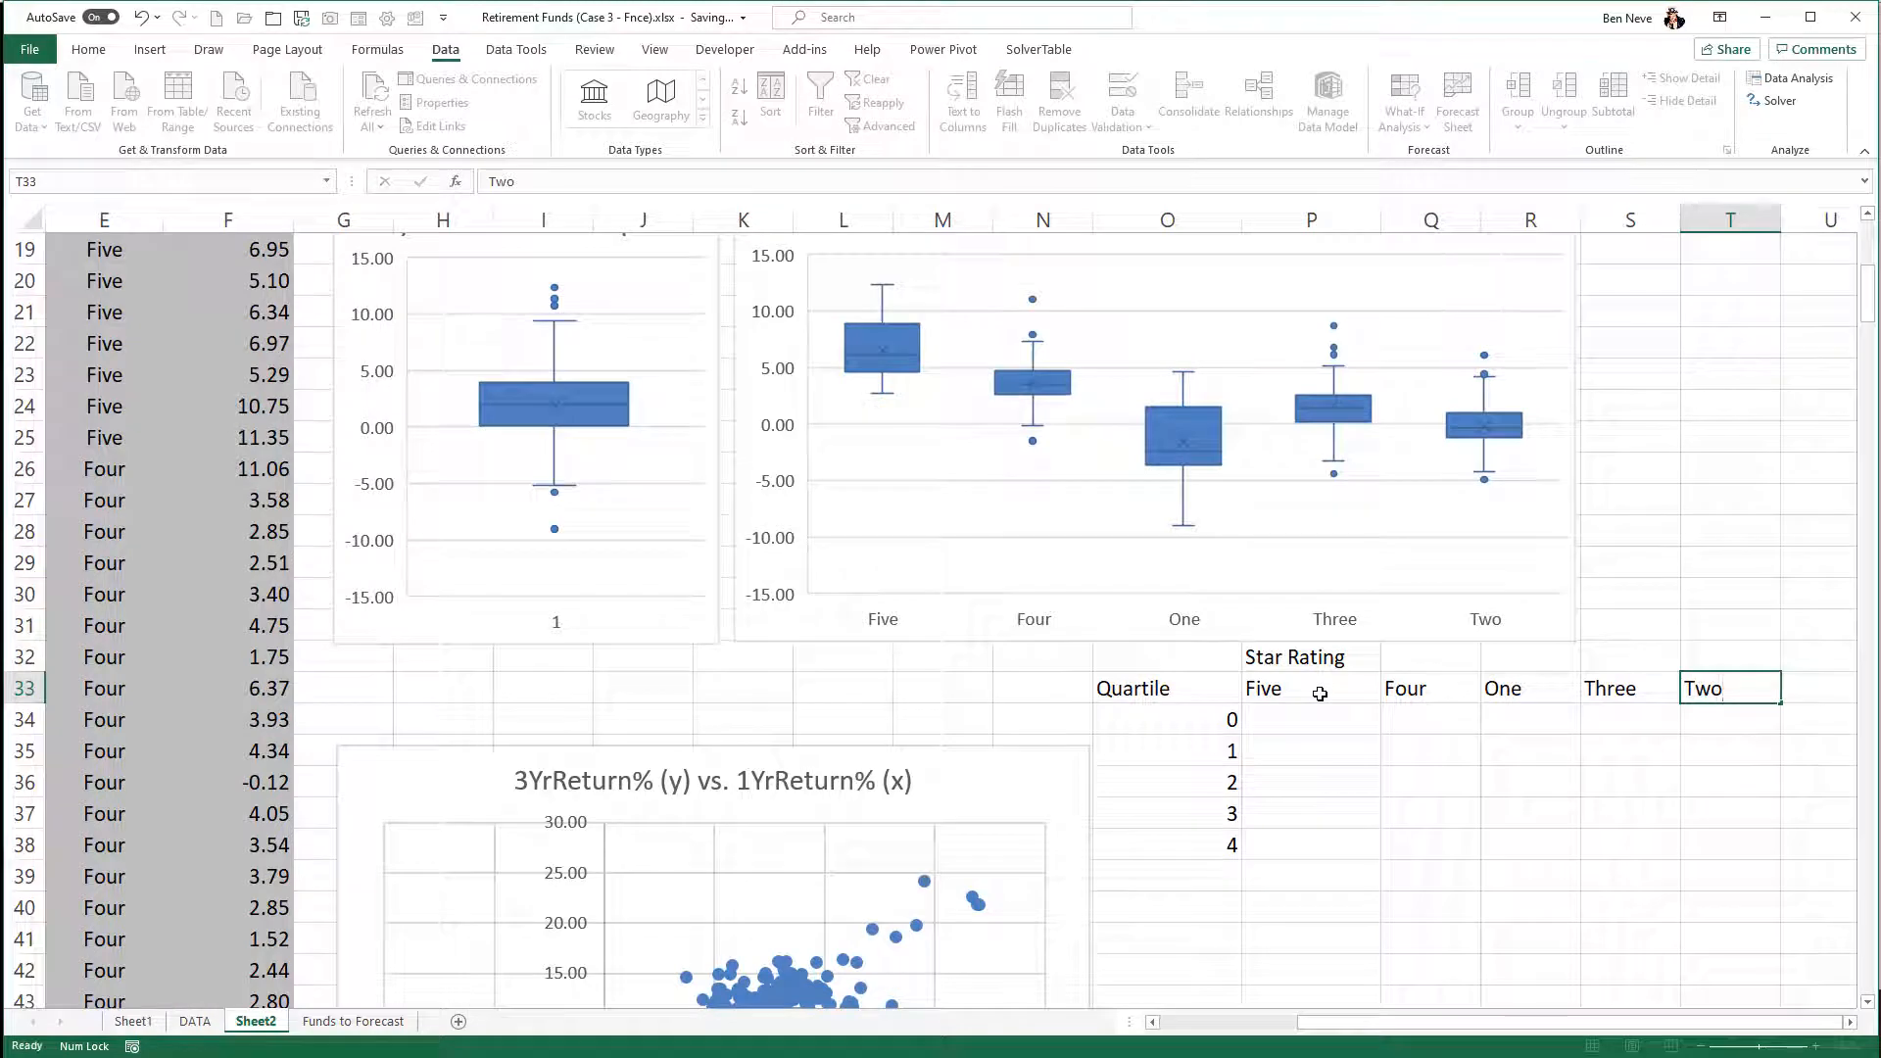
key(Return)
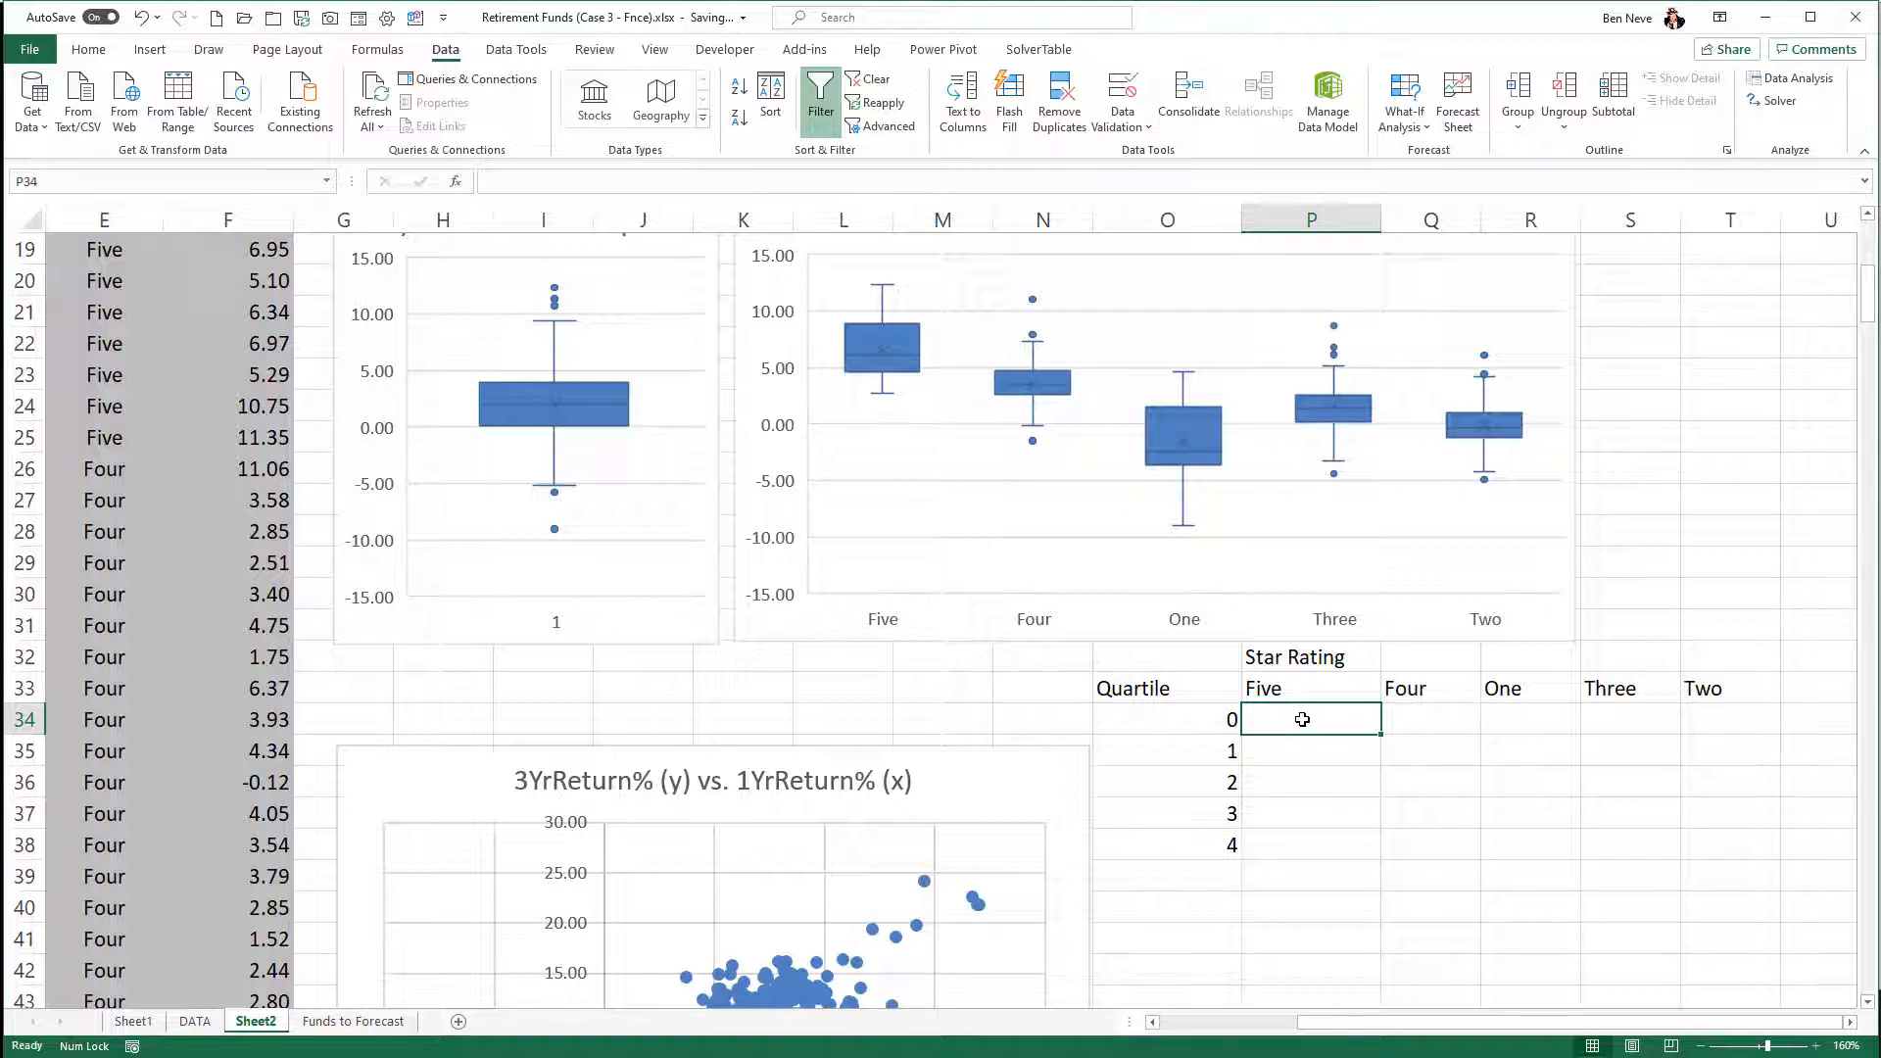
- Start a formula with the QUARTILE.INC function in P34 under the Five heading
scroll(1302, 720, up, 1)
scroll(1302, 723, down, 1)
text(=quartile)
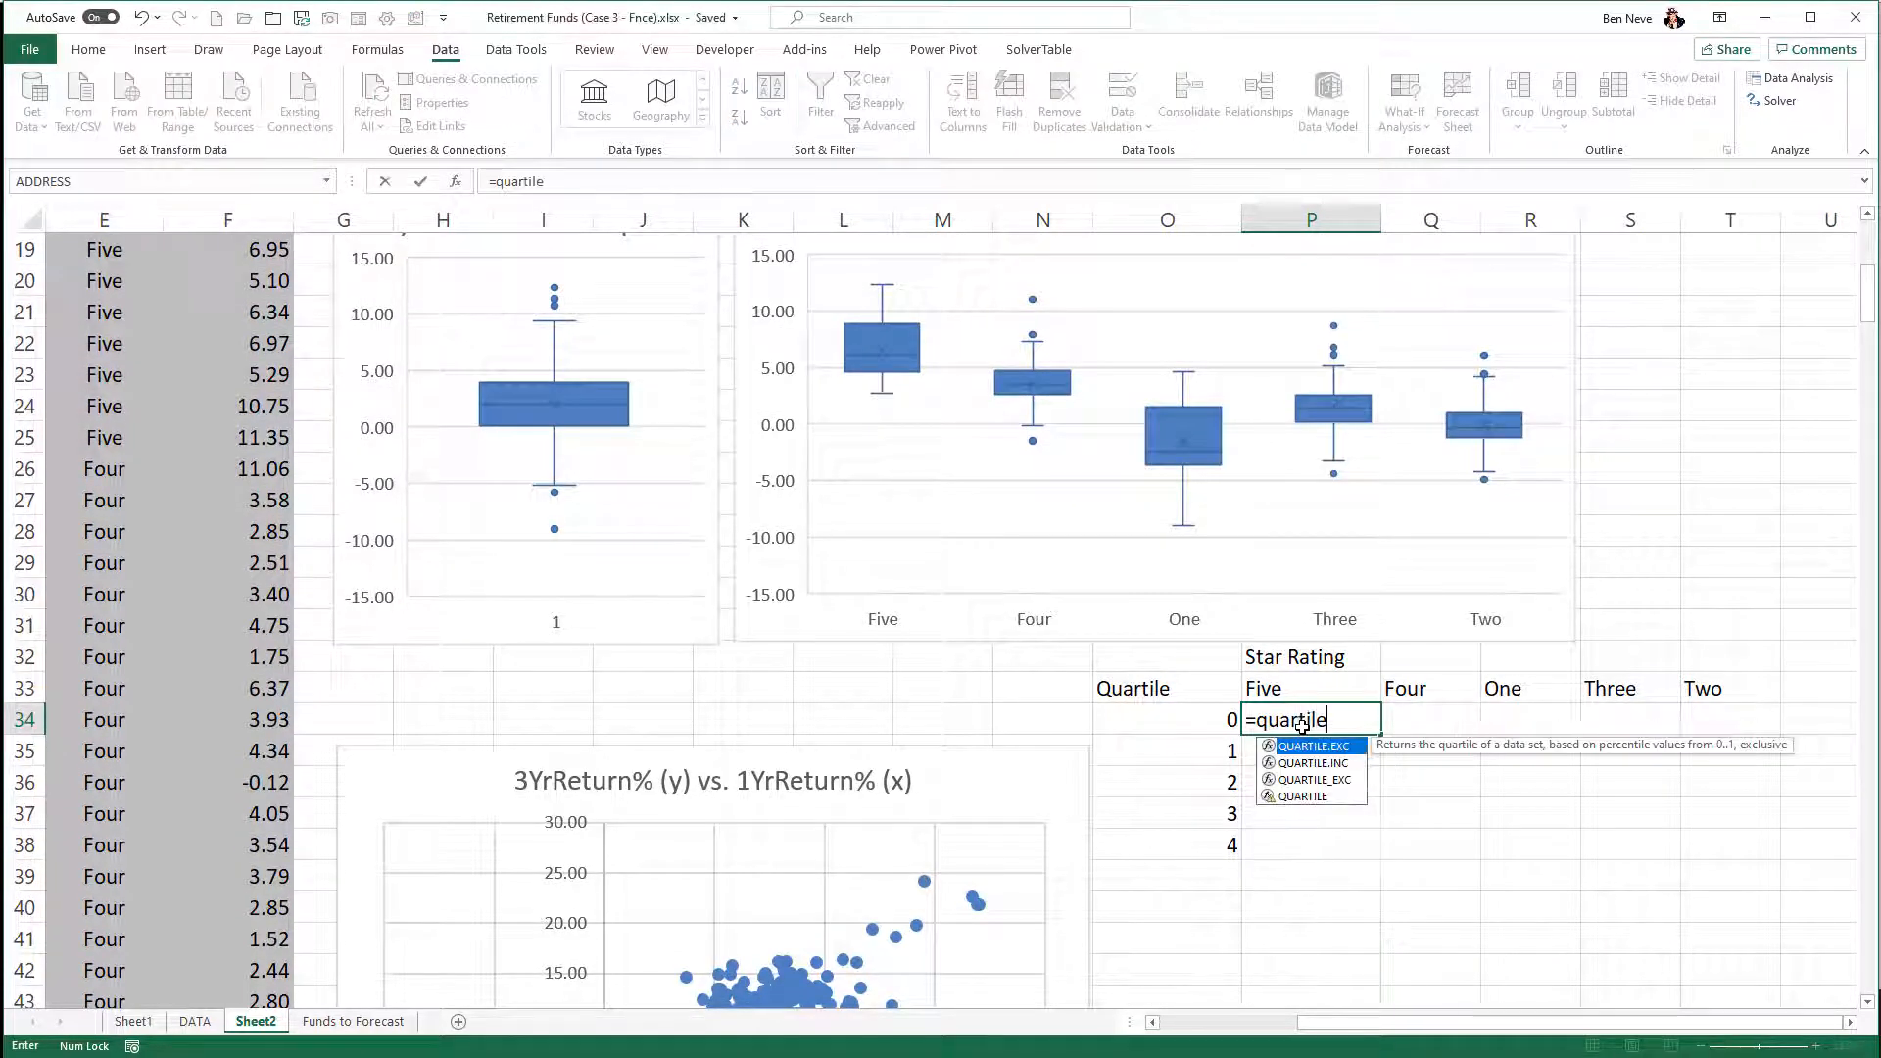
text(()
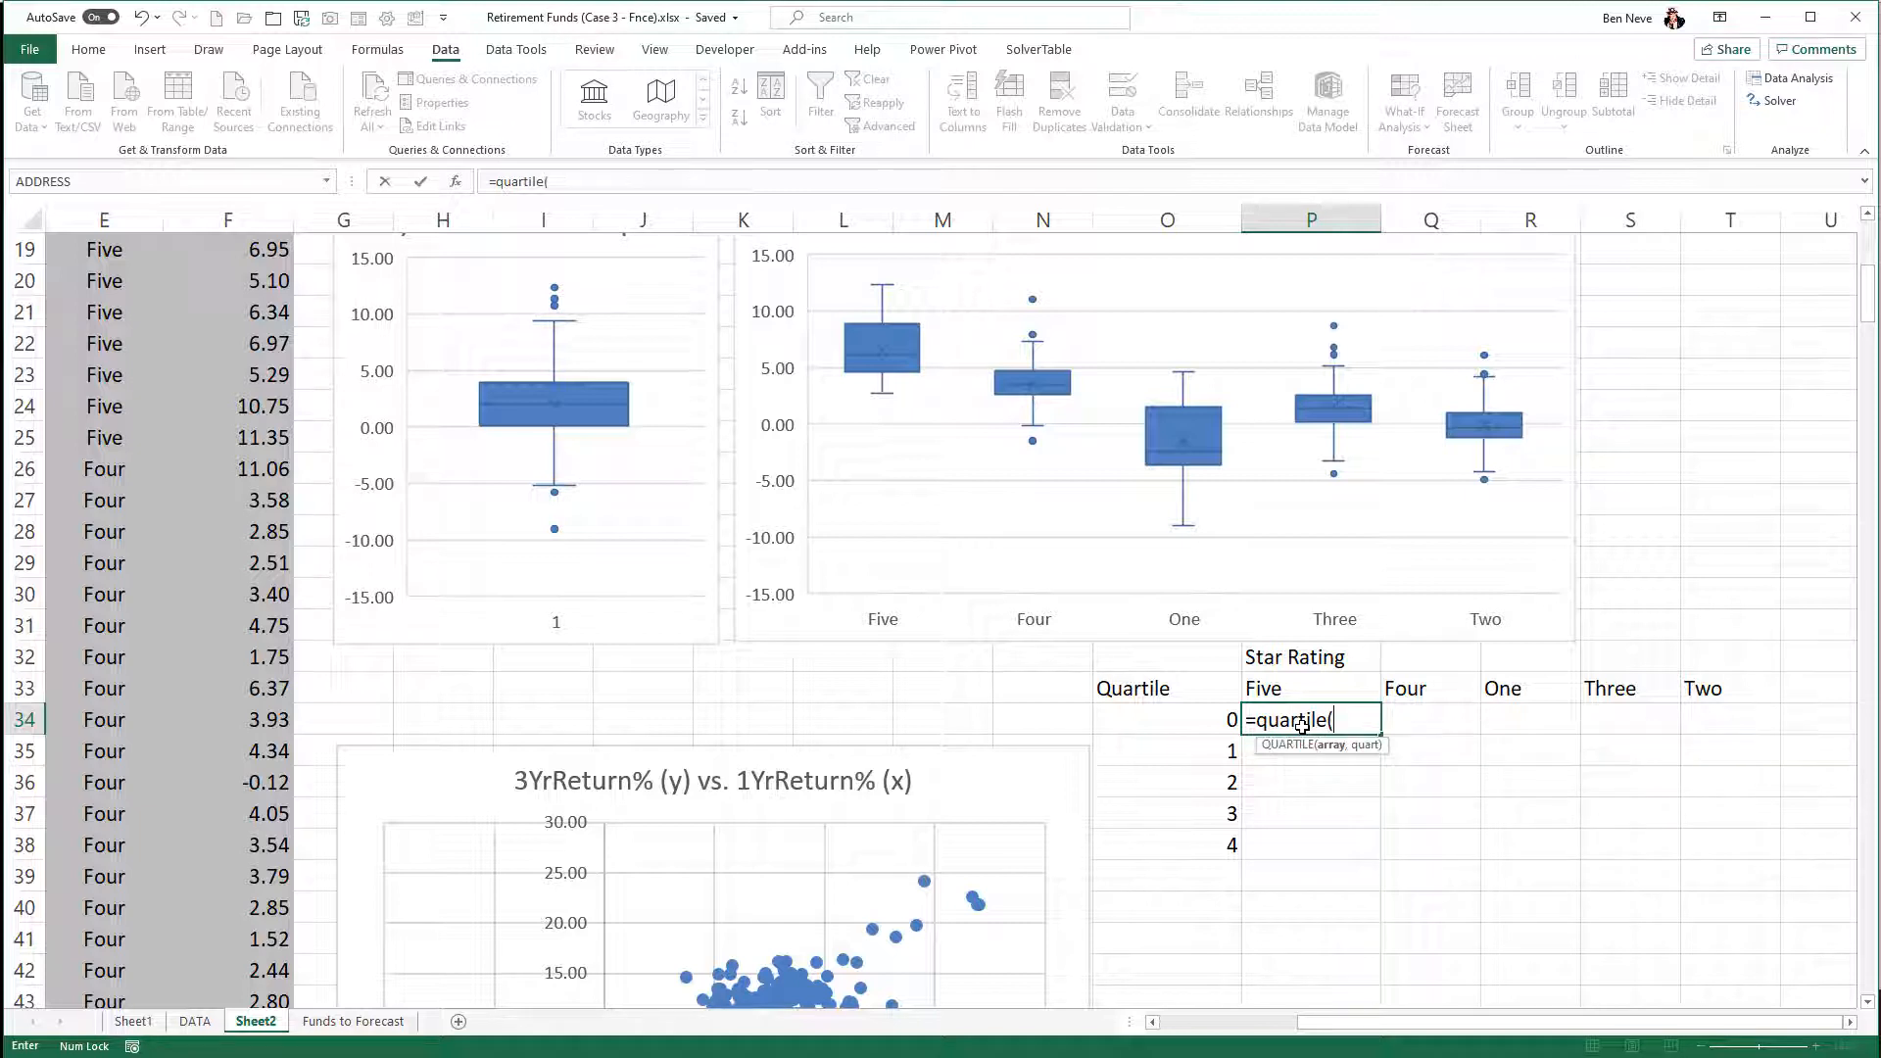
text(=)
key(BackSpace)
key(BackSpace)
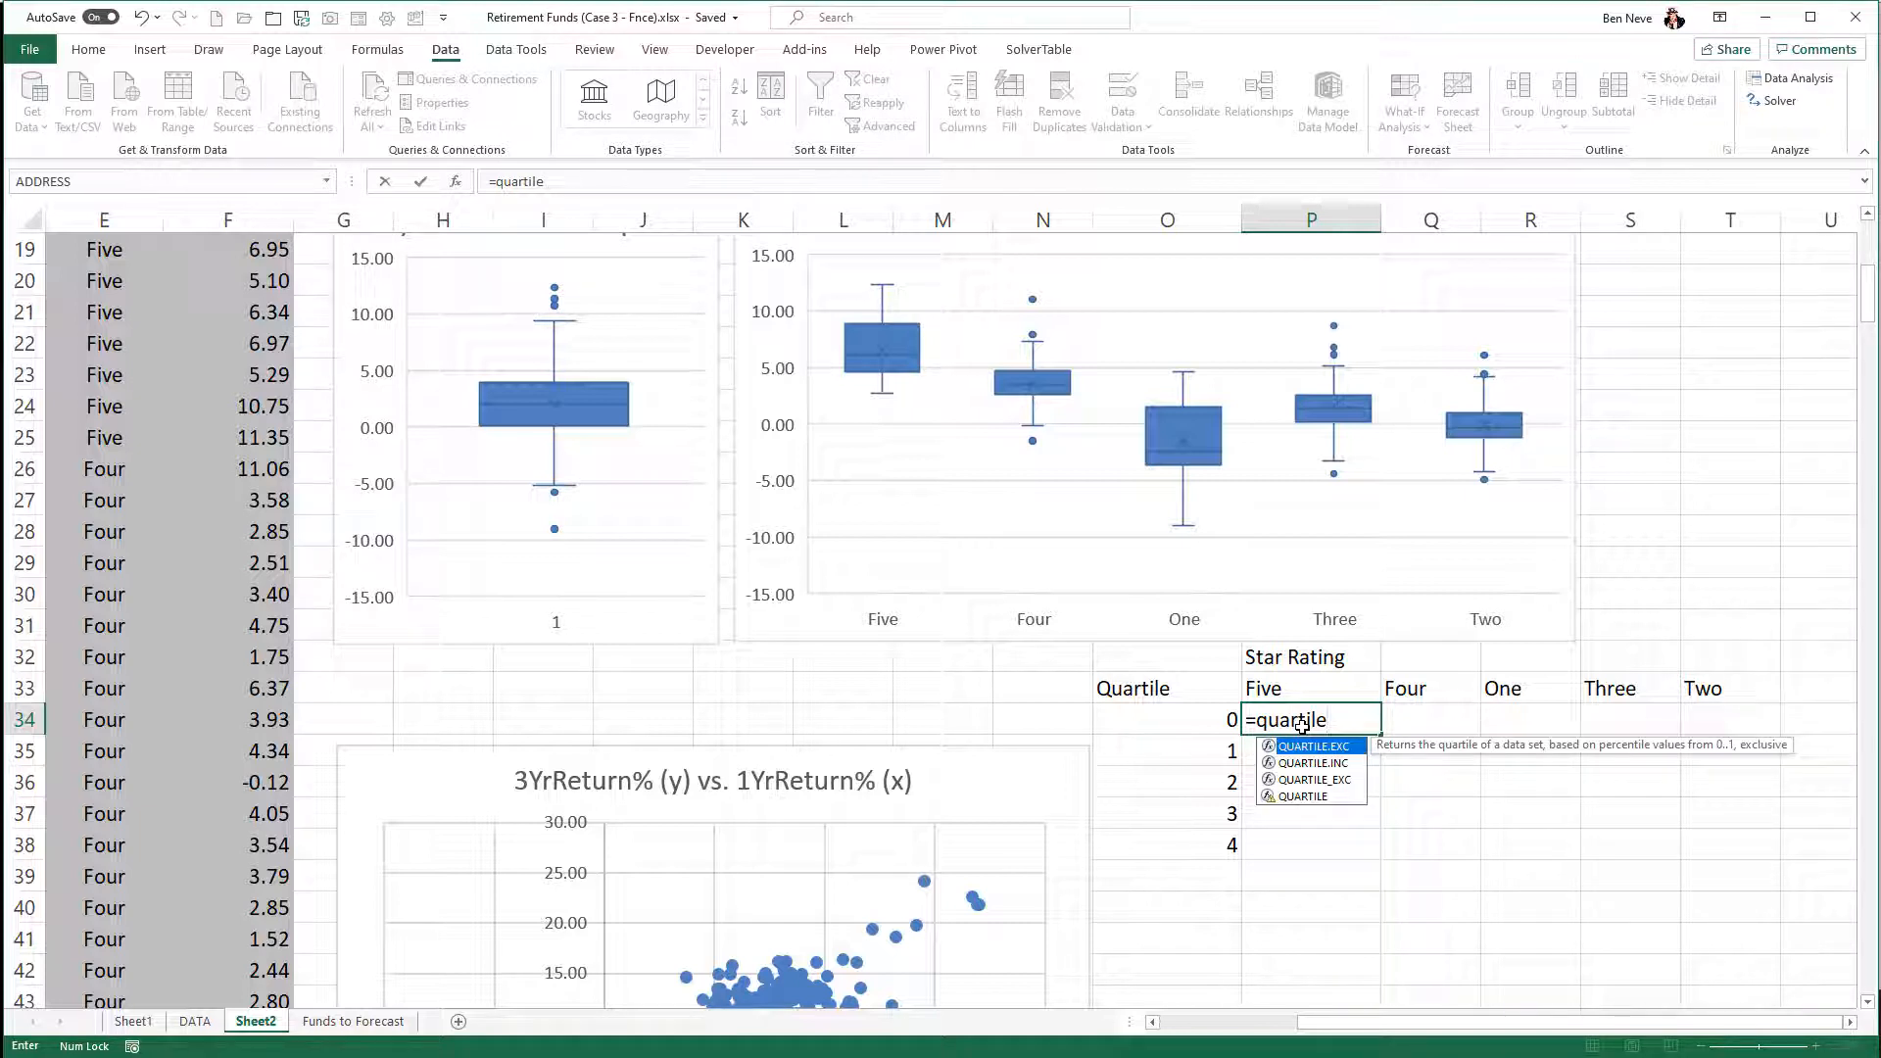
key(Down)
key(Tab)
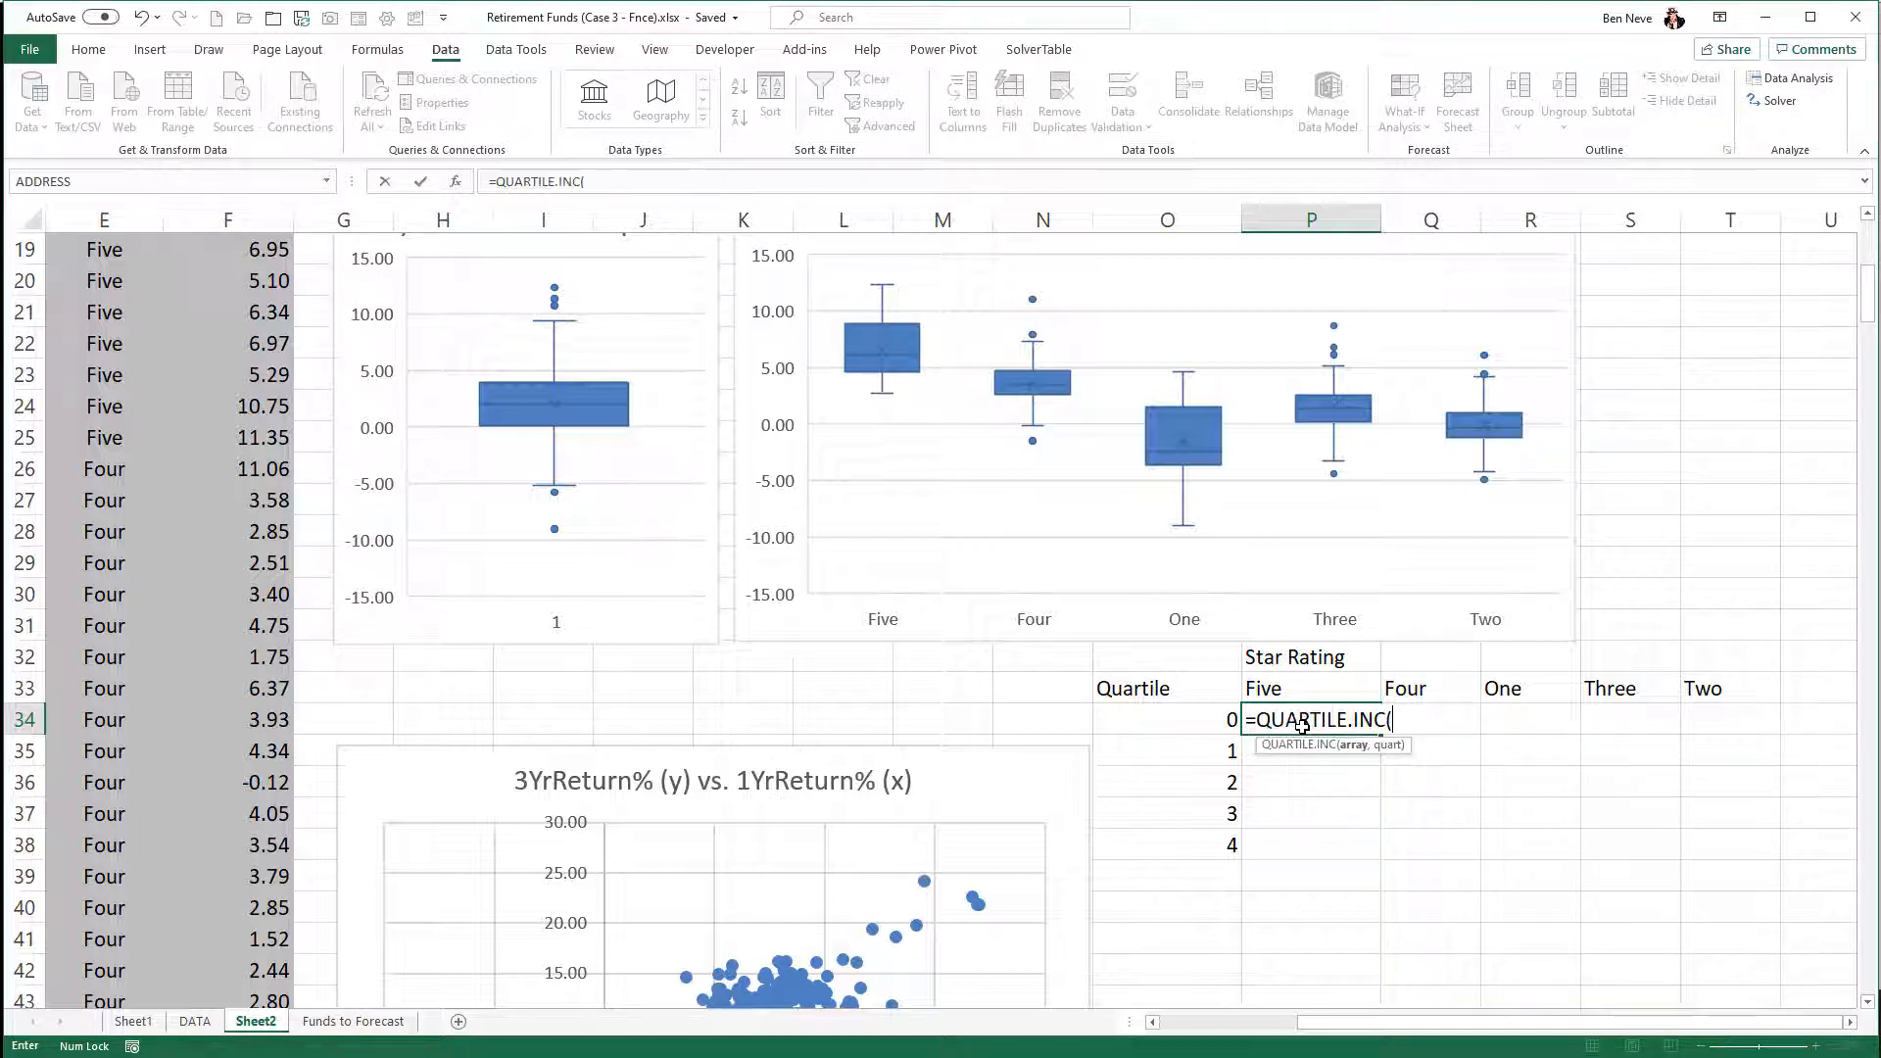
- Complete the P34 formula as =QUARTILE.INC($F$3:$F$25,O34) using the five-star 5YrReturn% values, and fill it down to P38
scroll(168, 588, up, 6)
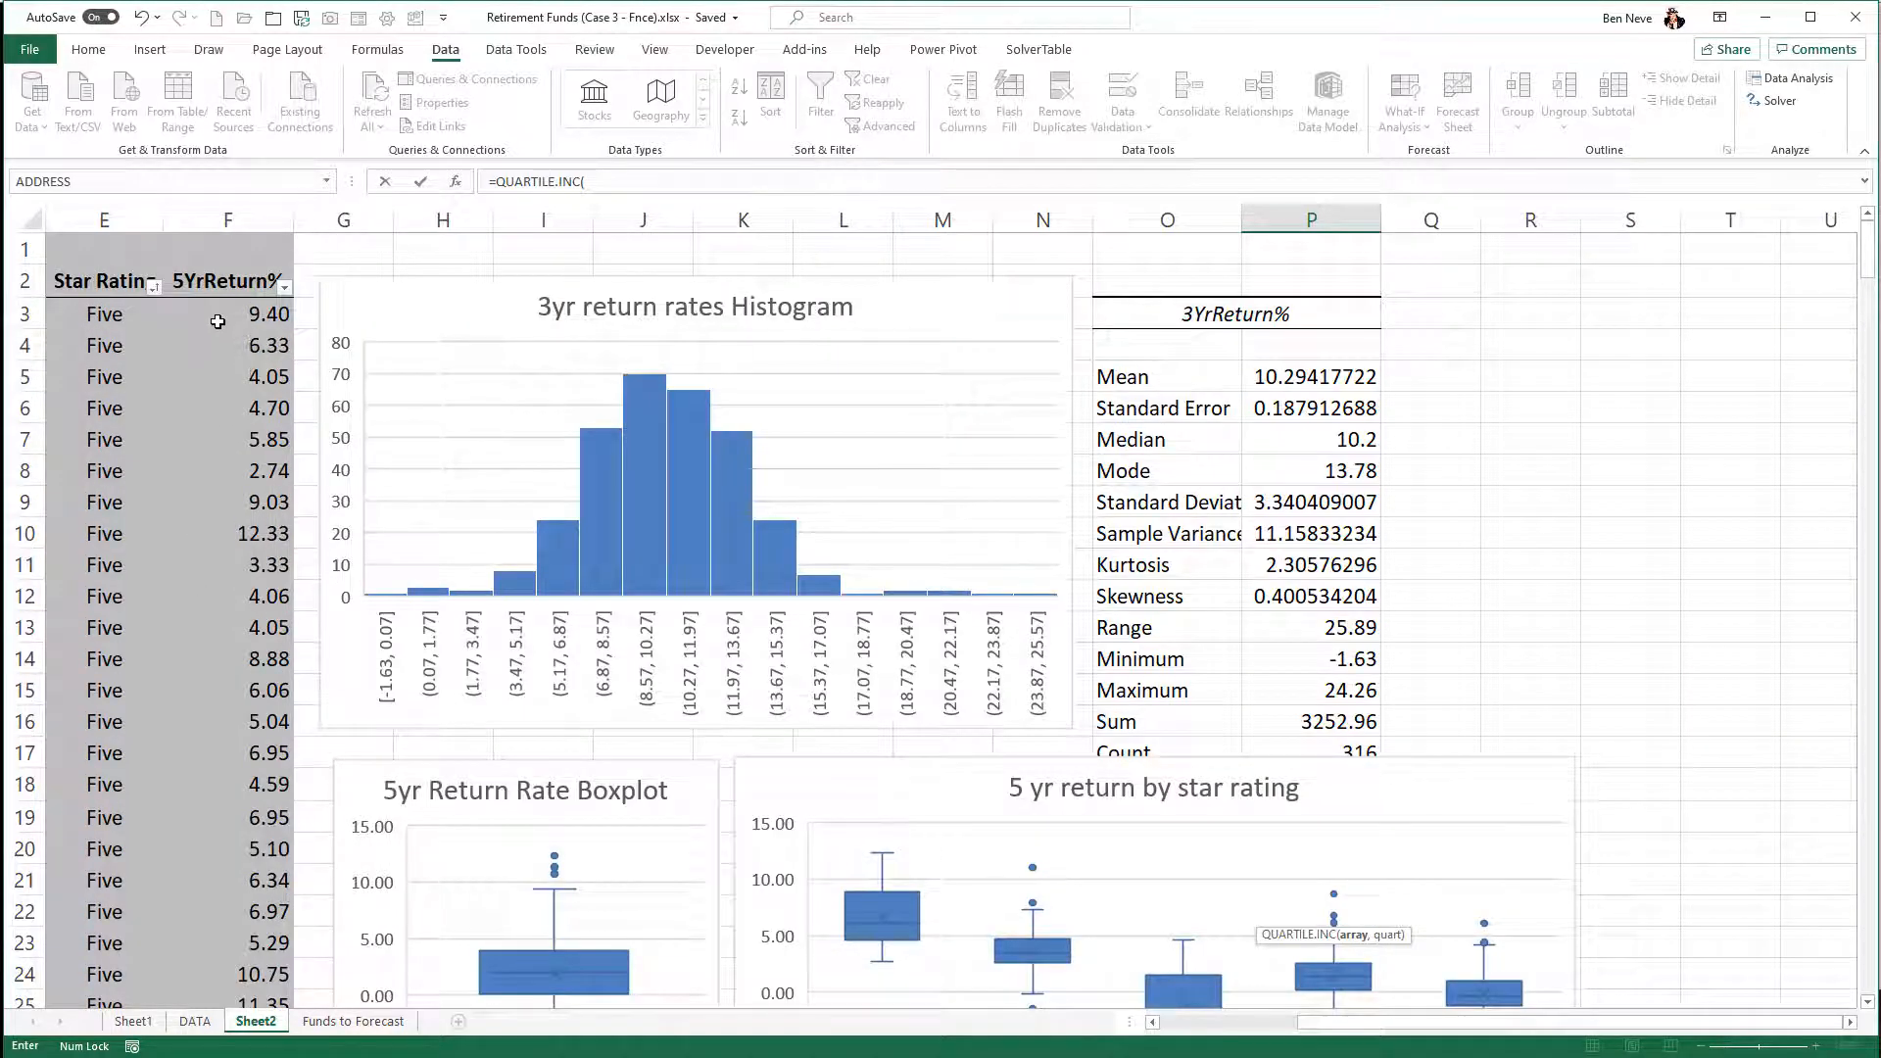
drag(217, 321, 207, 480)
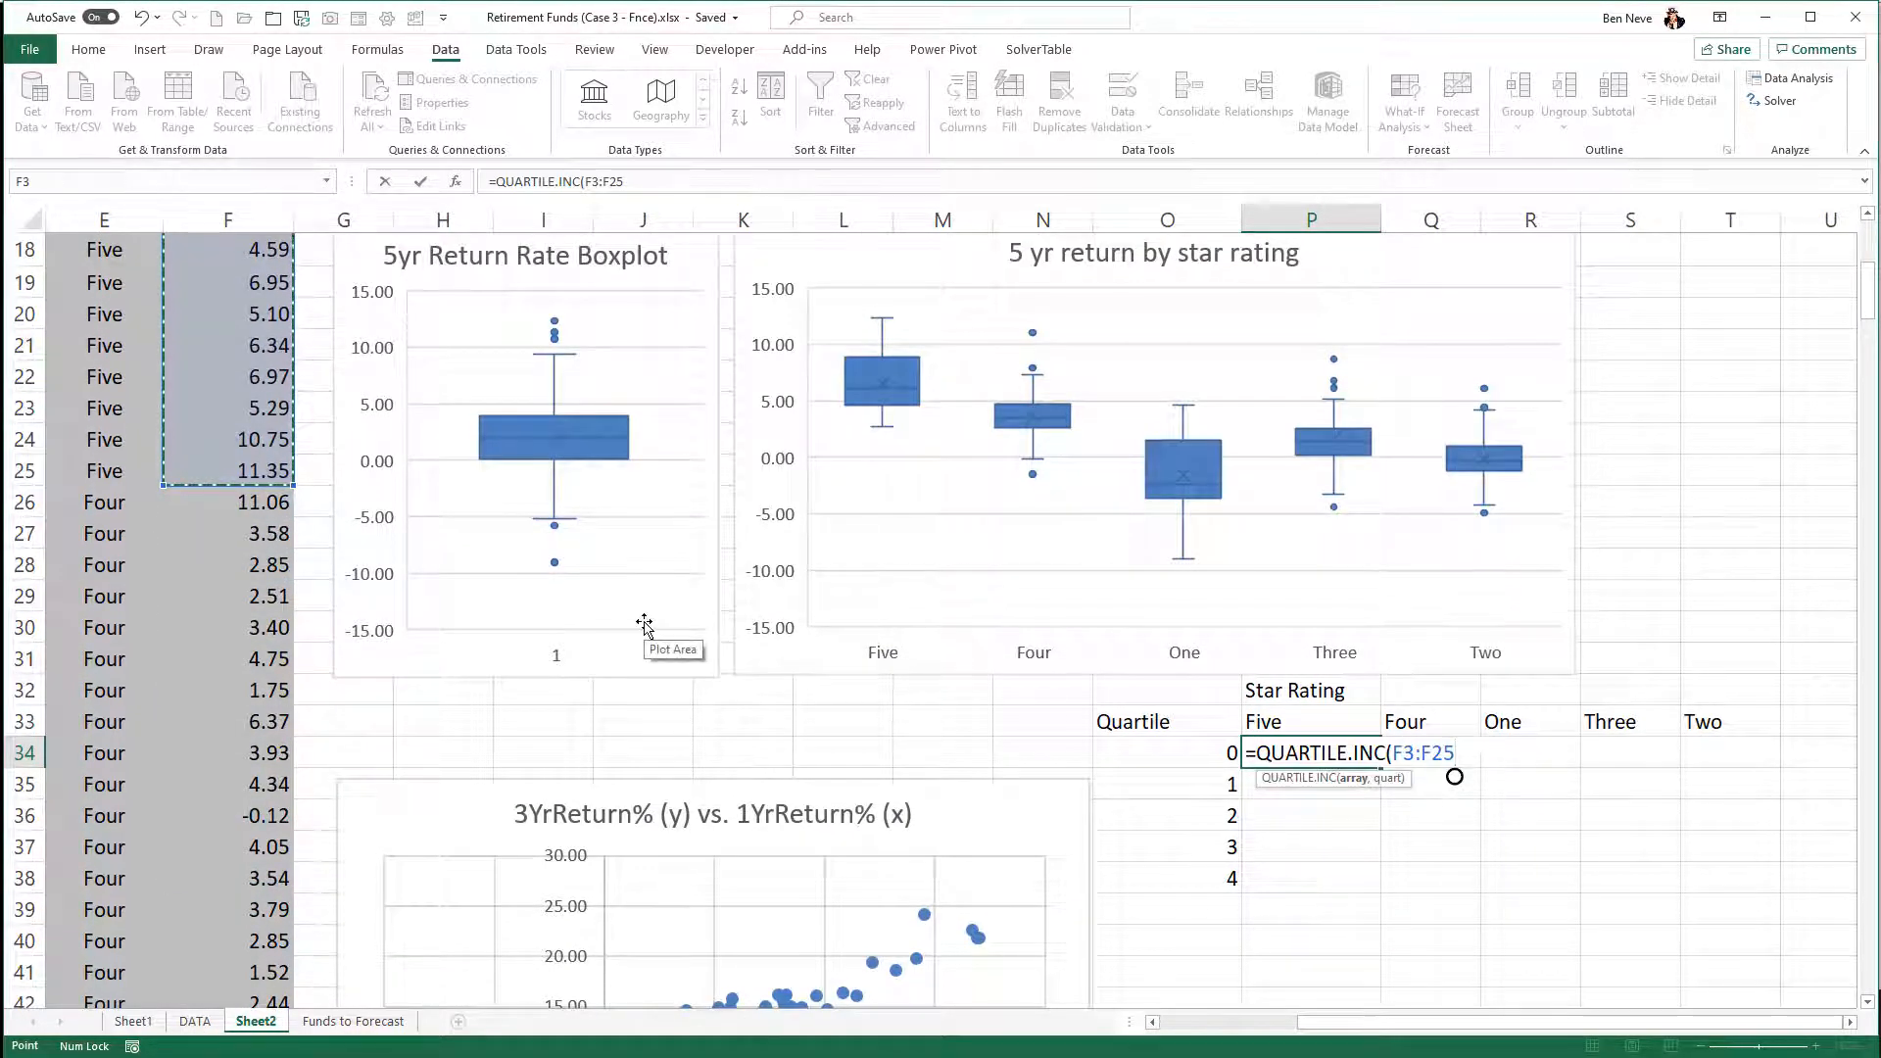
key(F4)
text(,)
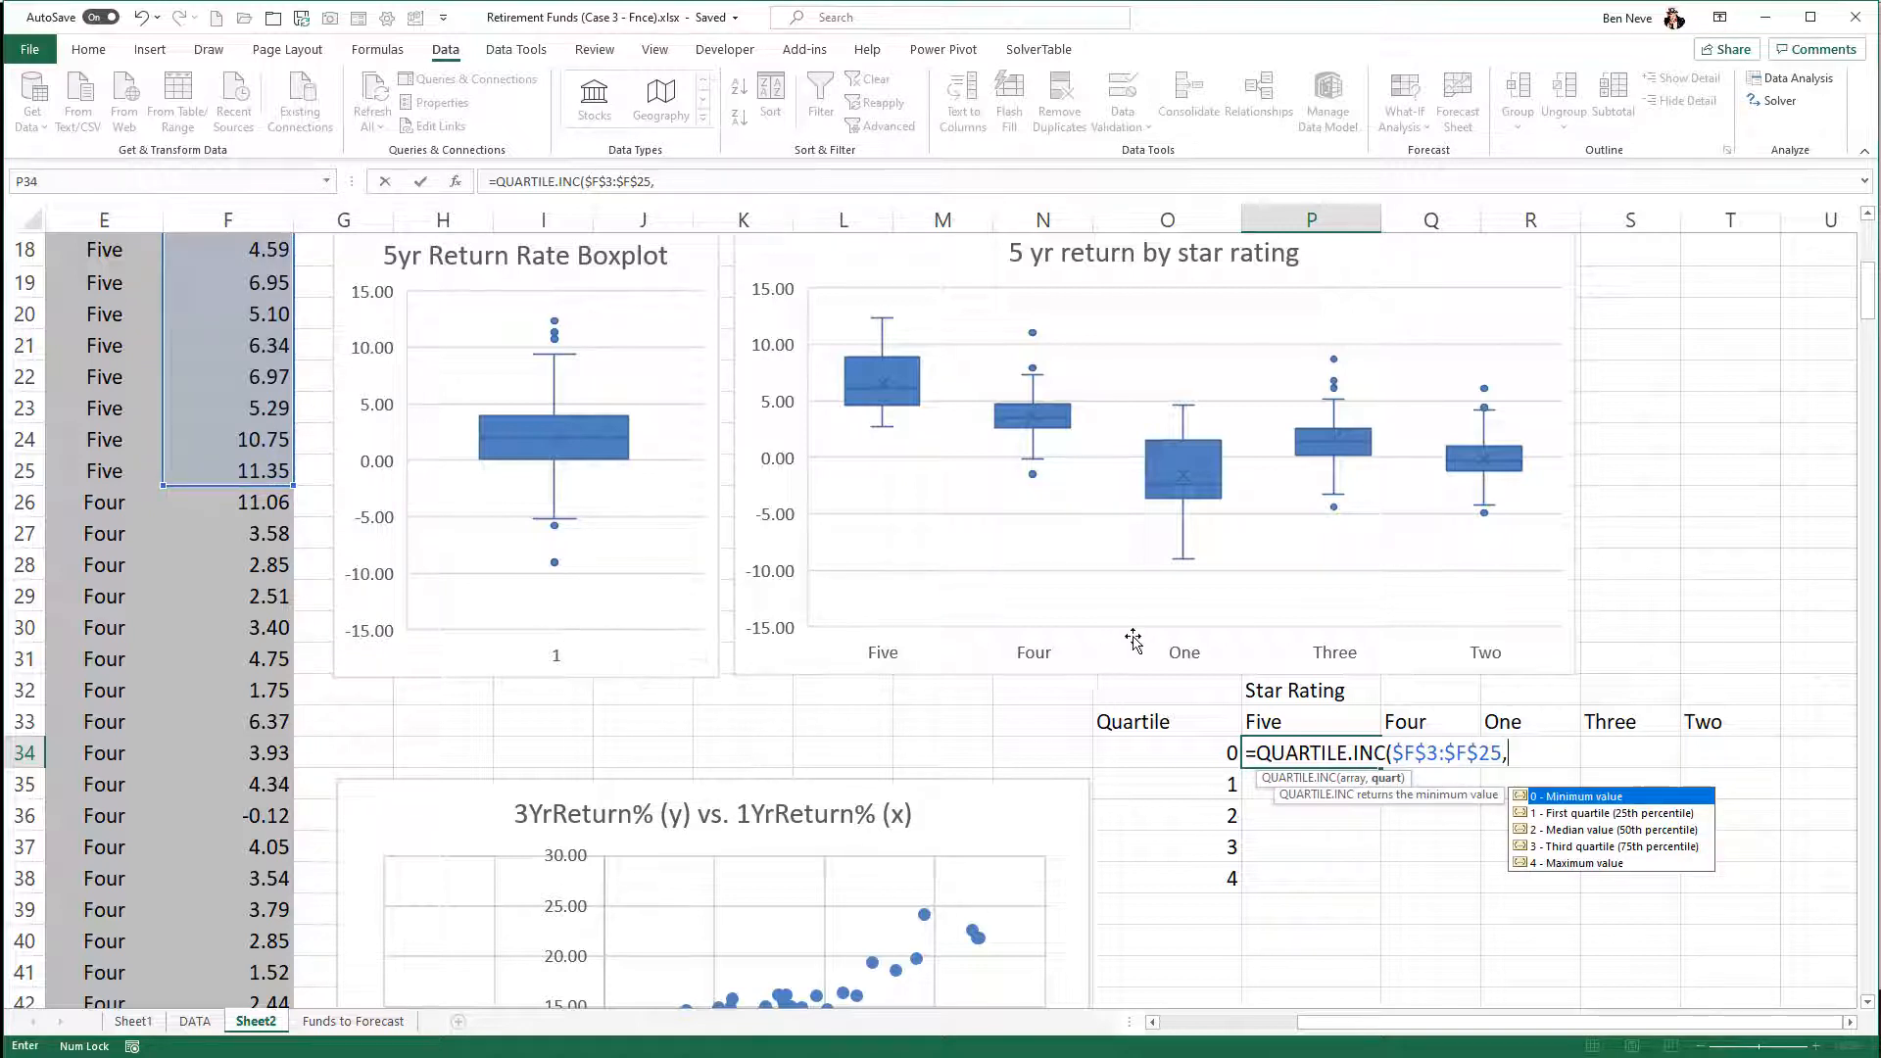
click(1176, 753)
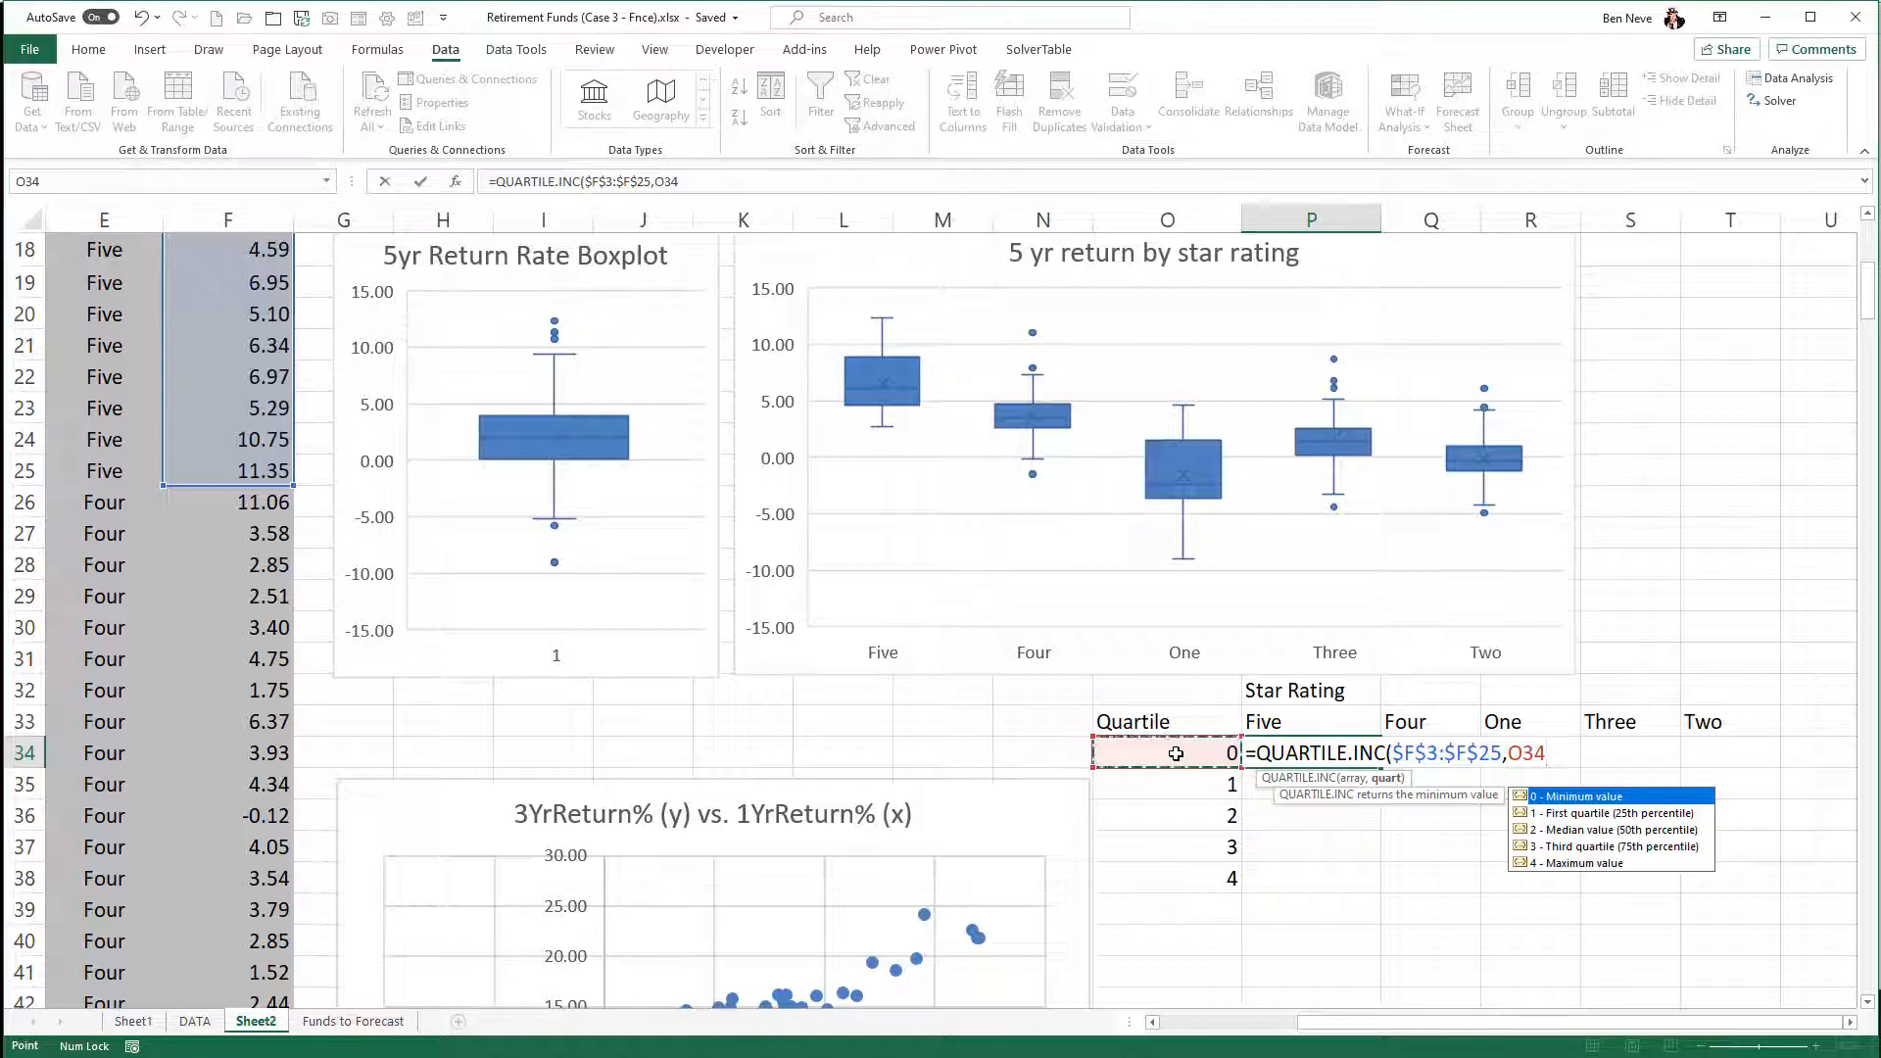
text())
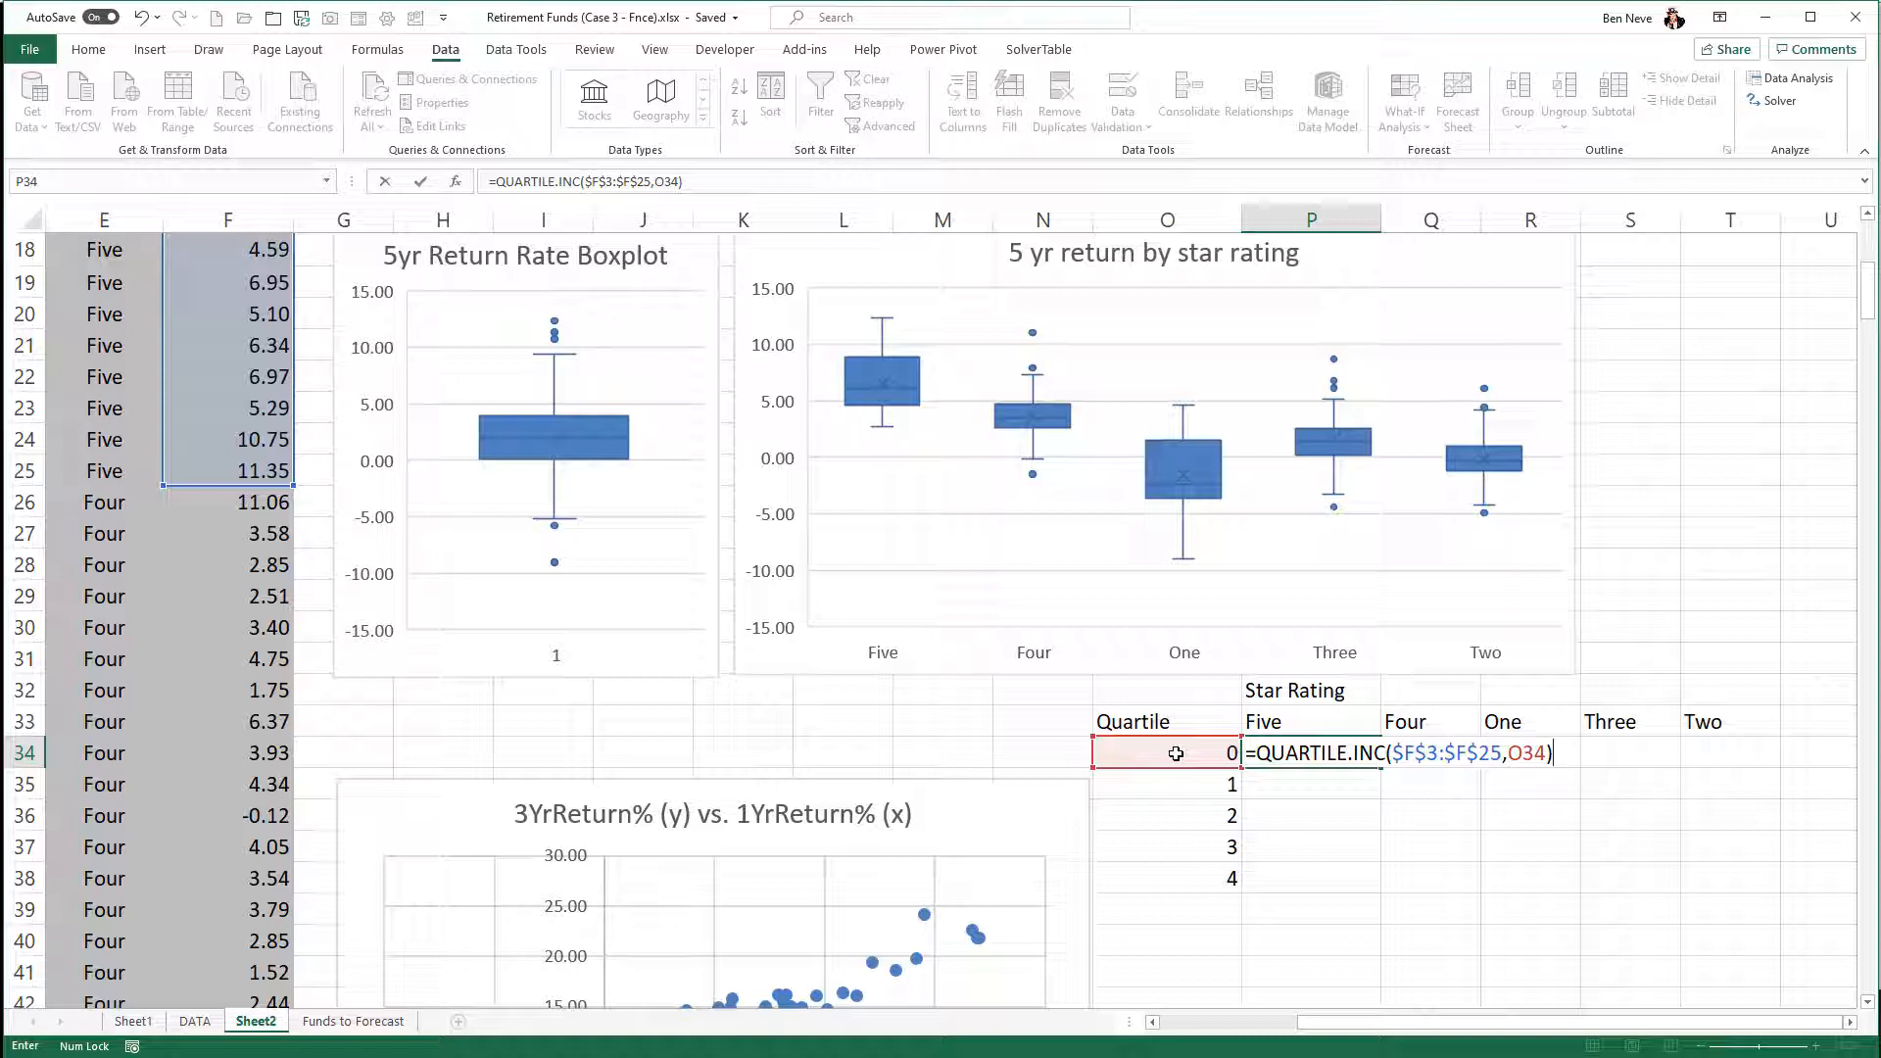
key(Return)
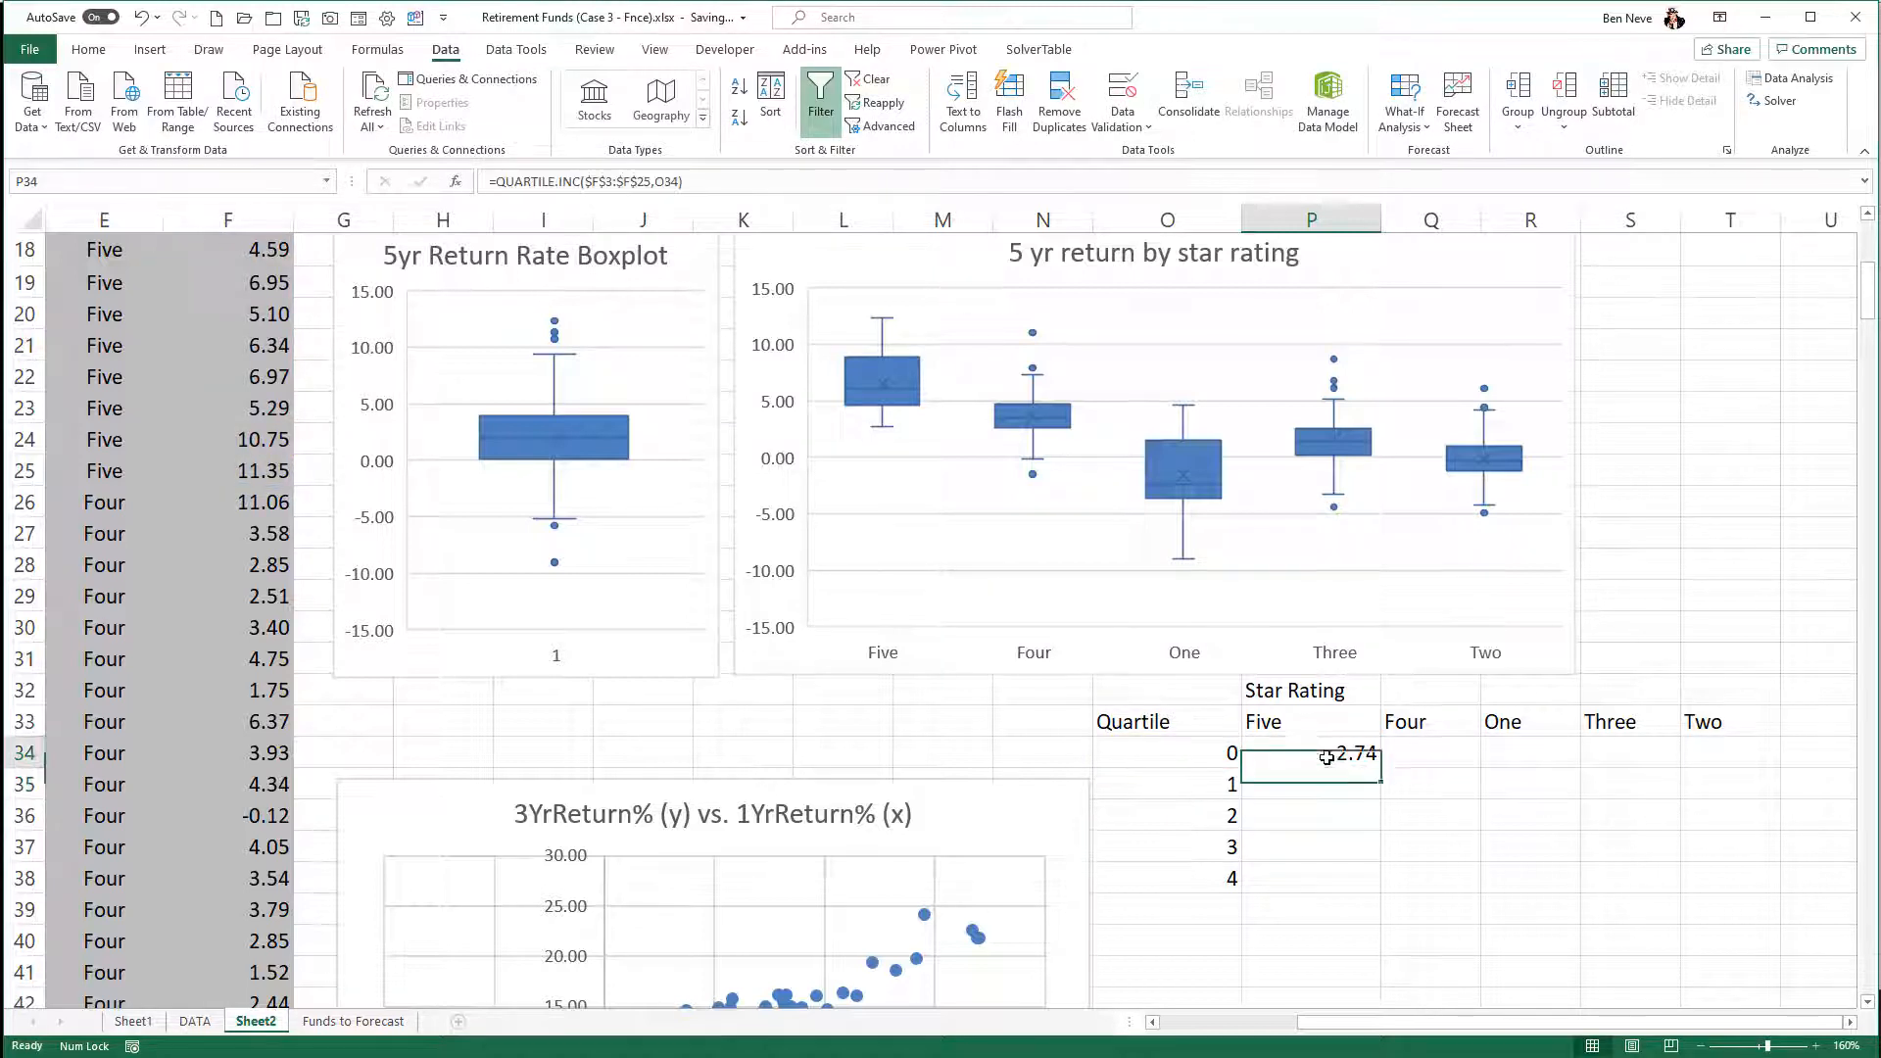
click(1327, 757)
drag(1380, 769, 1377, 887)
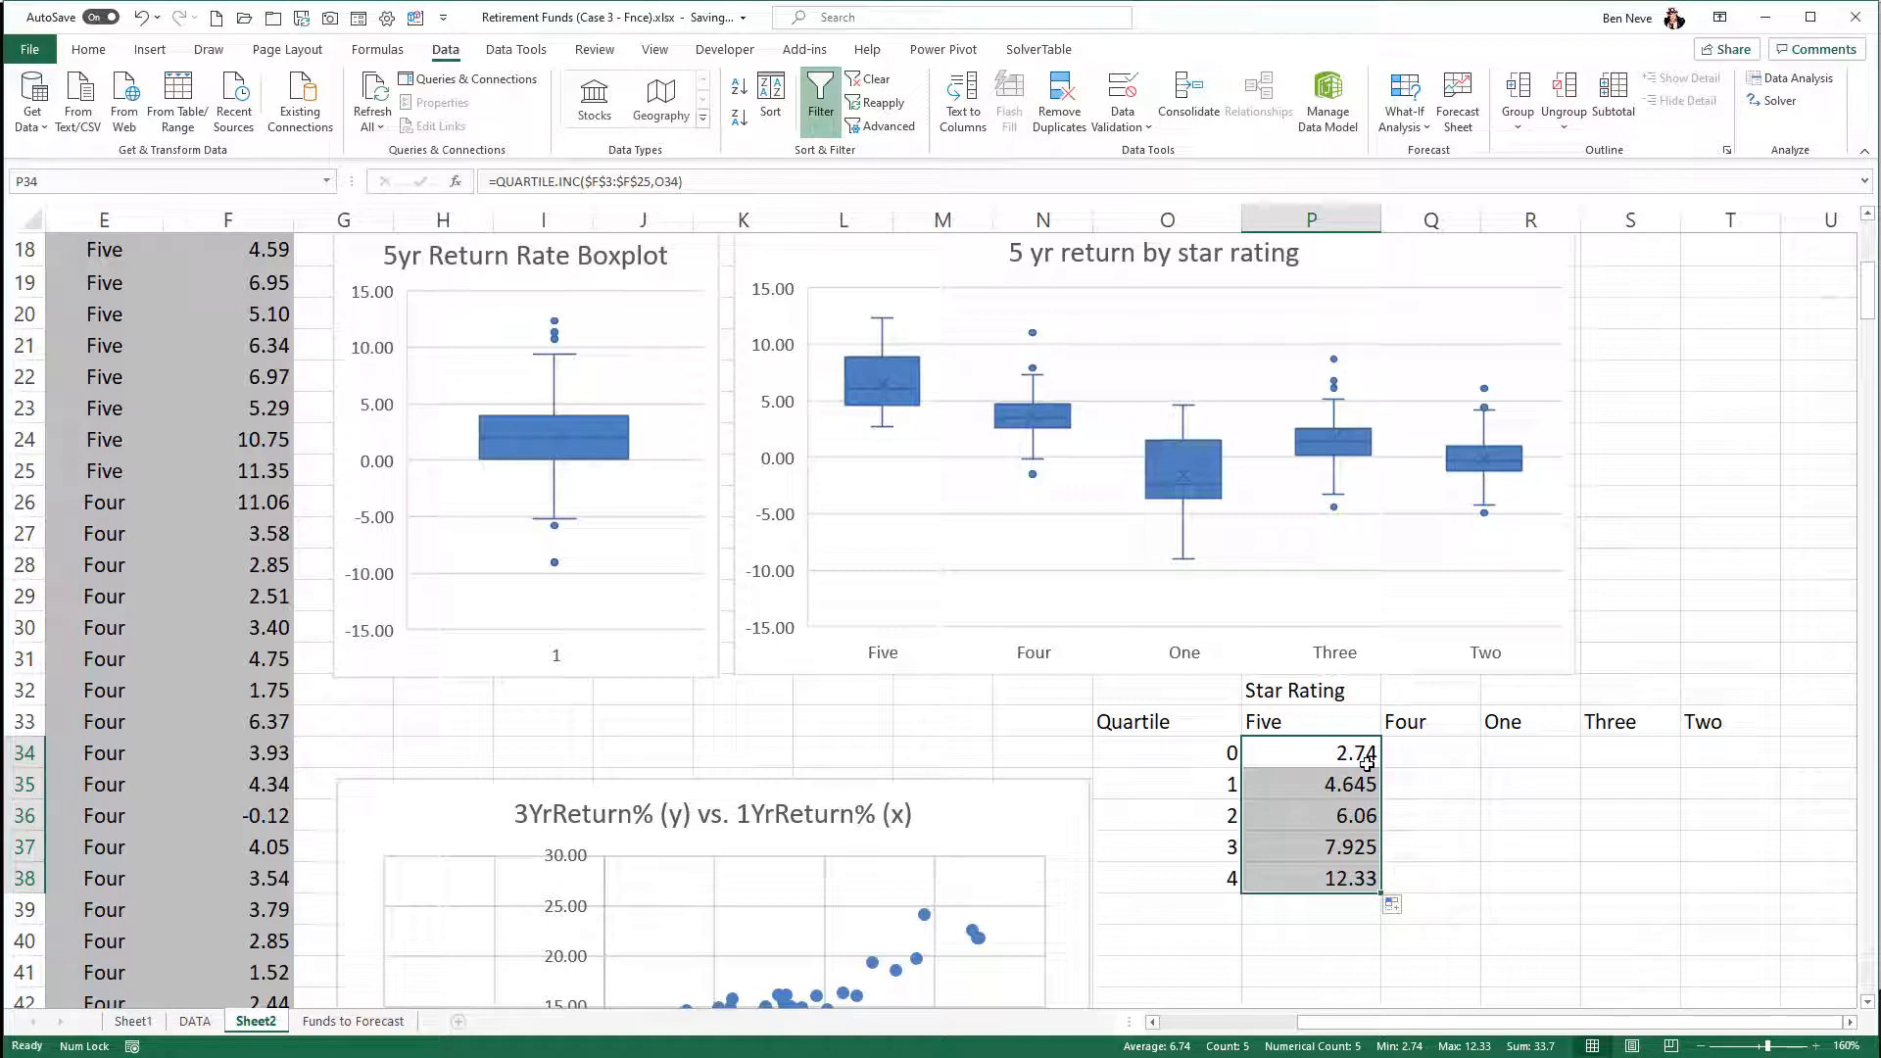
- Enter =QUARTILE.INC($F$26:$F$123,O34) in Q34 to compute the four-star minimum 5YrReturn%
click(1425, 760)
text(=)
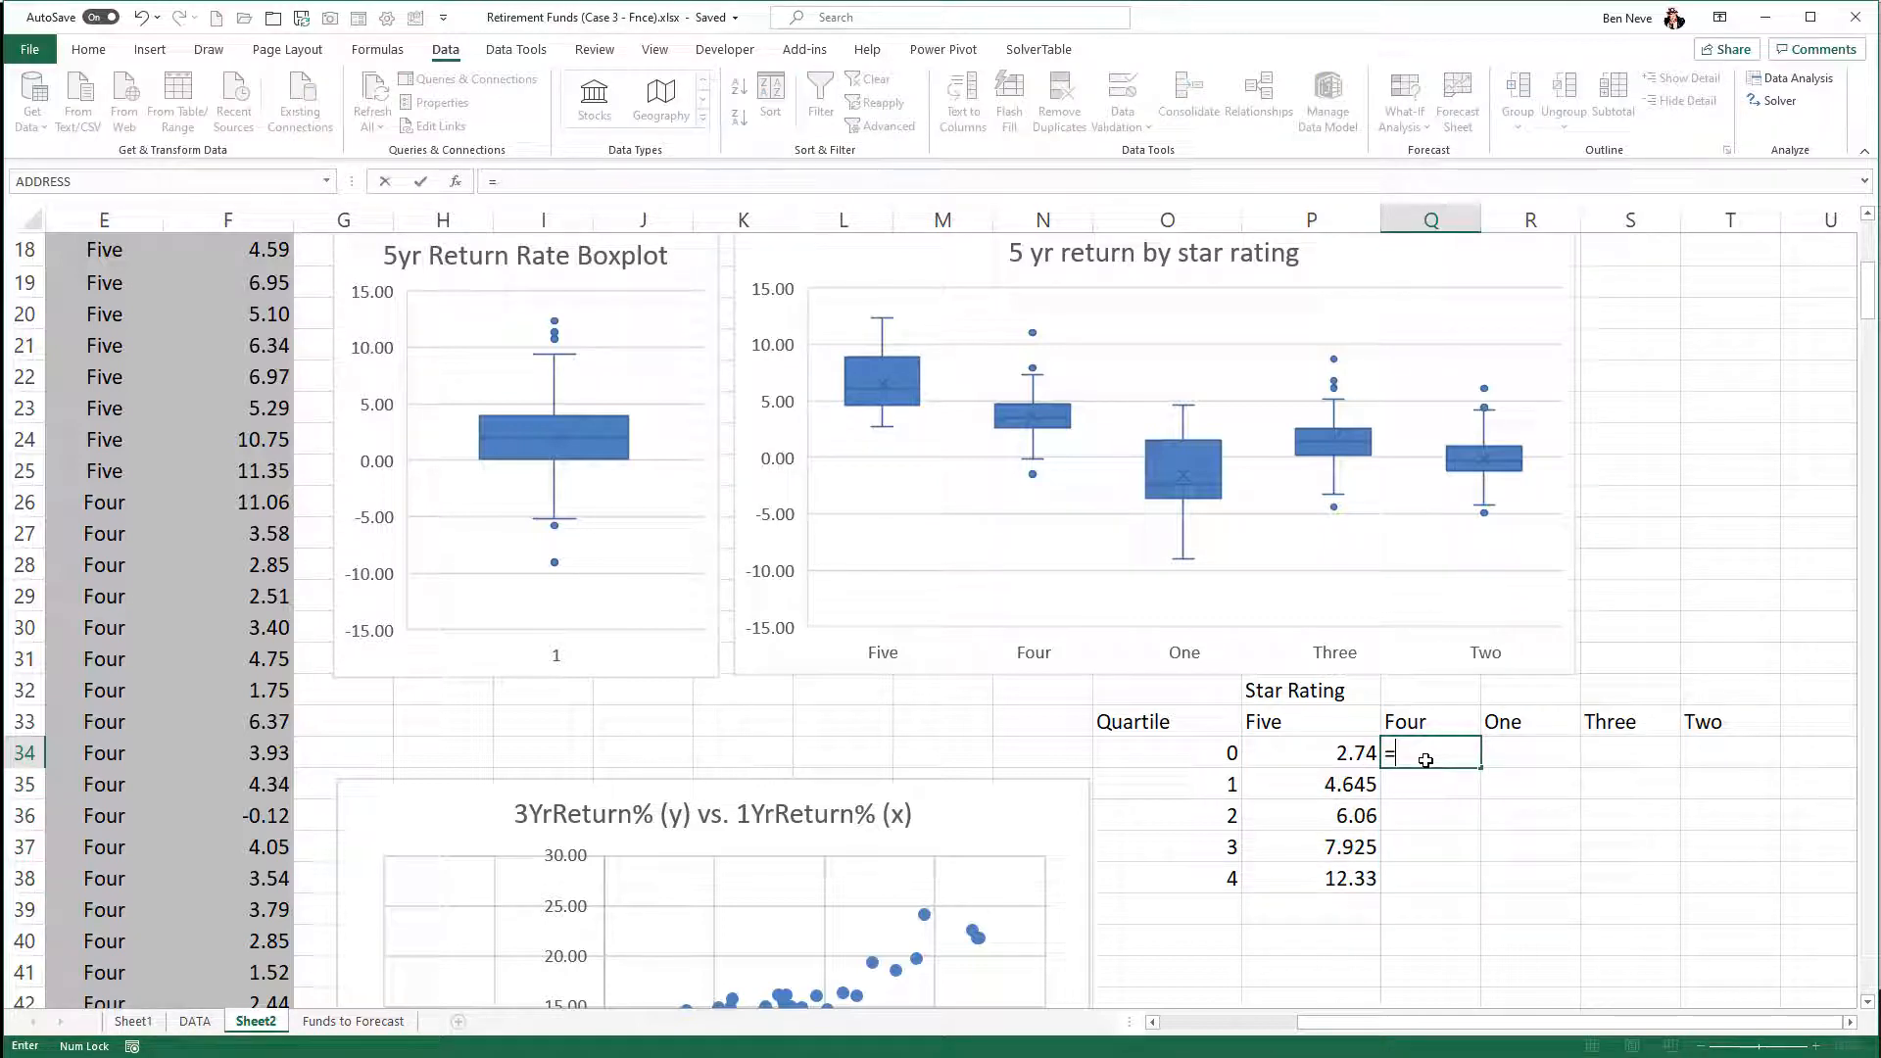
text(quartile)
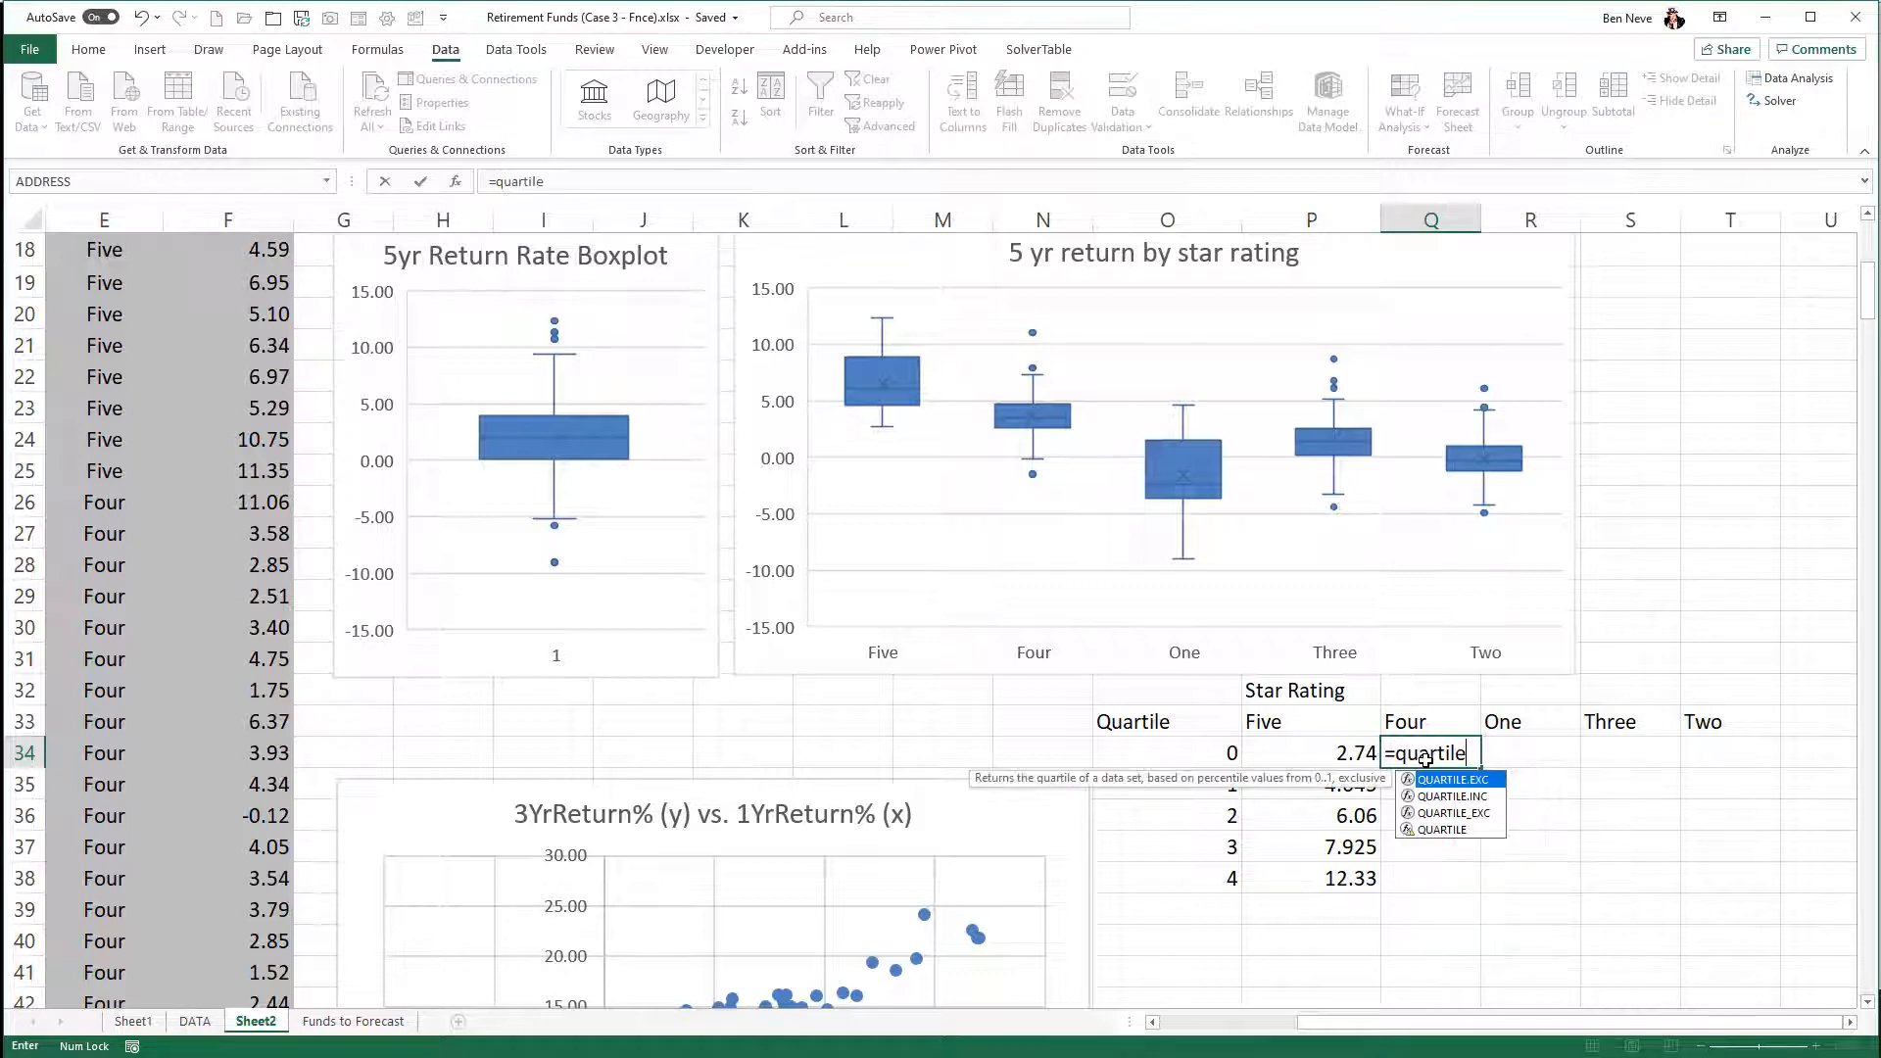
text(.inc()
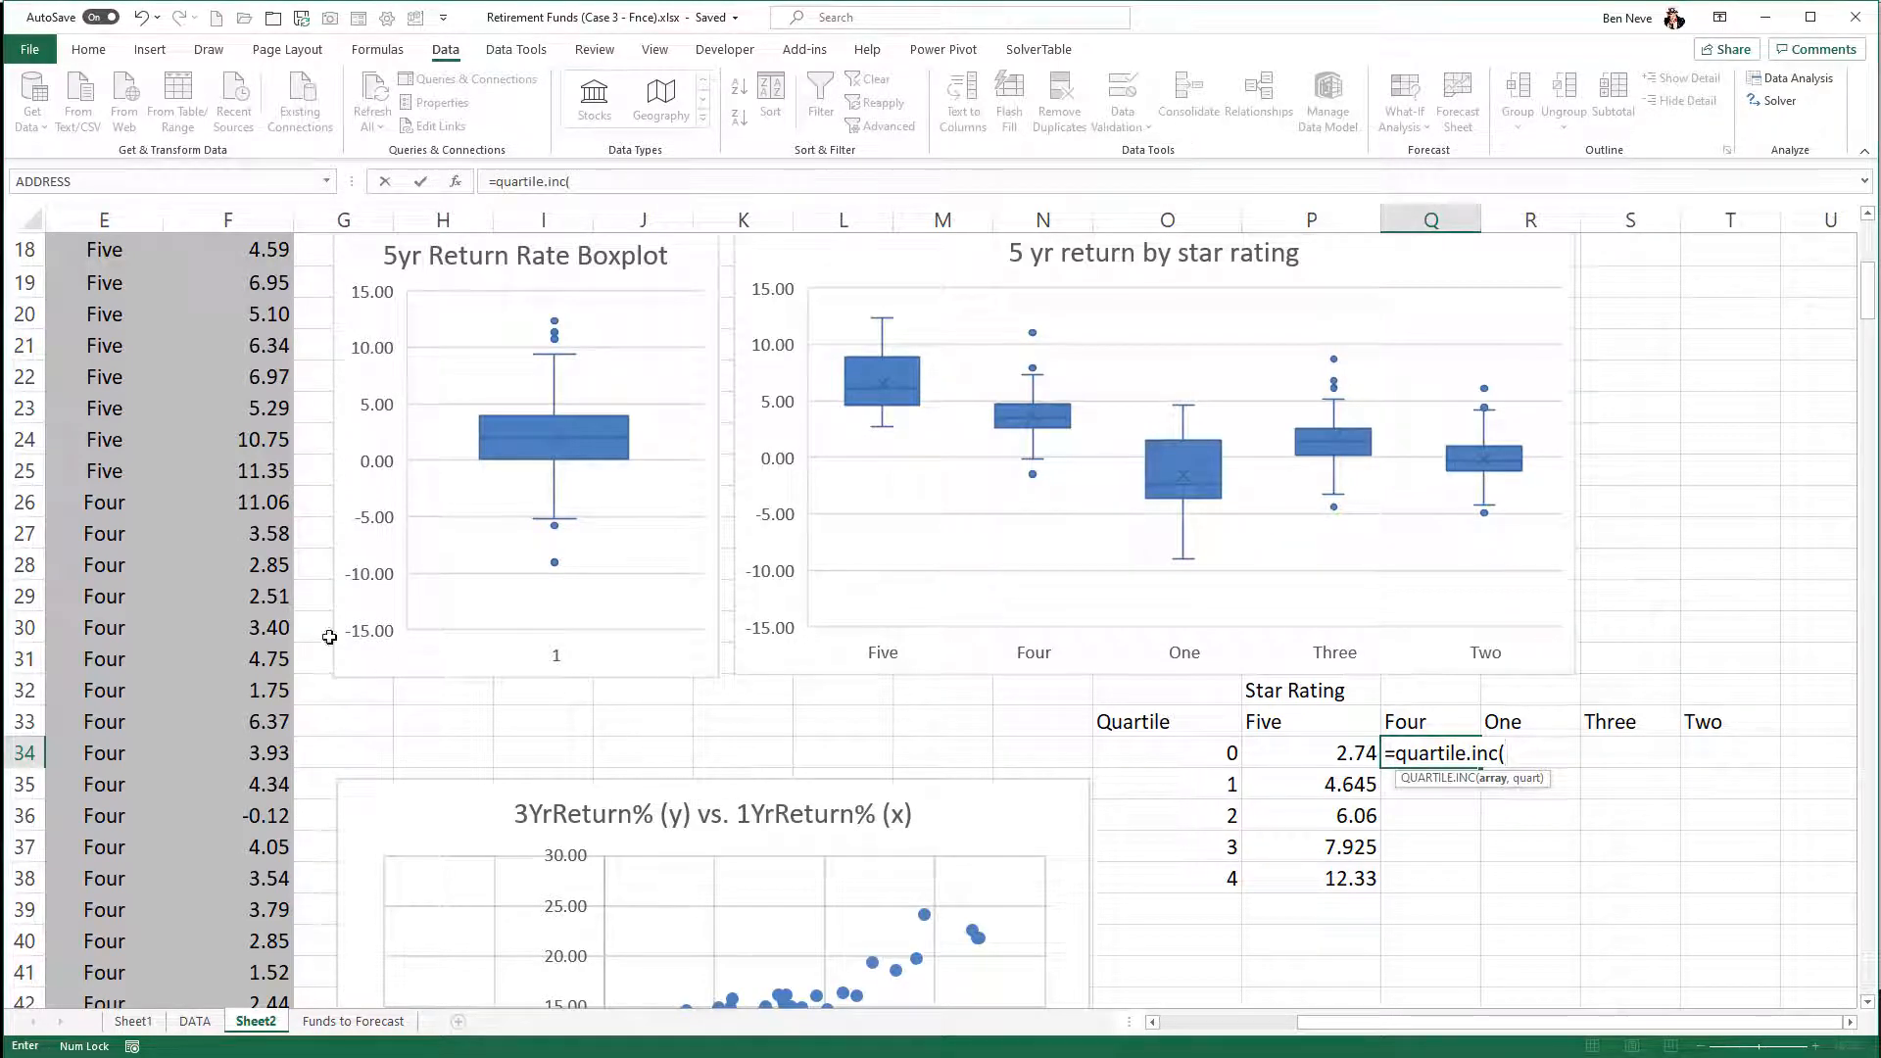
click(236, 509)
drag(236, 509, 232, 413)
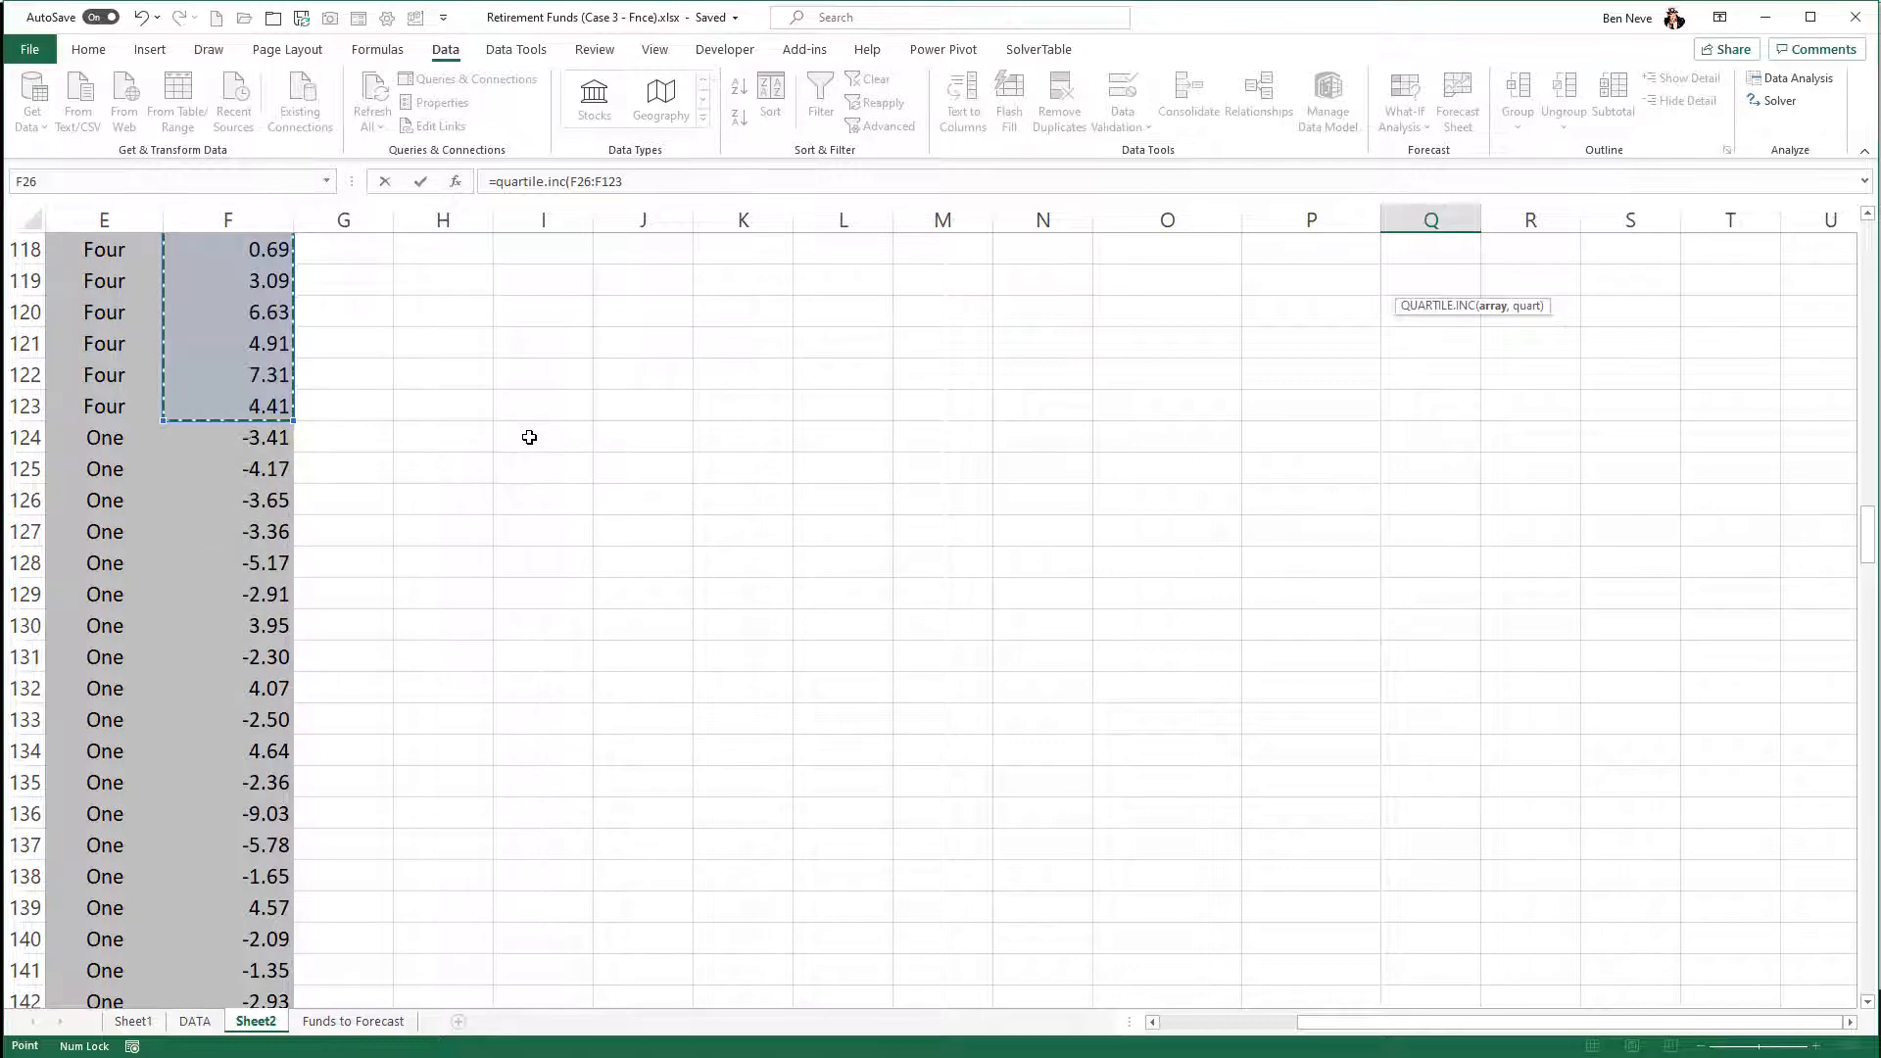
key(F4)
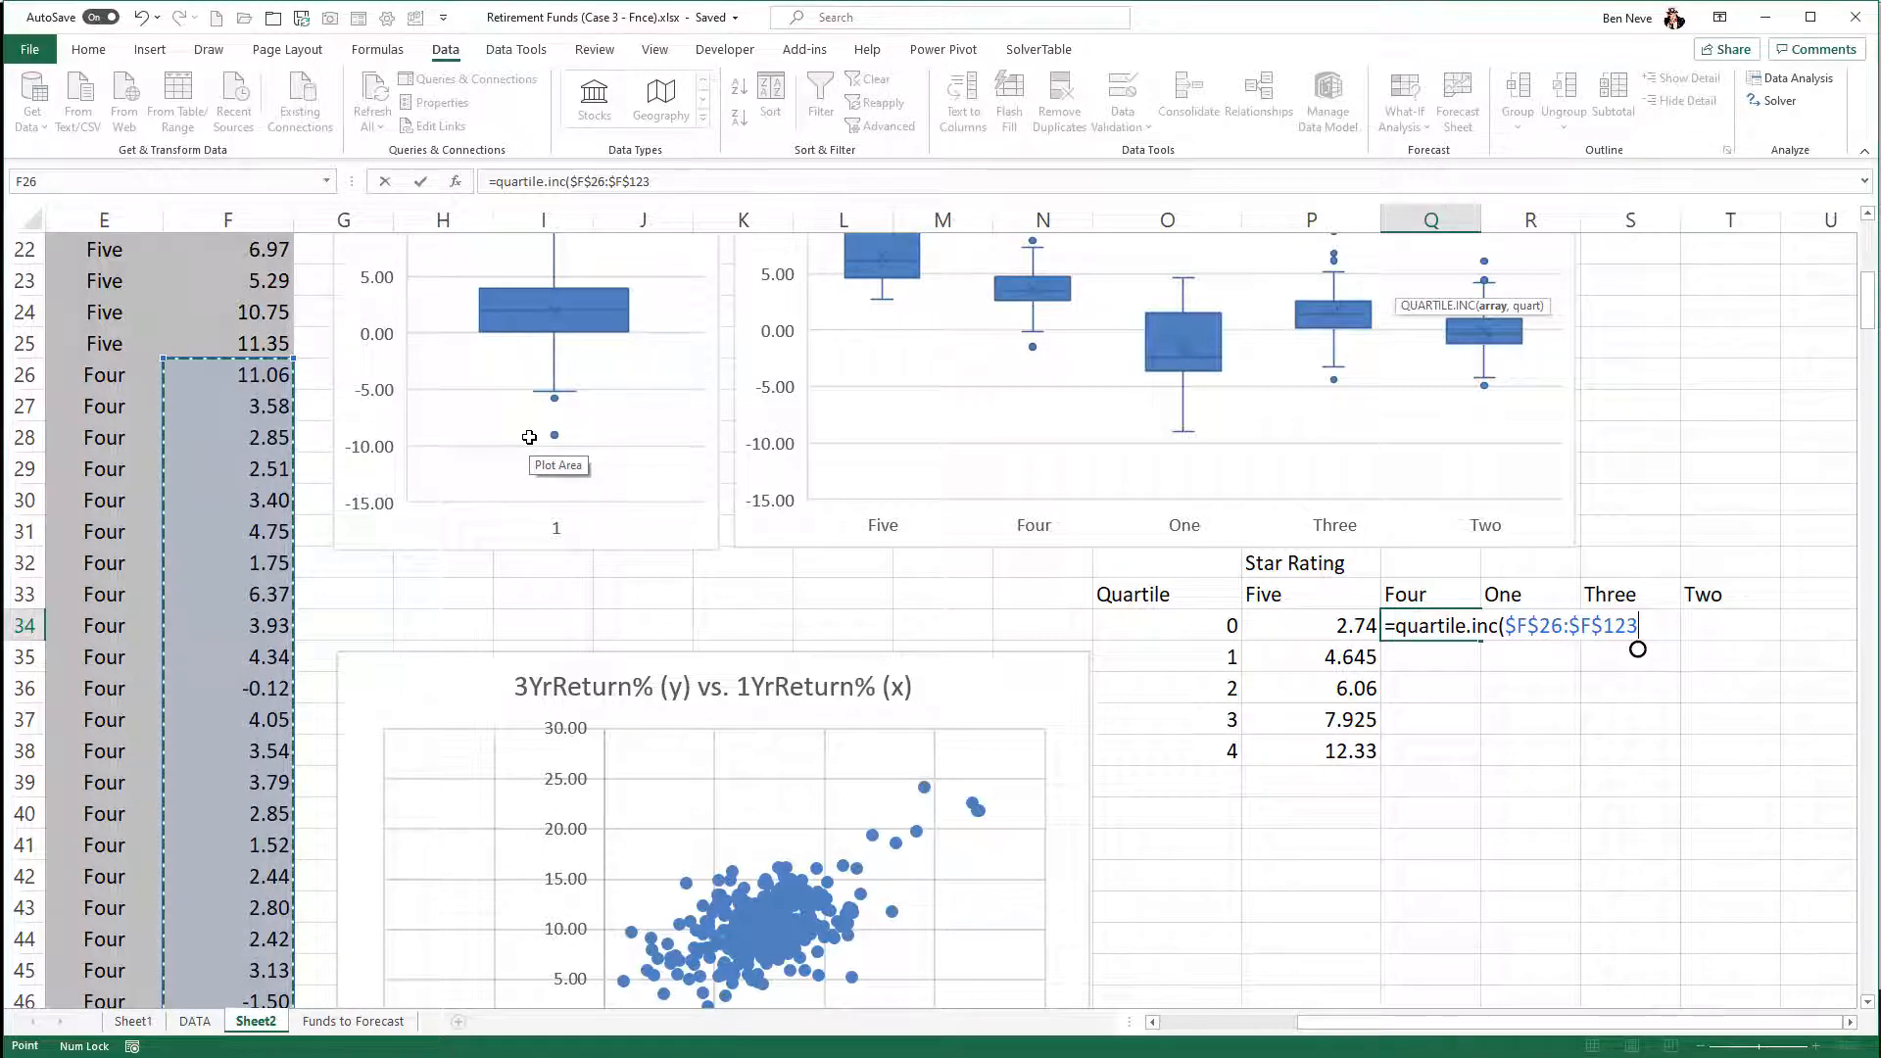
text(,)
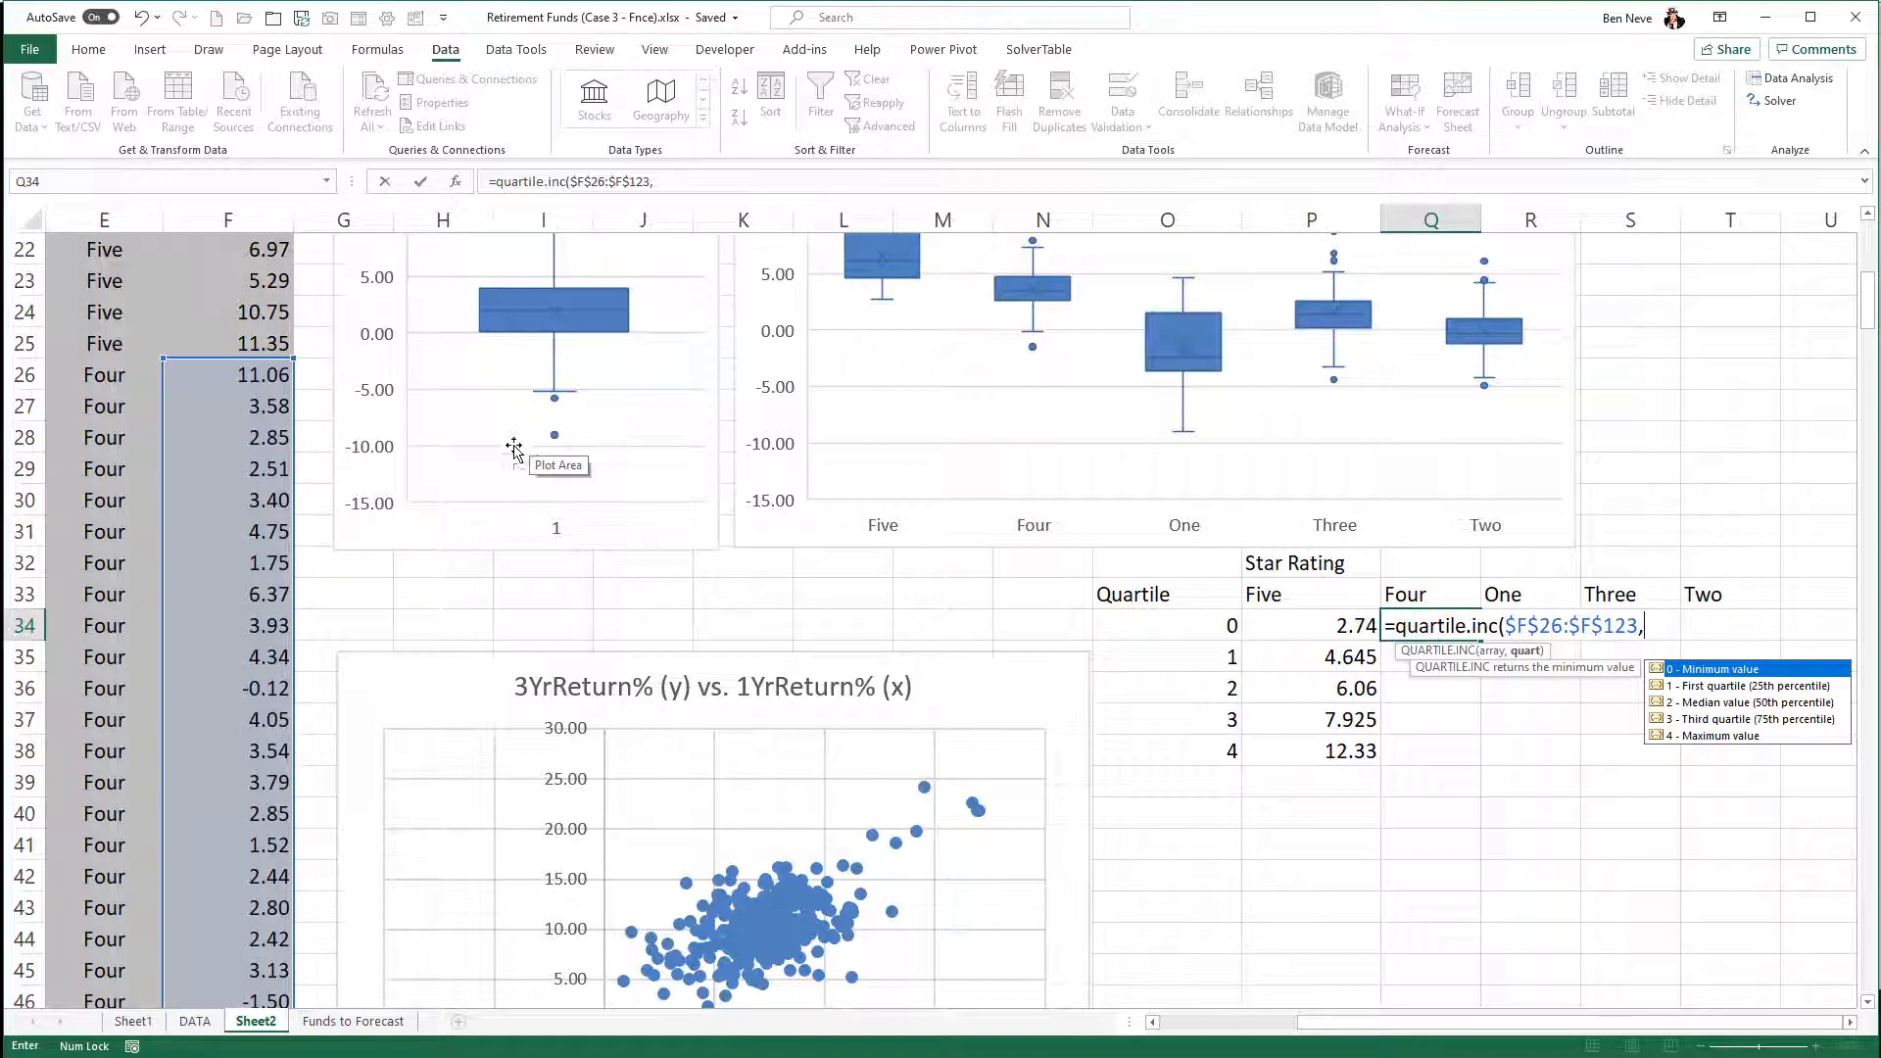
click(1189, 619)
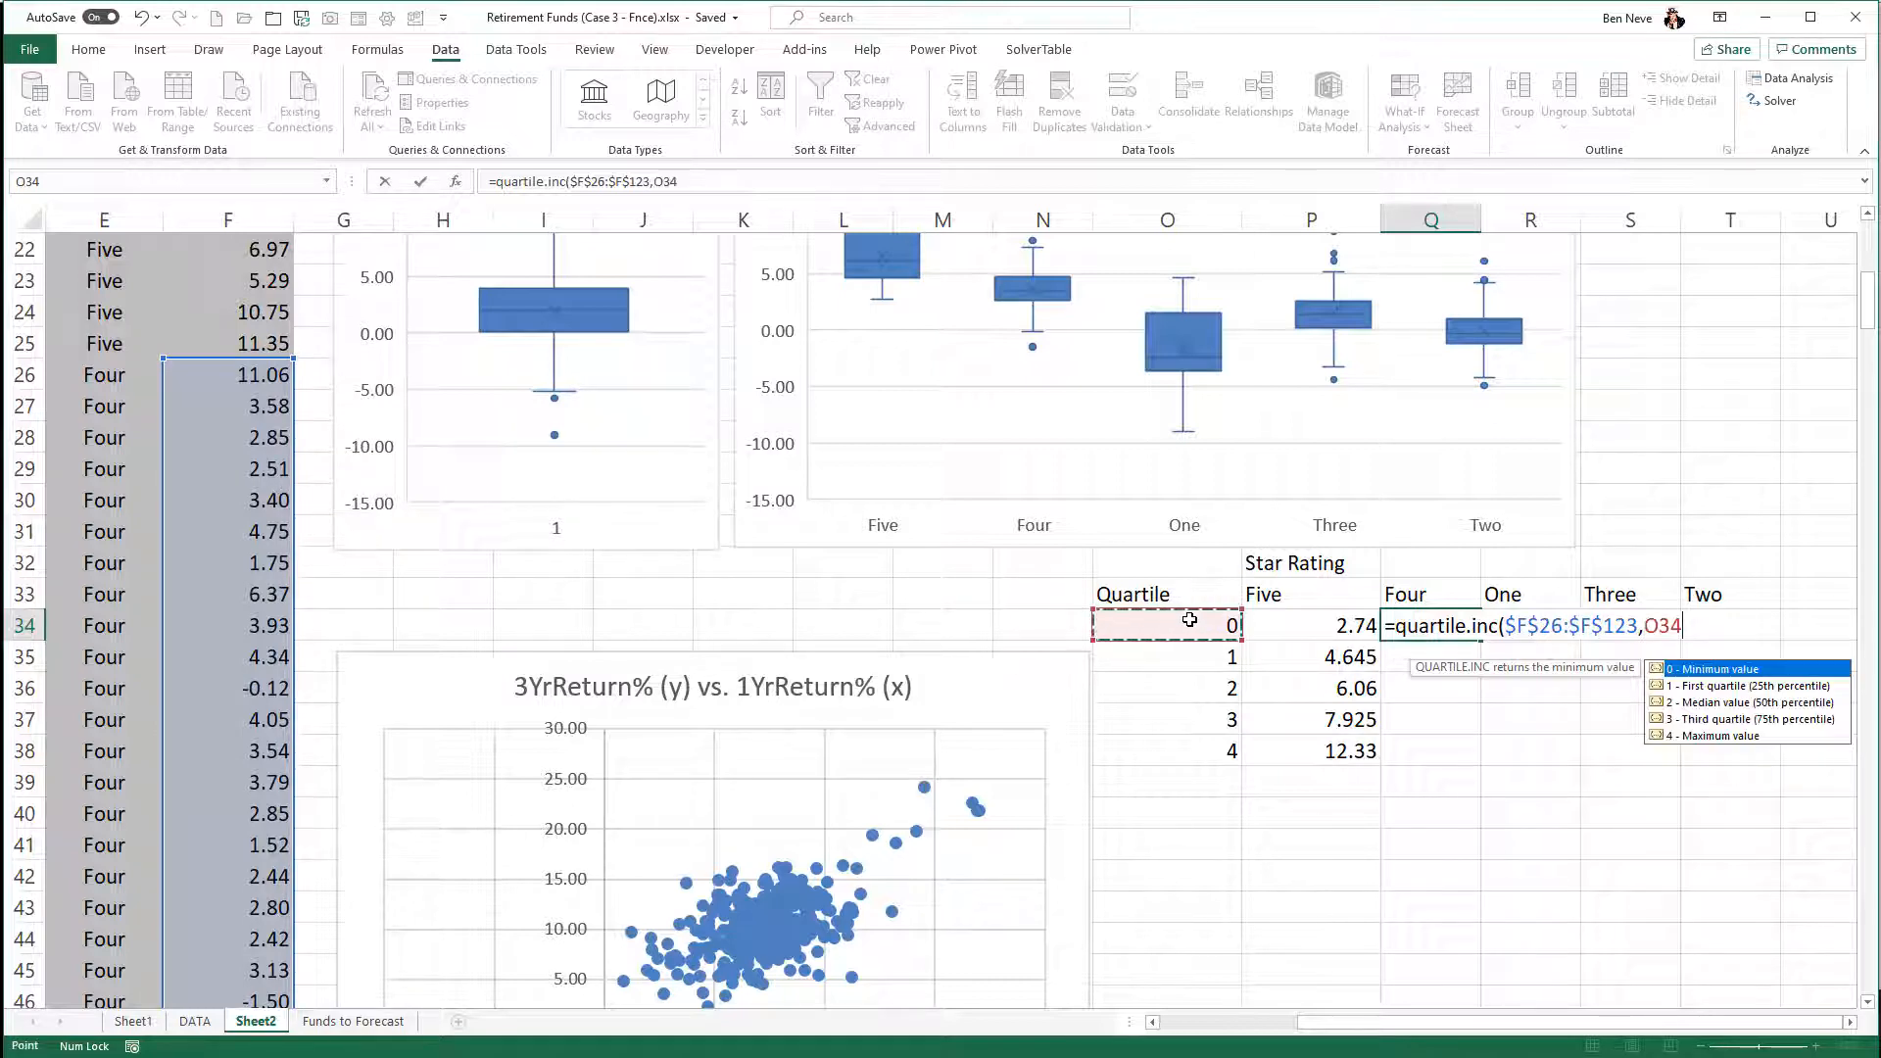
key(Return)
- Fill the four-star quartile formula from Q34 down to Q38 and deselect the range
click(1450, 627)
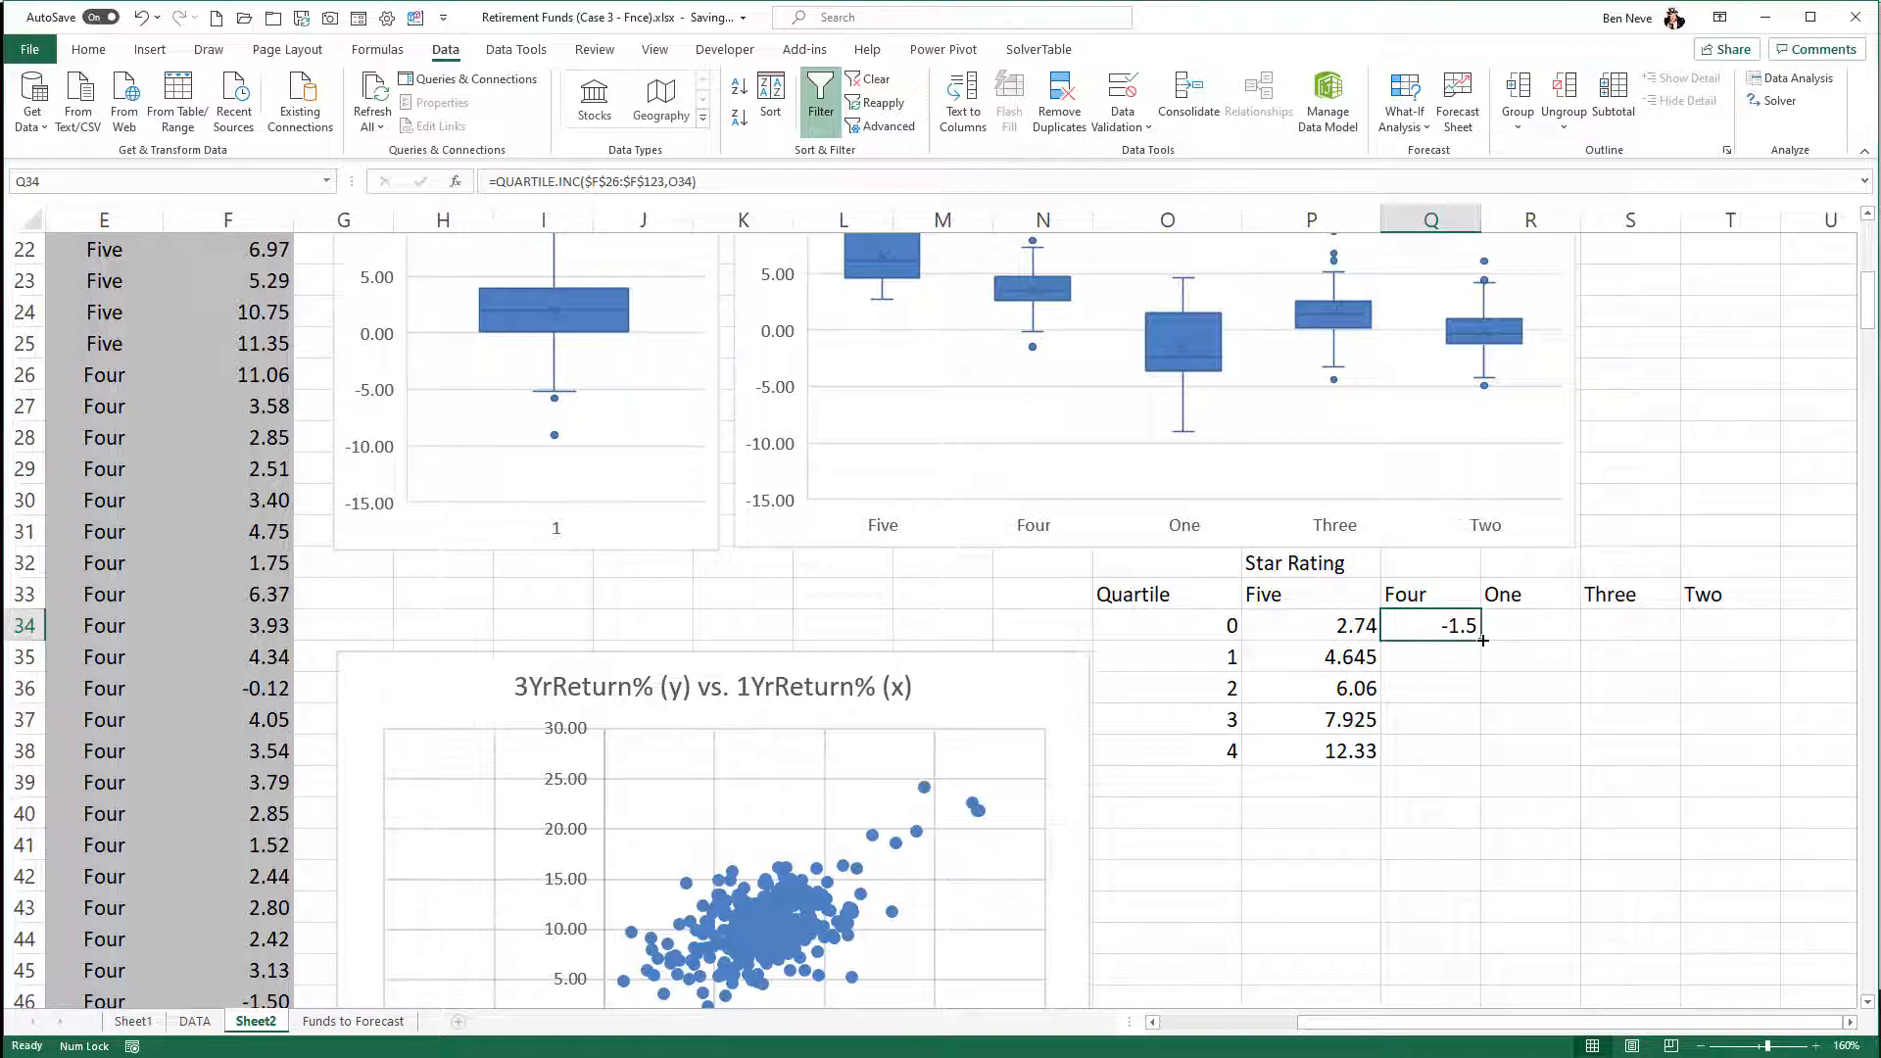
drag(1482, 640, 1475, 767)
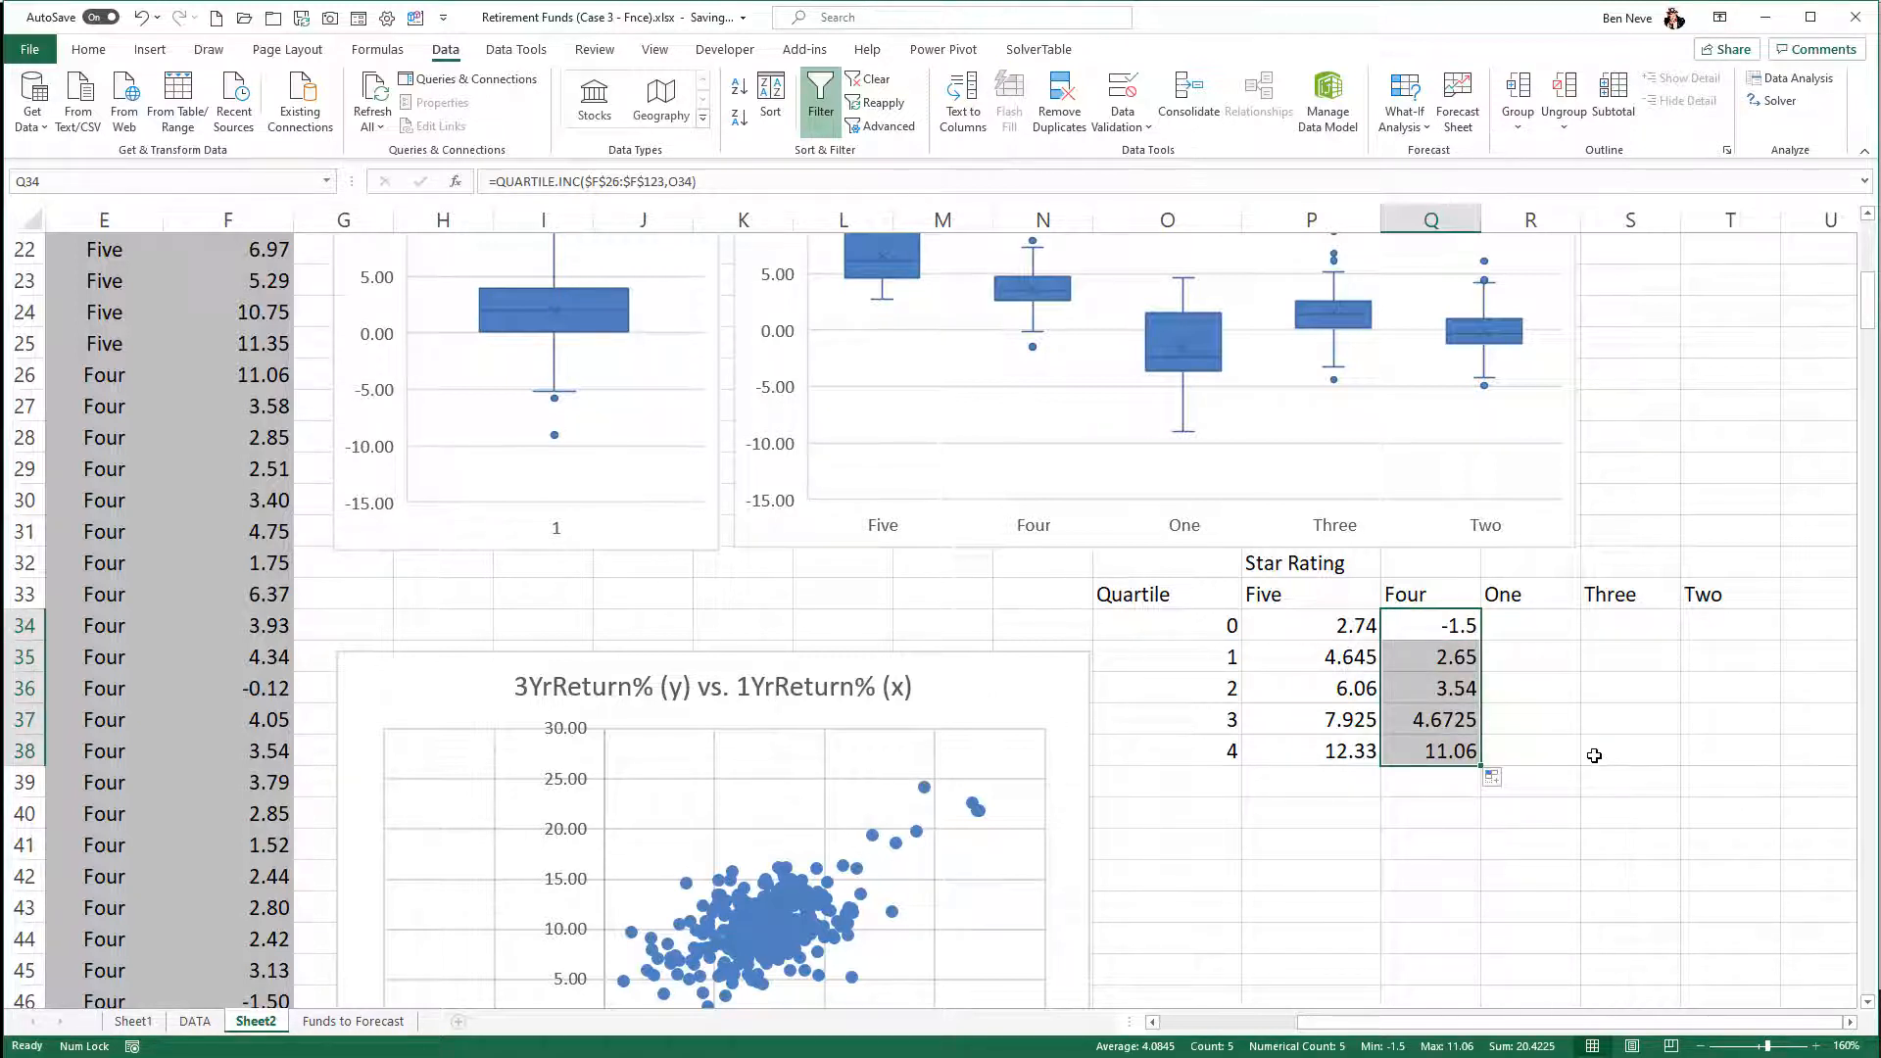
click(1599, 755)
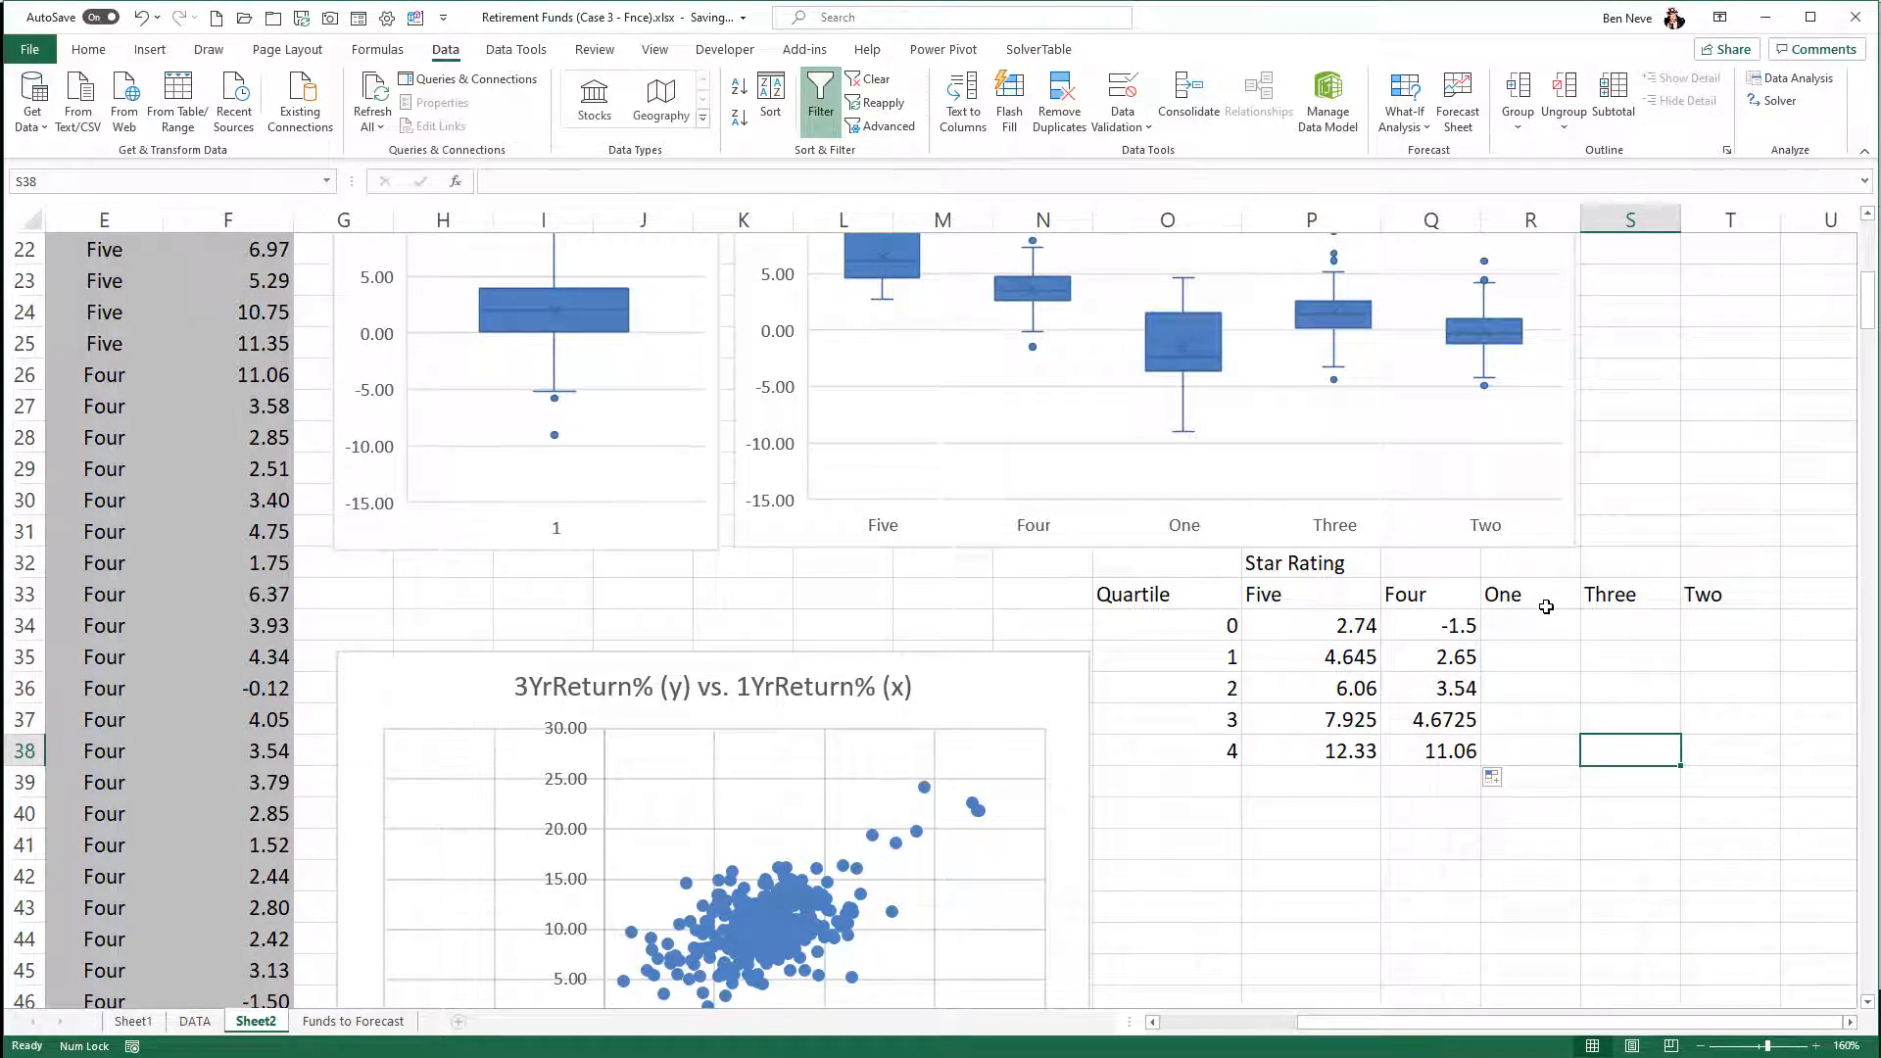
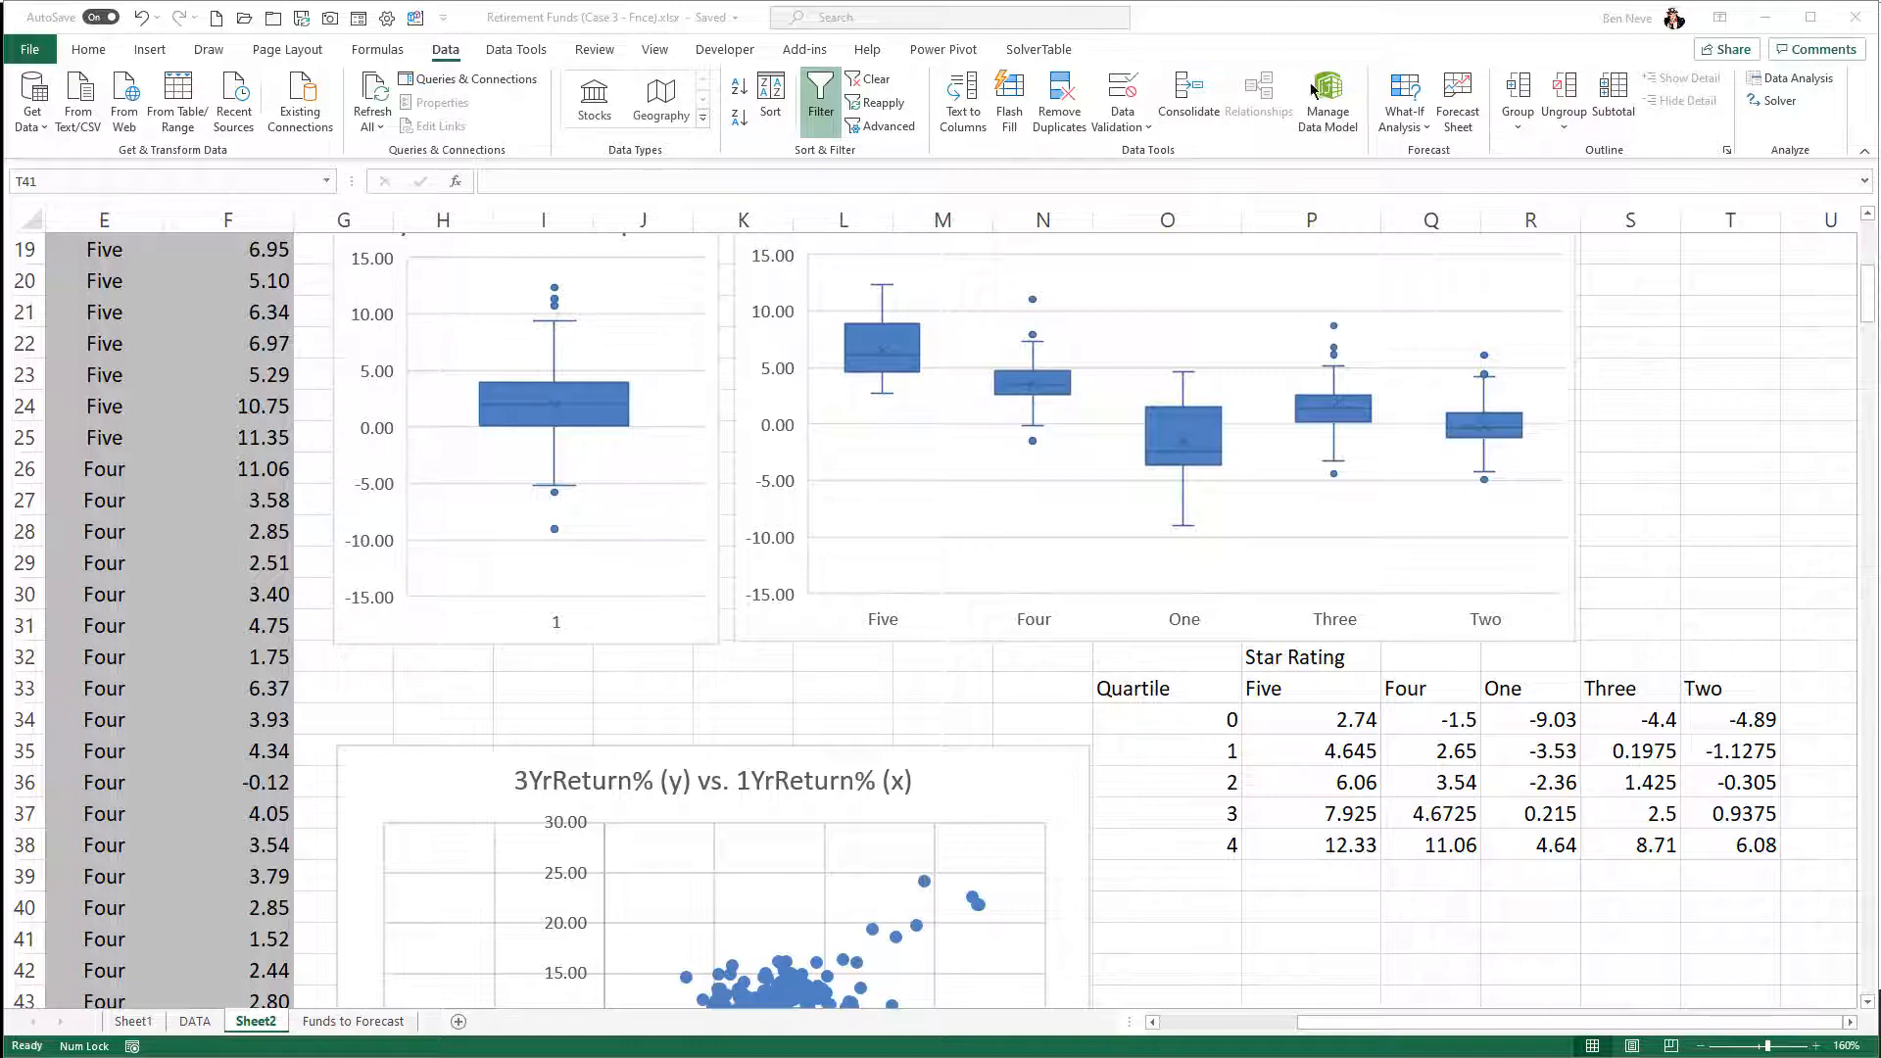
- Insert a blank column E before Star Rating and enter the heading zscores in E2
scroll(1658, 387, up, 6)
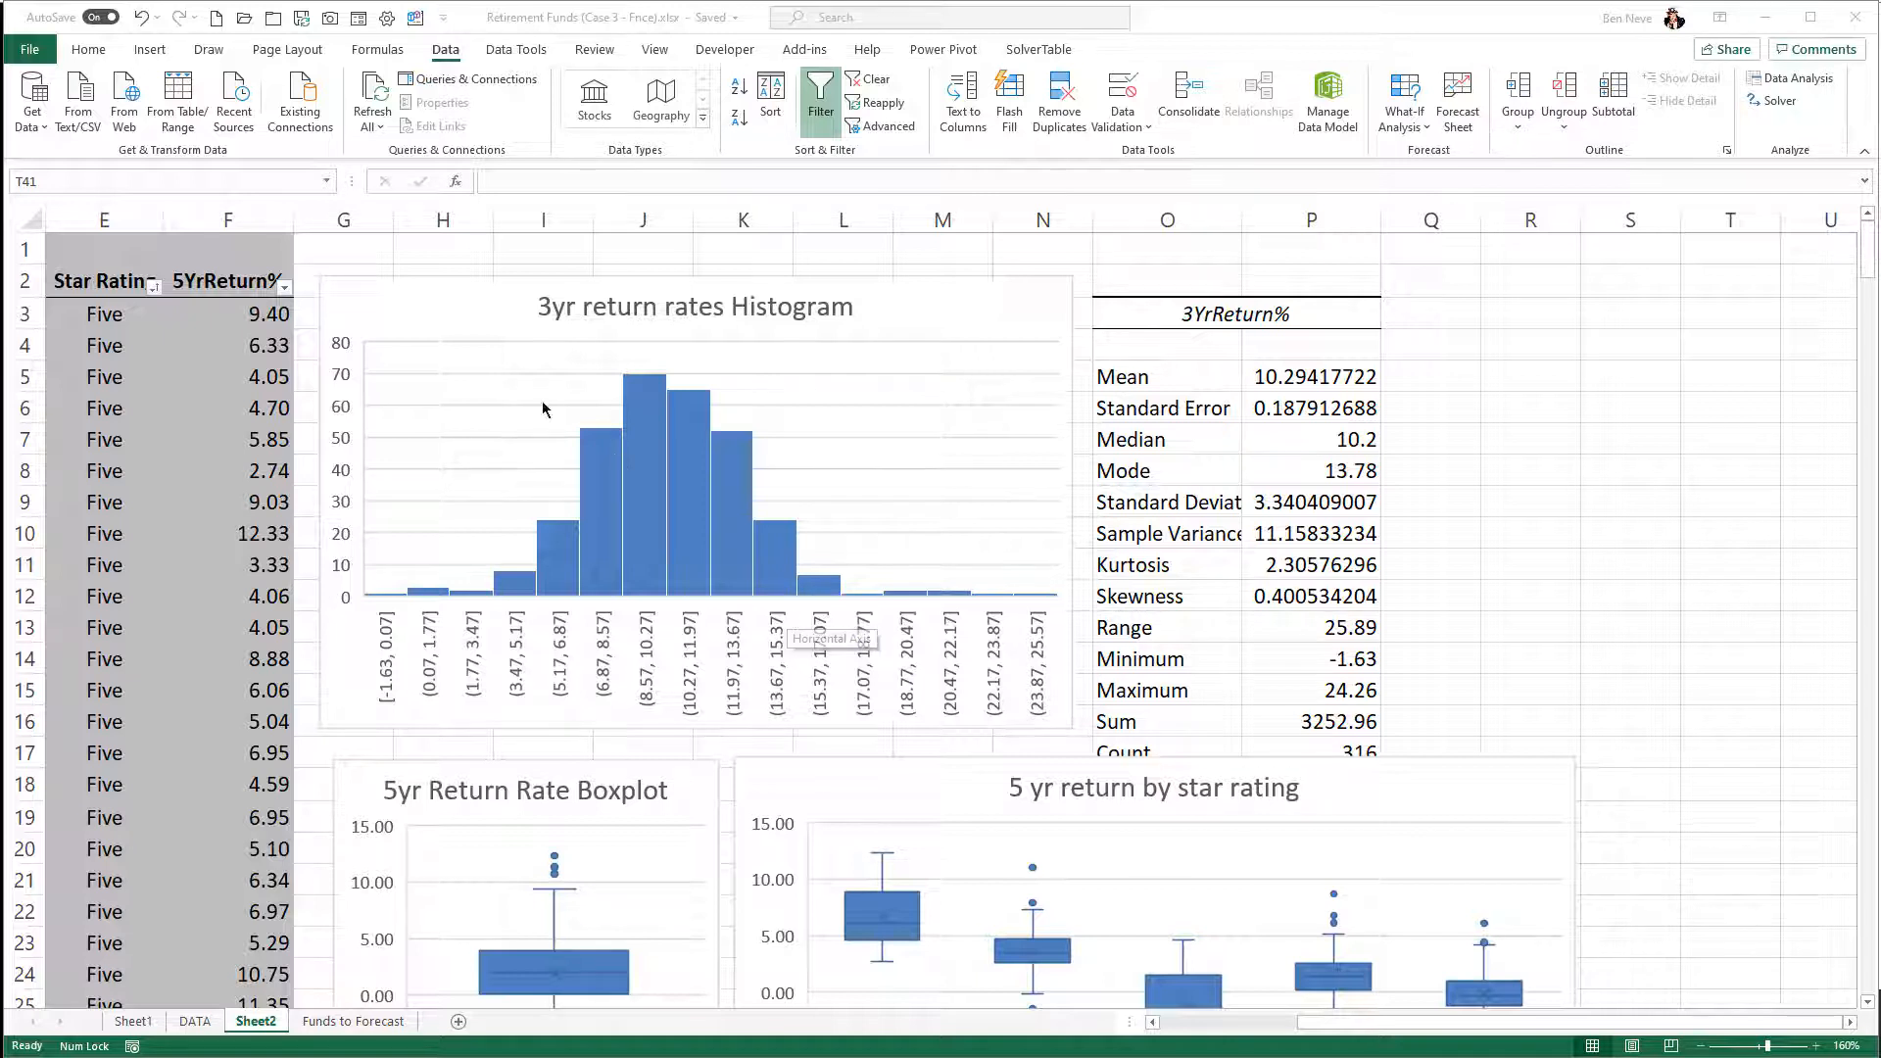
click(362, 217)
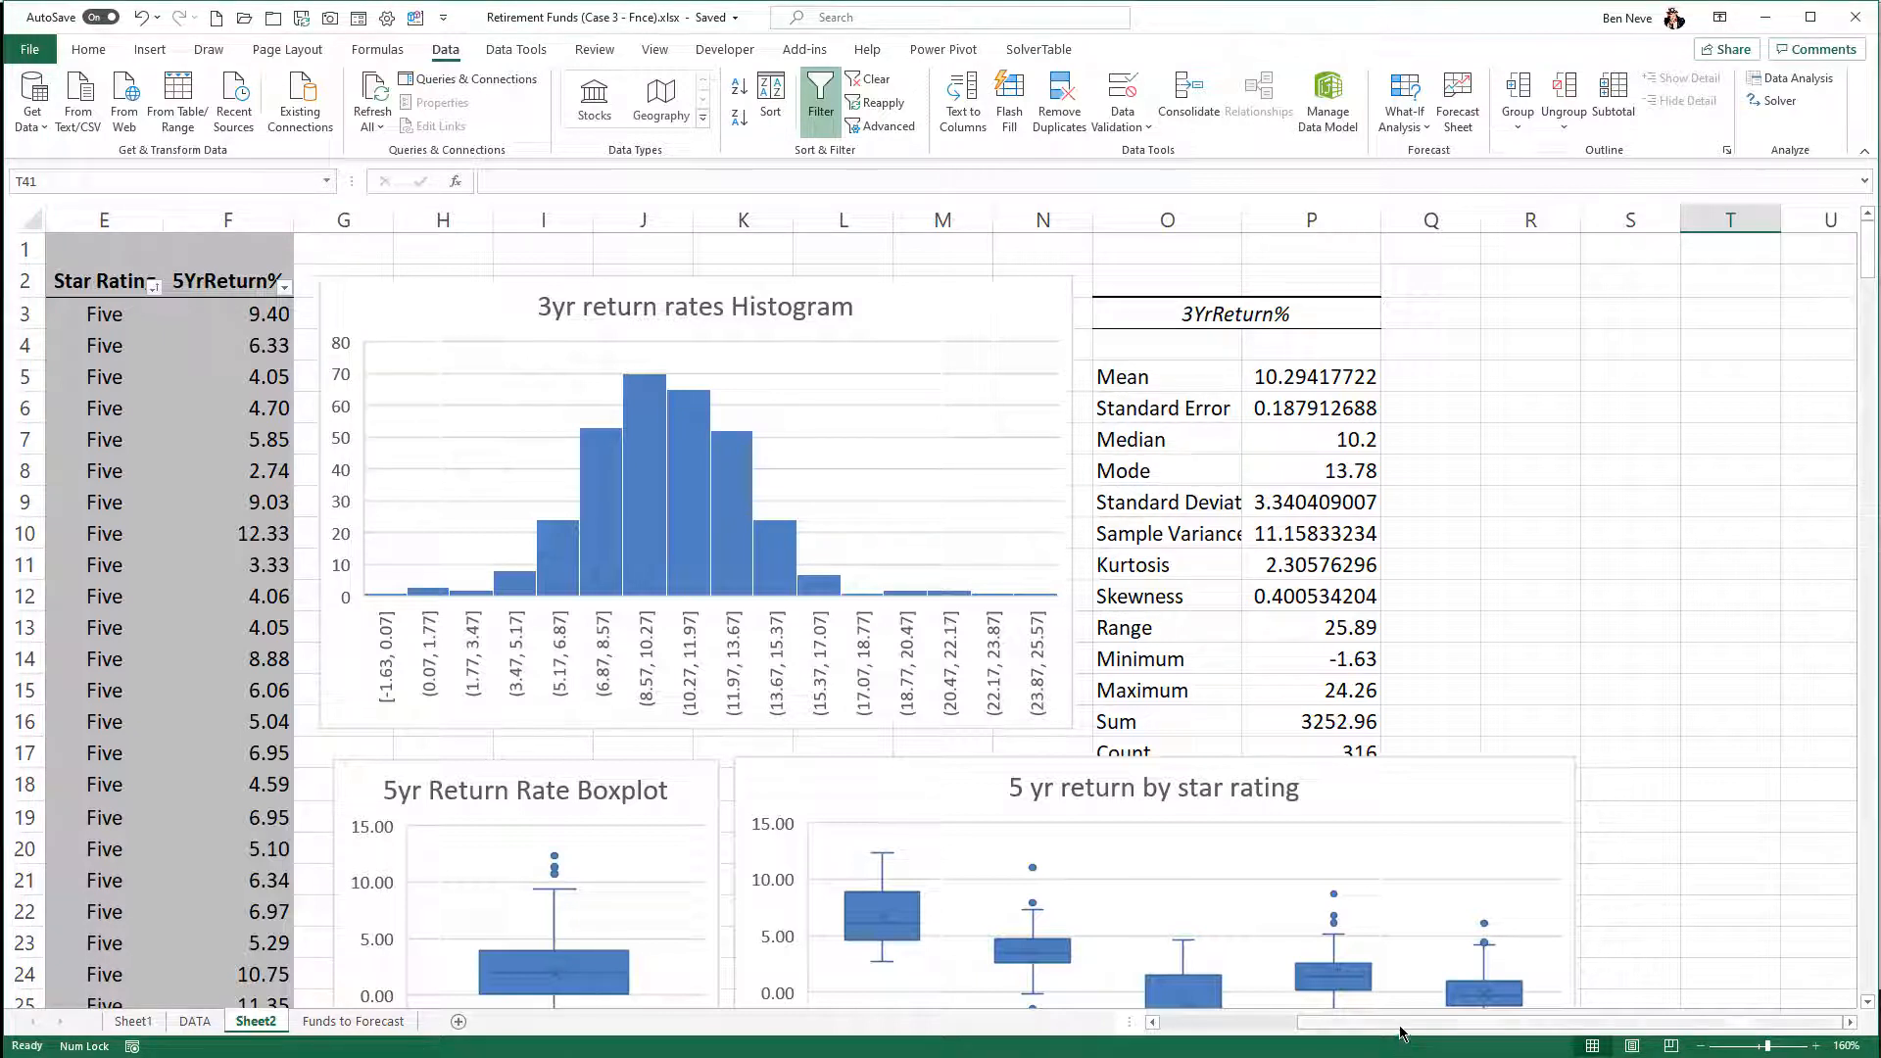
scroll(1398, 1031, left, 3)
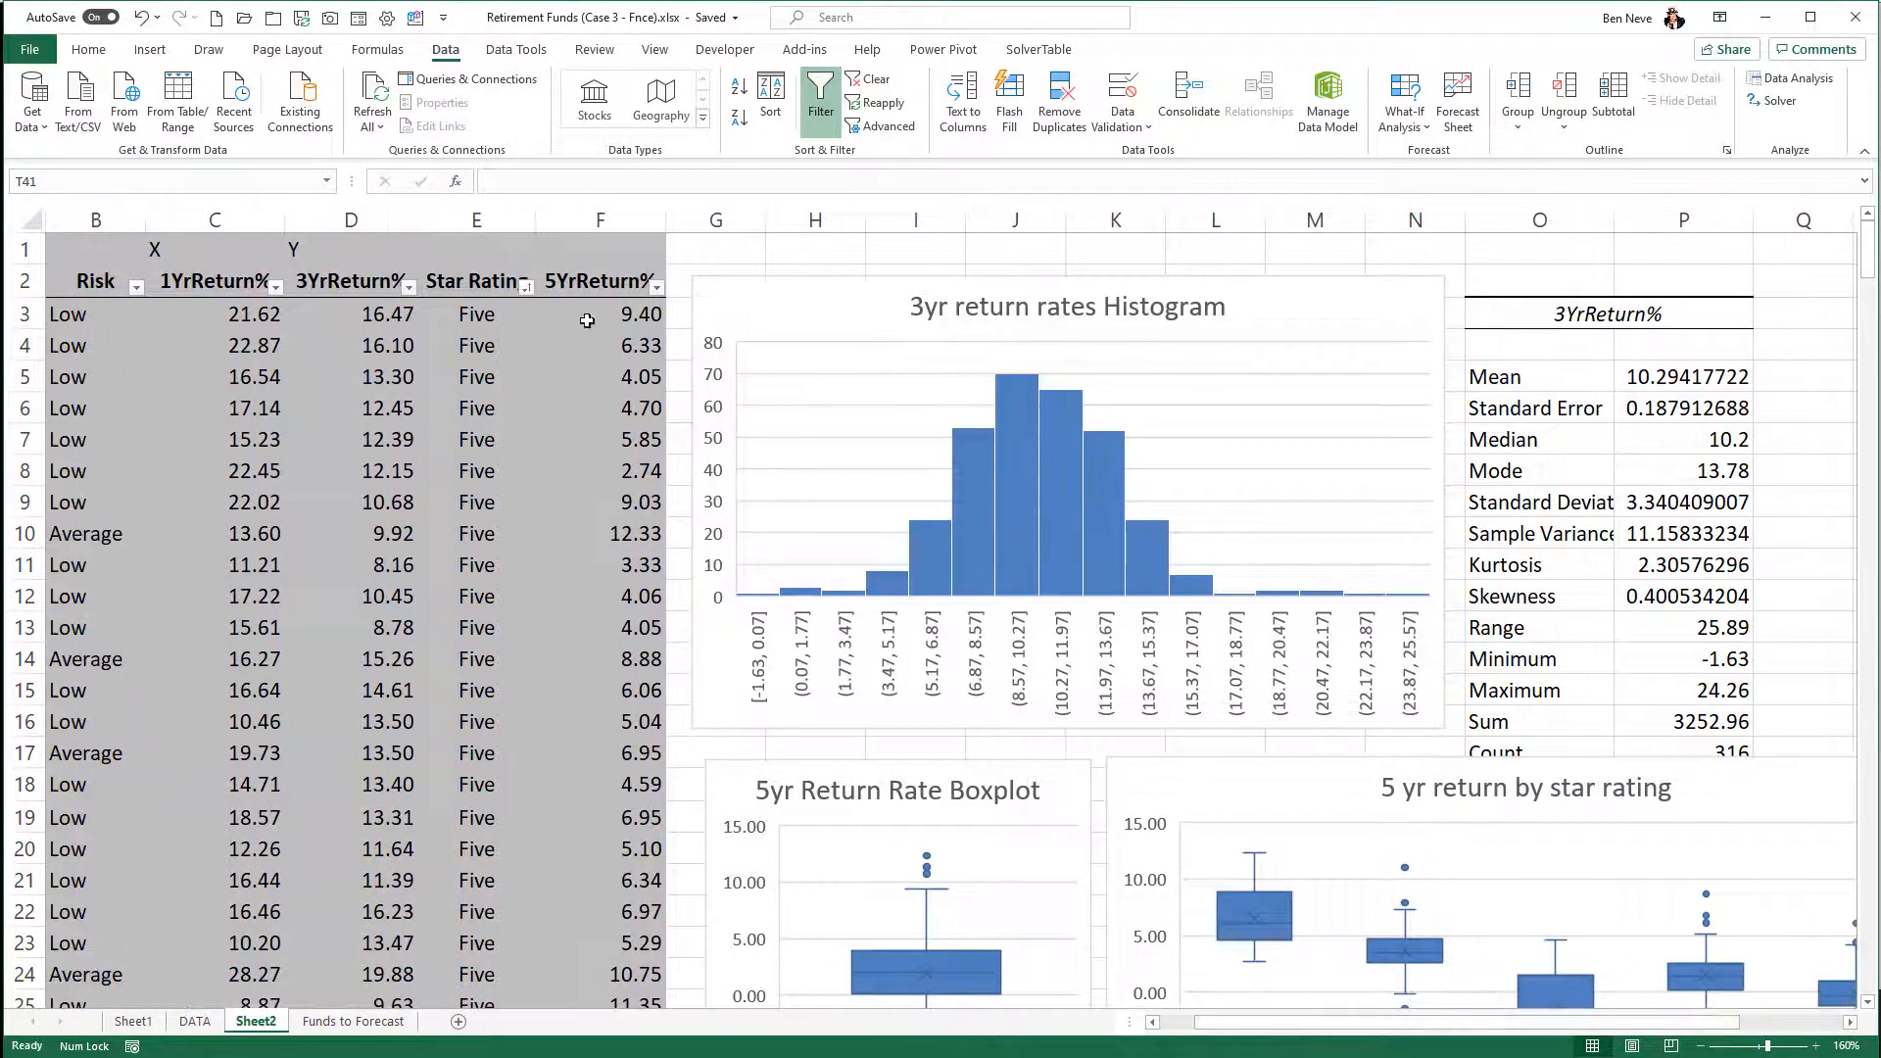
right_click(472, 220)
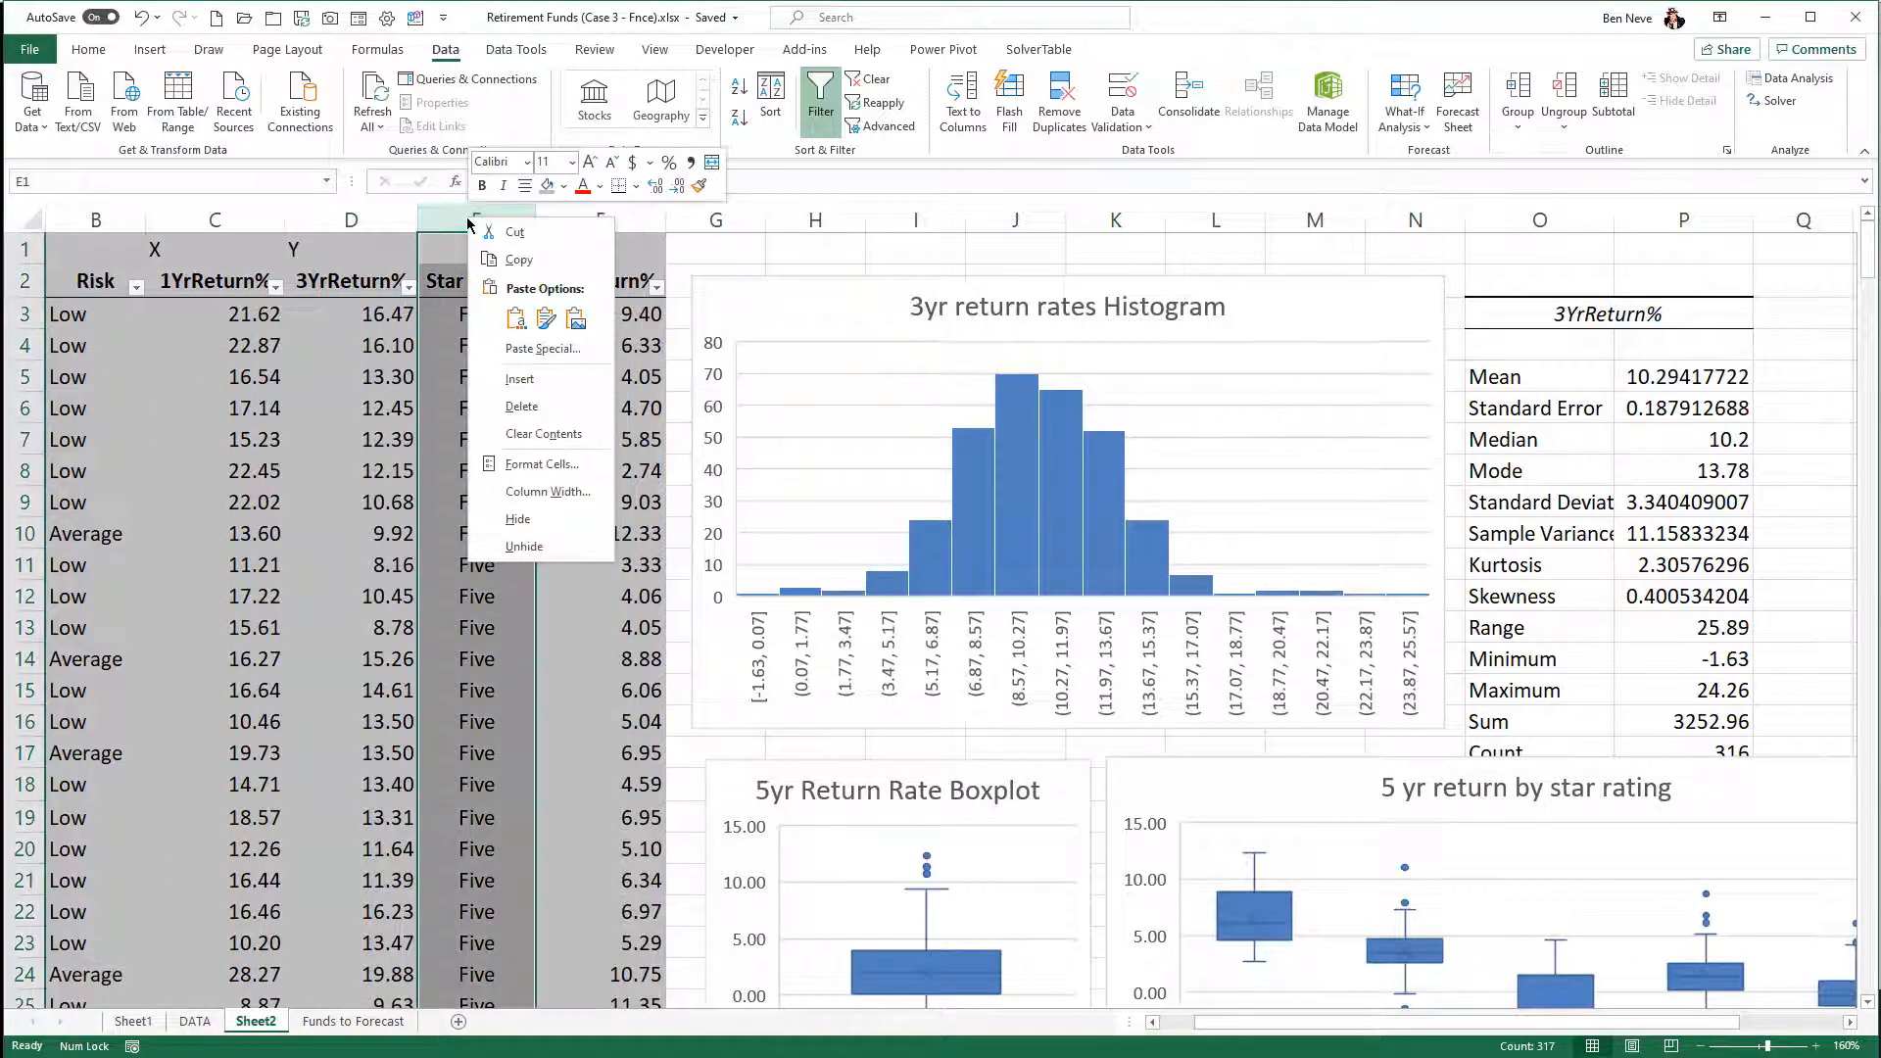
click(519, 378)
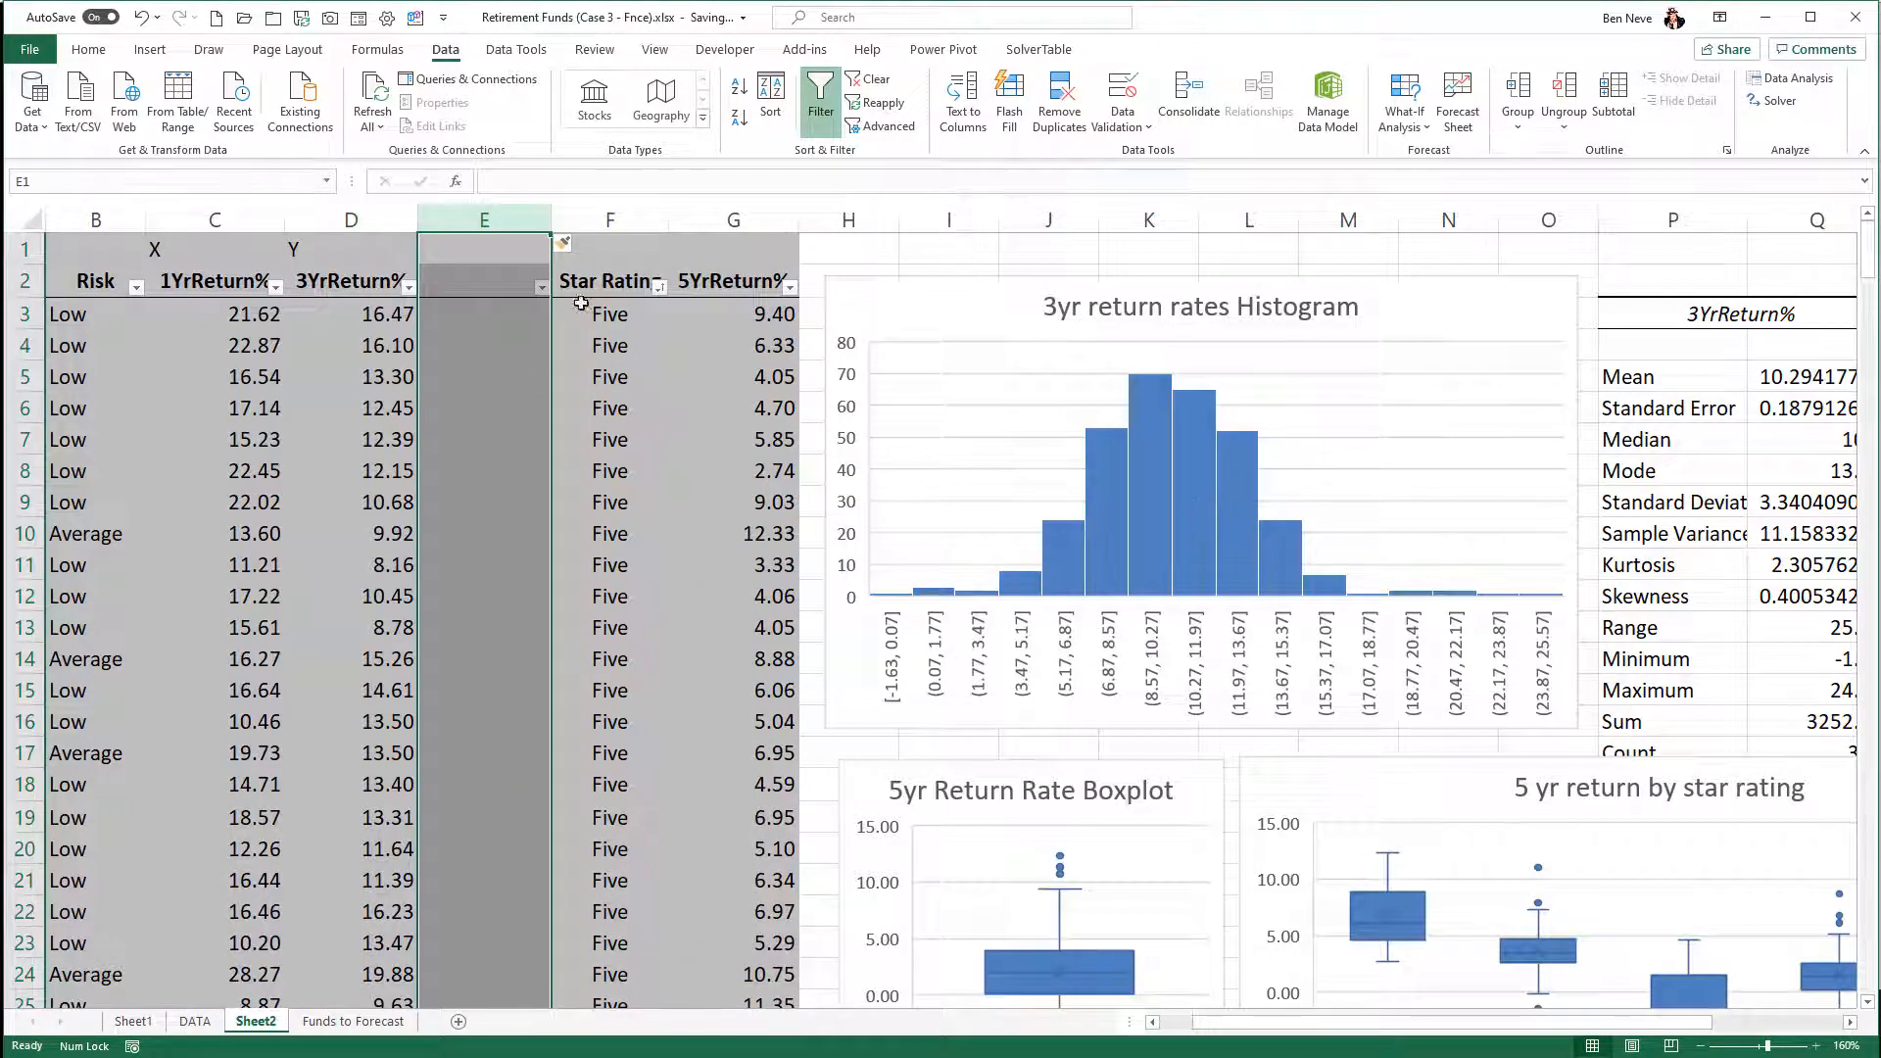
click(465, 281)
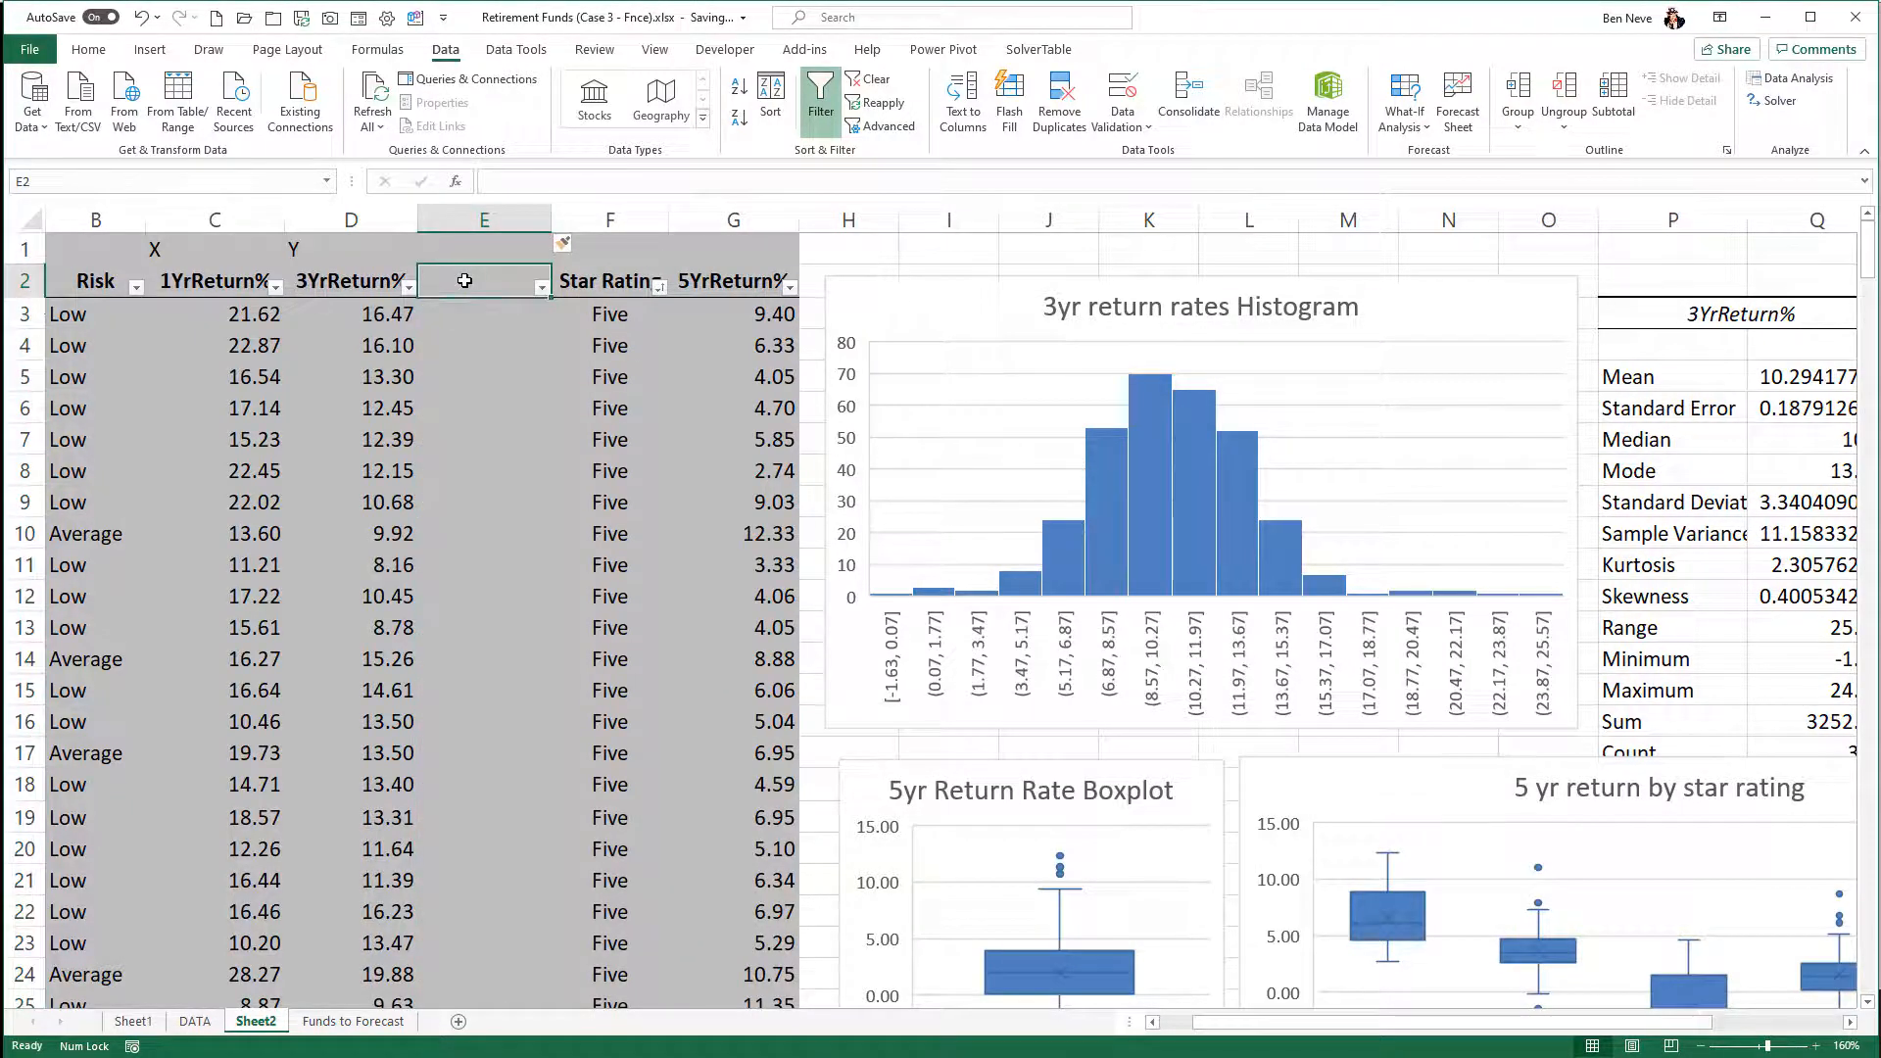
text(z-scores)
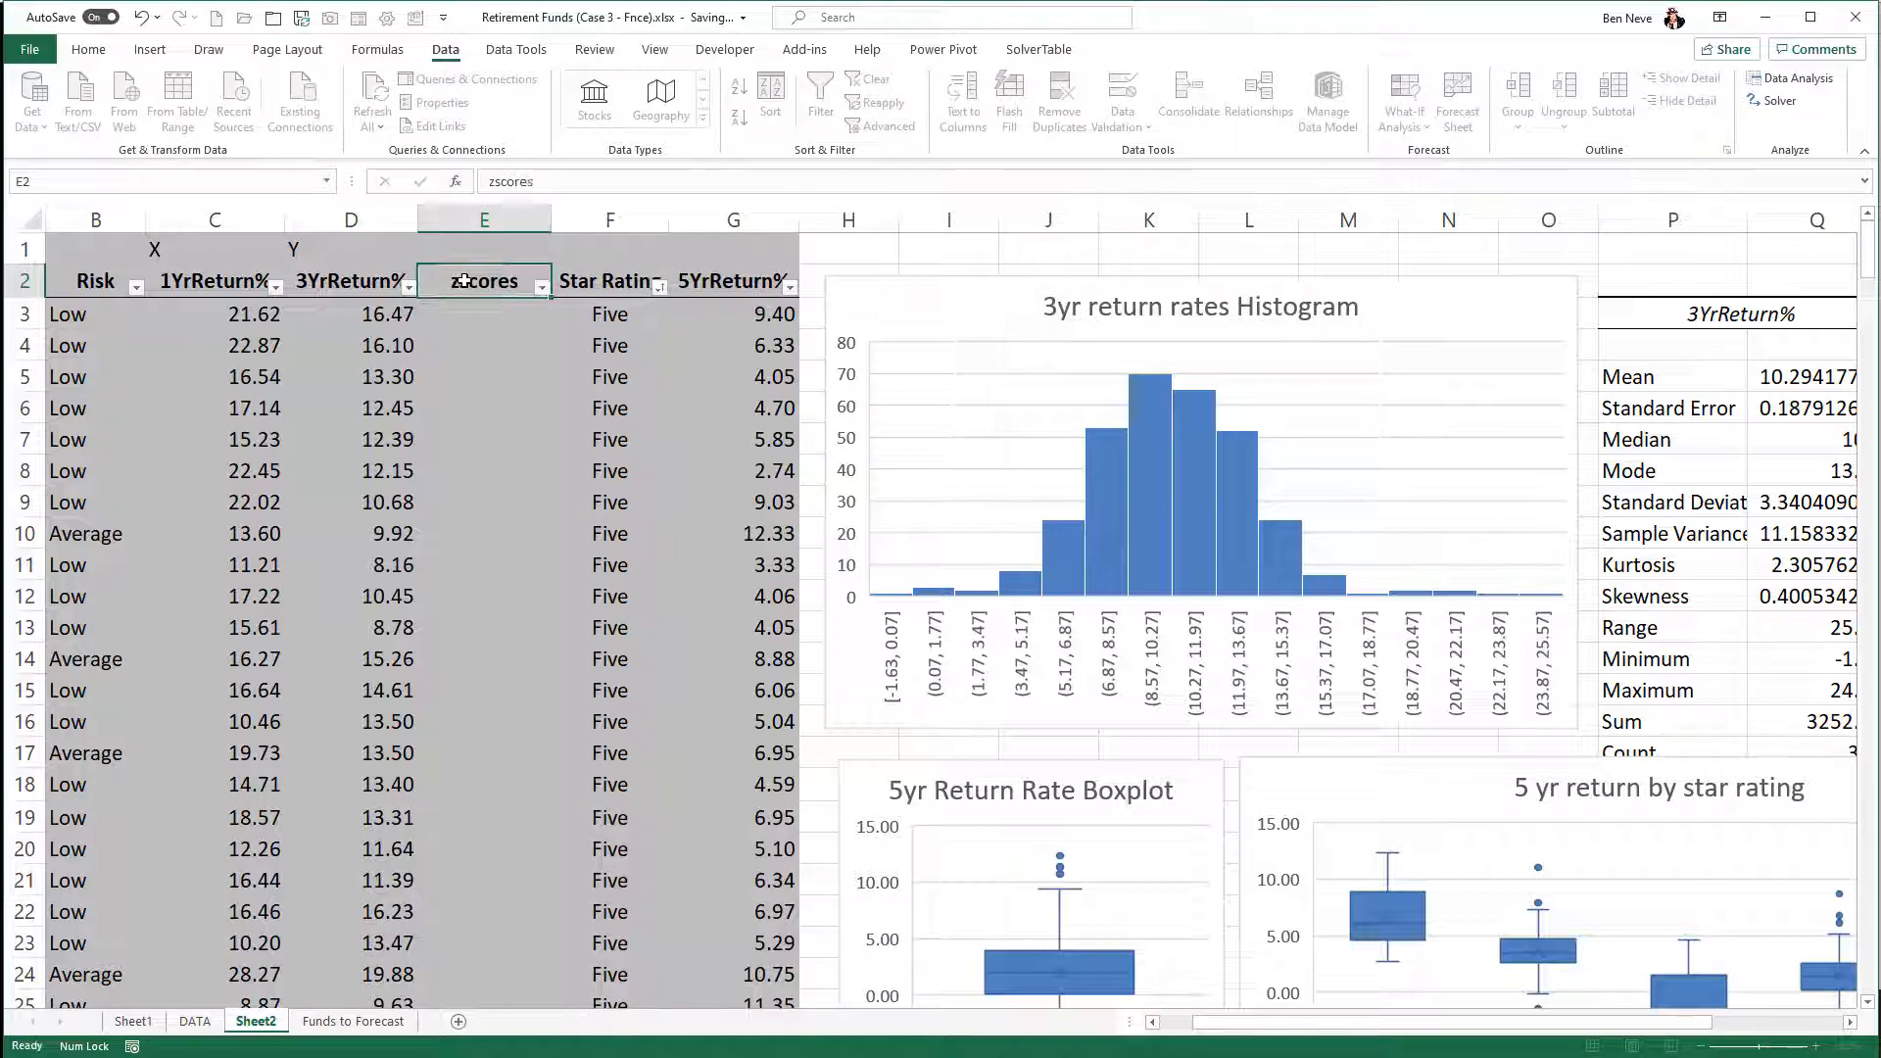
key(Return)
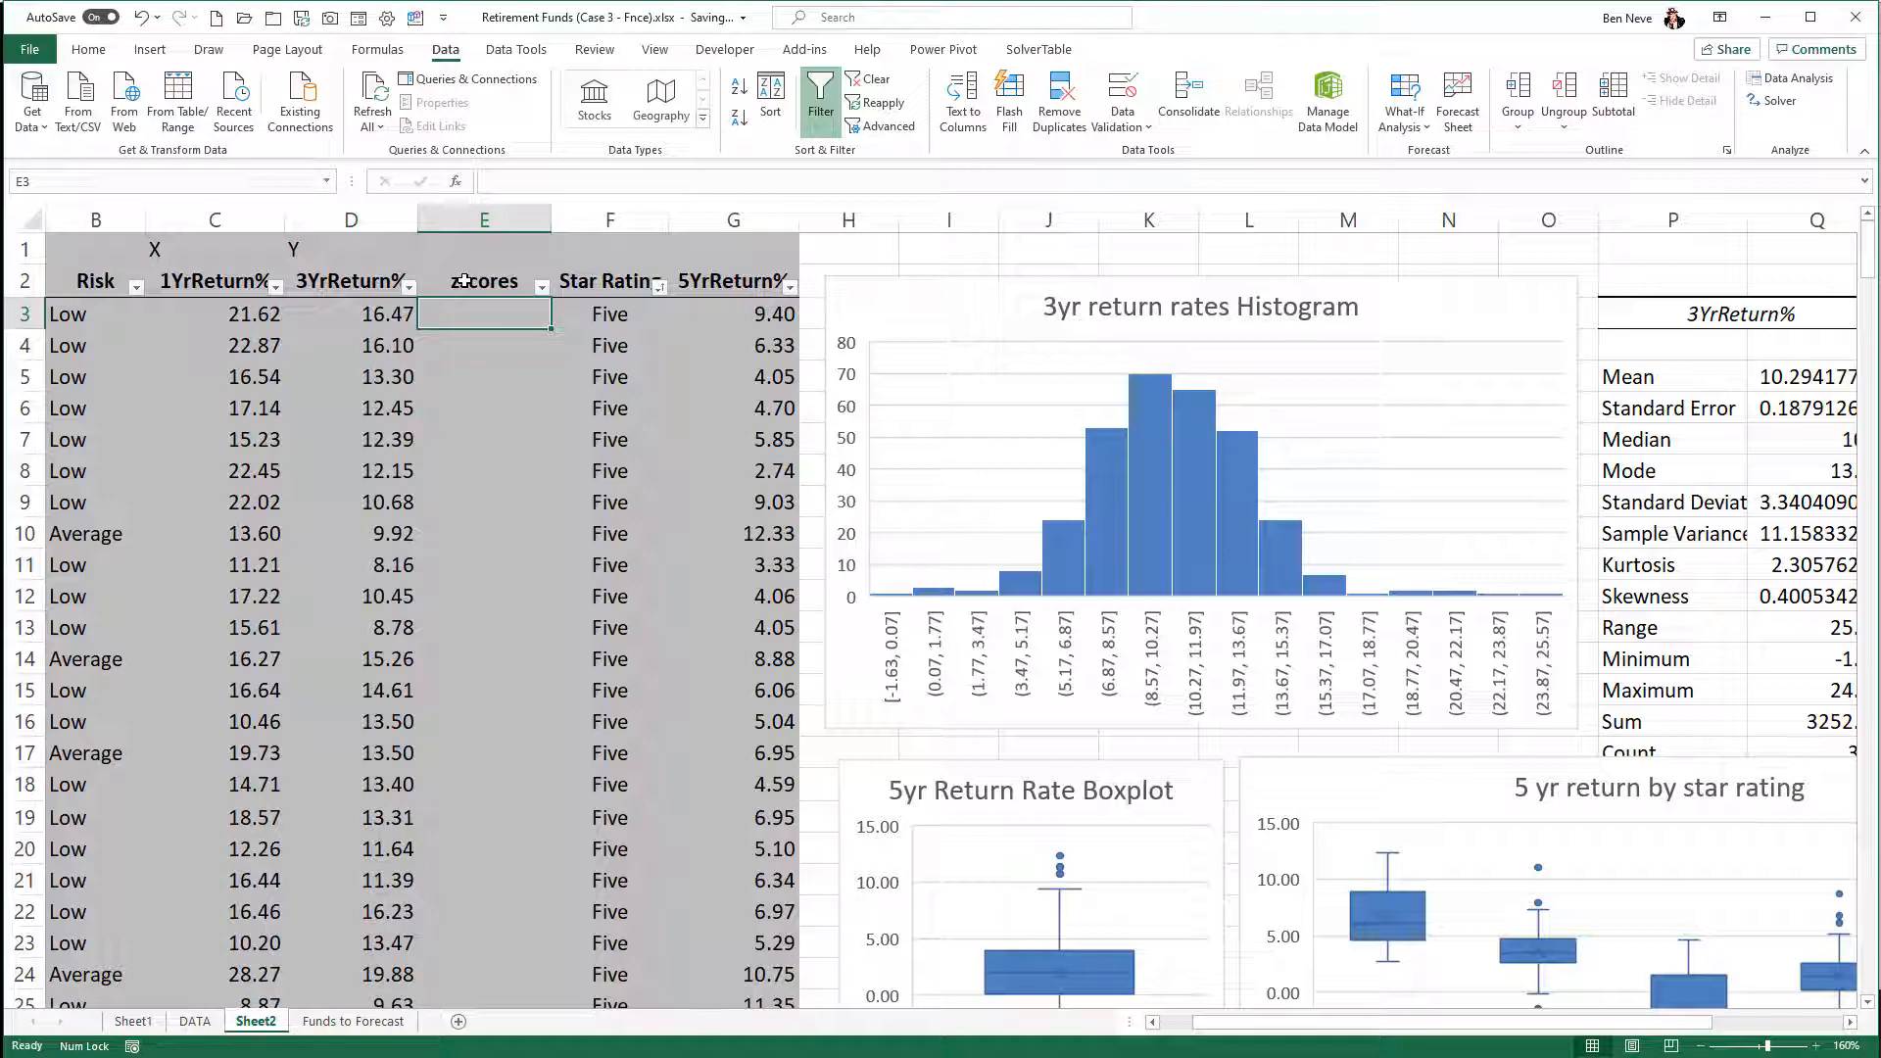
- Build the z-score formula =(D3-Q5)/Q9 in E3 from the 3YrReturn% value, the mean and the standard deviation
text(=()
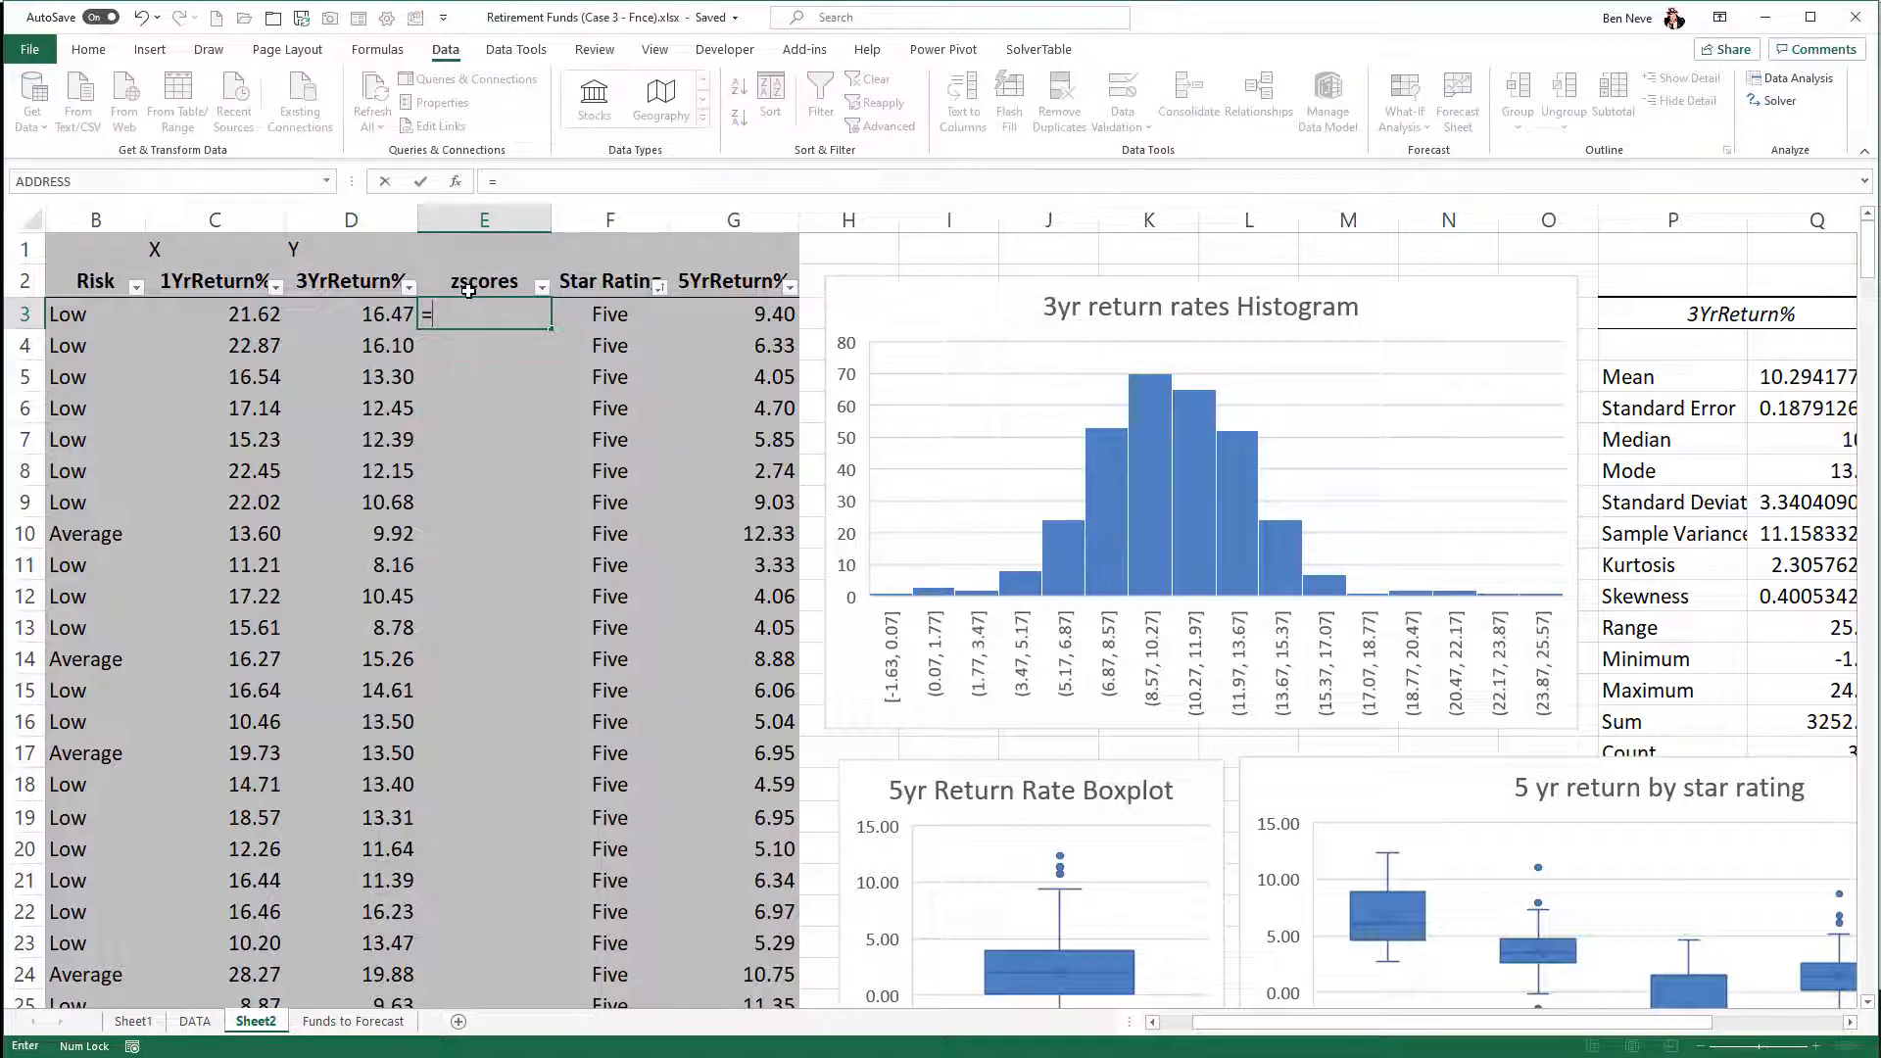
click(380, 314)
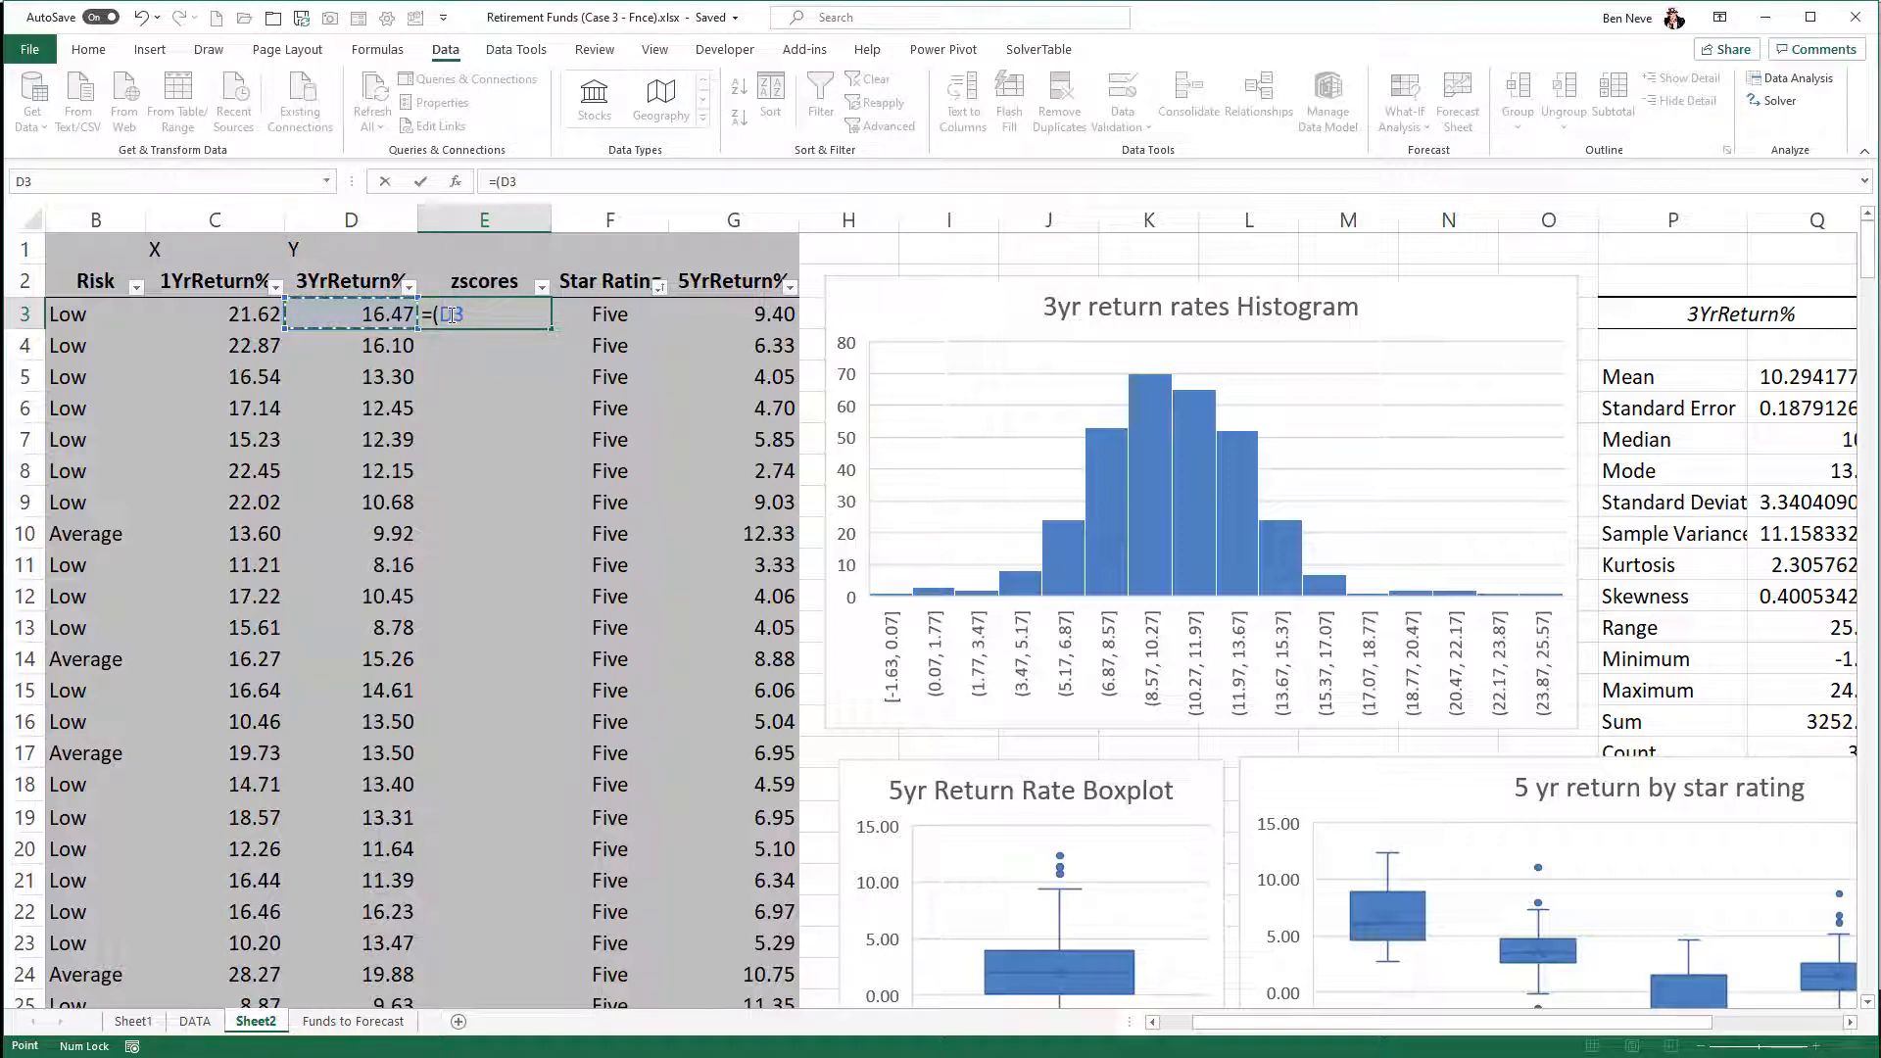
text(-)
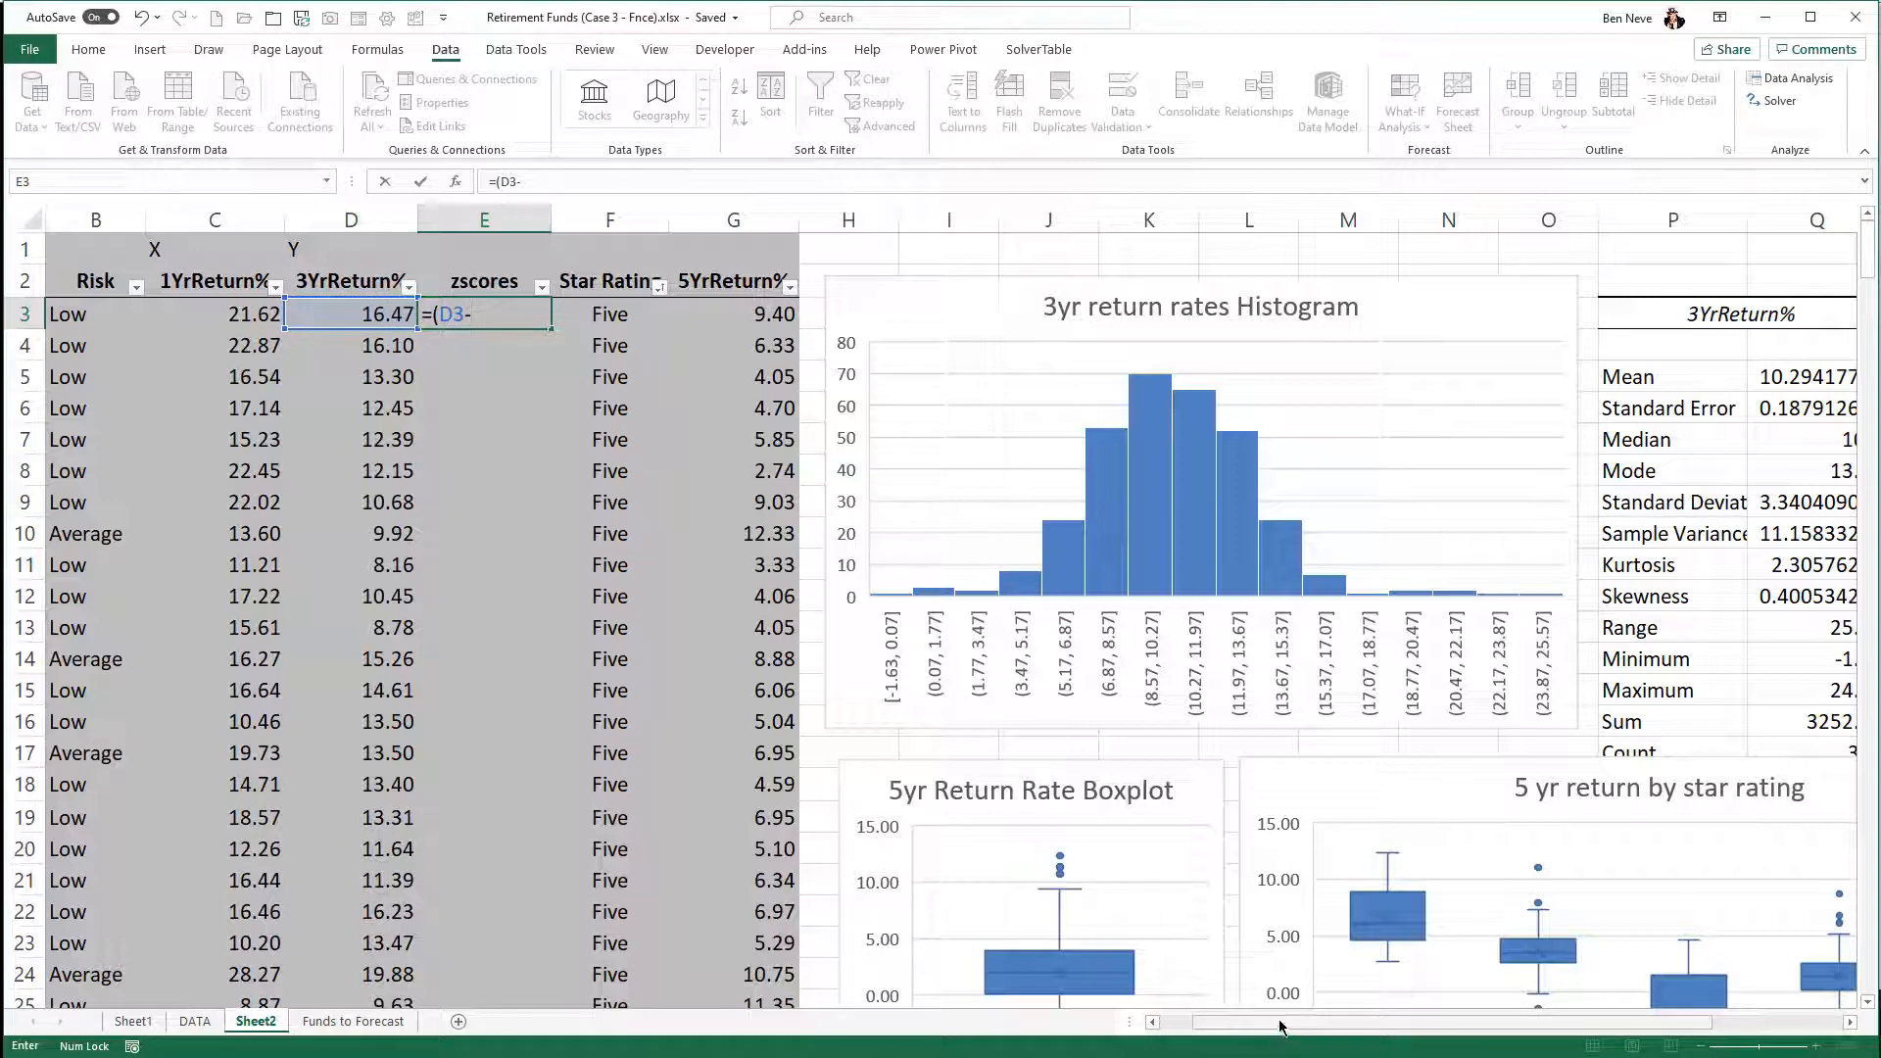
drag(1279, 1025, 1348, 1030)
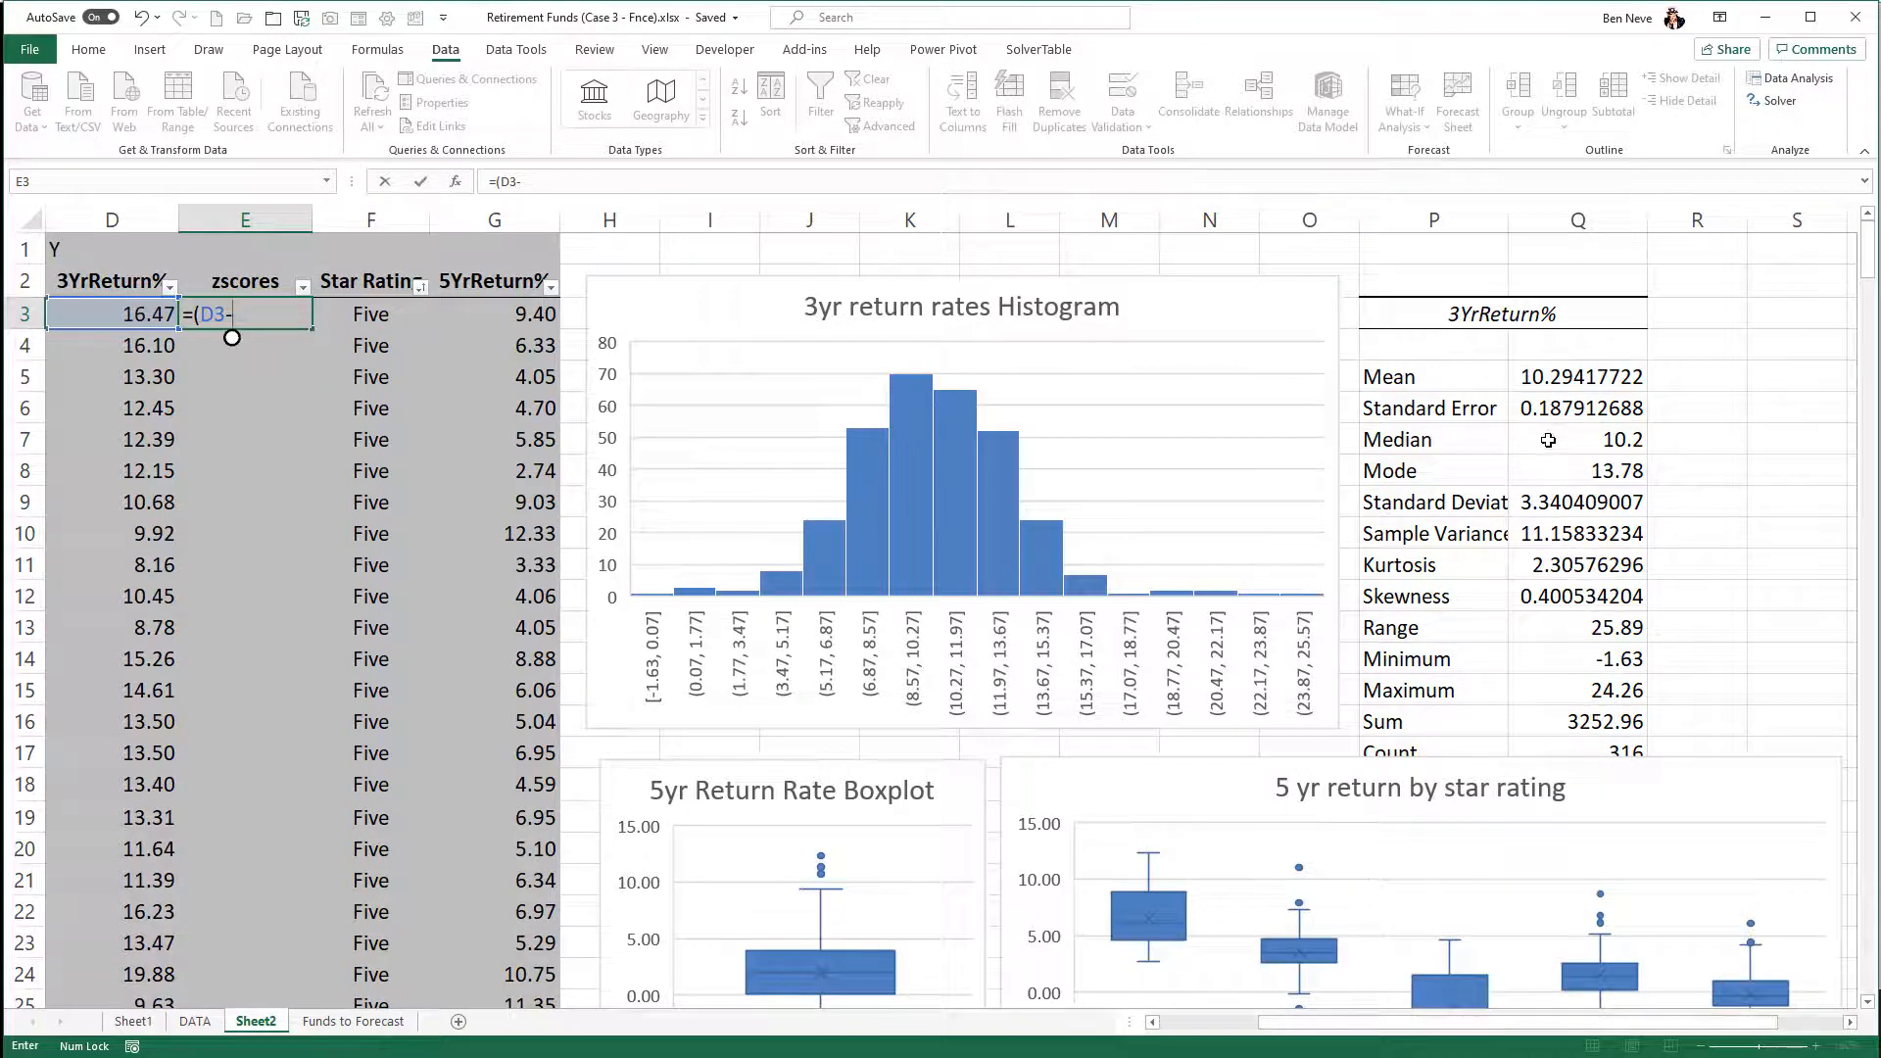
click(1588, 378)
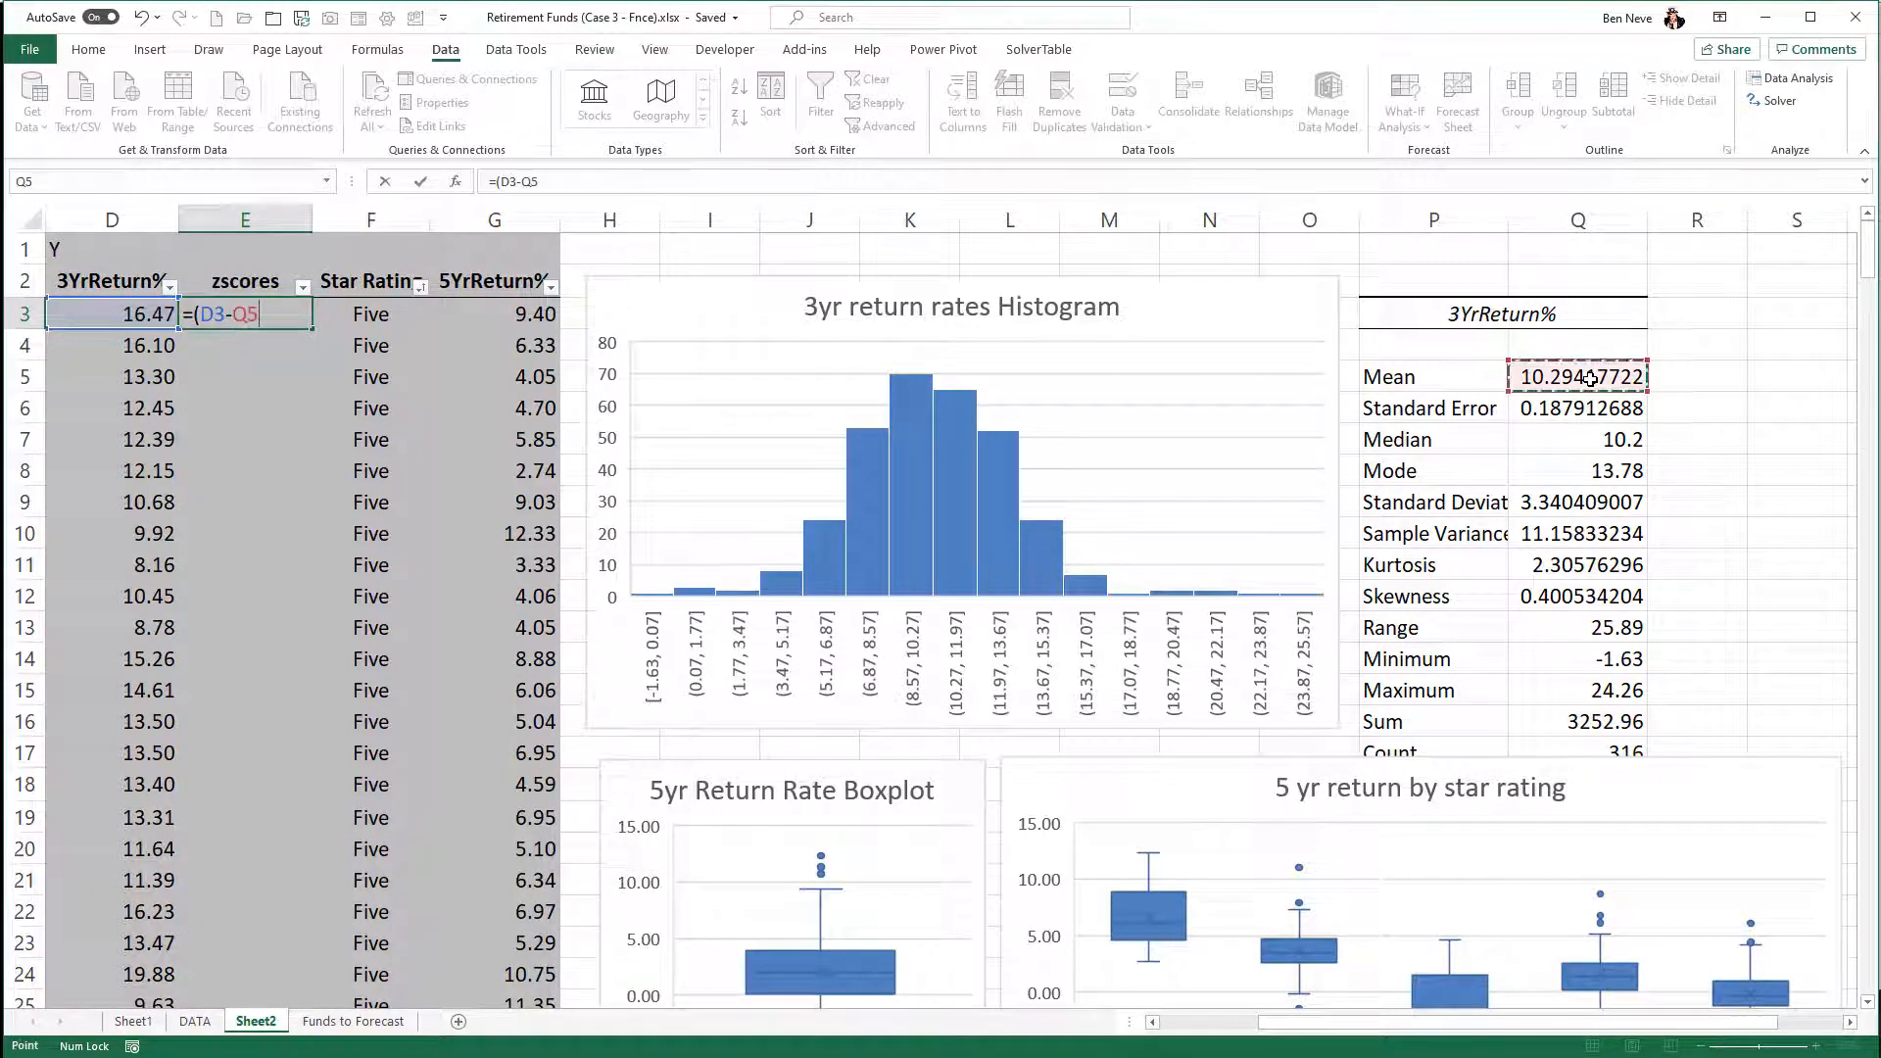
text()/)
click(1564, 500)
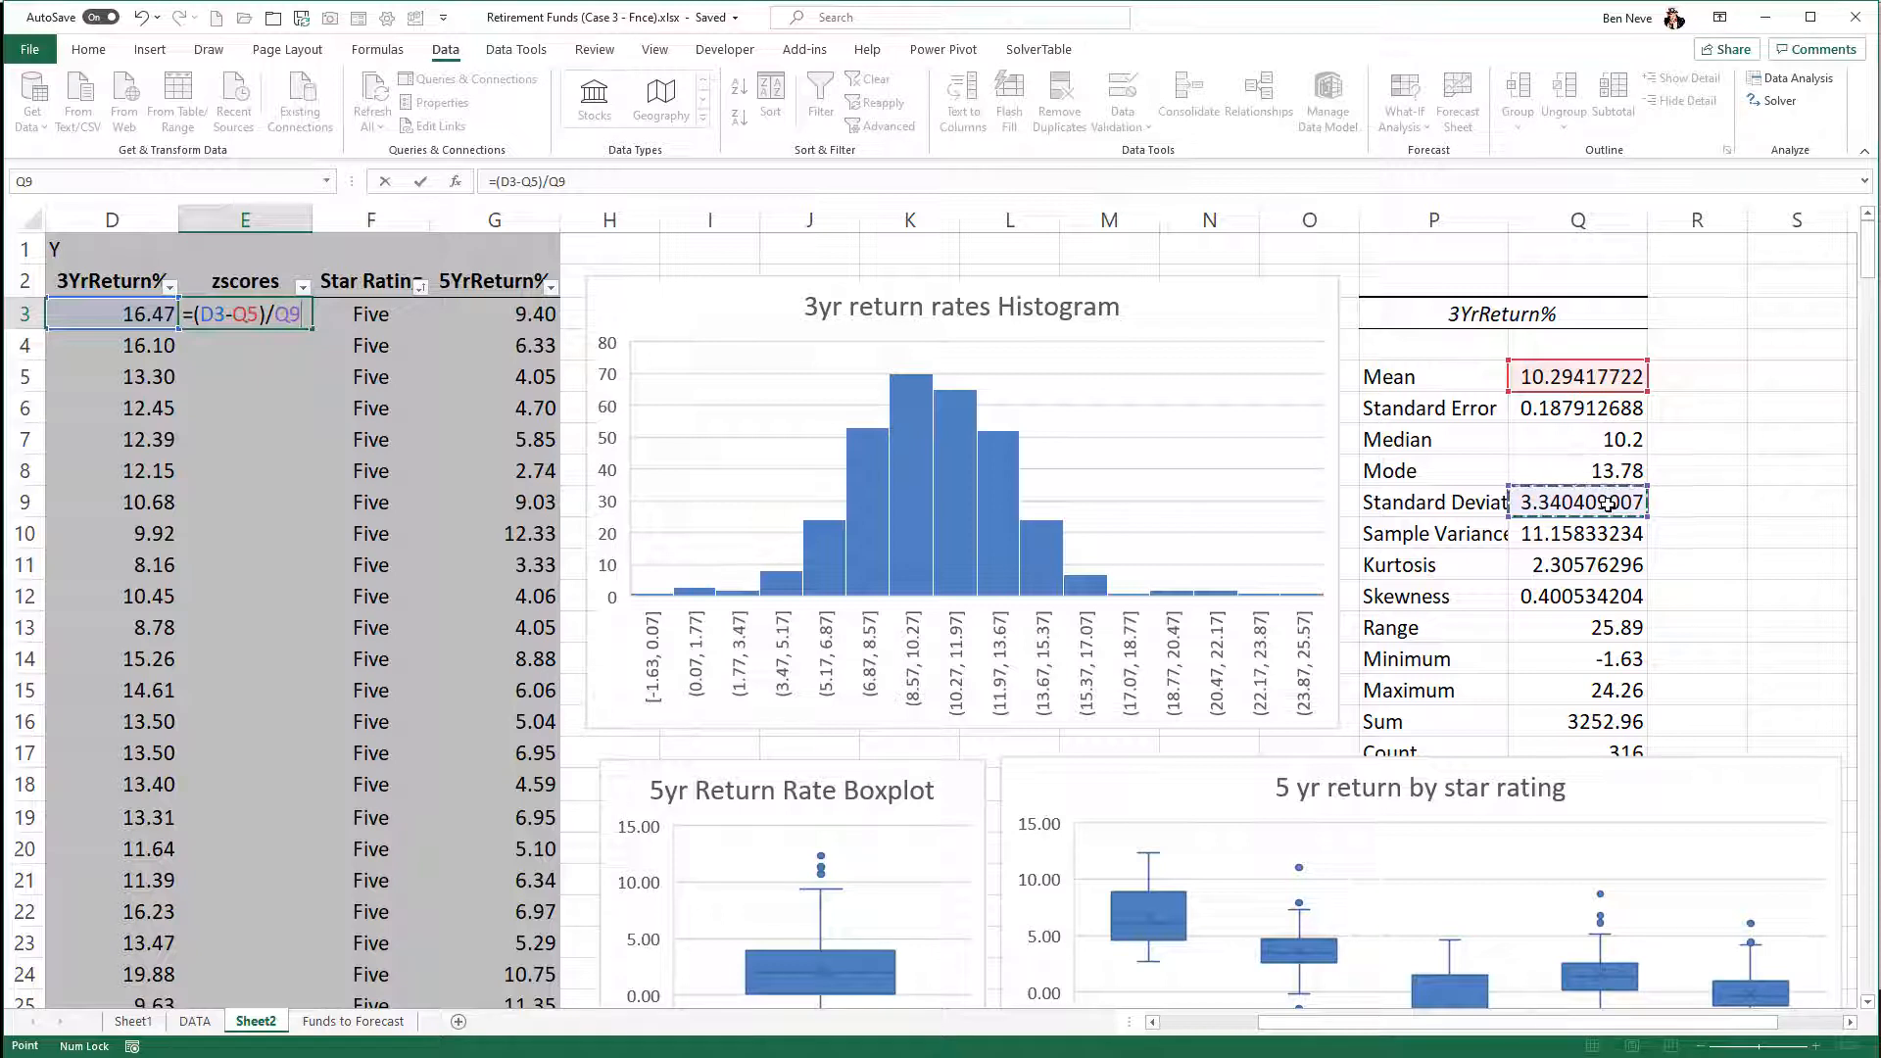
- Make the mean and standard deviation references absolute, giving =(D3-$Q$5)/$Q$9 in E3, and fill the formula down the zscores column
click(290, 315)
key(F4)
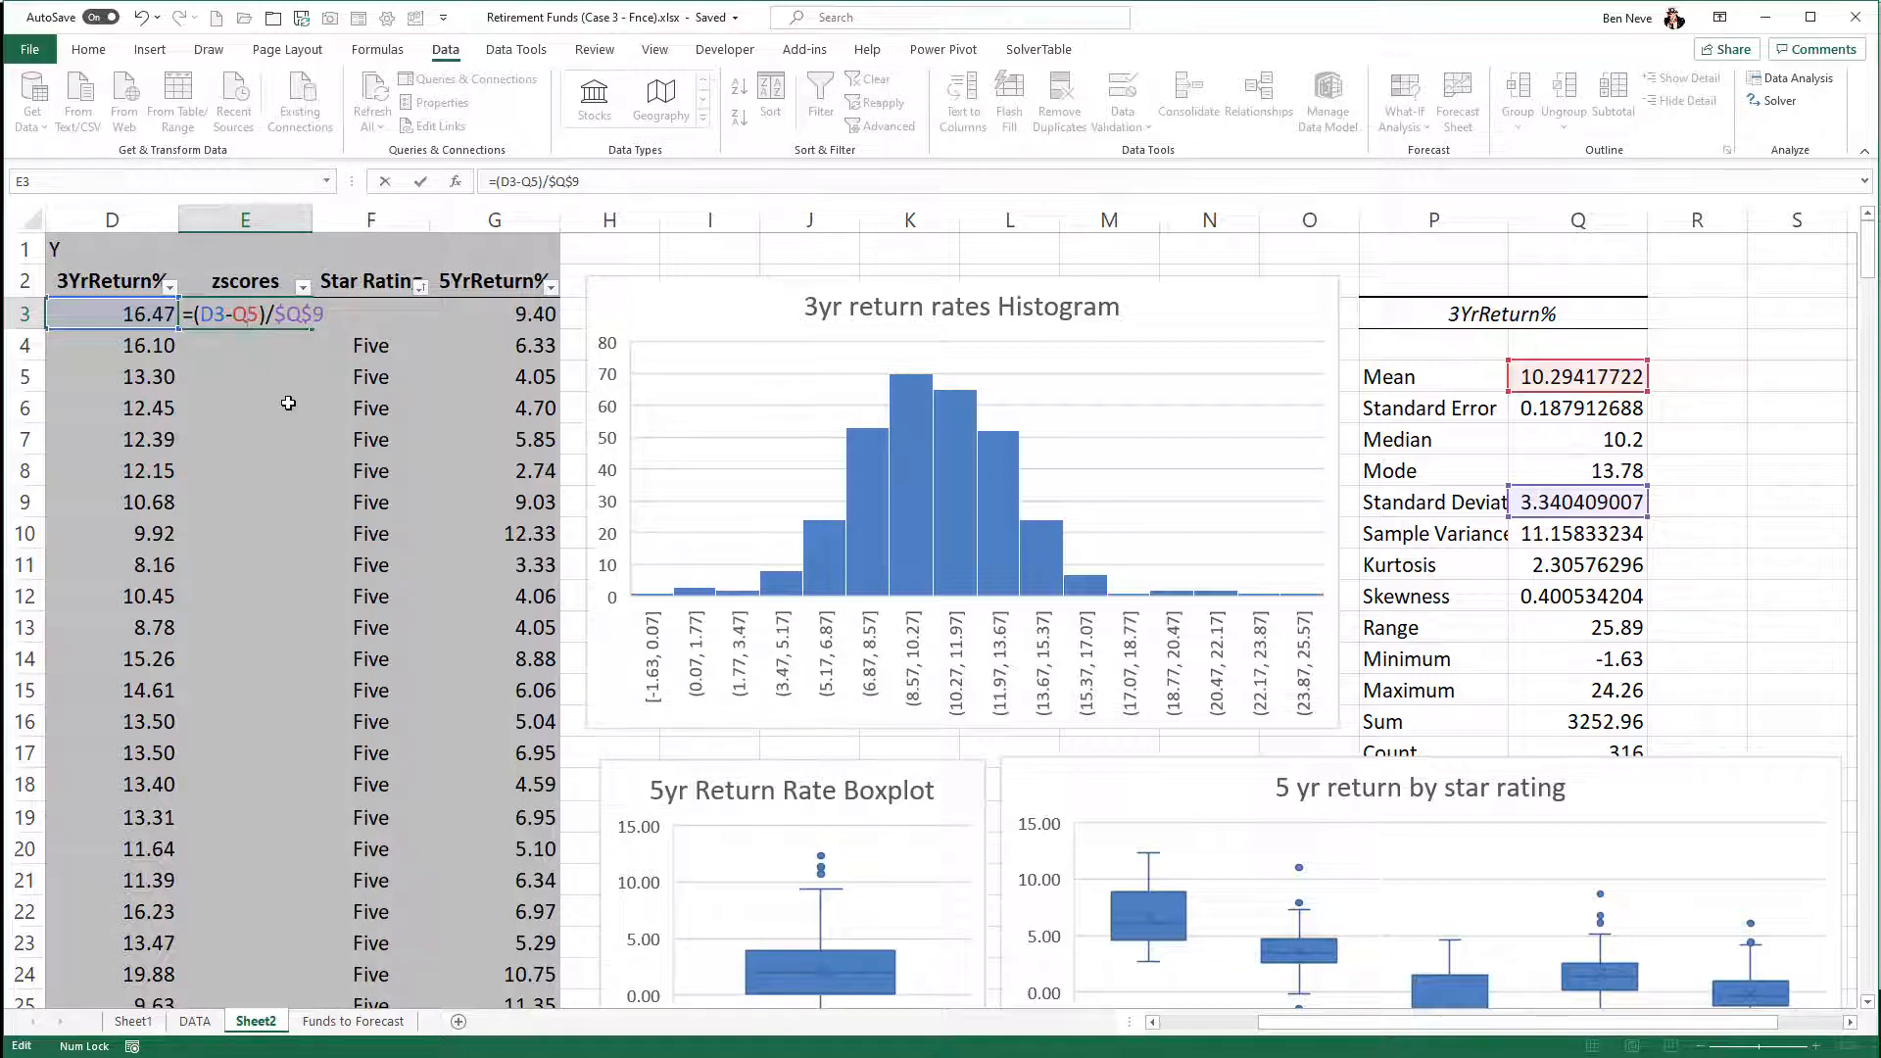
key(F4)
key(Return)
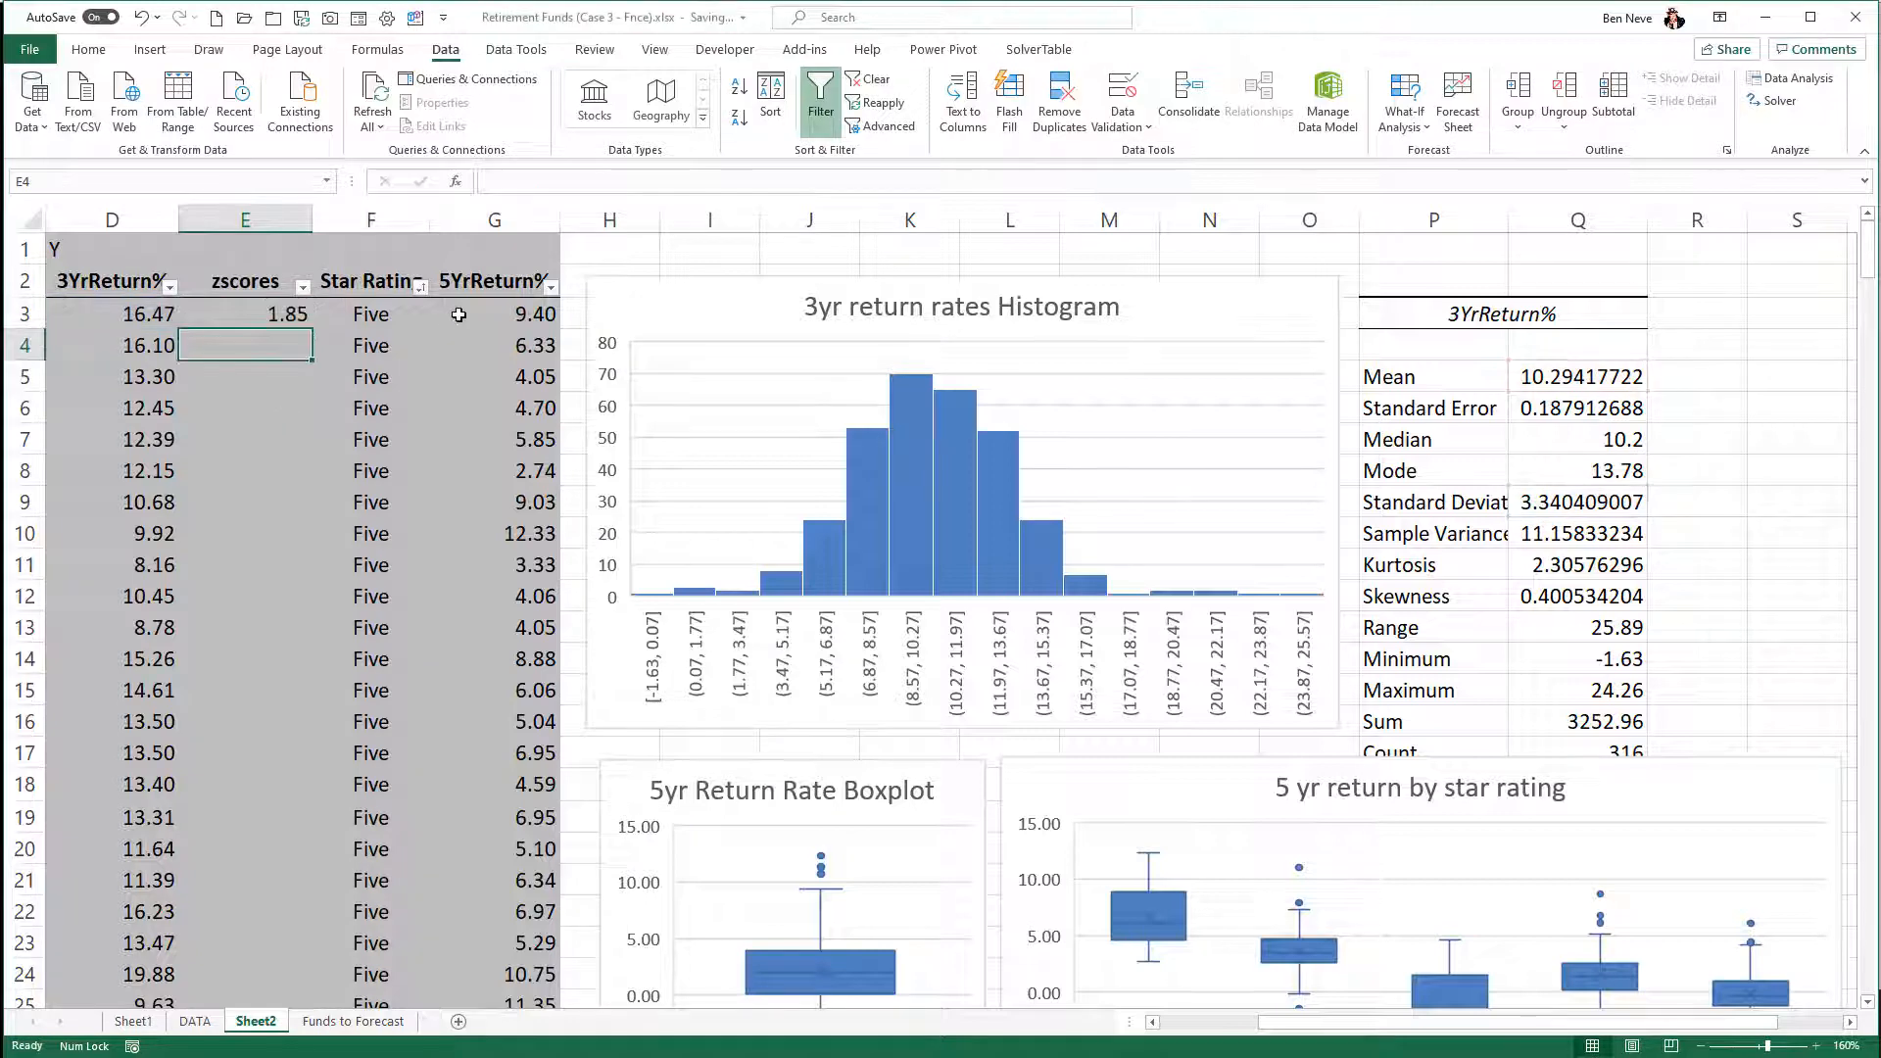
click(274, 315)
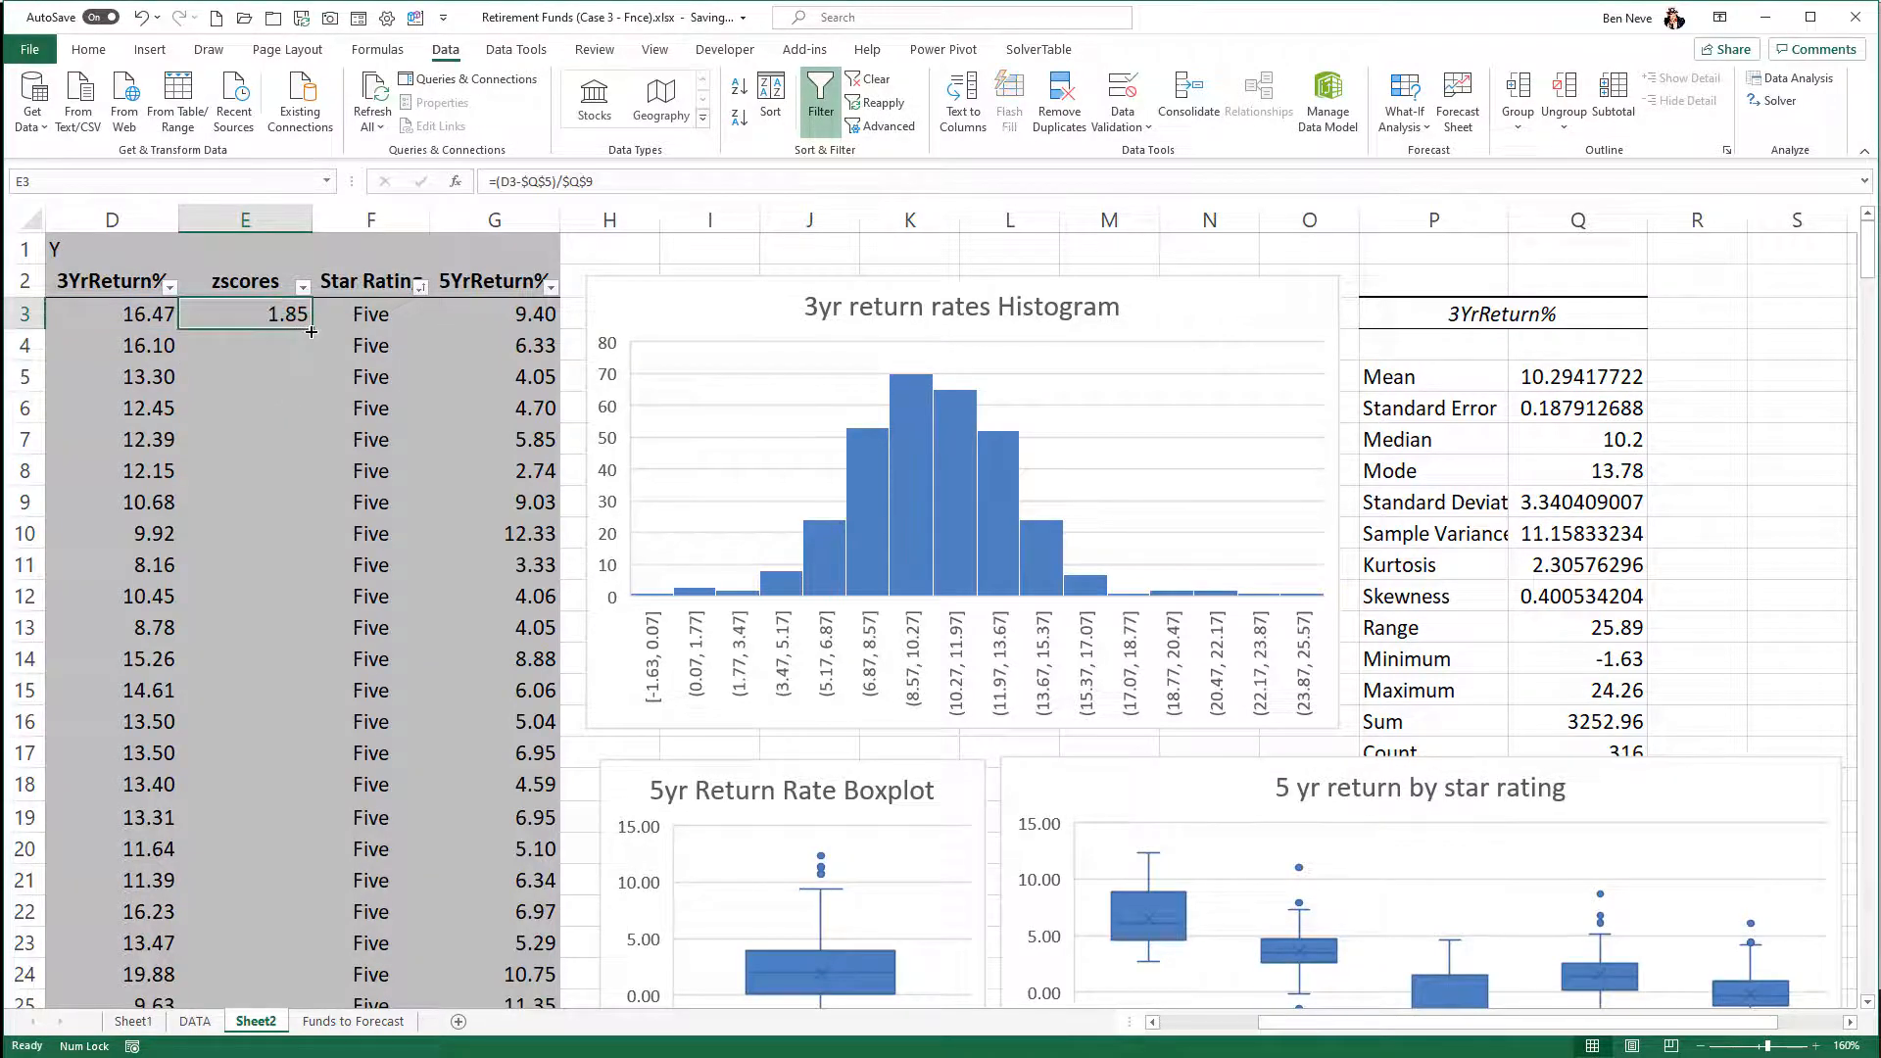
double_click(311, 340)
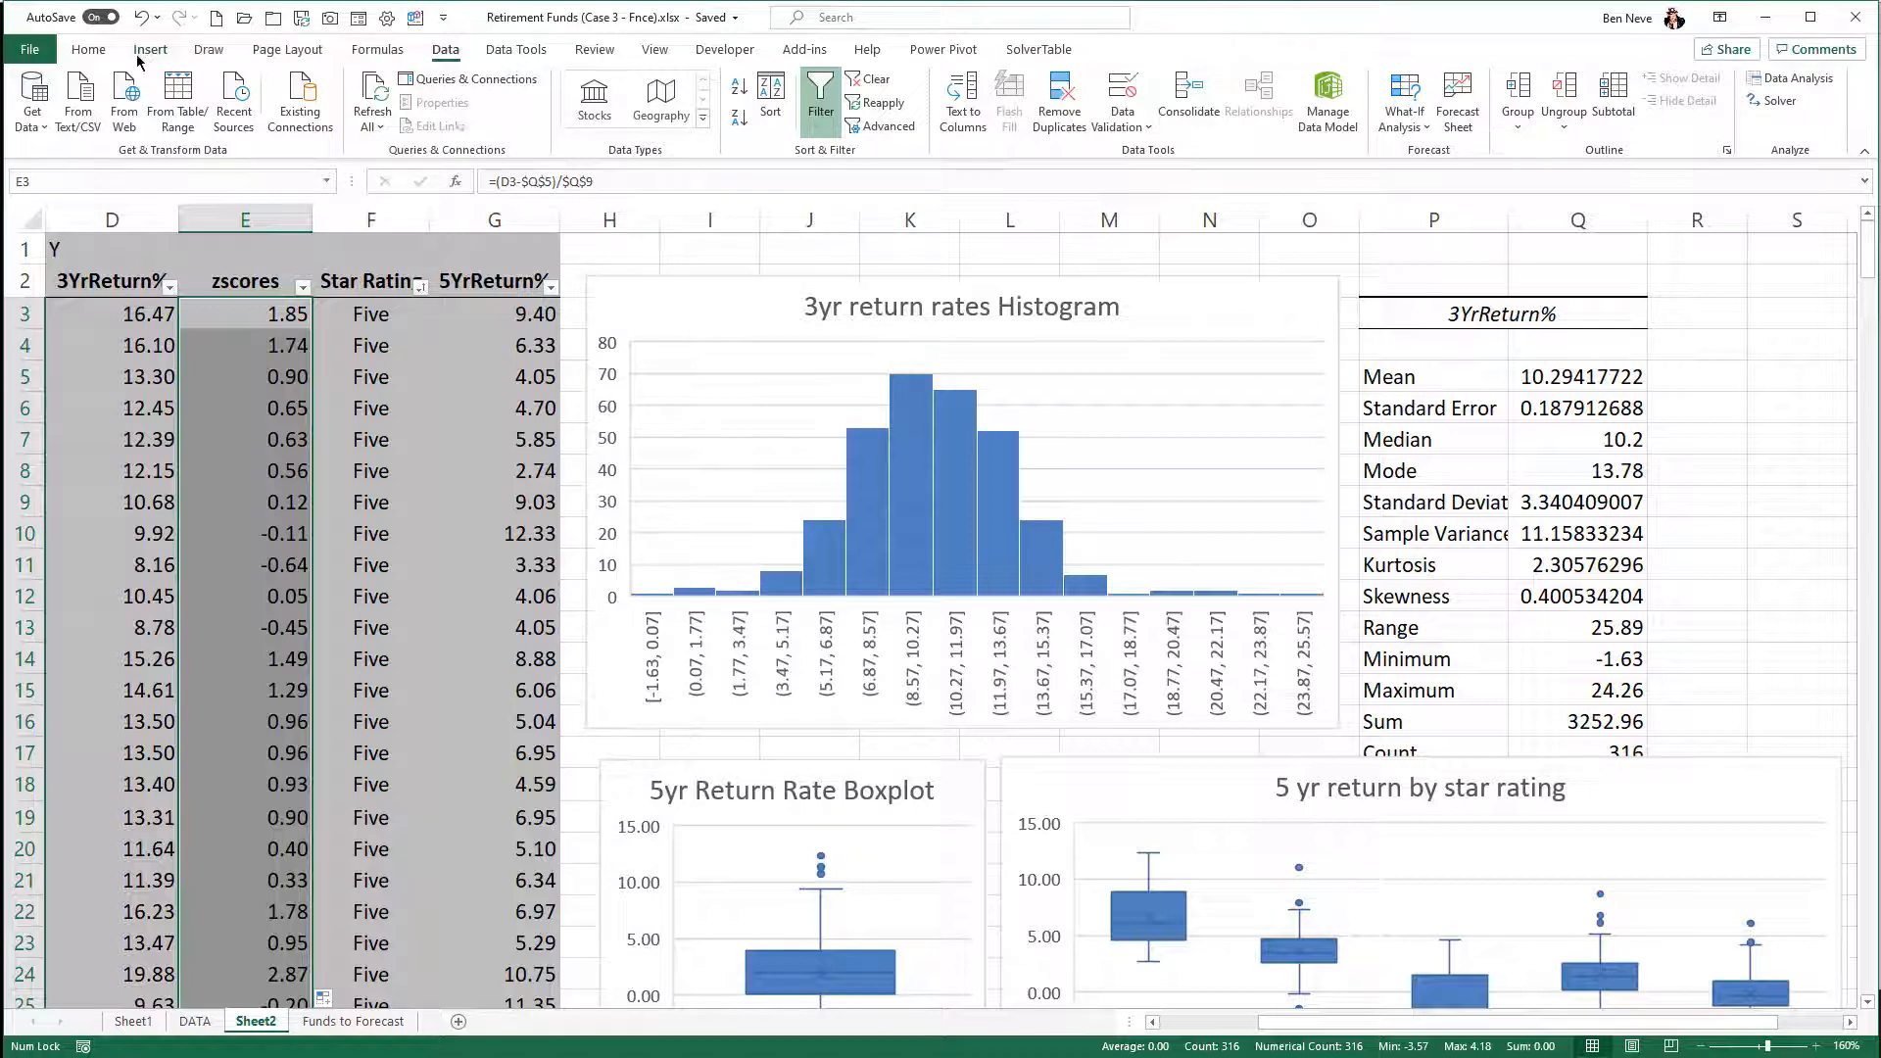
- Add a conditional formatting rule to the z-scores that highlights values less than -3 with Light Red Fill with Dark Red Text
click(108, 57)
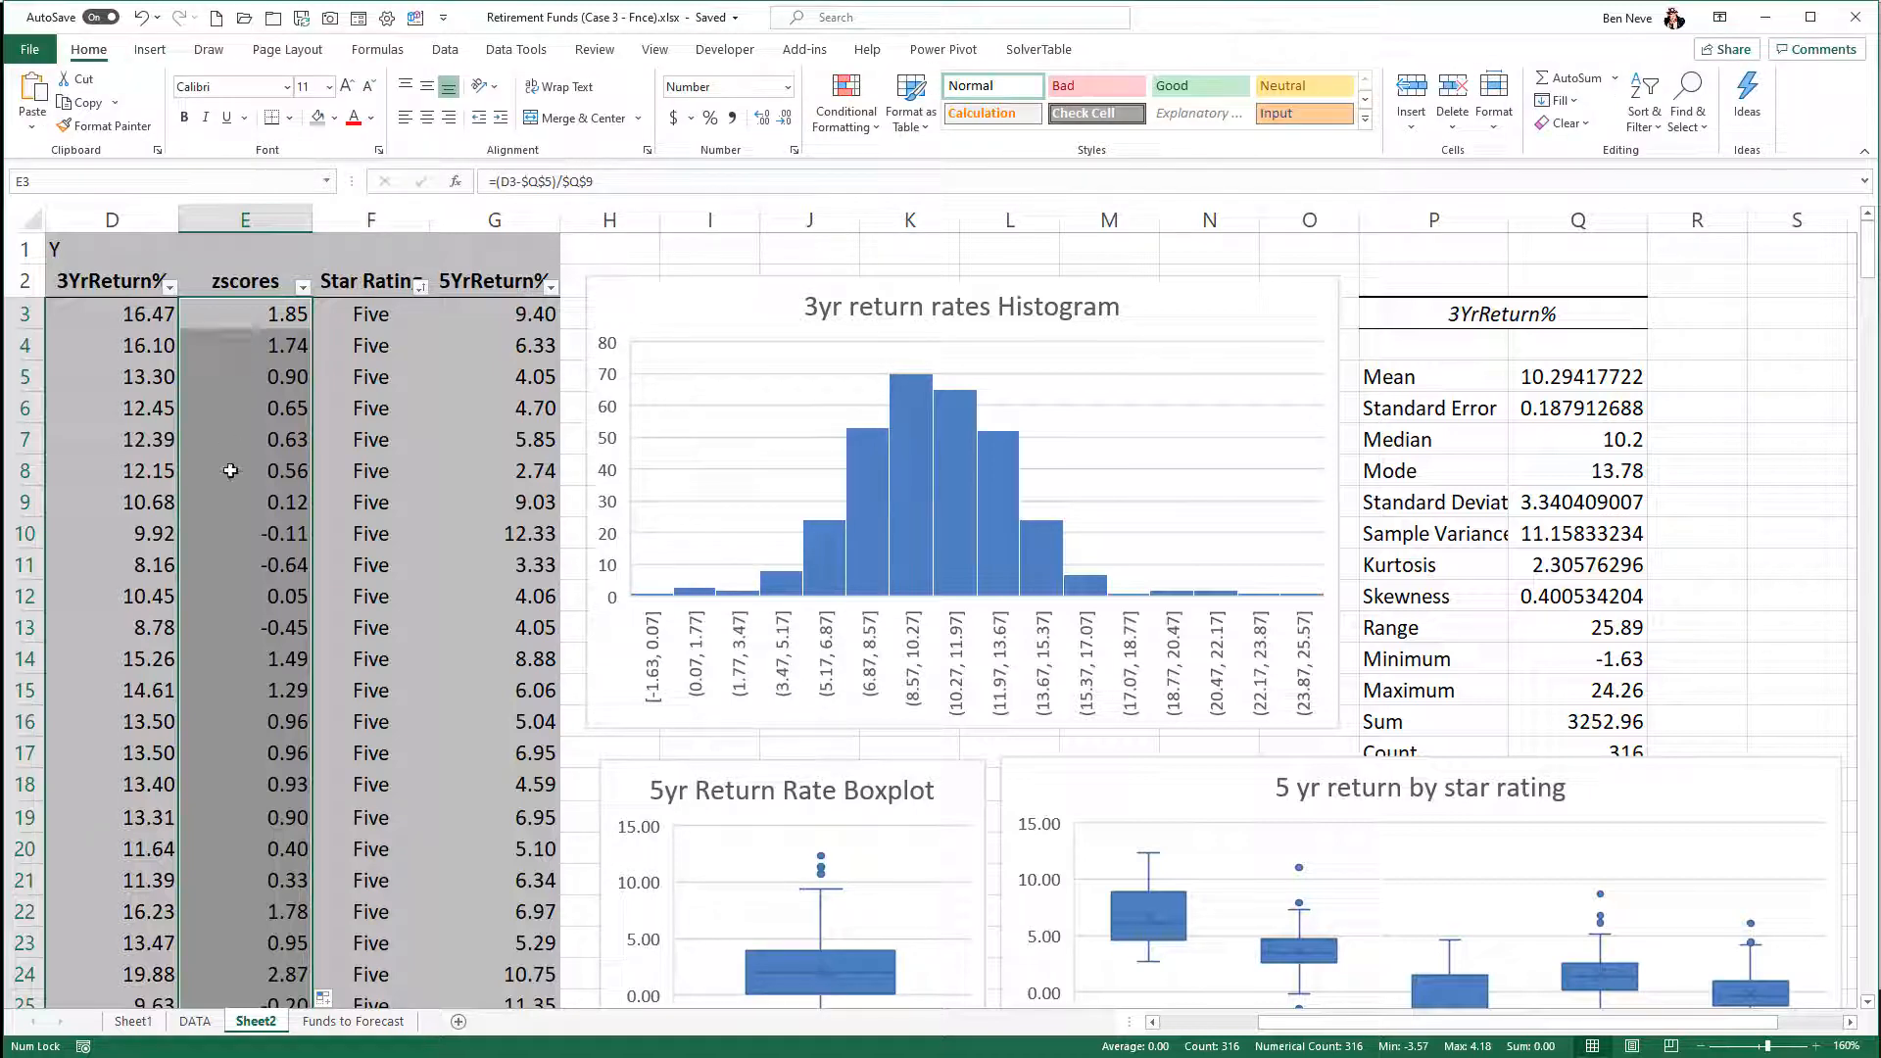
click(847, 120)
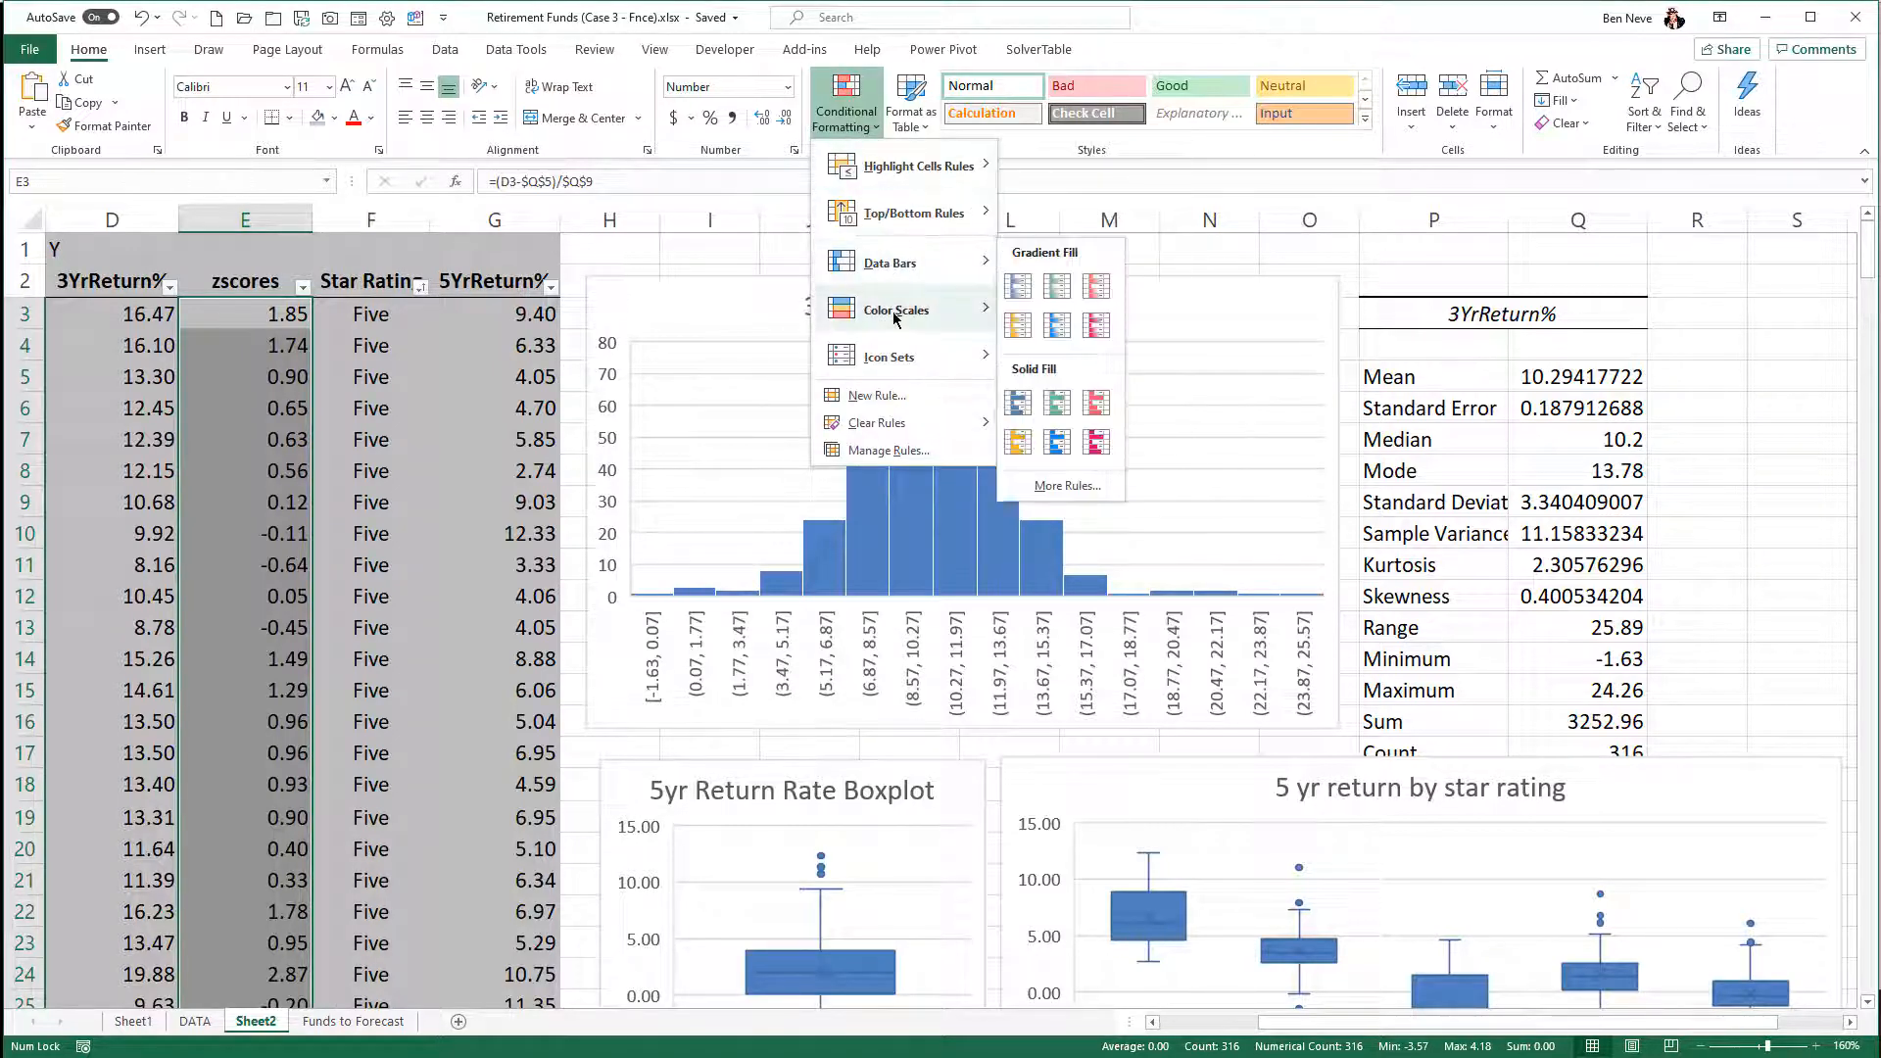
mouse_move(899, 231)
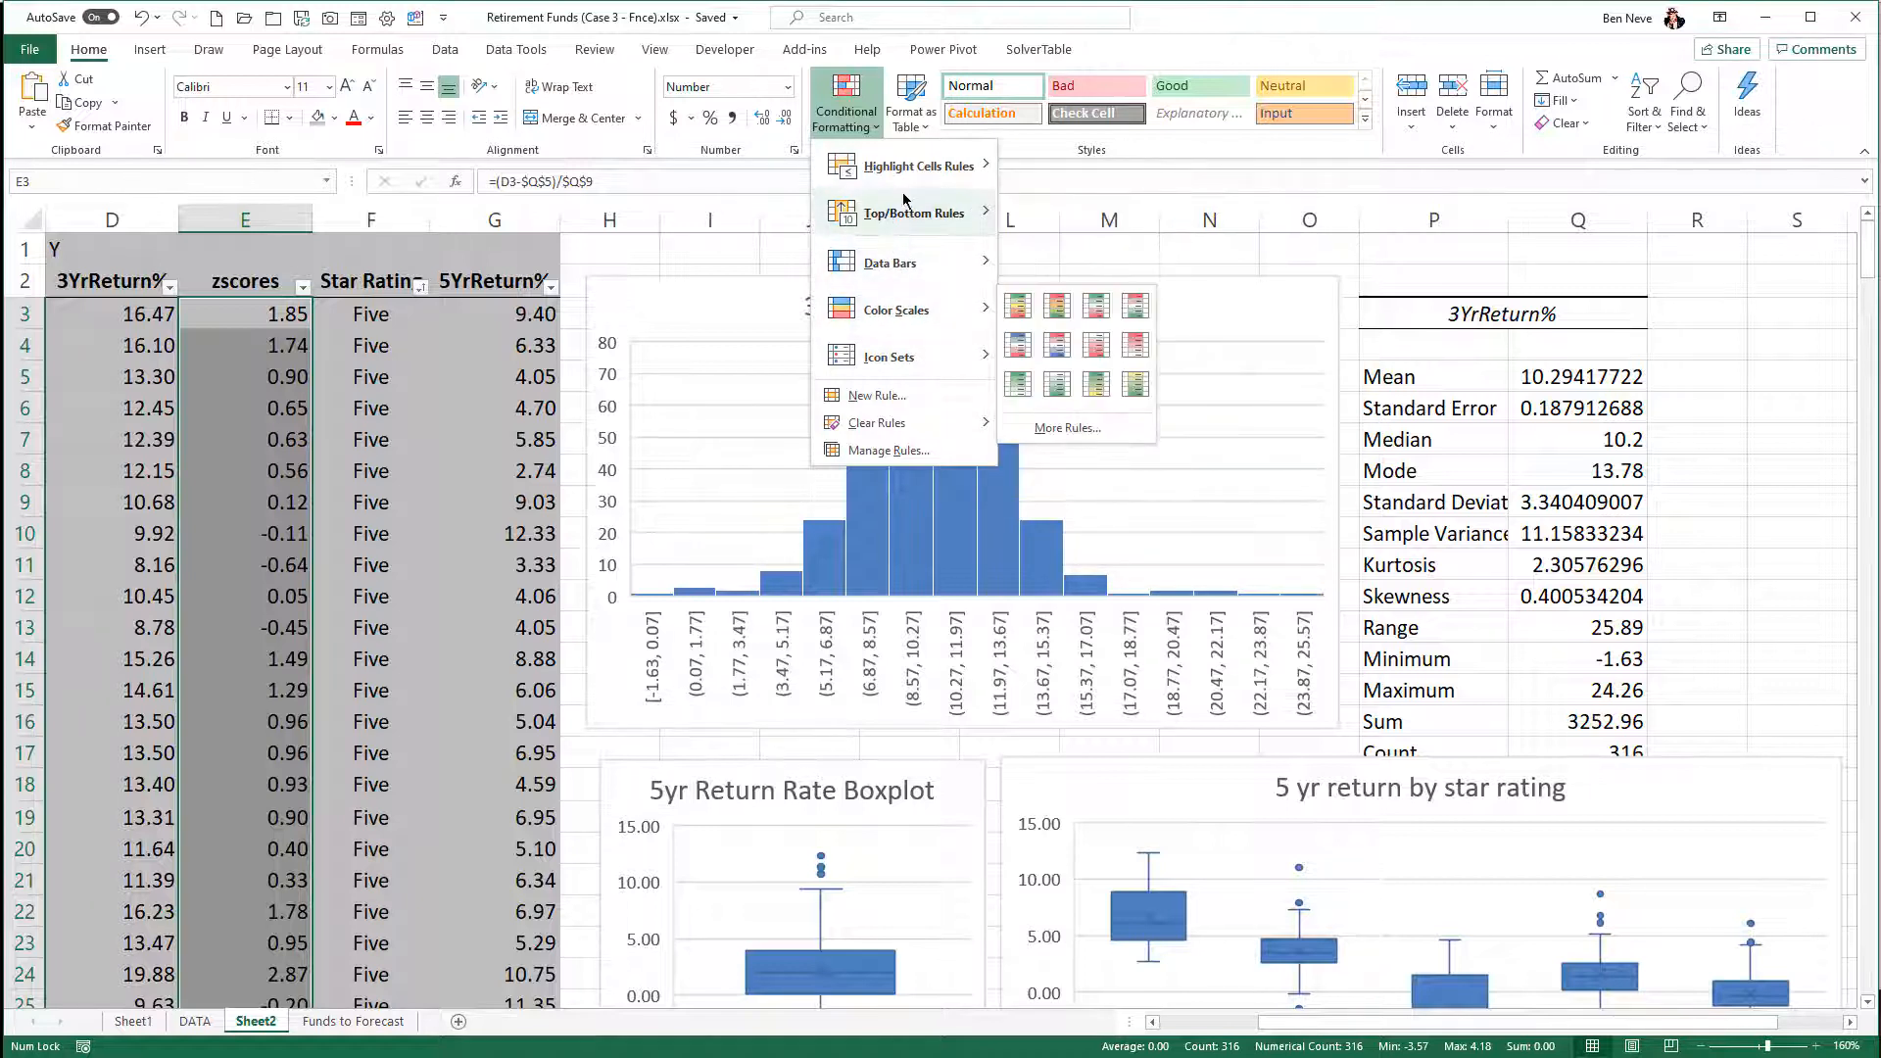
mouse_move(940, 176)
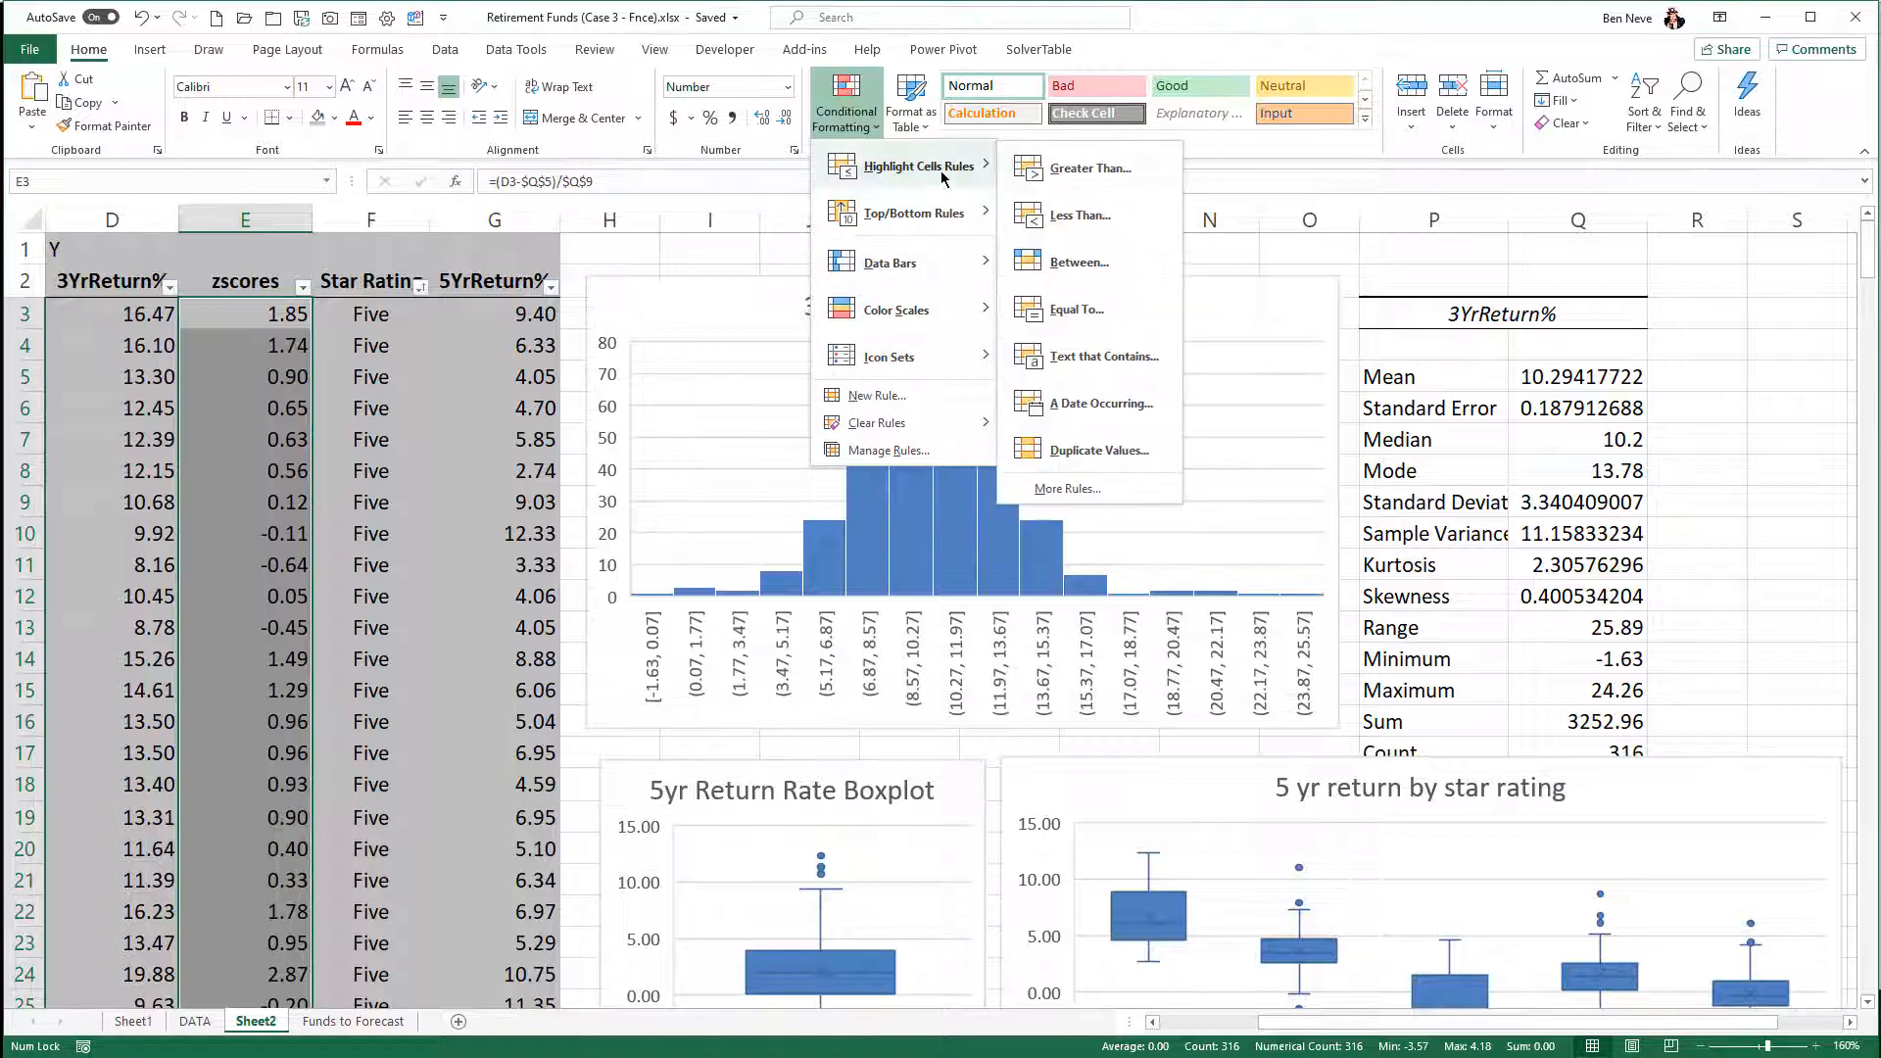
click(1073, 216)
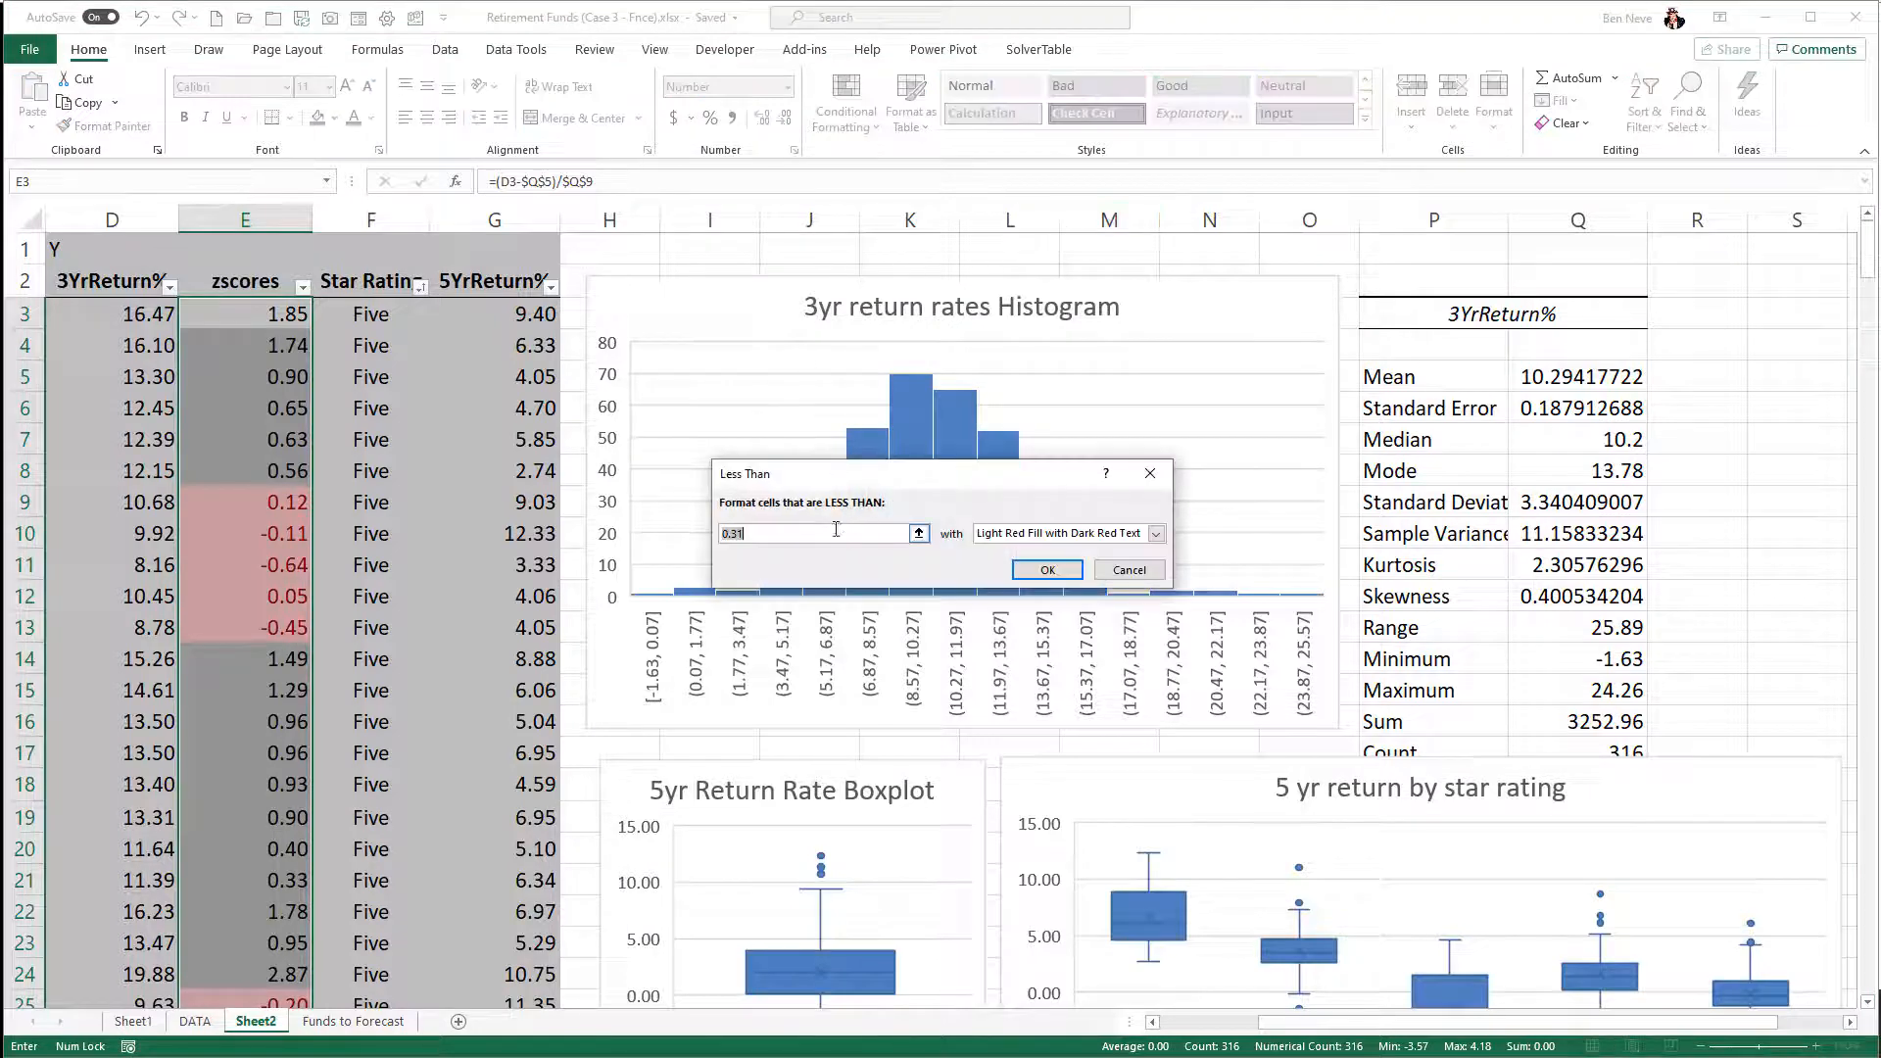
click(754, 531)
text(-3)
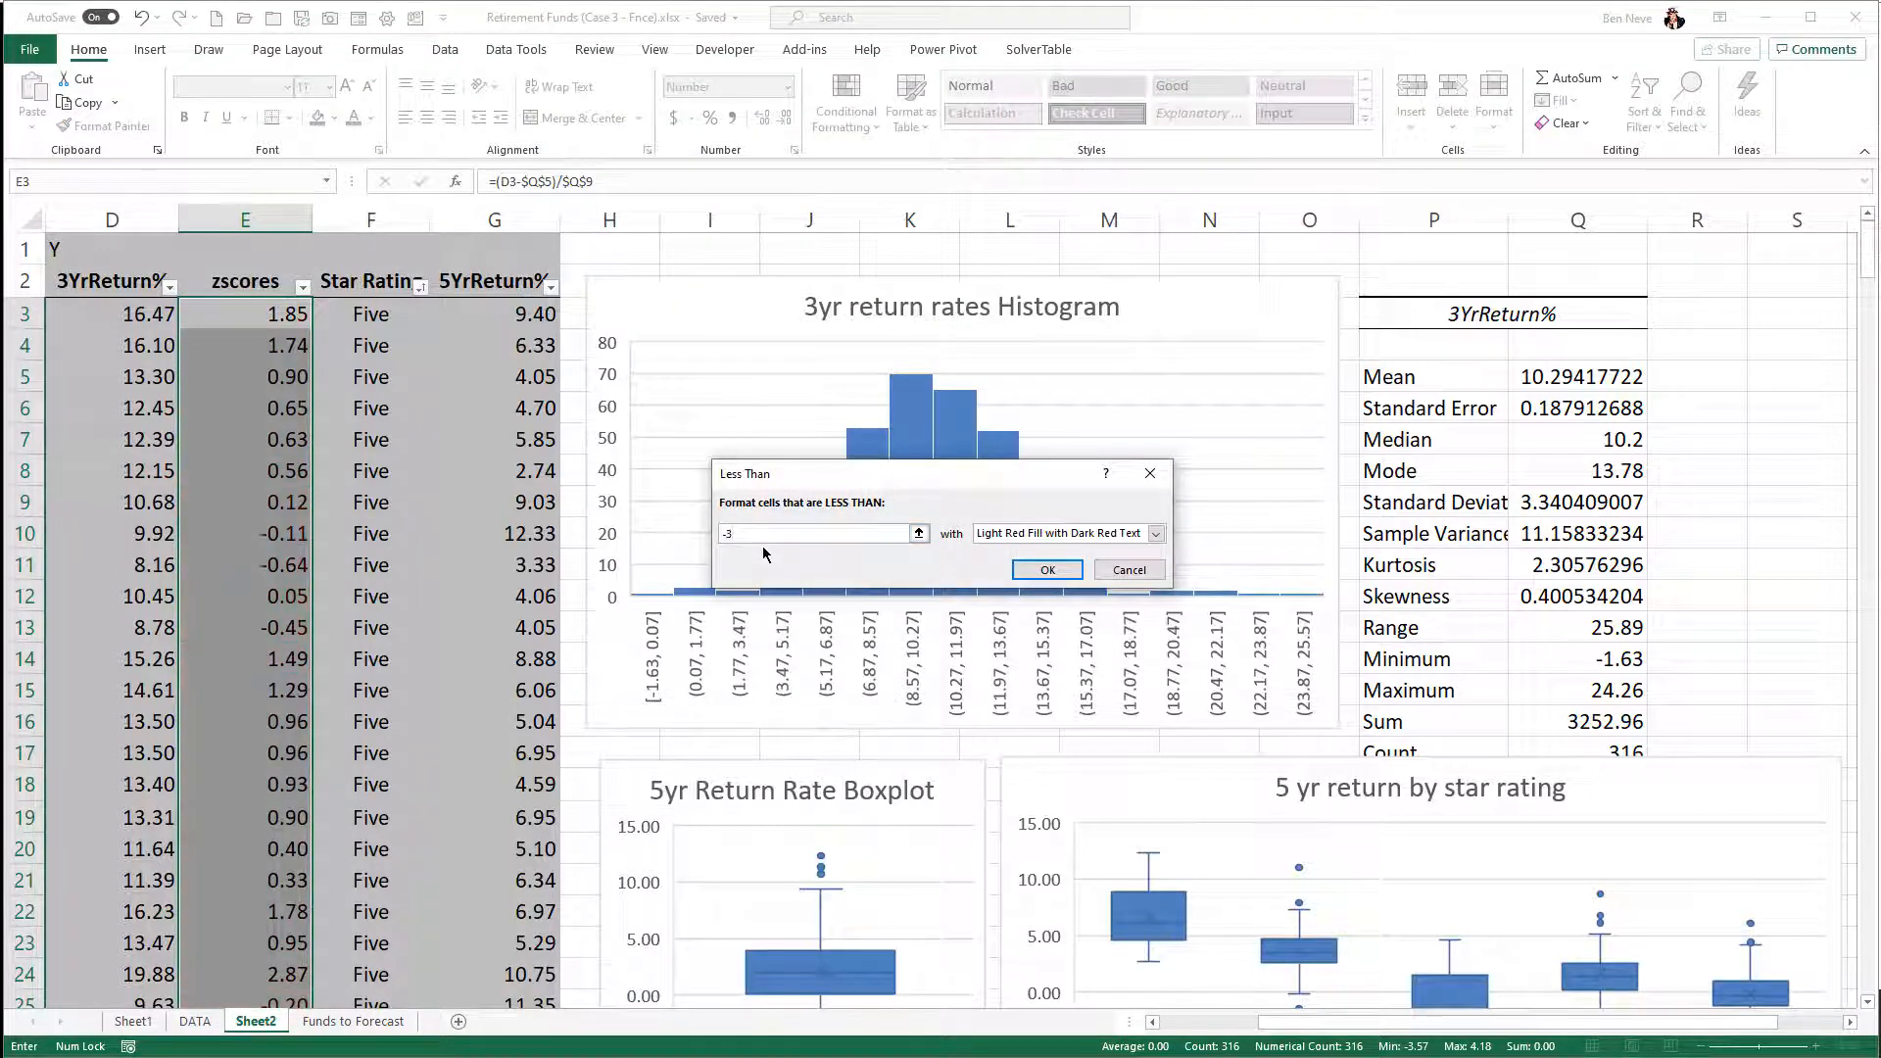
click(1047, 570)
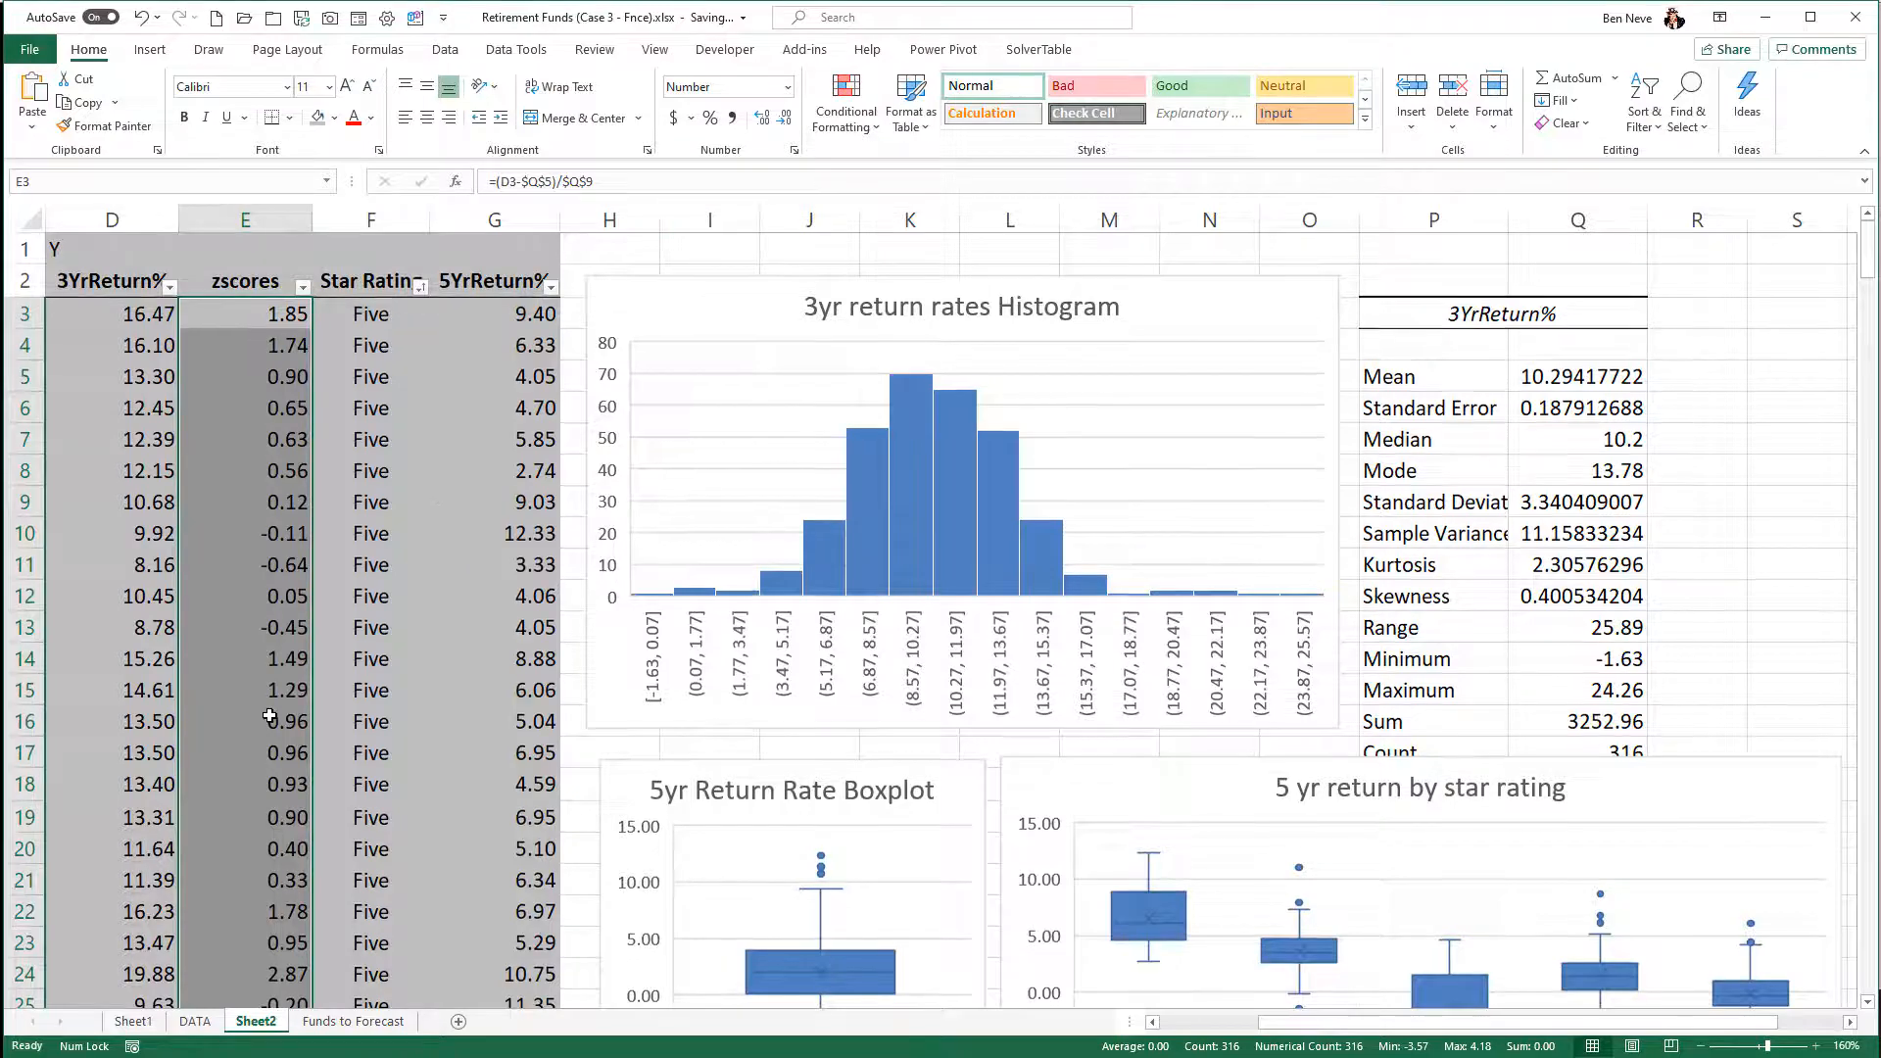
- Look through the whole zscores column for highlighted values below -3
scroll(270, 716, down, 17)
scroll(269, 716, down, 20)
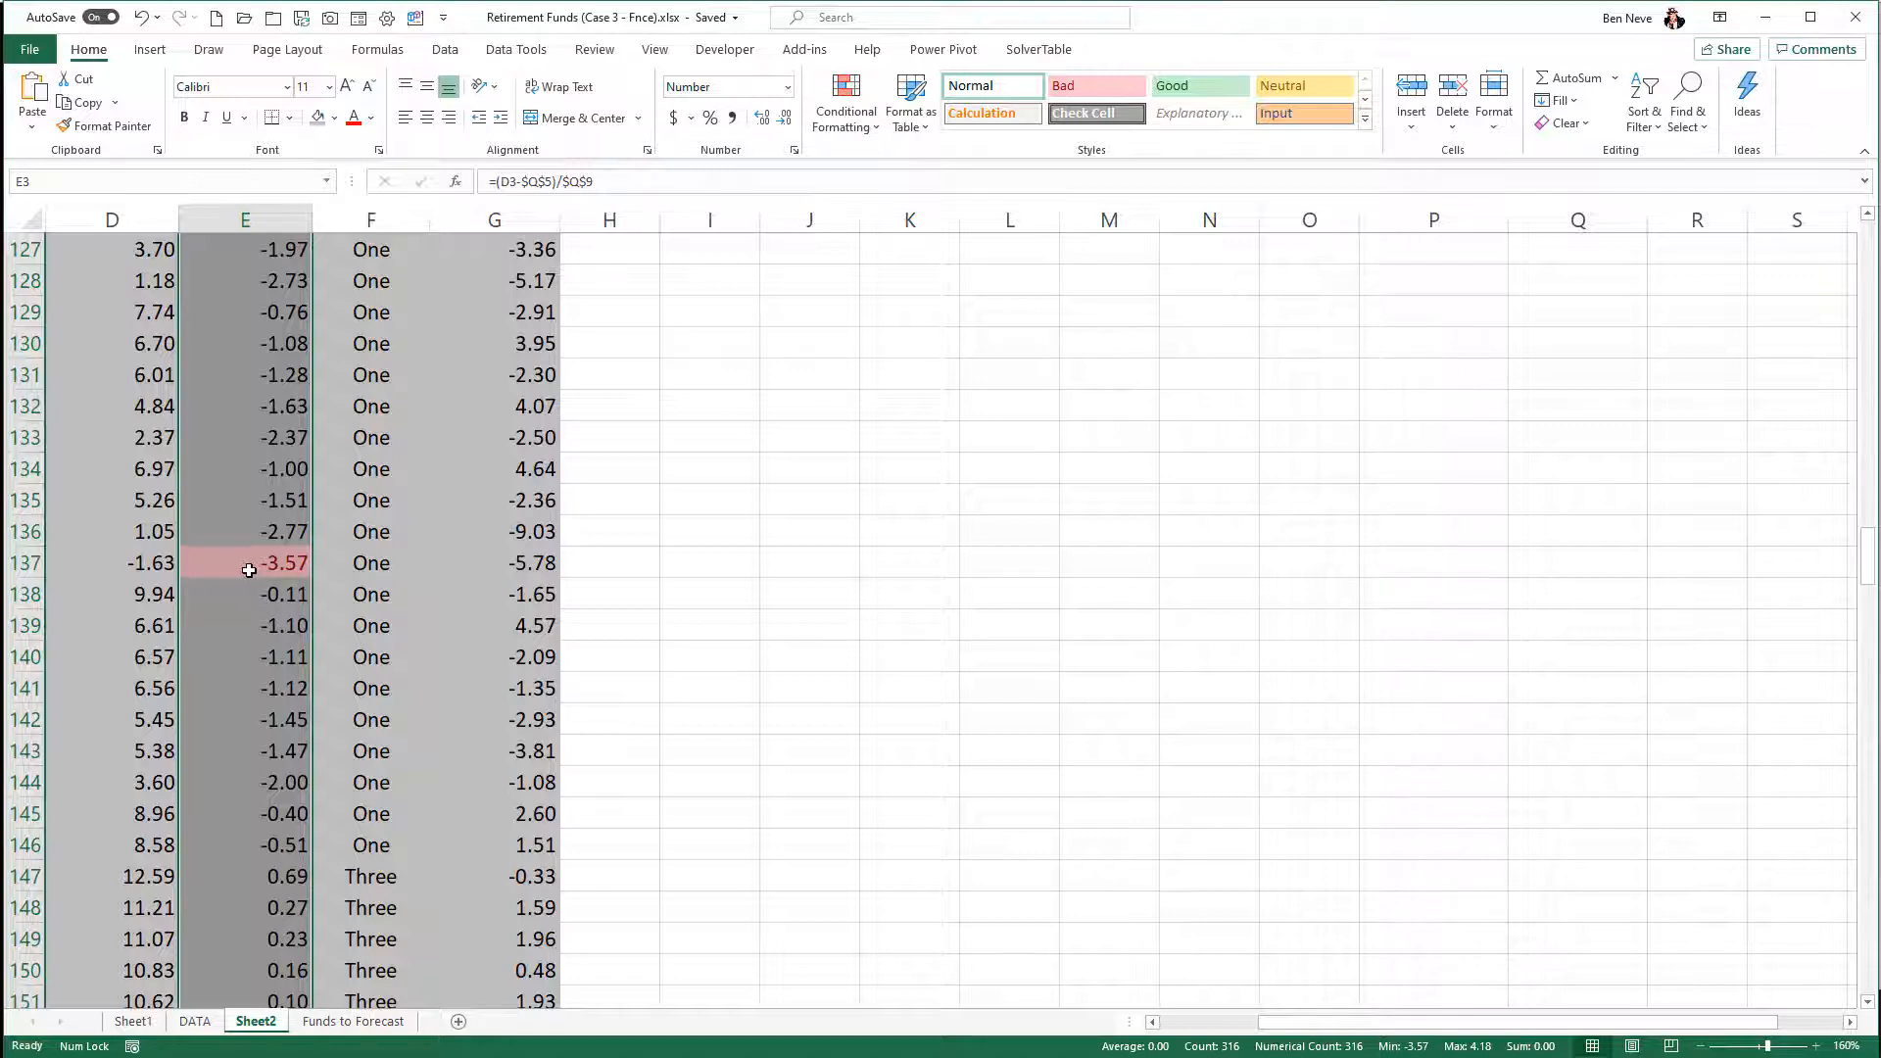
scroll(248, 570, down, 18)
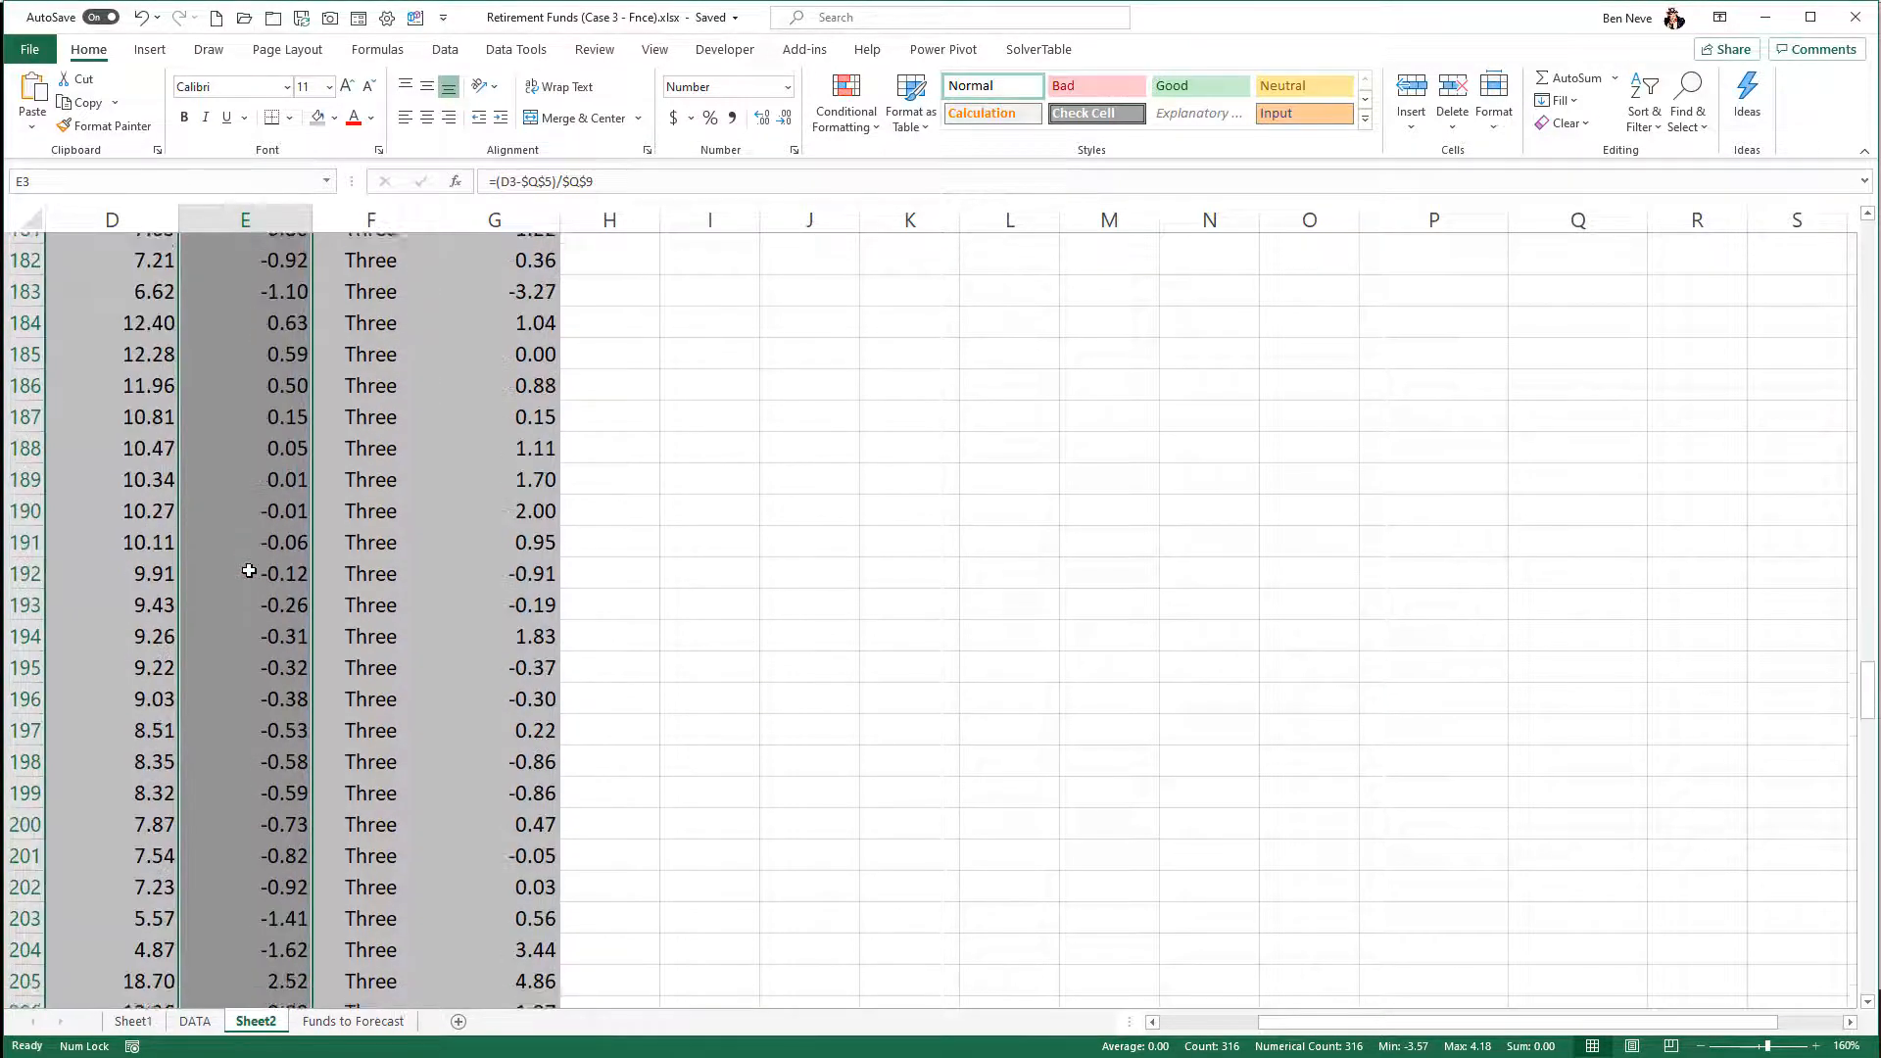
scroll(249, 571, down, 20)
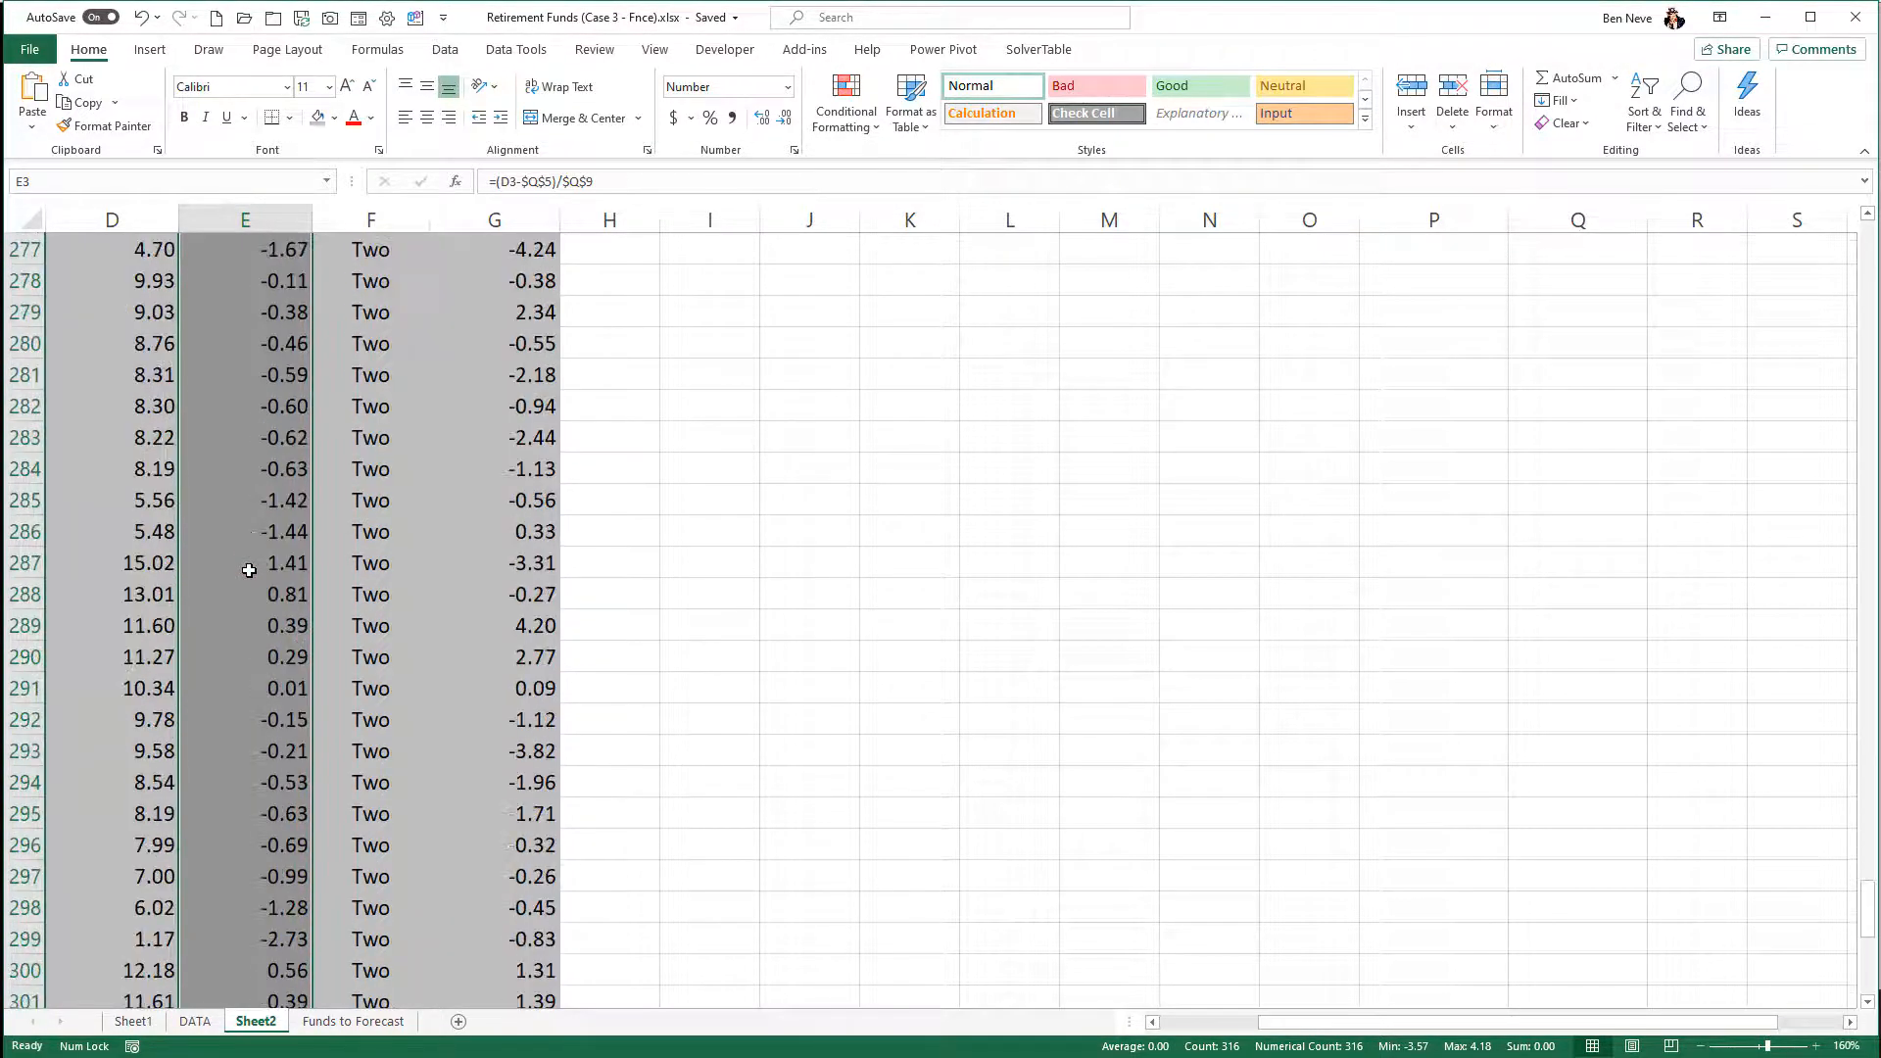
scroll(249, 570, down, 12)
scroll(251, 571, up, 17)
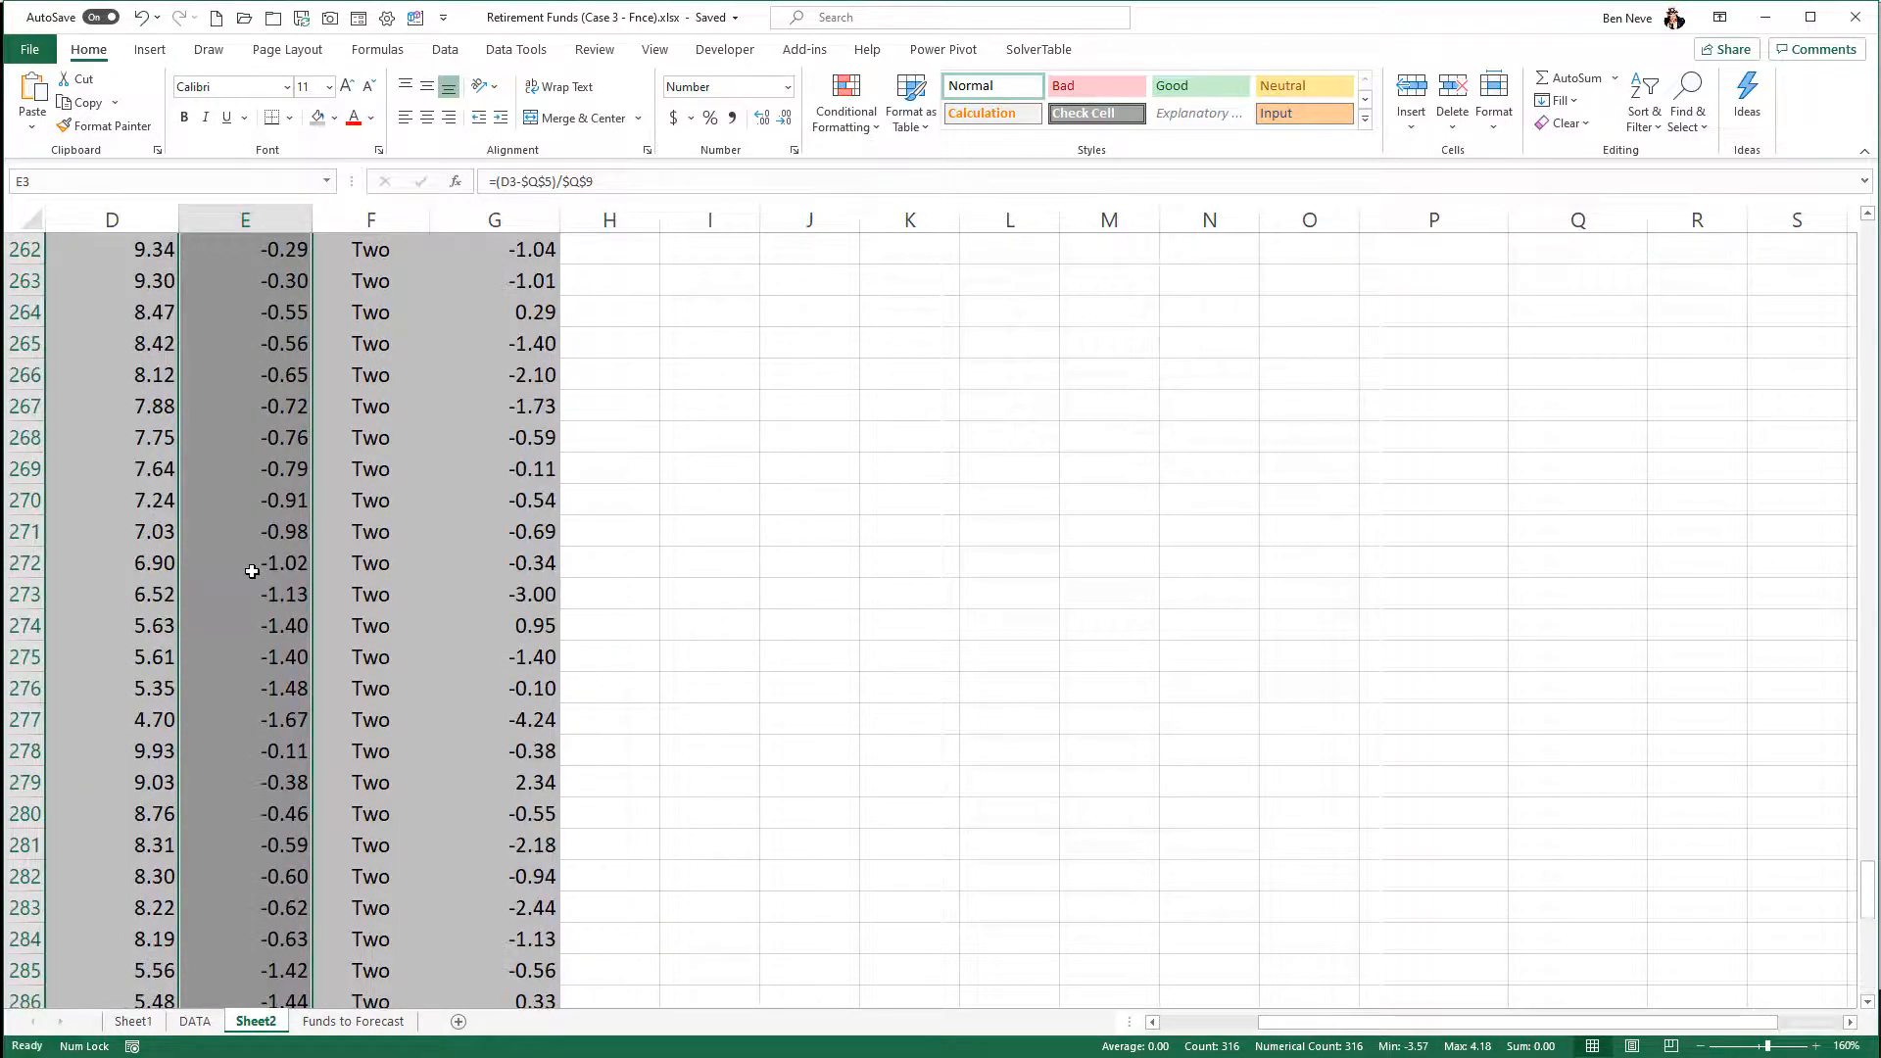
scroll(252, 571, up, 20)
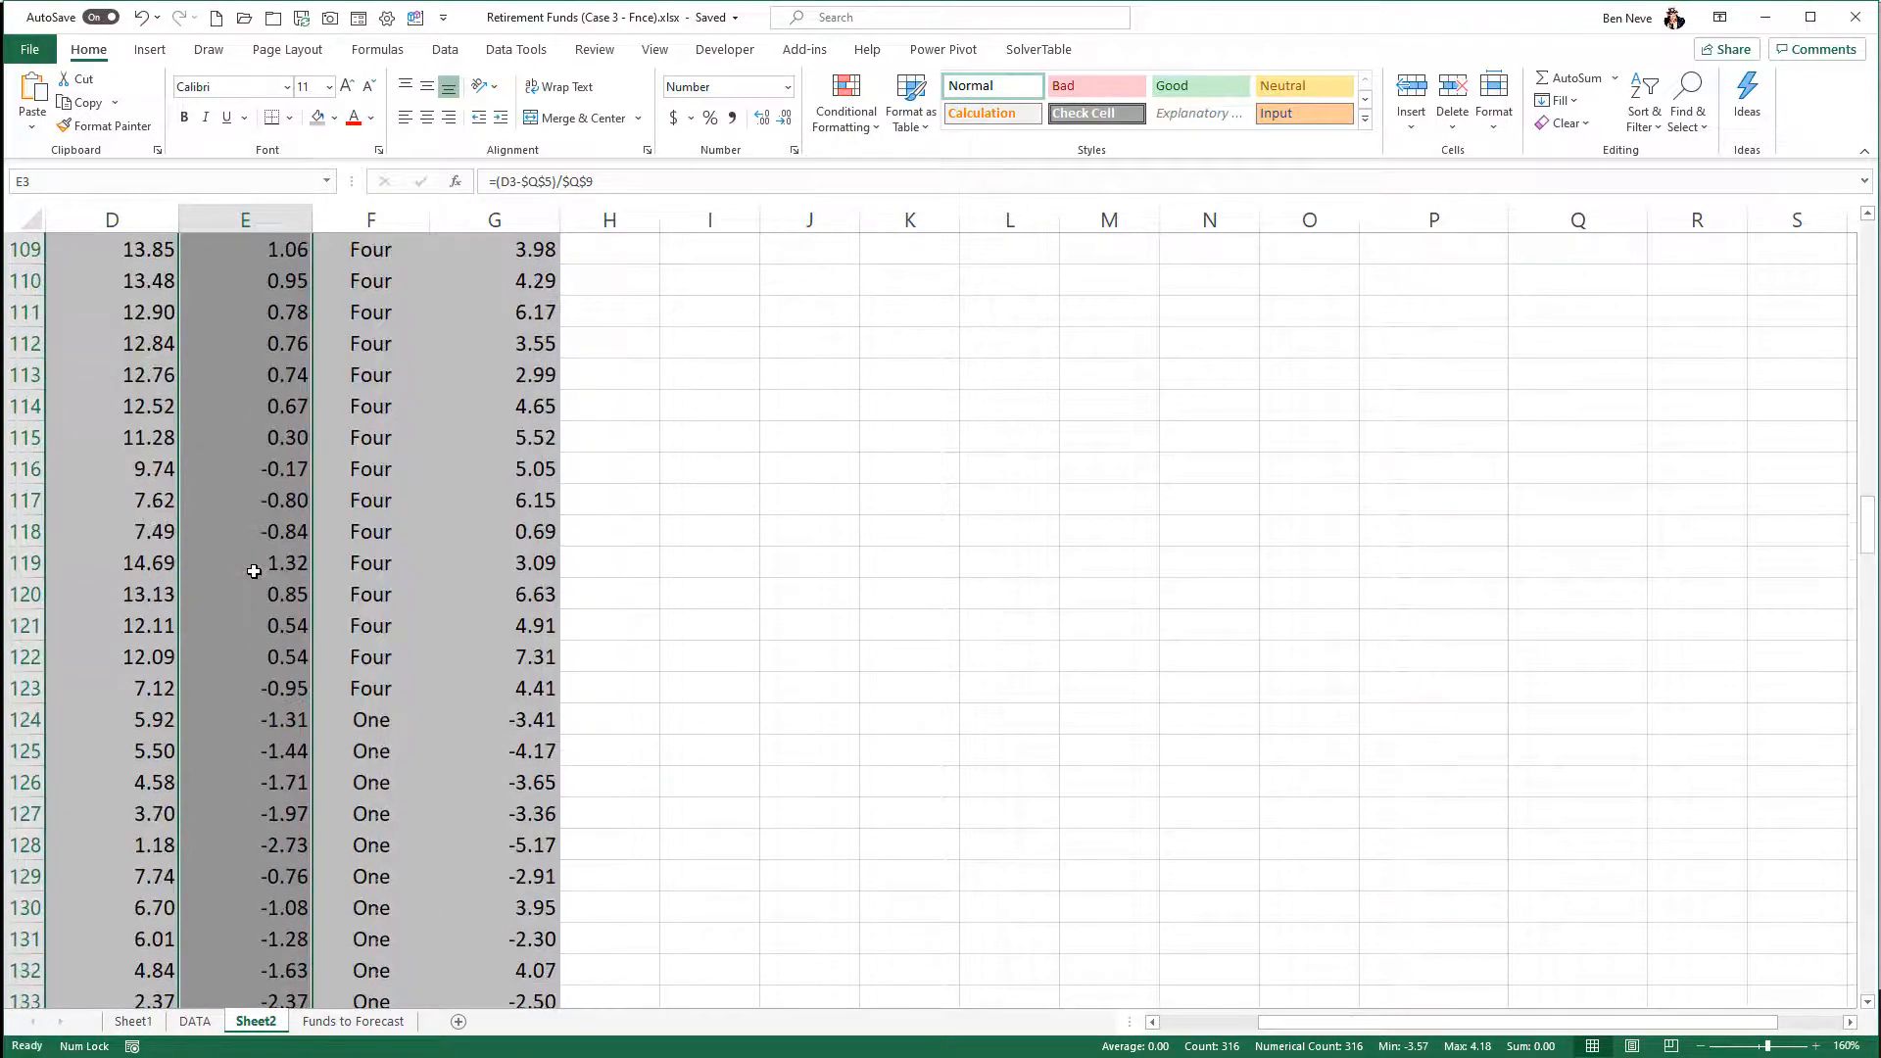
scroll(253, 571, up, 20)
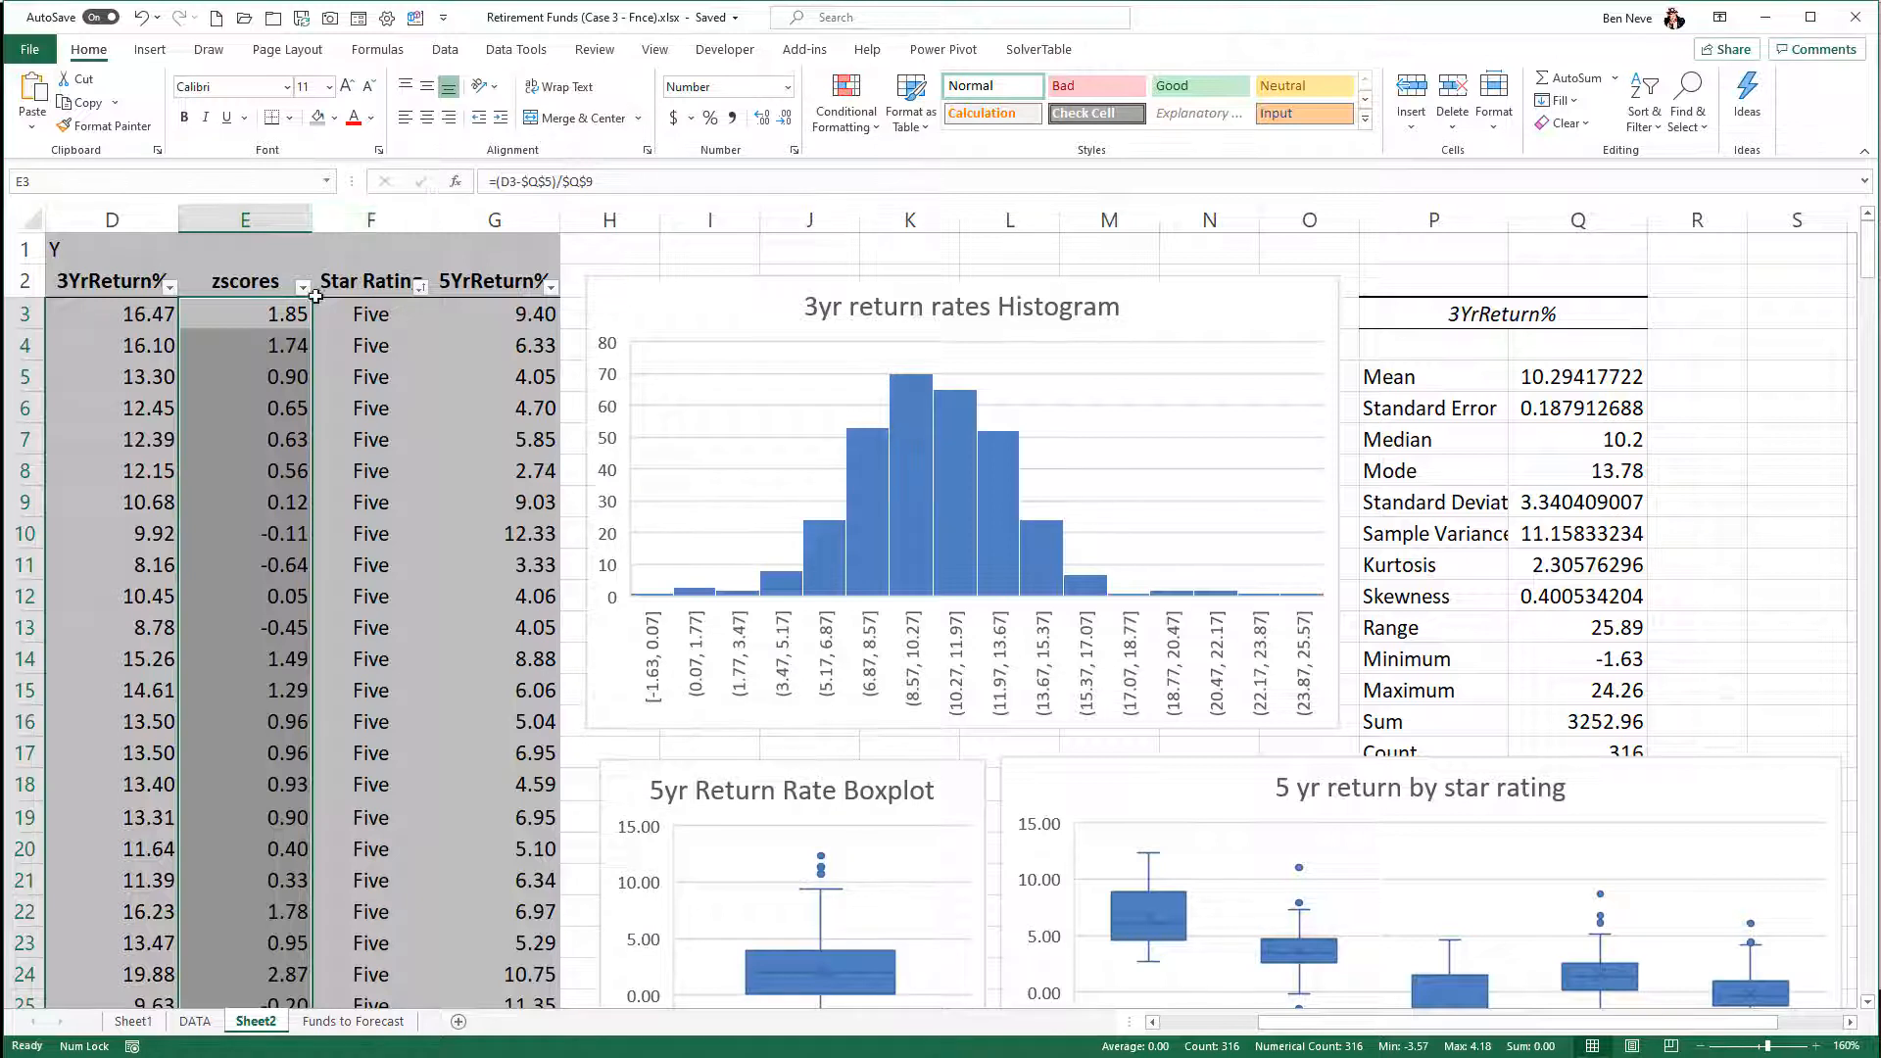
- Add a conditional formatting rule to the z-scores that highlights values greater than 3 with Light Red Fill with Dark Red Text
click(862, 122)
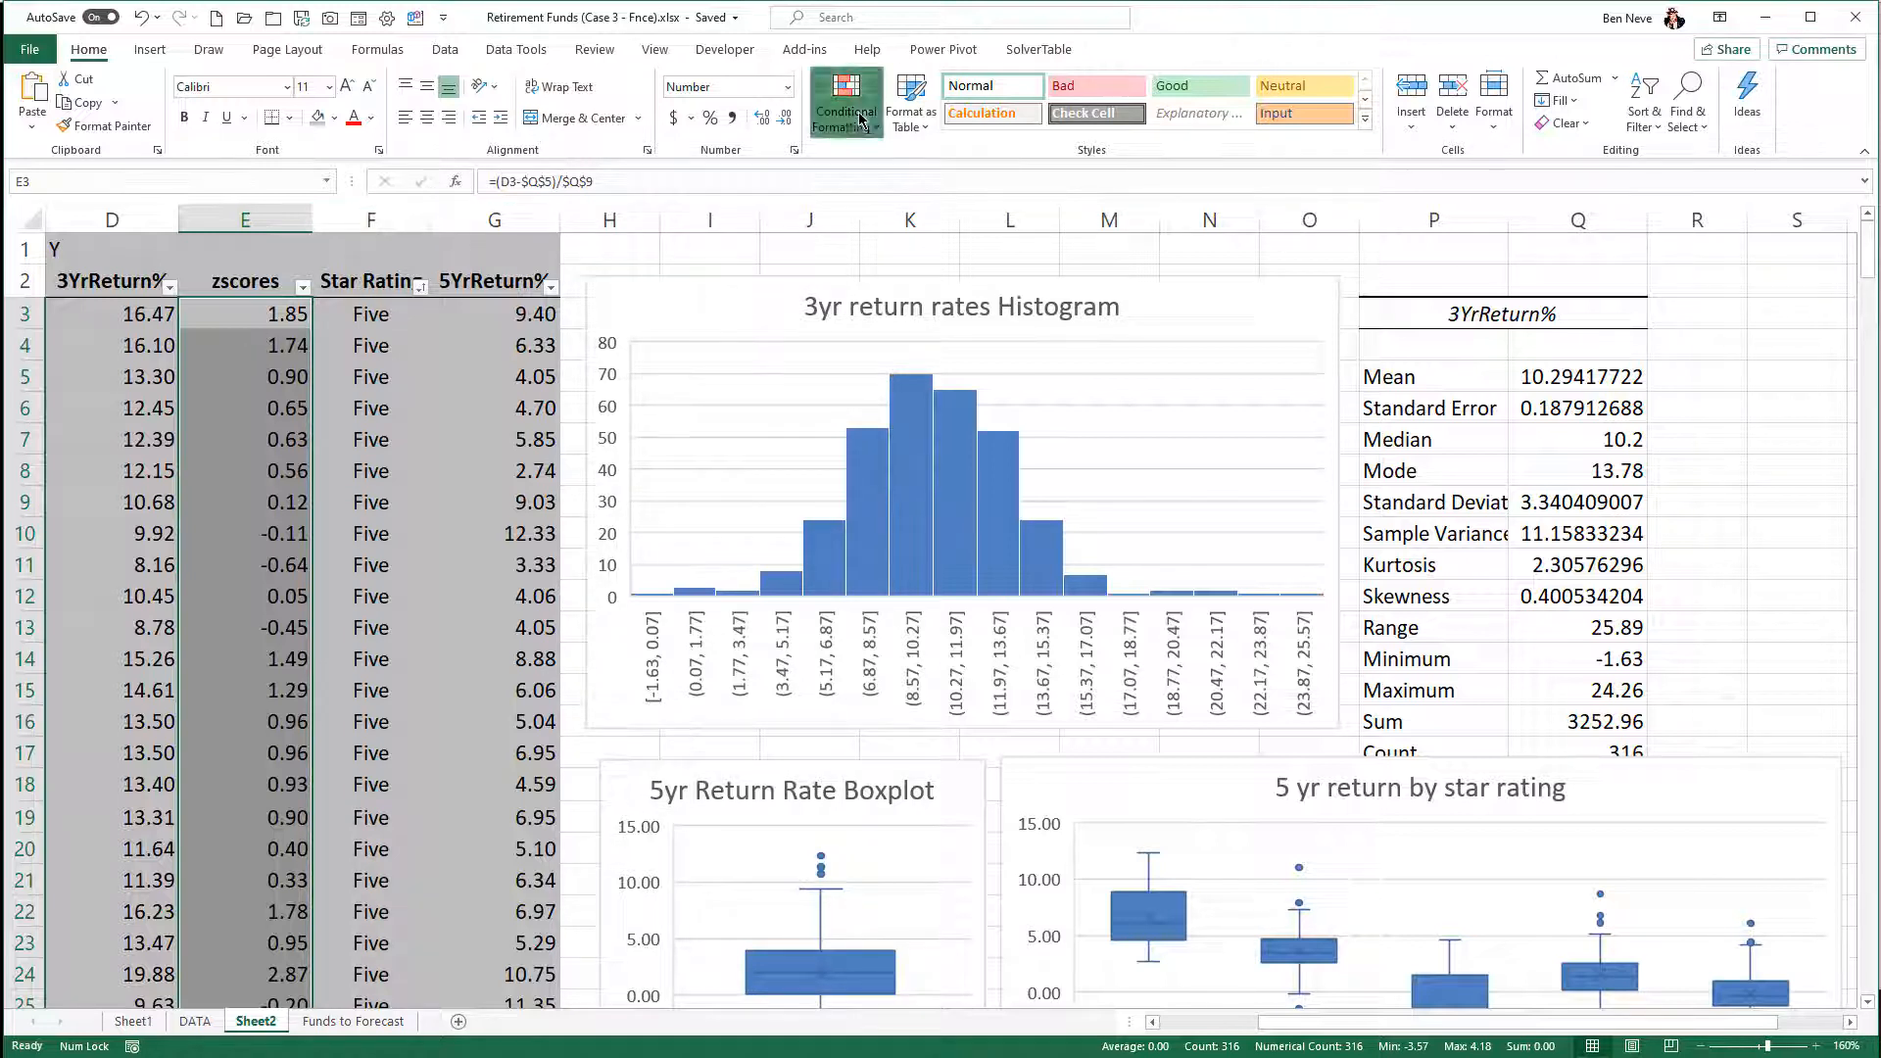
mouse_move(880, 154)
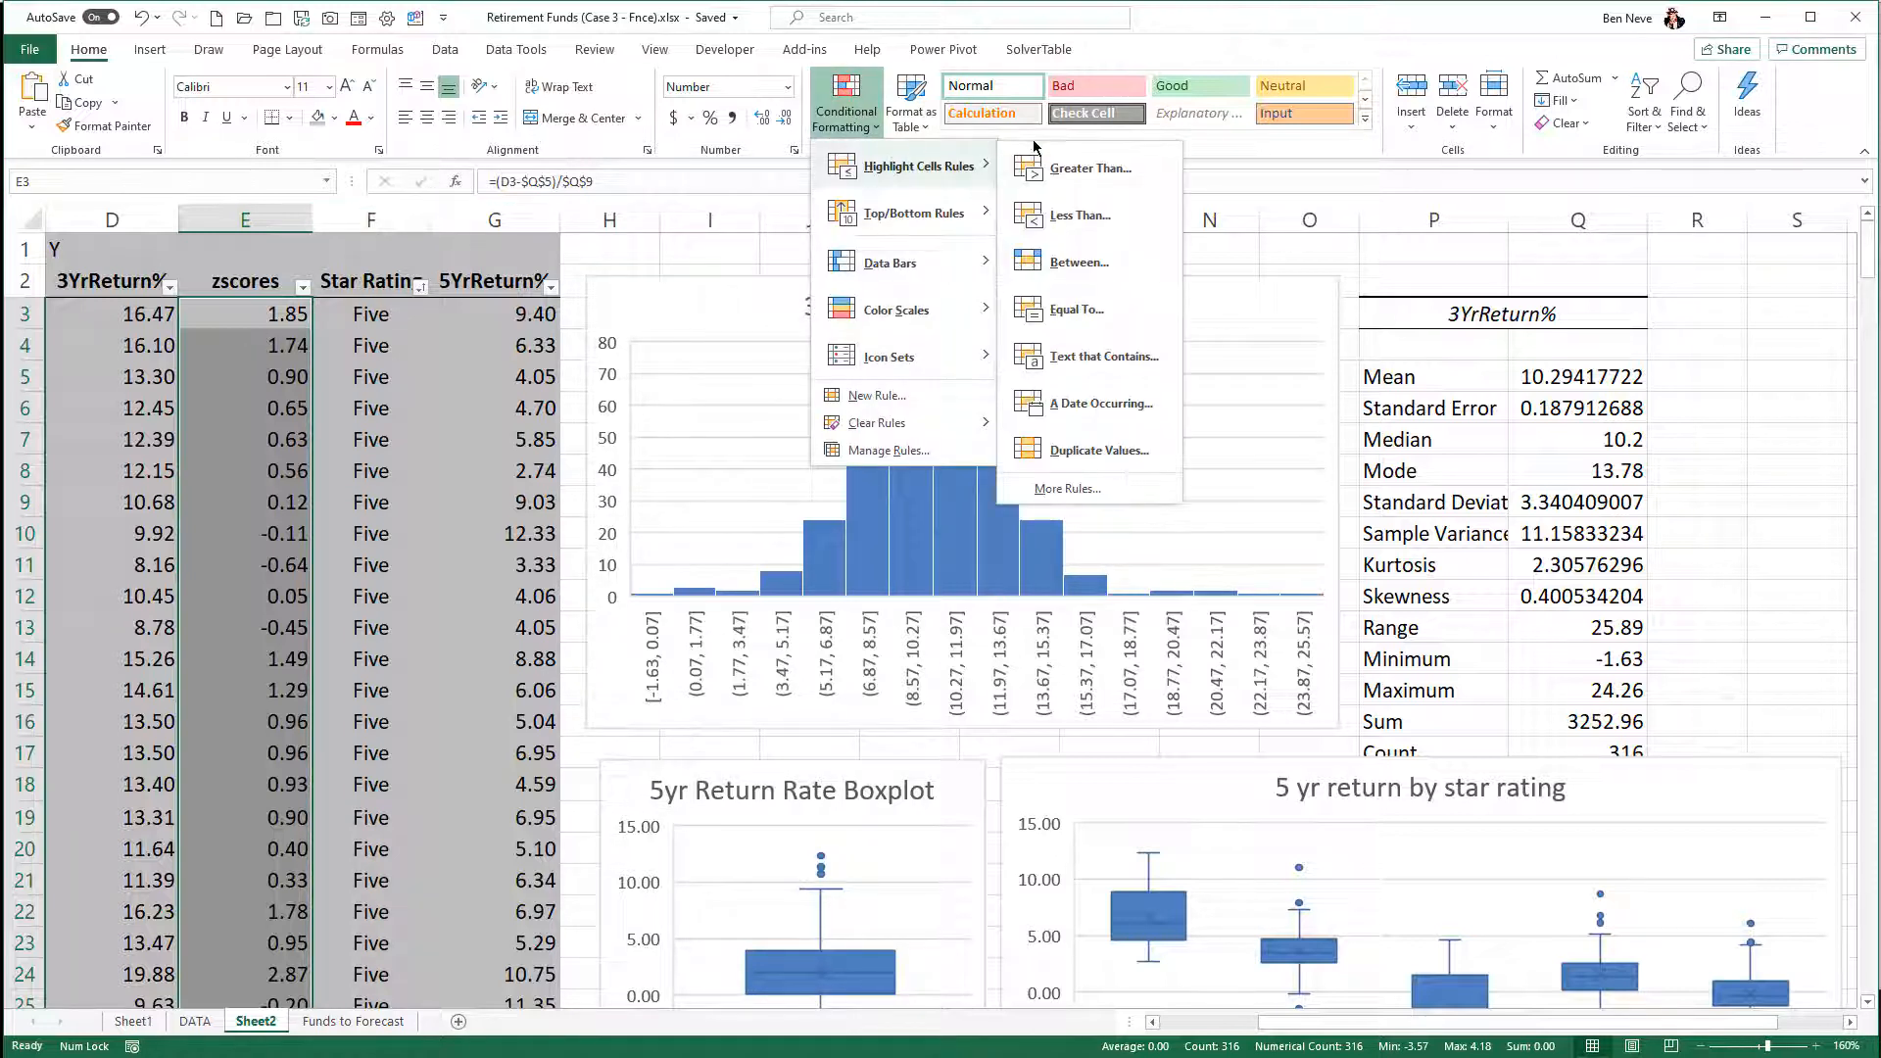
click(1053, 169)
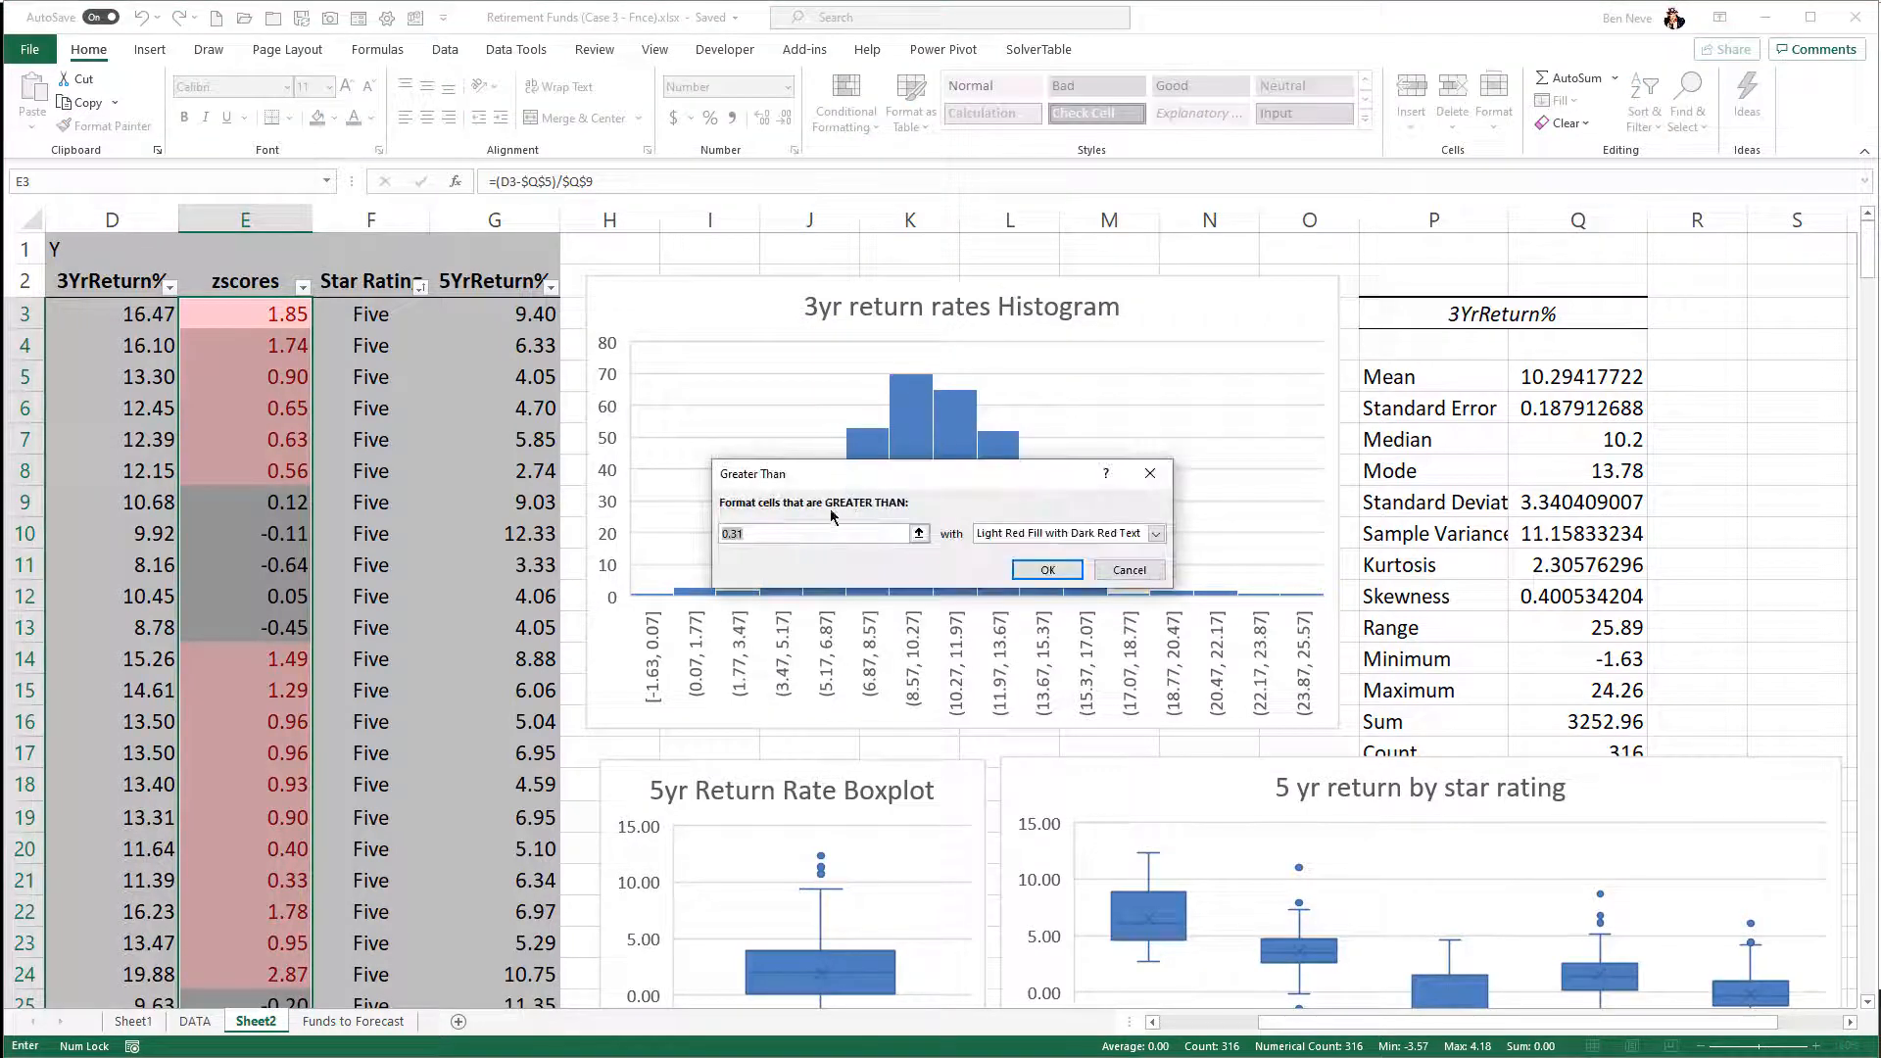
text(3)
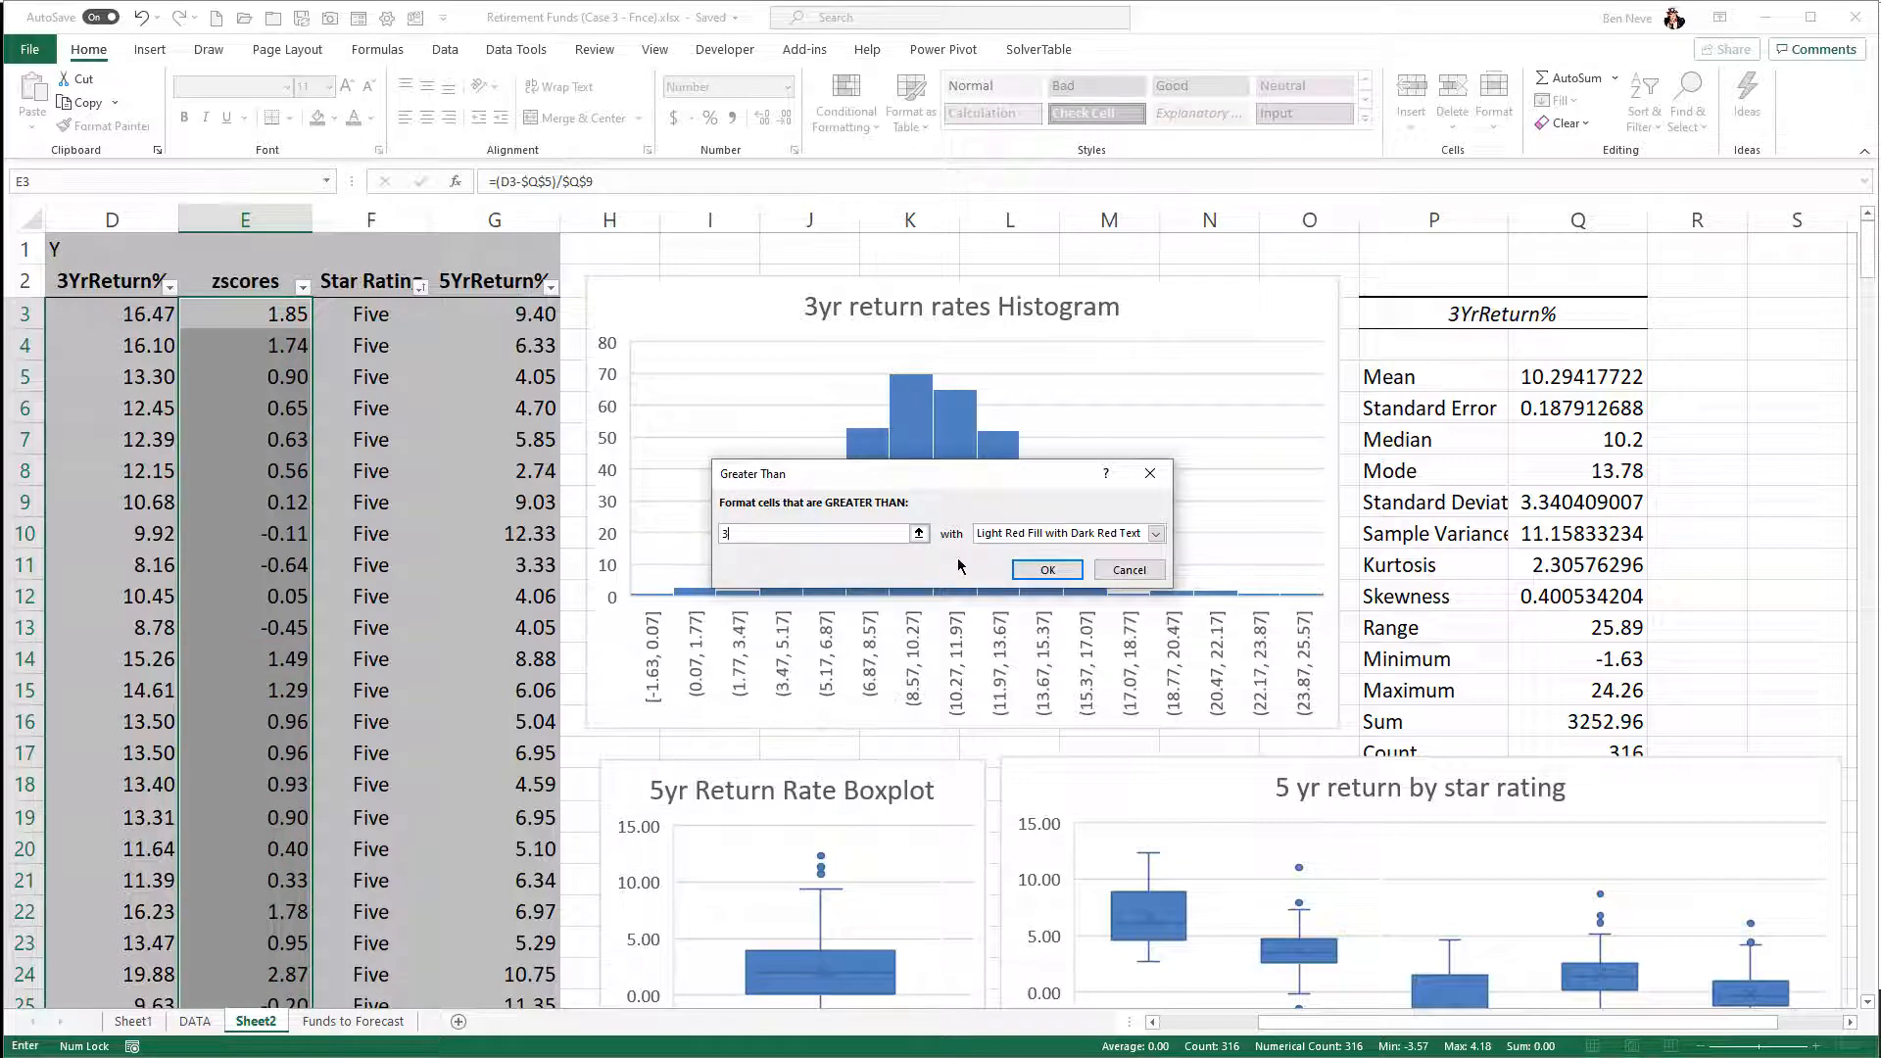
click(1036, 569)
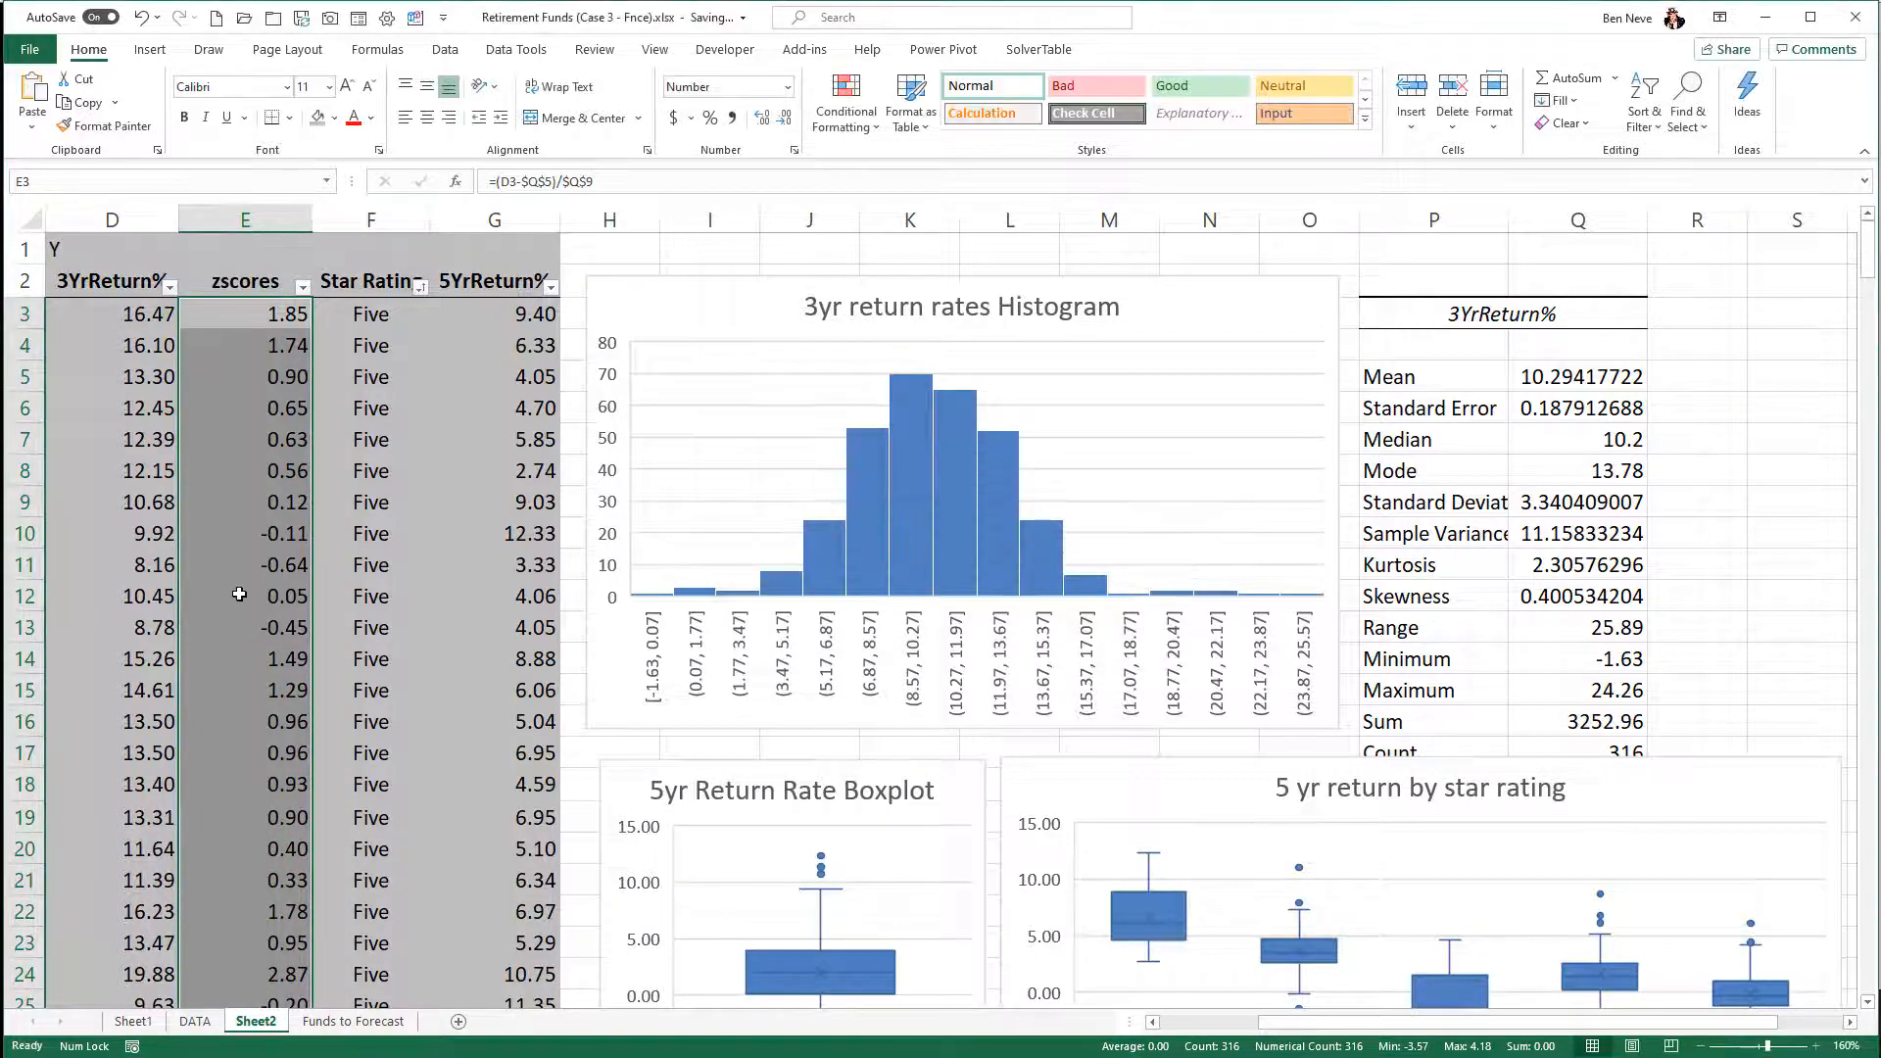
- Look through the whole zscores column for highlighted values above 3 or below -3
scroll(284, 595, down, 6)
scroll(284, 594, down, 4)
scroll(284, 594, up, 5)
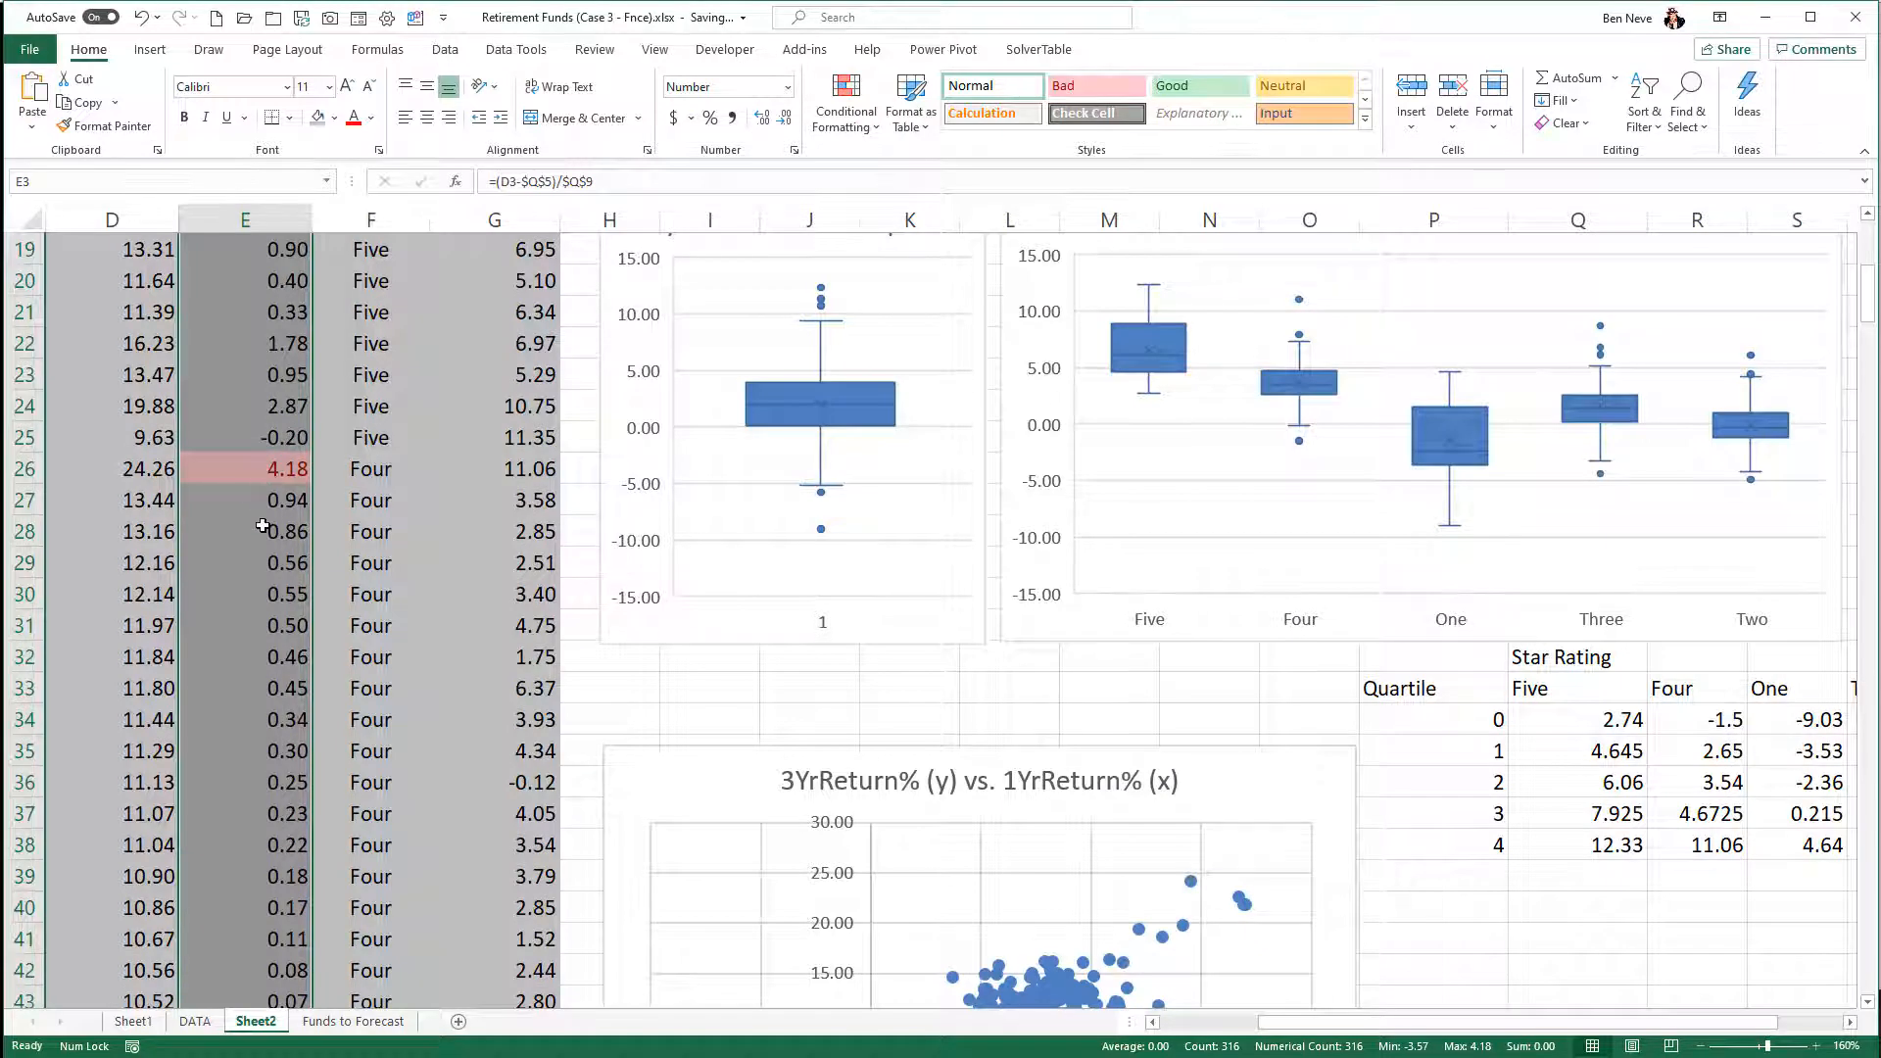
scroll(263, 529, down, 11)
scroll(264, 529, down, 20)
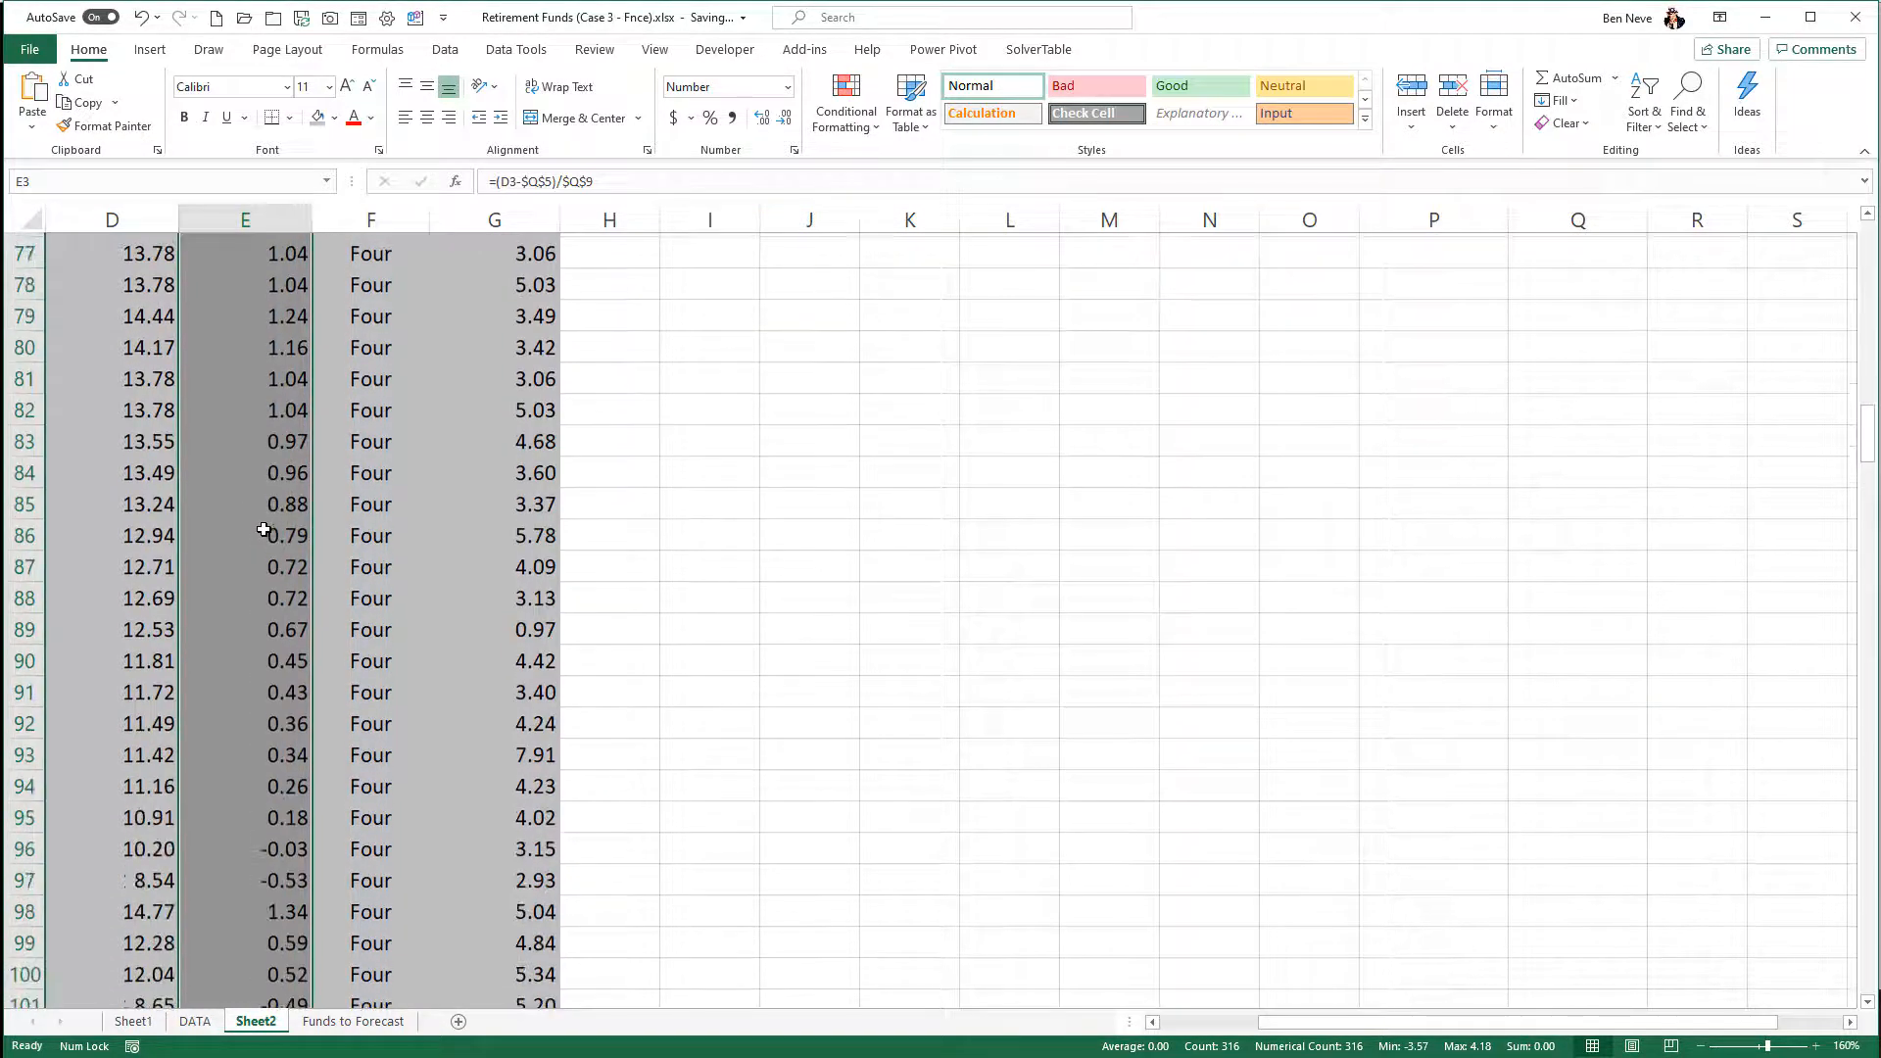
scroll(259, 505, down, 17)
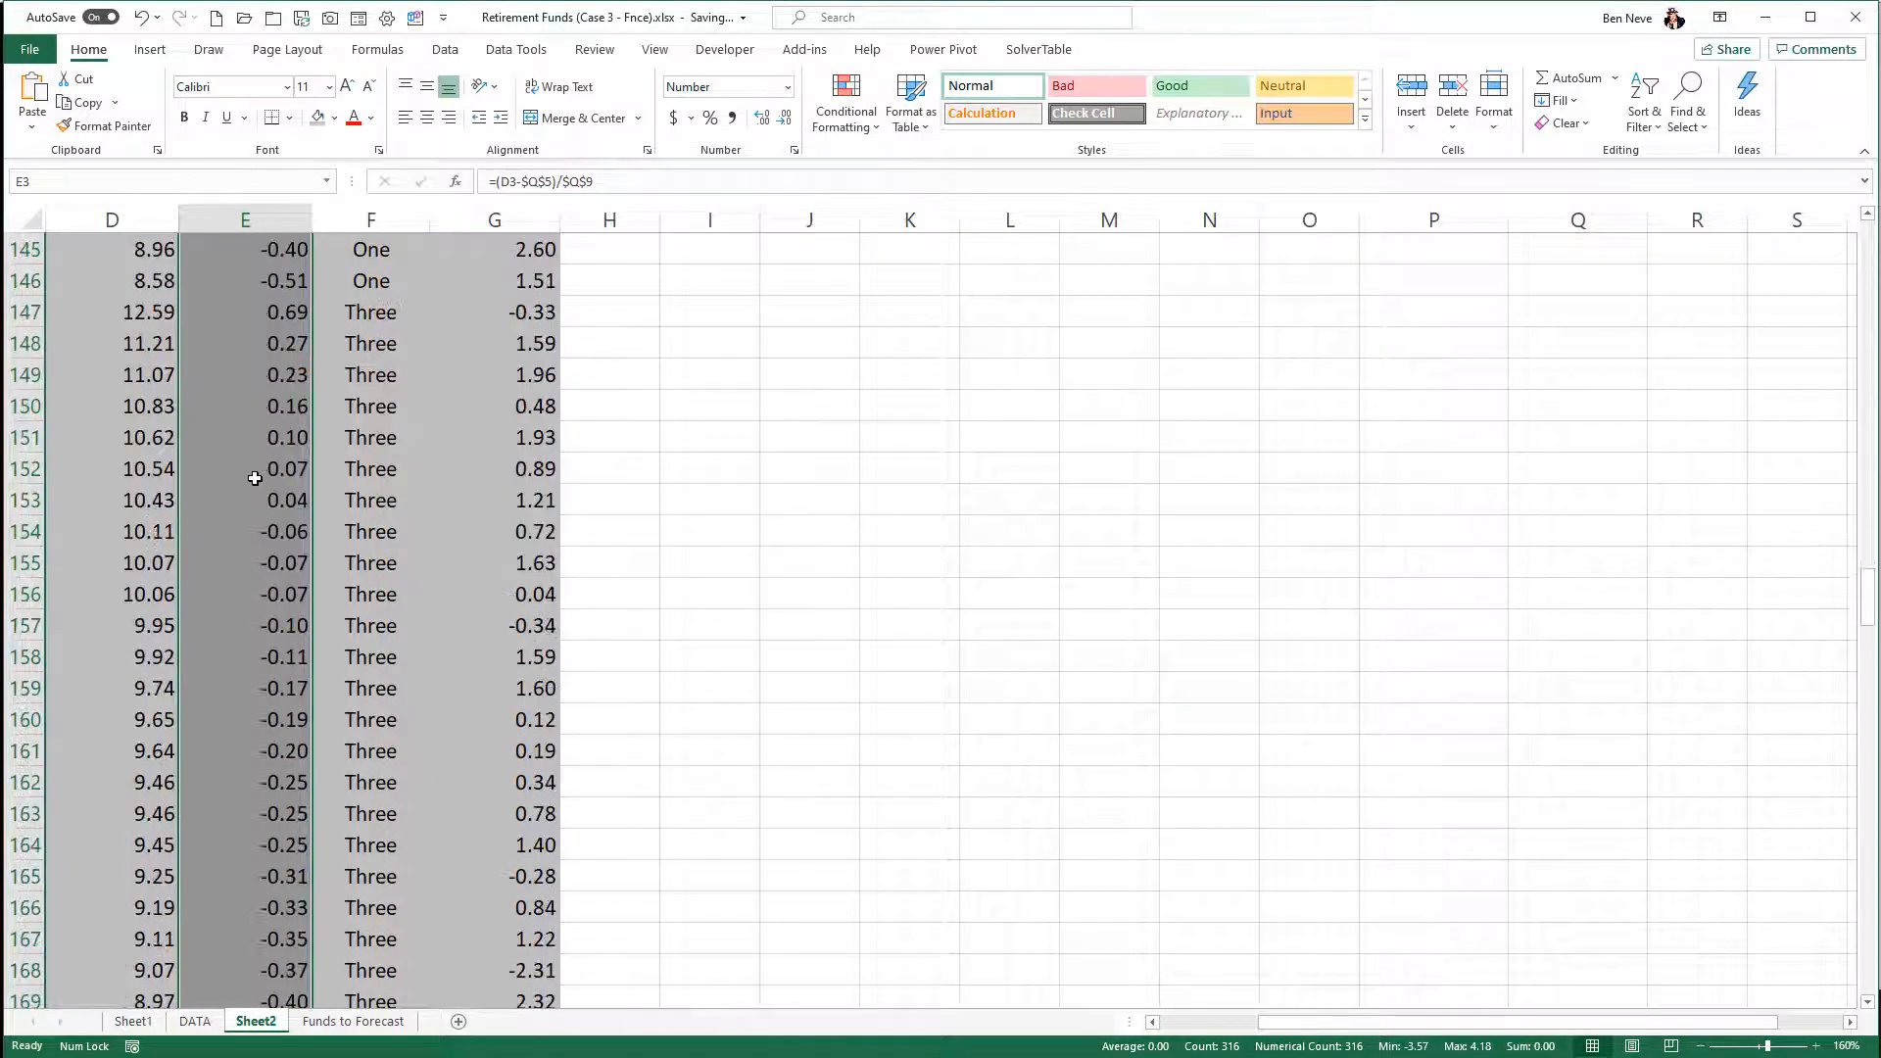
scroll(255, 478, down, 20)
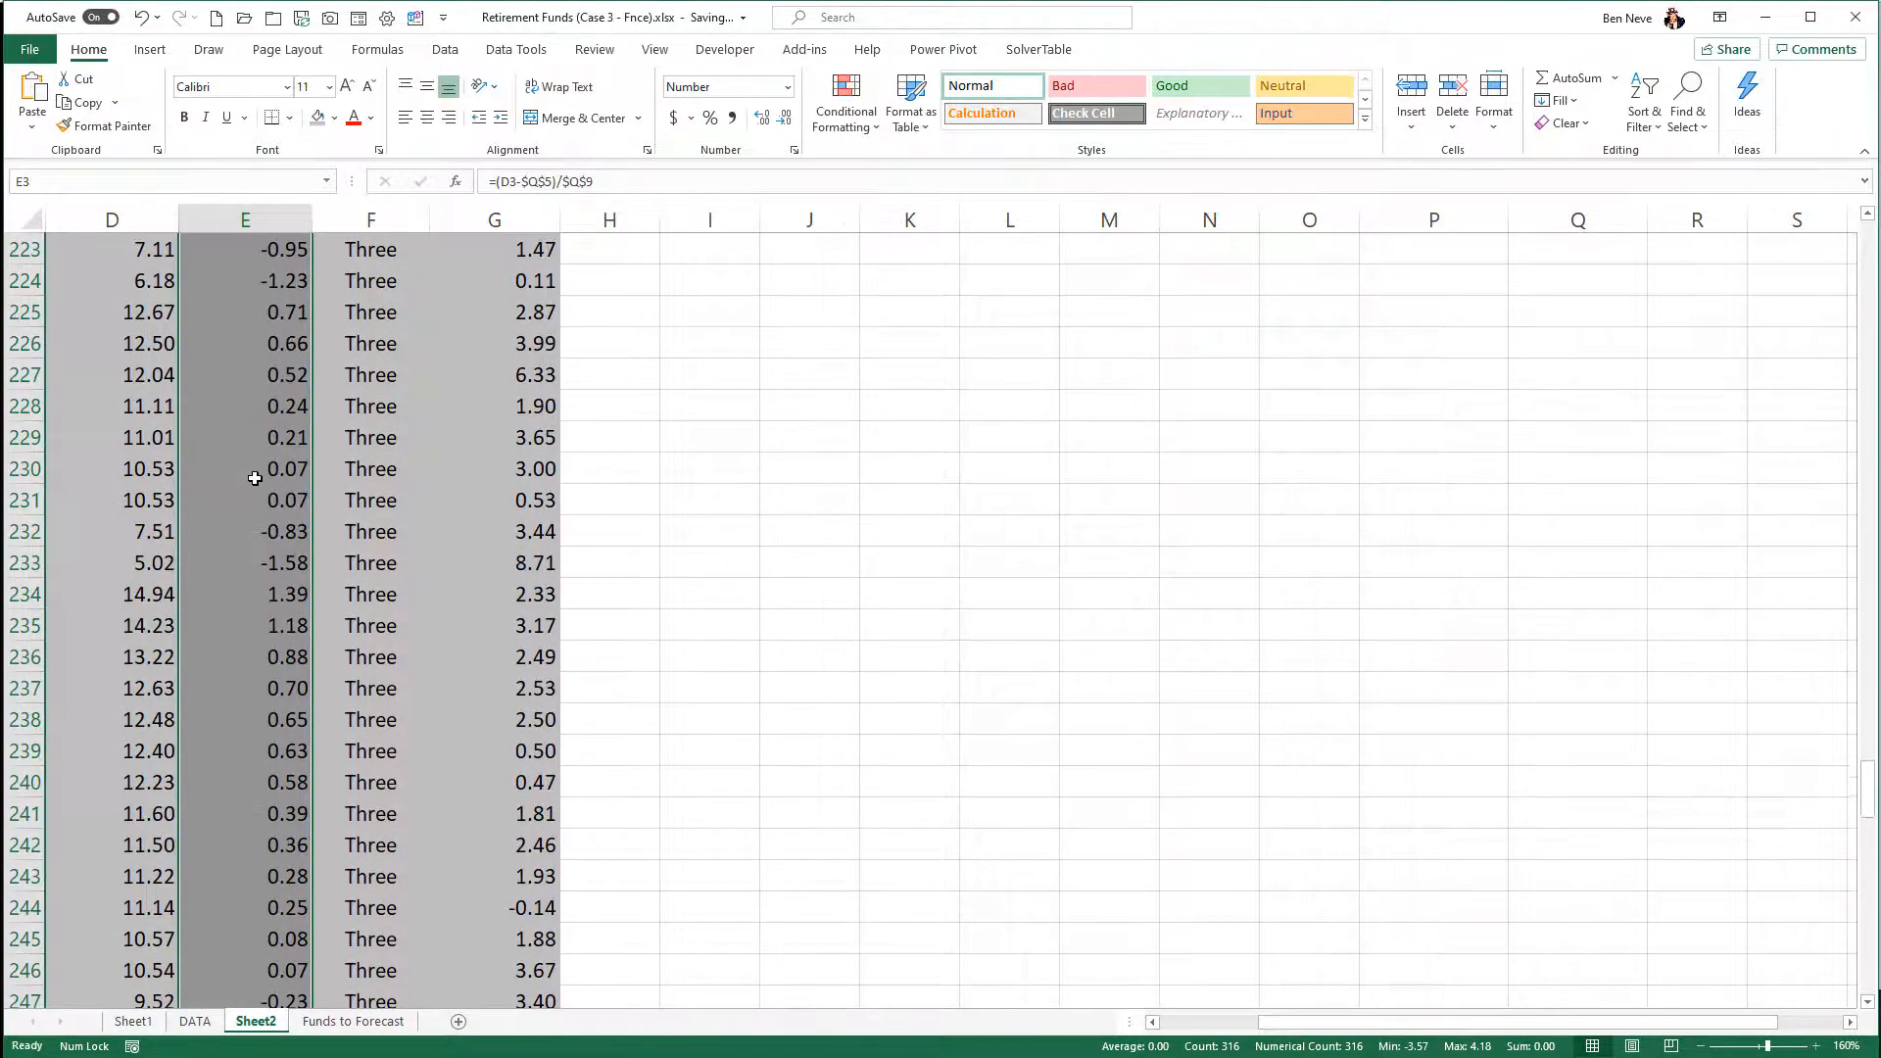
scroll(255, 478, up, 3)
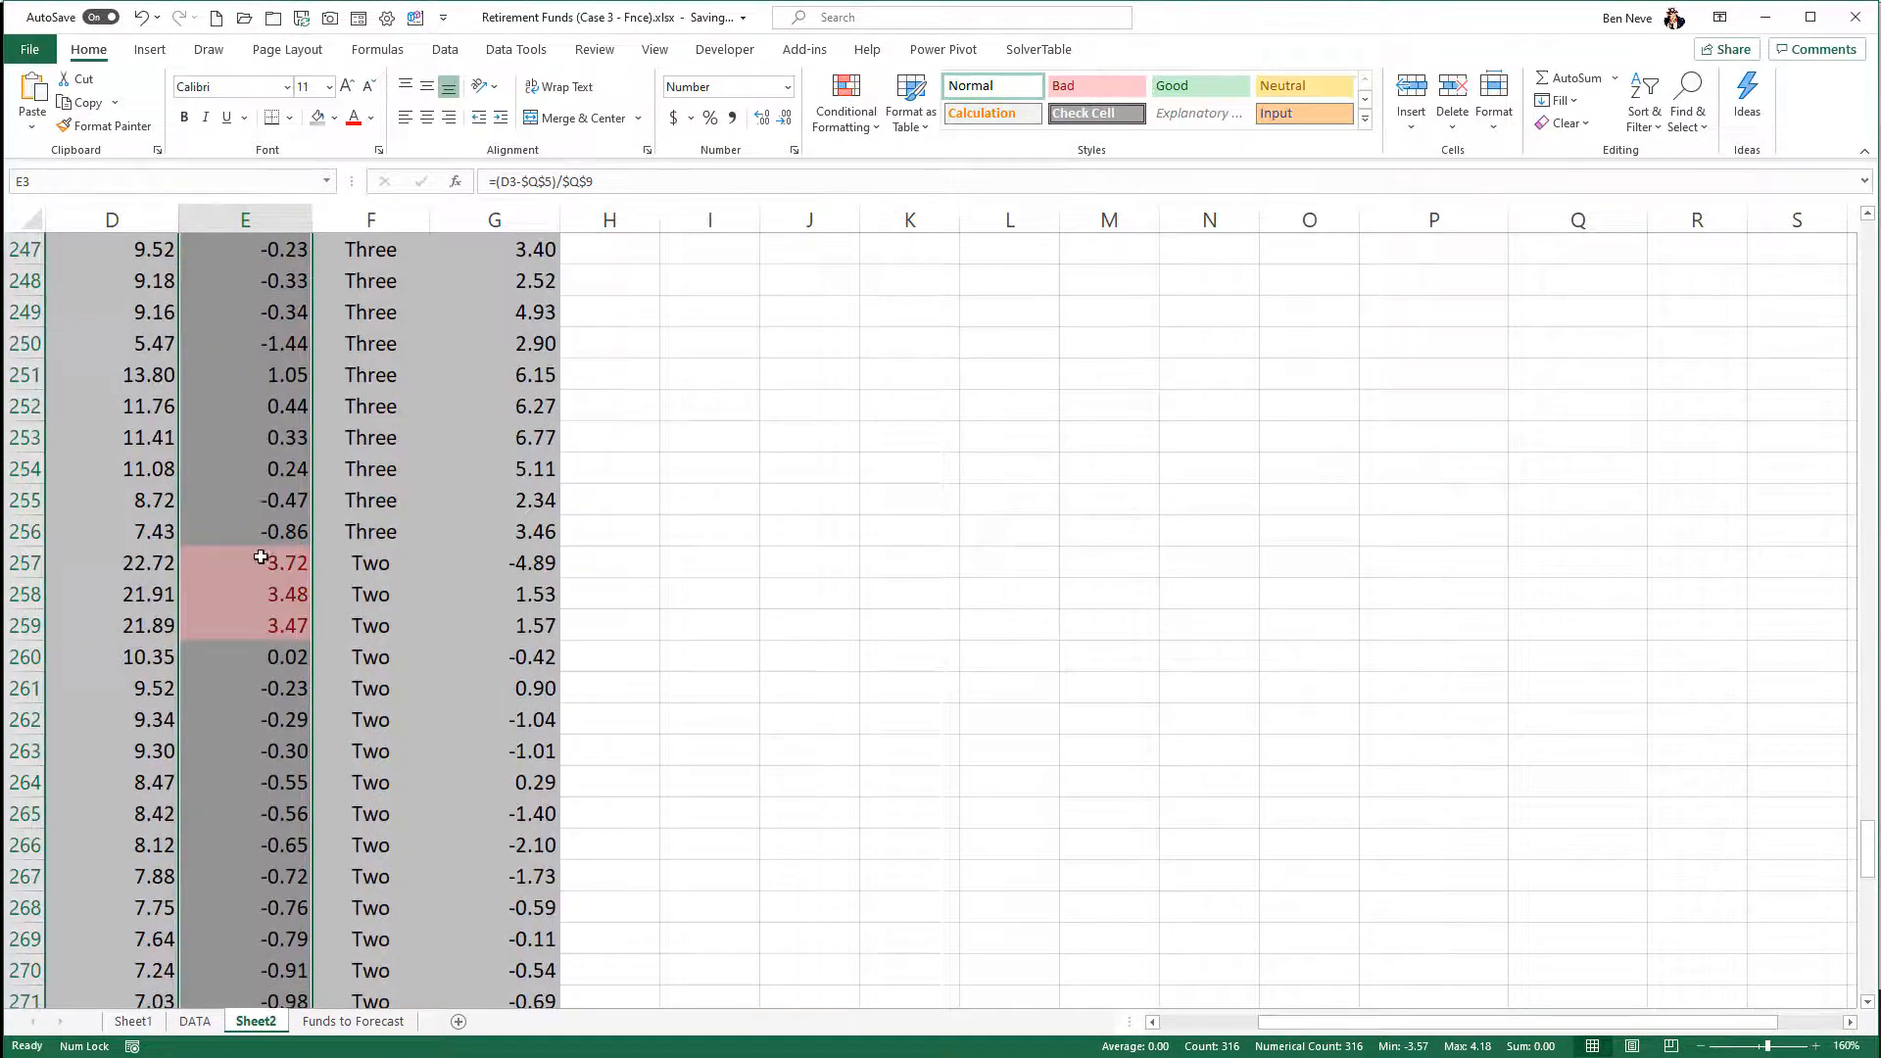
scroll(262, 588, down, 1)
scroll(264, 602, down, 20)
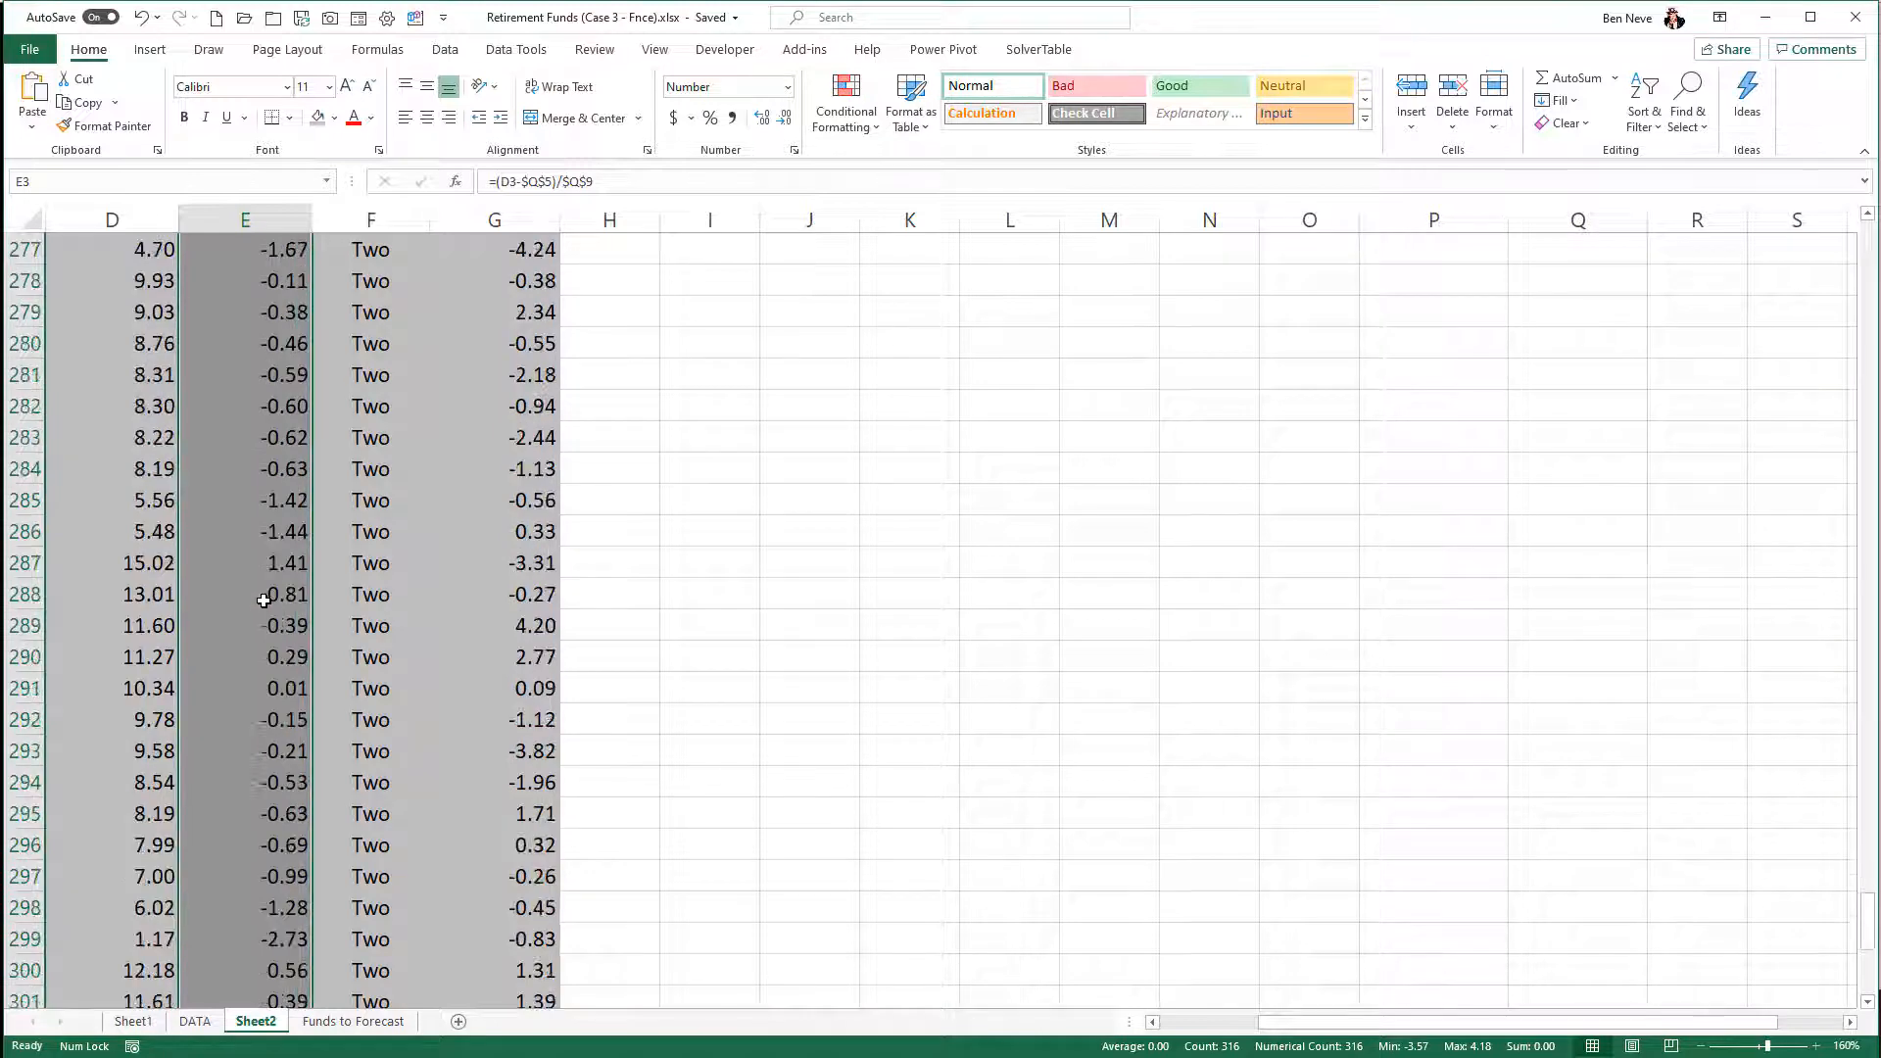
scroll(263, 599, up, 20)
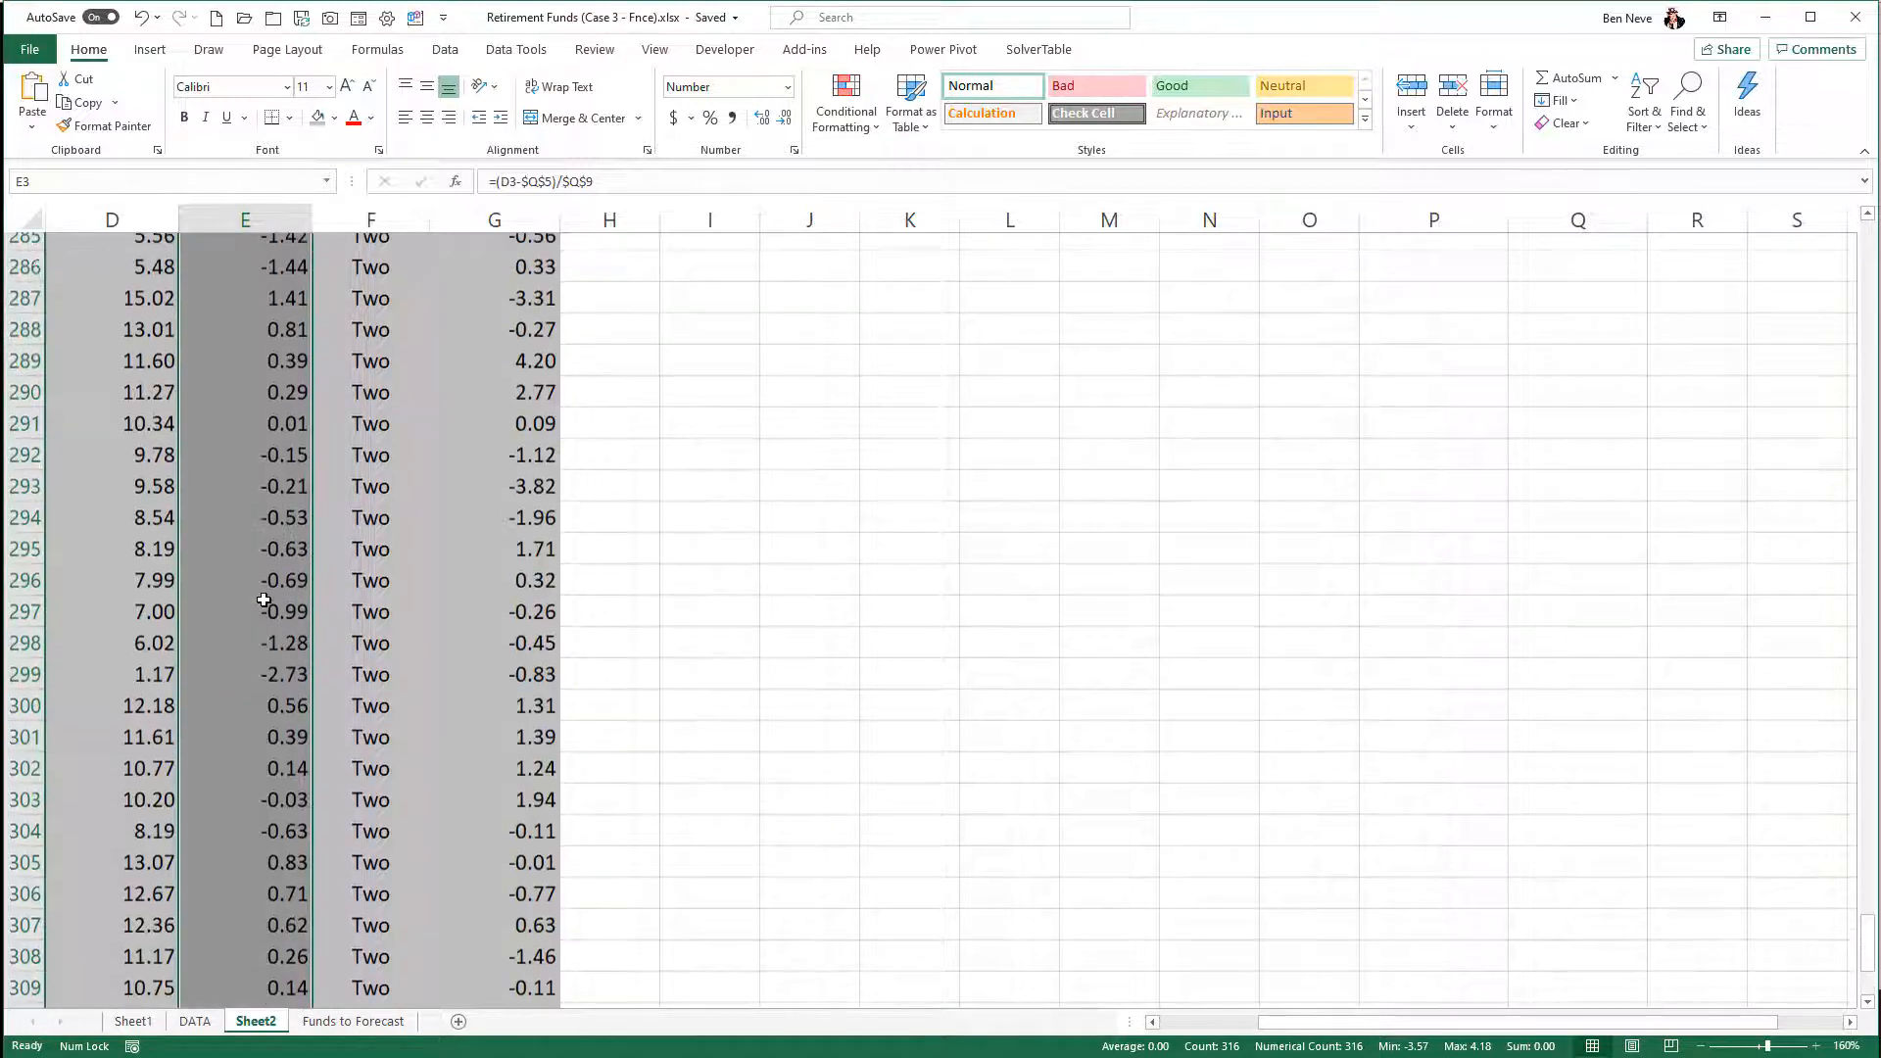
scroll(264, 600, up, 20)
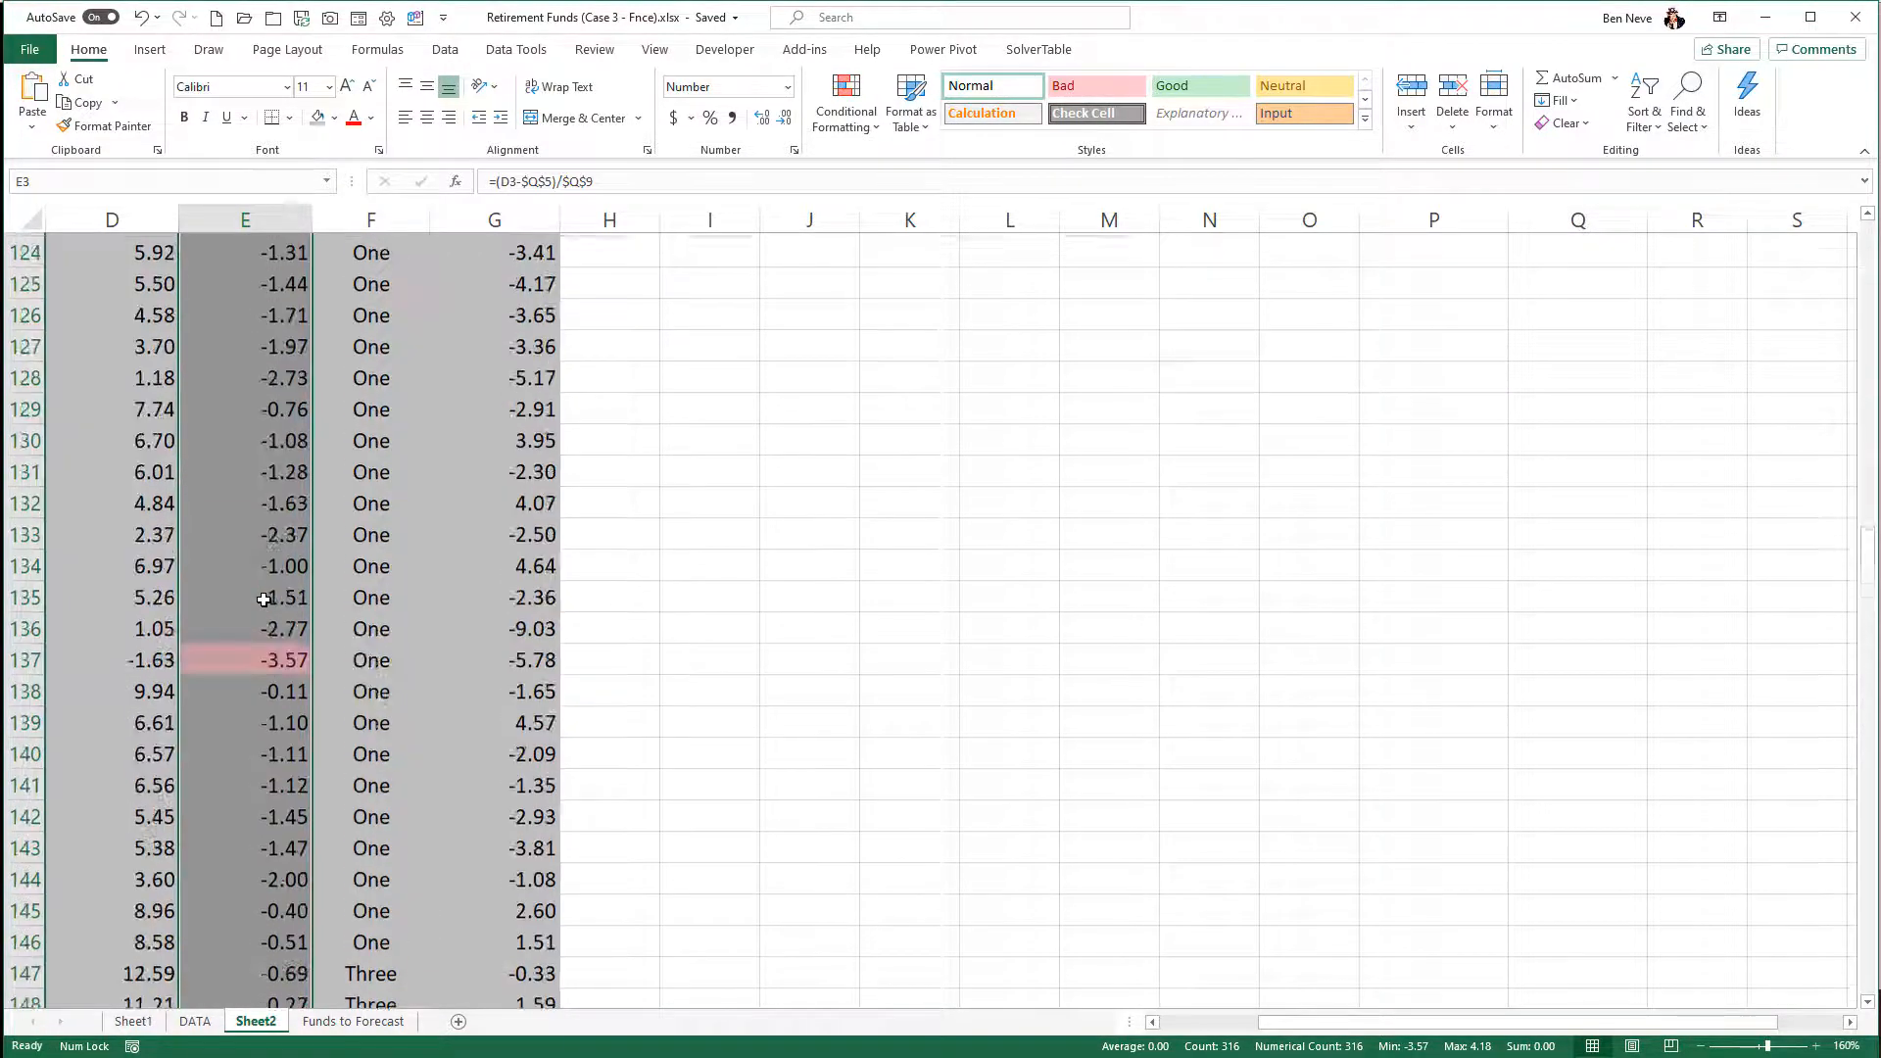
scroll(264, 600, up, 17)
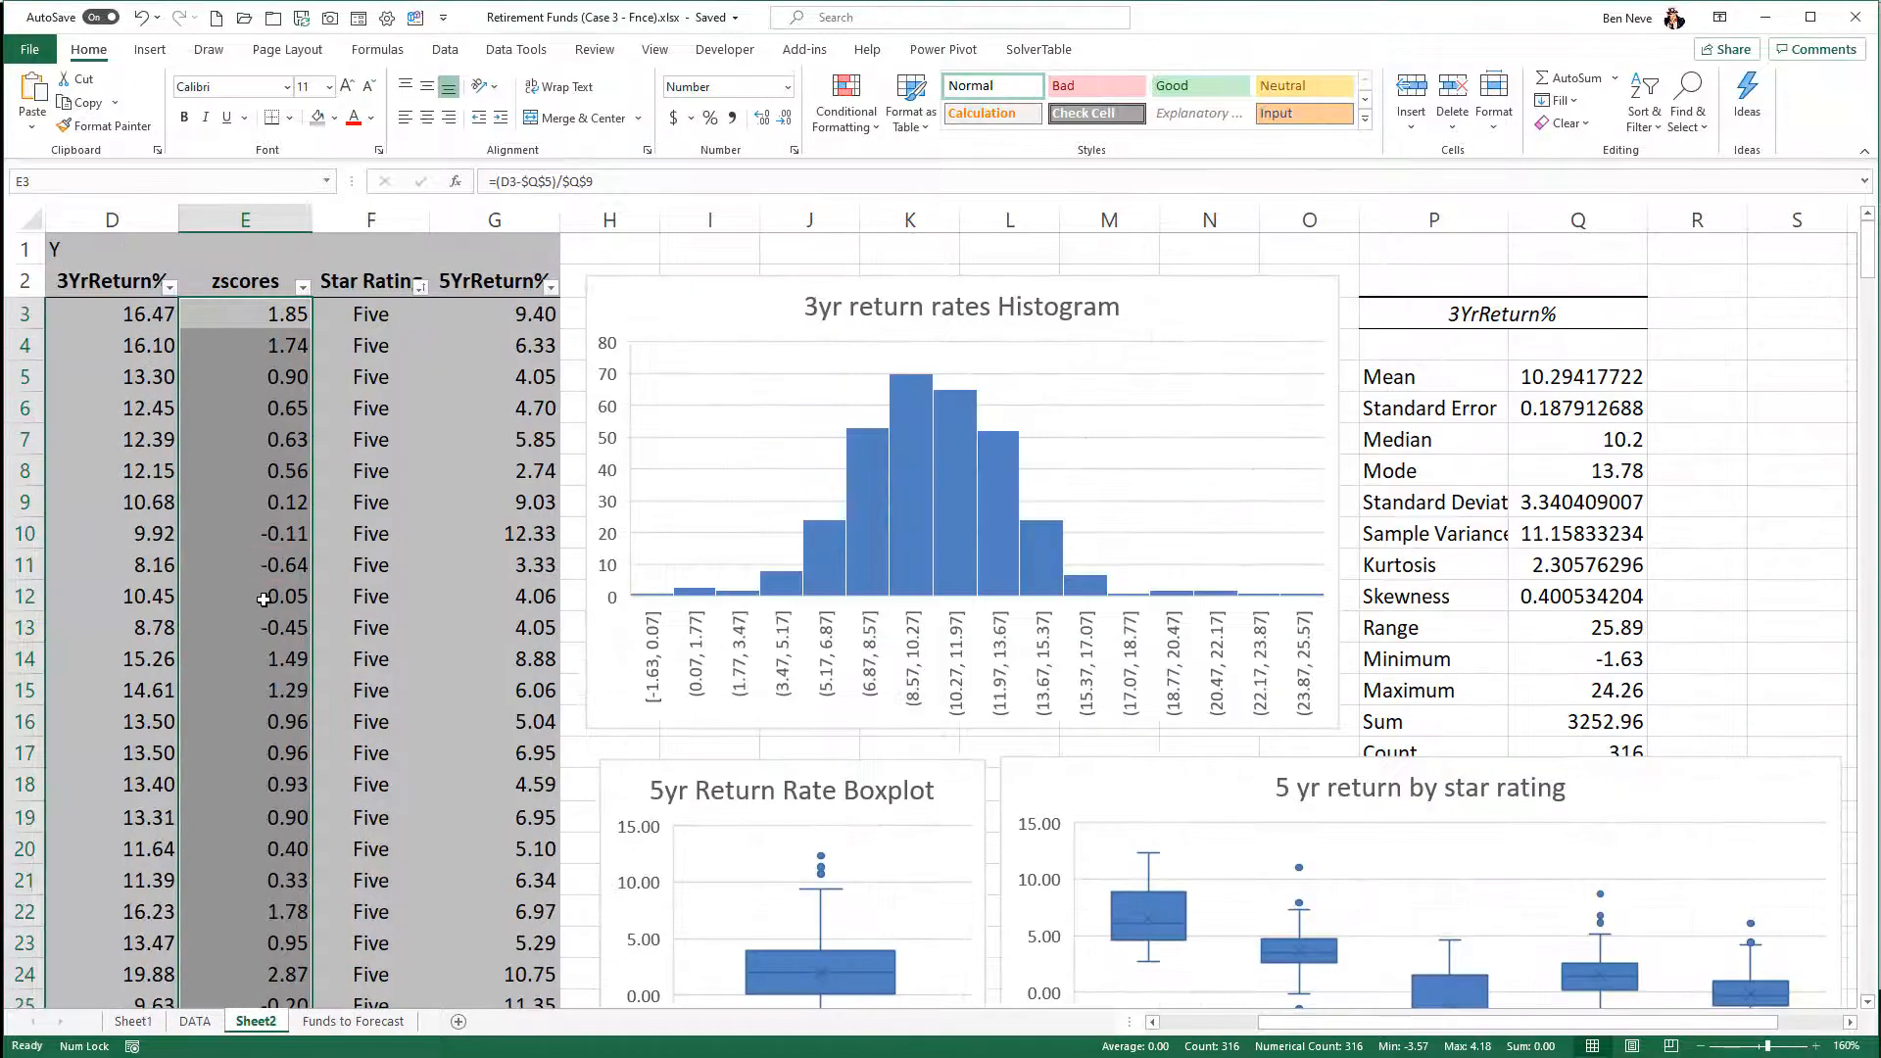
- Move the 5 yr return by star rating chart down to uncover the last rows of the 3YrReturn% statistics table
click(1674, 571)
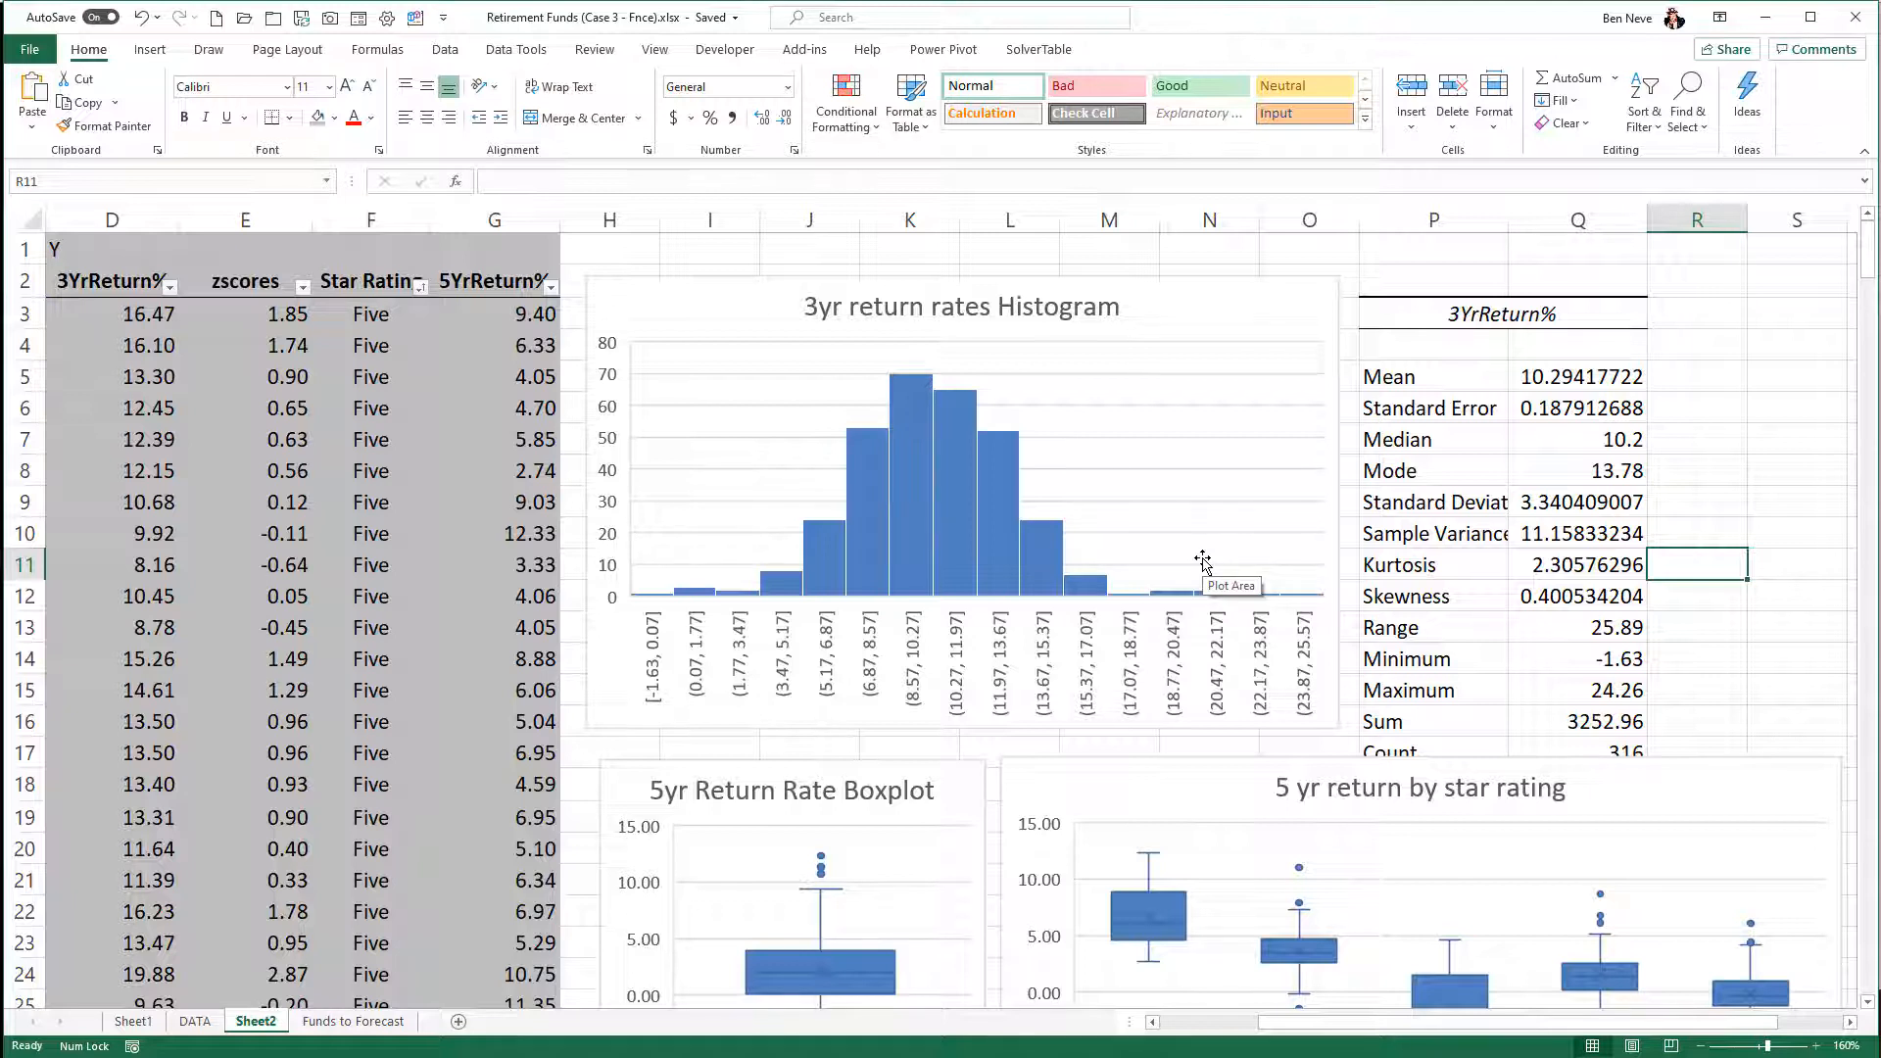
click(1696, 588)
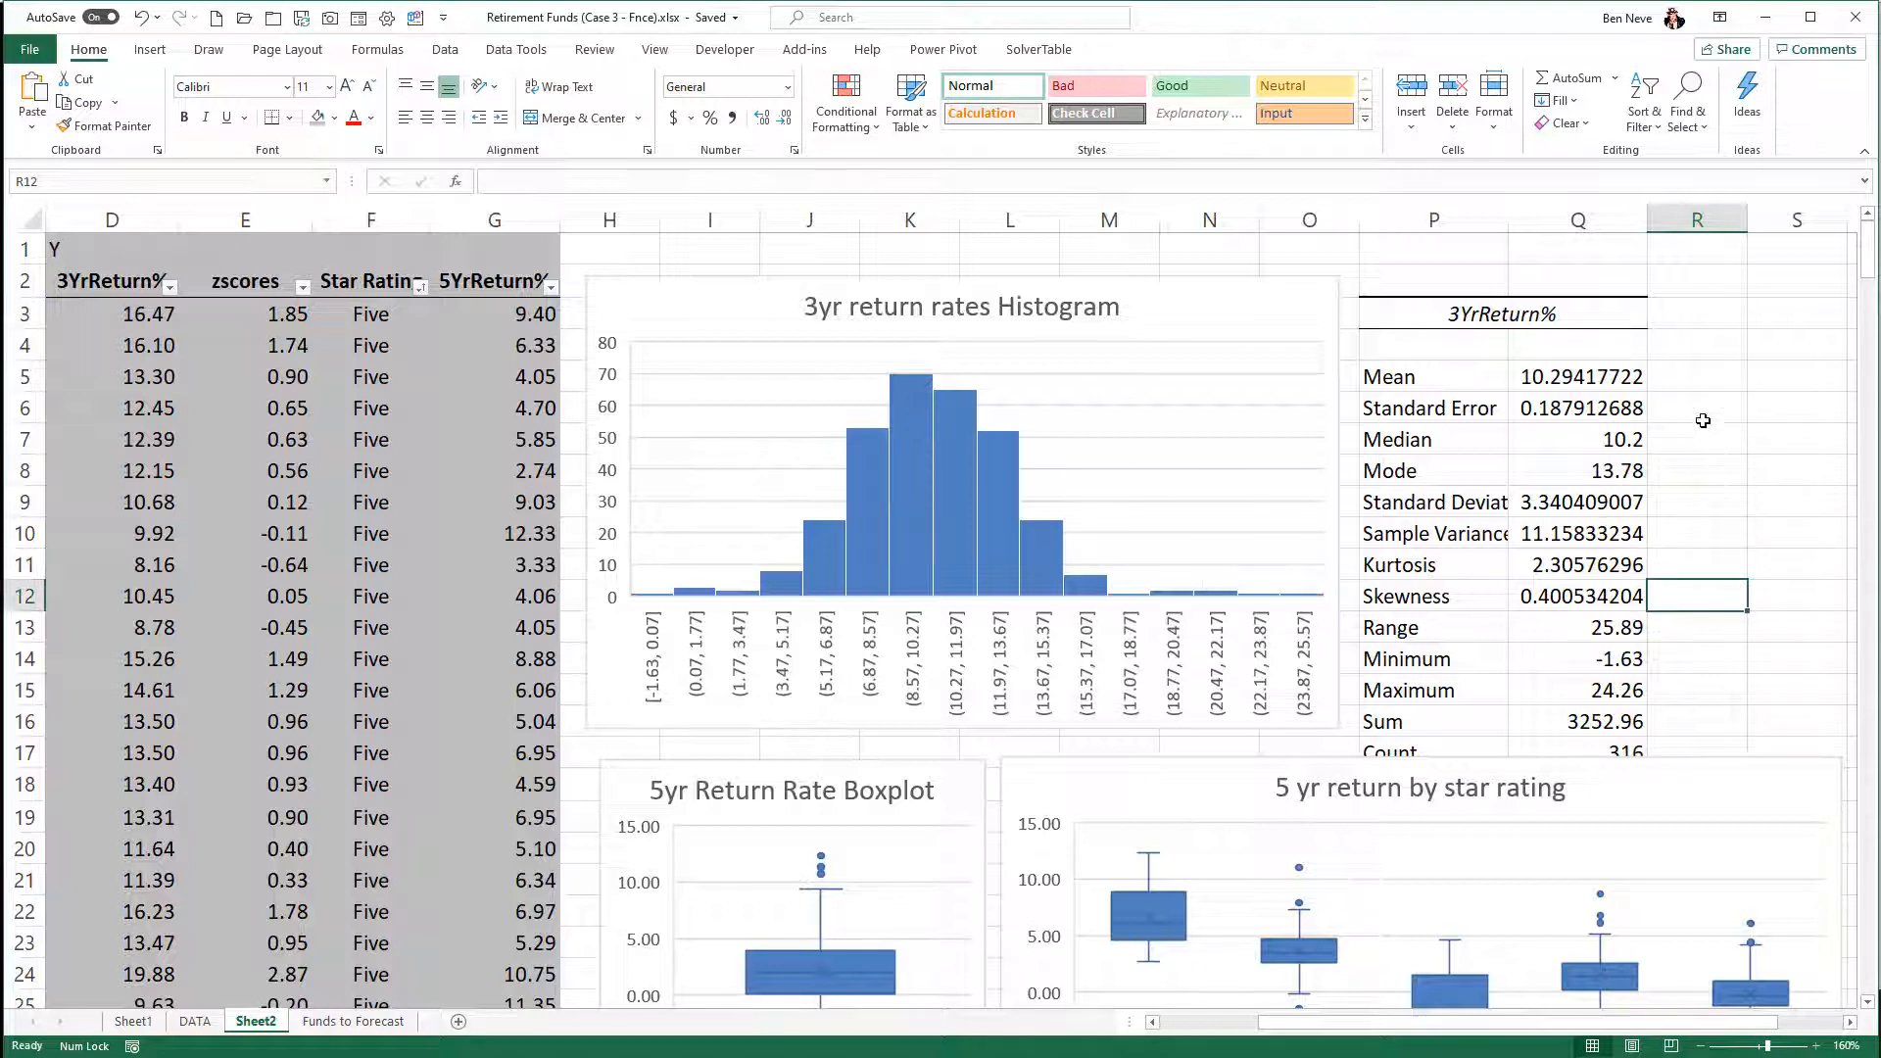
click(1700, 388)
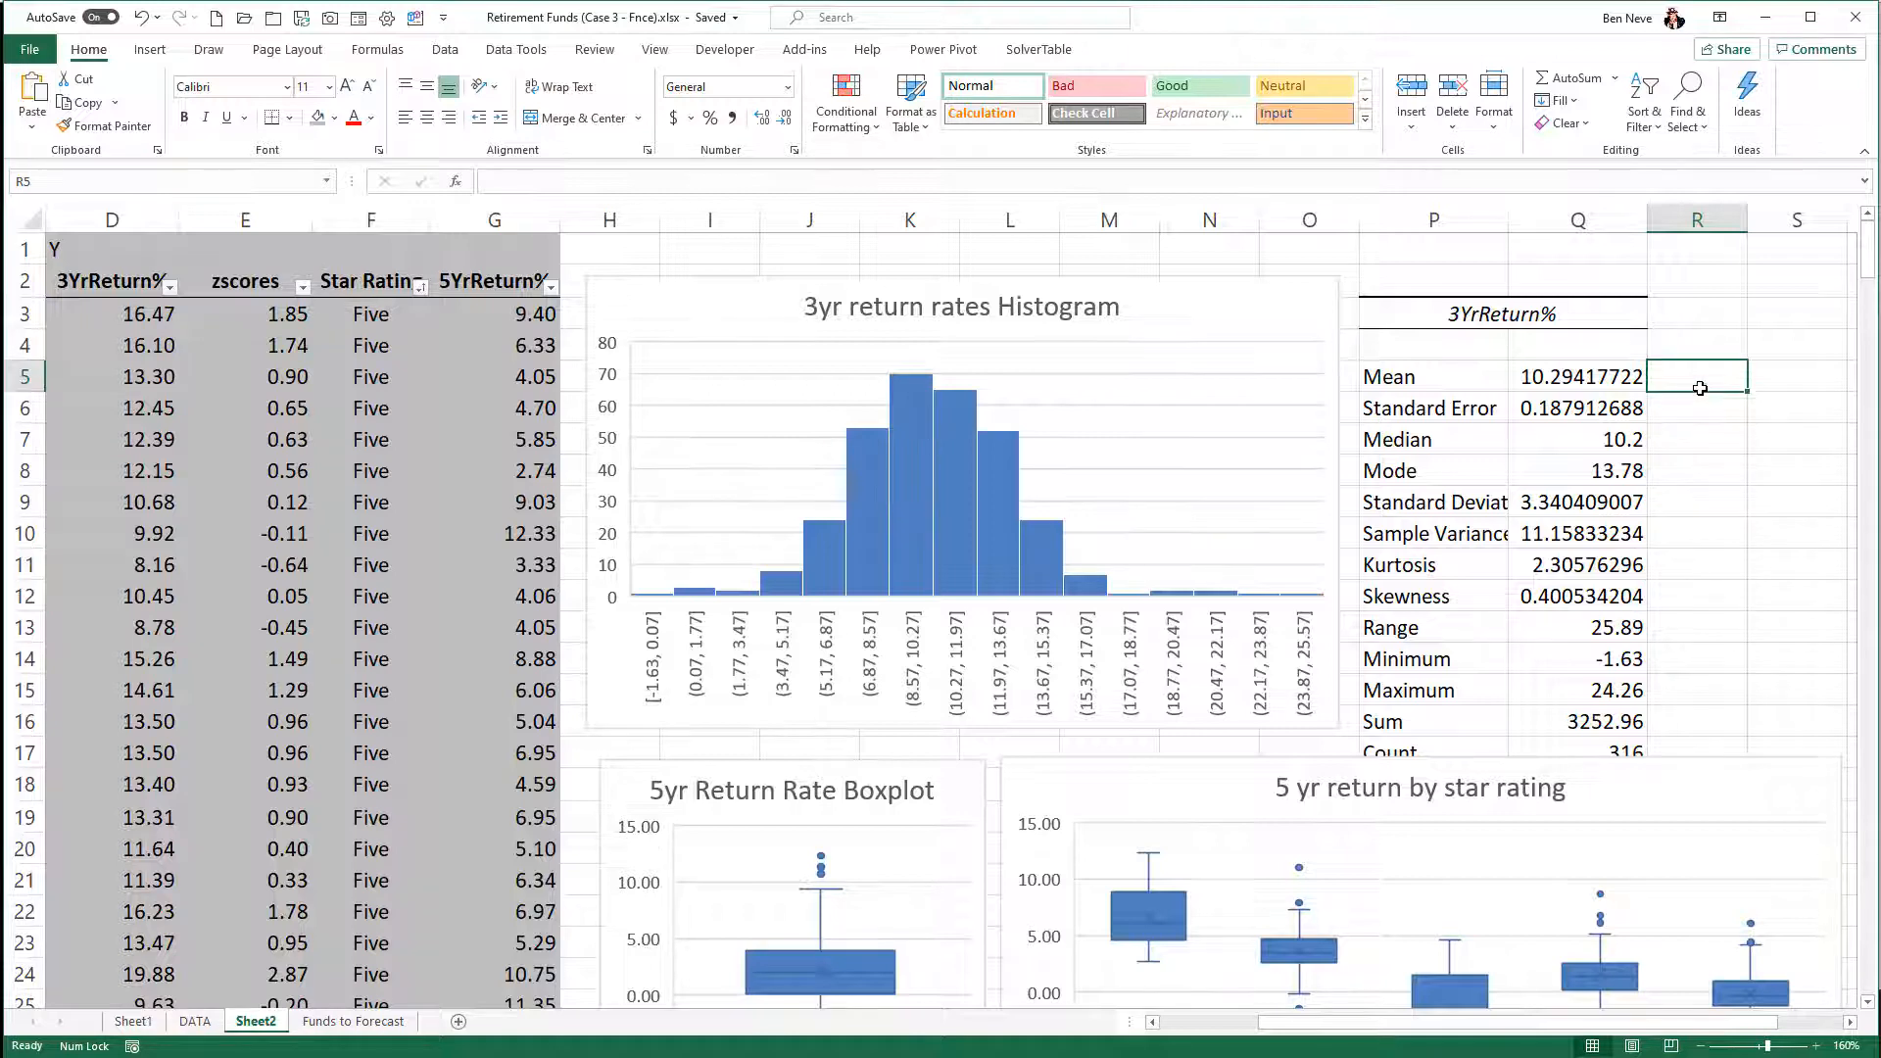
scroll(1700, 388, down, 1)
scroll(1699, 388, up, 1)
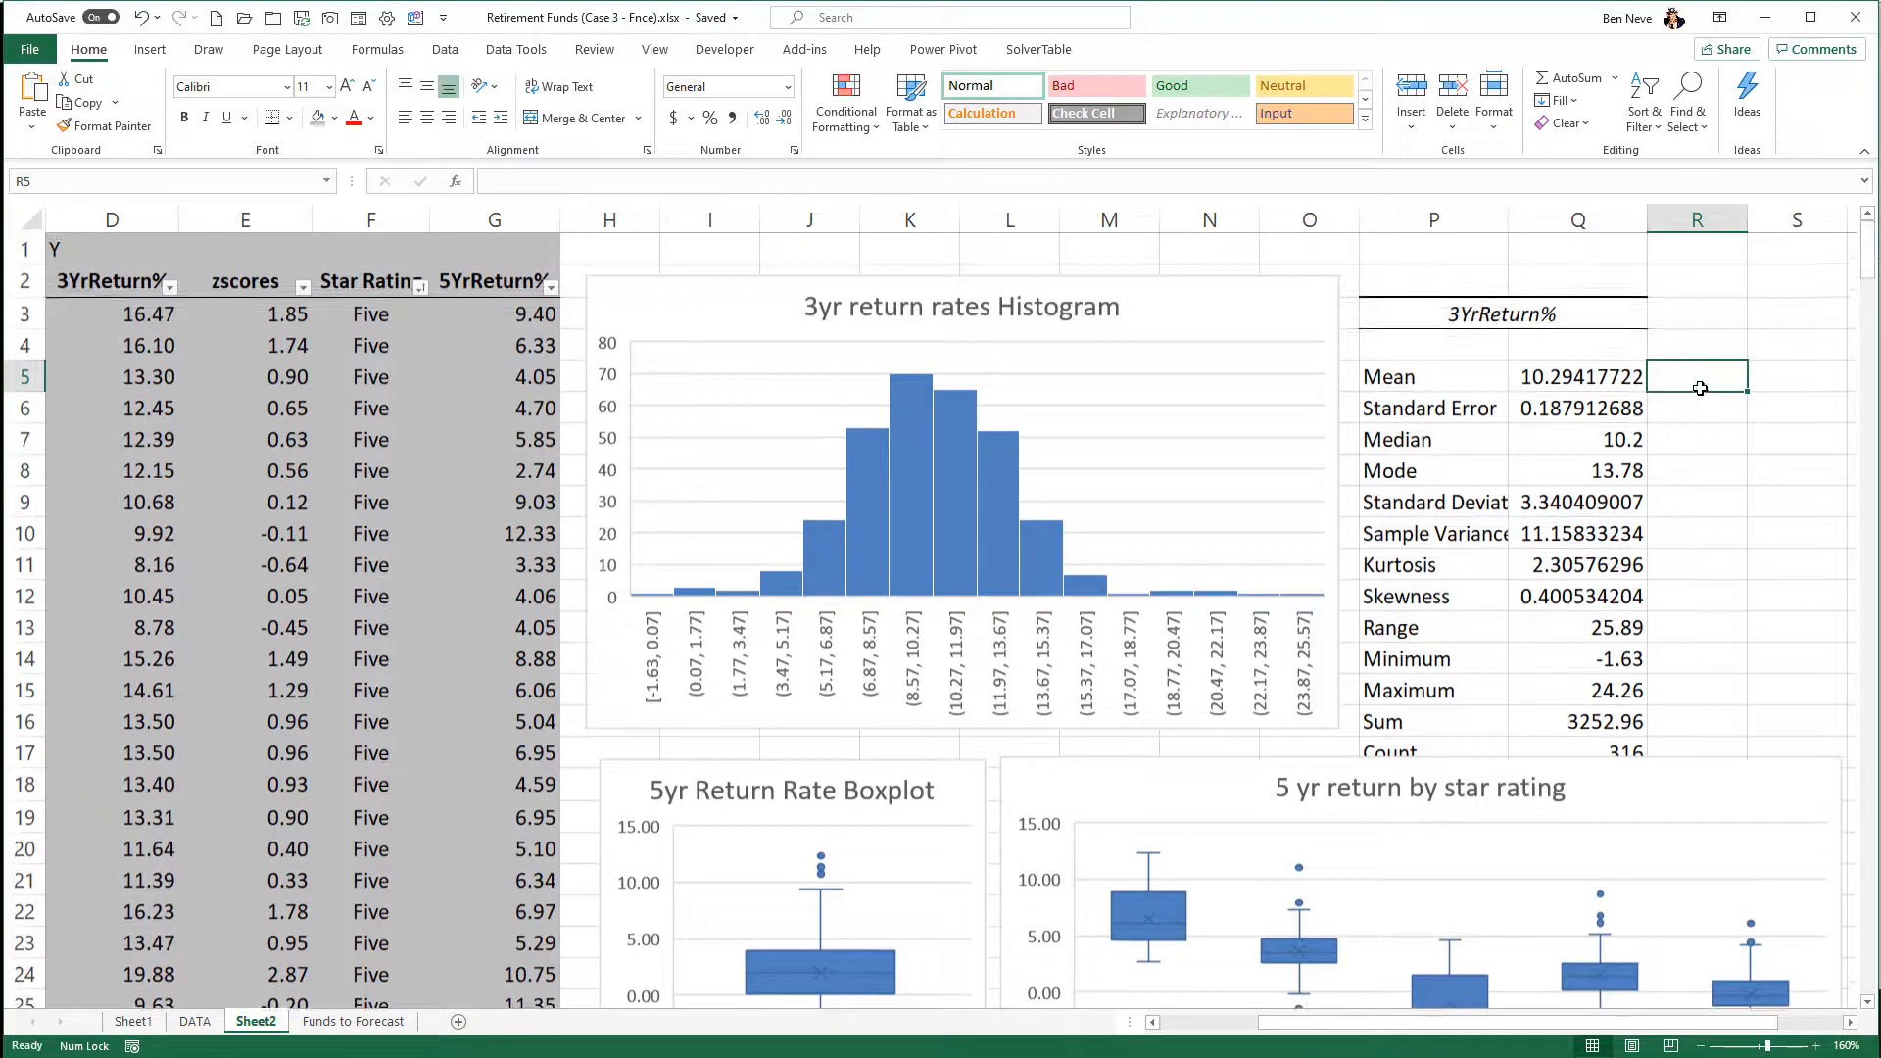
click(1692, 774)
drag(1692, 773, 1692, 819)
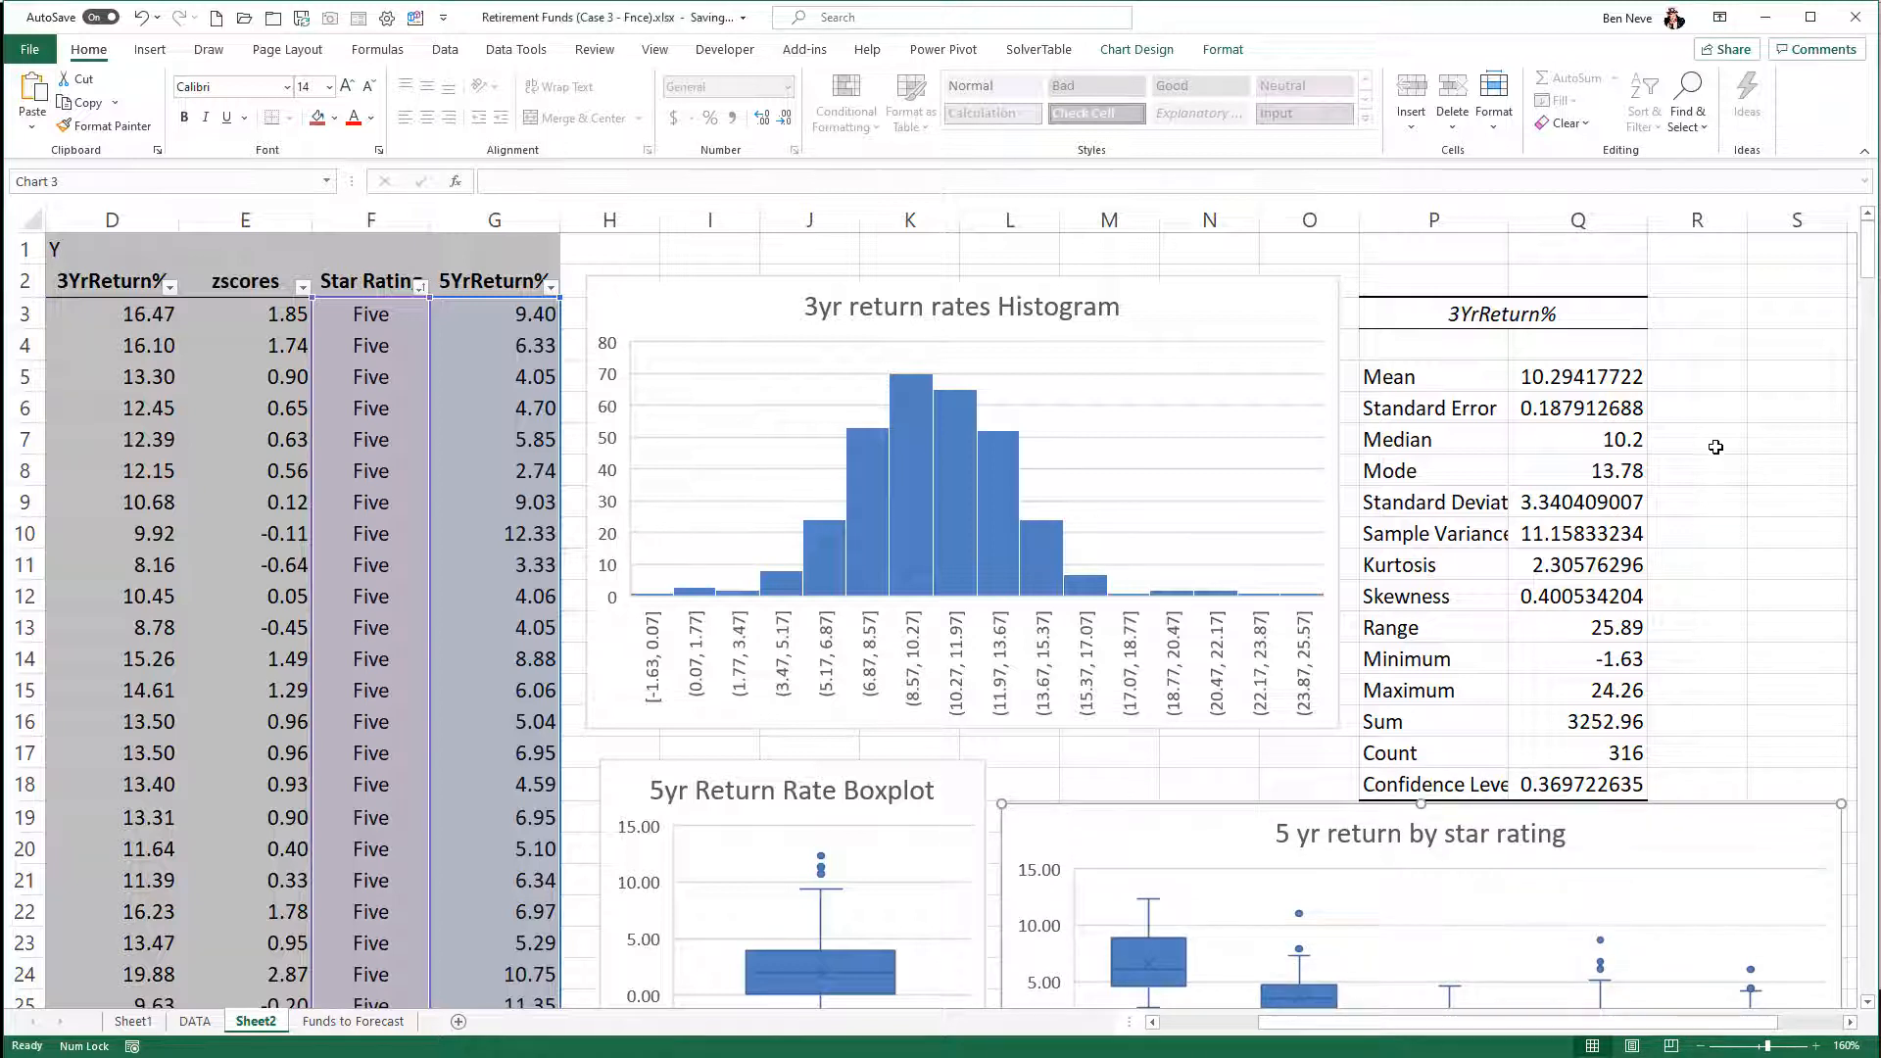
- Calculate the coefficient of variation in R6 as standard deviation divided by mean, with the formula =Q9/Q5
click(1694, 399)
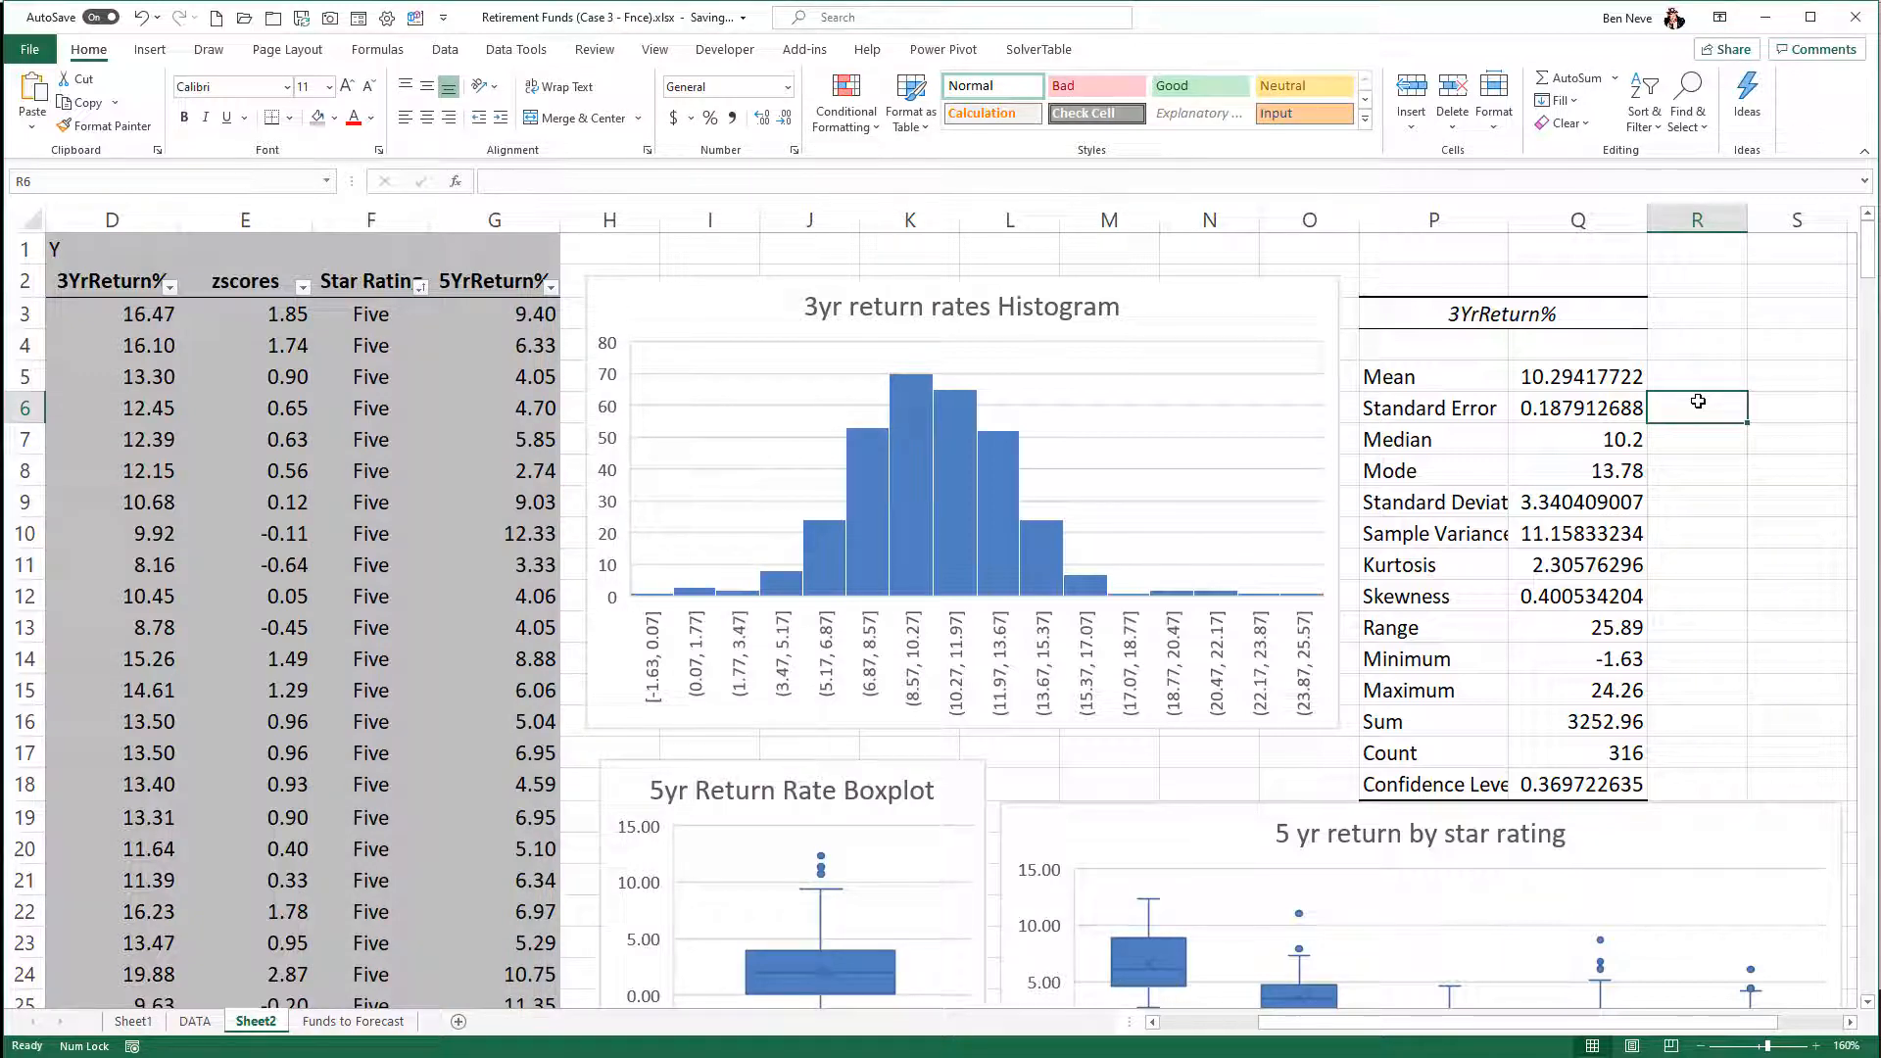
text(=)
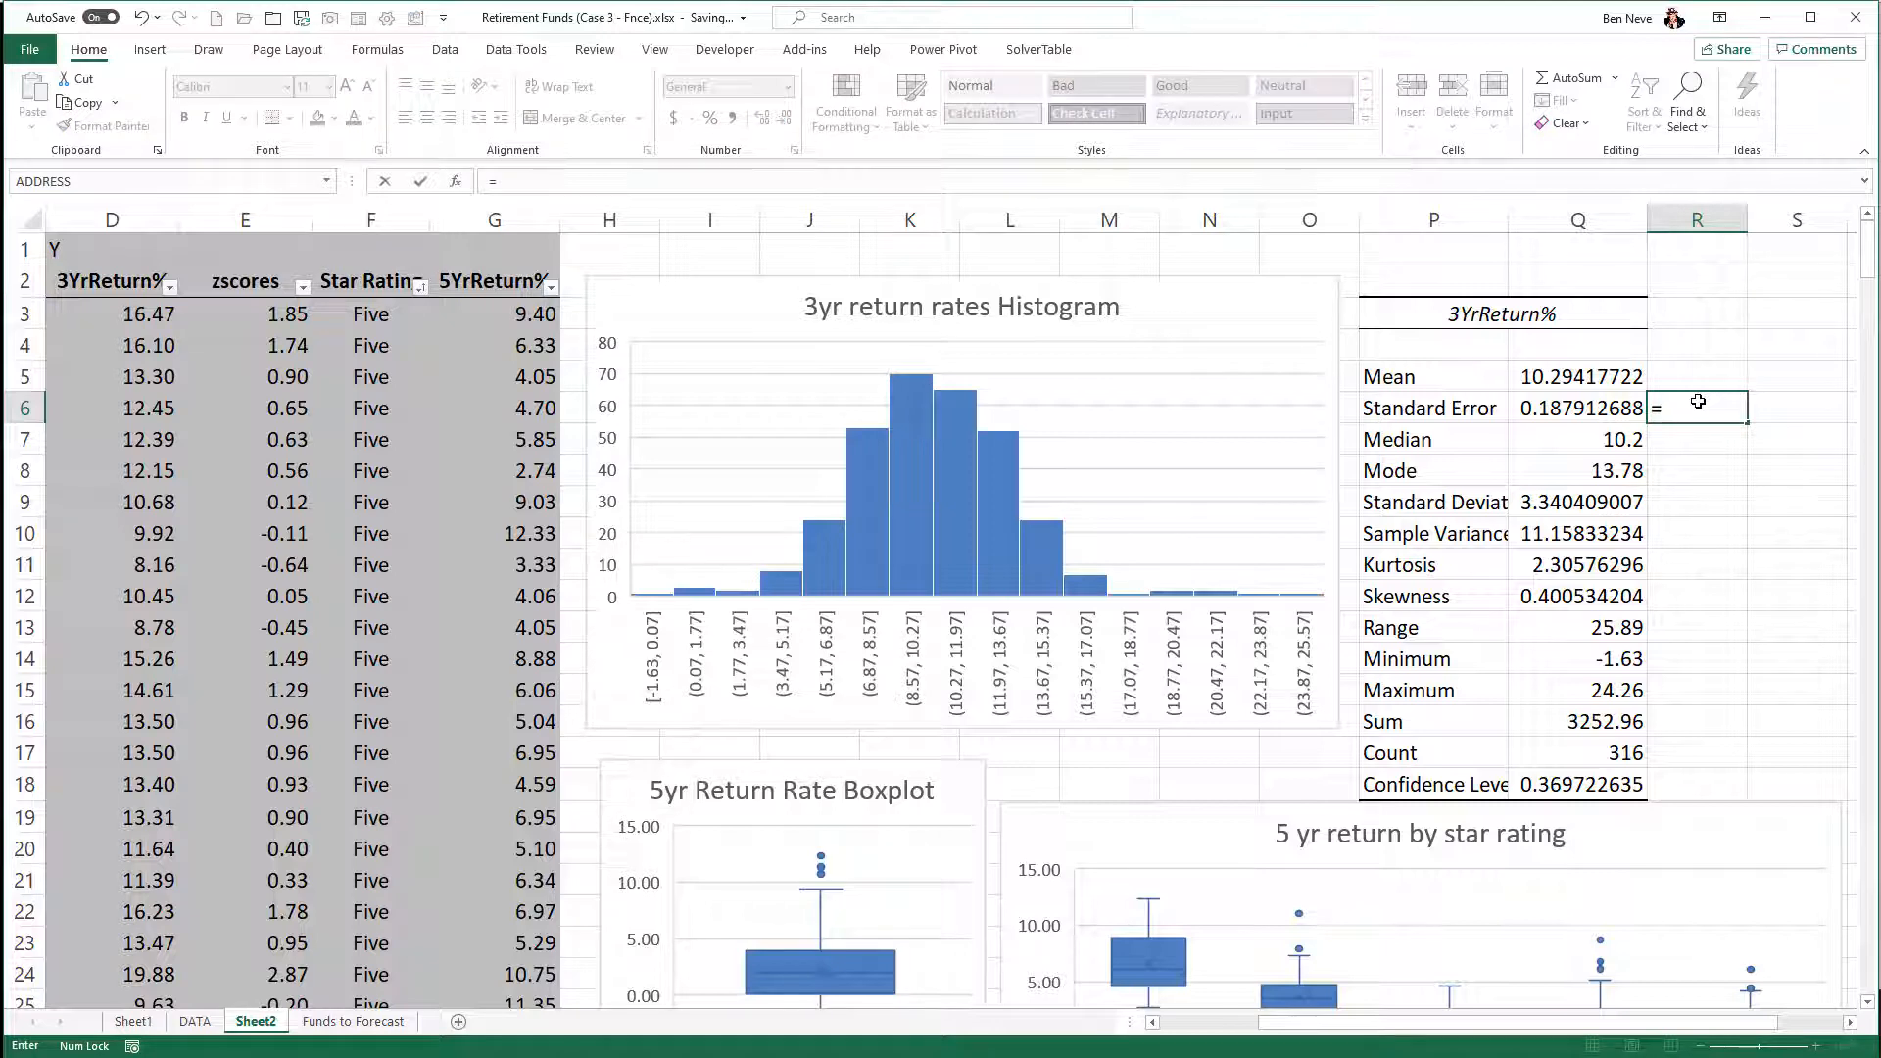
click(1569, 501)
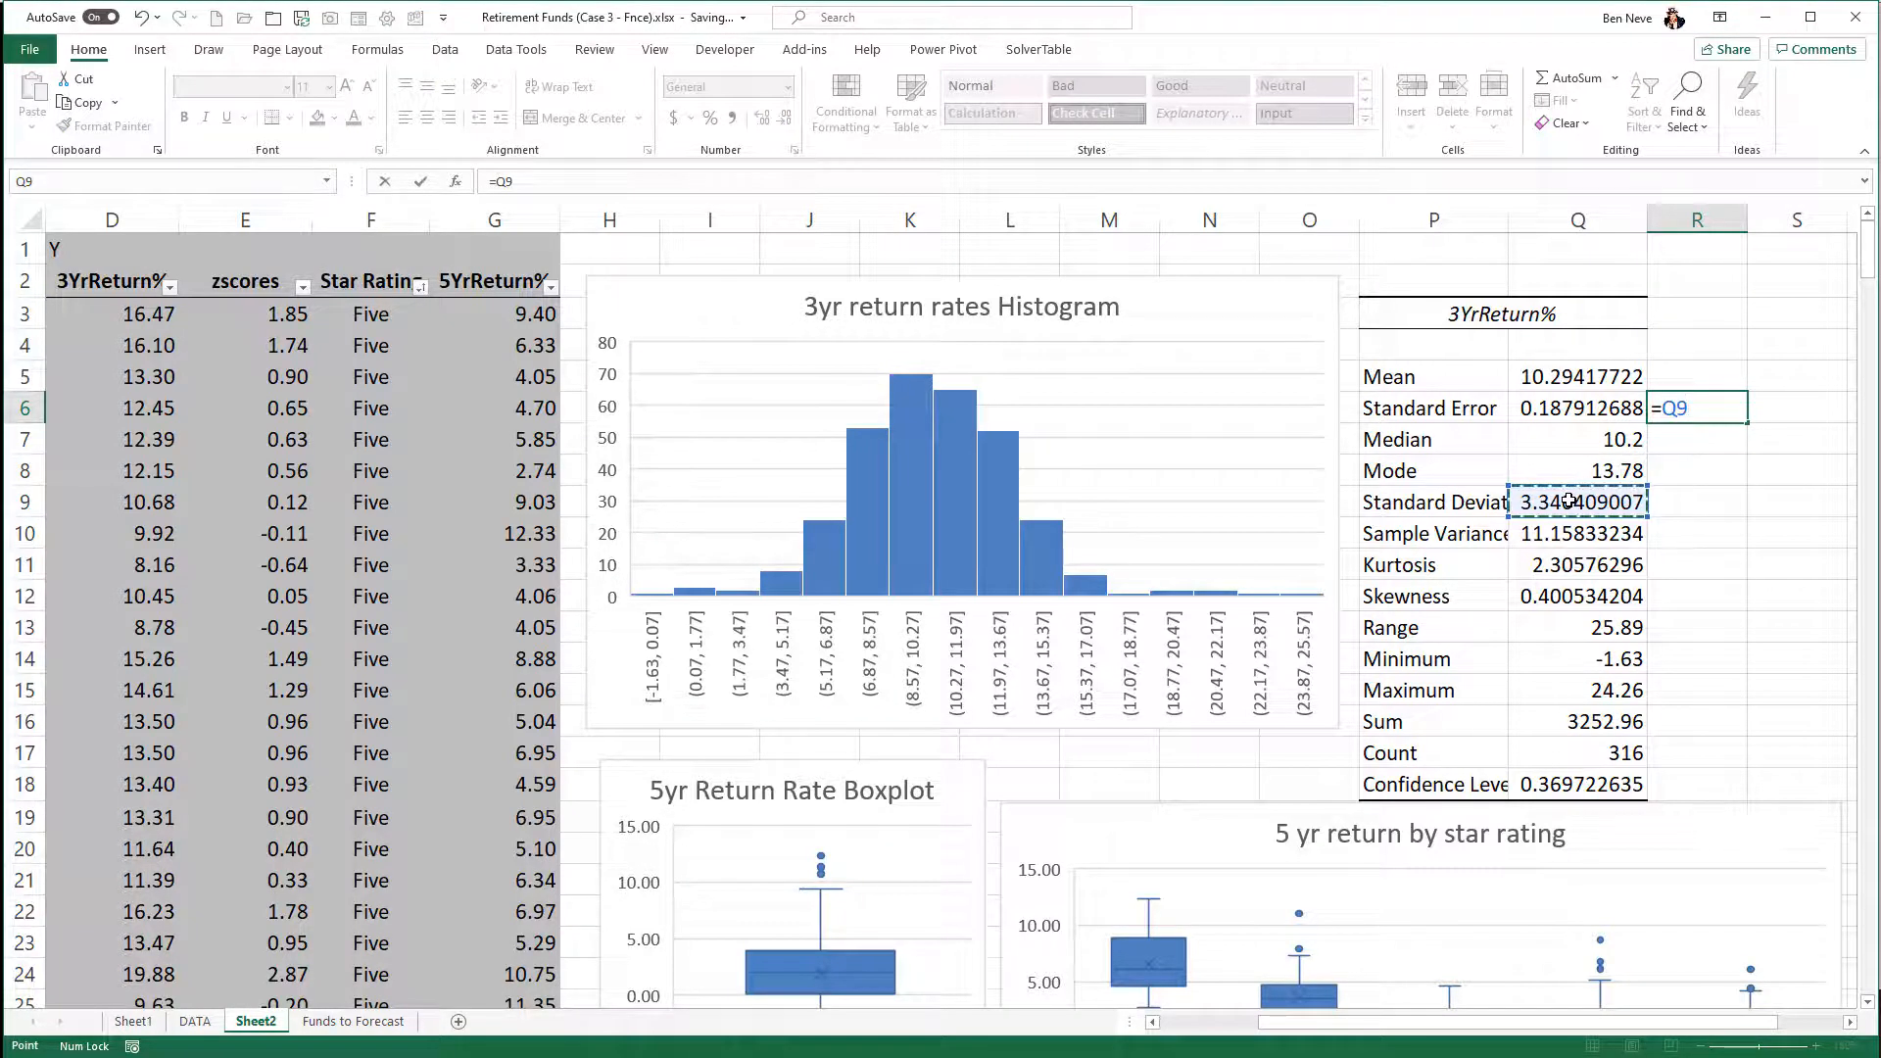
text(/)
click(1558, 379)
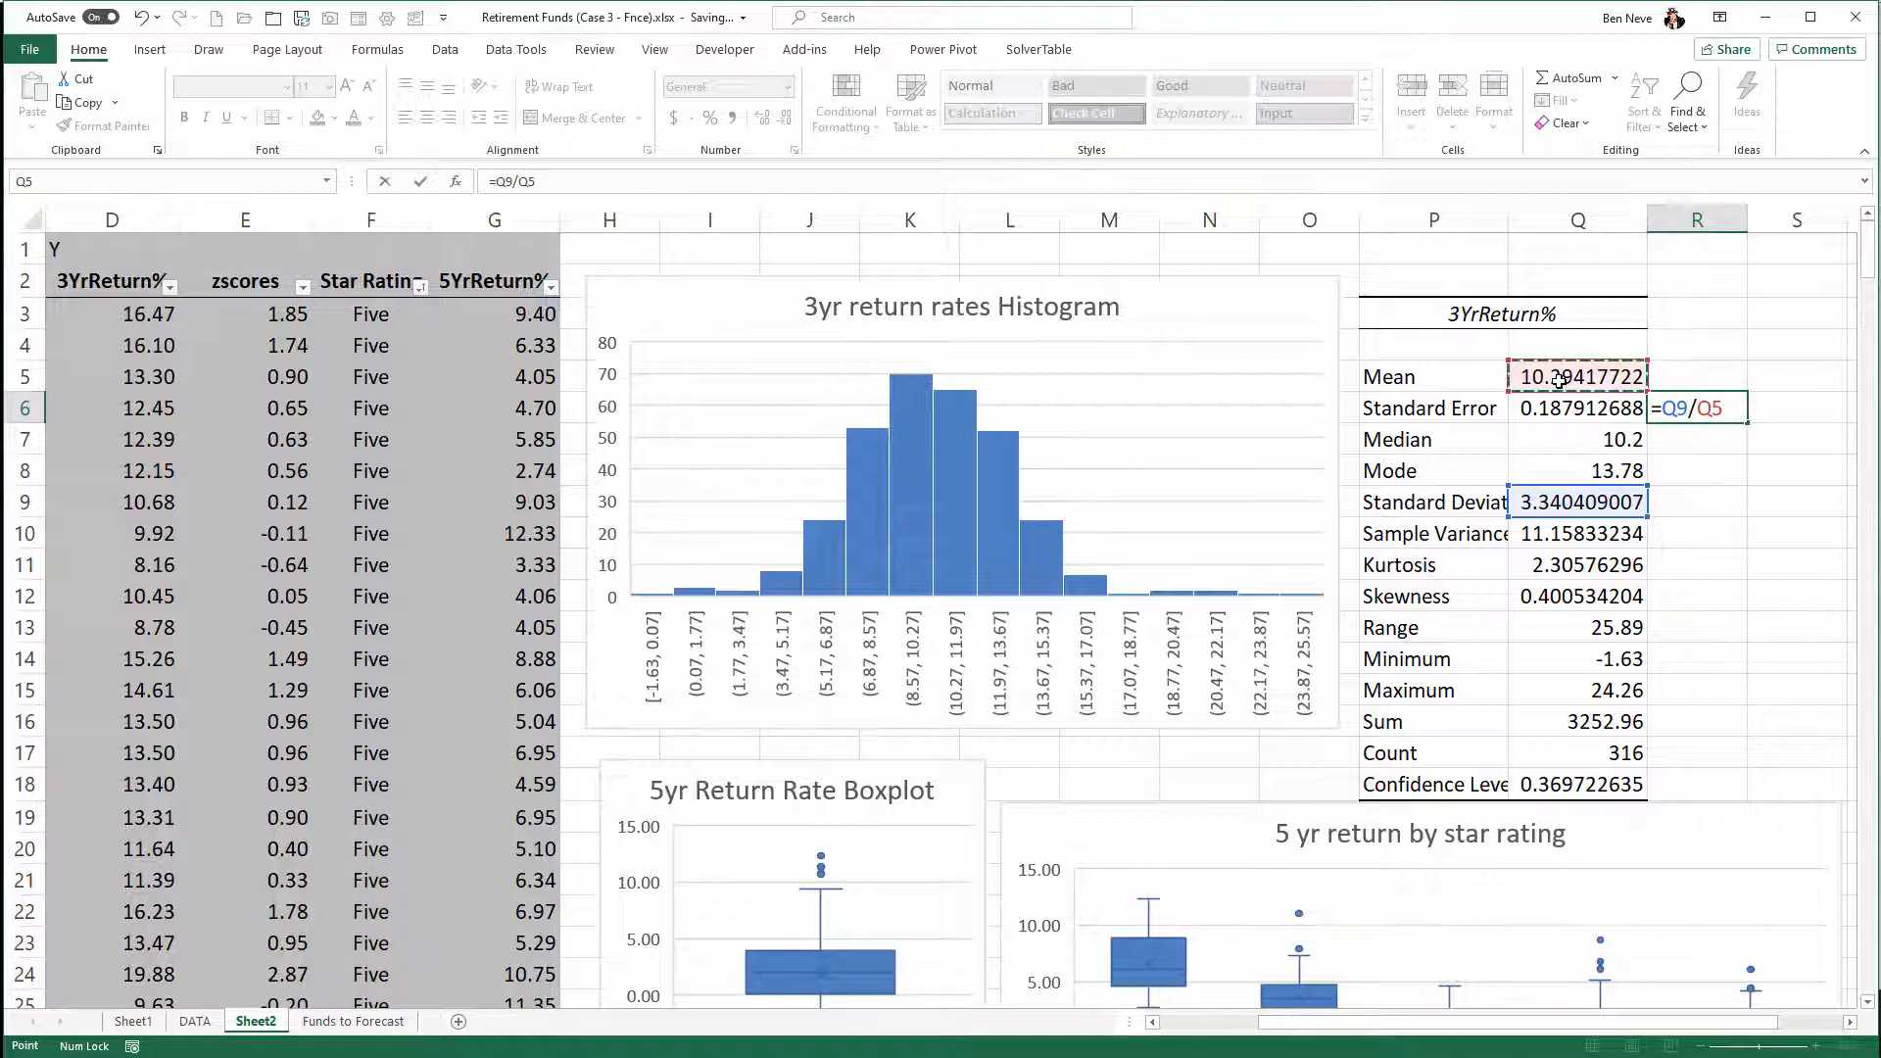
key(Return)
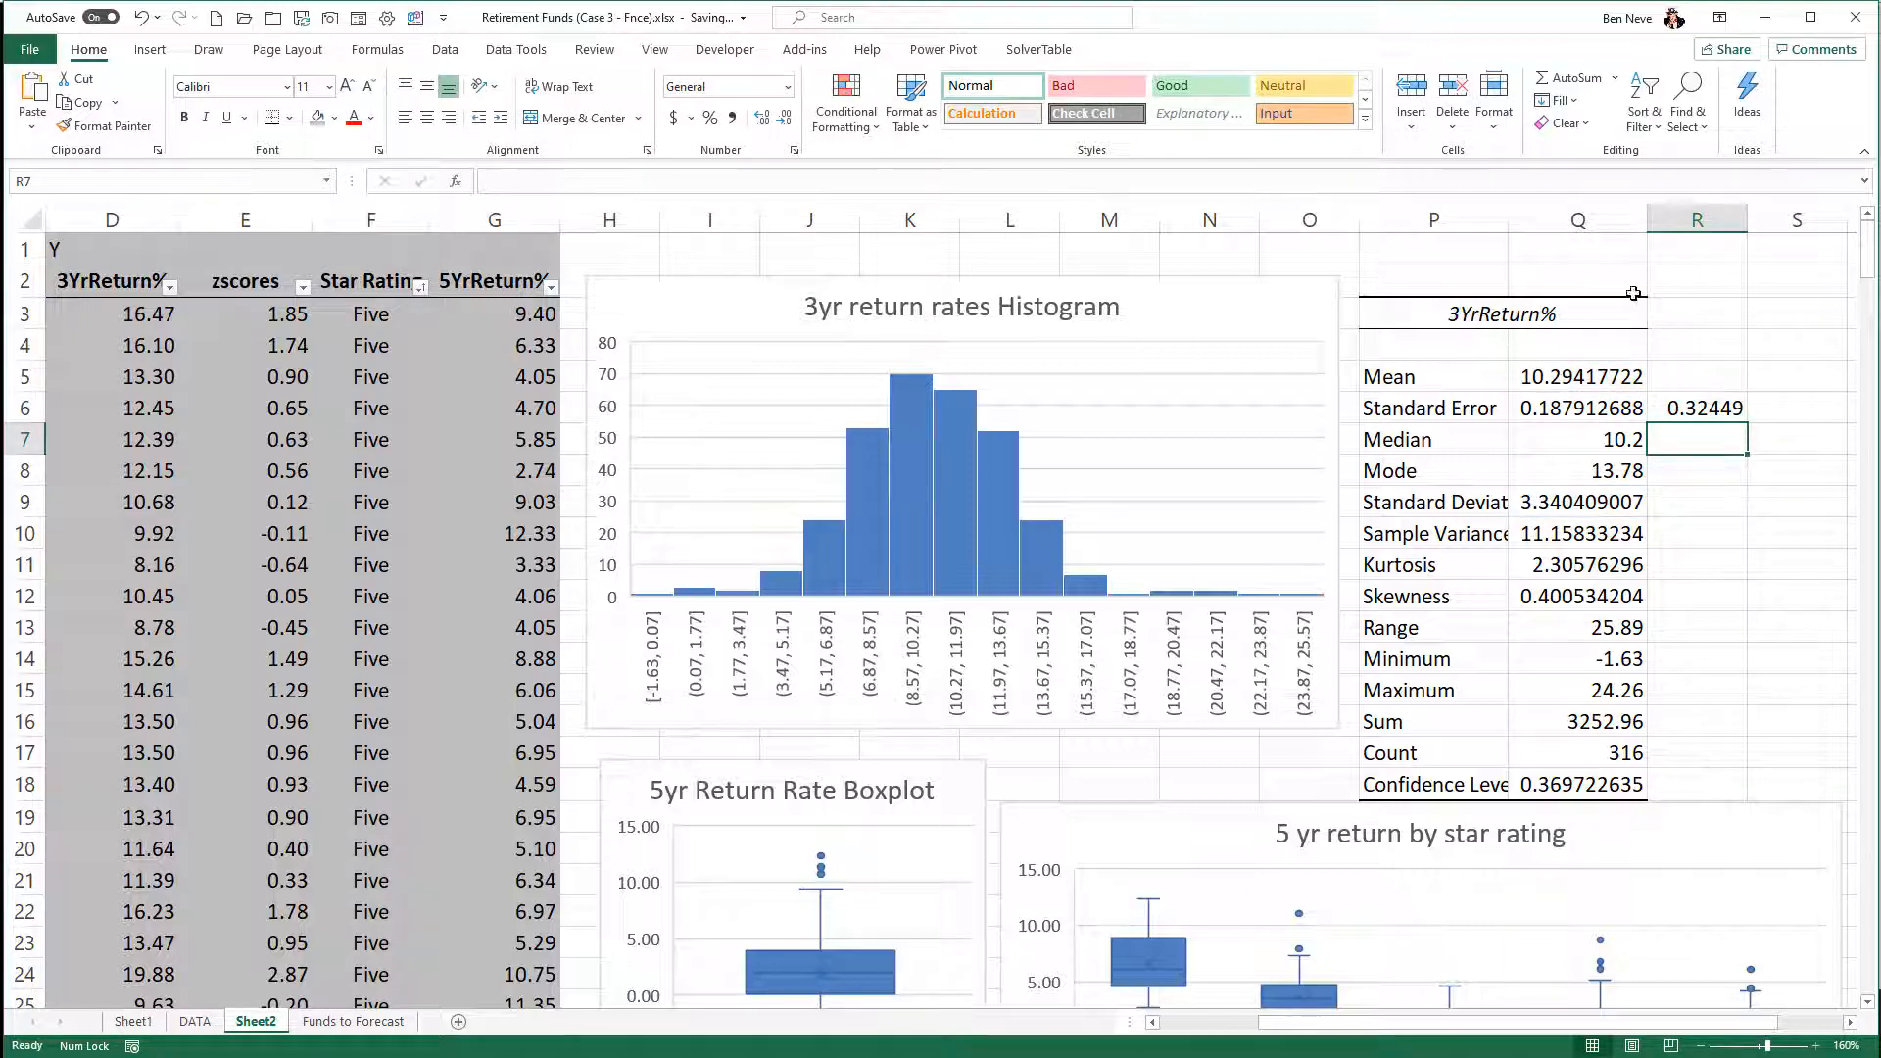
- Format the ratio in R6 as a percentage and label it CV in R5
click(1689, 412)
right_click(1690, 414)
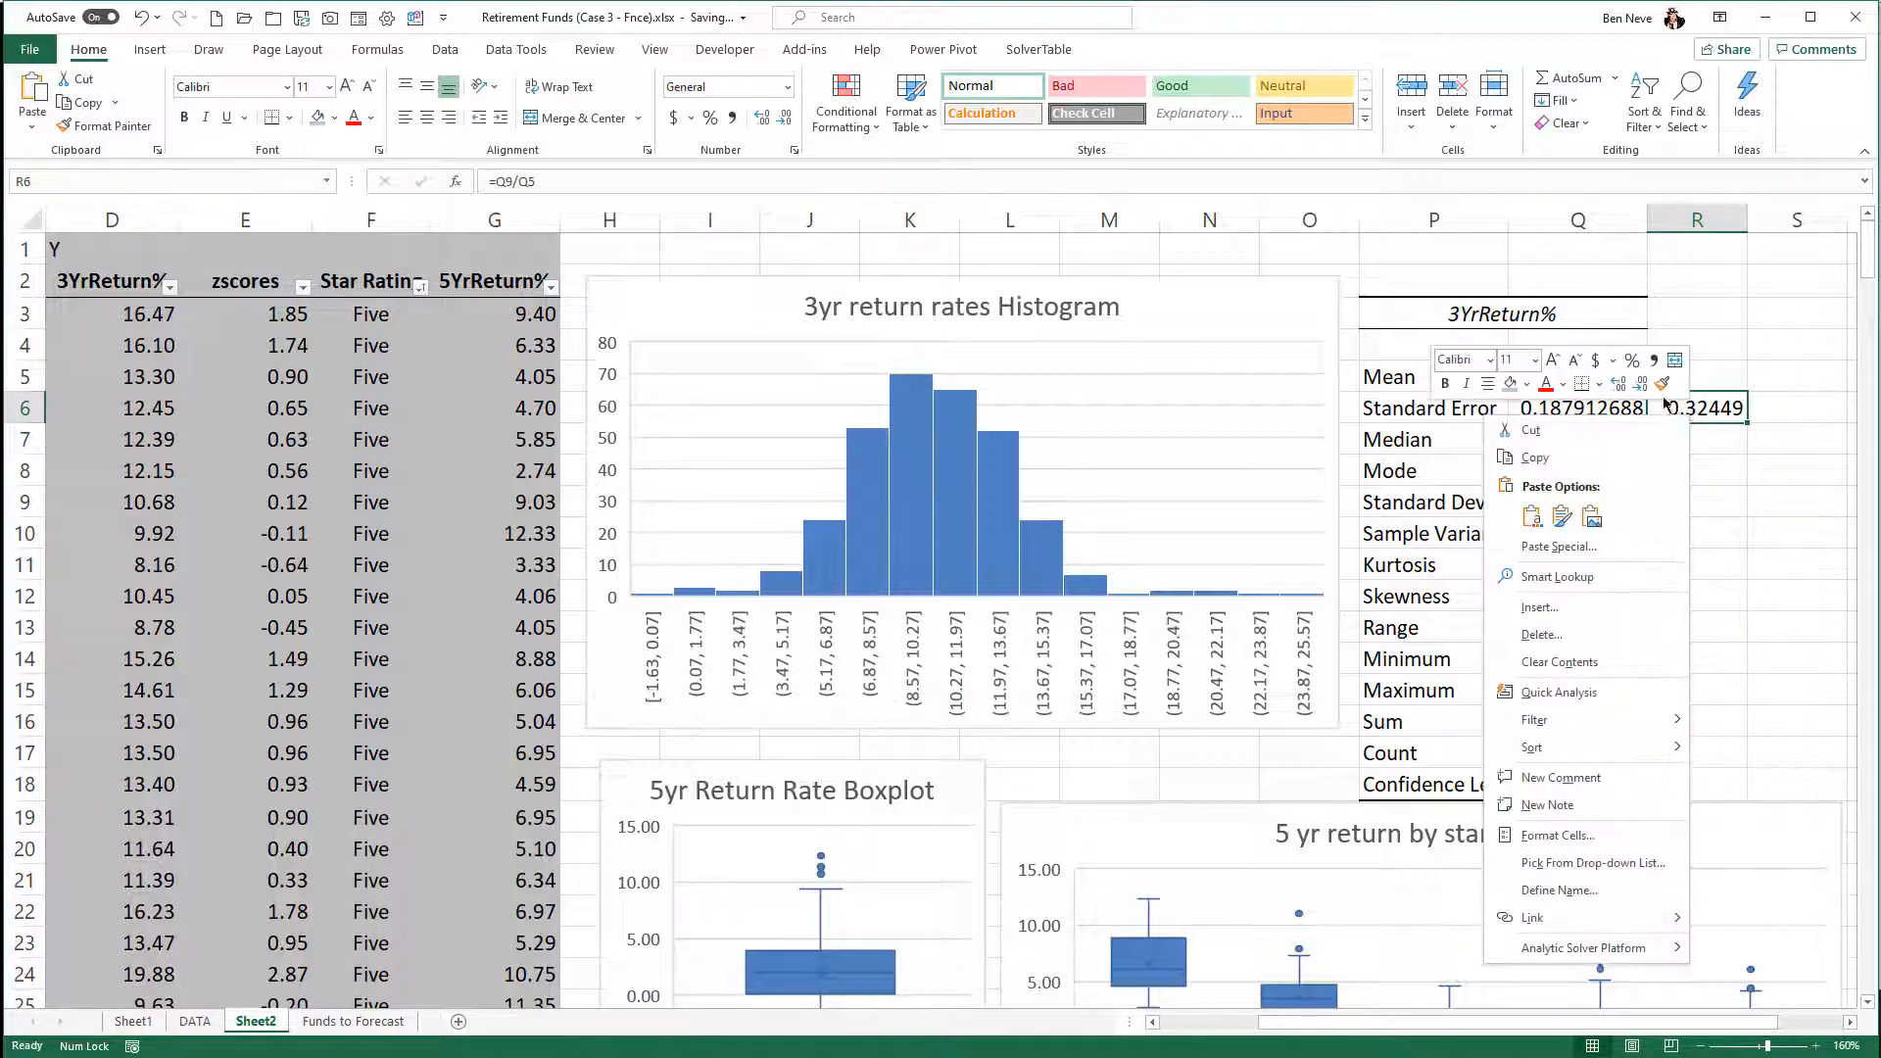
click(1631, 359)
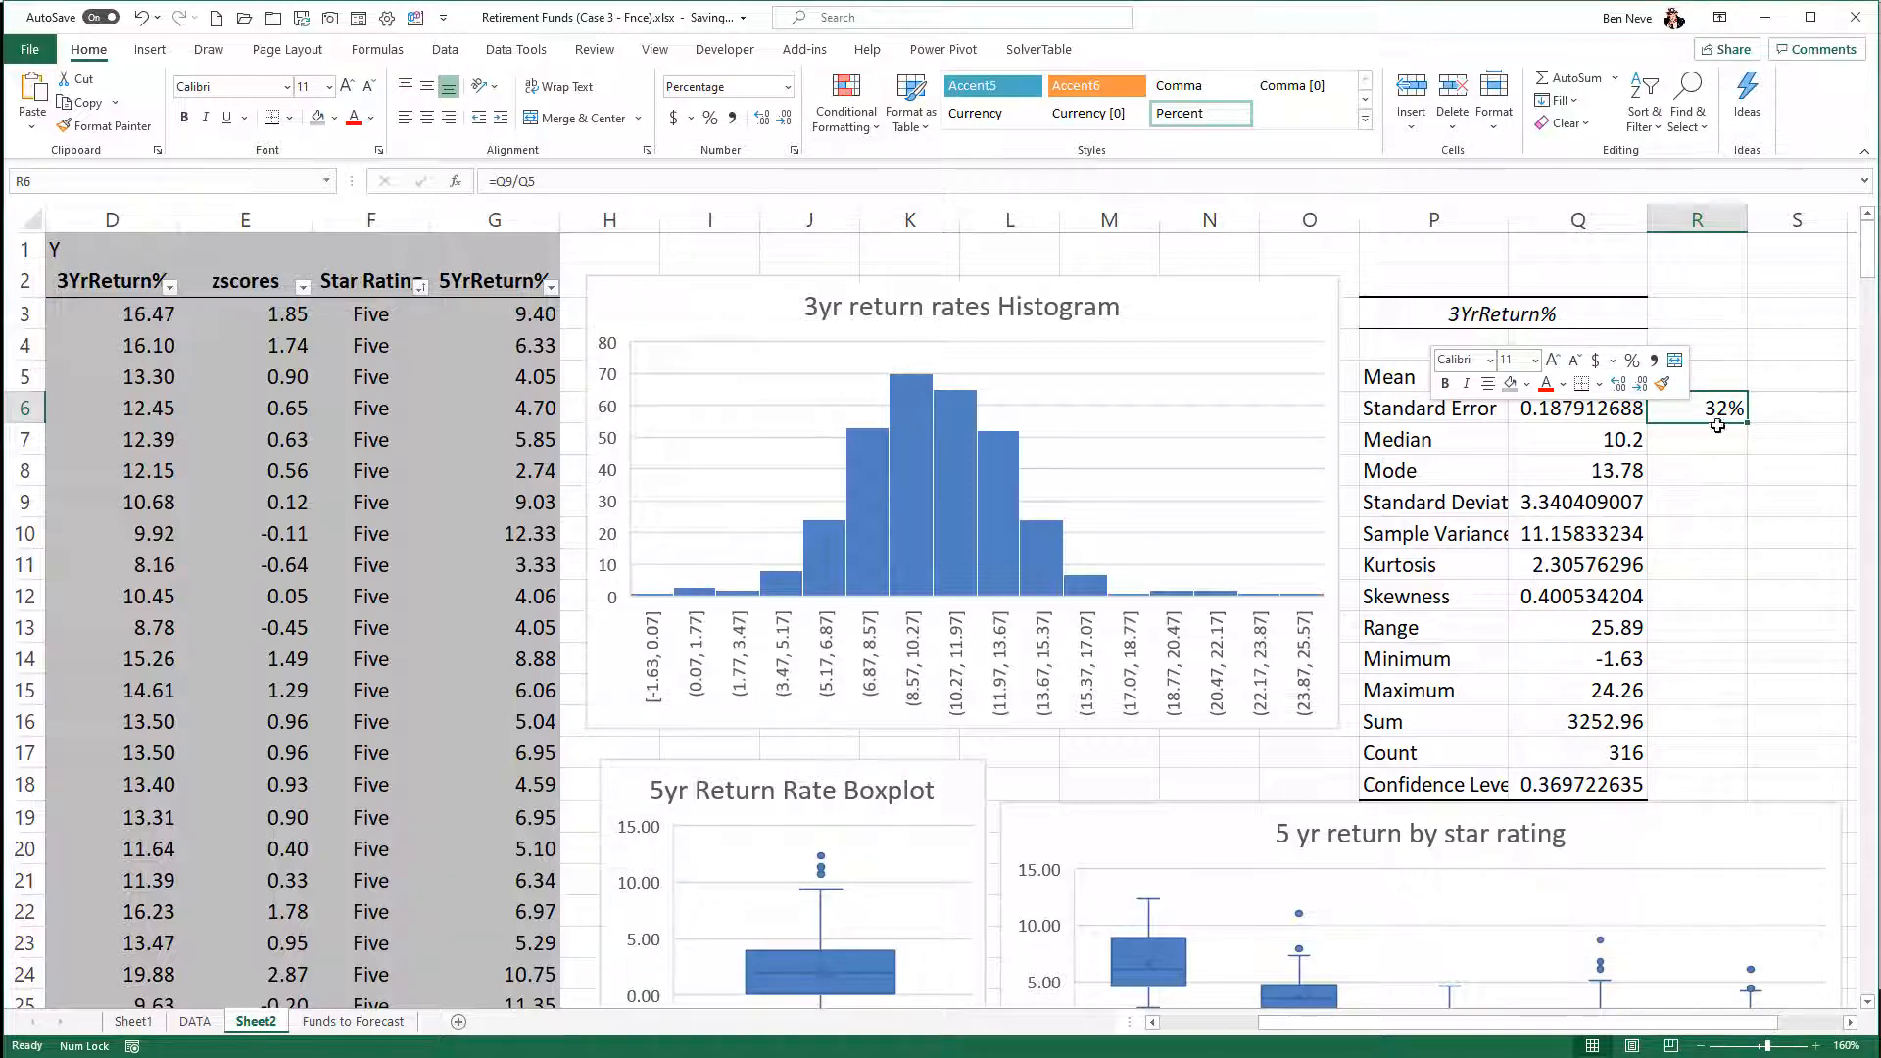
click(1707, 383)
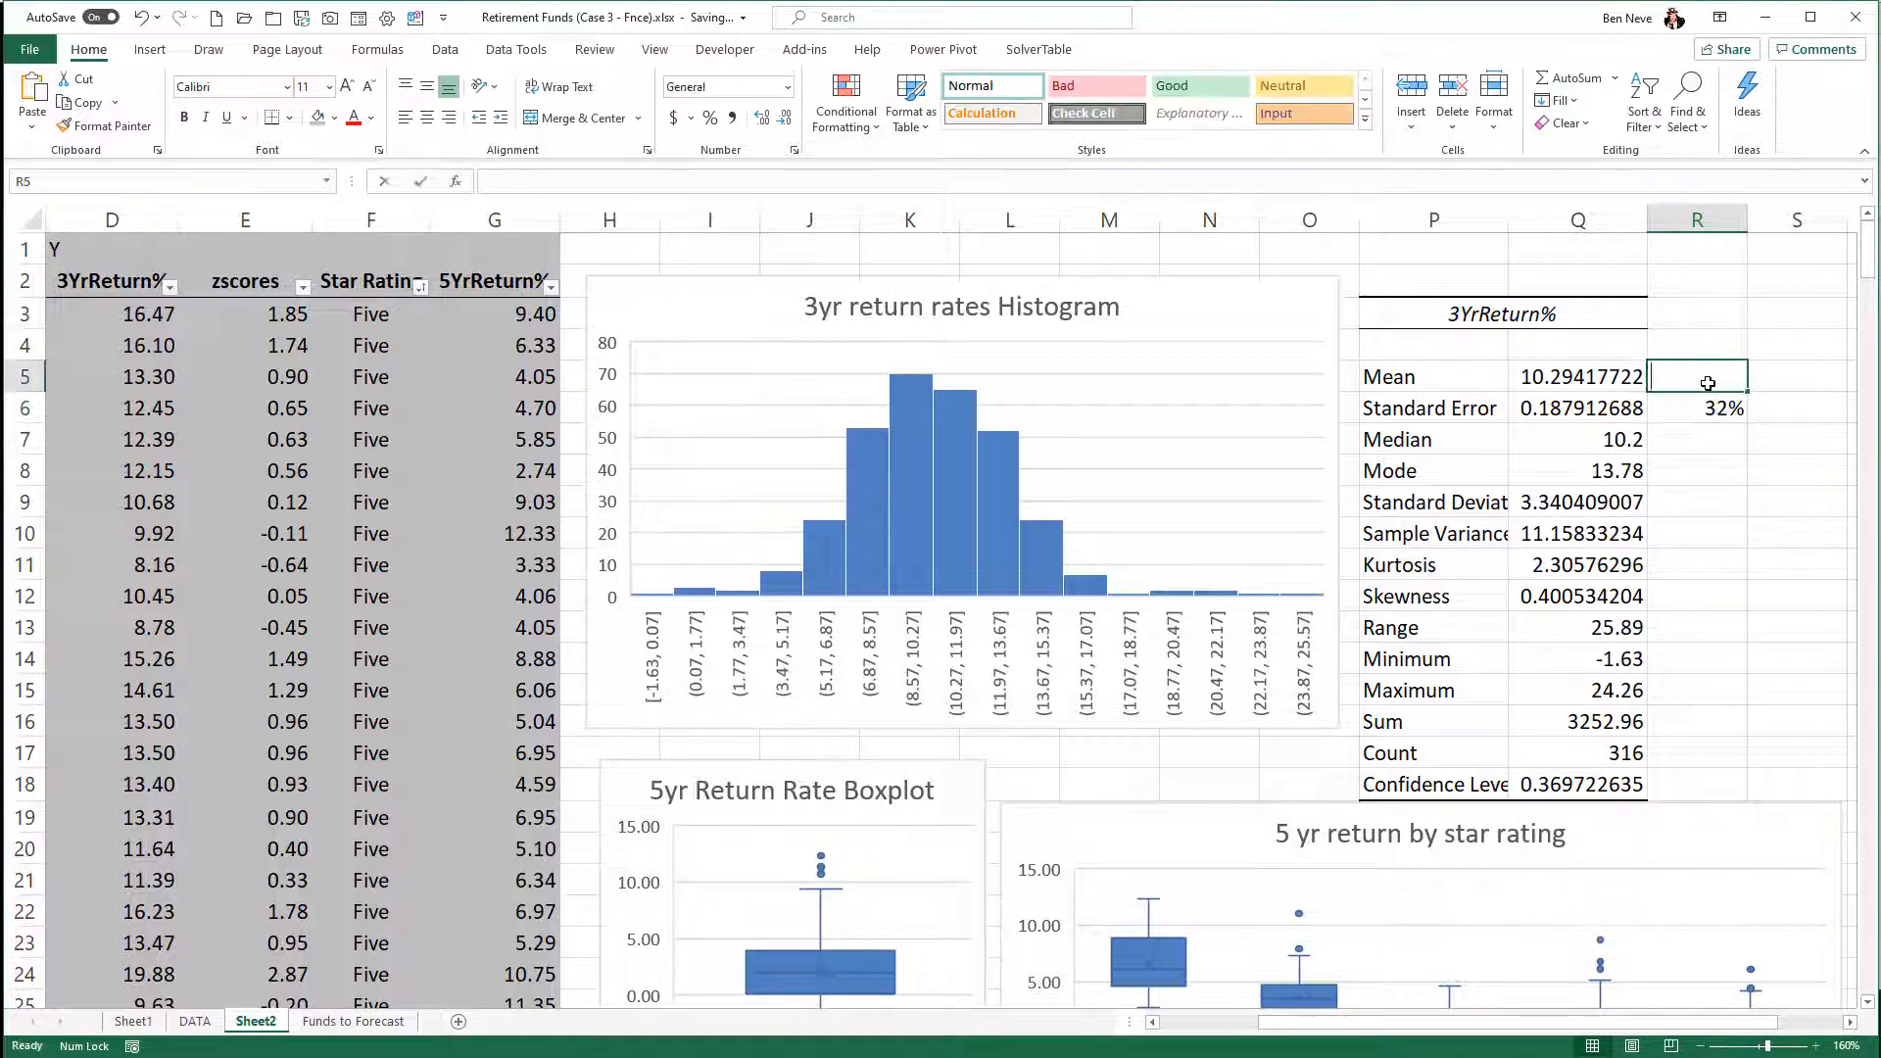
text(CV)
key(Return)
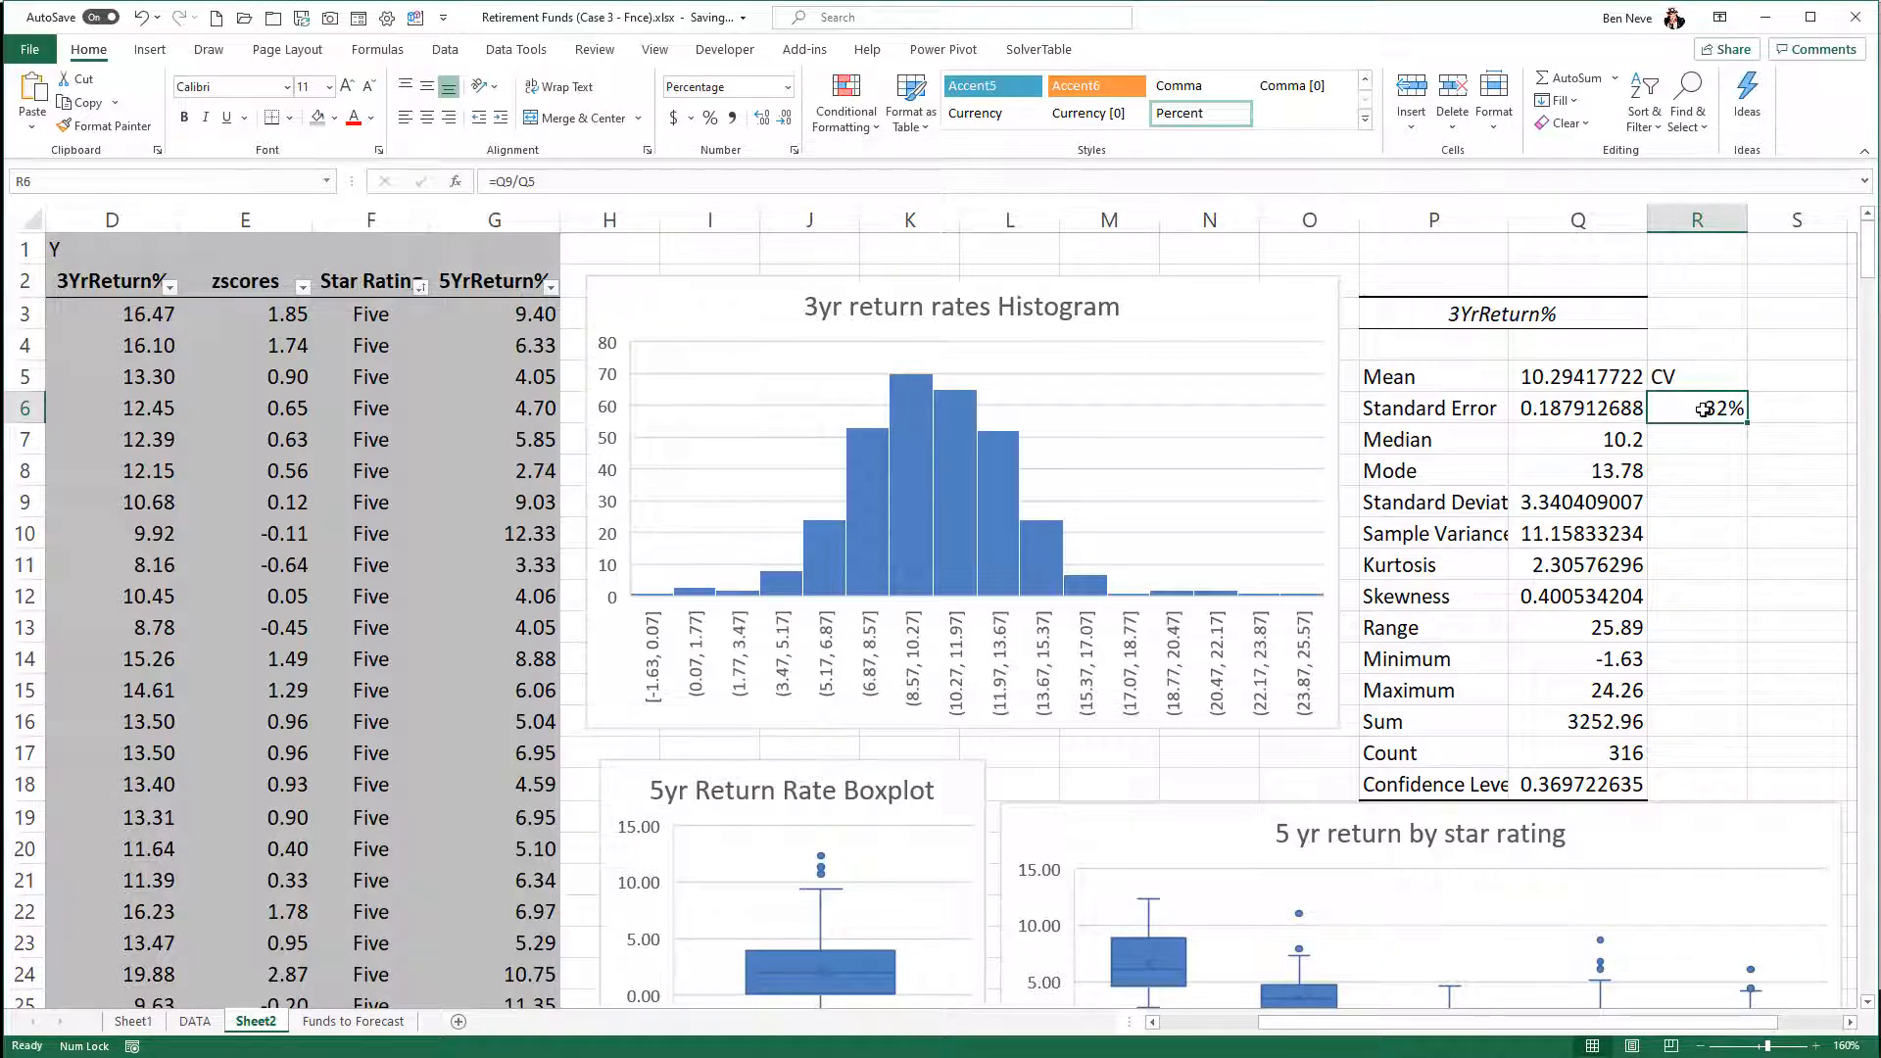
- Show the CV percentage in R6 with two decimal places
right_click(1704, 409)
click(1631, 380)
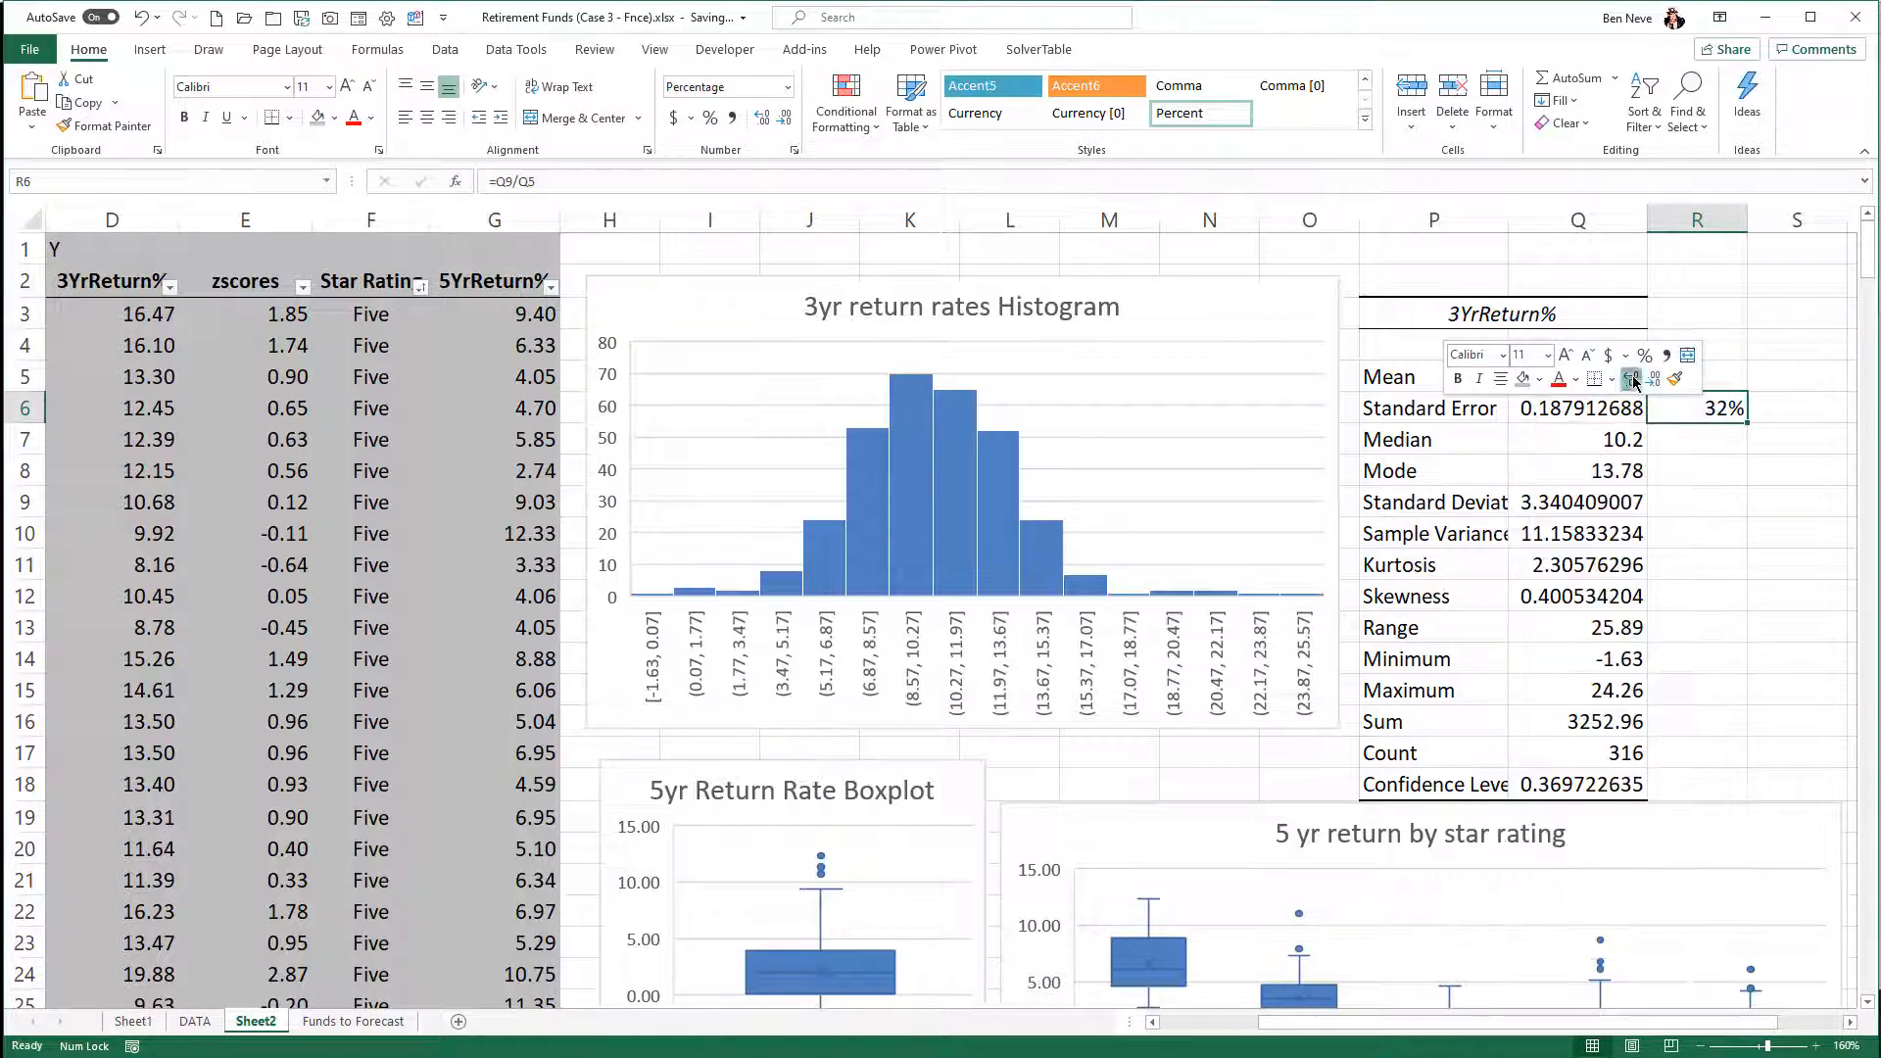
click(1631, 380)
click(1631, 380)
click(1724, 471)
click(1733, 503)
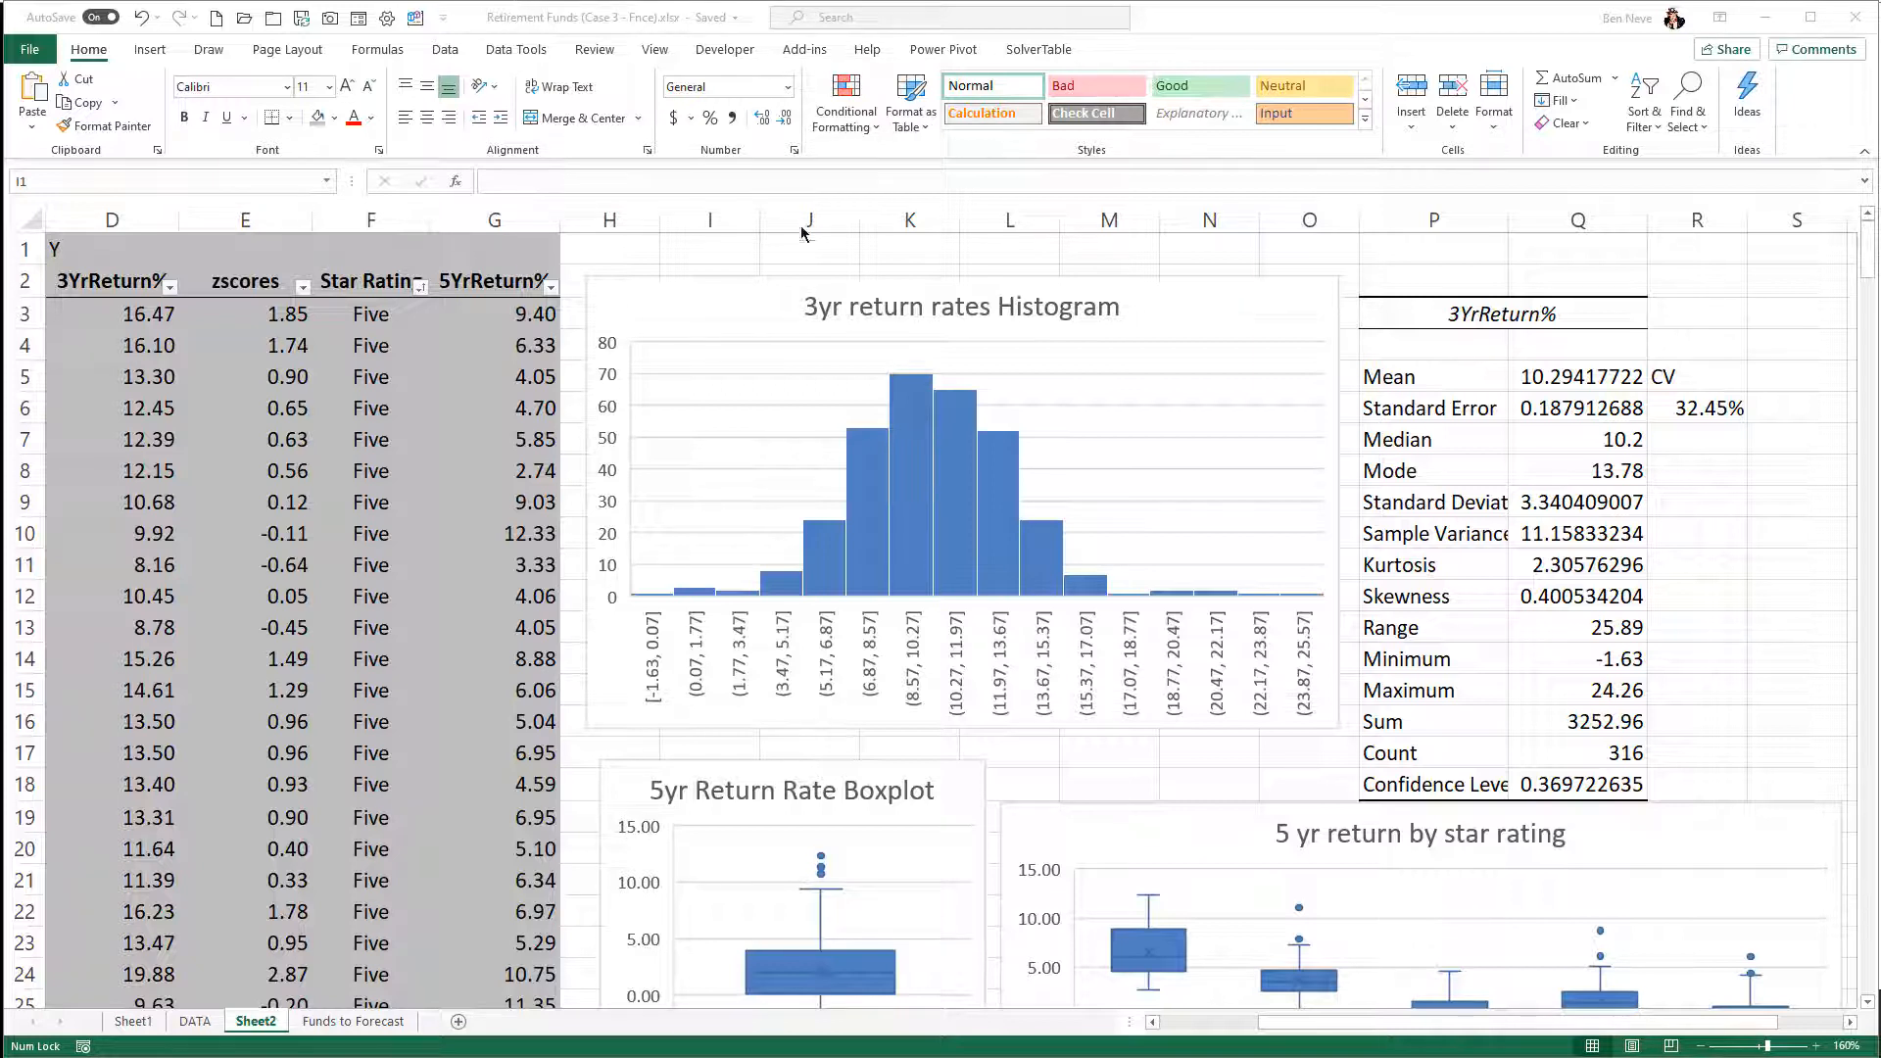
- Enter the label "IQR for 5yr Return:" in I1 above the histogram
click(720, 252)
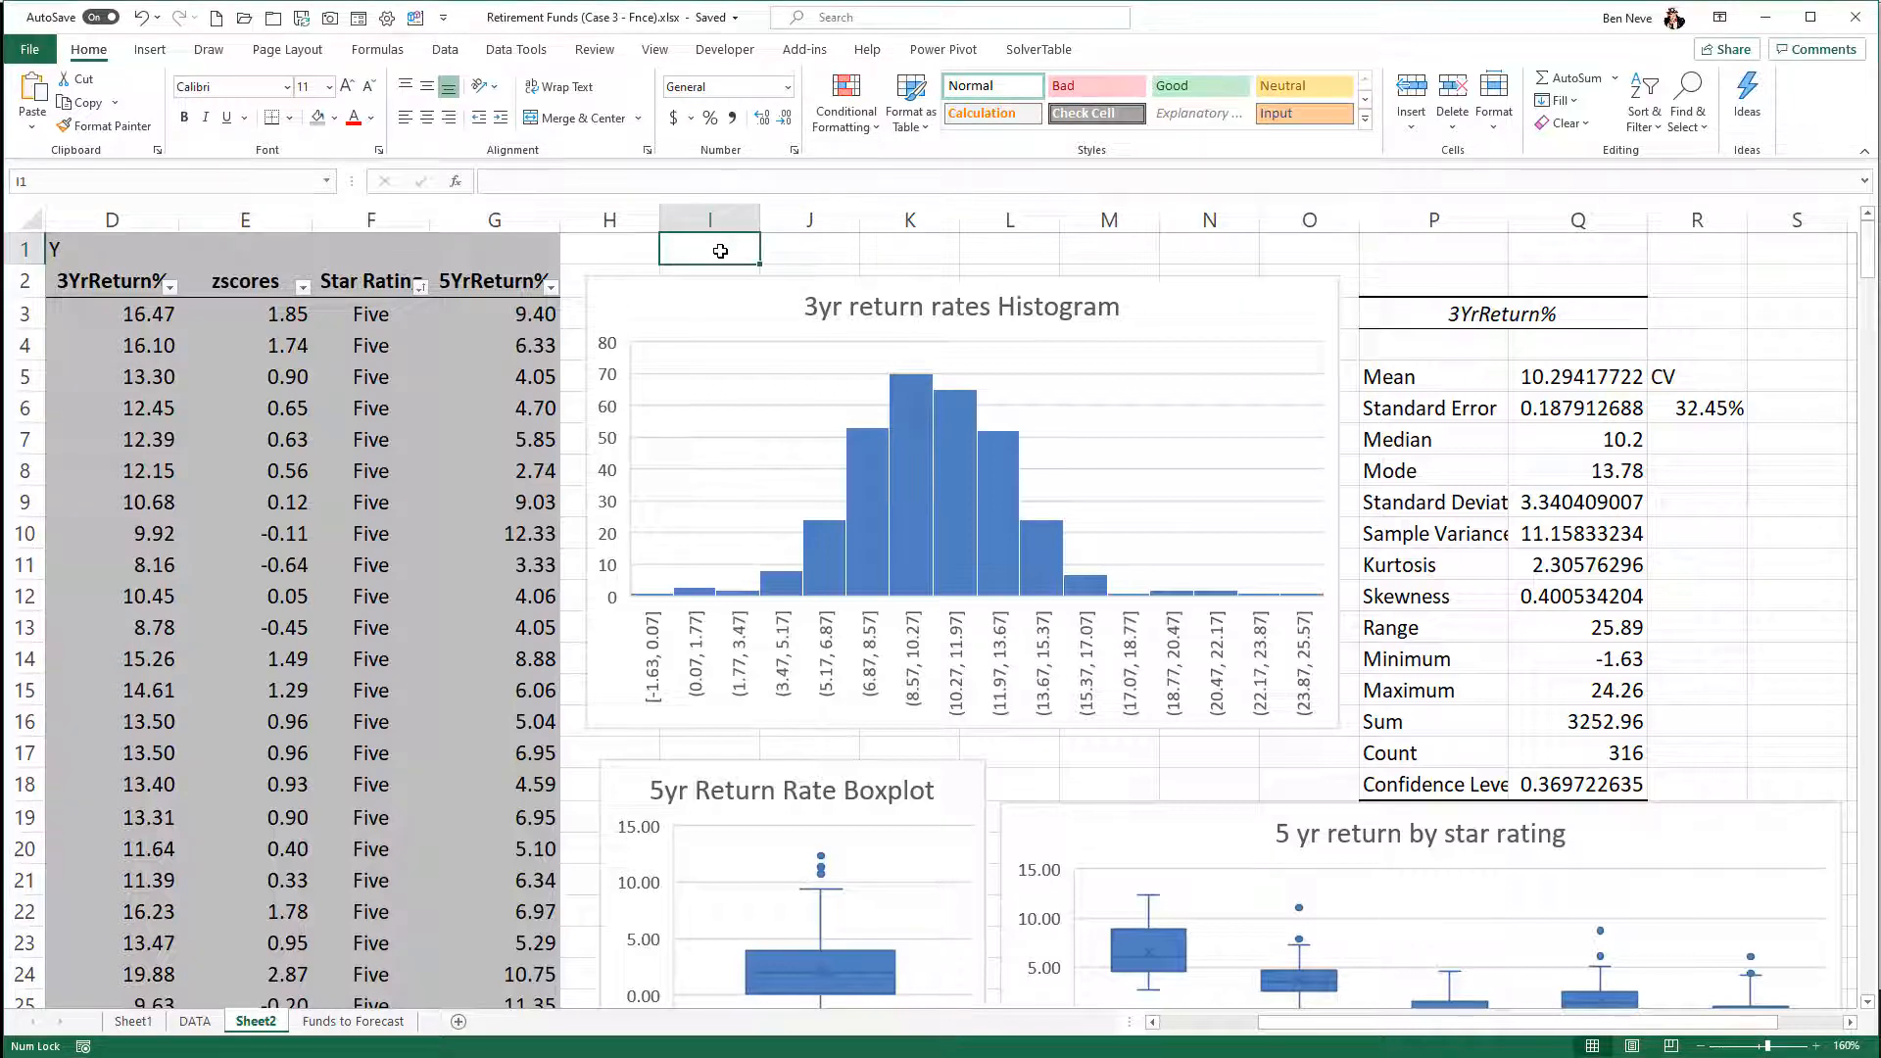
text(IQR for)
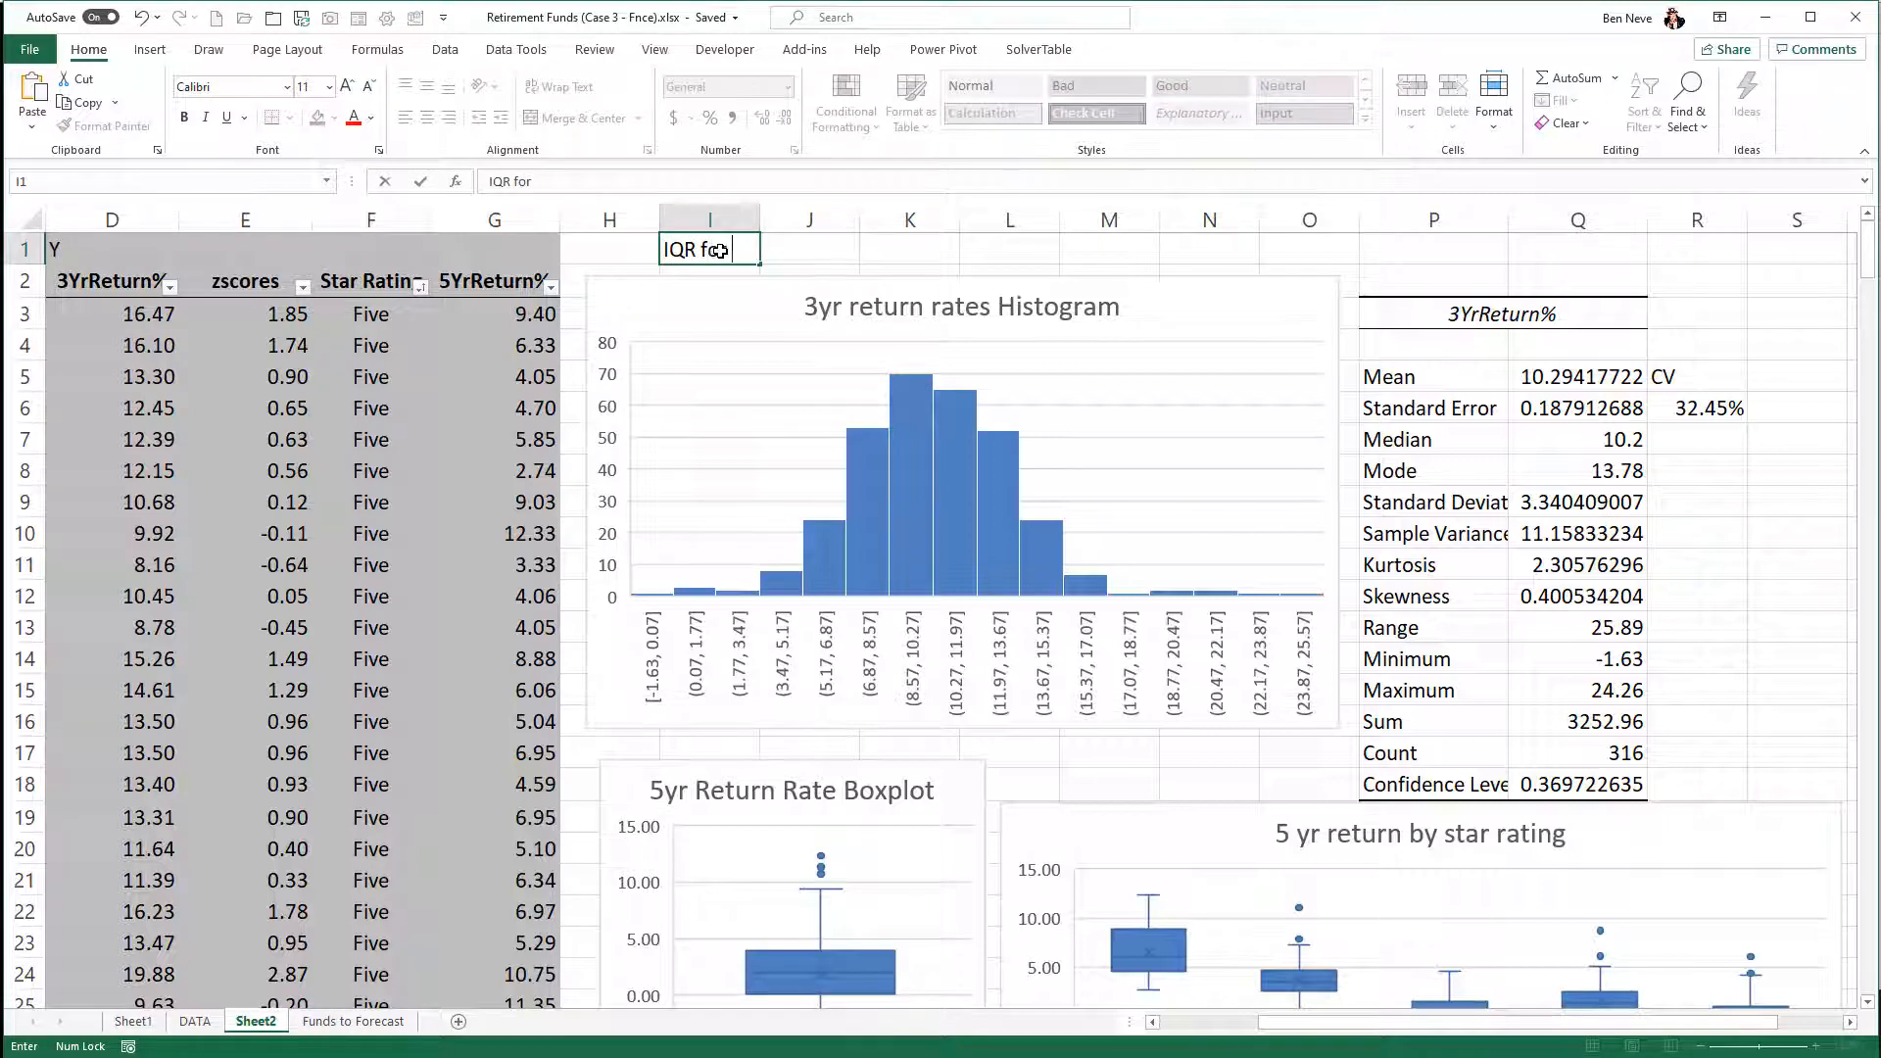
text( 5yr Return:)
key(Tab)
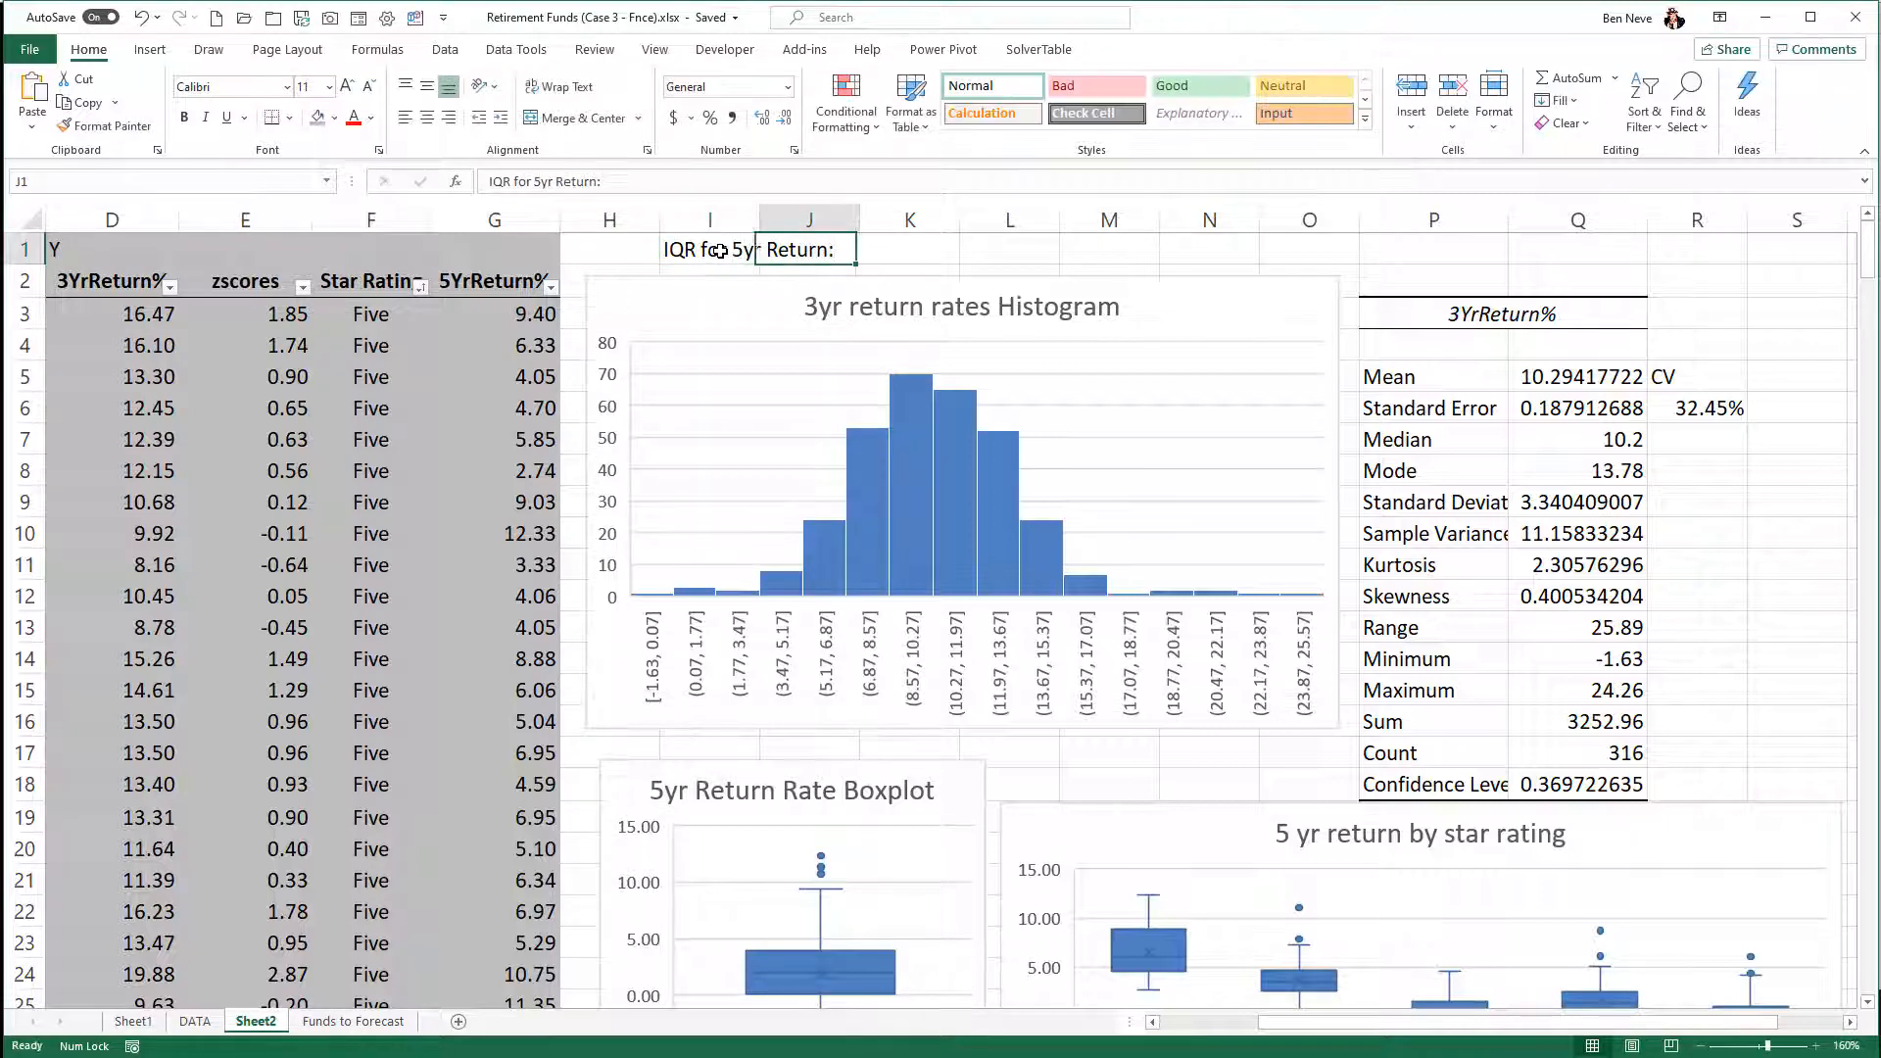
- Calculate the 5-year return IQR in K1 with the formula =IQR($G$3:$G$318)
click(911, 250)
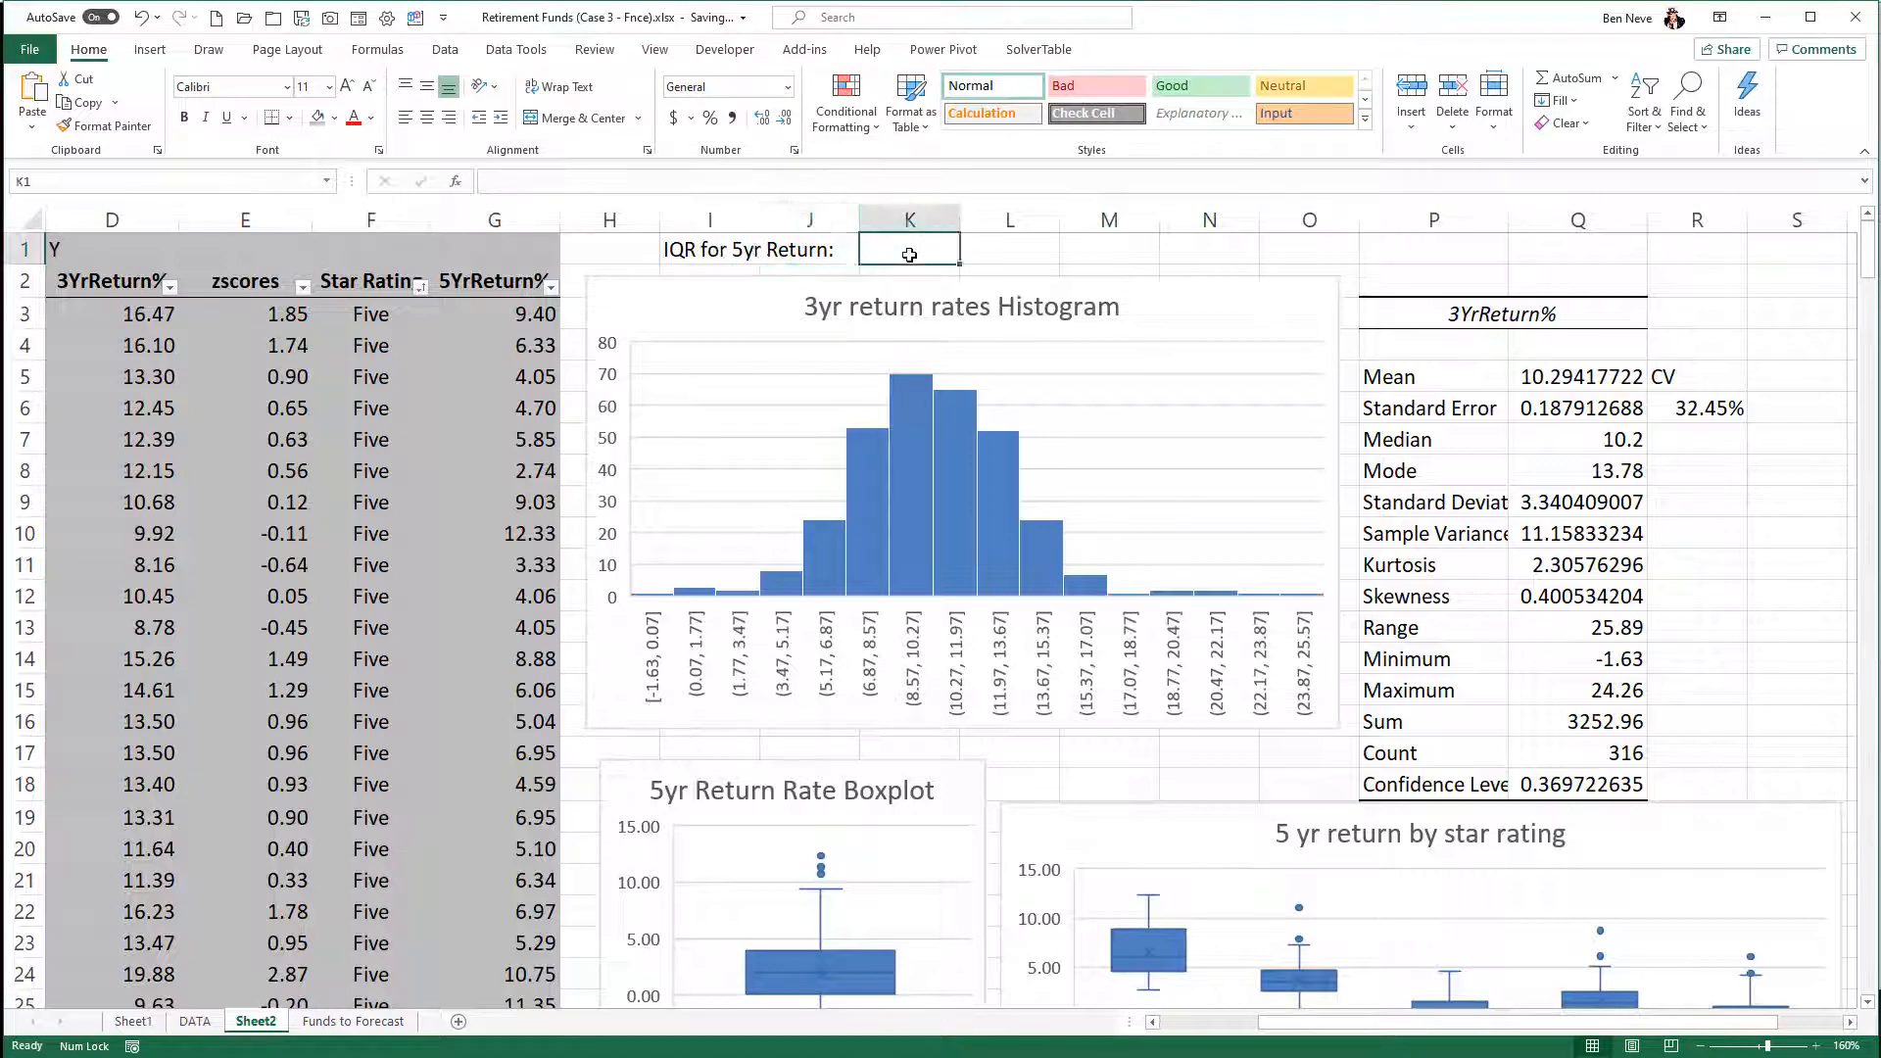
text(=IW)
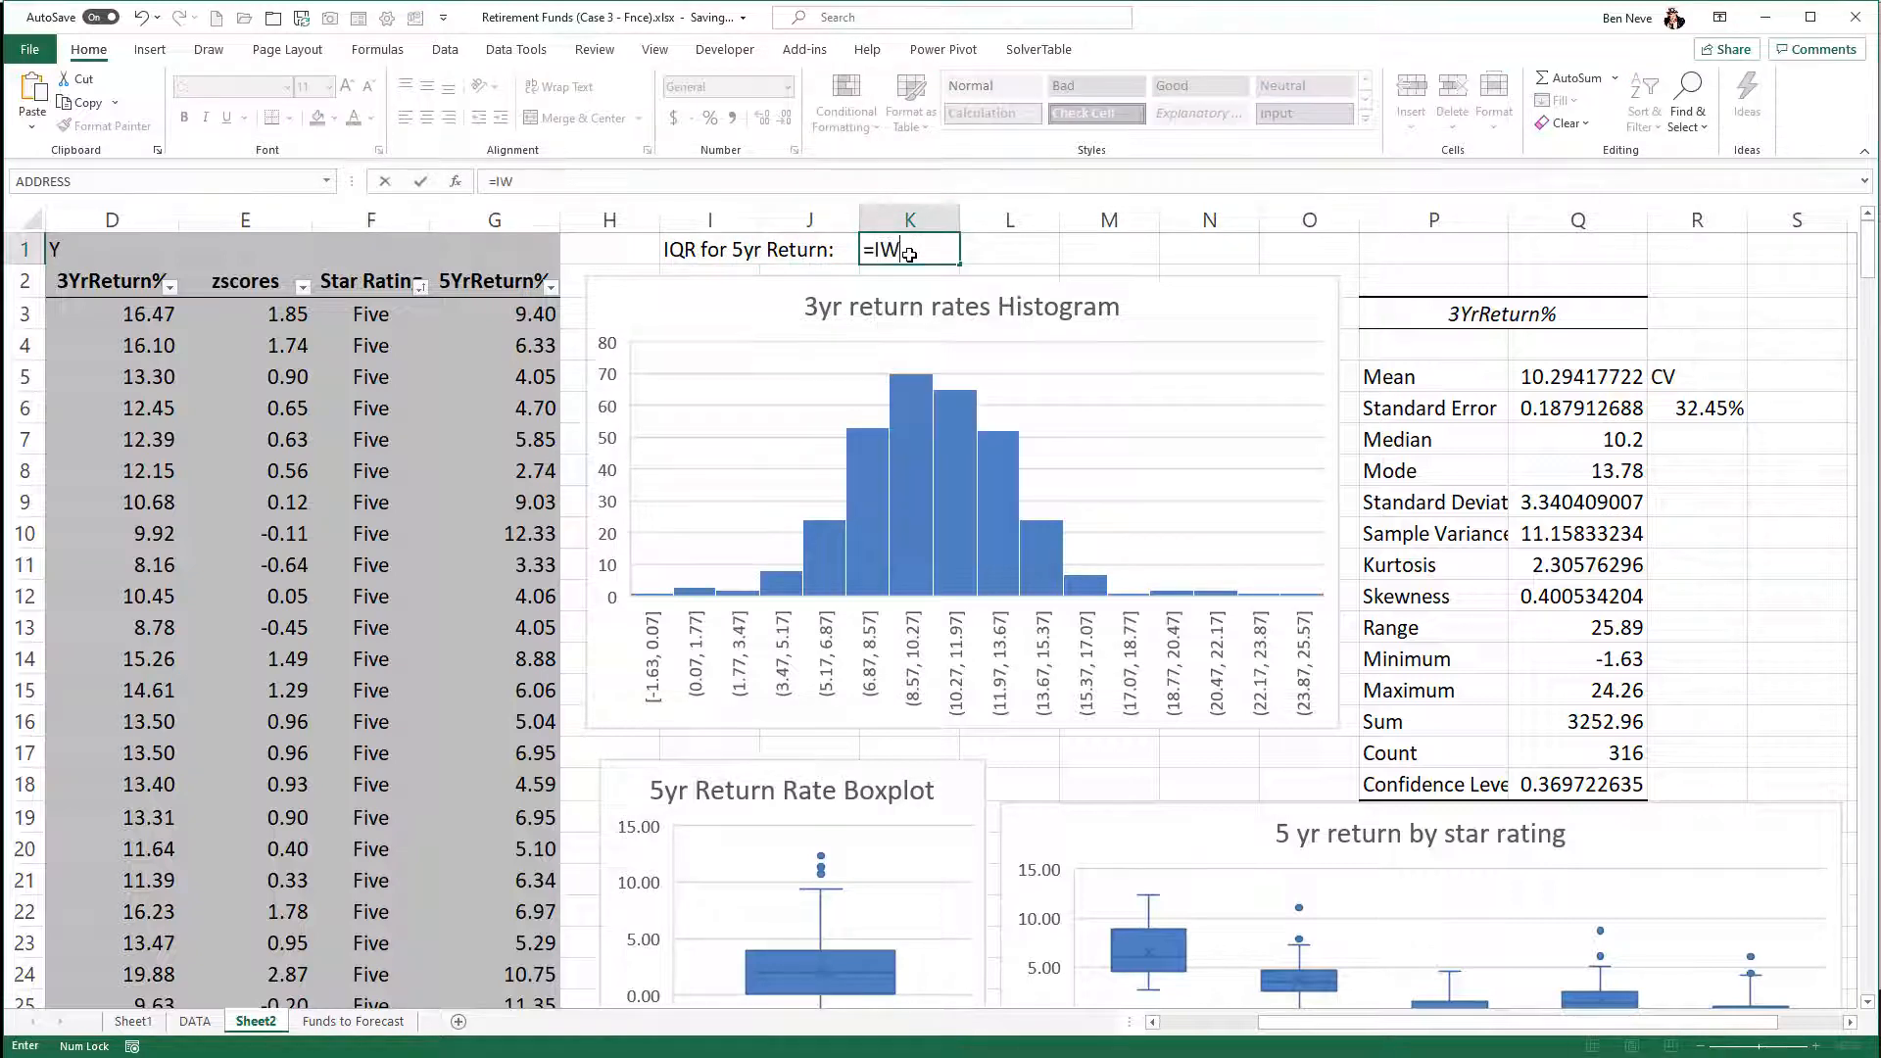
text(R)
key(BackSpace)
key(BackSpace)
text(QR()
click(510, 320)
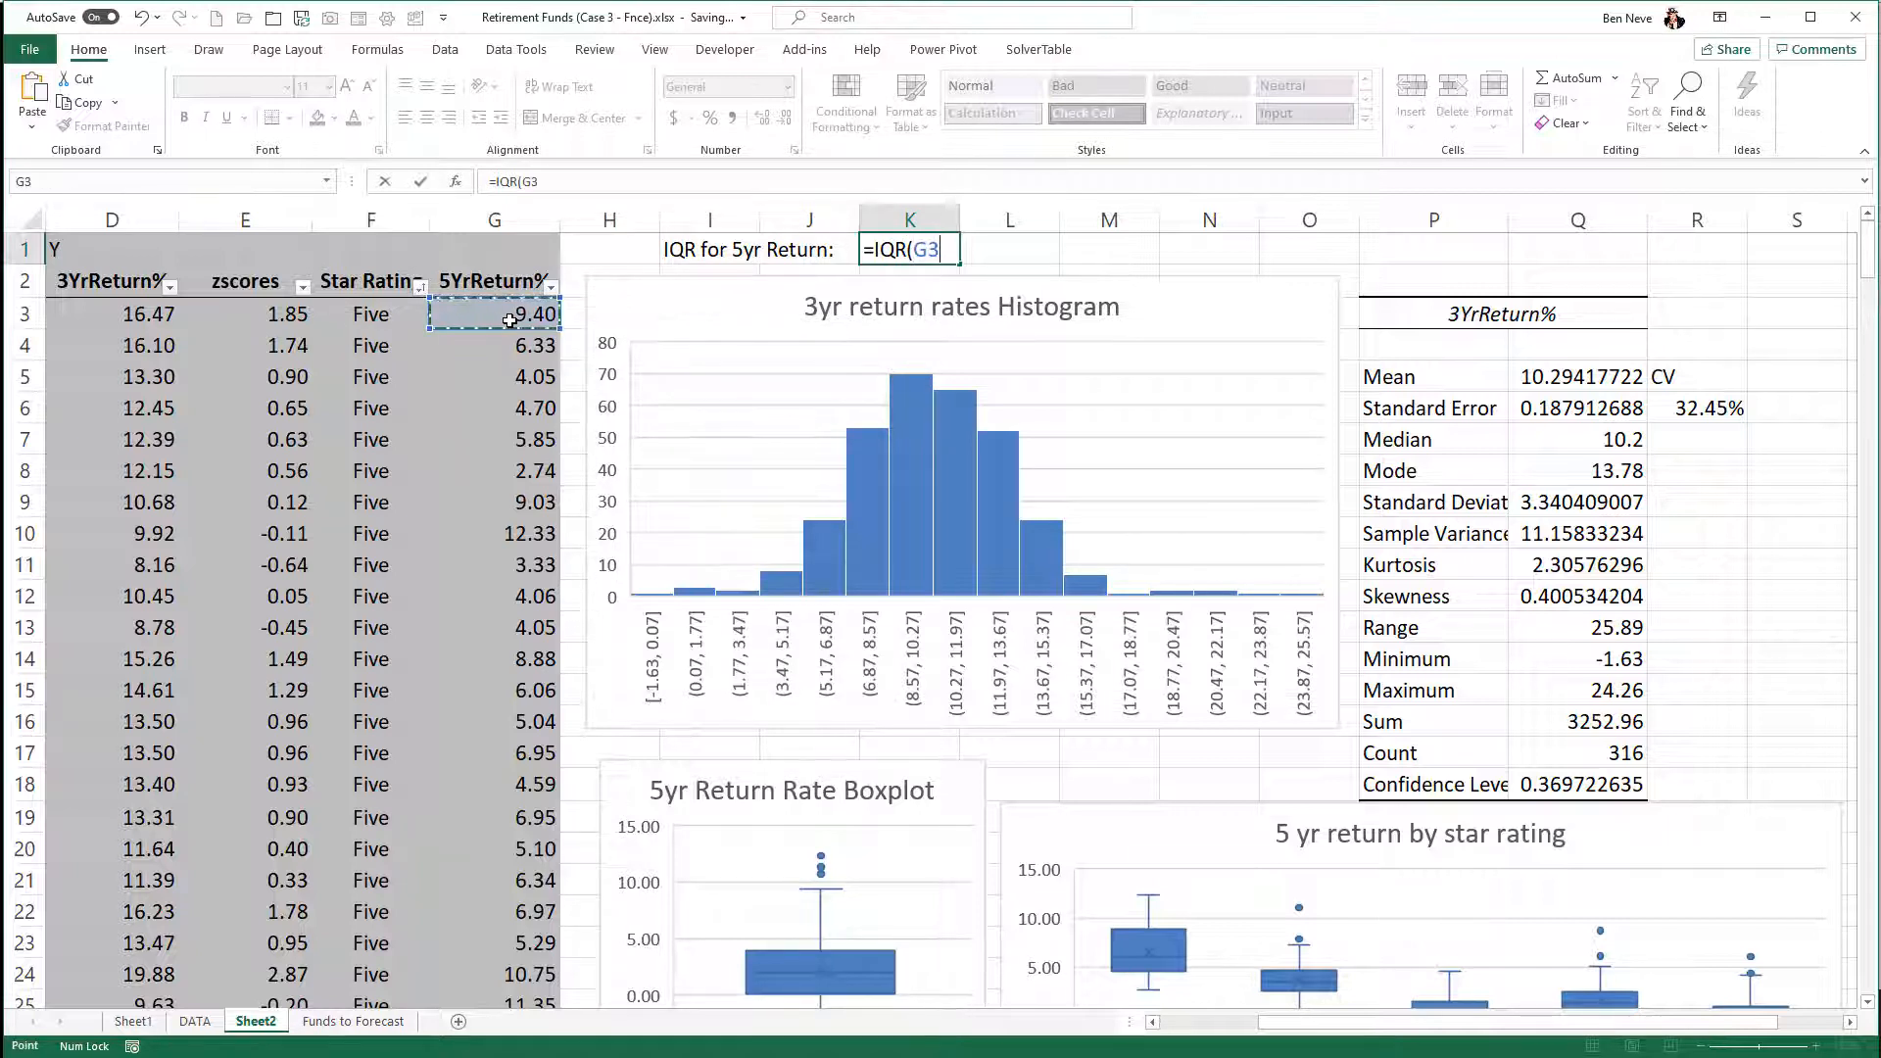
key(ctrl+shift+Down)
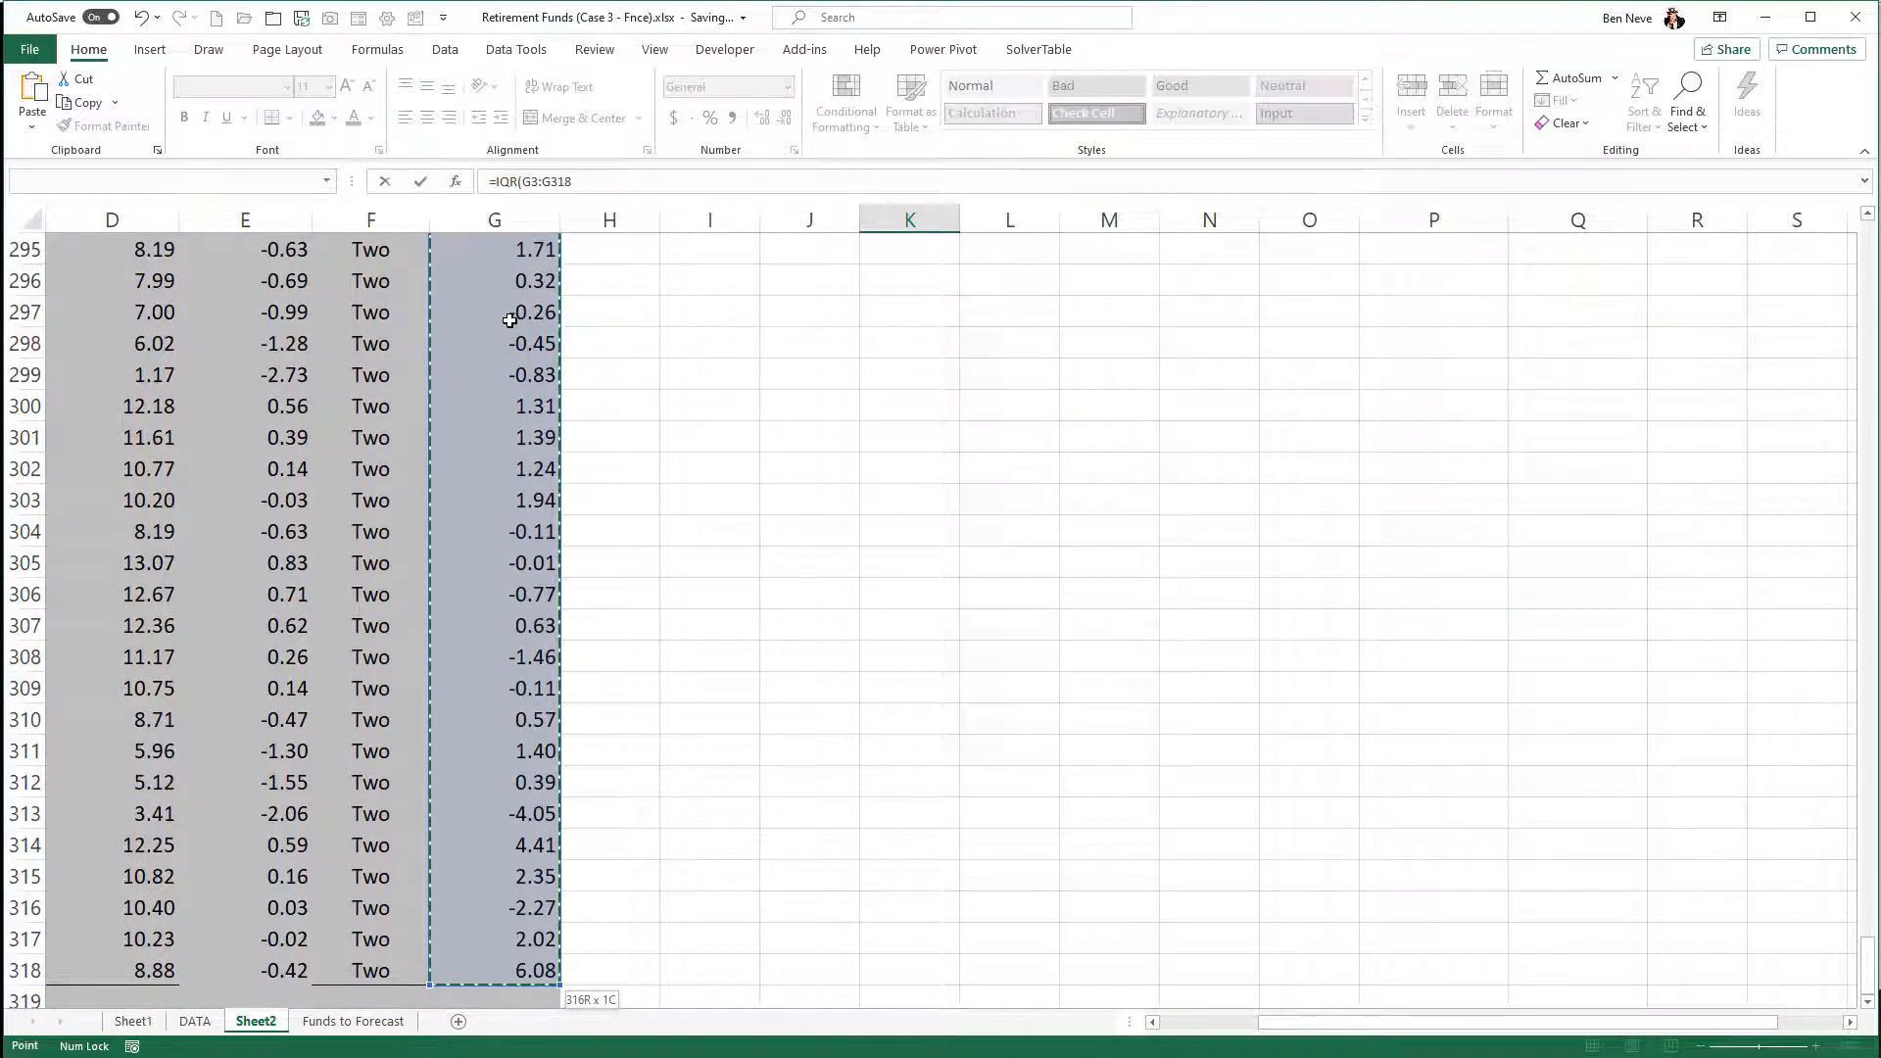
key(F4)
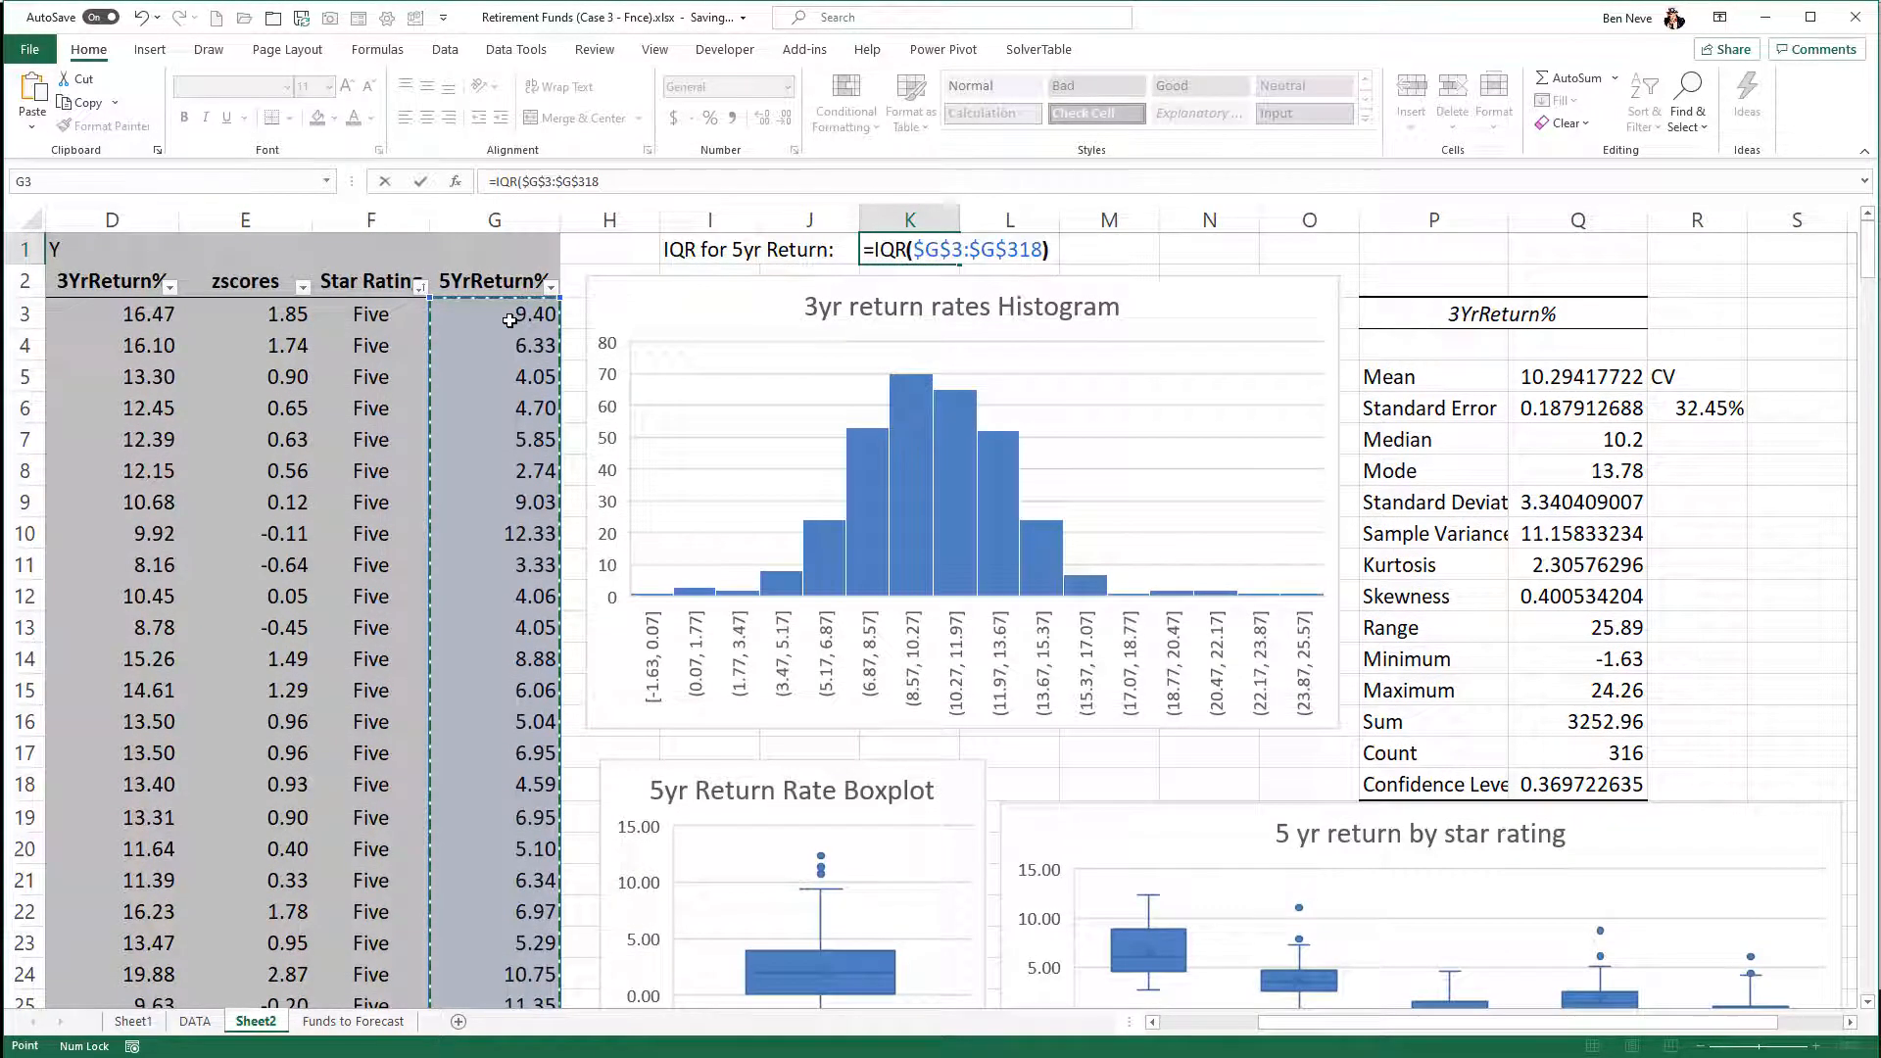
key(Return)
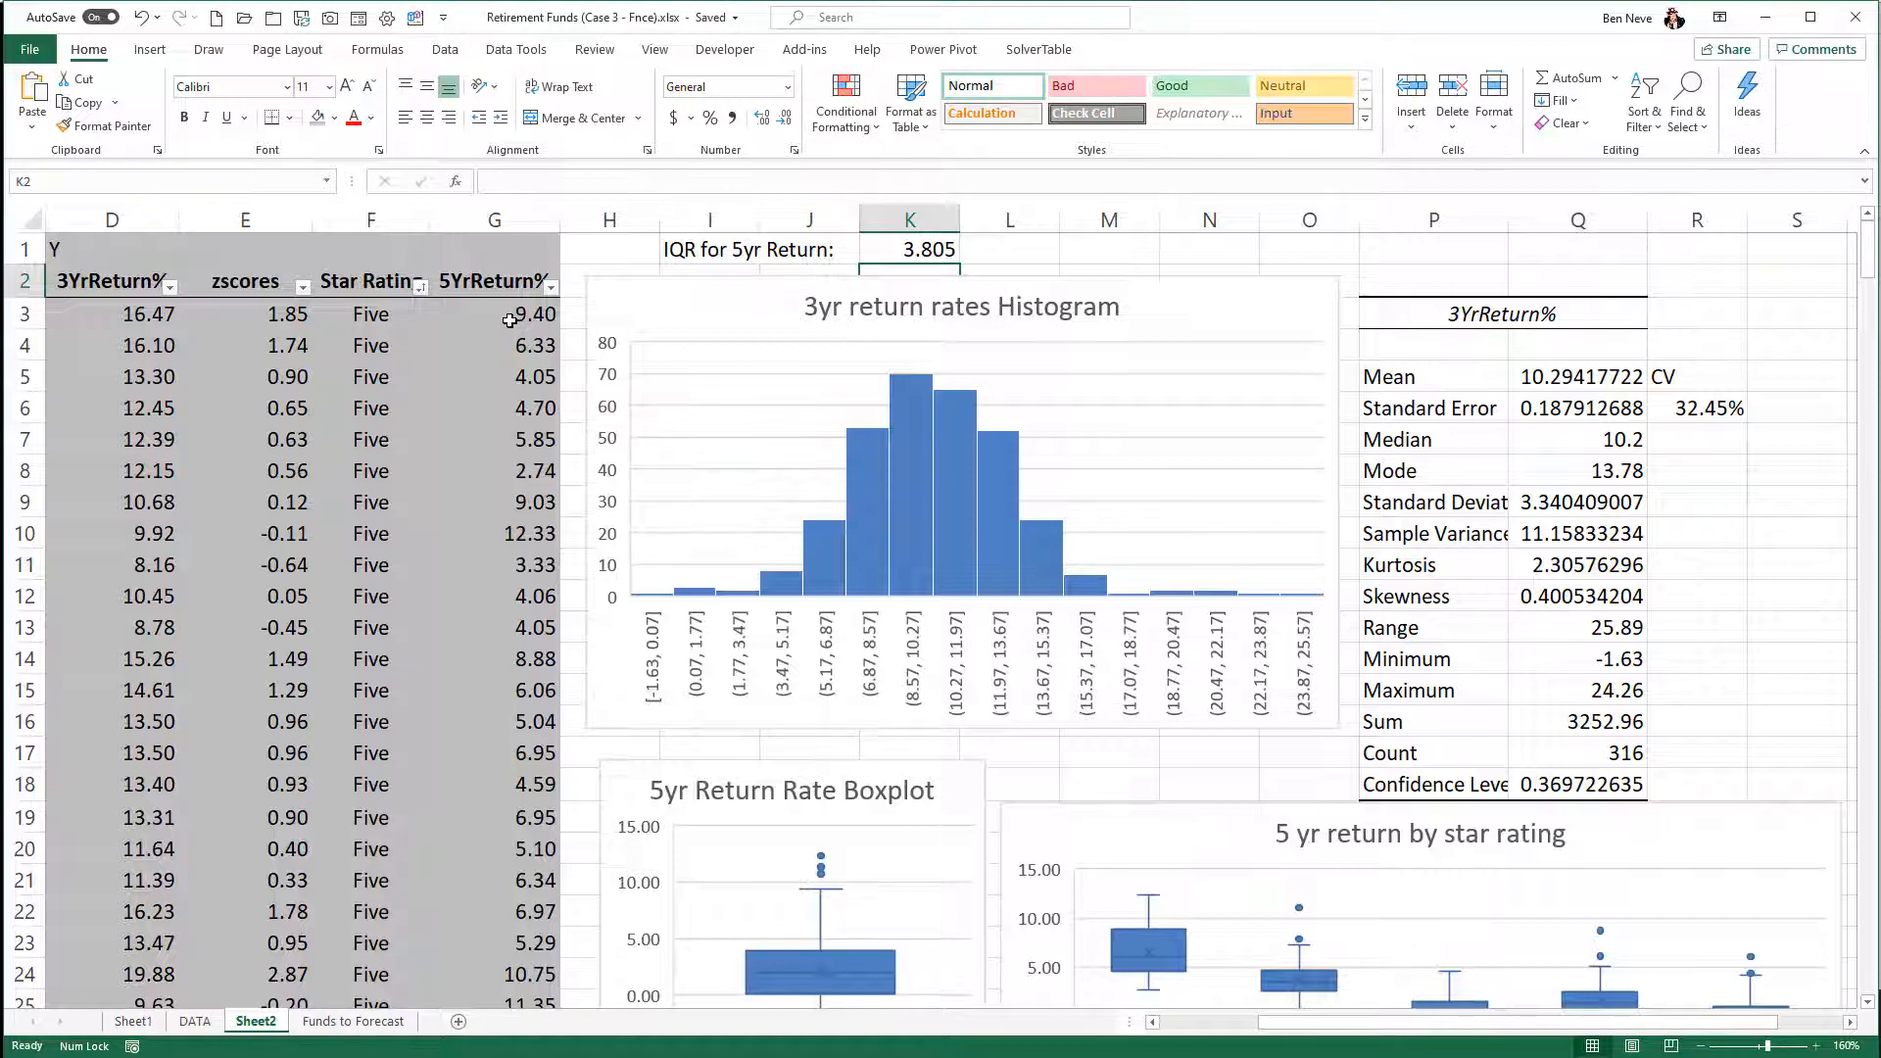
- Calculate 1.5 times the IQR in L1 with the formula =K1*1.5
key(Up)
key(Right)
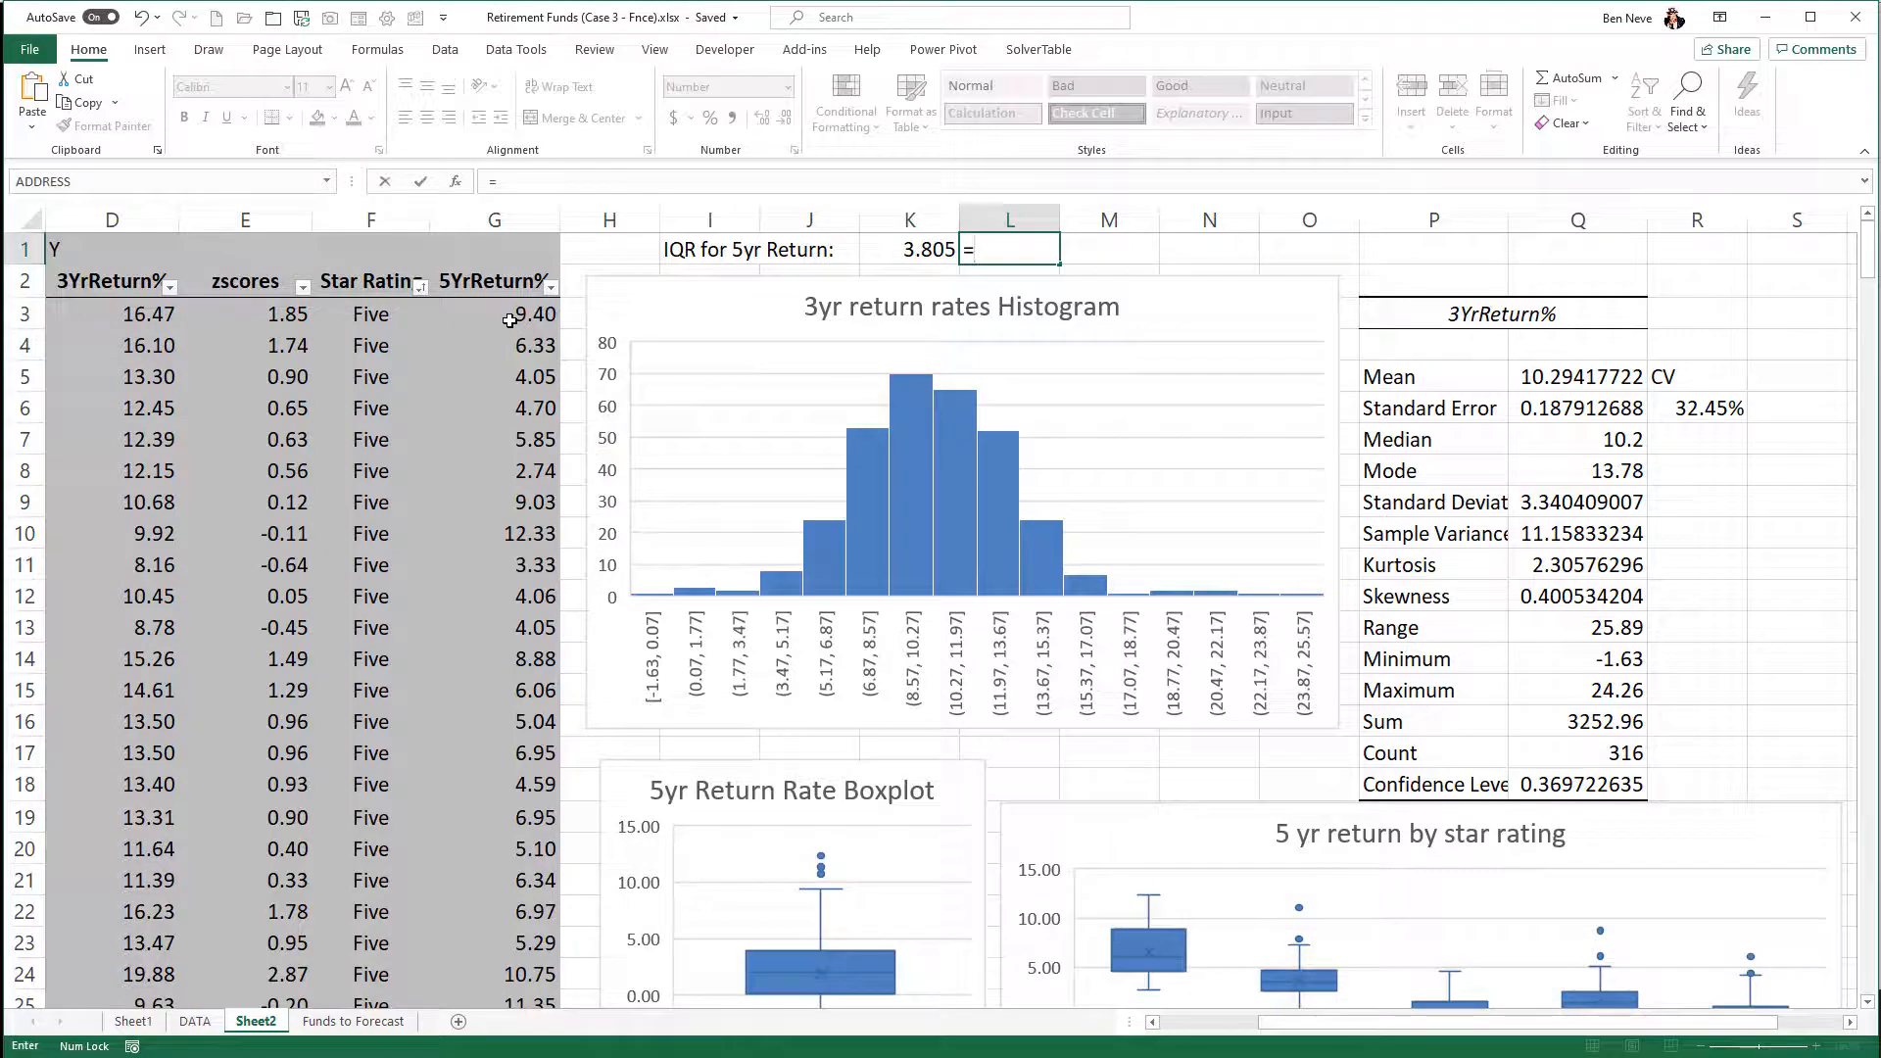
key(Left)
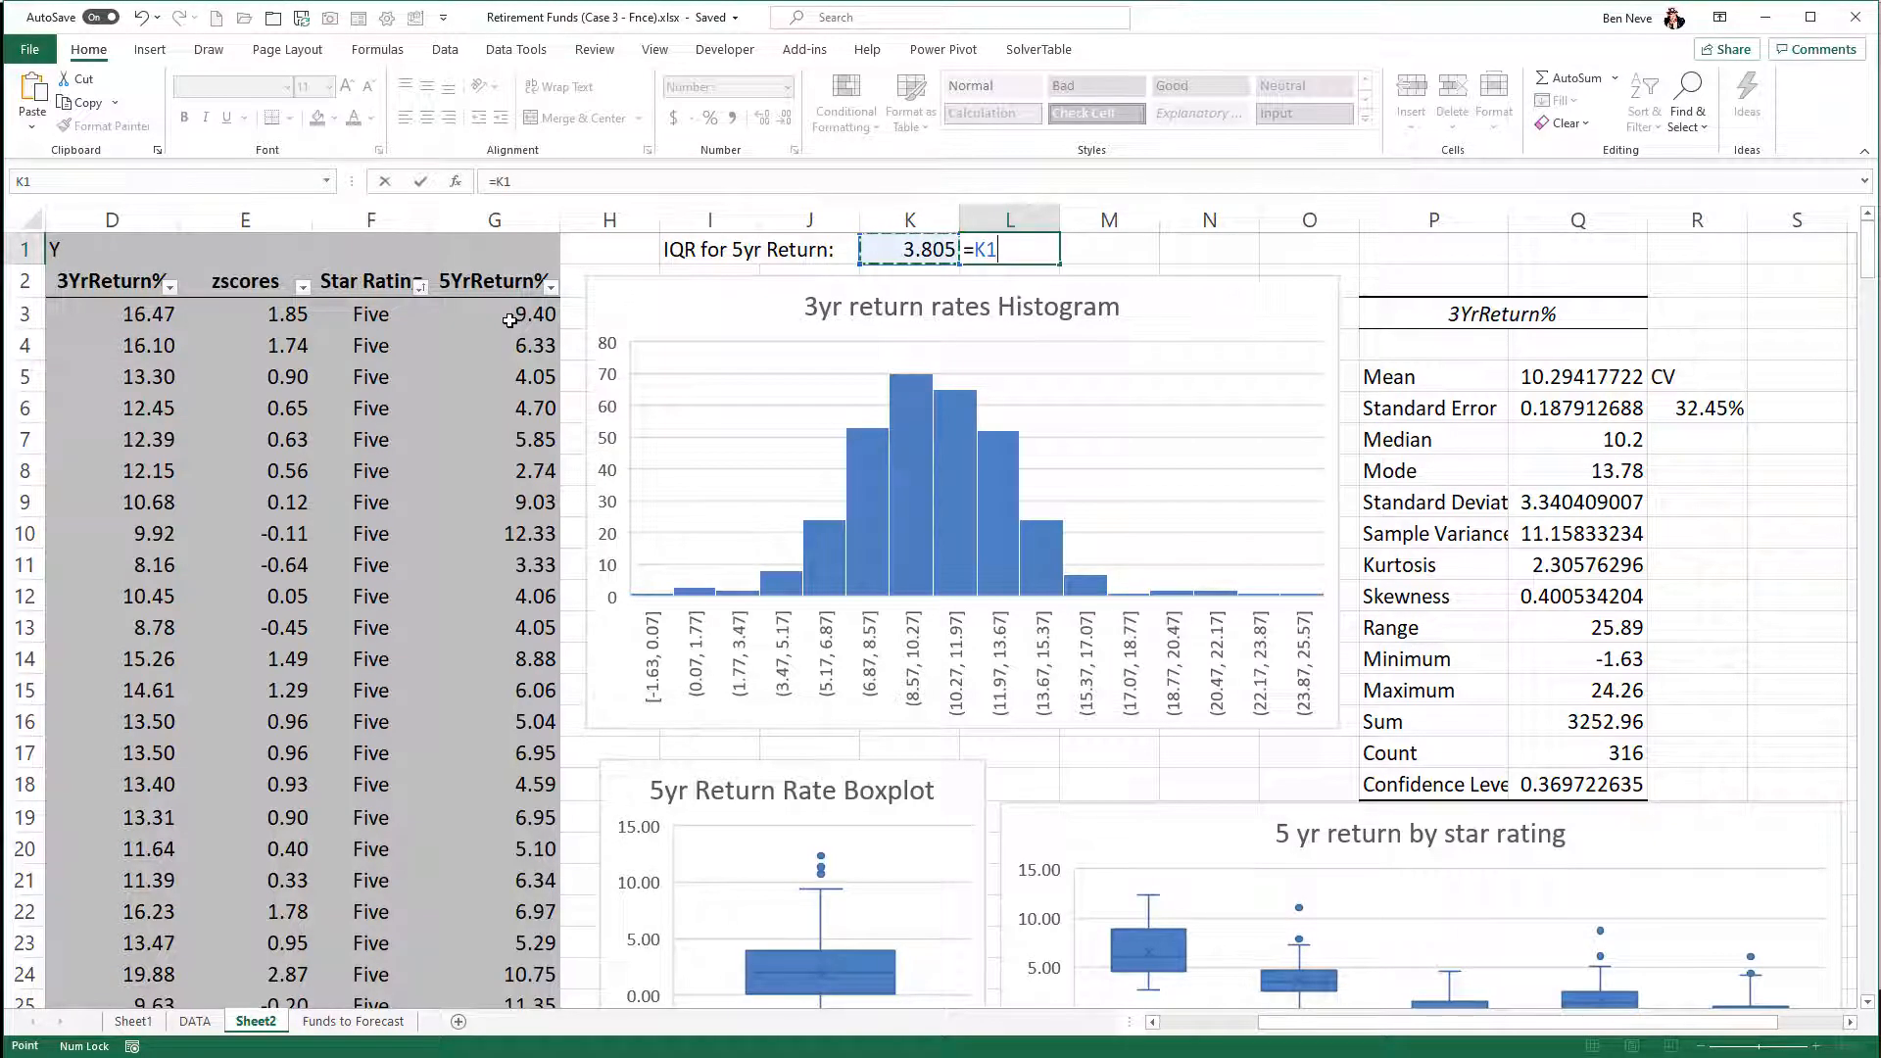
text(*1.5)
key(Return)
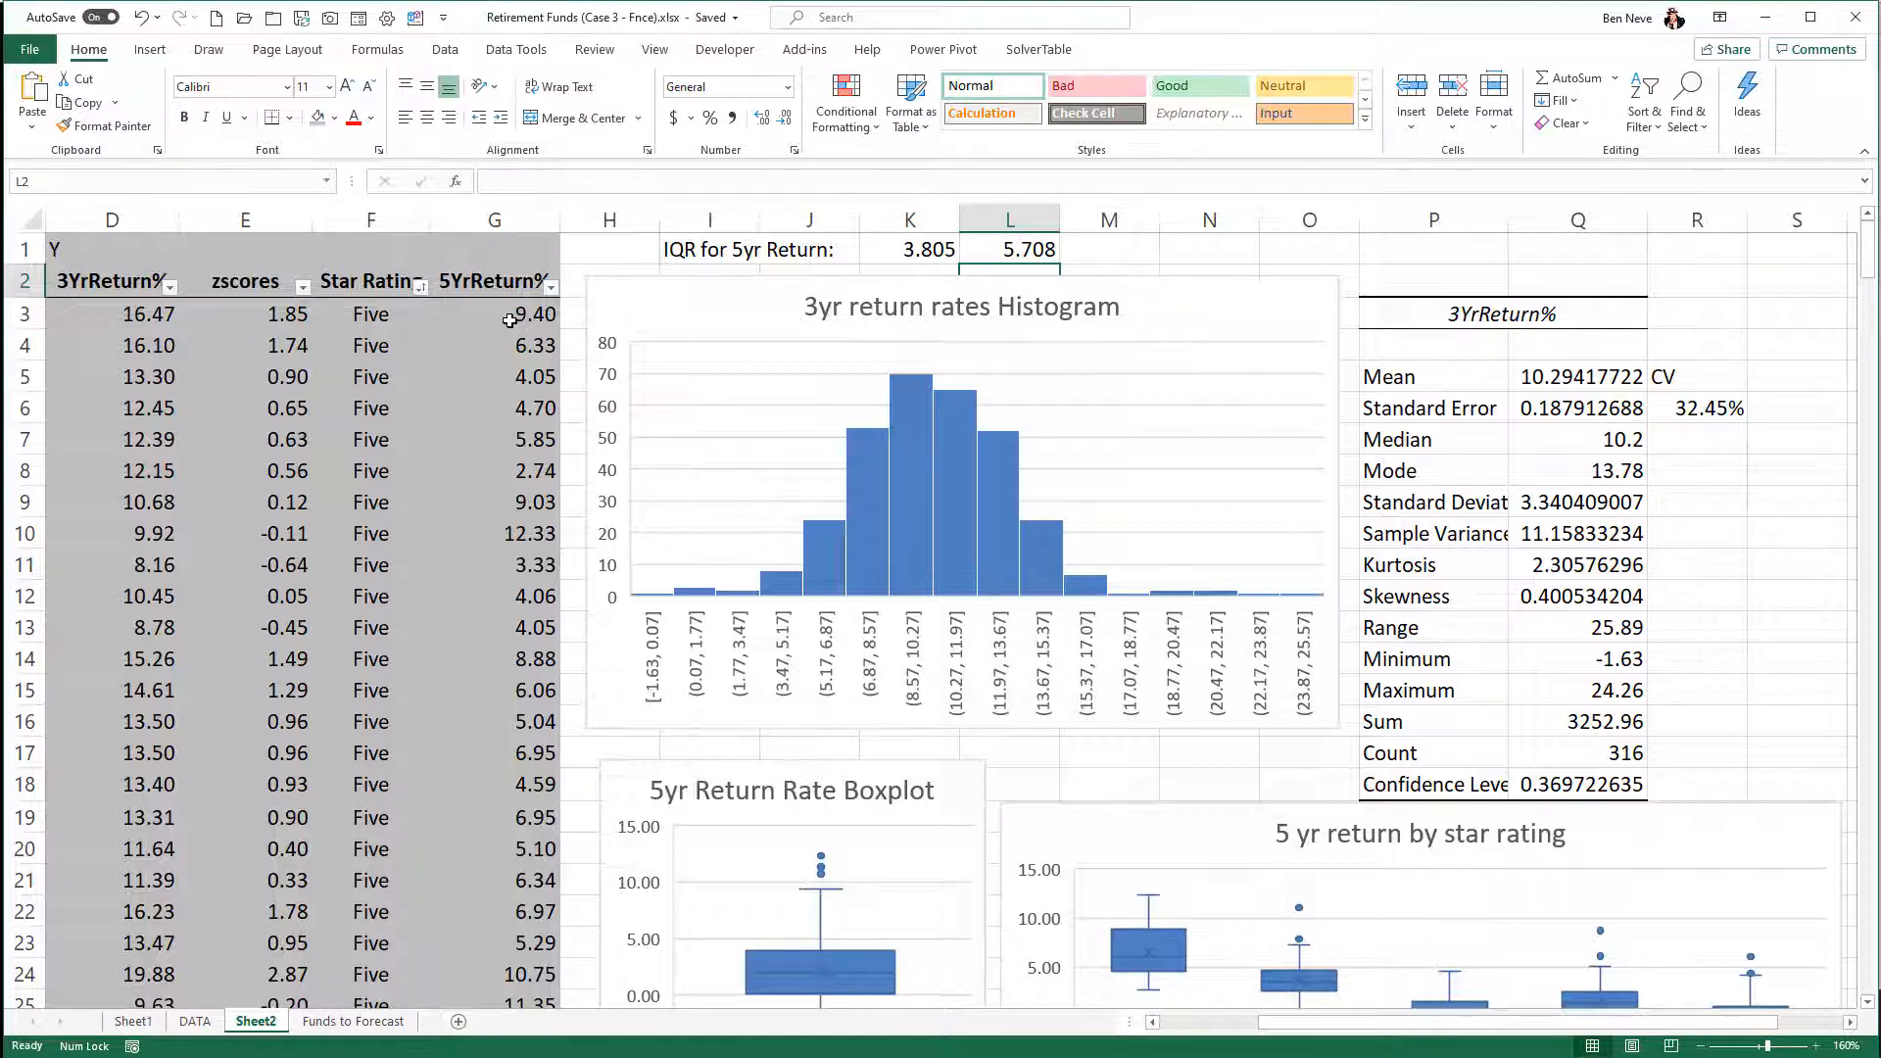
- Annotate the 5yr Return Rate Boxplot in red ink, labelling the box's upper edge Q3 and its lower edge Q1
scroll(509, 320, down, 3)
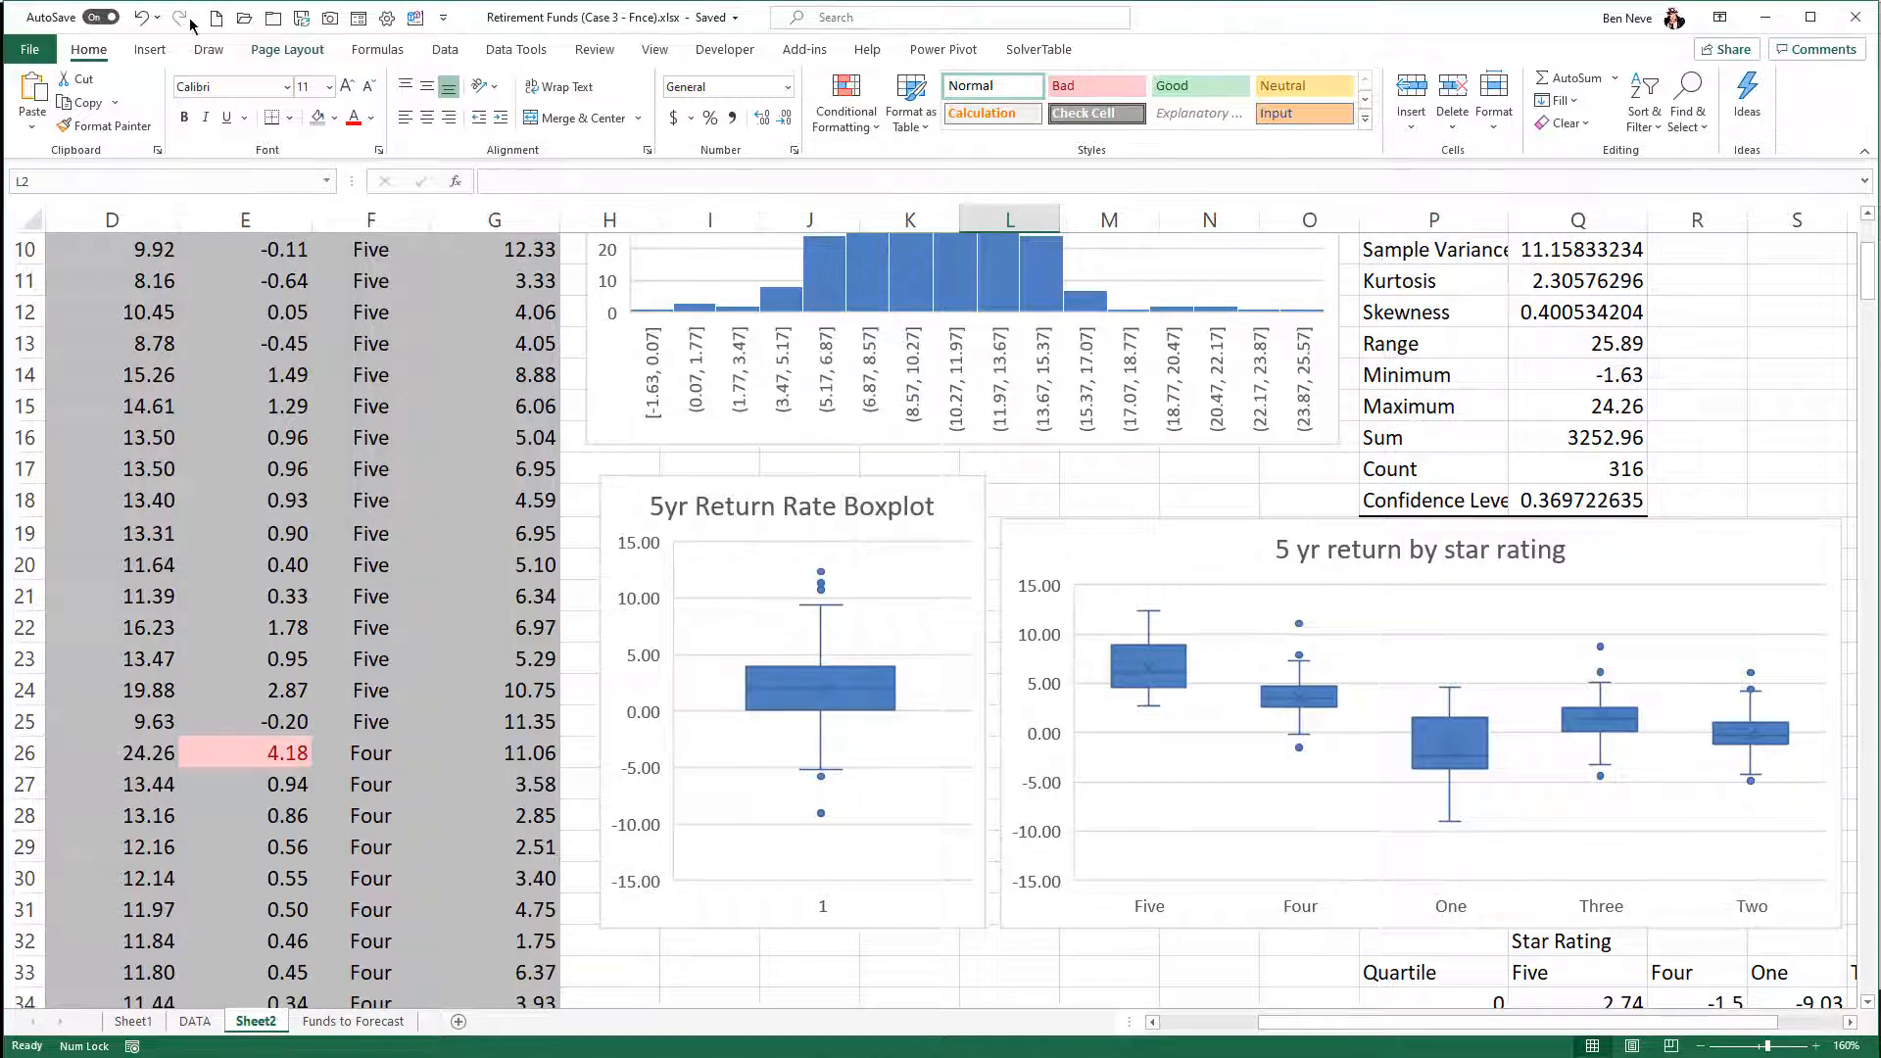
click(217, 53)
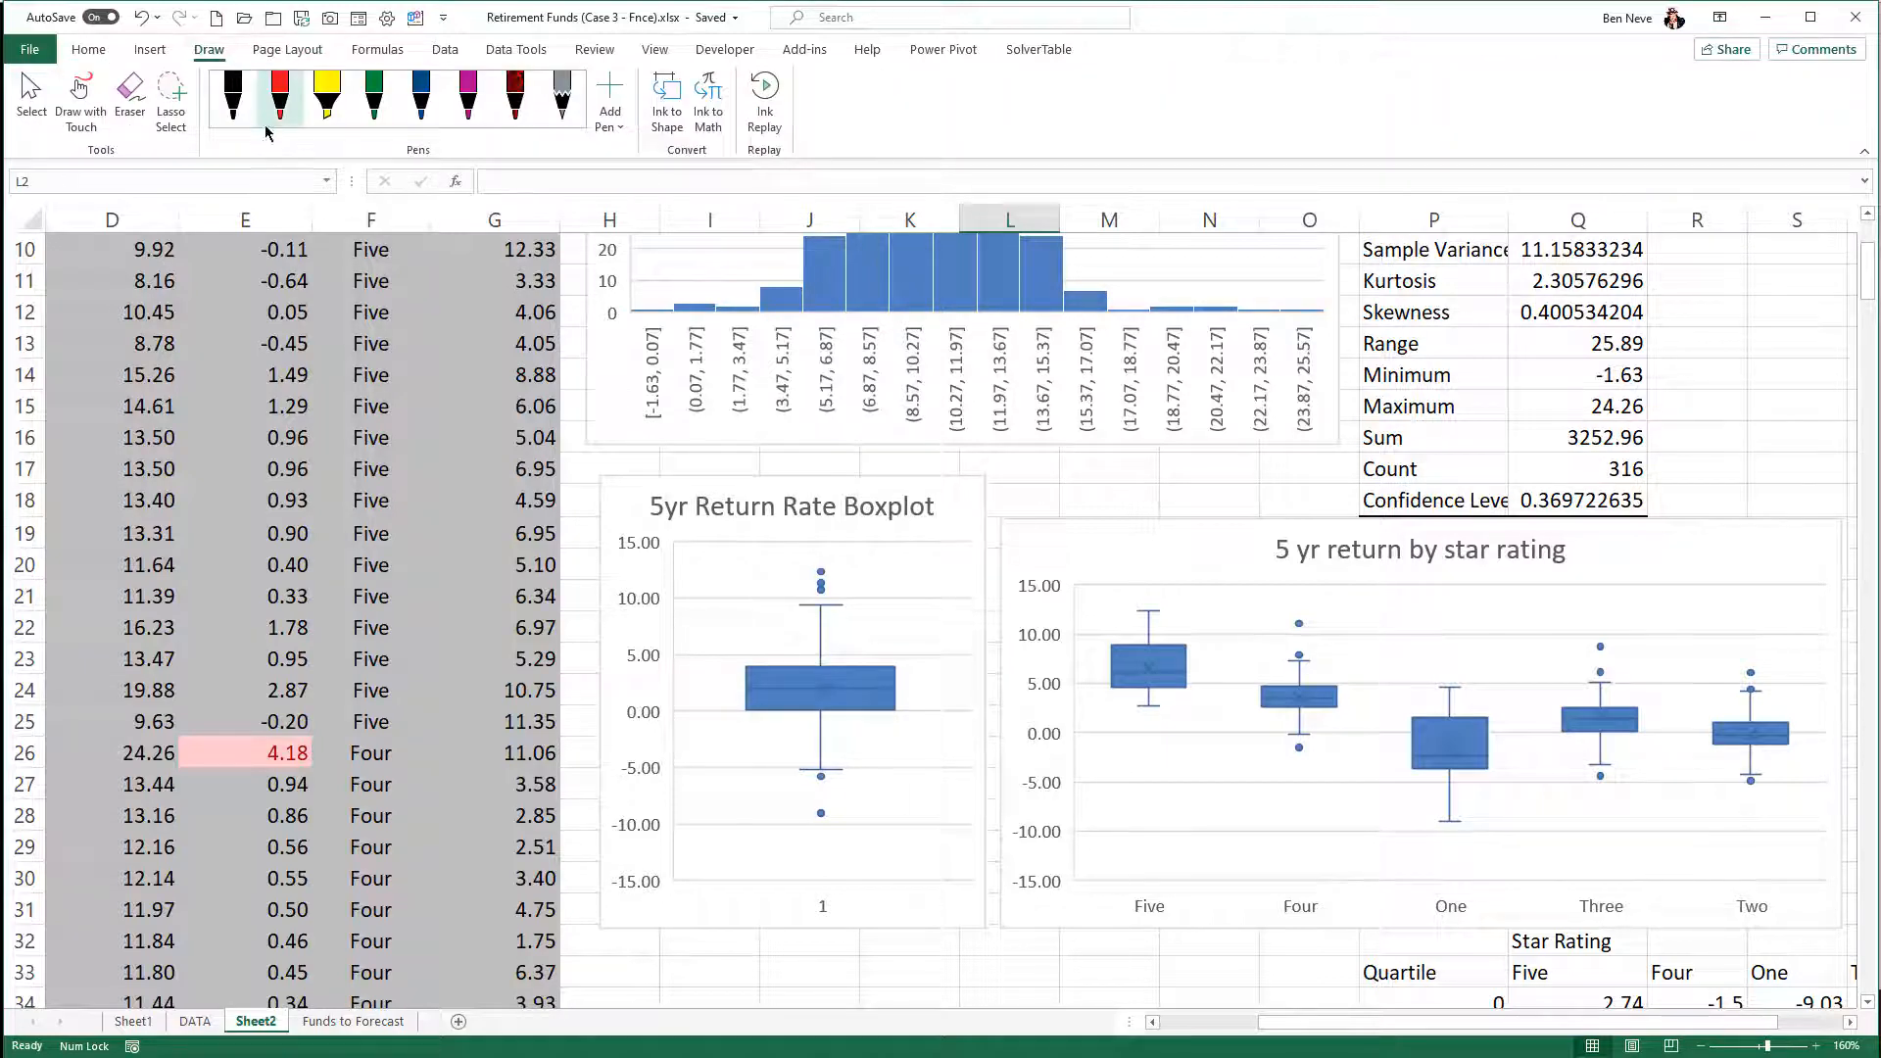
click(279, 98)
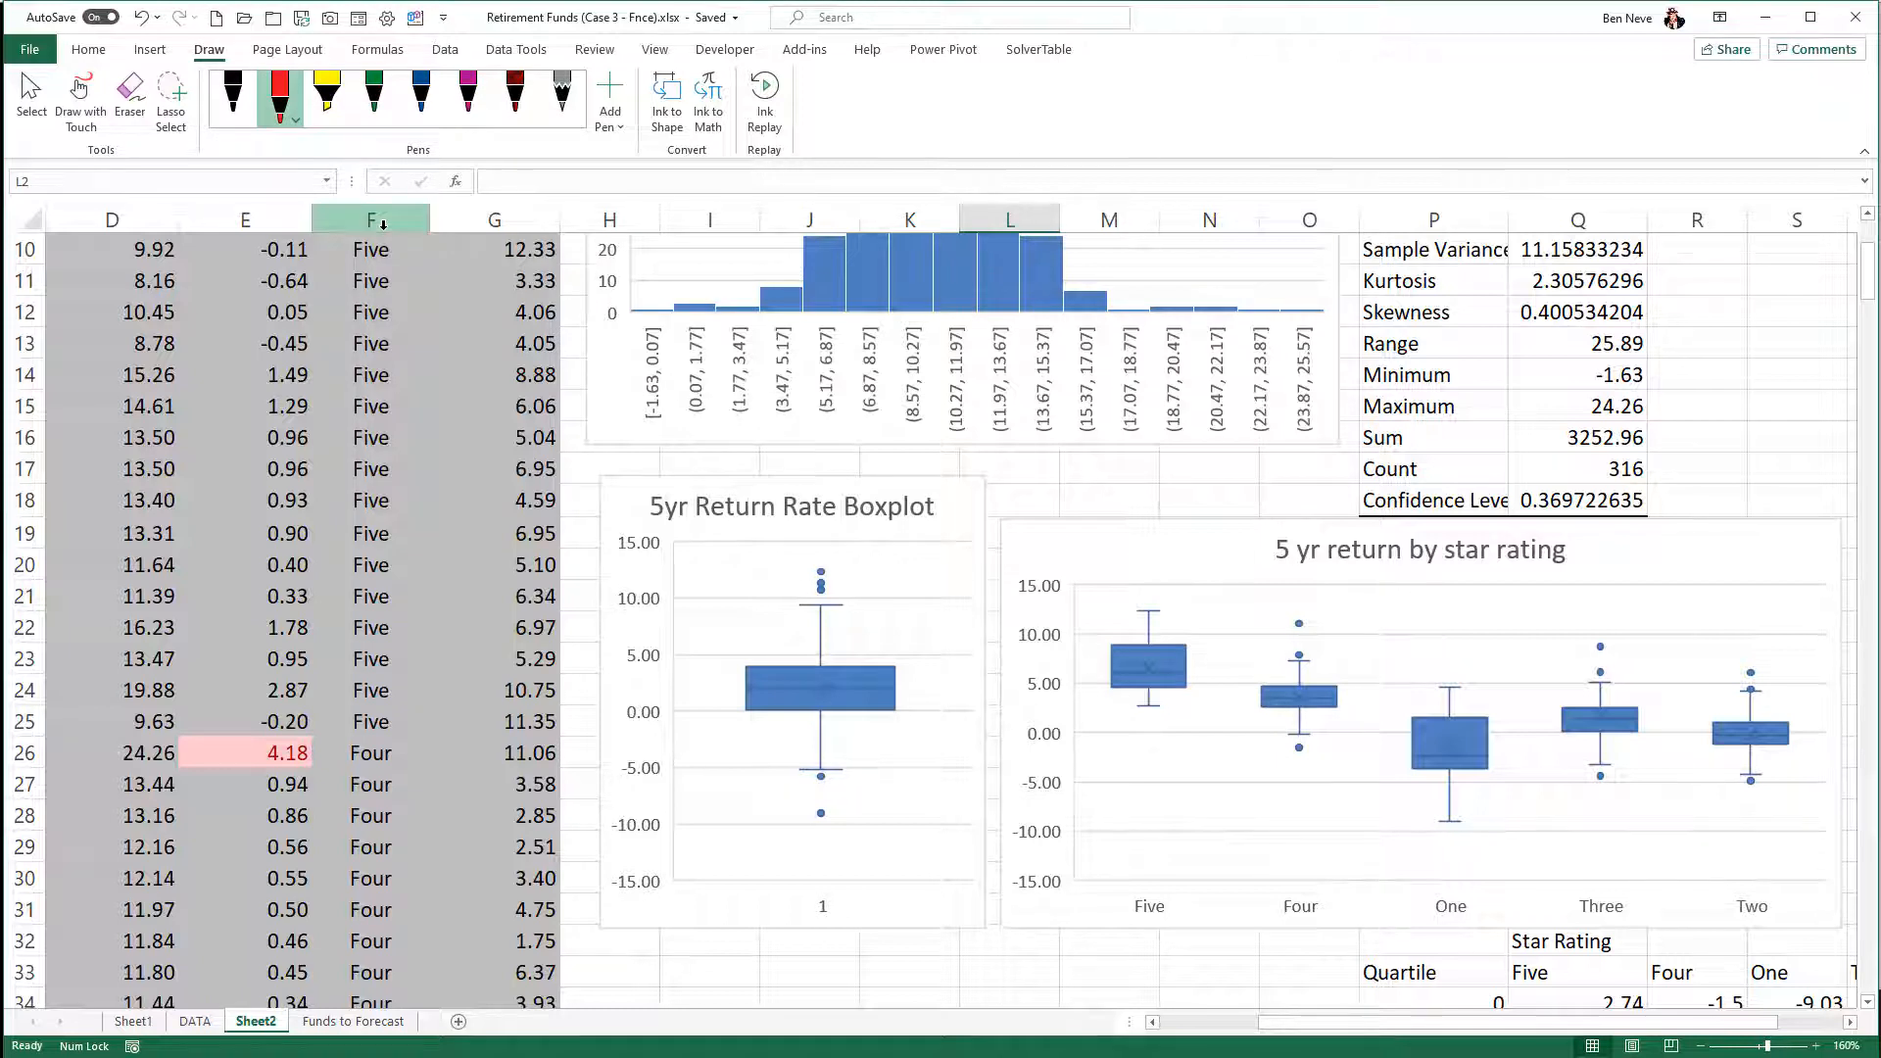
mouse_move(893, 666)
mouse_down()
mouse_move(966, 659)
mouse_move(940, 713)
mouse_move(970, 753)
mouse_up()
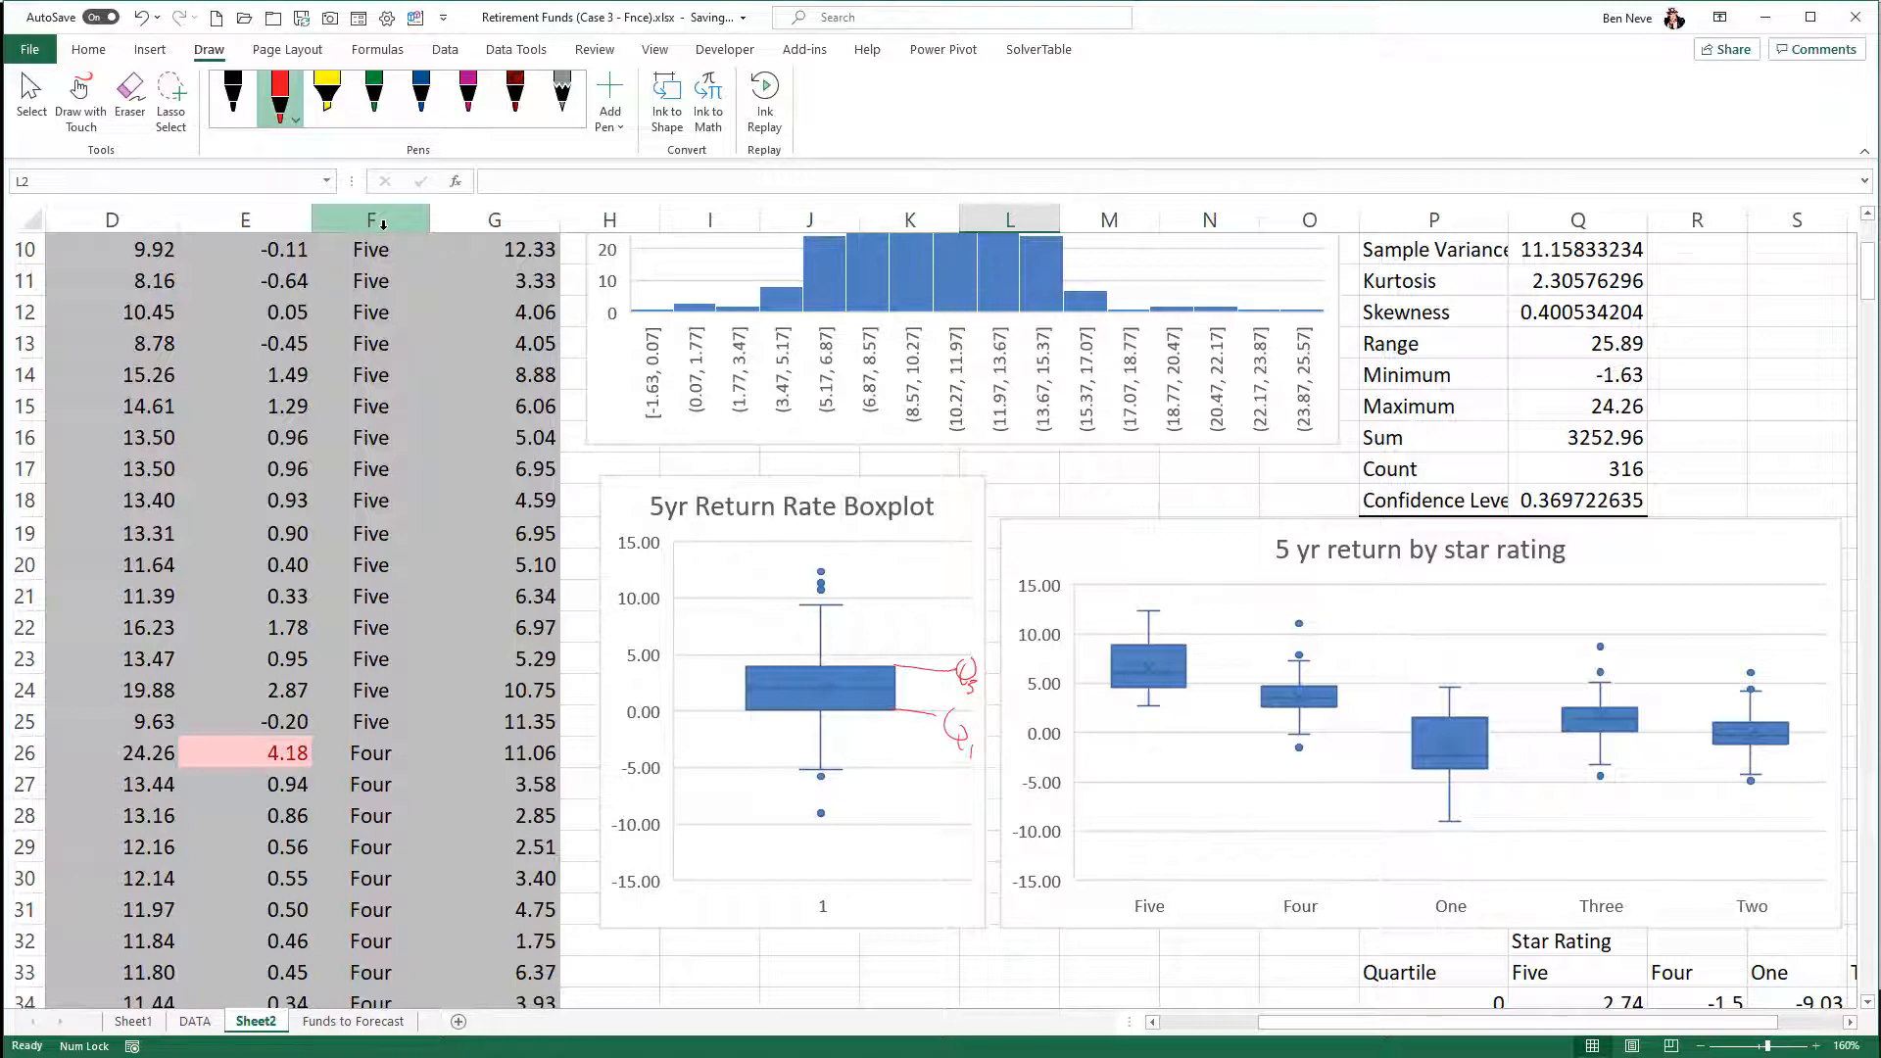
- Bracket both whiskers of the 5yr boxplot in red ink as 1.5(IQR) and circle the outlier points above and below
mouse_move(754, 715)
mouse_down()
mouse_move(730, 717)
mouse_move(733, 776)
mouse_move(803, 779)
mouse_up()
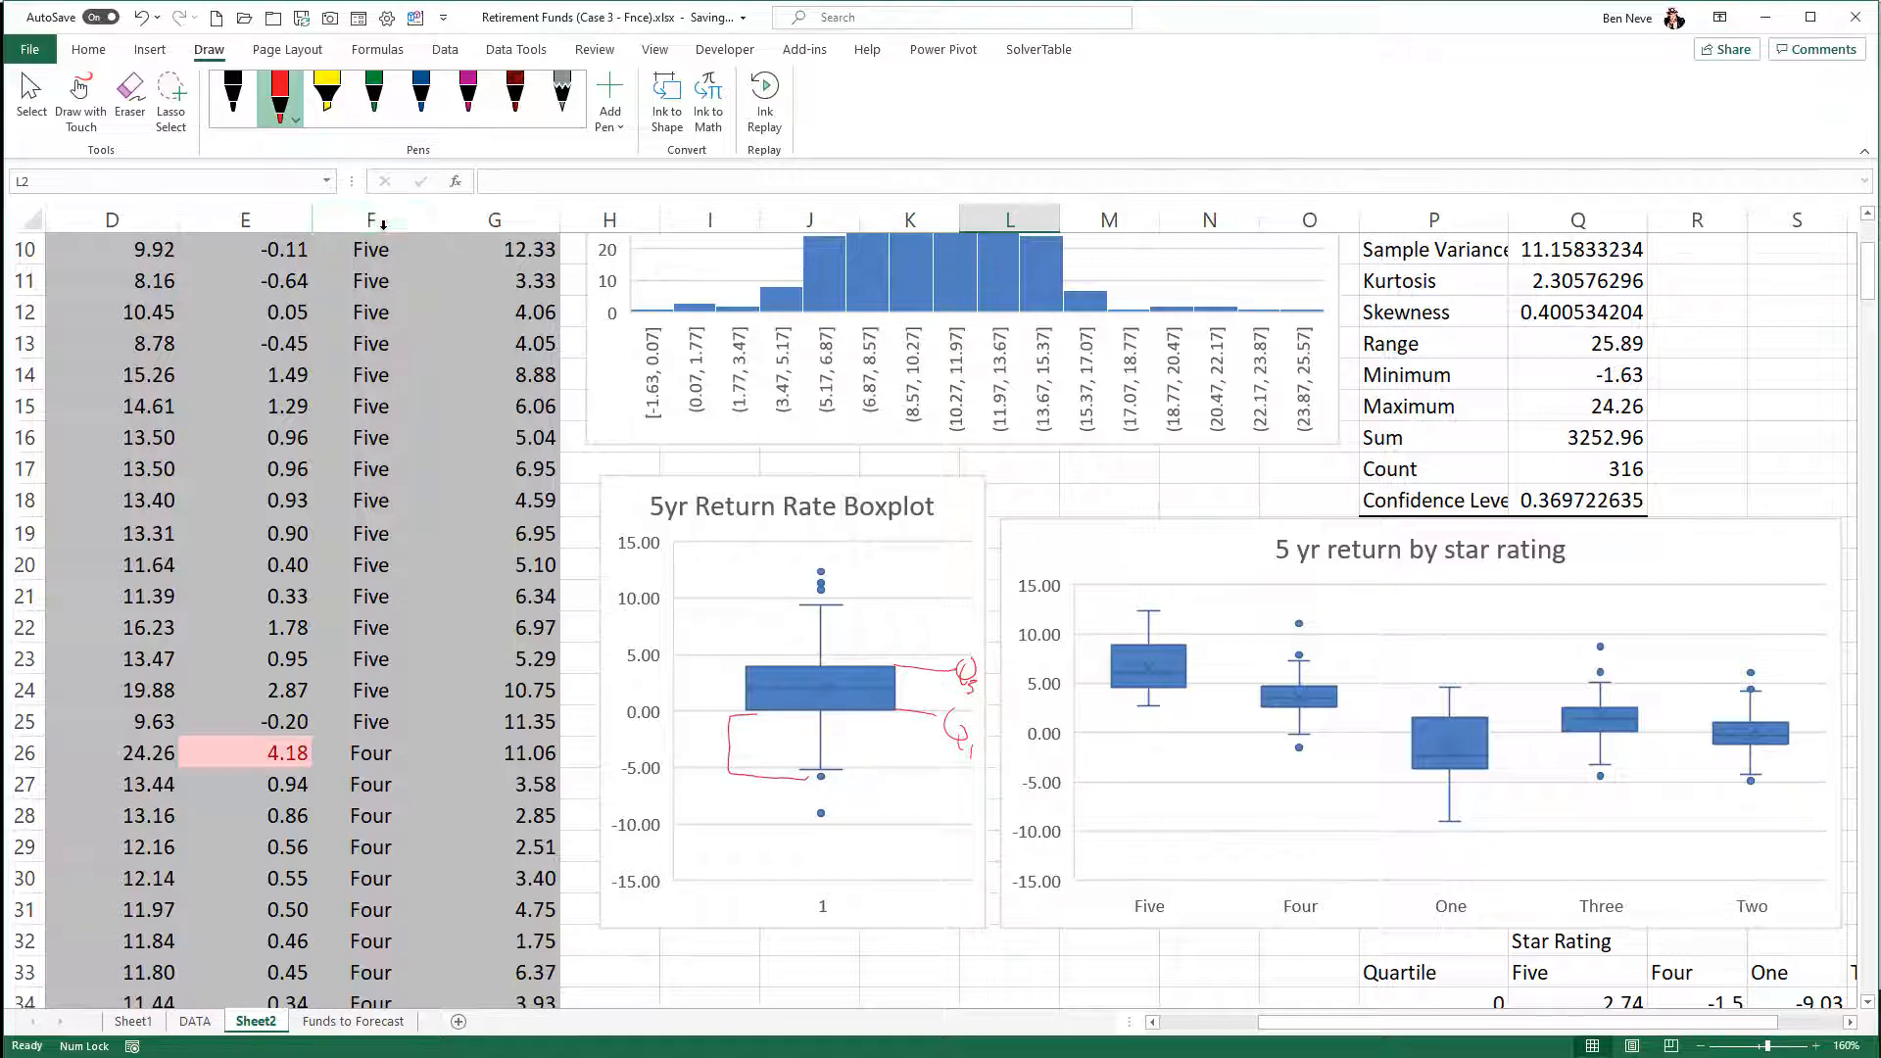
mouse_move(672, 748)
mouse_down()
mouse_move(707, 746)
mouse_move(618, 760)
mouse_move(657, 760)
mouse_up()
drag(660, 746, 665, 768)
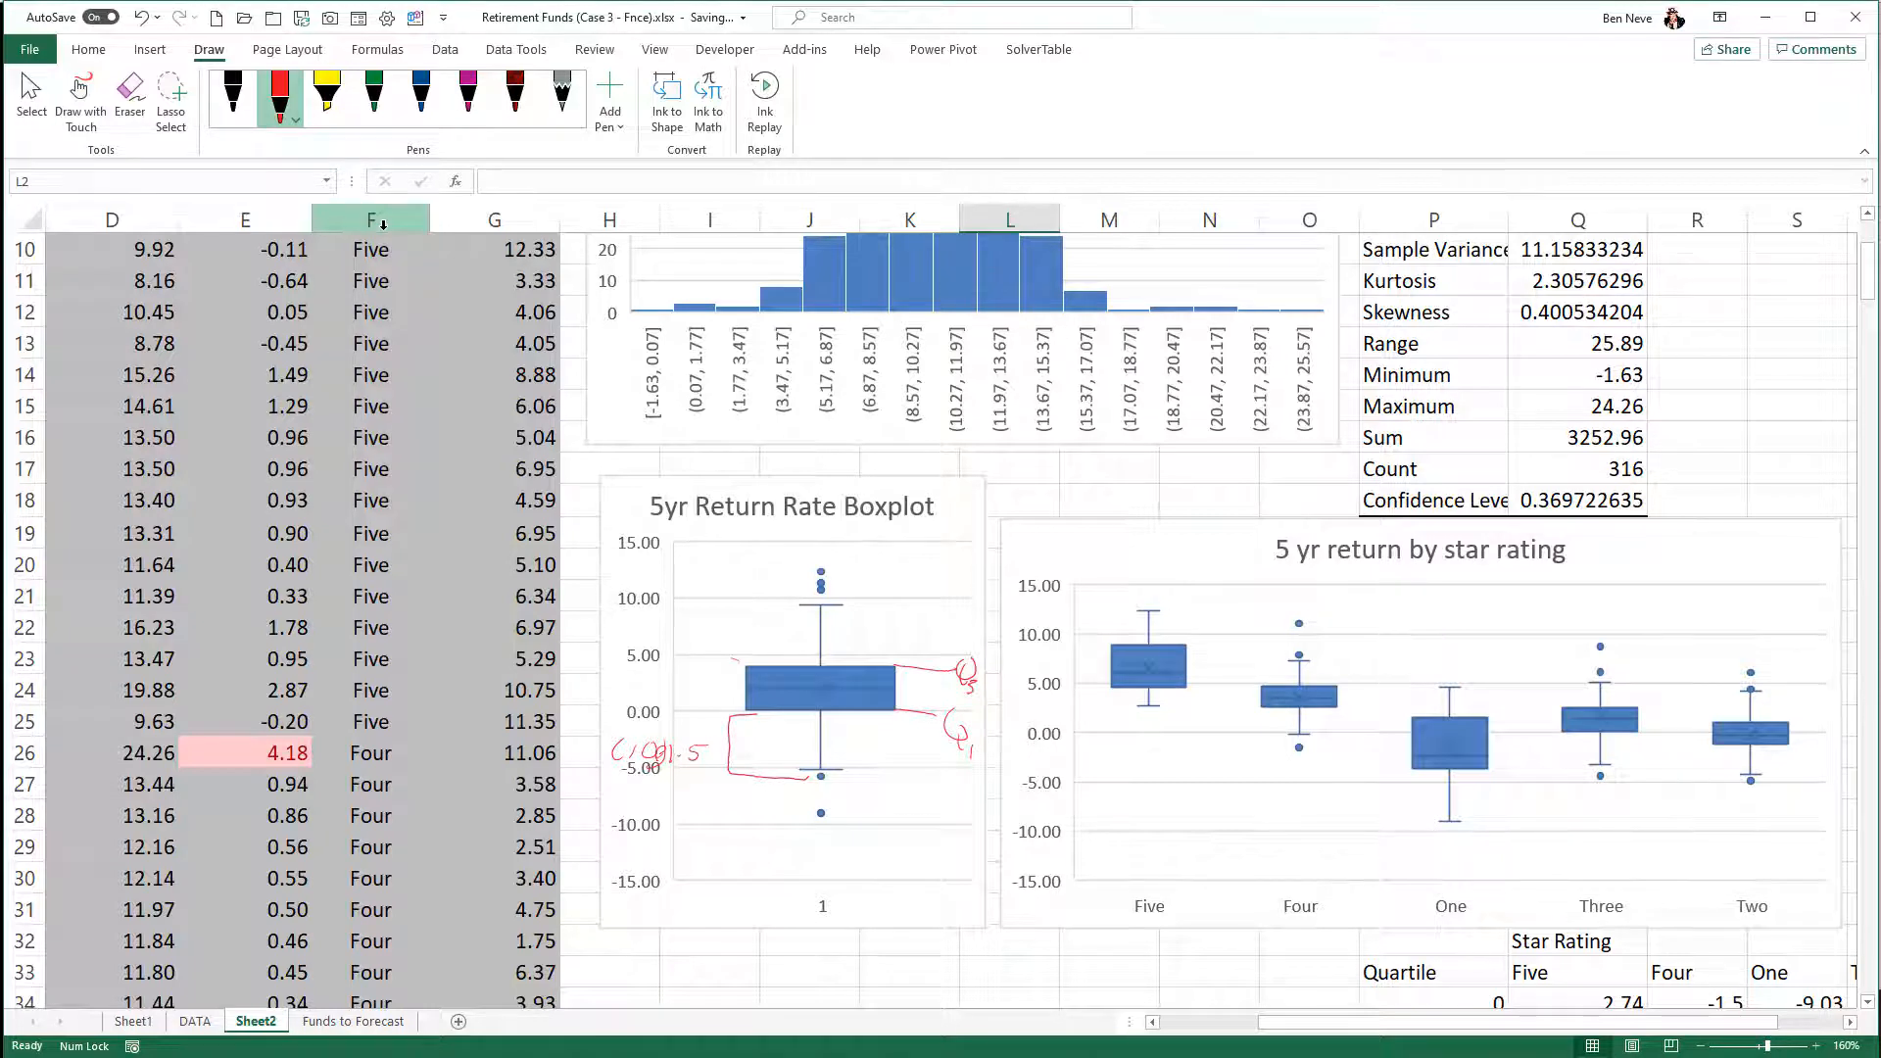
mouse_move(733, 657)
mouse_down()
mouse_move(727, 623)
mouse_move(761, 605)
mouse_move(677, 624)
mouse_move(730, 583)
mouse_move(754, 603)
mouse_move(744, 584)
mouse_move(833, 578)
mouse_move(815, 547)
mouse_up()
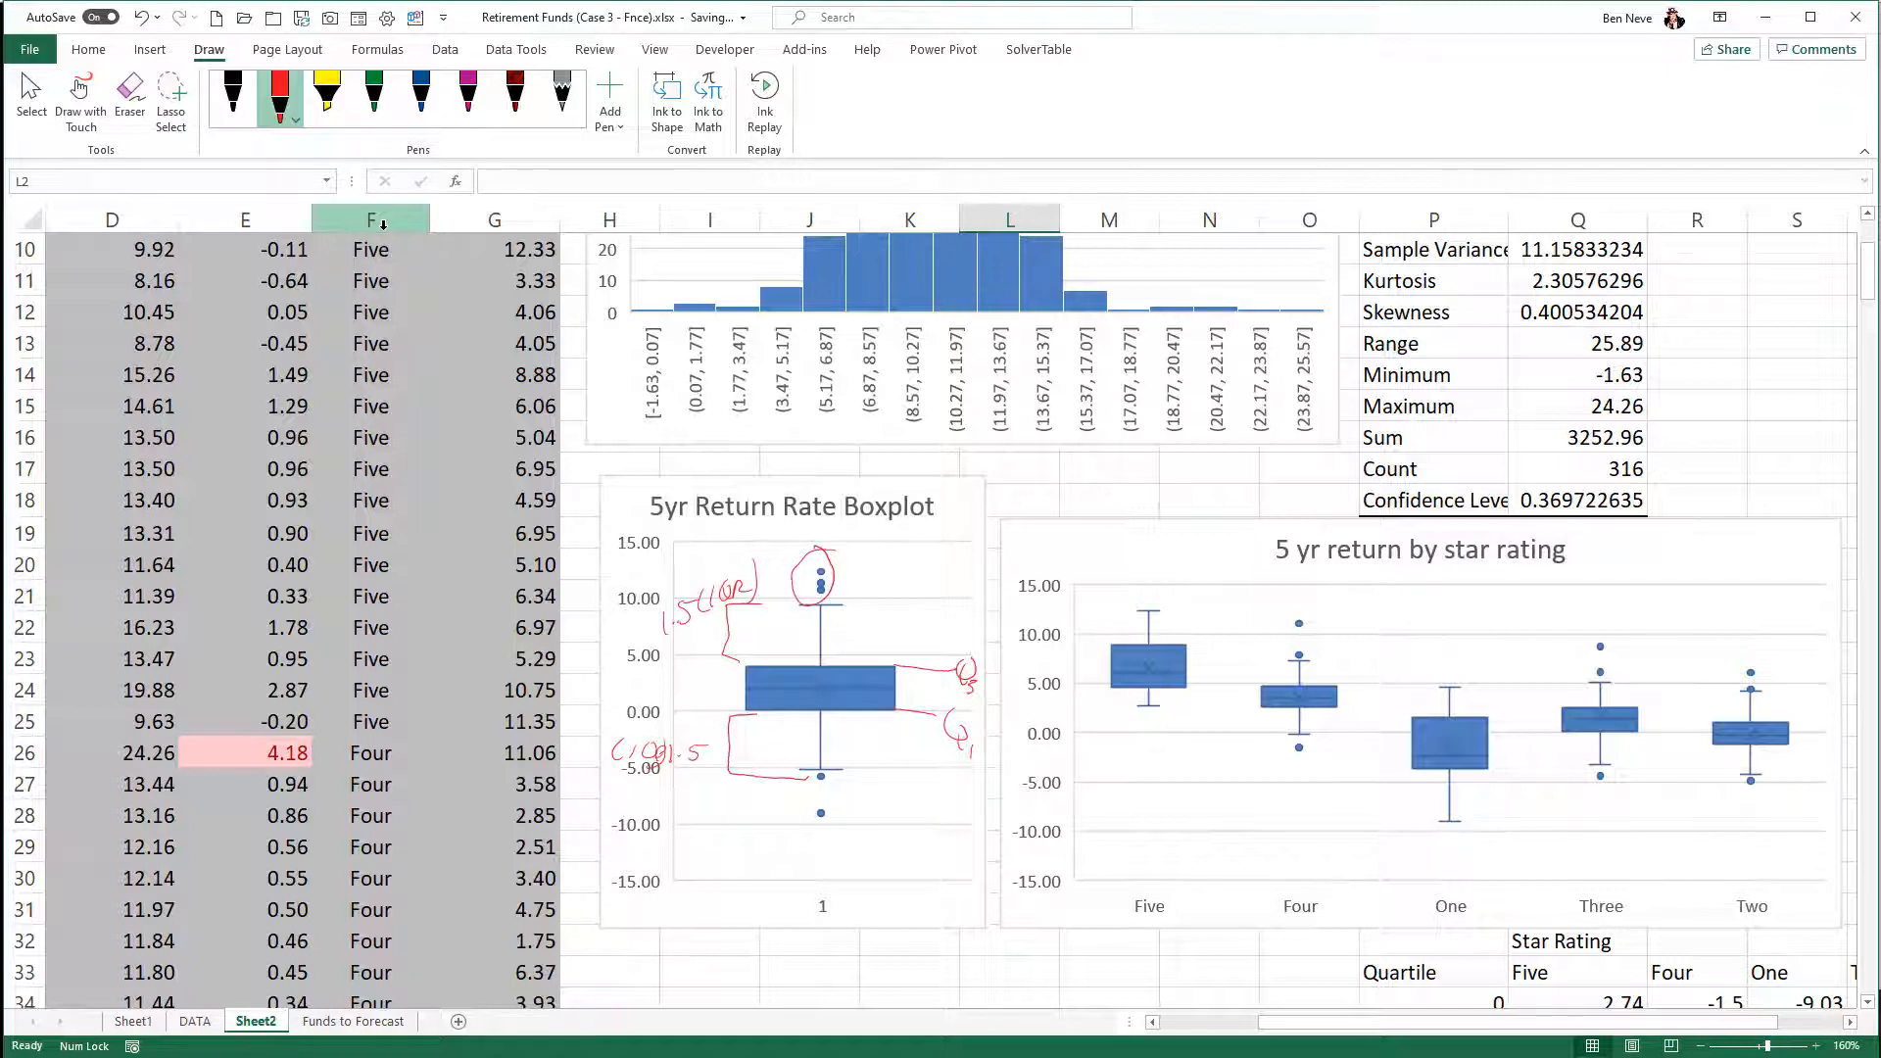
mouse_move(823, 760)
mouse_down()
mouse_move(801, 799)
mouse_move(828, 759)
mouse_up()
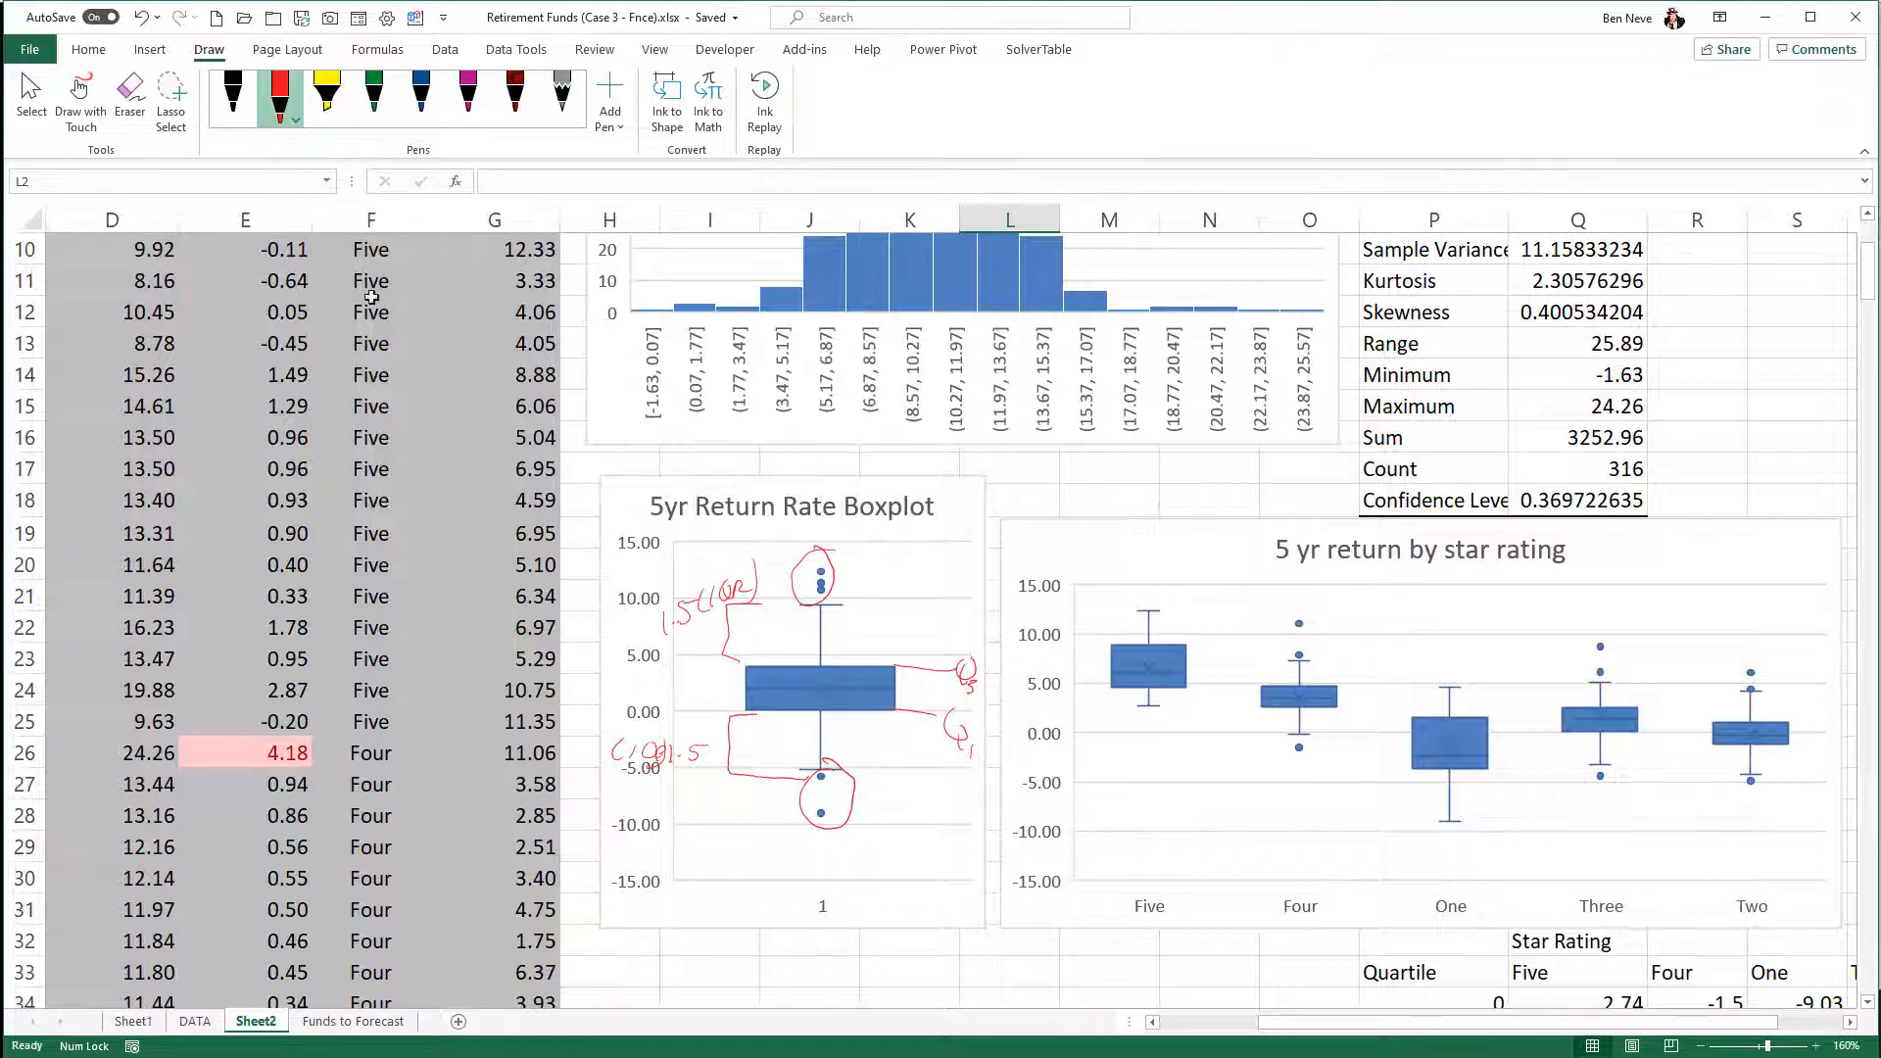
- Move the 3yr return rates Histogram down to free rows 2 and 3 beneath the IQR label
scroll(1046, 382, up, 3)
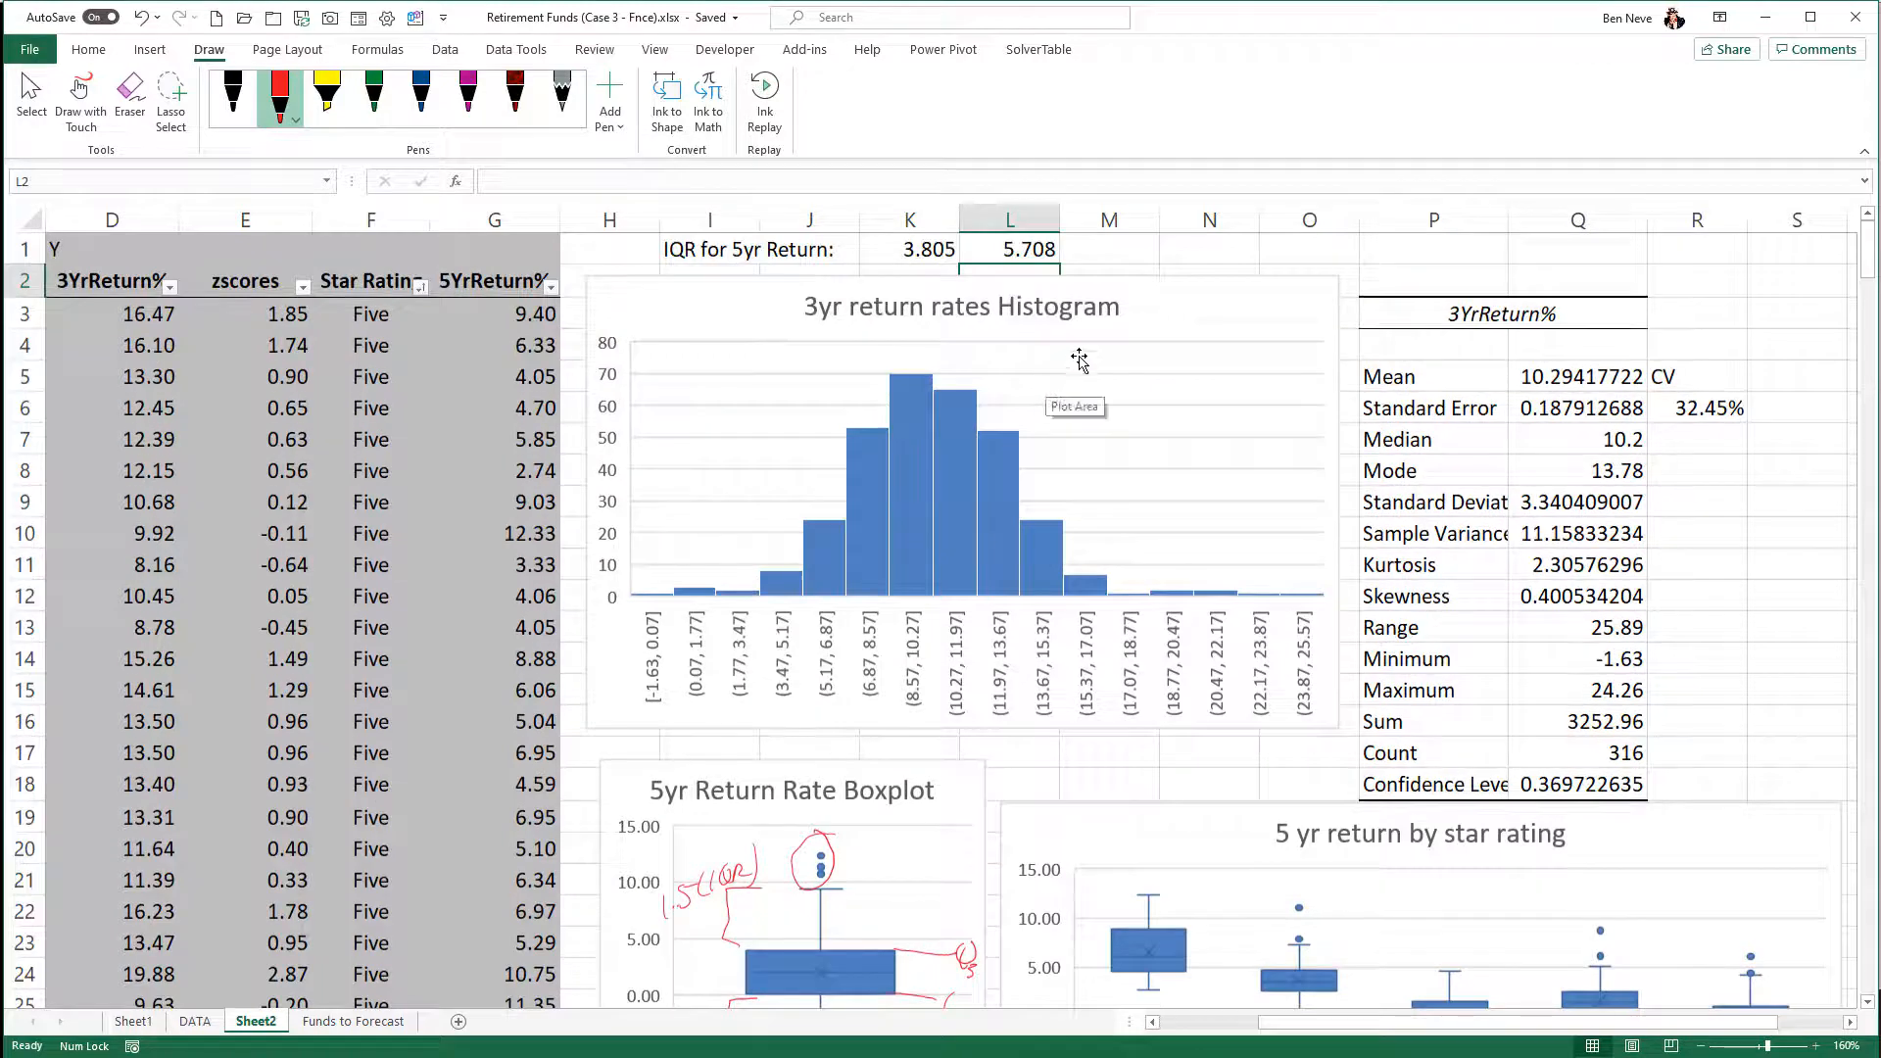
click(1103, 307)
drag(1130, 324, 1130, 373)
- Enter the labels "Bottom Rule" in J2 and "Top Rule" in J3
click(831, 289)
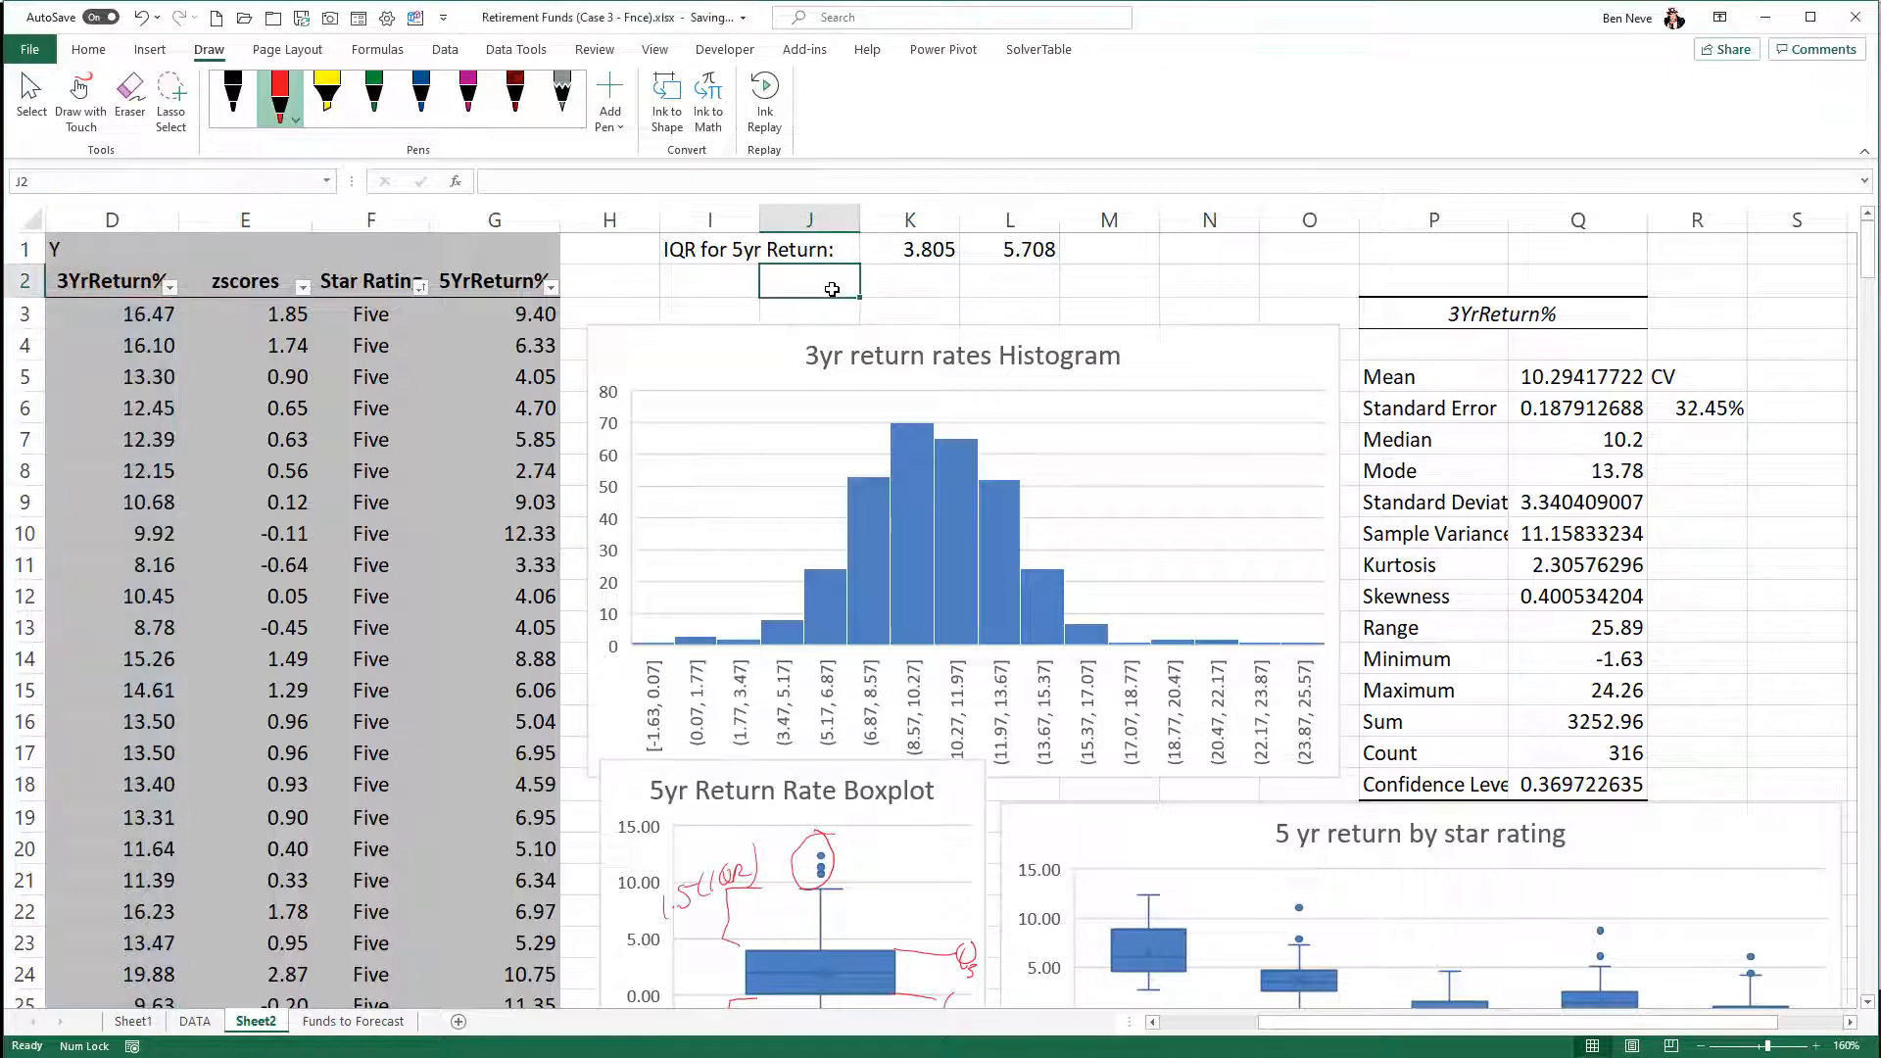
text(Bo)
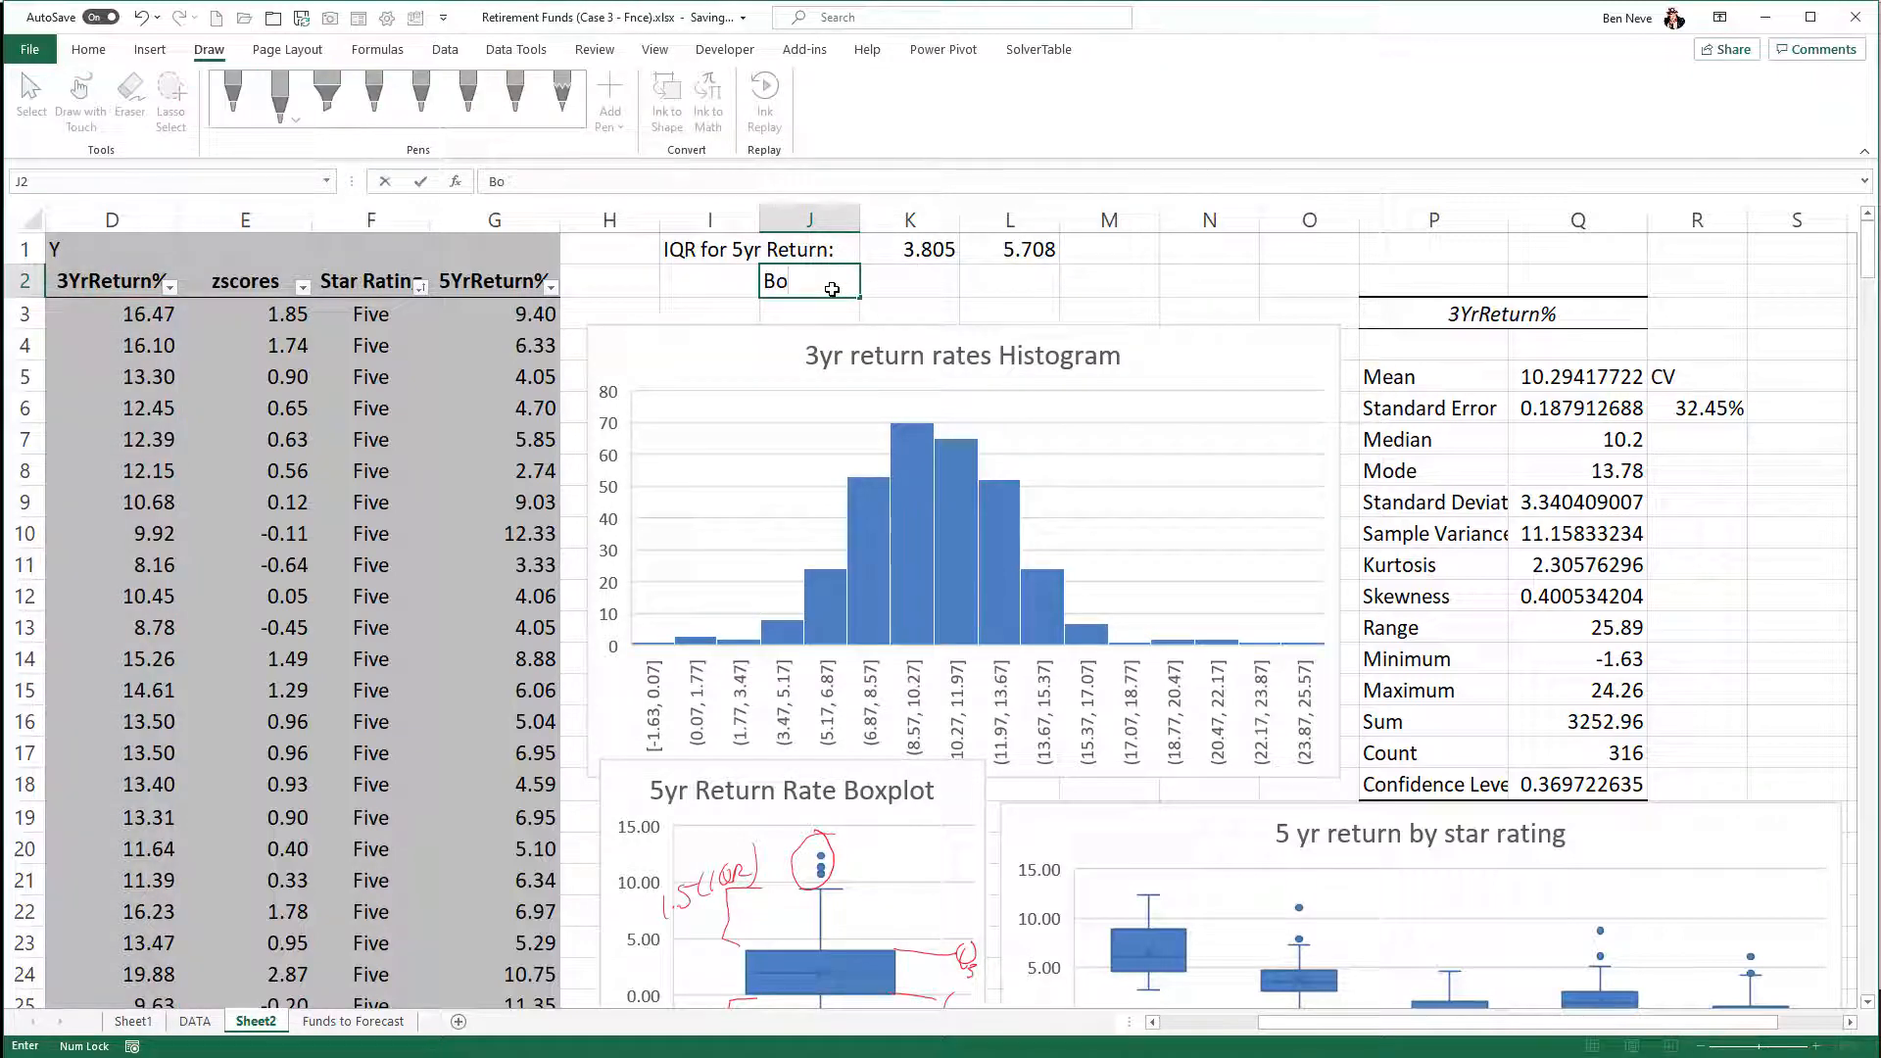
key(BackSpace)
key(BackSpace)
text(Bottom RUI)
key(BackSpace)
key(BackSpace)
text(ule)
key(Return)
text(TO)
key(BackSpace)
text(op Rule)
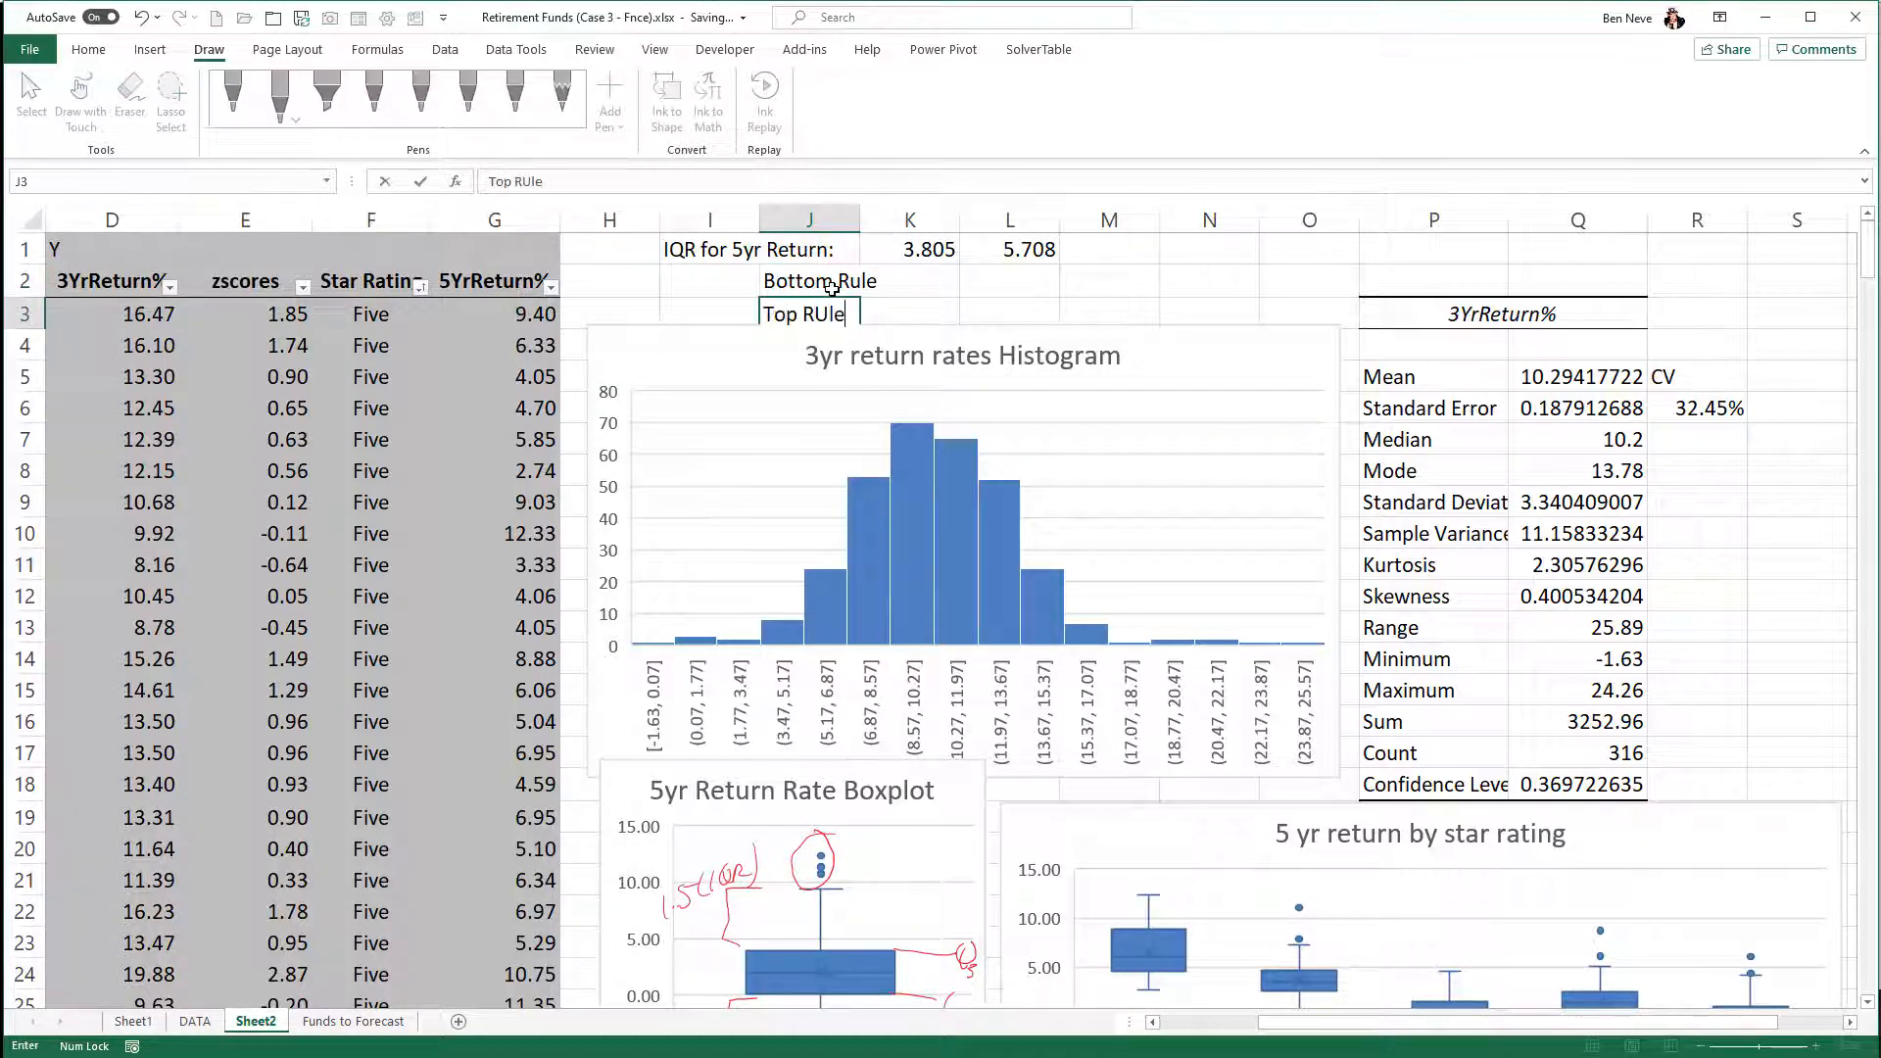
key(Return)
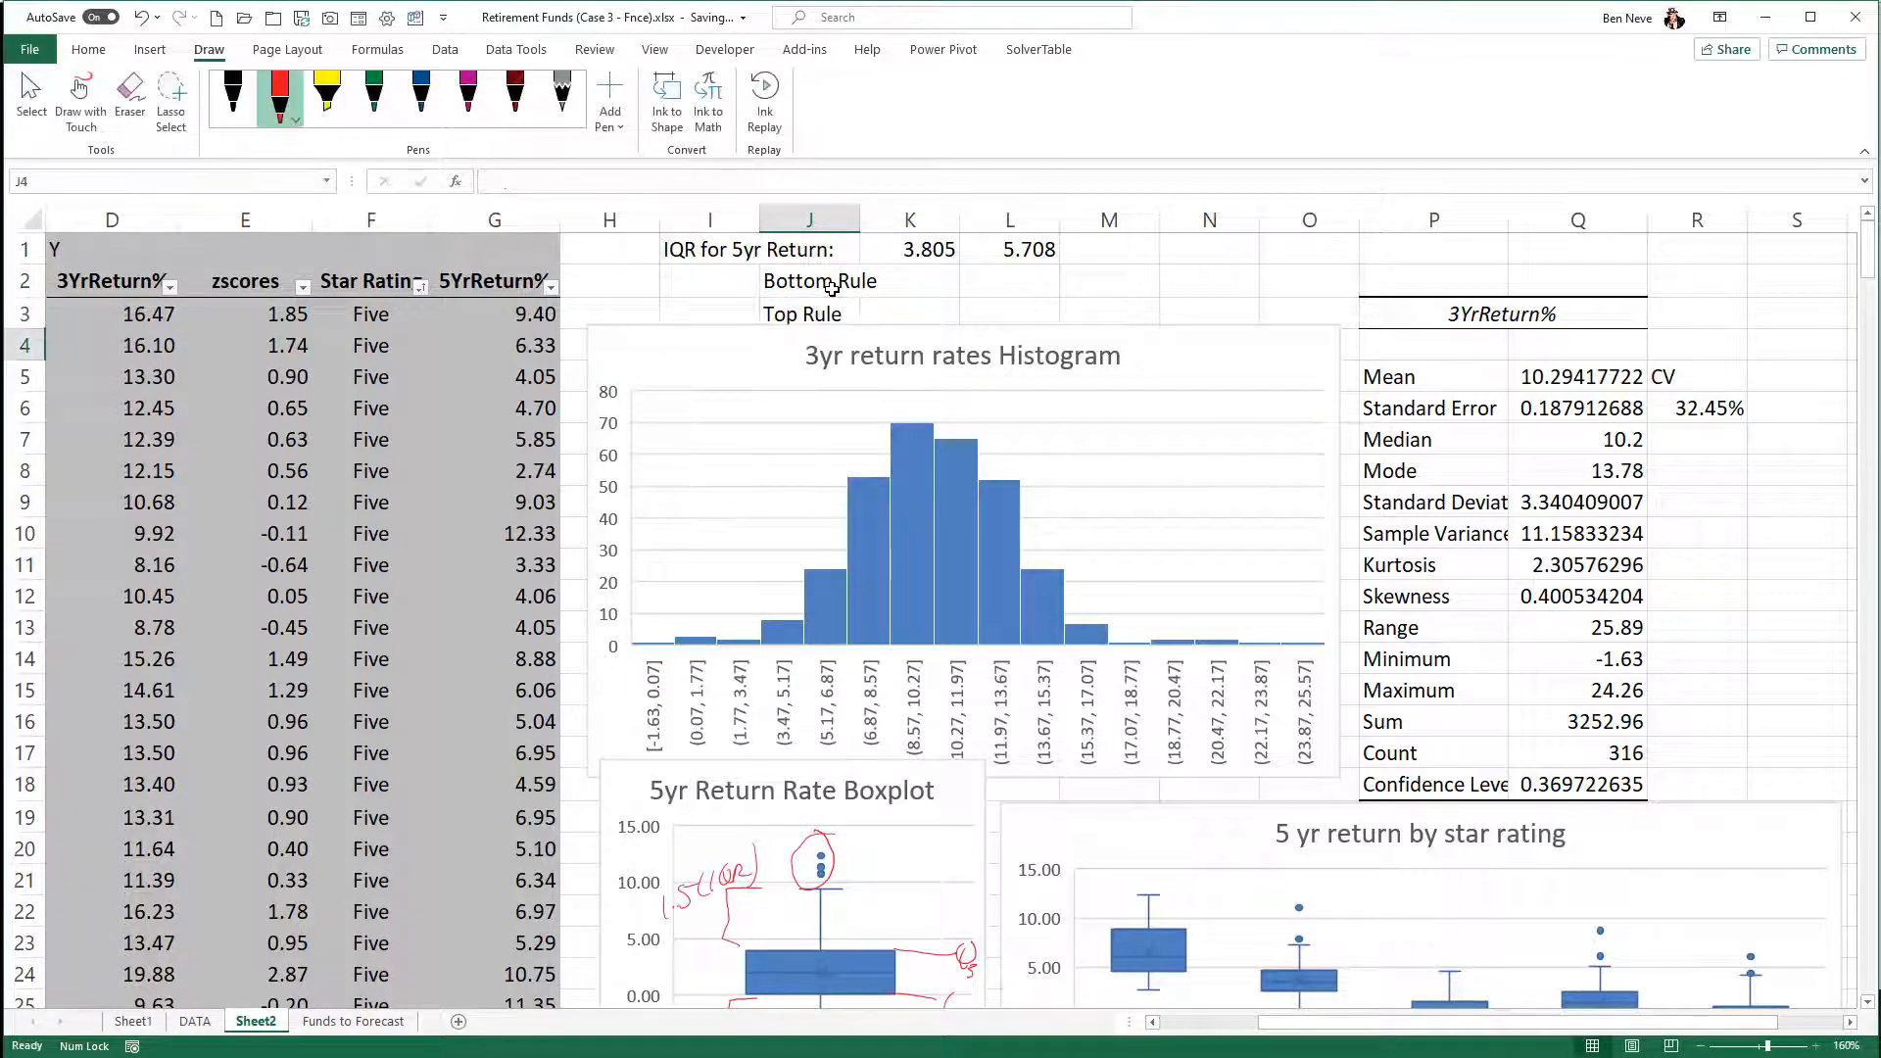
- Enter the Bottom Rule in L2 as first quartile minus 1.5 IQR, with the formula =QUARTILE.INC($G$3:$G$318,1)-L1
click(979, 278)
text(=)
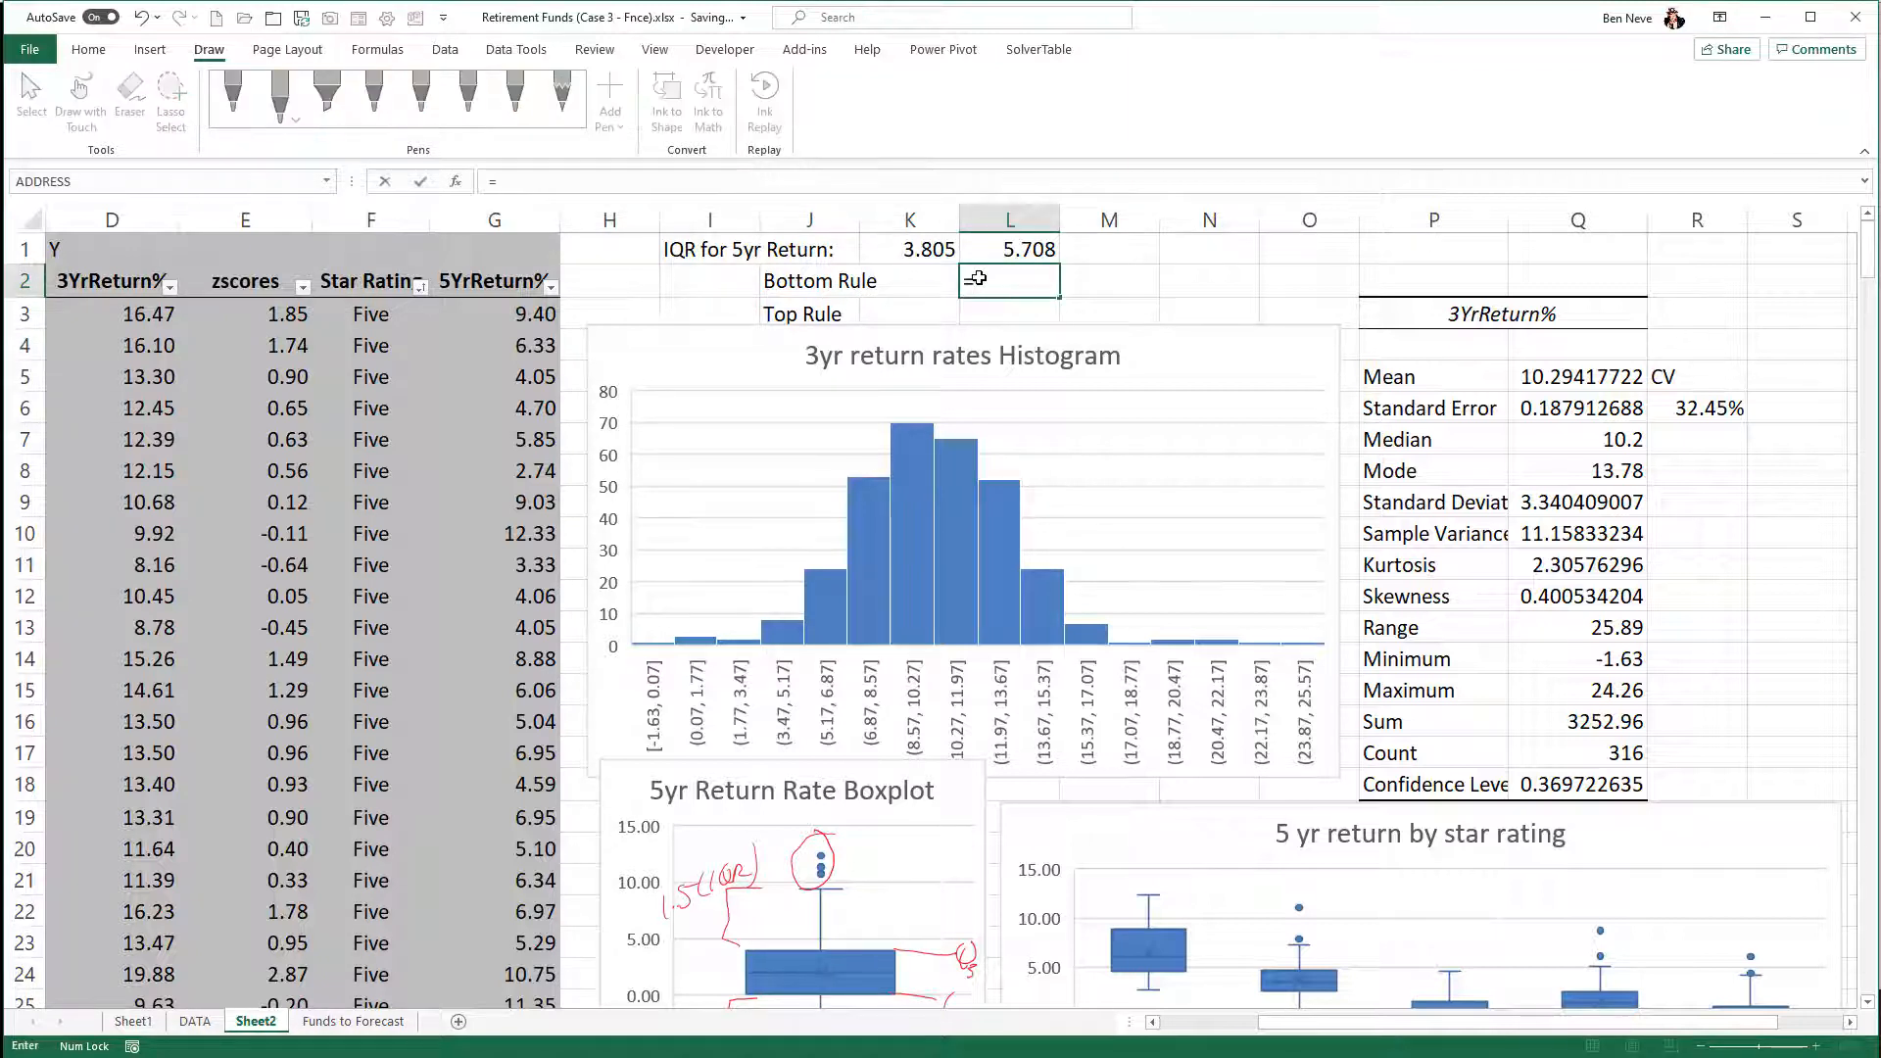
text(qua)
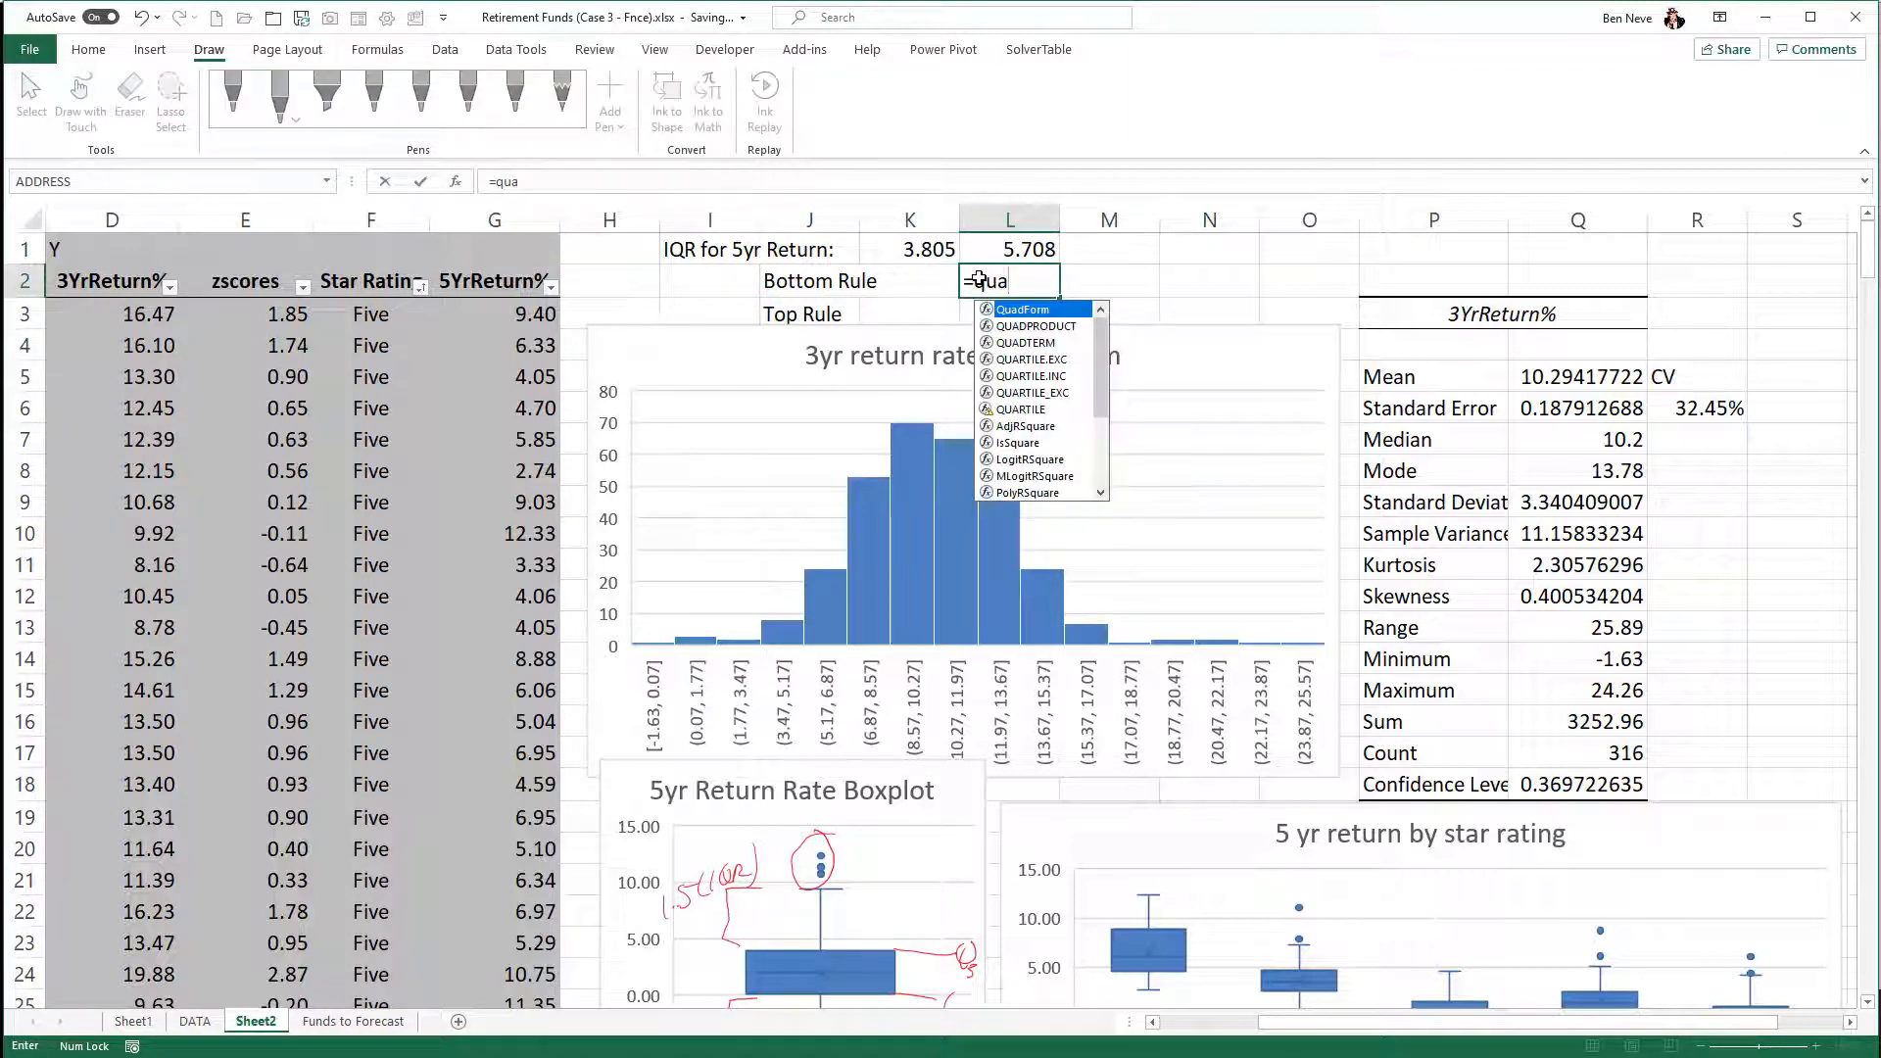
text(rtile)
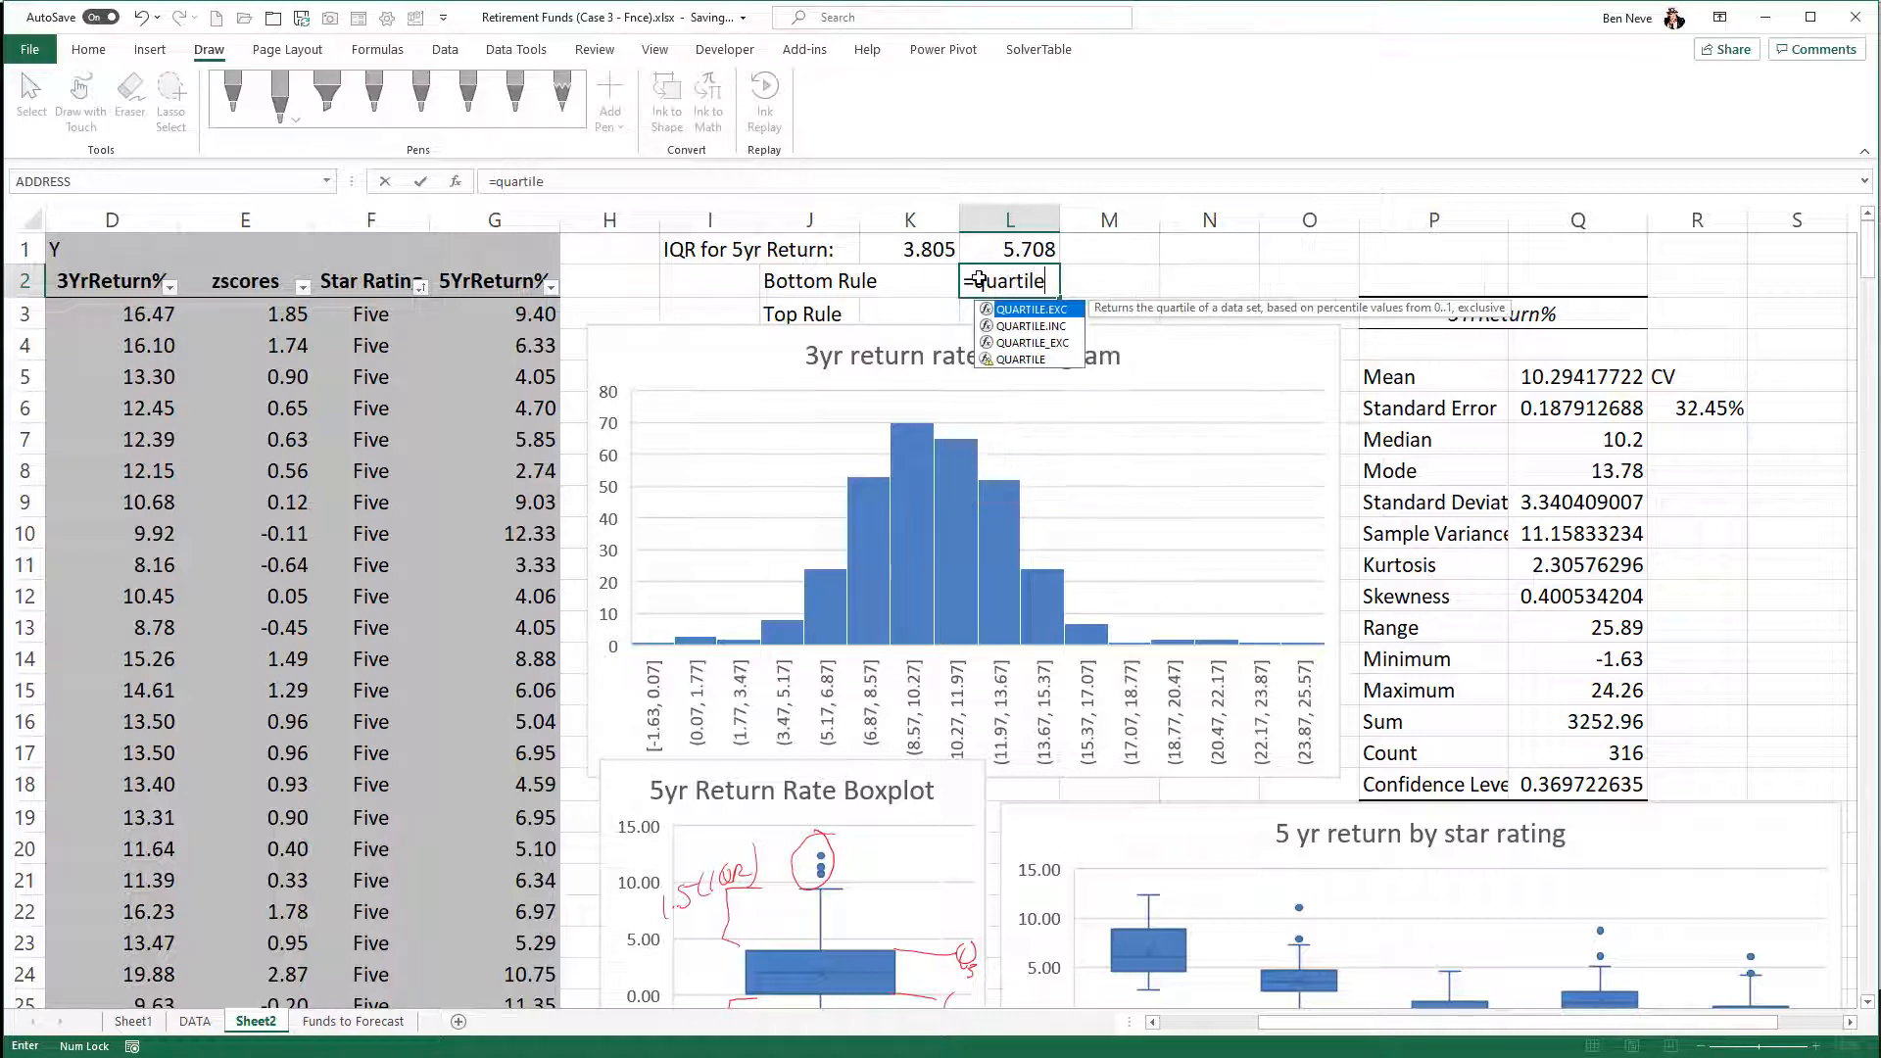
text(.inc()
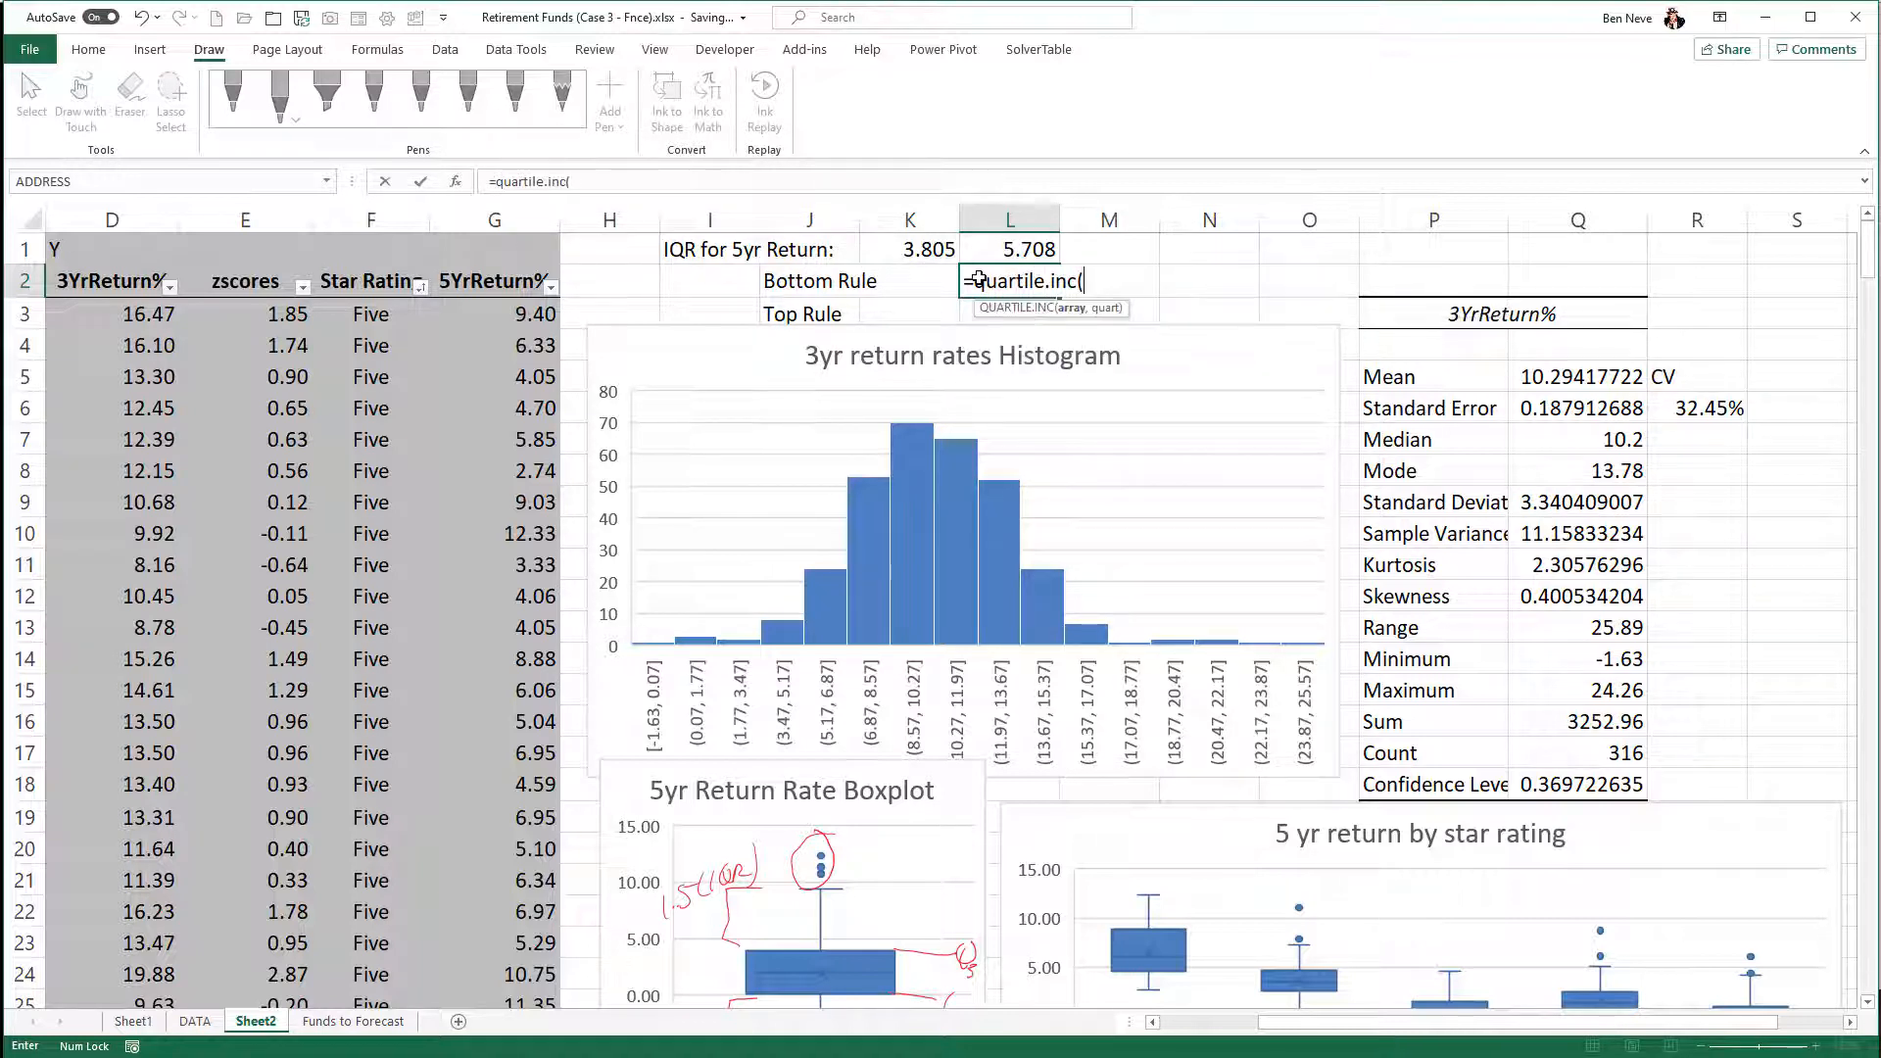
click(541, 315)
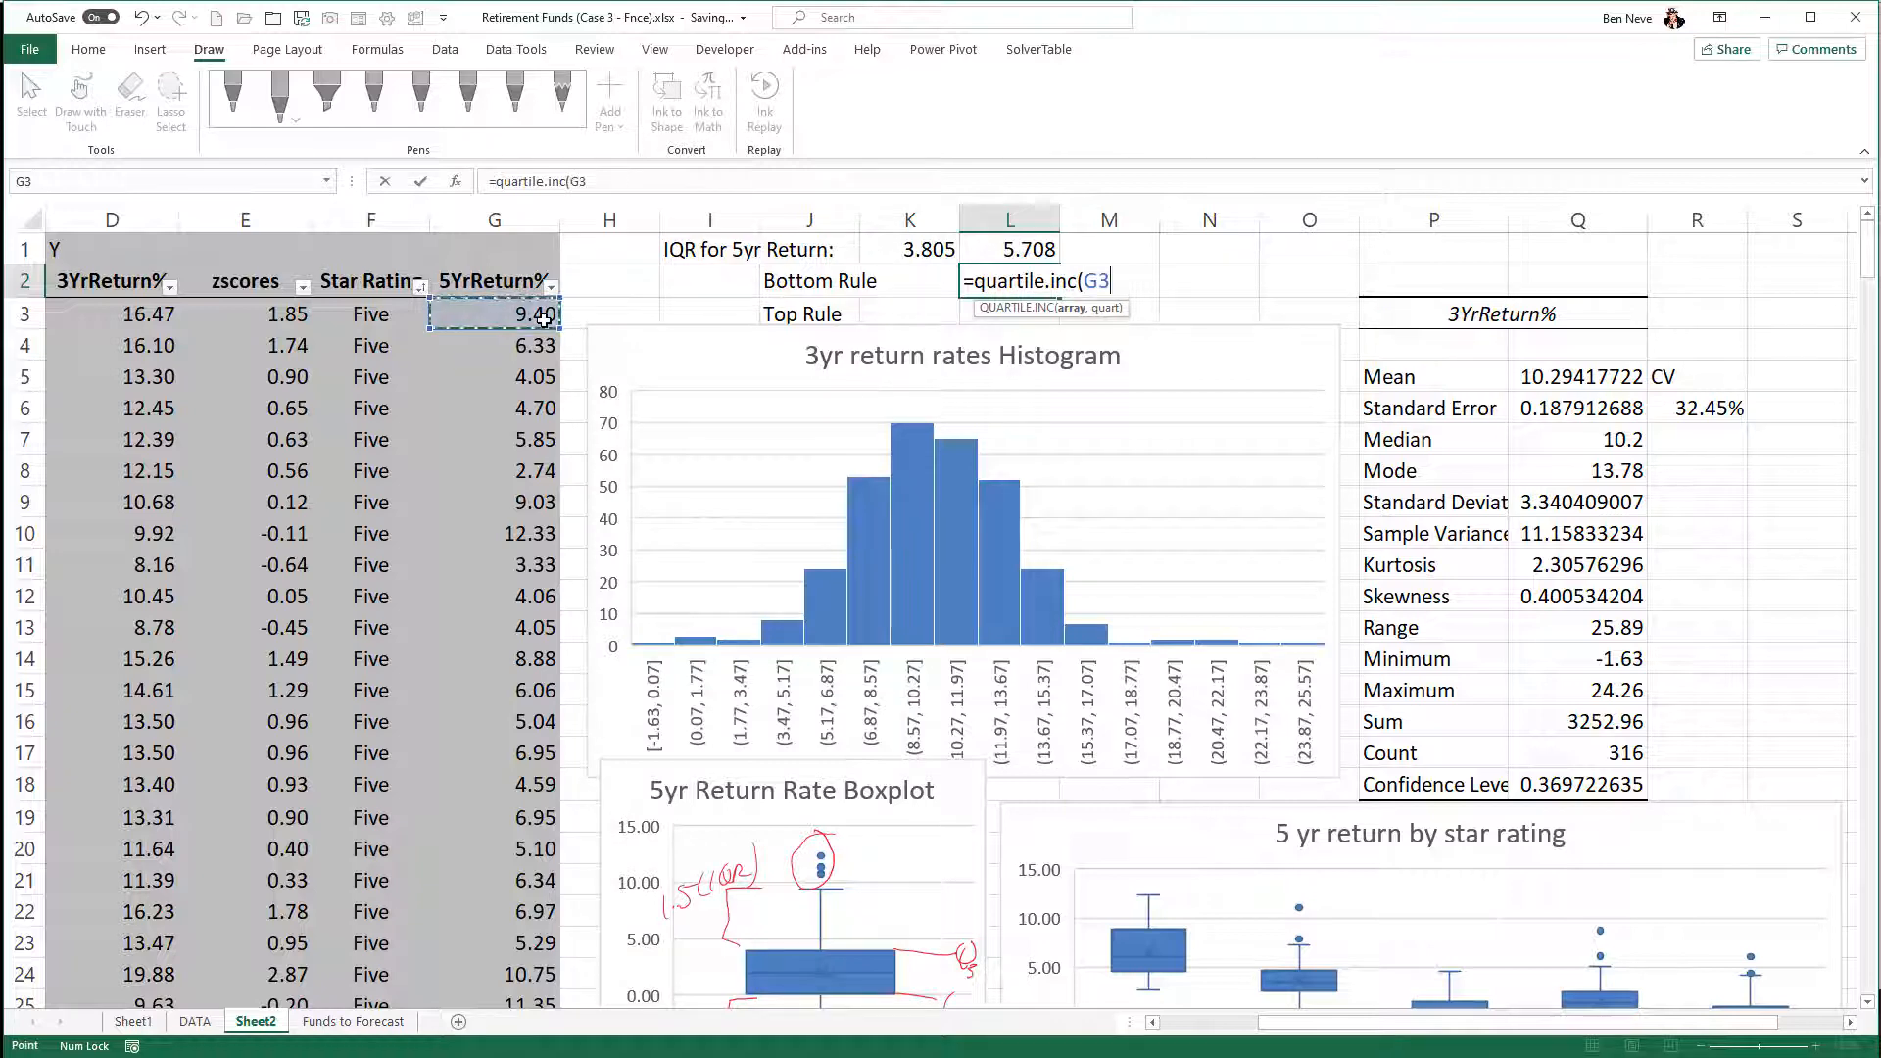
key(ctrl+shift+Down)
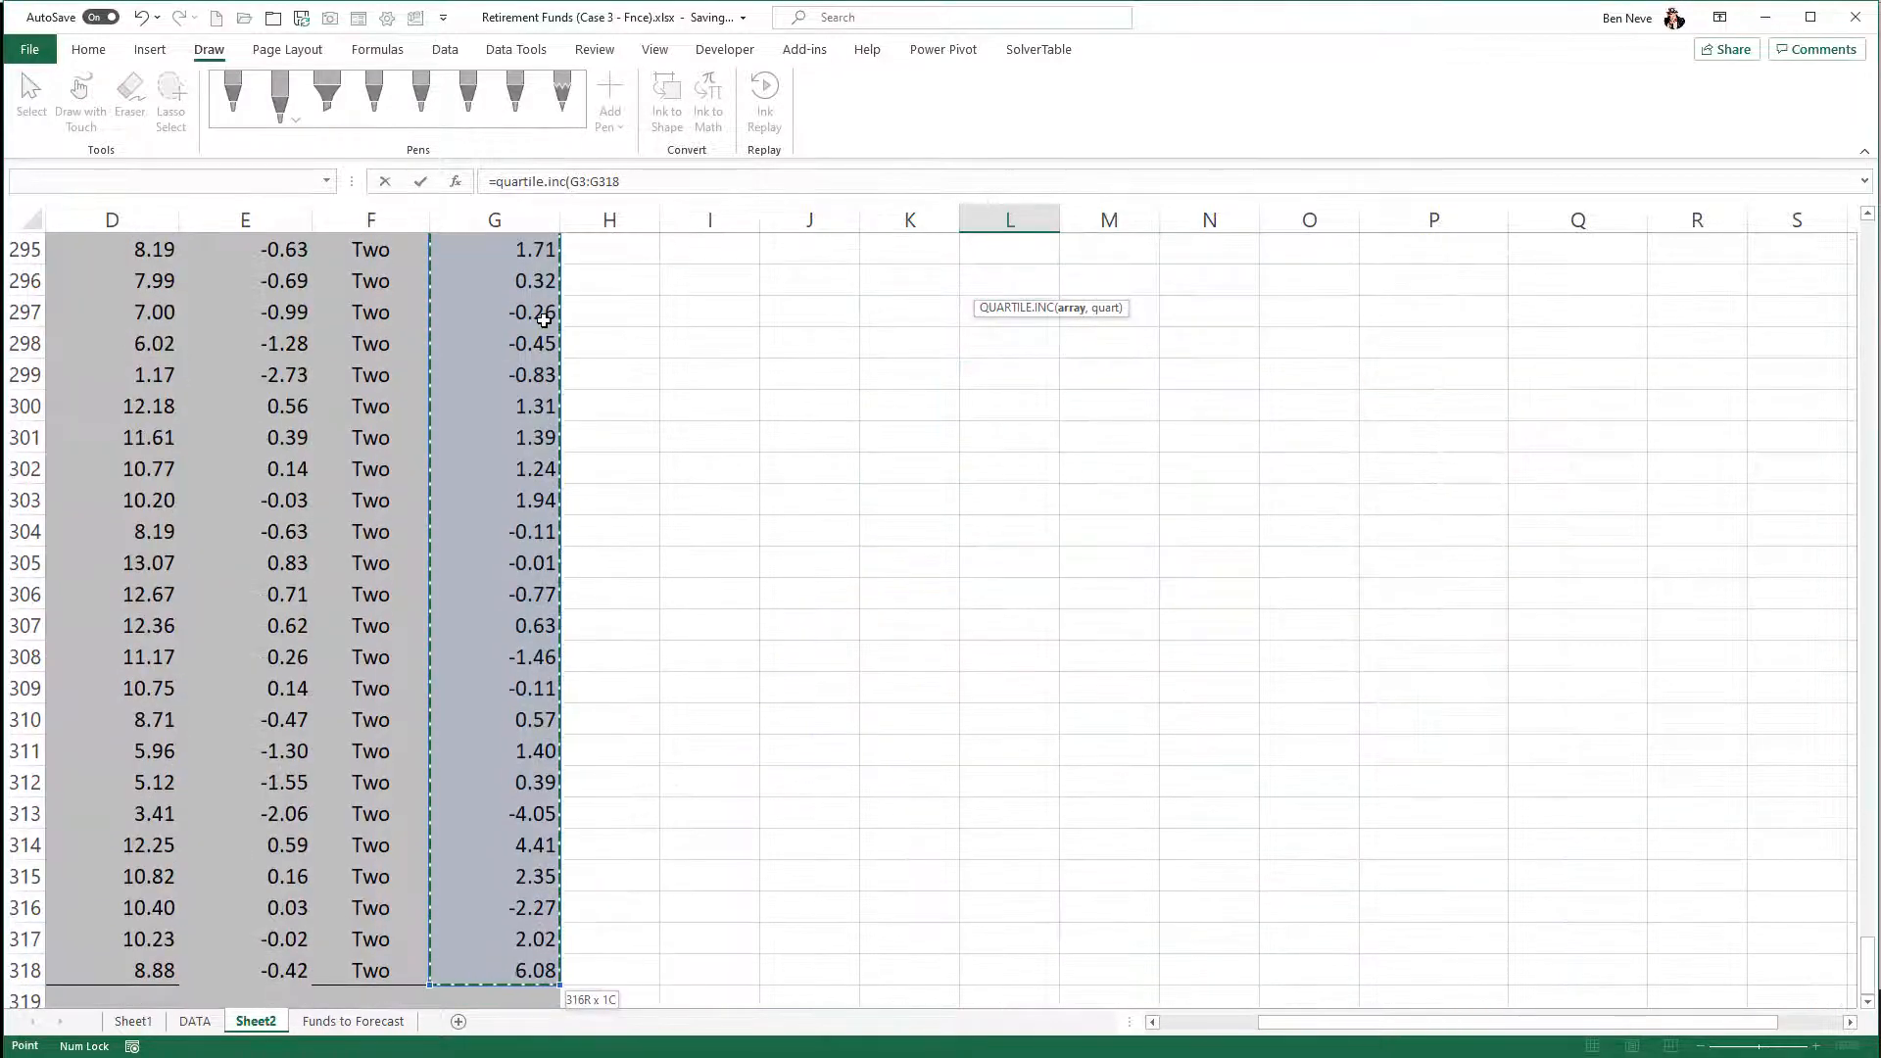
key(F4)
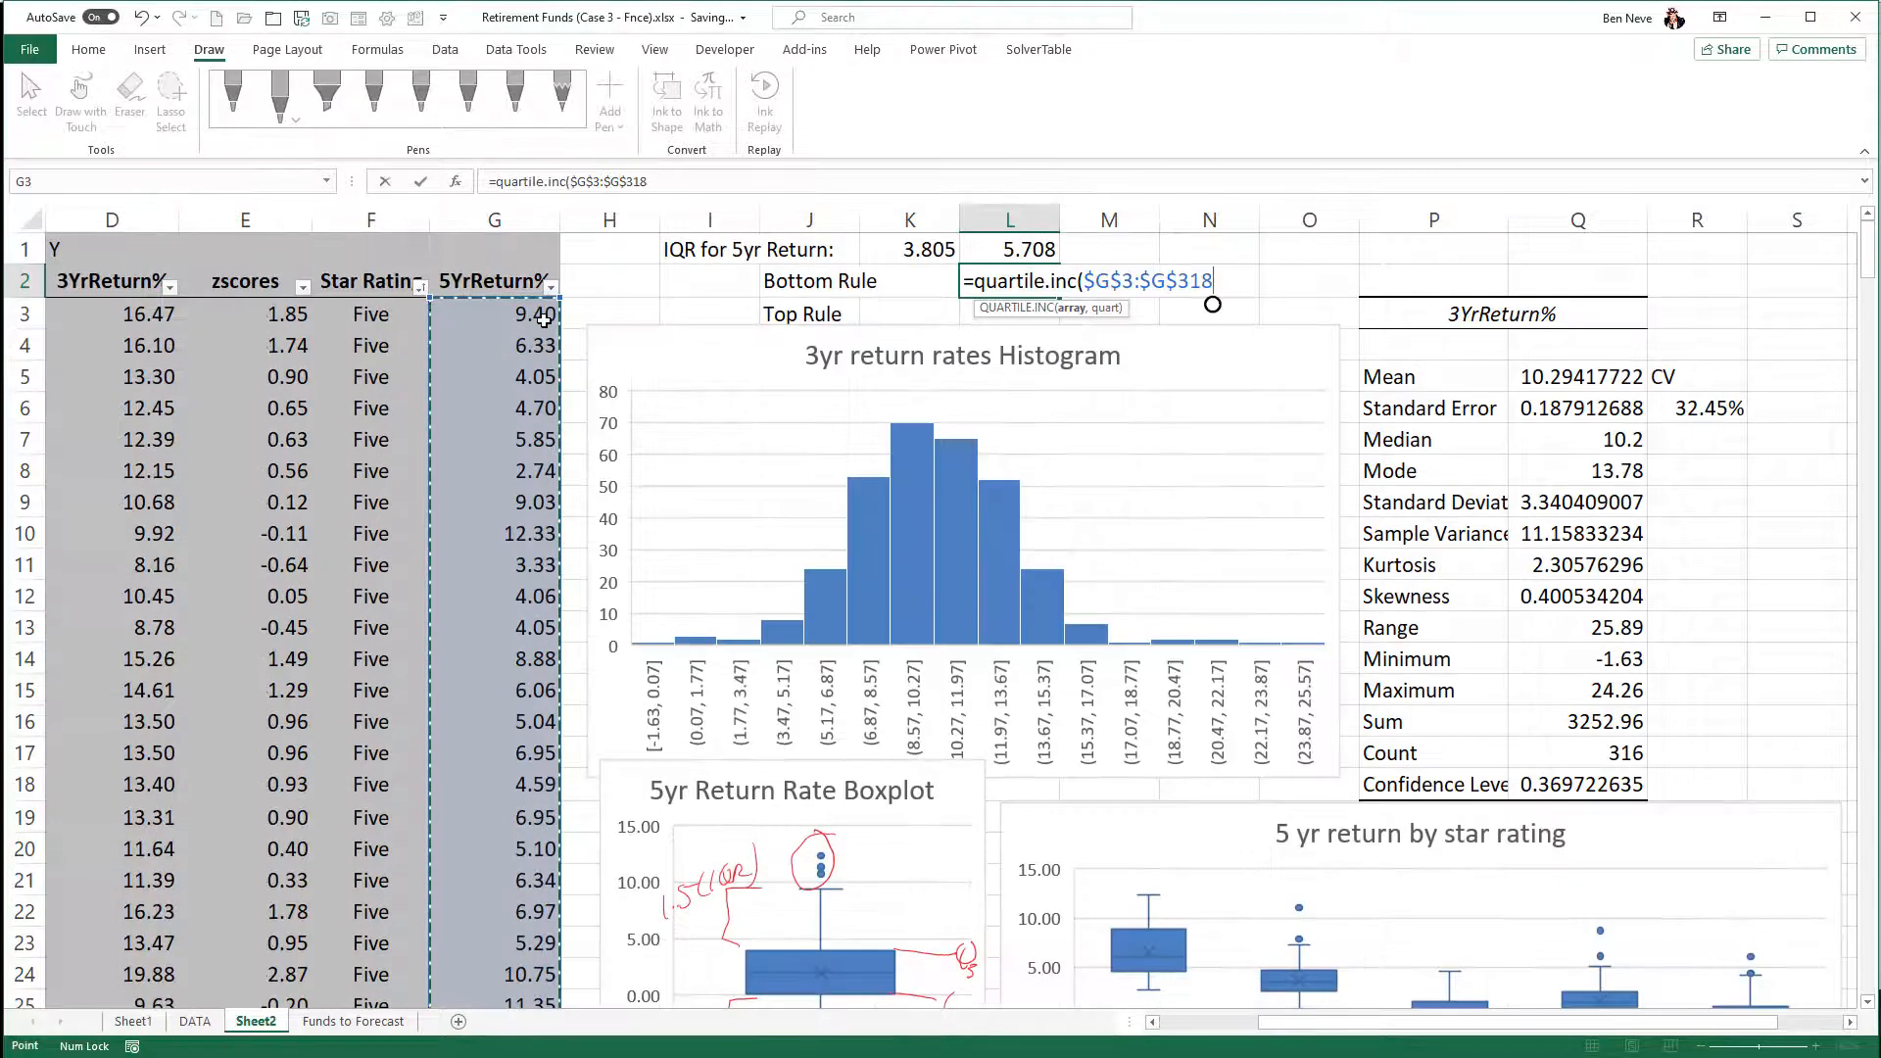
text(,)
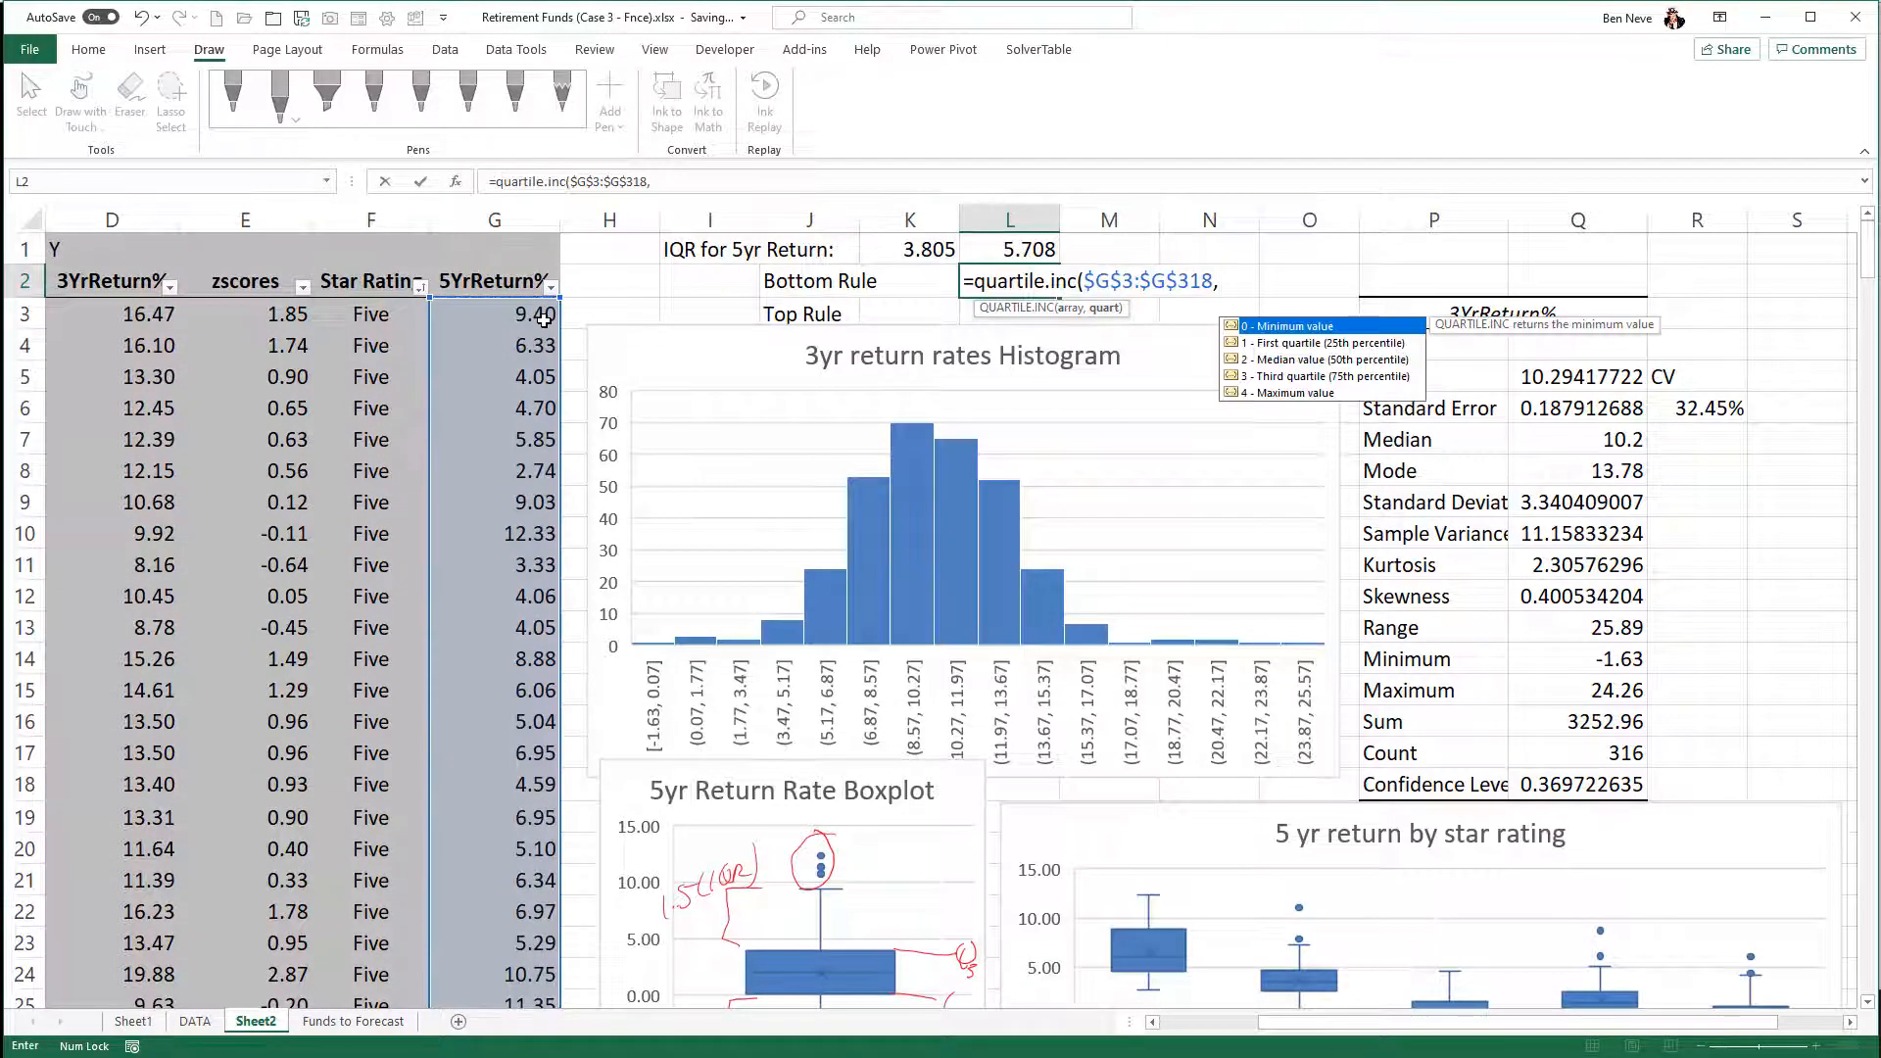
text(1))
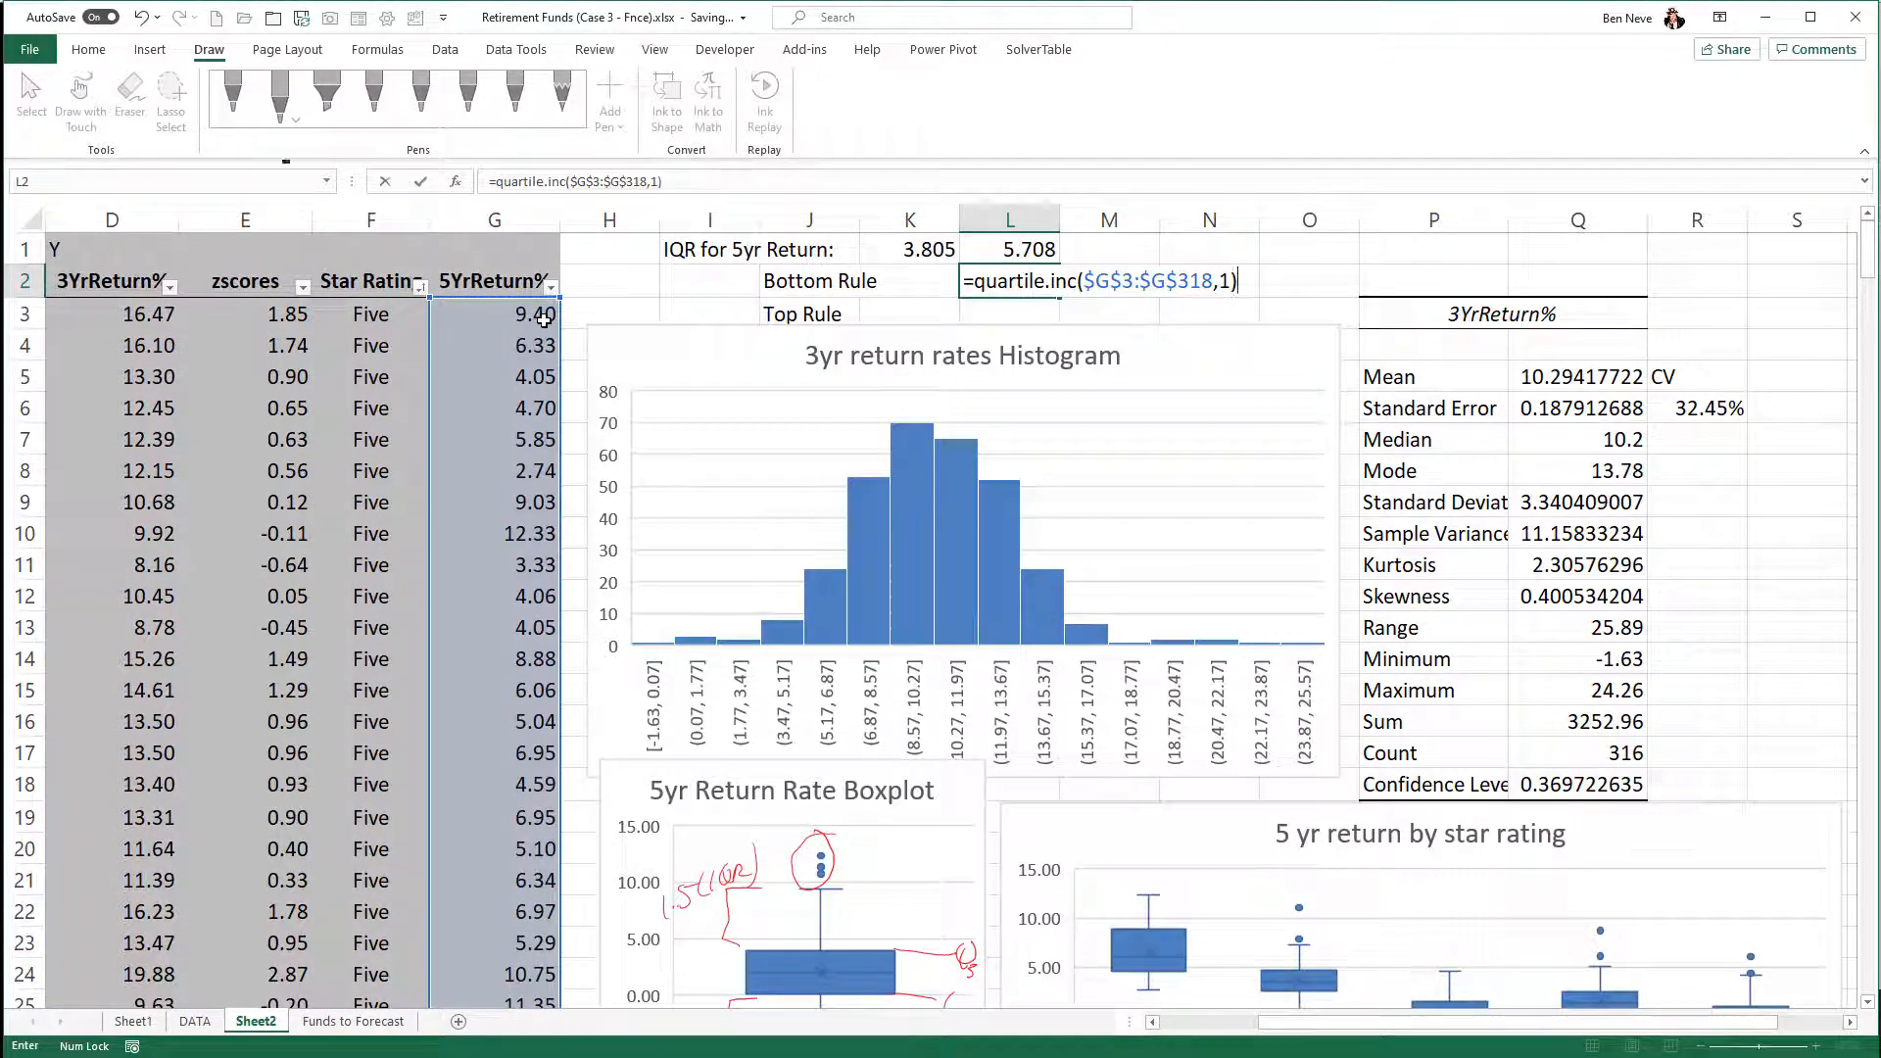
text(-)
click(1007, 252)
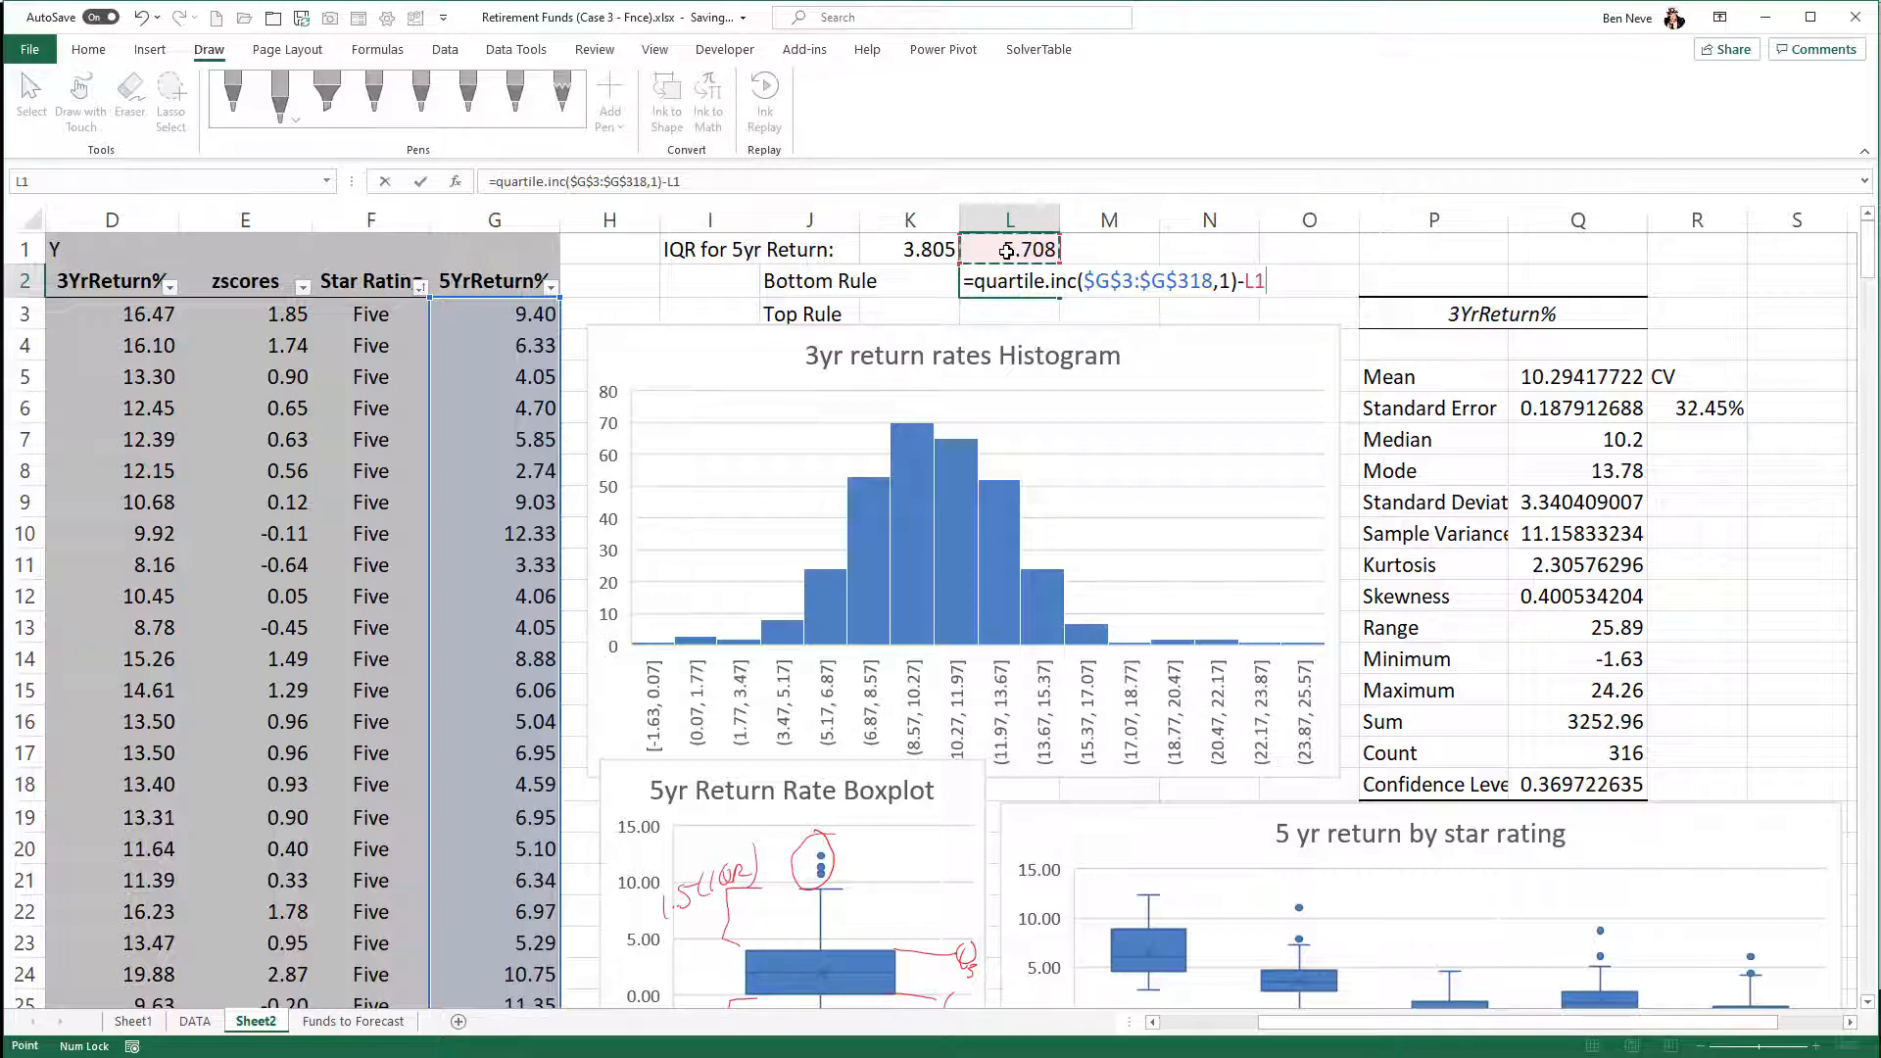
- Adapt the Bottom Rule formula in L3 to compute the Top Rule as =QUARTILE.INC($G$3:$G$318,3)+L1
drag(1265, 282, 949, 303)
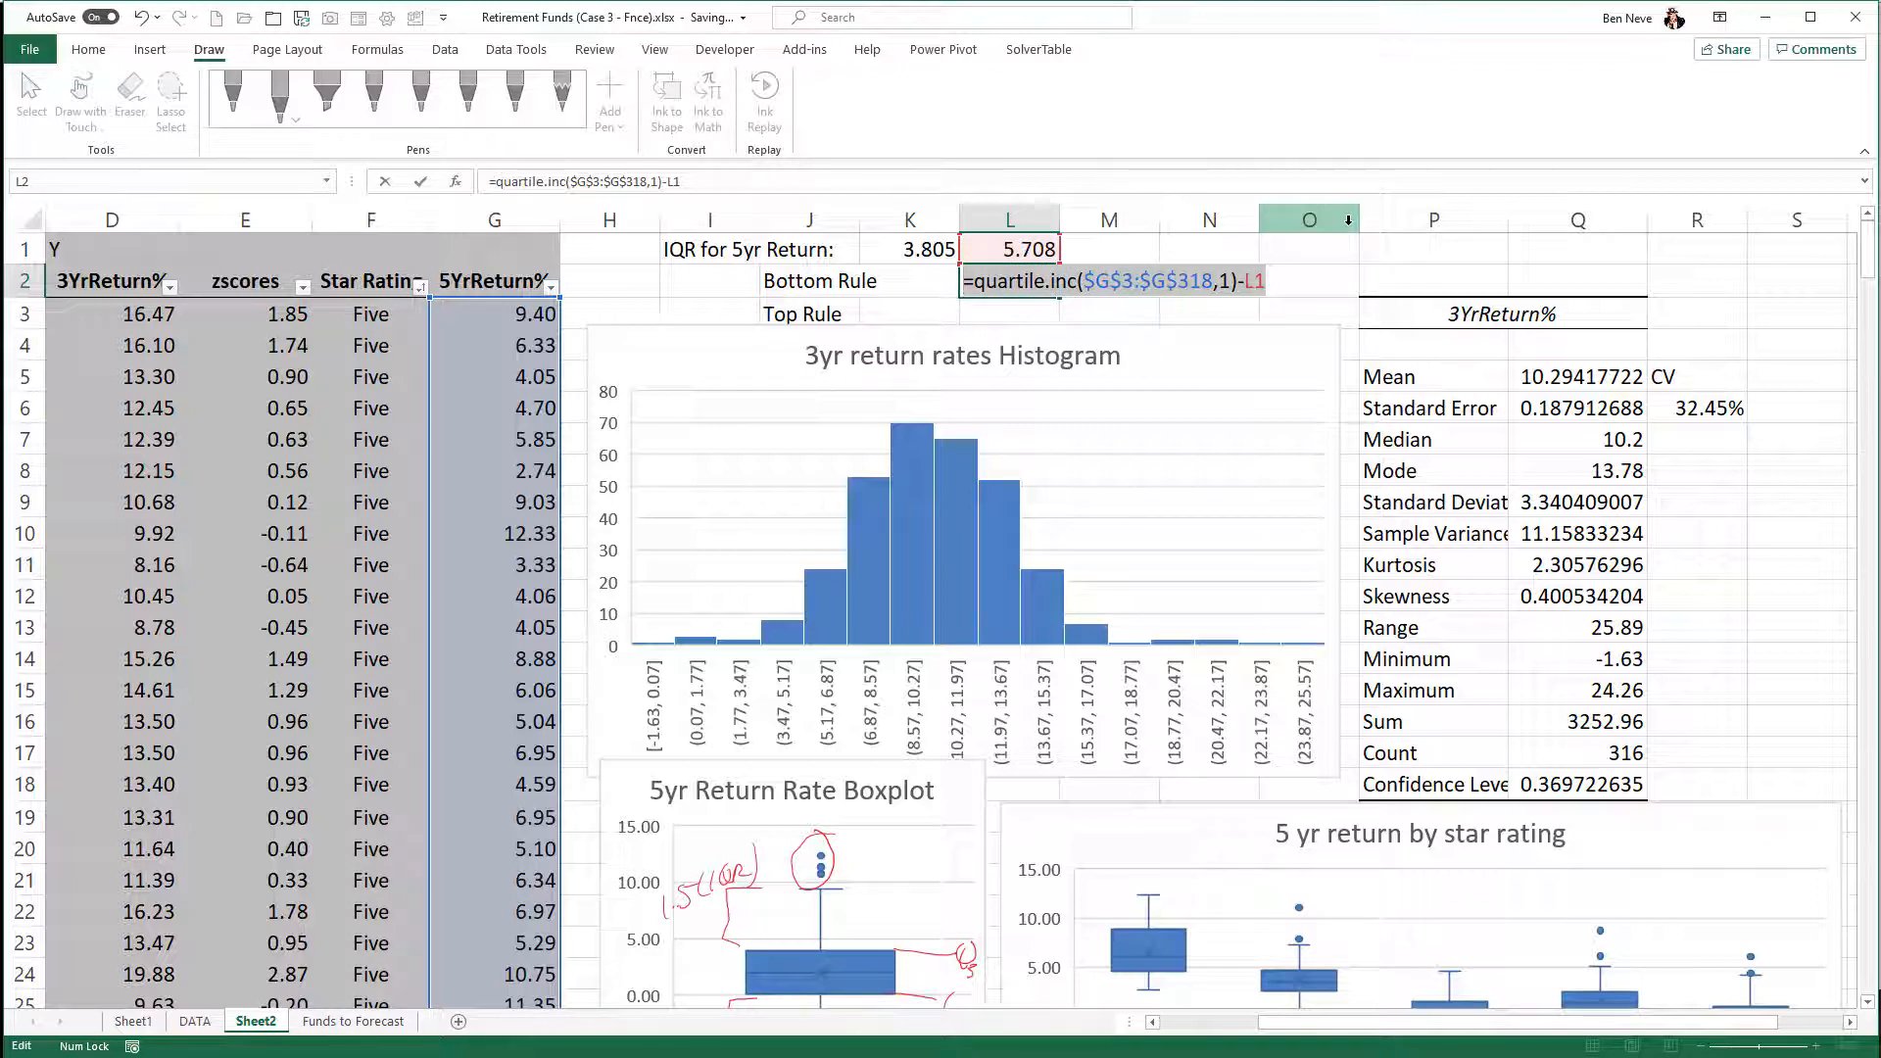
key(Return)
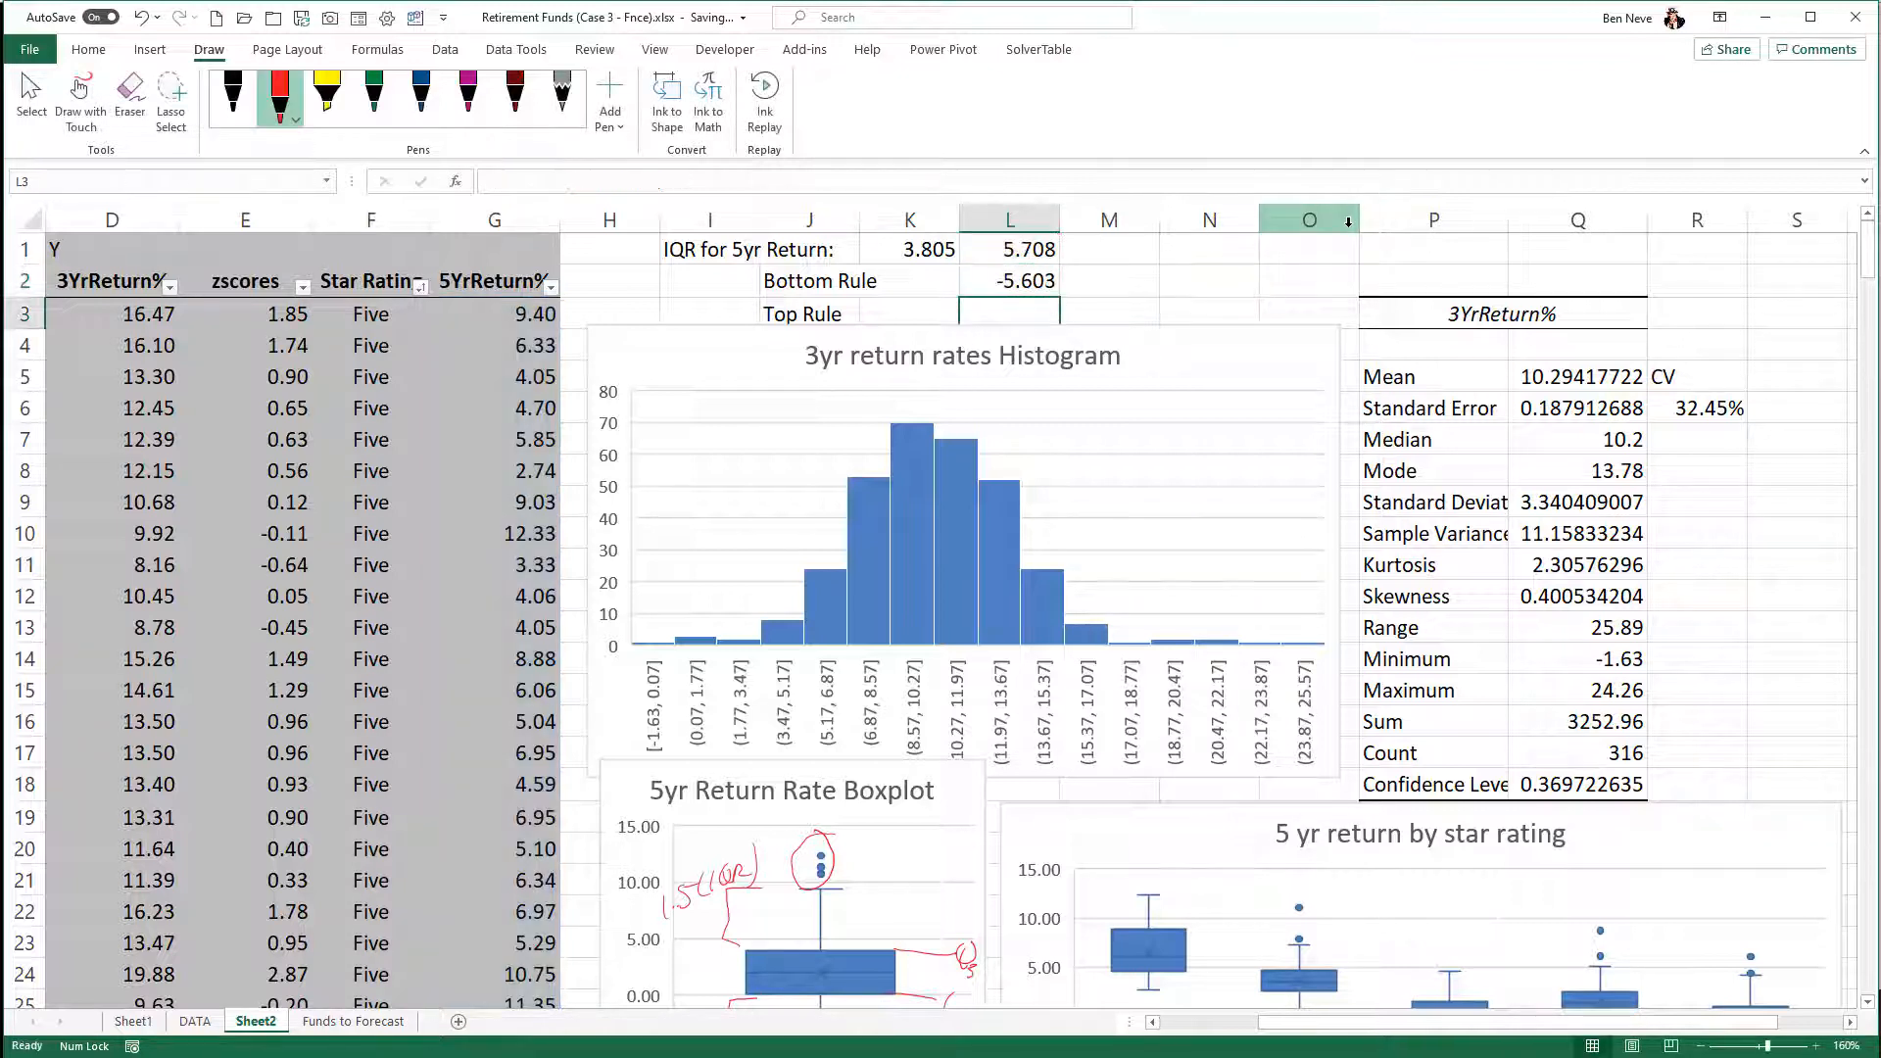
double_click(1053, 316)
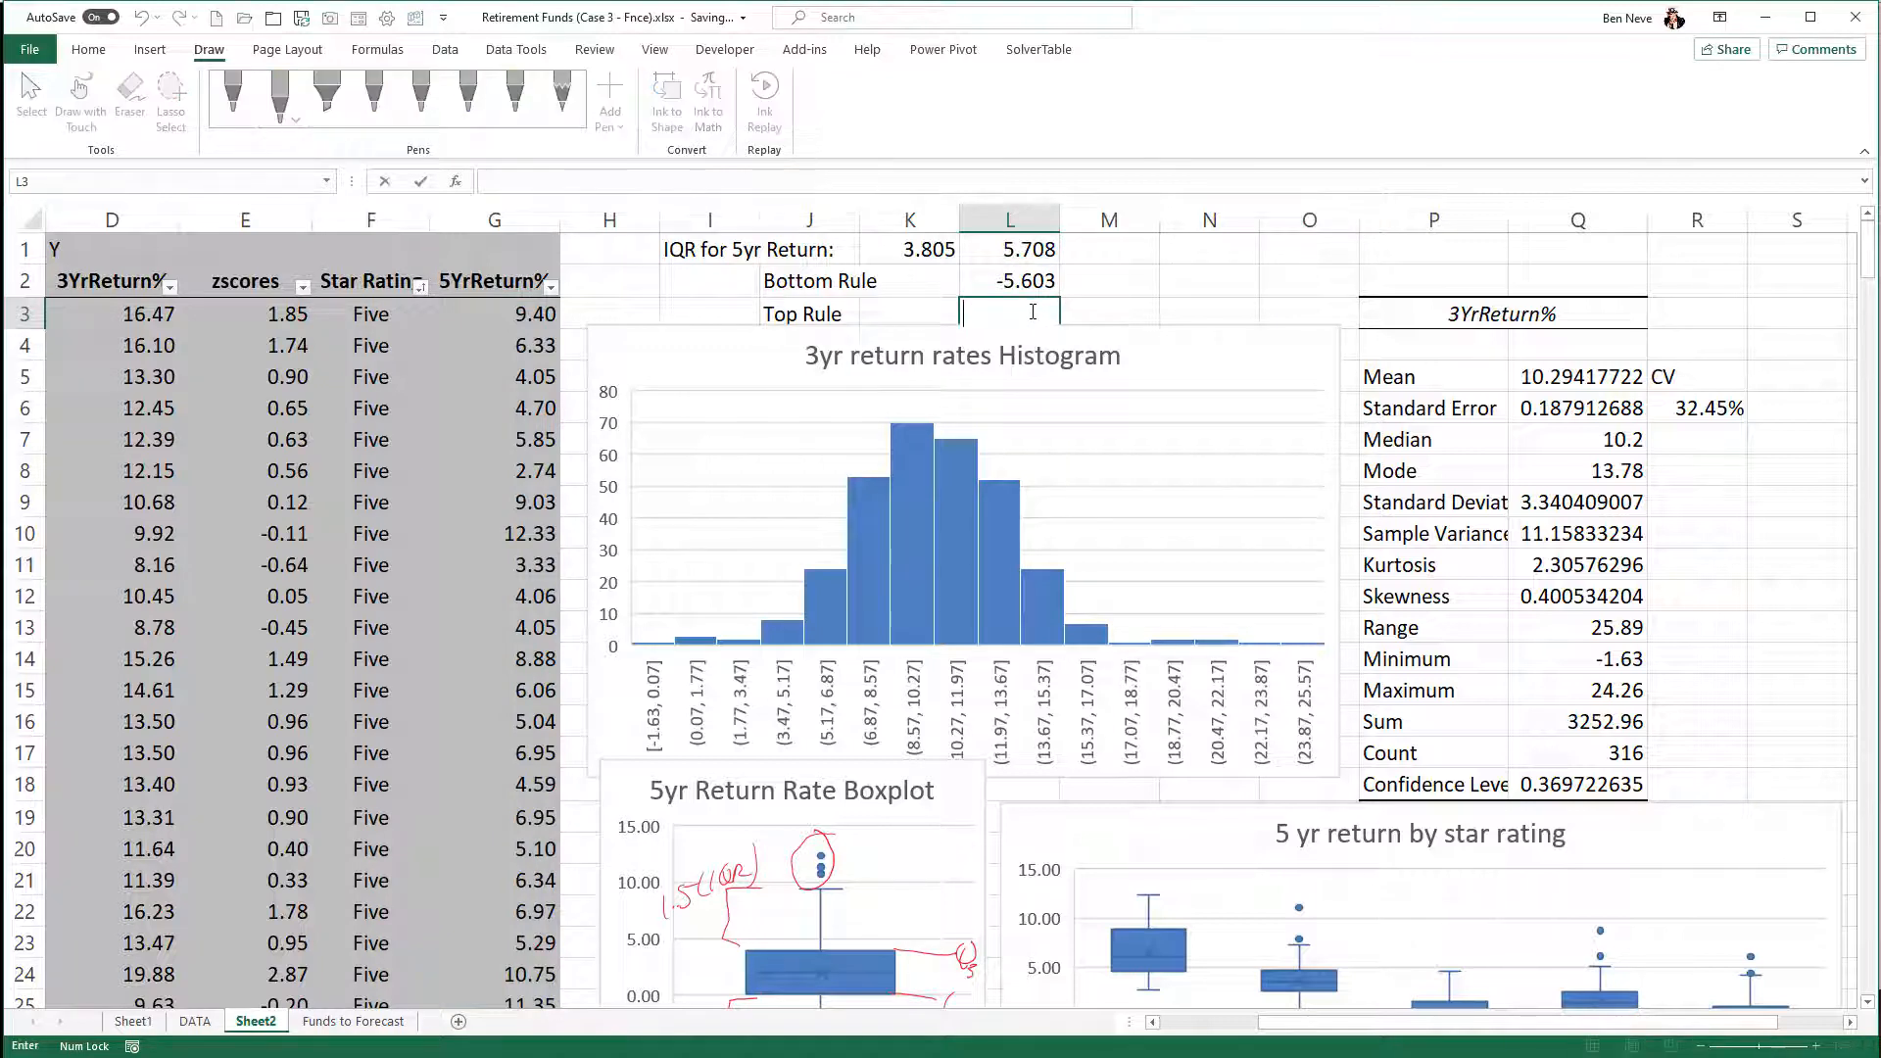
key(ctrl+v)
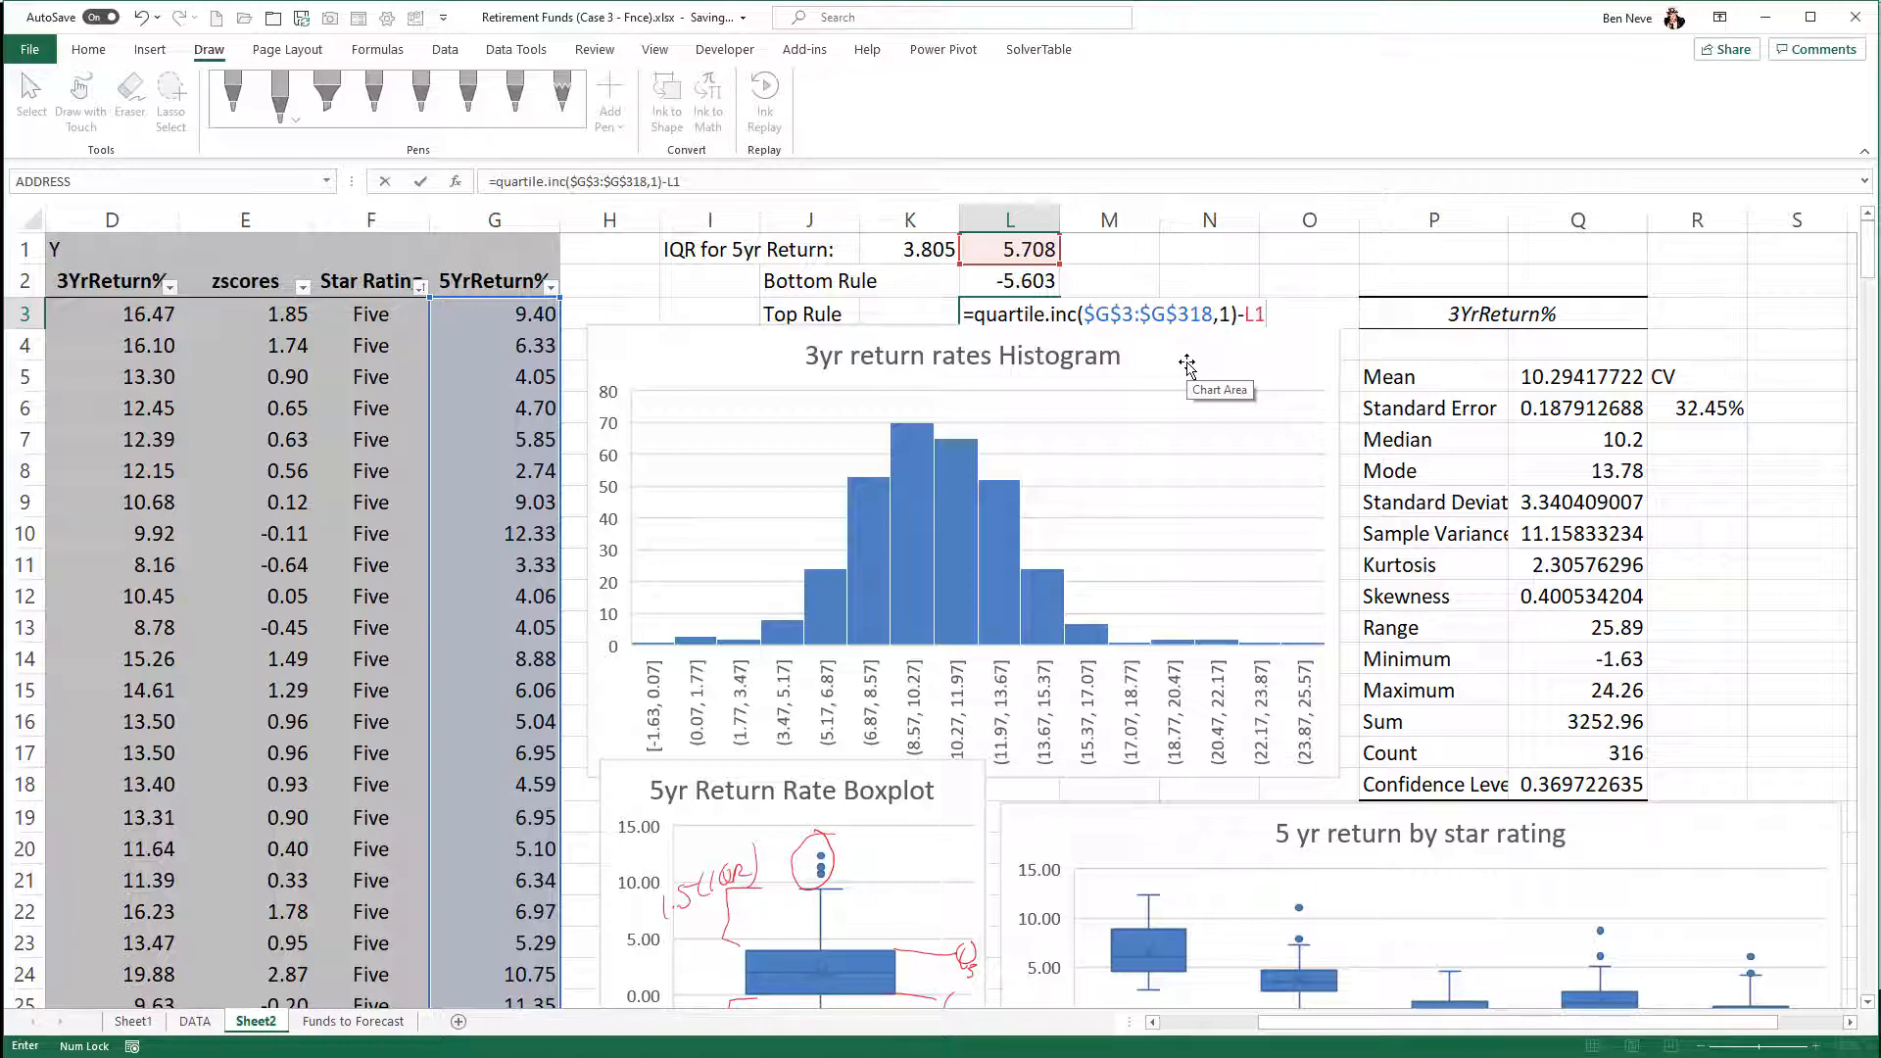
double_click(1225, 314)
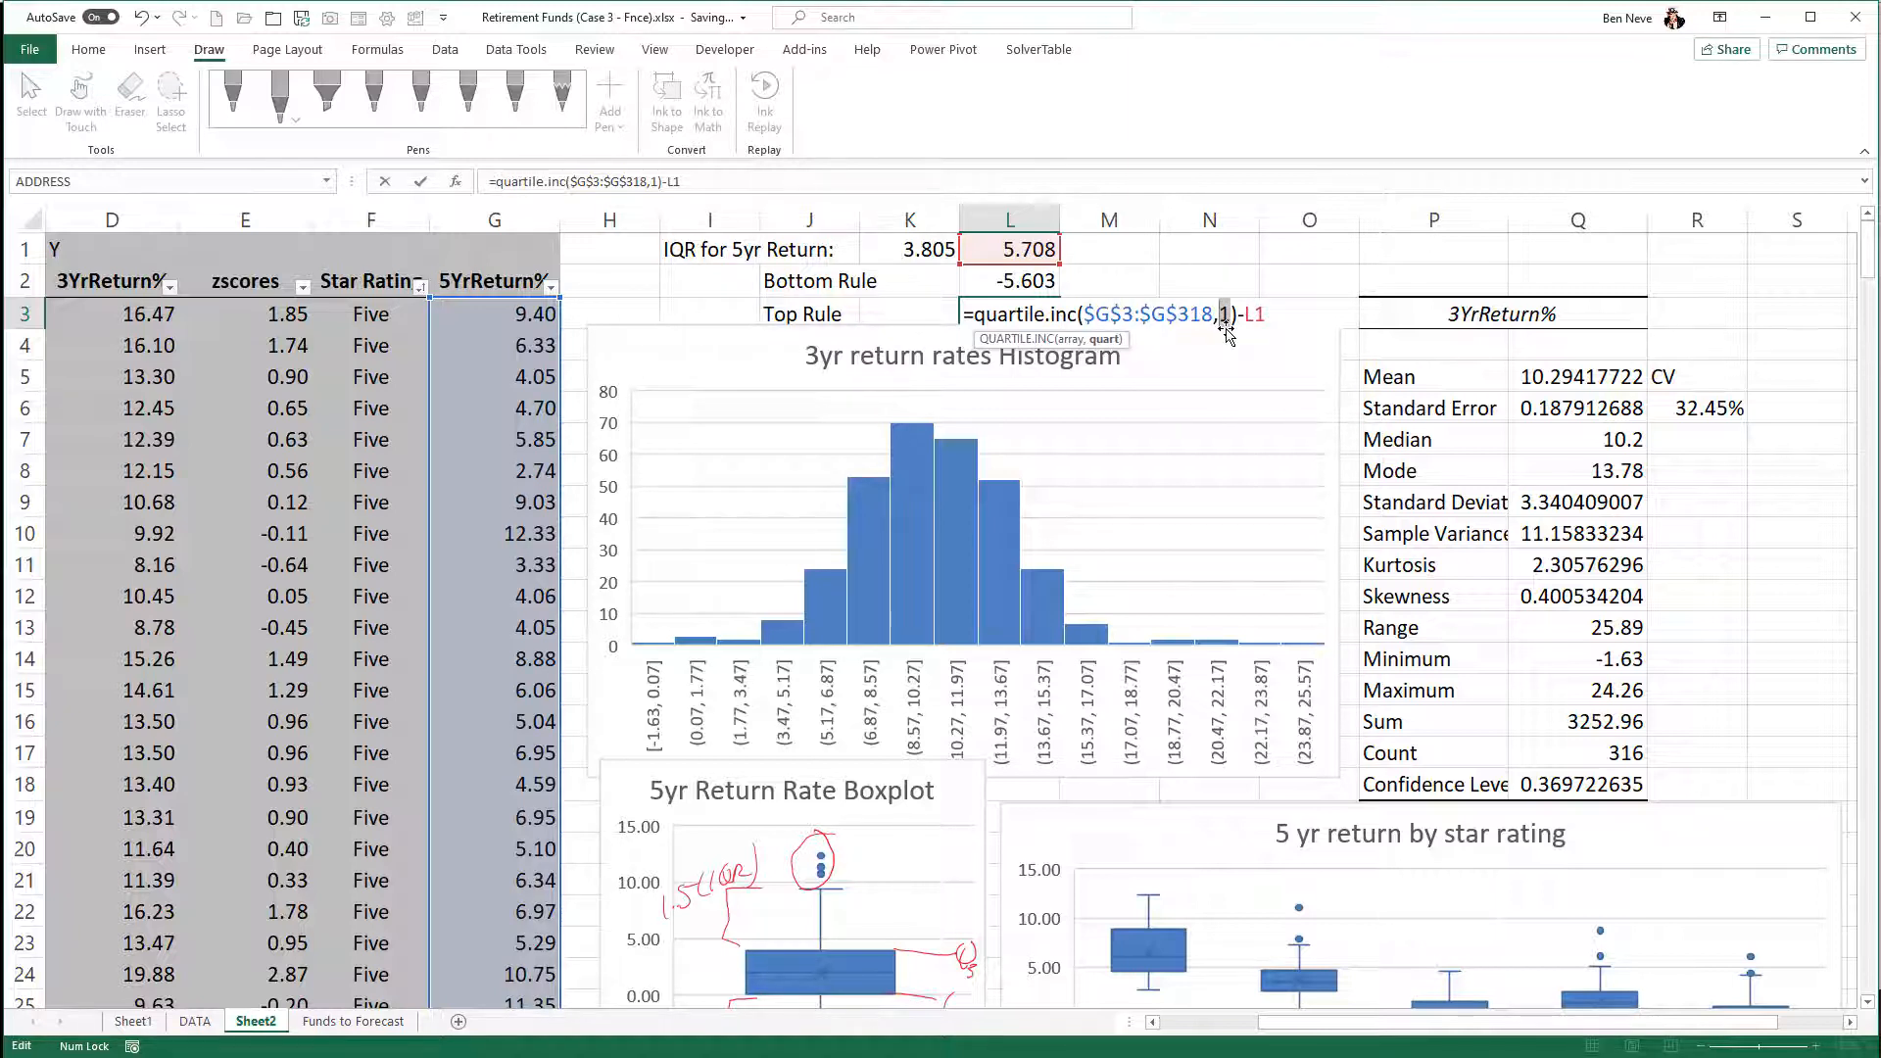
key(BackSpace)
text(3)
double_click(1239, 314)
text(+)
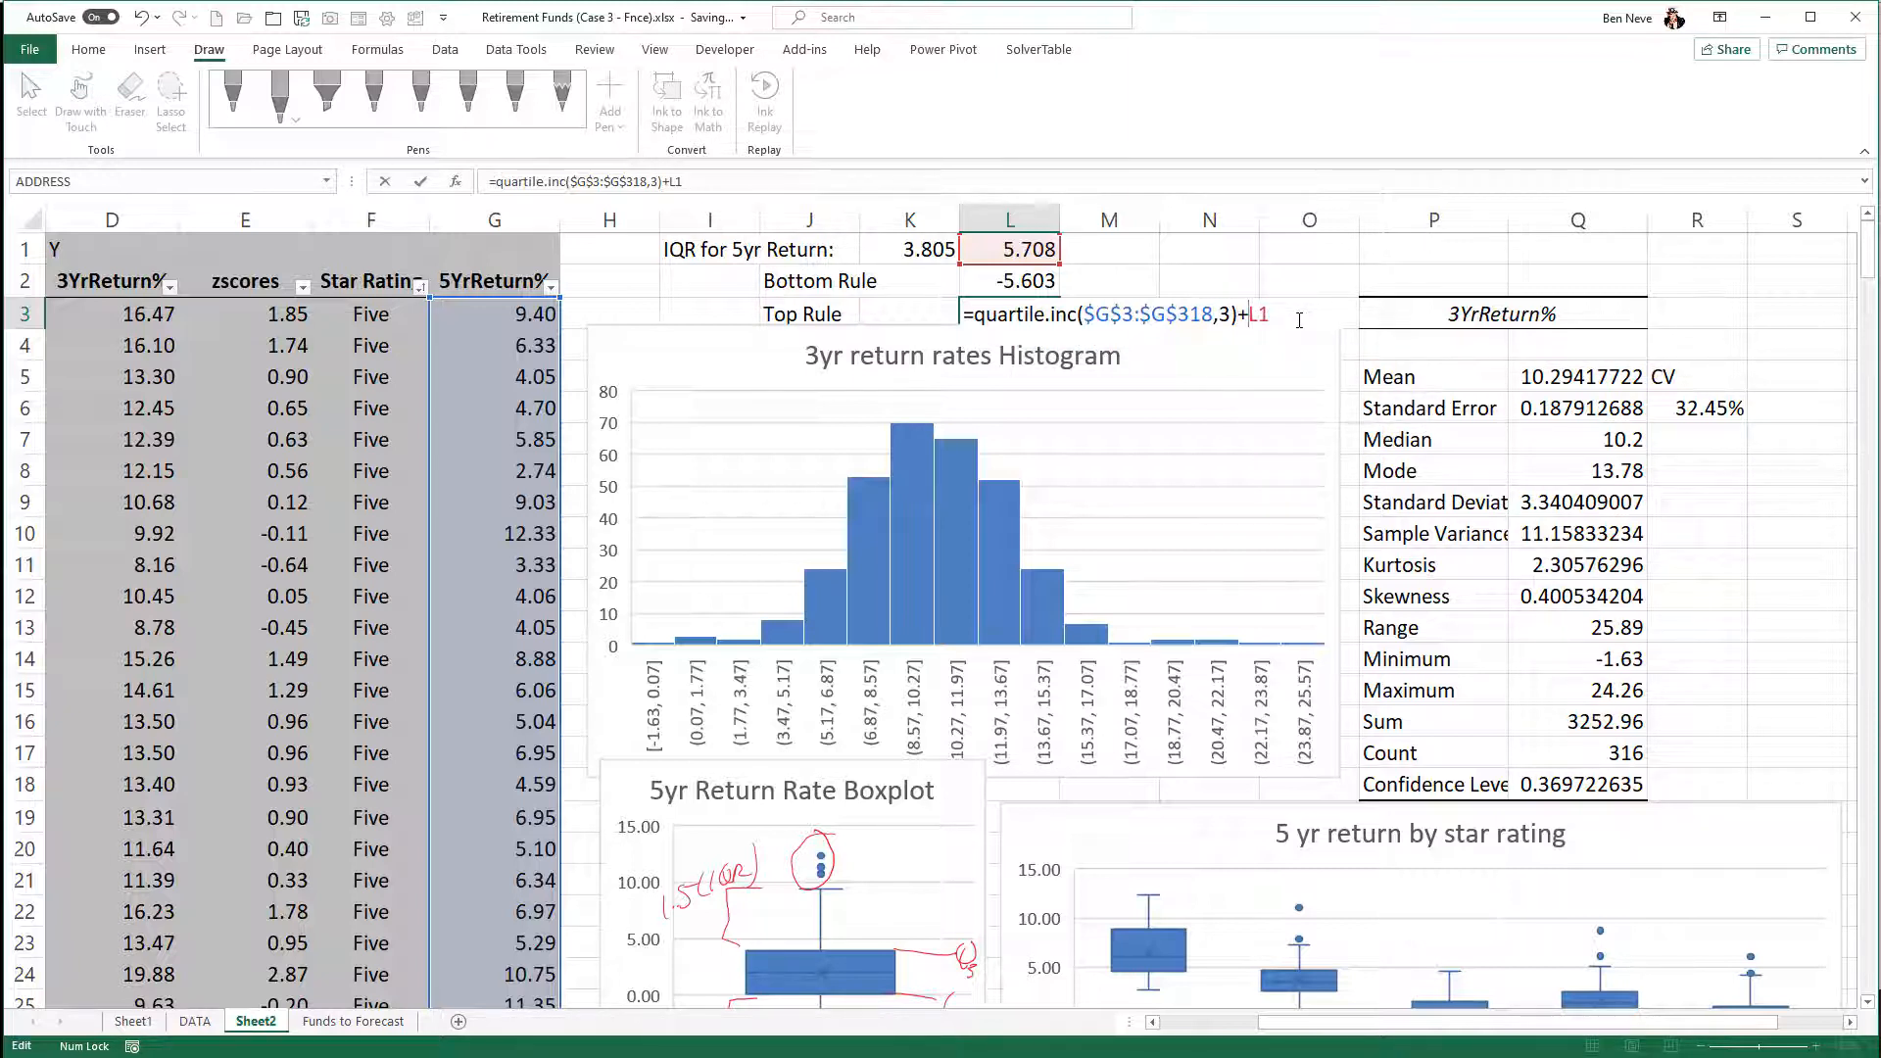
key(Return)
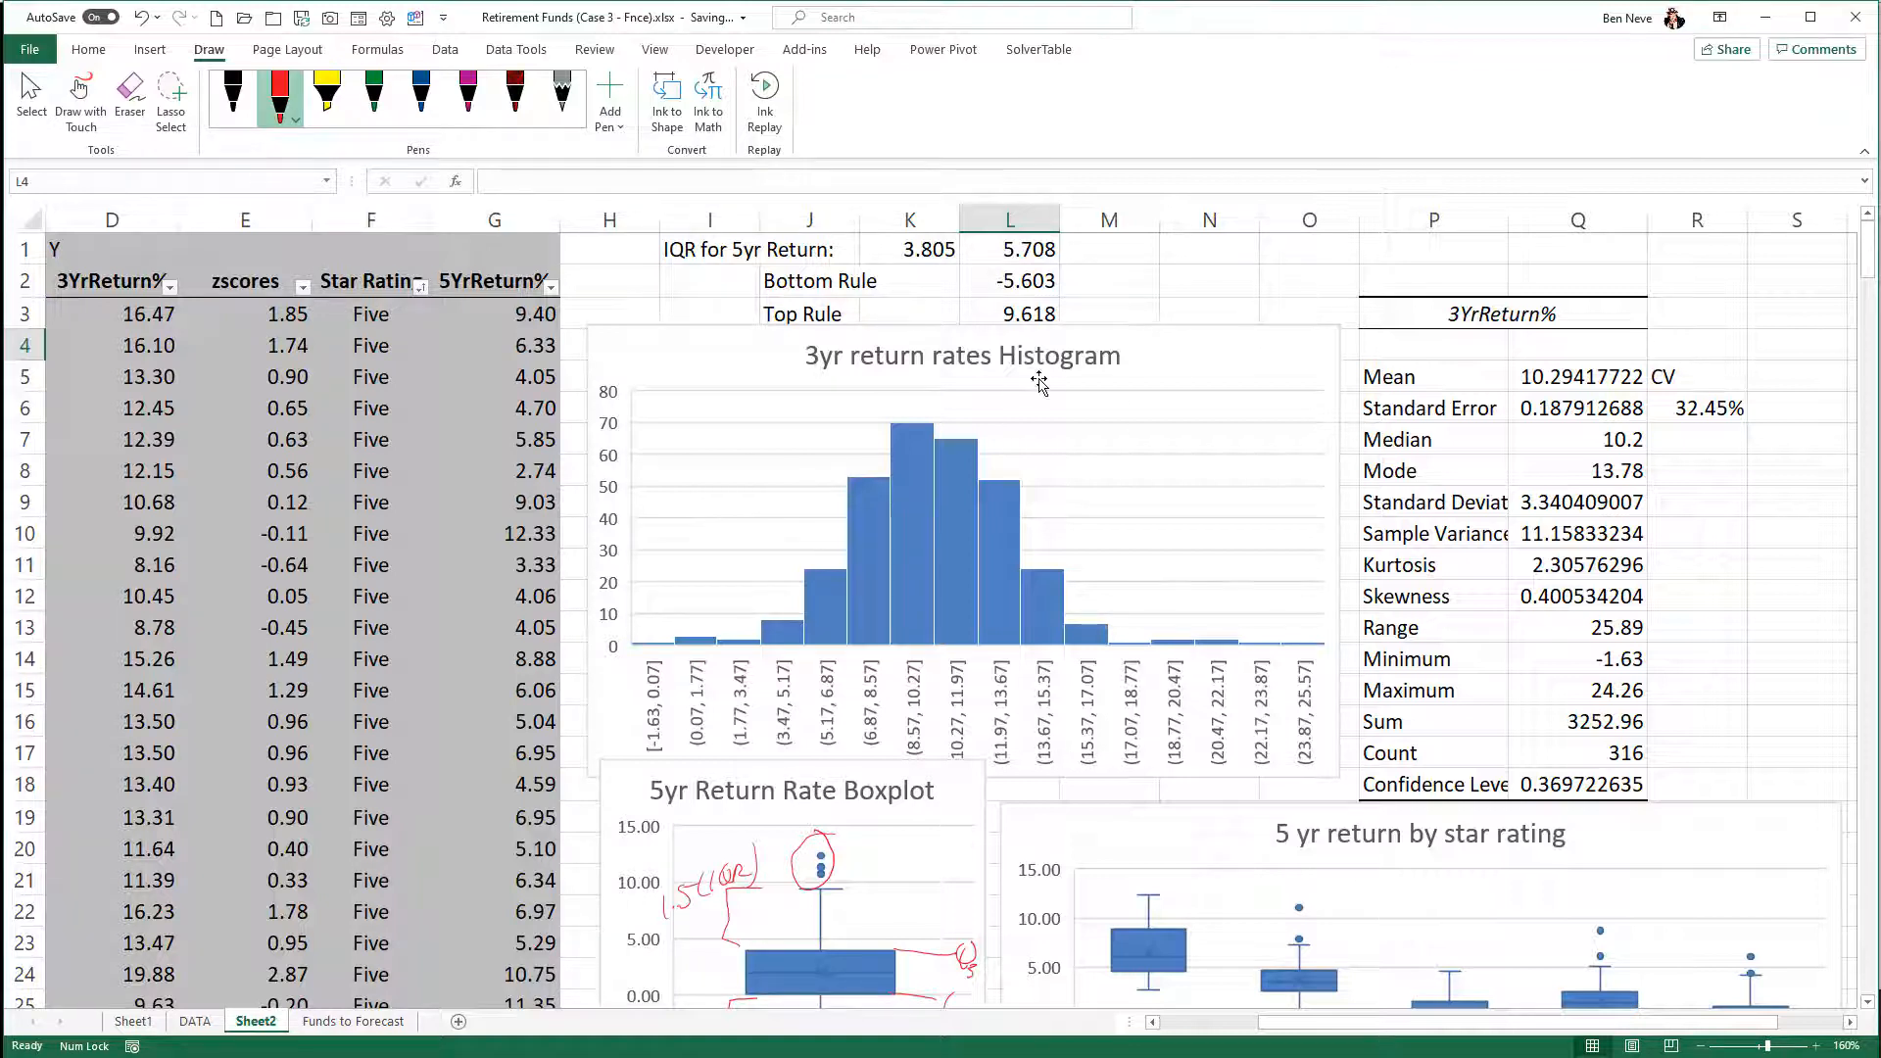
- Highlight the 5YrReturn% values in G3:G318 greater than the Top Rule in L3 with Light Red Fill with Dark Red Text
click(494, 325)
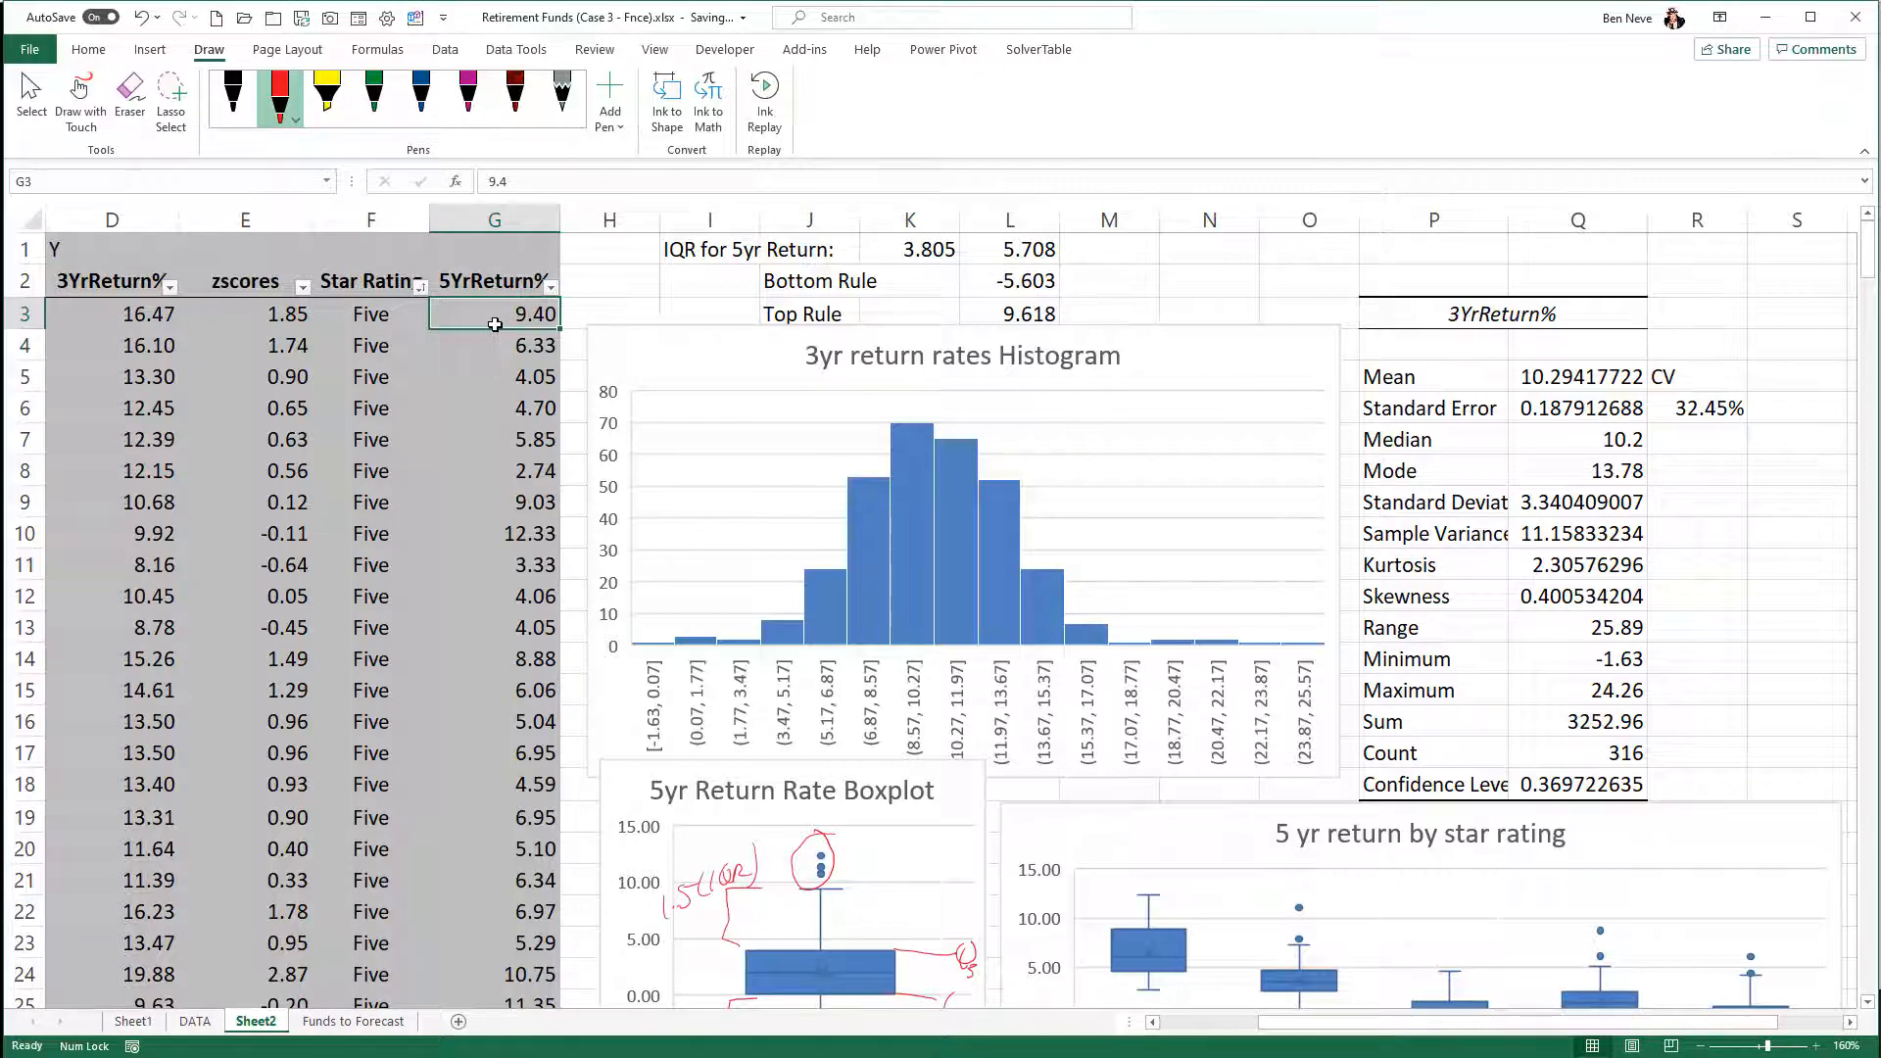
key(ctrl+Down)
key(ctrl+shift+Up)
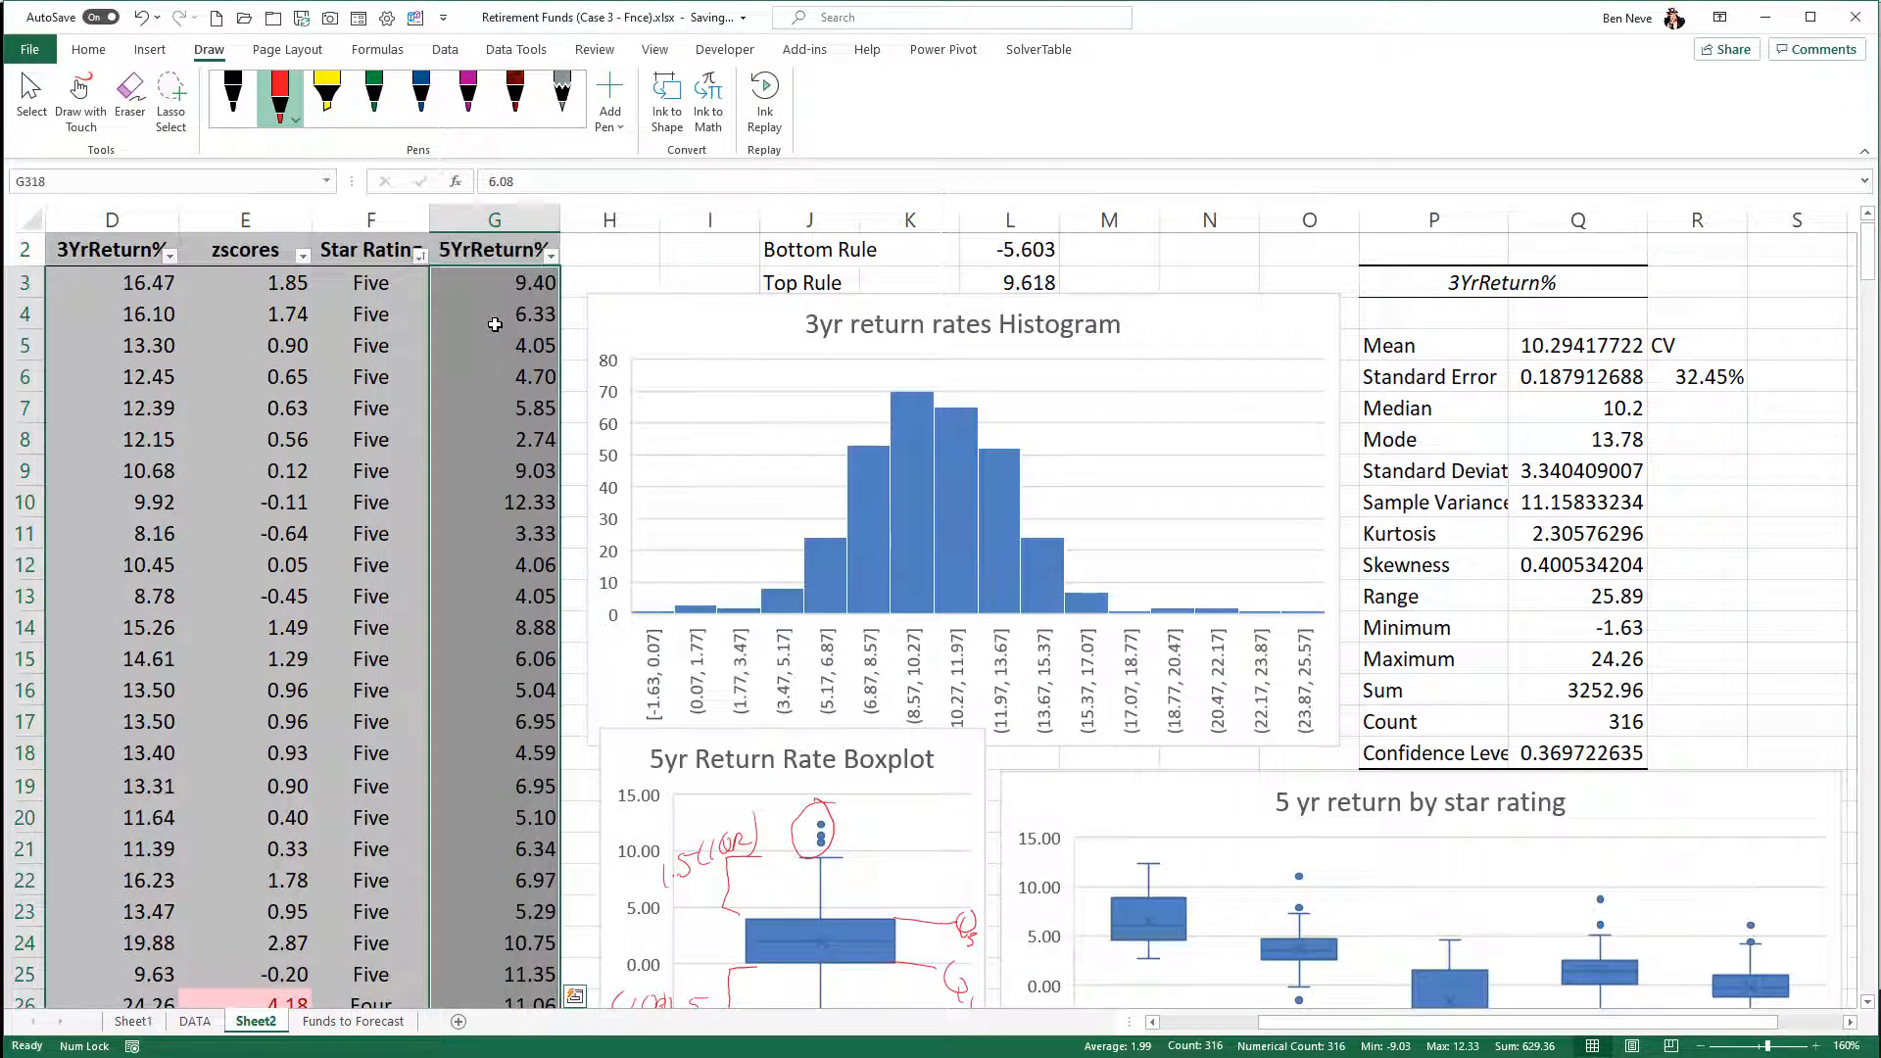
click(90, 51)
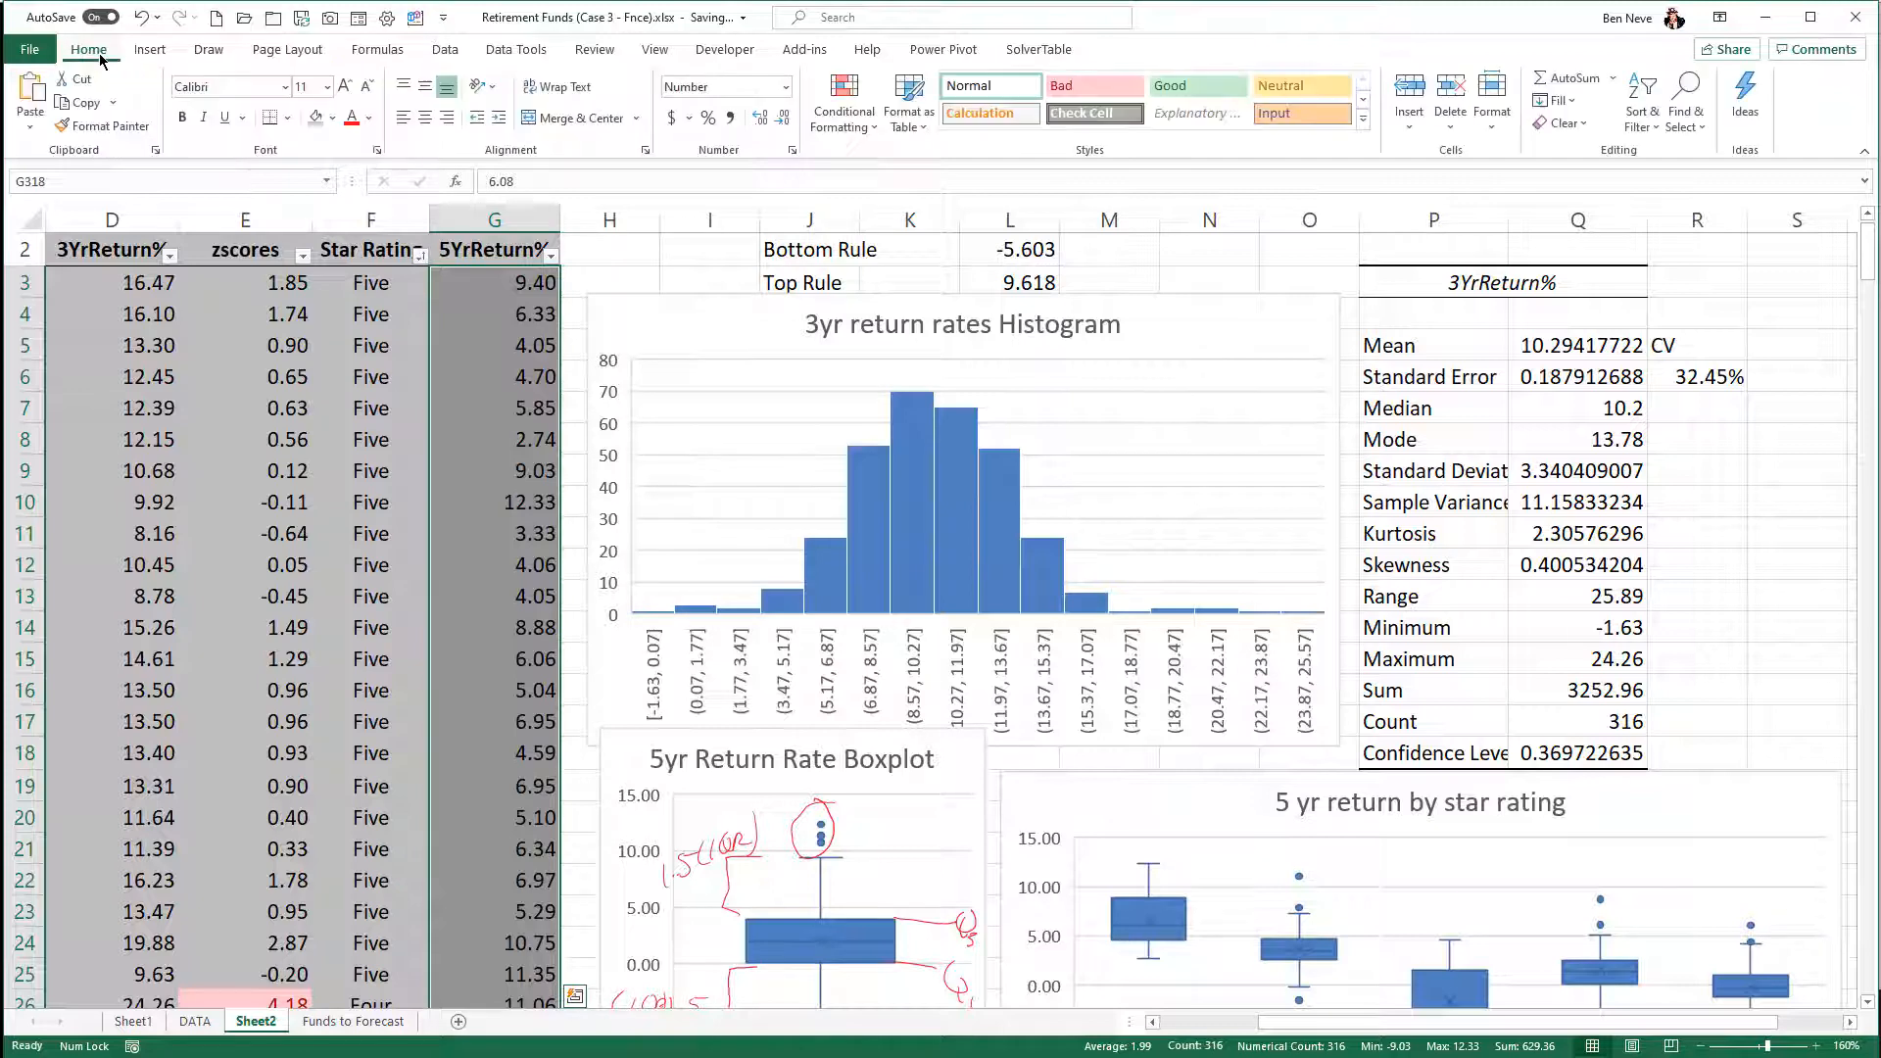
click(834, 125)
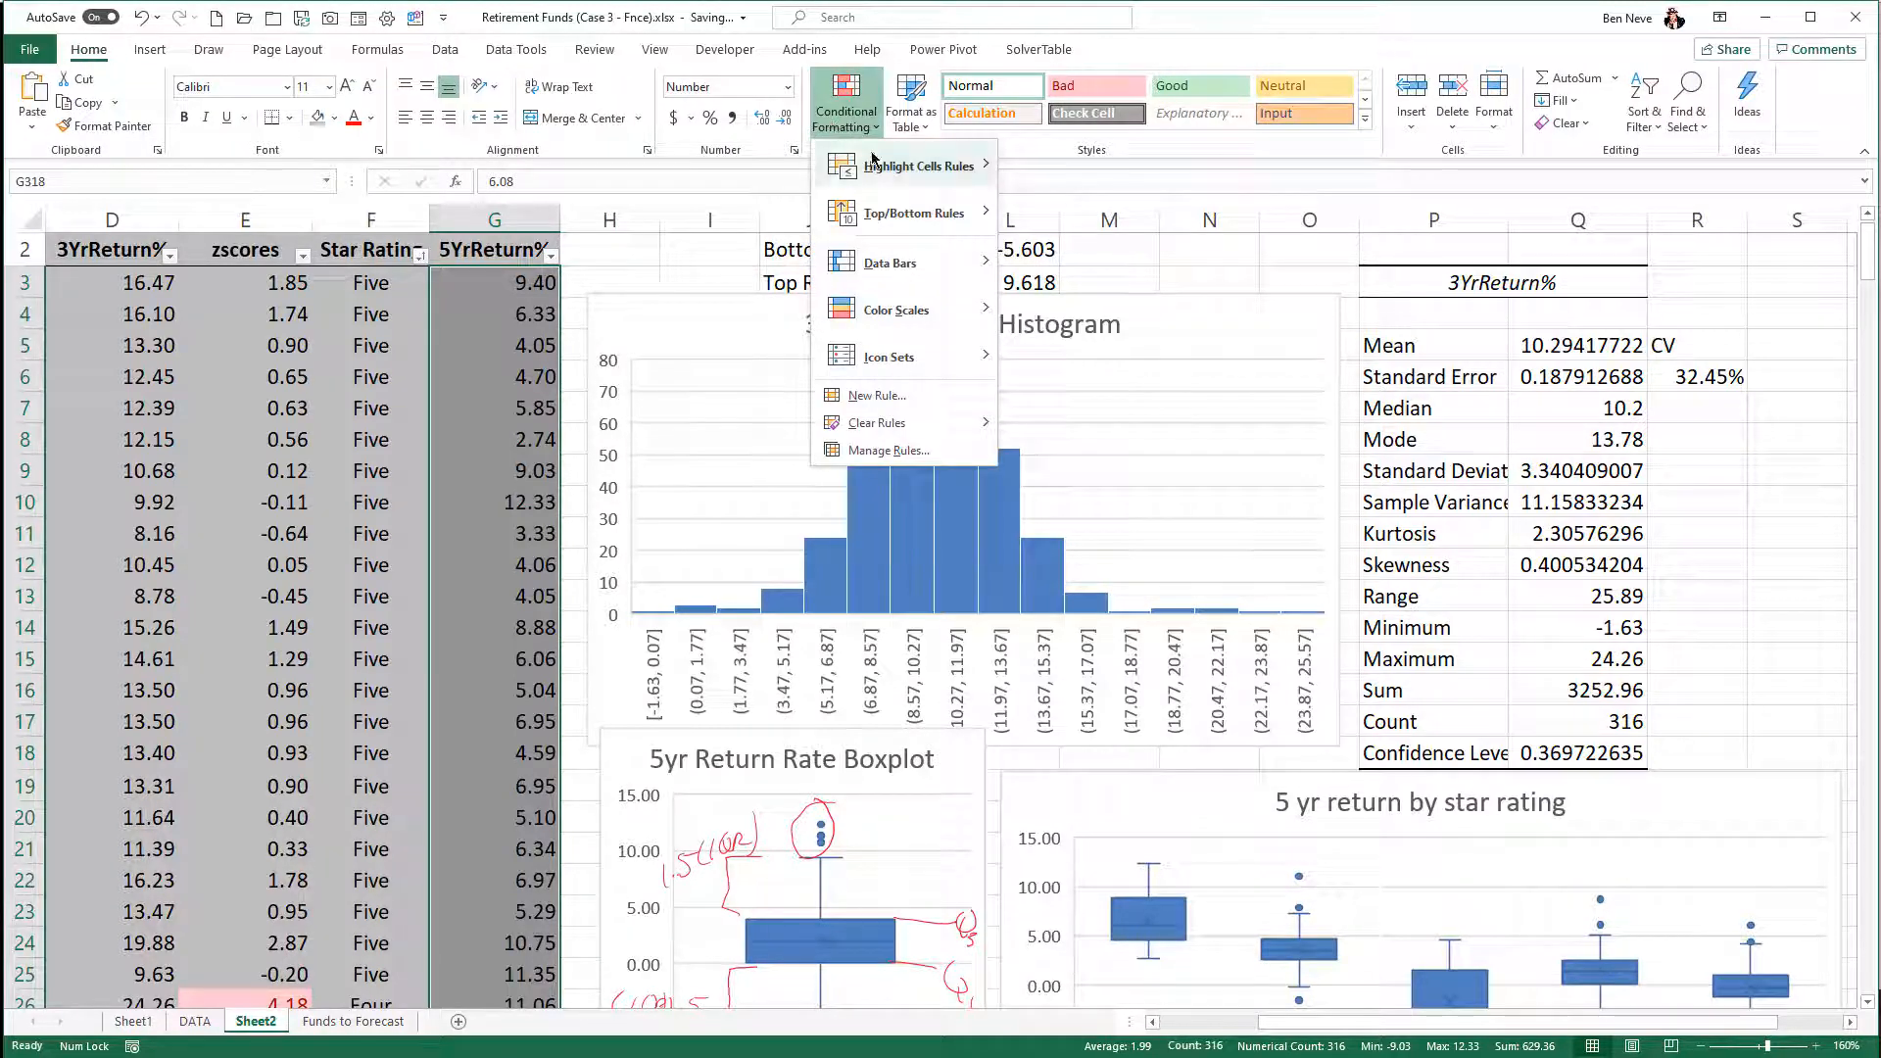
mouse_move(896, 166)
click(1029, 172)
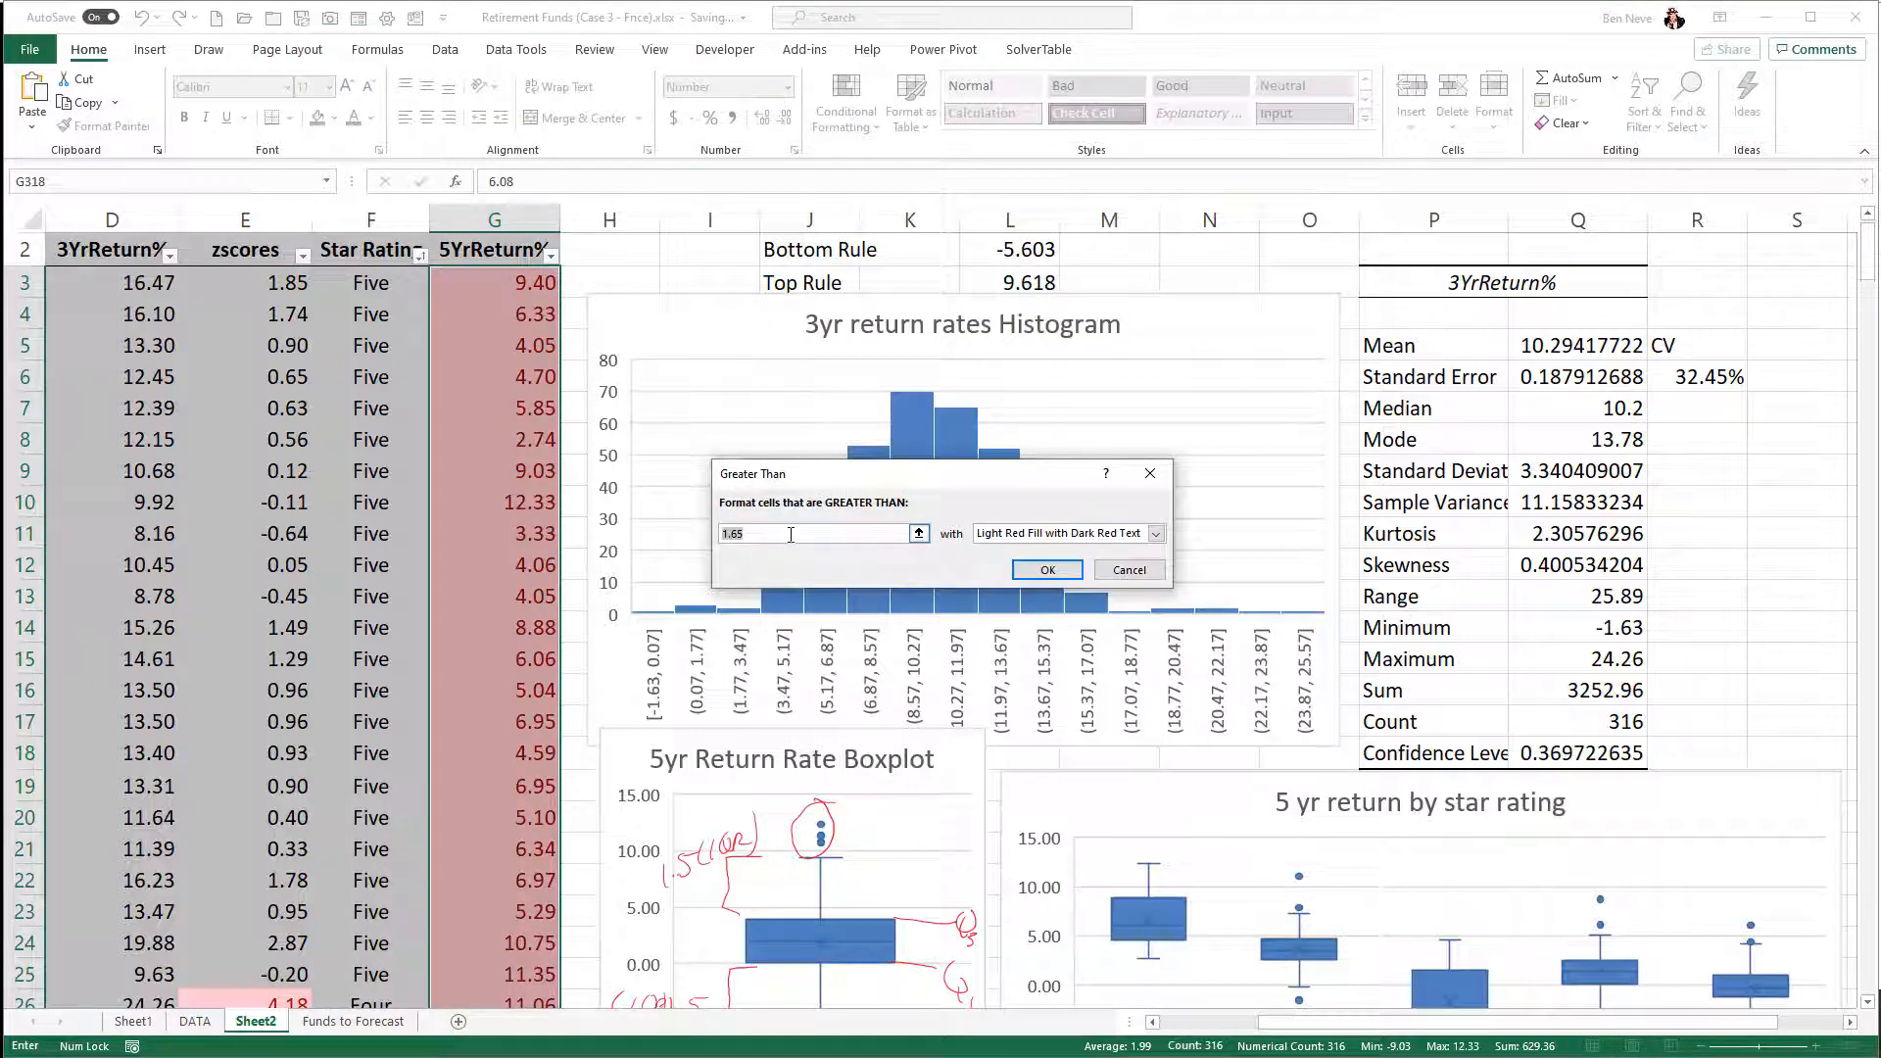
click(1038, 282)
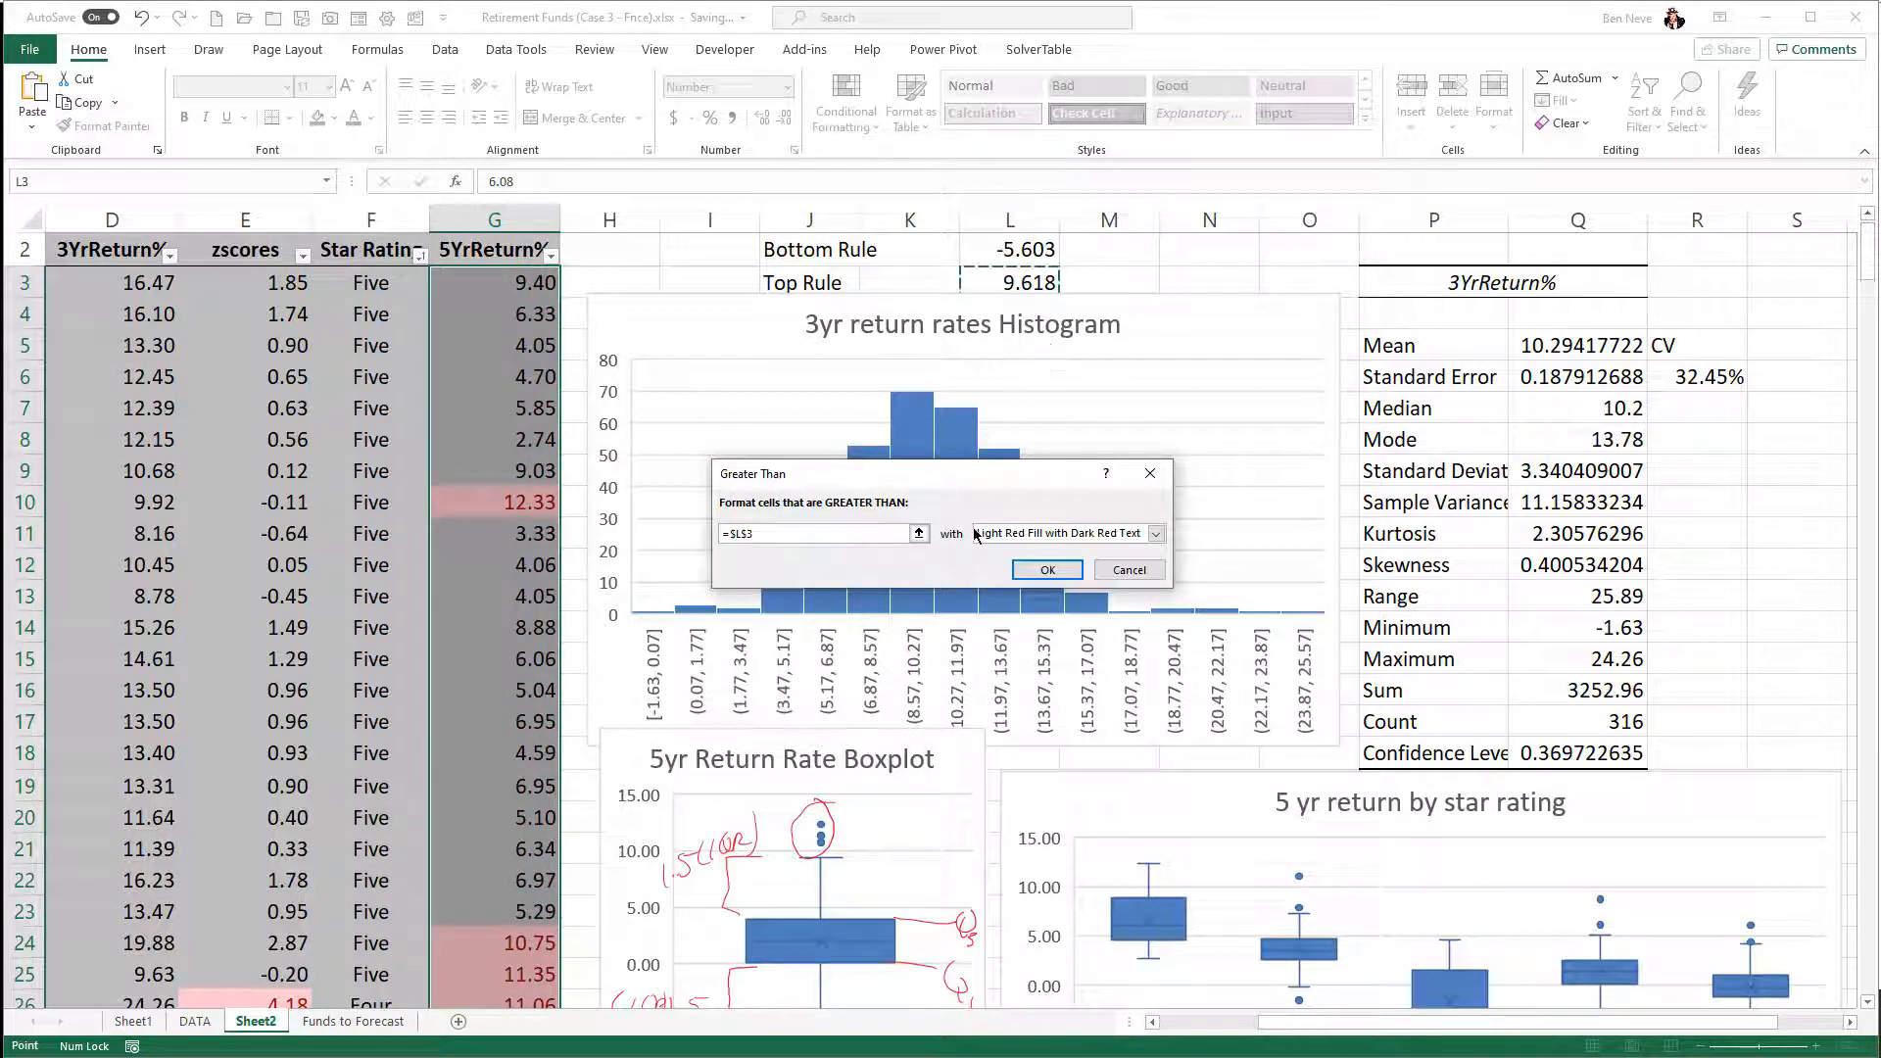
key(Return)
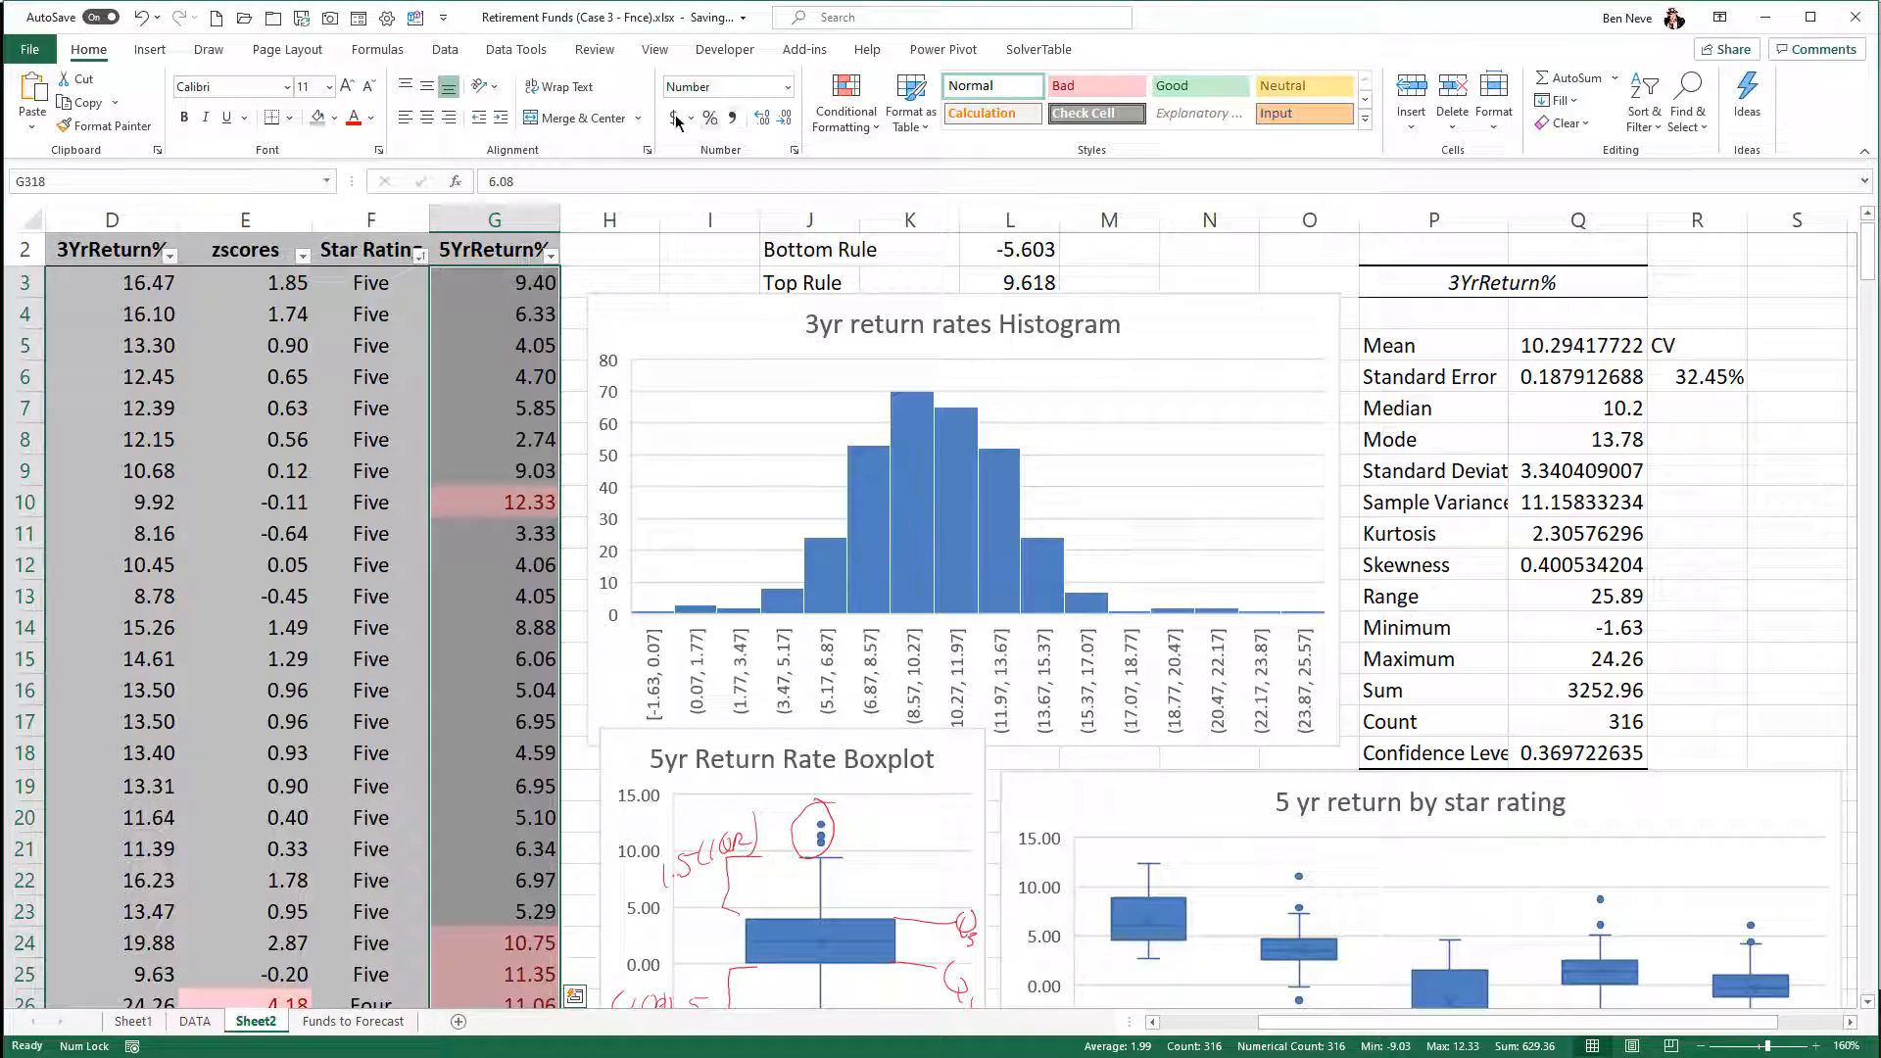
- Highlight the 5YrReturn% values less than the Bottom Rule in L2 with Light Red Fill with Dark Red Text
click(846, 105)
mouse_move(937, 166)
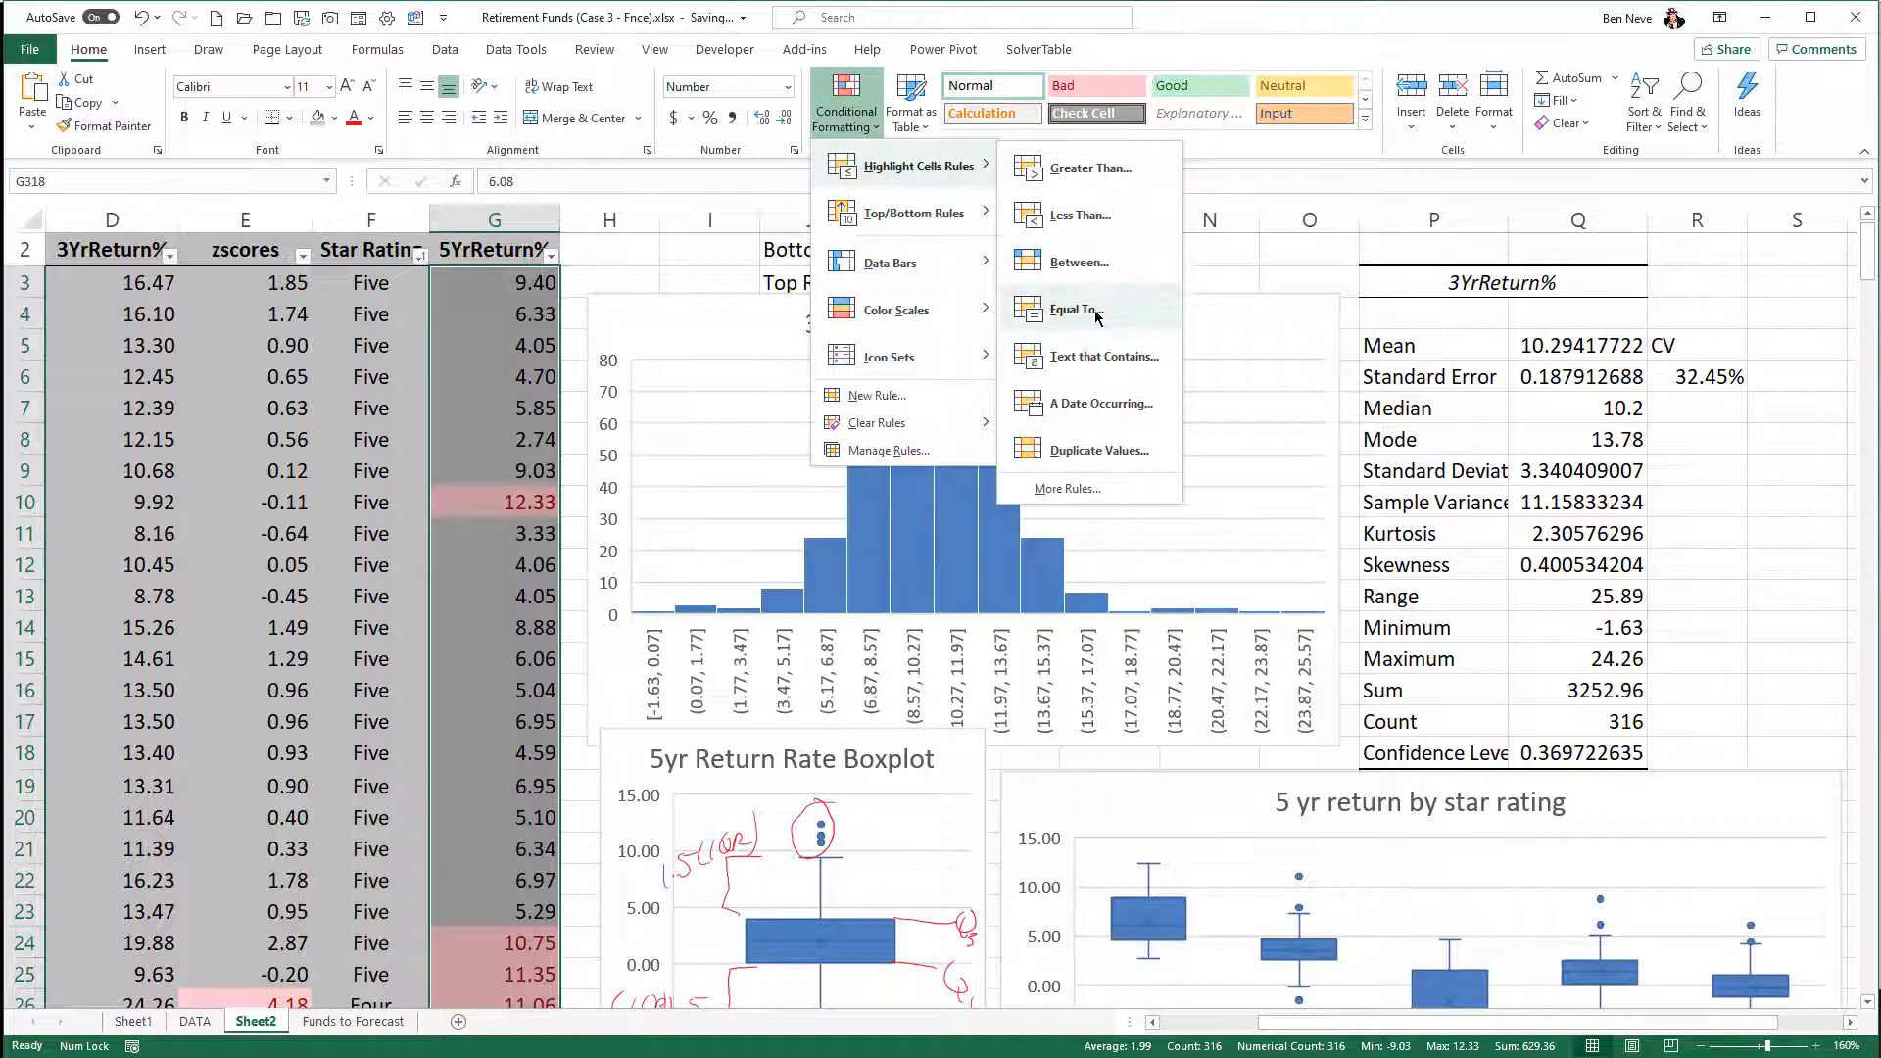
click(1078, 215)
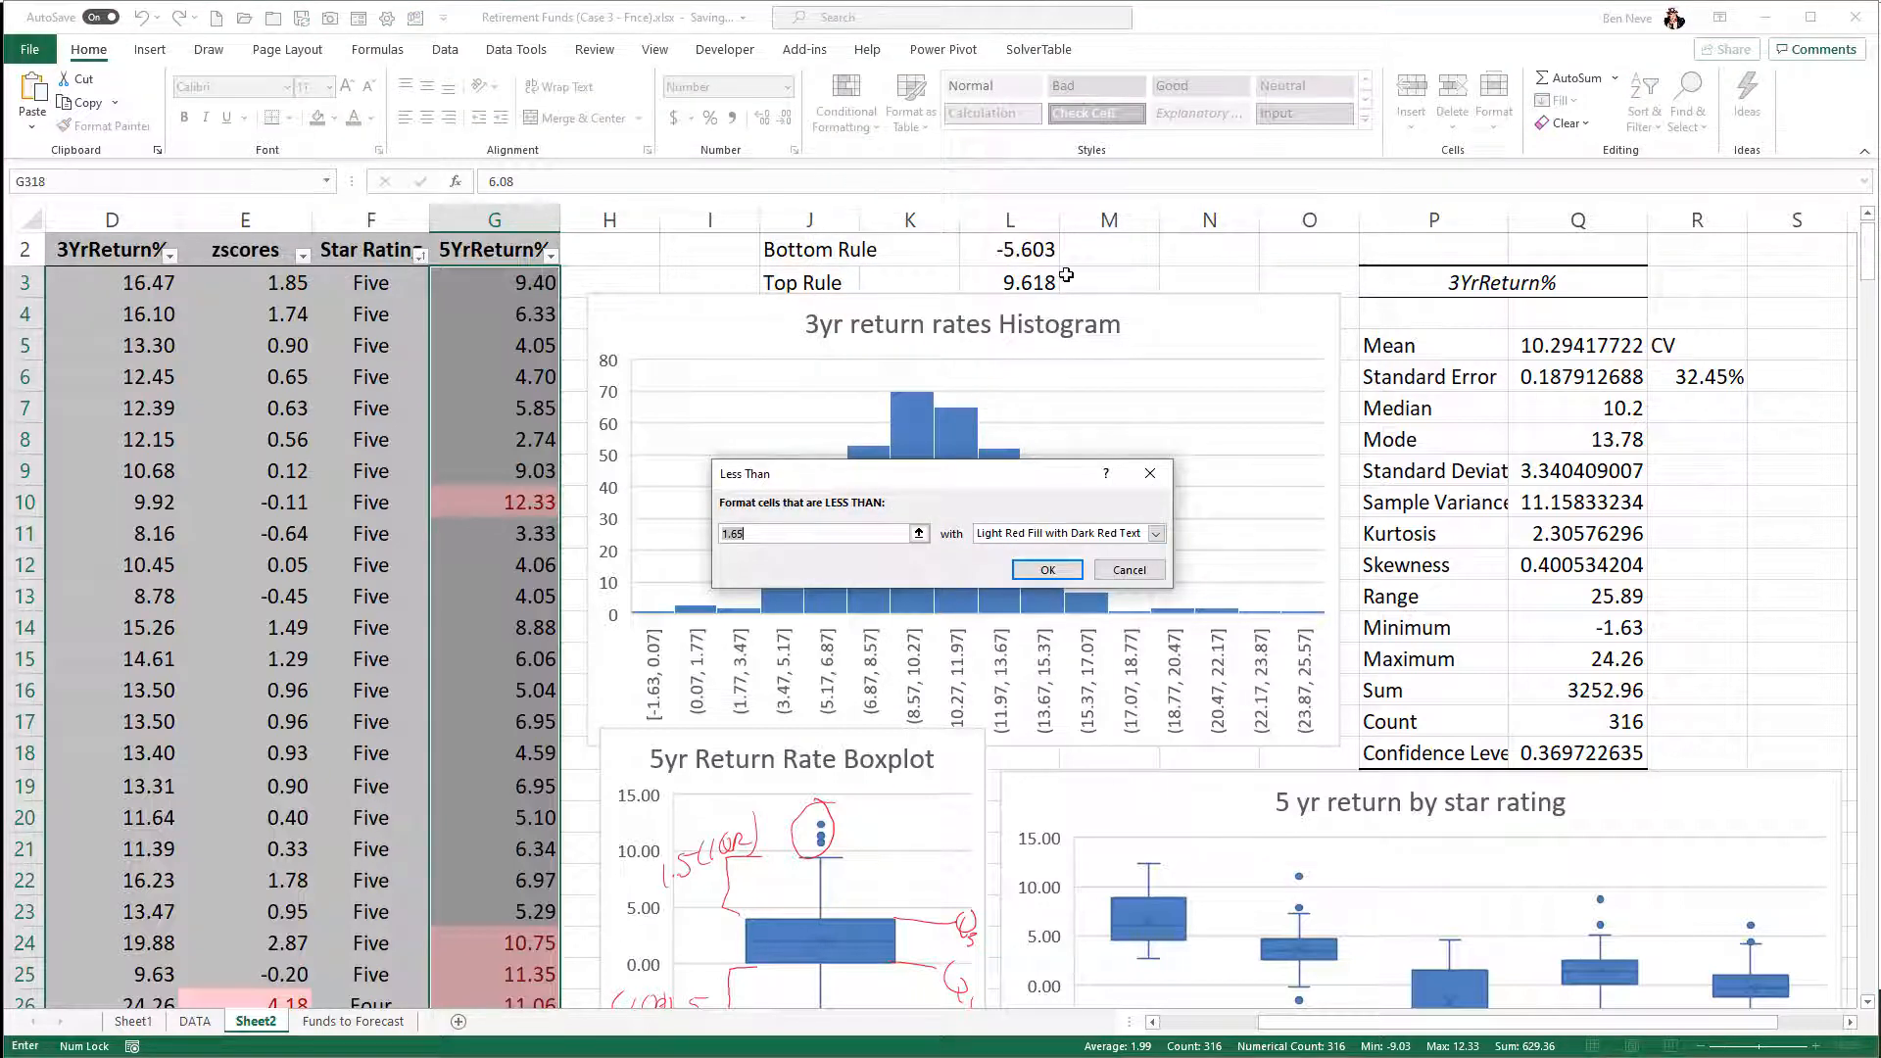
click(1036, 252)
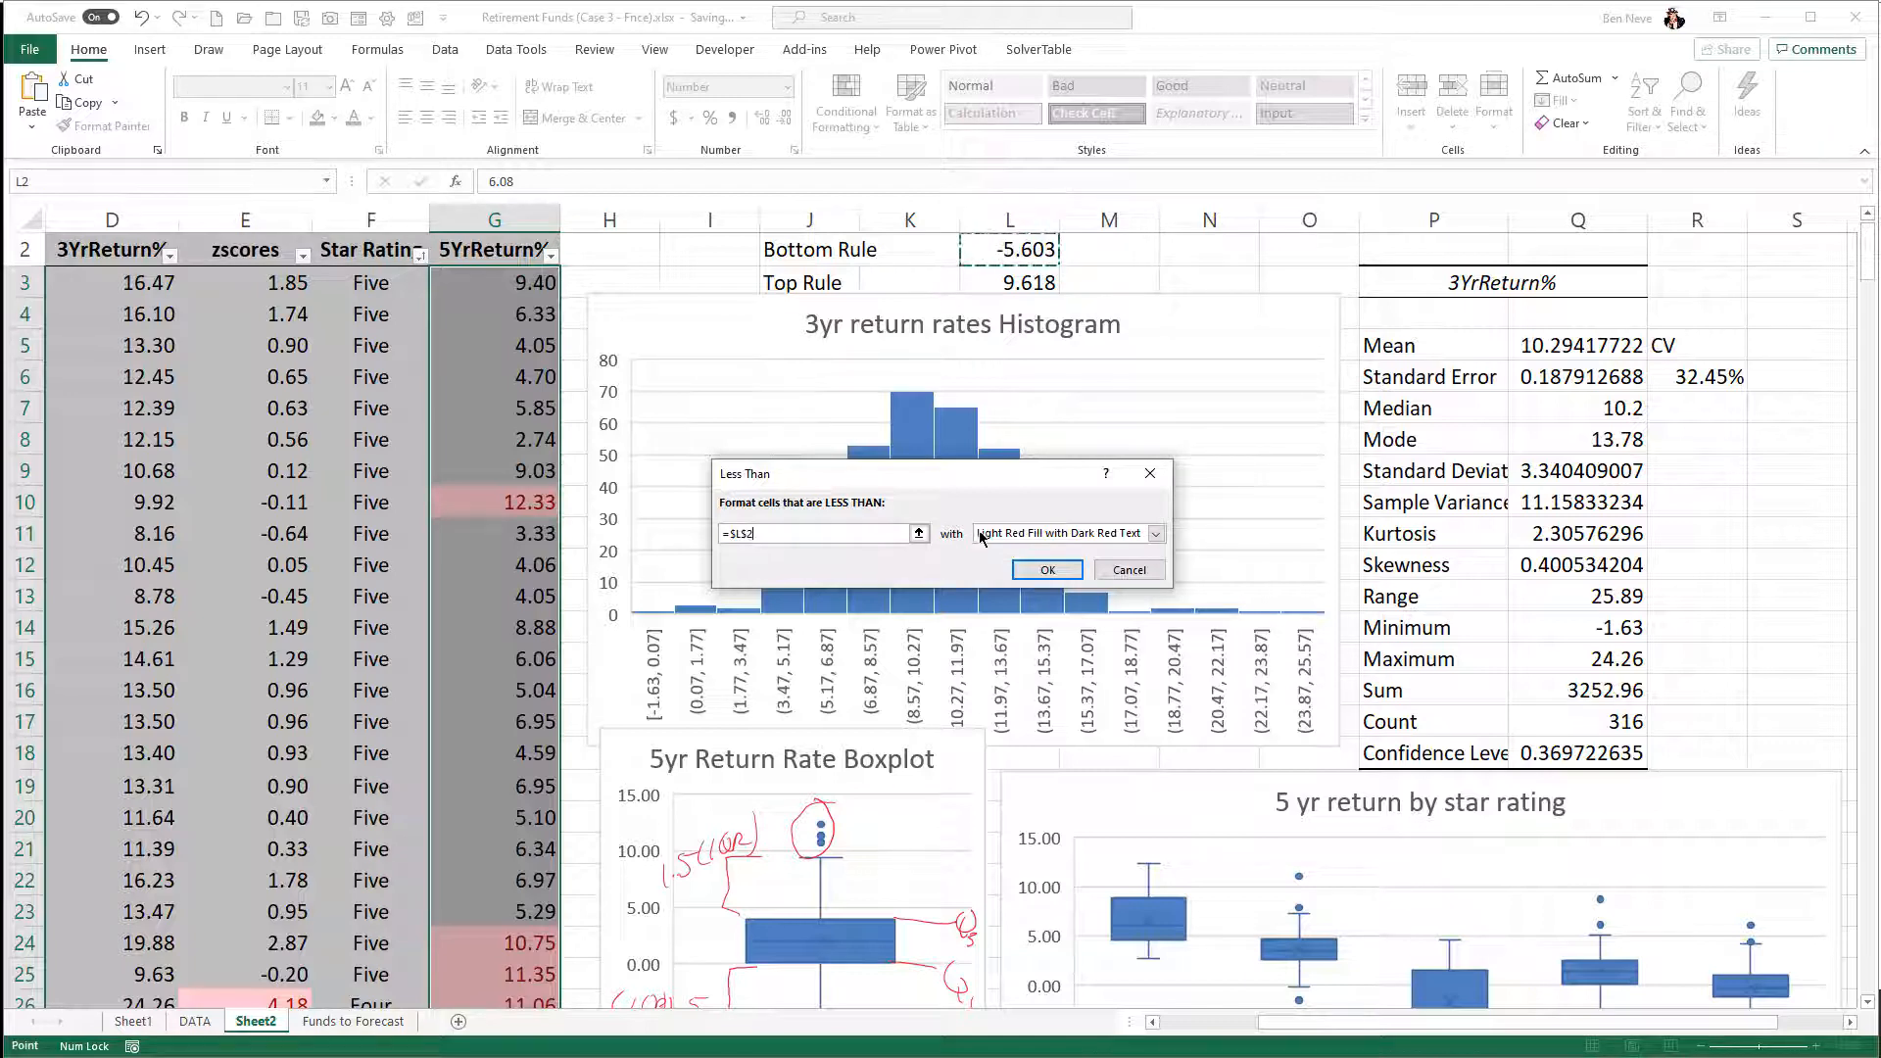
click(1048, 570)
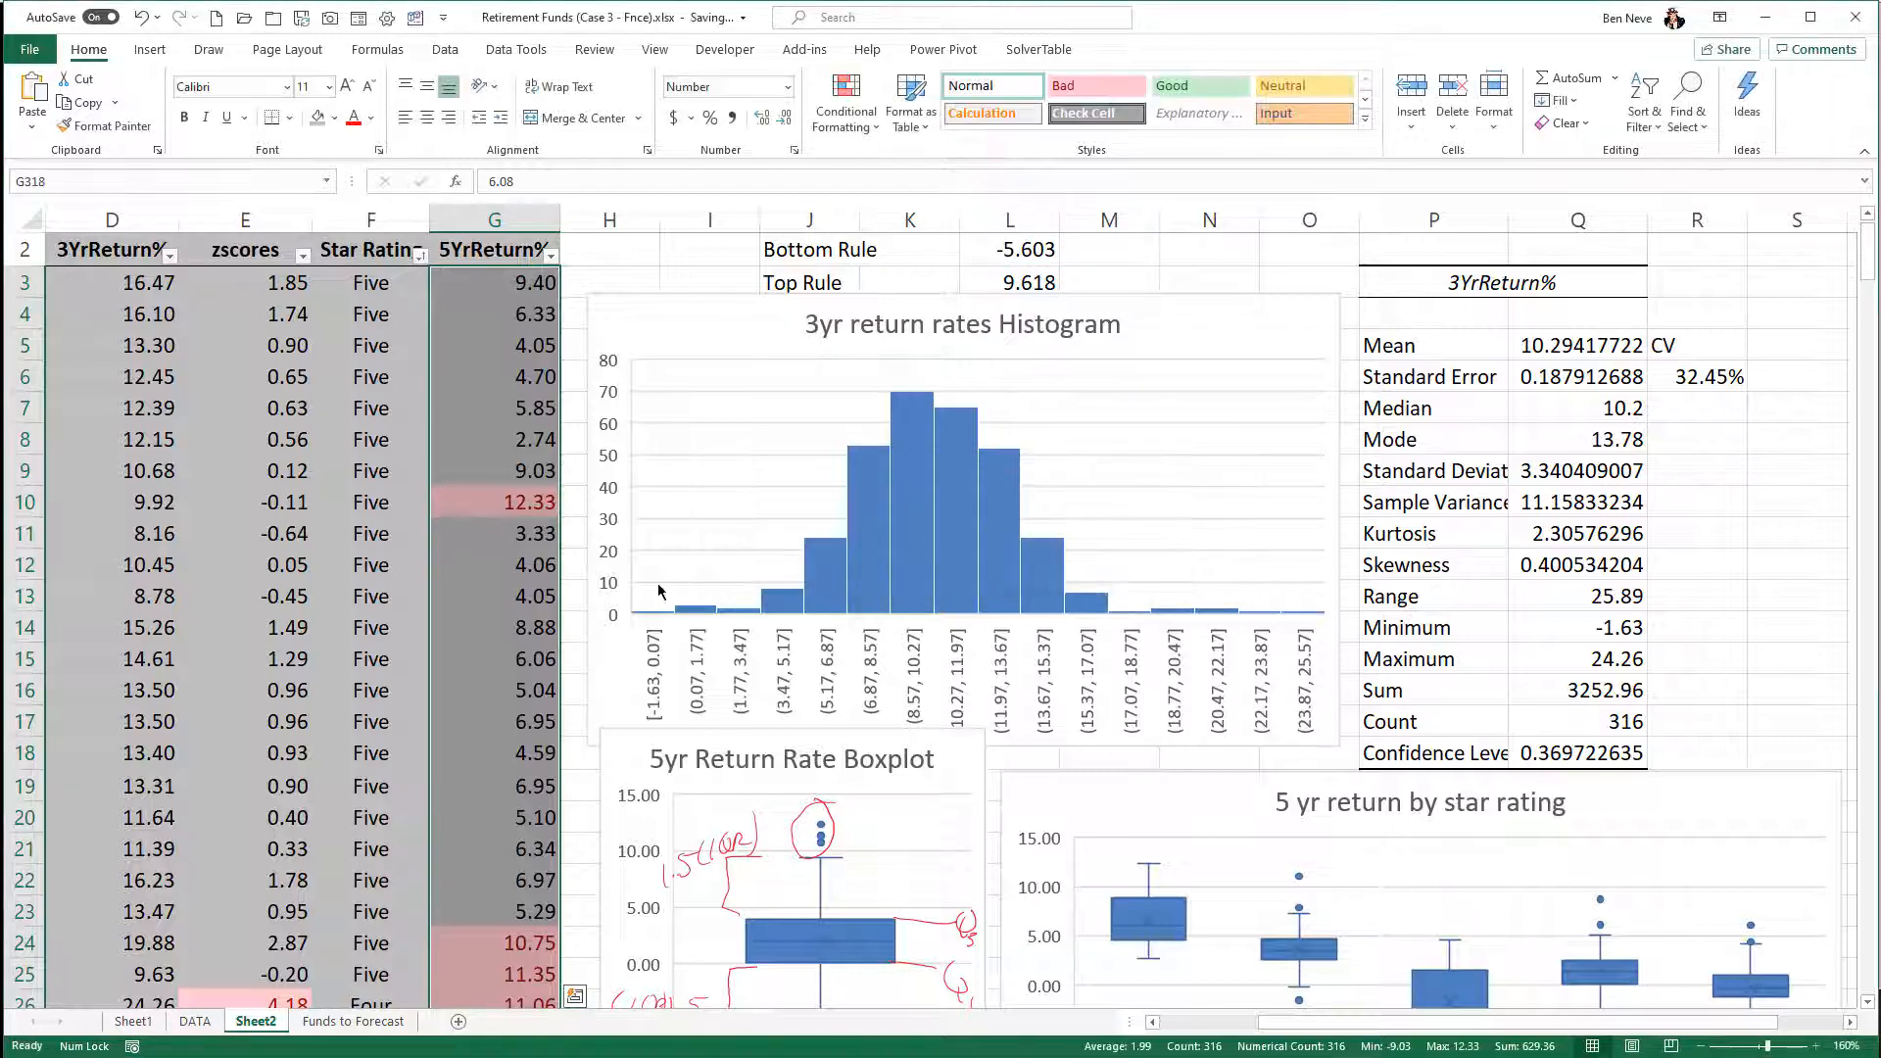
- Review the highlighted outliers throughout the 5YrReturn% column and compare them with the circled points on the 5yr boxplot
scroll(543, 554, down, 1)
scroll(544, 554, down, 20)
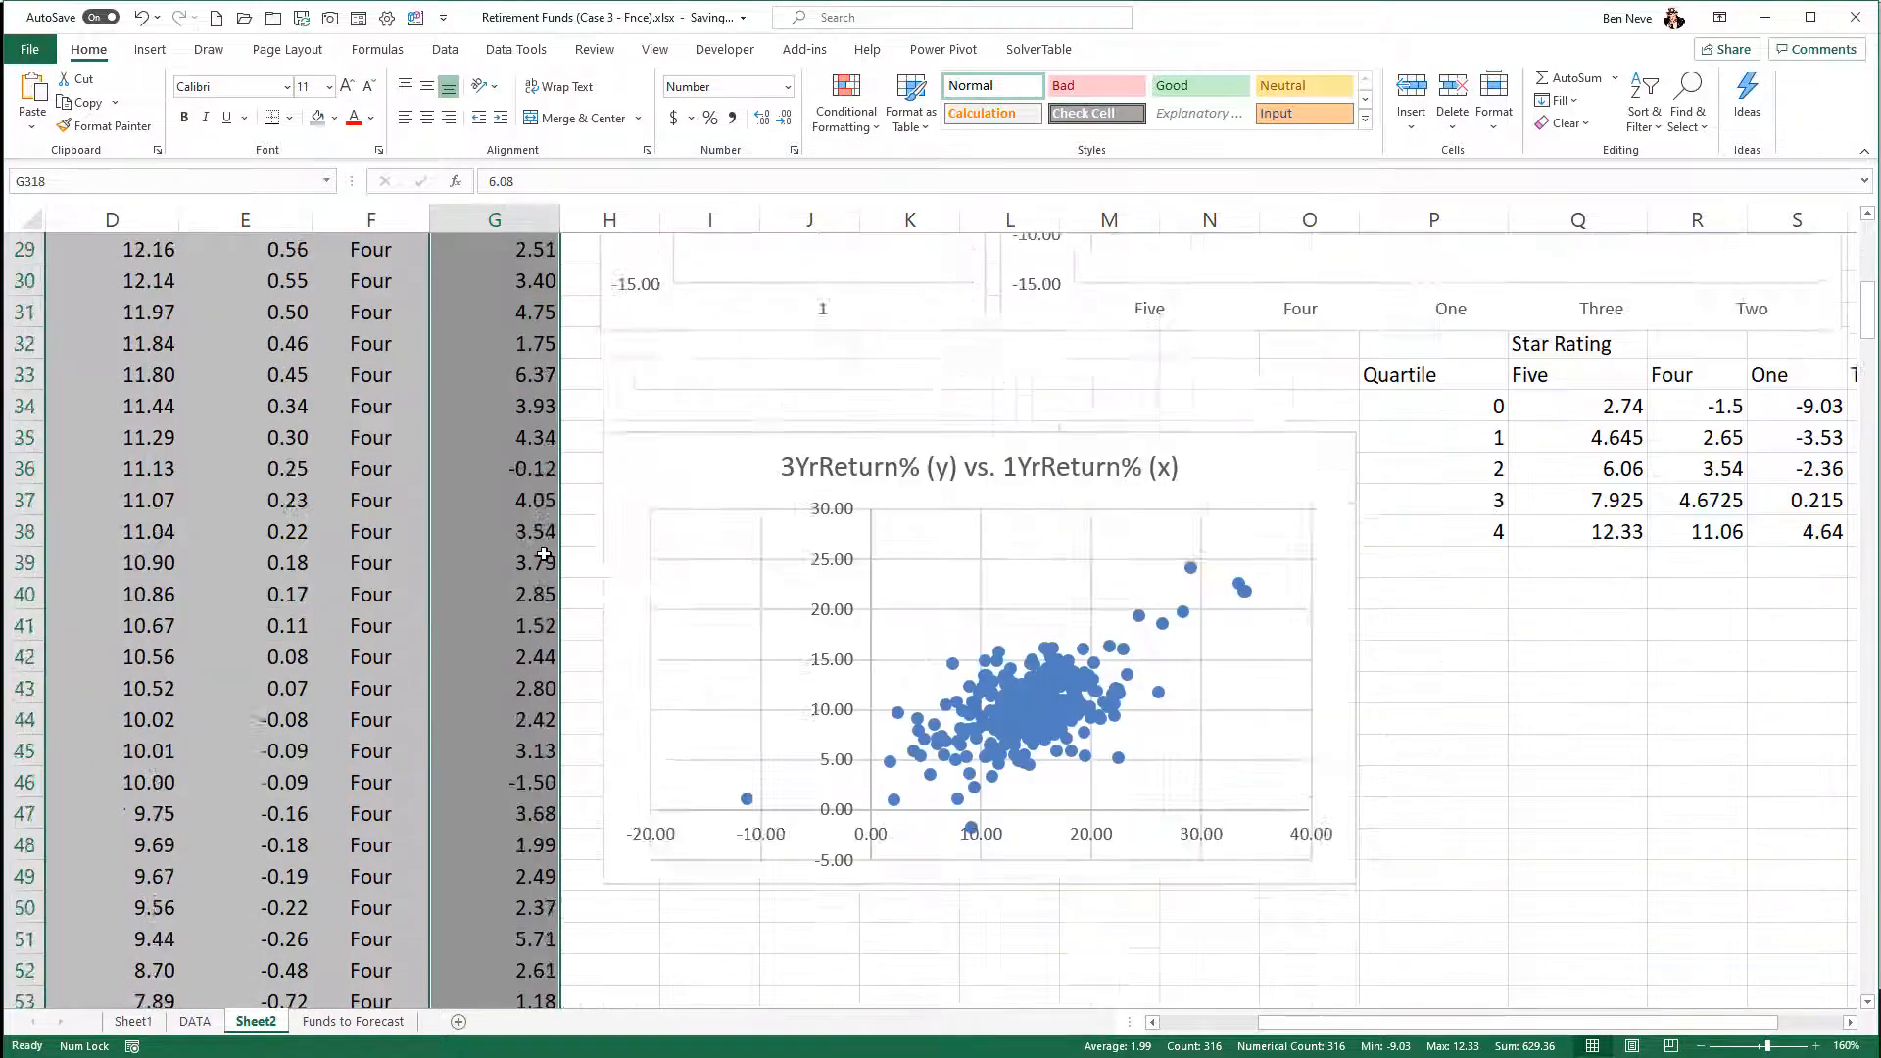
scroll(543, 553, down, 20)
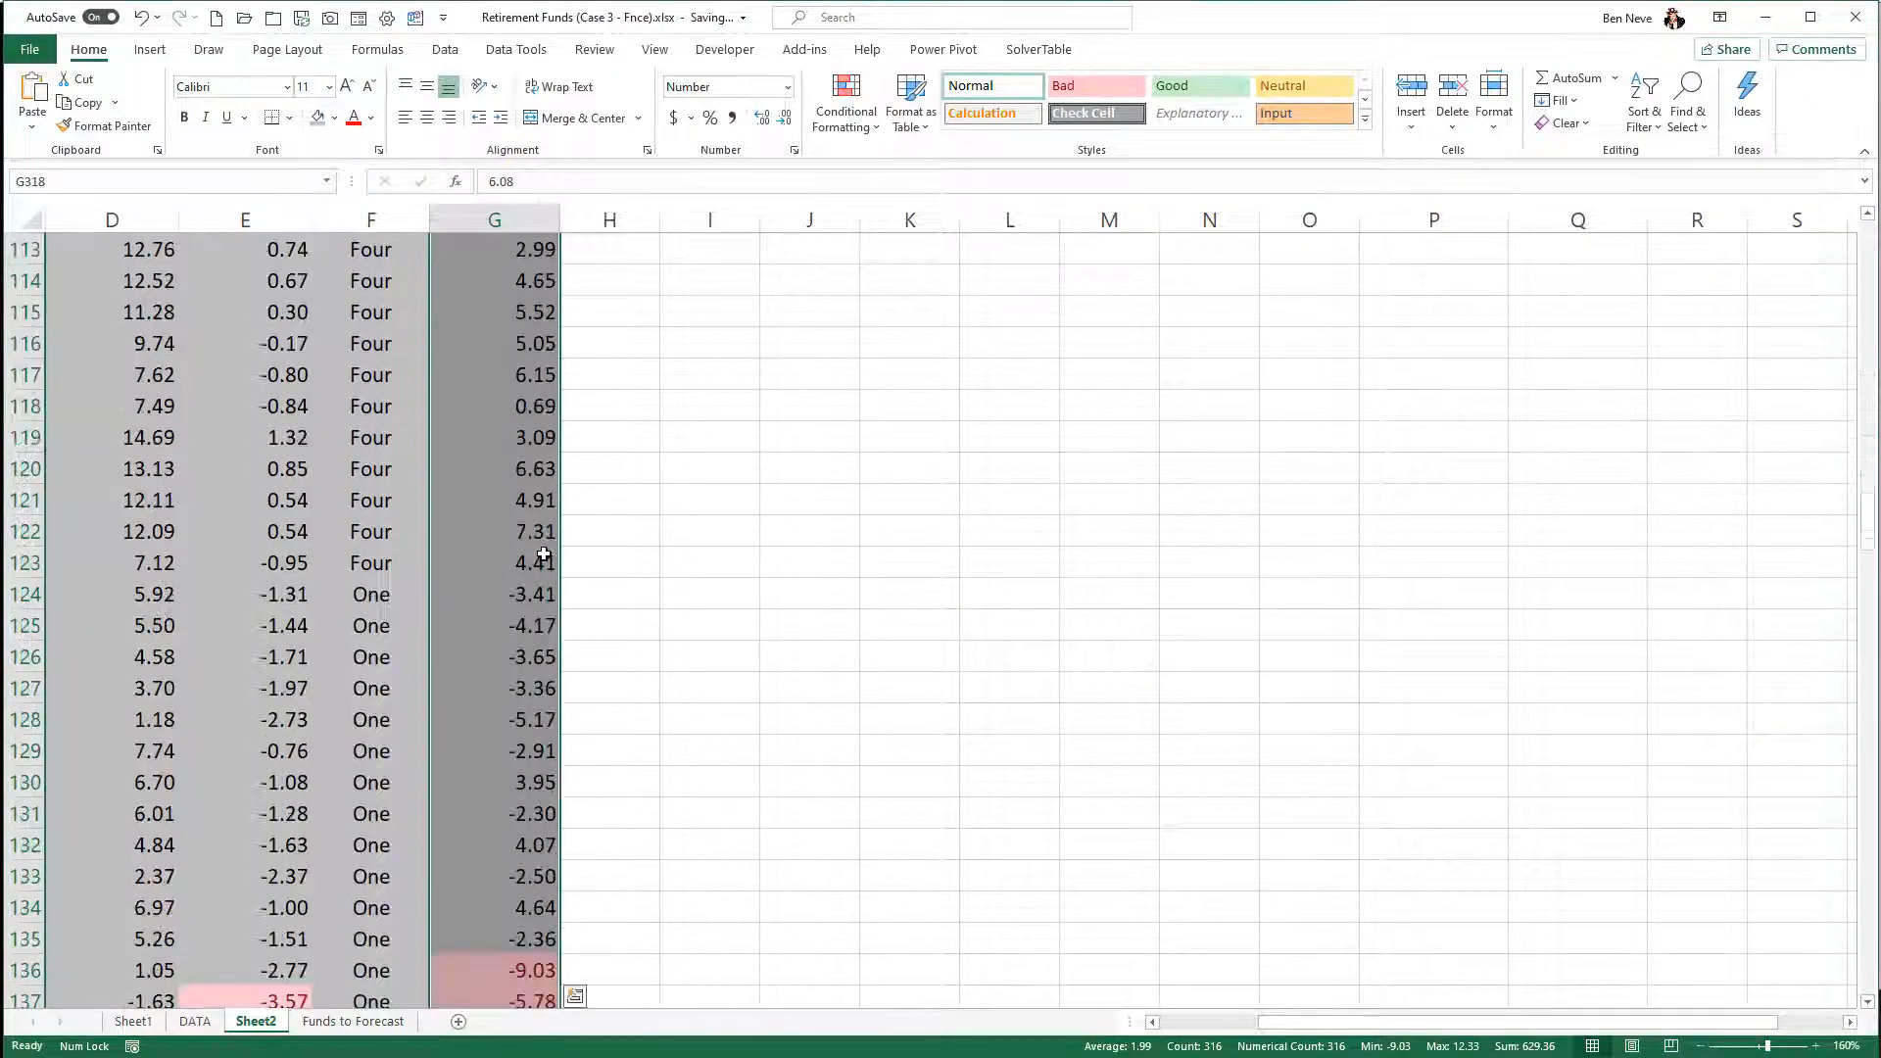
scroll(544, 553, down, 20)
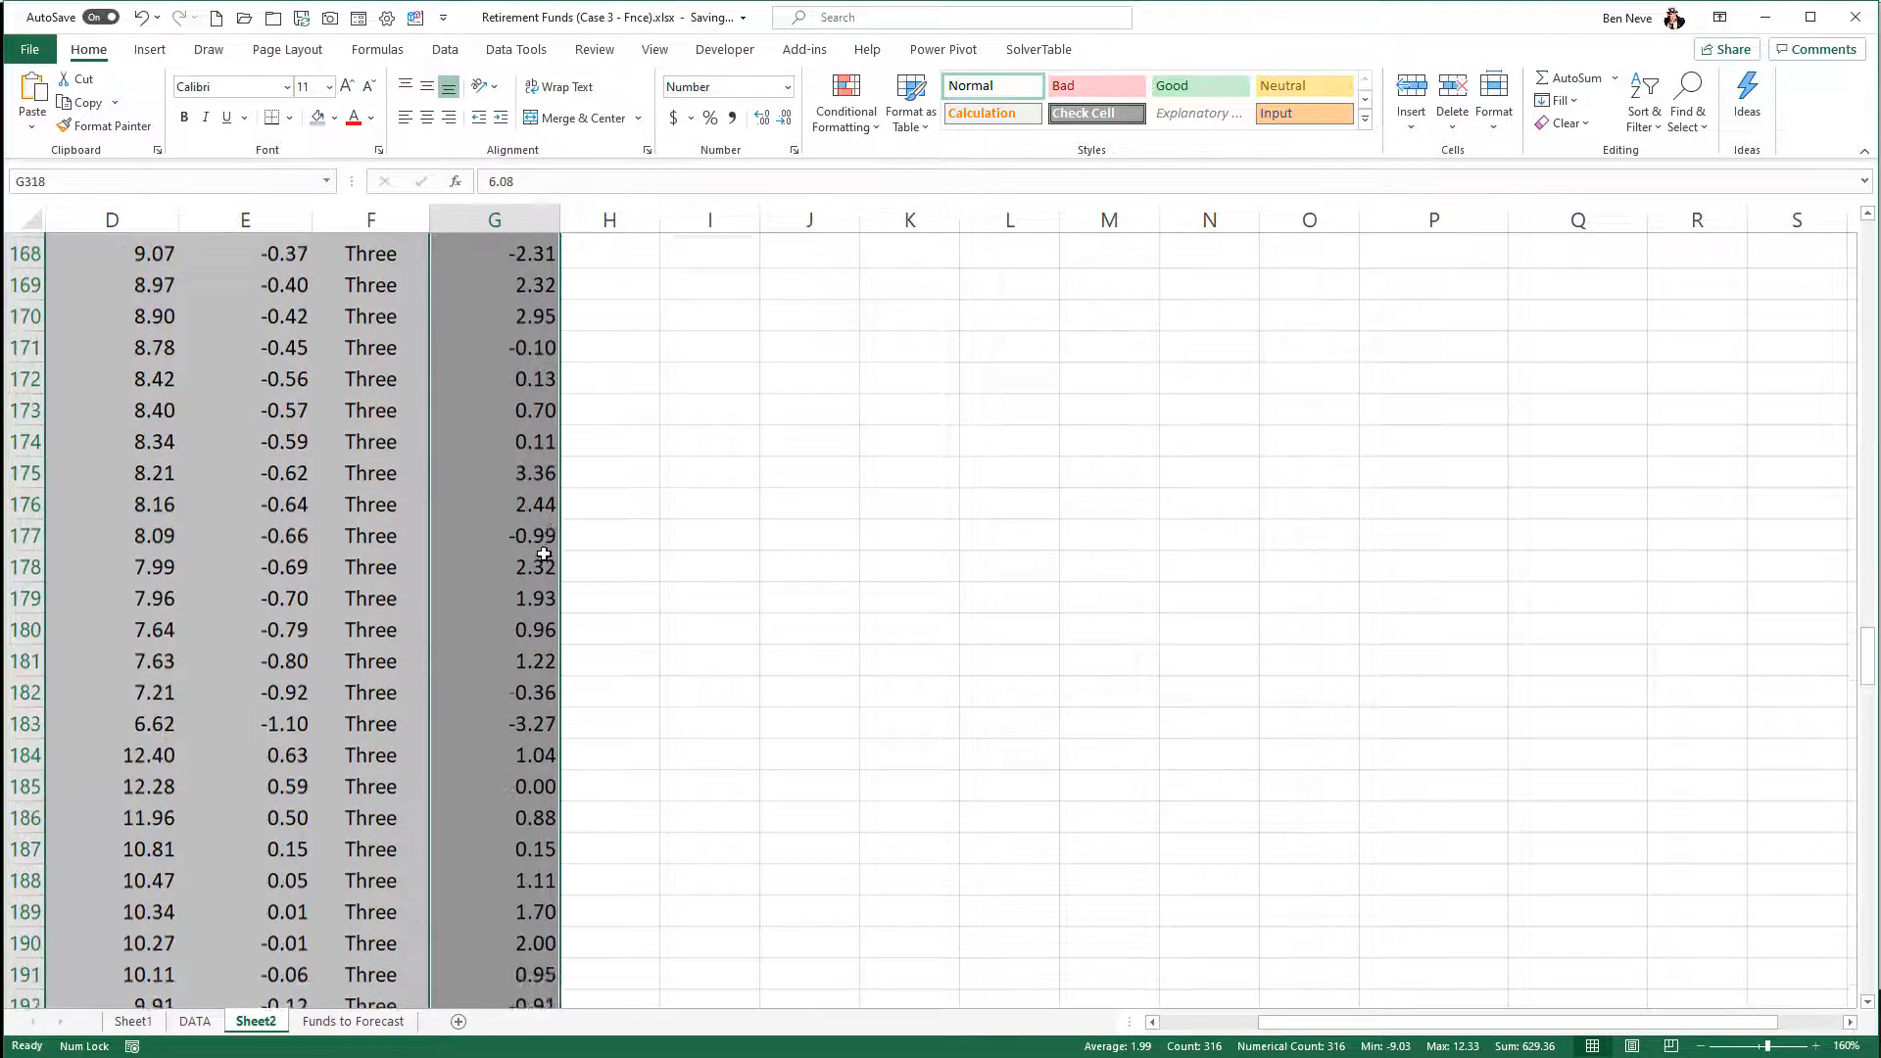
scroll(544, 553, down, 20)
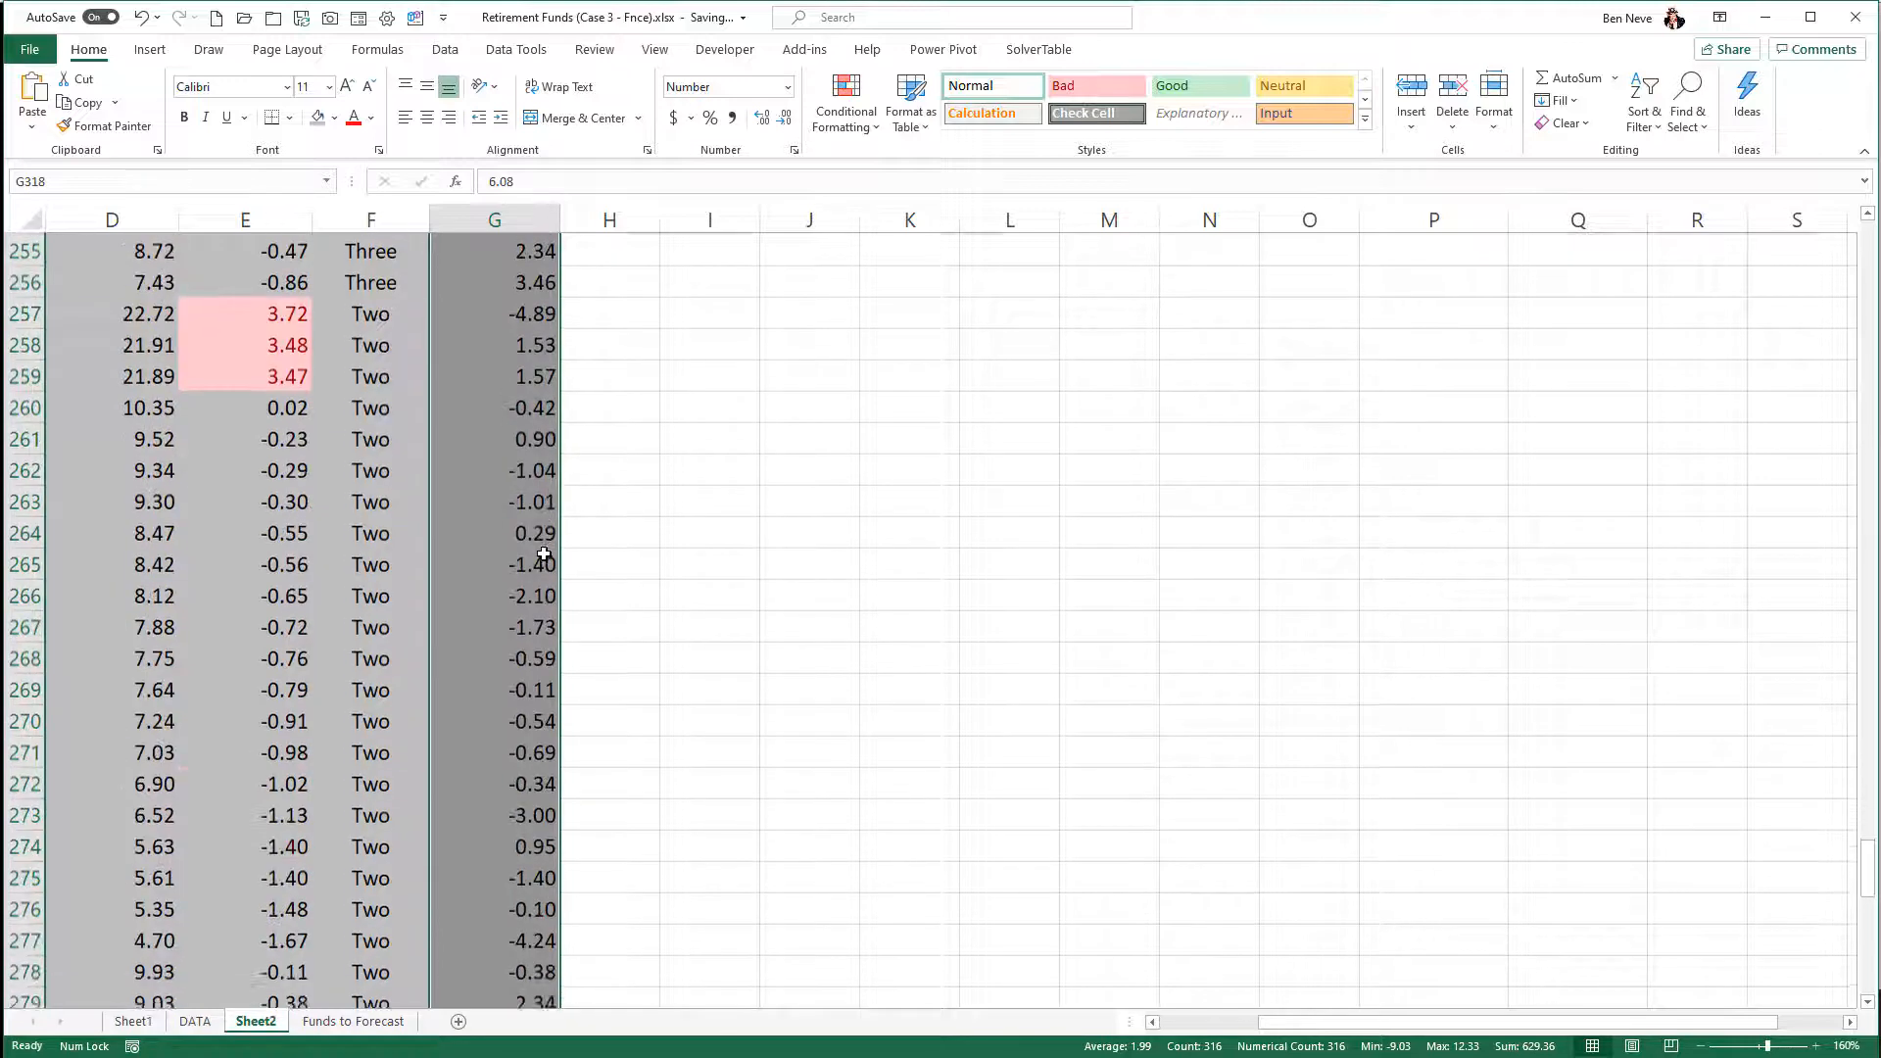
scroll(542, 555, down, 3)
scroll(542, 554, up, 20)
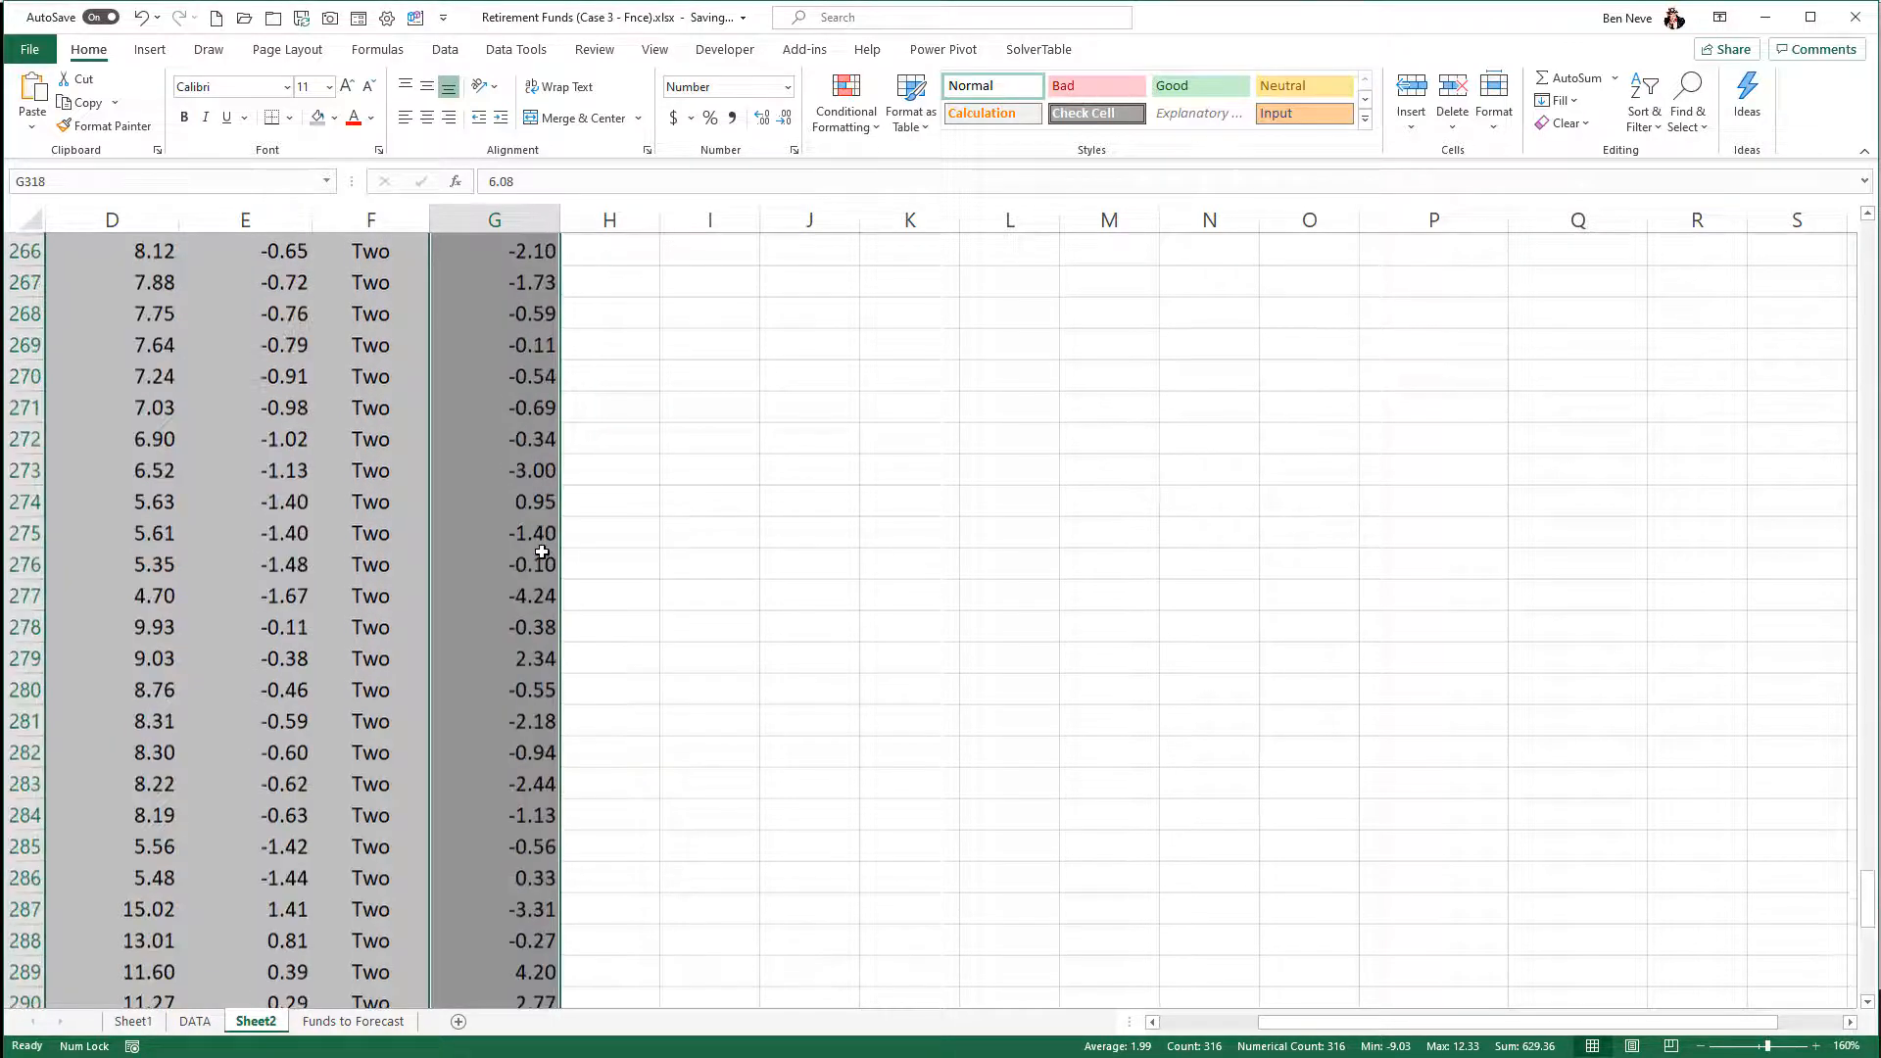
scroll(541, 552, up, 20)
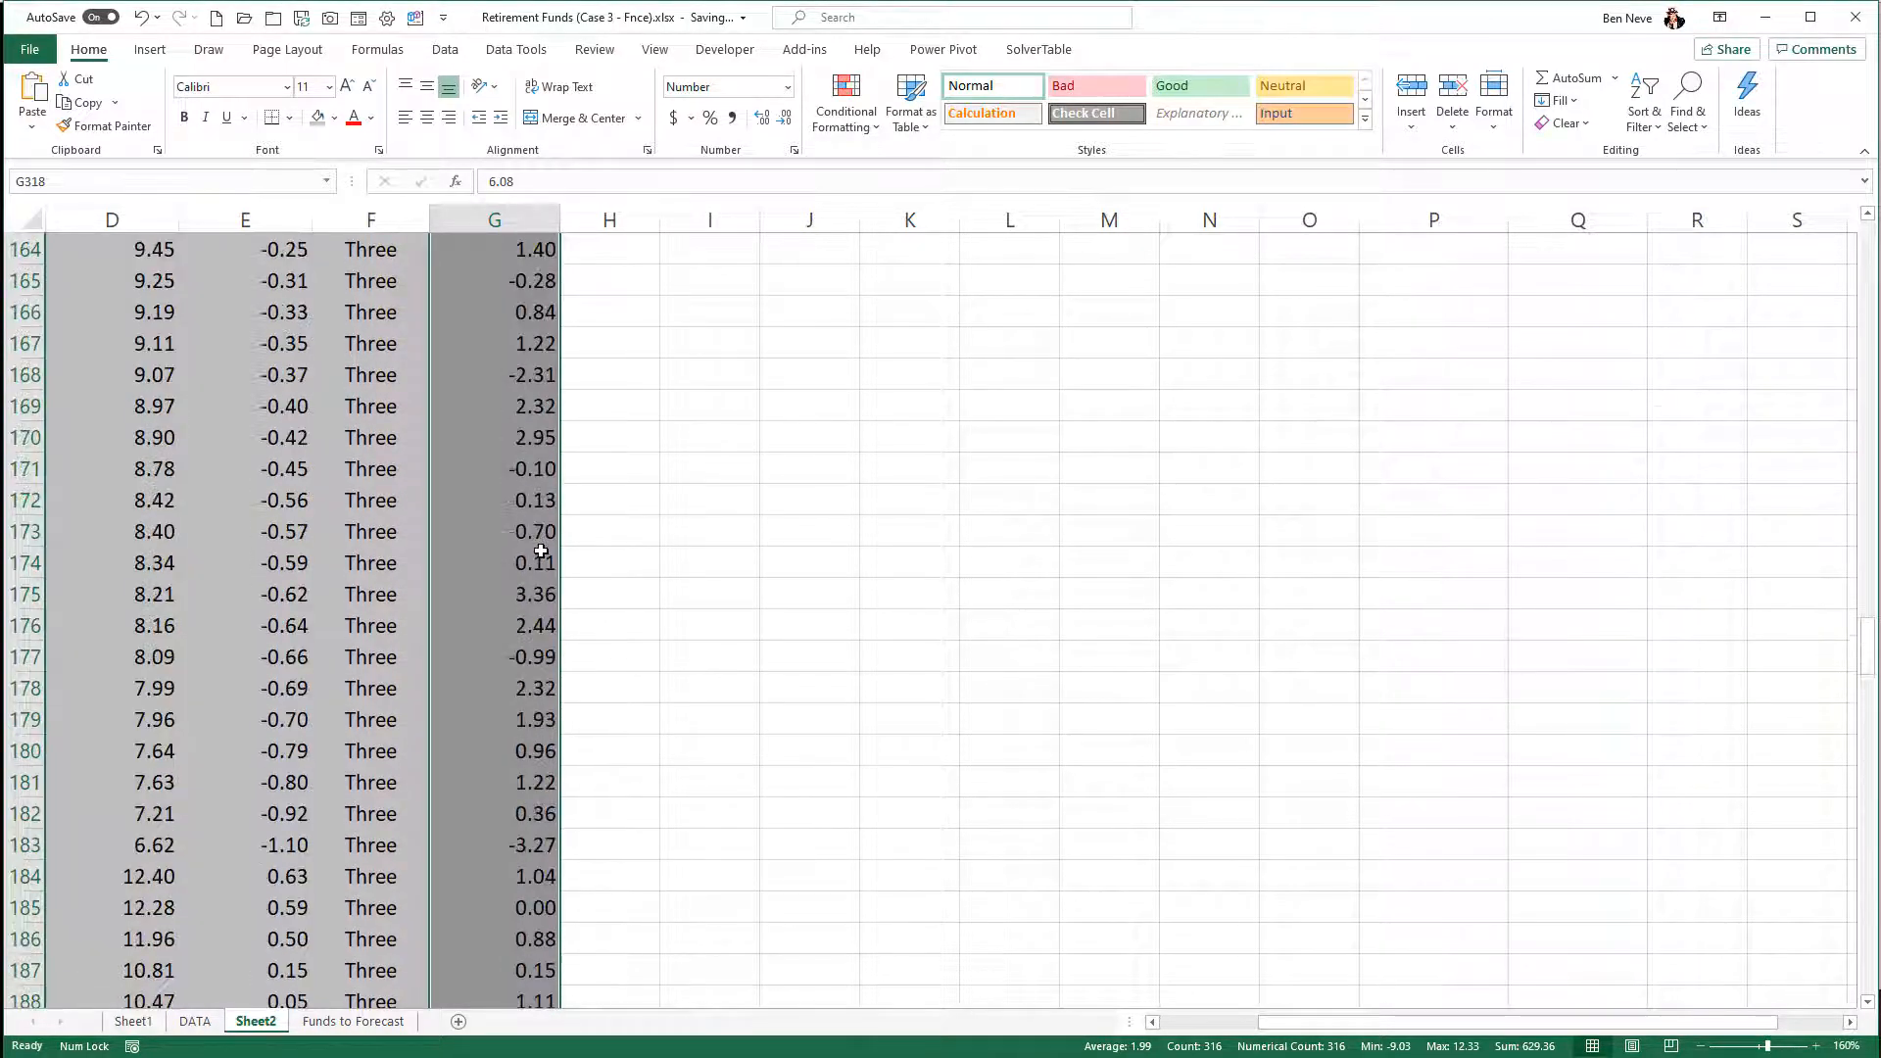
scroll(541, 551, down, 9)
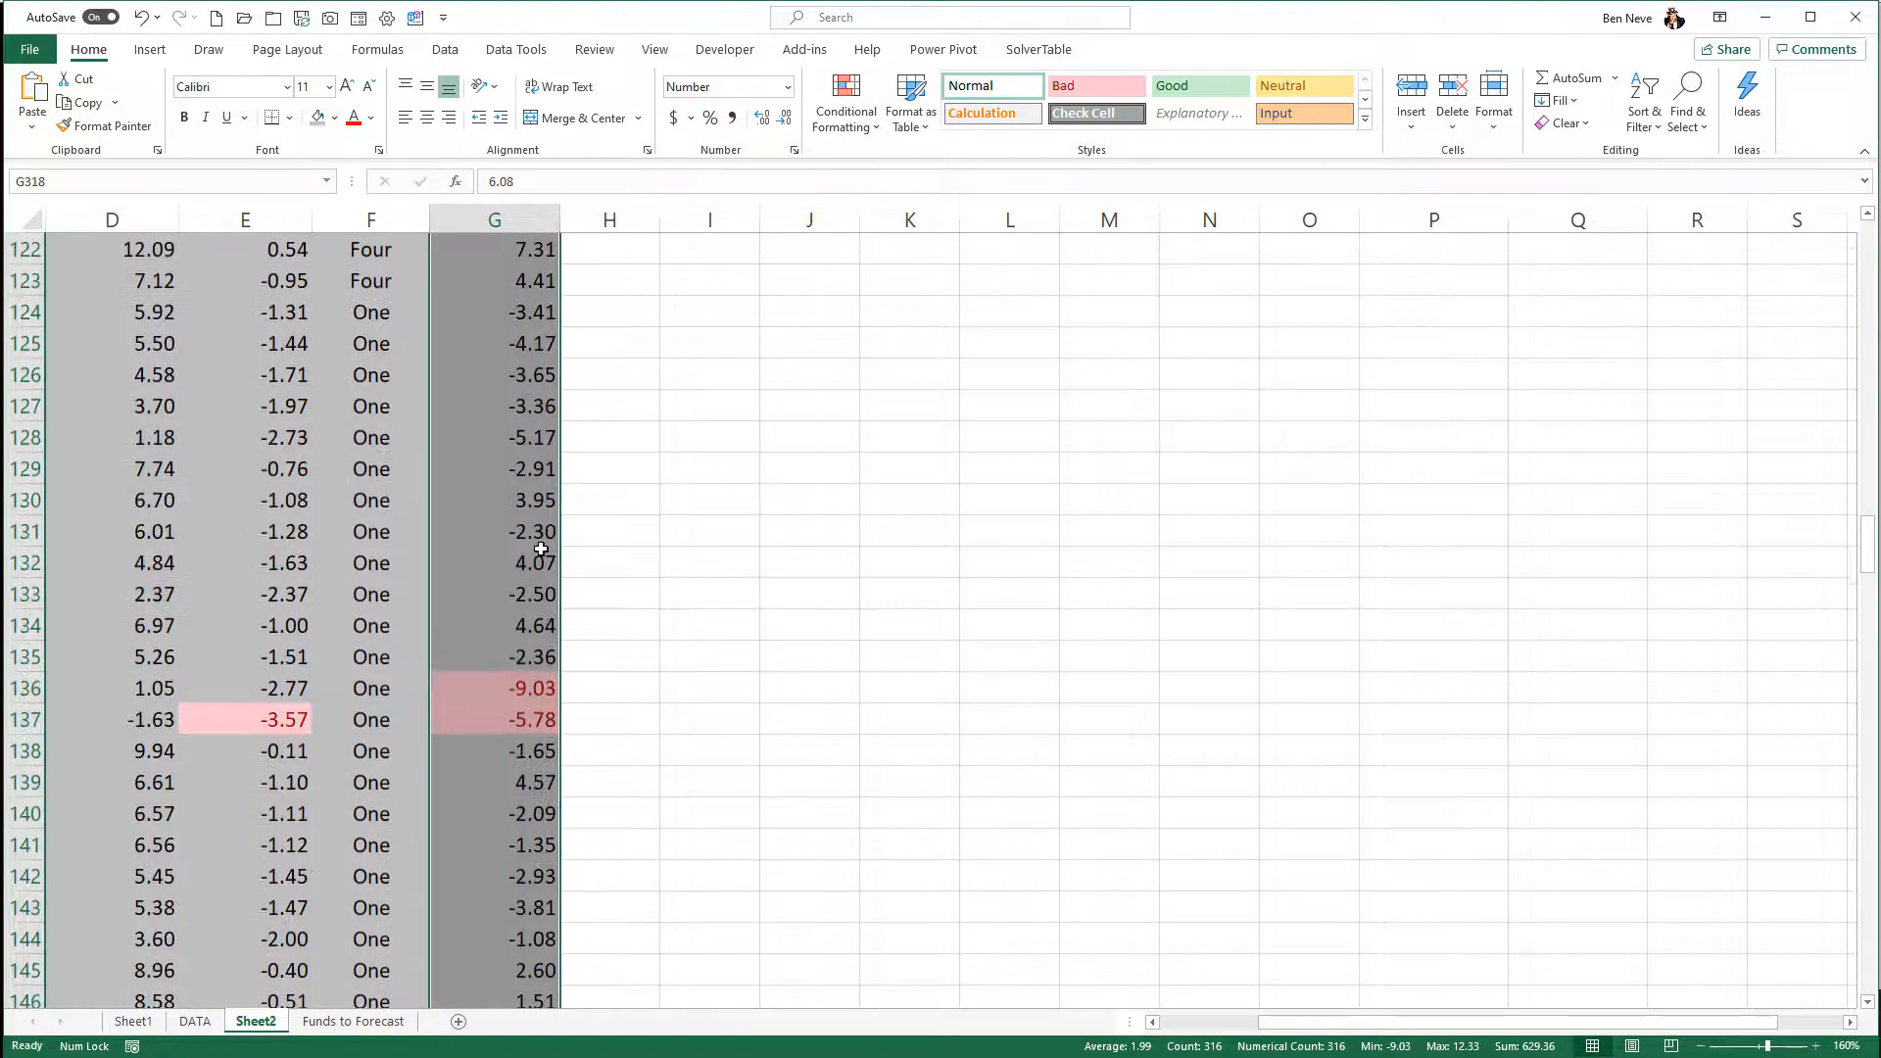
scroll(541, 548, up, 20)
scroll(541, 546, up, 15)
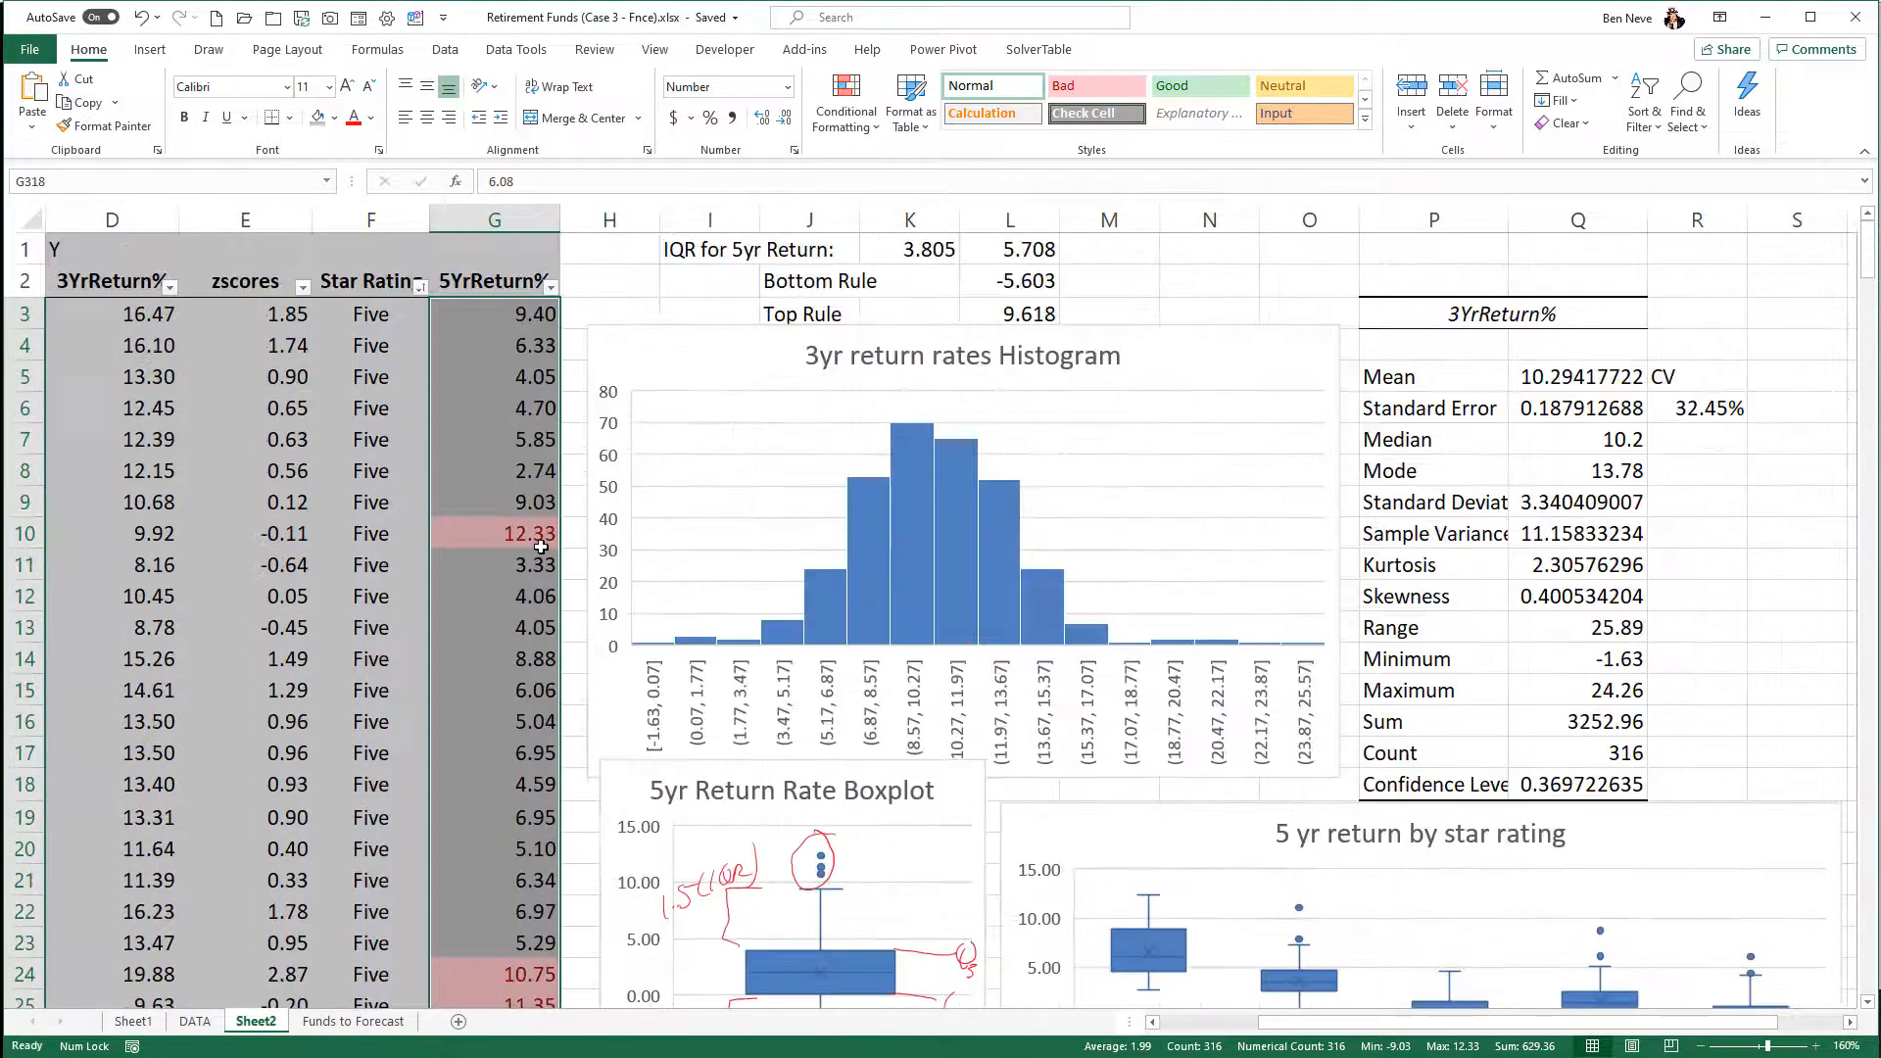
scroll(541, 547, down, 1)
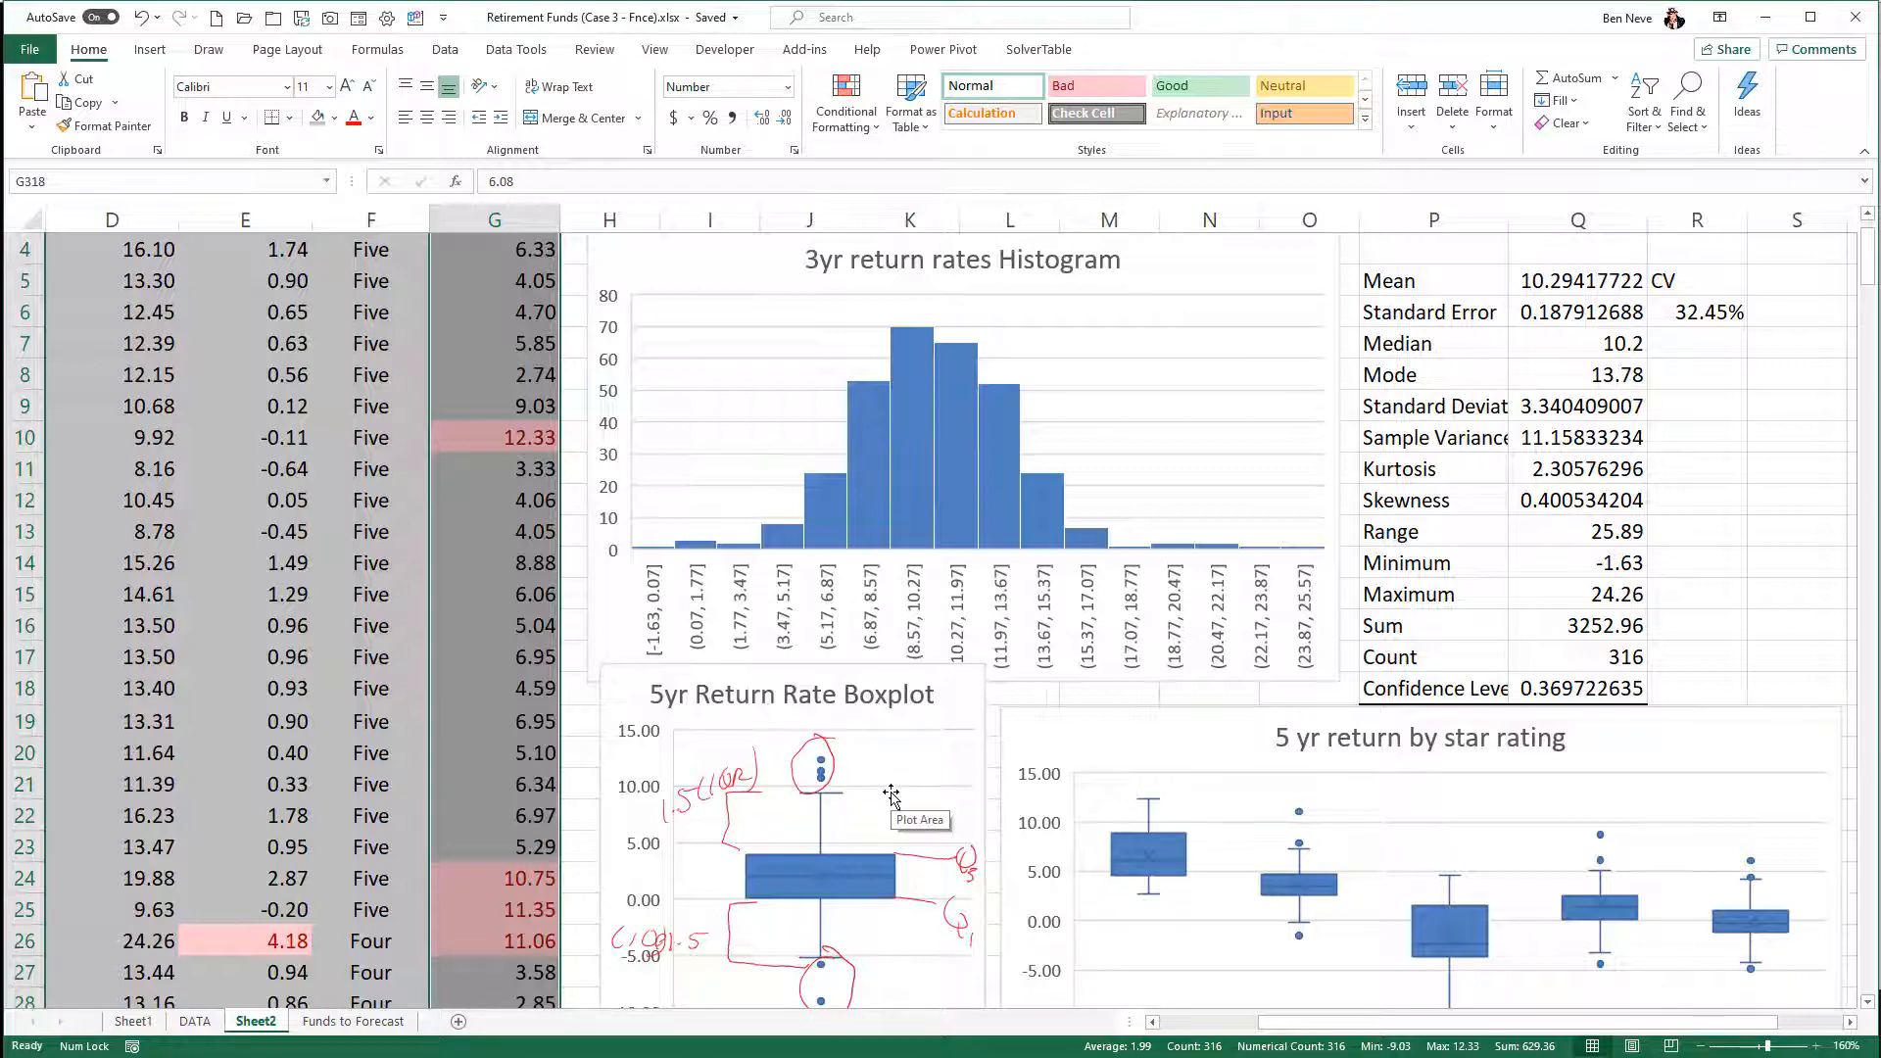
scroll(890, 796, up, 1)
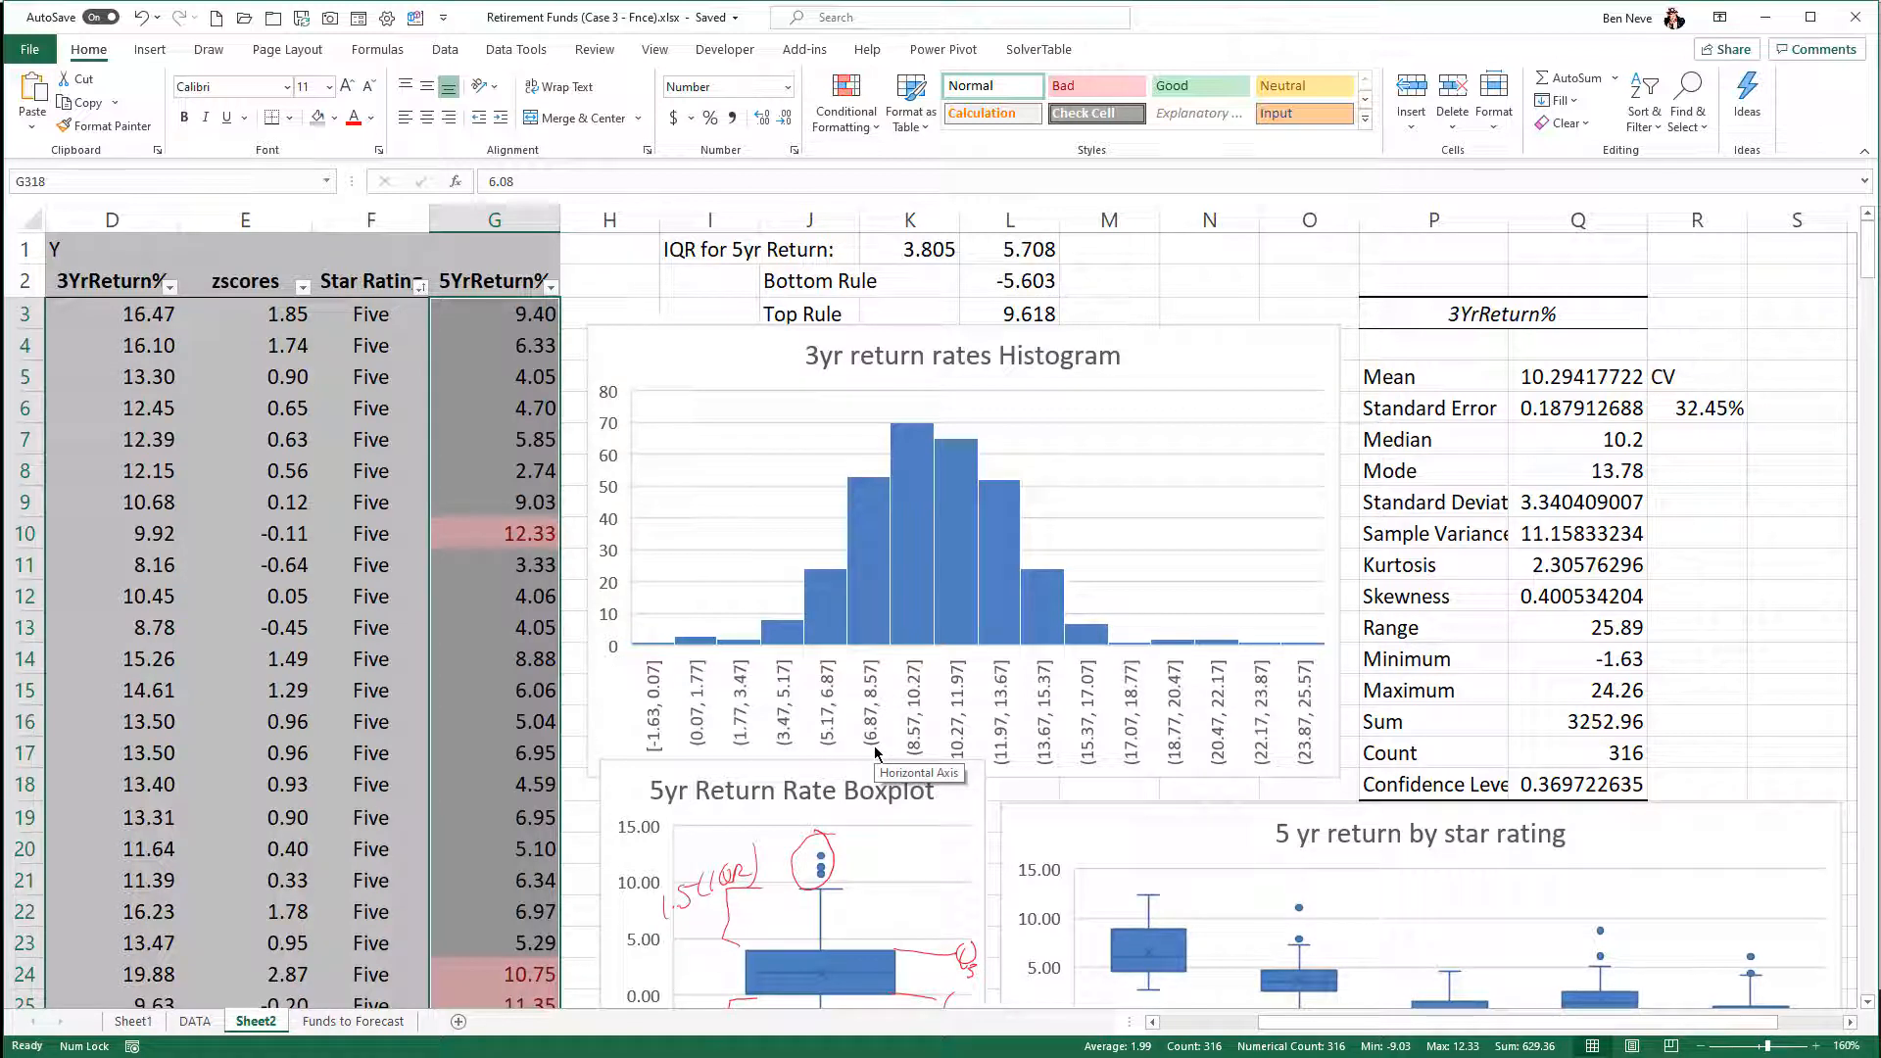
scroll(875, 752, down, 10)
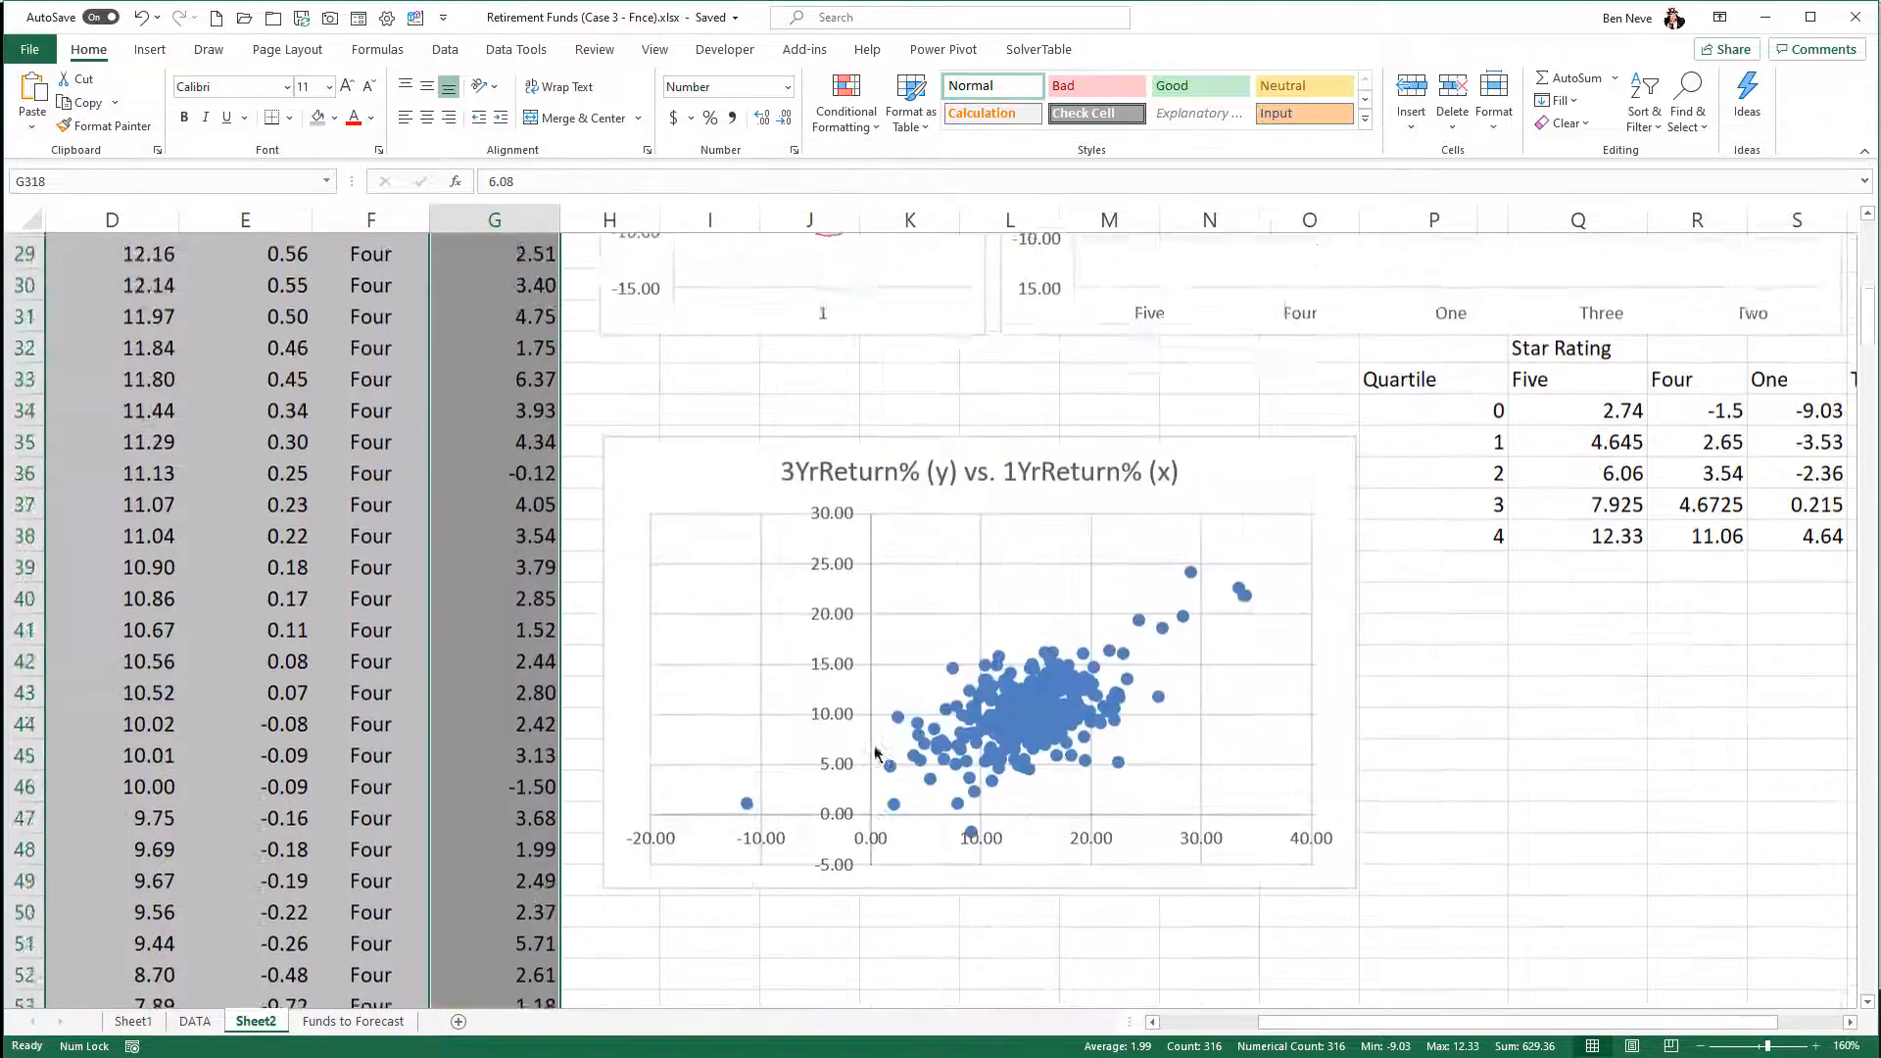
scroll(874, 752, up, 10)
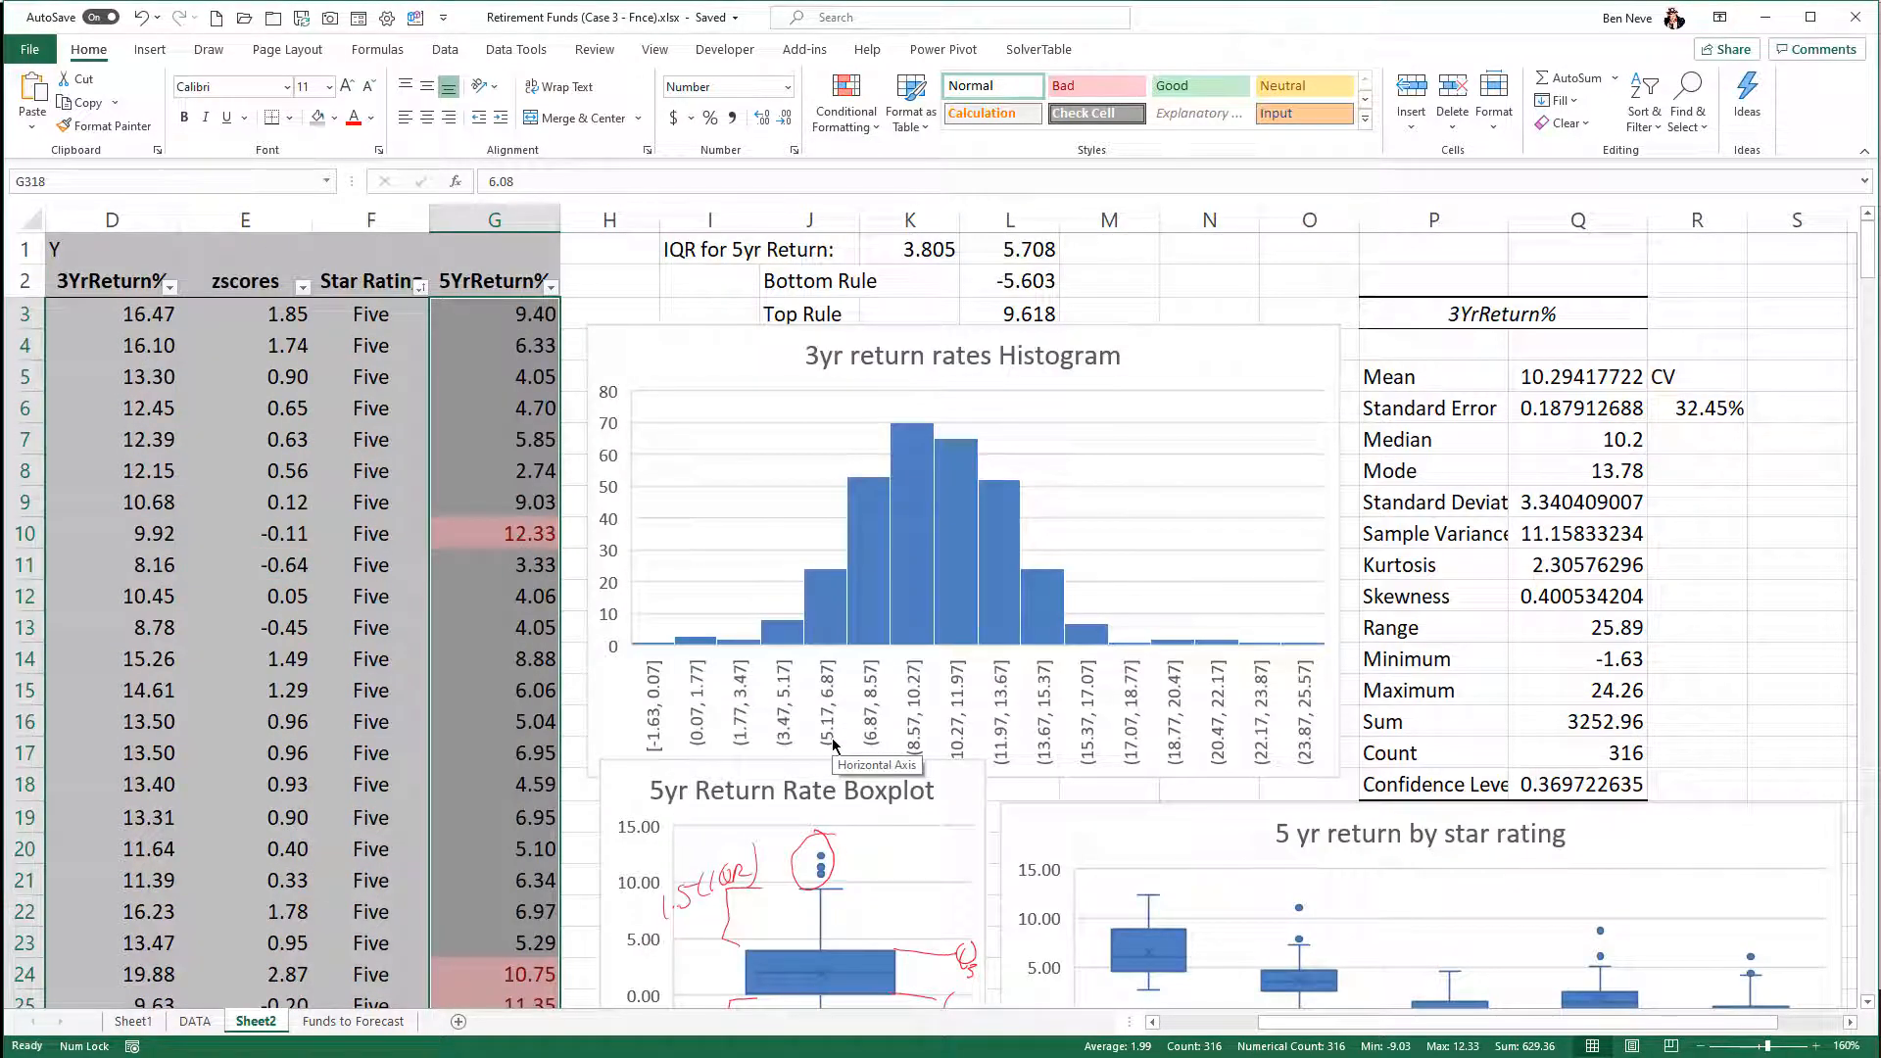
scroll(833, 742, down, 12)
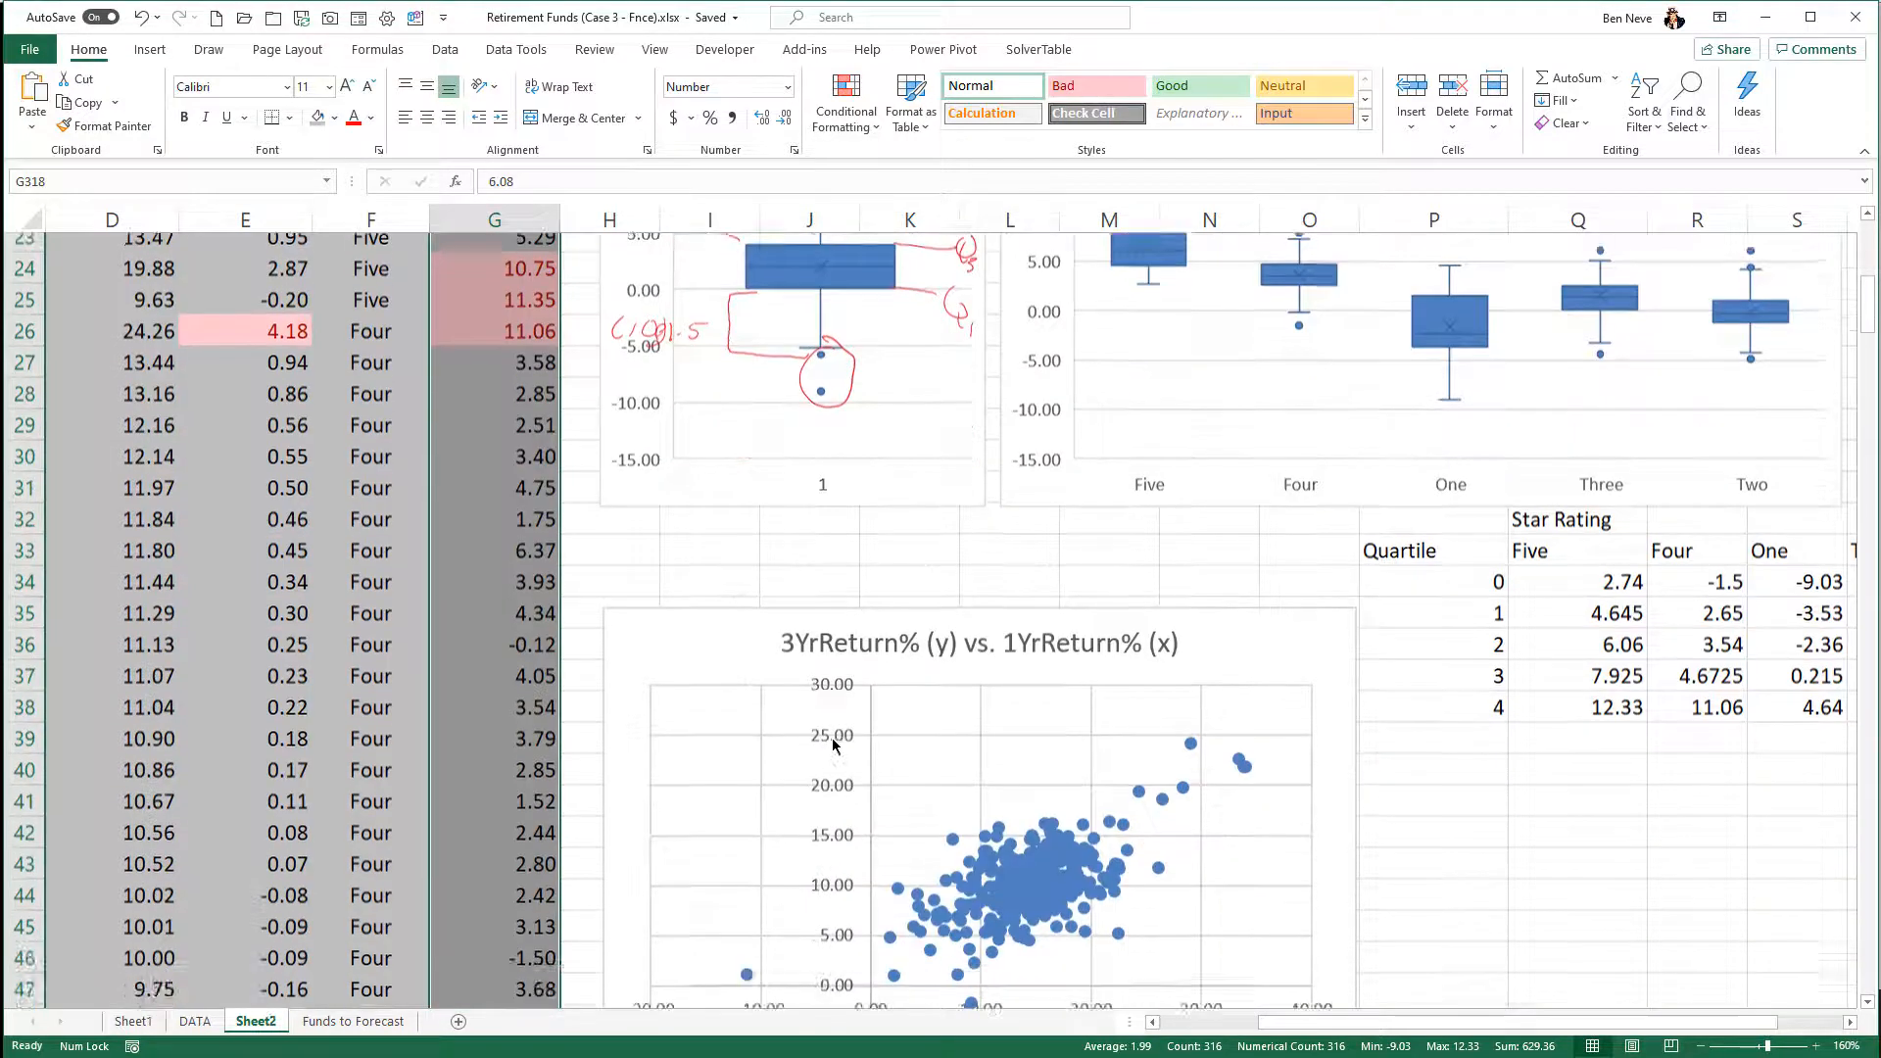
scroll(832, 738, up, 5)
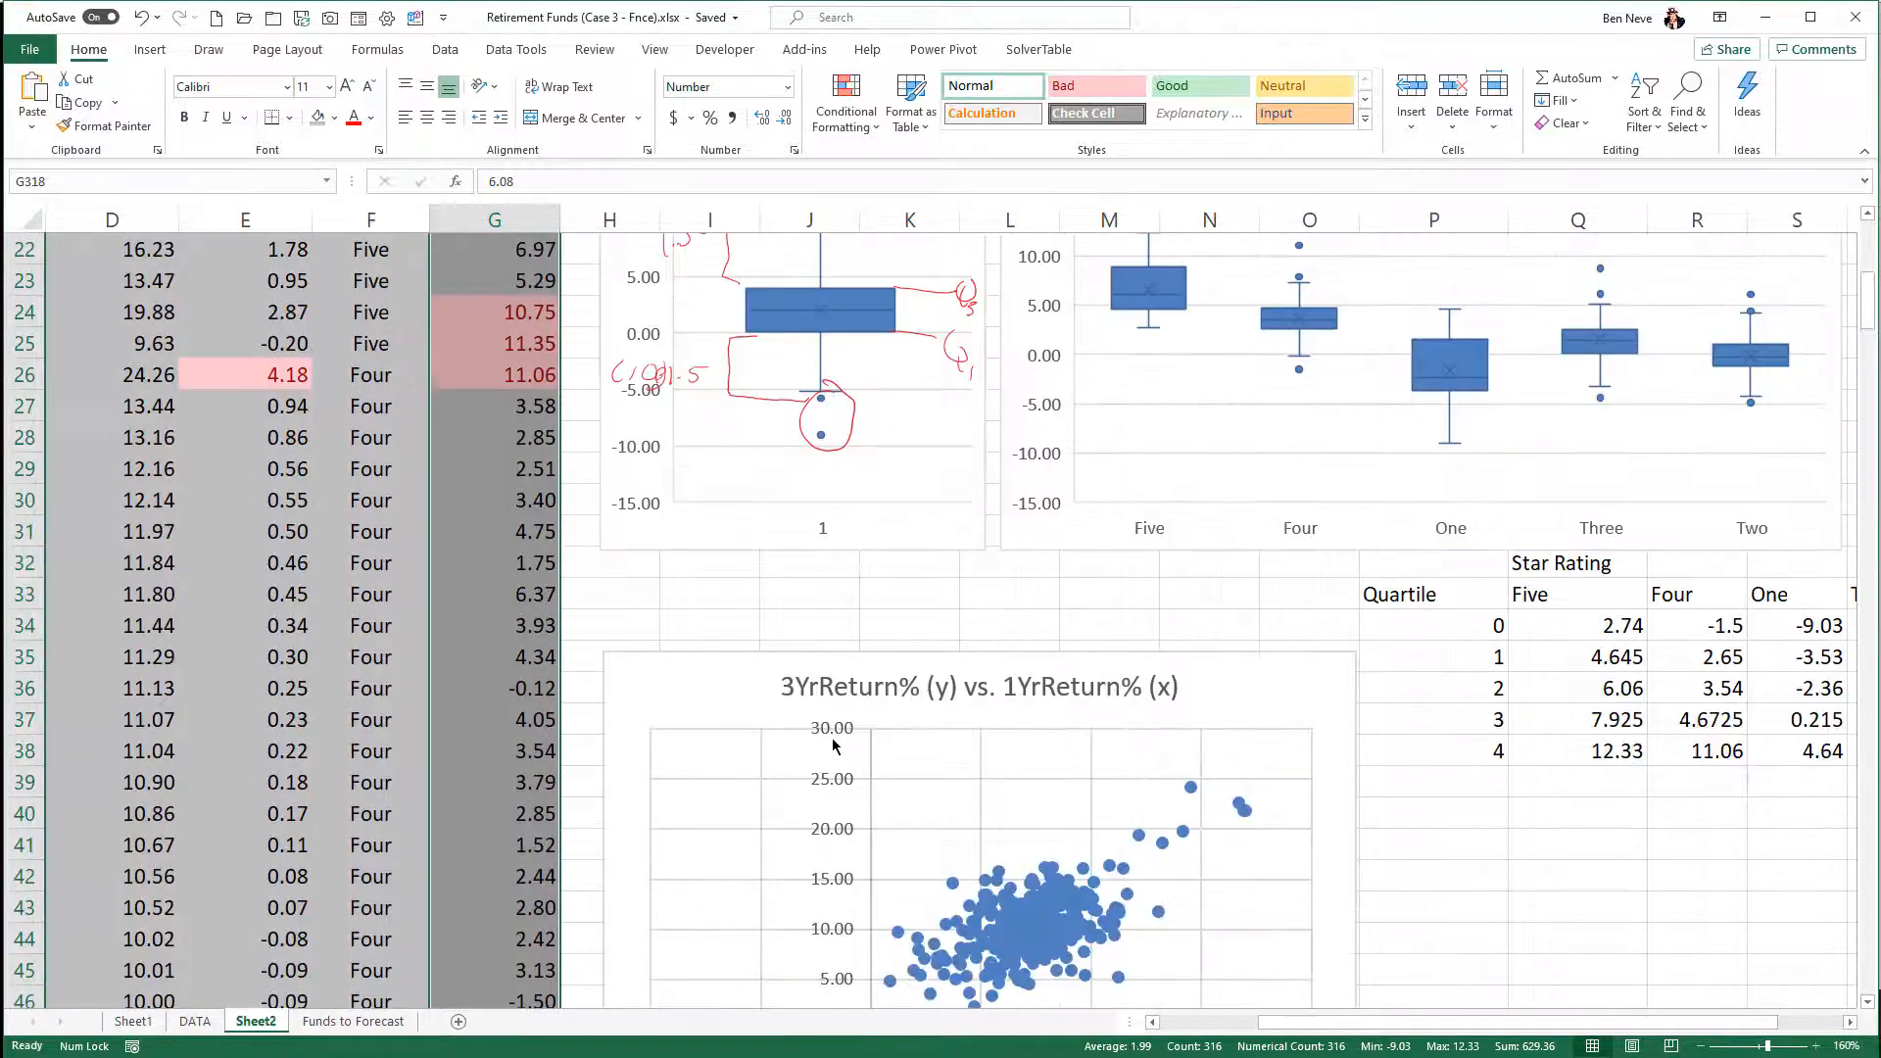
- Beside the 3YrReturn% vs. 1YrReturn% scatter plot, label P41 as "R =" and P42 as "R^2 ="
scroll(832, 741, down, 2)
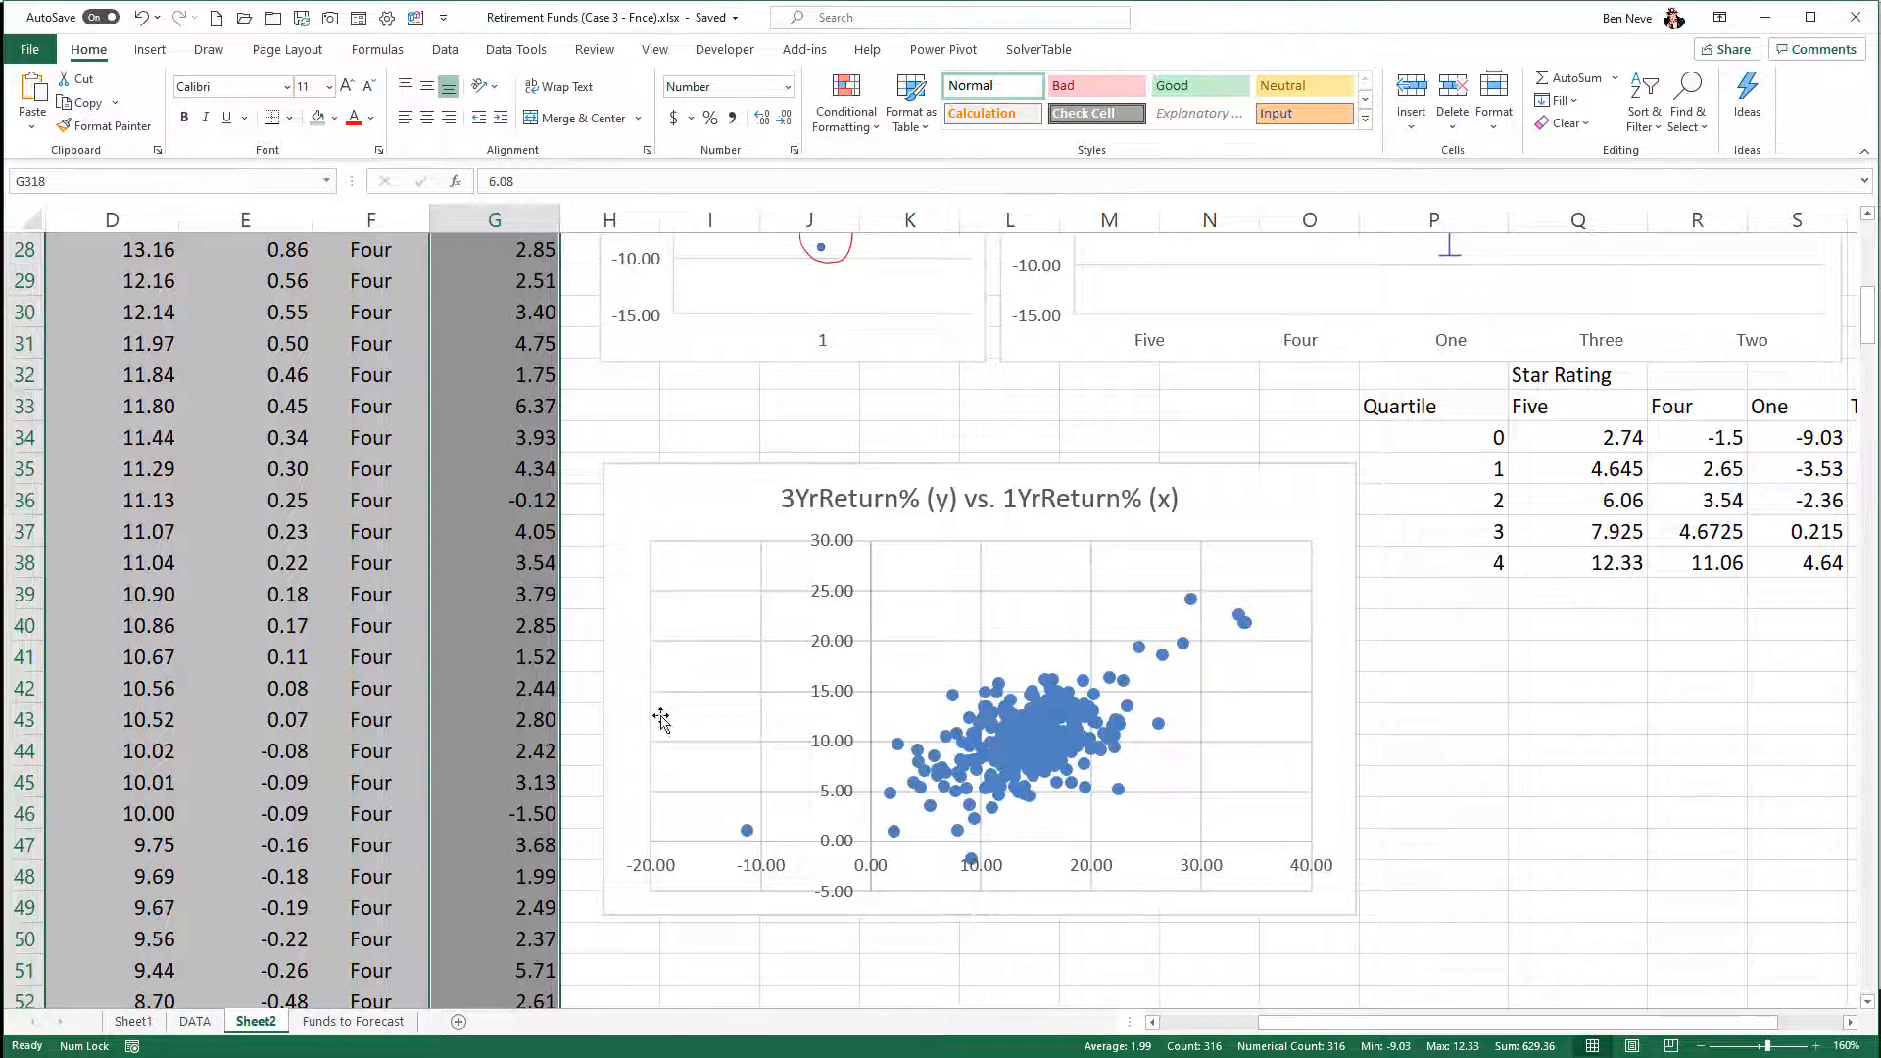
click(1405, 691)
click(1419, 660)
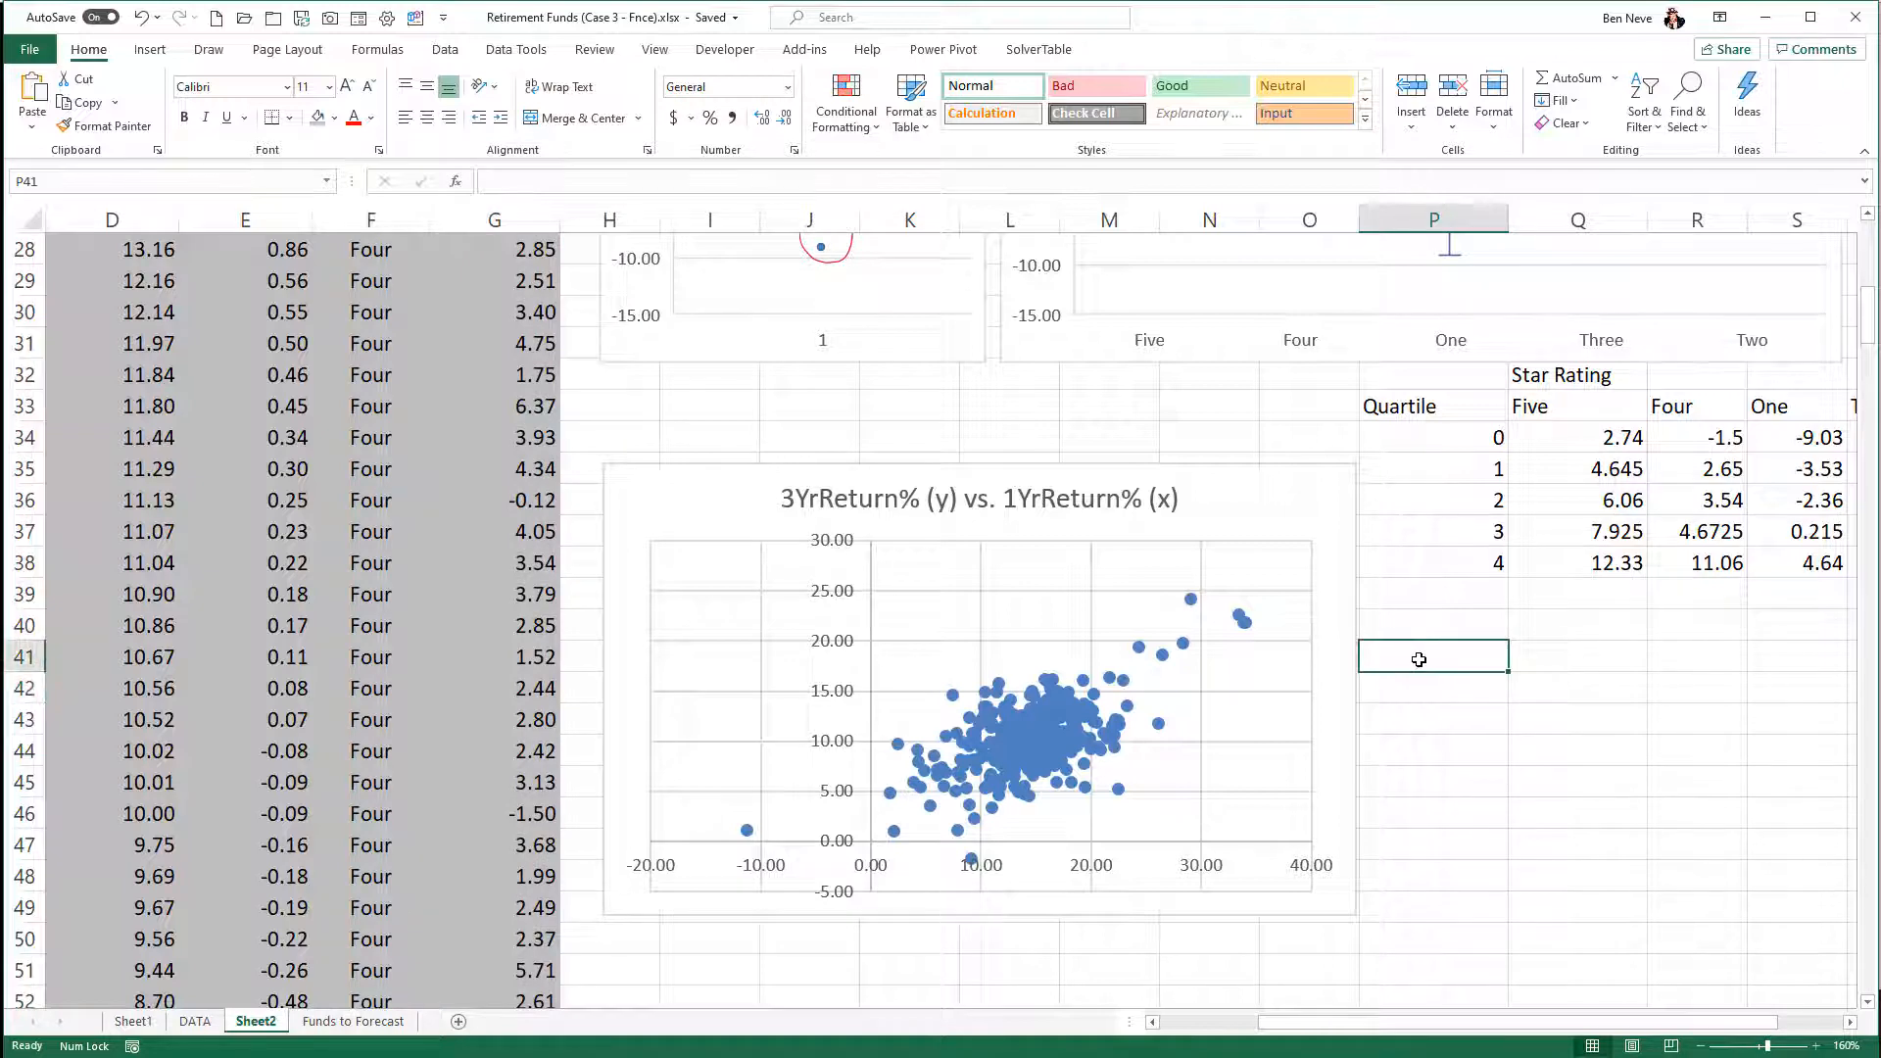
text(R =)
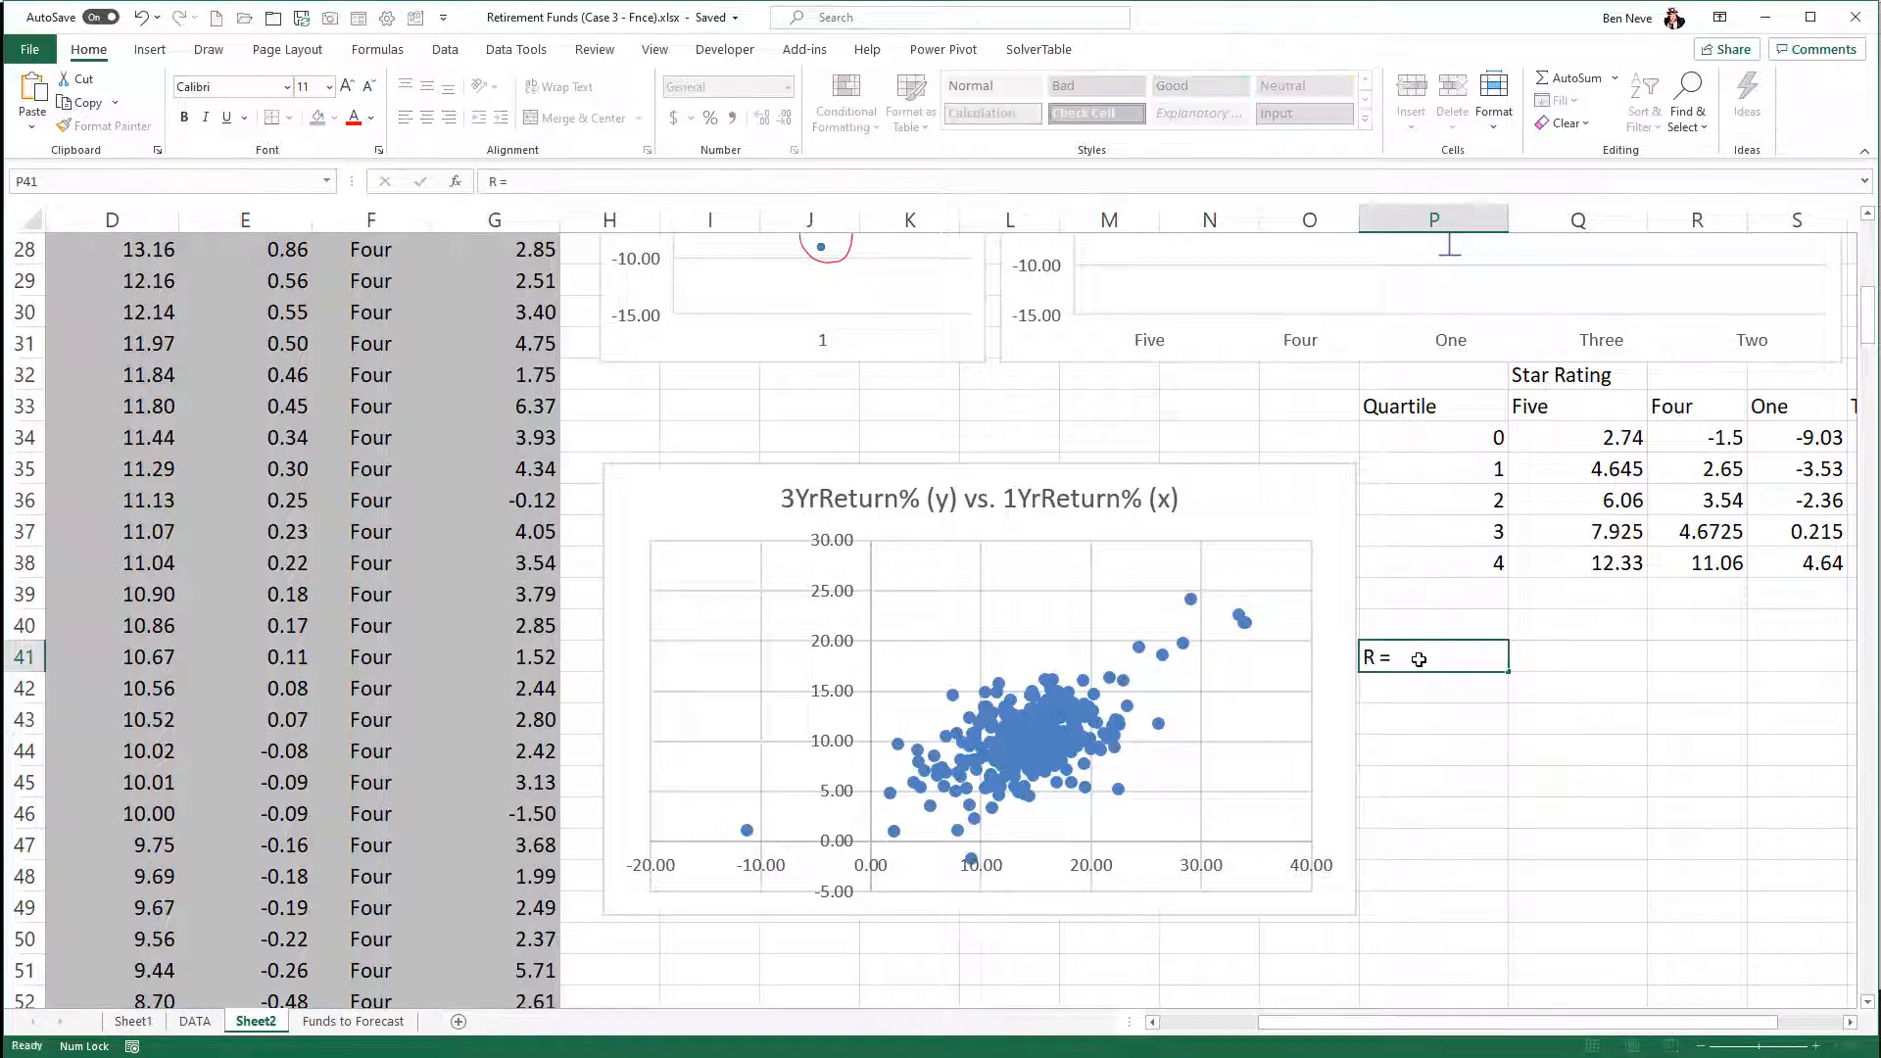
key(Down)
text(R^)
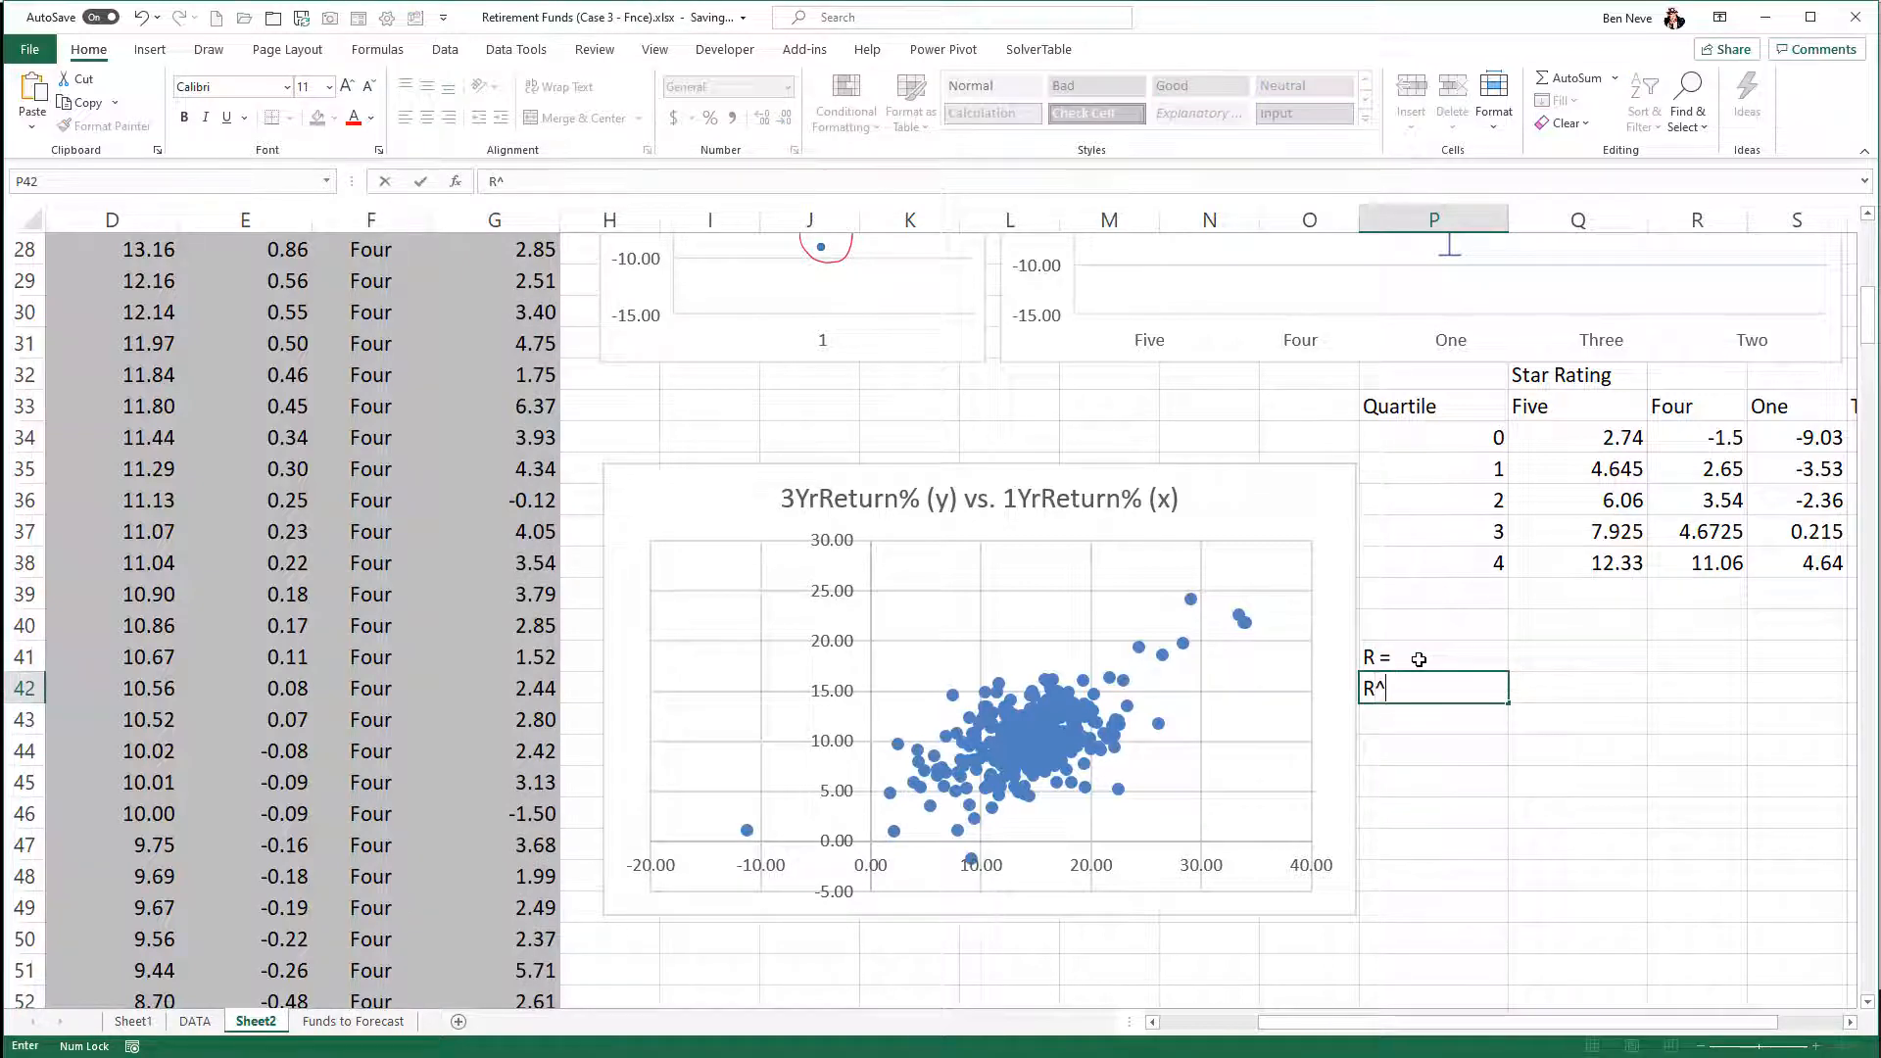
key(Return)
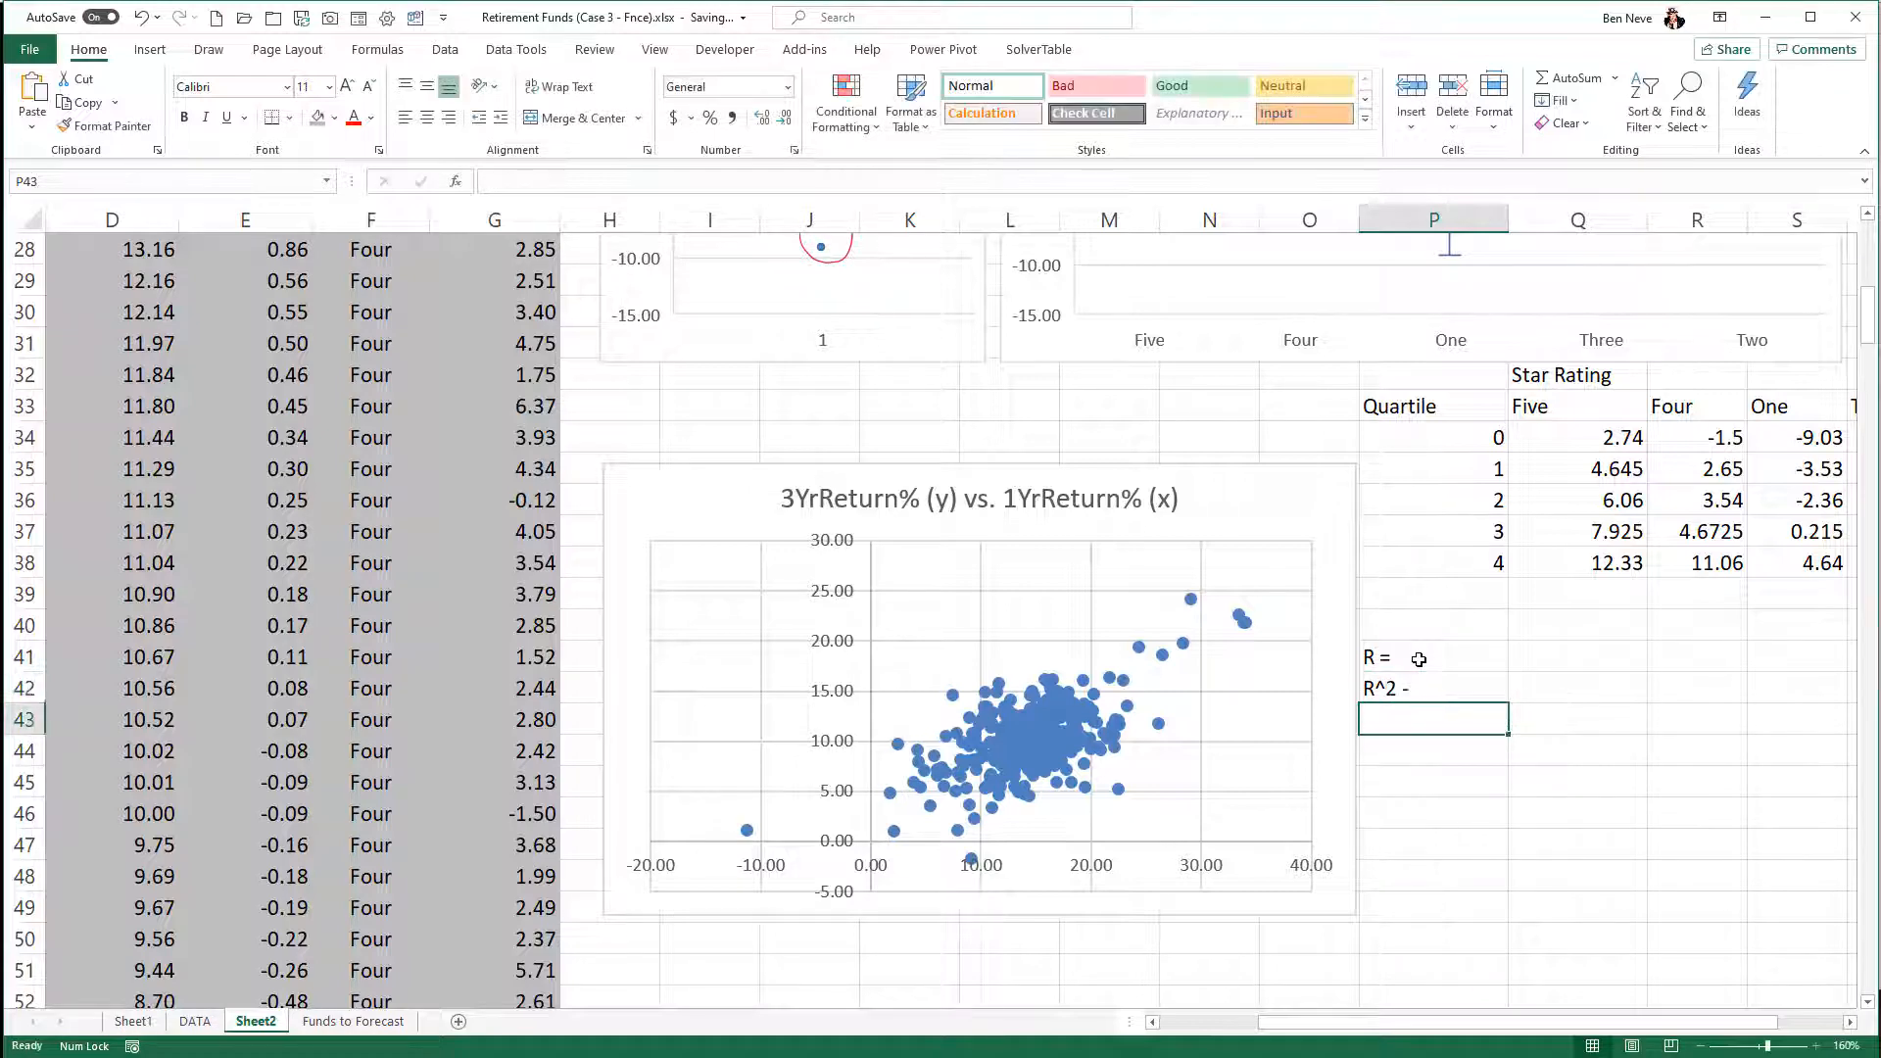
key(Up)
text(R^)
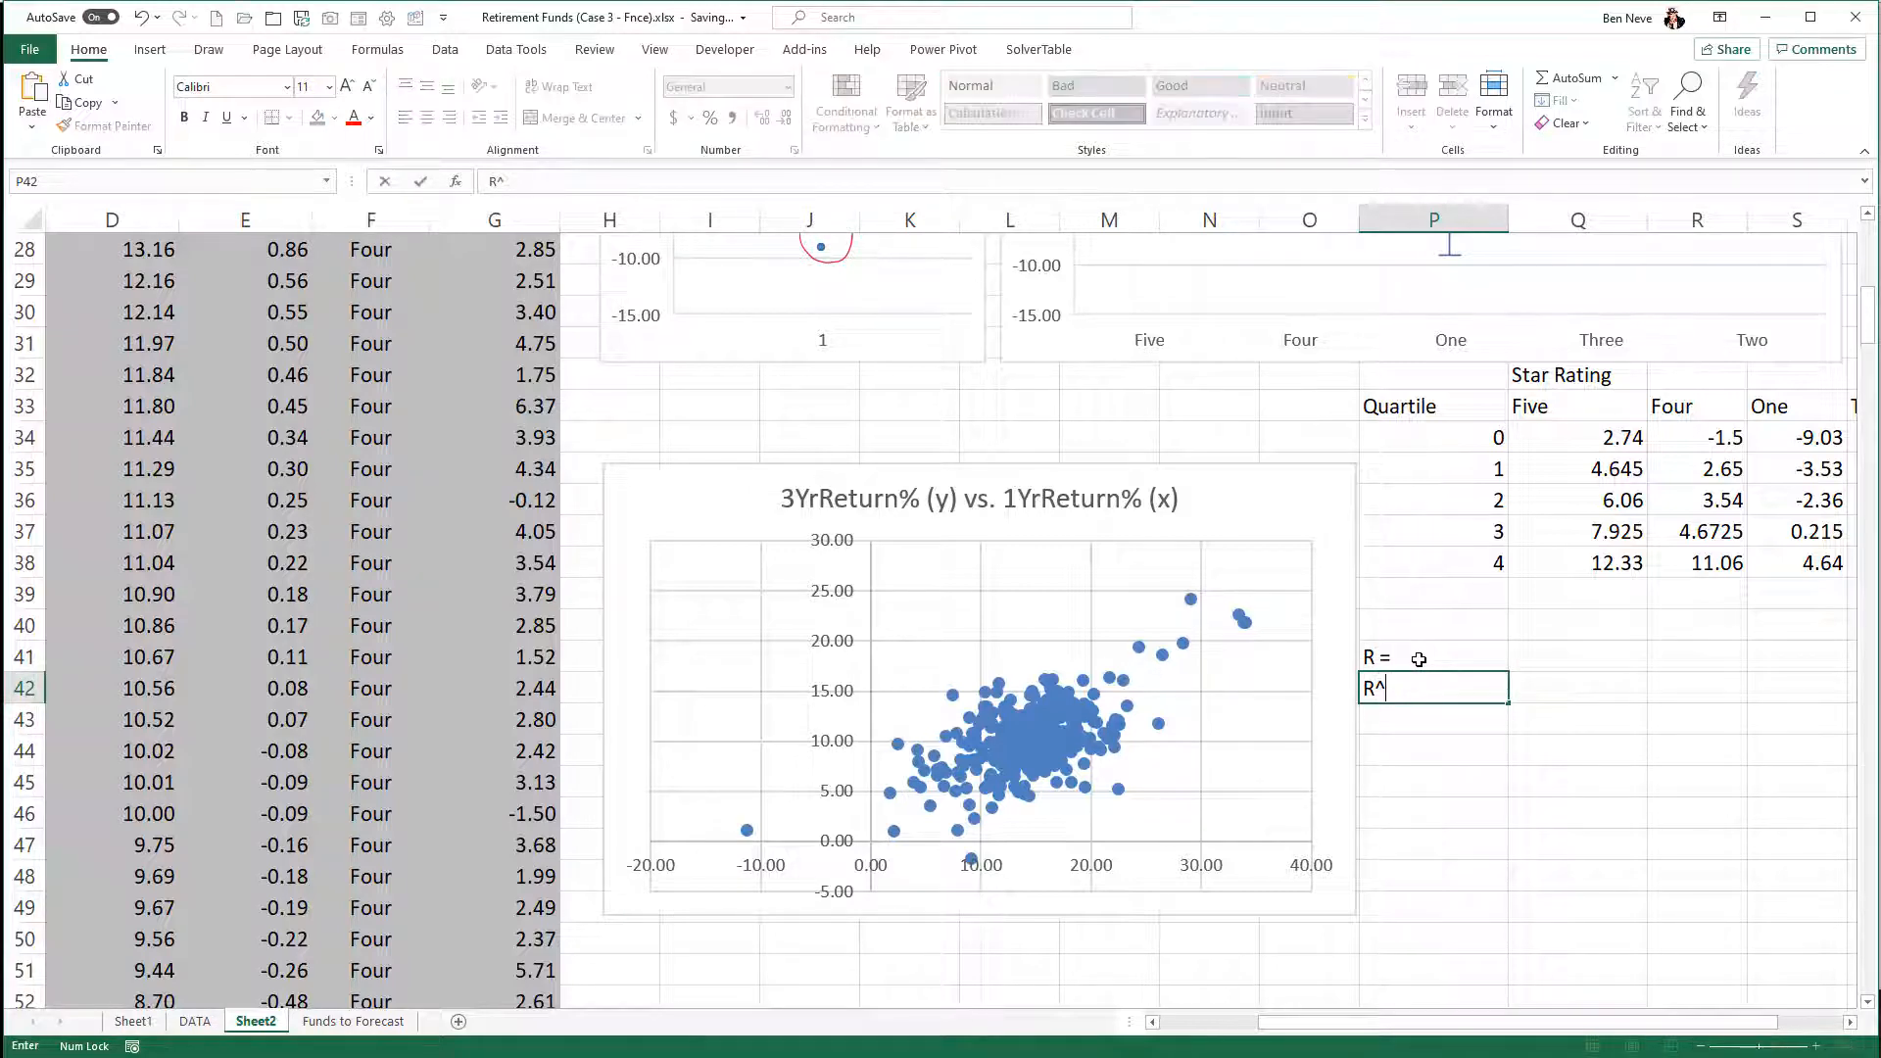
key(Return)
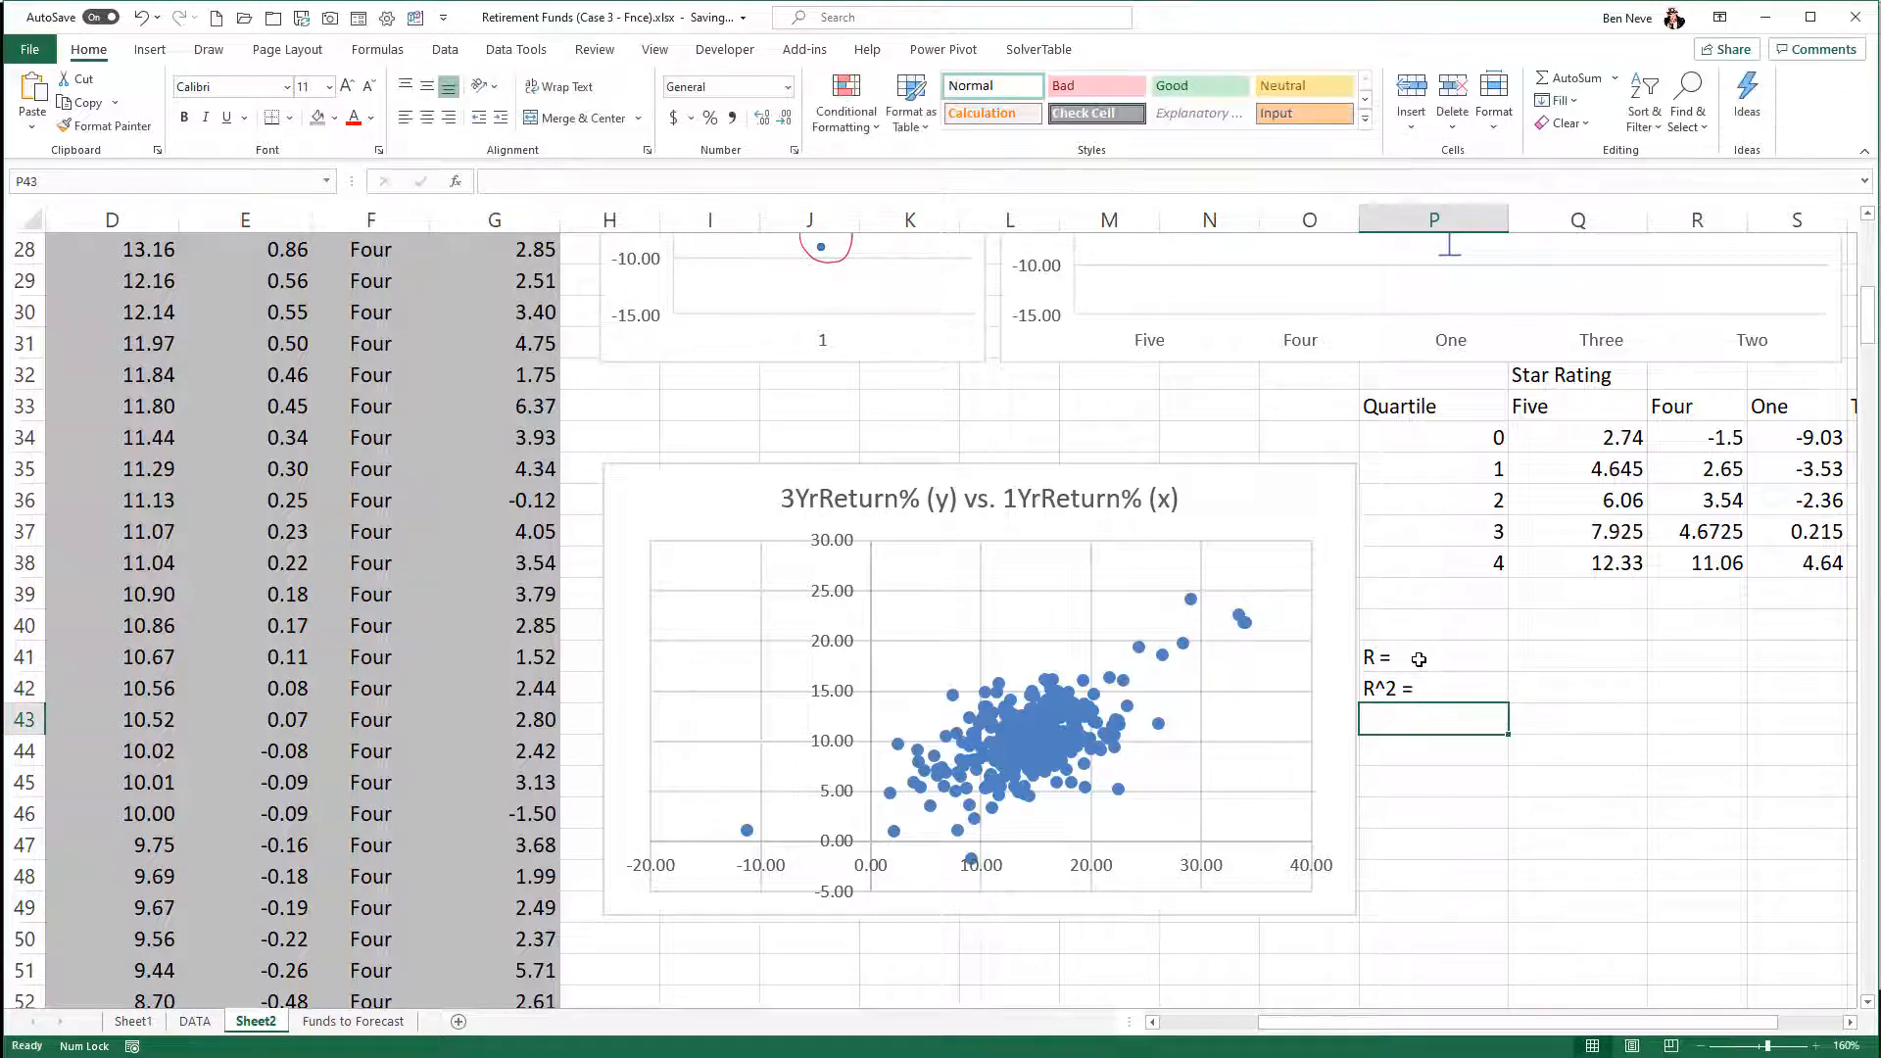
- Add the label "Covariance =" in P43, below the R^2 label
text(Covaria)
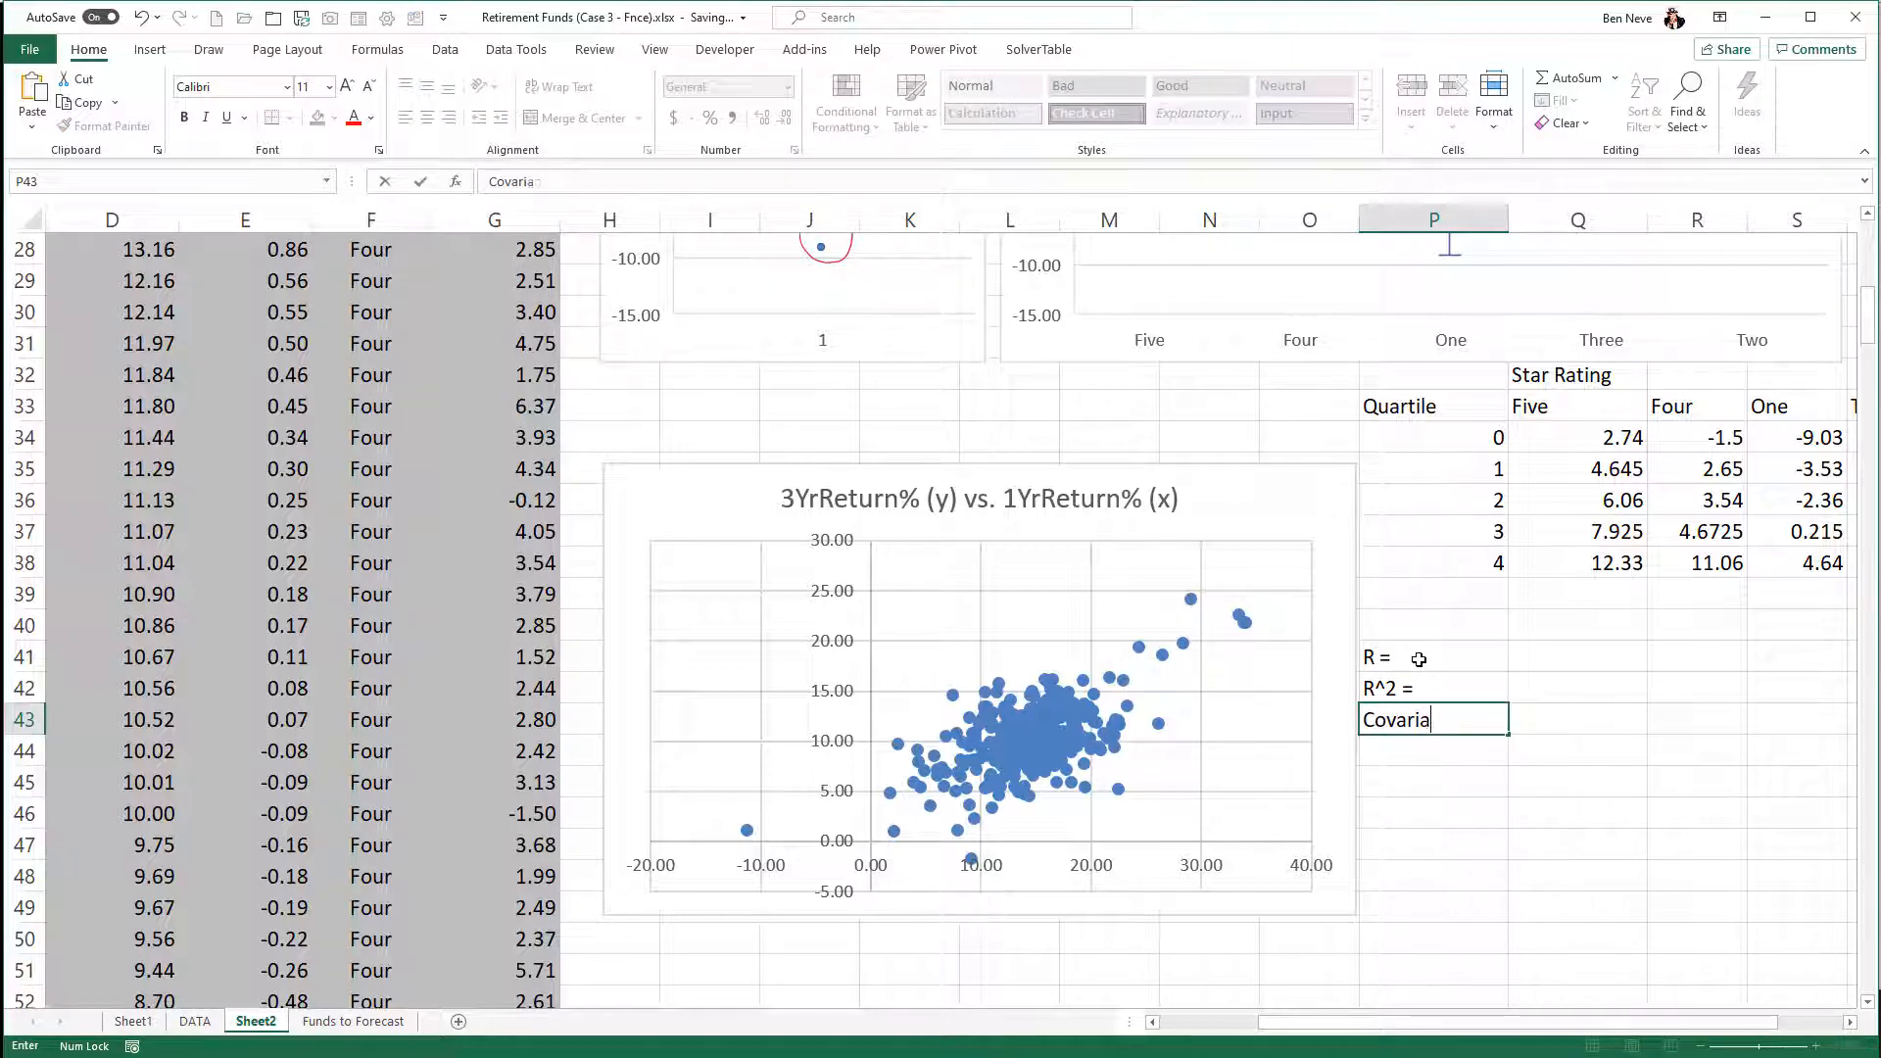
text(nce =)
key(Return)
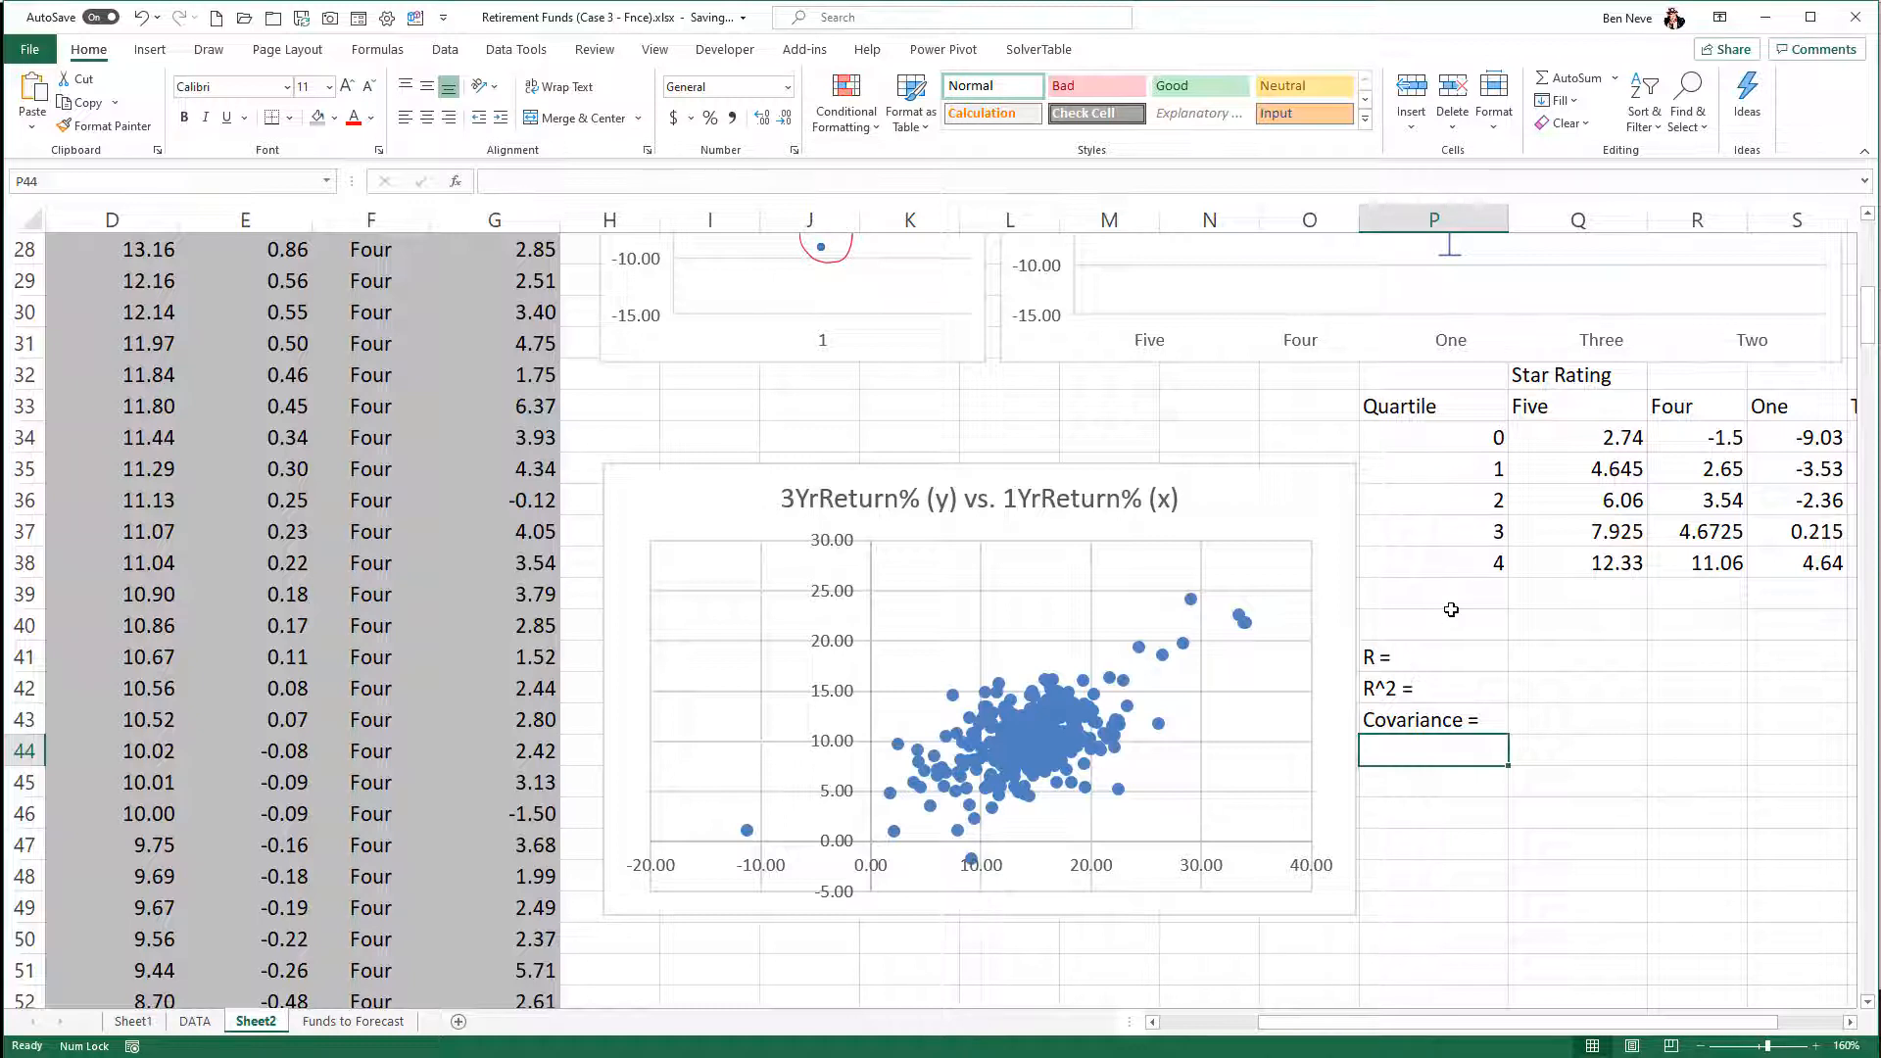
- Compute R in Q41 as the correlation of 1YrReturn% and 3YrReturn% with =CORREL(C3:C318,D3:D318)
click(1577, 658)
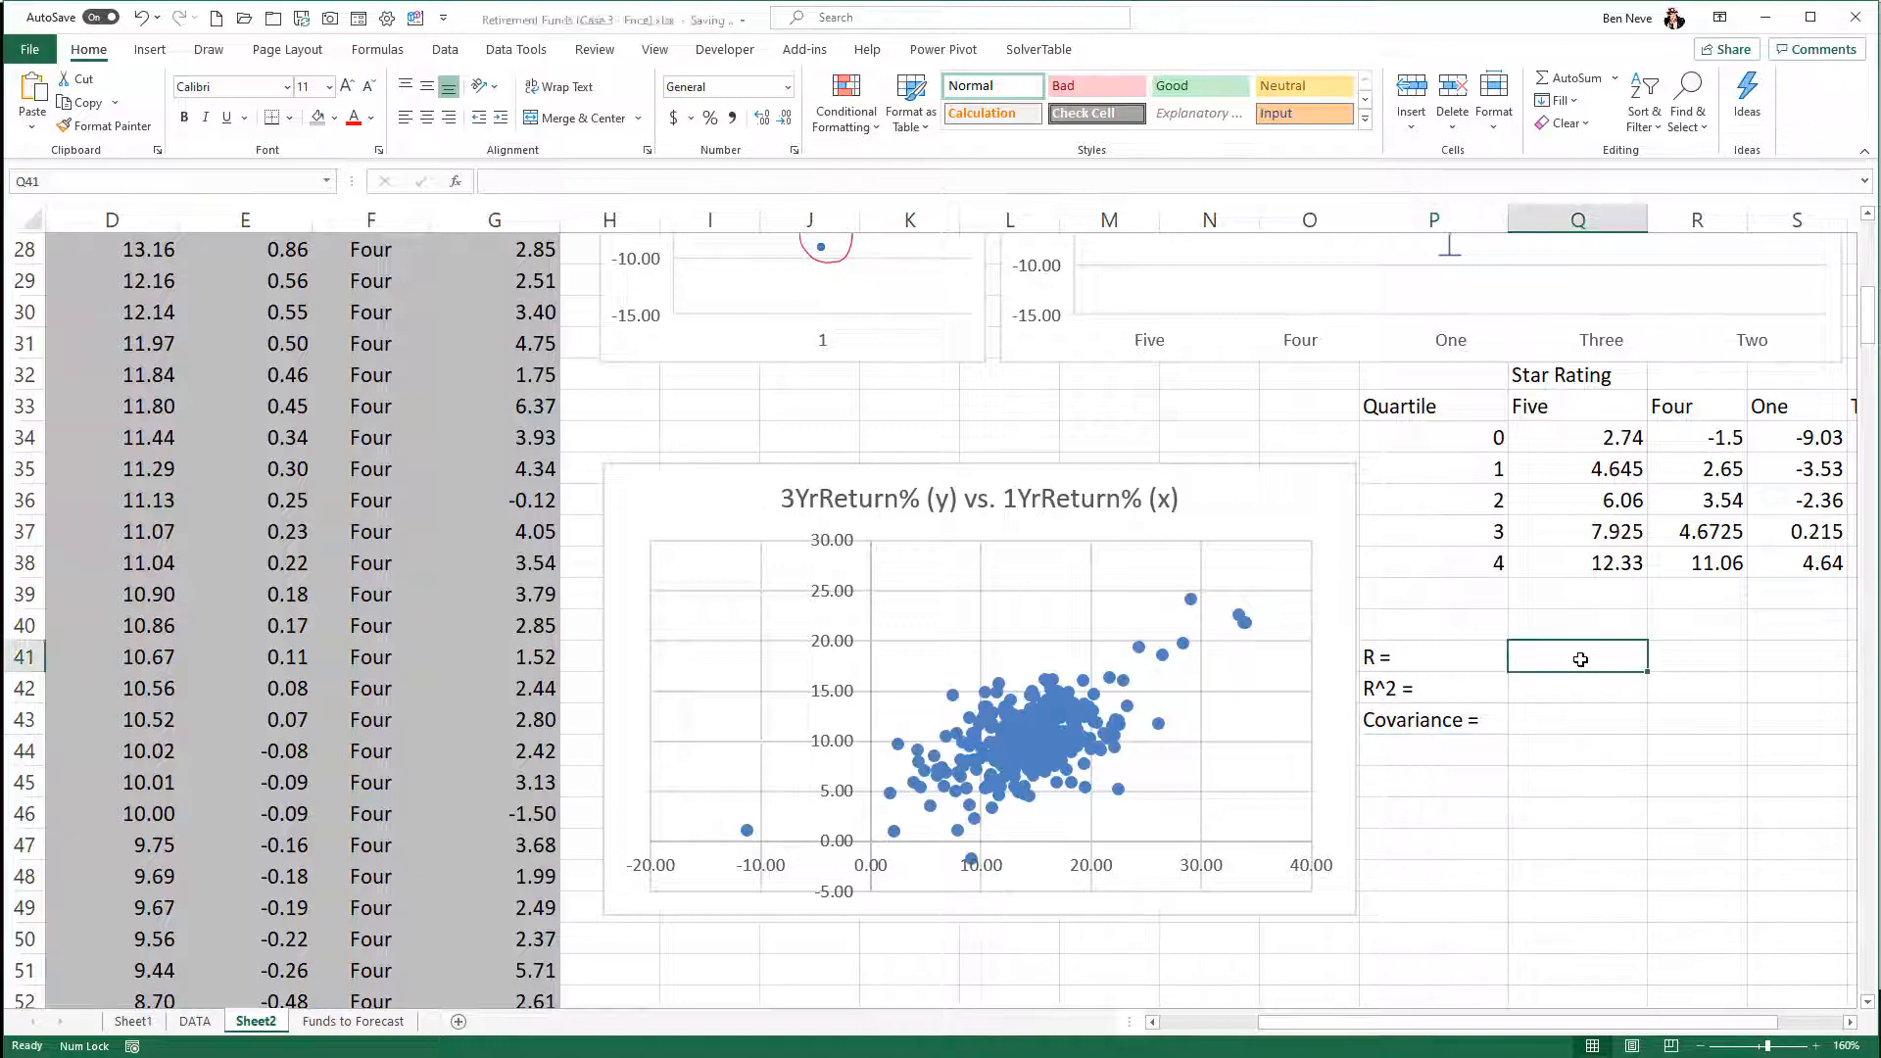
text(=correl)
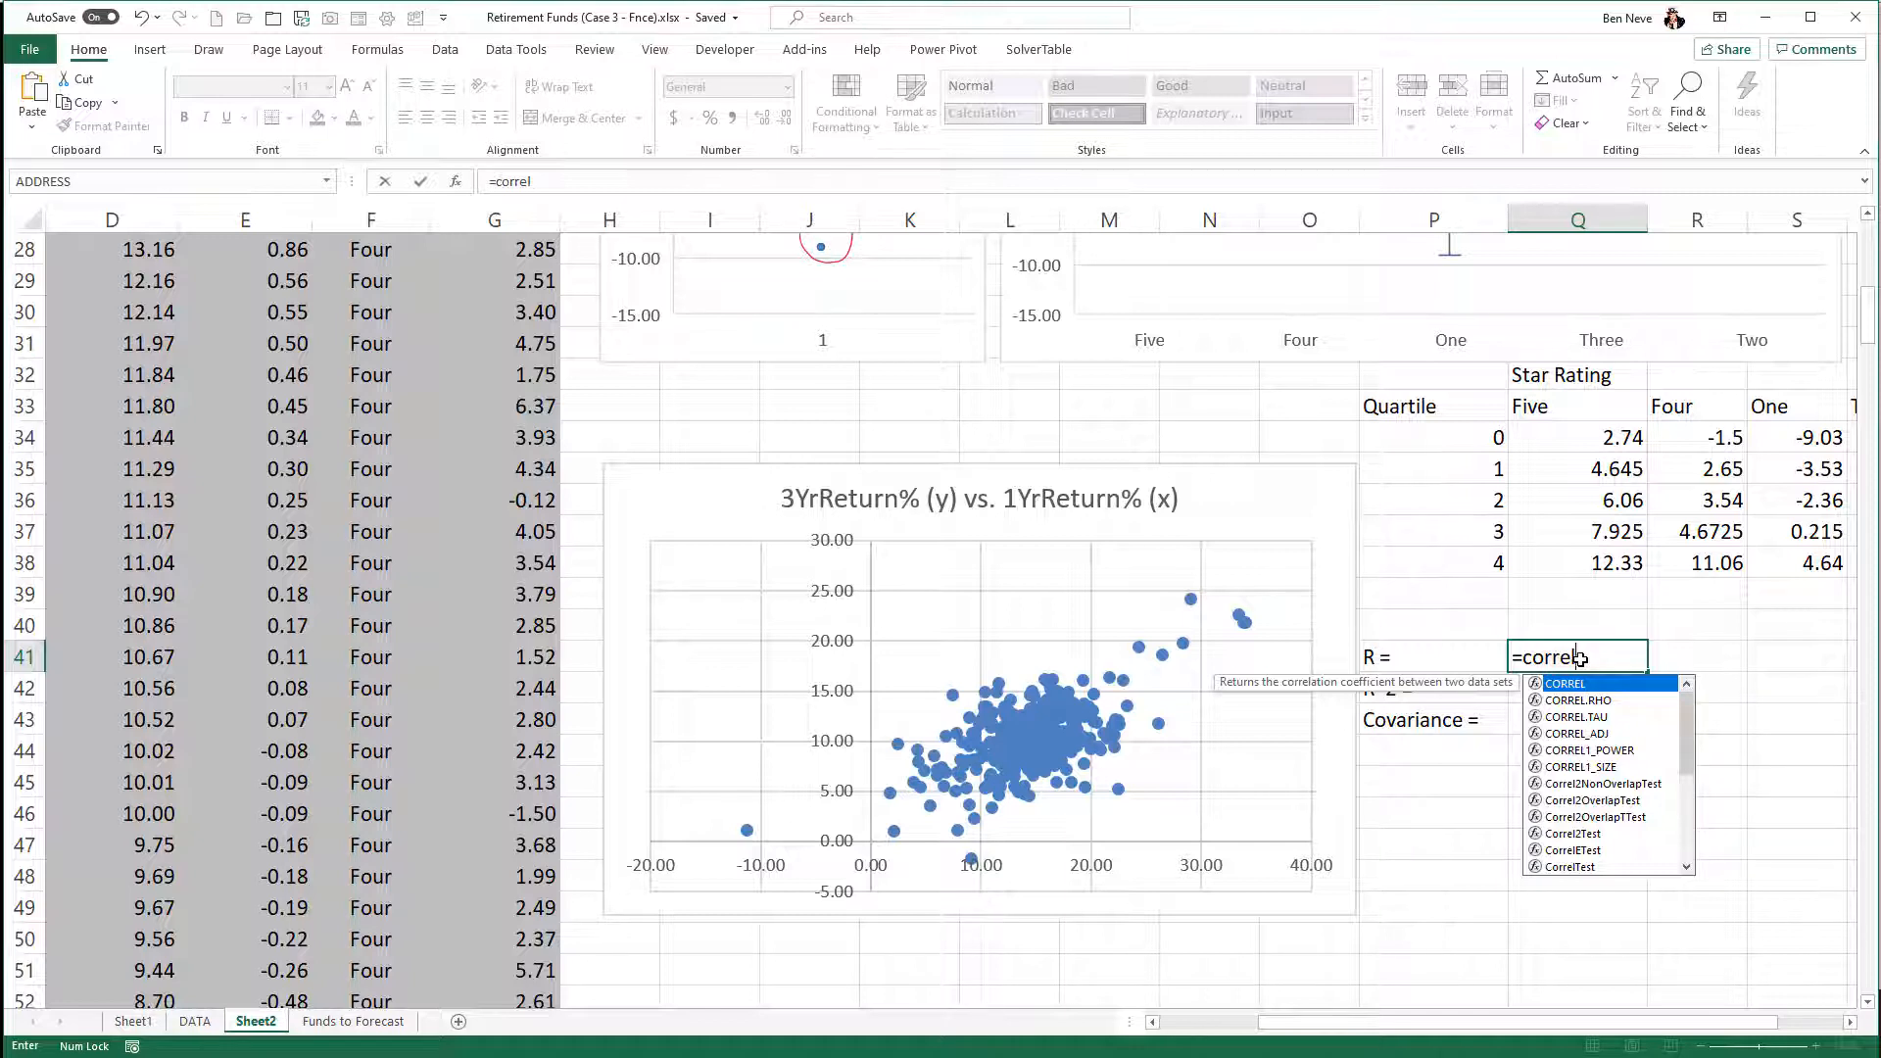
text(()
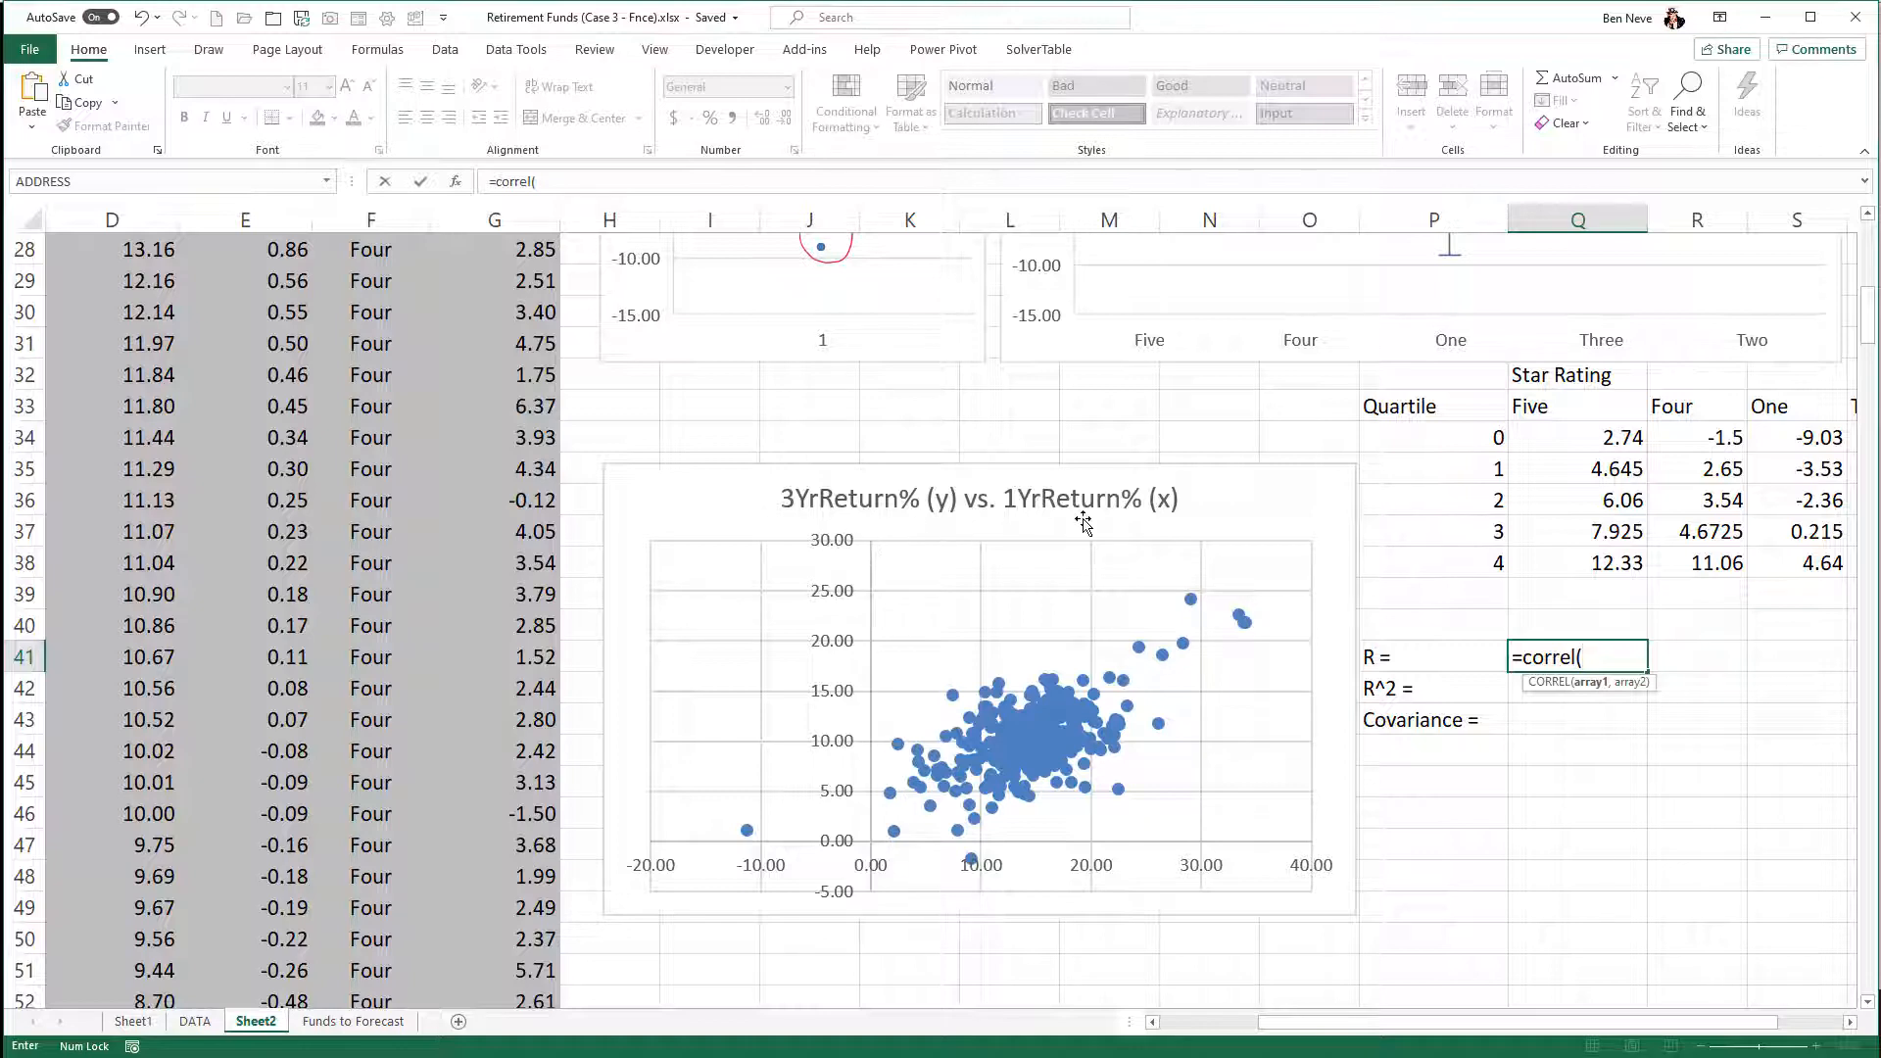
scroll(142, 585, up, 2)
scroll(142, 585, up, 7)
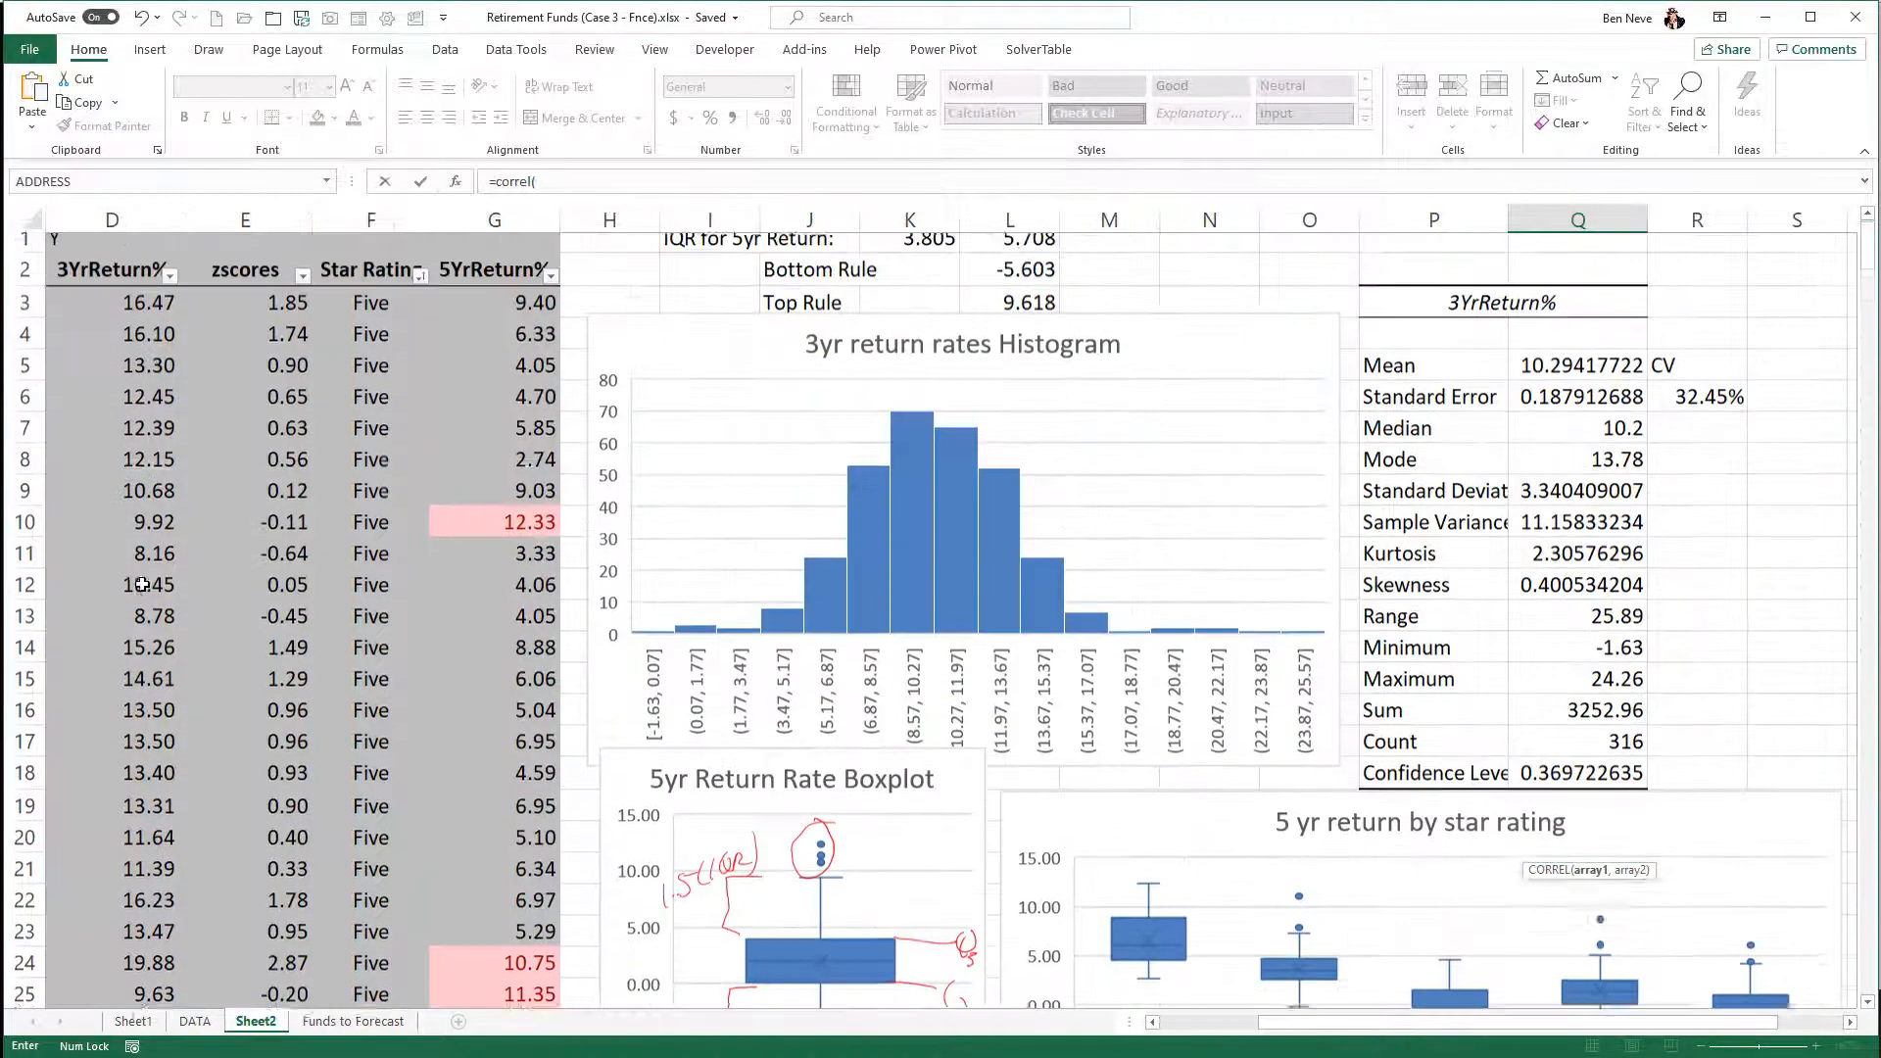
click(1153, 1022)
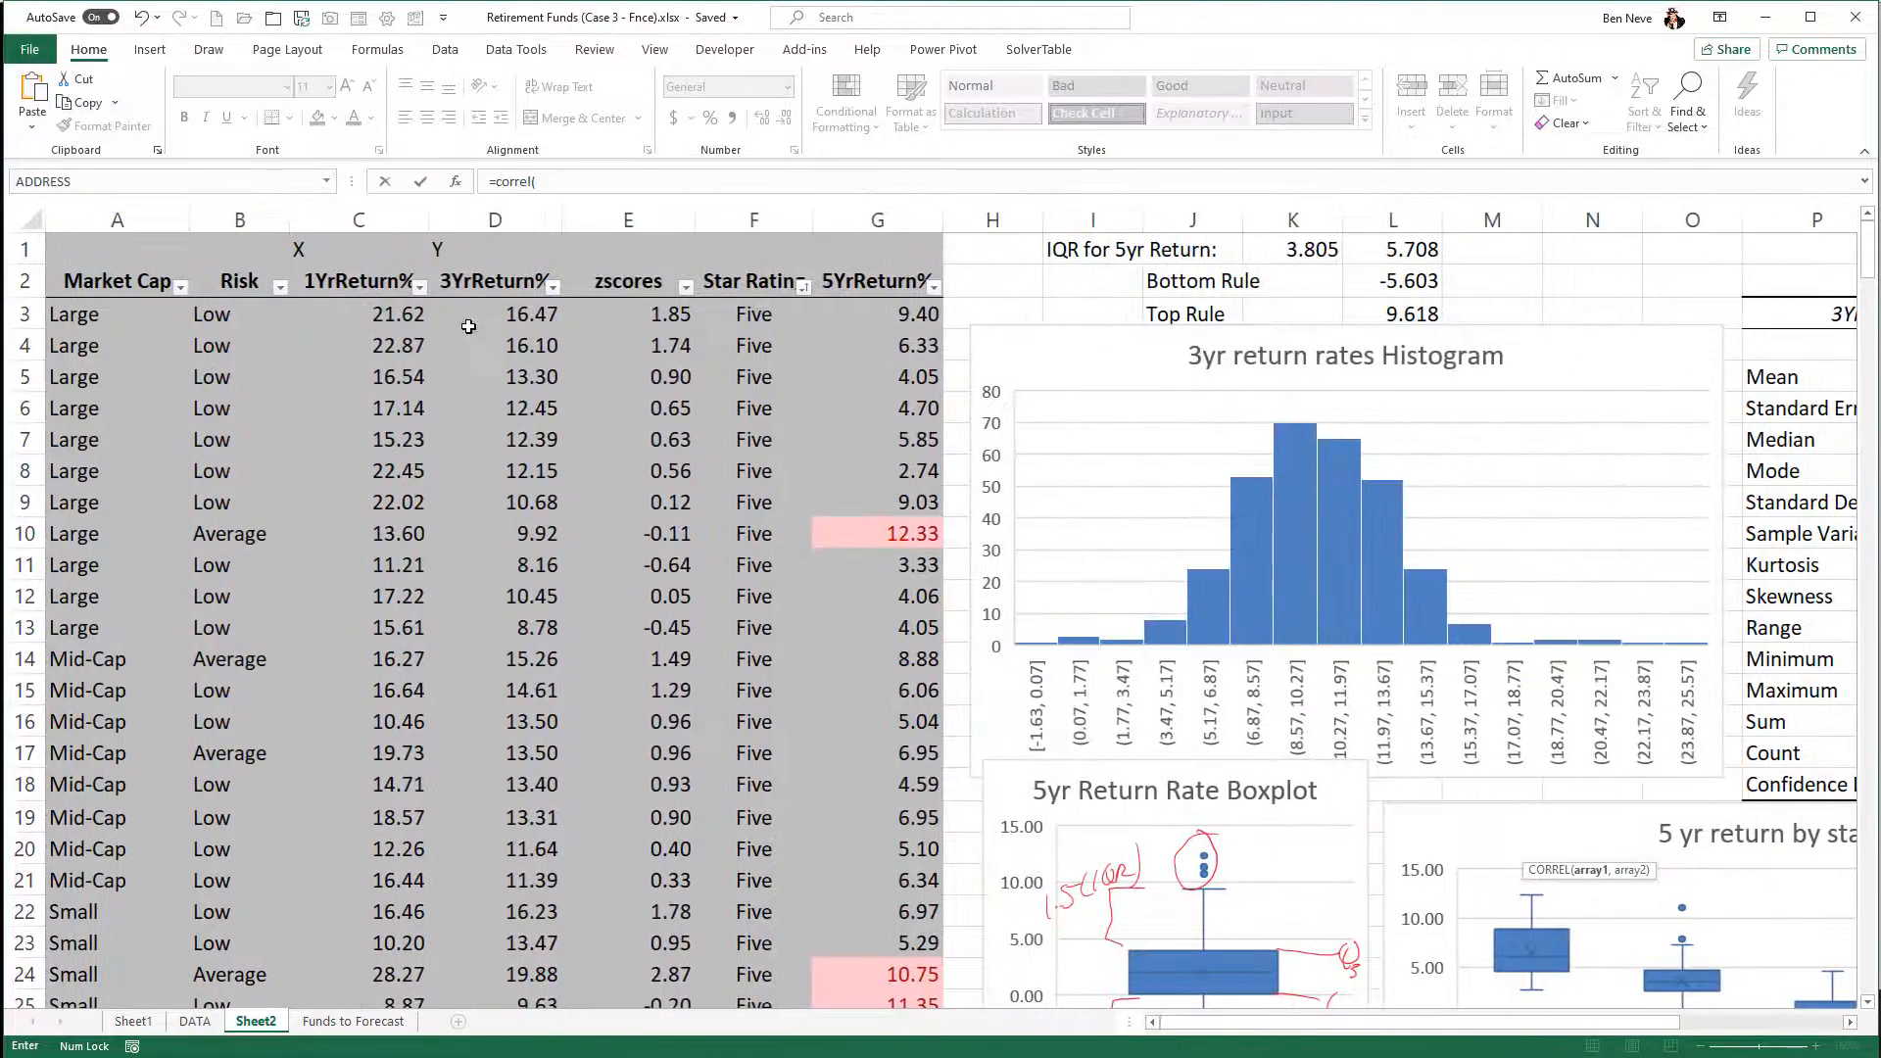
click(404, 314)
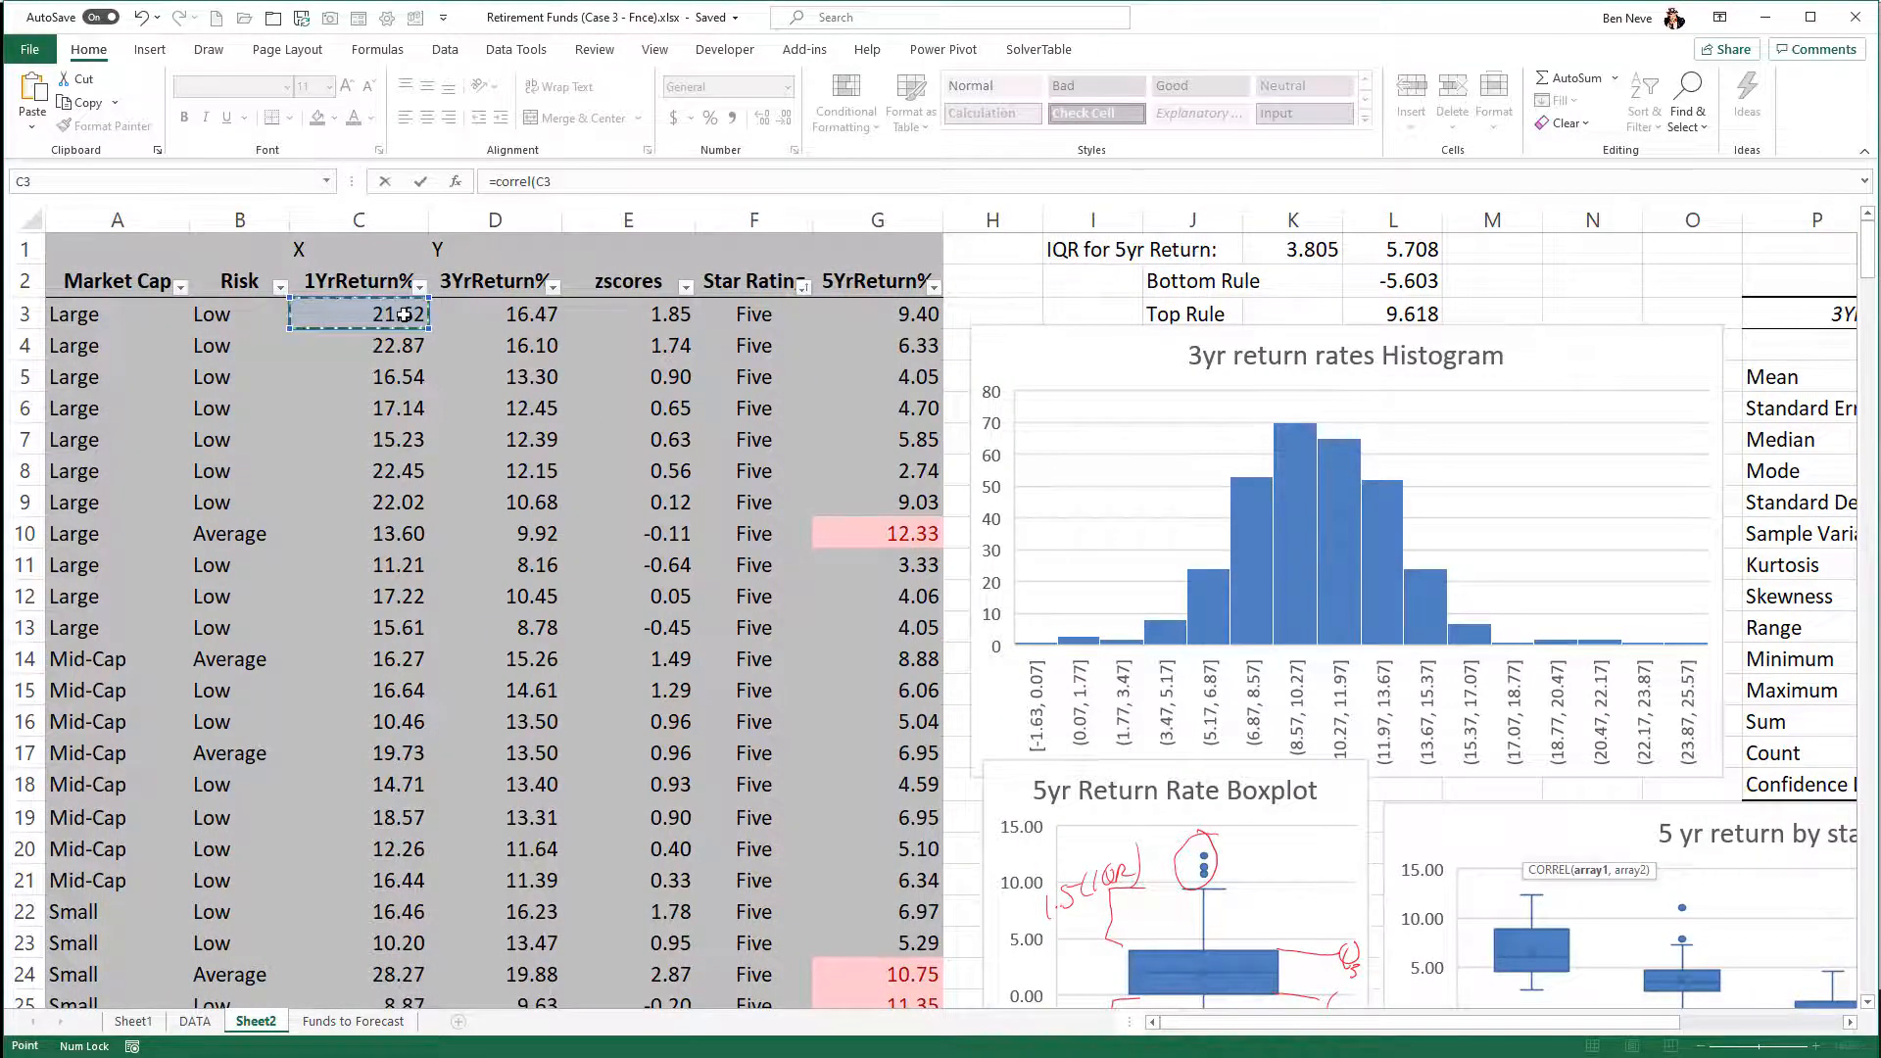
key(ctrl+shift+Down)
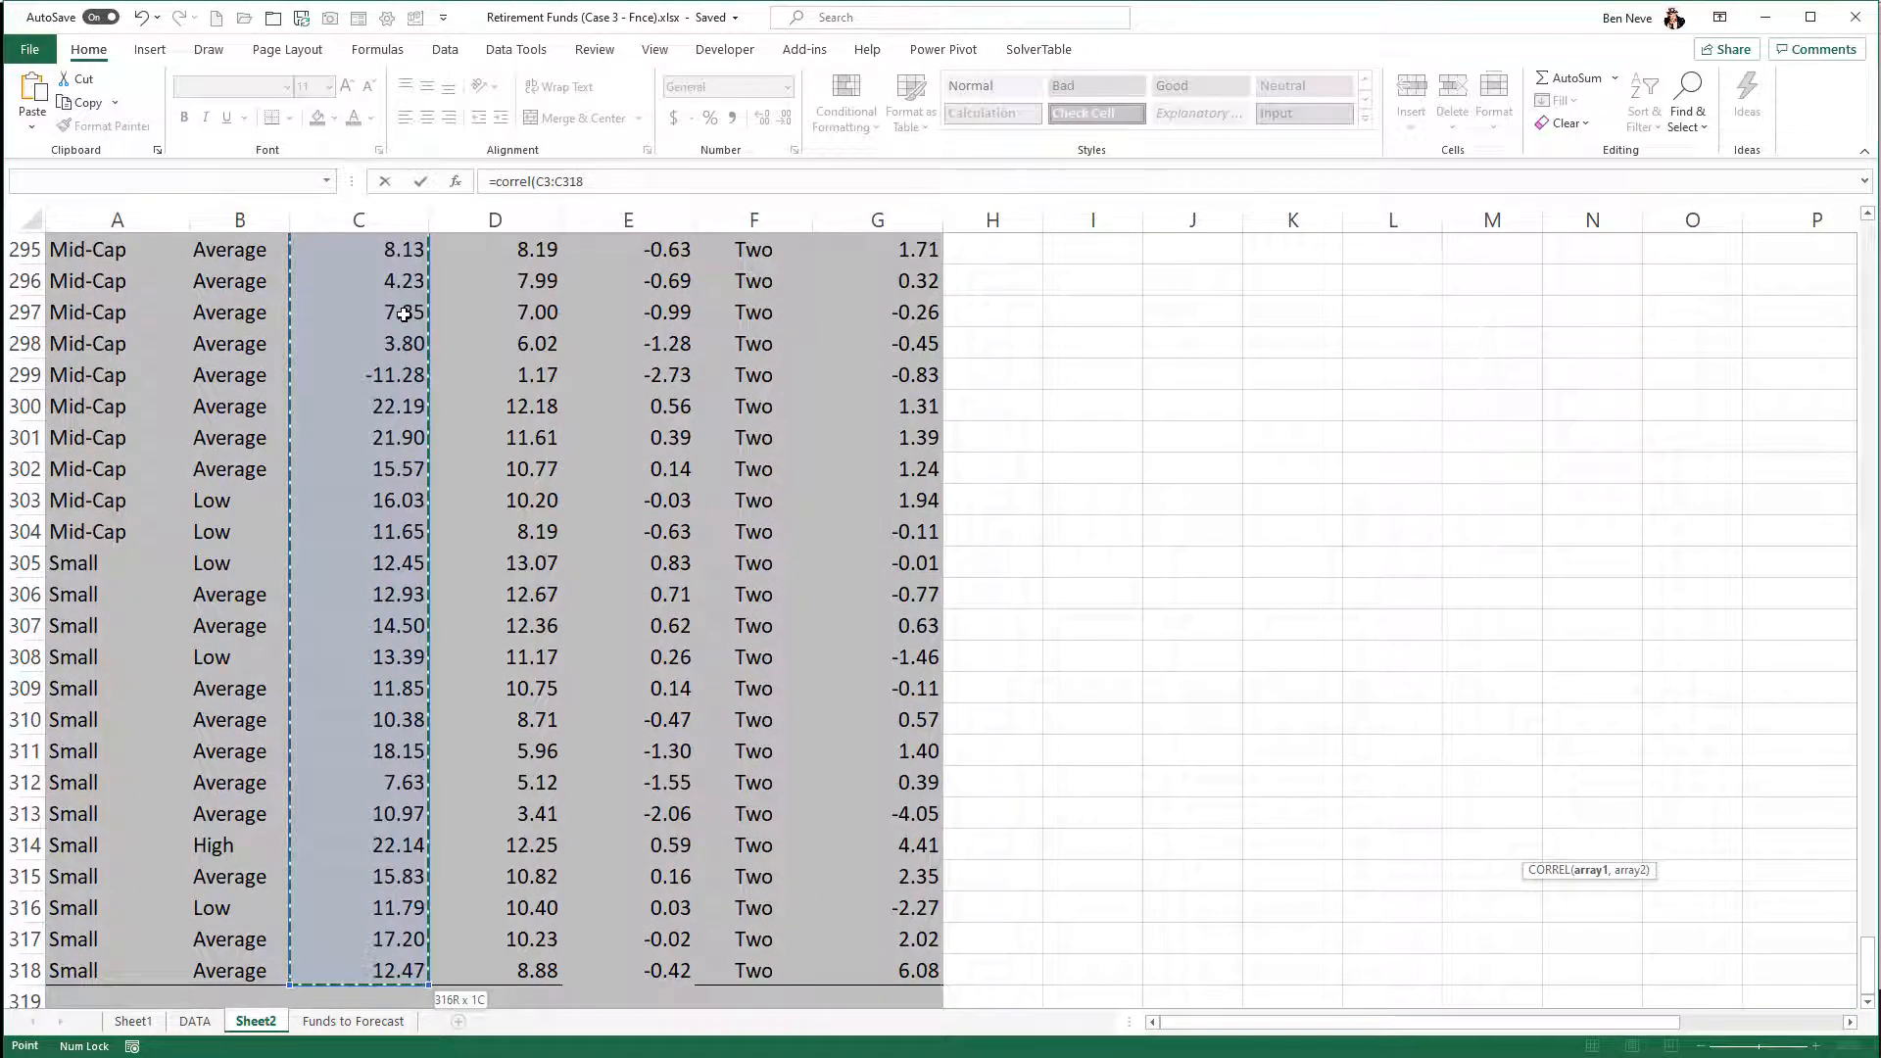
text(,)
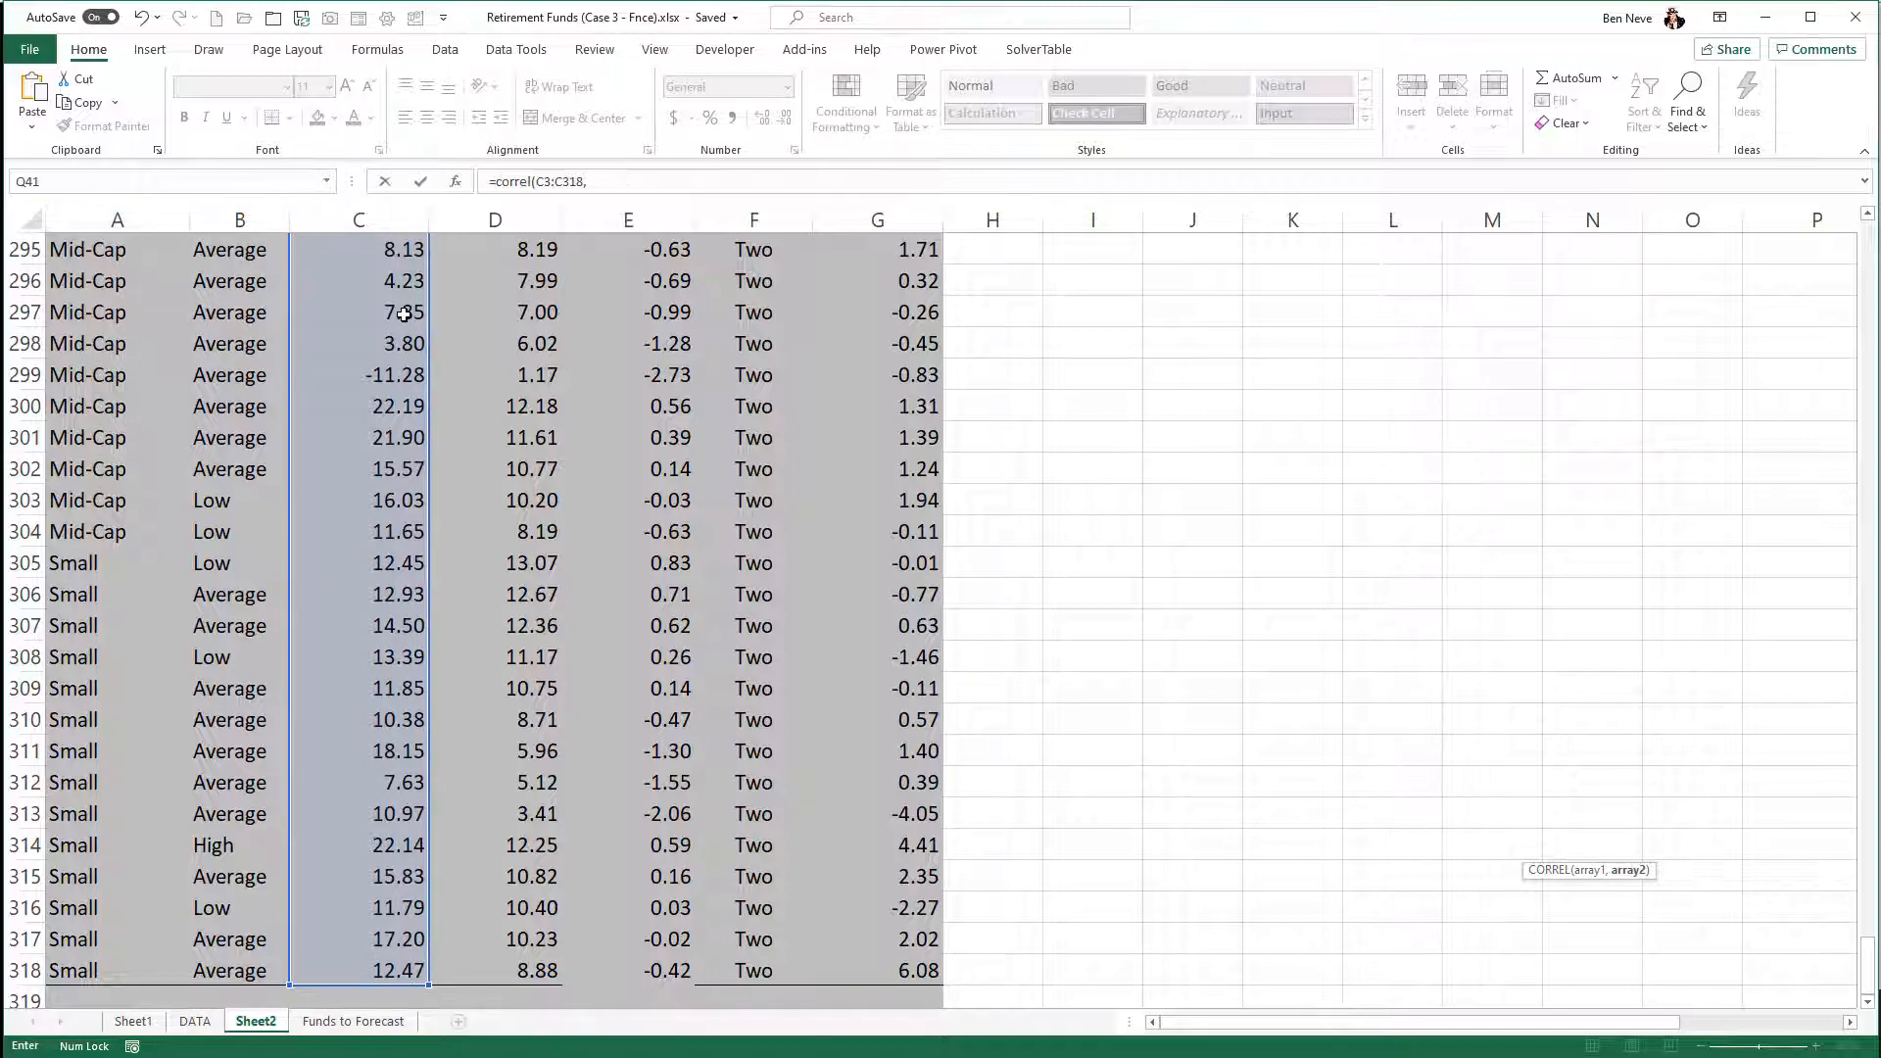
click(510, 972)
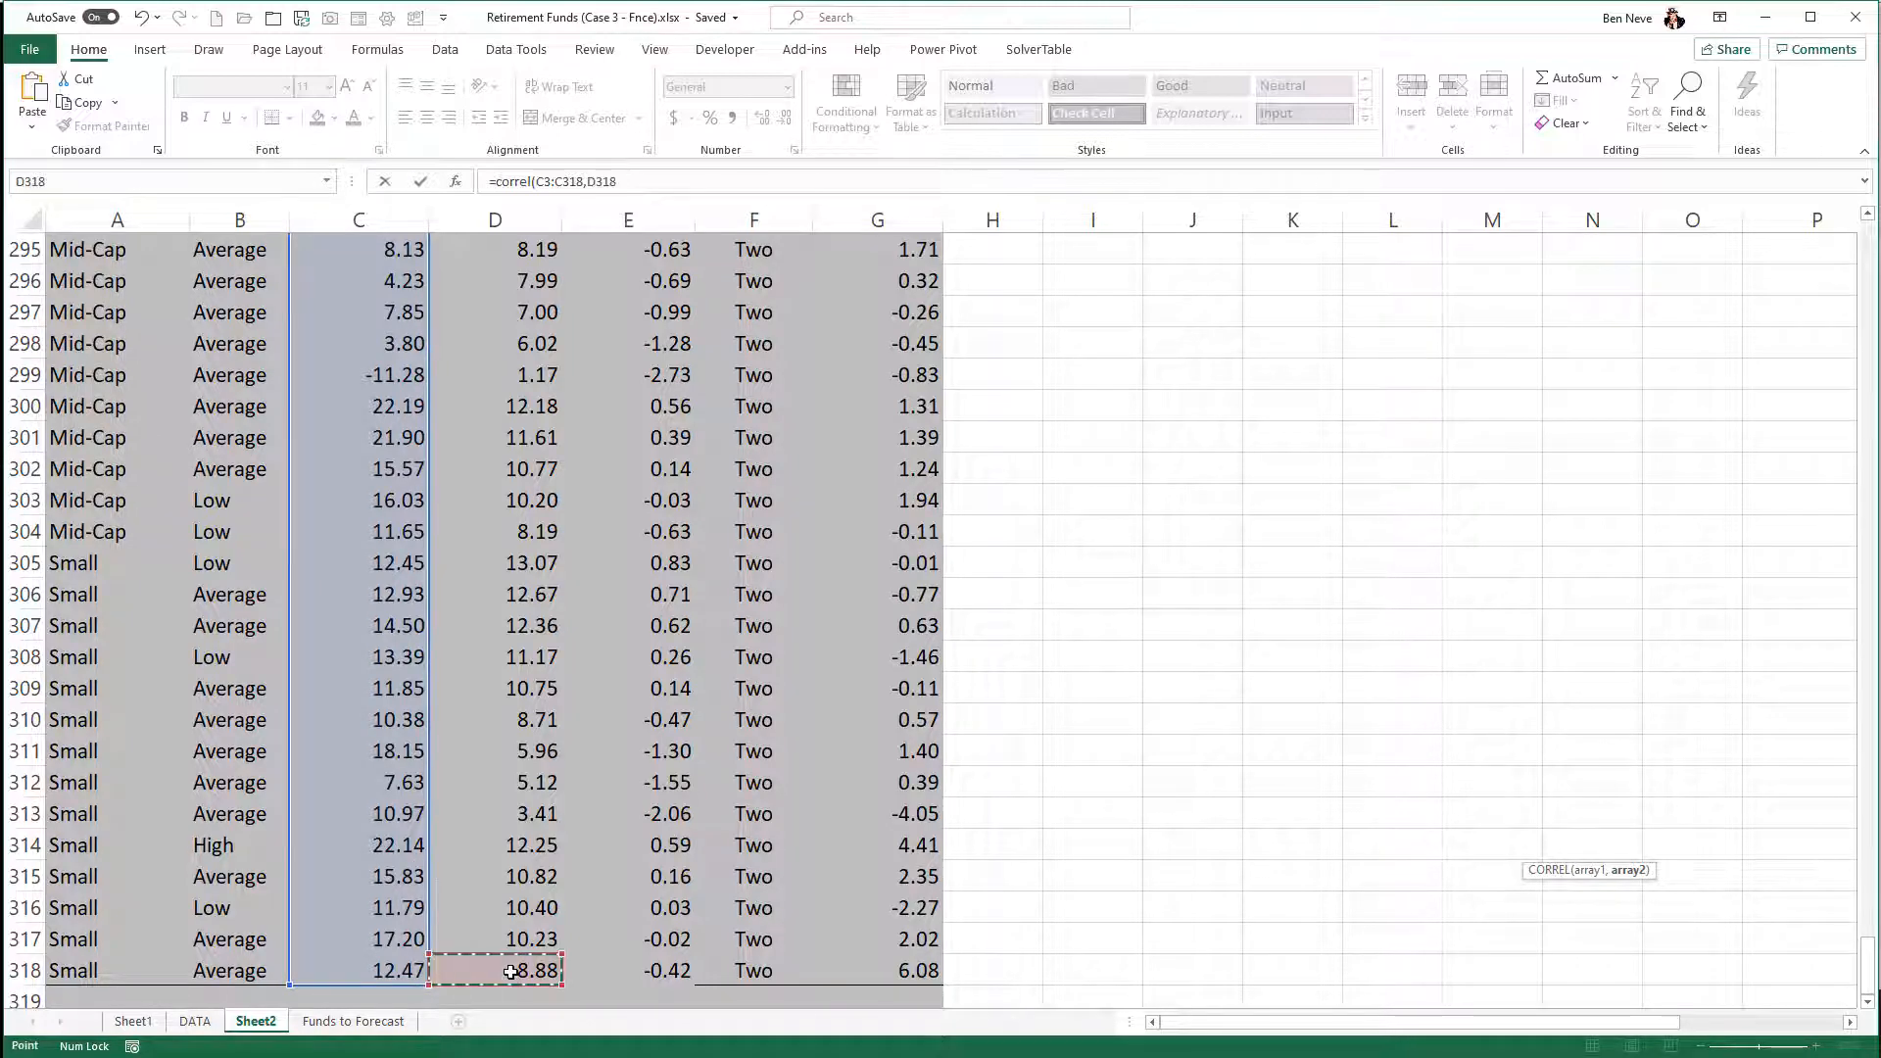
key(ctrl+shift+Up)
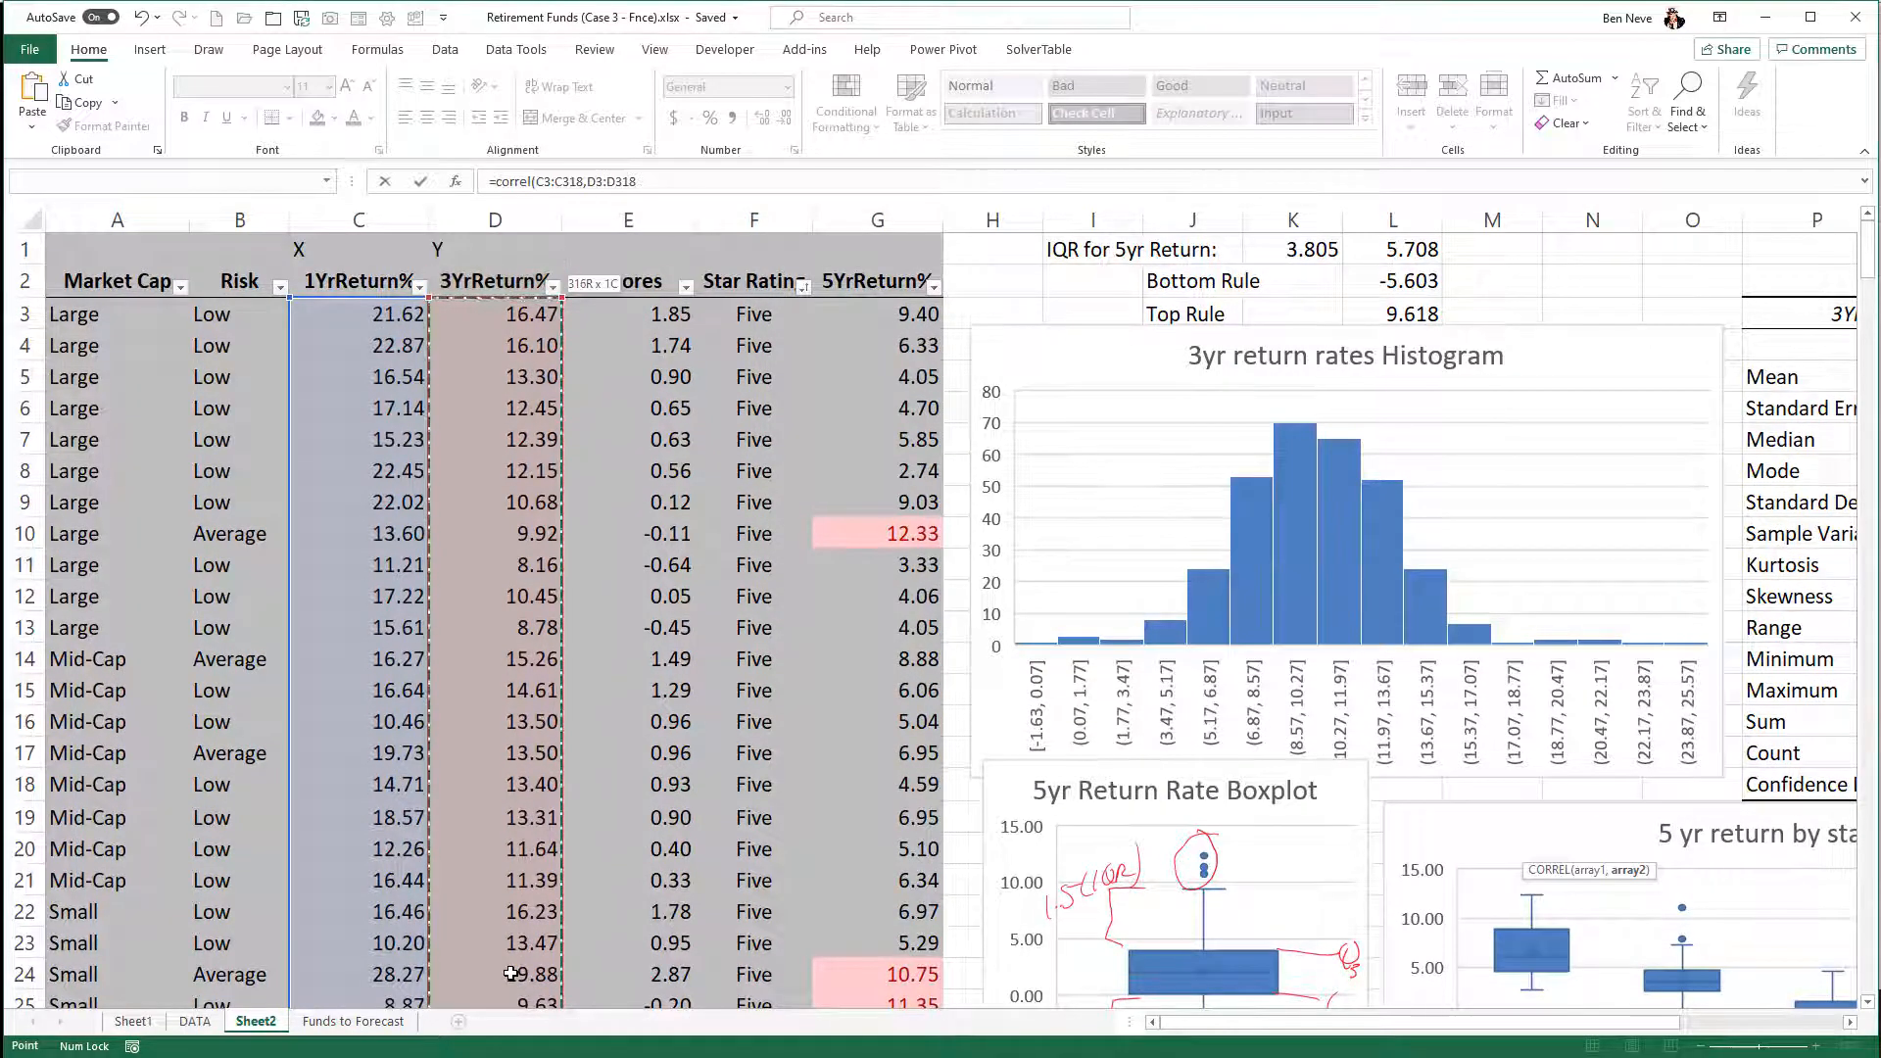
scroll(1498, 984, down, 7)
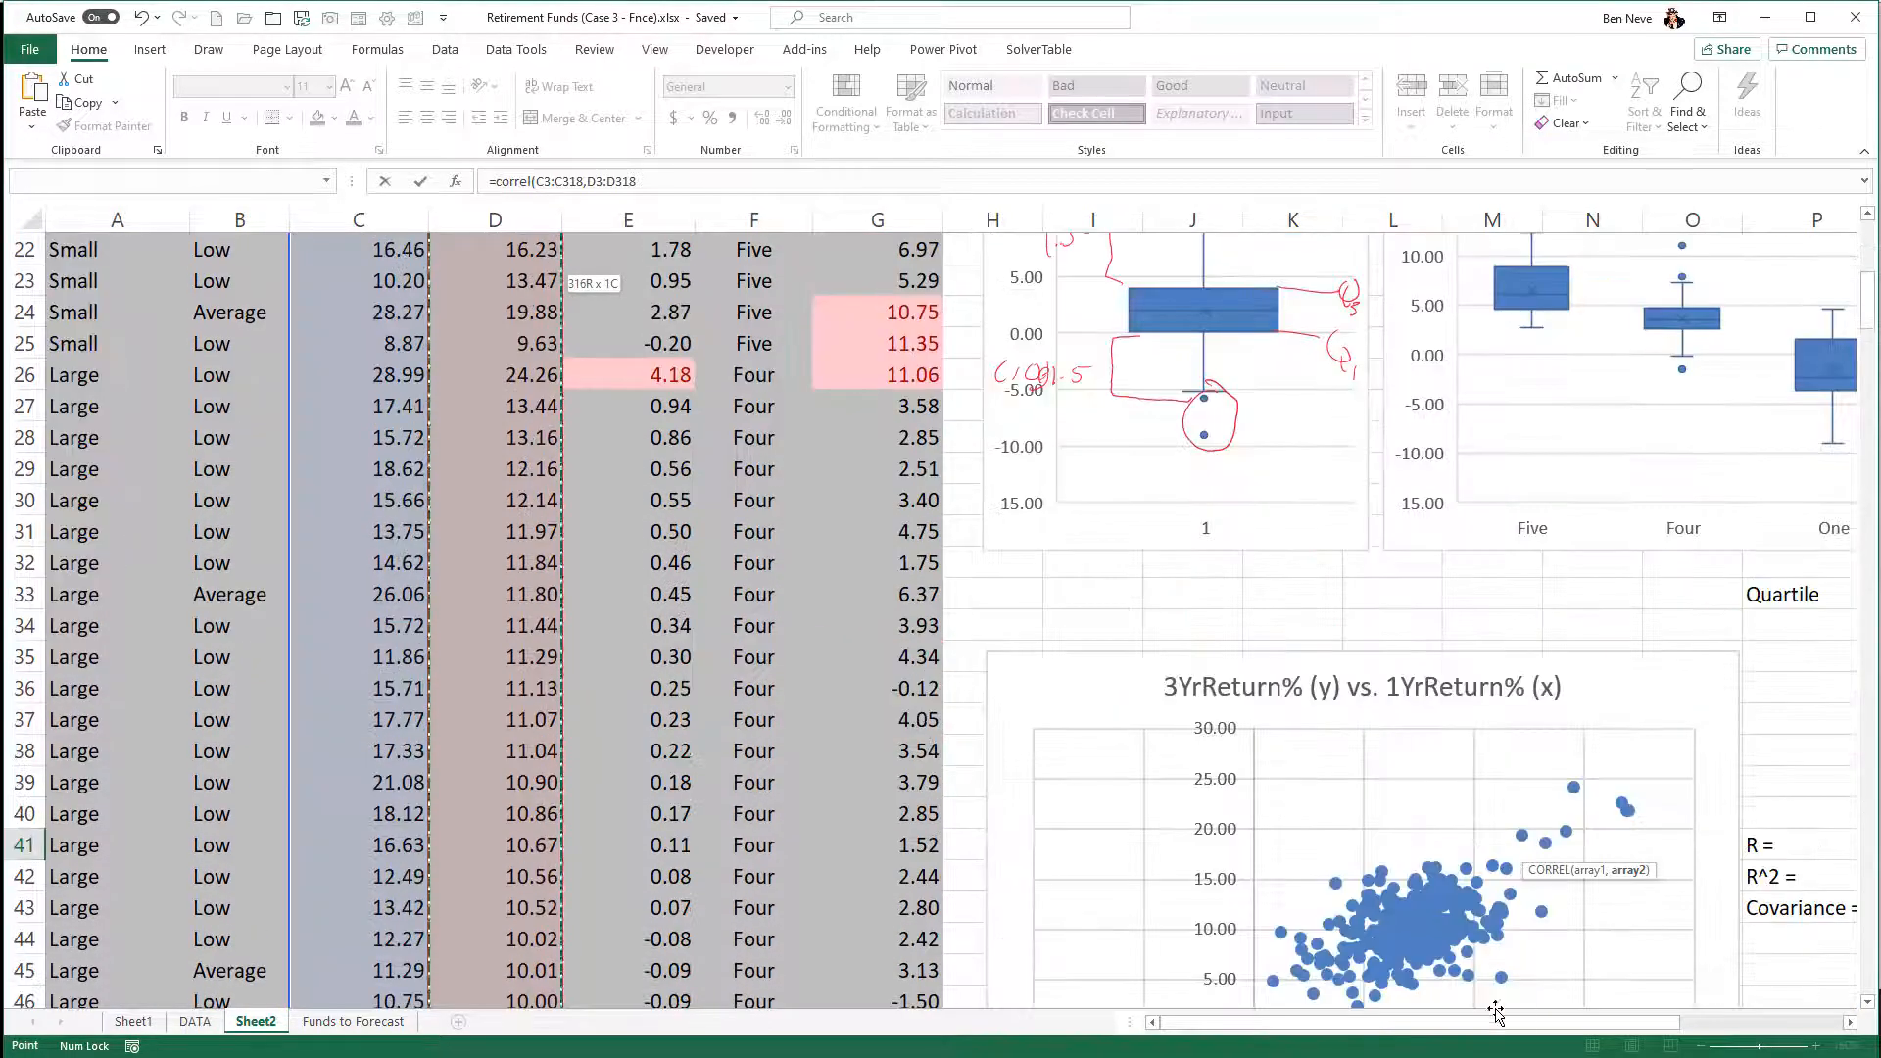
drag(1523, 1024, 1640, 1035)
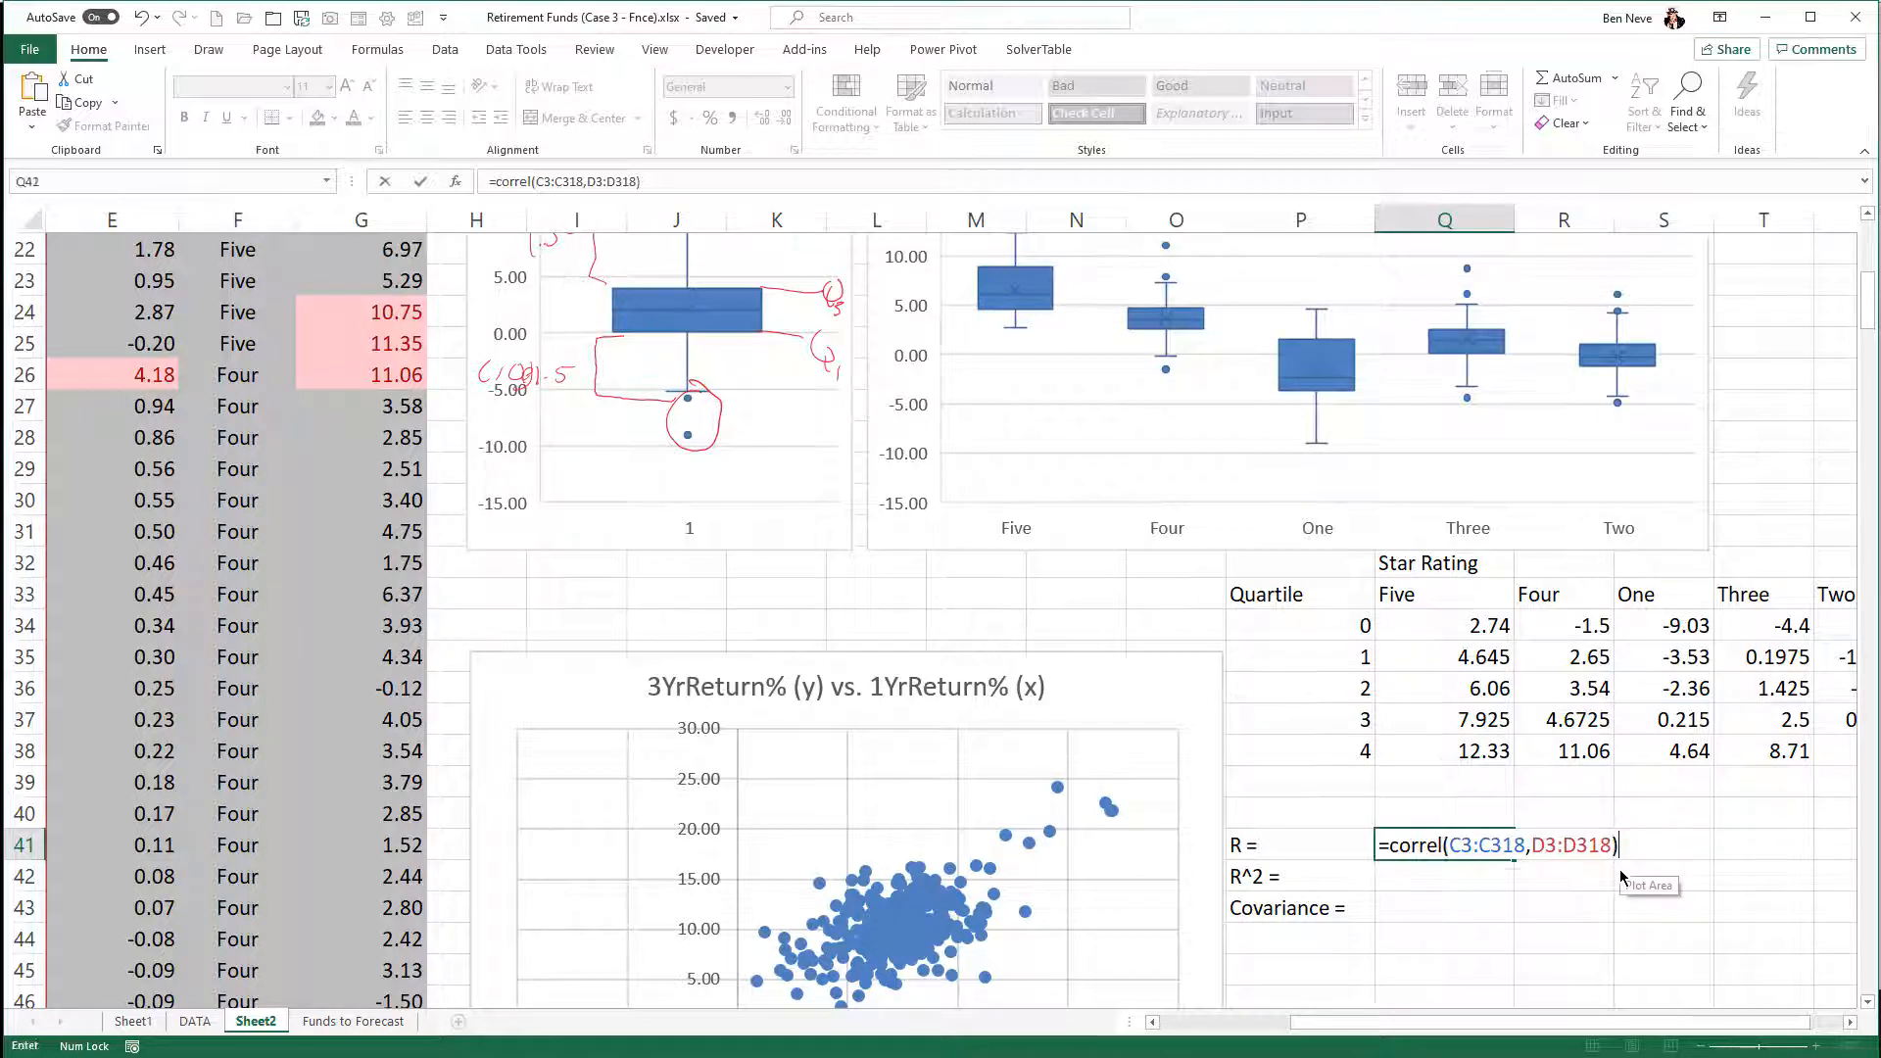
key(Return)
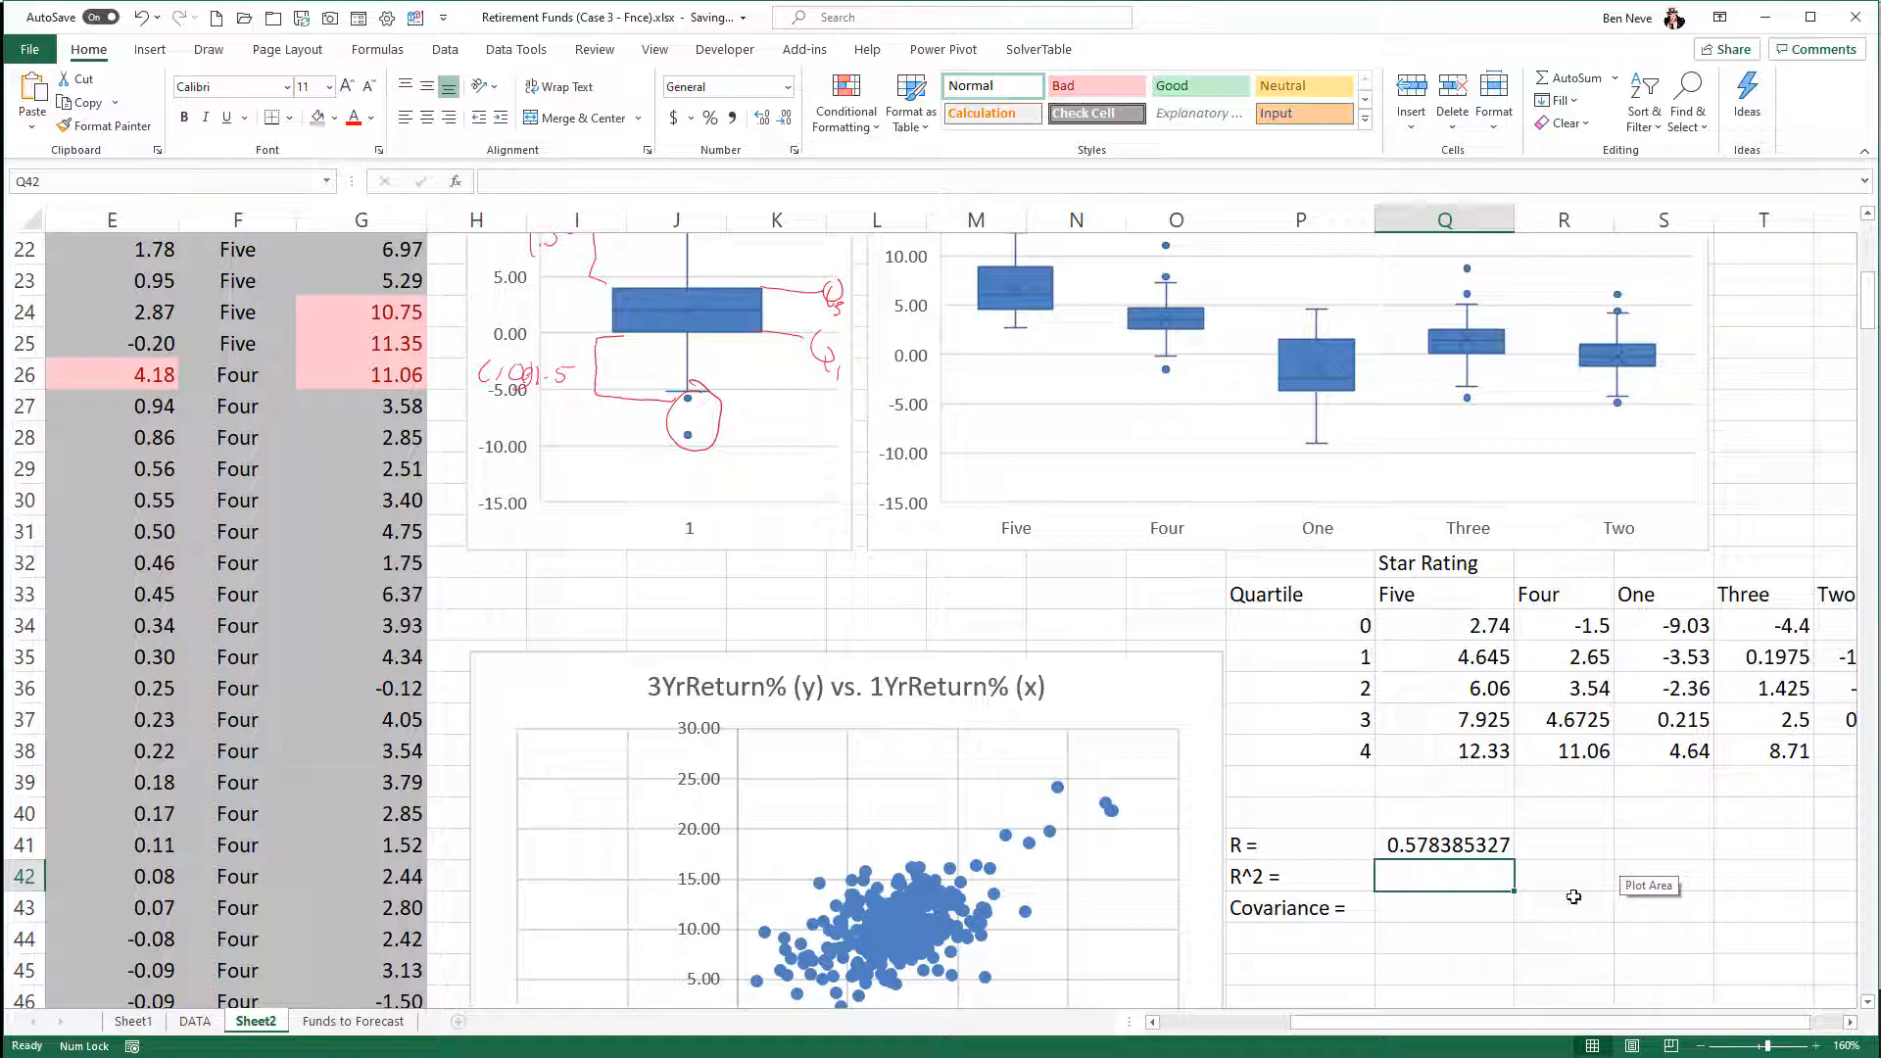
- Copy the text of the CORREL formula from Q41 into Q43 beside the Covariance label, keeping both data ranges
click(1459, 850)
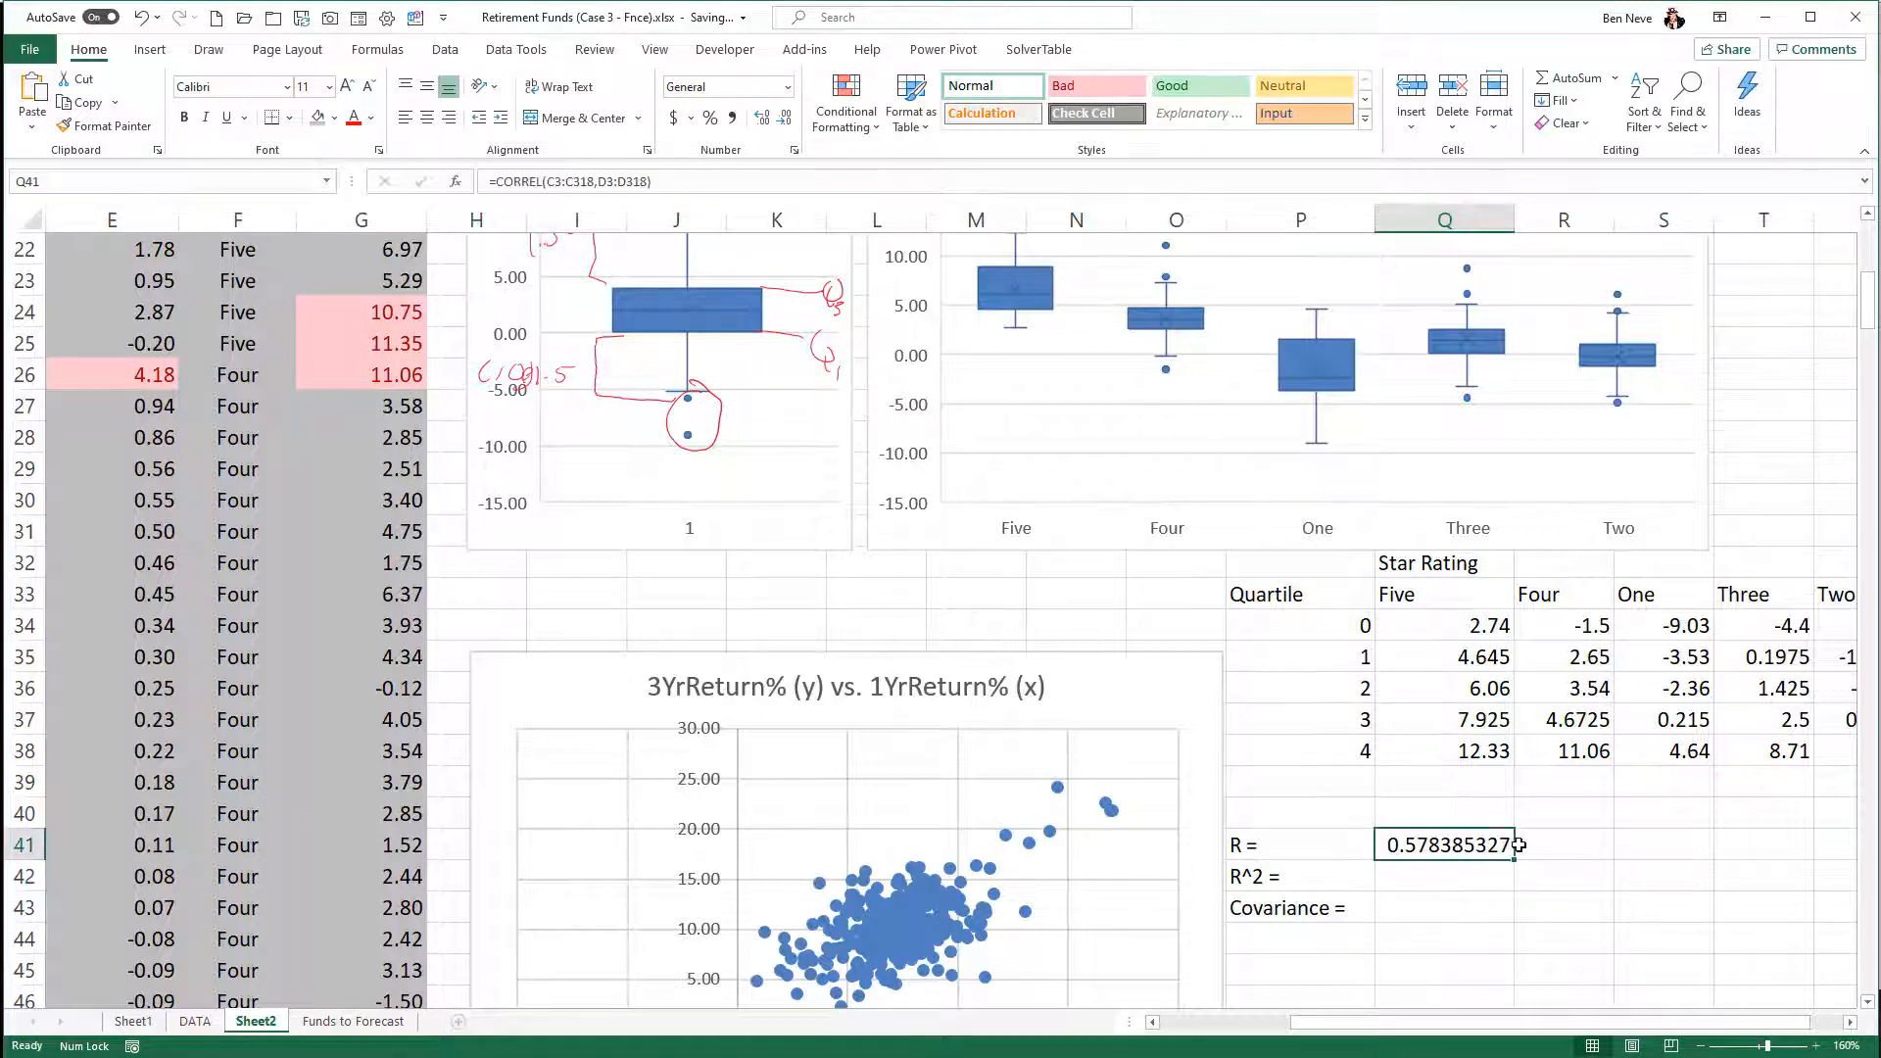
double_click(1478, 846)
drag(1668, 839, 1368, 858)
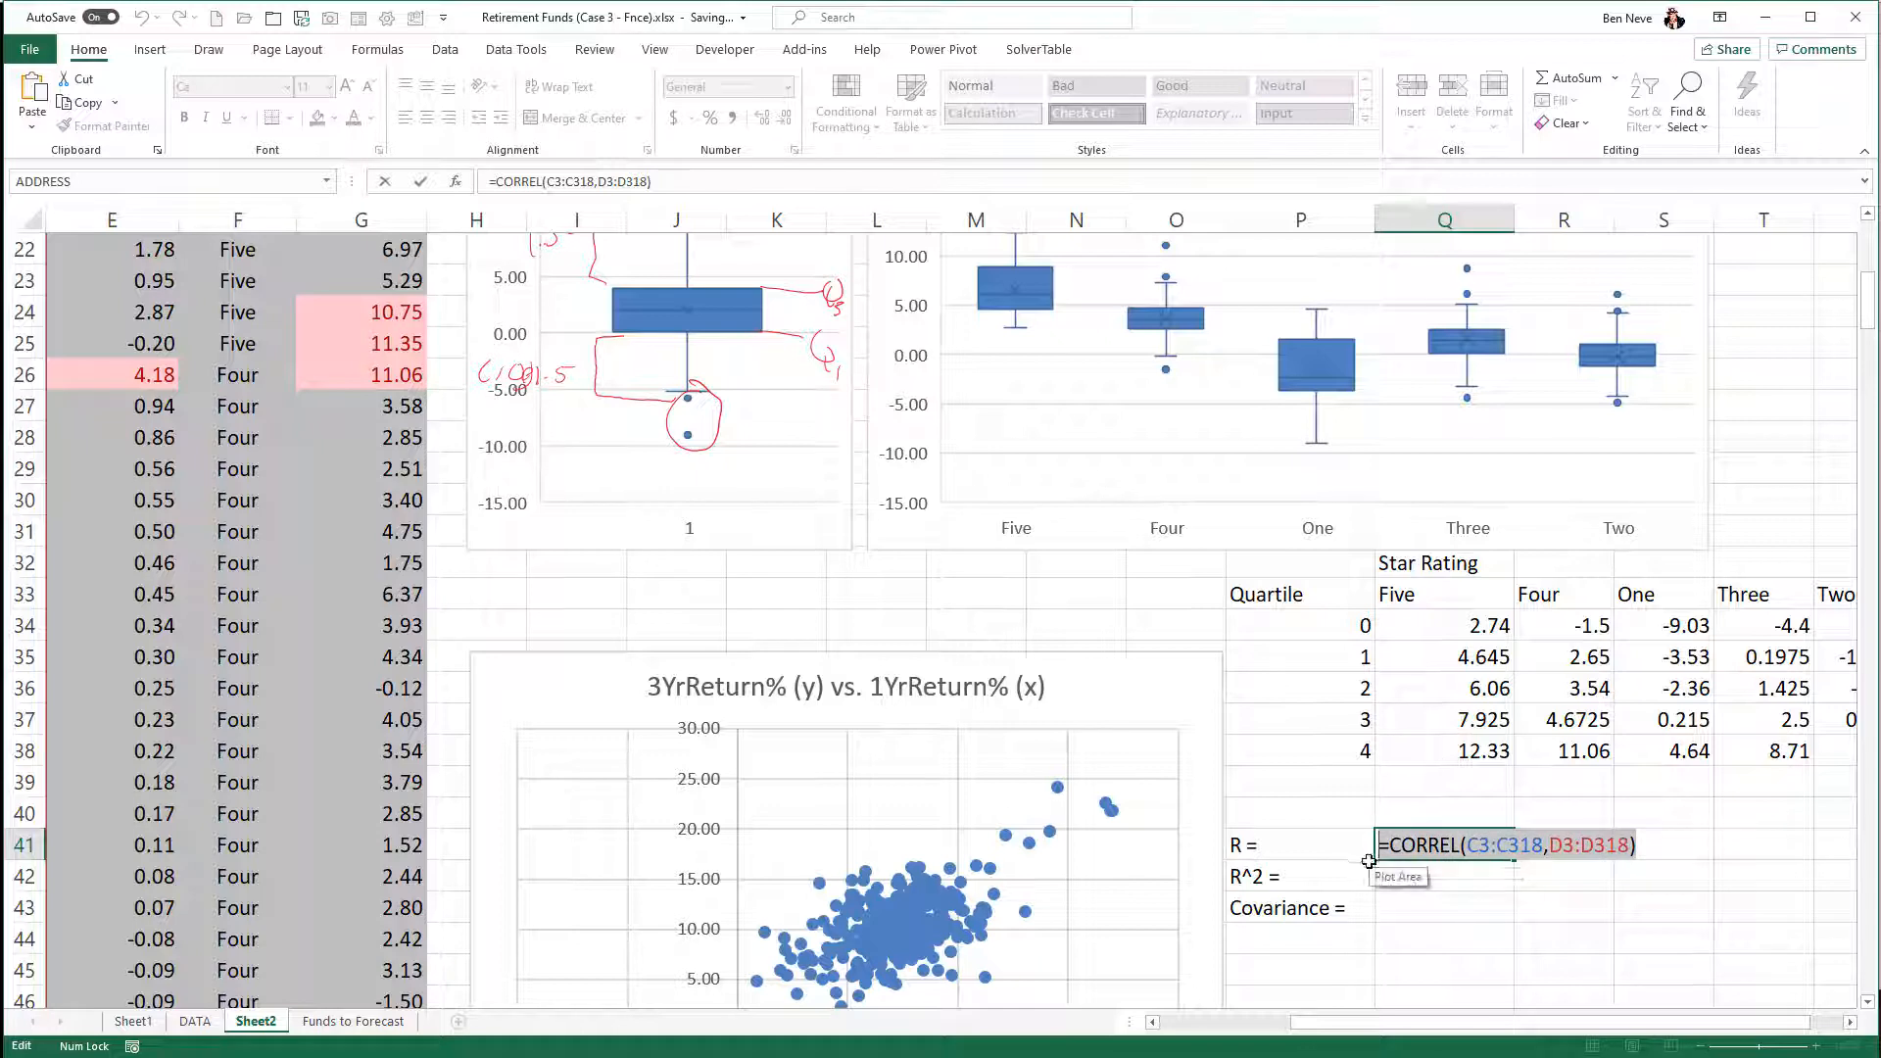
key(Escape)
click(1426, 901)
double_click(1426, 900)
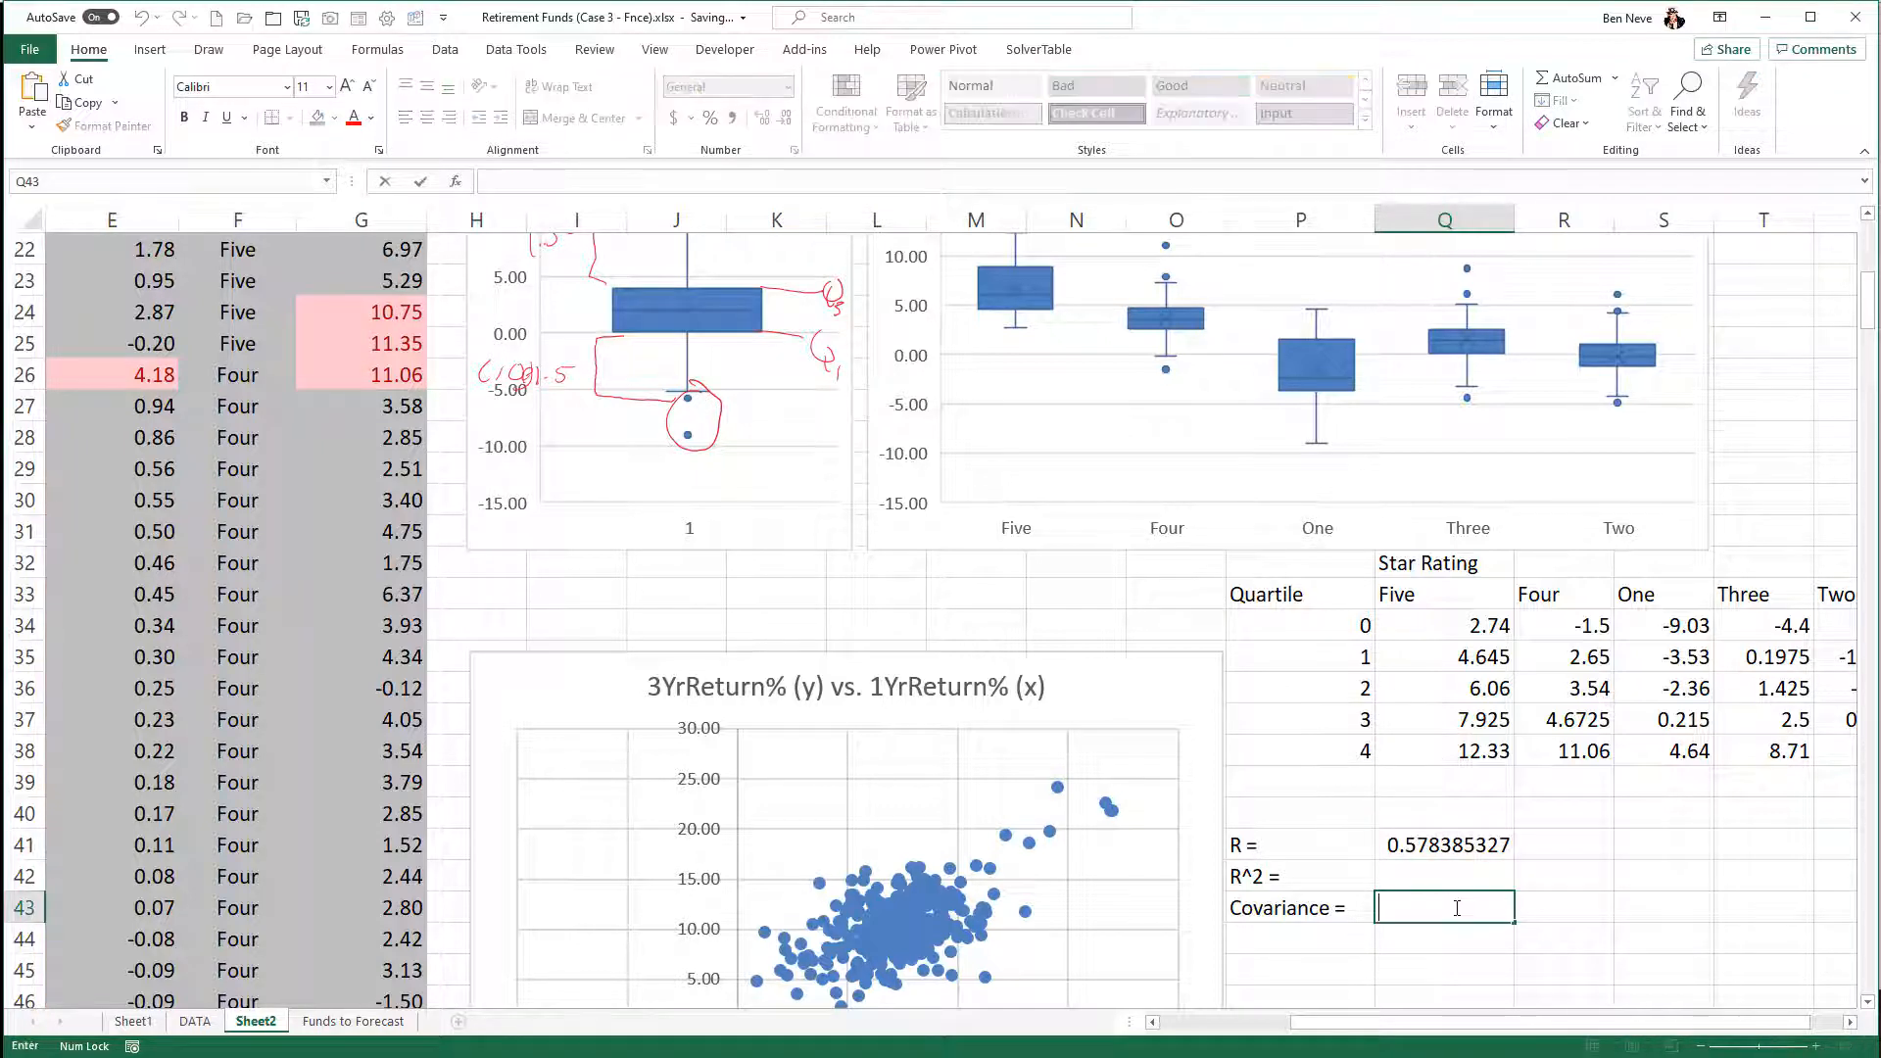
key(ctrl+v)
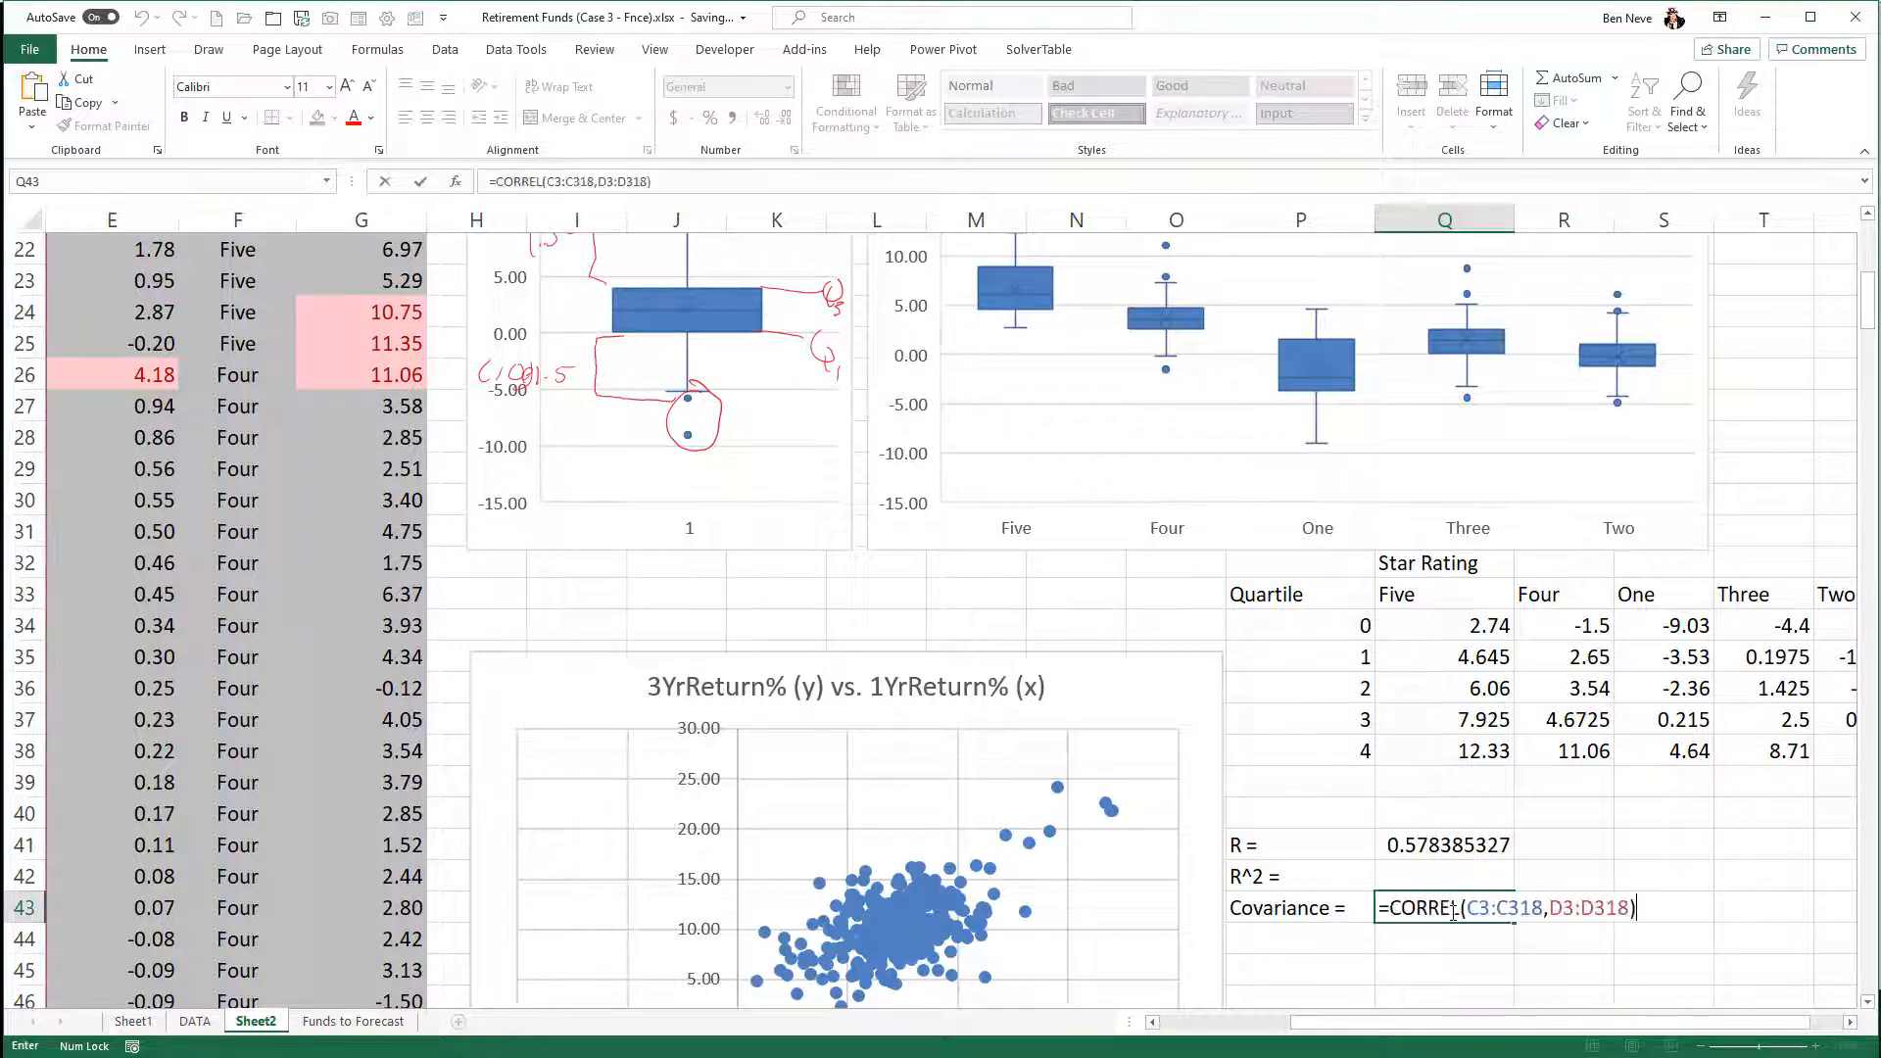
- Replace CORREL with COVARIANCE.S in the Q43 formula to compute the sample covariance of C3:C318 and D3:D318
drag(1460, 907, 1389, 907)
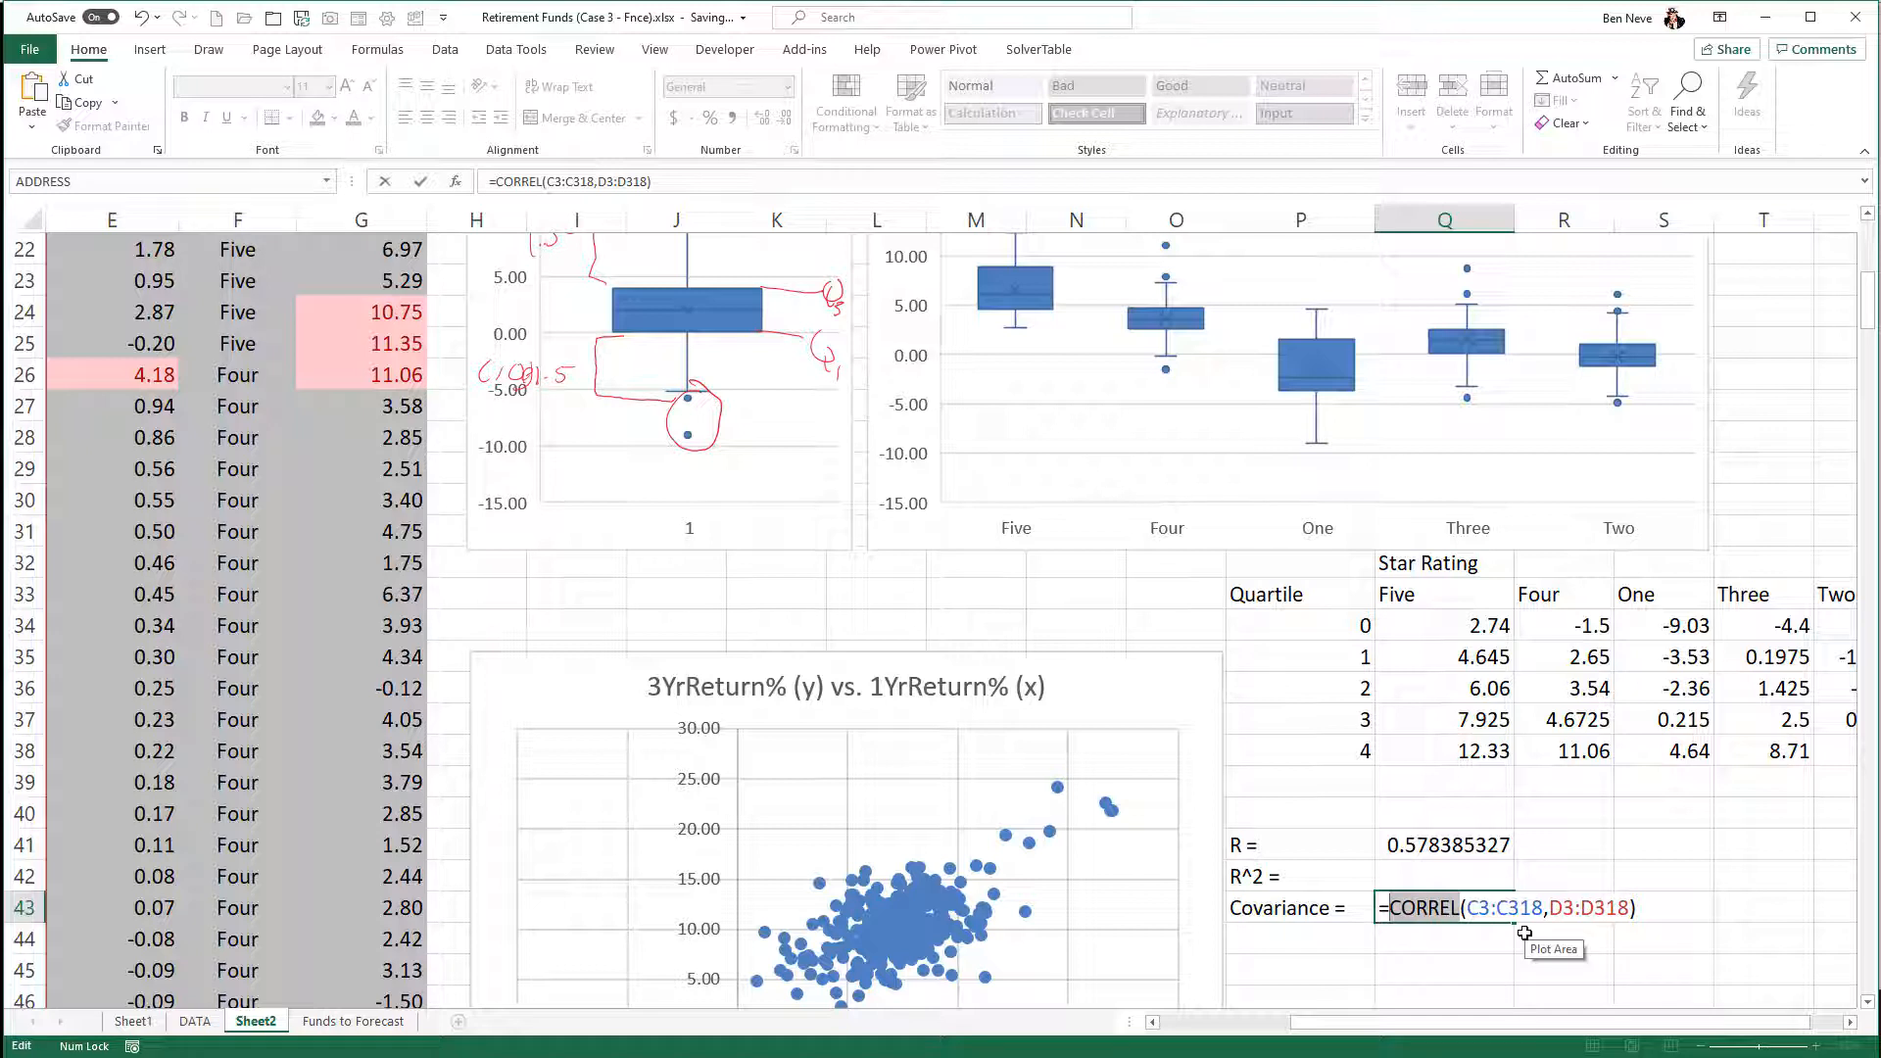
text(Cov)
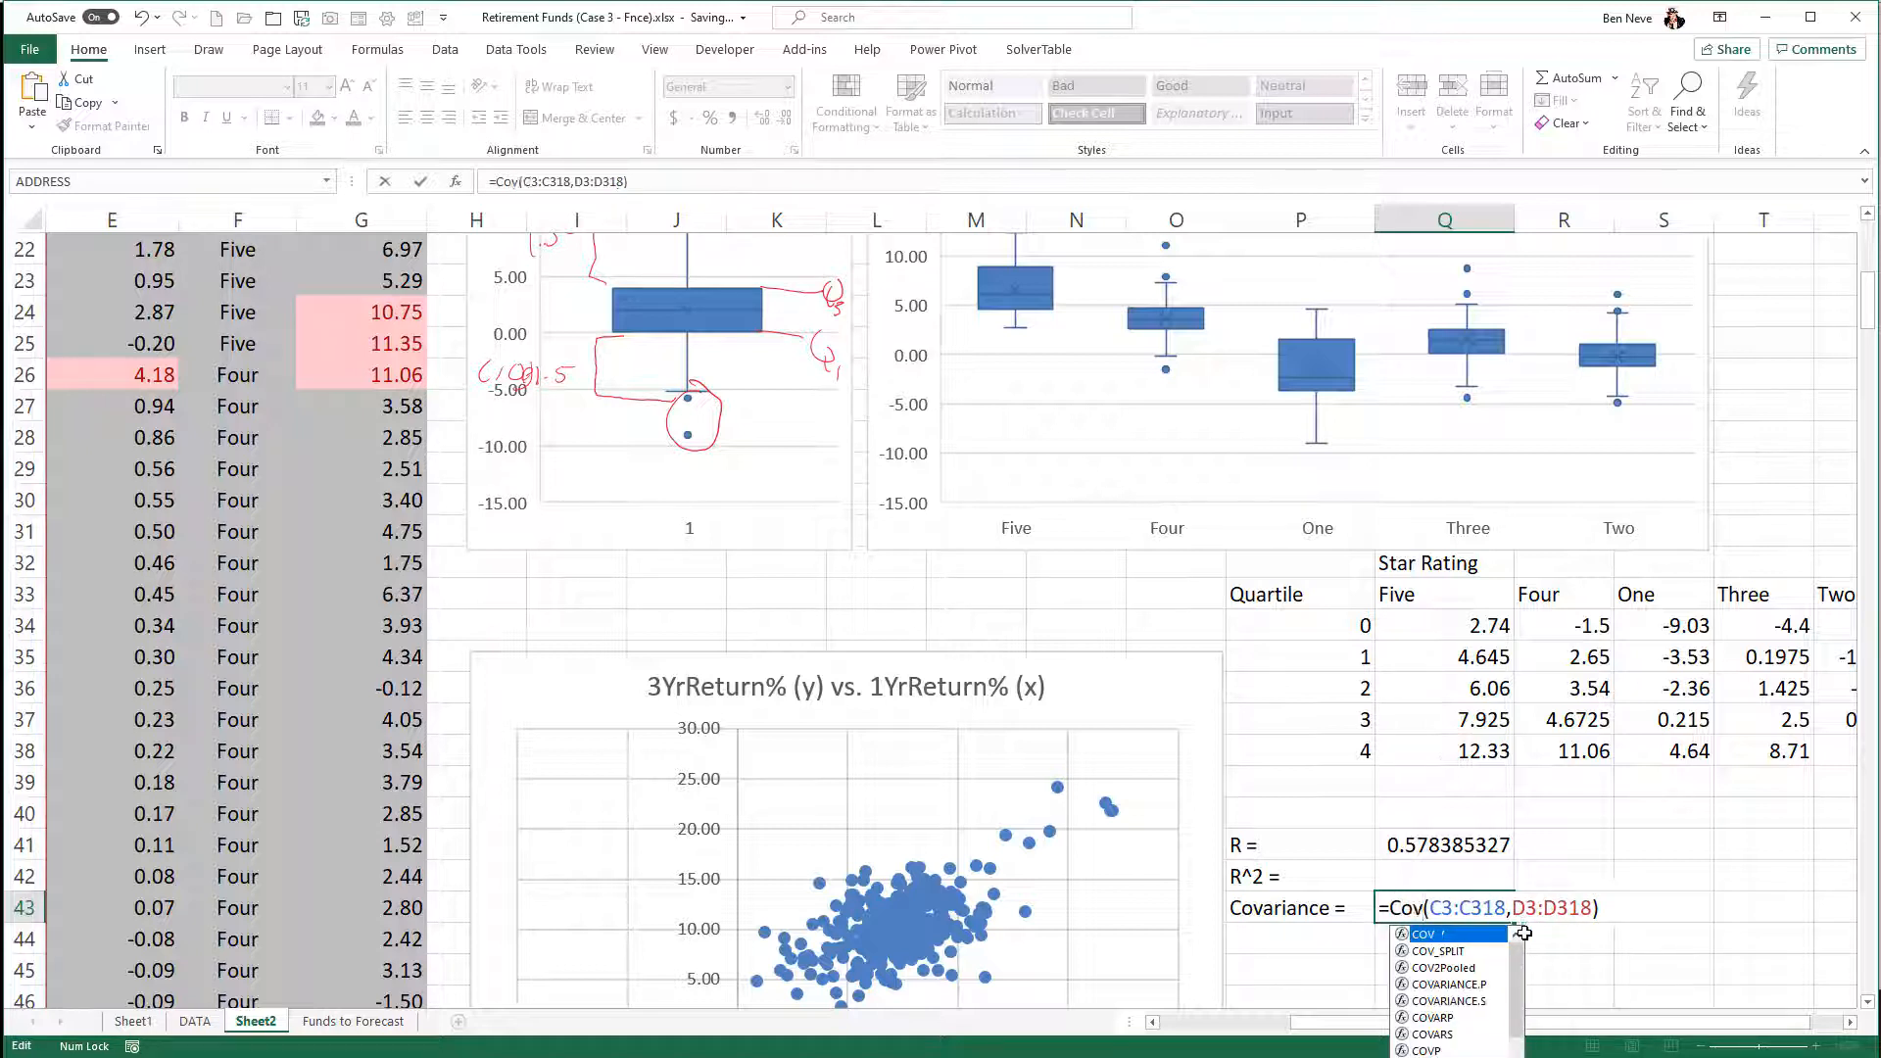
text(ar)
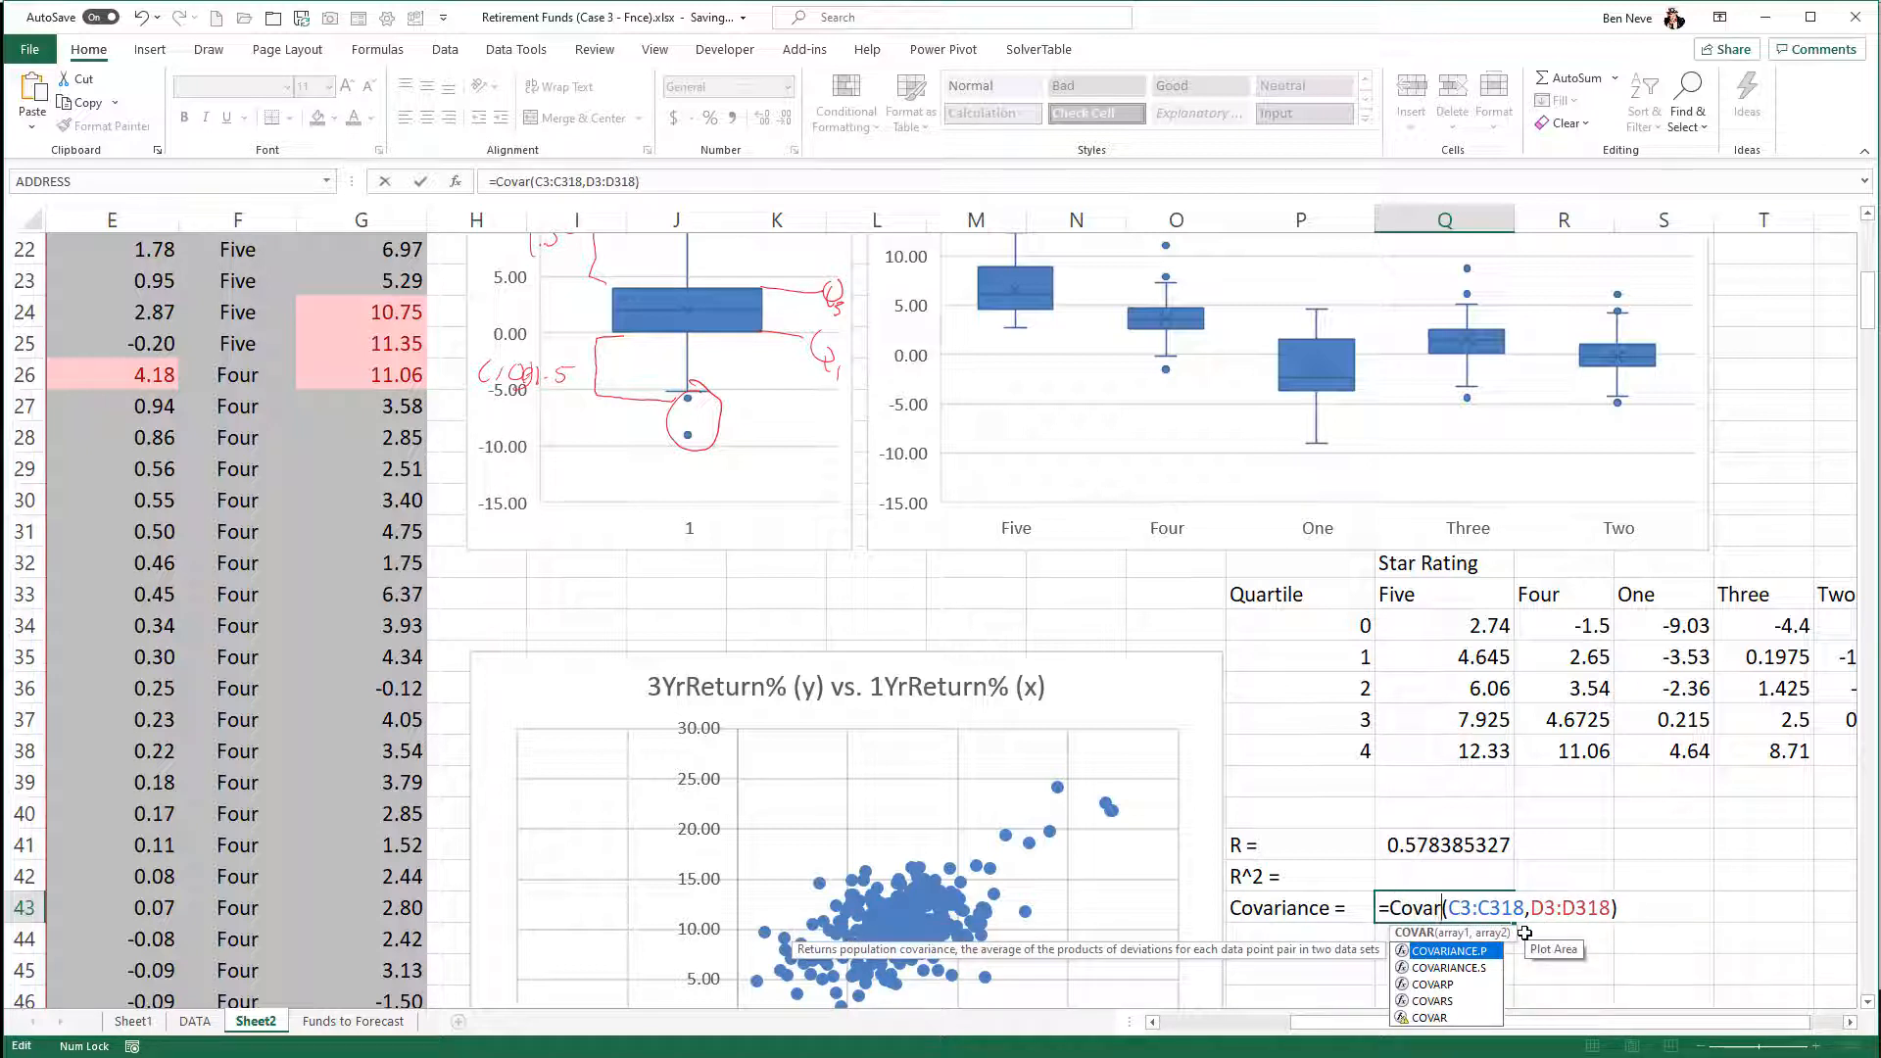
key(Down)
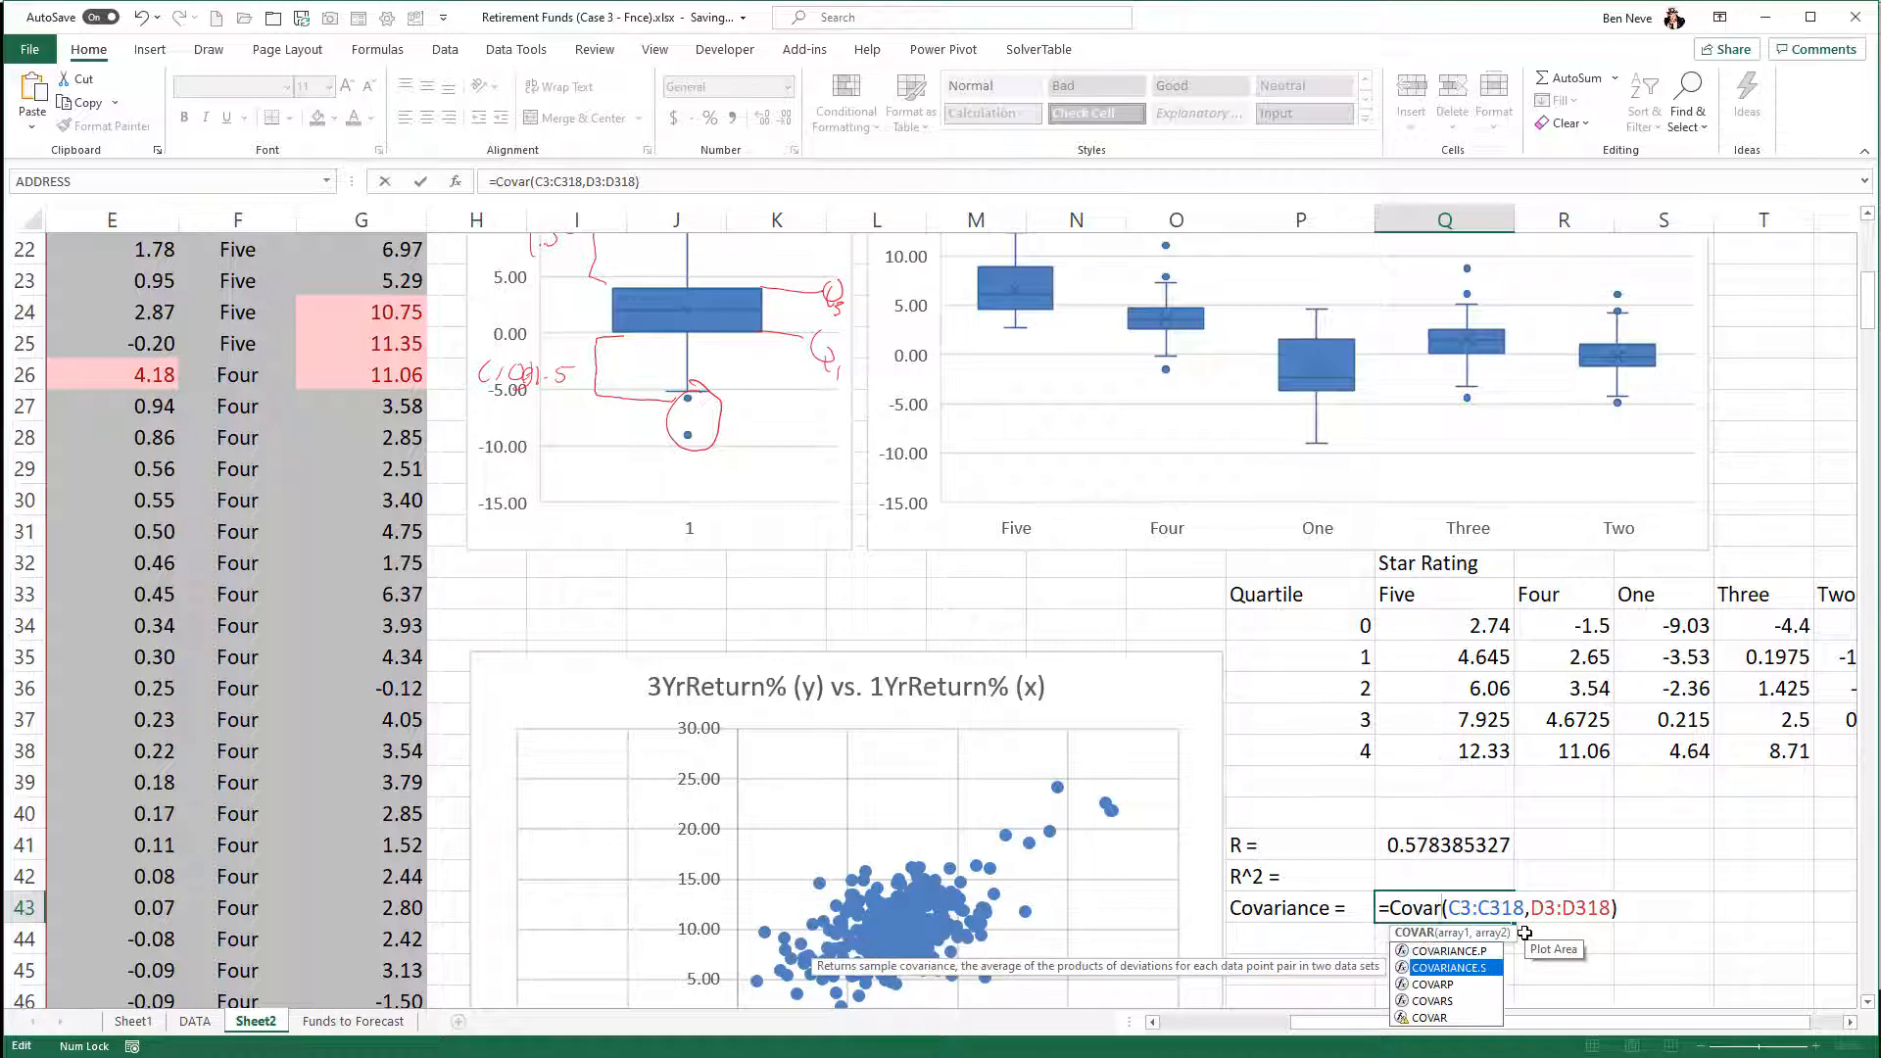
key(Tab)
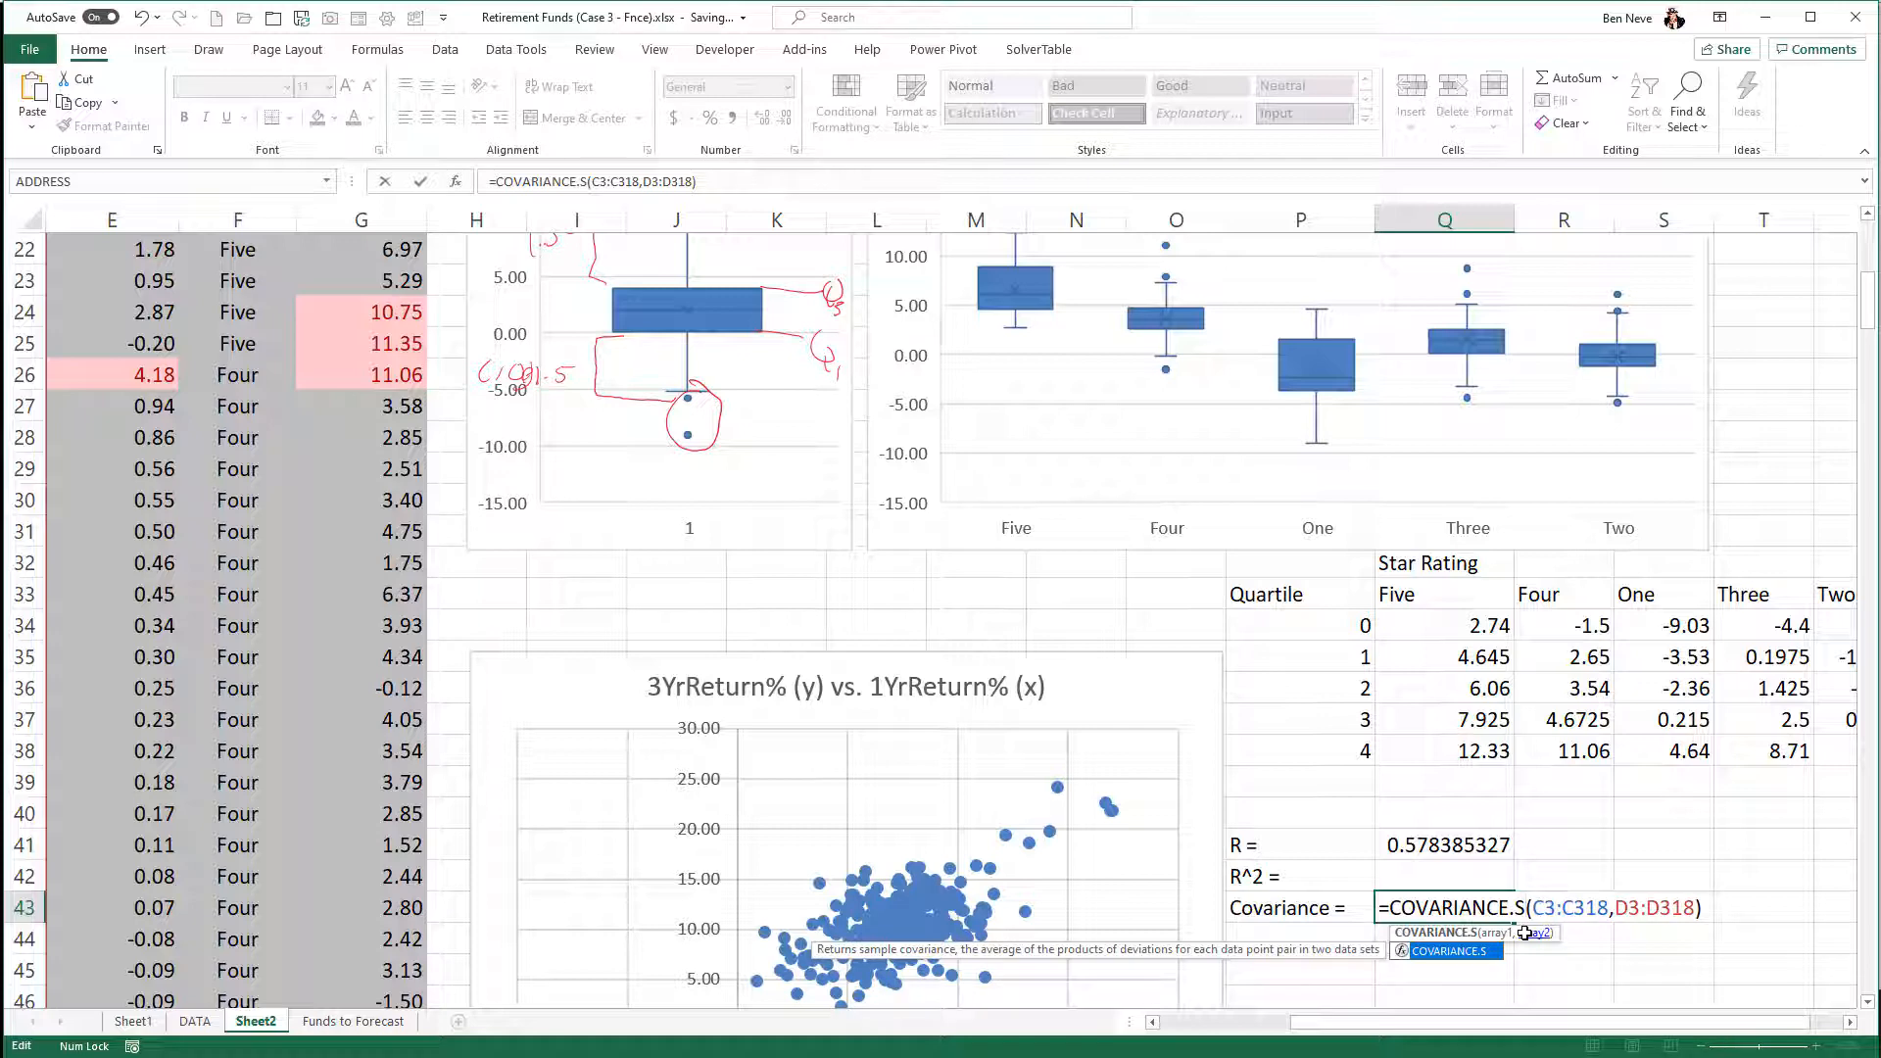
key(Return)
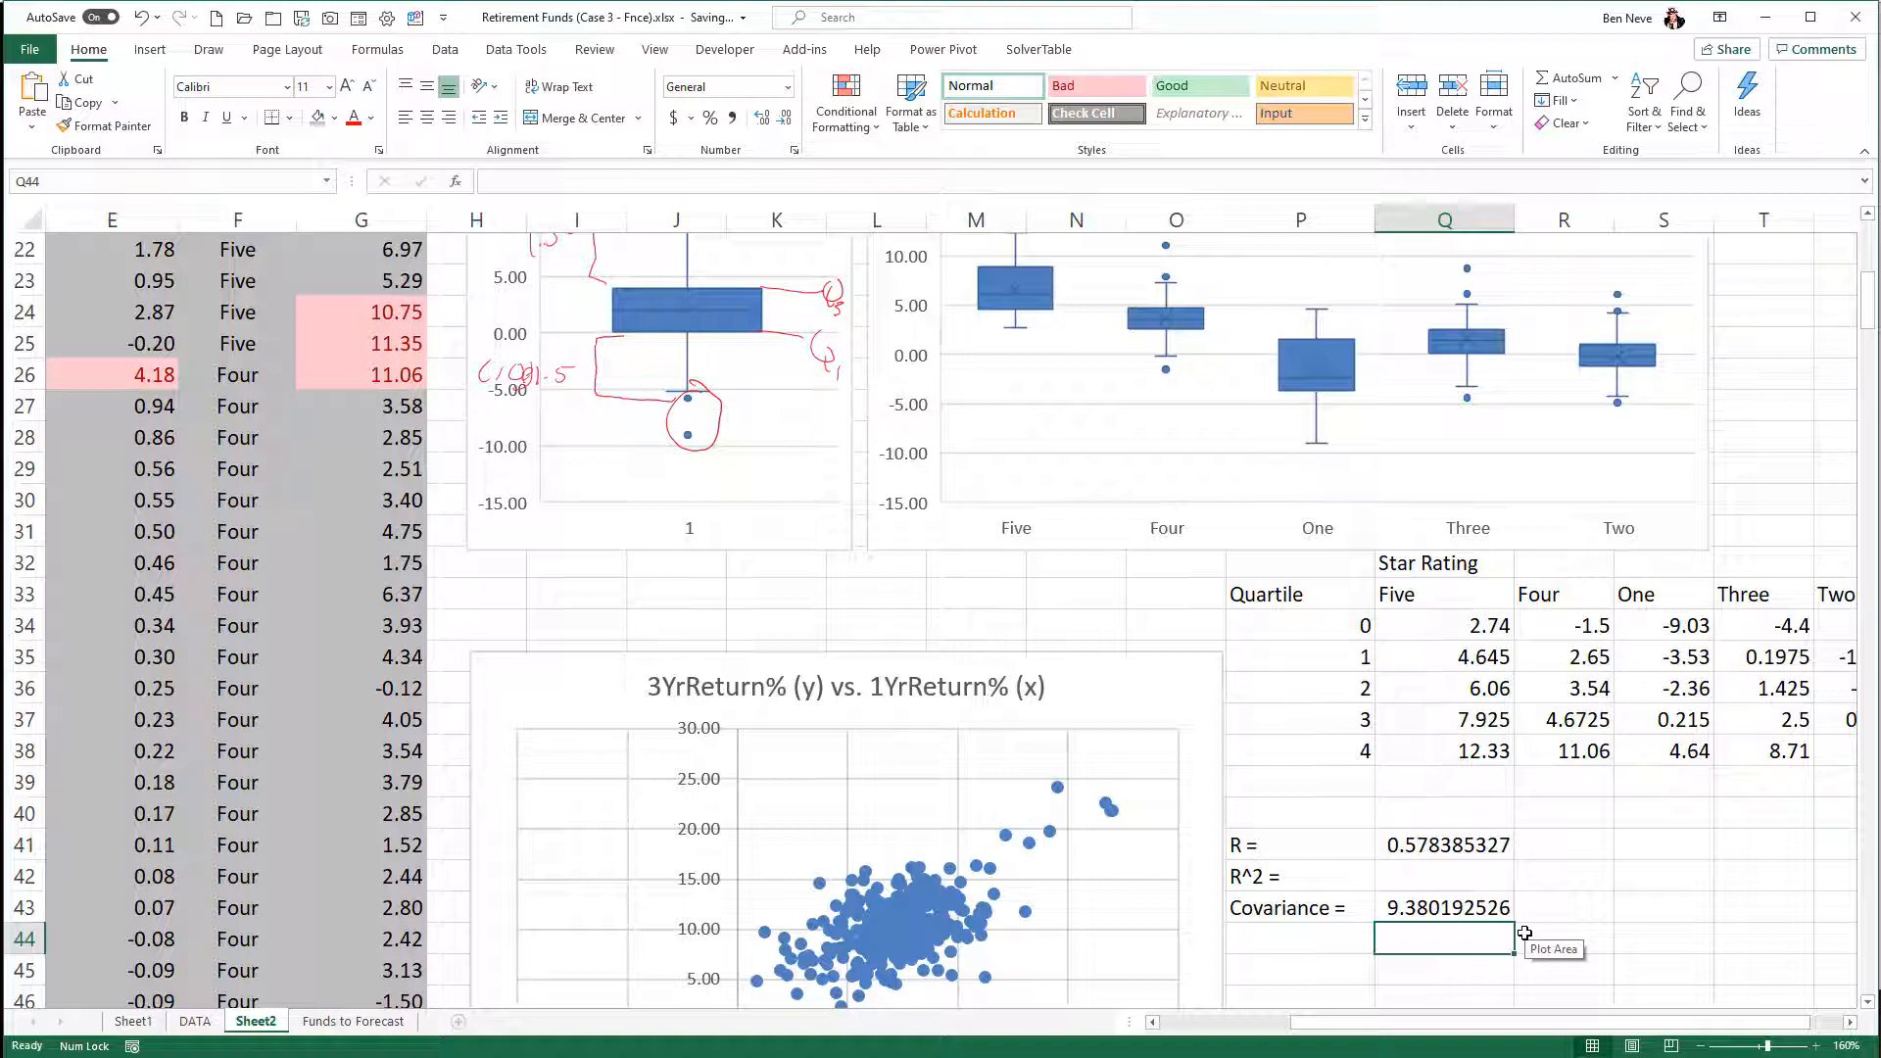
- Compute R^2 in Q42 by squaring the correlation with =Q41^2
click(1486, 869)
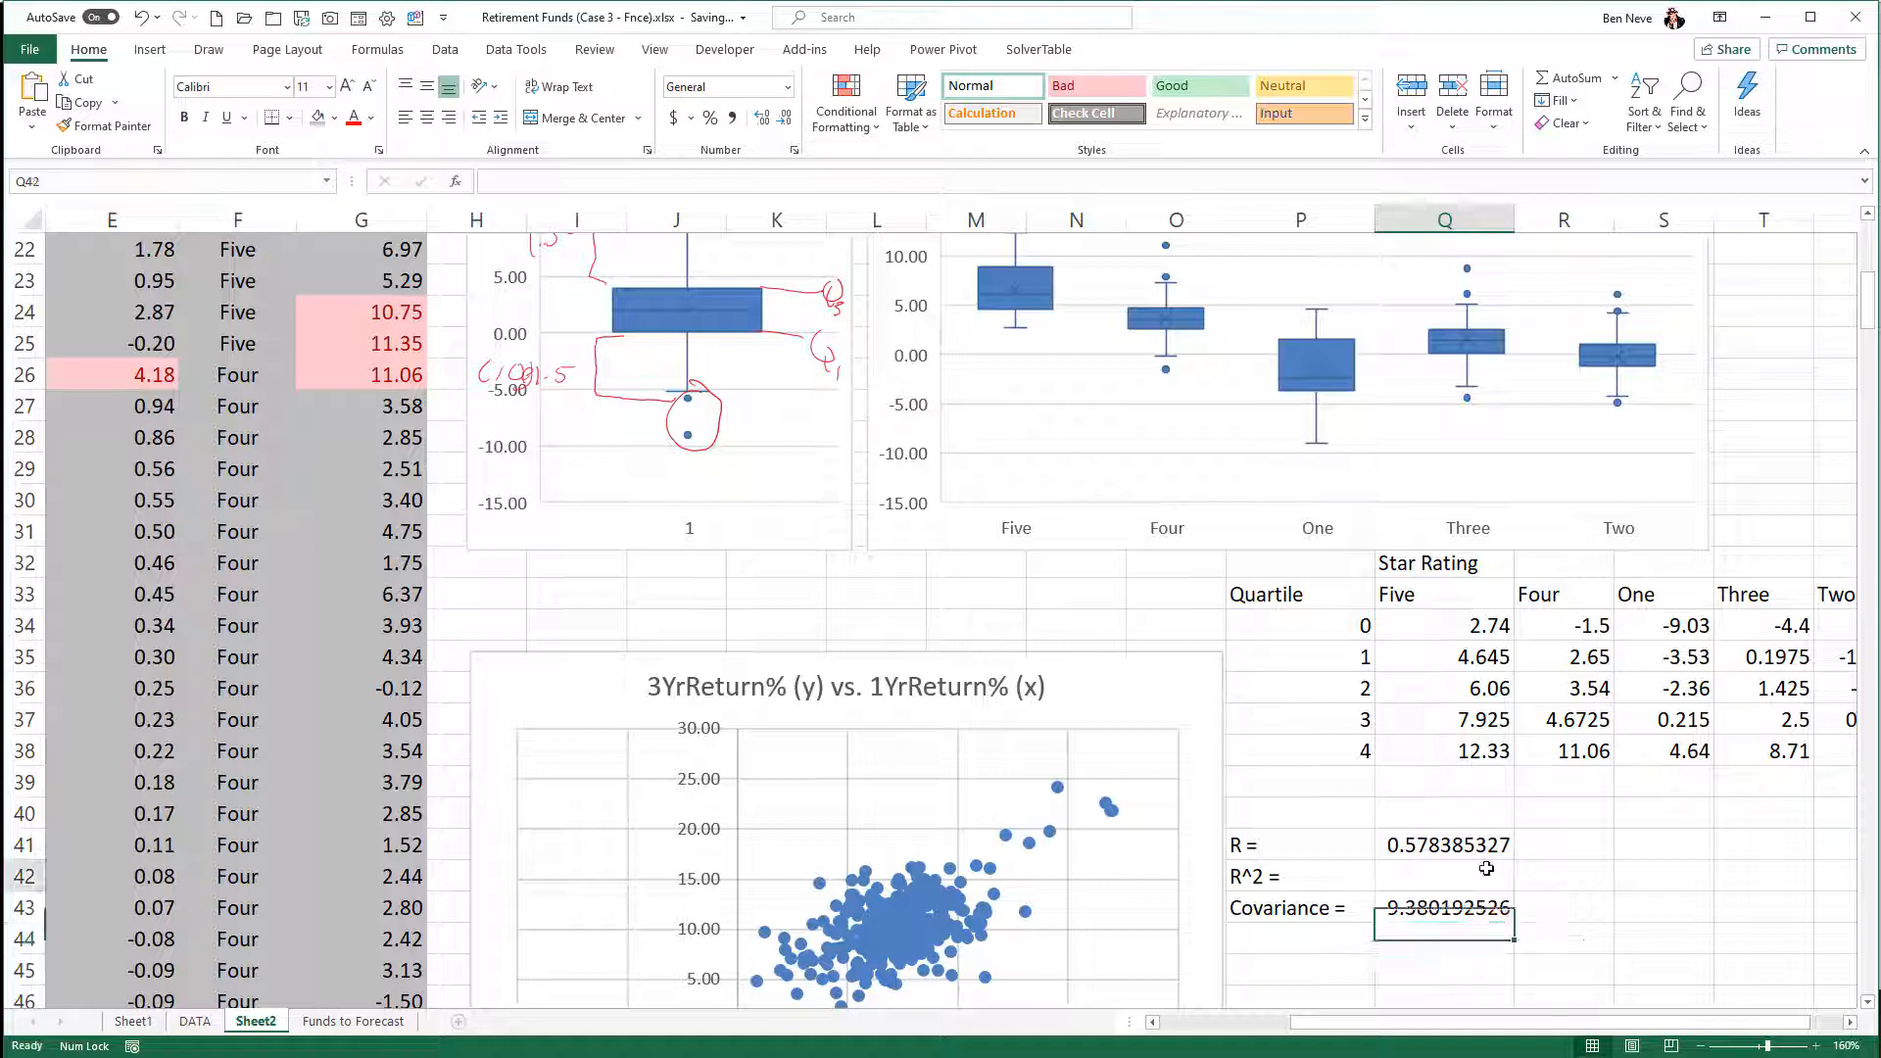
text(=)
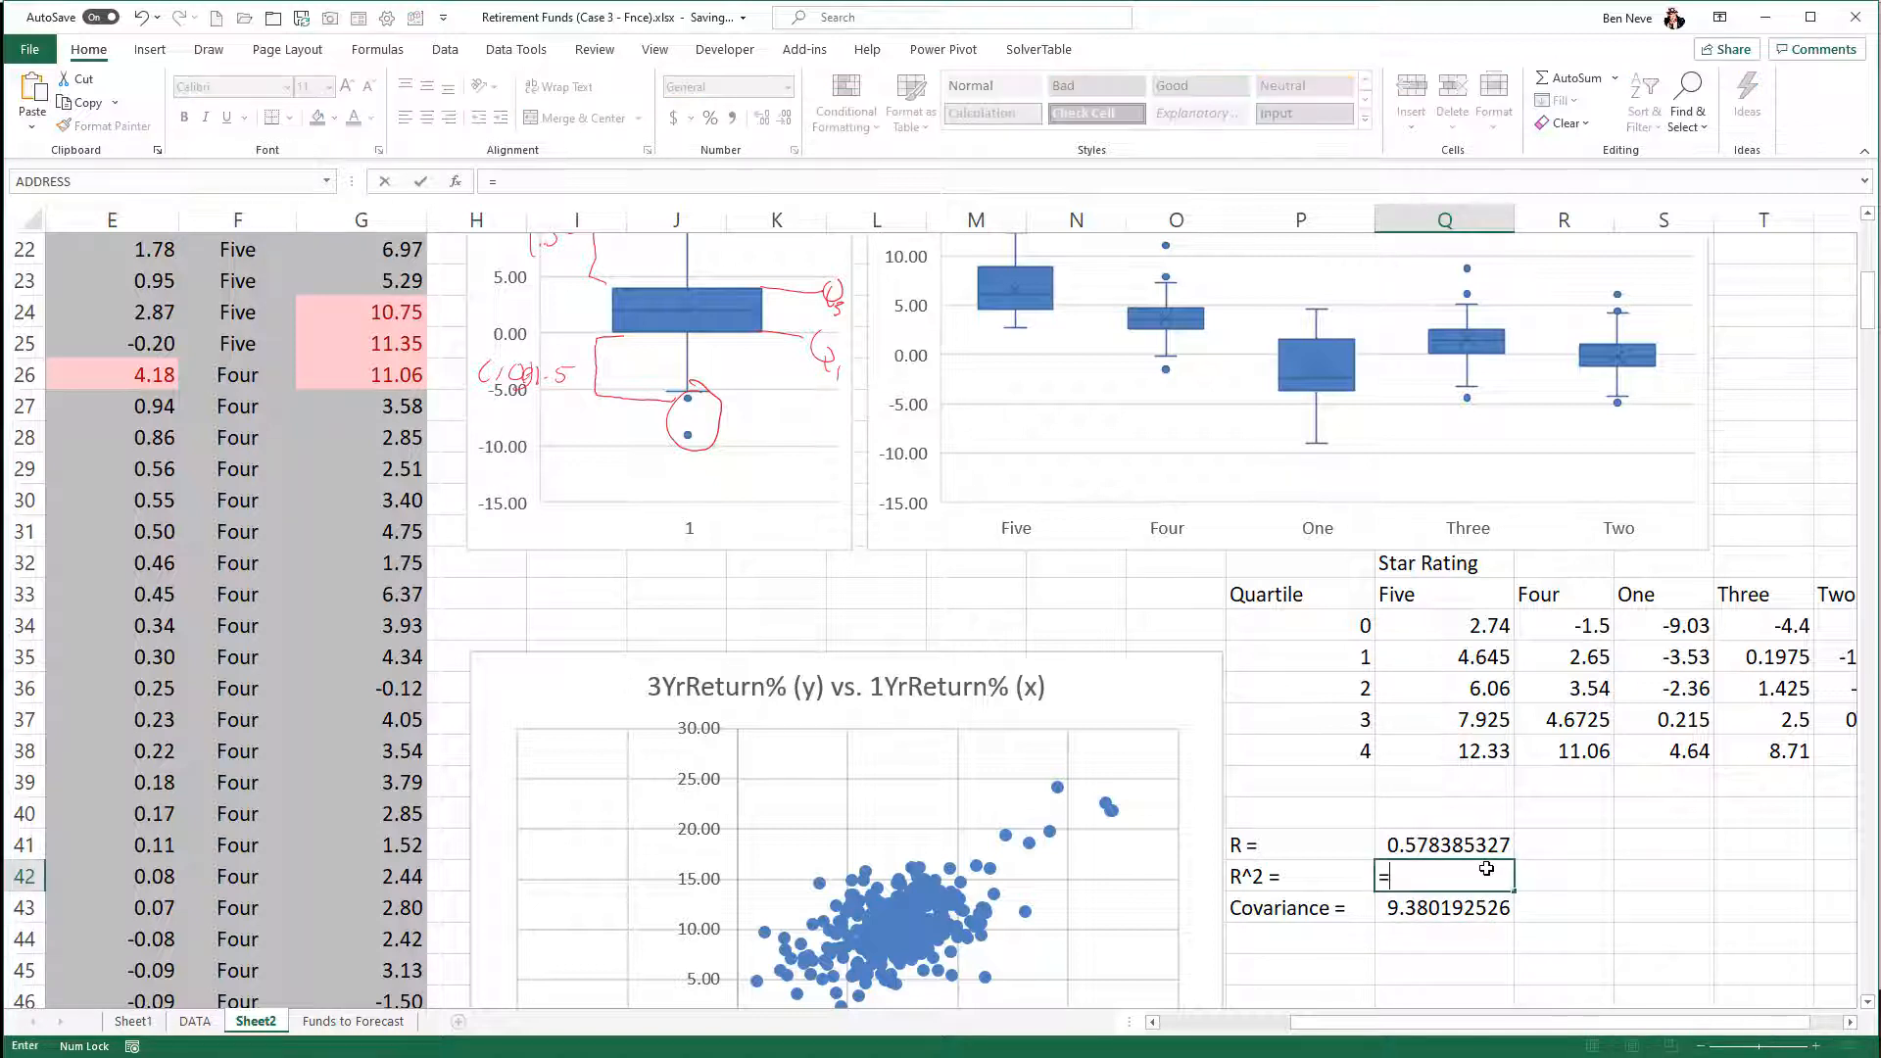
key(Up)
text(^)
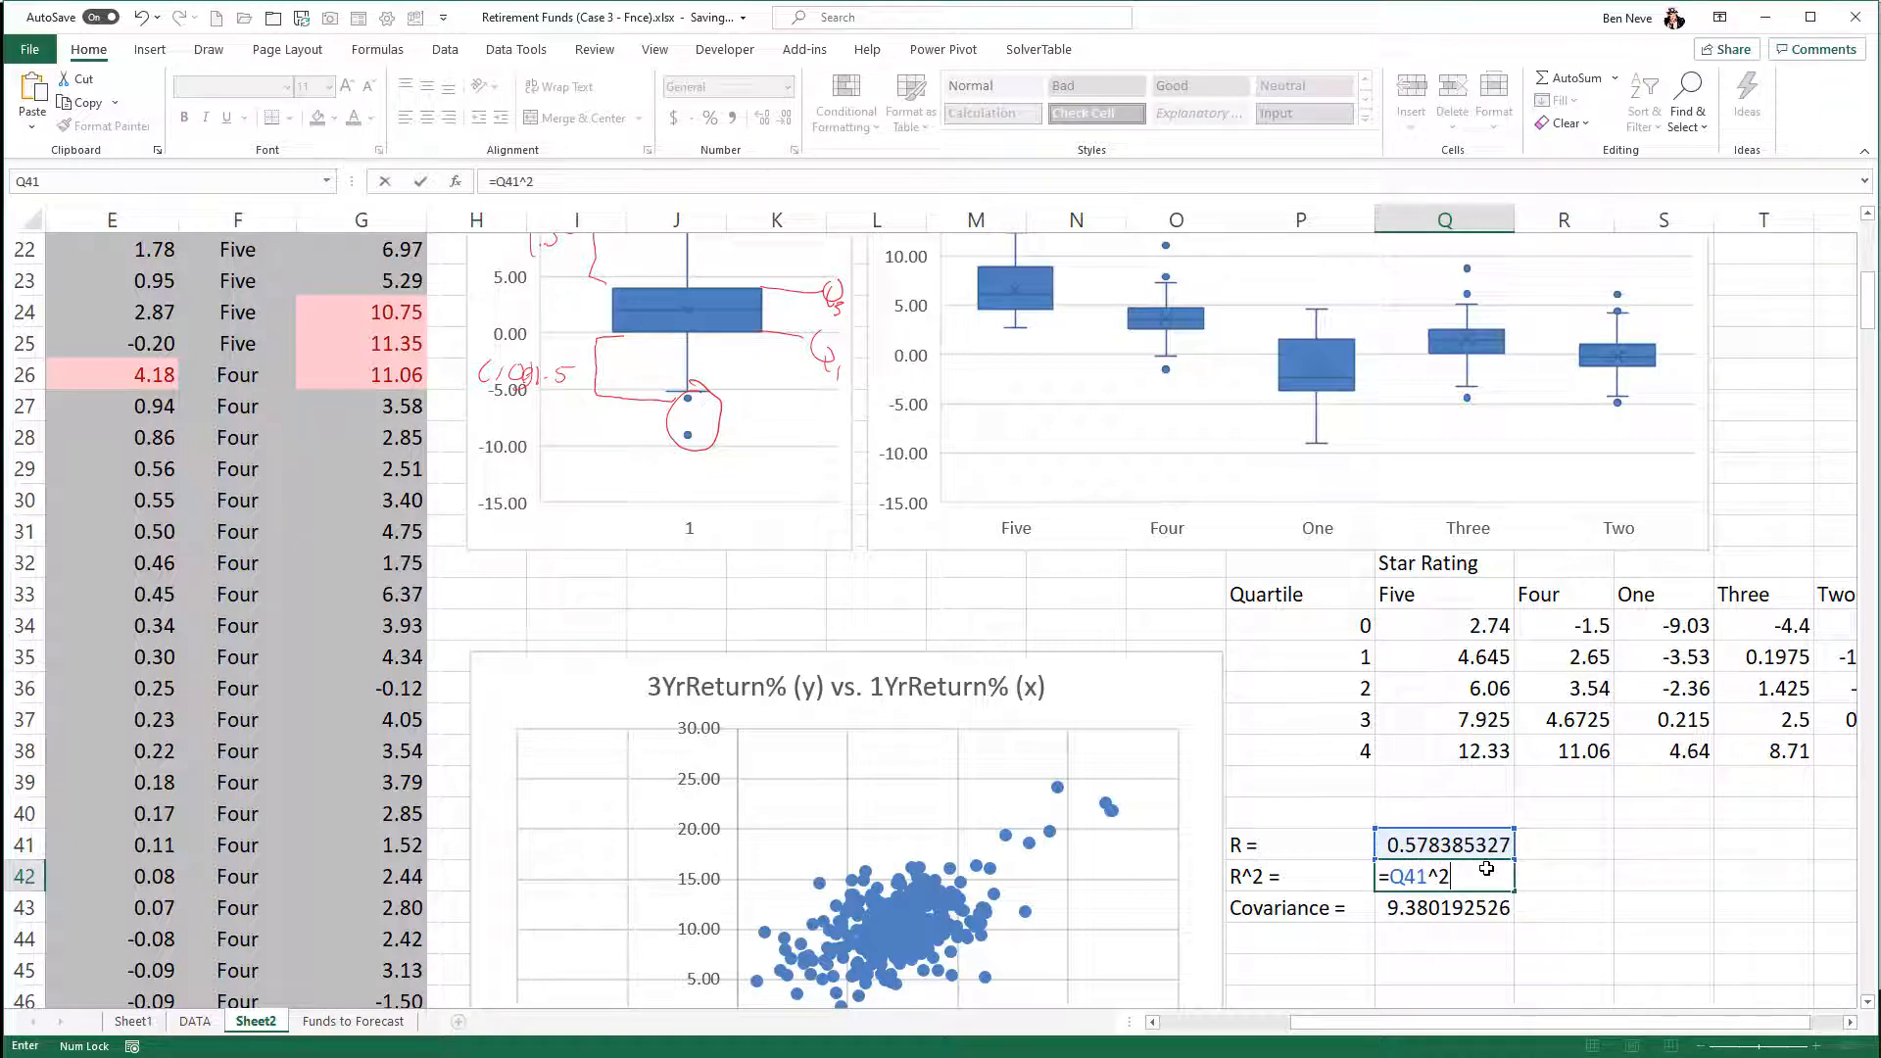
key(Return)
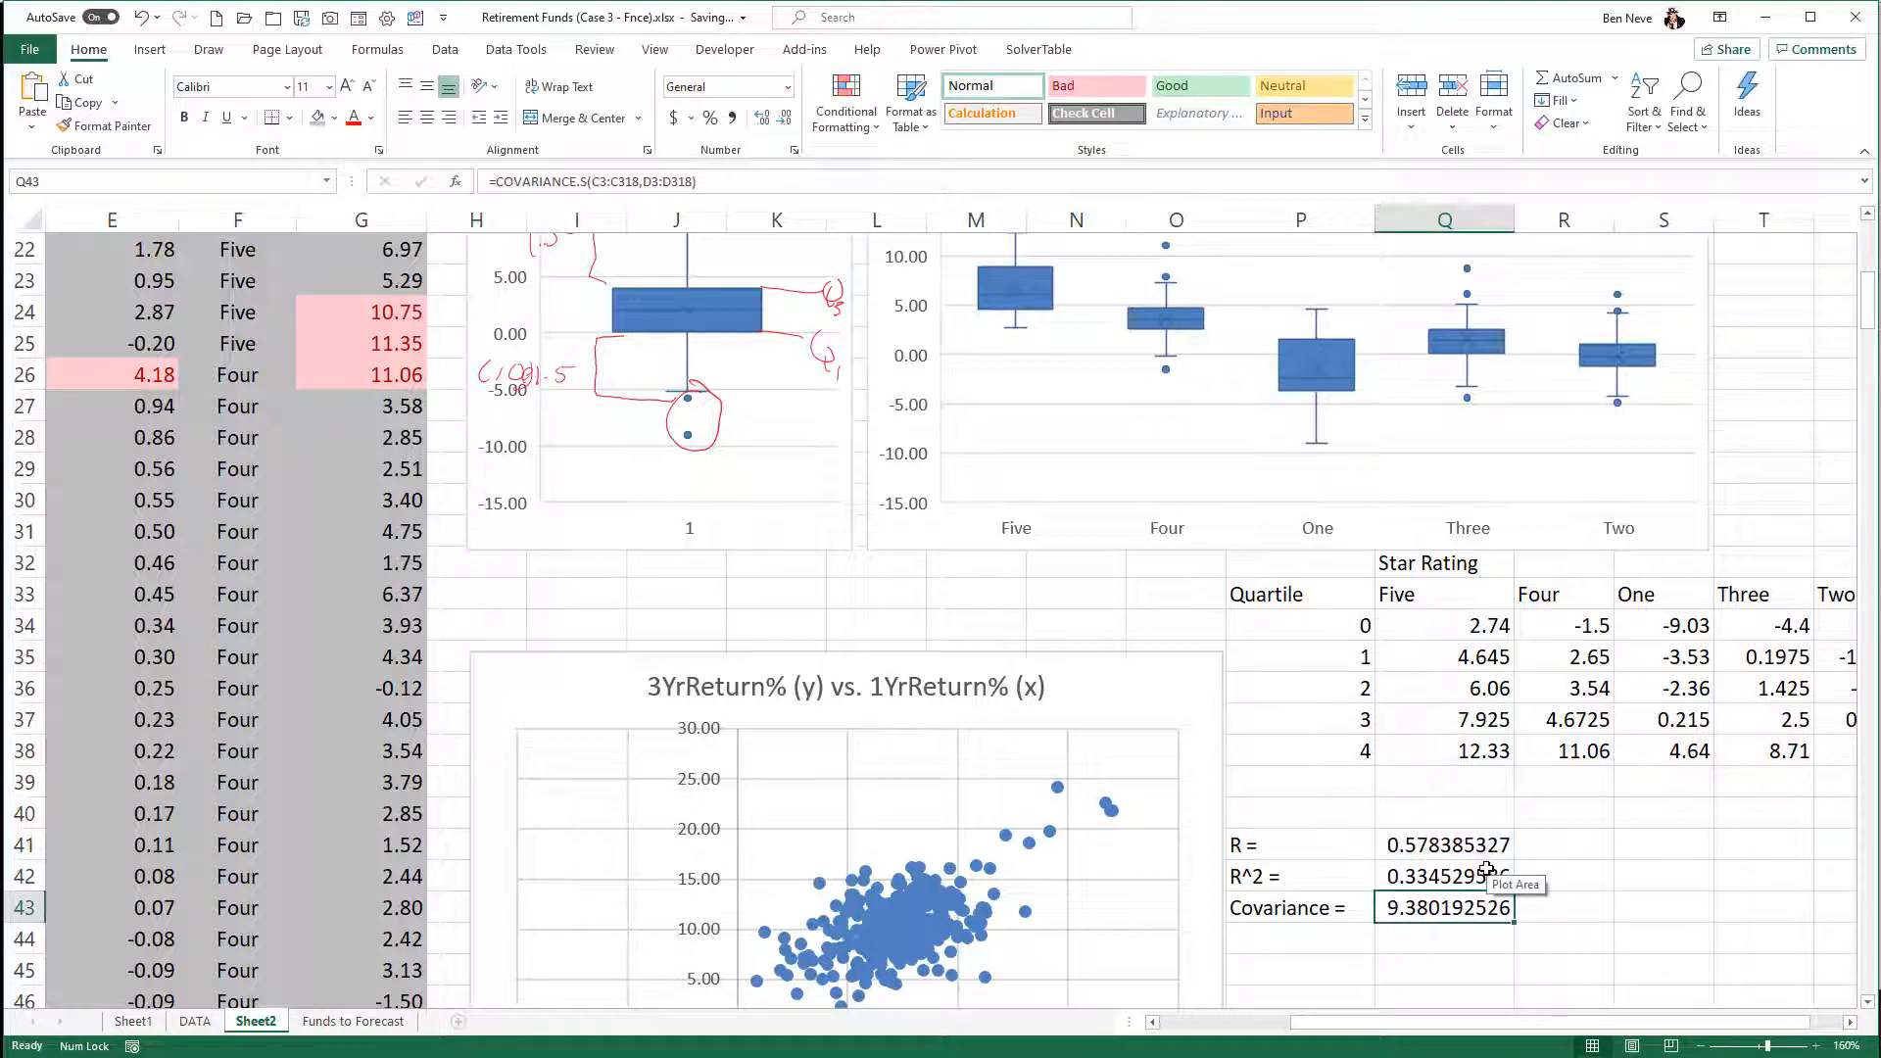